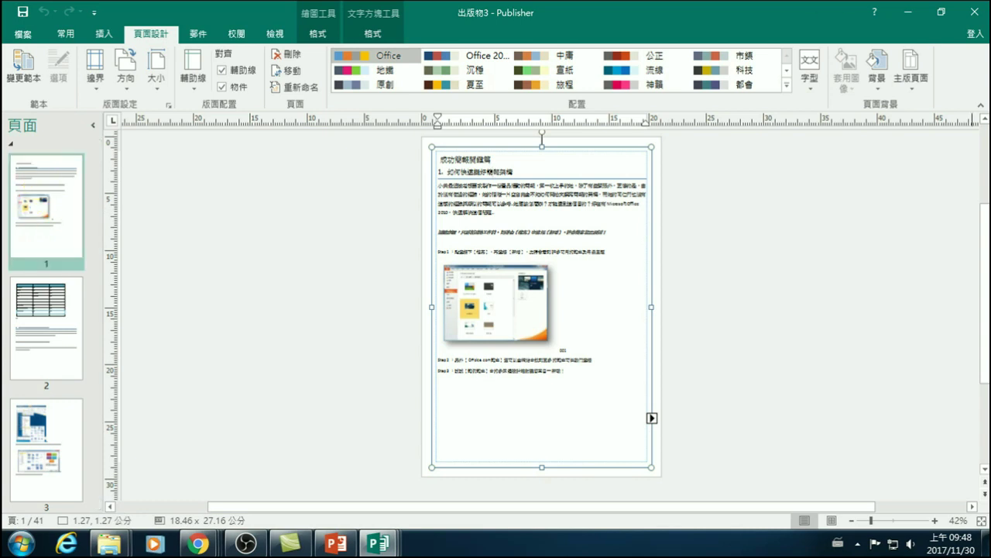
- Close 出版物3 without saving and start a new blank A4 (縱向) publication
left_click(976, 11)
left_click(507, 285)
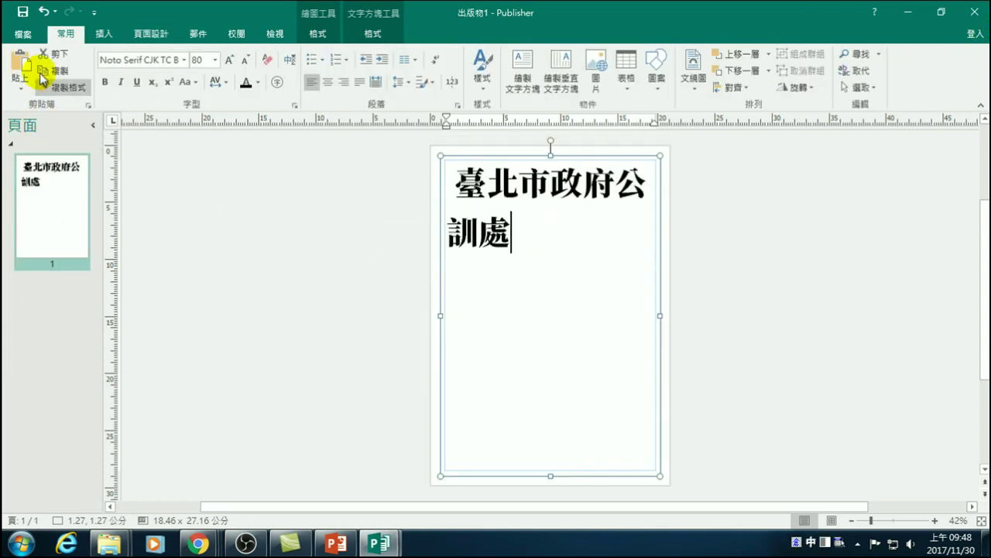
left_click(23, 35)
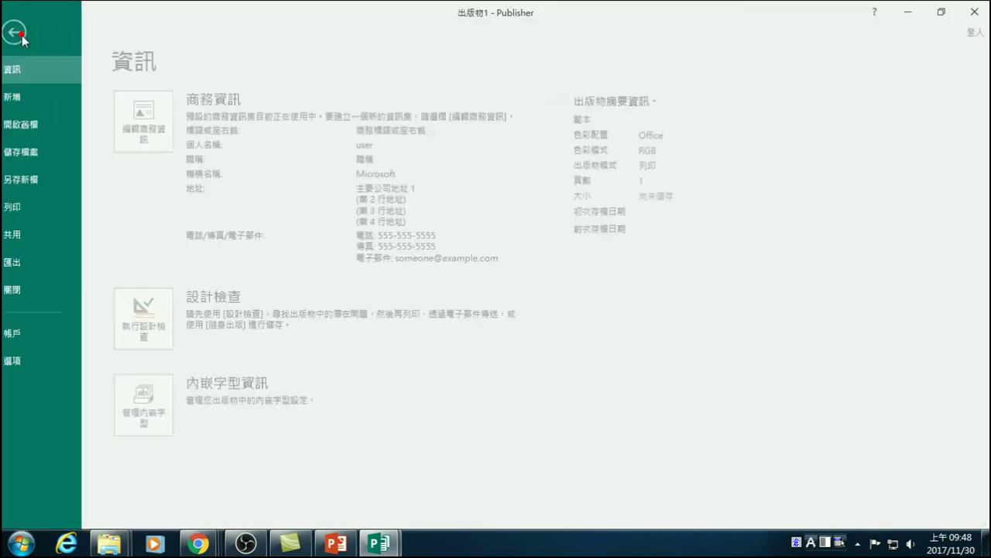
left_click(17, 35)
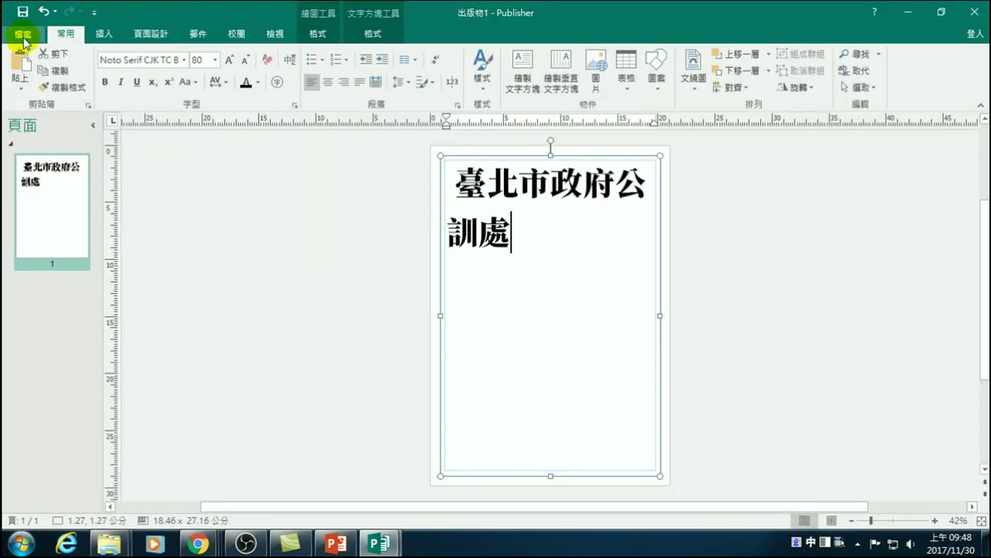
left_click(23, 38)
left_click(35, 99)
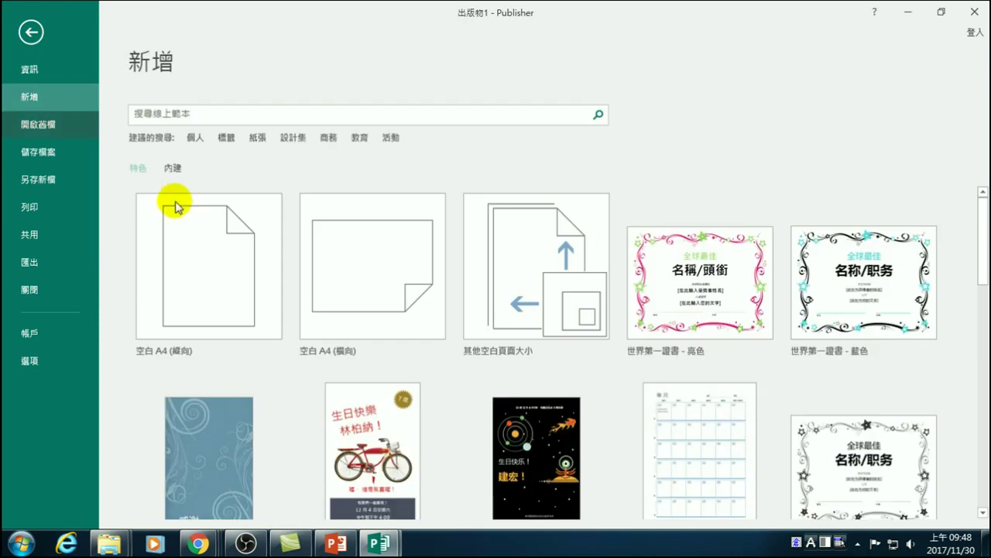
left_click(206, 268)
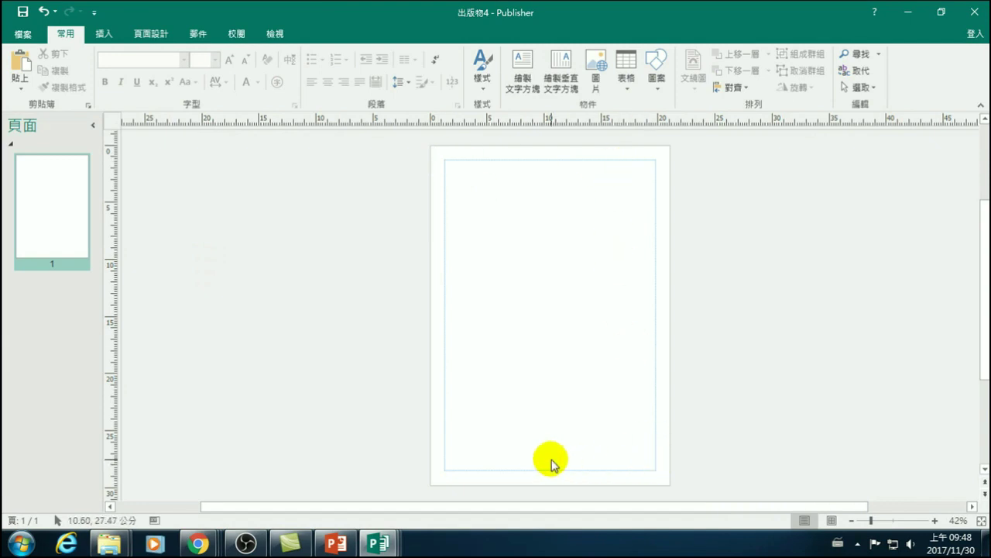
- Open the 大小 page-size list on the 頁面設計 tab
left_click(157, 36)
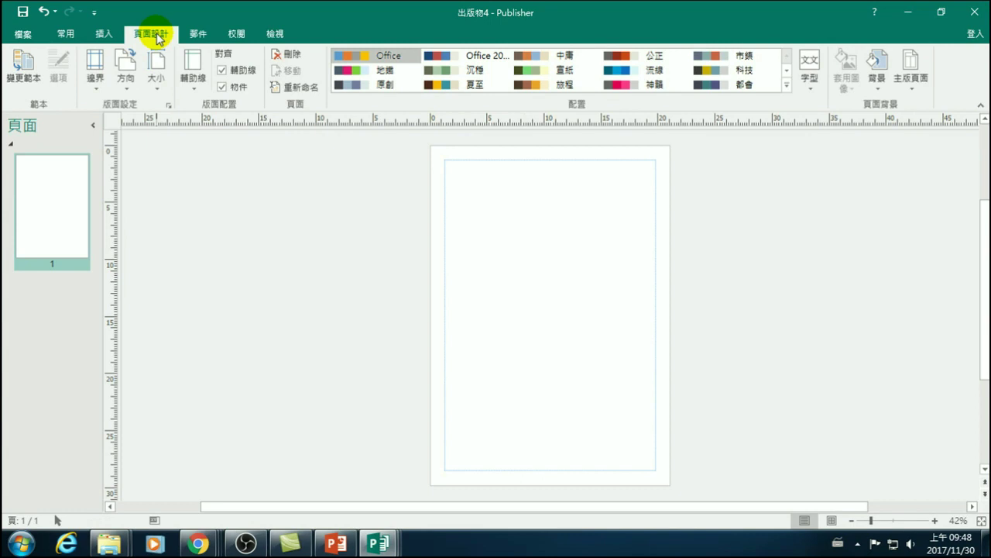
left_click(157, 84)
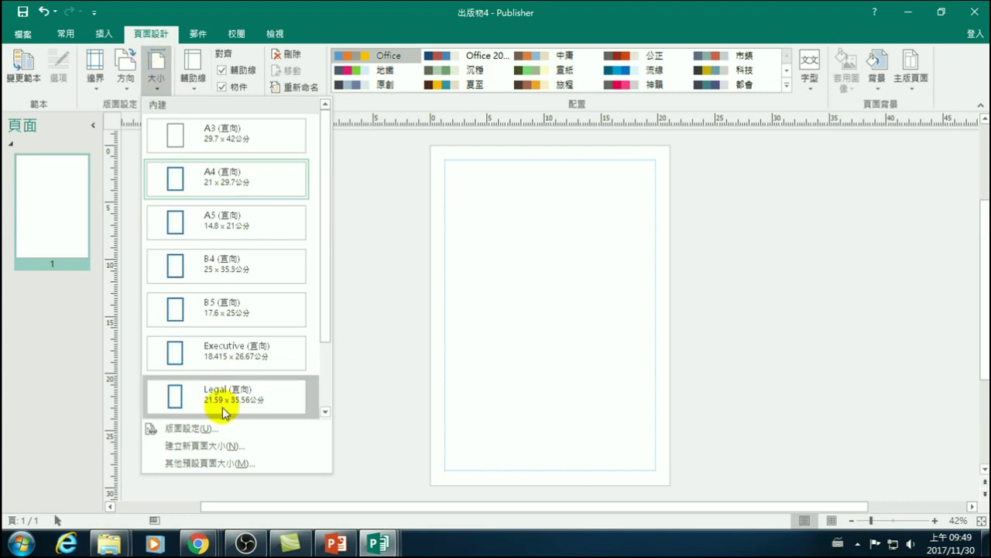
- In 版面設定, set the page to 90 cm wide by 110 cm tall
left_click(189, 430)
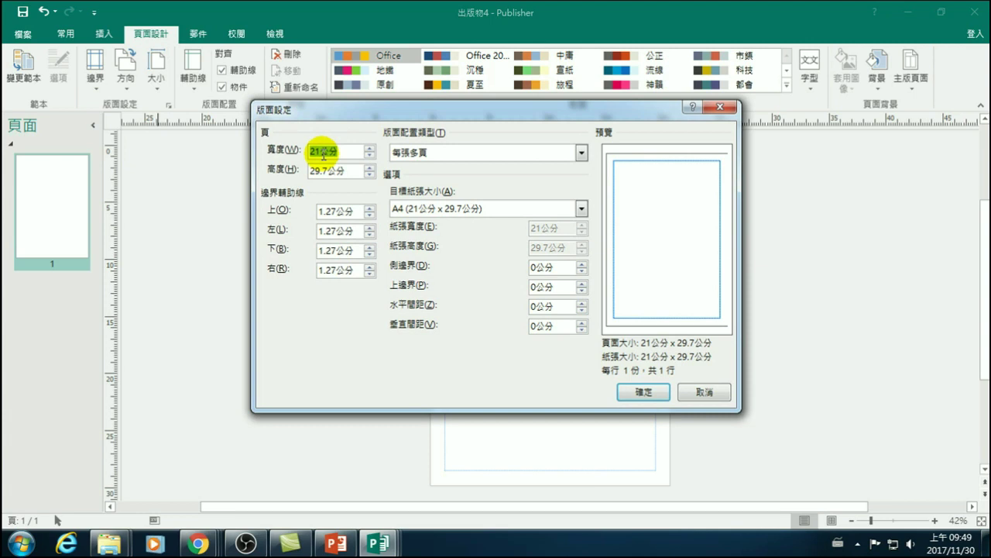
left_click(315, 151)
double_click(309, 151)
type("90")
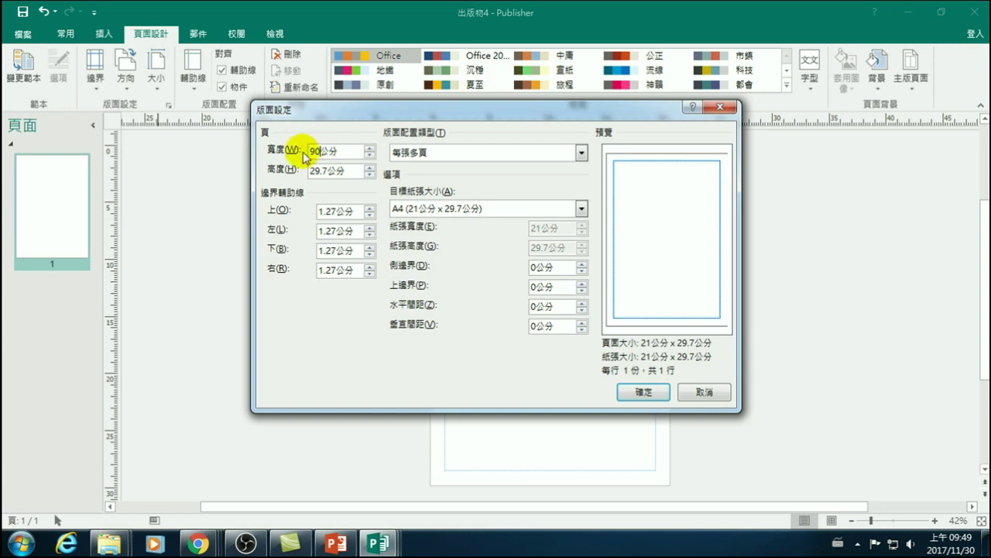
double_click(335, 169)
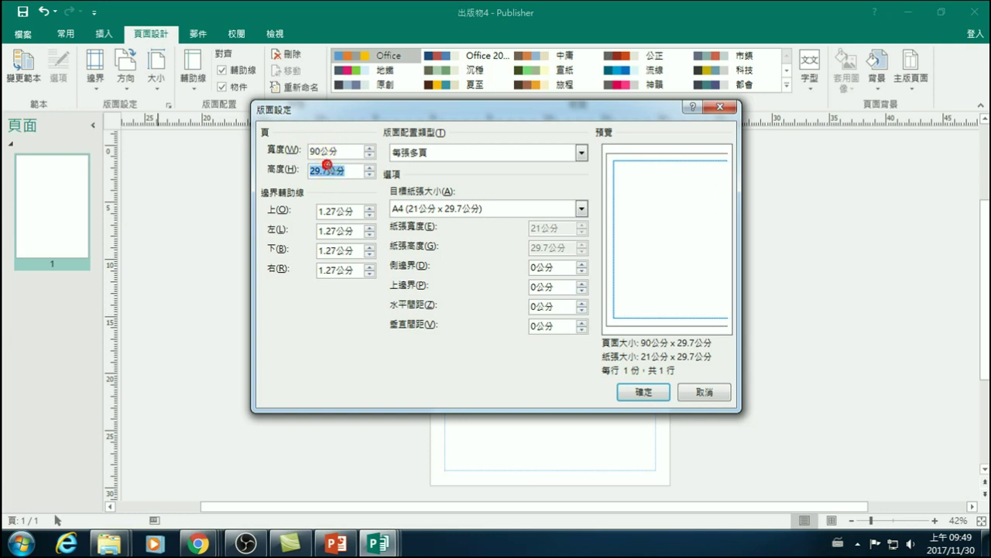
type("110")
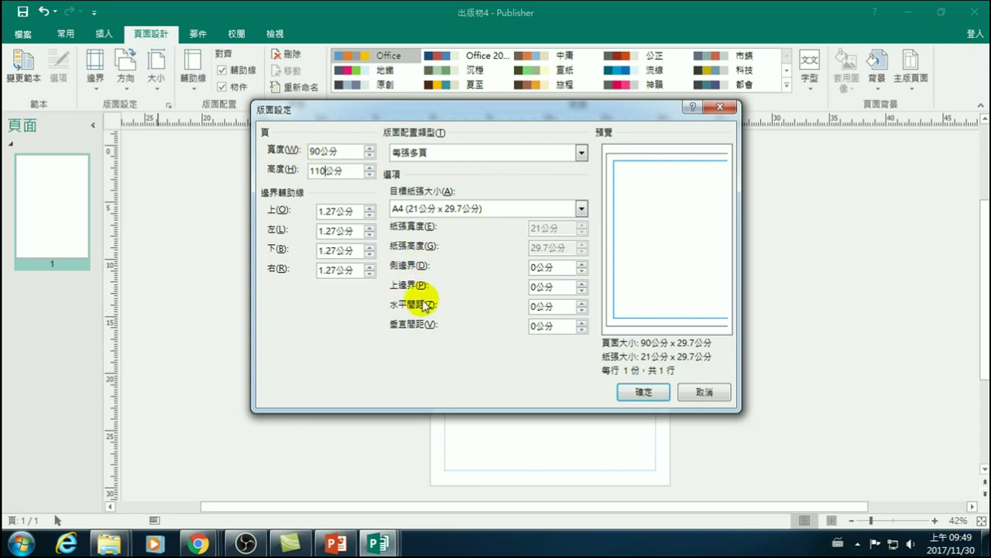
left_click(623, 392)
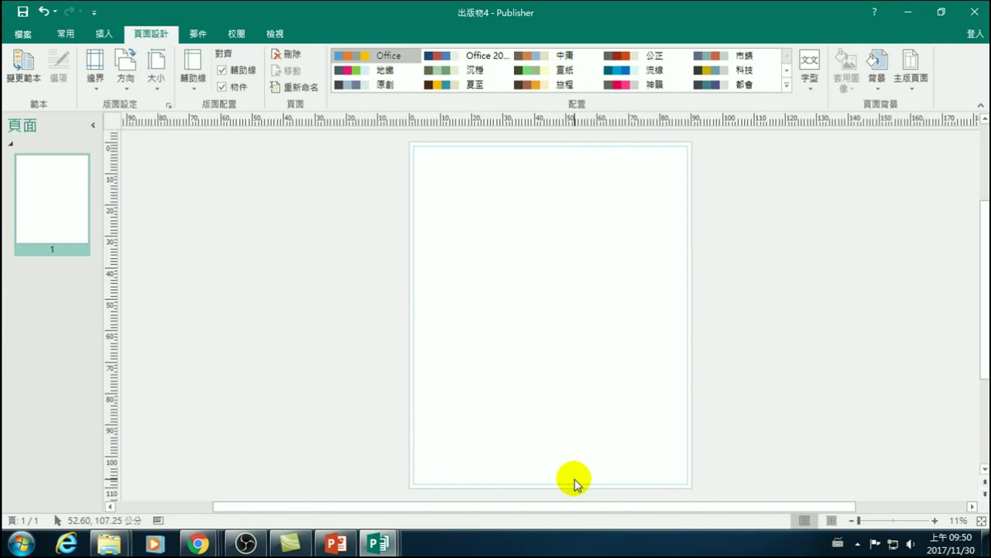
- Apply the first built-in ruler guide layout: two columns with a heading
left_click(190, 69)
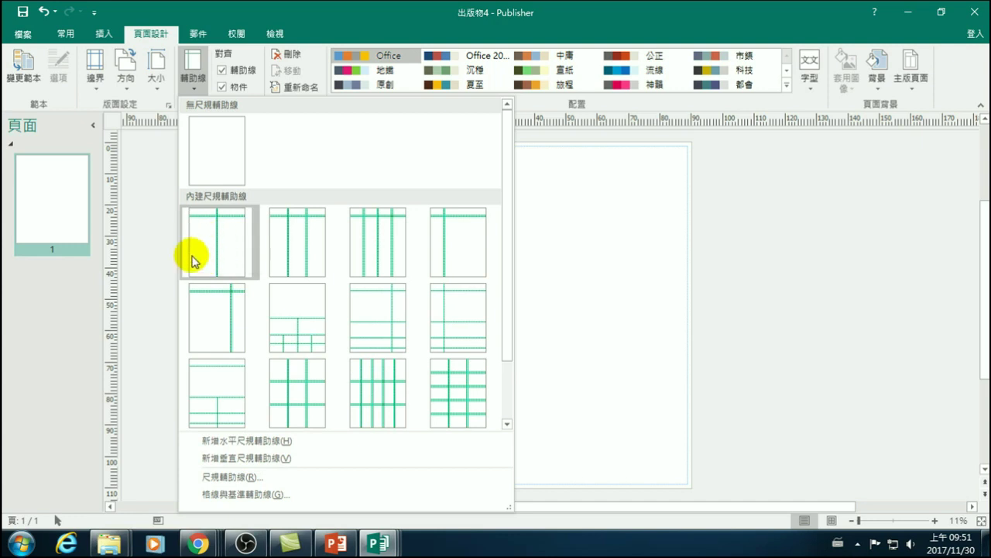
left_click(203, 252)
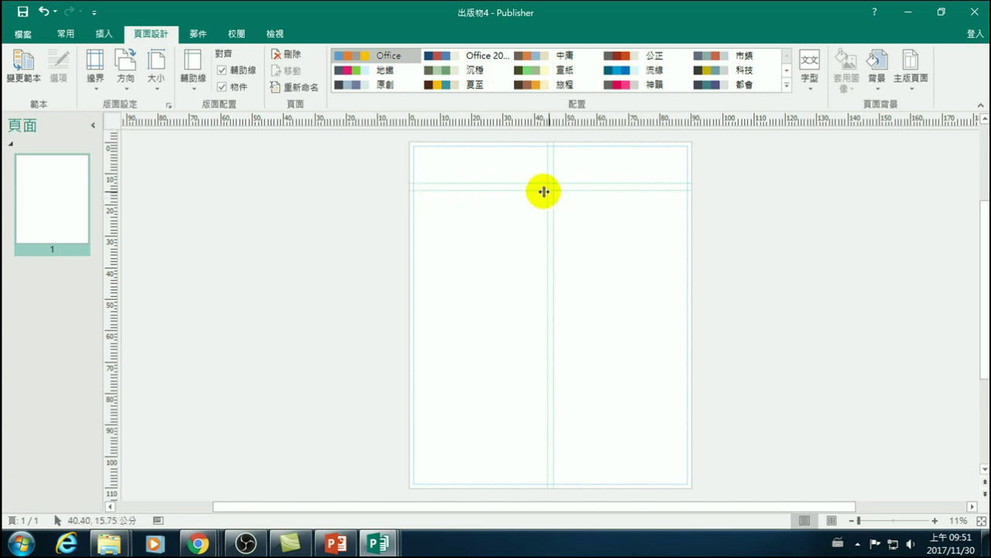
left_click(104, 33)
- Insert a picture placeholder spanning the top of the left column, 19.56 cm tall
left_click(246, 66)
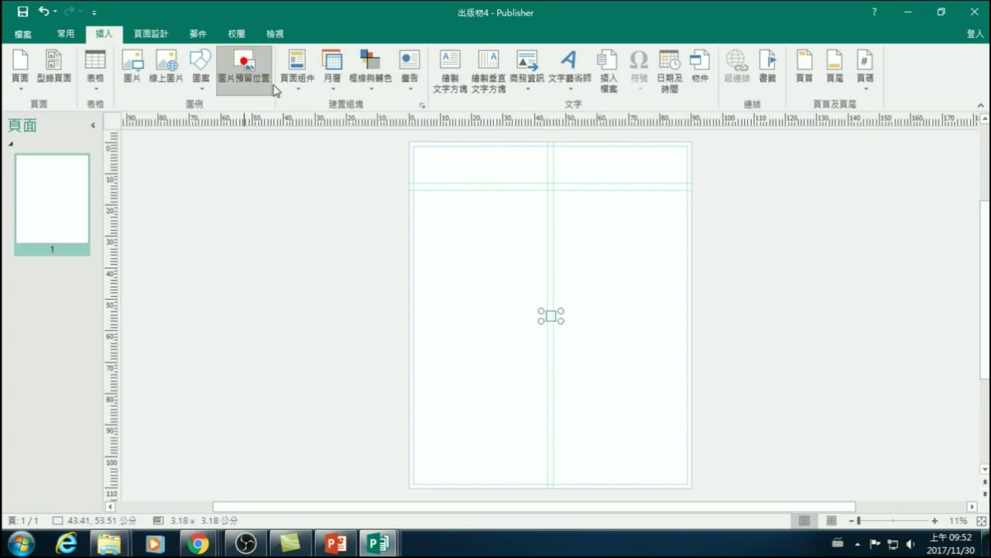
left_click_drag(551, 315, 415, 209)
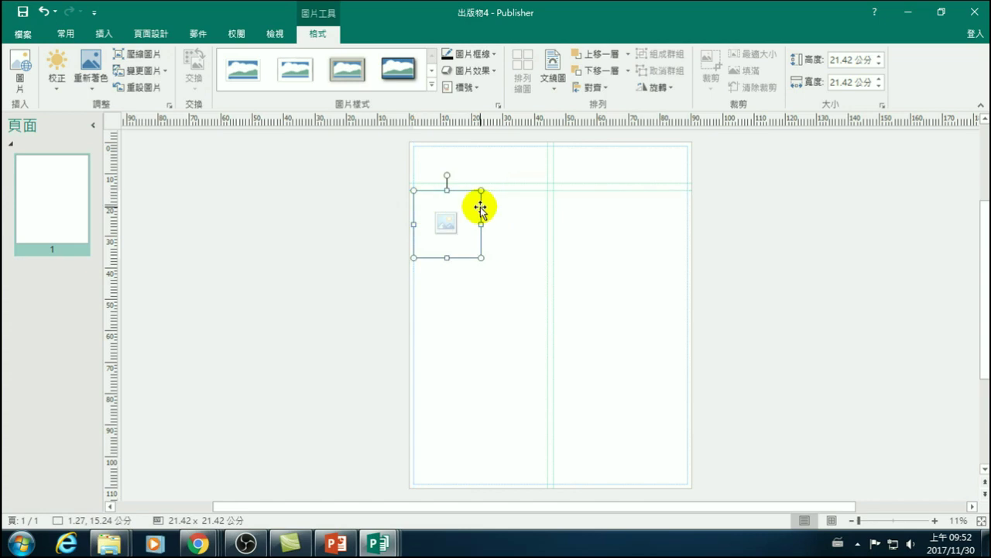
left_click_drag(481, 257, 547, 253)
left_click_drag(478, 323, 476, 254)
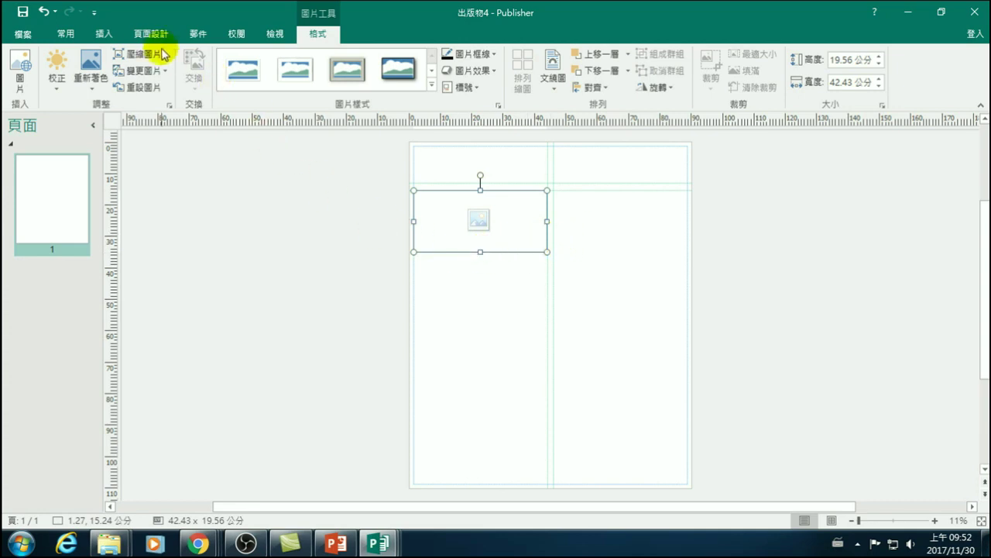
left_click(108, 33)
left_click(243, 65)
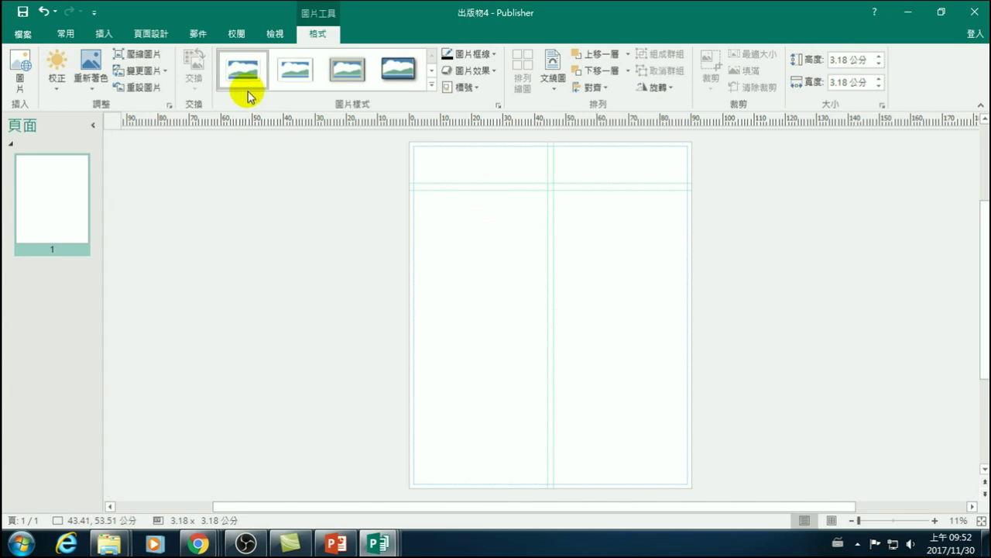
key("ctrl+z")
- Restore the picture placeholder and shorten it to 25.10 cm tall
left_click(343, 299)
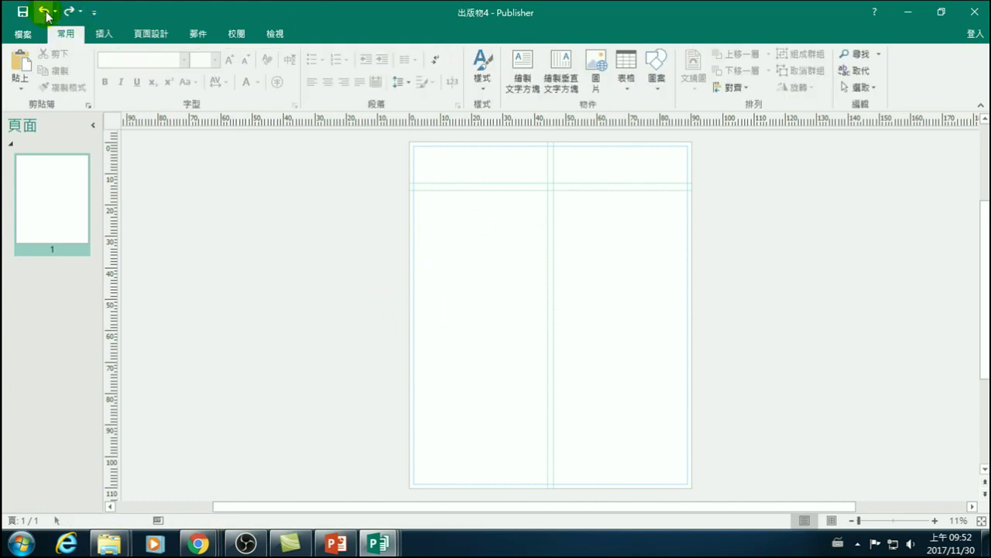
left_click(69, 12)
left_click(312, 370)
left_click(454, 258)
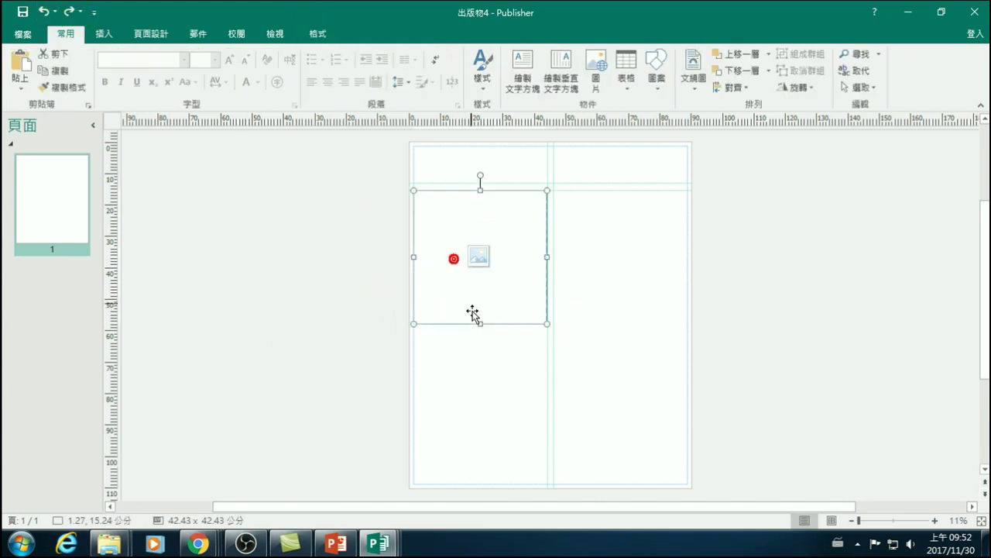
left_click_drag(481, 324, 480, 269)
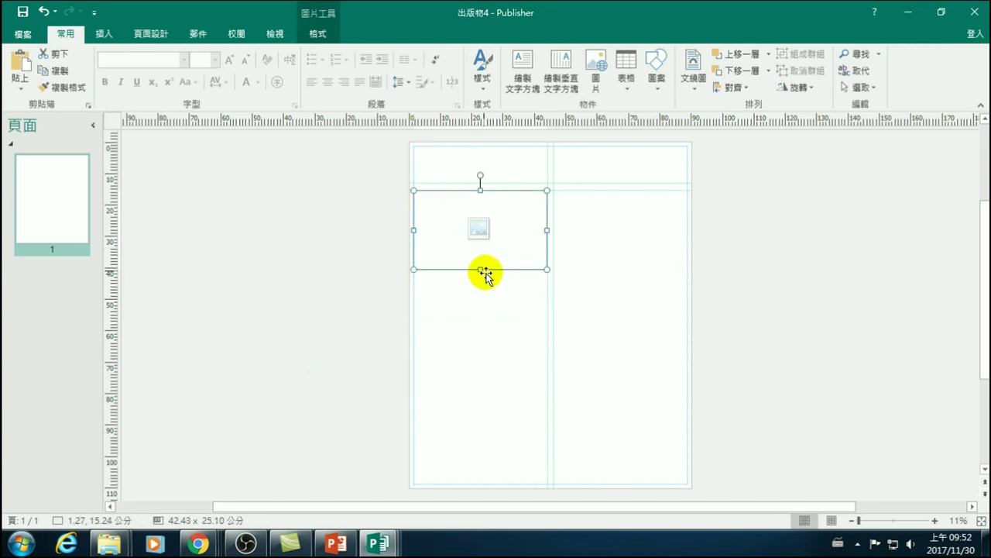
- Keep the placeholder in the left column after trying it in the right column
left_click_drag(450, 223, 590, 302)
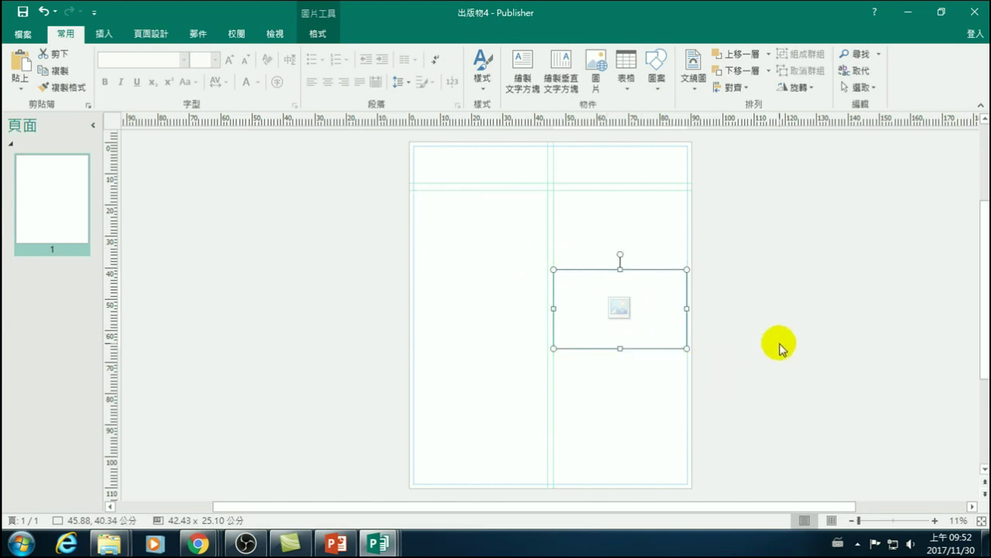
key("Delete")
key("ctrl+z")
left_click(614, 305)
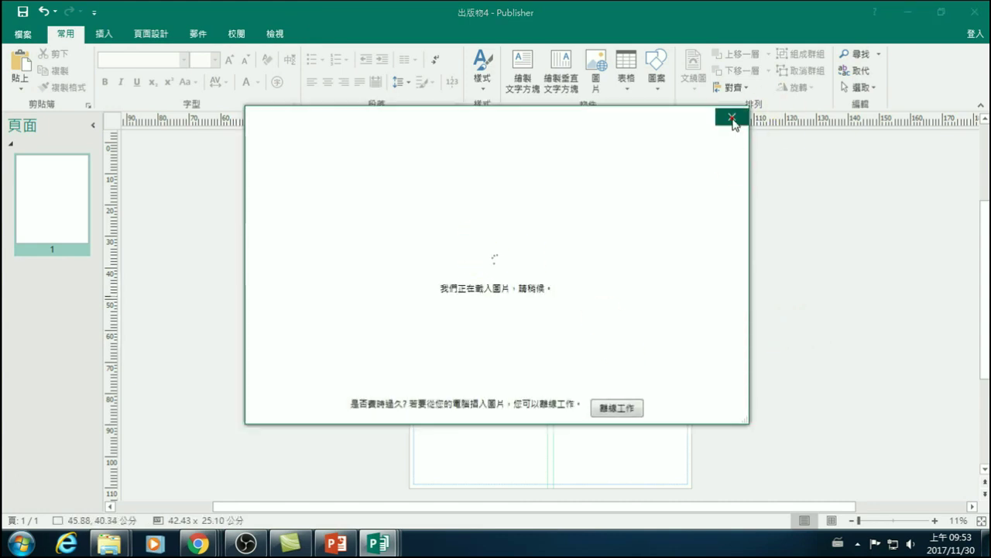
left_click(732, 117)
left_click_drag(646, 282, 624, 309)
key("ctrl+z")
key("ctrl+y")
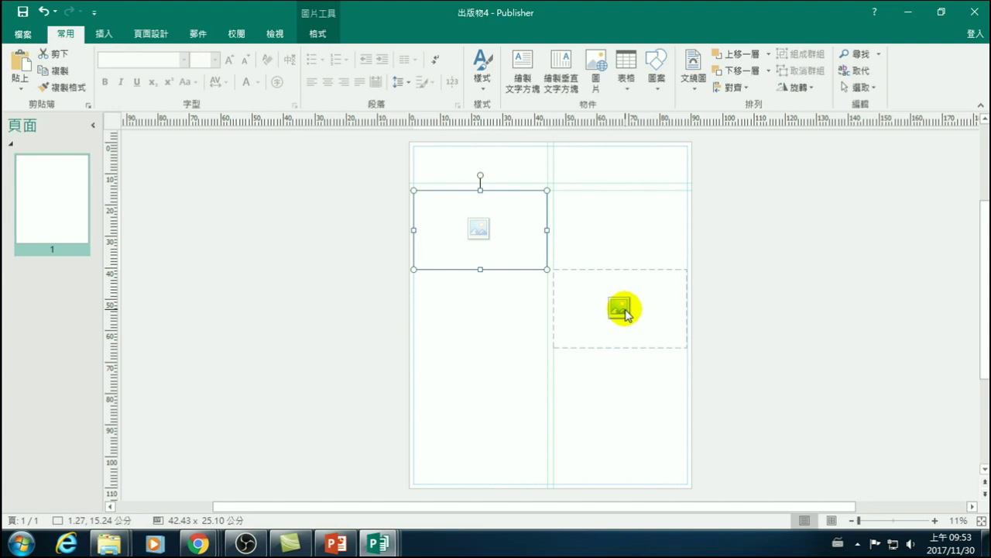
left_click_drag(624, 309, 17, 31)
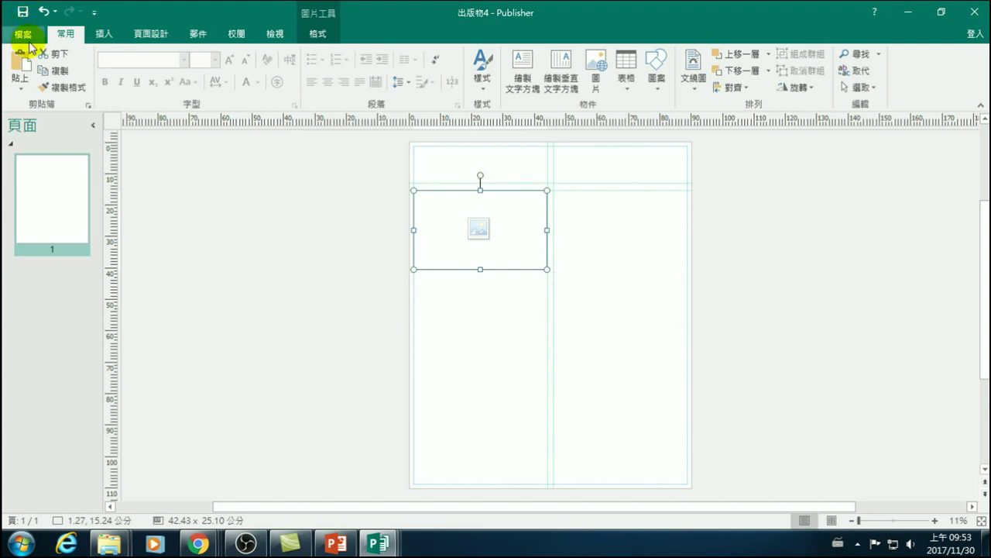
left_click(104, 34)
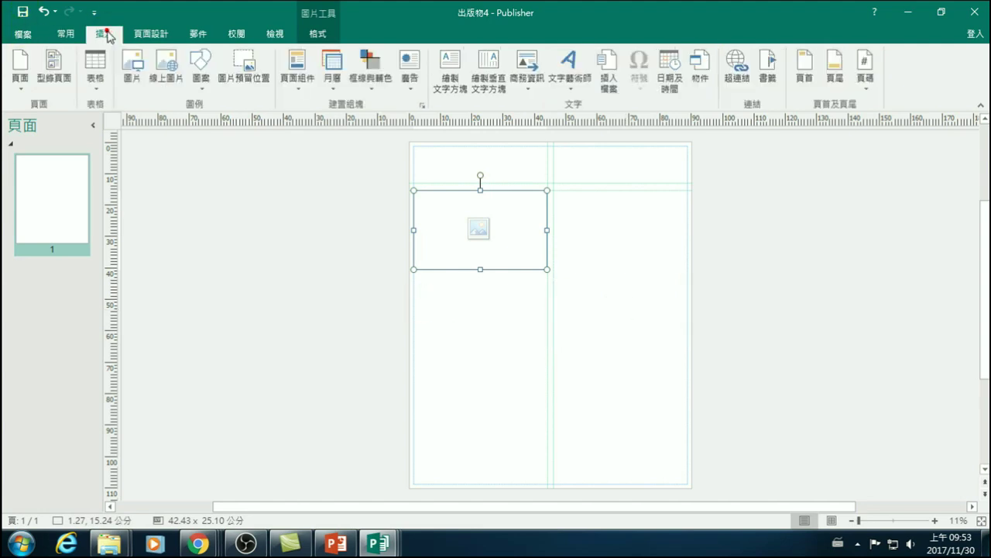
- Narrow the picture frame to about 34.62 cm and nudge the column guide slightly left
left_click(145, 35)
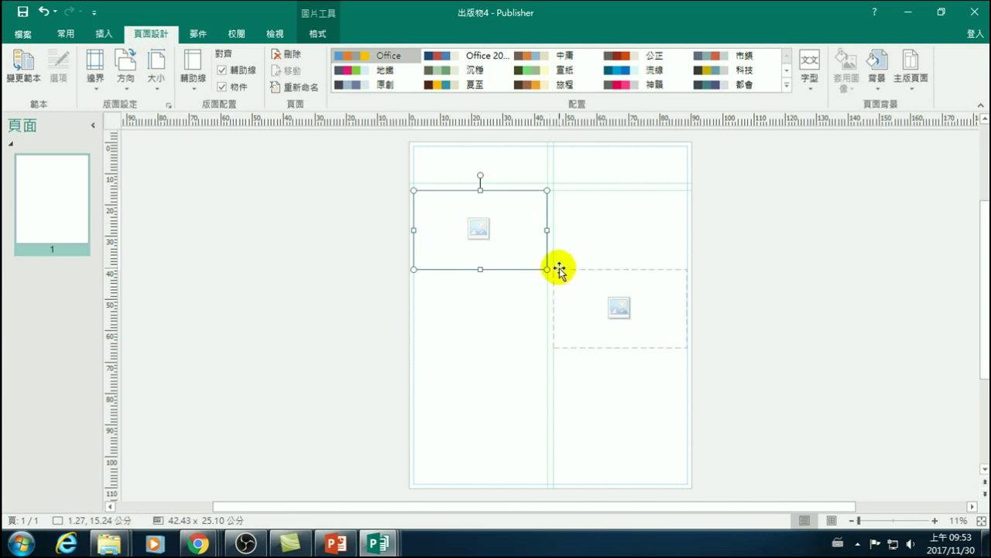
left_click(194, 82)
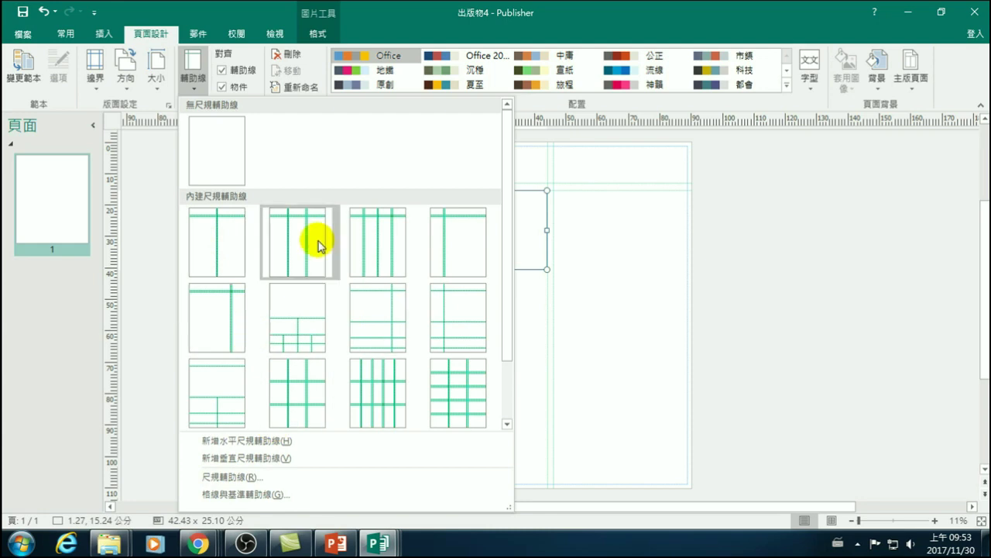
left_click(615, 339)
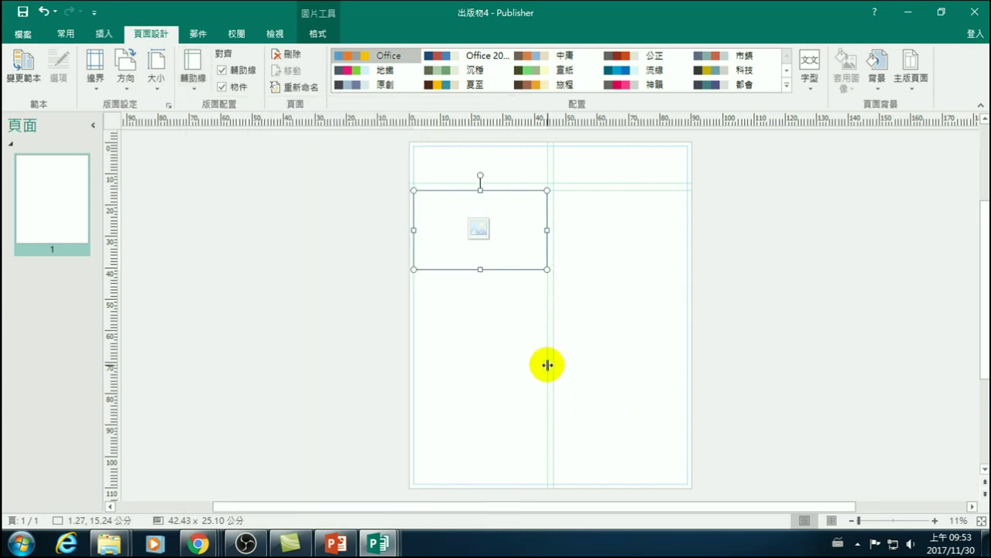
left_click(522, 249)
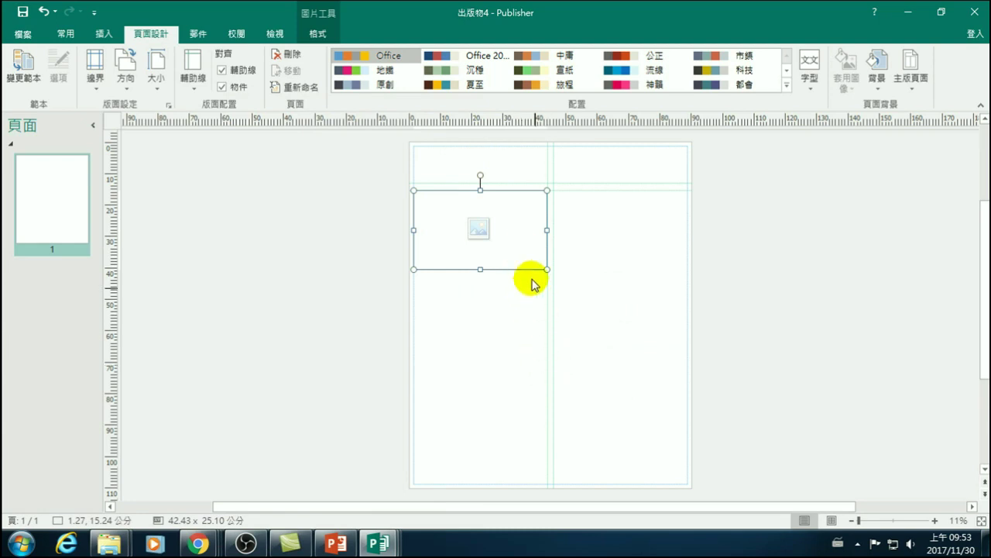
left_click_drag(546, 227, 523, 230)
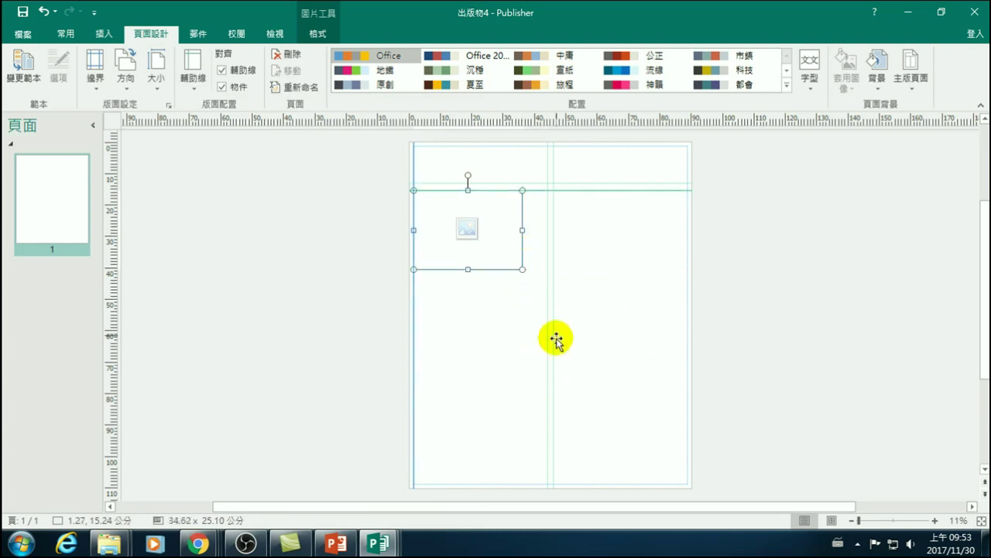
left_click_drag(548, 327, 544, 326)
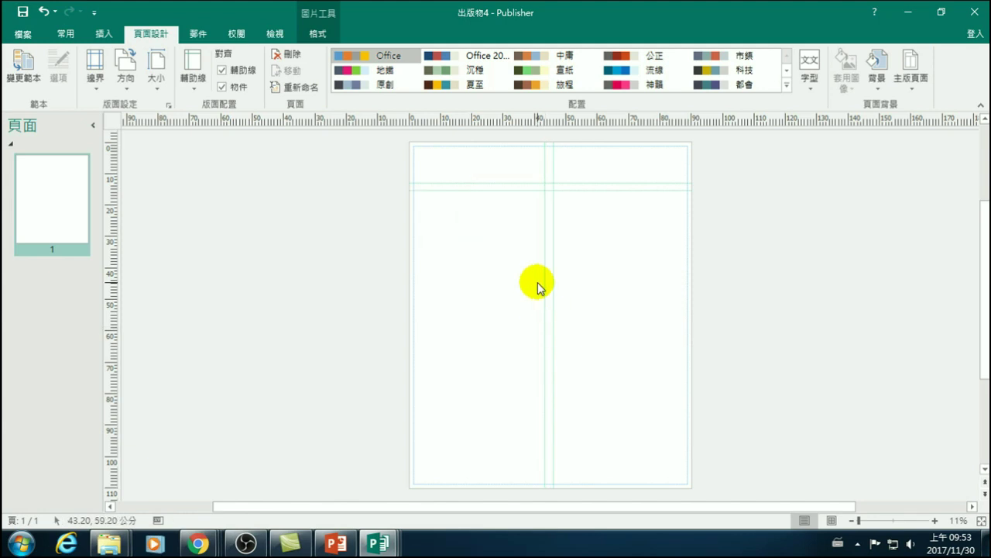
- Snap the picture frame's width to the column guide, then show the file information page
left_click(496, 229)
left_click_drag(523, 229, 544, 228)
left_click_drag(488, 194, 438, 295)
left_click_drag(546, 321, 542, 316)
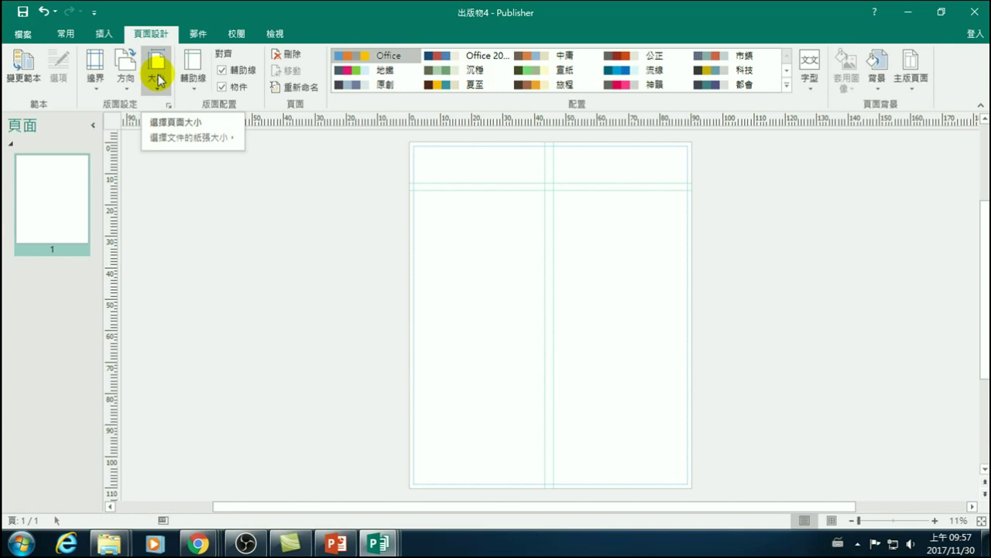
left_click(23, 33)
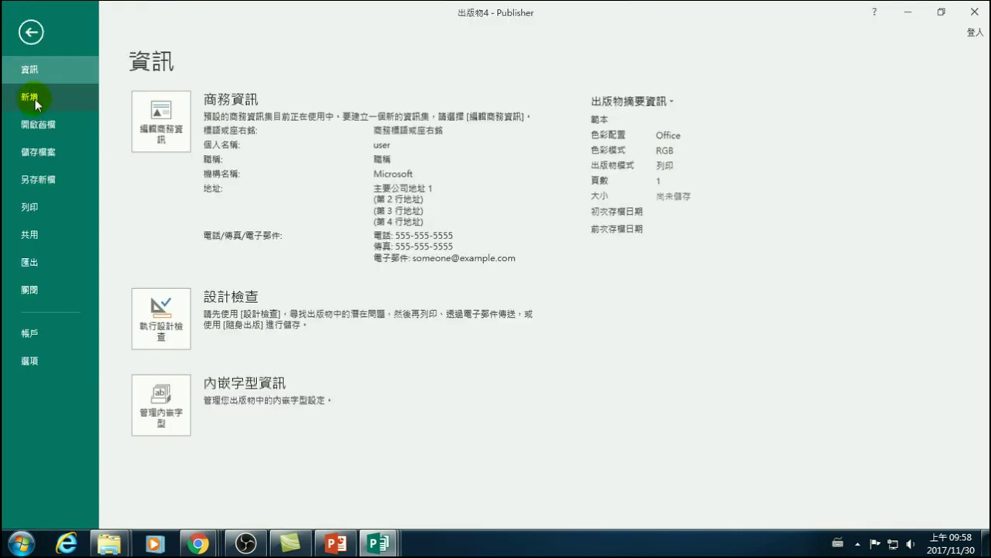
- Browse the 其他空白頁面大小 gallery down to the 出版物類型 folders
left_click(37, 103)
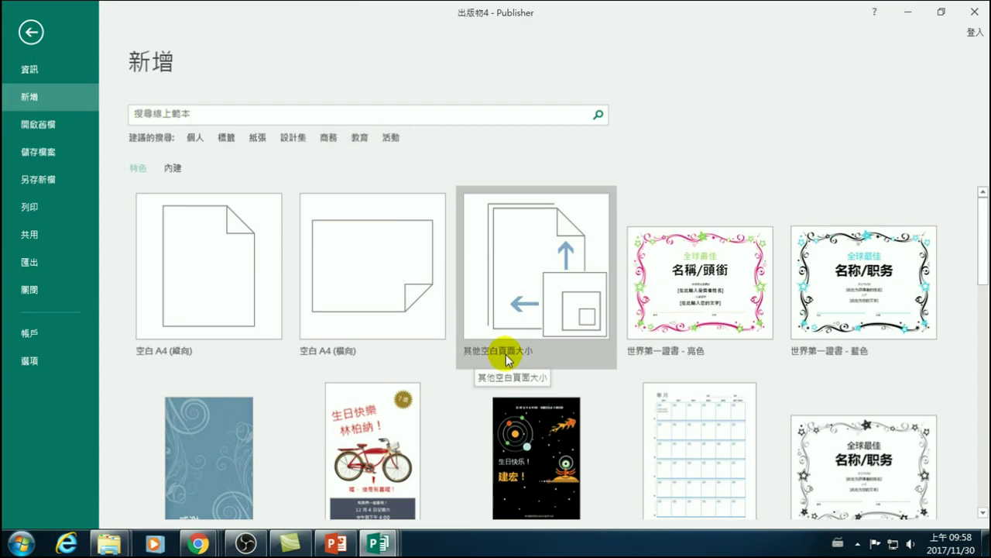
left_click(524, 288)
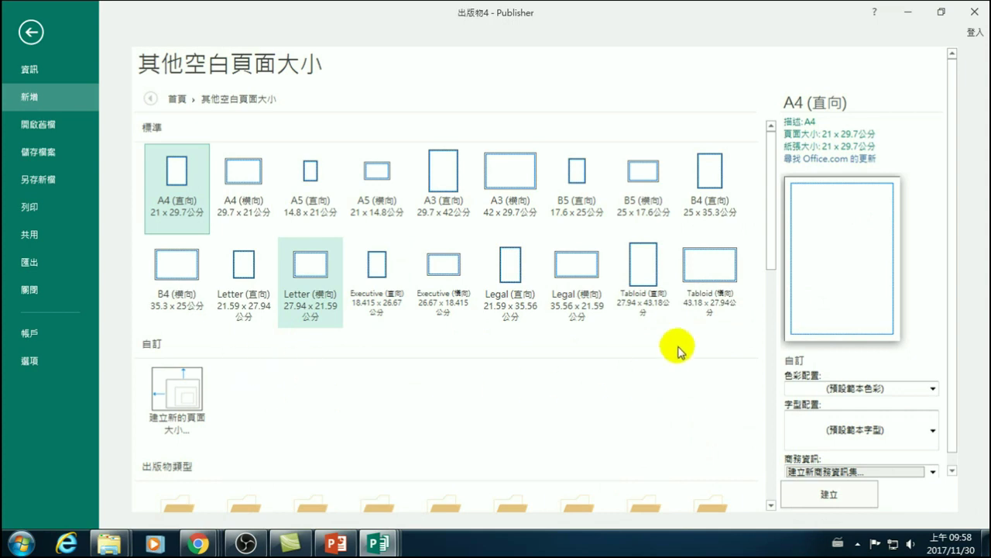
left_click_drag(769, 213, 772, 396)
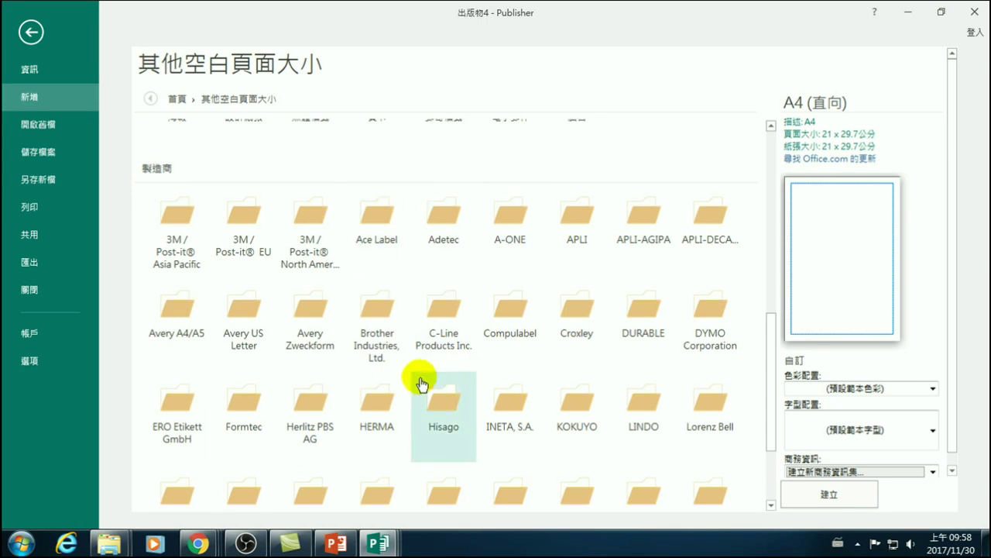
scroll(423, 380, "down", 2)
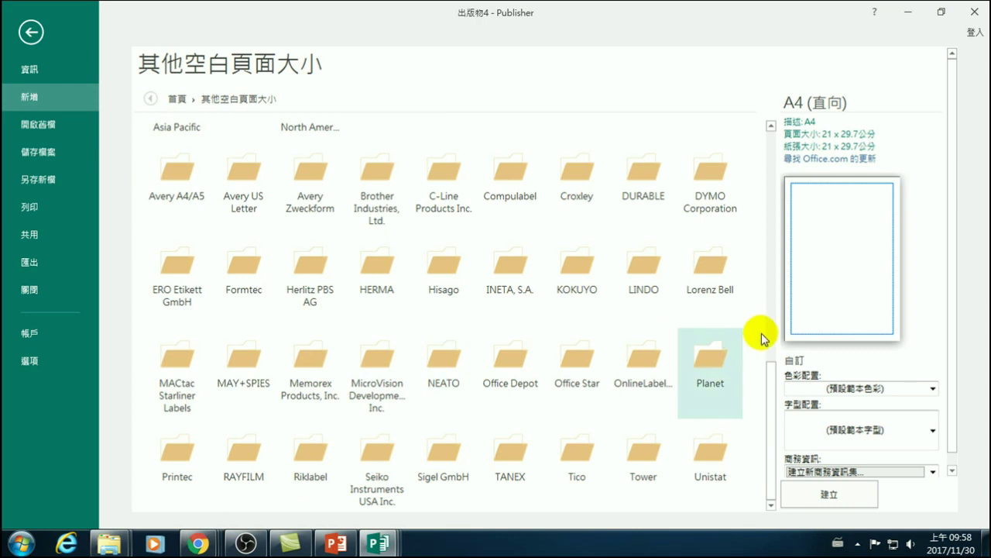
left_click_drag(774, 402, 788, 261)
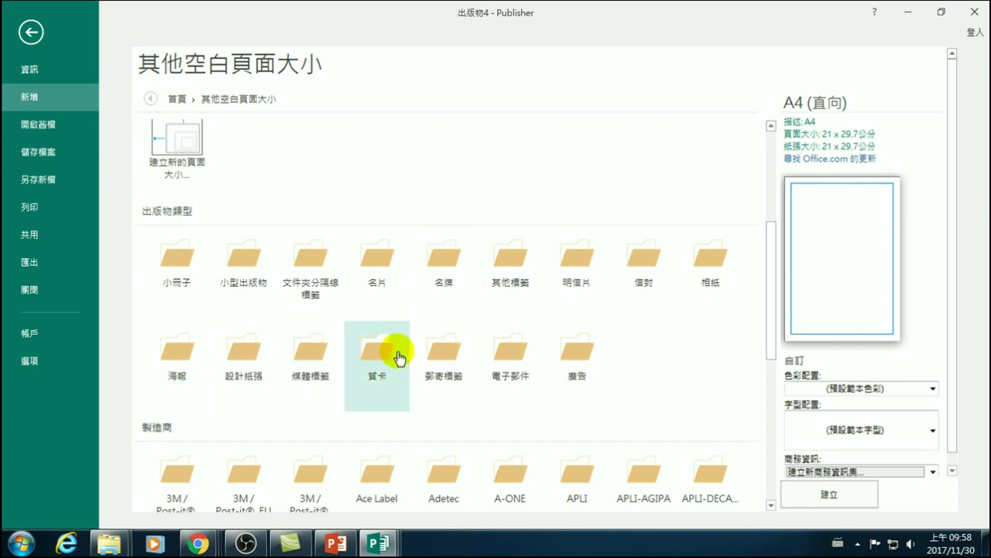
- Choose the 賀卡 size 1/2 A4 橫式摺卡 (14.85 × 21 cm) after comparing it with 直式
left_click(382, 356)
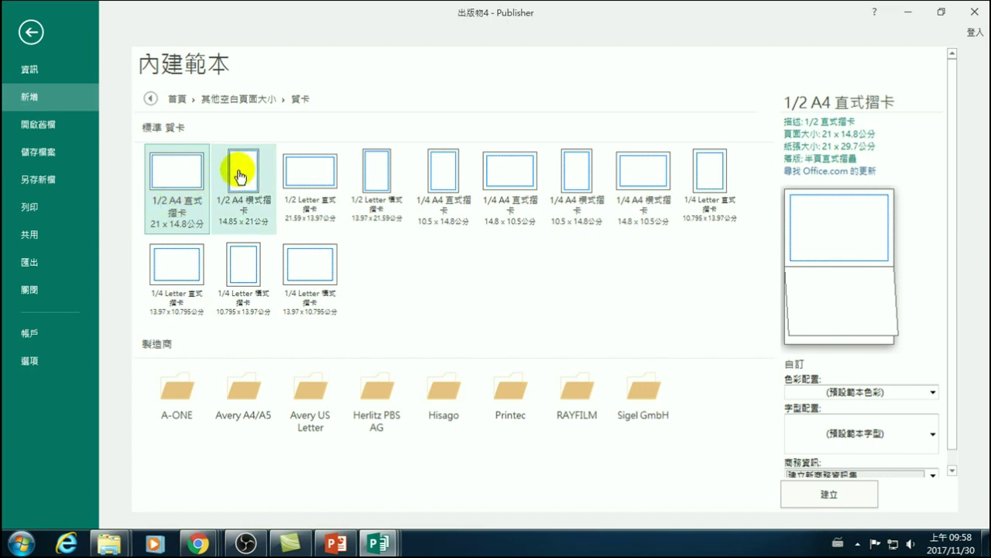
left_click(247, 172)
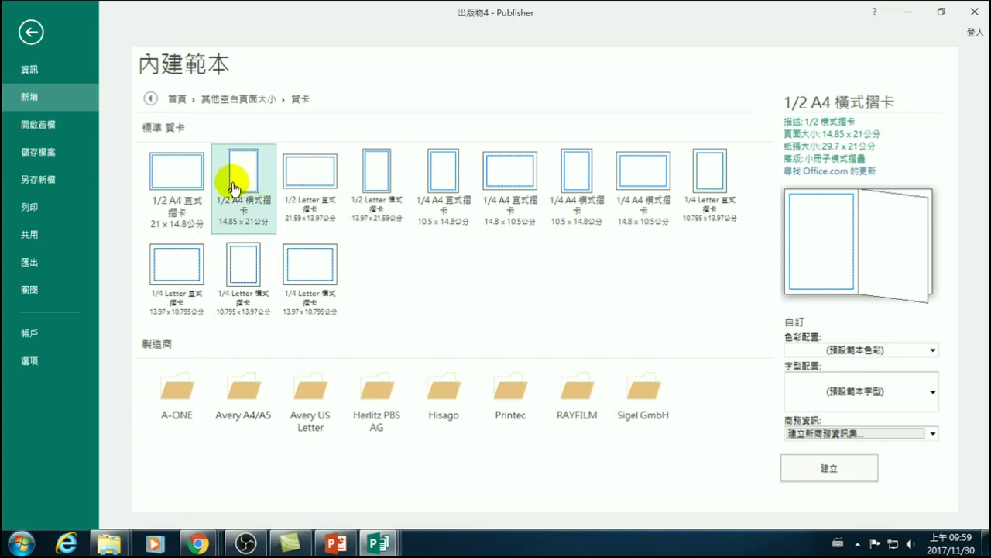
left_click(244, 183)
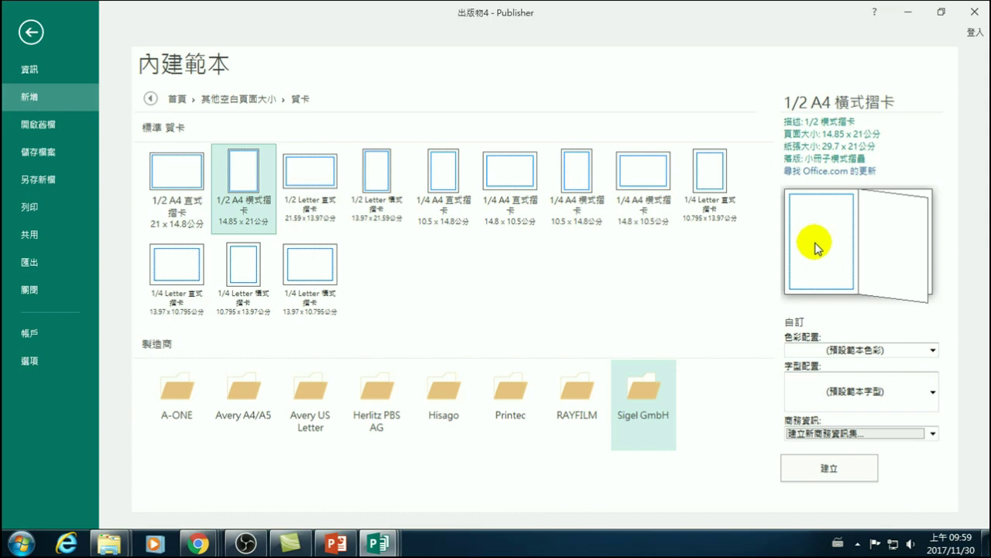
left_click(248, 175)
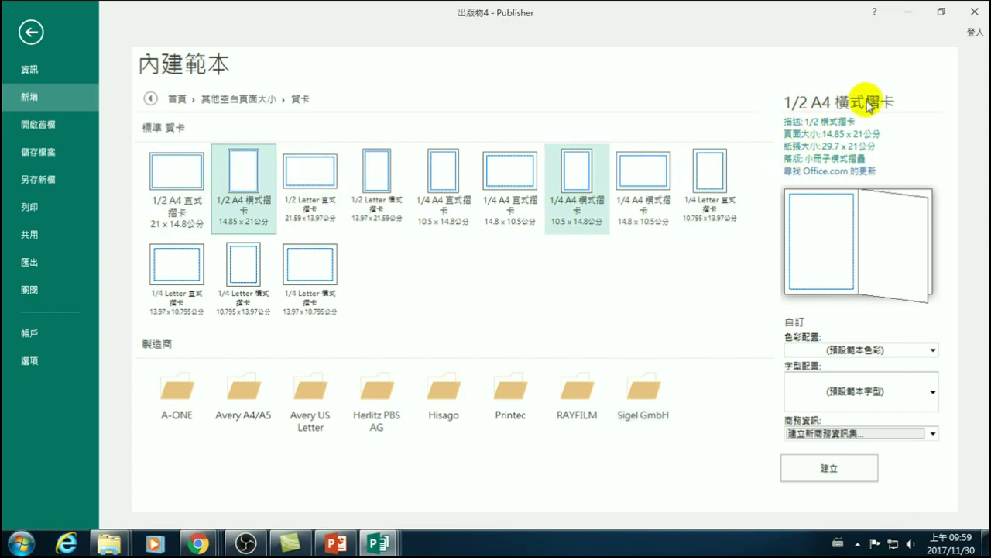
left_click(167, 168)
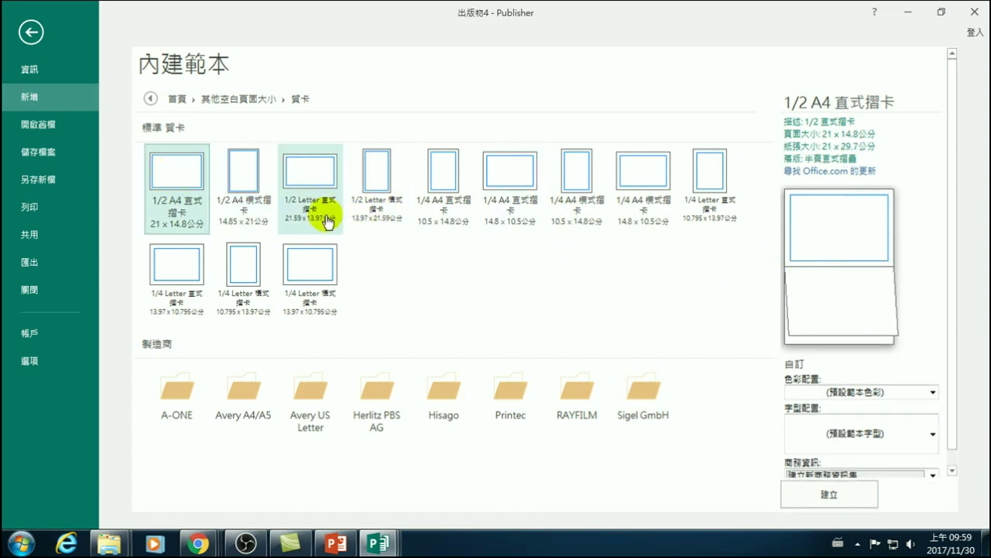
left_click(236, 169)
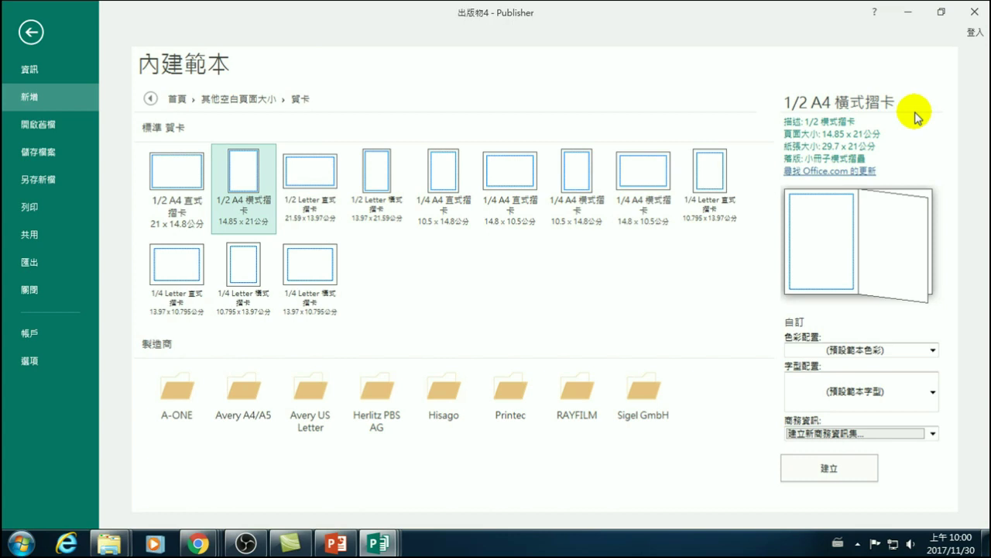
- Compare the 1/2 A4 直式摺卡 and 橫式摺卡 templates, keep 橫式摺卡, and list its colour schemes
left_click(179, 171)
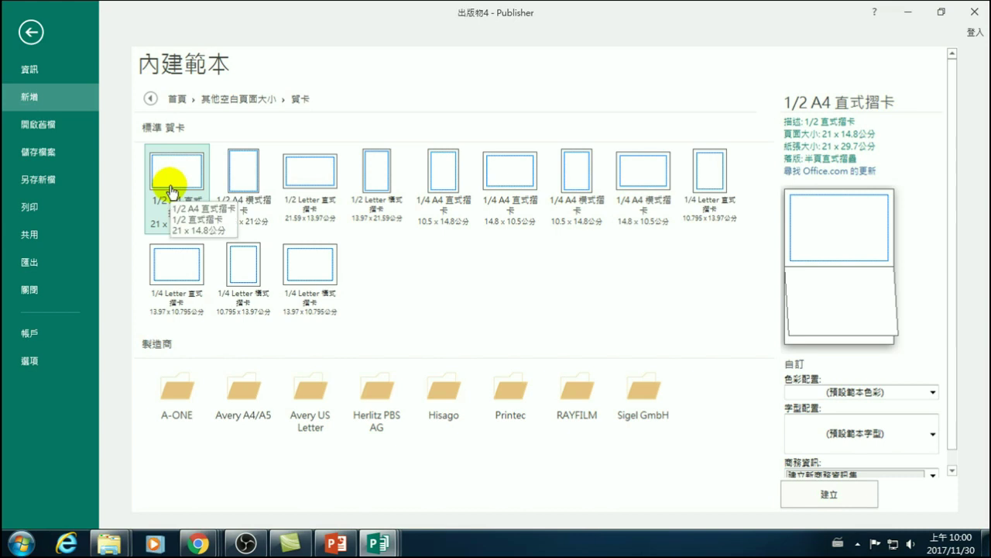
left_click(240, 167)
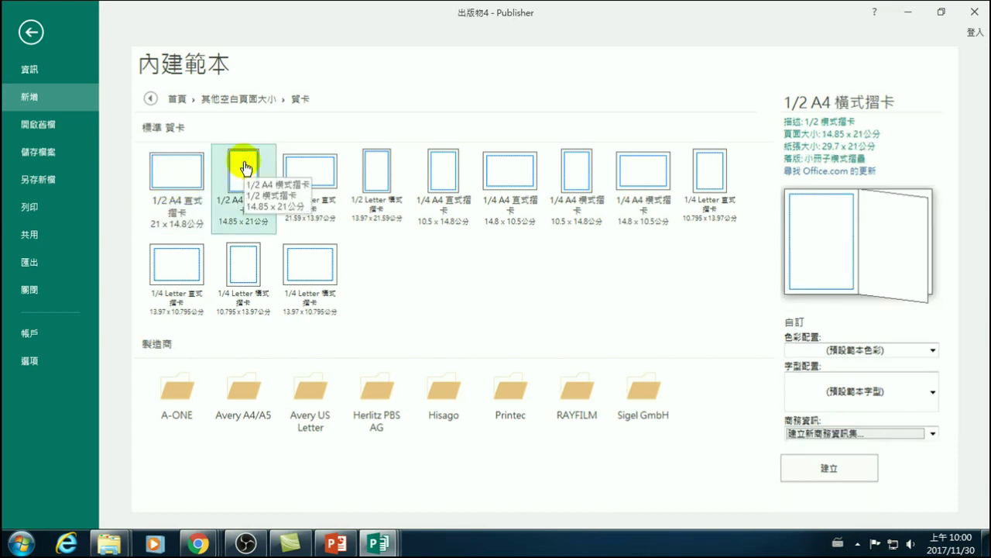
left_click(187, 174)
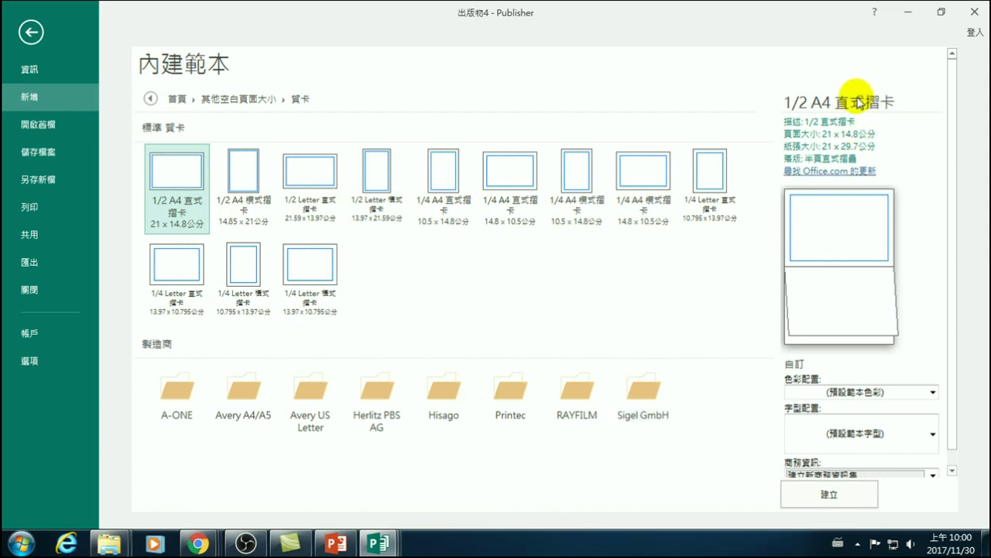
left_click(238, 169)
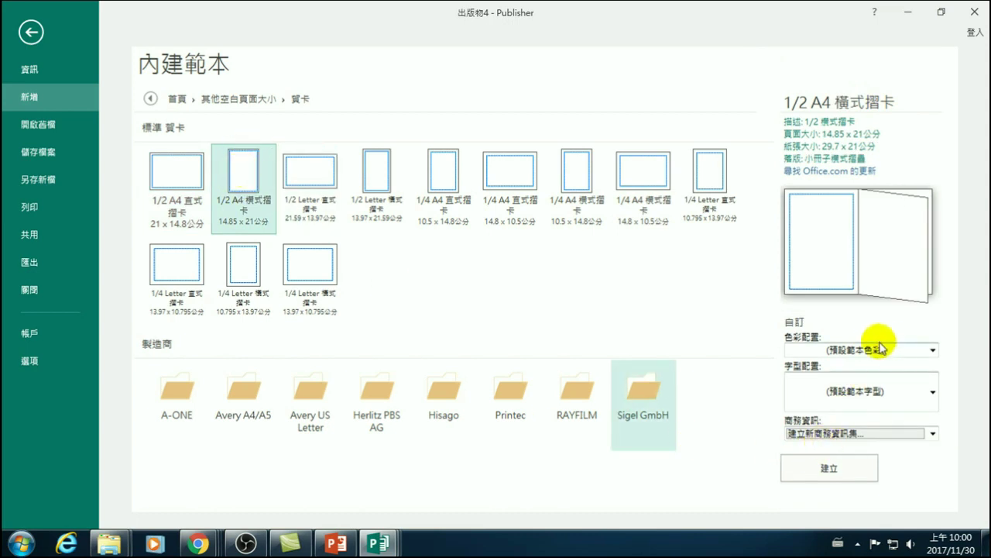
left_click(825, 349)
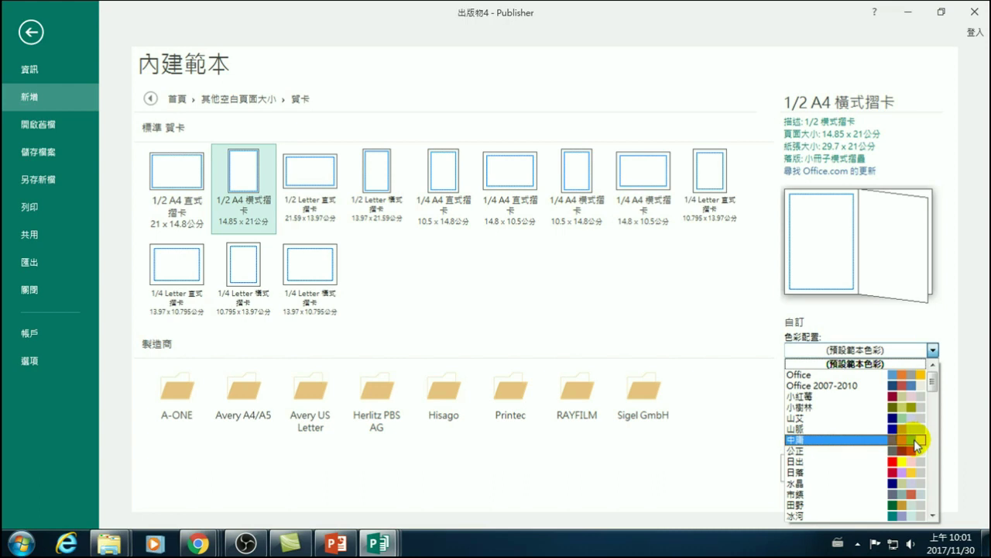
- Apply the 日落 colour scheme to the card template
scroll(899, 434, "down", 4)
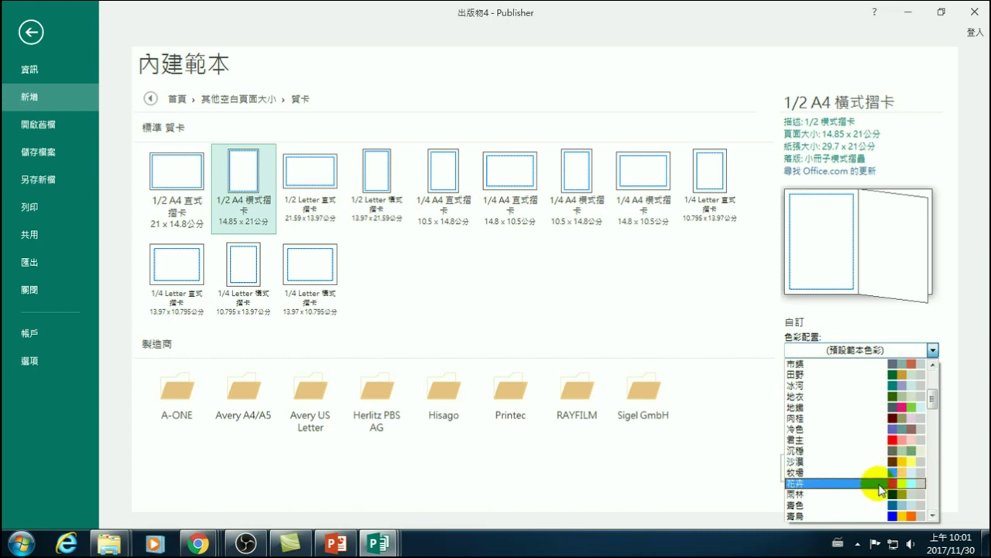
left_click(933, 350)
left_click(876, 353)
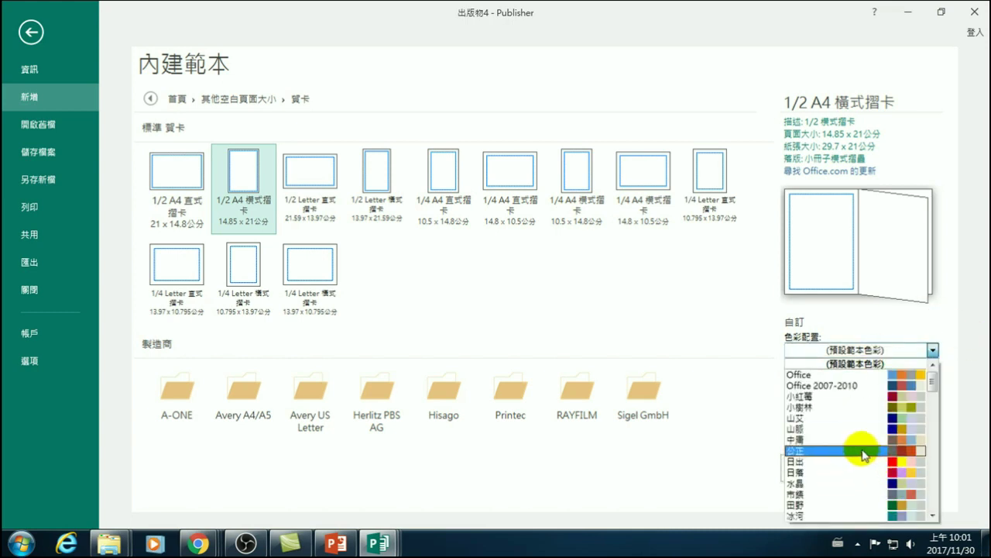
left_click(850, 476)
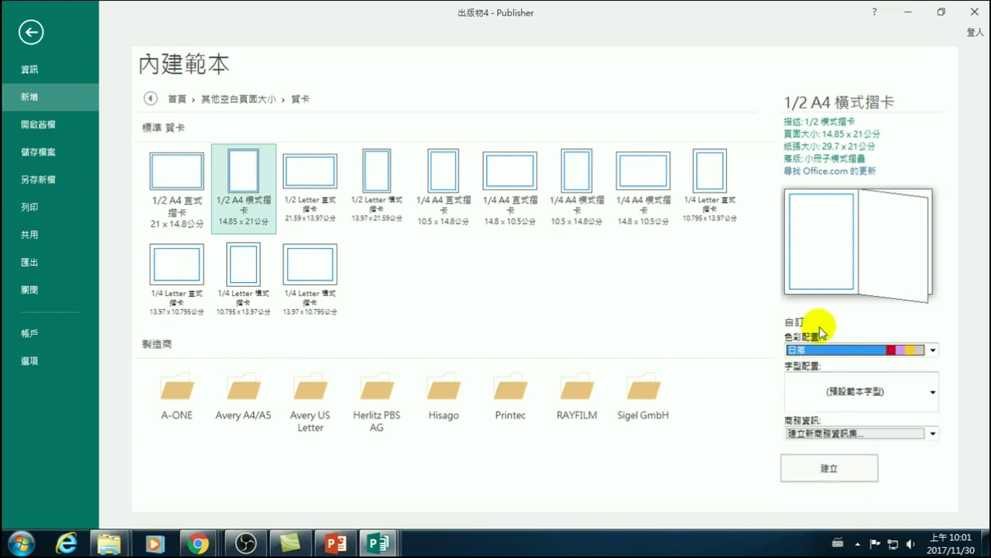
- Choose the 工業 font scheme with 微軟正黑體
left_click(841, 393)
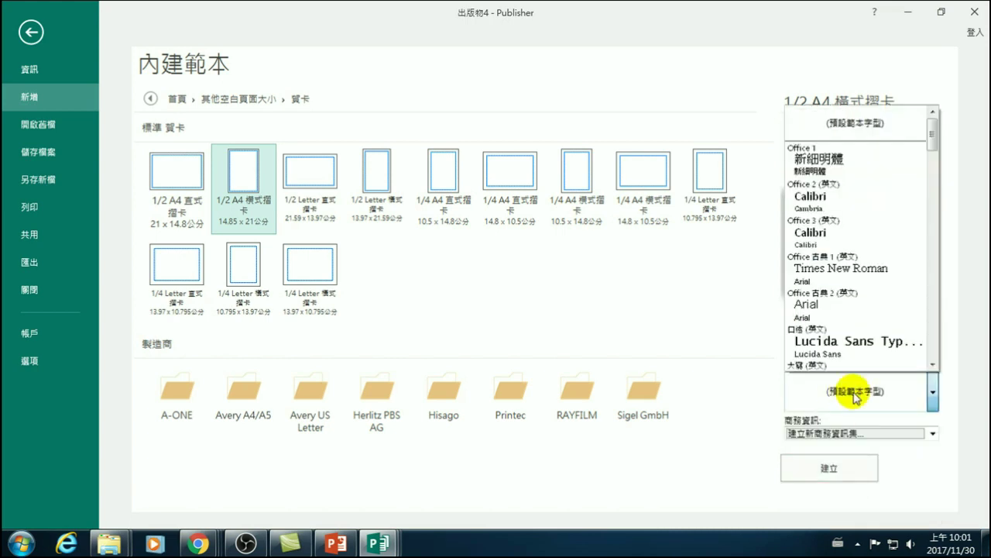
scroll(842, 232, "down", 2)
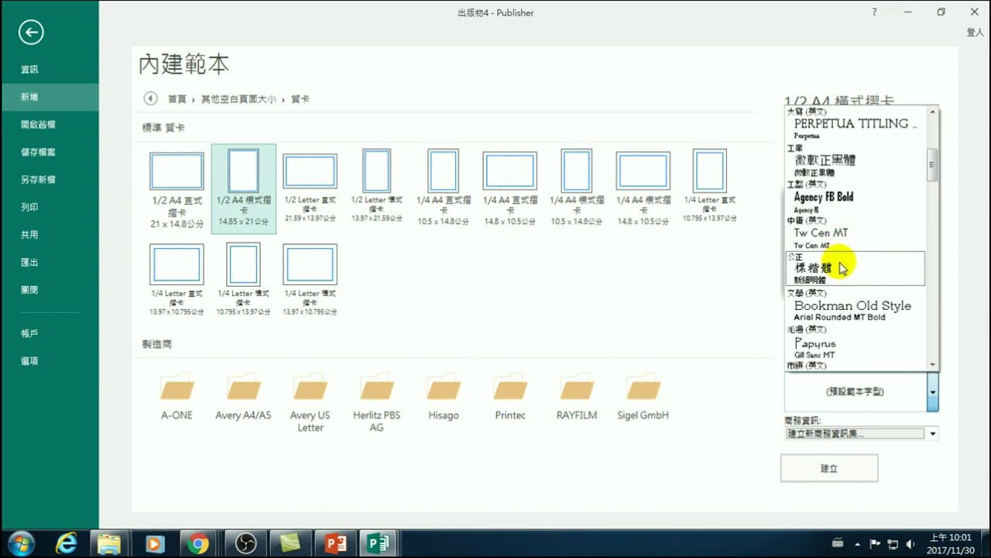
scroll(841, 240, "down", 2)
scroll(843, 213, "down", 2)
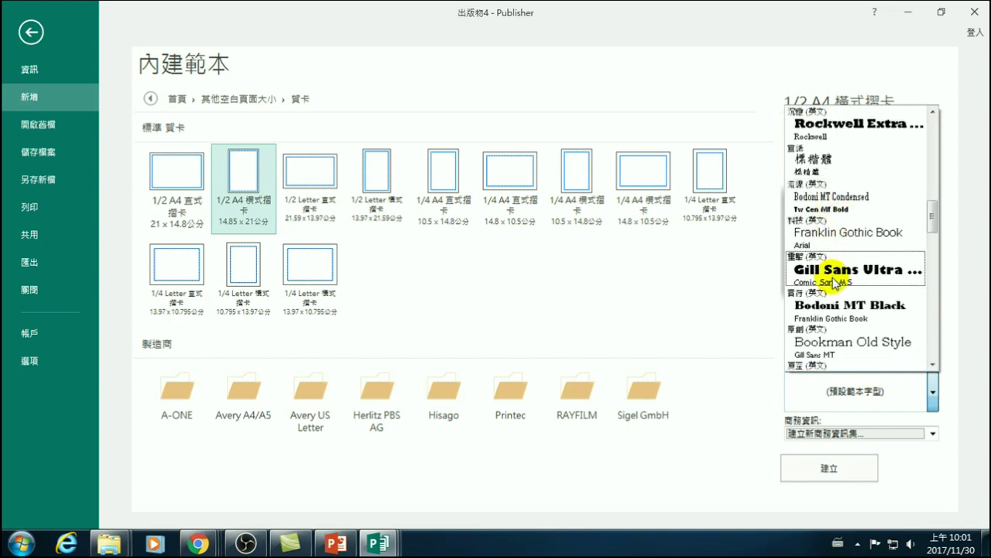
scroll(835, 284, "up", 4)
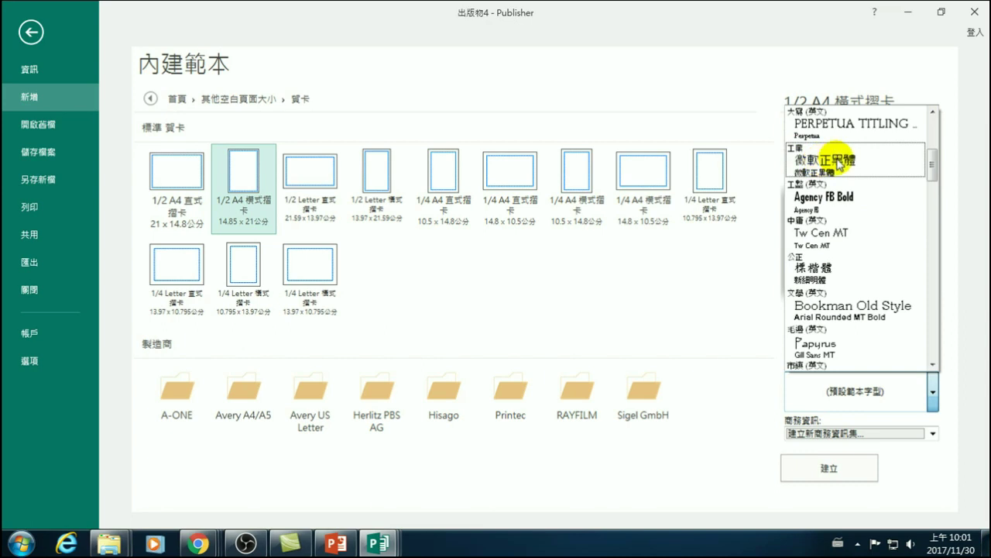
left_click_drag(934, 150, 945, 141)
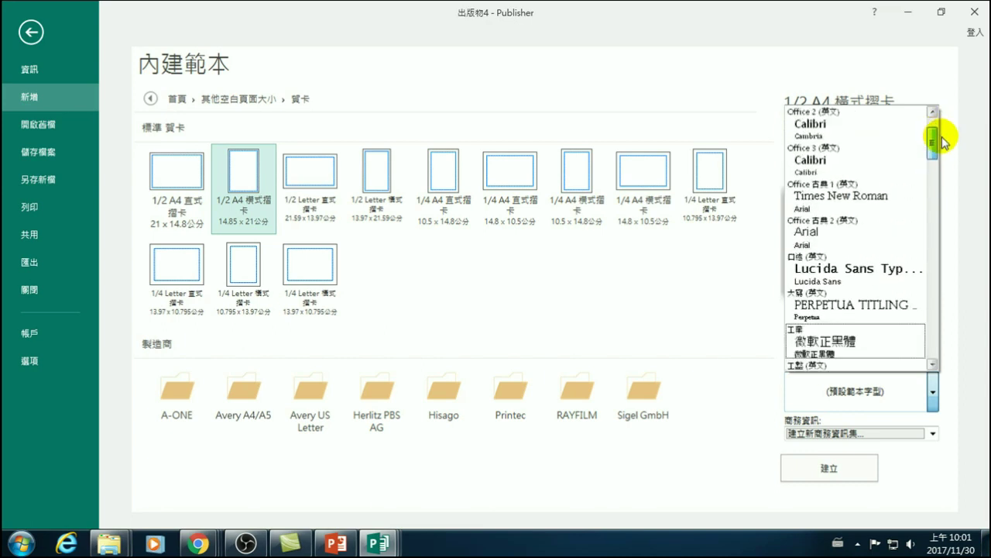
left_click_drag(945, 141, 945, 155)
left_click(815, 199)
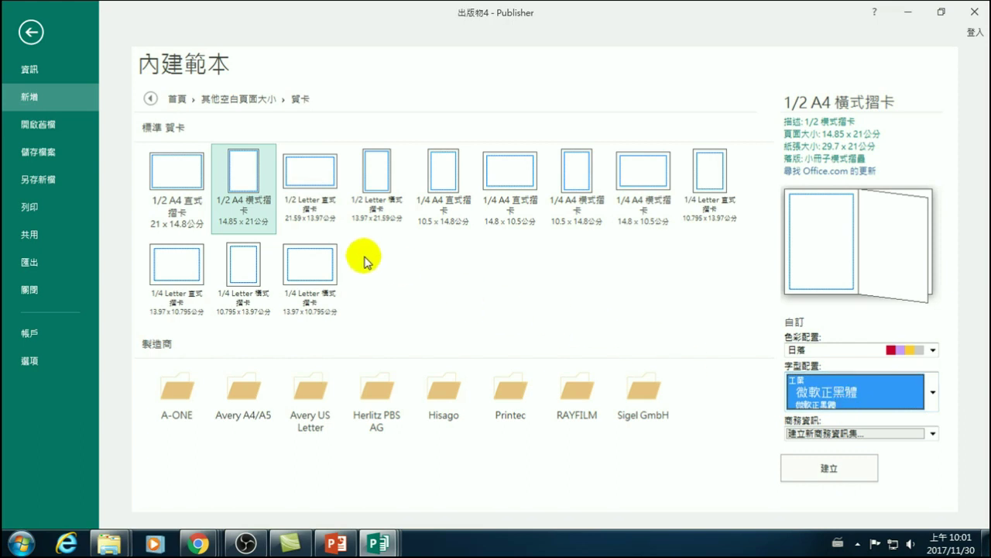
left_click(934, 393)
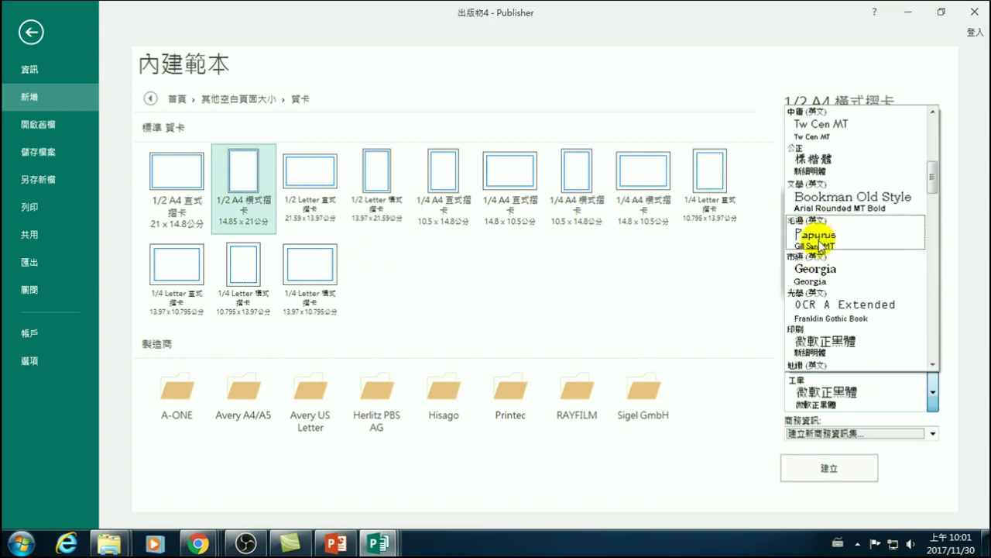
left_click(721, 290)
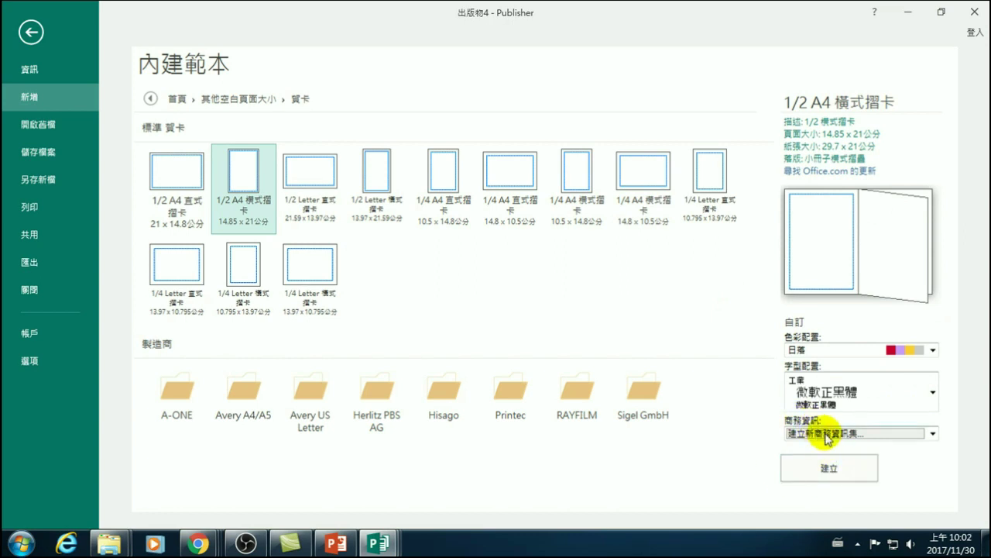
- Leave the business information unchanged and create the folded card publication
left_click(838, 435)
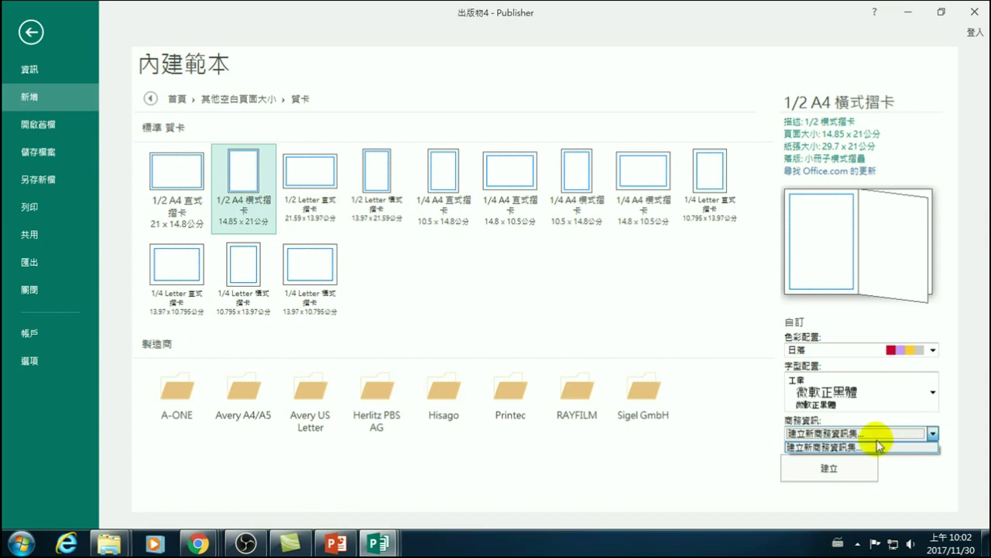
left_click(753, 440)
left_click(833, 470)
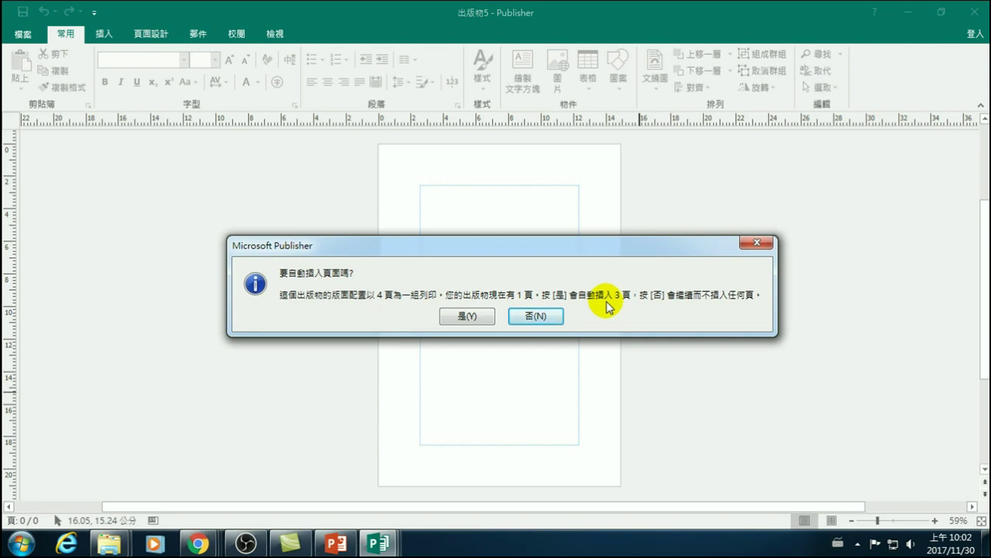
- Accept the auto-inserted pages, then check page 1, back page 4 and the 2–3 inside spread
left_click(468, 317)
left_click(48, 189)
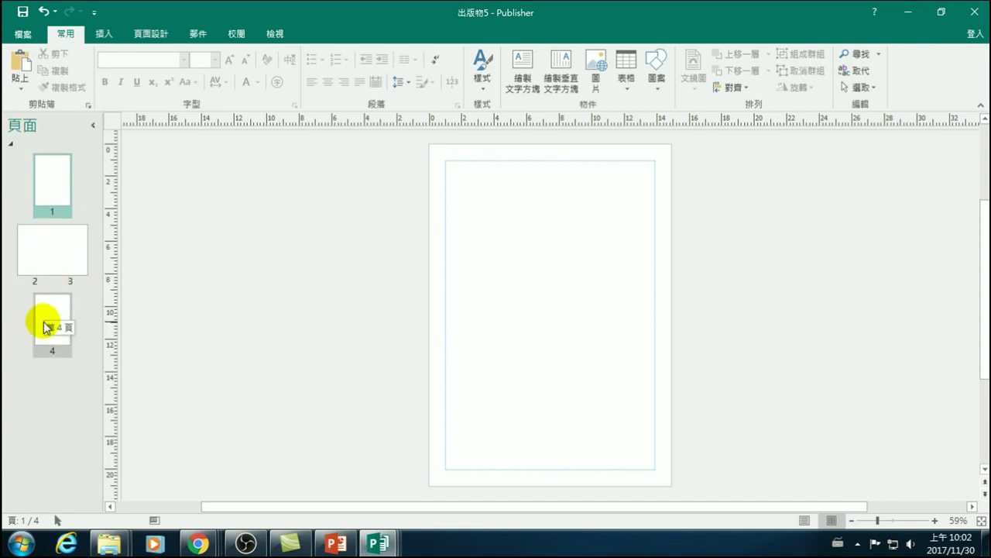
left_click(44, 325)
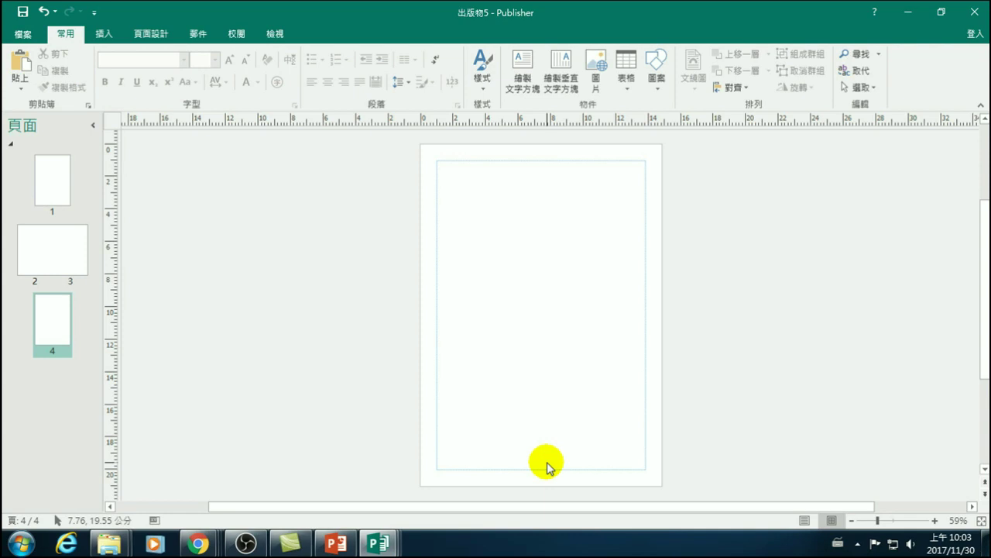
left_click(51, 186)
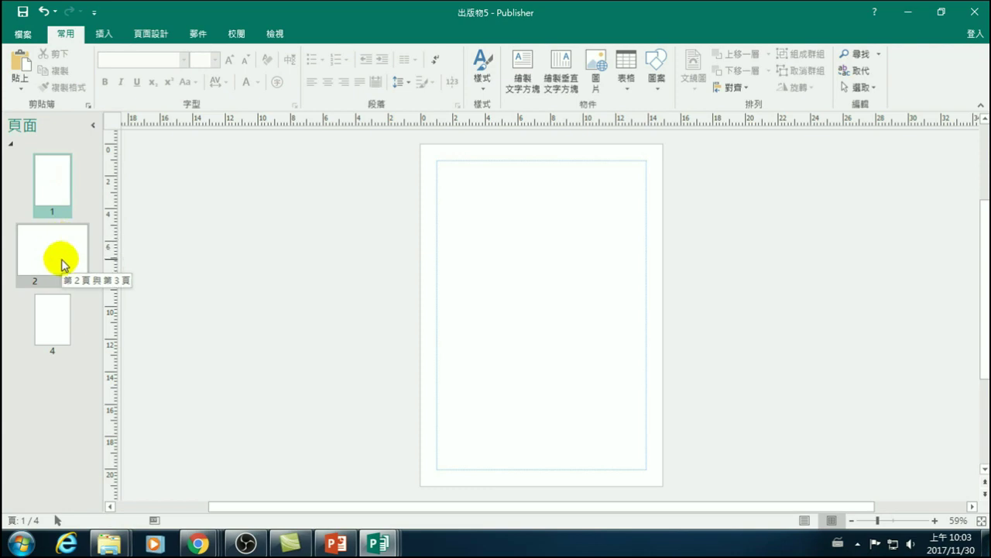
left_click(58, 257)
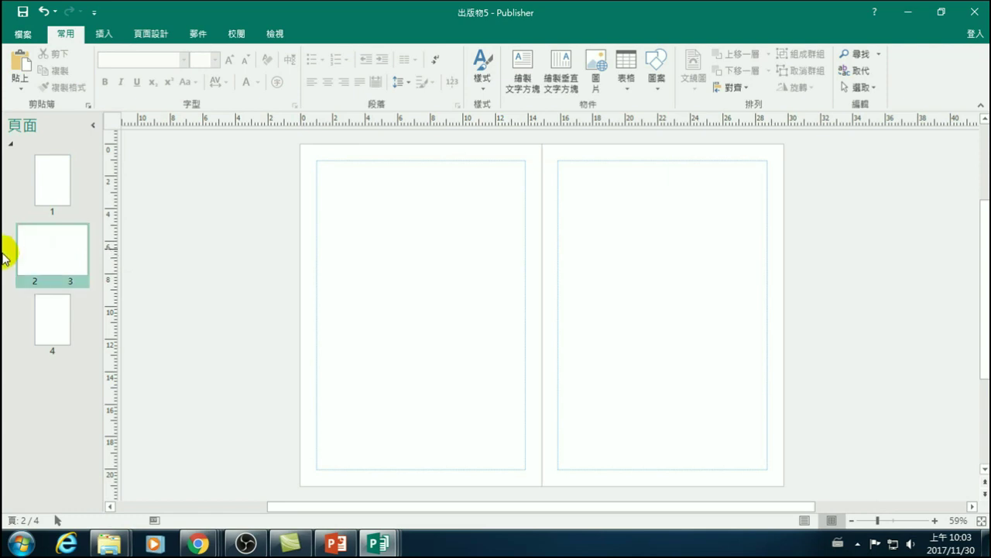
left_click(53, 186)
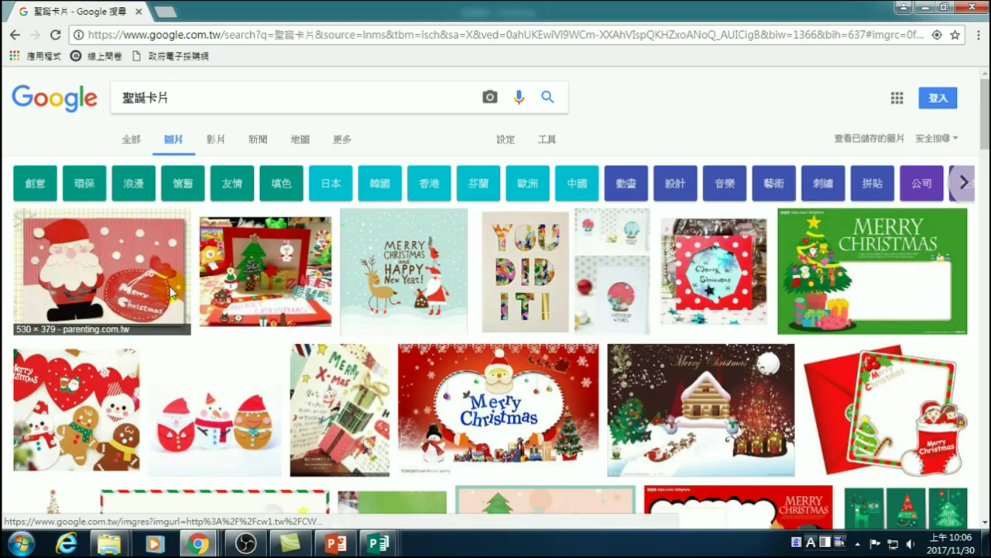
- Switch from 出版物5 to the 聖誕卡片 Google Images results
left_click(379, 543)
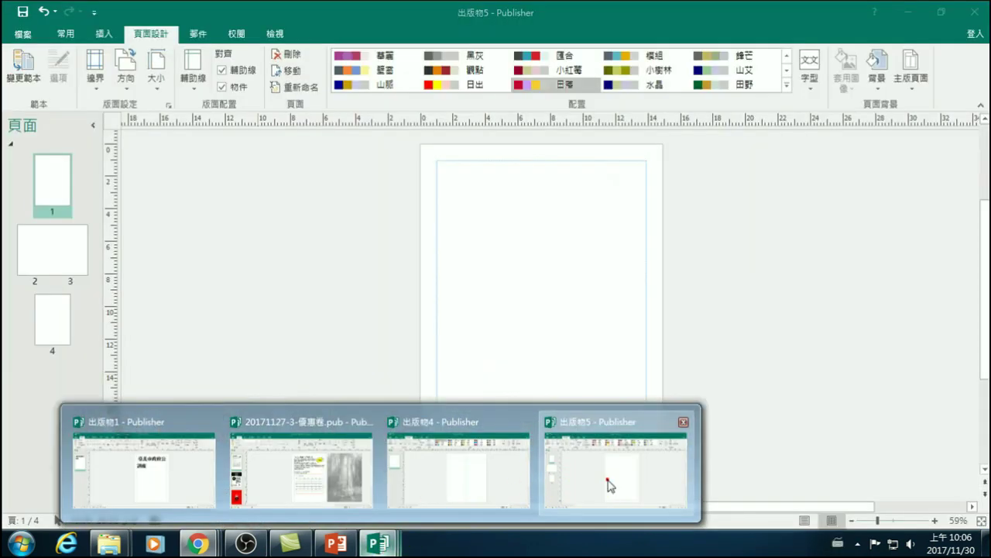
left_click(608, 468)
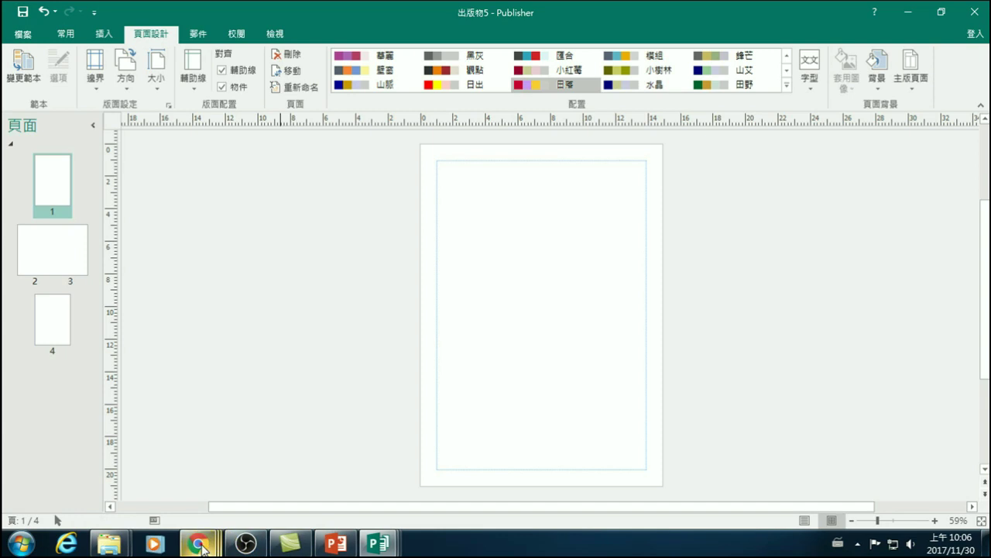
mouse_move(198, 544)
left_click(701, 488)
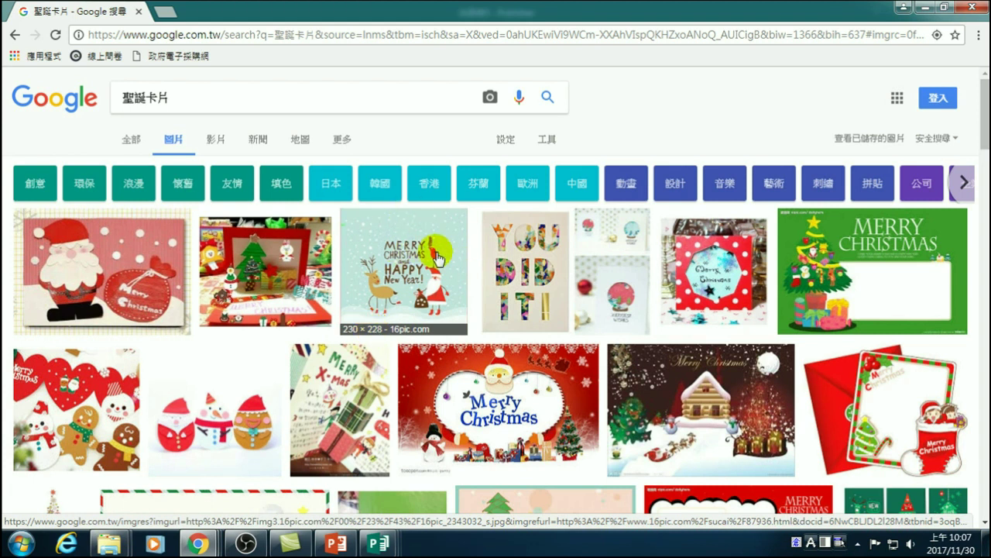
- Open the snowman-tree card's larger preview and look at its image options
scroll(406, 309, "down", 2)
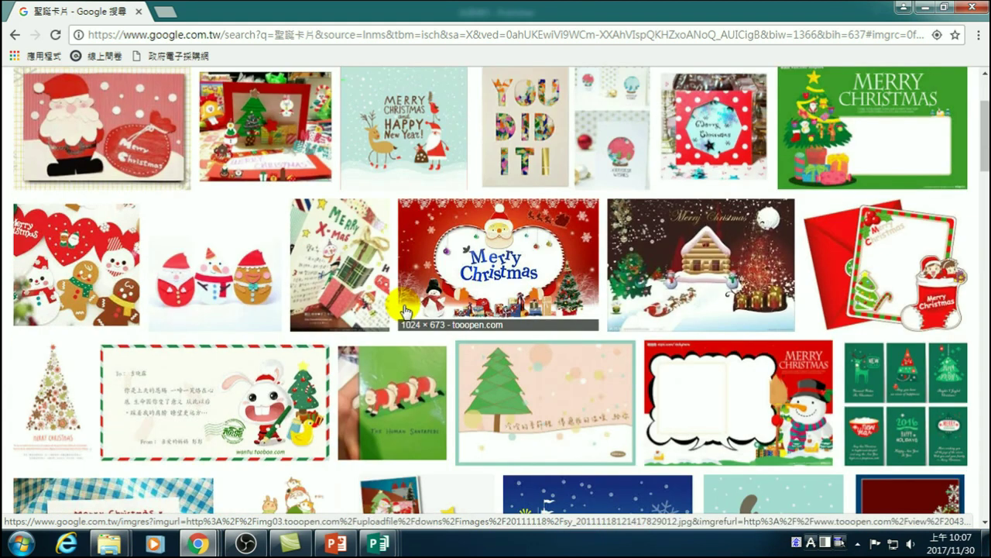
scroll(404, 312, "up", 2)
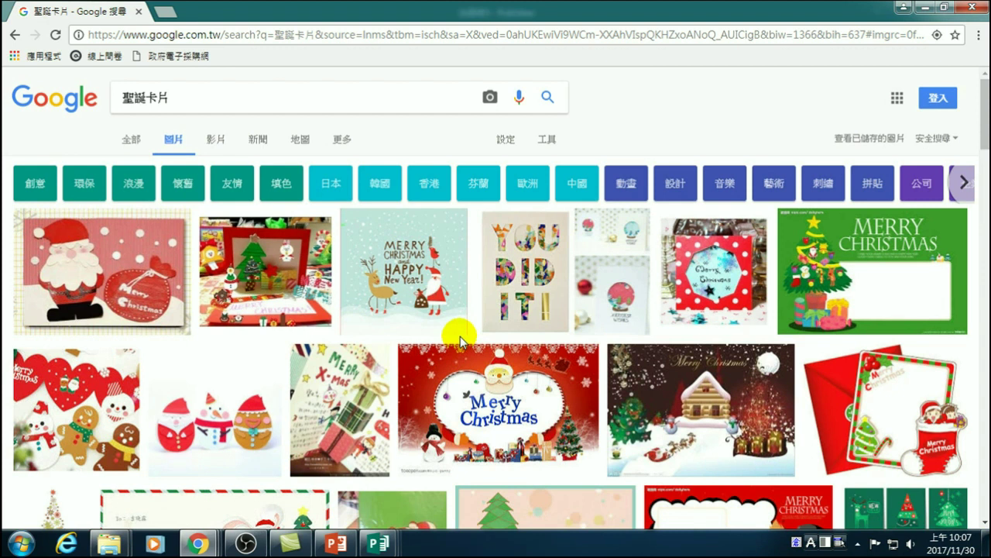
scroll(457, 338, "down", 3)
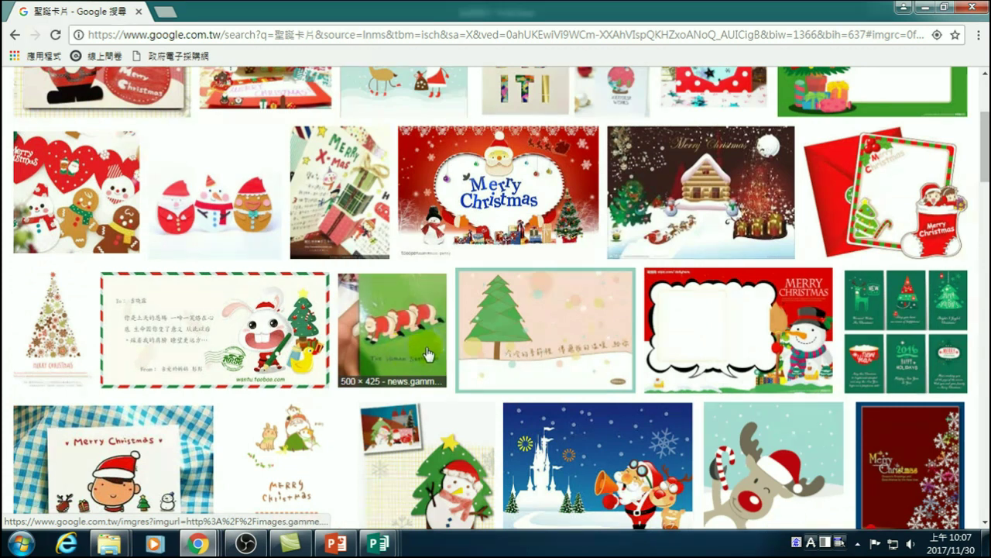
left_click(428, 453)
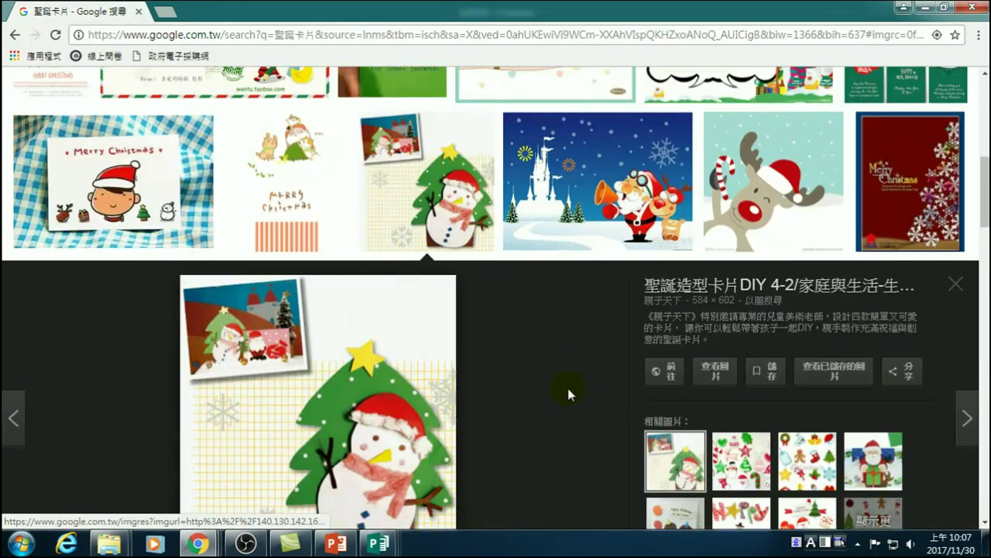
right_click(376, 225)
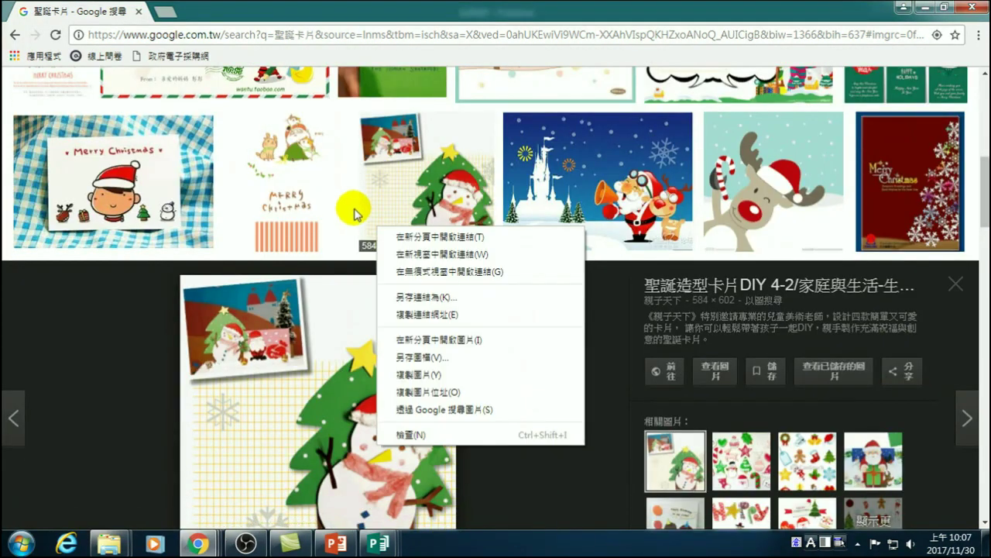
left_click(84, 298)
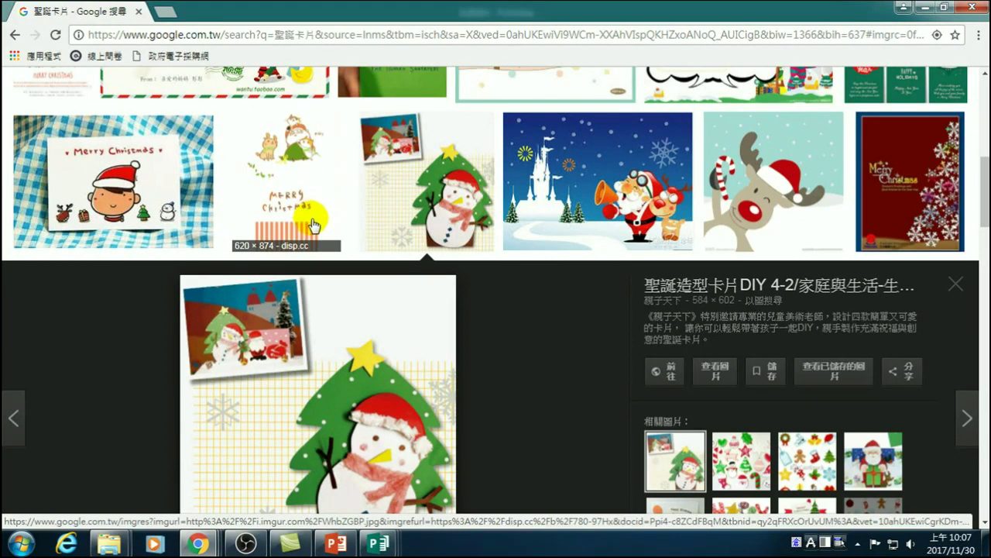
- Scroll further through the Christmas card results and click other pictures
scroll(316, 214, "down", 2)
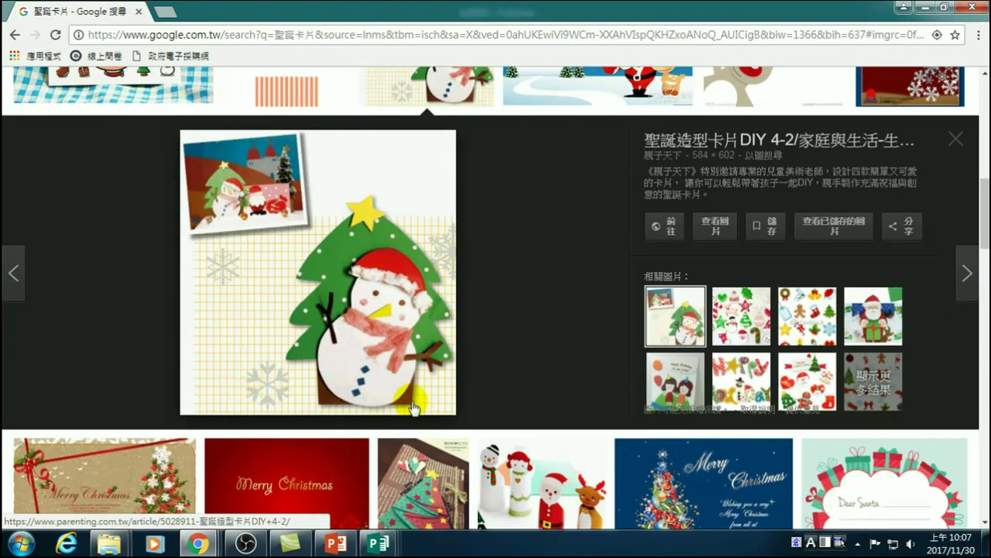
scroll(206, 310, "down", 4)
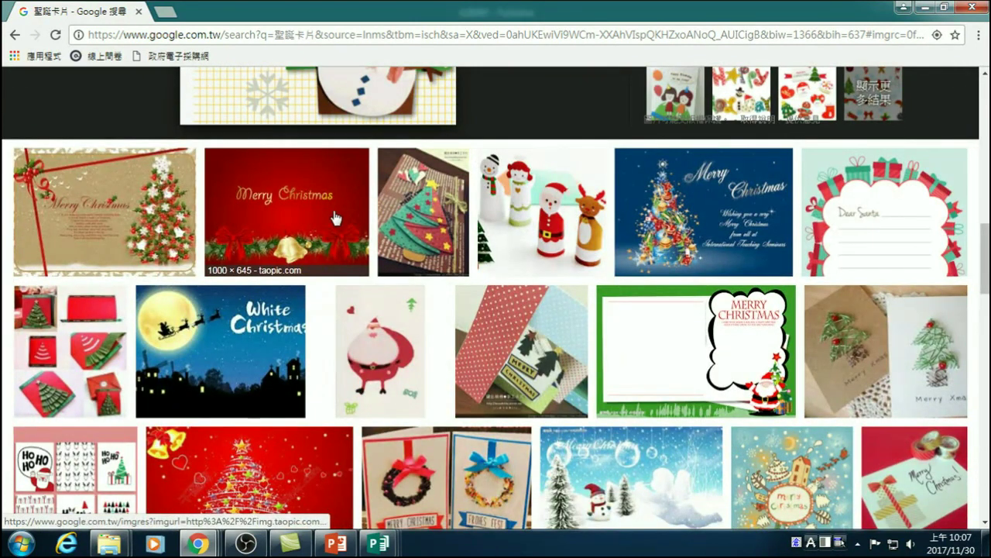
left_click(344, 345)
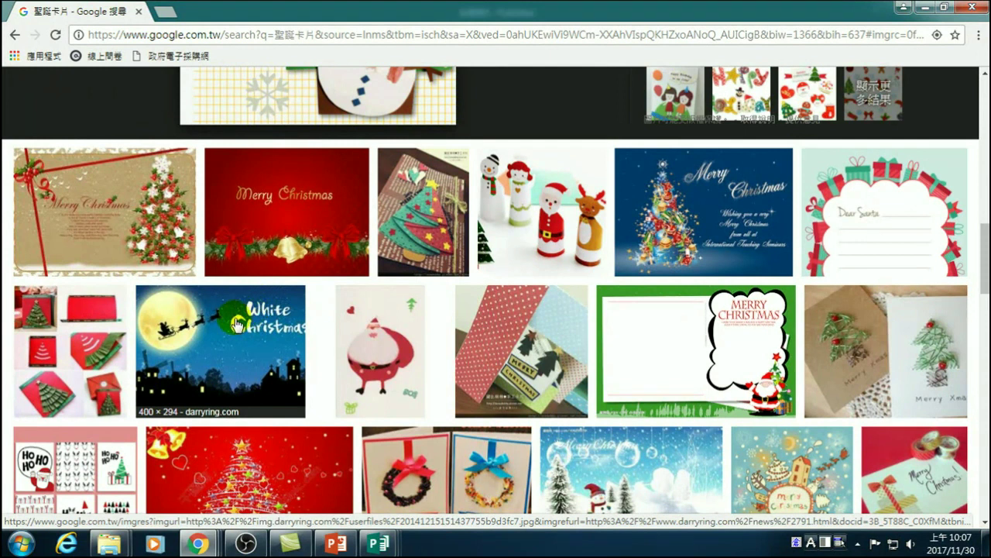
left_click(286, 354)
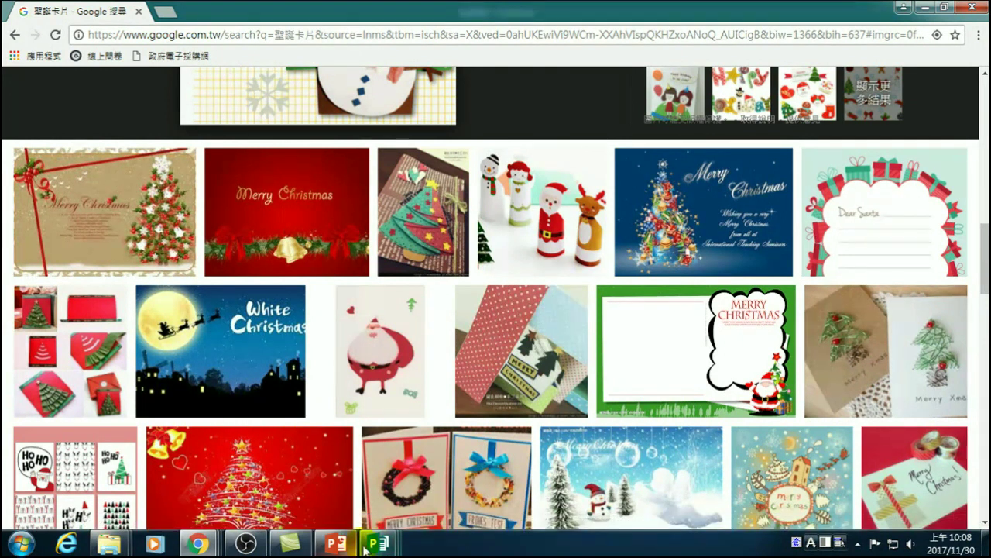
- Back in 出版物5, apply and then undo a yellow gradient background on page 1
mouse_move(395, 529)
left_click(623, 473)
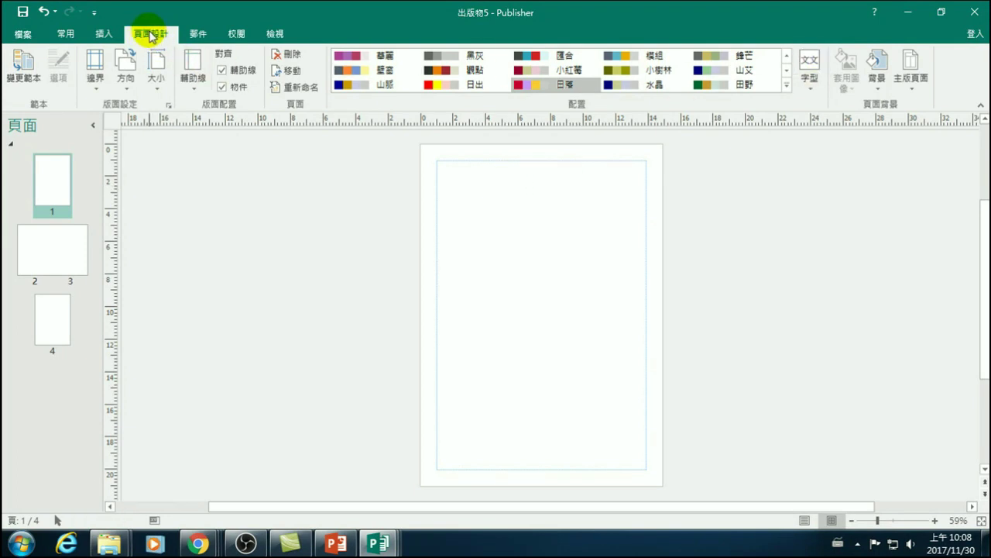
left_click(878, 75)
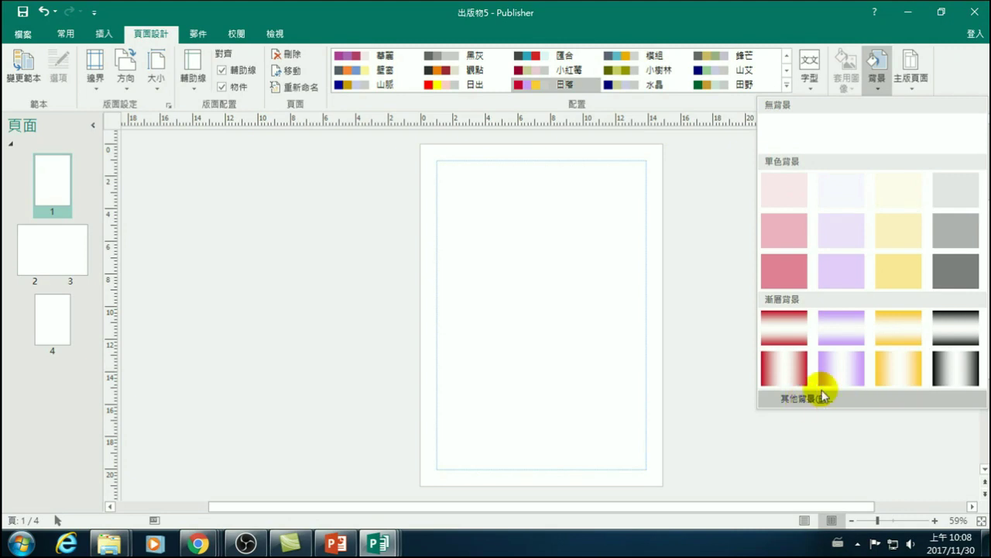
left_click(899, 332)
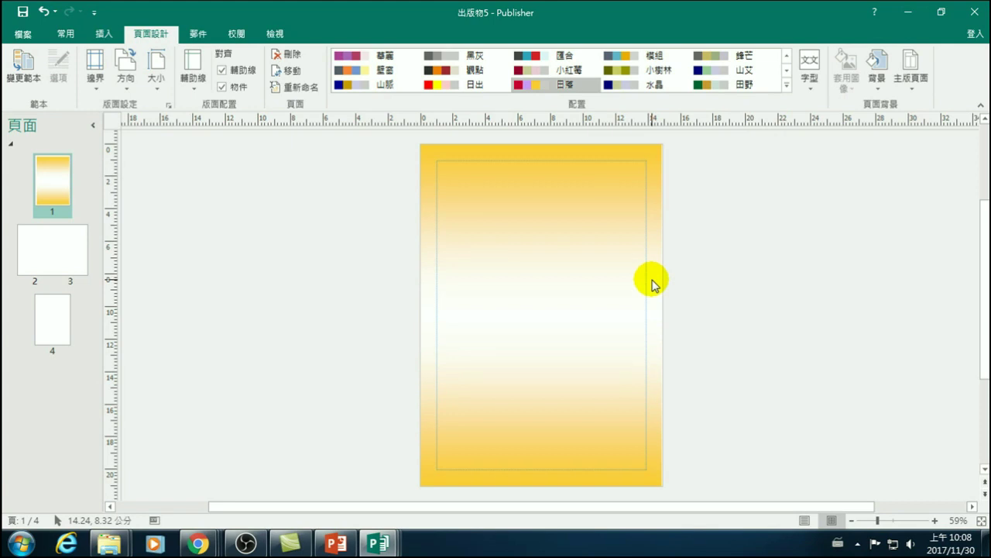
key("ctrl+z")
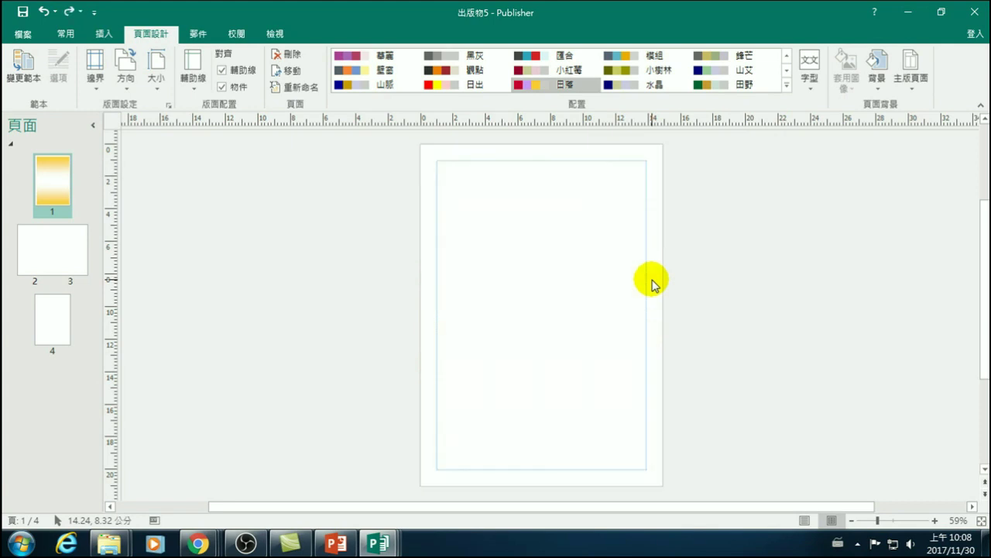
left_click(878, 77)
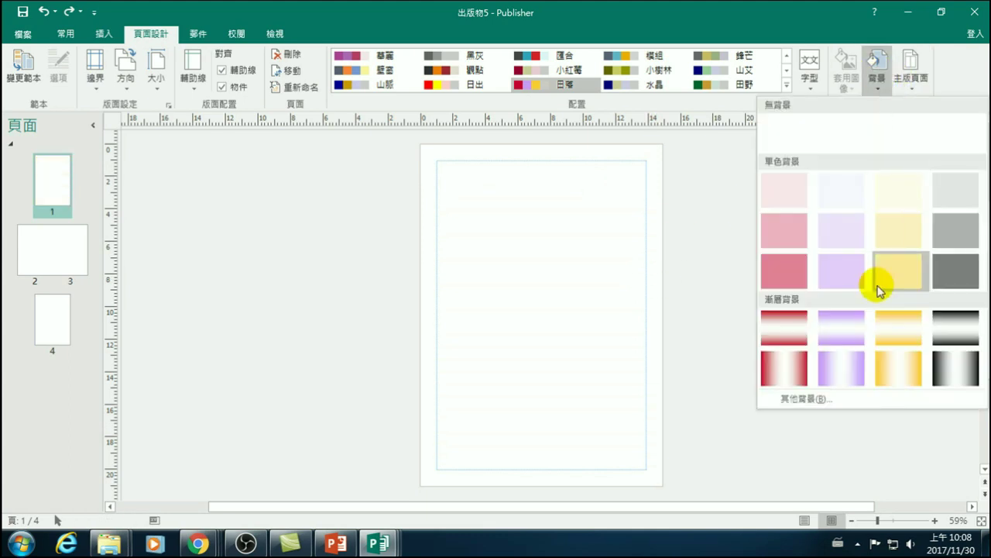
- Apply a pink gradient fill from the background formatting dialog, then undo it
left_click(808, 401)
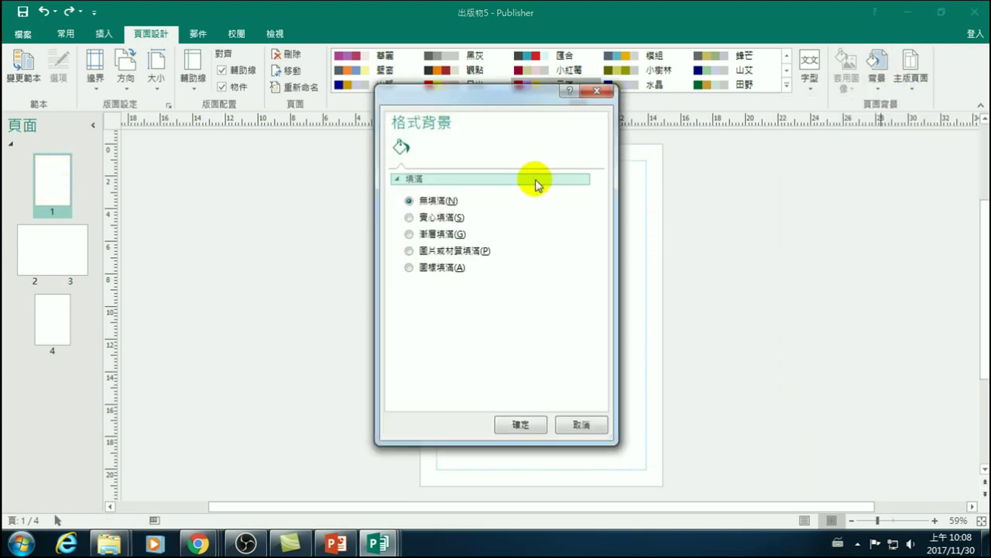
left_click_drag(522, 90, 869, 77)
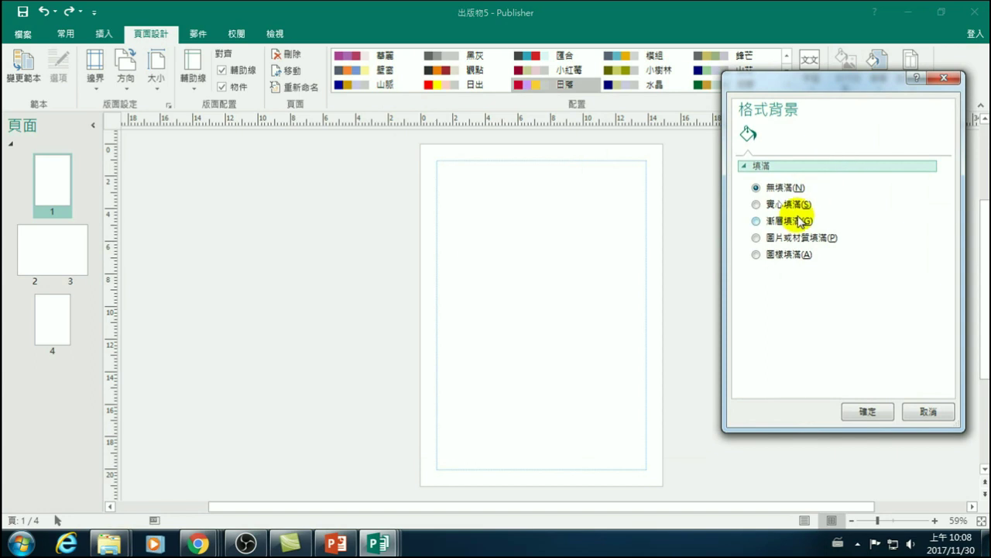
left_click(789, 223)
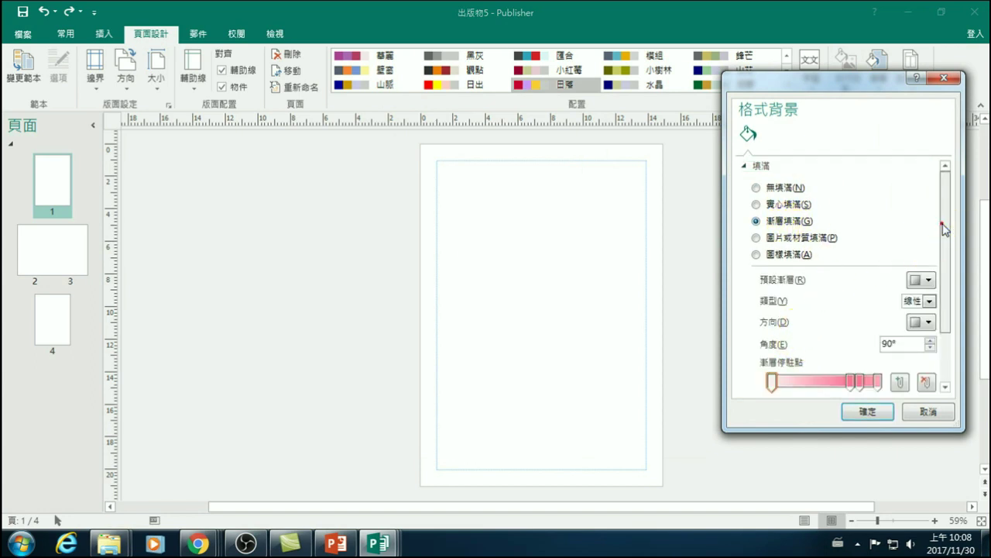
left_click_drag(946, 225, 947, 308)
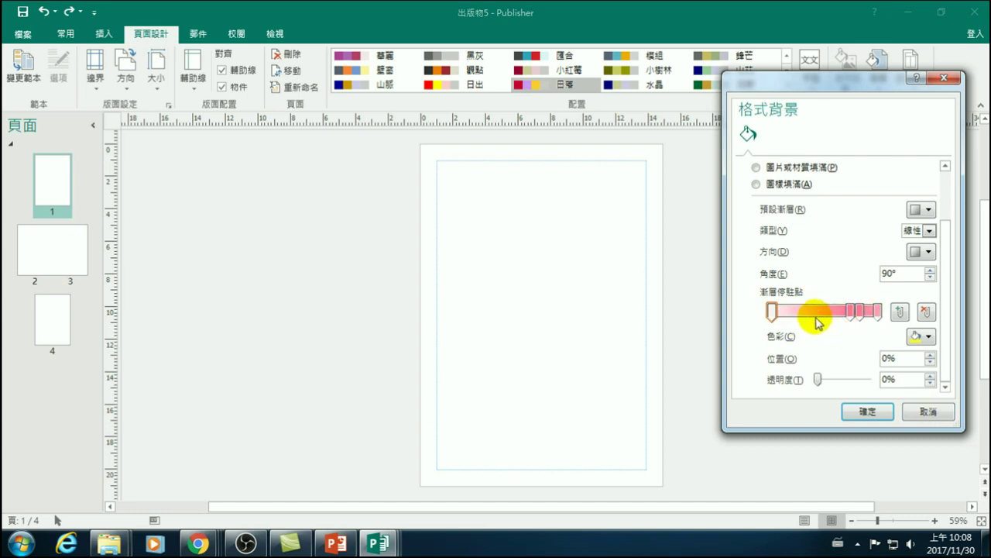
left_click(868, 414)
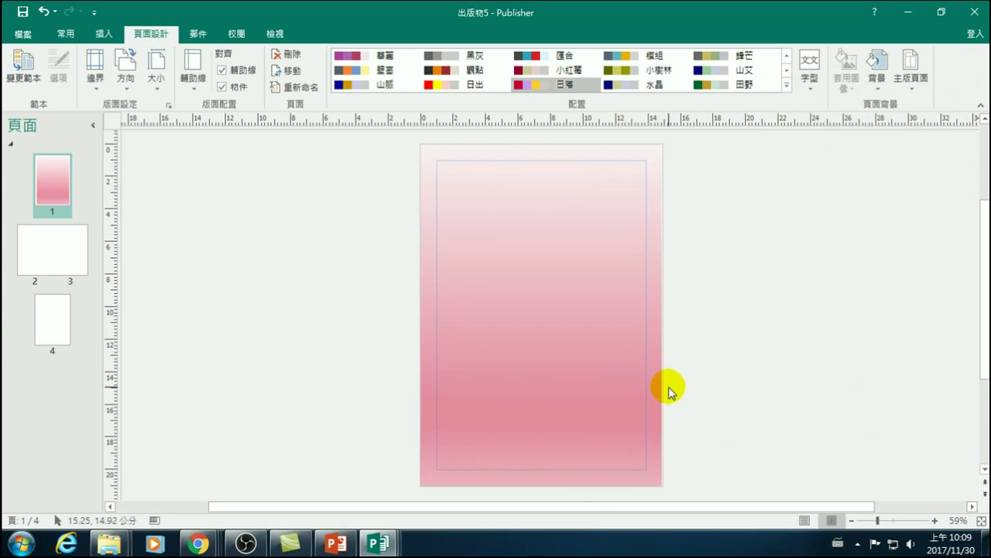
key("ctrl+z")
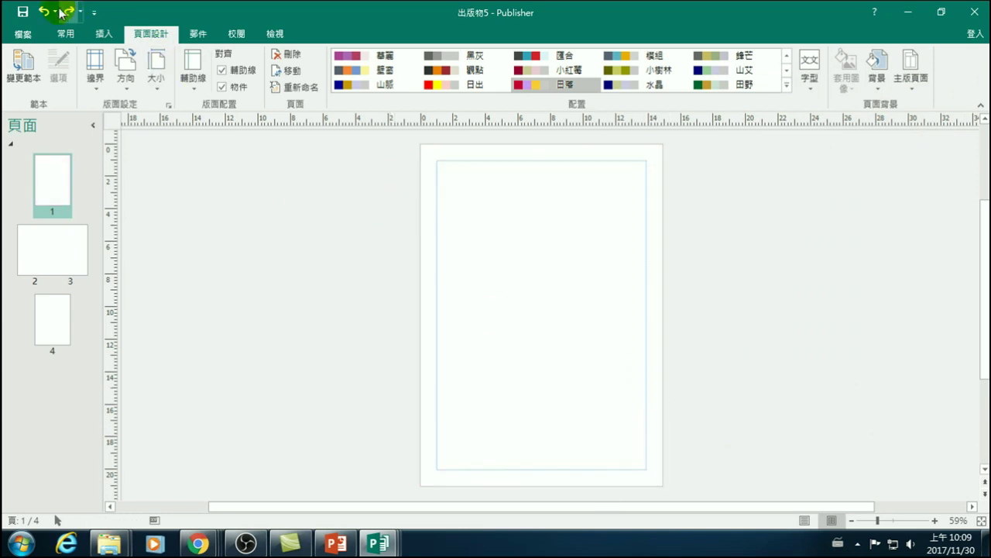
- Switch the page background to a gradient fill and make its first stop dark blue
left_click(878, 87)
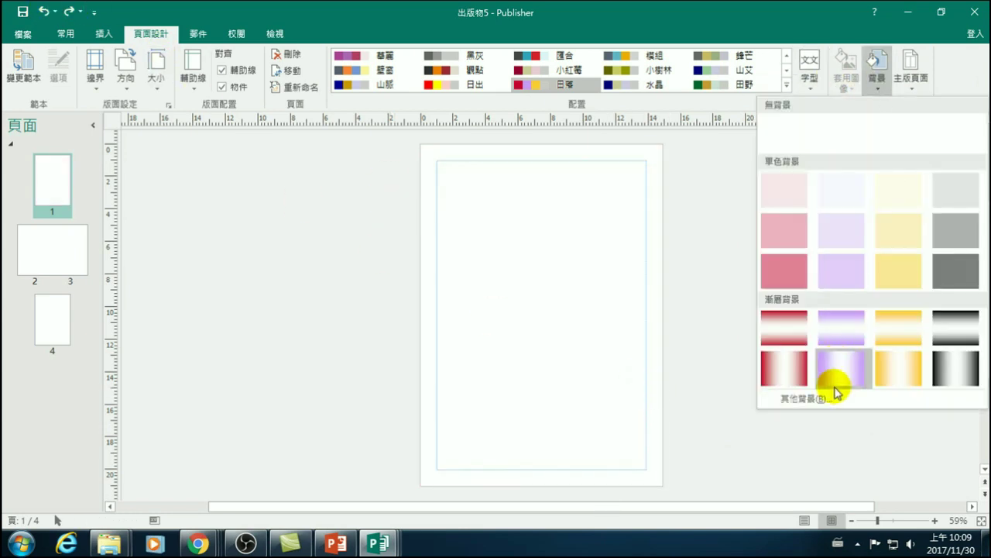
left_click(828, 399)
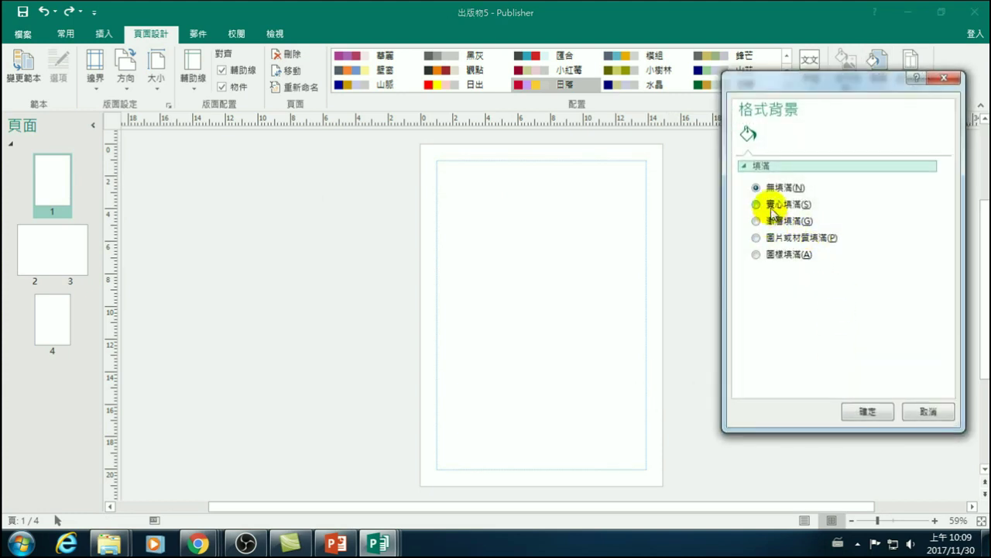
left_click(771, 220)
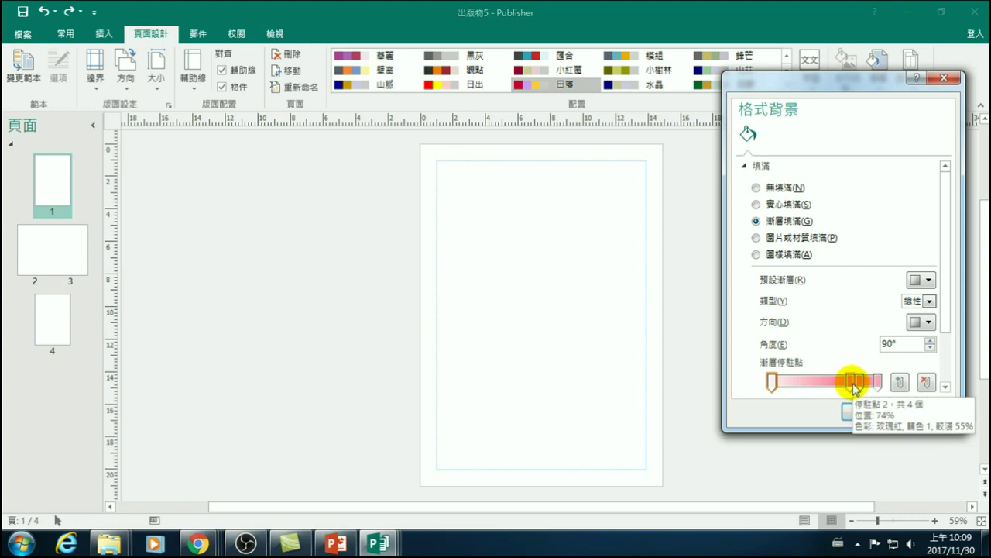
left_click(772, 381)
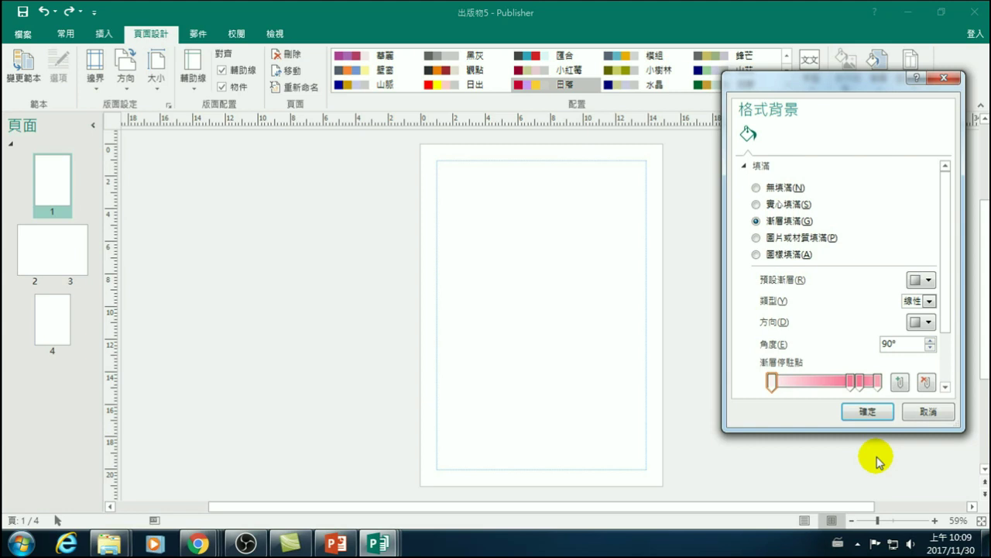
left_click(773, 381)
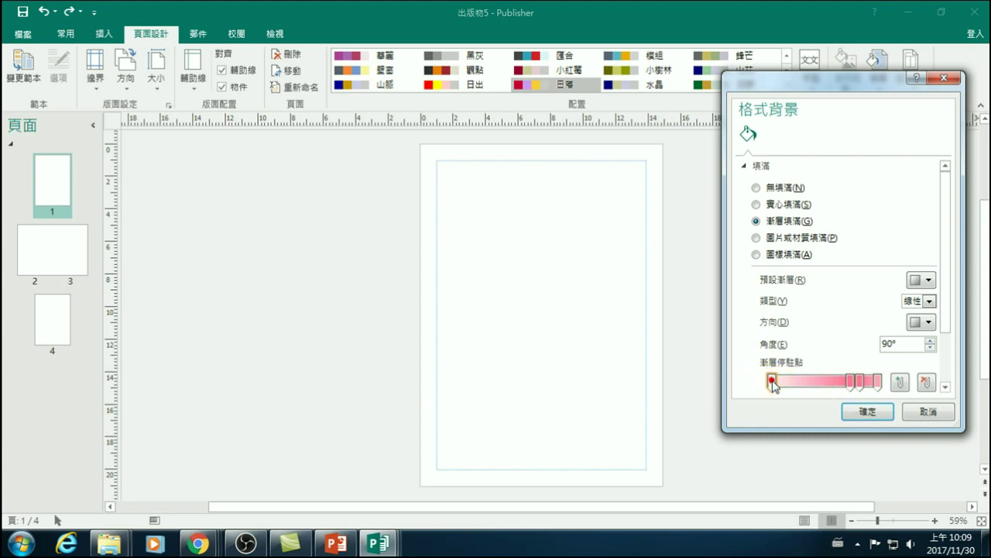
scroll(940, 327, "down", 3)
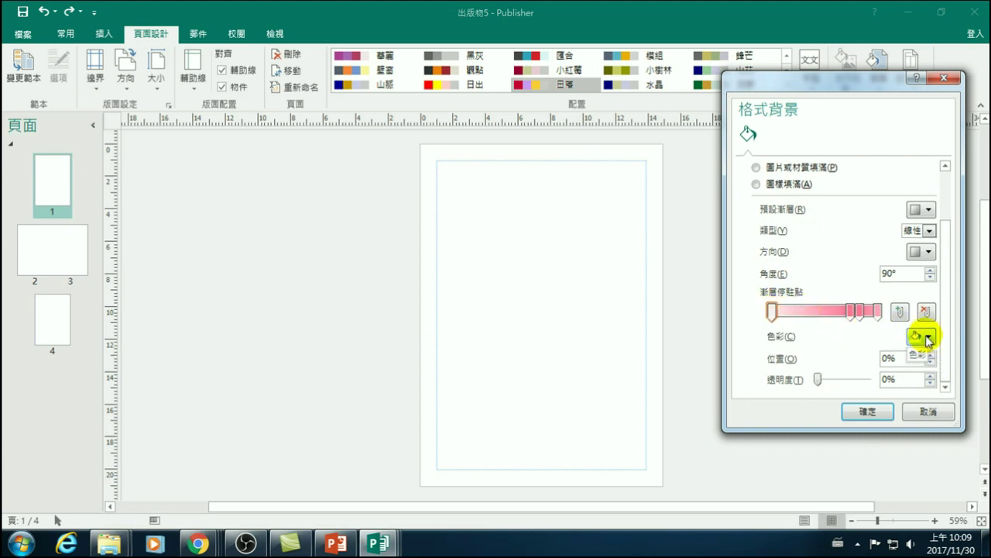
left_click(929, 337)
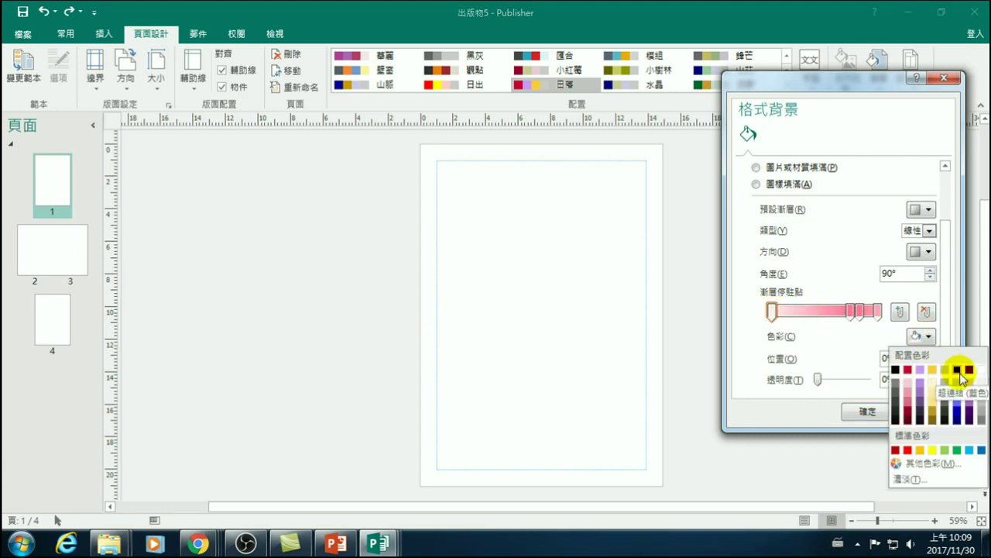
left_click(958, 426)
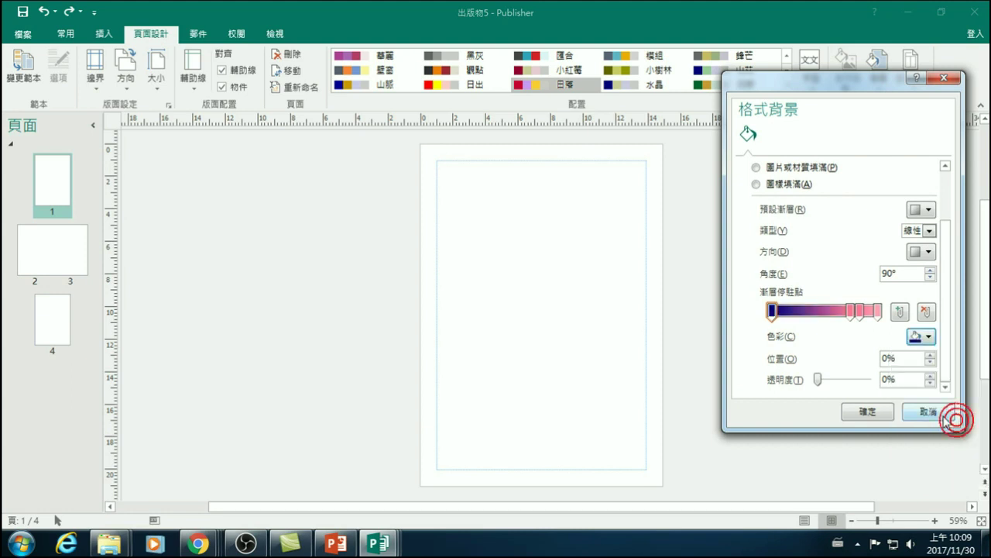
- Colour the 74% and 83% stops blue, move the 74% stop nearer the start, and make the 100% stop black
left_click(852, 311)
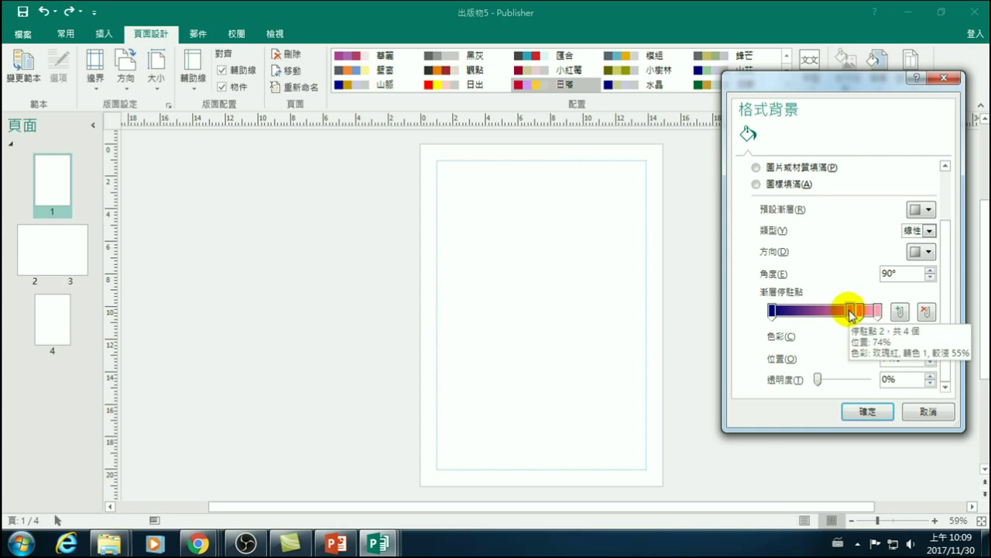
left_click(928, 335)
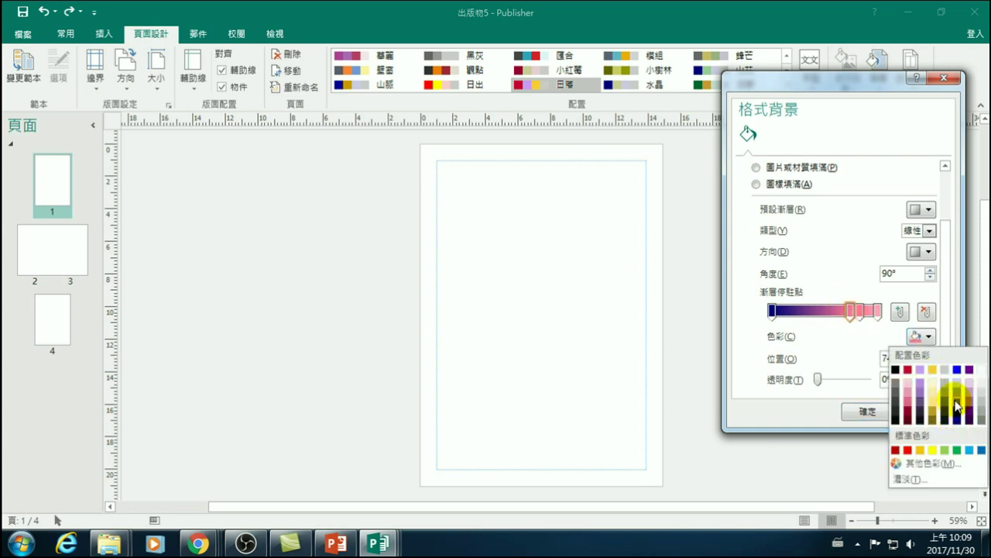
left_click(958, 369)
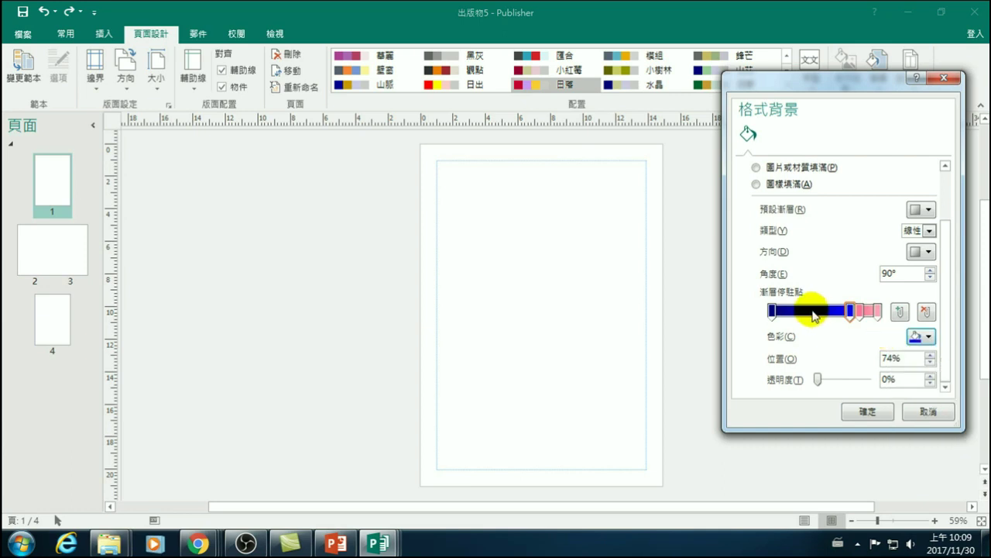
left_click_drag(851, 312, 790, 312)
left_click(860, 312)
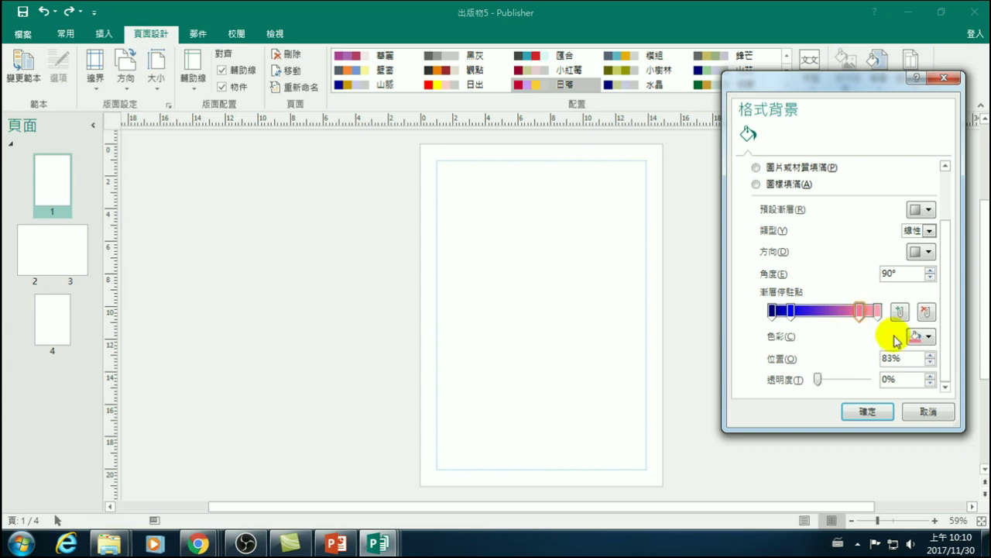
left_click(930, 337)
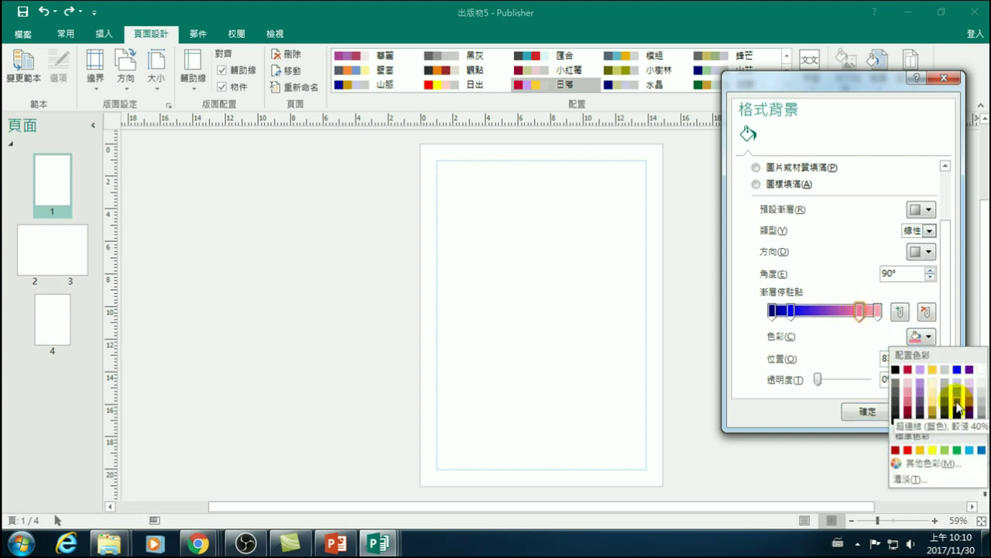
left_click(956, 401)
left_click(879, 311)
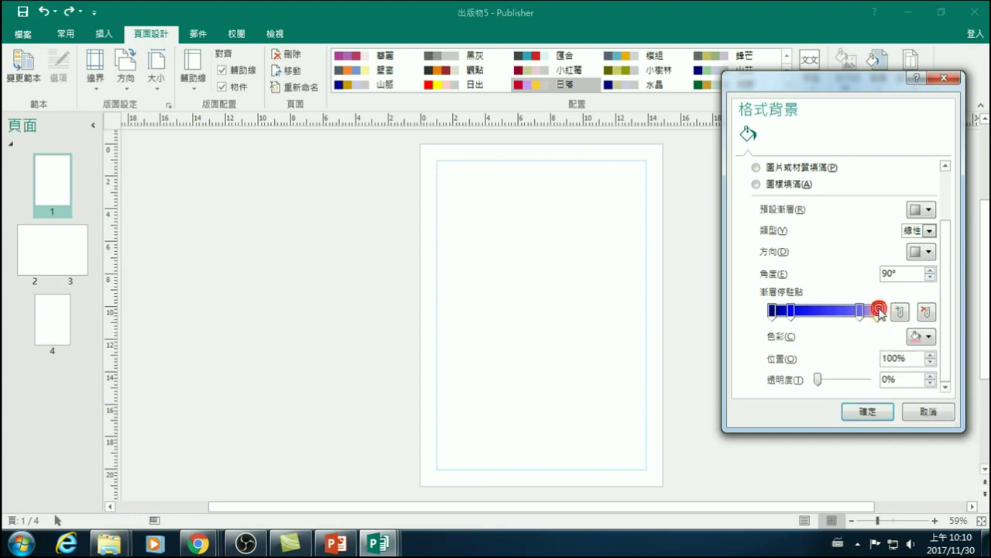
left_click(930, 336)
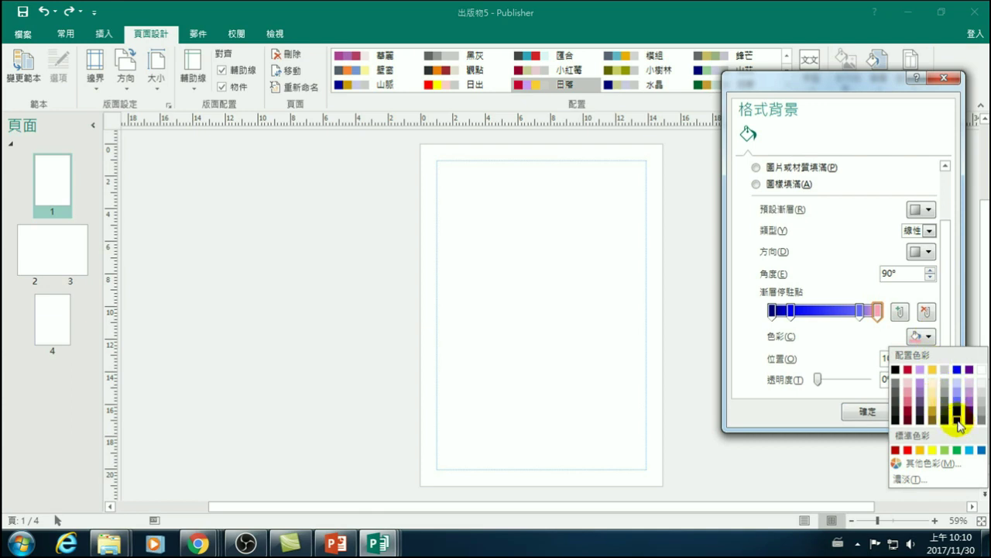
left_click(897, 370)
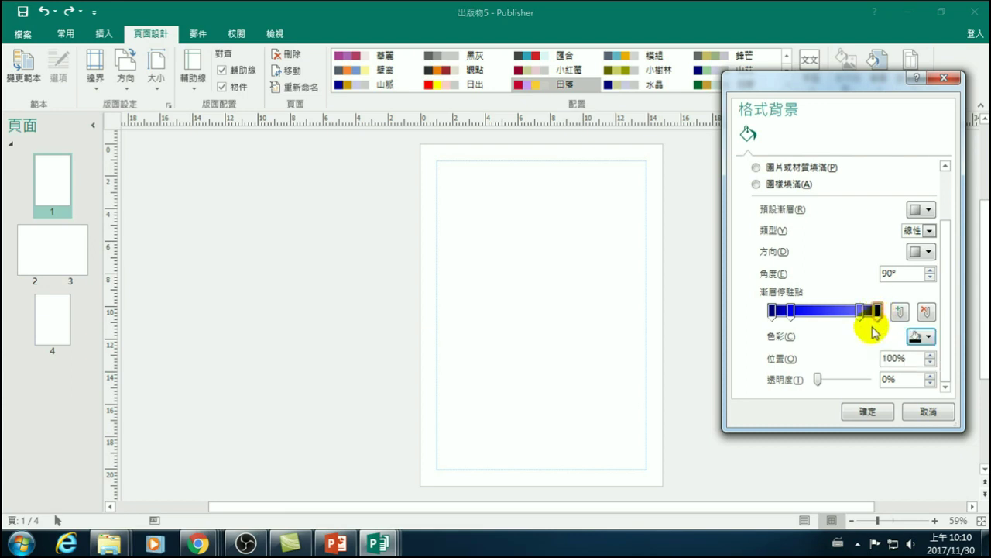
- Nudge the black end stop, add and remove trial 49% and 45% stops, then apply the gradient
left_click_drag(860, 310, 873, 313)
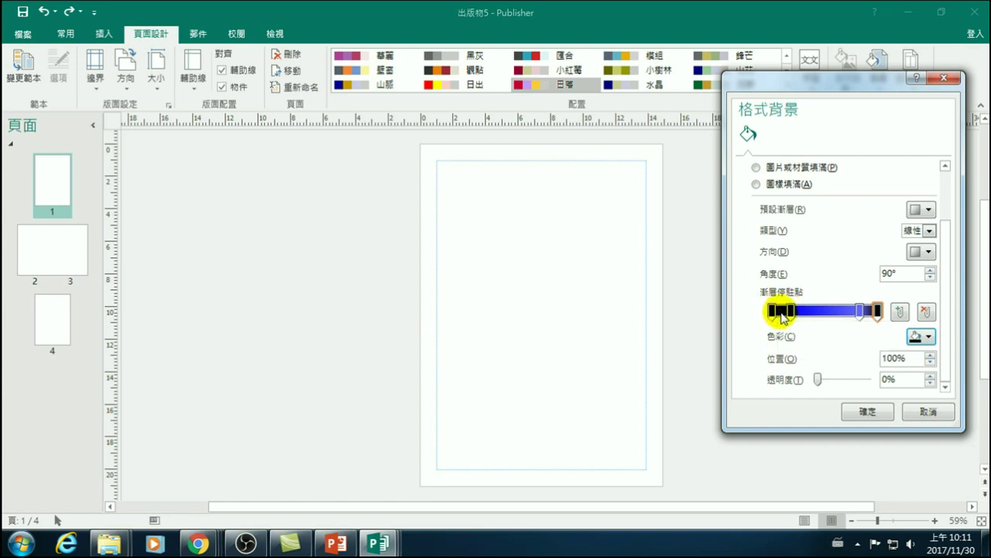
left_click(824, 311)
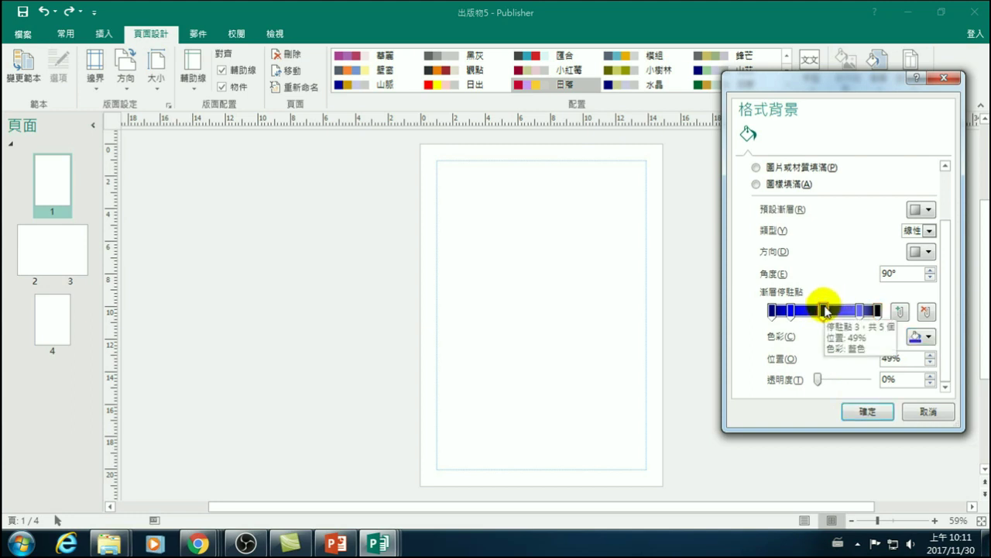
left_click_drag(821, 309, 823, 364)
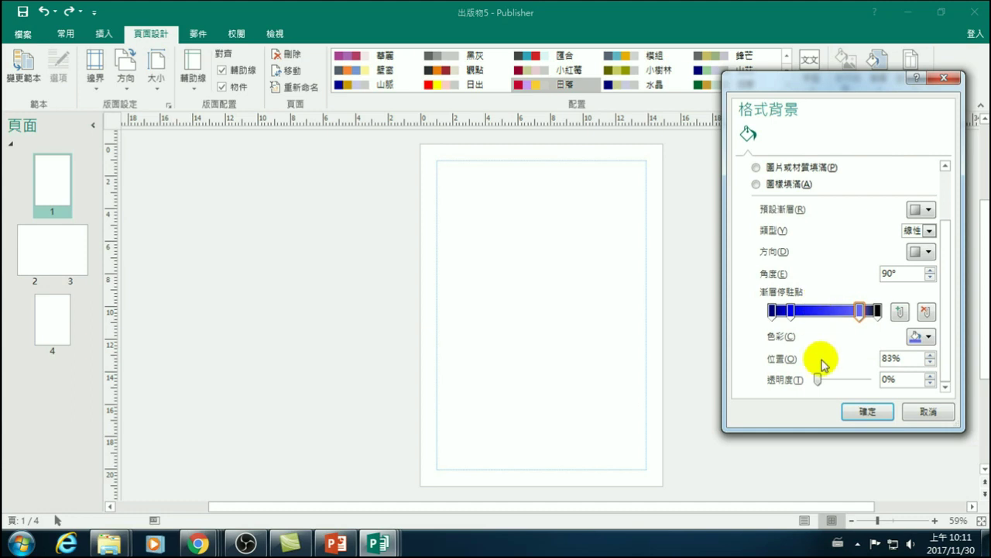
left_click(819, 309)
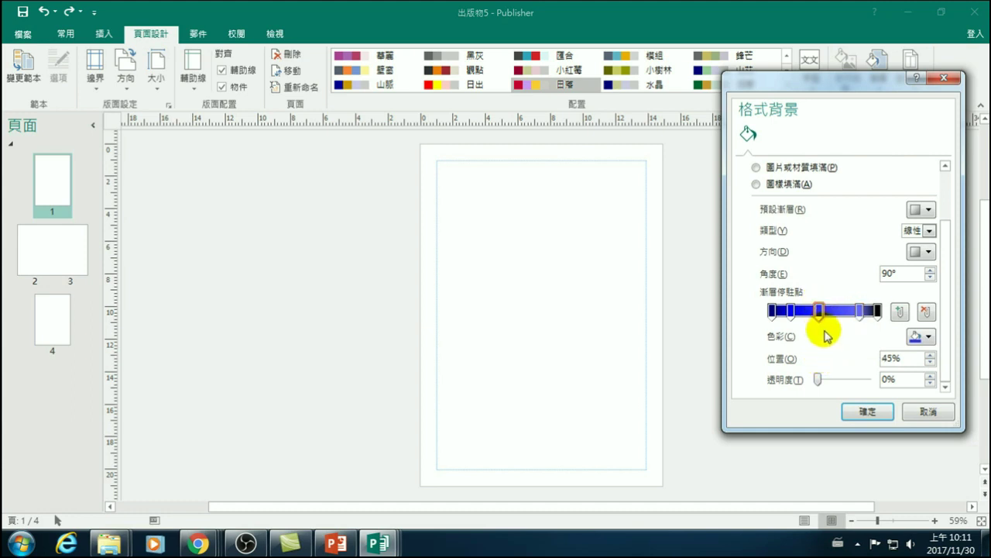
left_click_drag(820, 309, 825, 350)
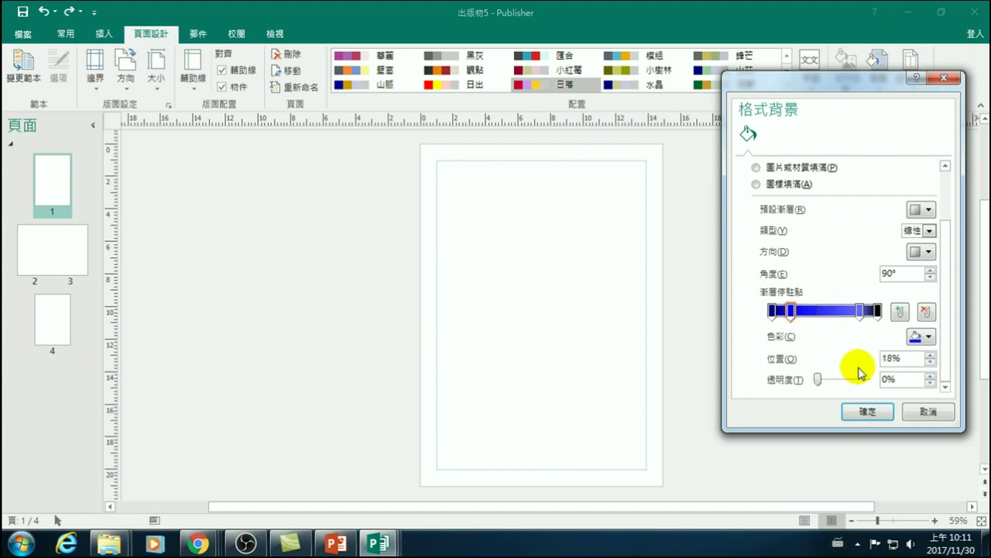
left_click(867, 411)
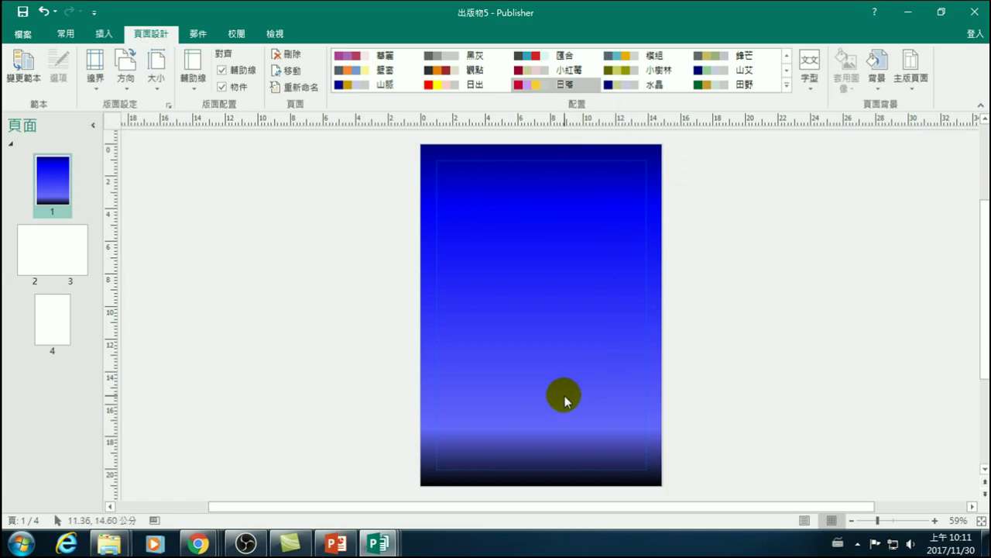
- Draw black rectangles of varying heights along the page bottom as a city skyline
left_click(497, 161)
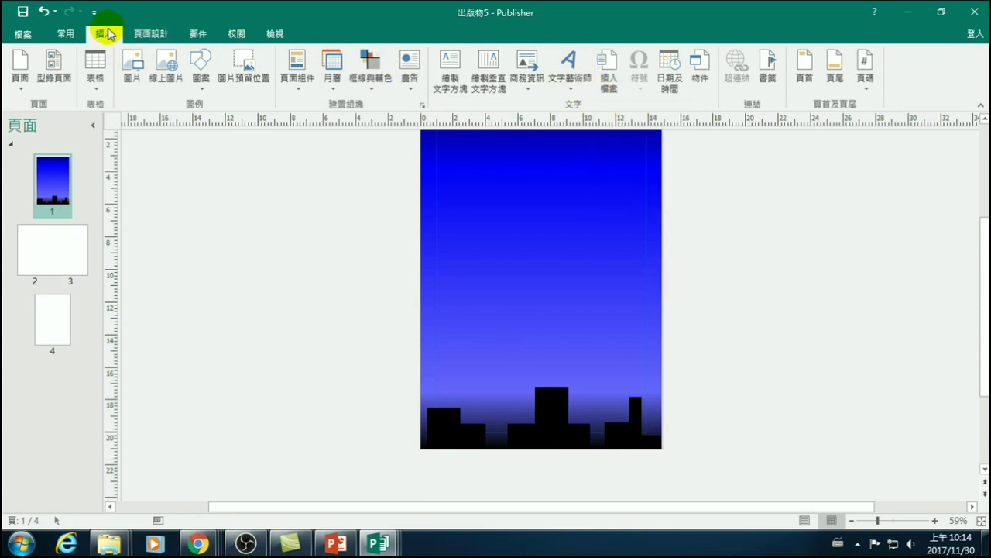
- Draw a small brownish-orange window square with no outline and move it onto the buildings
left_click(195, 62)
left_click(253, 121)
left_click_drag(304, 285, 313, 299)
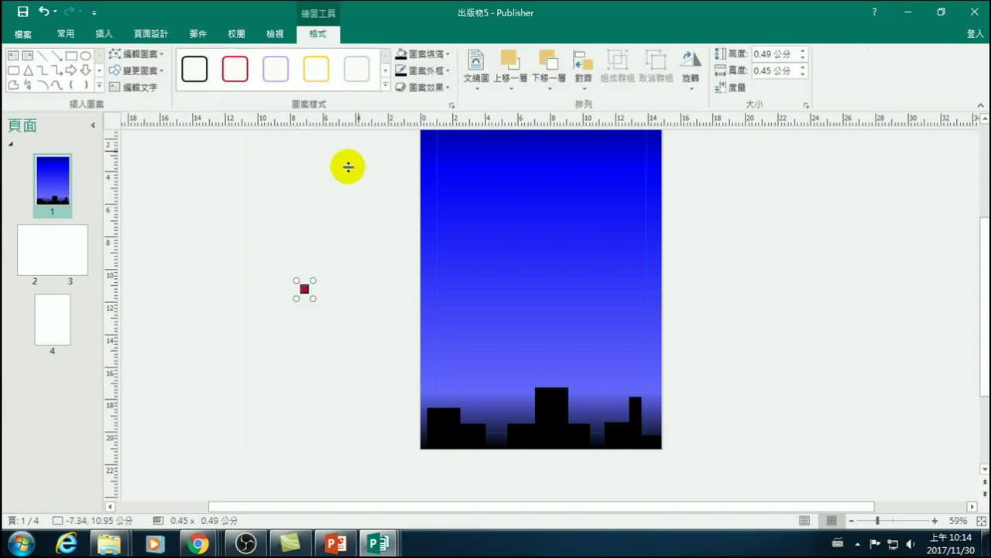
left_click(447, 55)
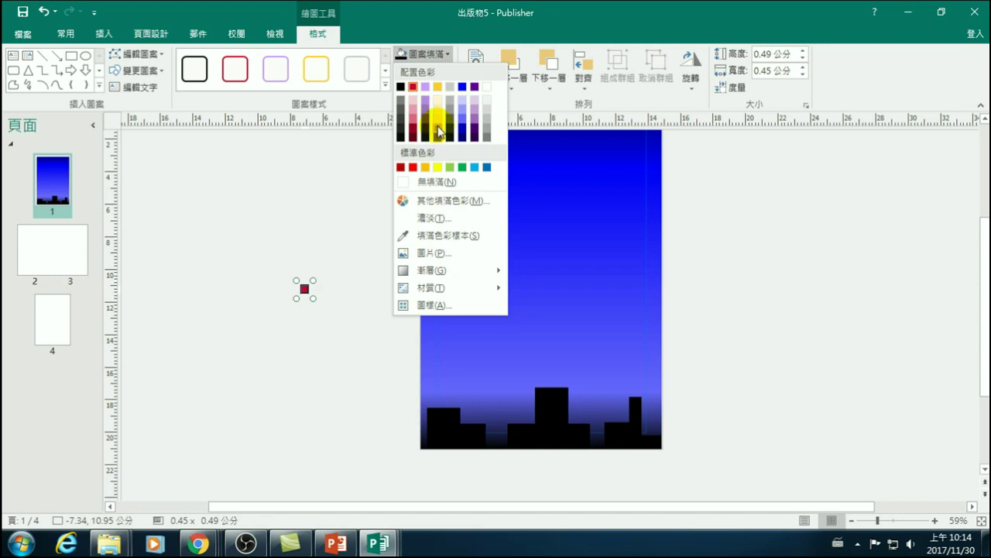
left_click(440, 128)
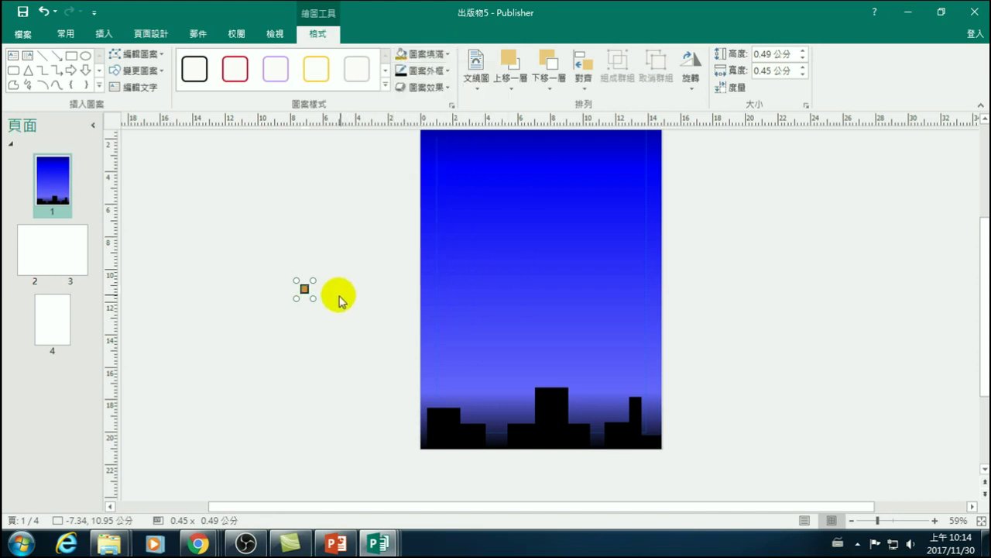
left_click(409, 73)
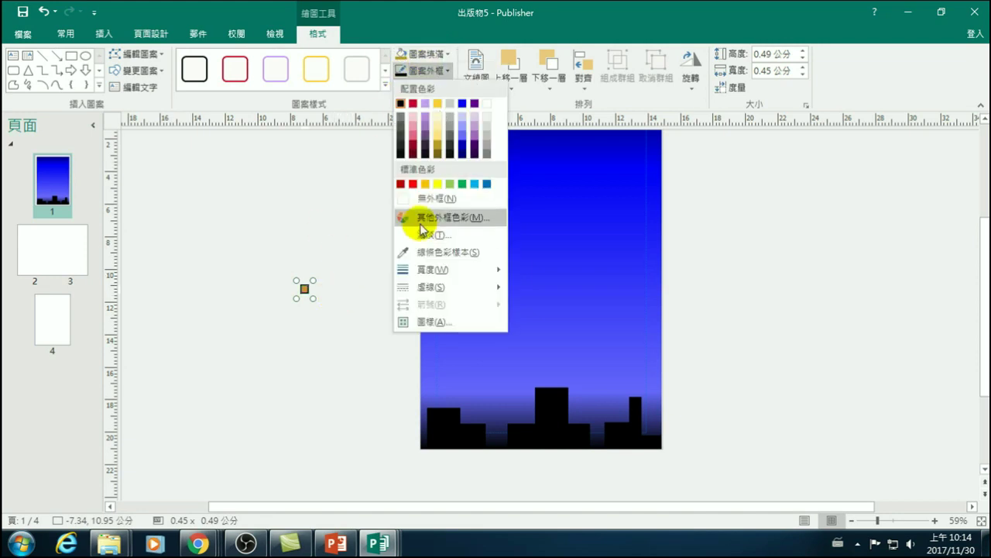
left_click(418, 197)
left_click_drag(305, 289, 442, 427)
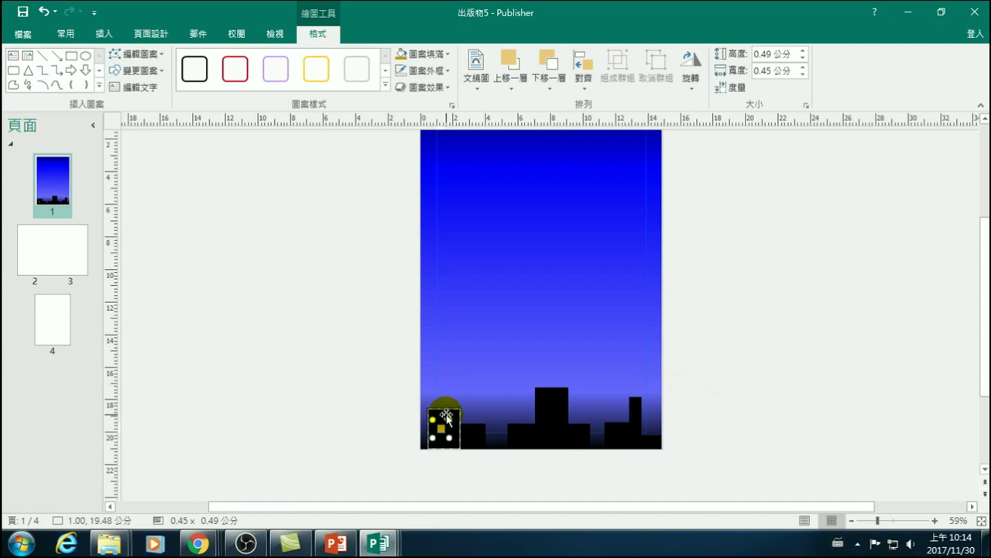
- Copy the window onto the tall, middle and rightmost buildings, filling the copies gold or bright yellow
left_click_drag(446, 415, 555, 418)
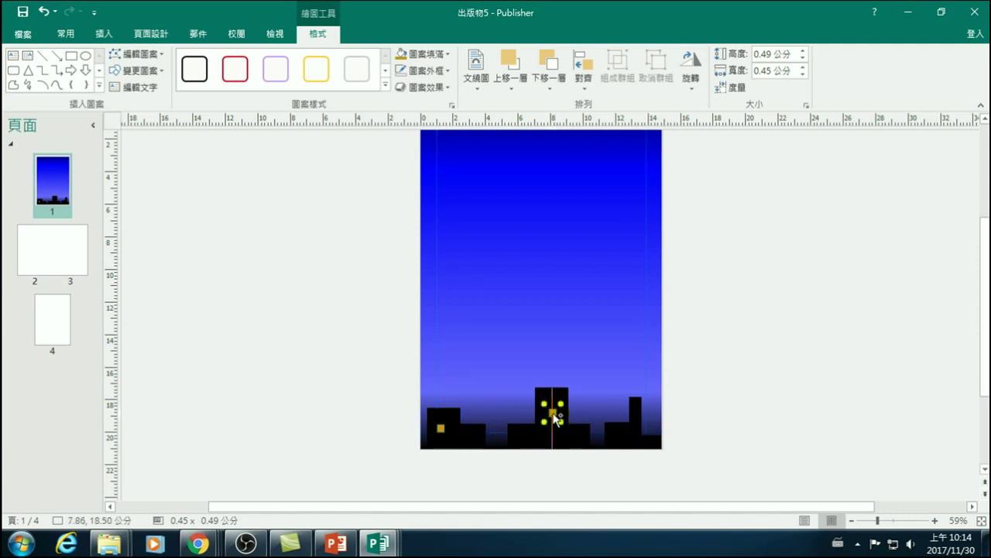
left_click(432, 51)
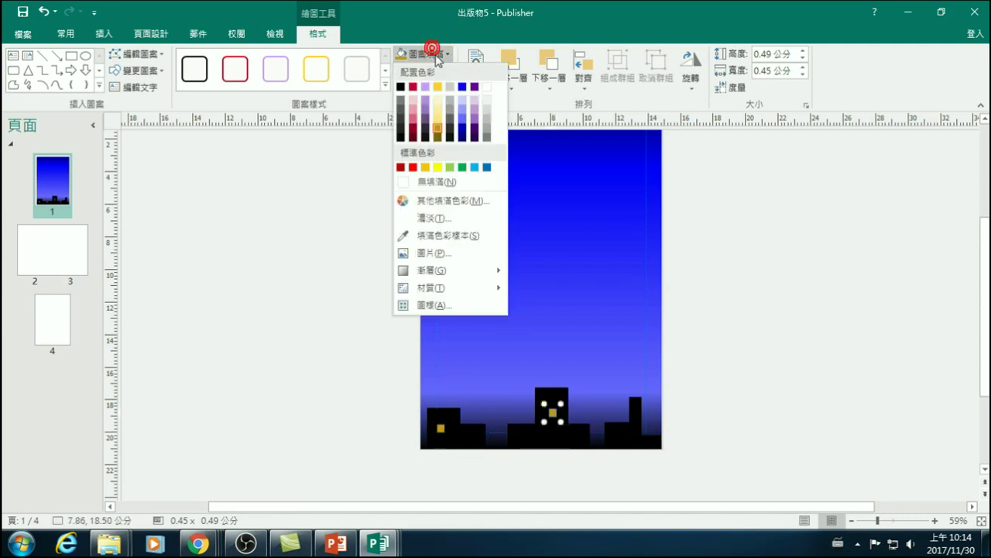
left_click(439, 138)
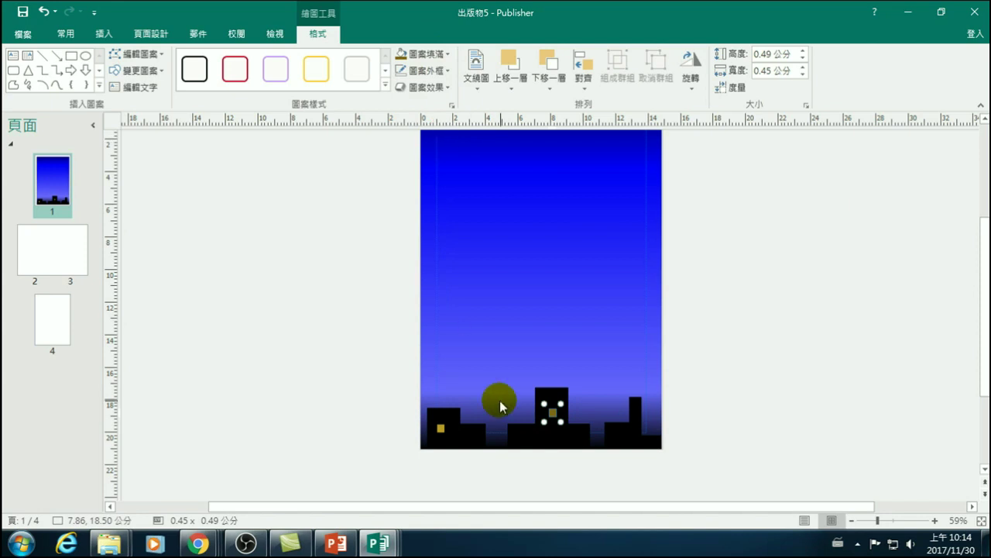
left_click_drag(554, 417, 573, 433)
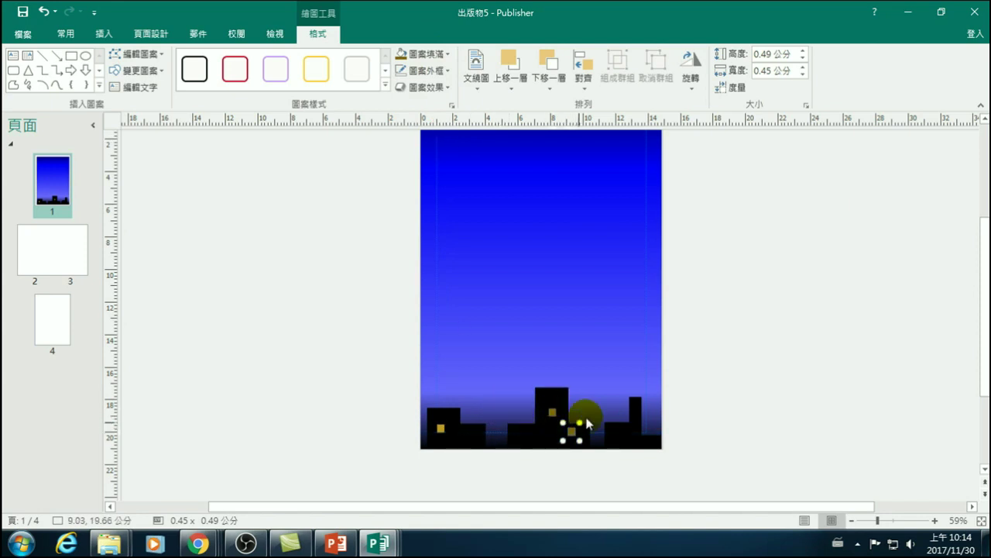
left_click(424, 55)
left_click(439, 118)
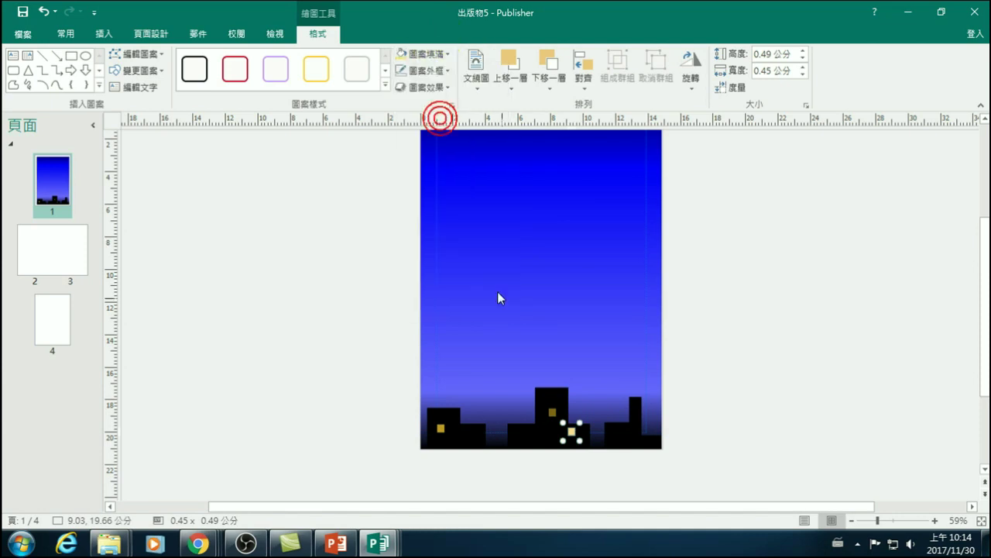
left_click_drag(574, 434, 635, 405)
left_click(427, 56)
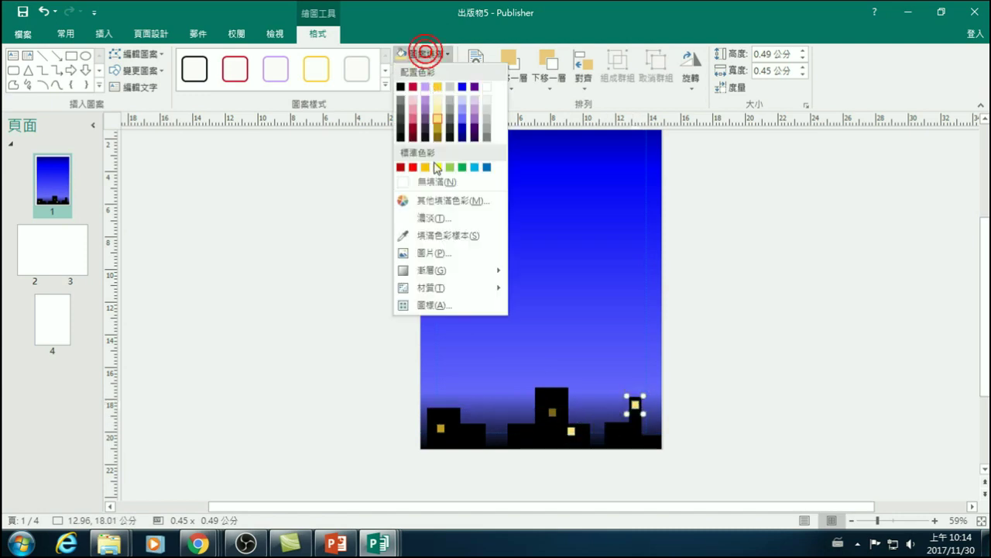
left_click(439, 136)
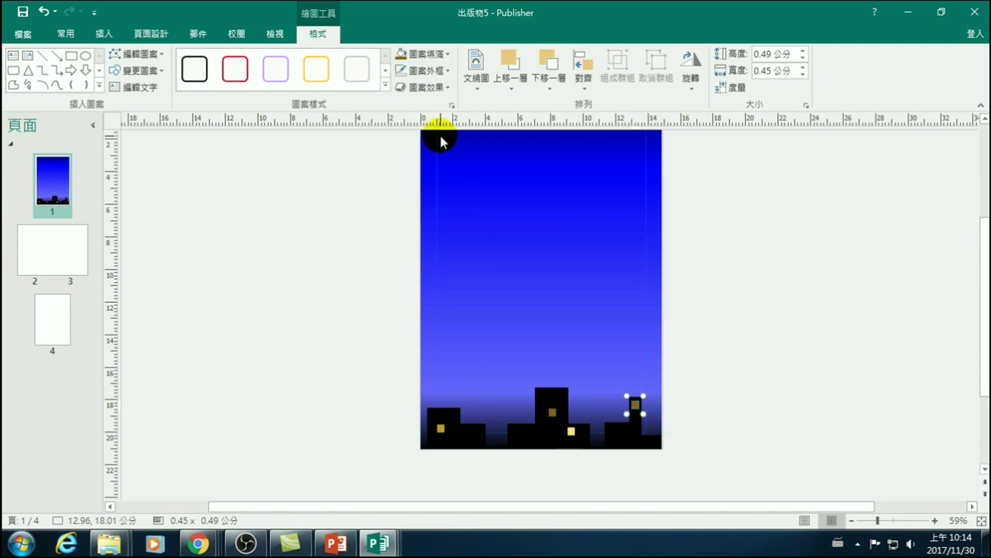
left_click(734, 385)
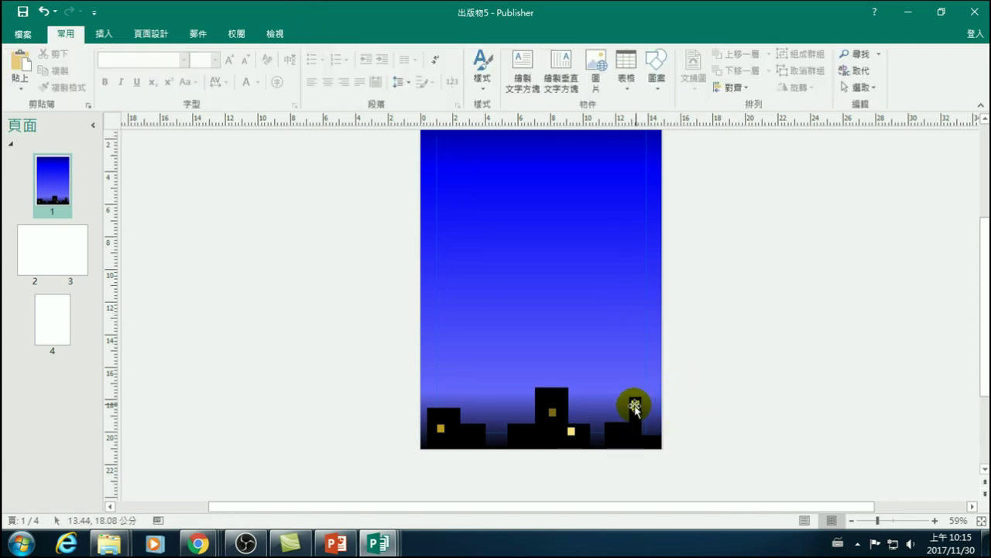
left_click(441, 427)
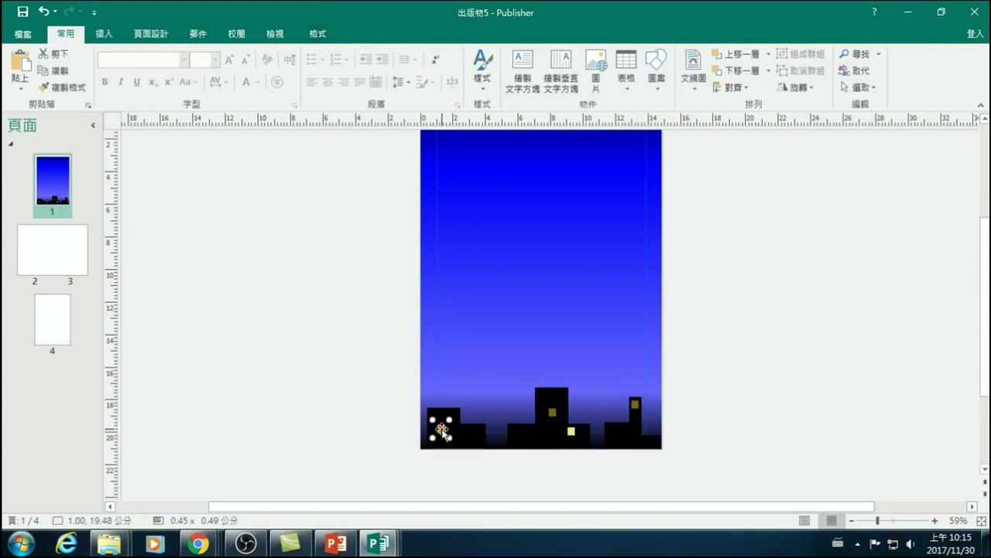
left_click(298, 385)
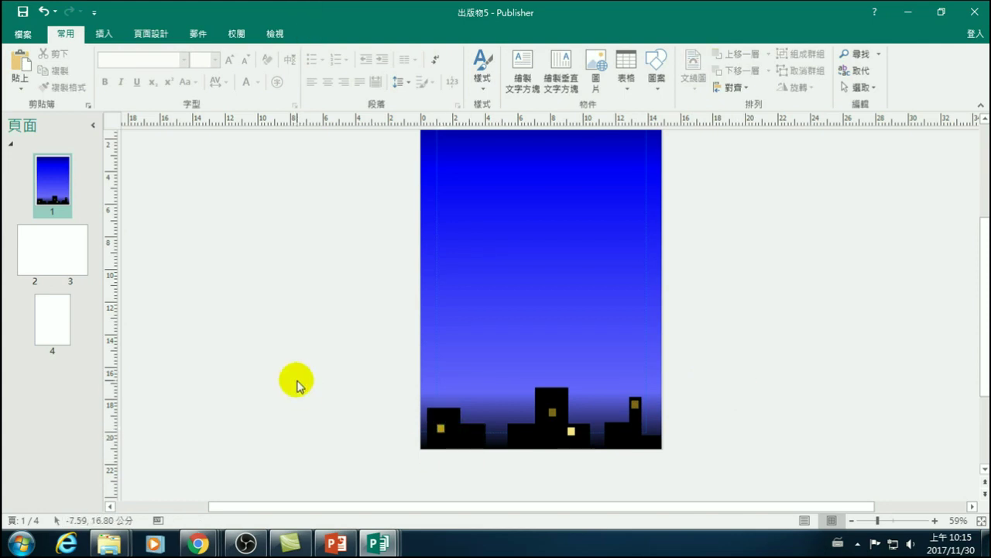
- Show the 插入 (Insert) ribbon commands for the night-sky cover
left_click(477, 228)
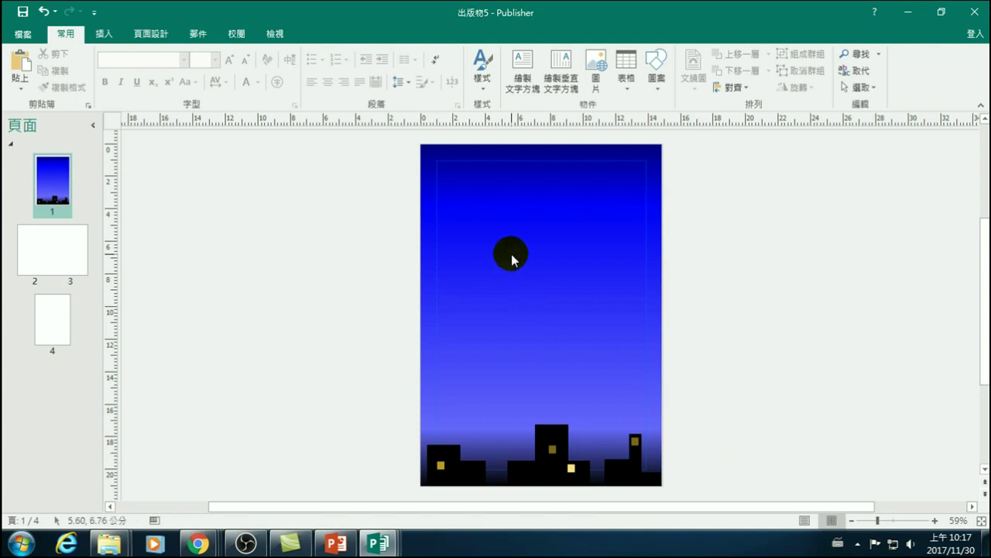
left_click(105, 35)
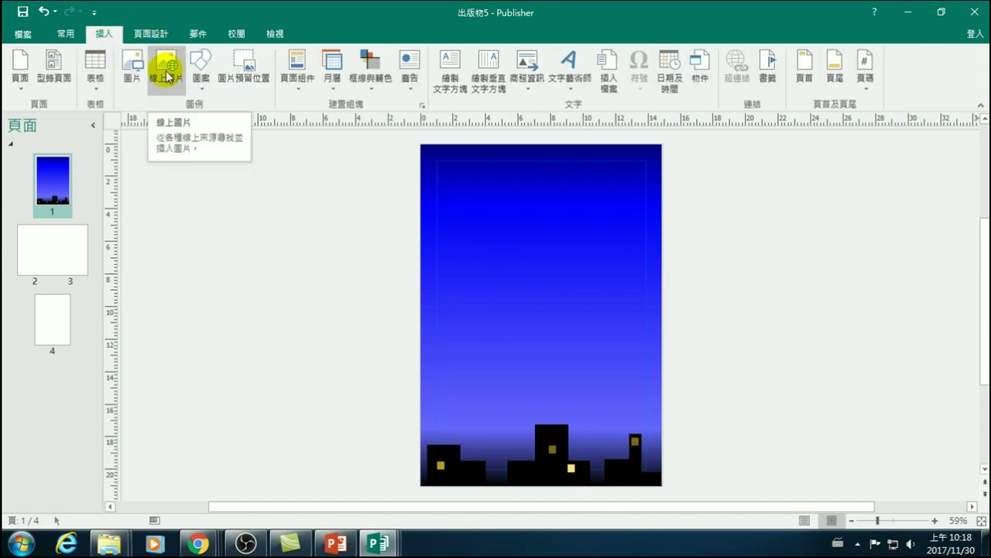
- Draw a large yellow circle at the top of the cover with no outline
left_click(292, 292)
left_click(194, 55)
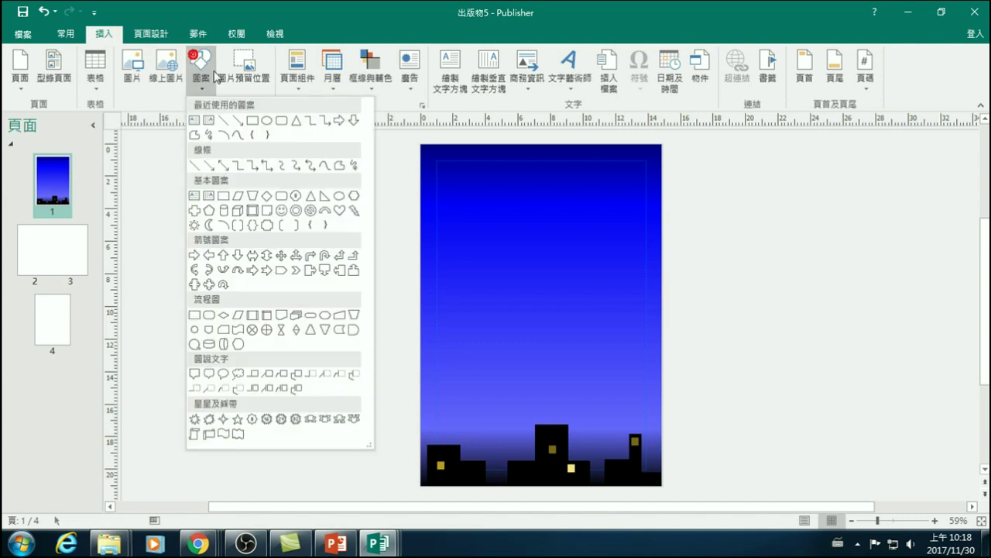
left_click(266, 122)
mouse_move(511, 207)
left_mouse_down()
mouse_move(721, 336)
mouse_move(697, 333)
left_mouse_up()
left_click_drag(631, 313, 577, 193)
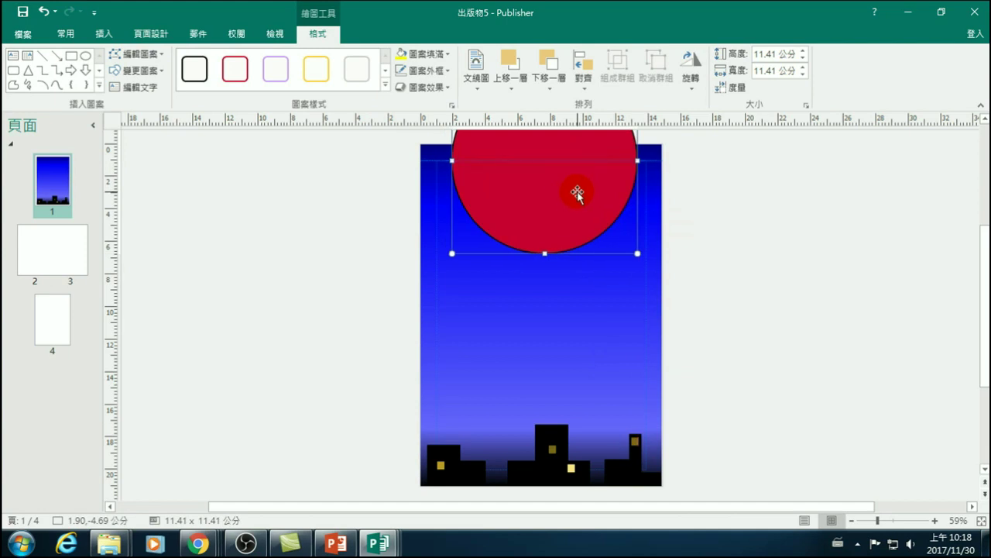
left_click(401, 55)
left_click(398, 69)
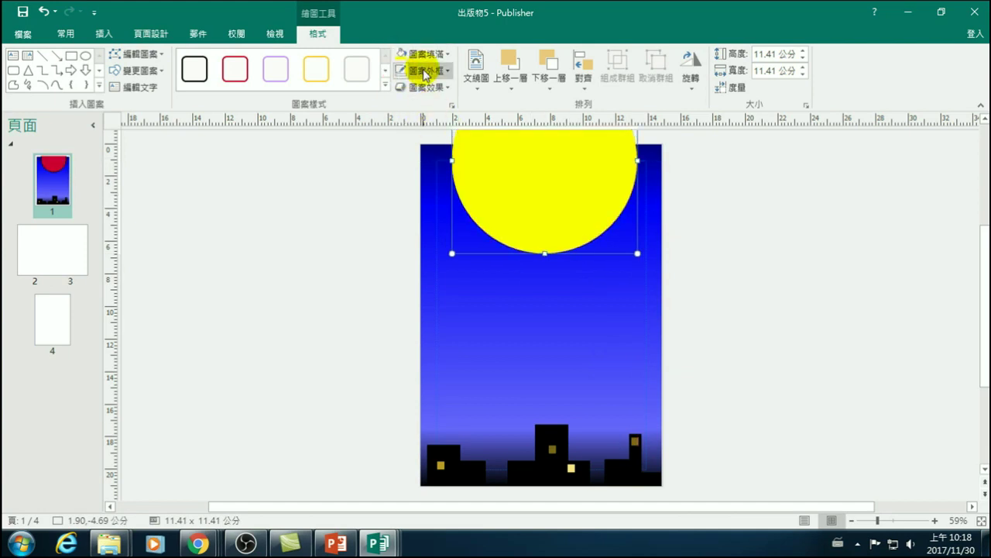
left_click(420, 70)
left_click(424, 198)
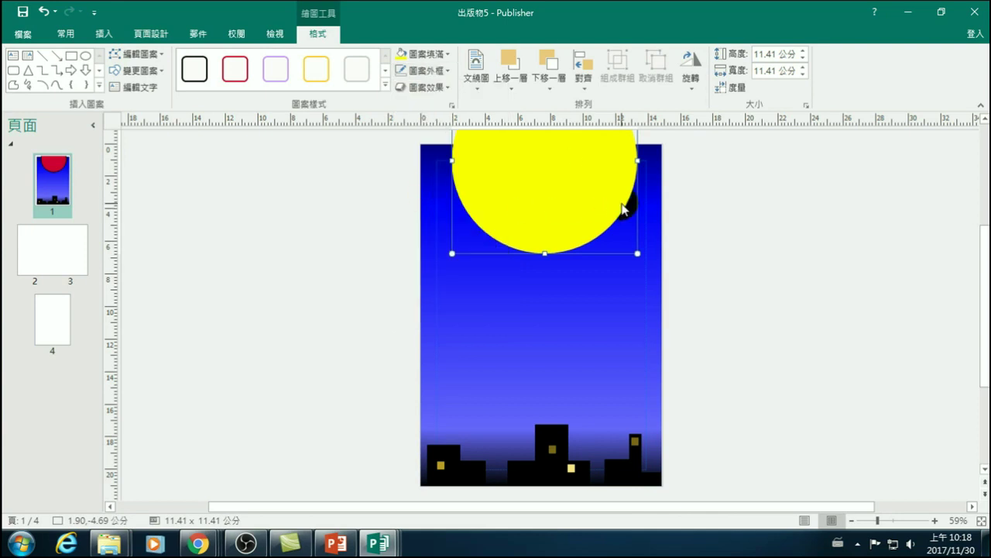
- Try 25-point soft edges and a slight nudge on the moon, then undo them
left_click(854, 292)
left_click(558, 184)
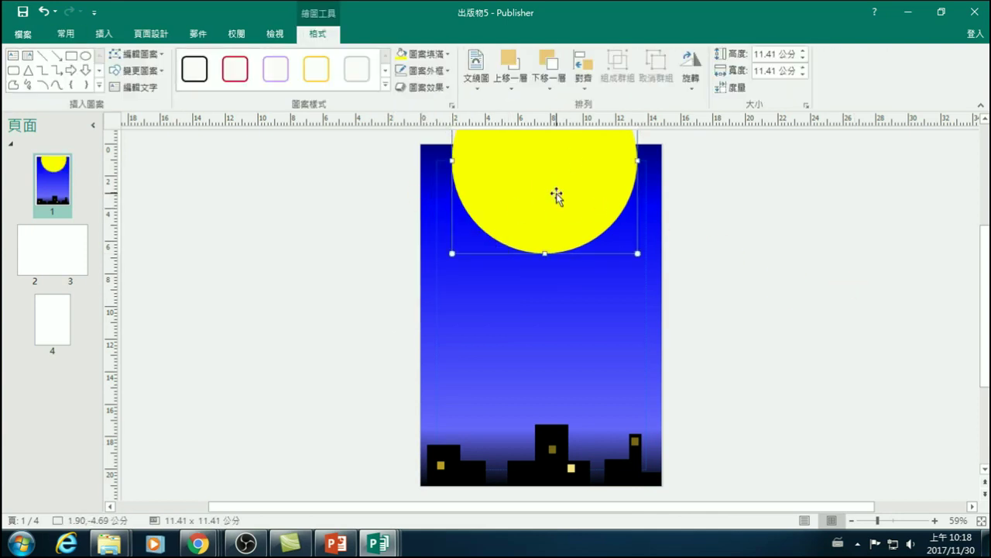
left_click(434, 94)
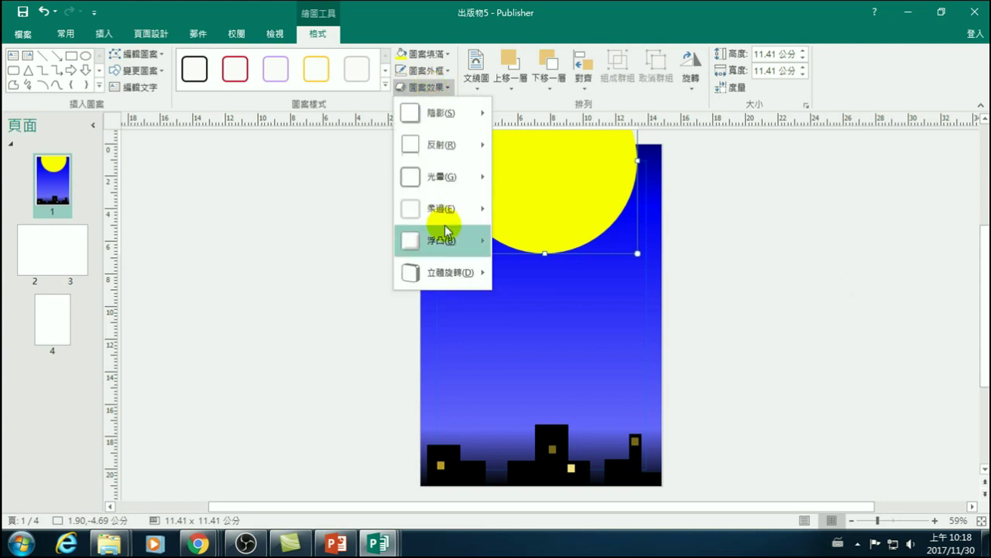
mouse_move(443, 216)
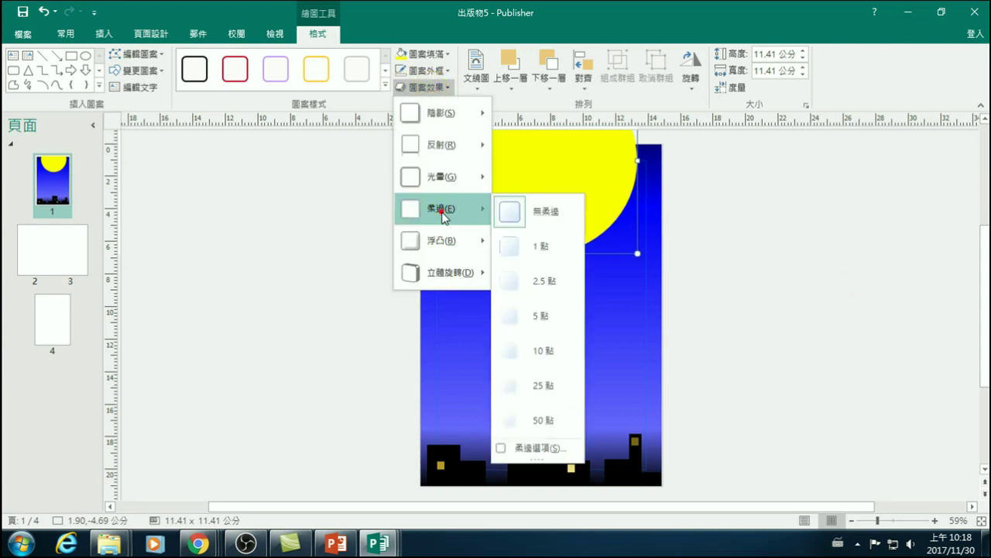
left_click(542, 386)
left_click(697, 277)
left_click(547, 194)
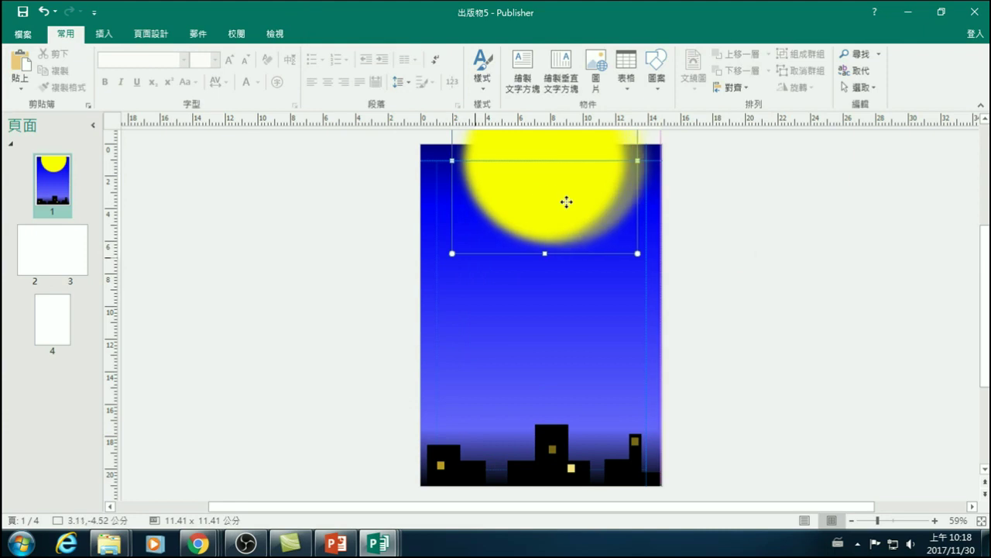
left_click_drag(563, 204, 582, 206)
left_click(744, 217)
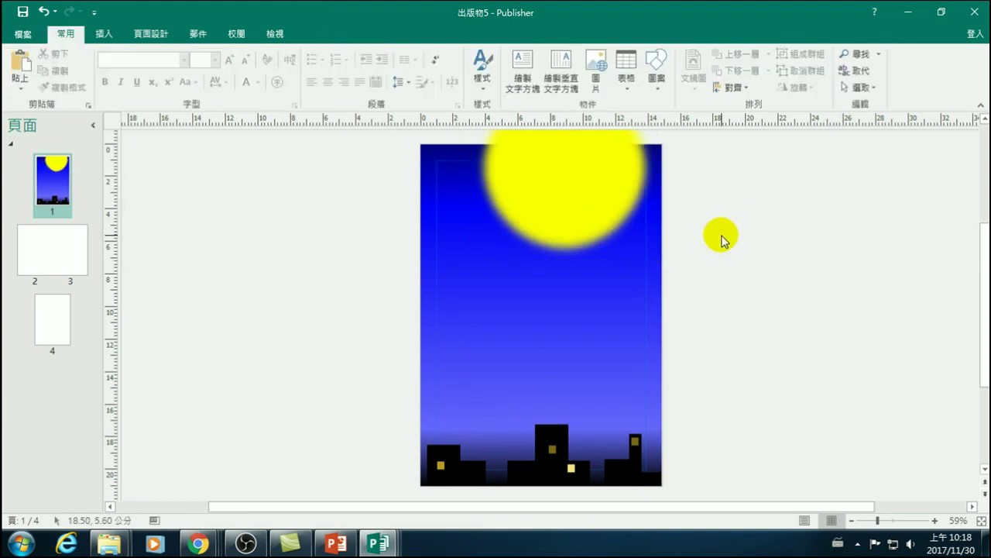
left_click(581, 207)
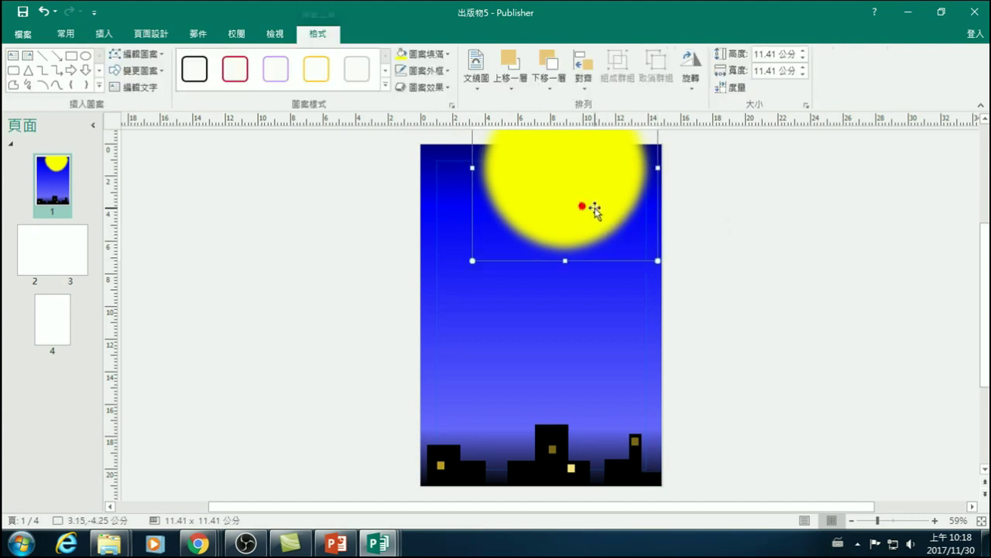
key("ctrl+z")
key("ctrl+z")
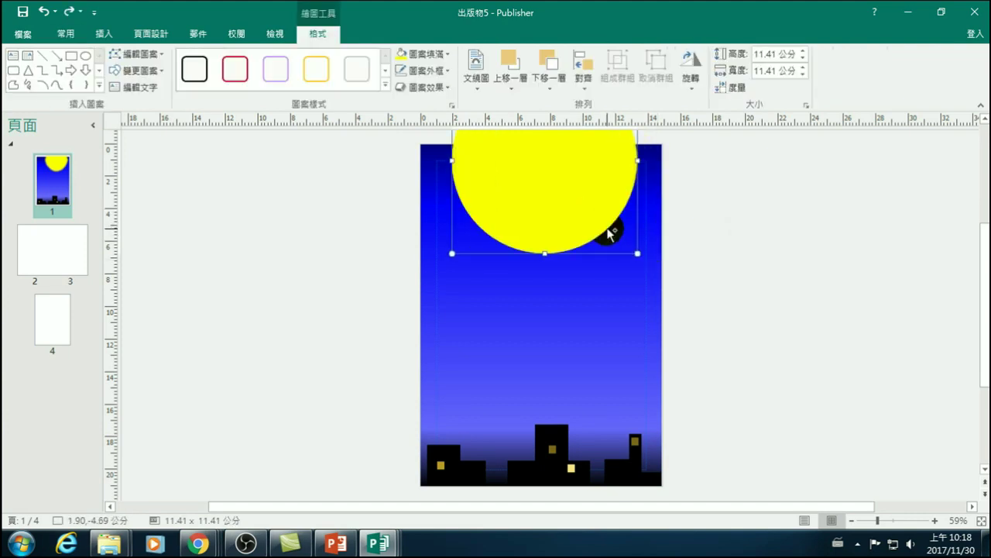
- Give the moon 10-point soft edges
left_click(420, 87)
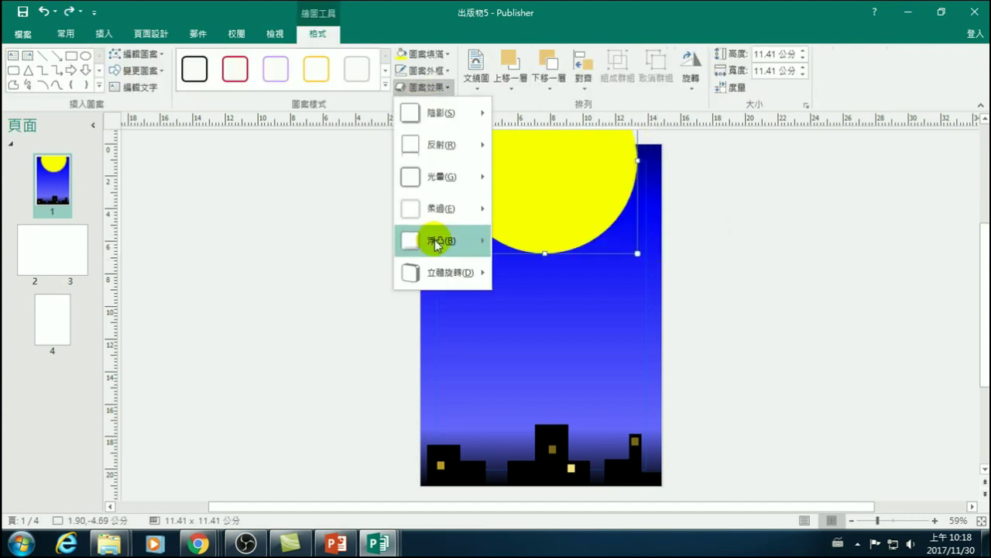
mouse_move(437, 207)
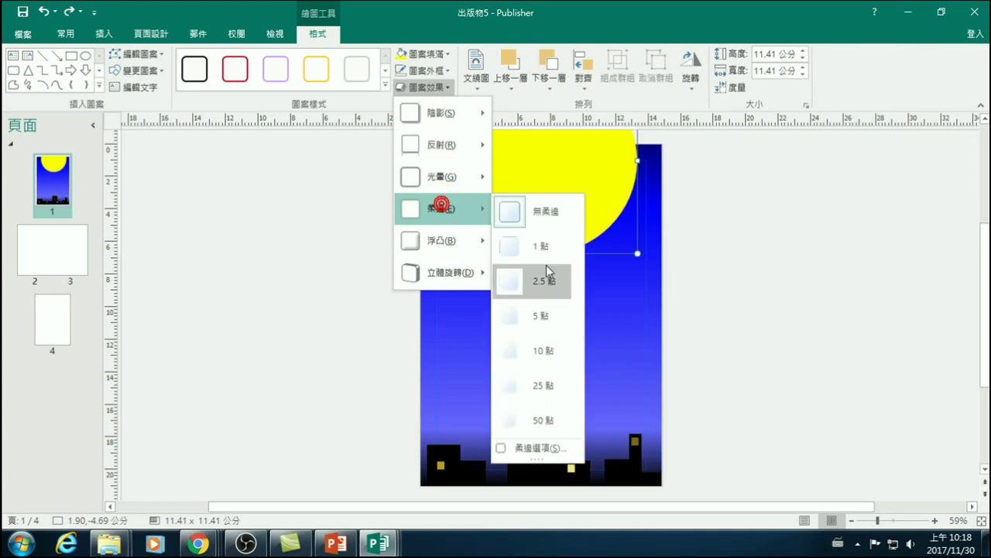
left_click(552, 350)
left_click(769, 251)
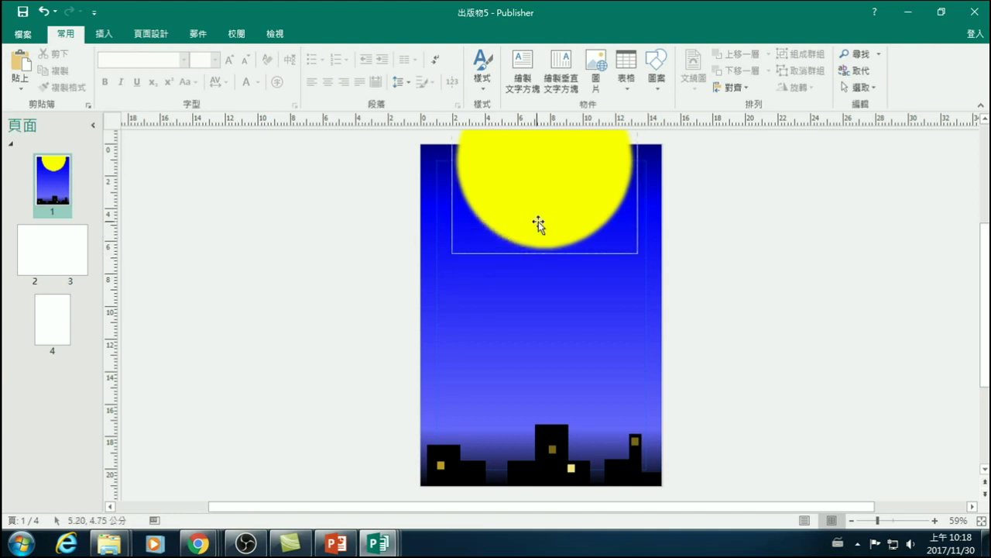
left_click(104, 34)
left_click(199, 63)
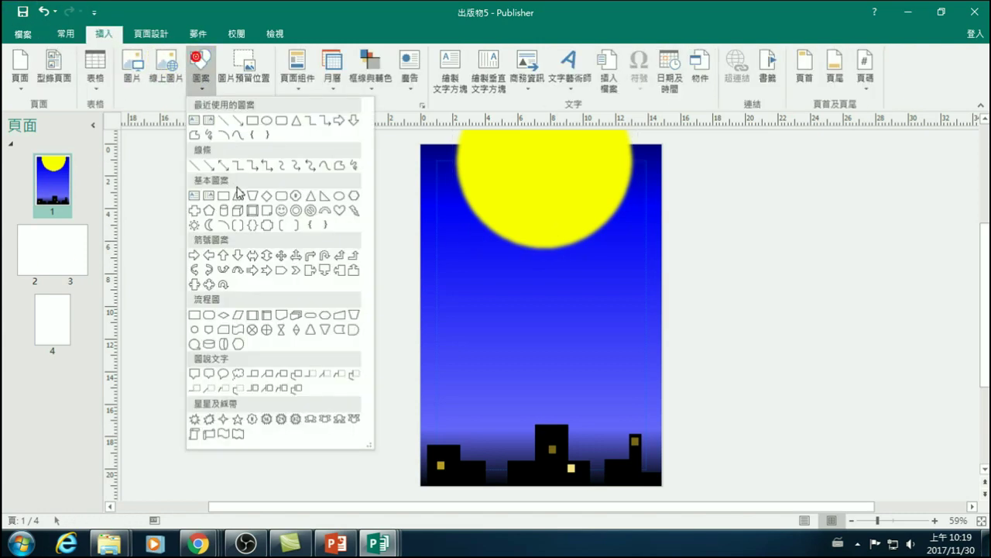
left_click(261, 122)
left_click_drag(263, 229, 235, 247)
left_click(305, 302)
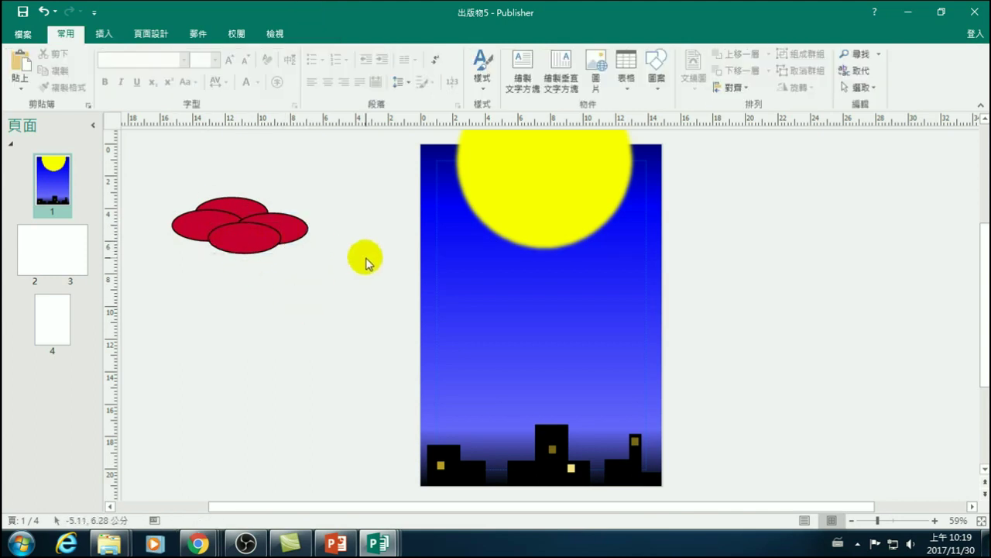
left_click_drag(333, 274, 173, 203)
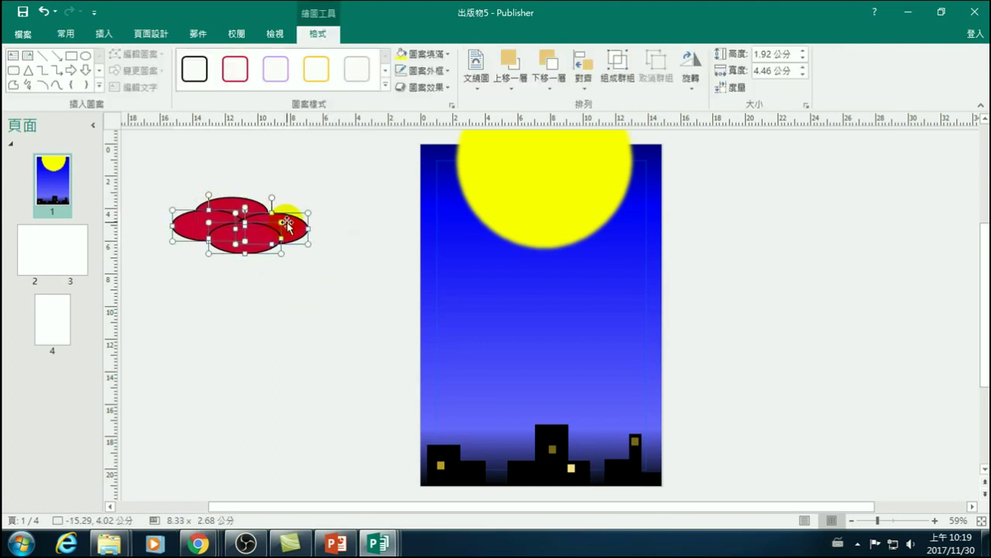
key("ctrl+z")
key("ctrl+z")
key("ctrl+z")
key("ctrl+z")
key("ctrl+z")
left_click(268, 266)
left_click(103, 34)
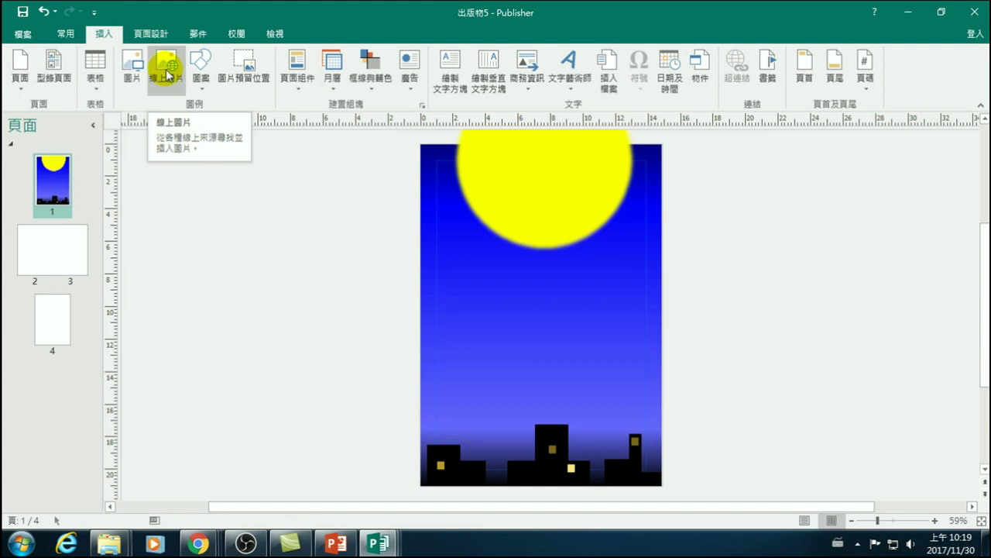
- Search online pictures for 'santa', insert the red sleigh-and-reindeer image and drag it up onto the moon
left_click(167, 75)
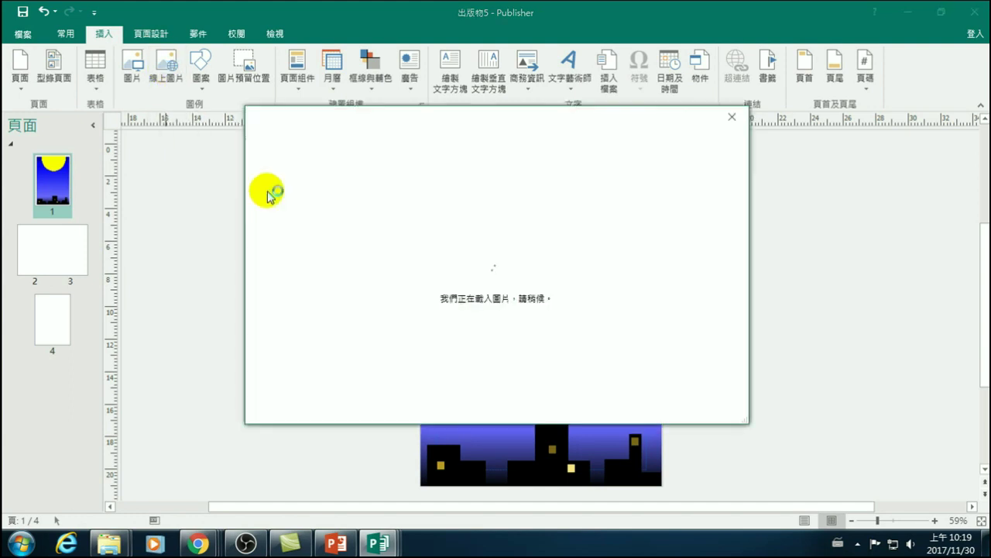
left_click(548, 188)
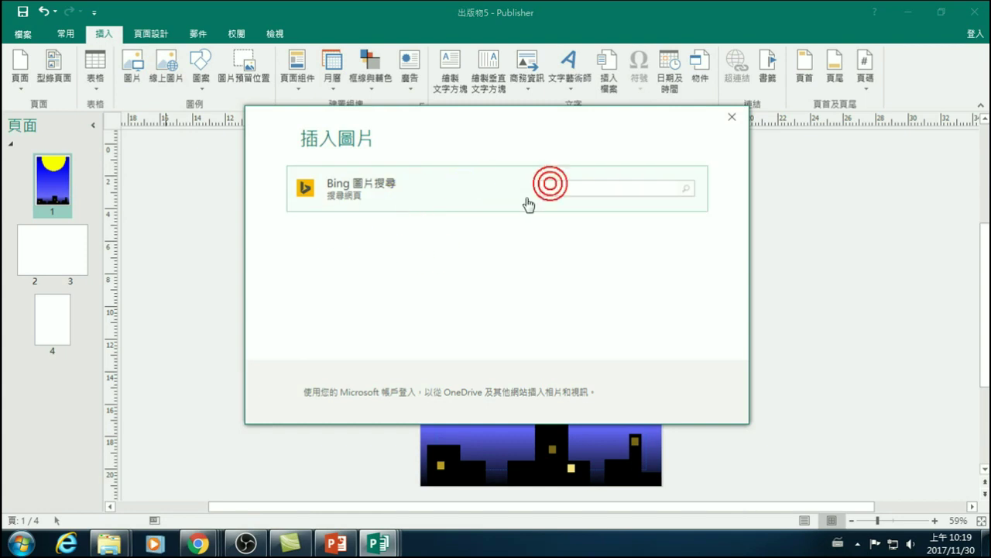
type("santa")
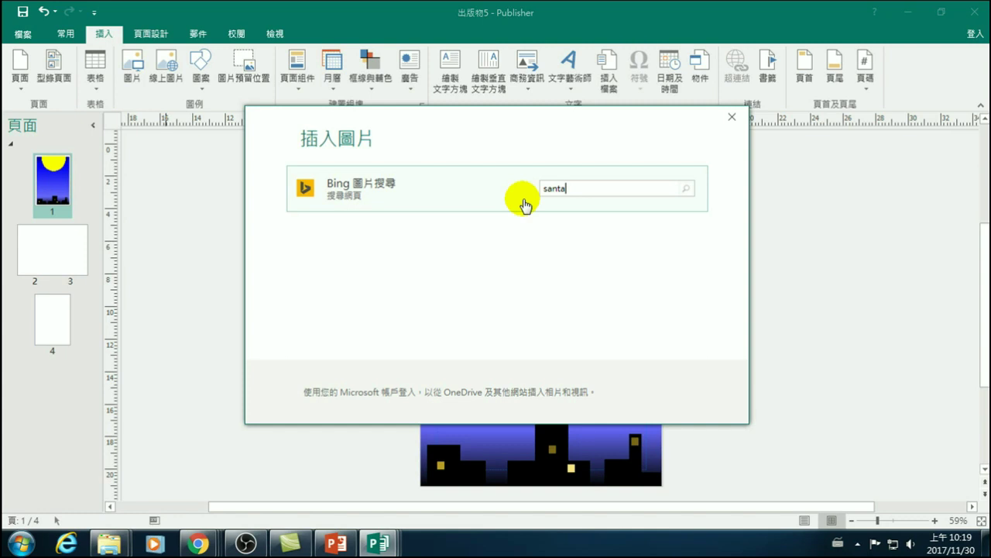
key("Return")
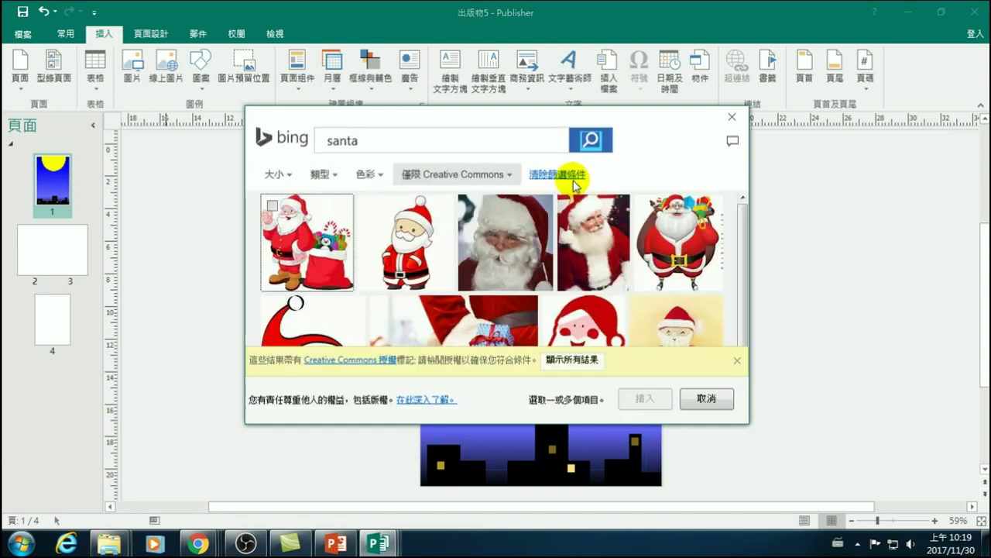
scroll(457, 279, "down", 2)
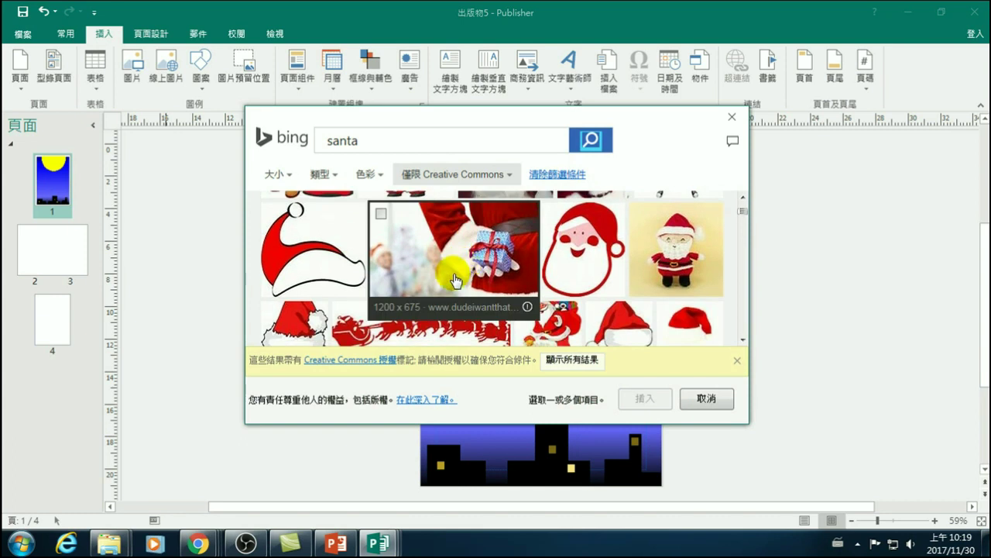
scroll(455, 280, "down", 1)
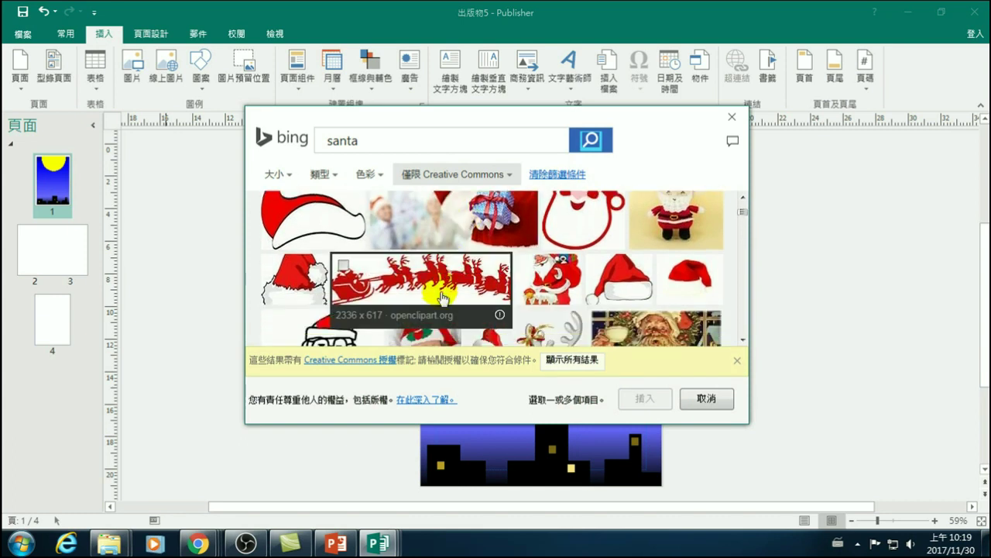
left_click(344, 267)
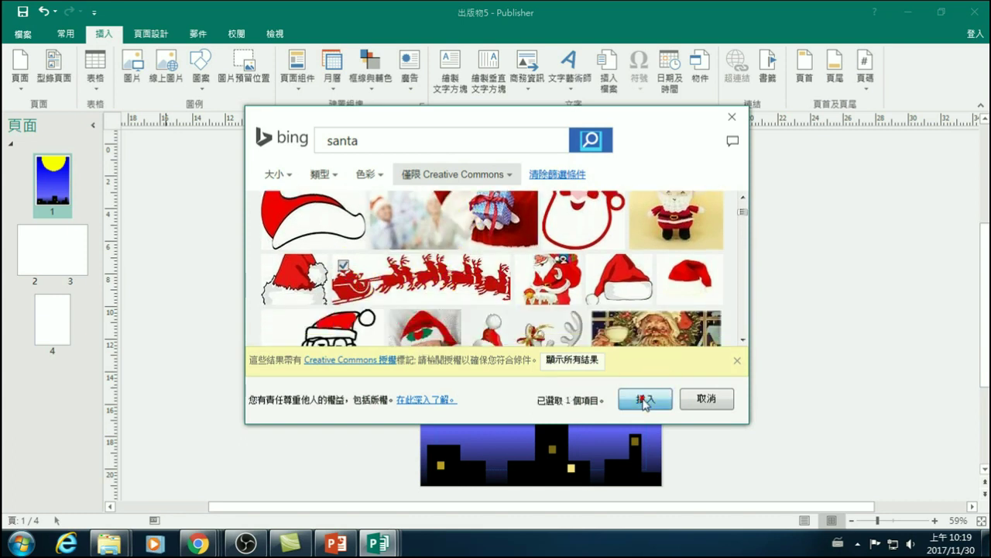
left_click(645, 400)
left_click_drag(565, 306, 565, 216)
- Check the sleigh picture's placement across the lower half of the moon
left_click(760, 325)
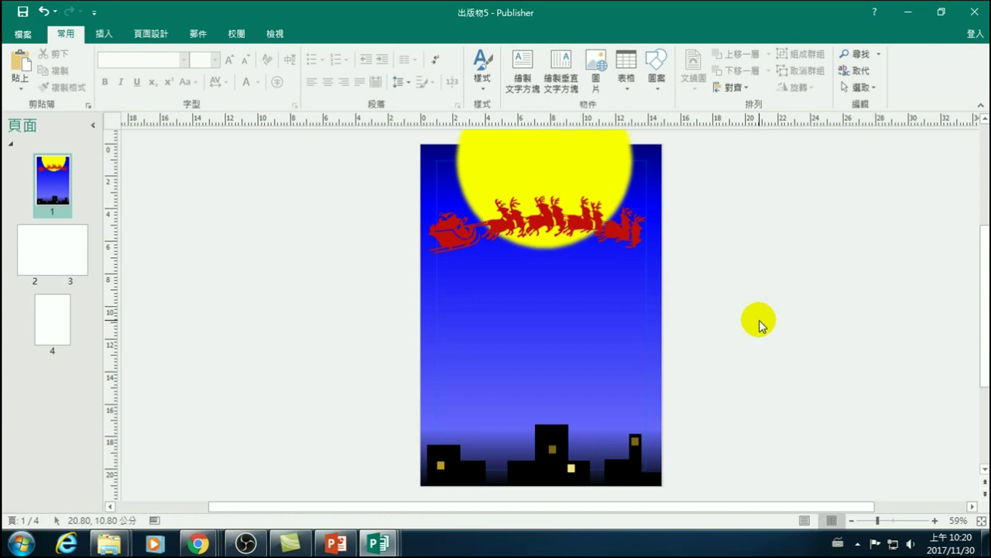
left_click(608, 167)
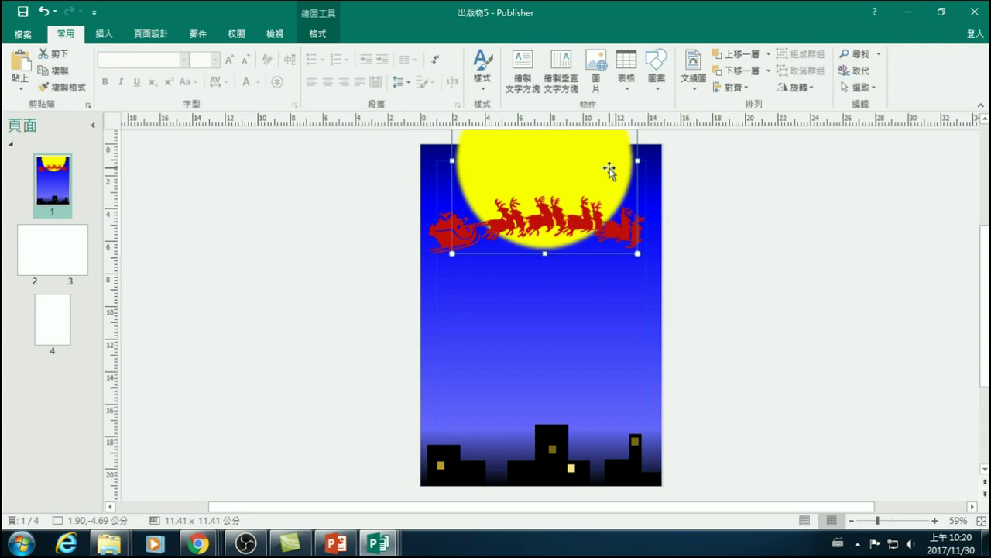
left_click(699, 273)
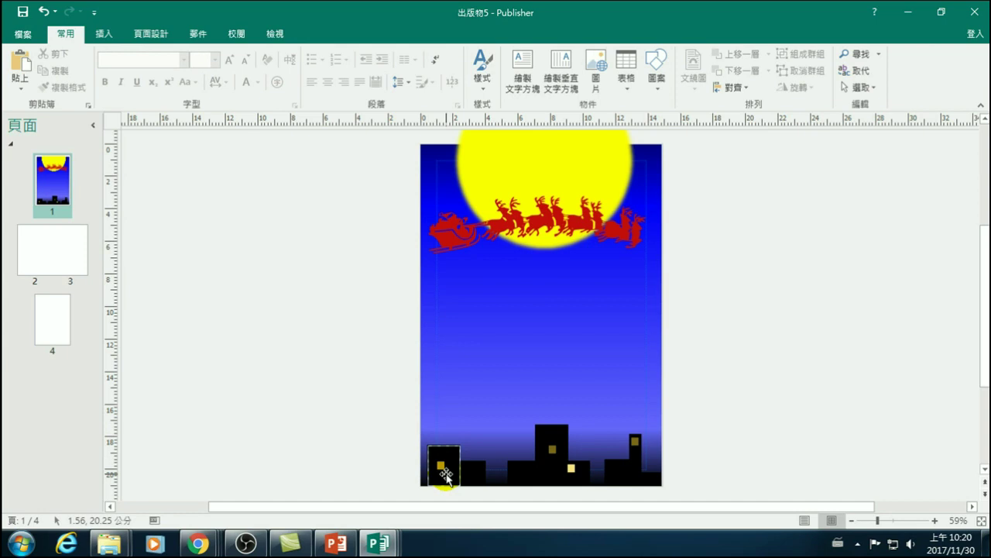
left_click_drag(447, 476, 653, 484)
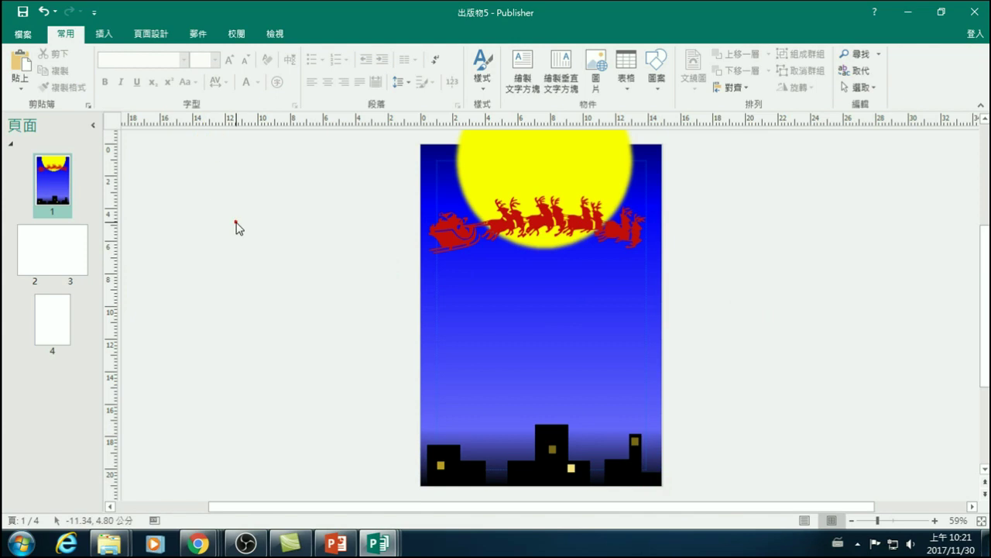
left_click(101, 34)
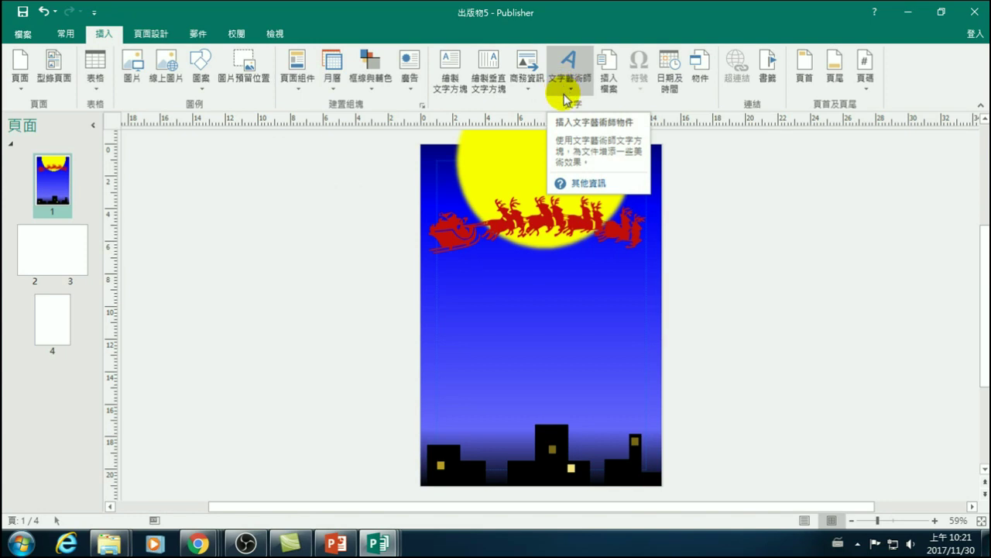
- Pick a Plain WordArt style from the WordArt gallery for the greeting
left_click(818, 322)
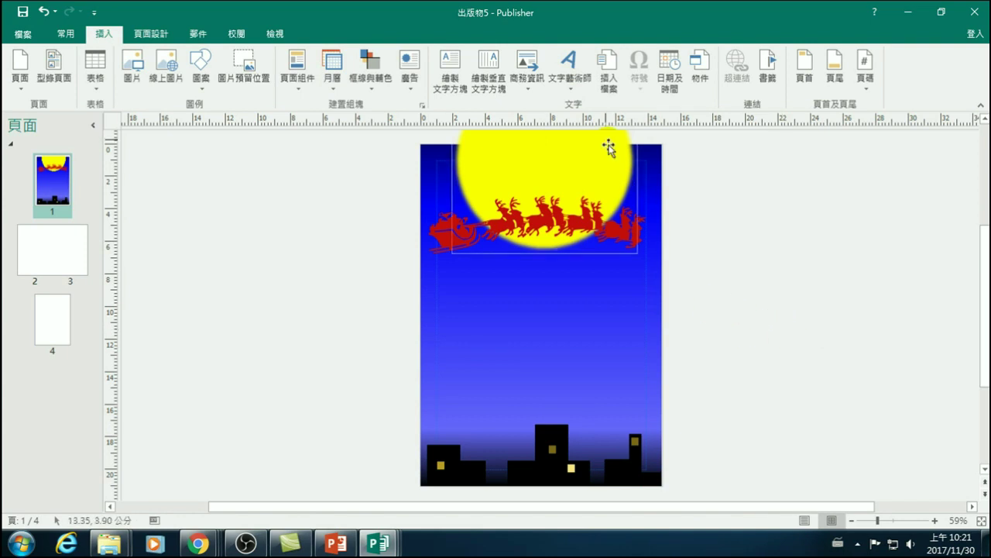
left_click(572, 80)
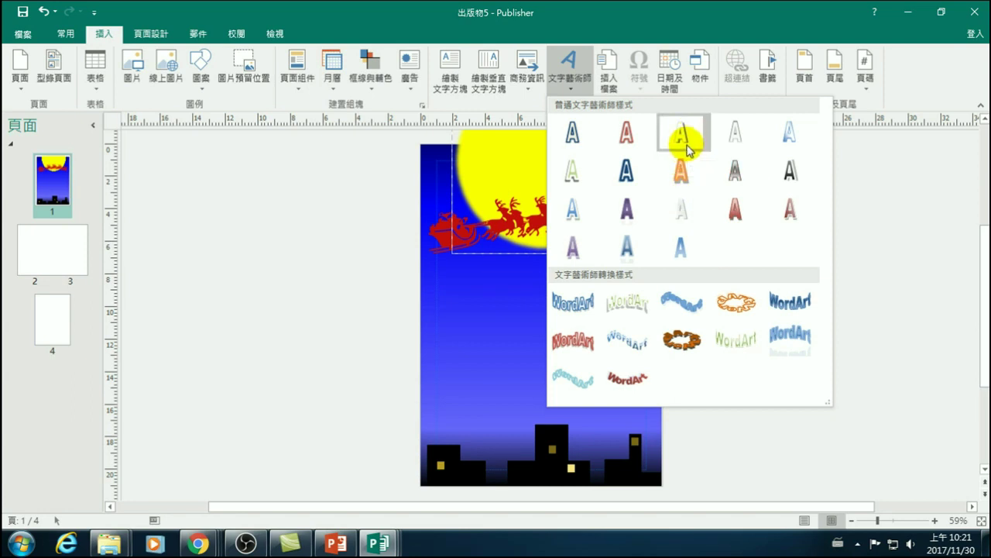
left_click(682, 211)
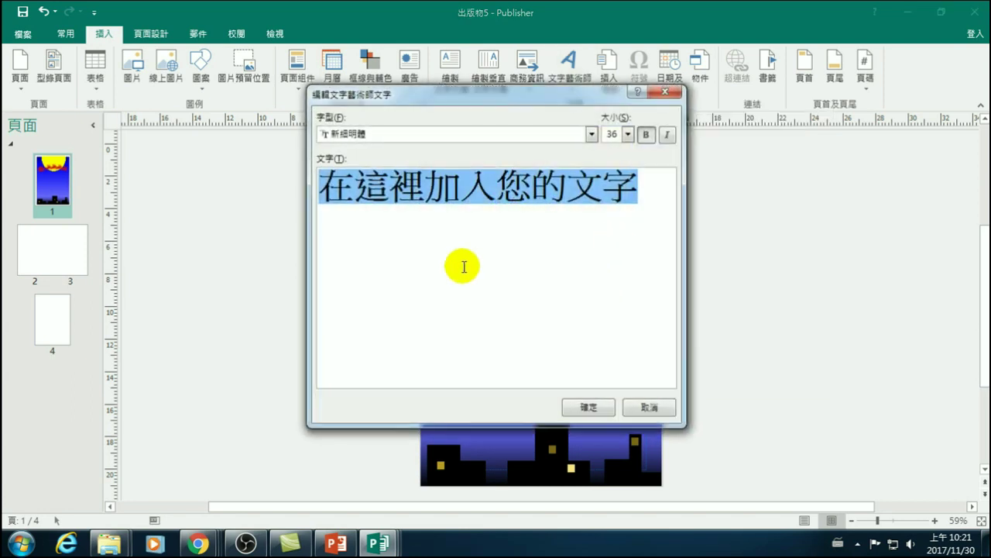
- Type 聖誕快樂 as the WordArt text using Chinese input
type("S")
key("BackSpace")
key("ctrl+space")
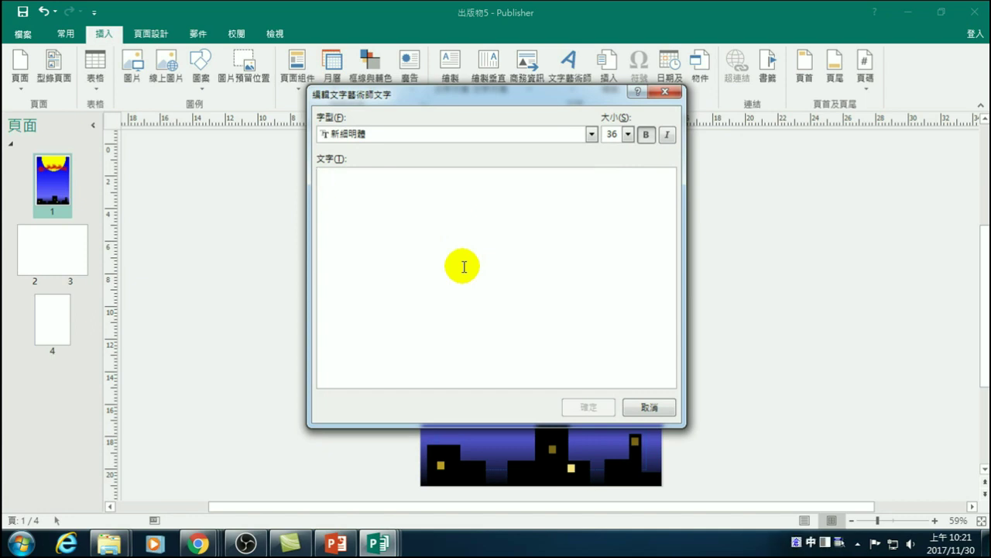
key("BackSpace")
key("ctrl+space")
type("m")
key("BackSpace")
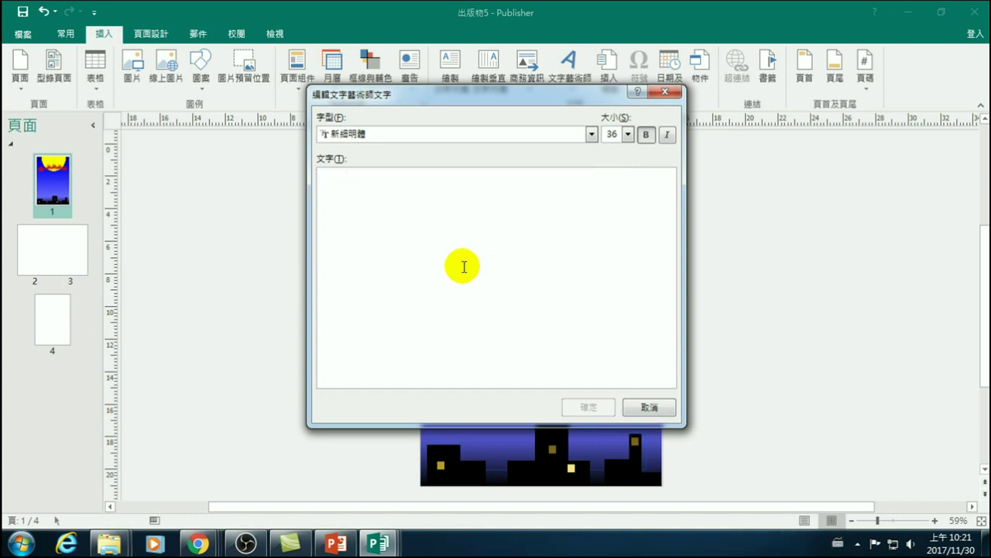
key("ctrl+space")
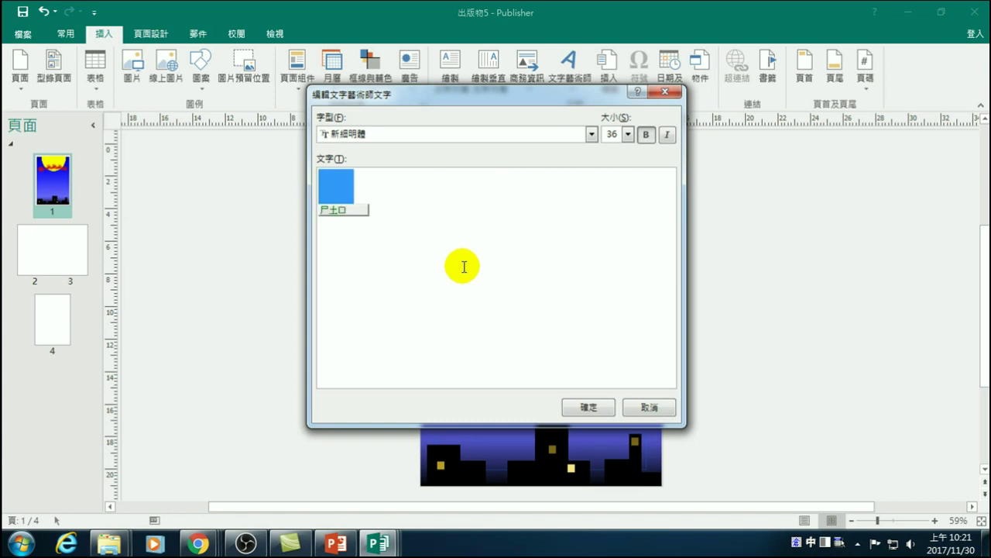
type("聖")
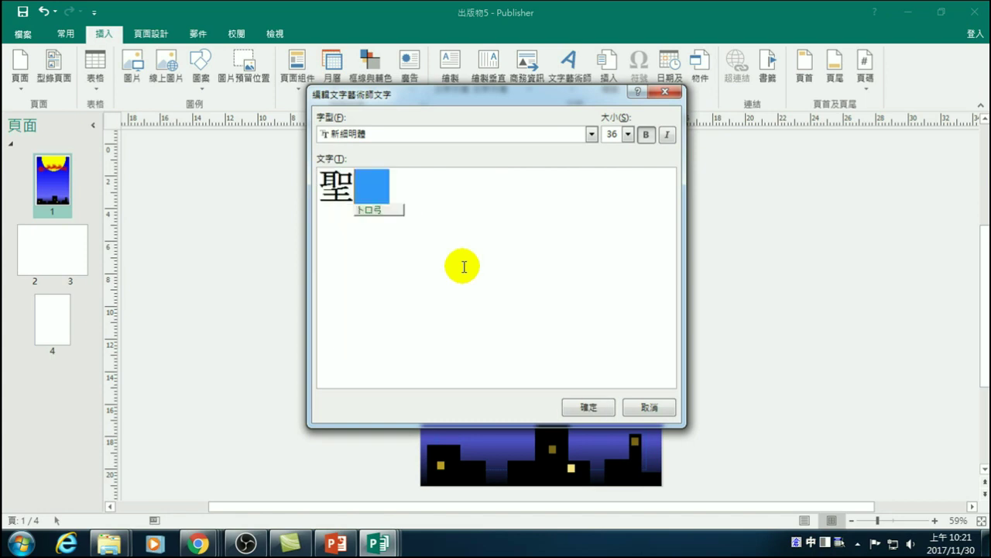
type("誕快樂")
key("Return")
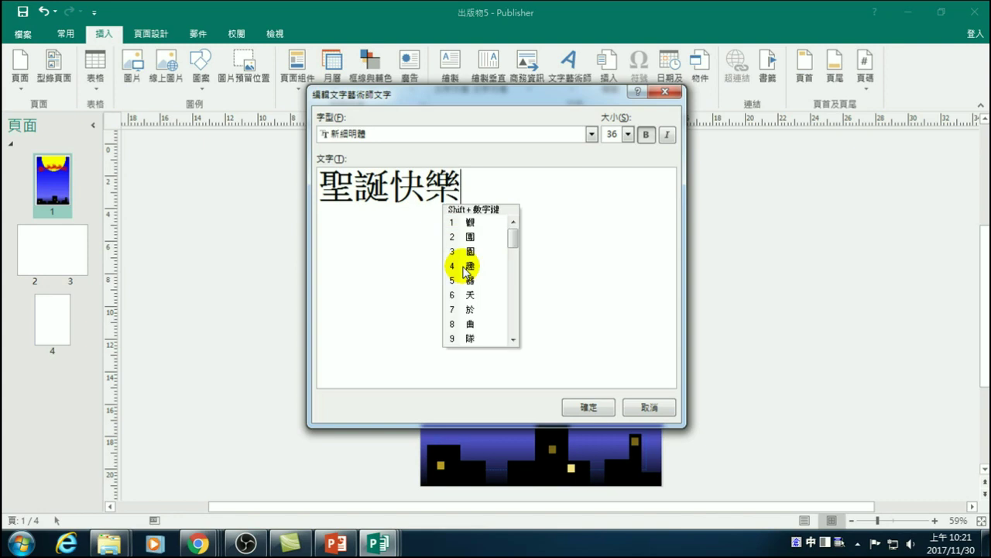
- Set the WordArt font to 微軟正黑體 and confirm to place it on the cover
left_click(592, 133)
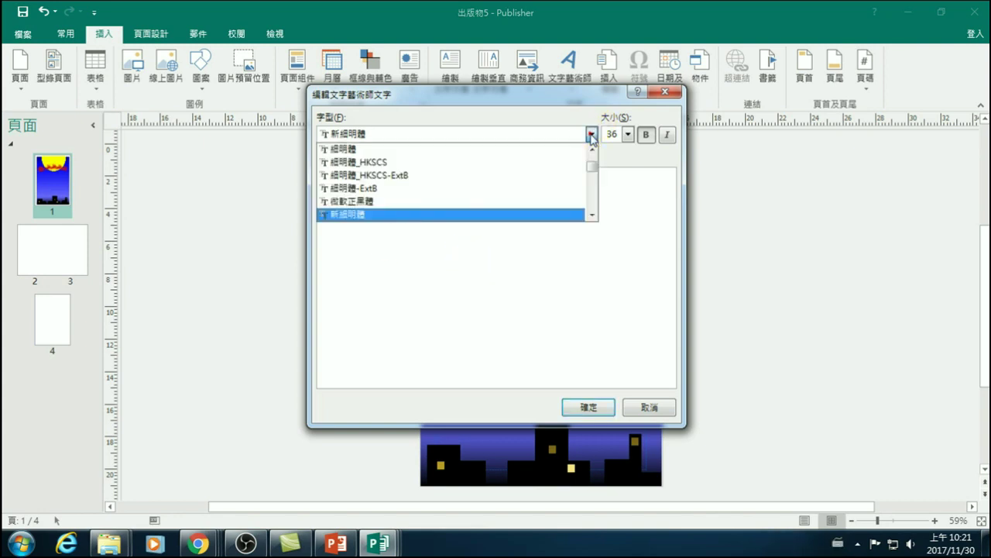
left_click(381, 204)
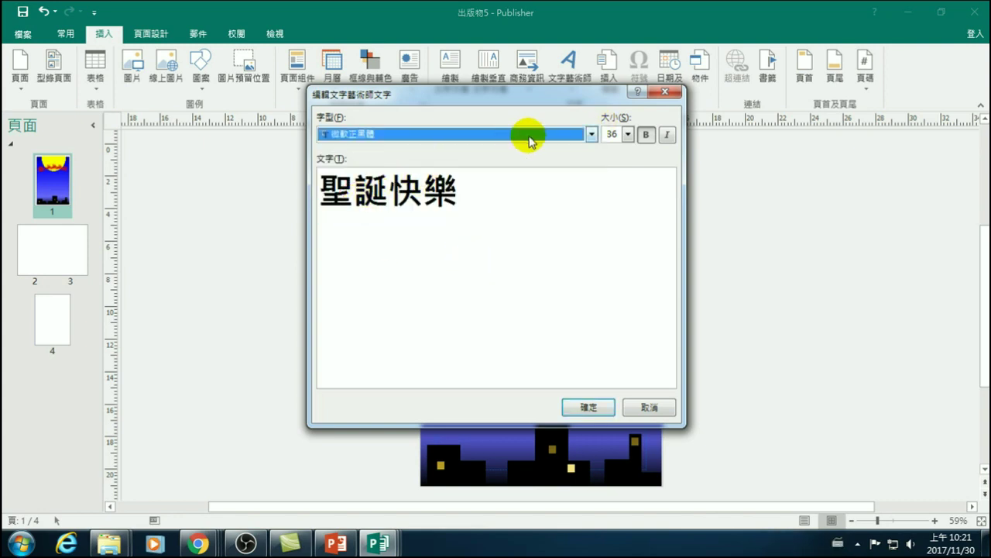
left_click(422, 293)
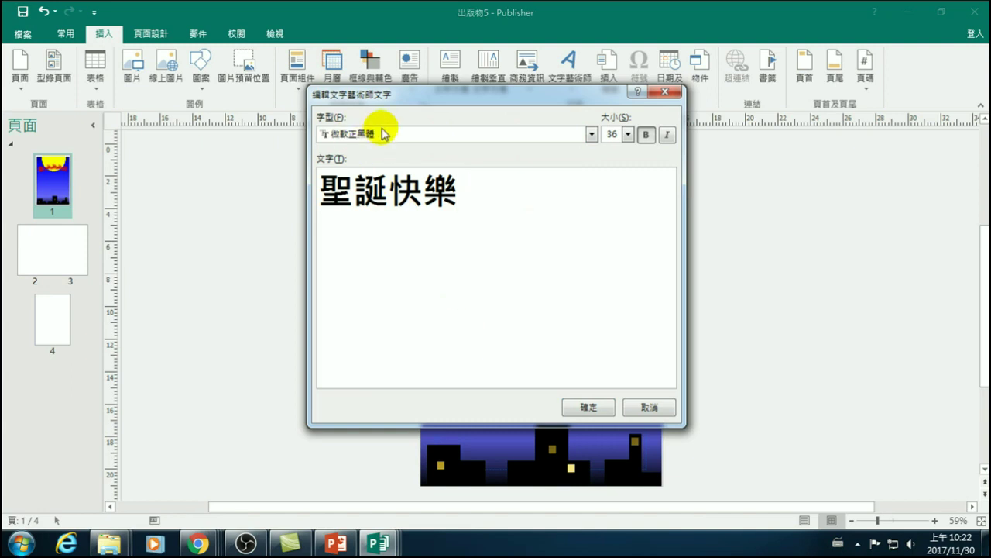
left_click(589, 409)
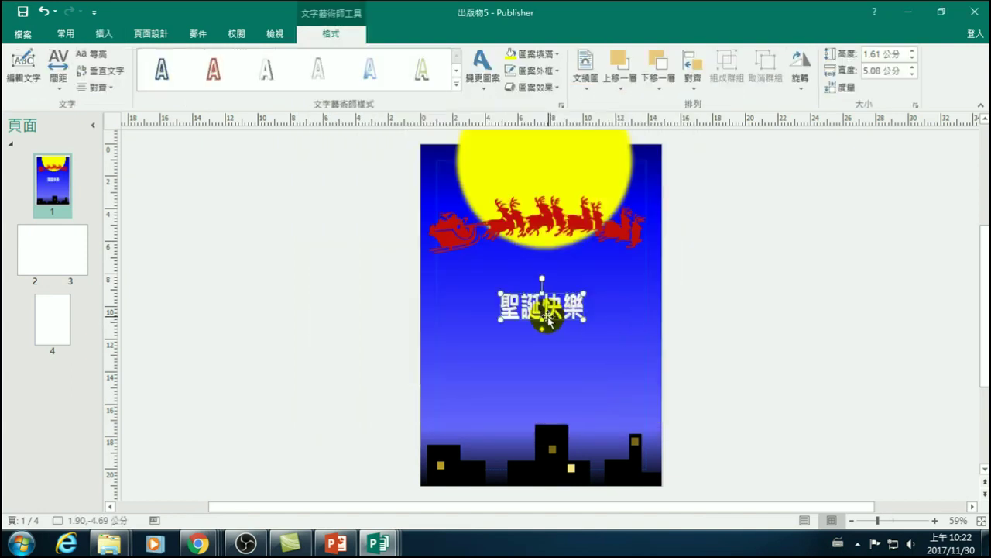
- Drag the 聖誕快樂 WordArt to the lower right, just above the skyline
left_click_drag(557, 307, 612, 394)
left_click(736, 274)
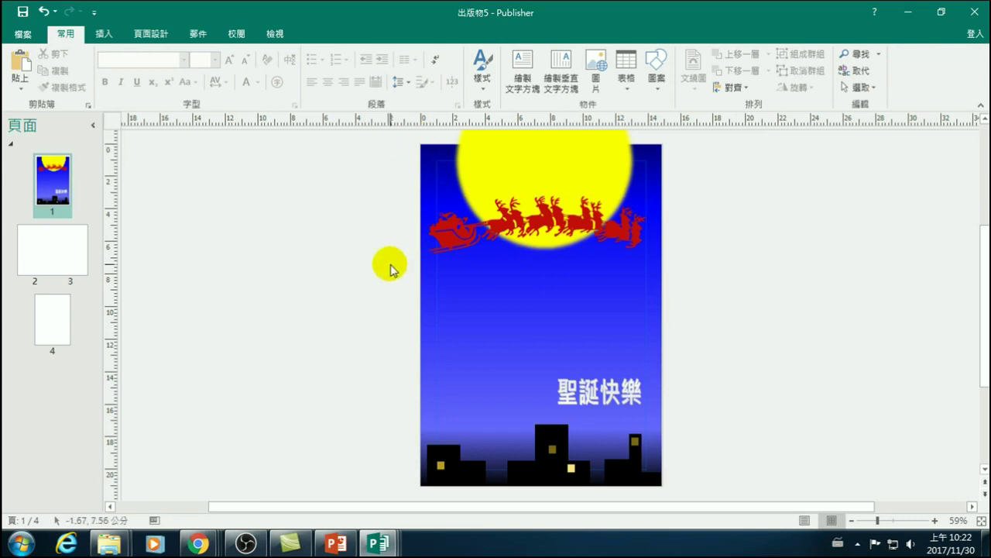
left_click(542, 256)
left_click(500, 256)
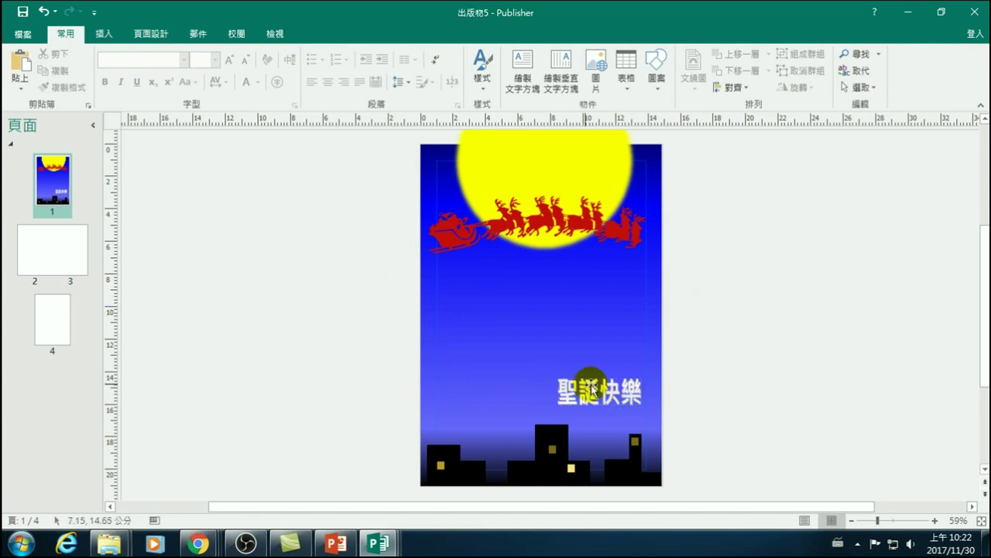
left_click(557, 258)
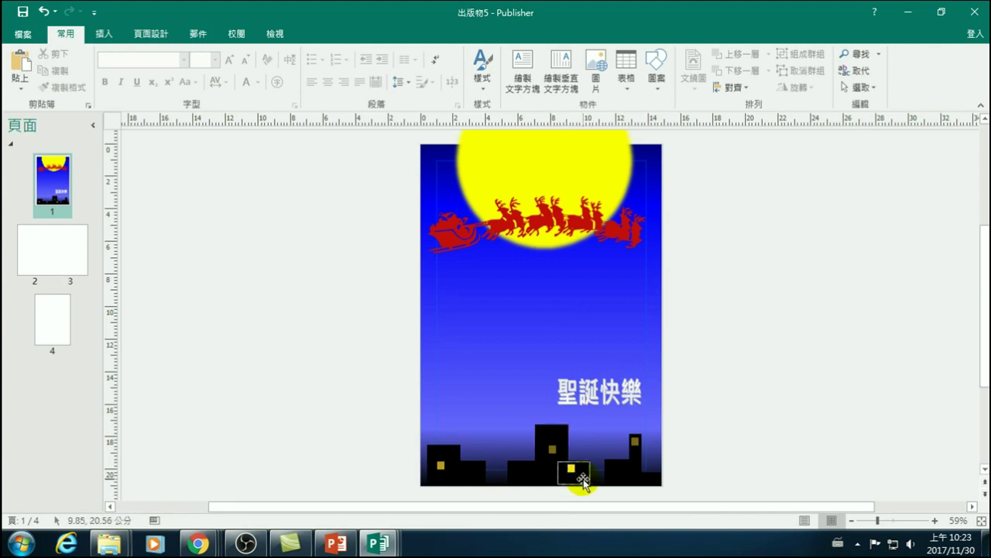
left_click(556, 355)
left_click(775, 383)
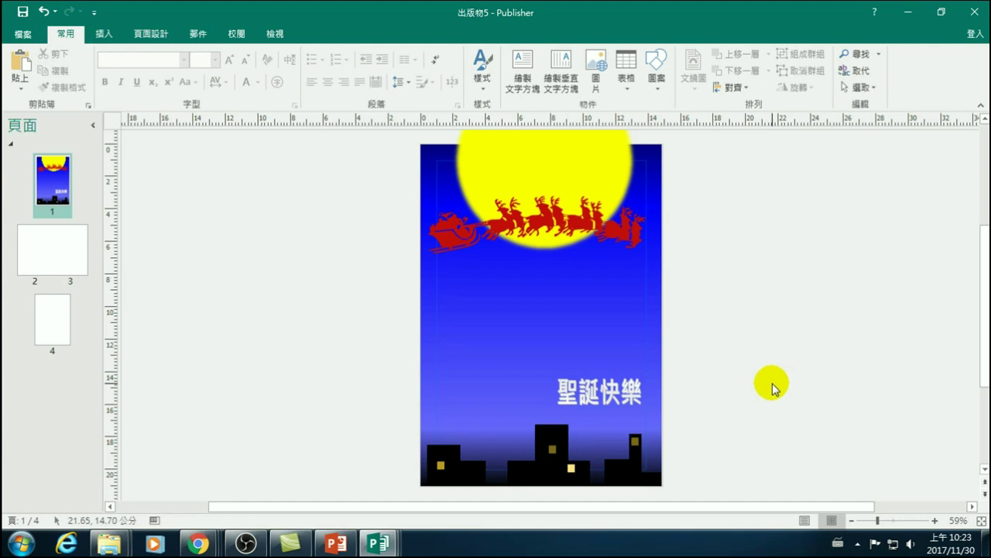
left_click(746, 373)
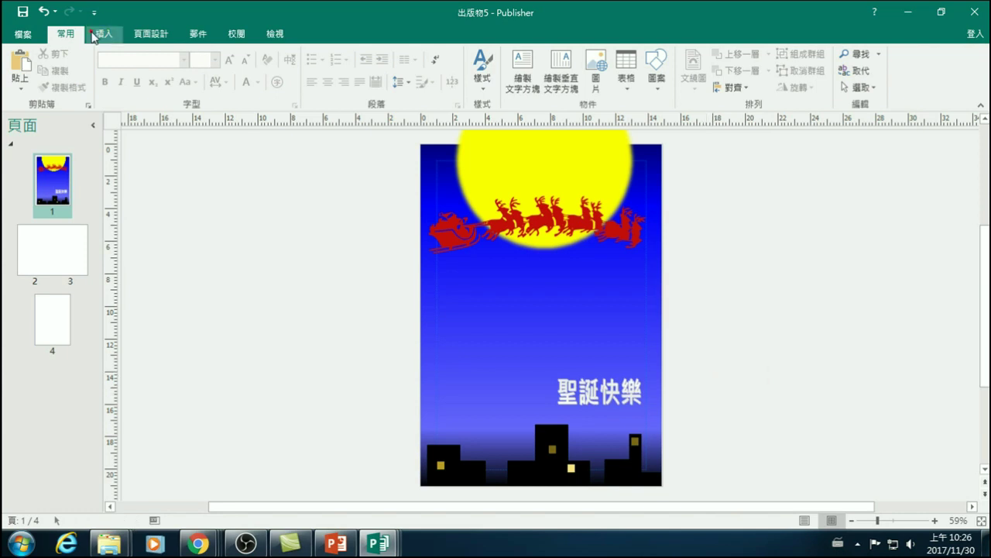
- Run an online picture search for 'moon' and browse the full-moon photo results
left_click(103, 33)
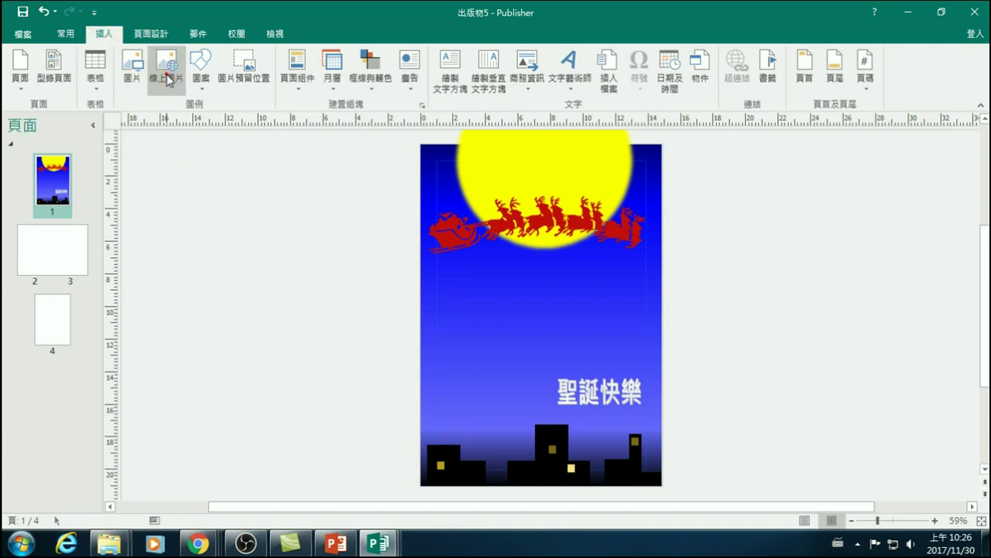
left_click(167, 78)
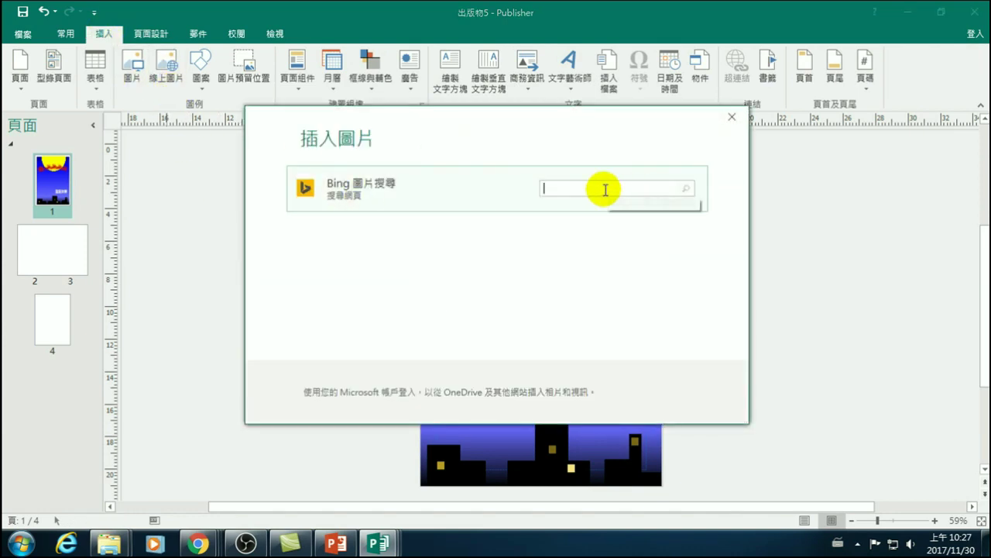
type("moon")
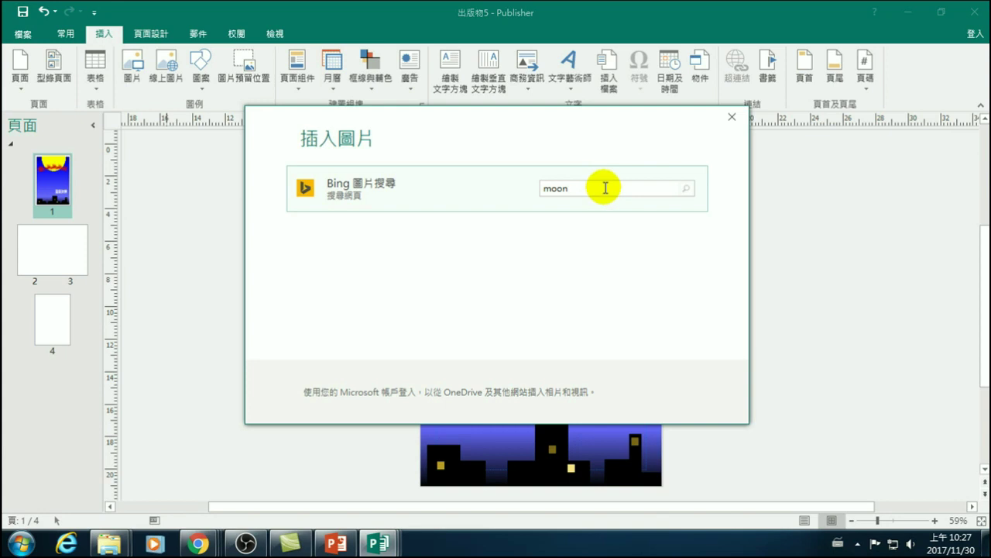
key("Return")
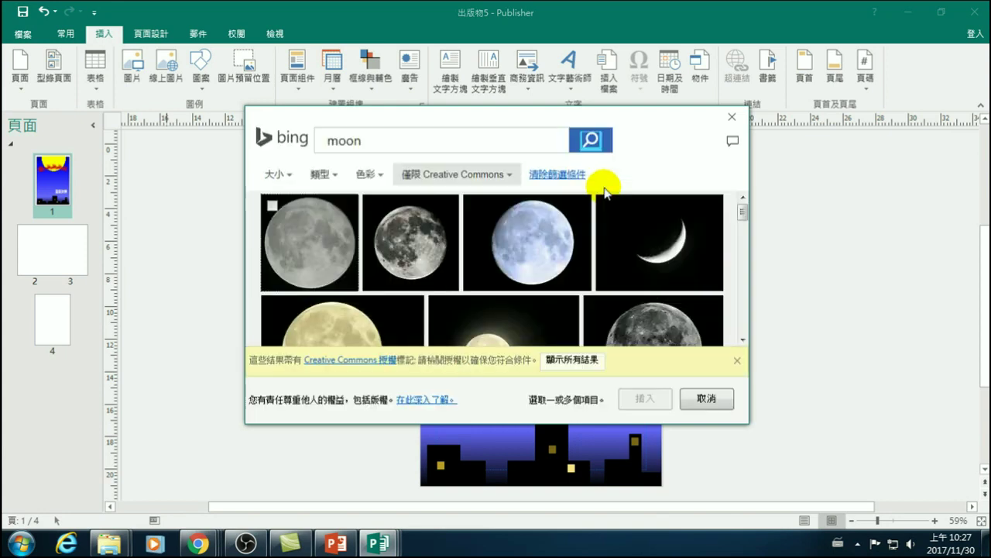
scroll(443, 255, "down", 3)
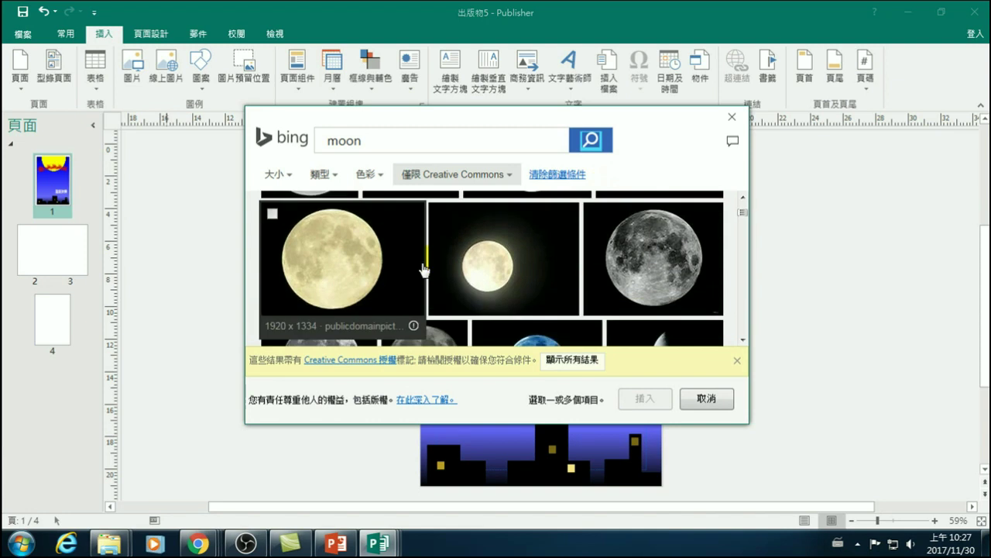
left_click_drag(425, 118, 268, 156)
scroll(328, 320, "down", 5)
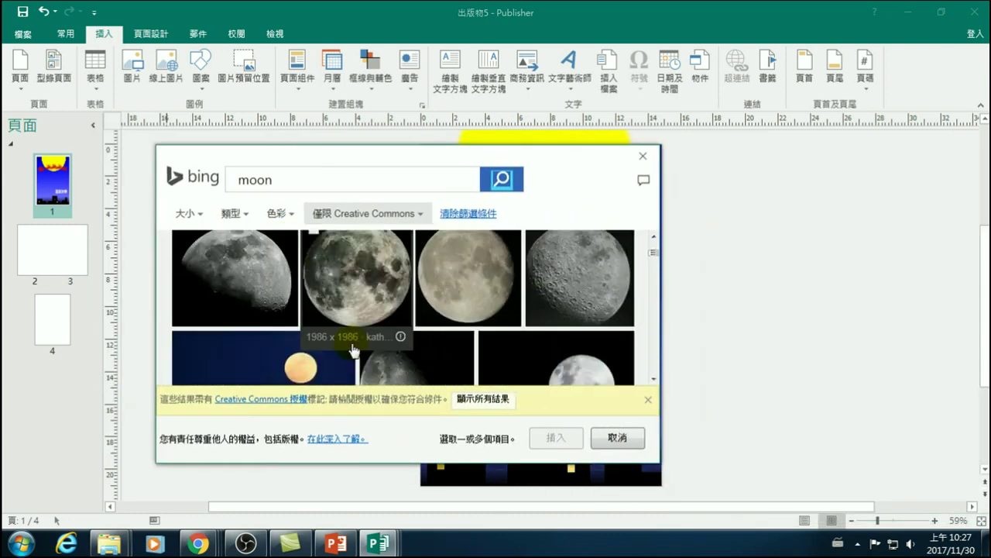
scroll(355, 349, "down", 6)
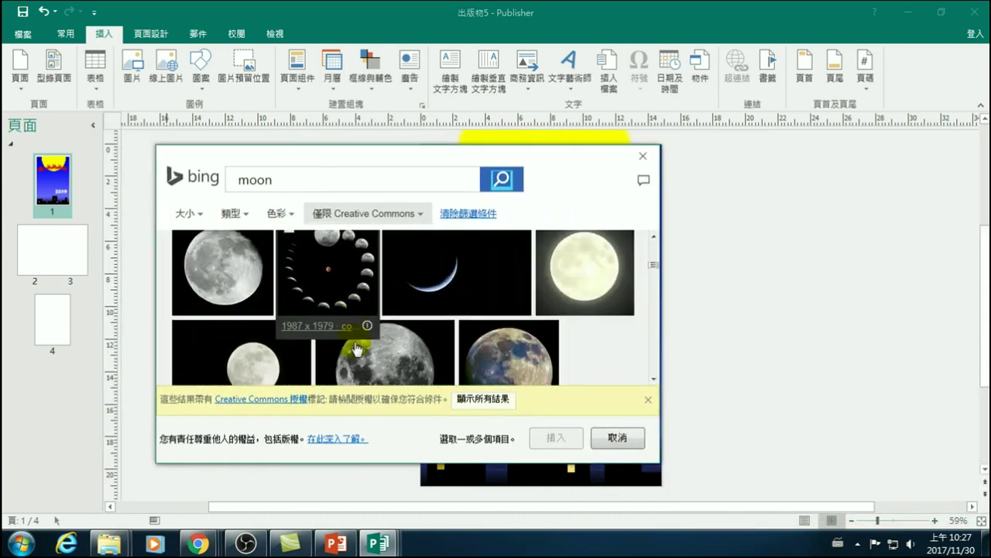
scroll(403, 341, "up", 1)
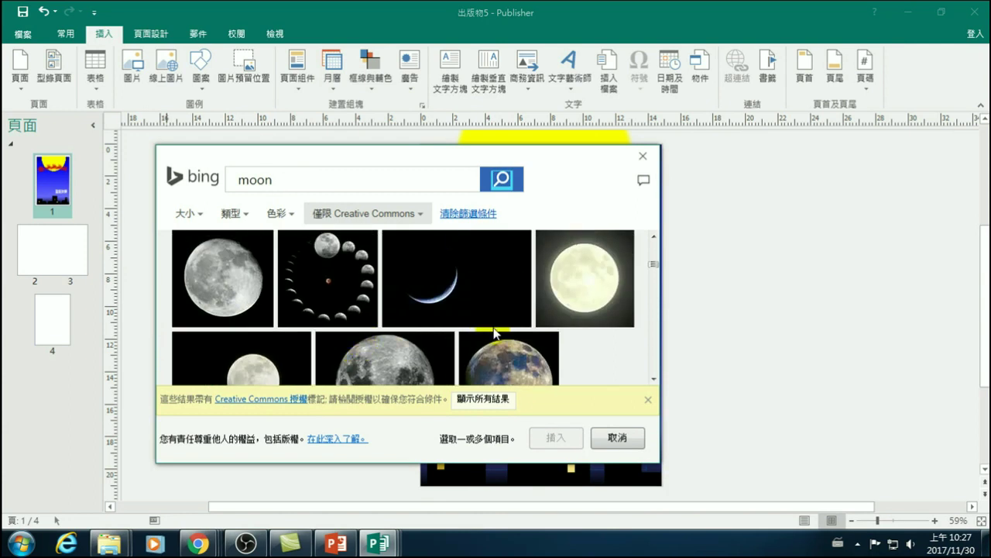
scroll(493, 333, "down", 2)
scroll(387, 318, "up", 5)
scroll(381, 306, "up", 3)
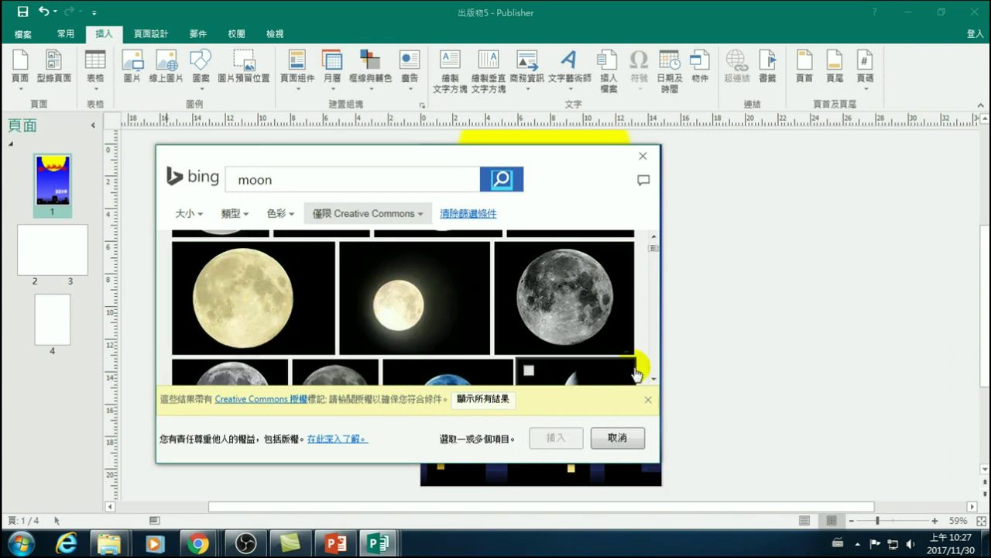
- Insert the 13.37 × 9.29 cm full-moon photo and set it on the pasteboard right of the cover
double_click(587, 384)
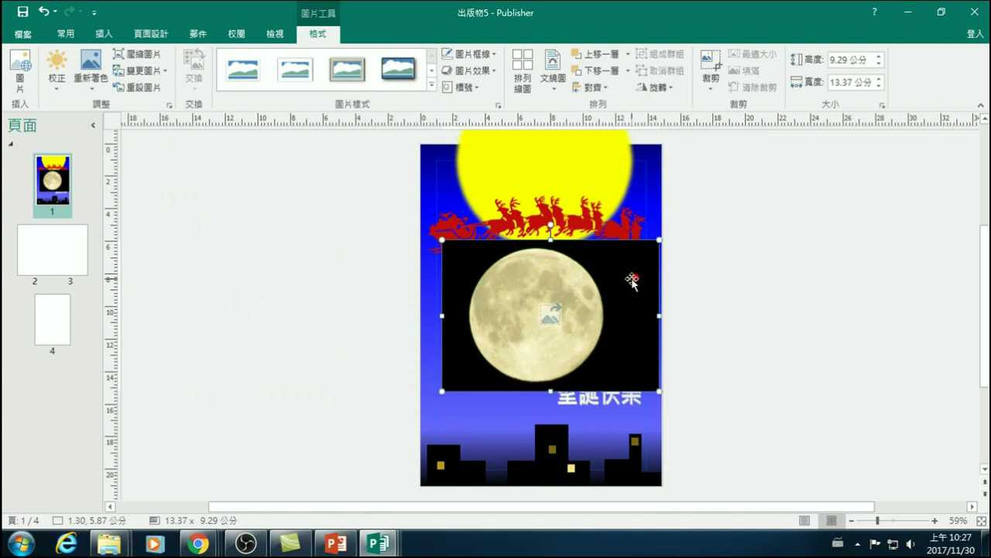
left_click_drag(627, 282, 868, 248)
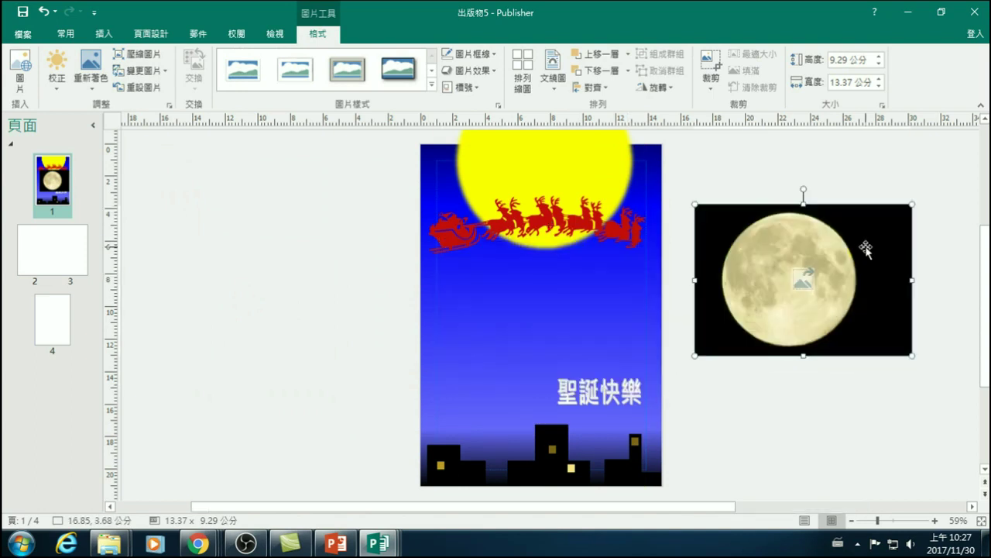
- Make the moon photo's black background transparent with Recolor > Set Transparent Color
left_click(323, 33)
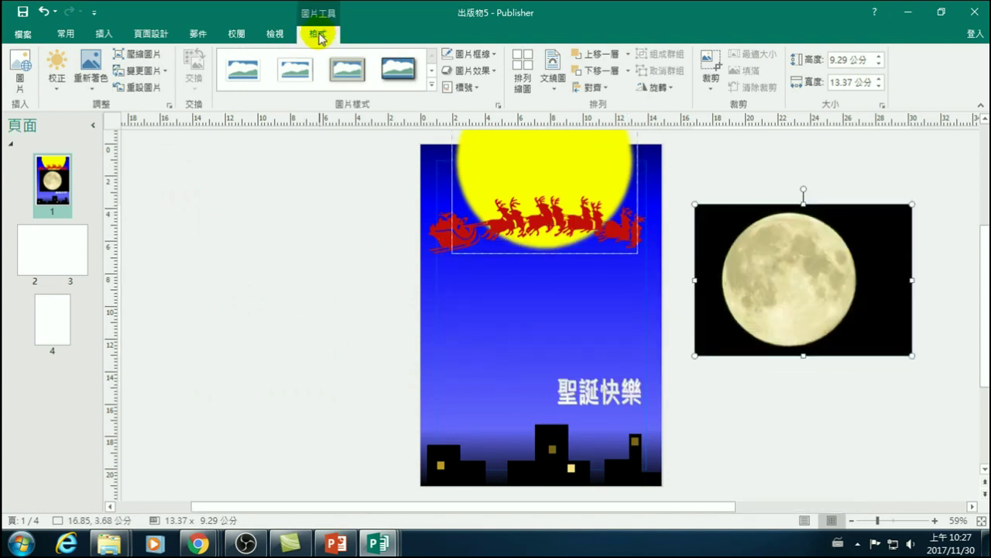
left_click(85, 86)
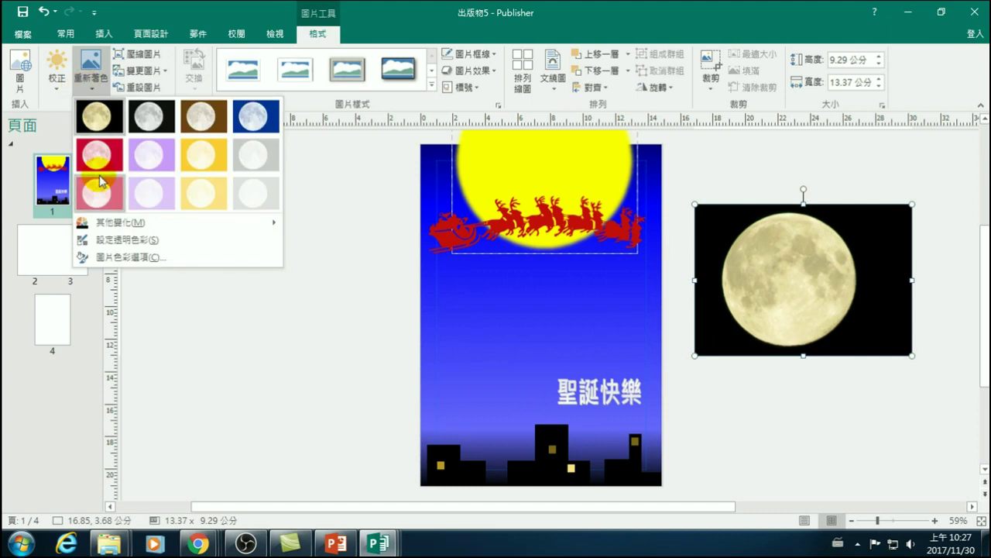
left_click(124, 241)
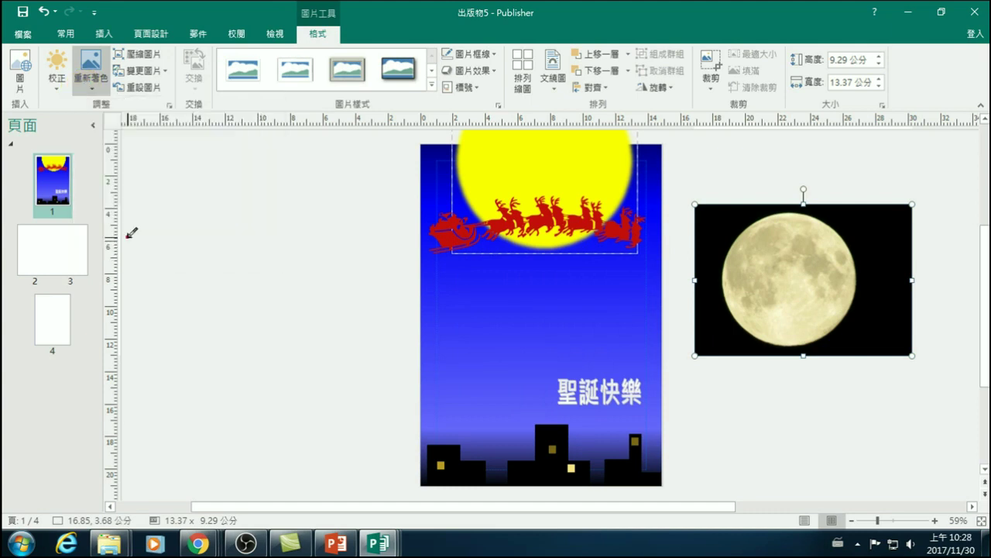
left_click(708, 231)
left_click(801, 430)
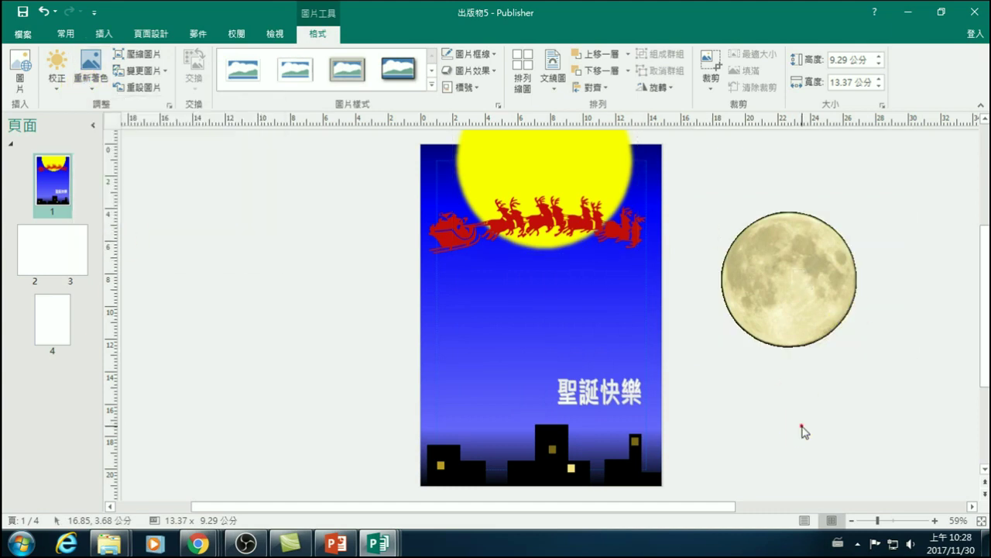
left_click(804, 298)
- Move the moon onto the cover and enlarge it to about 17 × 11.81 cm over the yellow circle
left_click_drag(797, 315, 557, 189)
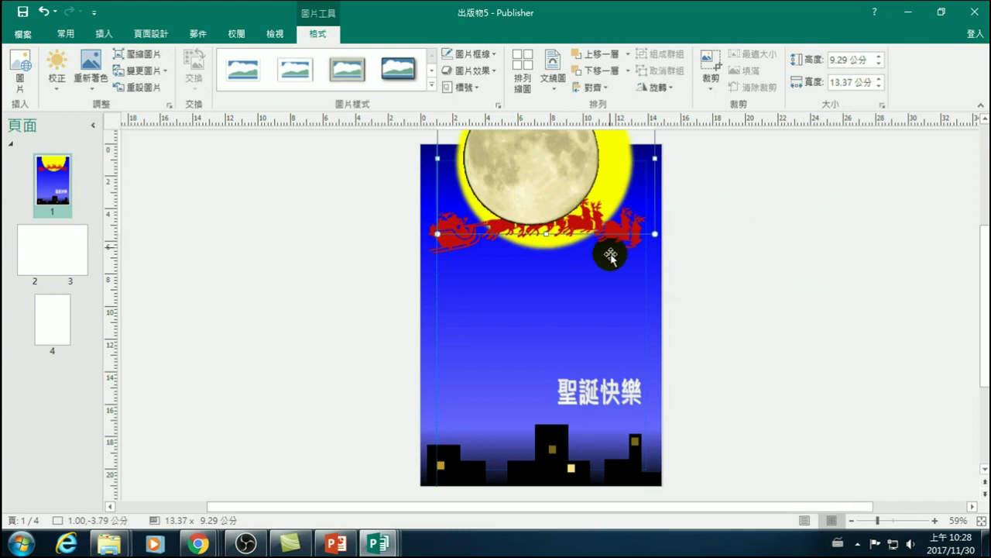
scroll(610, 279, "up", 2)
scroll(613, 313, "up", 1)
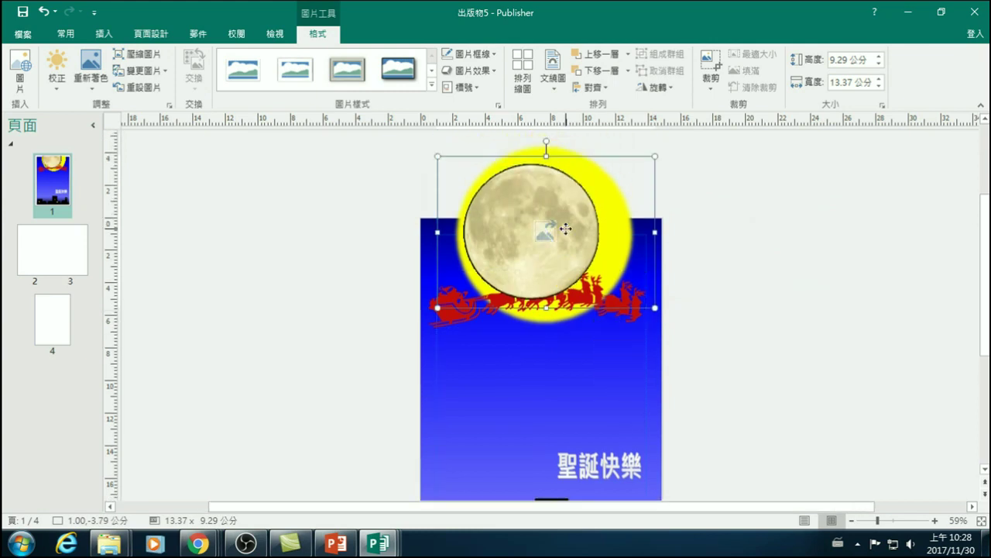
left_click_drag(656, 157, 682, 139)
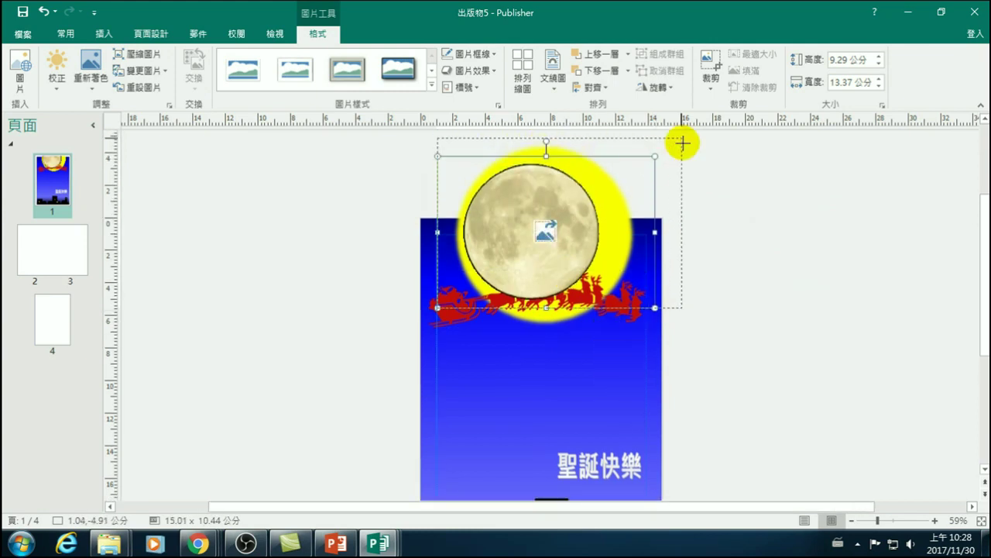
left_click_drag(576, 261, 577, 266)
left_click_drag(681, 319, 704, 341)
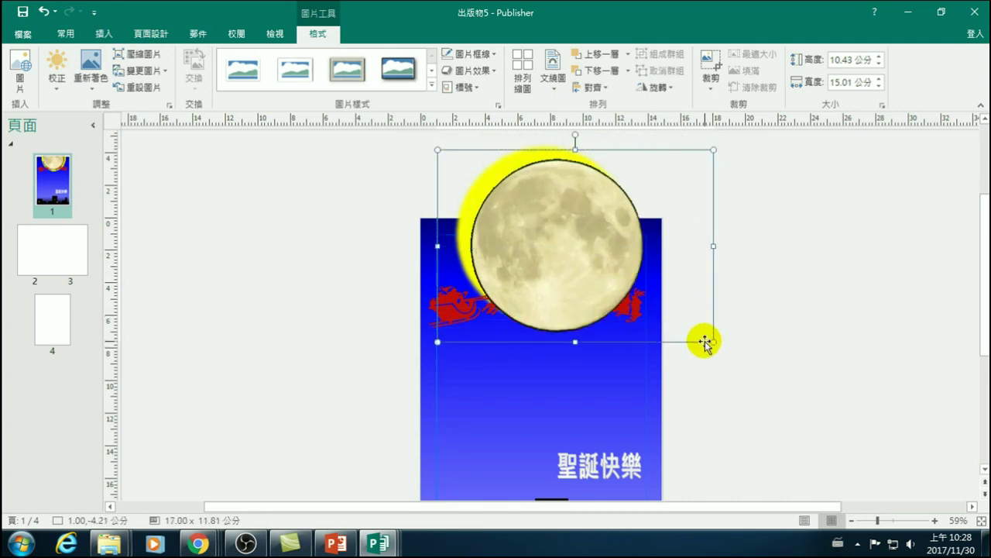
left_click_drag(572, 262, 559, 247)
- Move the moon photo aside to reach the red reindeer sleigh beneath it
left_click(778, 307)
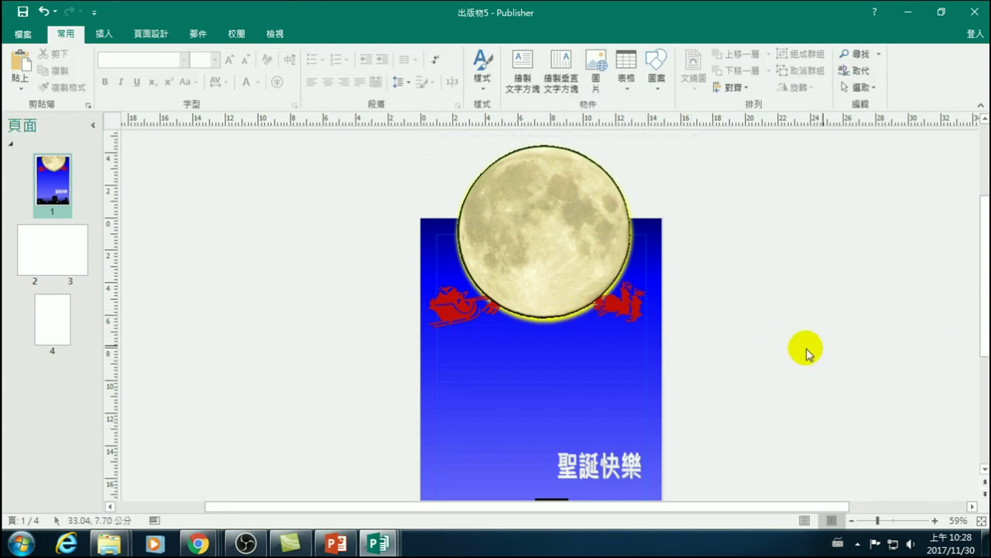
left_click(624, 308)
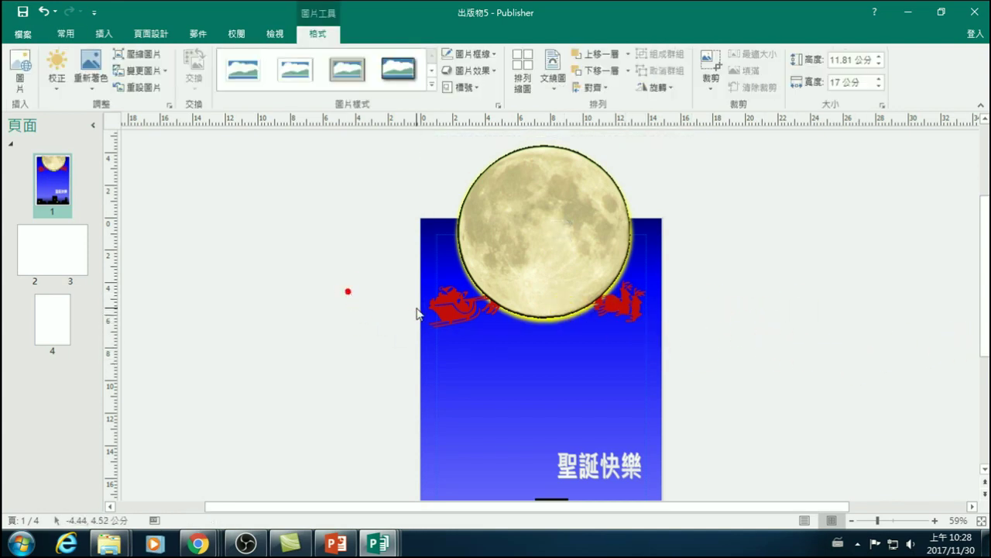
left_click(450, 307)
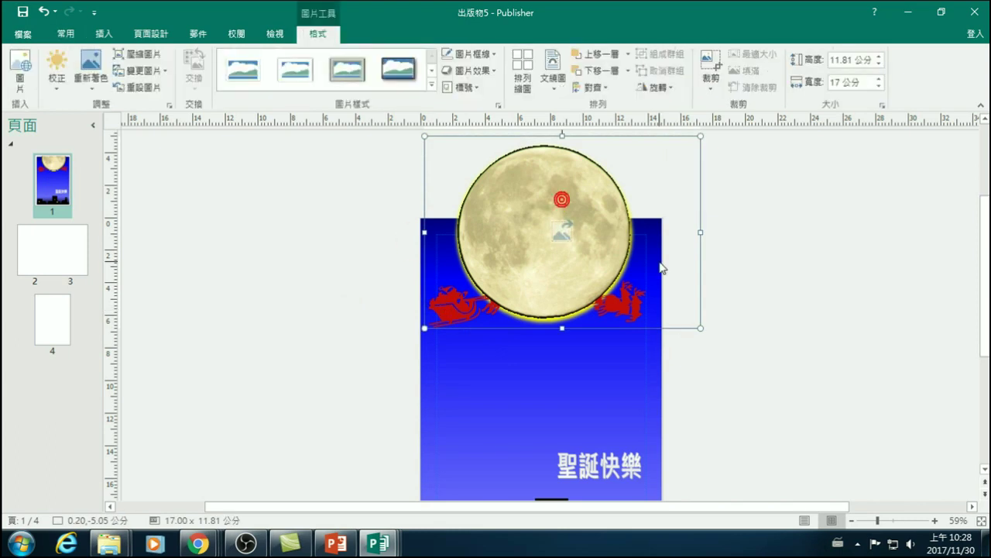
left_click(788, 298)
left_click_drag(531, 266, 604, 246)
- Bring the red reindeer sleigh picture forward in front of the moon
left_click(452, 306)
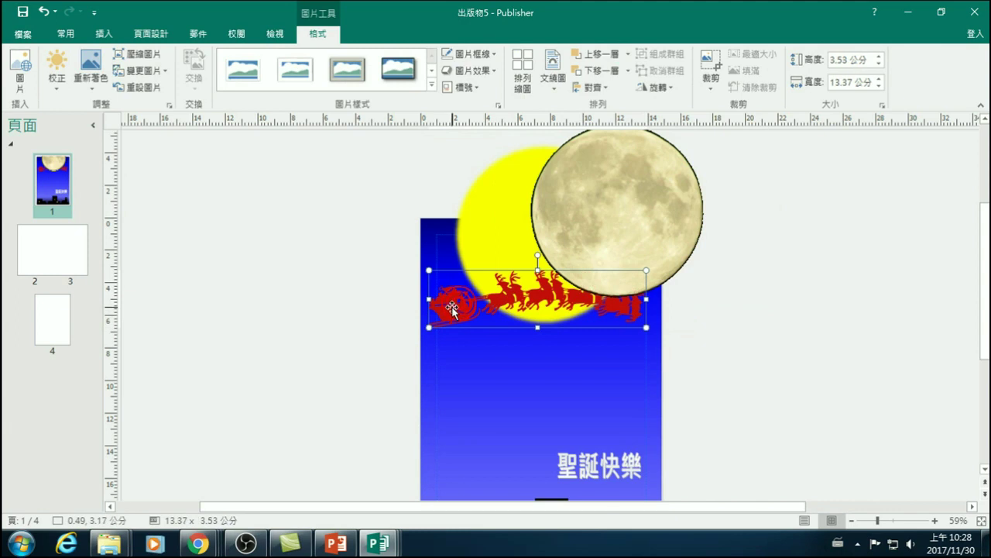
right_click(452, 306)
left_click(730, 341)
left_click(458, 299)
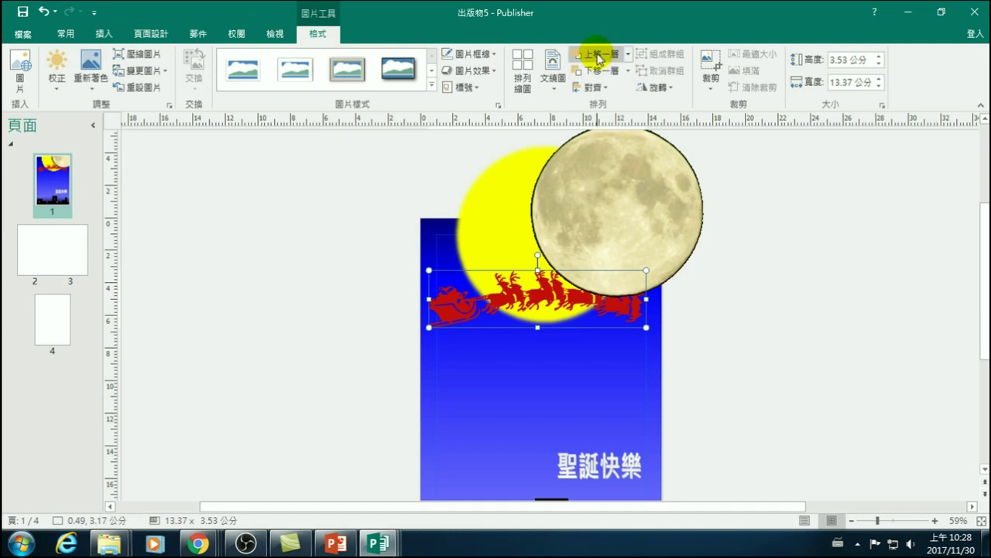
left_click(598, 55)
- Move the moon back over the yellow circle behind the sleigh and review the cover
left_click(637, 204)
left_click_drag(673, 200, 626, 247)
left_click(771, 280)
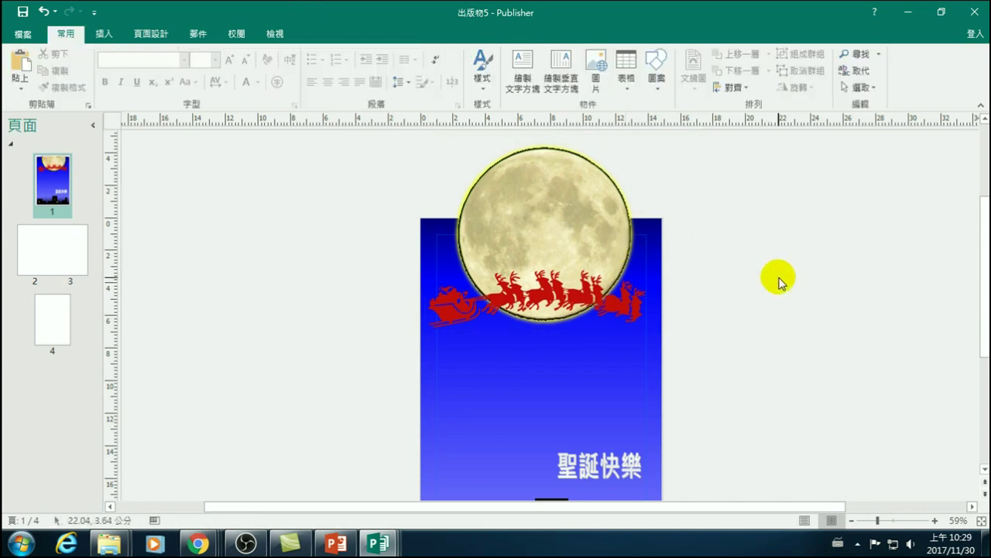
- Save the publication as 卡片1130 in D:\Publisher 20171124 as a Publisher file
left_click(23, 33)
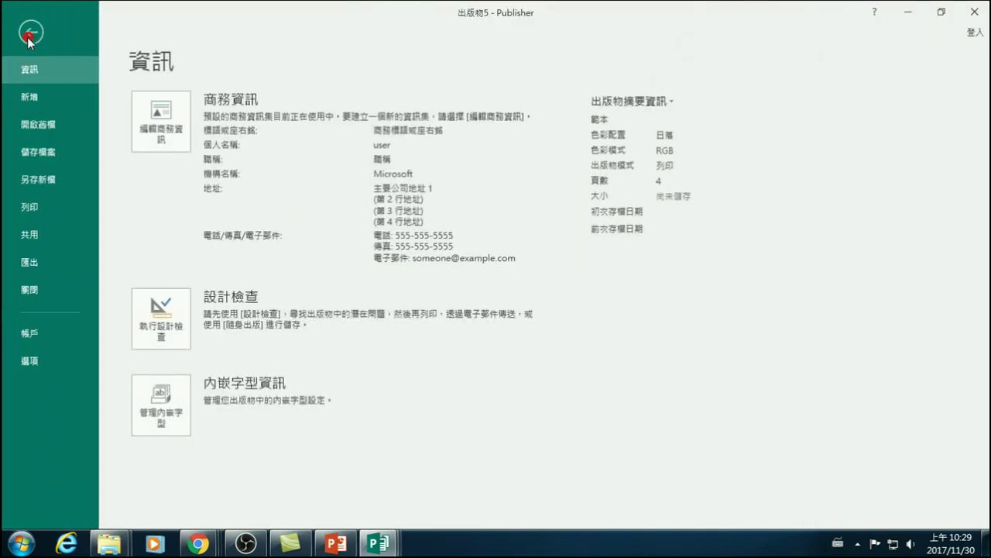
left_click(32, 182)
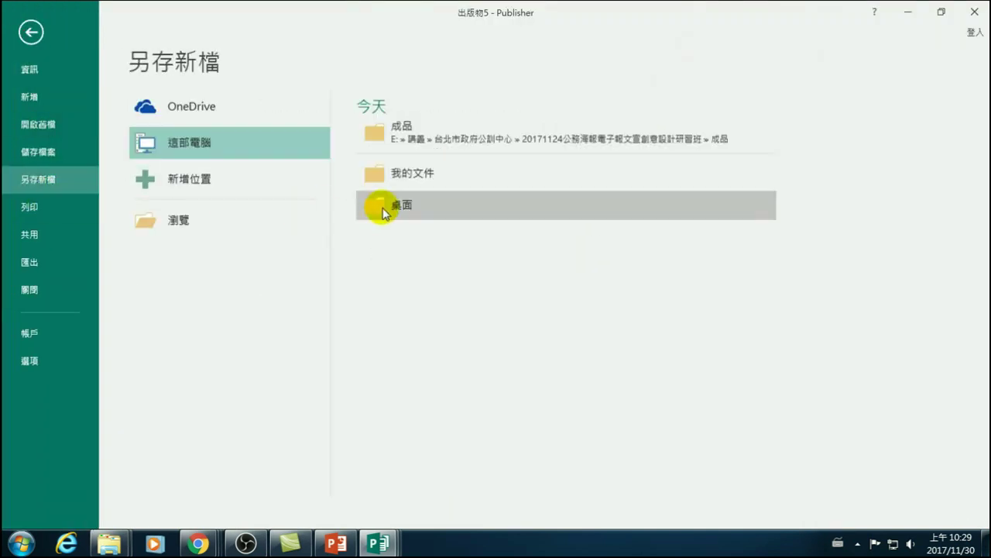
left_click(197, 220)
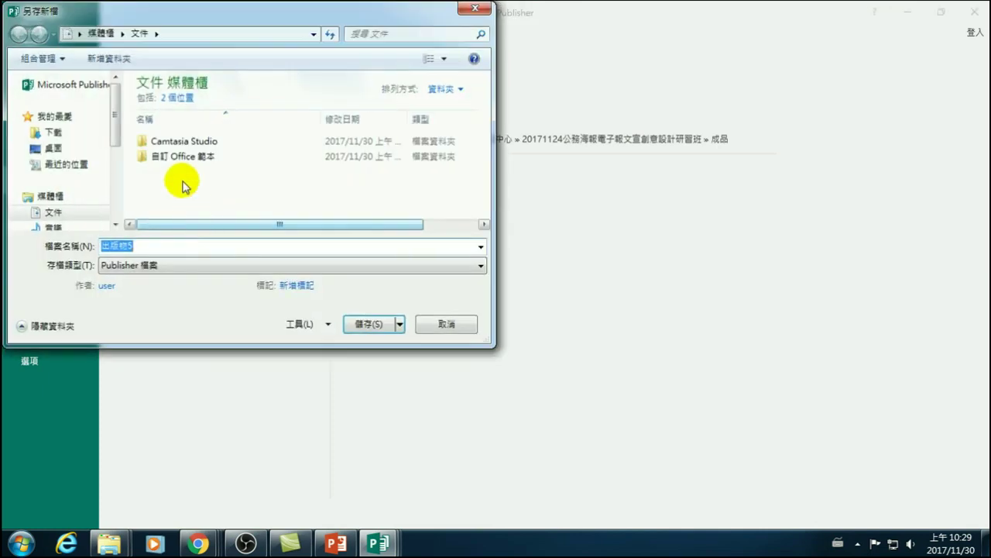
left_click_drag(115, 140, 116, 209)
left_click(72, 157)
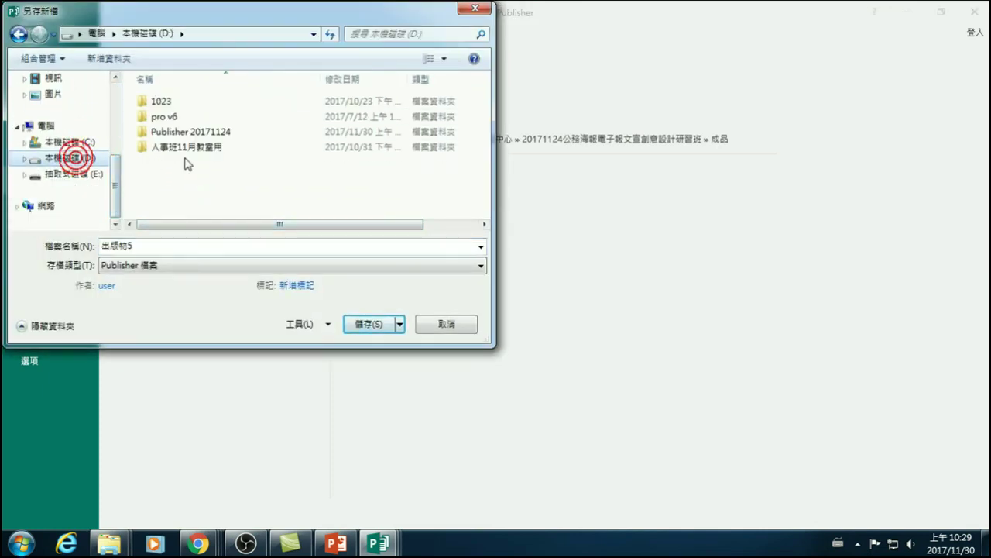
double_click(172, 133)
double_click(166, 245)
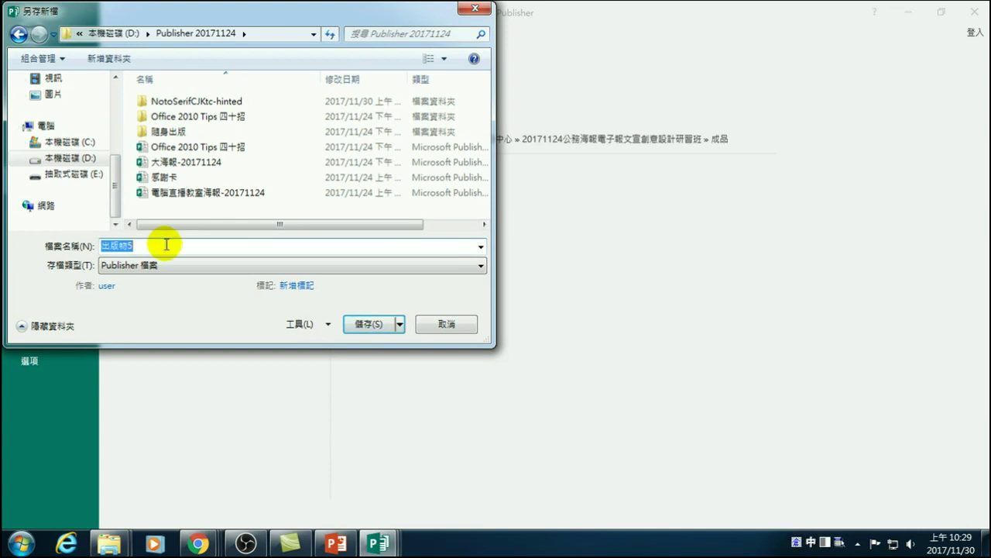
type("卡片1130")
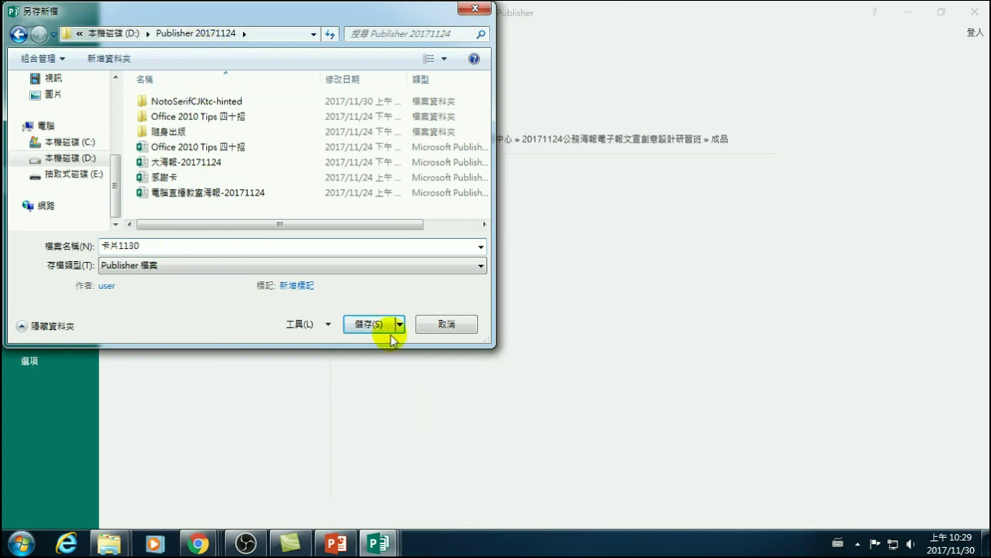
left_click(367, 324)
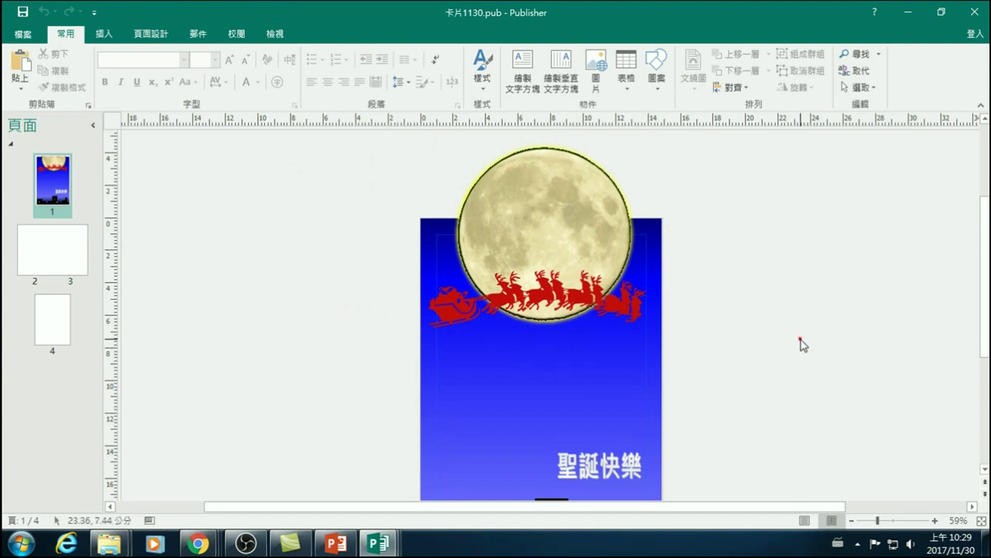
- Fit the whole cover page in the window, then switch to inside pages 2-3
scroll(733, 395, "down", 3)
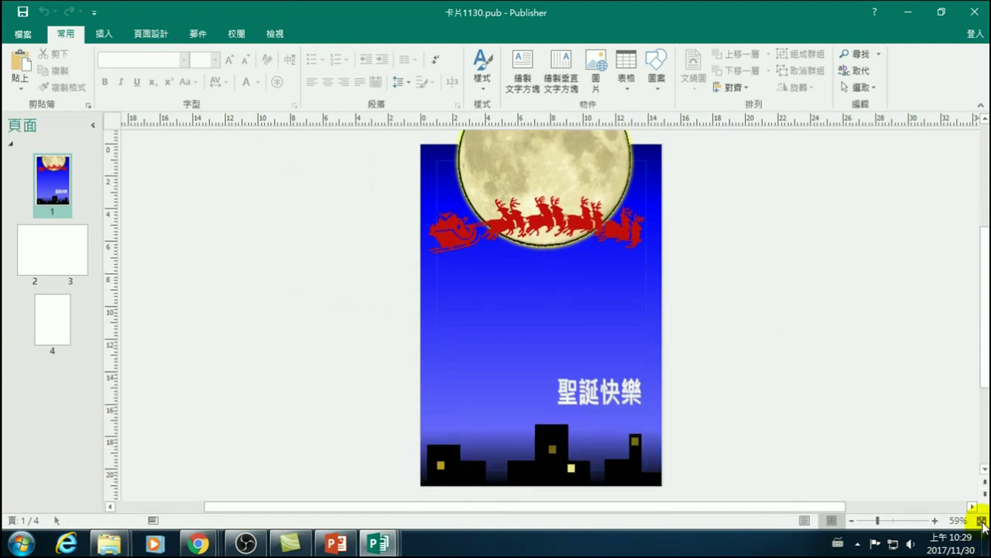
left_click(981, 521)
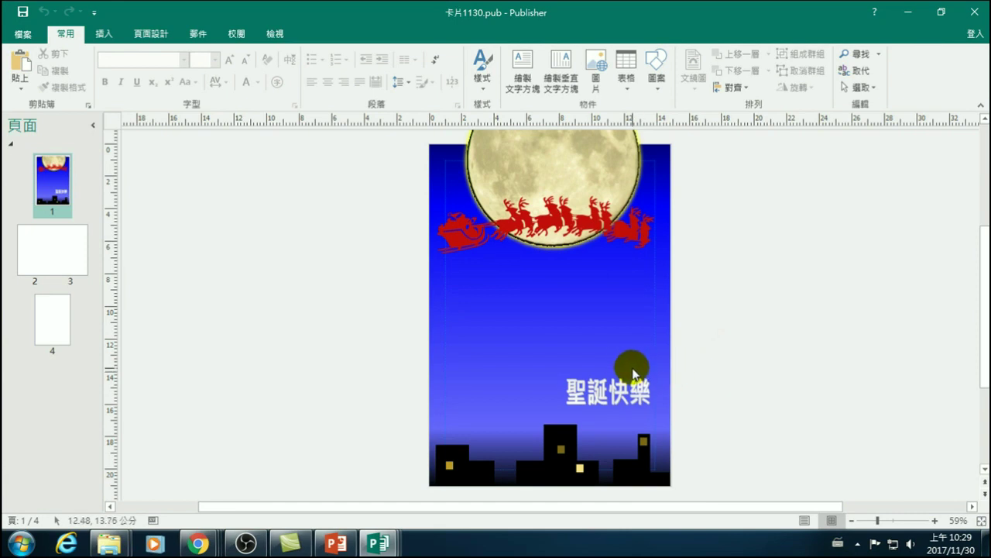
left_click(48, 258)
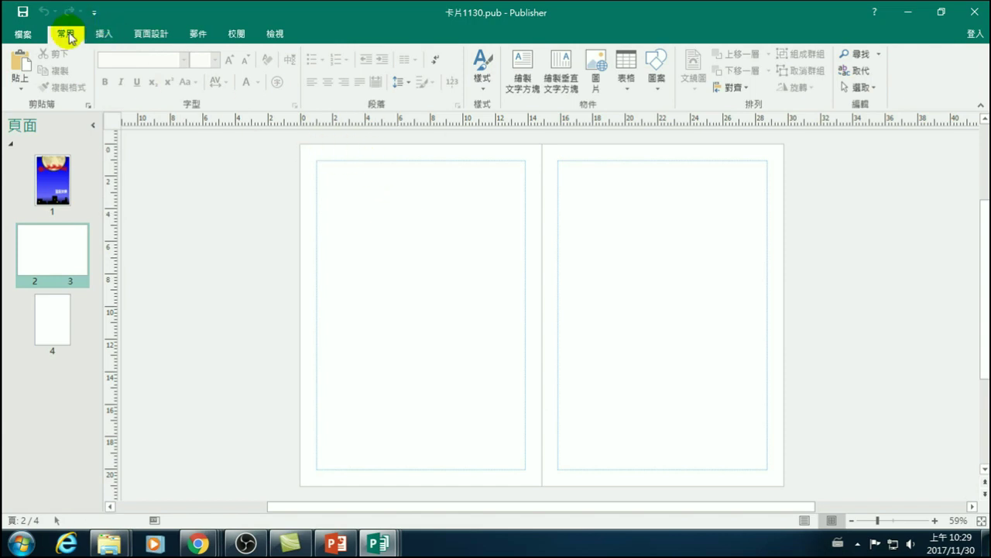
- Insert the butterfly picture-title-text page part from 頁面組件 and drag it onto page 2
left_click(104, 33)
left_click(66, 35)
left_click(104, 33)
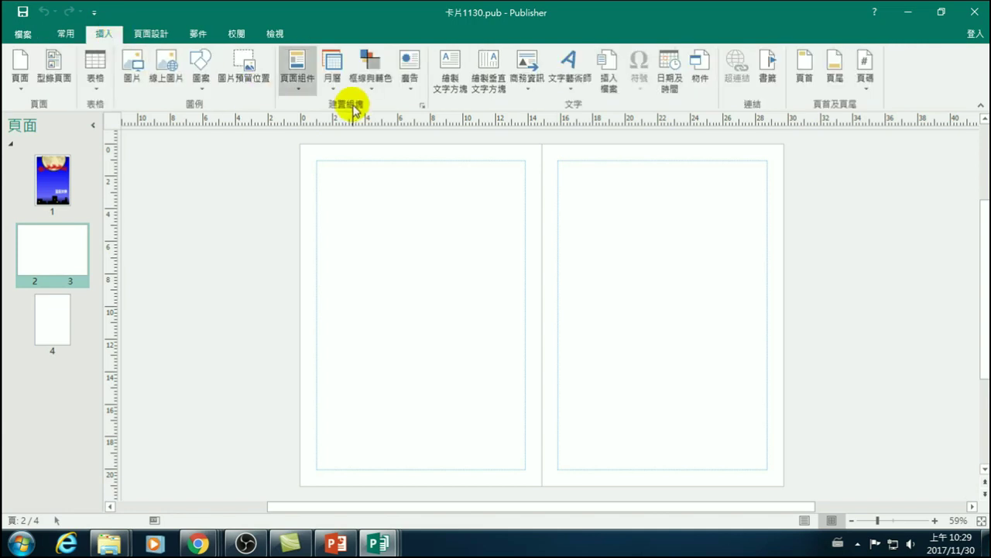
left_click(302, 84)
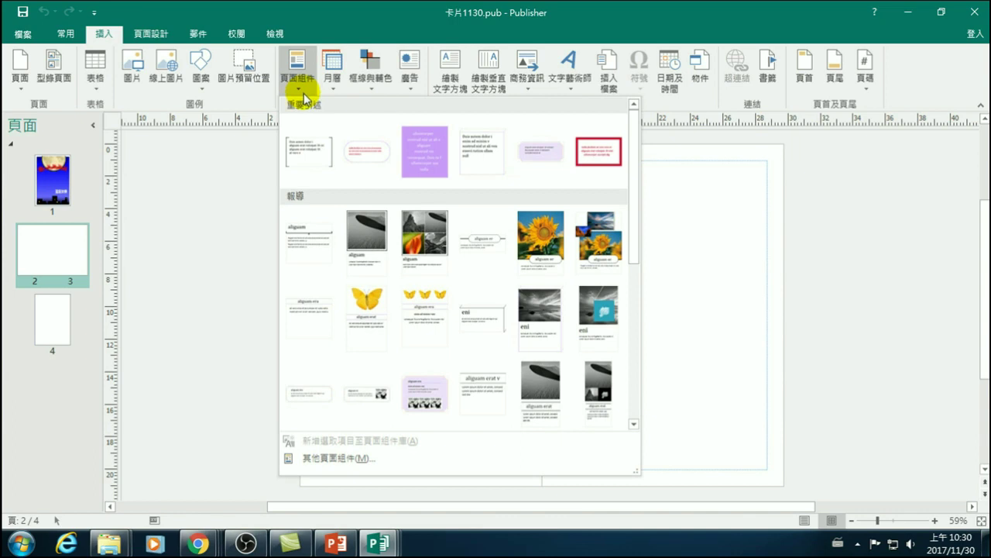
left_click(359, 310)
left_click_drag(559, 271, 445, 261)
- Nudge the butterfly block into place and change its 標題文字 title to 無限的祝福
left_click(442, 254)
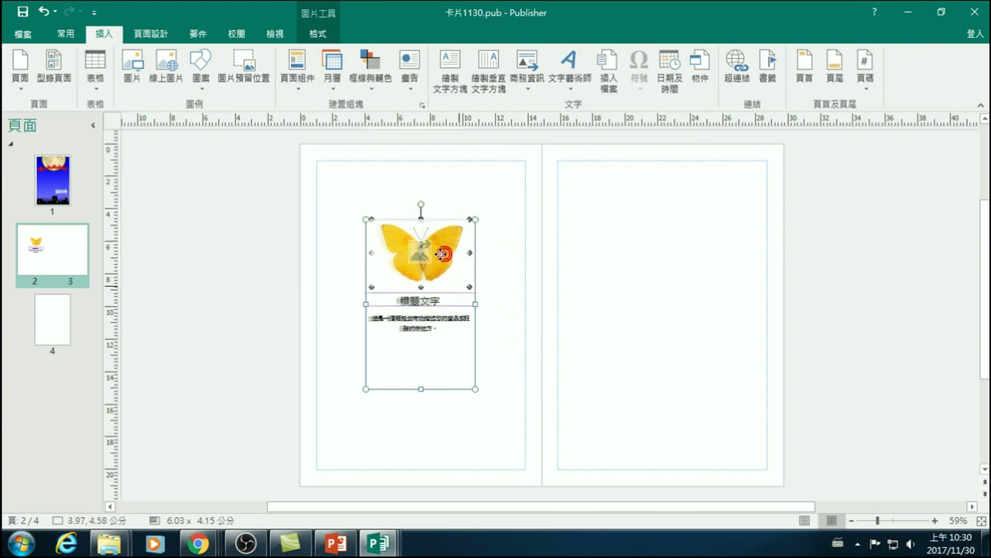
left_click_drag(434, 239, 431, 240)
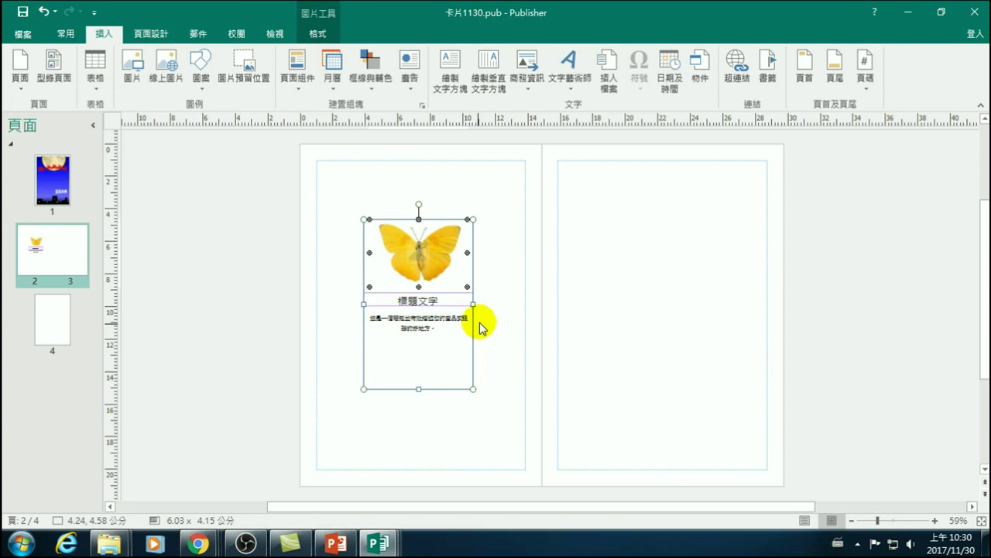
double_click(420, 300)
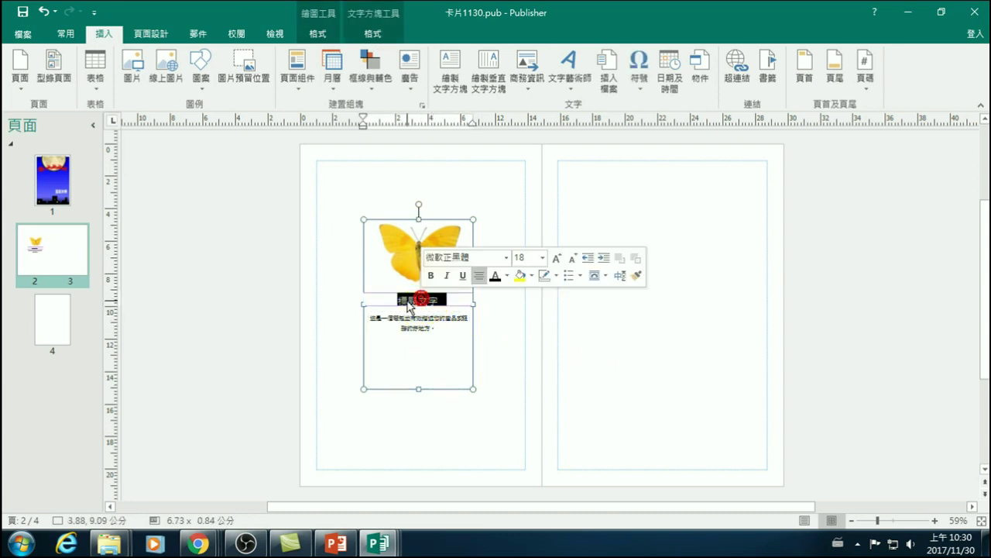
left_click(239, 288)
left_click_drag(391, 300, 448, 307)
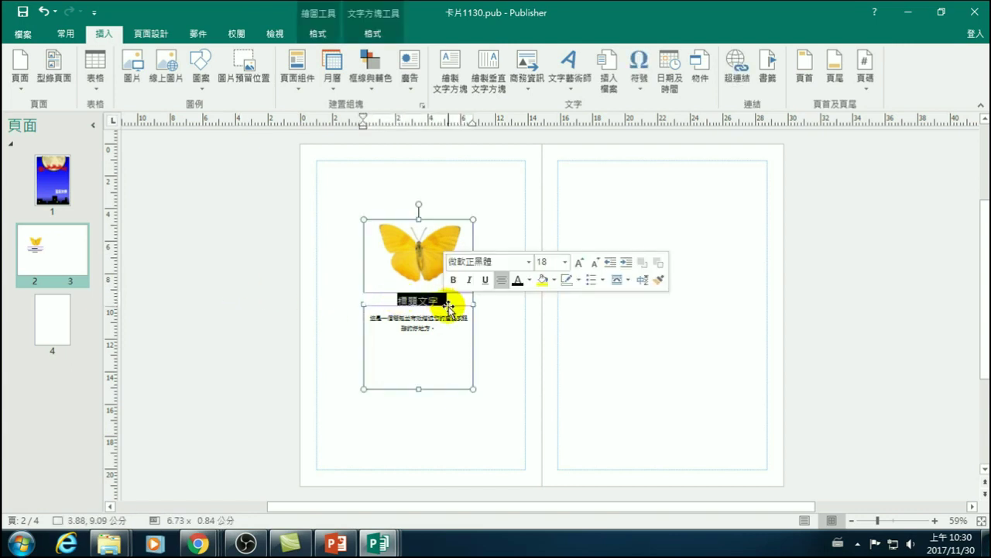
type("無限的祝")
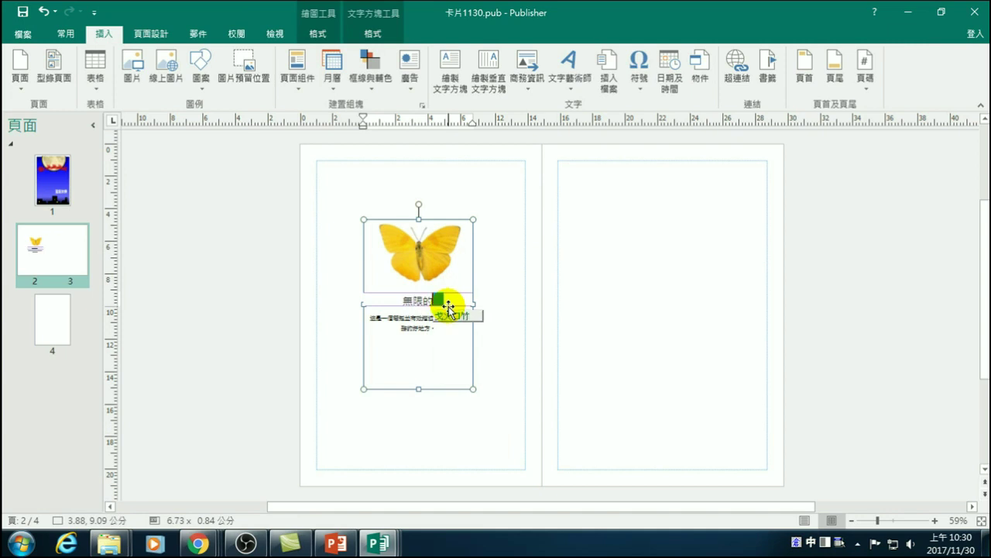
type("福")
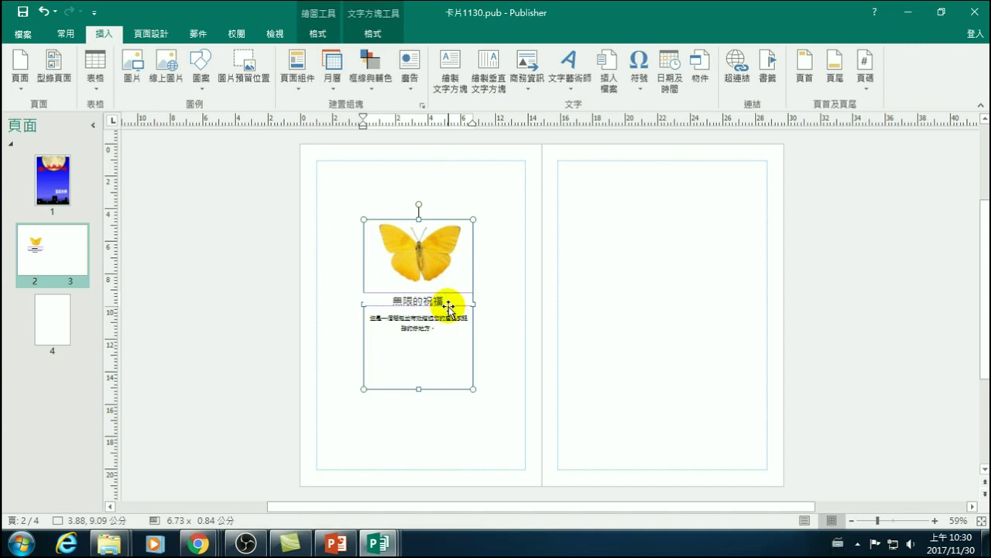
- Delete the placeholder body text and type the greeting's opening words, starting with 永
left_click(428, 339)
triple_click(431, 331)
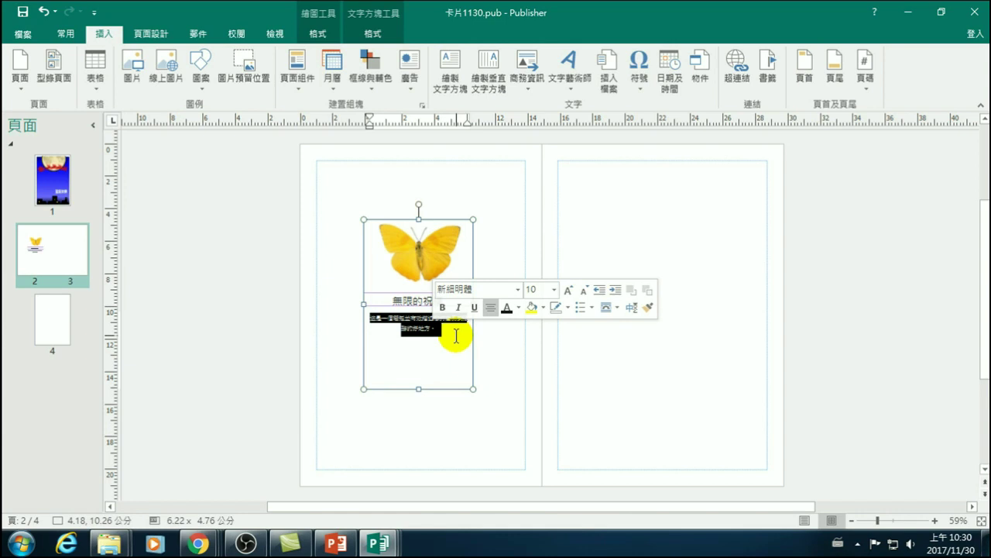
key("Delete")
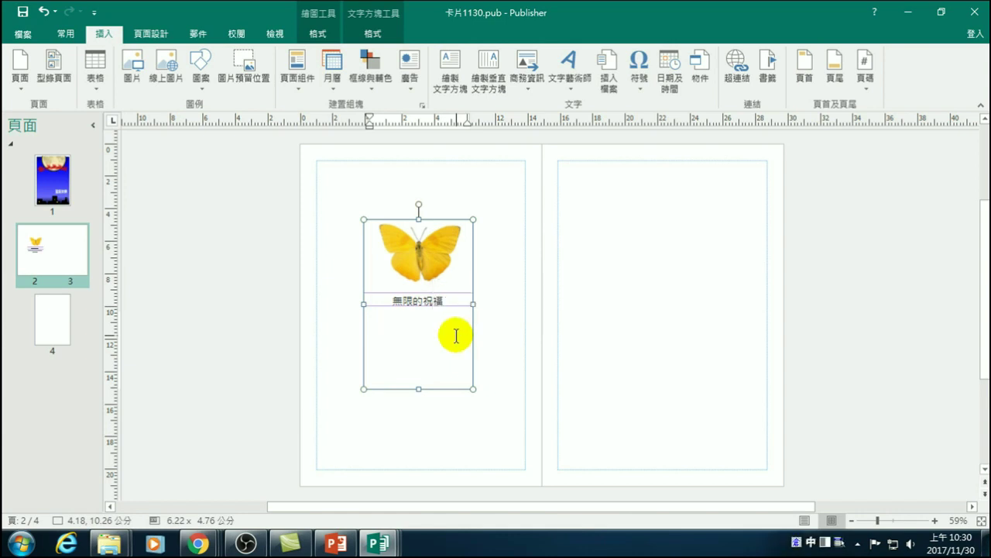
type("永遠的")
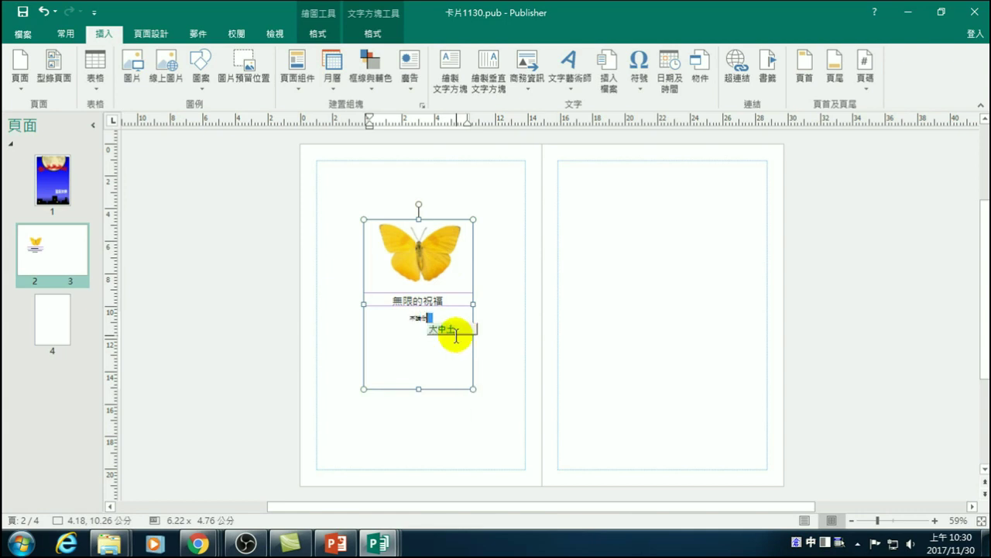
key("space")
left_click(460, 341)
type("ohd")
key("space")
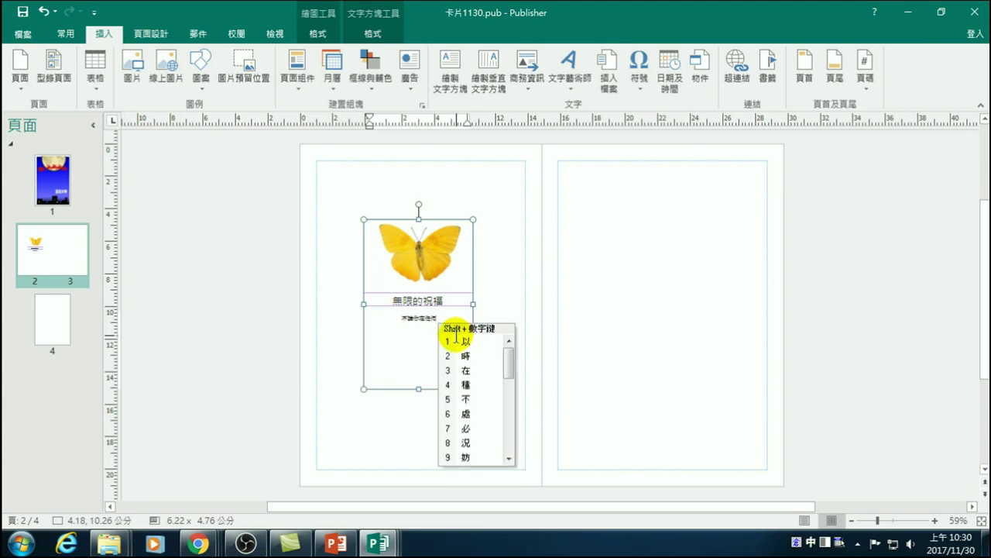
left_click(457, 341)
type("yhs")
key("space")
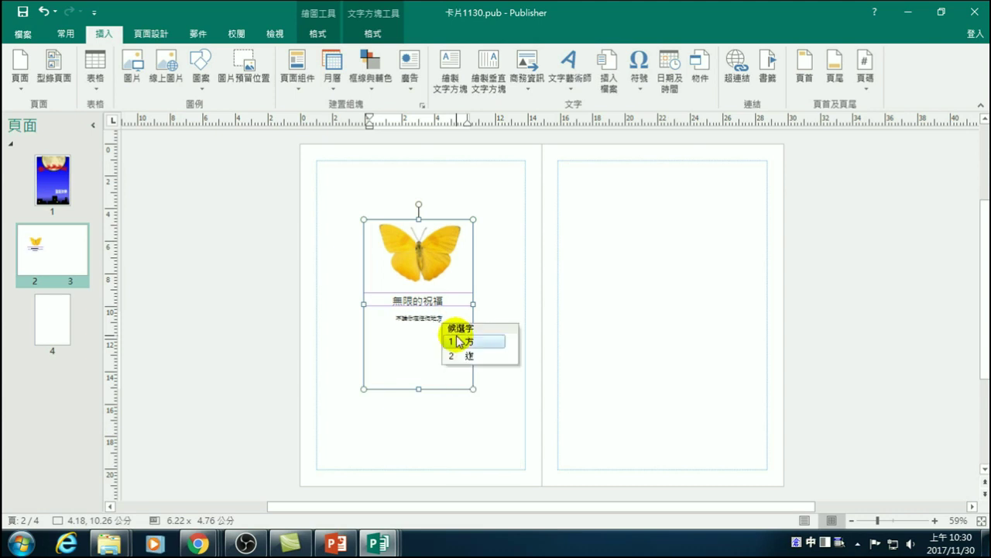
left_click(457, 341)
key("Escape")
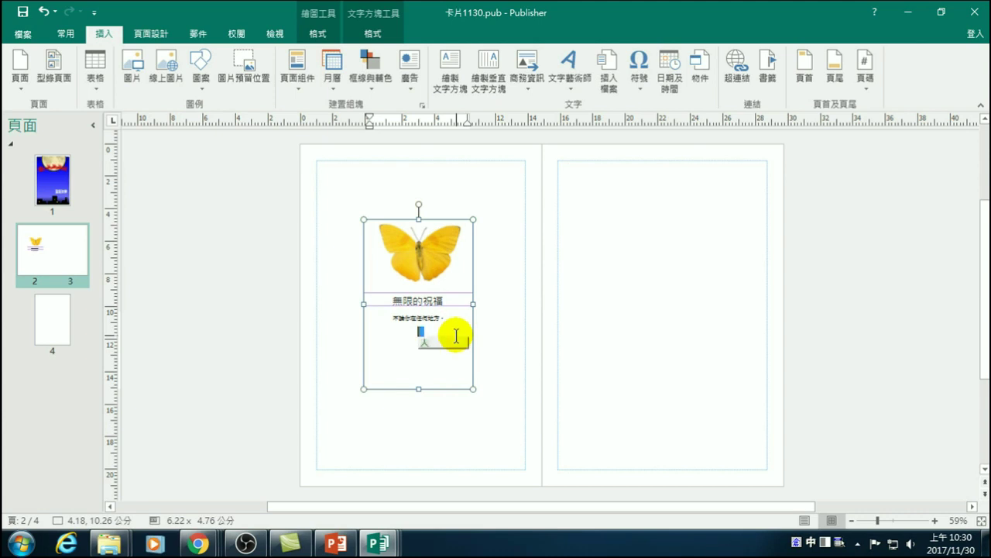
- Type the remaining greeting lines, including 任何時間, ending with 福。
key("space")
left_click(457, 341)
type("ana")
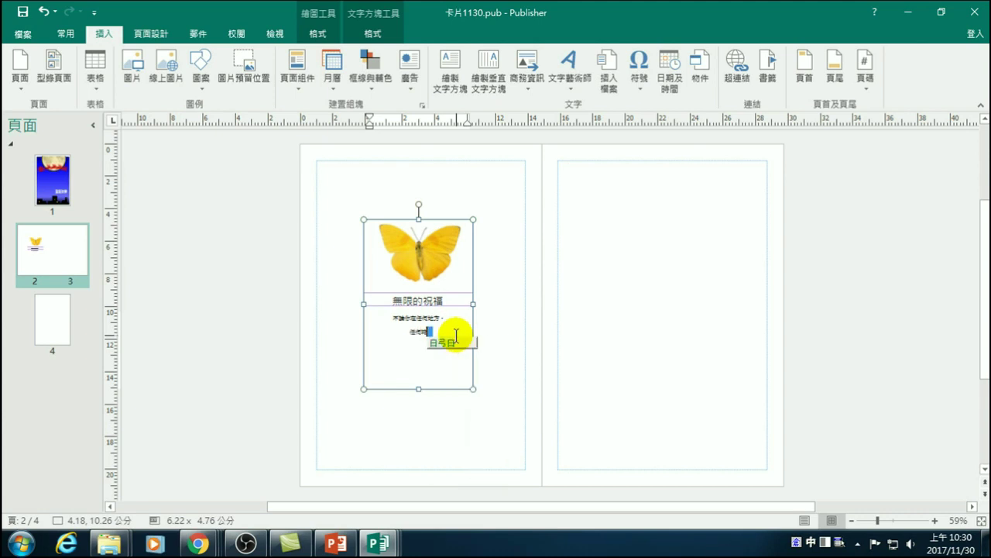
key("space")
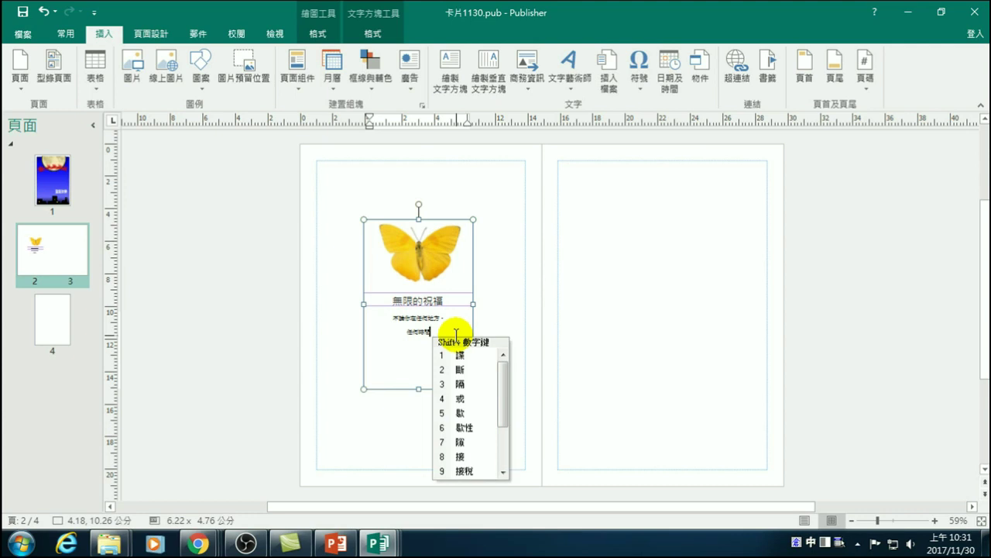
type("，")
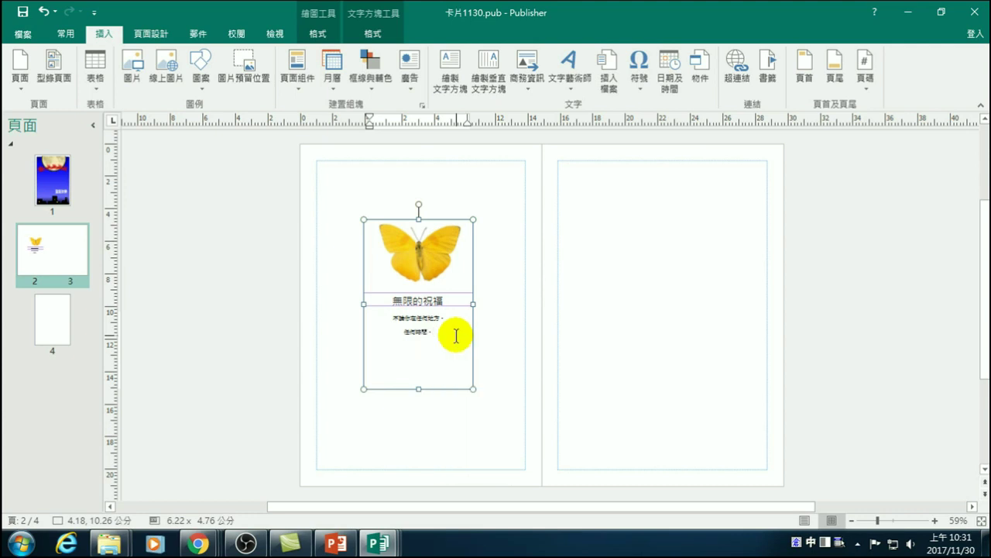
key("space")
type("1ifr")
key("space")
type("1ifr")
key("space")
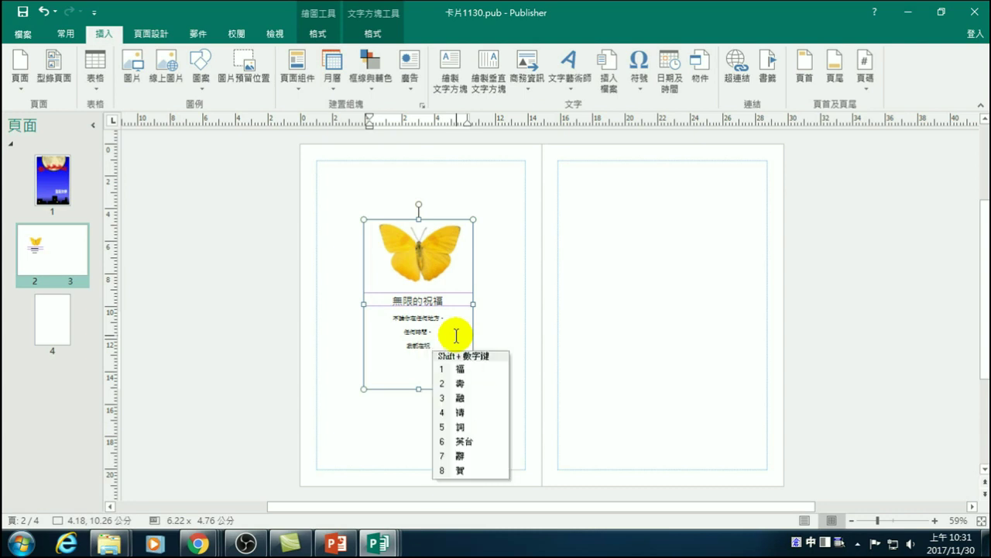
key("1")
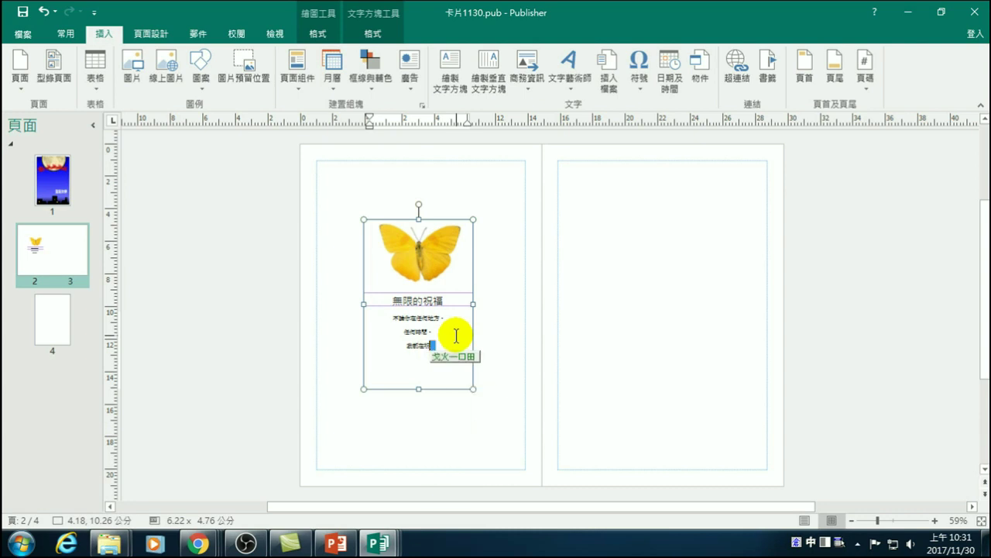
key("space")
type("1")
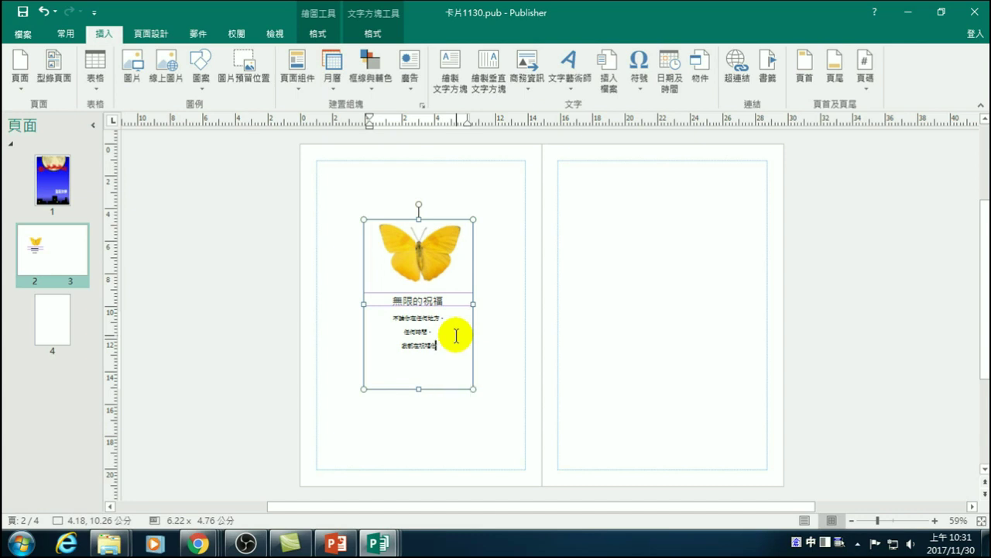
type("。")
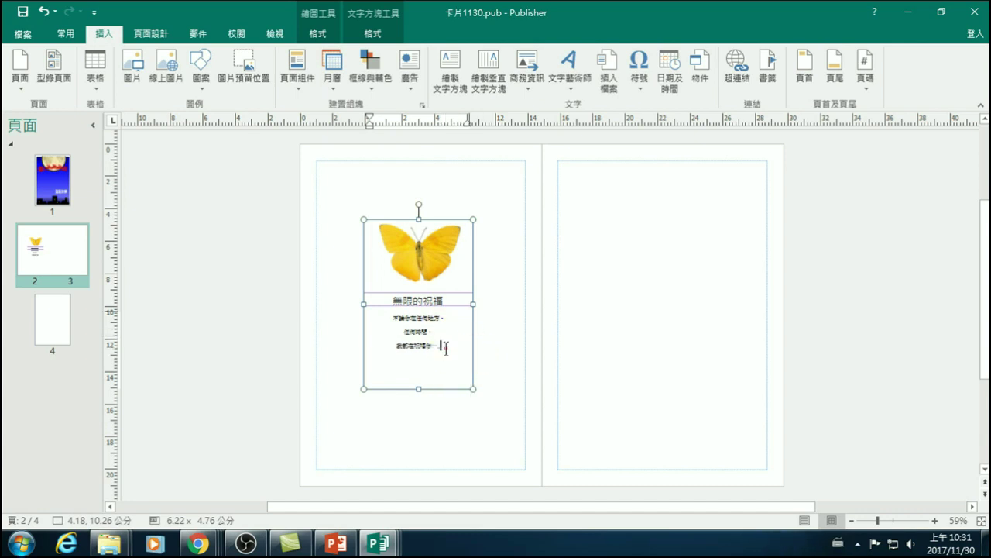
- Check the three greeting lines, then select the butterfly picture within the group
left_click_drag(442, 346, 341, 307)
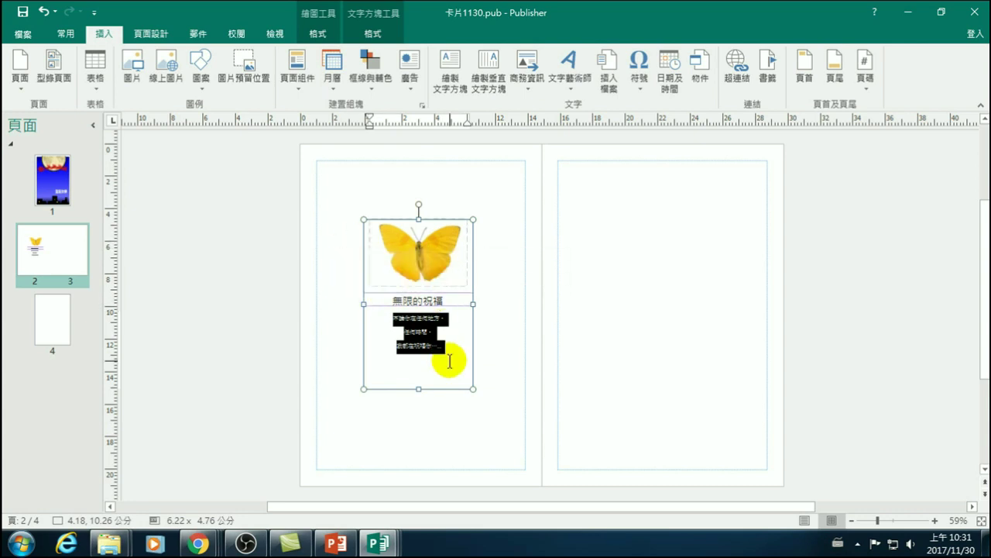
left_click(490, 306)
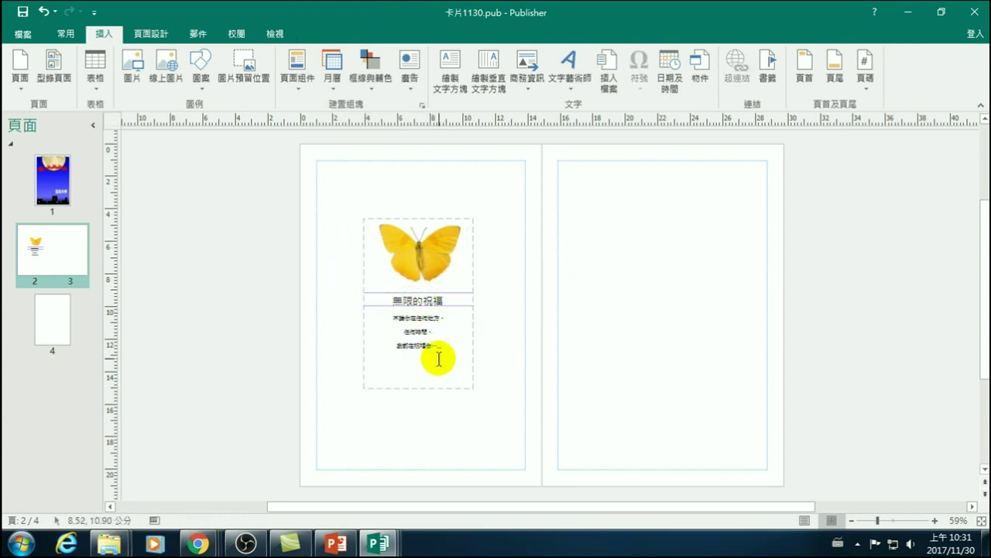
left_click(436, 269)
left_click(434, 262)
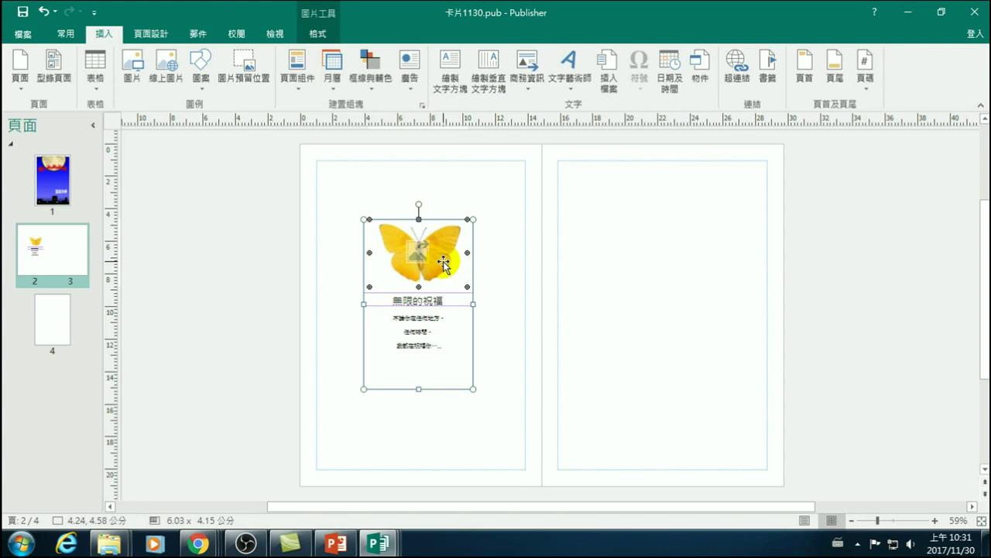
- Run an Online Pictures Bing search for santa
left_click(210, 335)
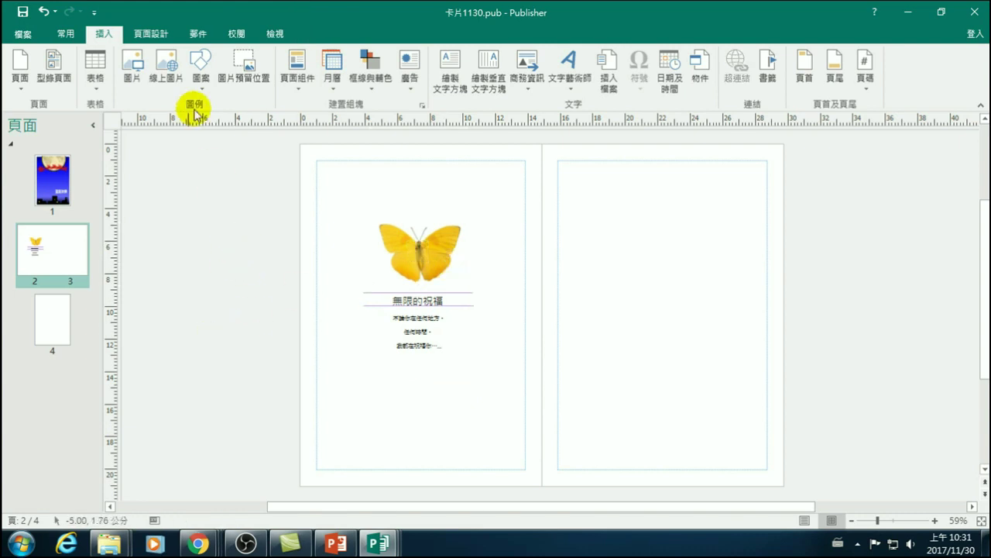
left_click(167, 70)
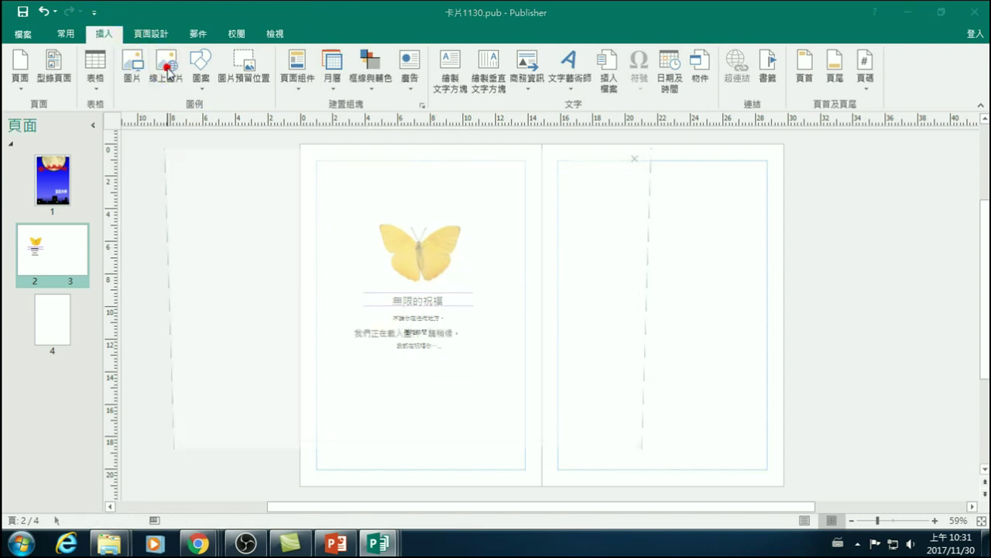
left_click(489, 228)
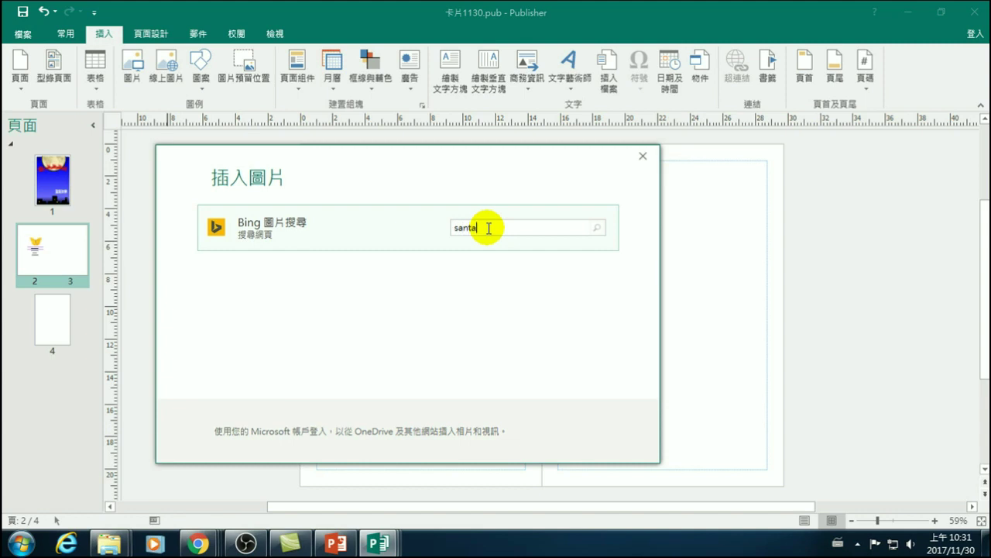
key("Return")
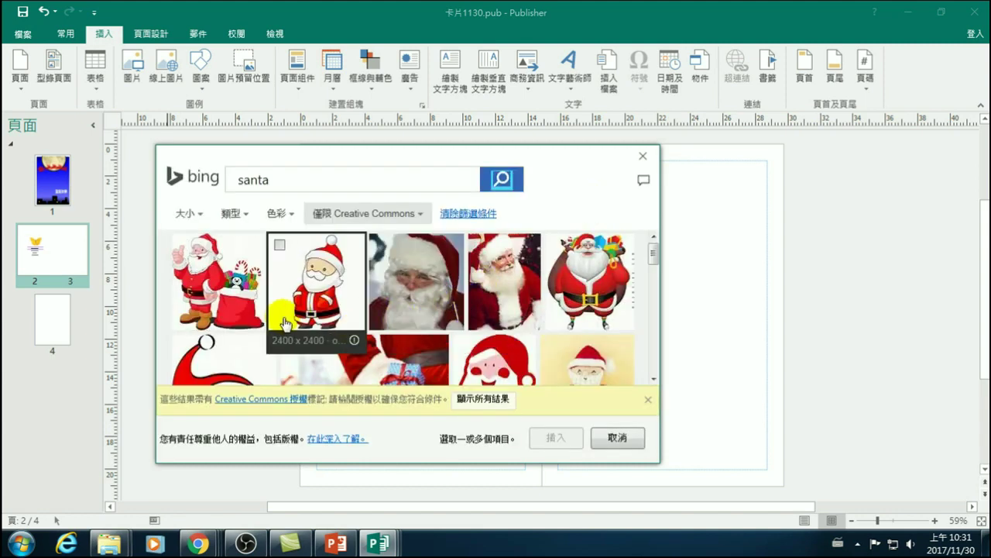
- Browse the santa results and choose the cartoon Santa image
scroll(475, 357, "down", 1)
scroll(476, 357, "down", 1)
scroll(458, 333, "up", 1)
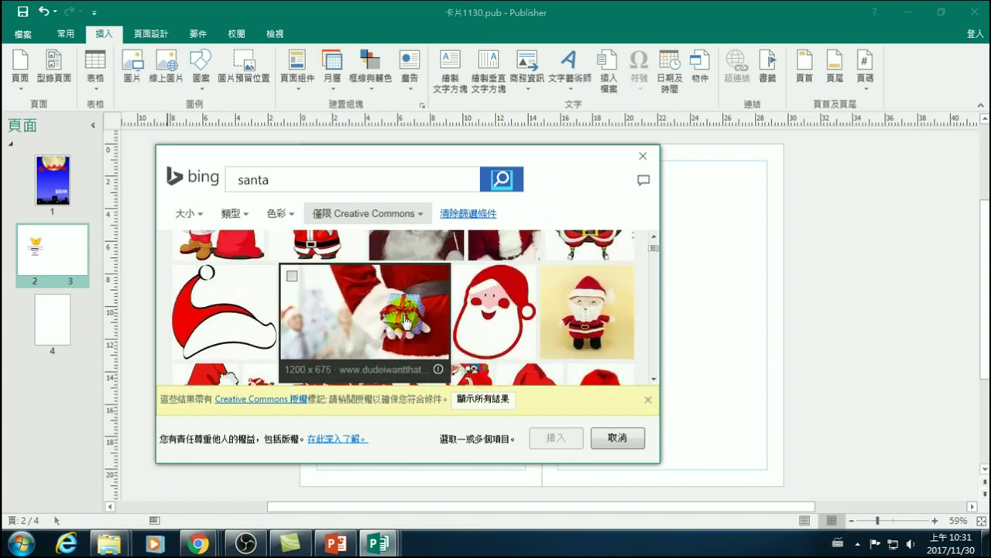
scroll(411, 322, "down", 1)
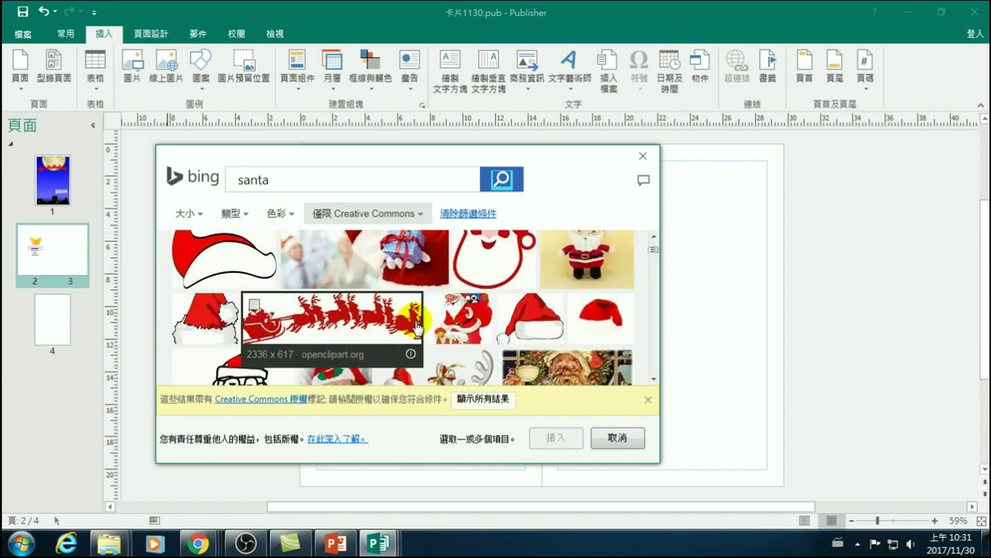
scroll(456, 326, "down", 5)
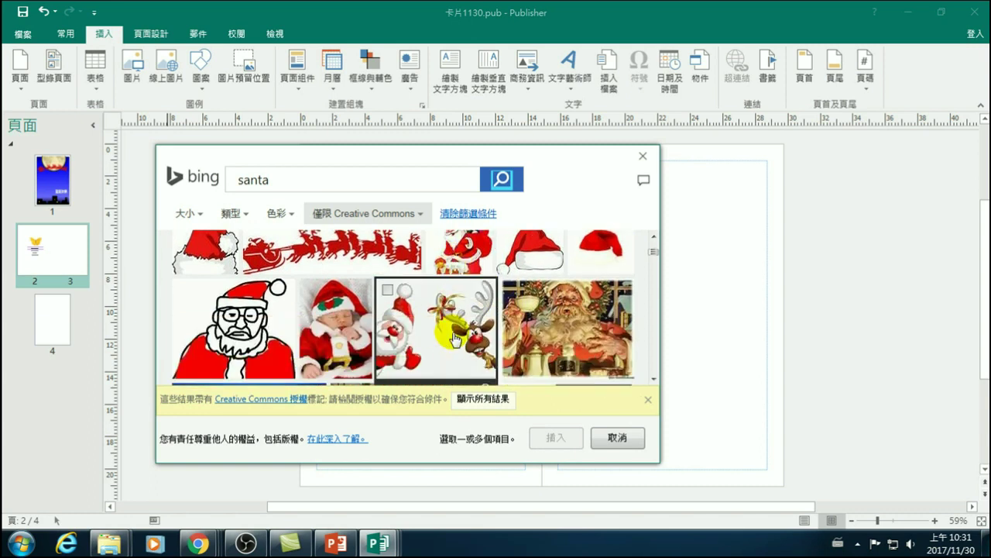
scroll(406, 333, "down", 1)
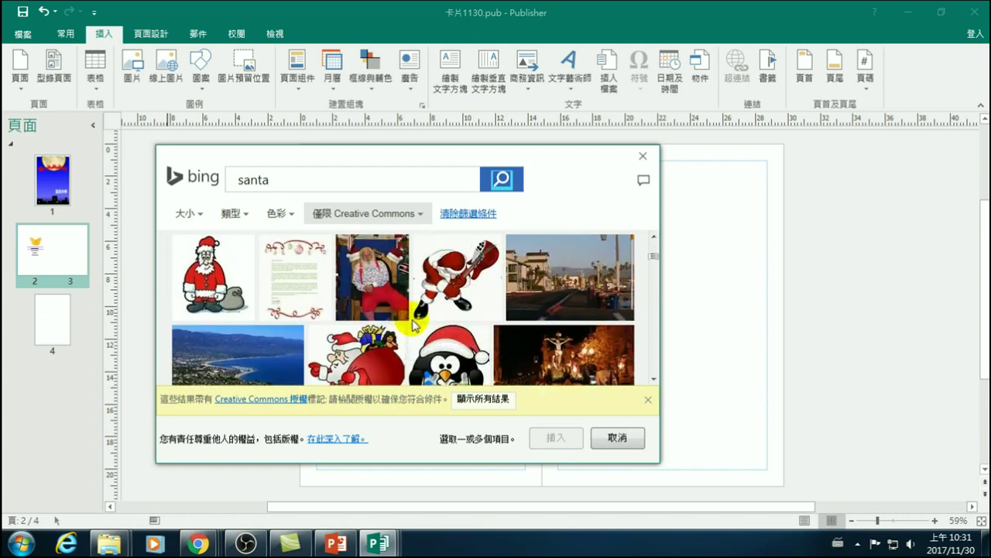
scroll(445, 294, "down", 1)
scroll(449, 310, "down", 4)
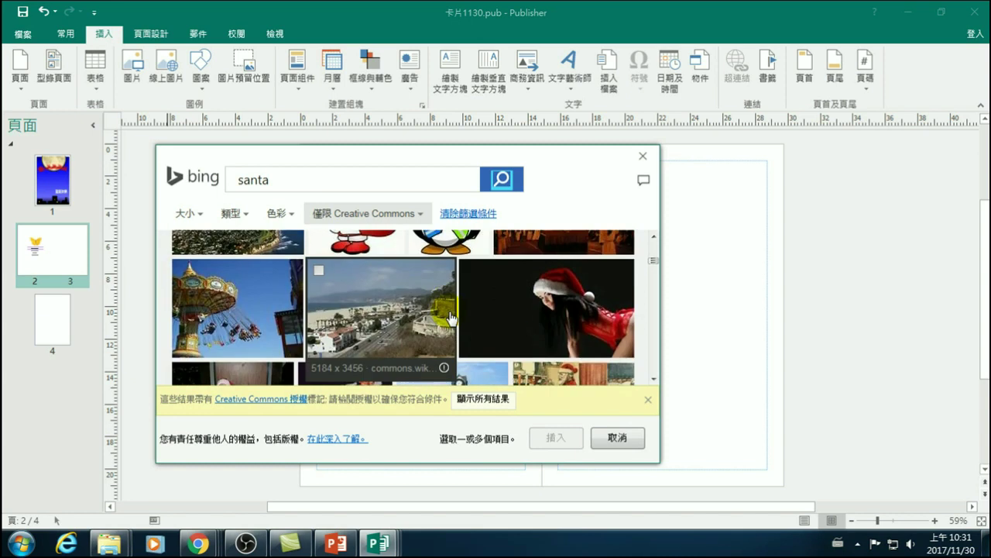
scroll(438, 296, "down", 8)
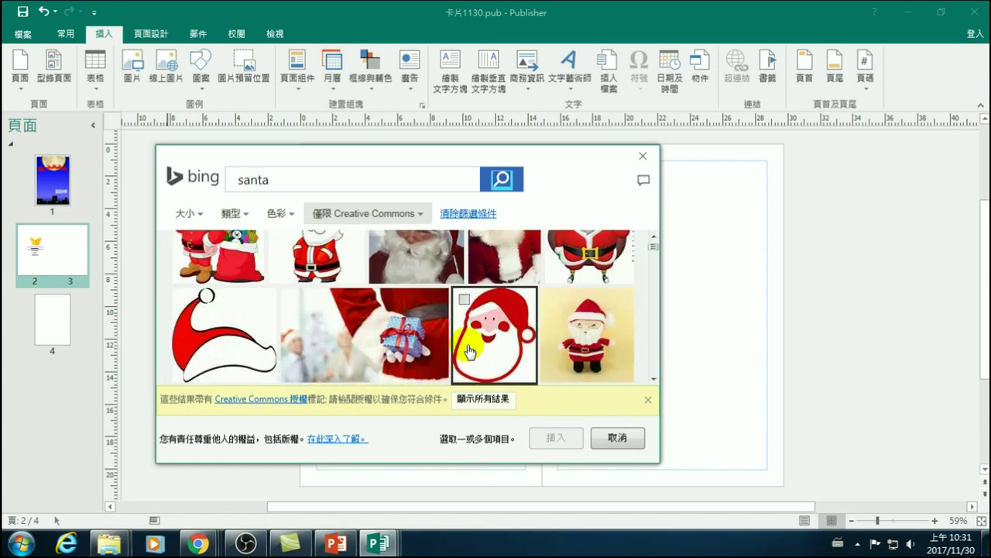
scroll(477, 350, "up", 1)
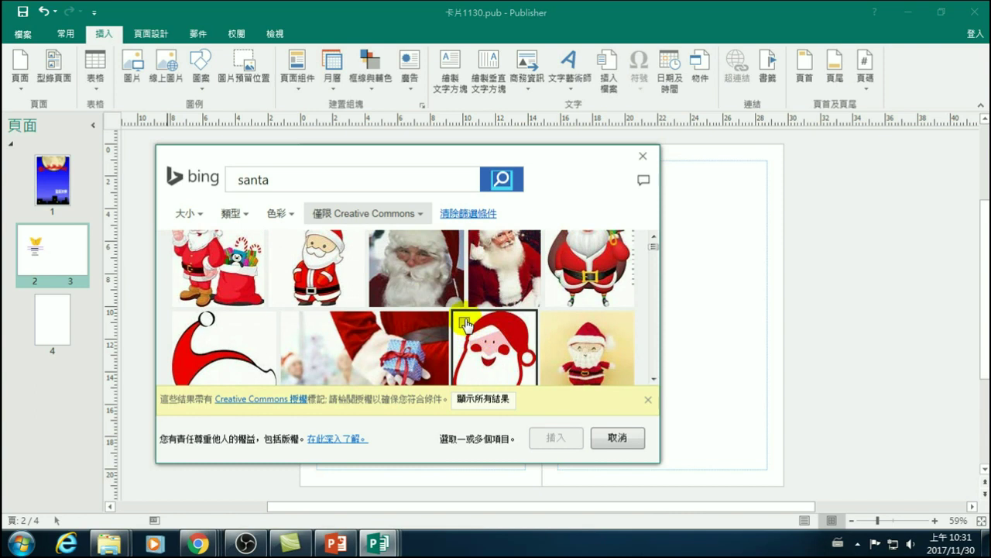
scroll(301, 248, "up", 1)
left_click(285, 251)
- Insert the cartoon Santa picture, park it left of page 2, and select the butterfly
left_click(557, 439)
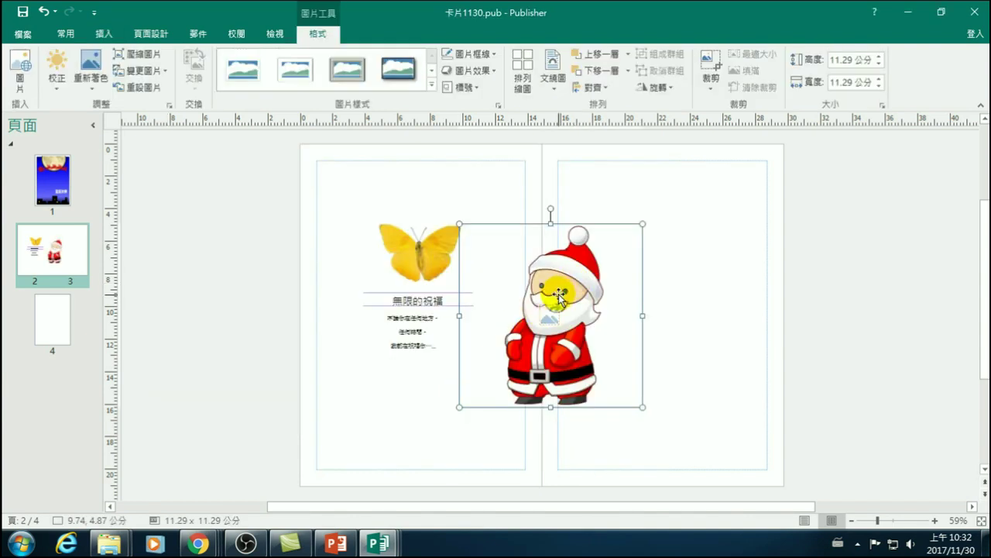
left_click_drag(560, 294, 227, 248)
left_click(436, 255)
left_click(394, 250)
left_click_drag(436, 258, 448, 256)
- Select the butterfly picture together with the Santa picture in preparation for swapping
right_click(447, 248)
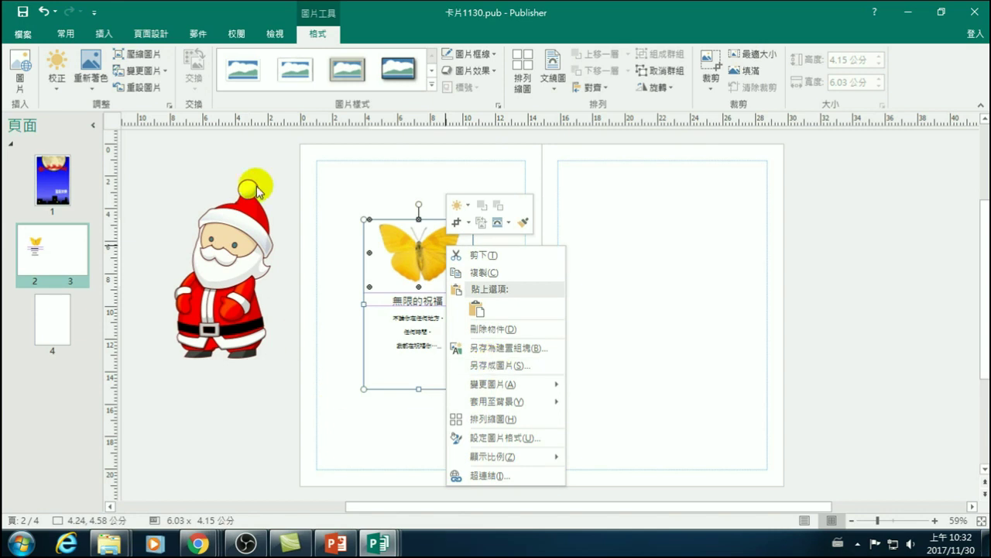
left_click(255, 151)
left_click(427, 254)
left_click(427, 254)
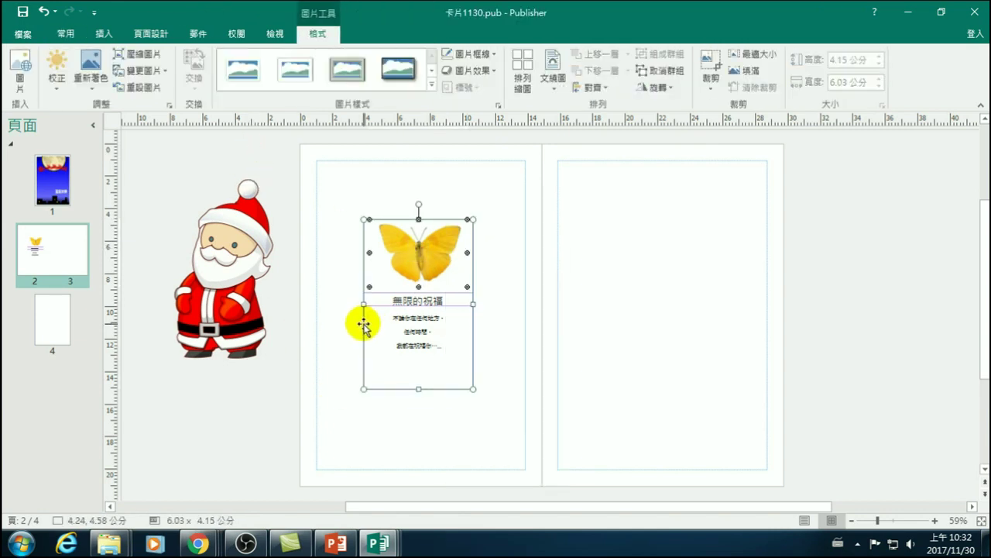
left_click(232, 396)
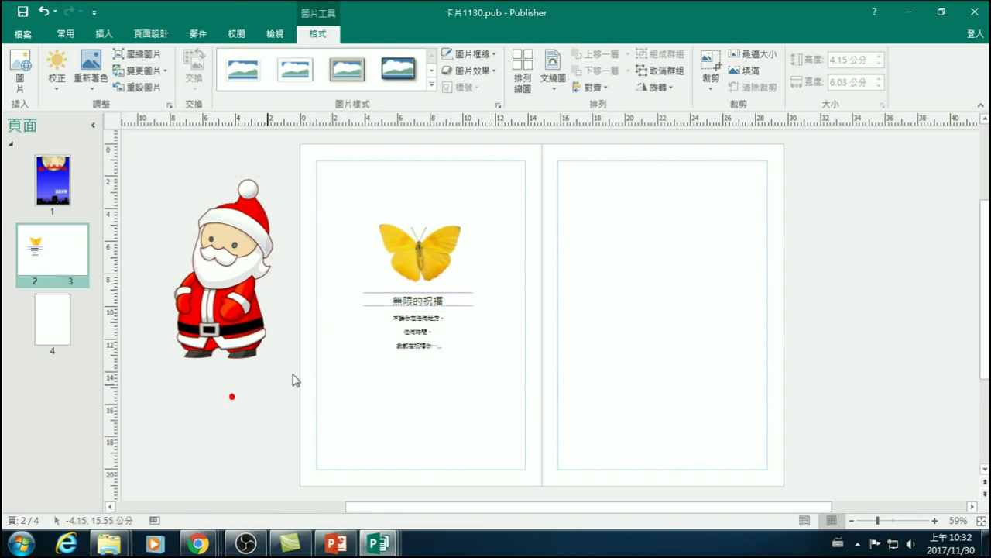
left_click(405, 271)
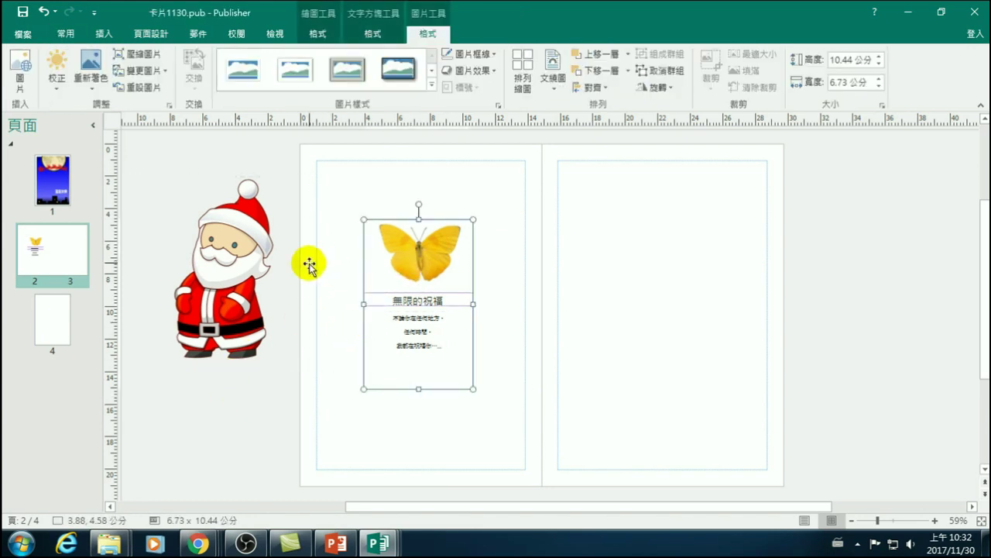
left_click(440, 252)
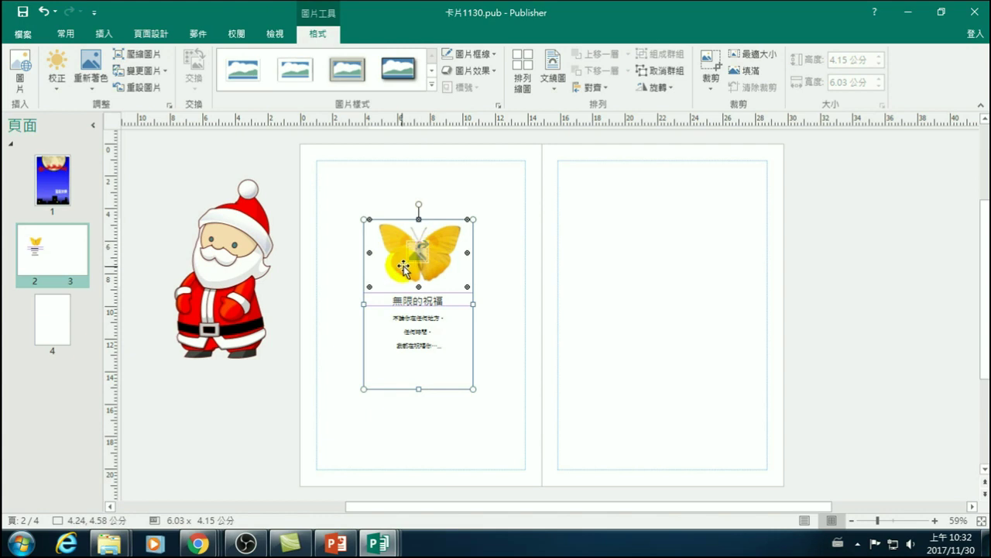
left_click(238, 243, "shift")
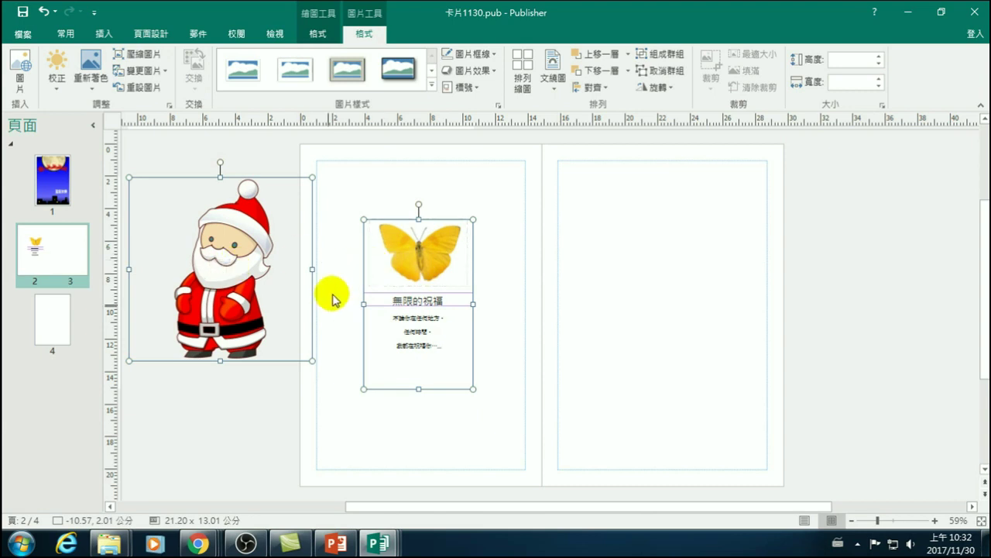
left_click(233, 413)
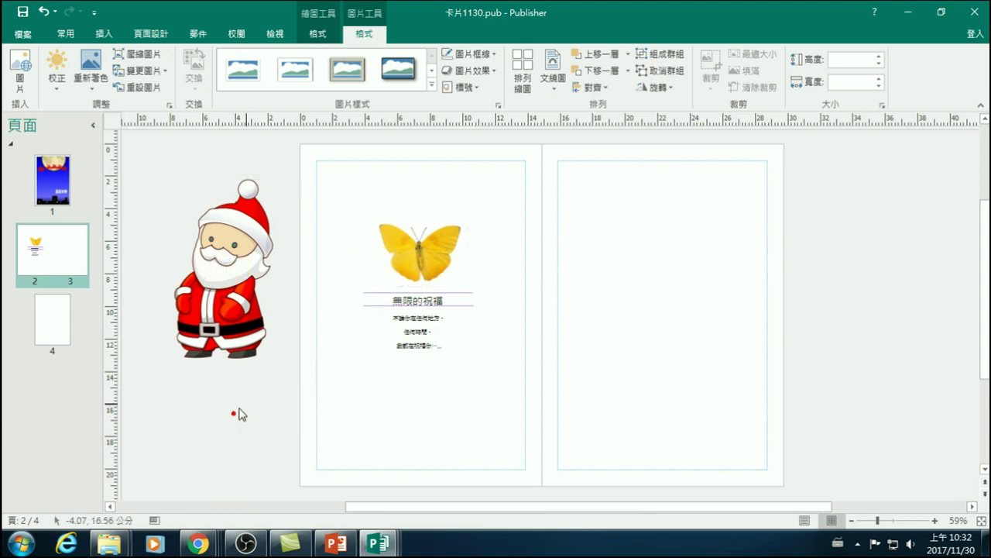
- Swap the Santa picture into the butterfly's place, moving the butterfly off the page
left_click(368, 267)
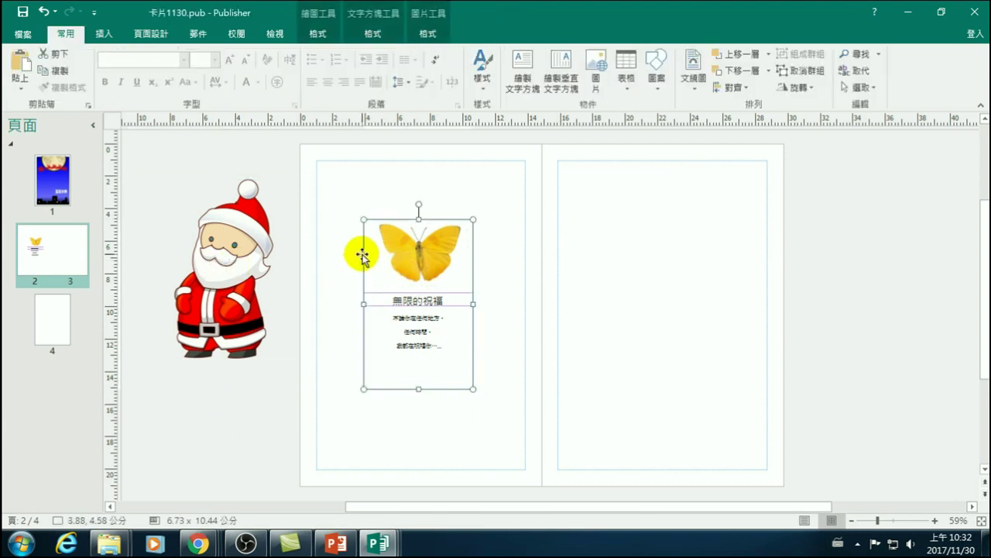
right_click(364, 254)
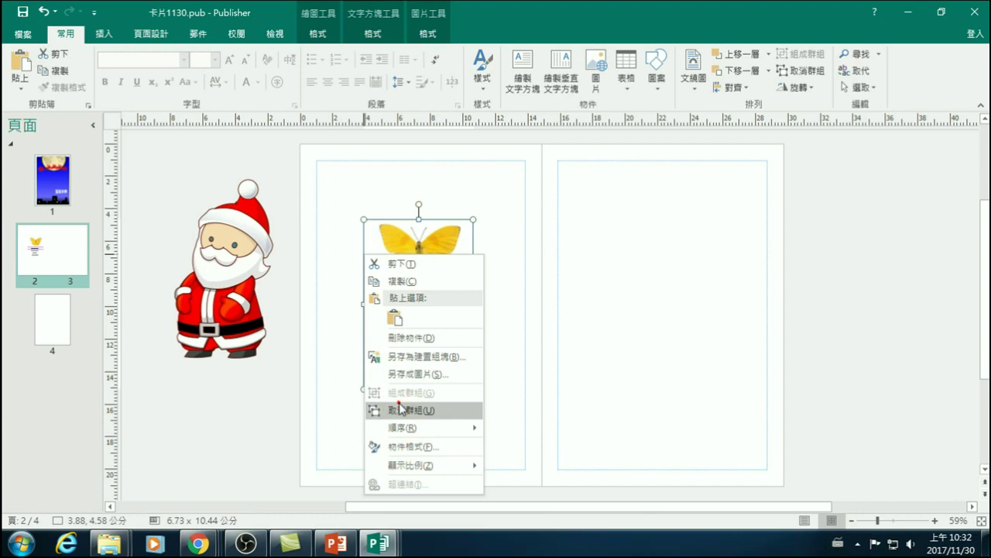
key("Escape")
left_click(291, 378)
left_click(423, 269)
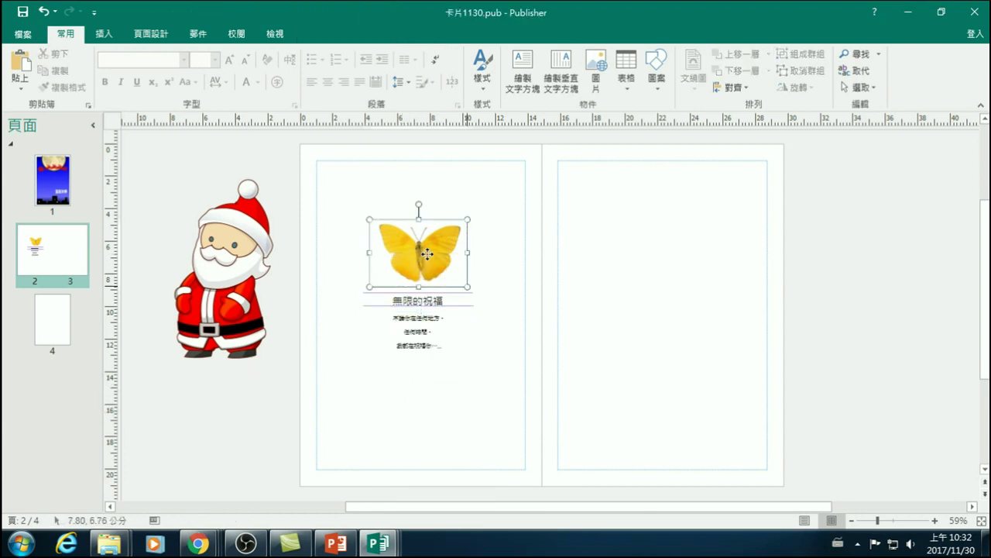
left_click(227, 264, "shift")
left_click_drag(220, 269, 419, 257)
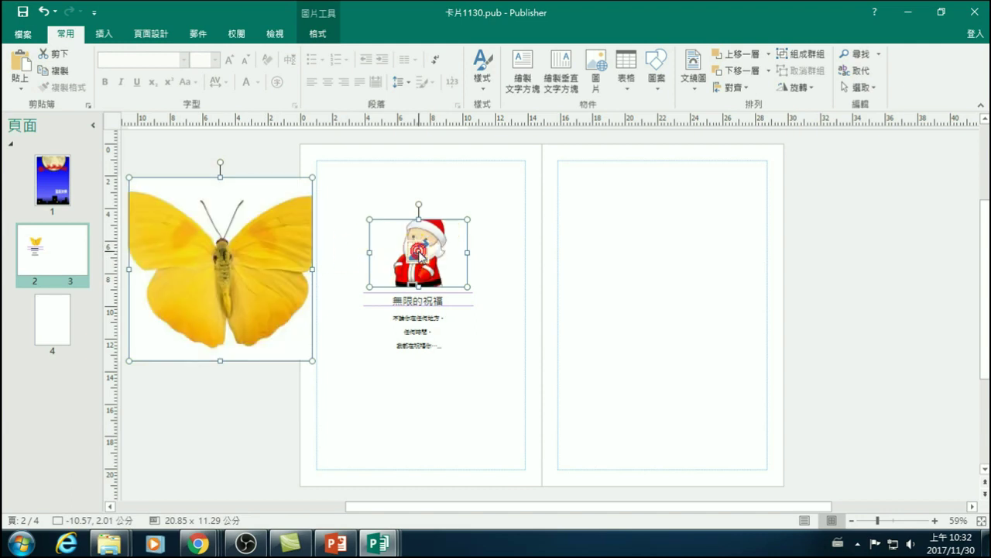
left_click_drag(277, 262, 203, 272)
- Move the Santa picture and 無限的祝福 greeting text slightly lower together
left_click(226, 422)
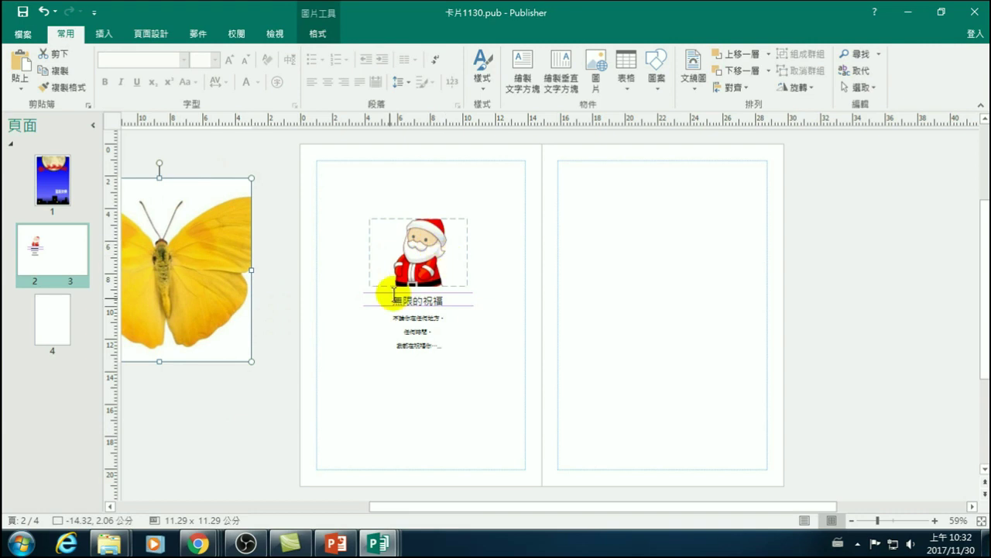
left_click(268, 395)
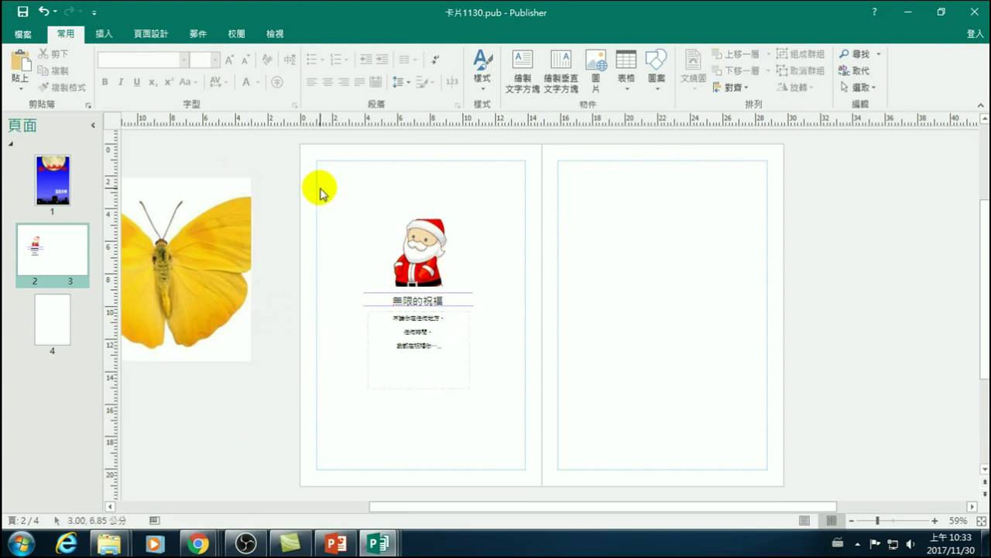
mouse_move(292, 163)
left_mouse_down()
mouse_move(491, 414)
mouse_move(511, 423)
left_mouse_up()
left_click_drag(438, 260, 433, 268)
left_click(857, 253)
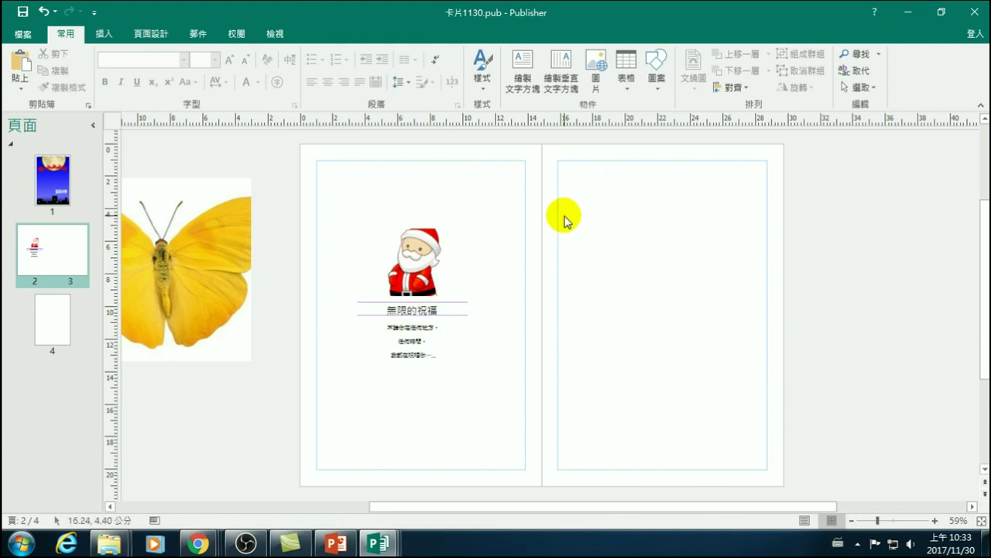
left_click(101, 33)
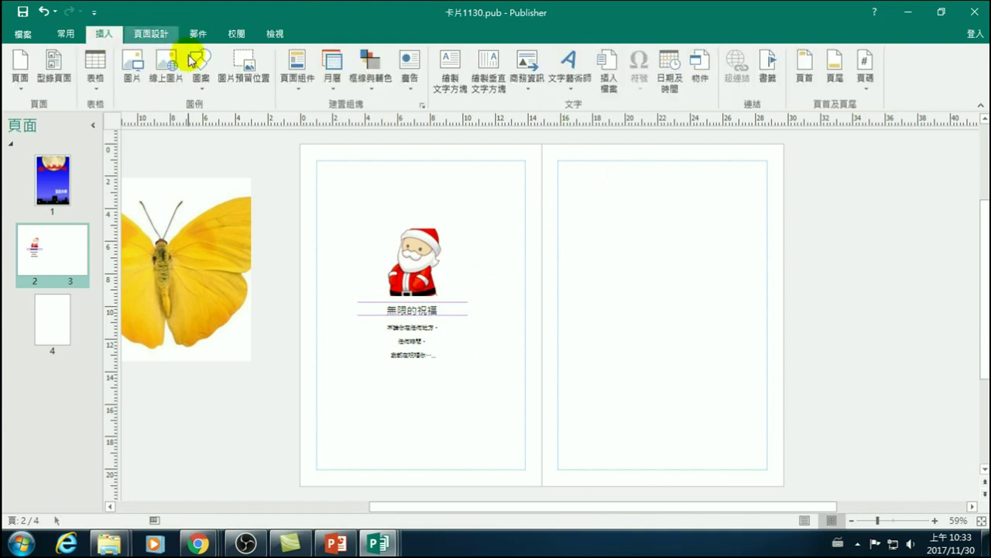
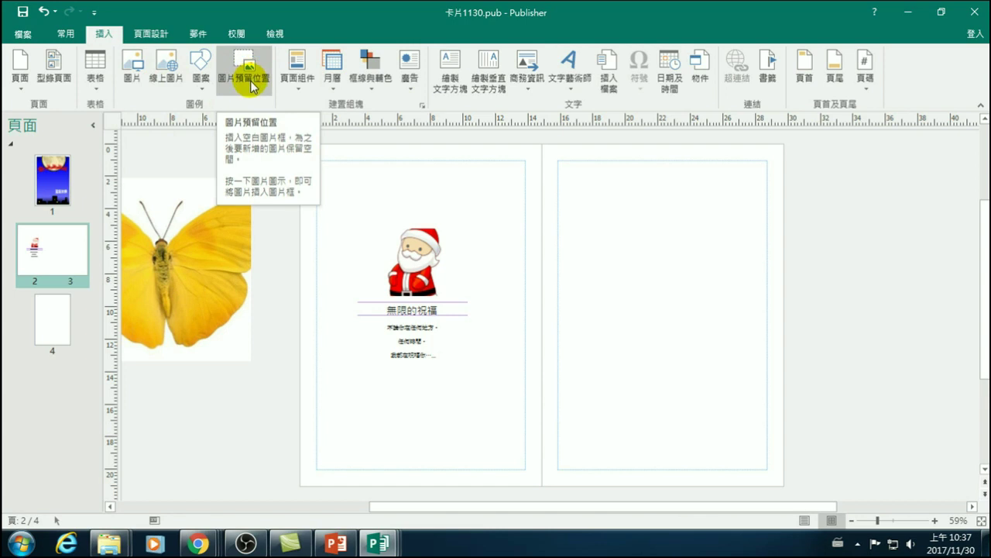
- Browse the full Page Parts library, then close it
left_click(296, 77)
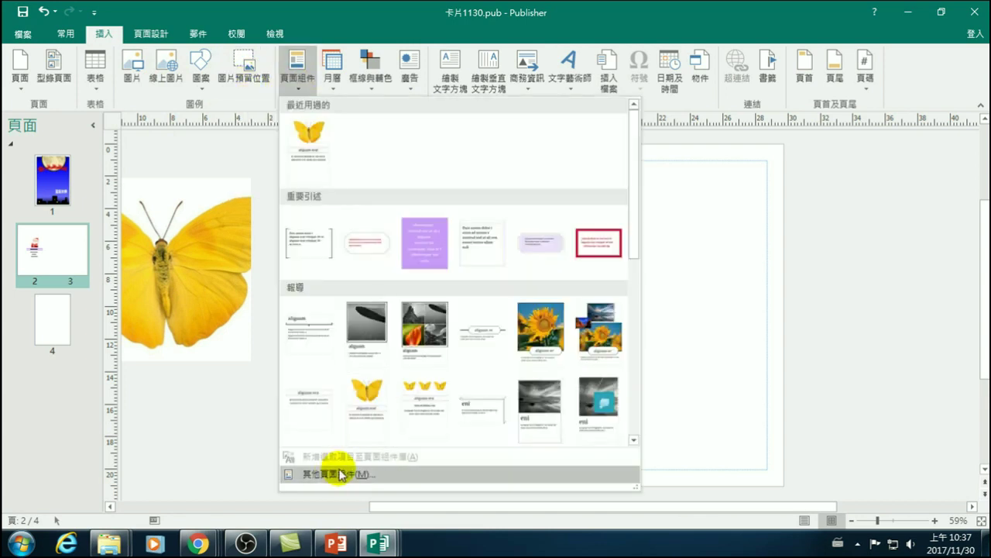
left_click(331, 471)
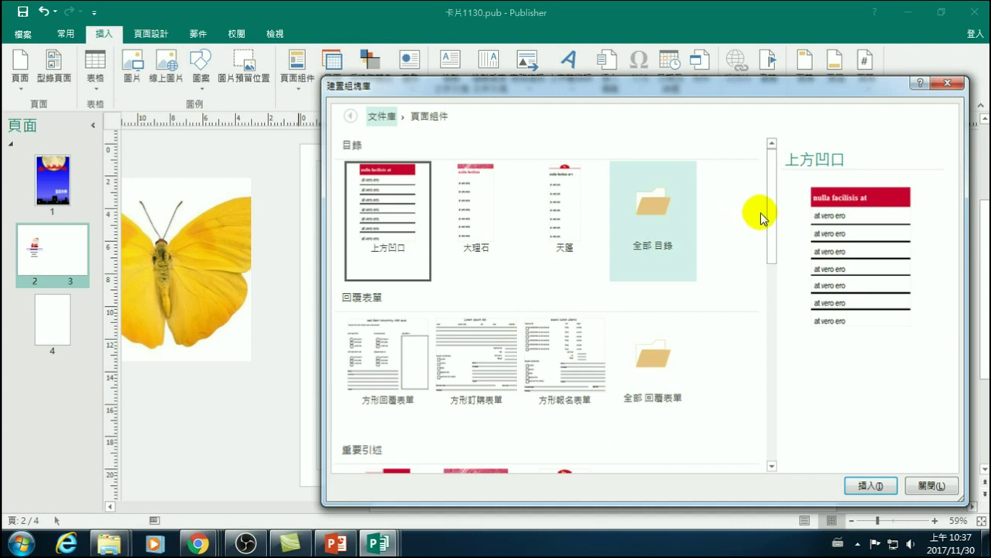
left_click_drag(771, 187, 771, 150)
left_click(941, 84)
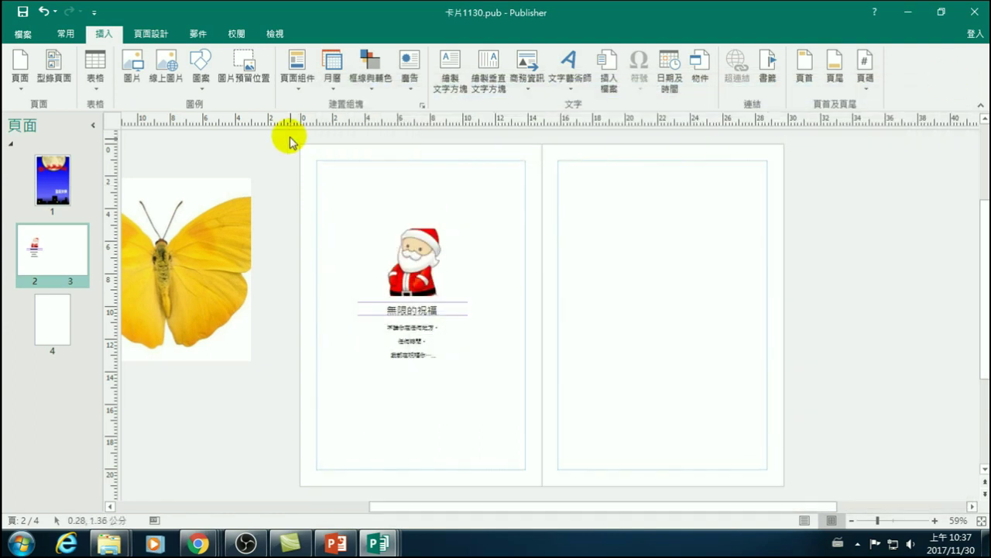
- Look at the Calendars gallery, then scroll through the Borders & Accents frame designs
left_click(334, 77)
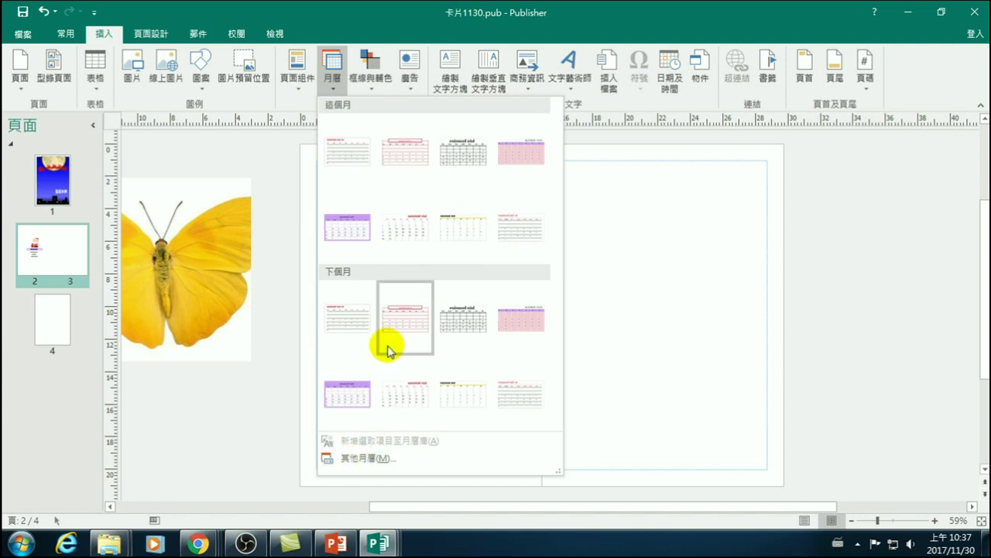
left_click(369, 84)
left_click(371, 83)
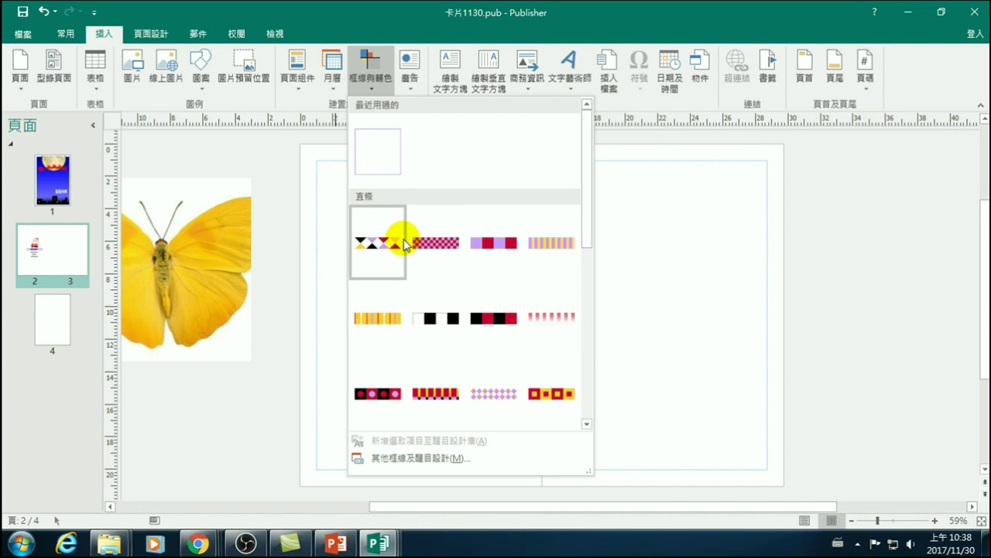
left_click_drag(581, 177, 587, 277)
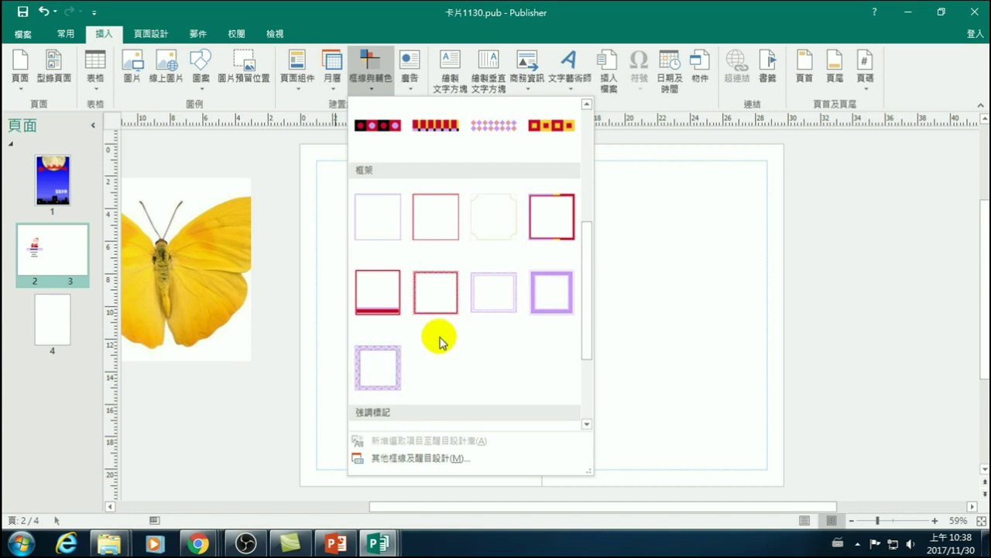
left_click_drag(586, 279, 591, 365)
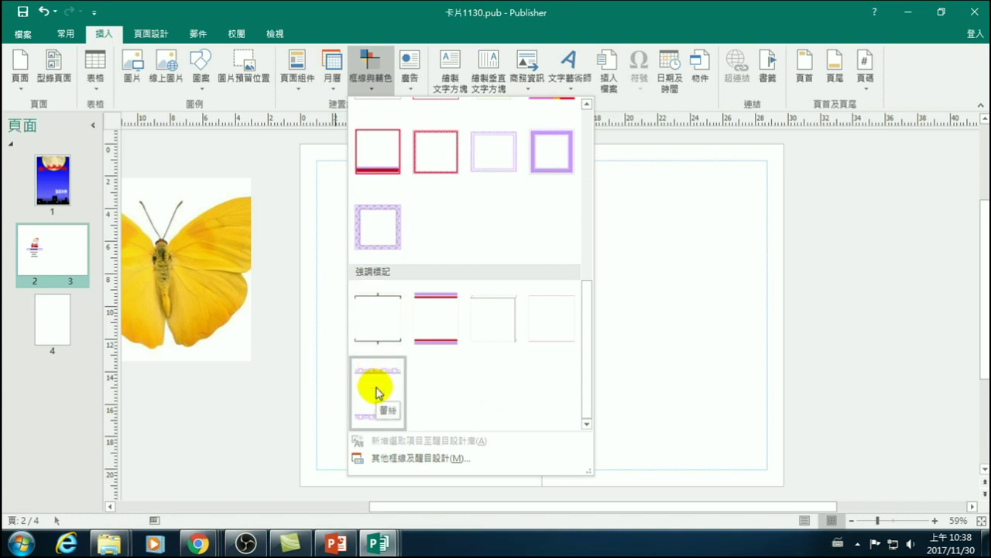
scroll(421, 371, "up", 3)
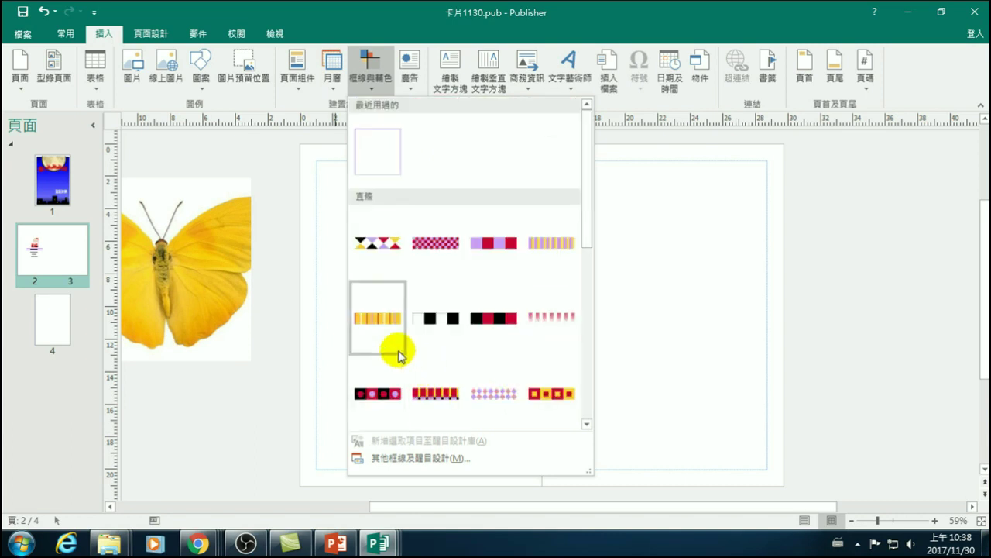
scroll(401, 347, "down", 2)
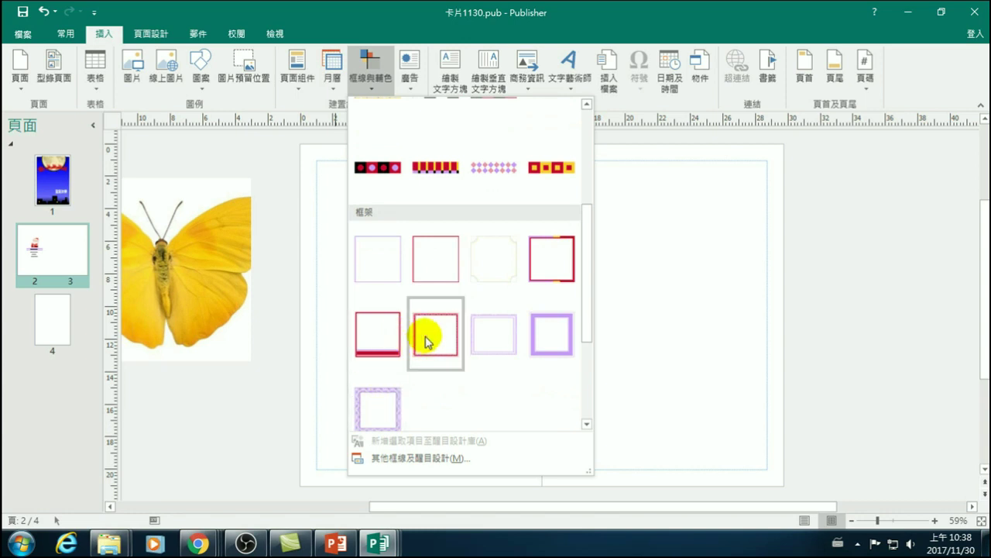
- Insert the red frame border, move it onto the right page and stretch it to the edges
left_click(430, 339)
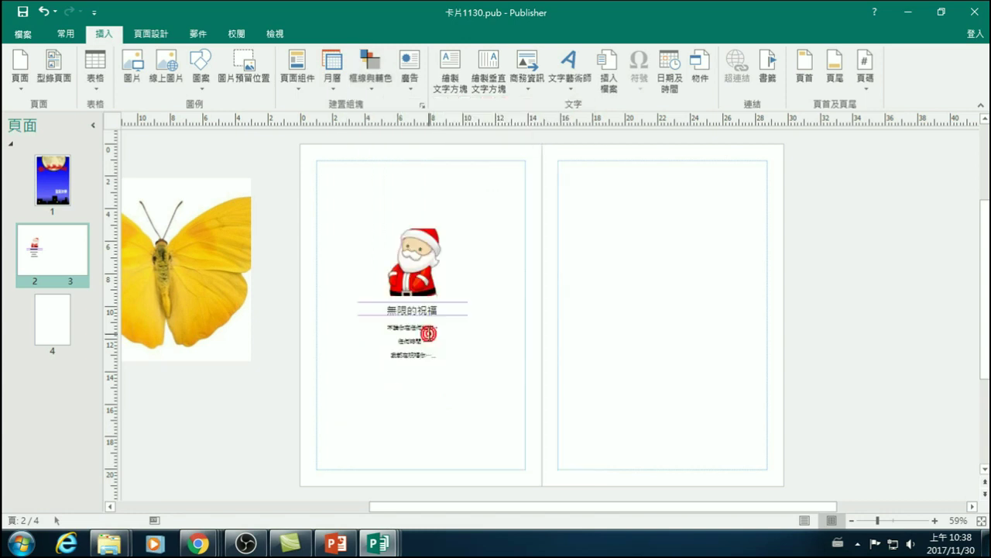
left_click_drag(507, 241, 570, 148)
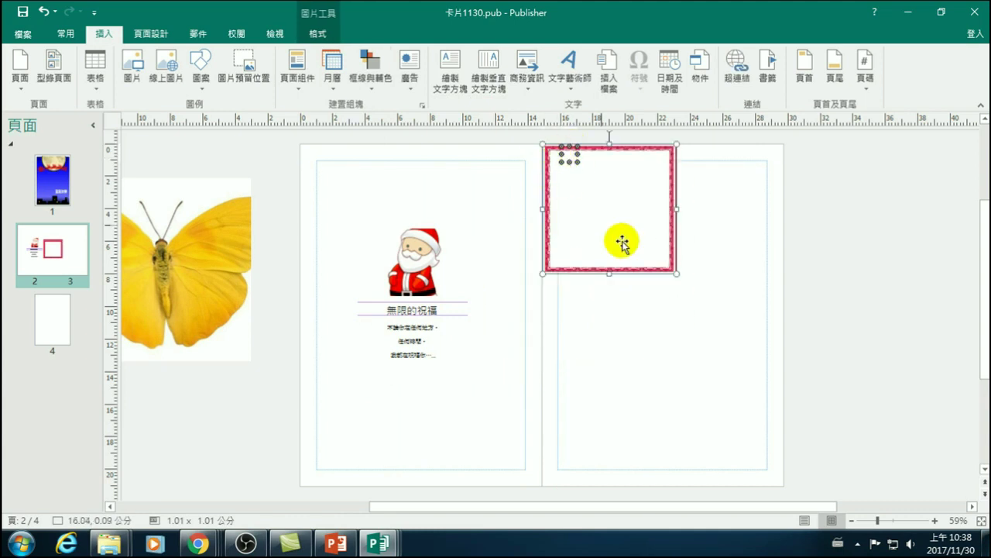
left_click_drag(674, 272, 785, 488)
left_click(867, 316)
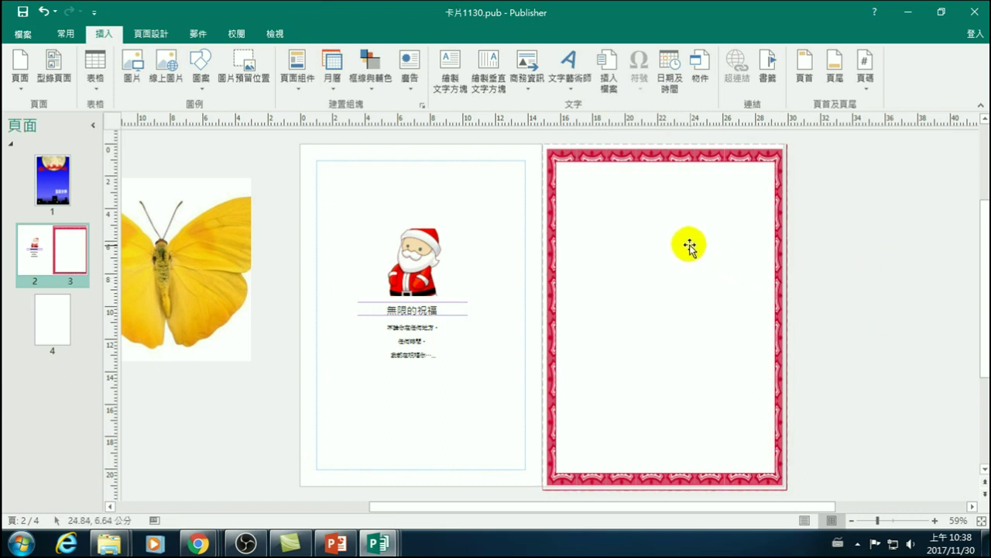
- Ungroup the red border and slide its small rose right along the top edge
left_click(630, 161)
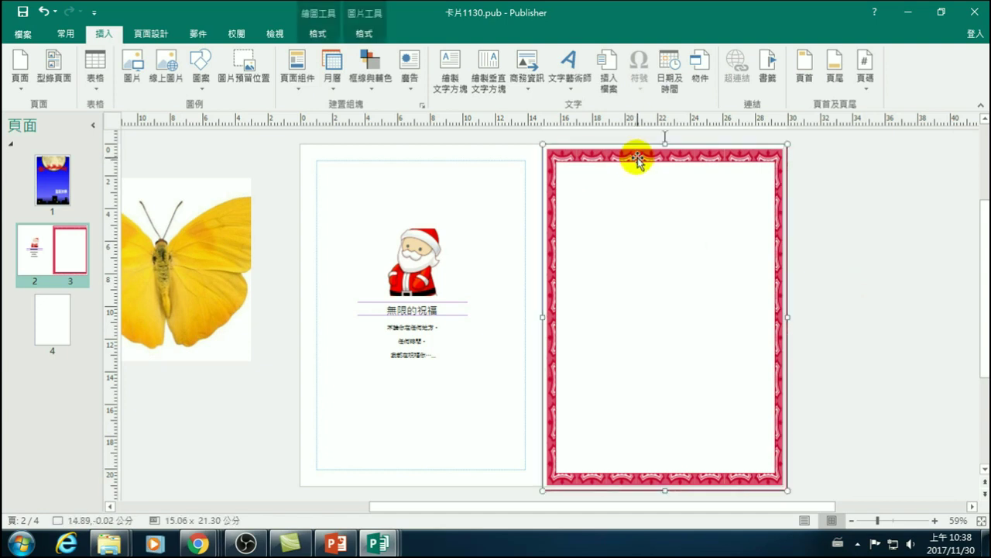
right_click(634, 153)
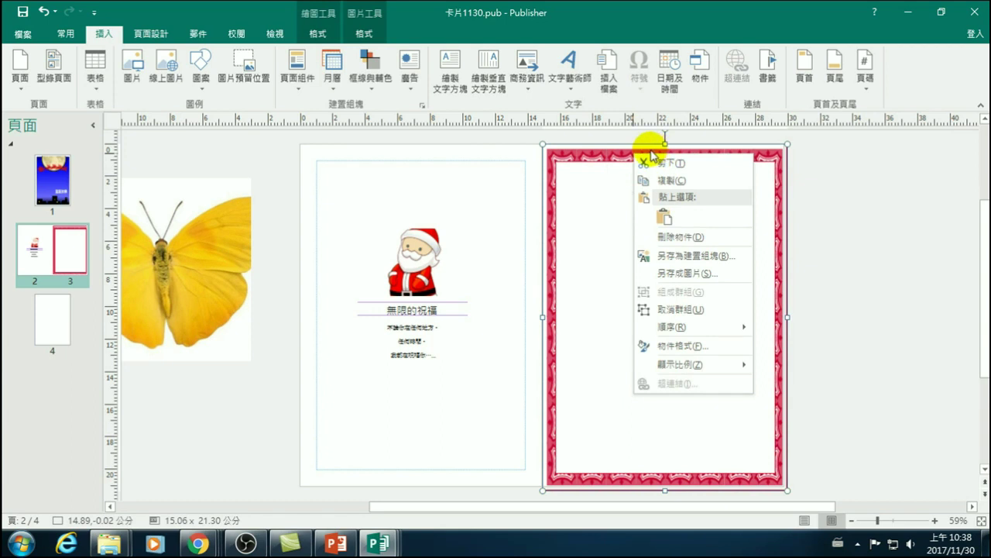
left_click(712, 307)
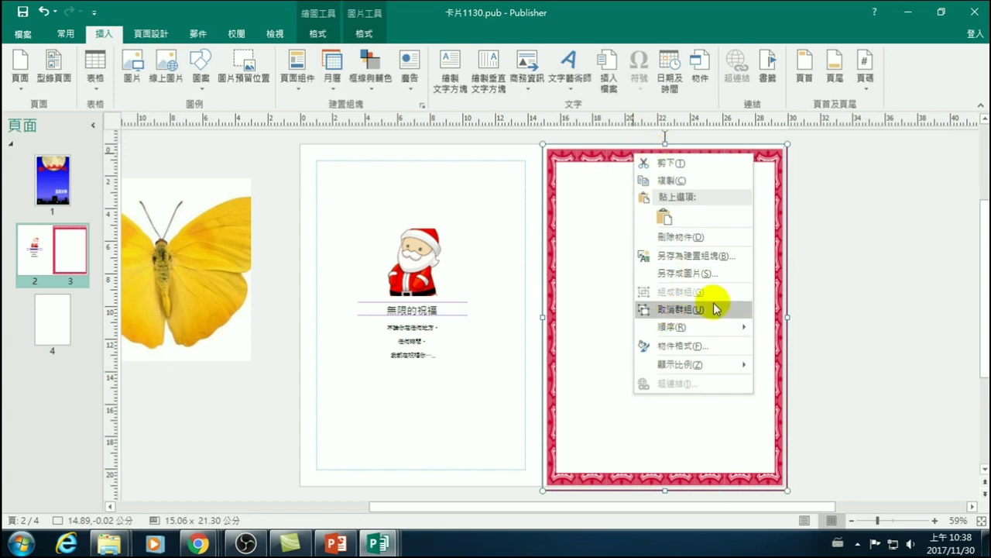
left_click(655, 160)
left_click_drag(665, 168, 692, 168)
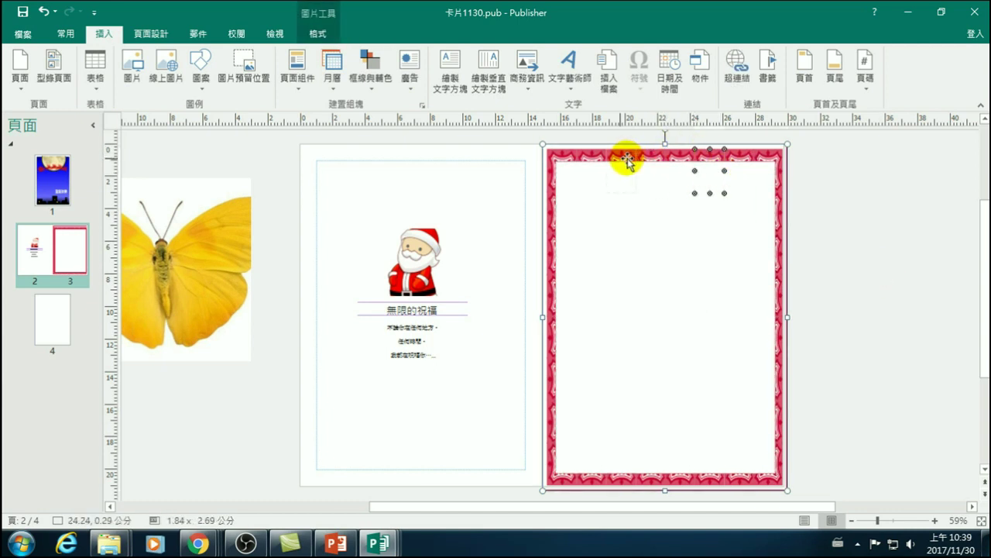
left_click(871, 204)
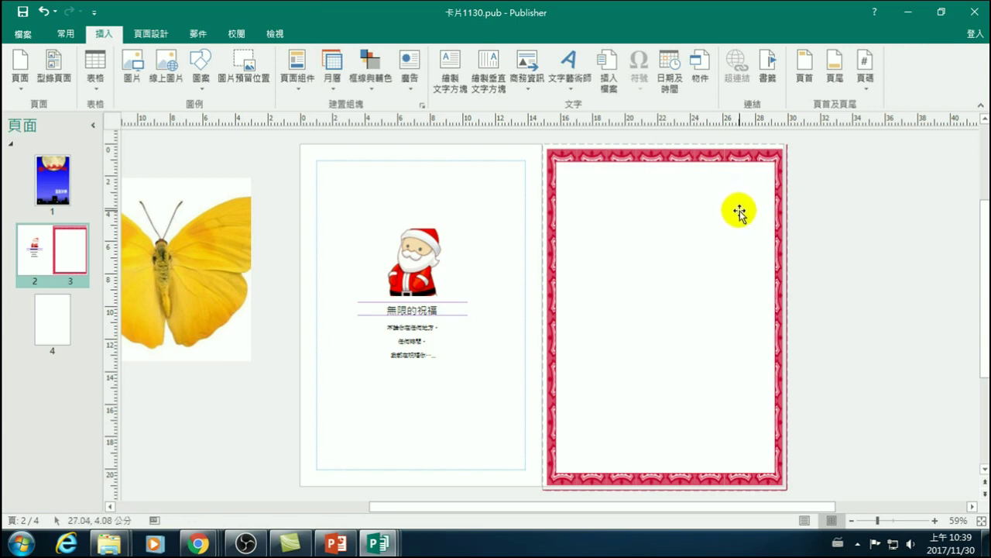
- Try moving a small picture toward the border's corner, then undo the move
left_click(570, 177)
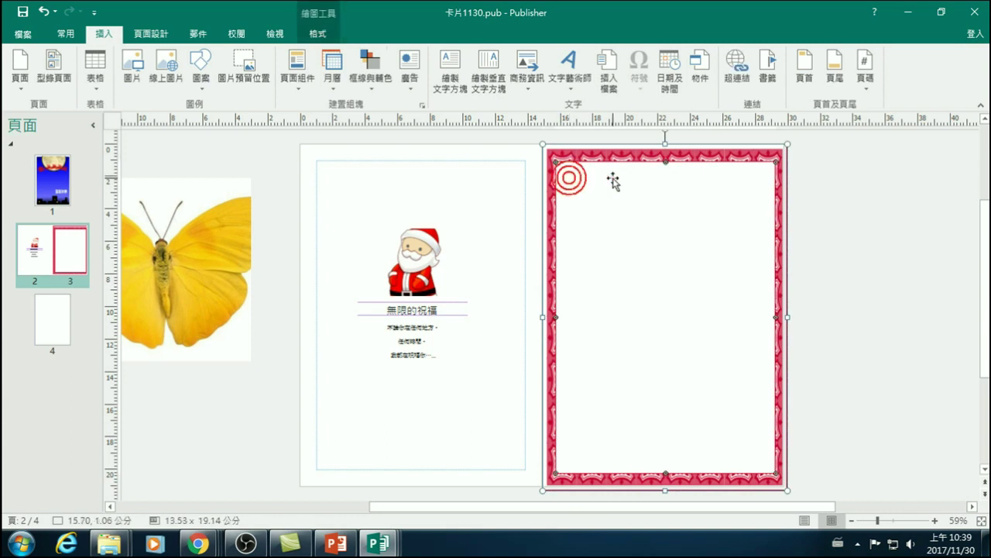
left_click_drag(612, 155, 561, 155)
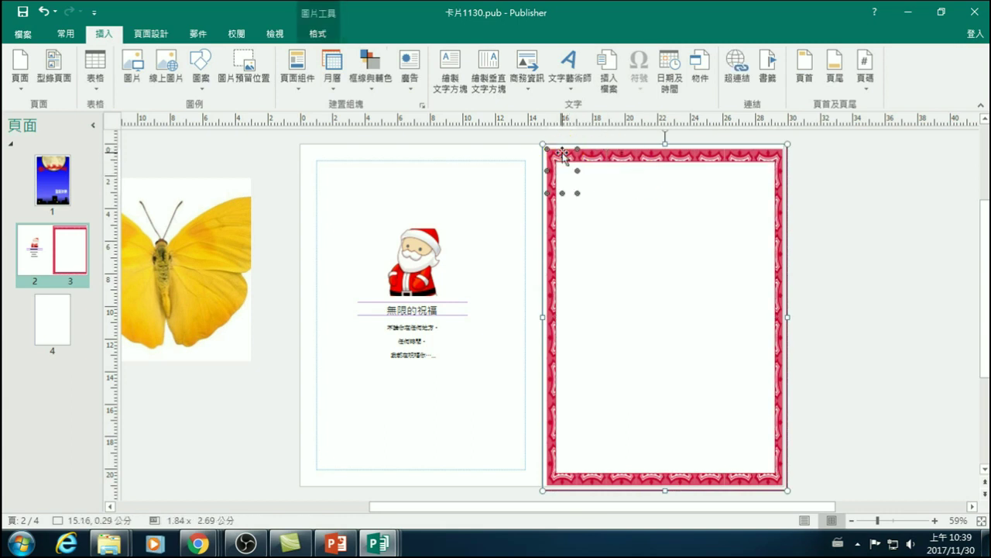
key("ctrl+z")
left_click(685, 147)
right_click(685, 145)
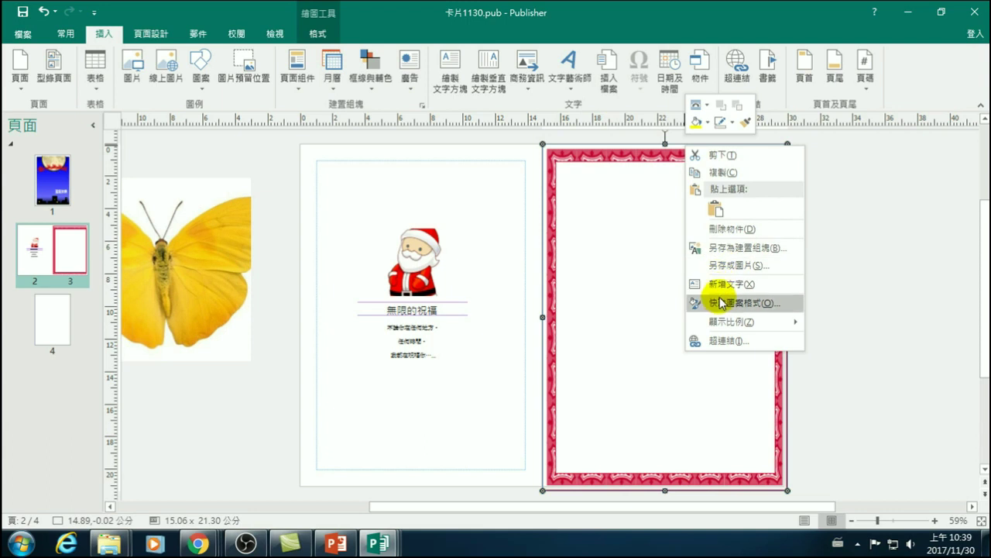
left_click(890, 301)
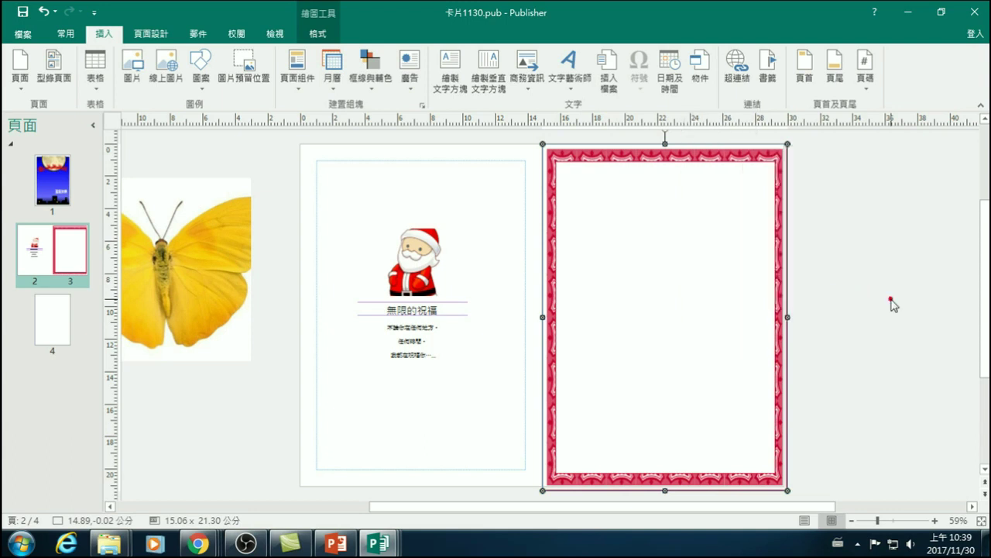
left_click(818, 182)
- Ungroup the border frame again and nudge the small piece on its top edge
left_click(787, 175)
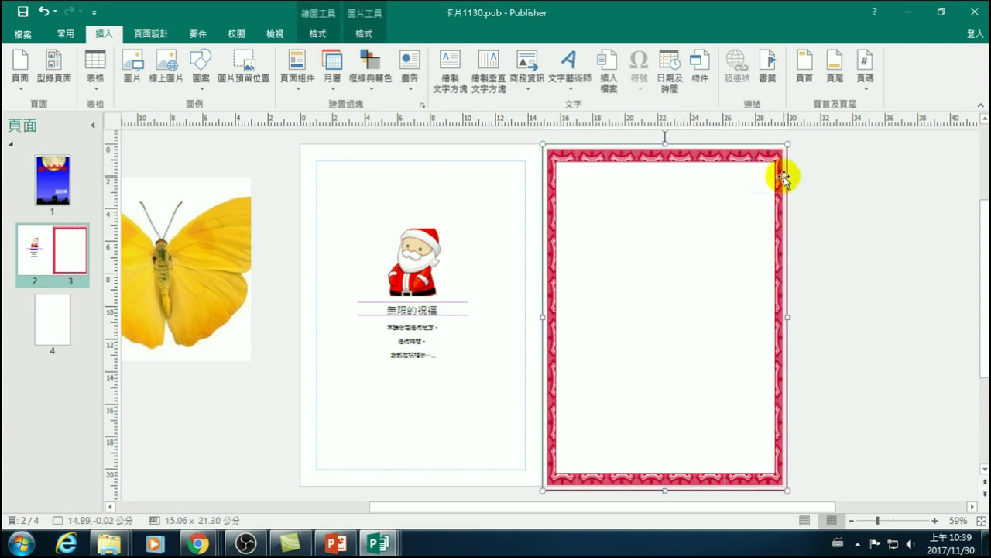
right_click(786, 173)
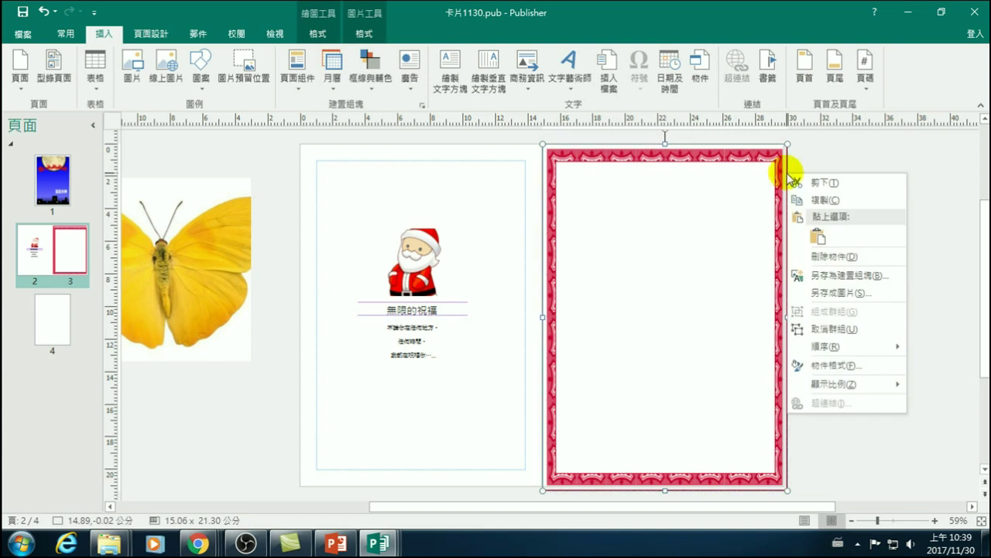
left_click(822, 332)
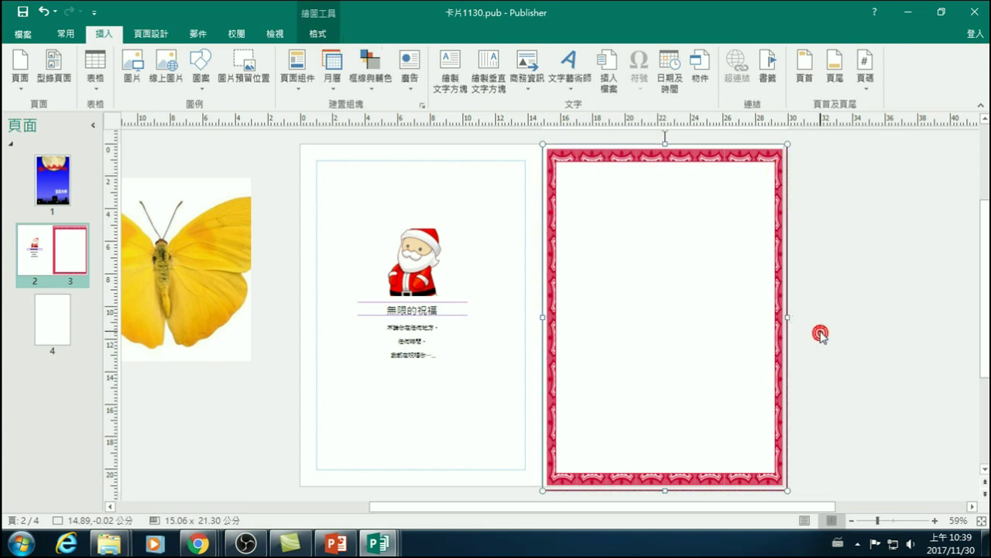
left_click(824, 186)
left_click(664, 162)
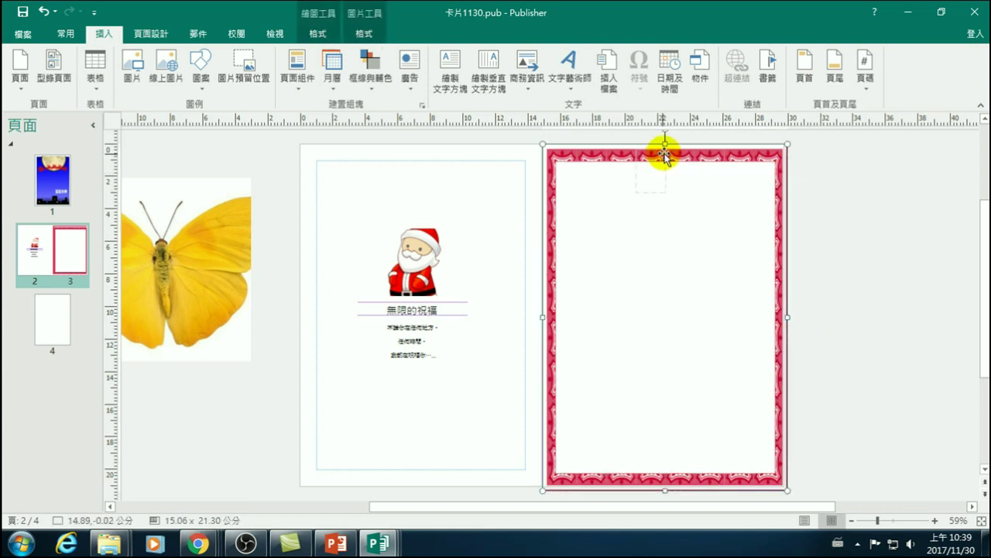
left_click(593, 177, "shift")
left_click(573, 178)
left_click(666, 163)
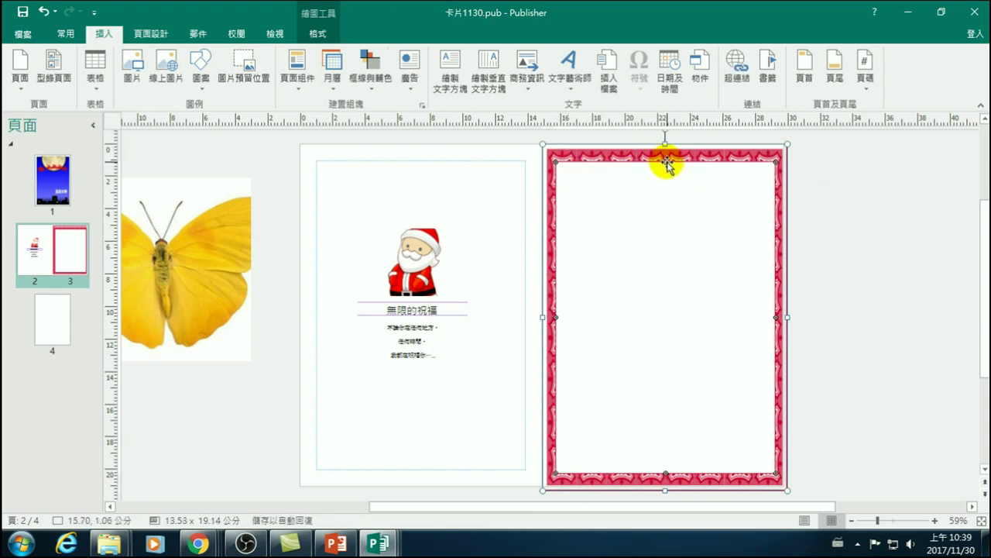
left_click_drag(668, 163, 663, 155)
left_click(836, 186)
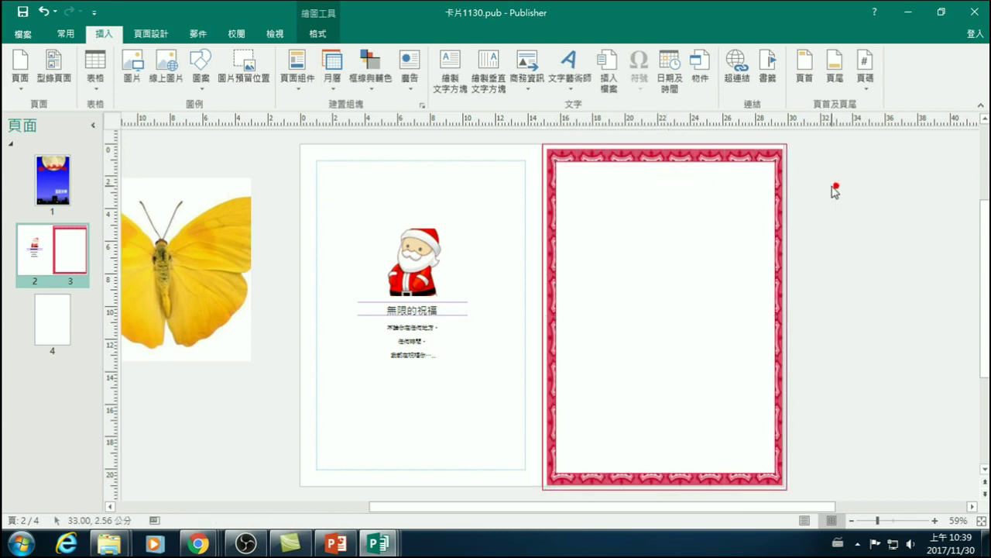
- Drag the small ornament down along the border's left edge, then deselect everything
left_click(652, 170)
left_click(609, 192)
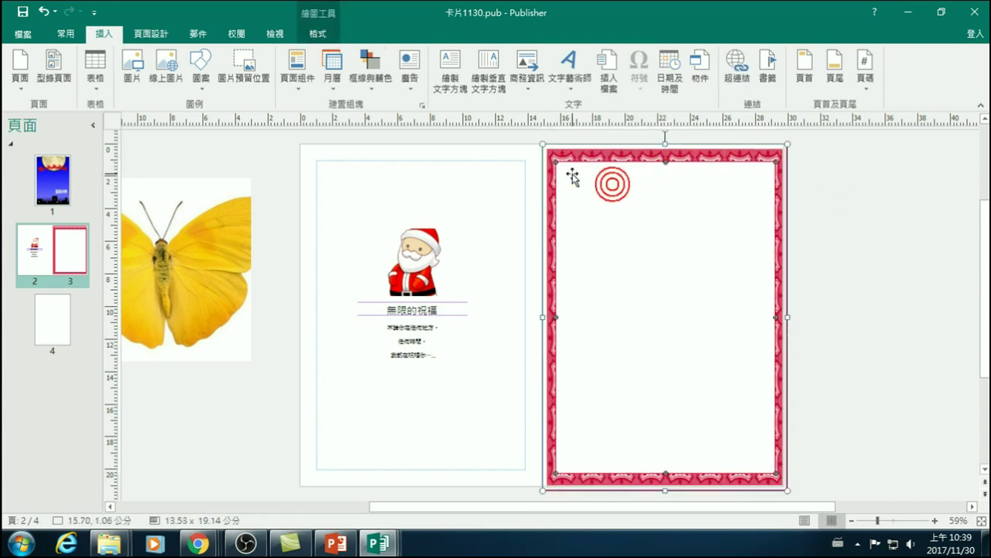
left_click_drag(557, 161, 559, 319)
right_click(558, 319)
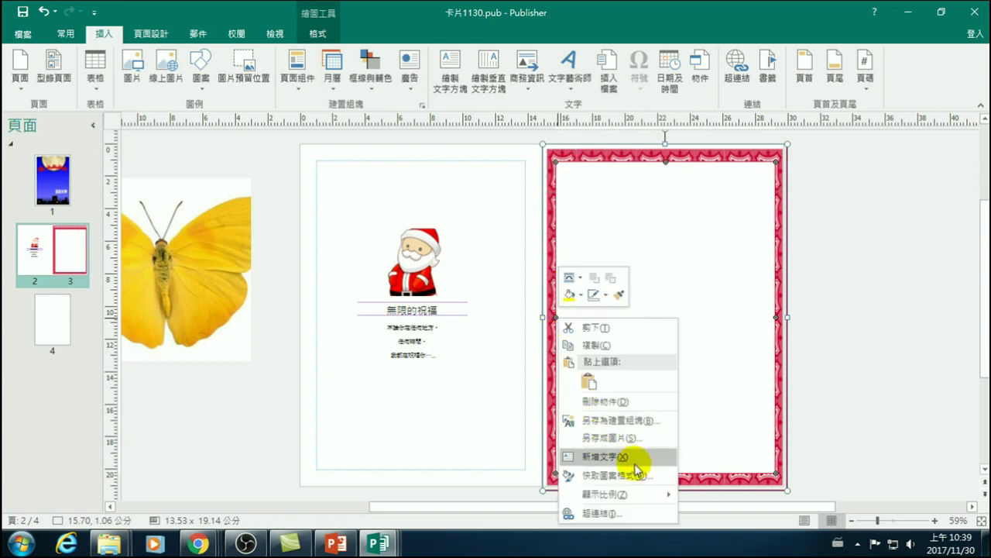
left_click(891, 288)
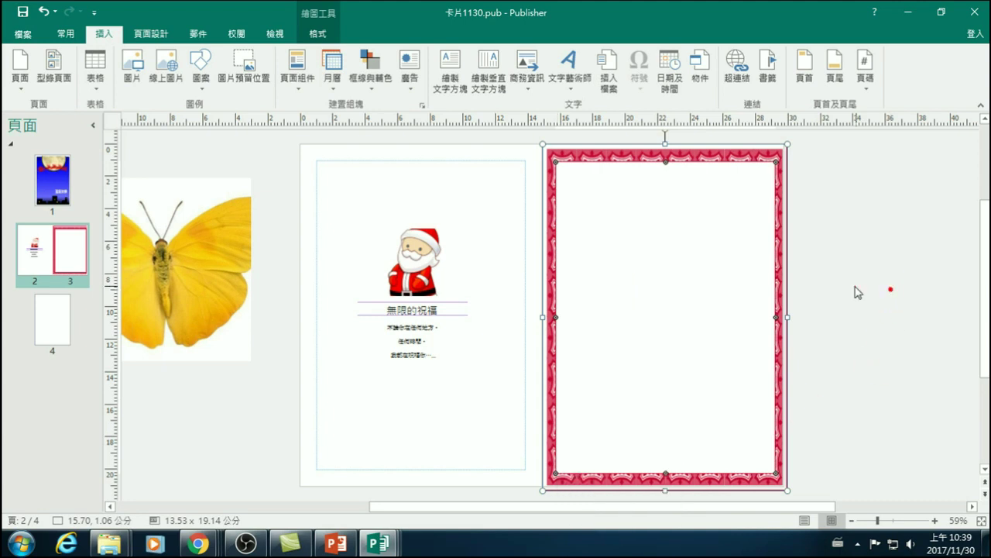
left_click(855, 286)
- Select the pink border picture on page 3 and ungroup it into its parts
left_click(777, 270)
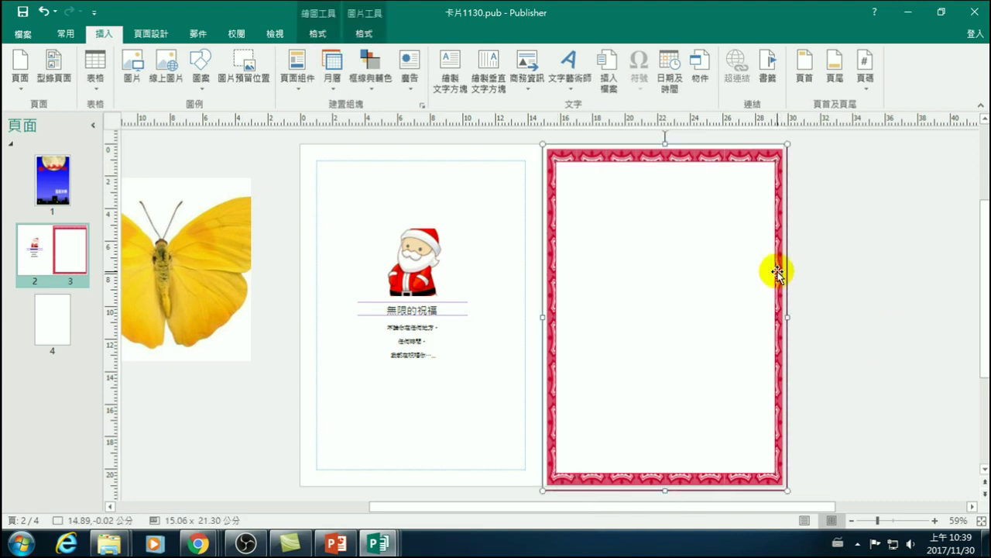
right_click(777, 265)
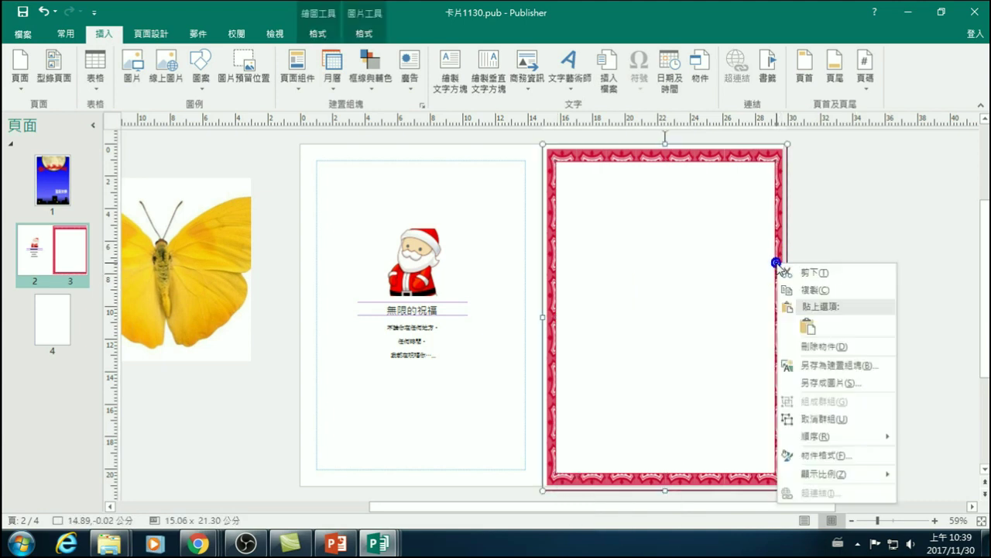
left_click(821, 419)
- Lower the inner frame's top edge and raise its bottom edge to thicken both patterned bands
left_click(669, 167)
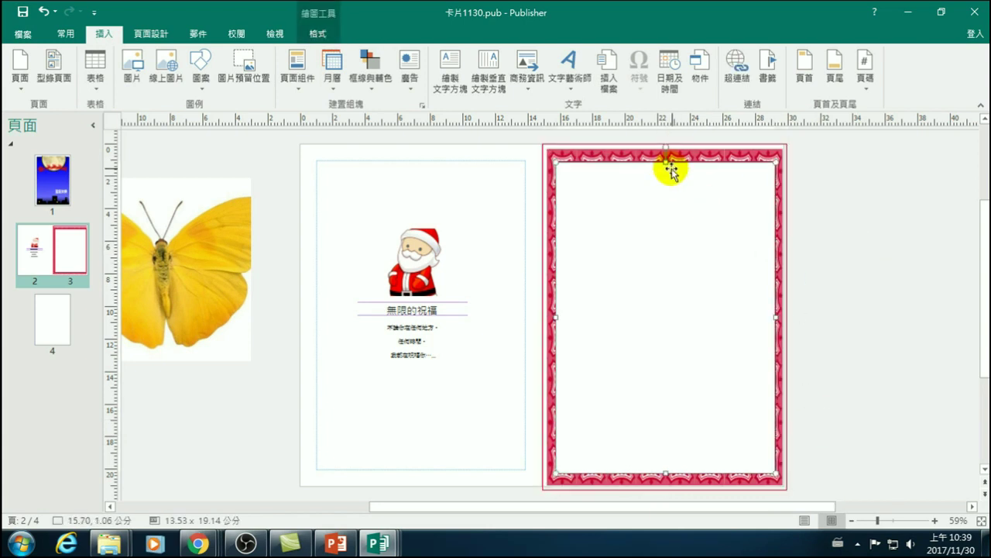
left_click_drag(665, 159, 713, 155)
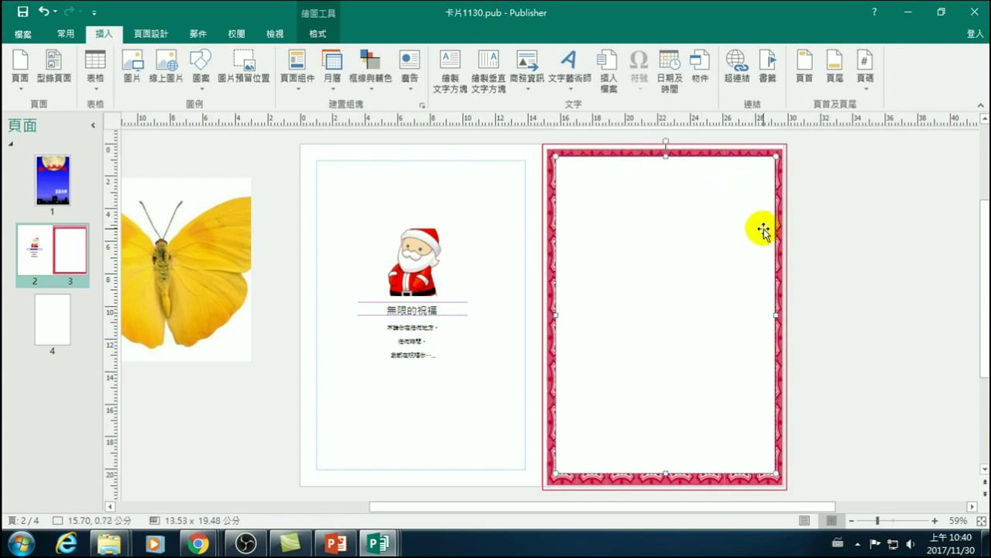
left_click_drag(664, 155, 664, 161)
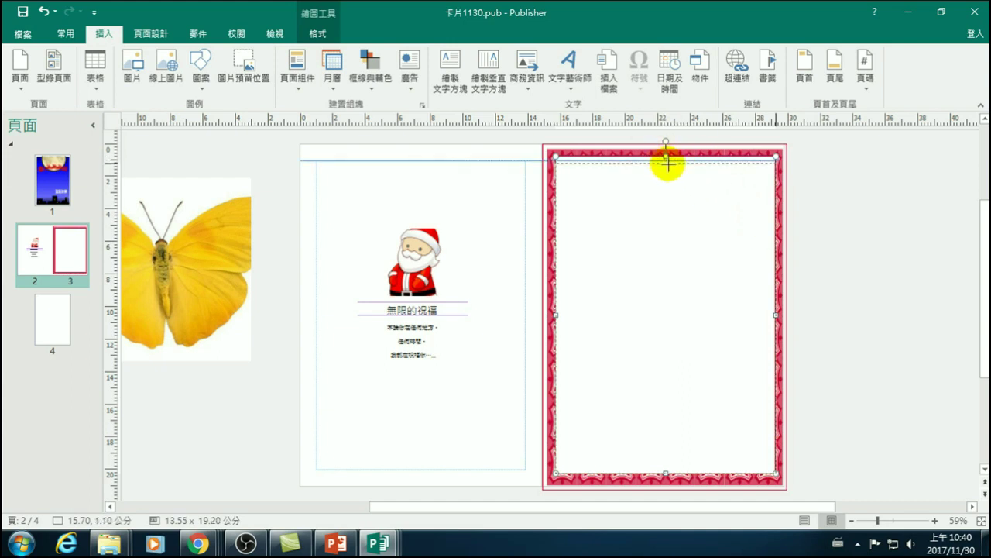
left_click_drag(670, 165, 675, 173)
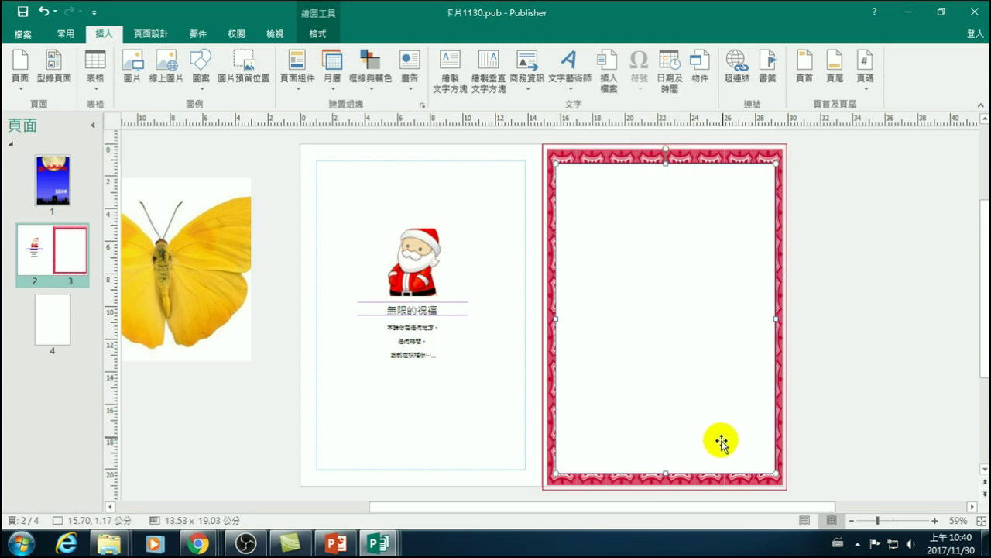
left_click_drag(666, 470, 665, 454)
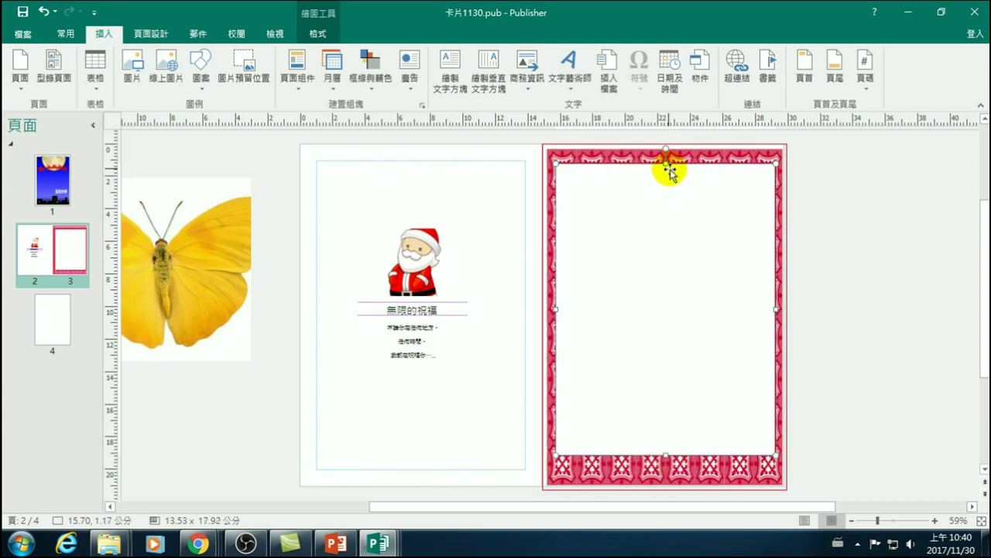
left_click_drag(666, 175, 667, 173)
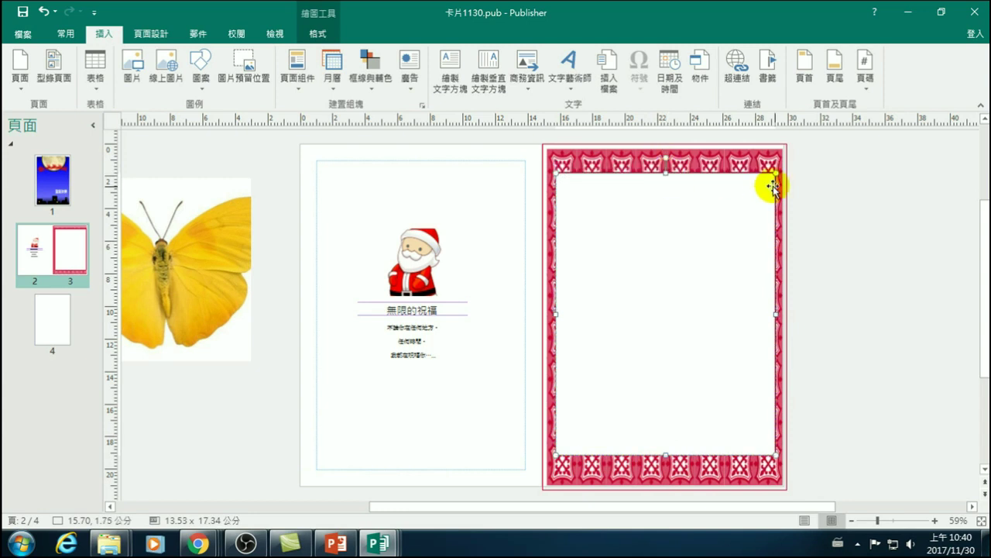
left_click(860, 244)
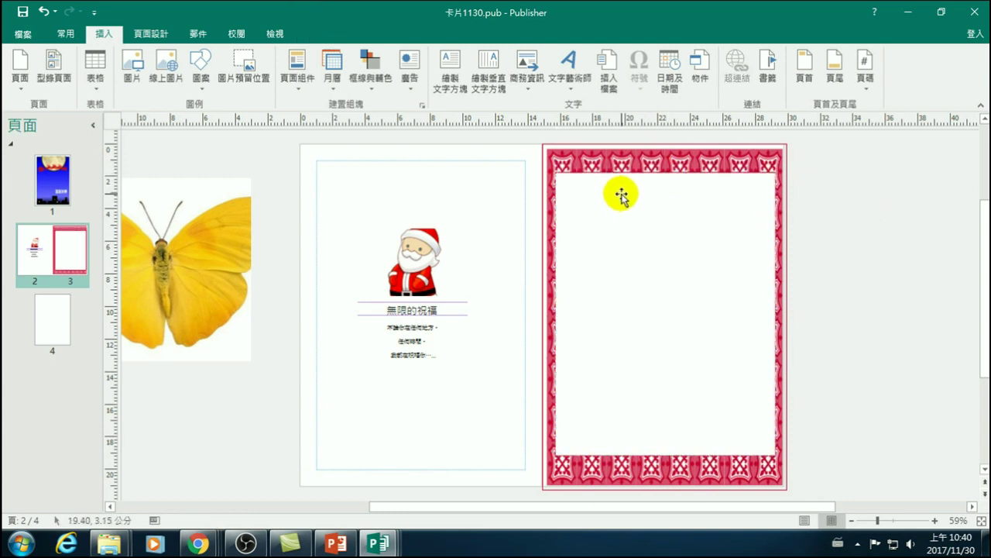
left_click(668, 176)
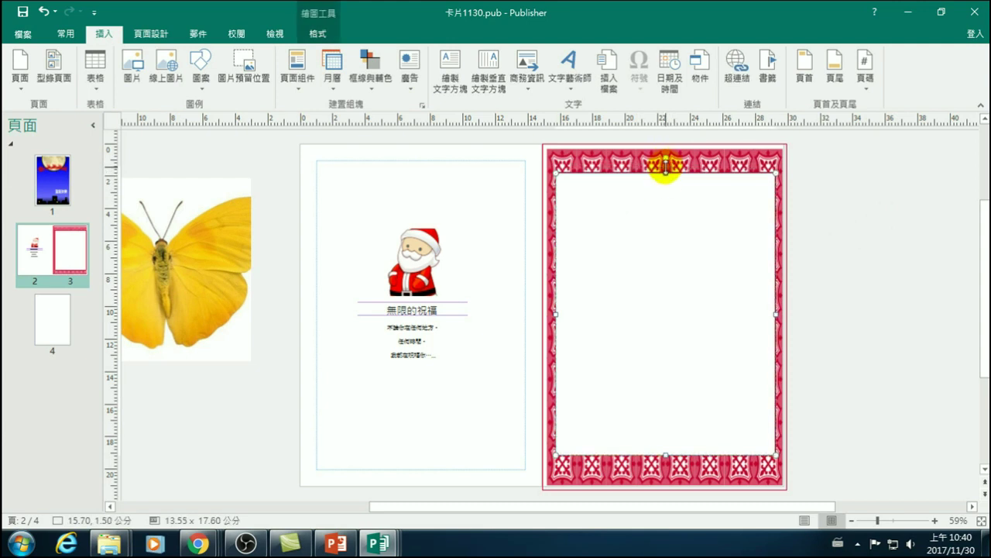
left_click_drag(666, 166, 667, 165)
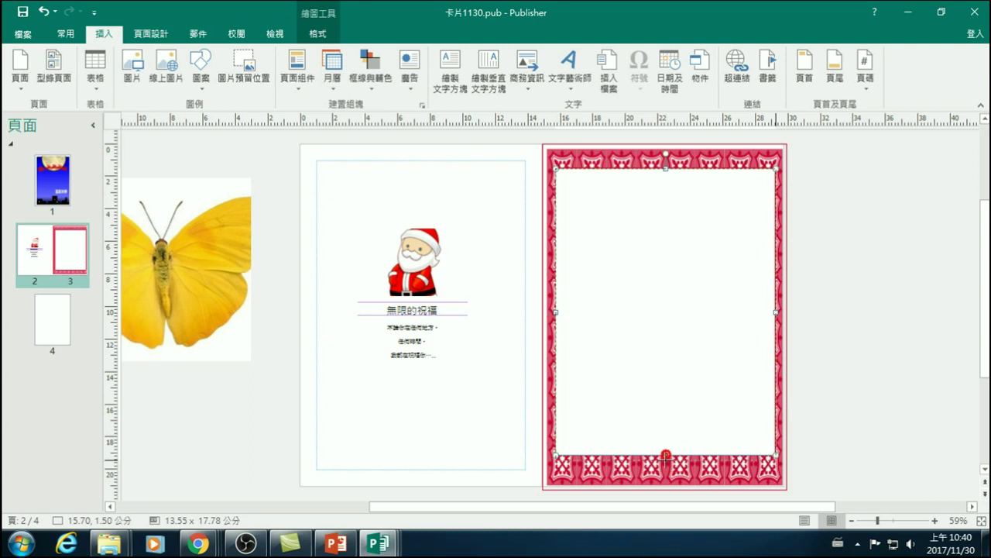
left_click_drag(667, 459, 666, 461)
left_click(859, 425)
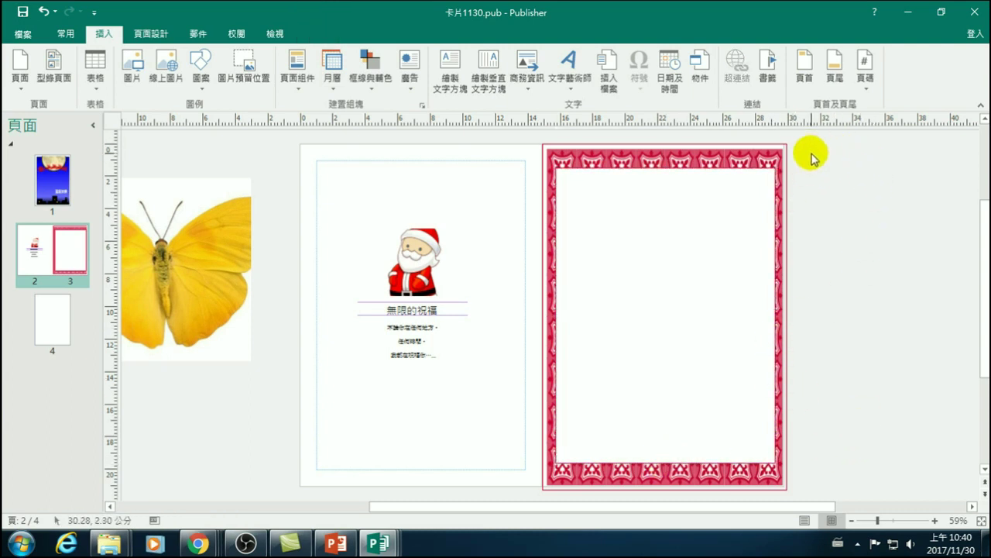
- Marquee-select all the border parts and regroup them with 組成群組
mouse_move(807, 135)
left_mouse_down()
mouse_move(796, 466)
mouse_move(635, 376)
mouse_move(523, 367)
left_mouse_up()
scroll(586, 379, "up", 5)
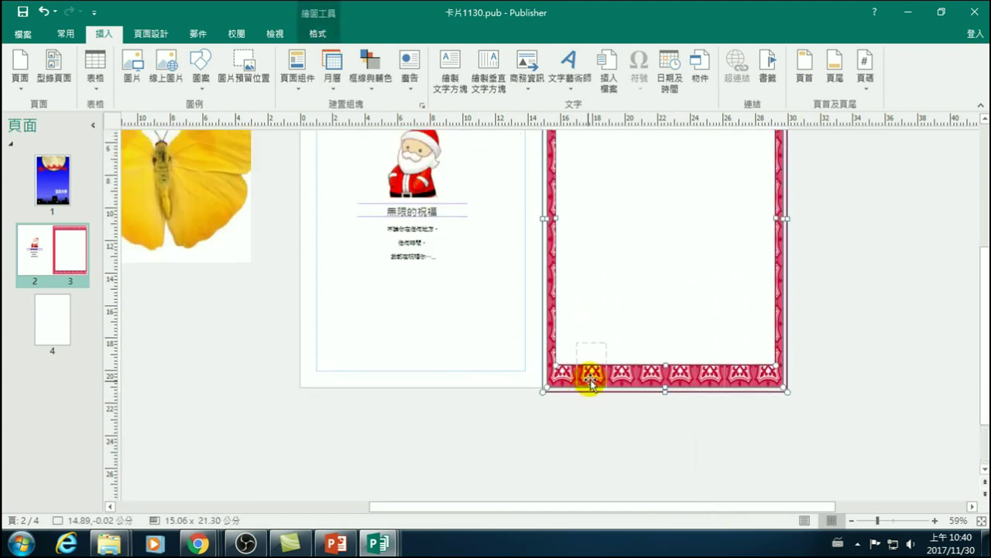
left_click_drag(604, 214, 606, 217)
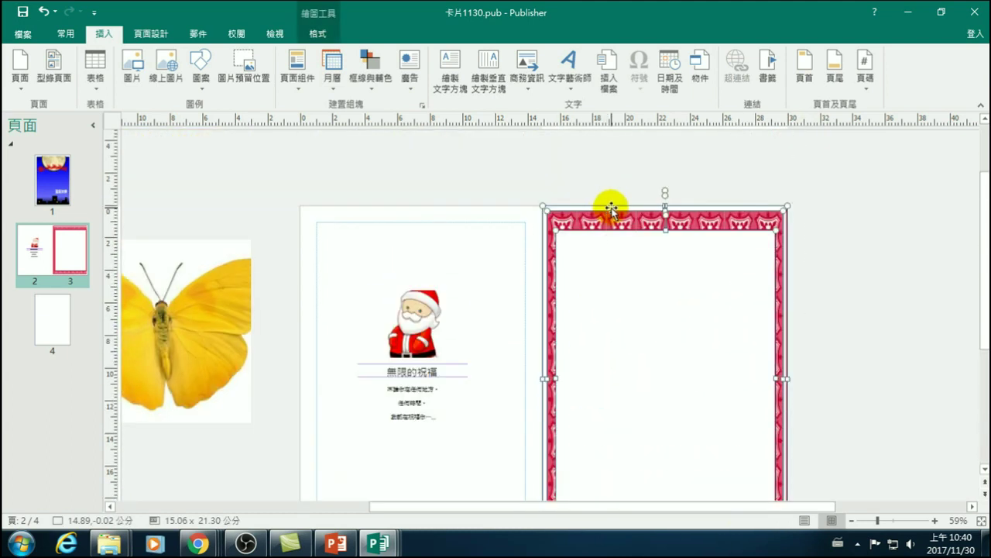
right_click(612, 205)
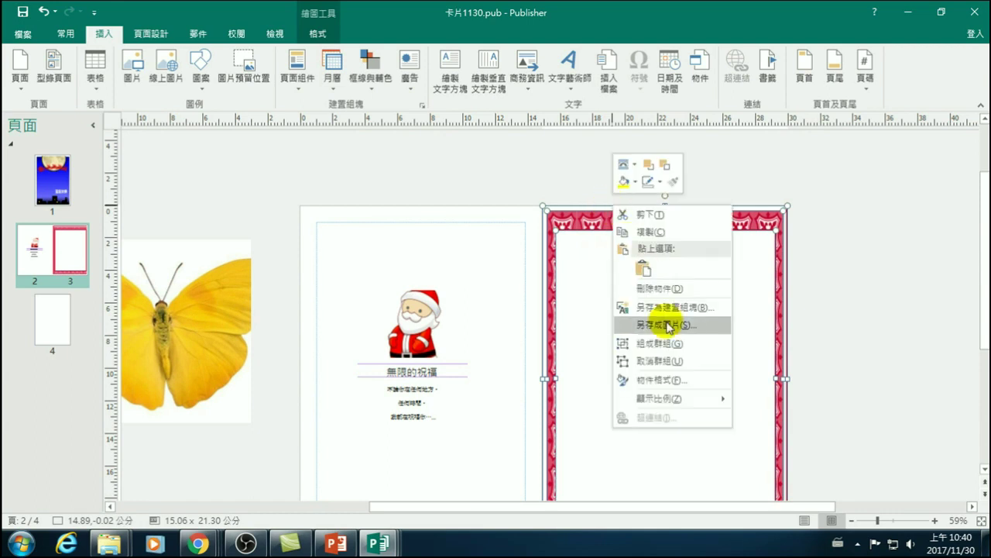
left_click(656, 345)
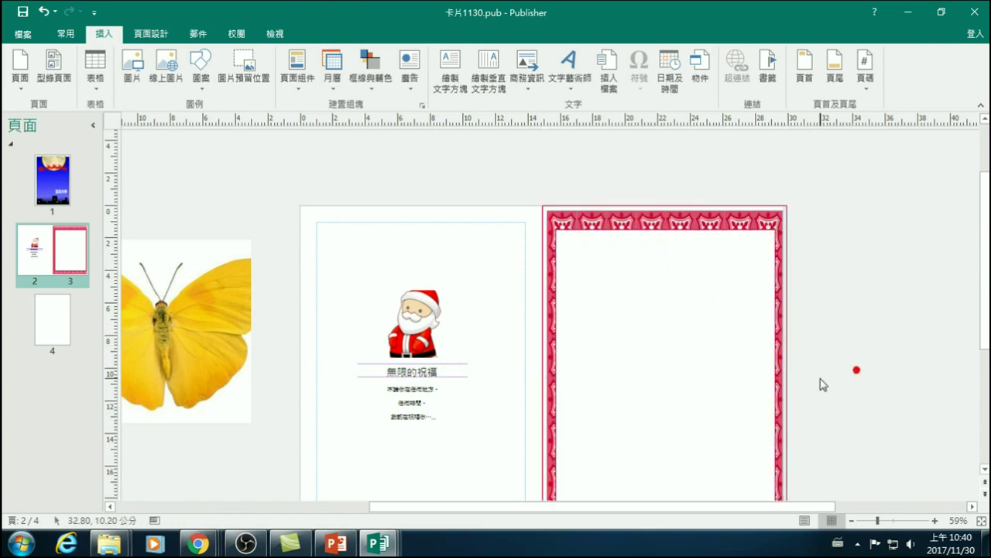
- Resize the pink border to fit page 3's width and height
left_click_drag(786, 380, 783, 382)
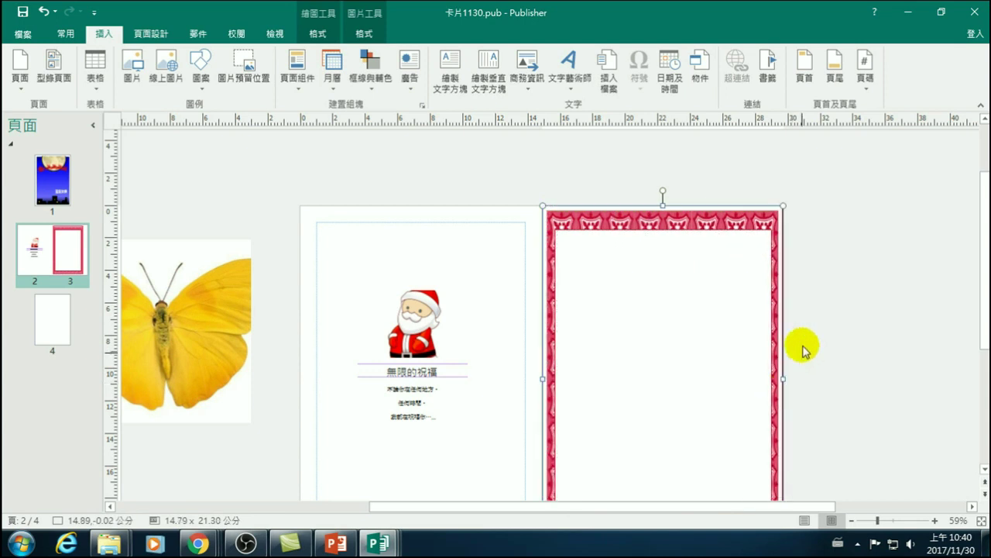
left_click(852, 376)
scroll(821, 380, "down", 1)
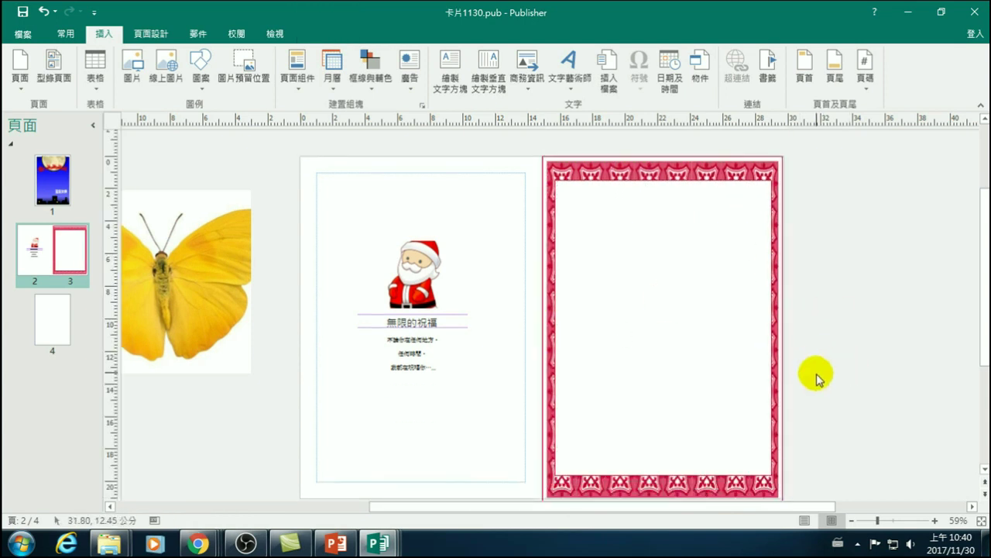
scroll(818, 379, "down", 1)
left_click(641, 430)
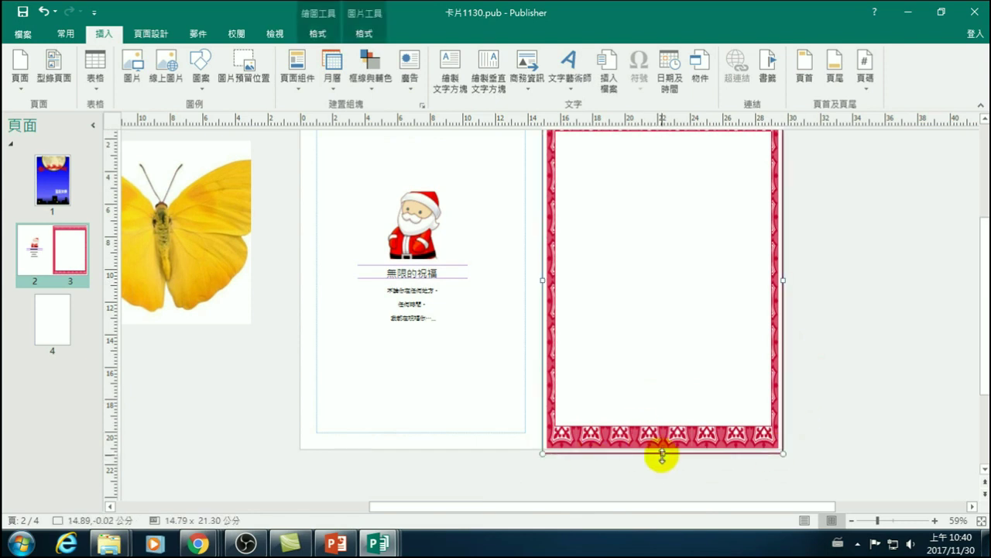
left_click_drag(663, 454, 663, 449)
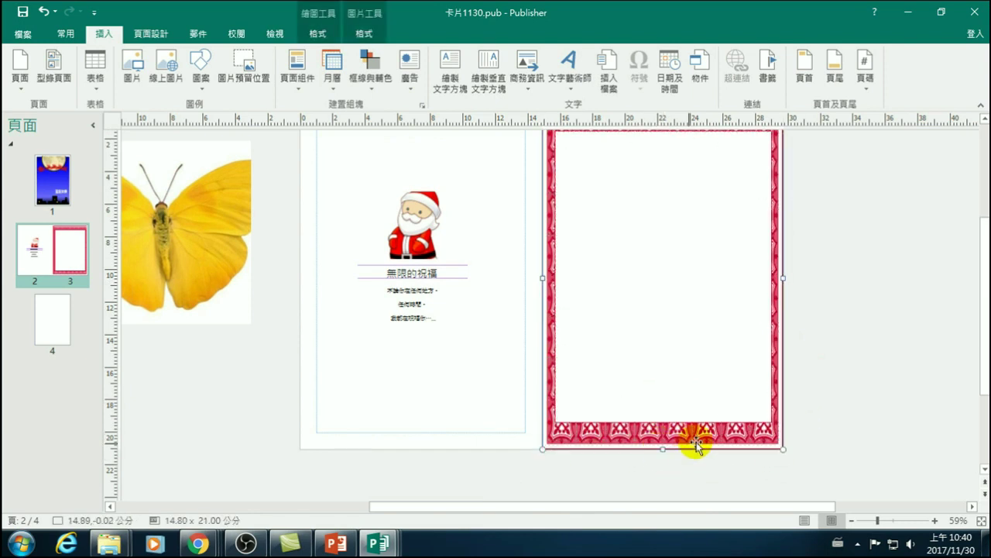
left_click(859, 398)
left_click(730, 369)
left_click(826, 416)
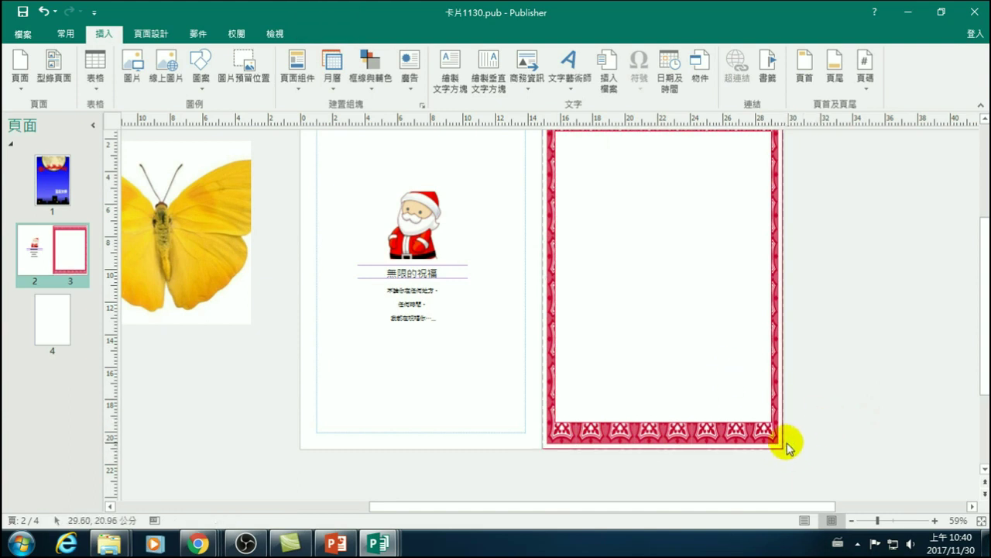
- Zoom to 90% to check the border's edges, then fit the whole spread in view
left_click(935, 521)
left_click(935, 522)
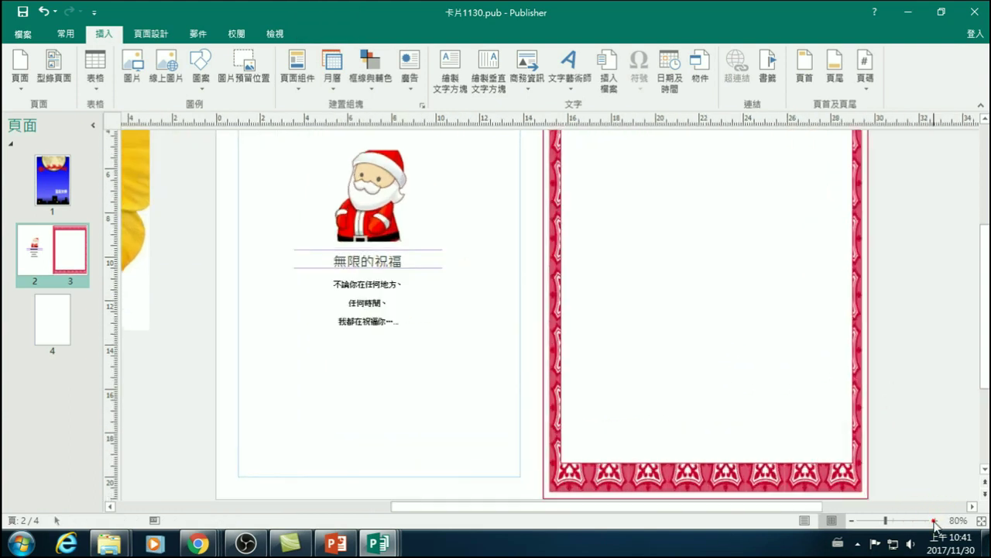
left_click(935, 521)
scroll(916, 465, "down", 2)
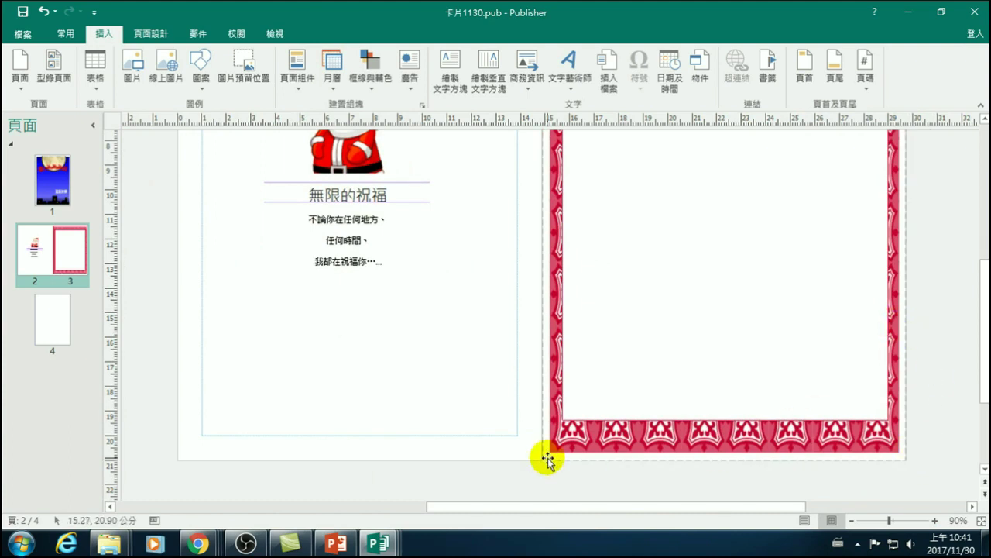
left_click(414, 339)
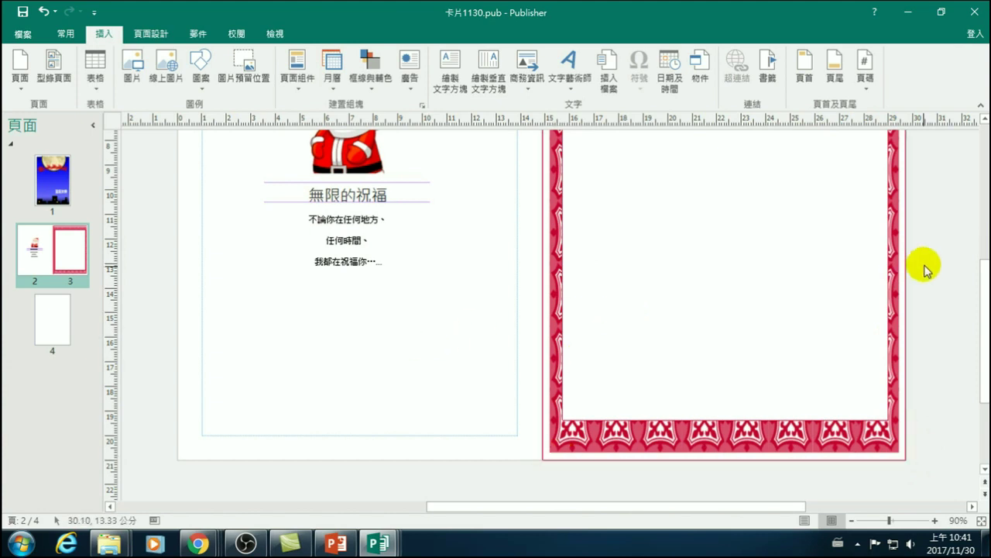
left_click(980, 521)
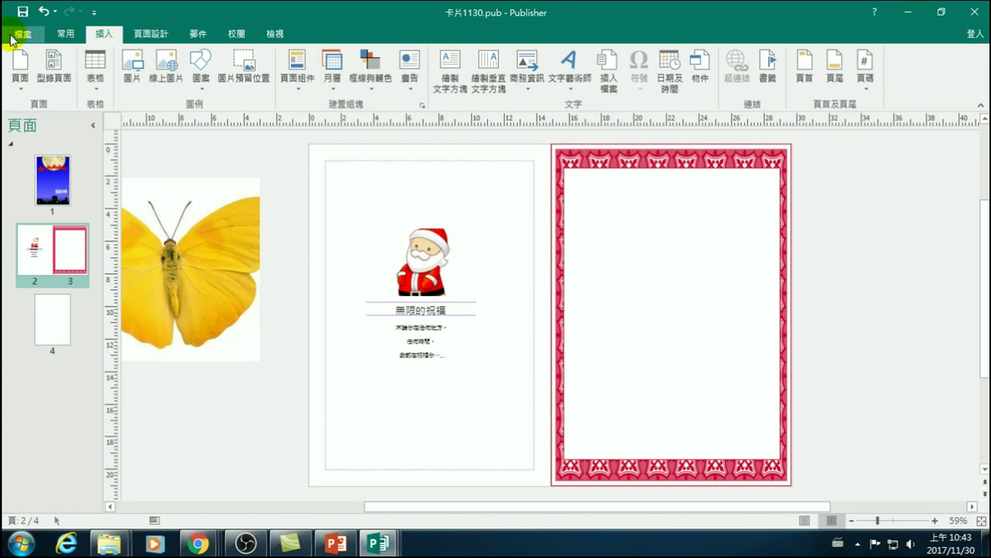
- Save over 卡片1130.pub via 另存新檔, confirm replacing it, then return to page 1
left_click(12, 36)
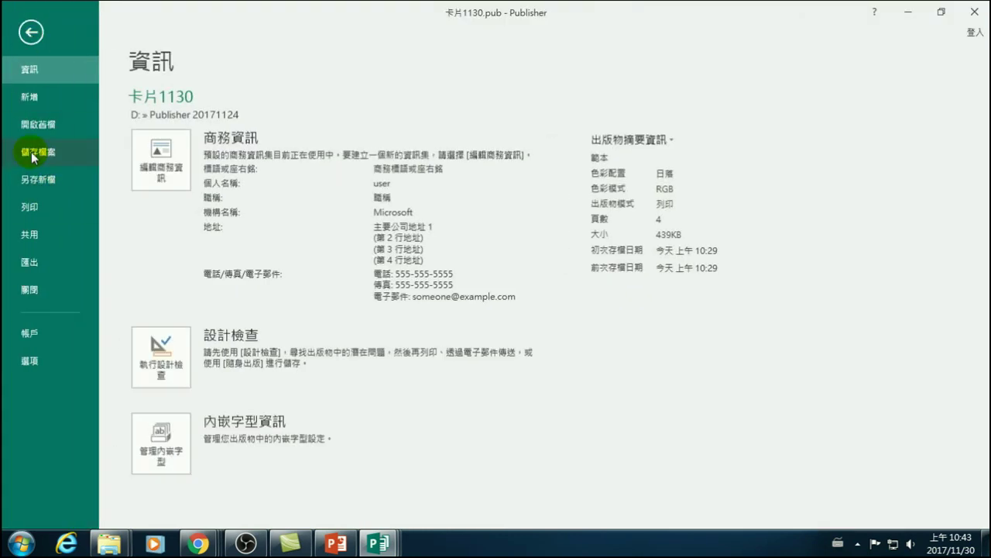
left_click(40, 180)
left_click(178, 225)
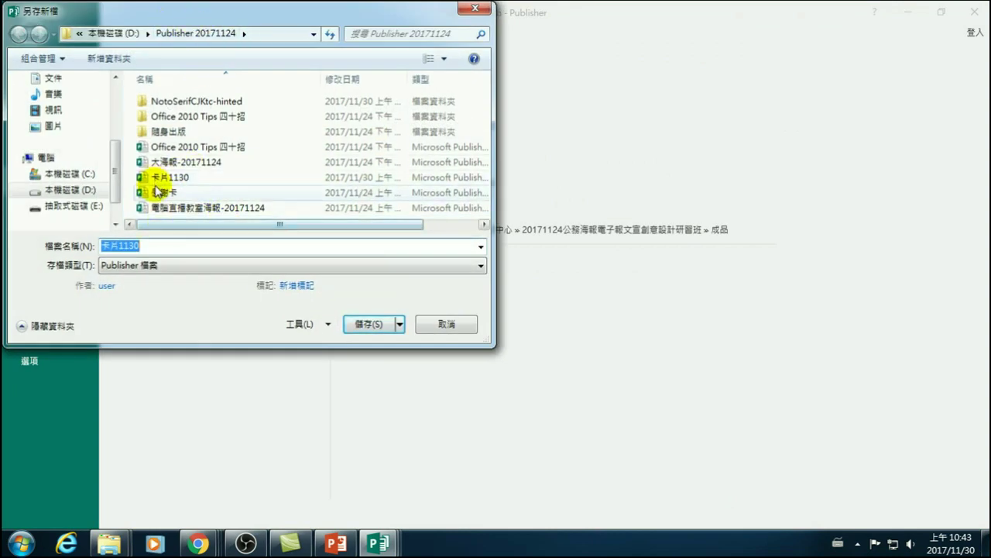
left_click(372, 324)
left_click(531, 274)
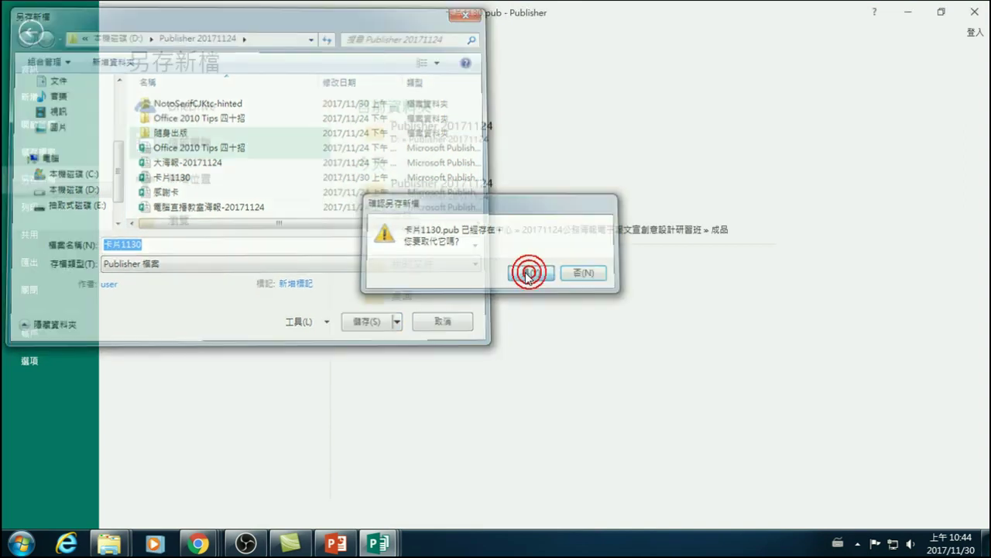
left_click(21, 187)
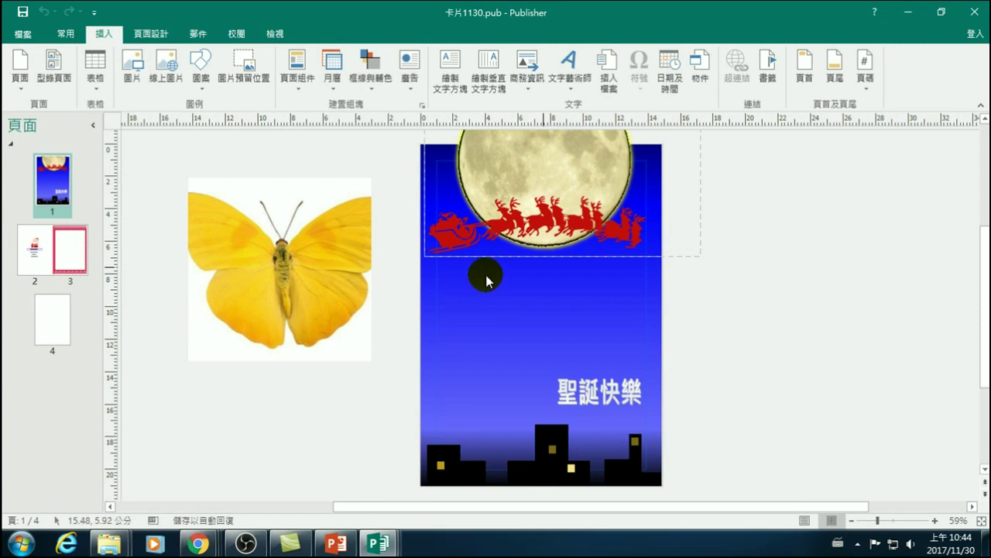
left_click(20, 34)
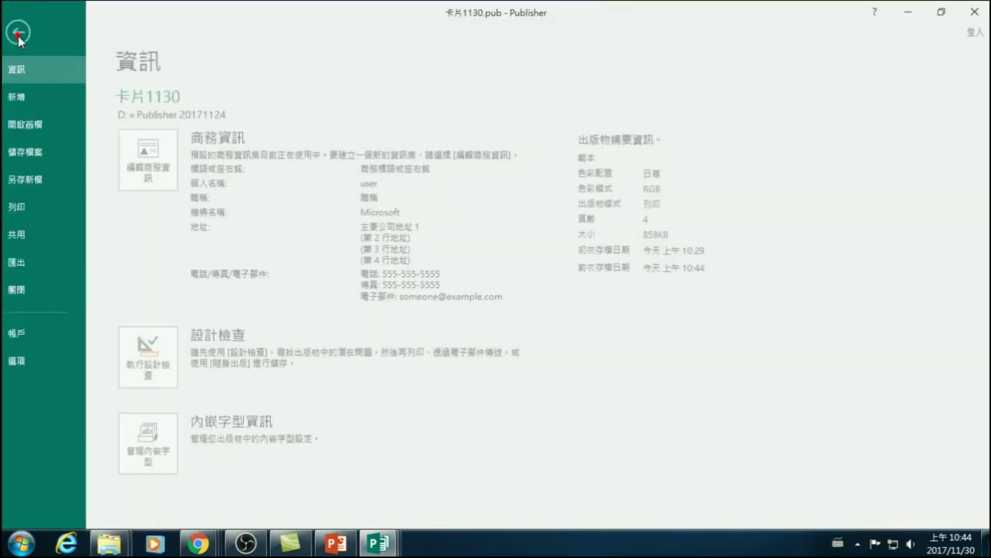
- Preview both printed sheets of the card in Print, then go back to editing
left_click(34, 207)
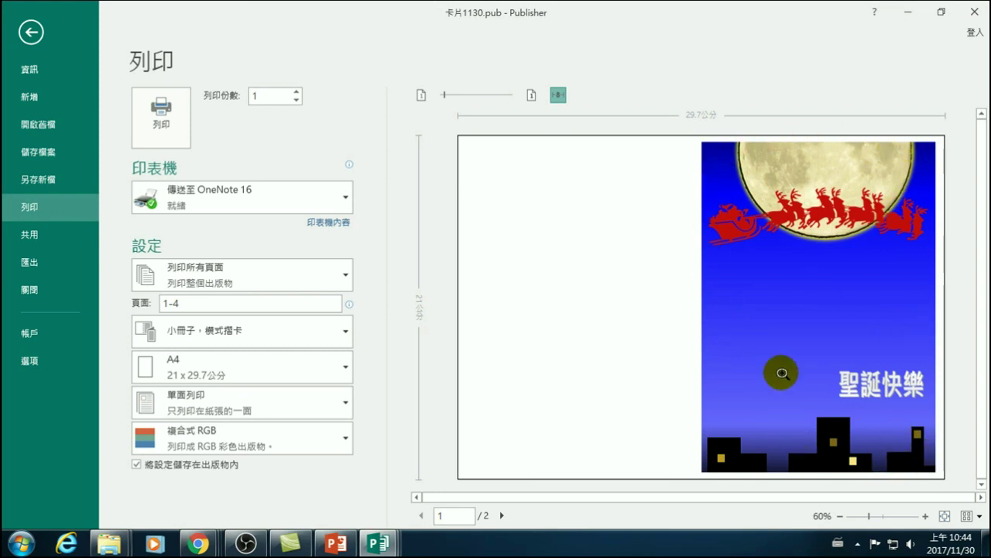
left_click(502, 515)
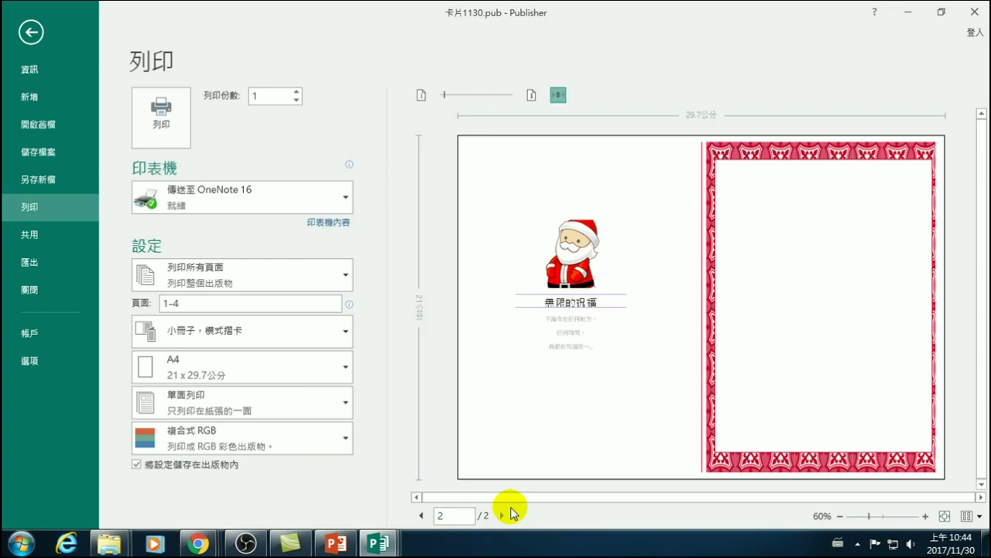
left_click(503, 515)
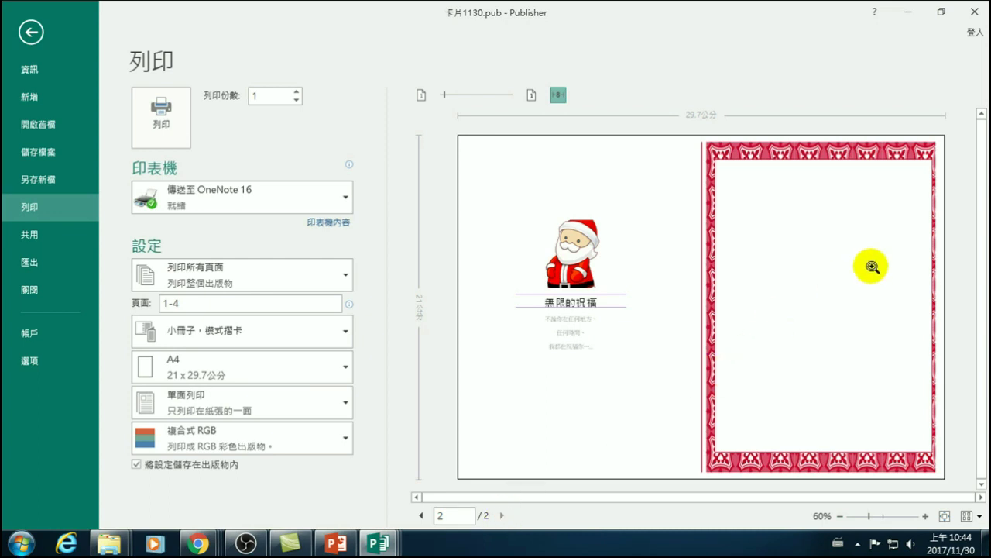
left_click(31, 33)
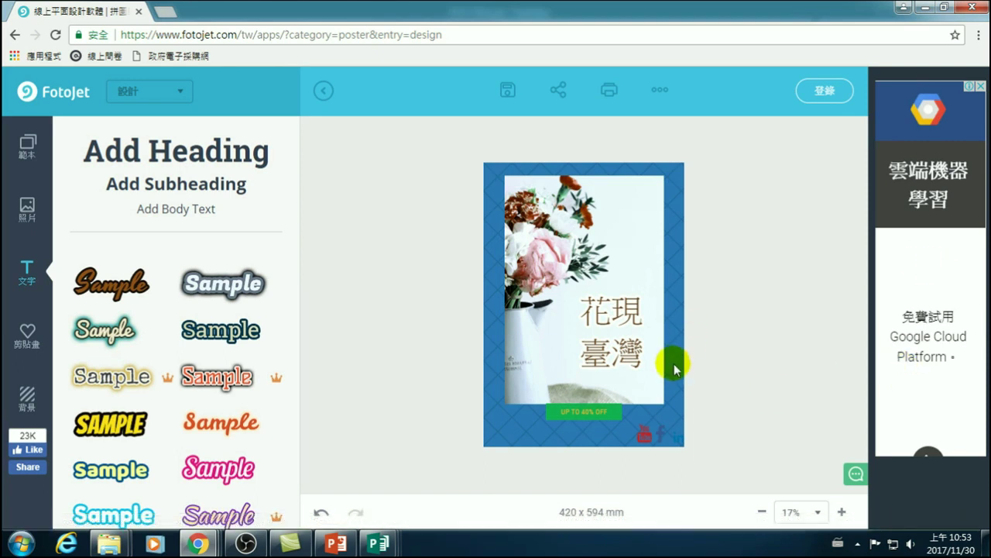
left_click(842, 512)
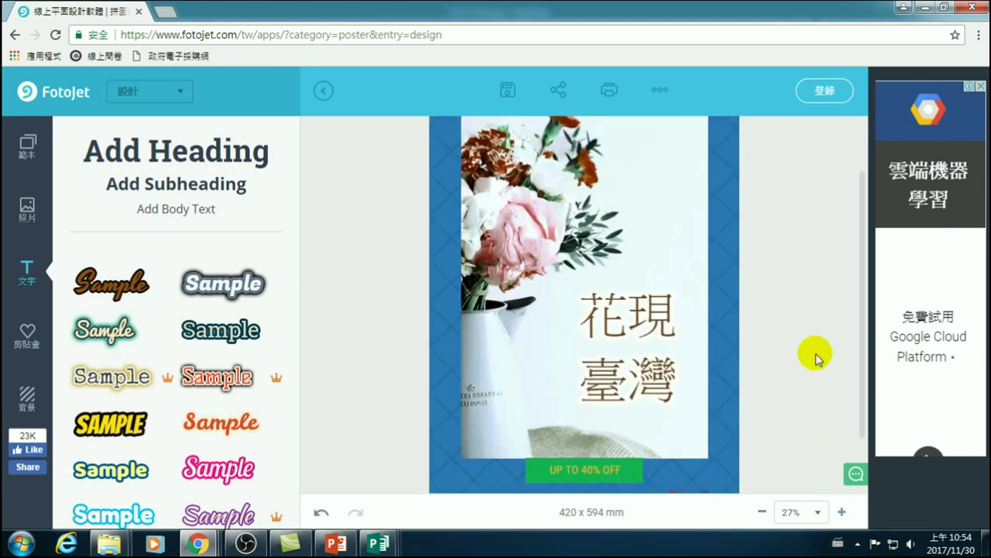
left_click_drag(862, 329, 863, 291)
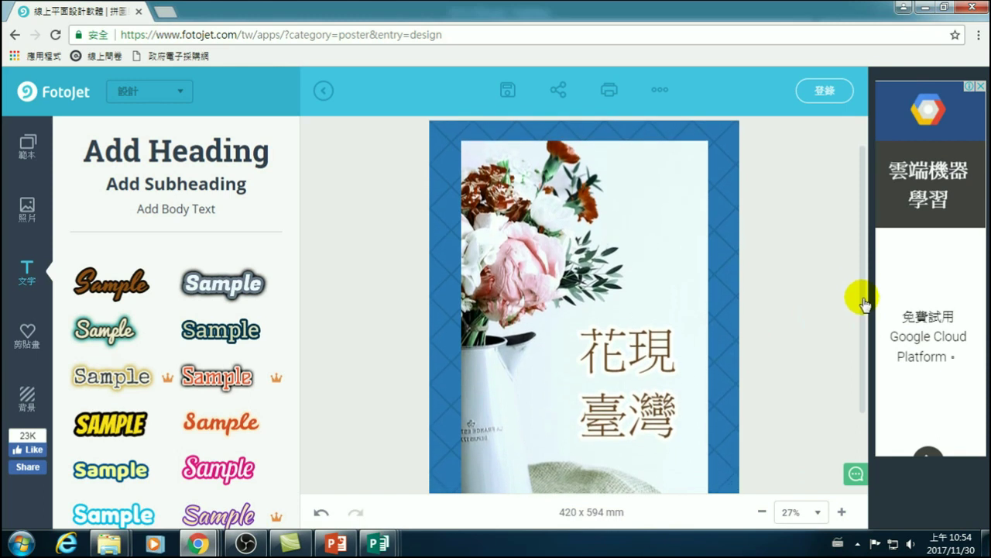
left_click(764, 512)
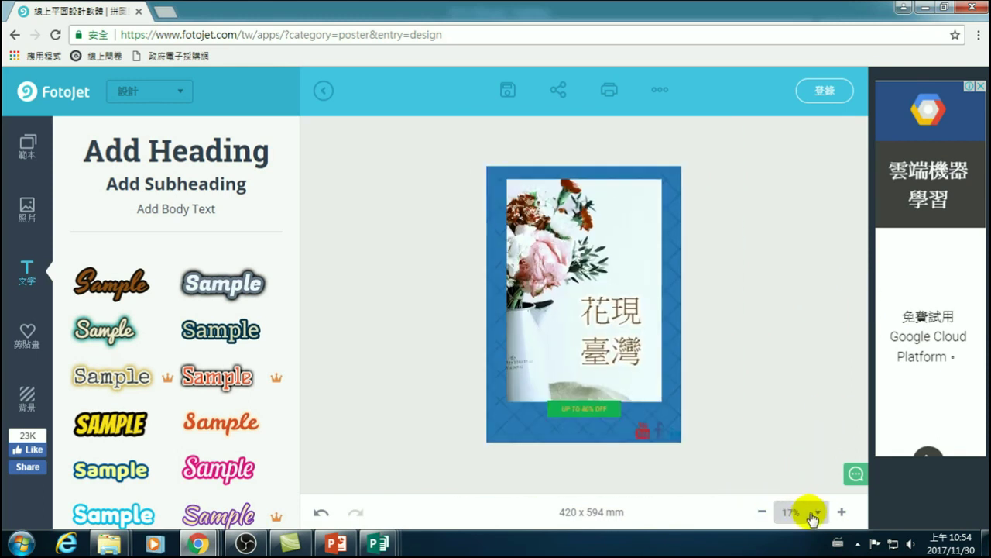
left_click(820, 516)
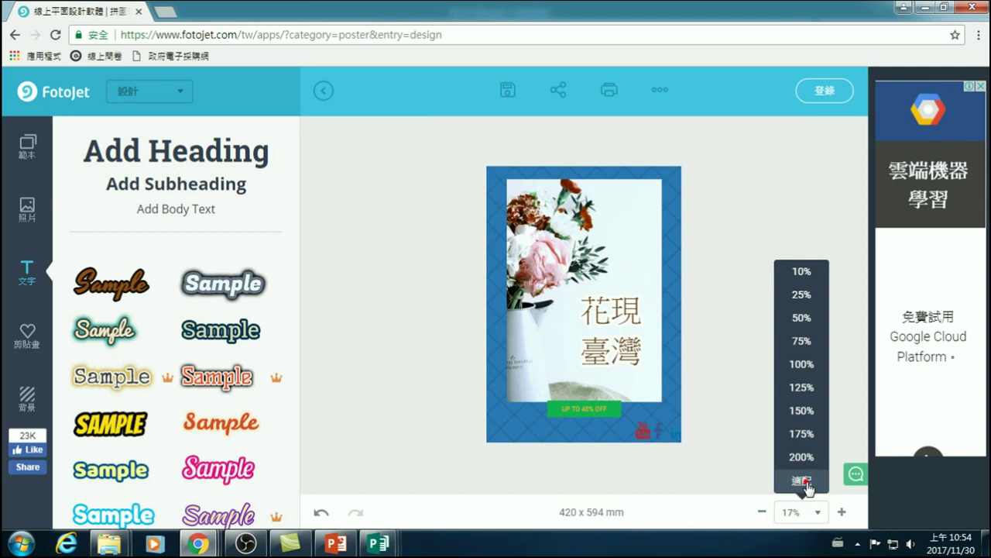
left_click(808, 485)
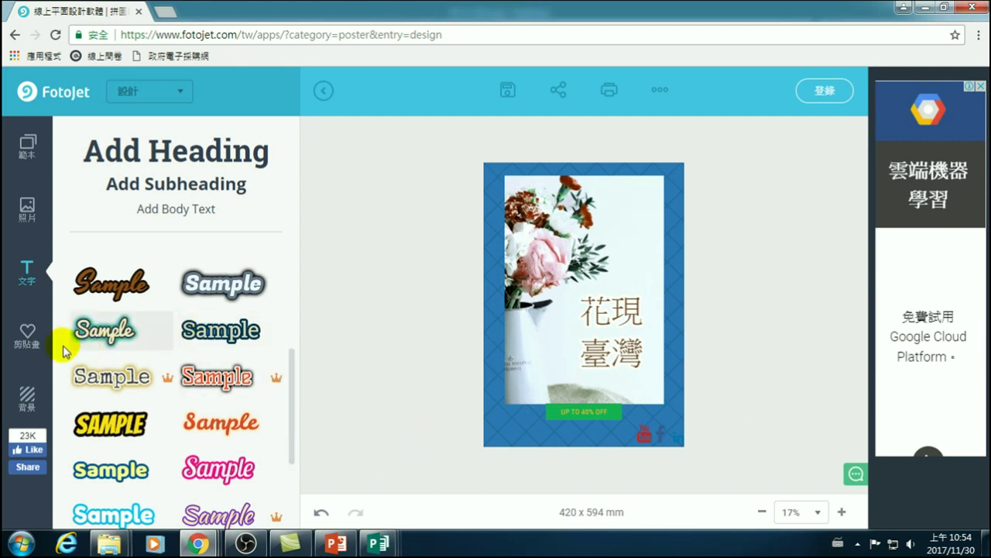
left_click(558, 92)
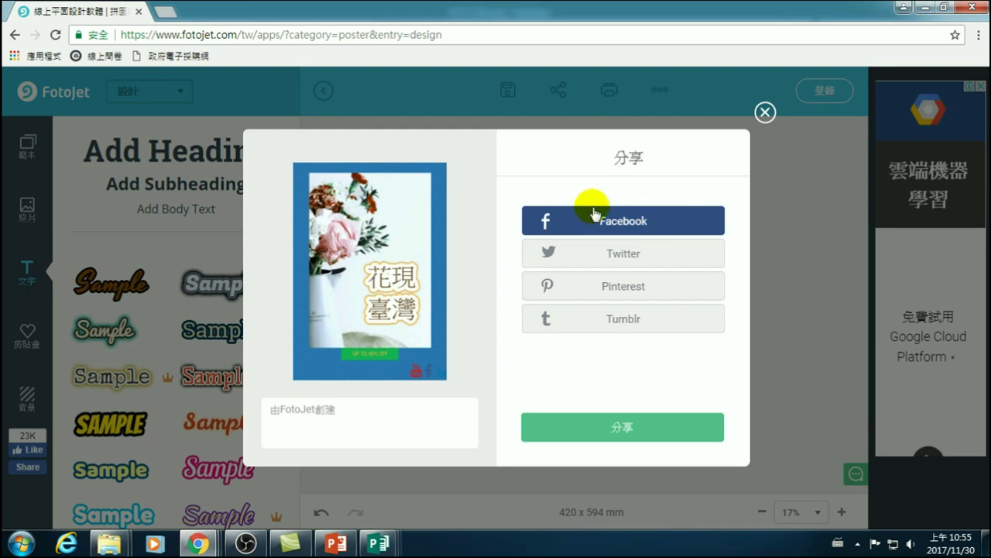
left_click(765, 112)
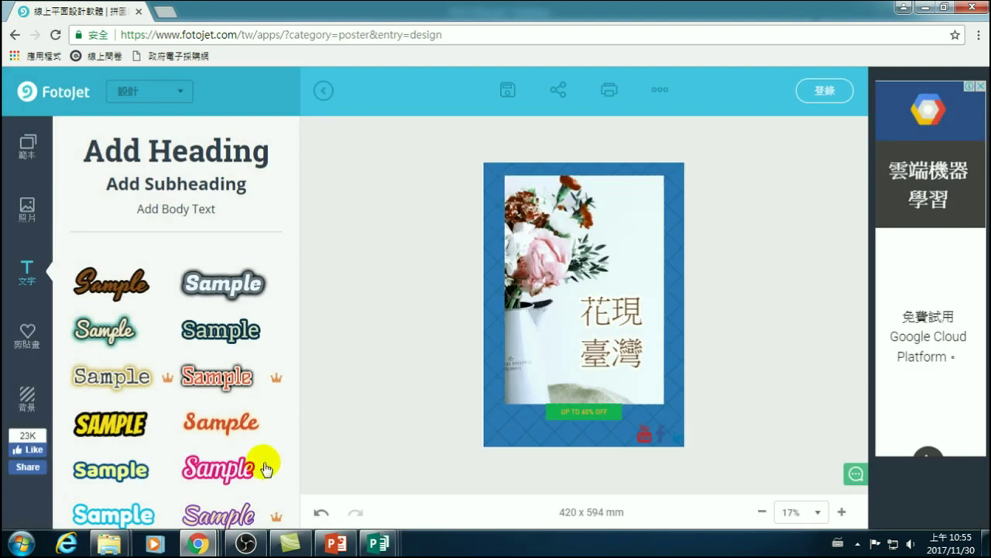
left_click(198, 542)
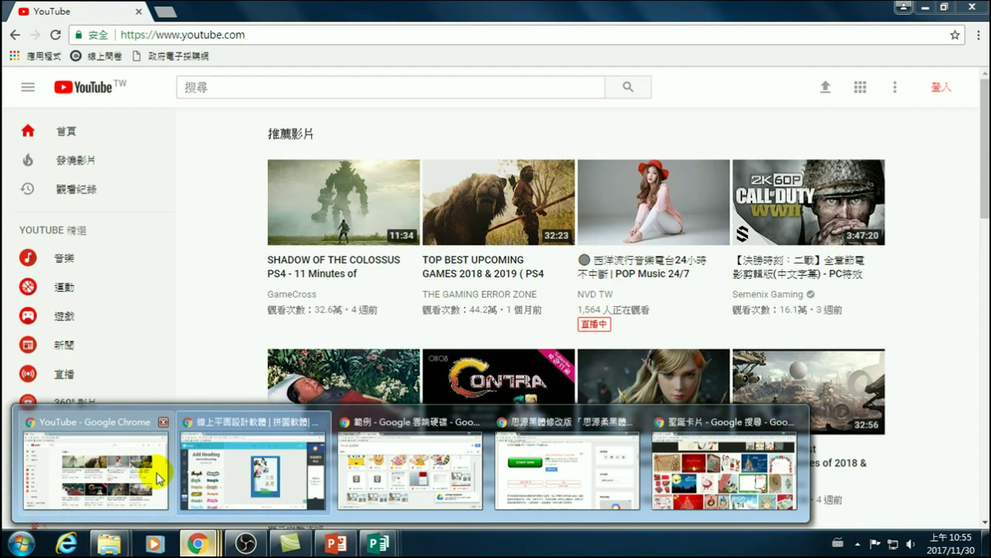
left_click(157, 477)
left_click(266, 36)
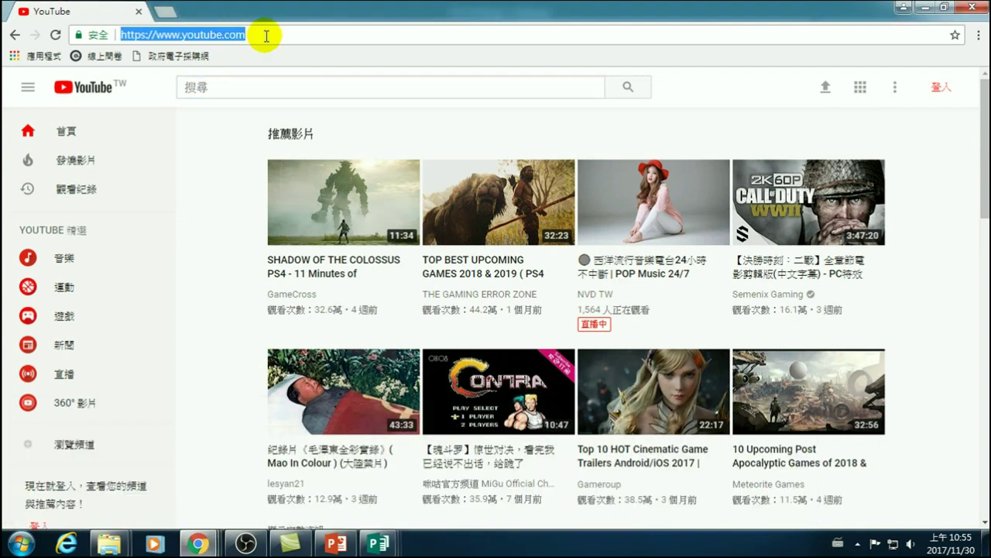
type("www.google.com.tw")
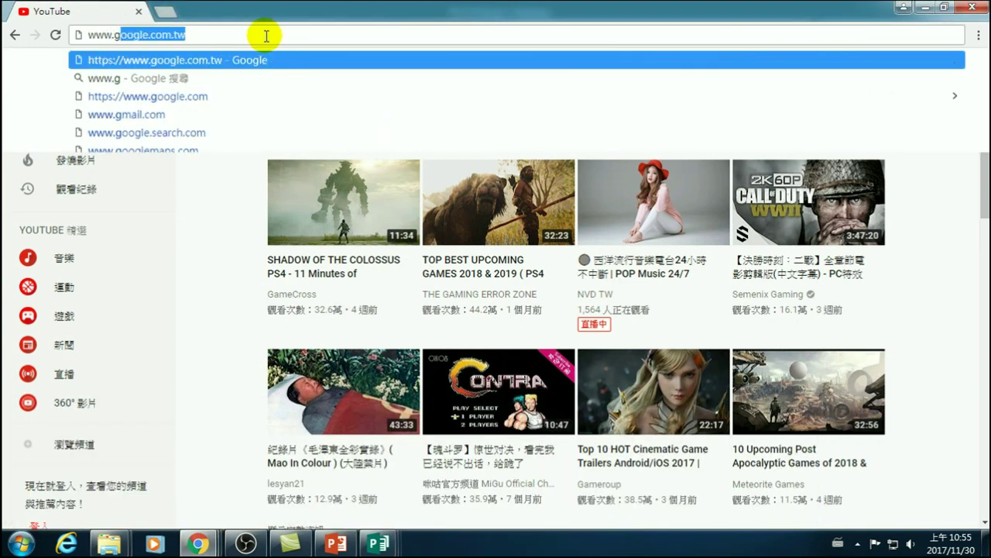
key("Return")
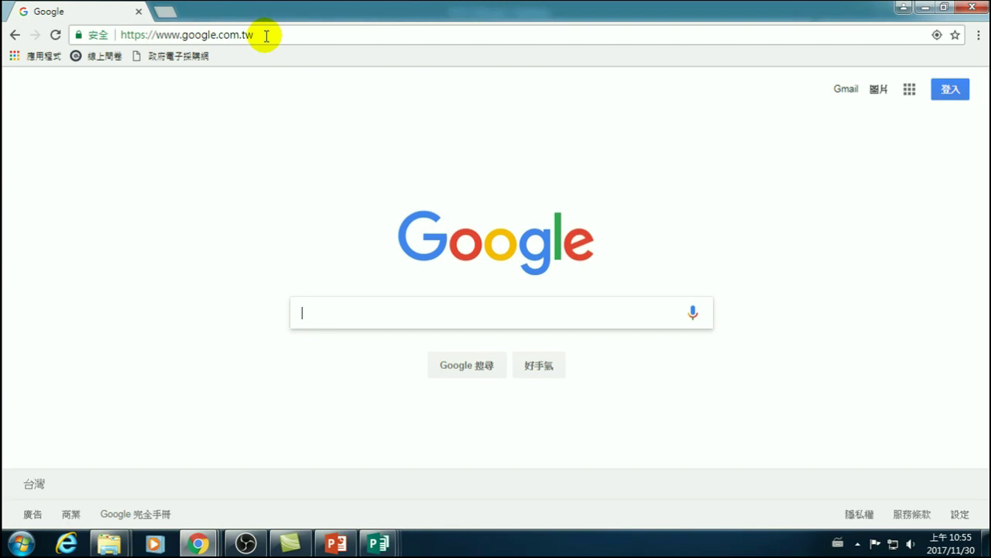
- Search Google in Chinese input for 線上 海報製作 免費
type("v")
key("BackSpace")
key("ctrl+space")
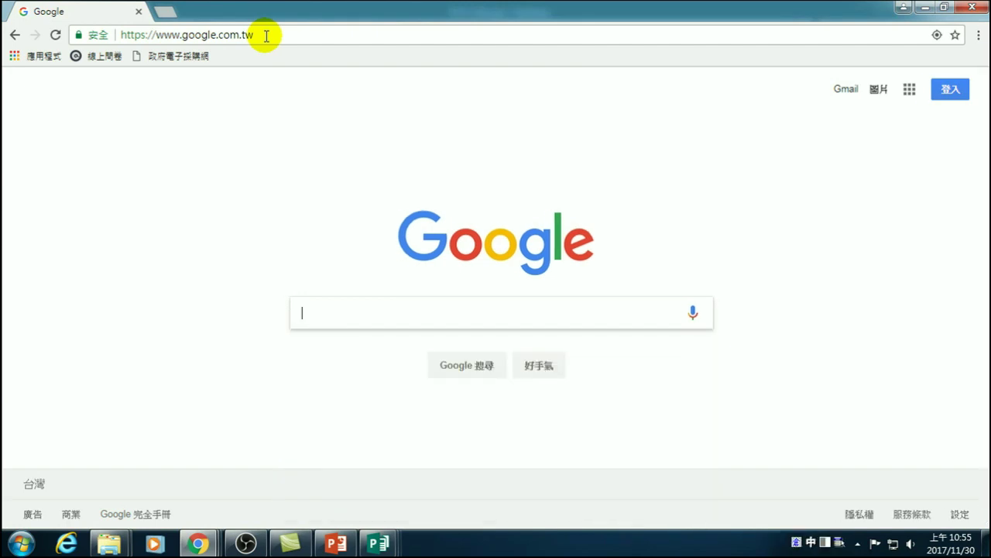
type("綁")
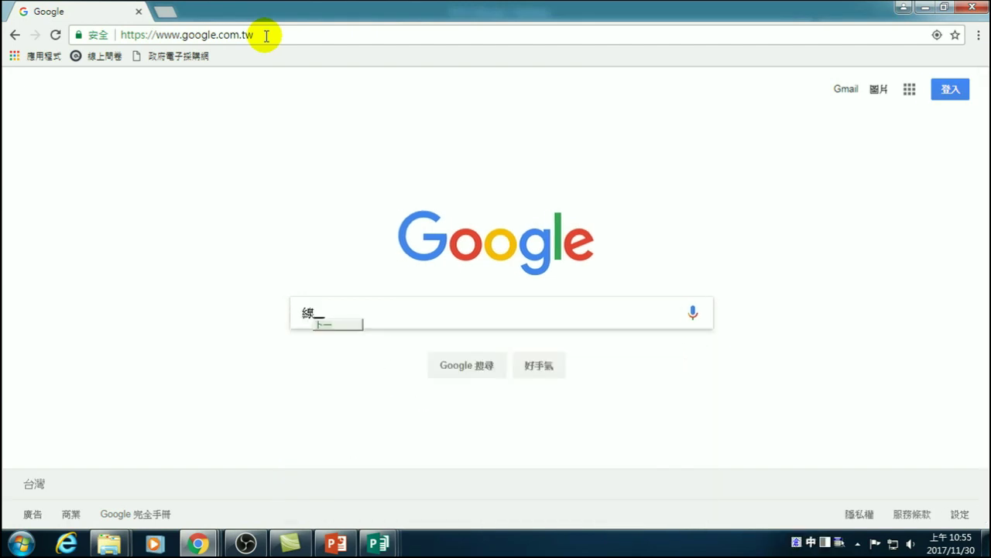
type("上")
key("Return")
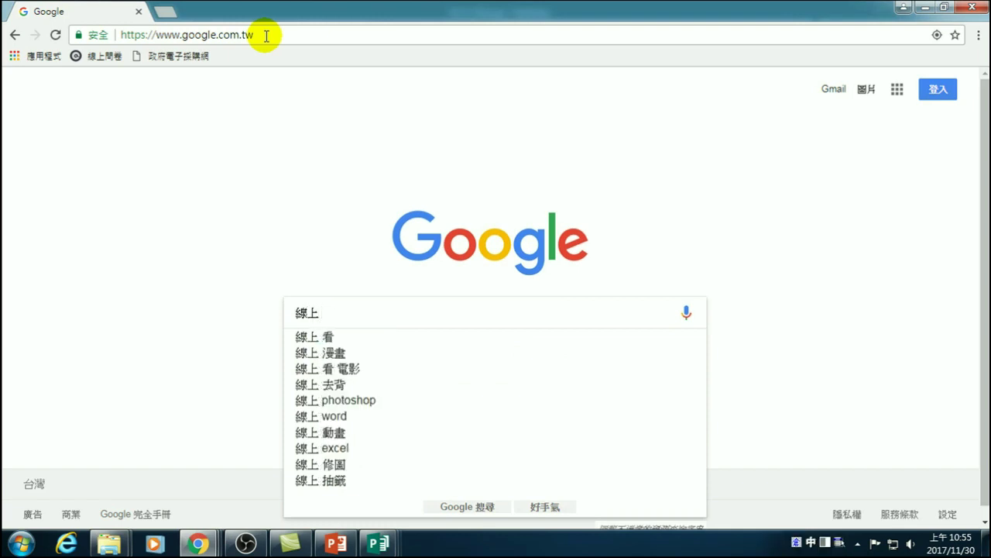
type("海")
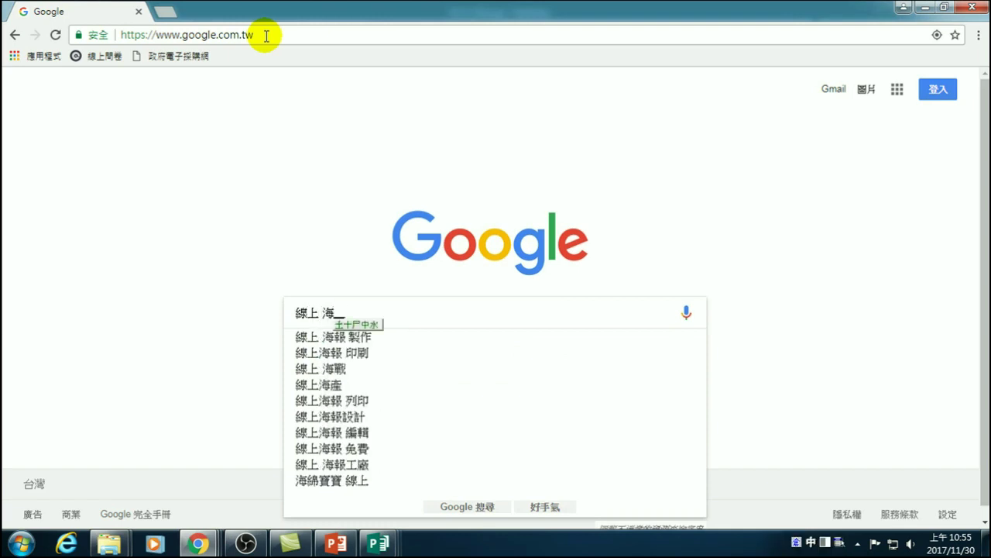
type("報製作 ")
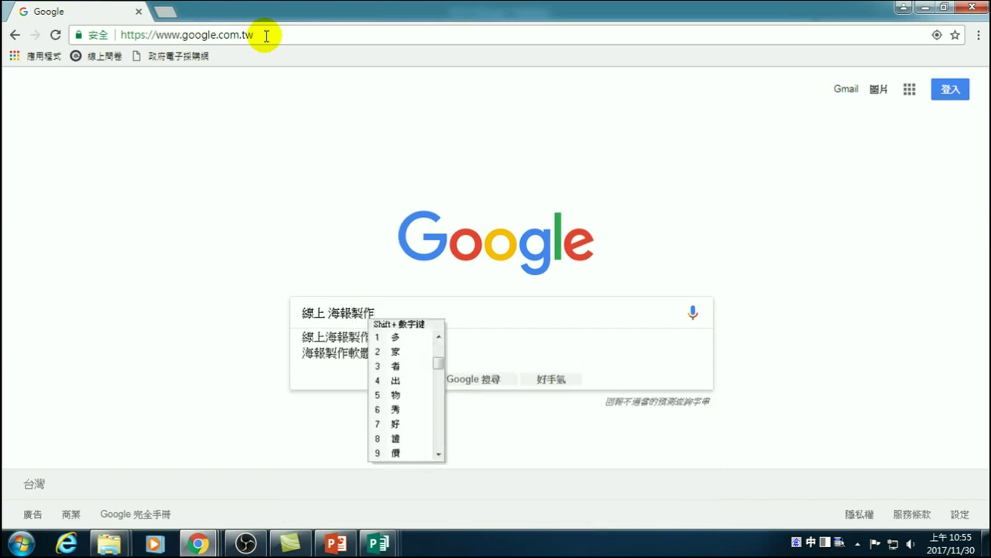
type("免")
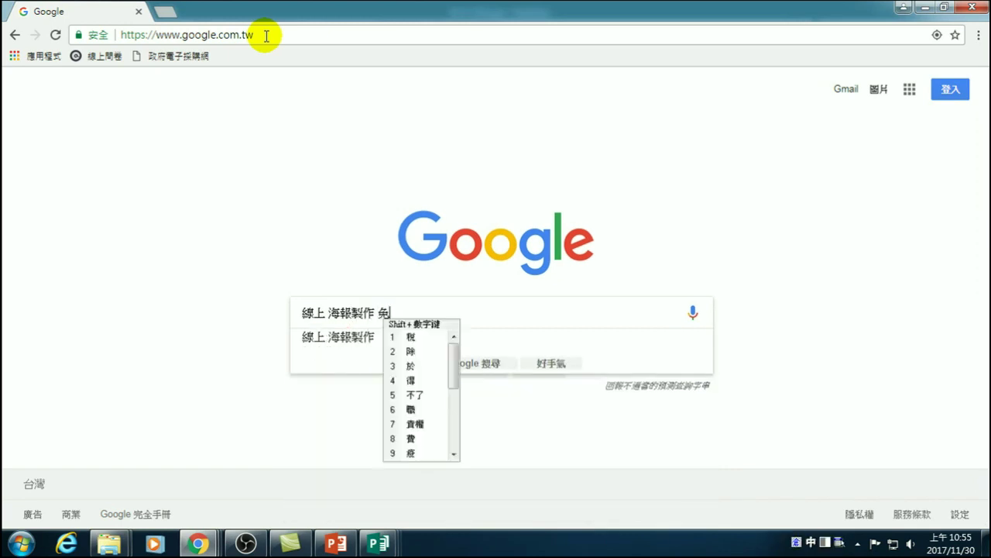
type("費")
key("Return")
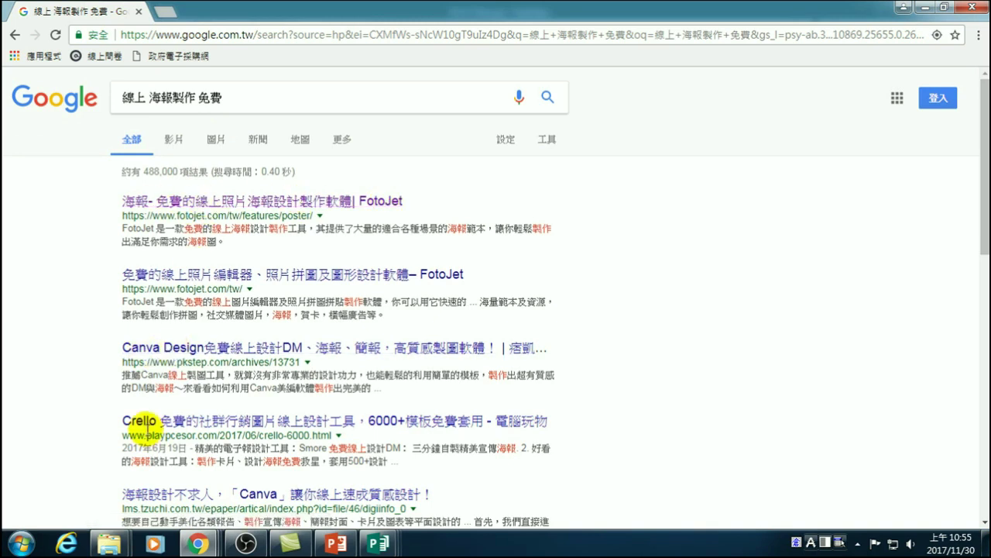
scroll(159, 425, "down", 3)
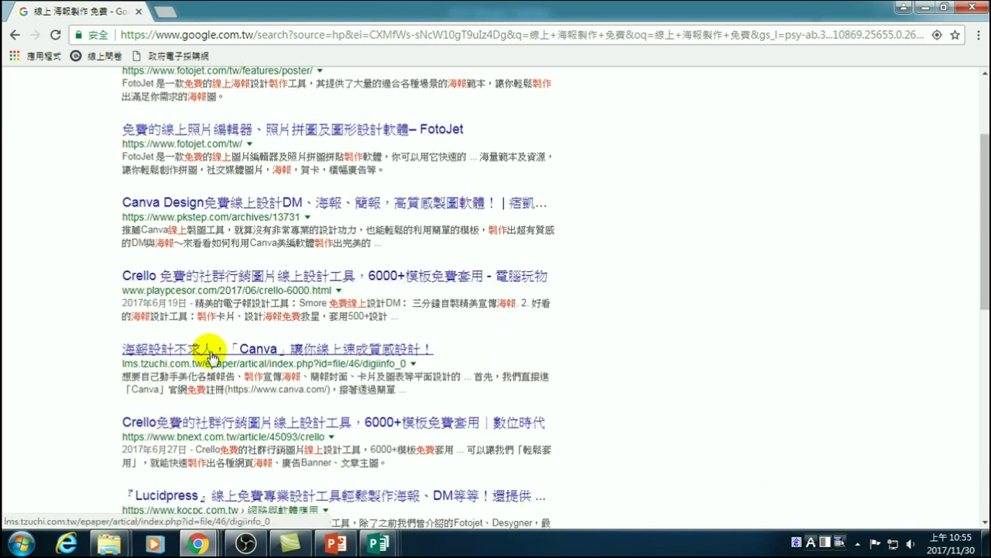
scroll(203, 341, "up", 3)
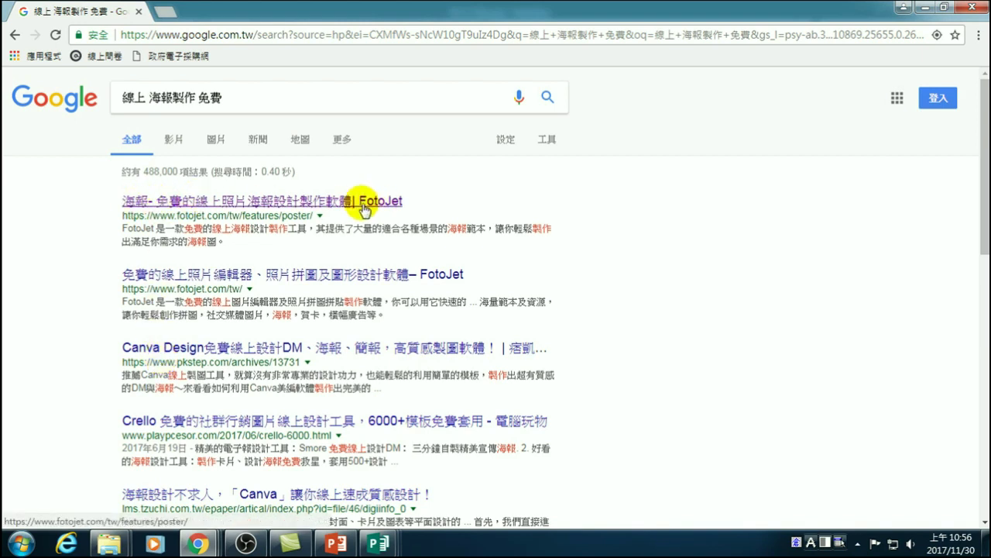
- Open FotoJet's poster maker from the search results and start a new 420 x 594 mm design
left_click(229, 201)
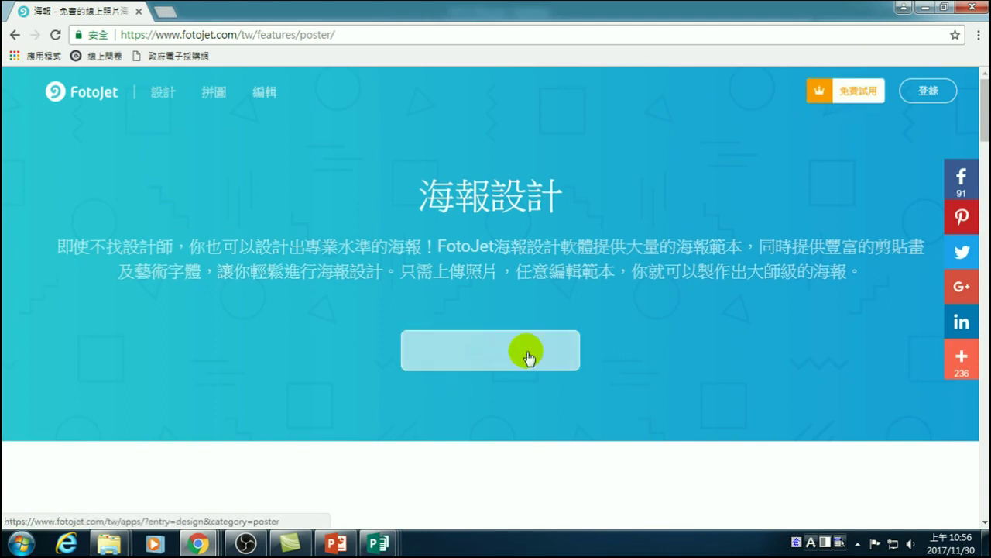
left_click(495, 355)
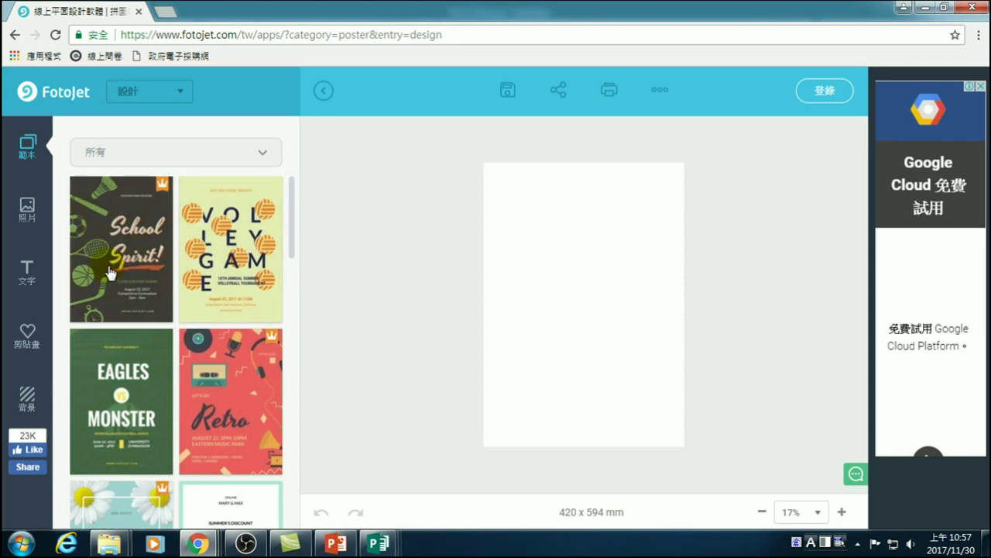
- Try the Spring New Fashion template, then apply the Summer's Discount 50% template instead
left_click_drag(292, 217, 293, 275)
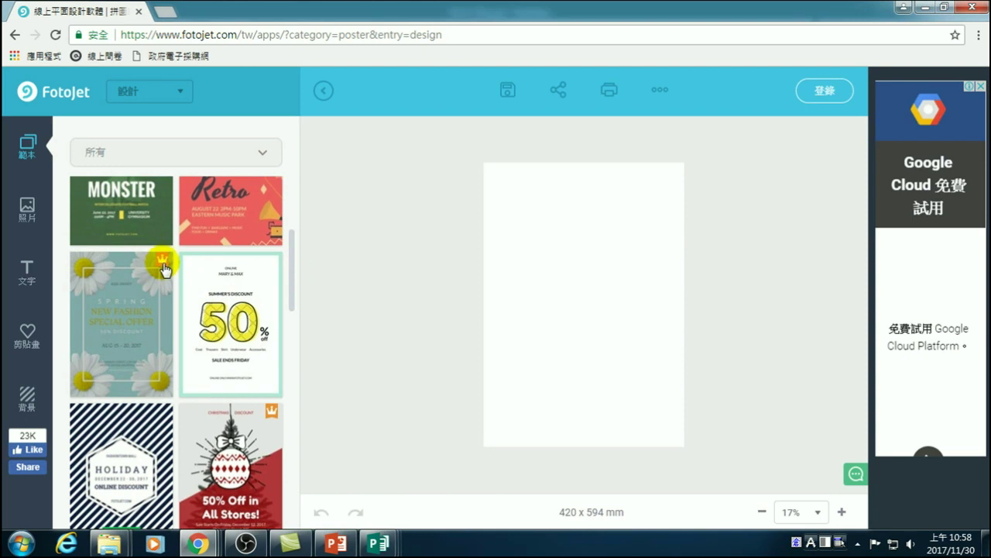
left_click(131, 285)
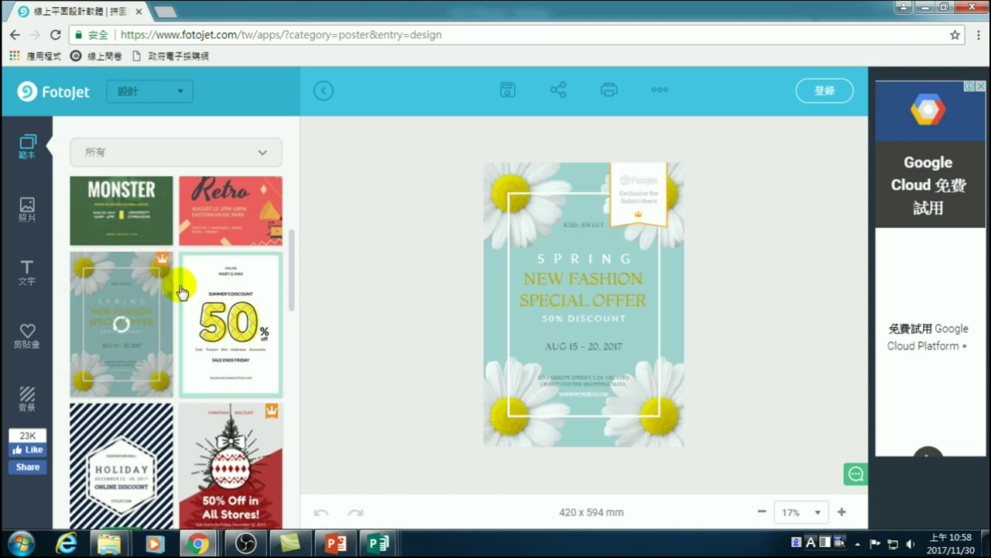
mouse_move(500, 259)
left_mouse_down()
mouse_move(547, 261)
mouse_move(542, 270)
left_mouse_up()
left_click(111, 306)
left_click(239, 286)
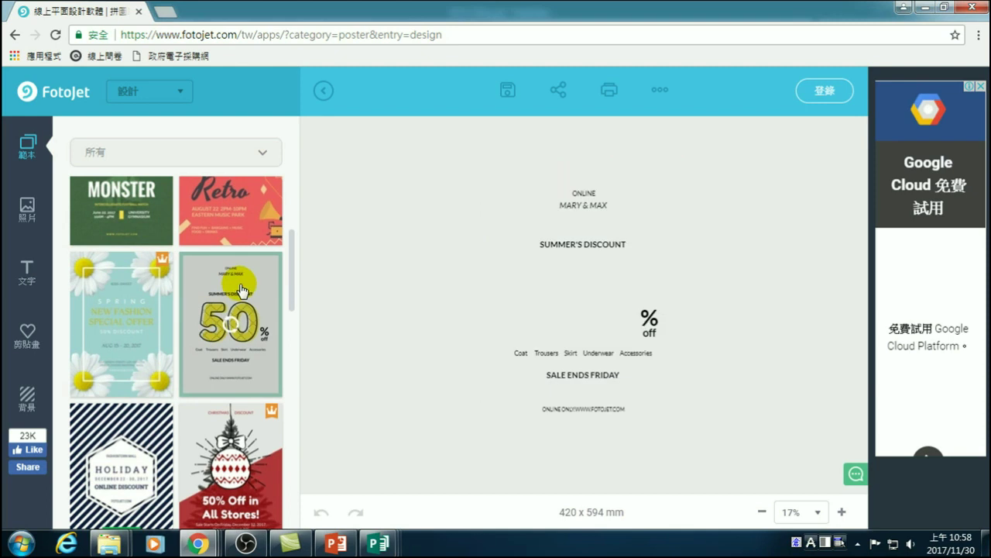
scroll(186, 263, "up", 3)
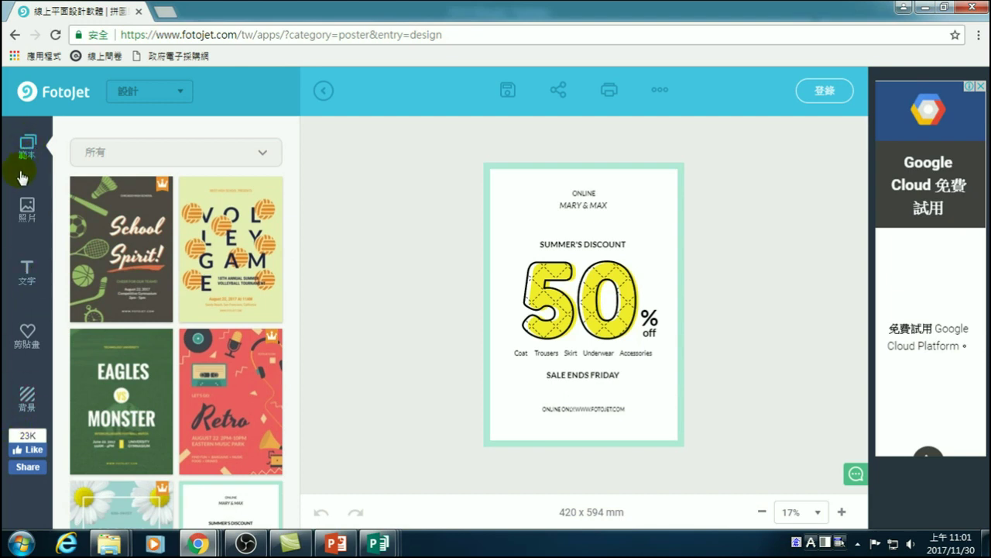
- Look through the 照片, 文字 and 剪貼畫 panels, then open the 背景 panel
left_click(27, 207)
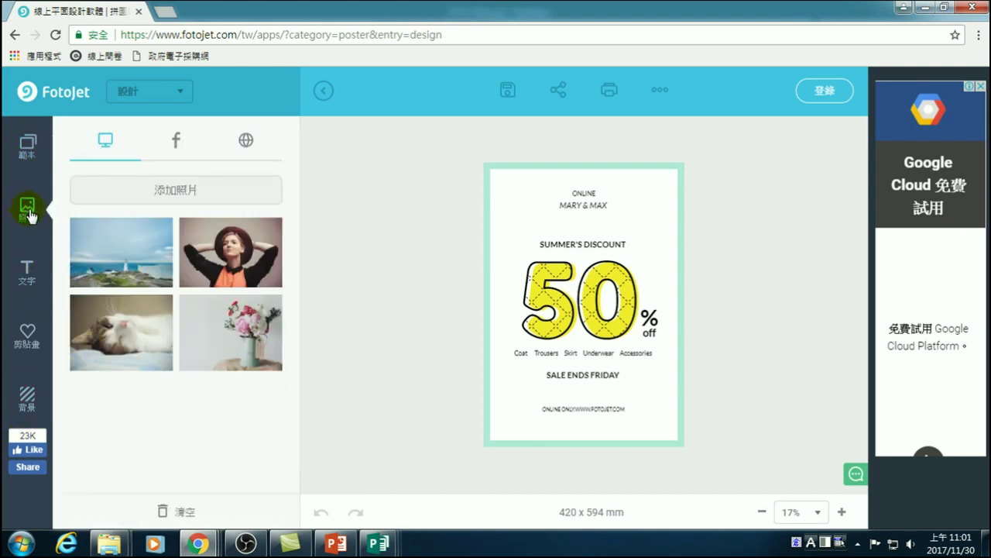
left_click(30, 272)
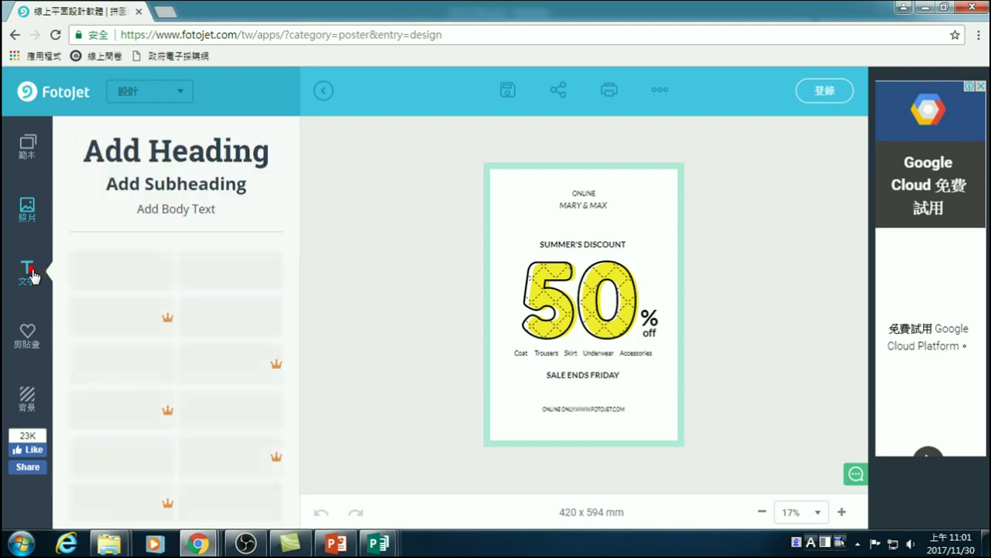
left_click(28, 333)
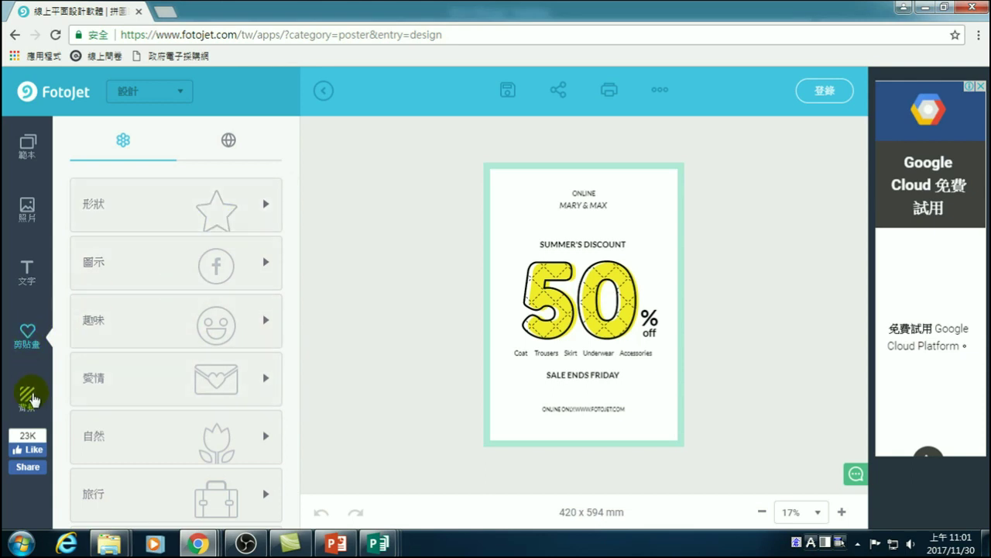
left_click(27, 395)
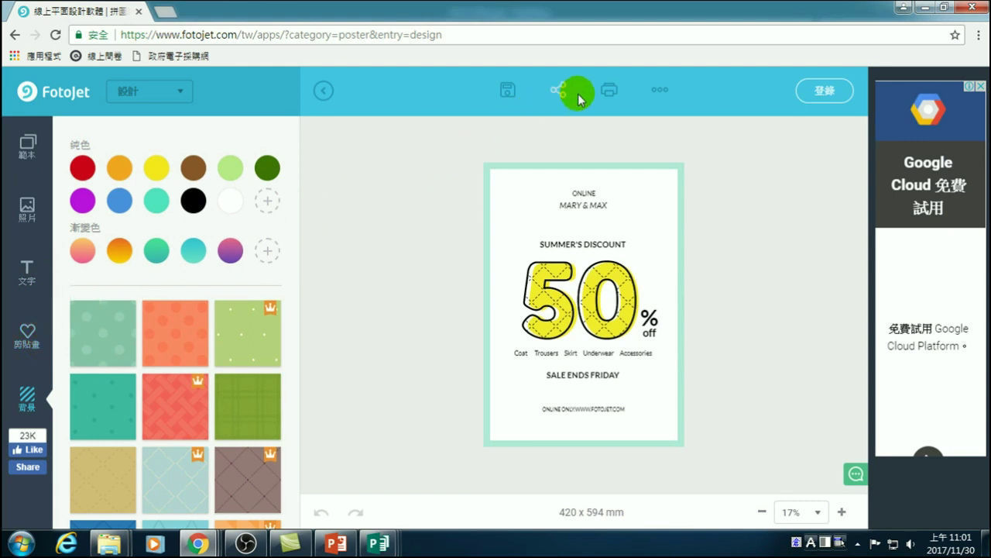
left_click(506, 92)
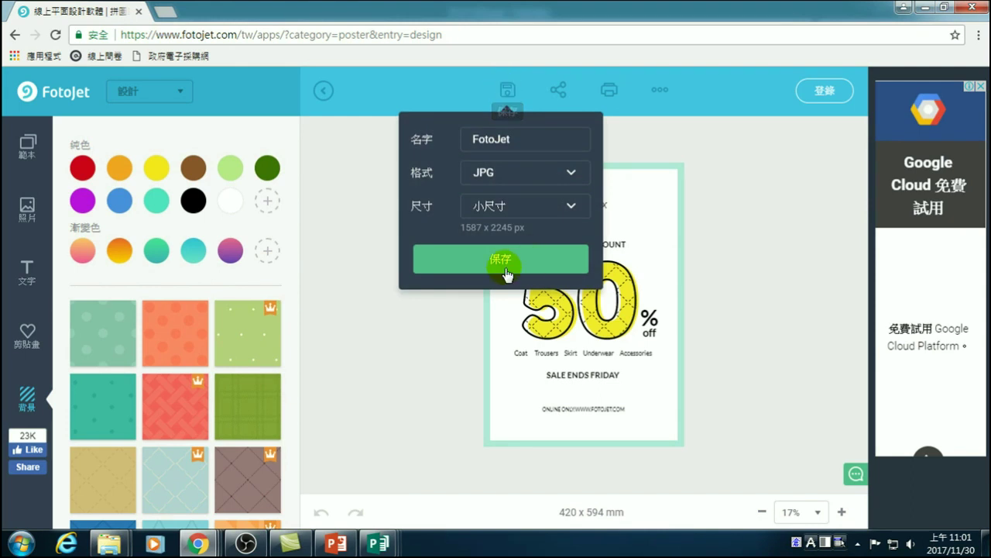
left_click(505, 177)
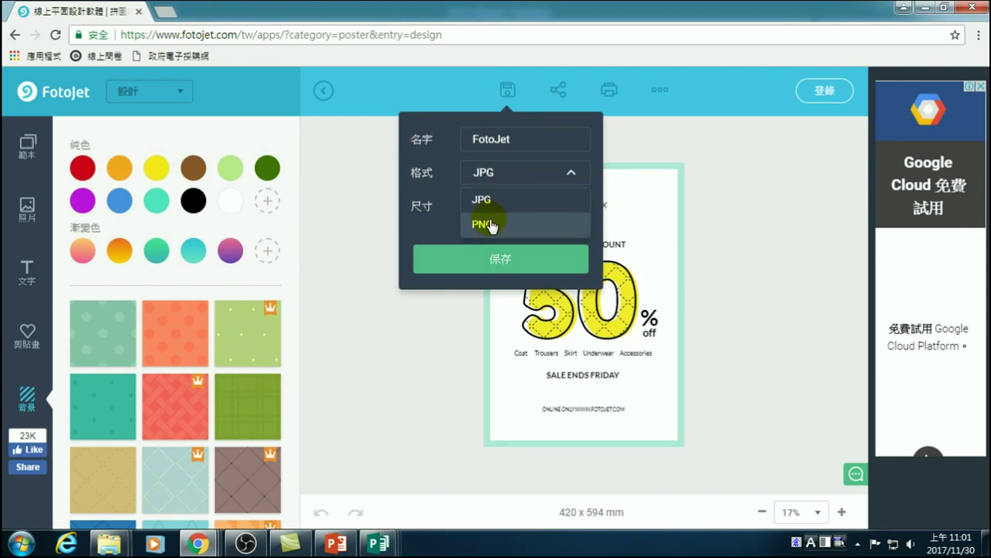
left_click(349, 348)
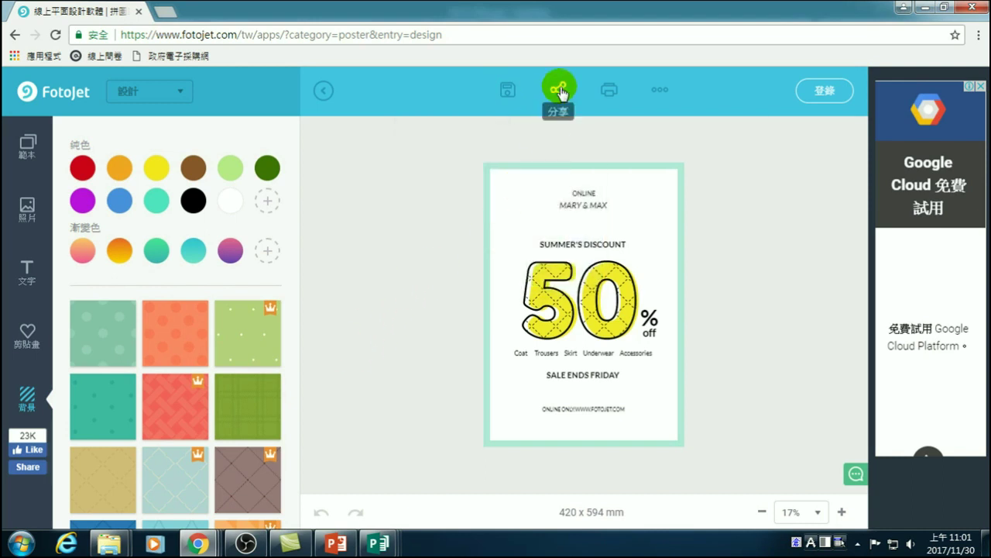
left_click(661, 92)
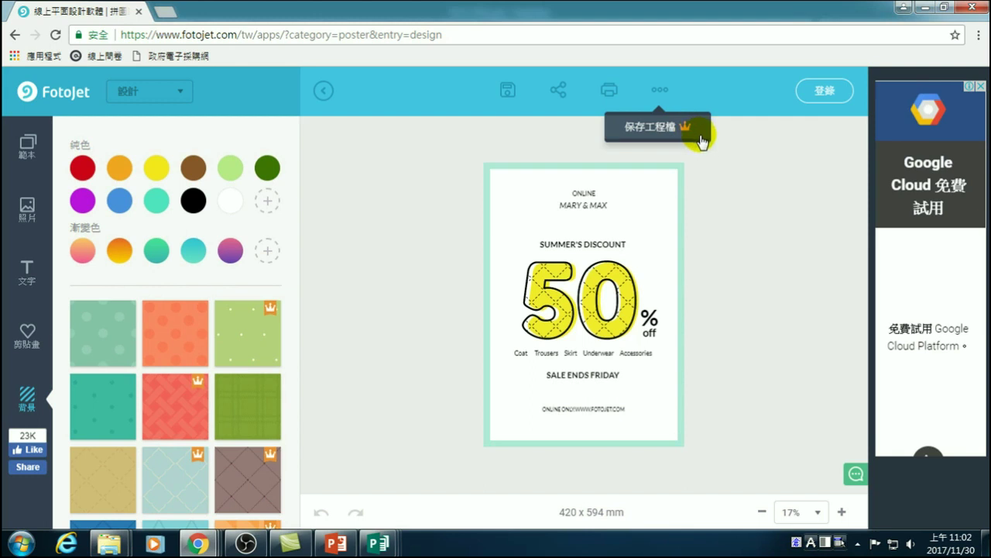
left_click(671, 127)
left_click(687, 129)
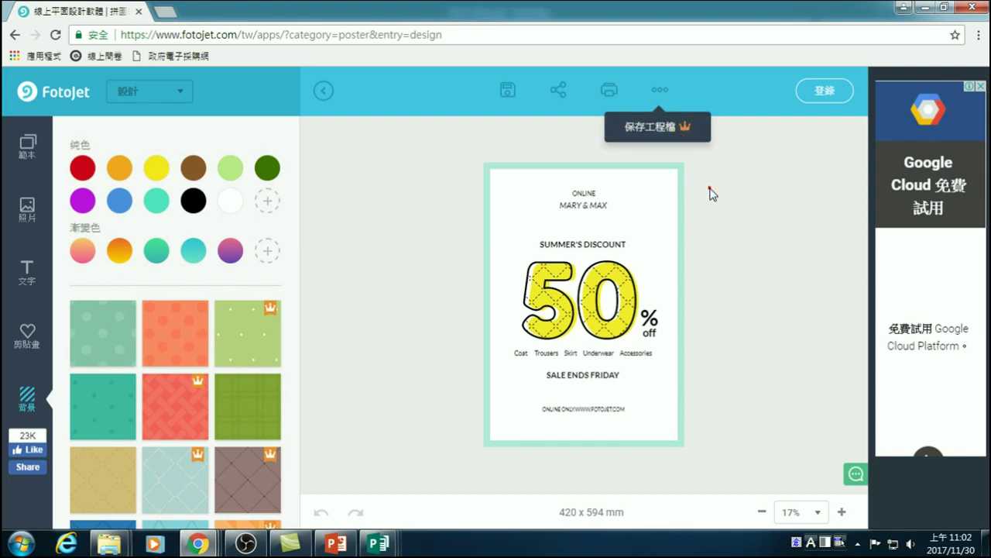
left_click(657, 91)
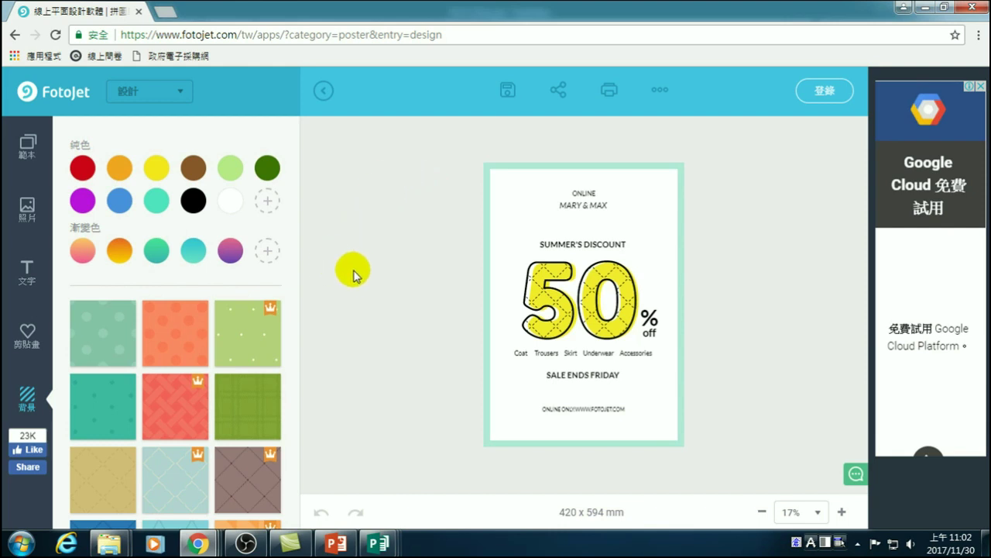
- Browse the 範本 template gallery and load the Team Development Model template
left_click(28, 146)
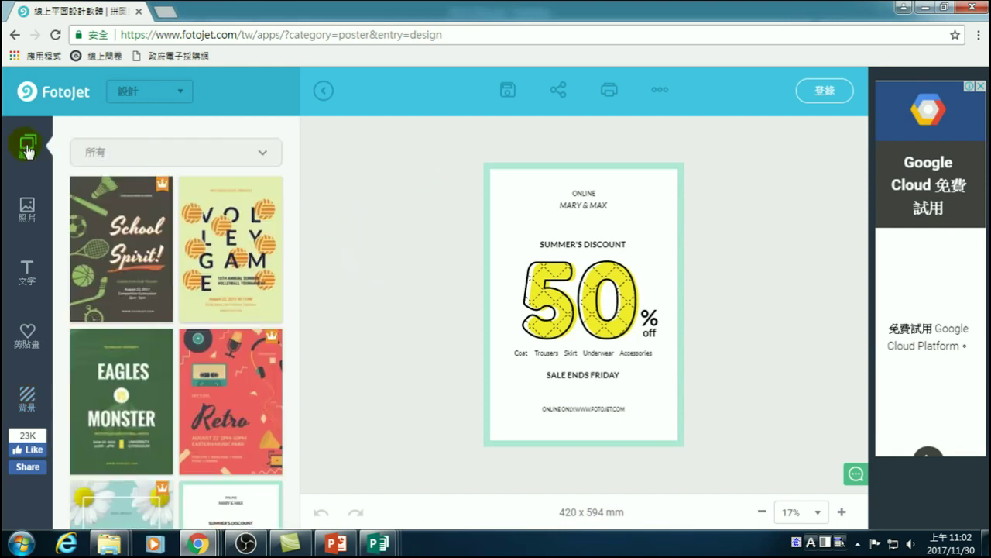
scroll(166, 255, "down", 10)
scroll(184, 277, "up", 3)
scroll(184, 277, "up", 3)
scroll(186, 261, "down", 4)
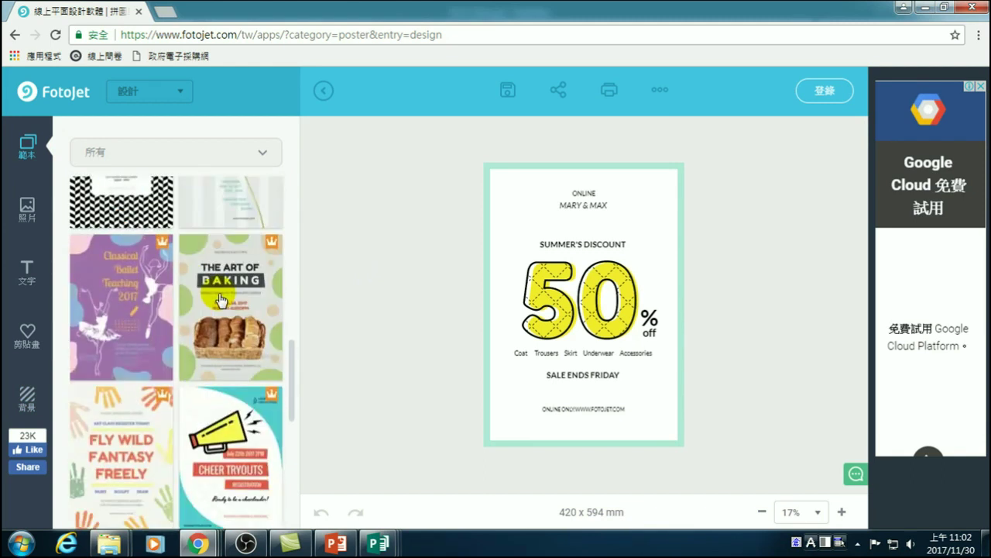
scroll(237, 239, "up", 3)
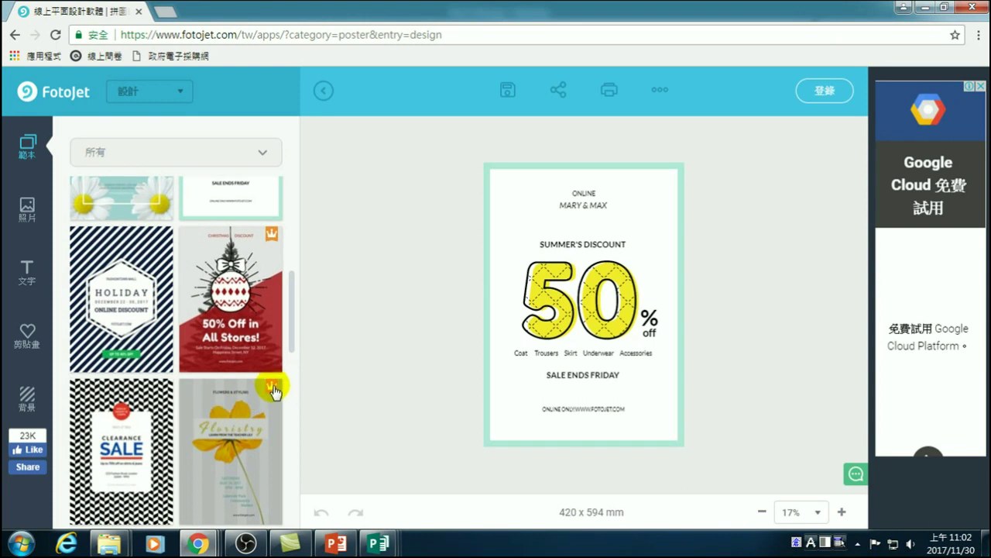
scroll(232, 411, "down", 6)
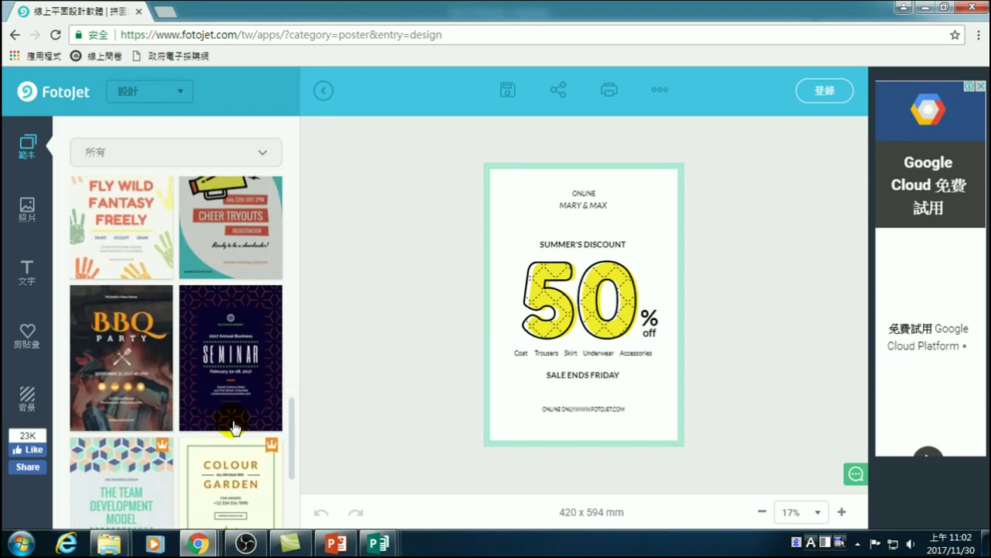
scroll(234, 427, "down", 1)
scroll(238, 424, "down", 1)
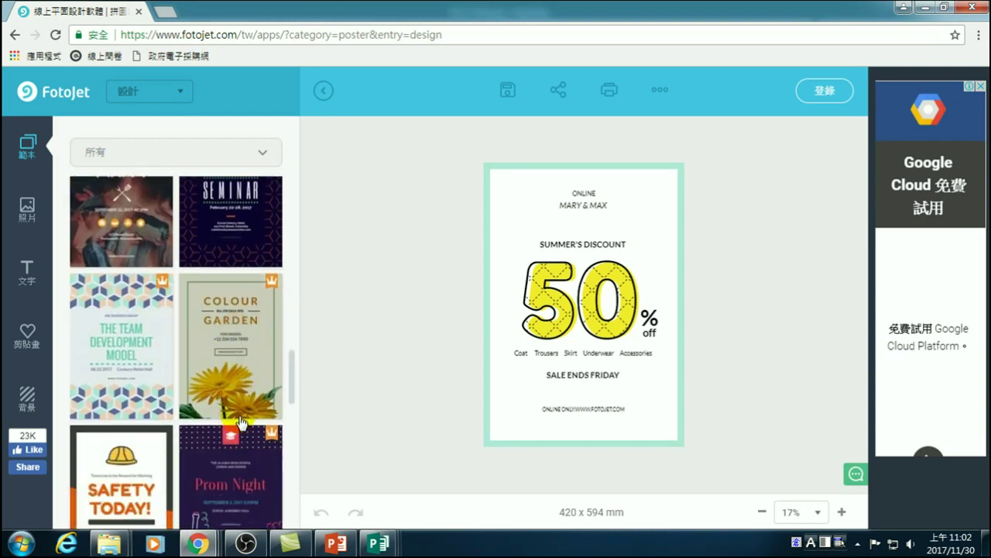
left_click(109, 369)
- Switch the poster to the pink dotted LET'S CELEBRATE LILY'S 21 birthday template
scroll(201, 350, "down", 3)
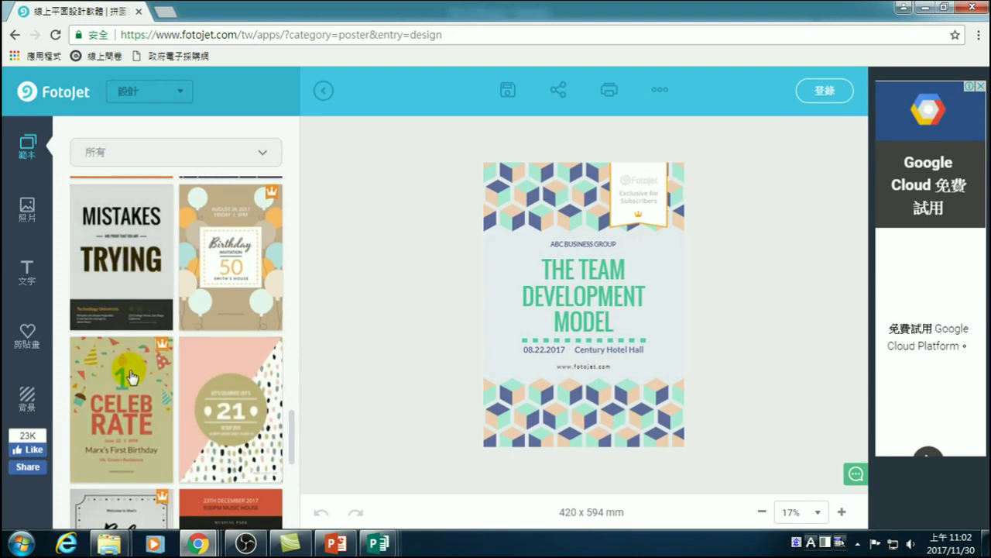
left_click(242, 400)
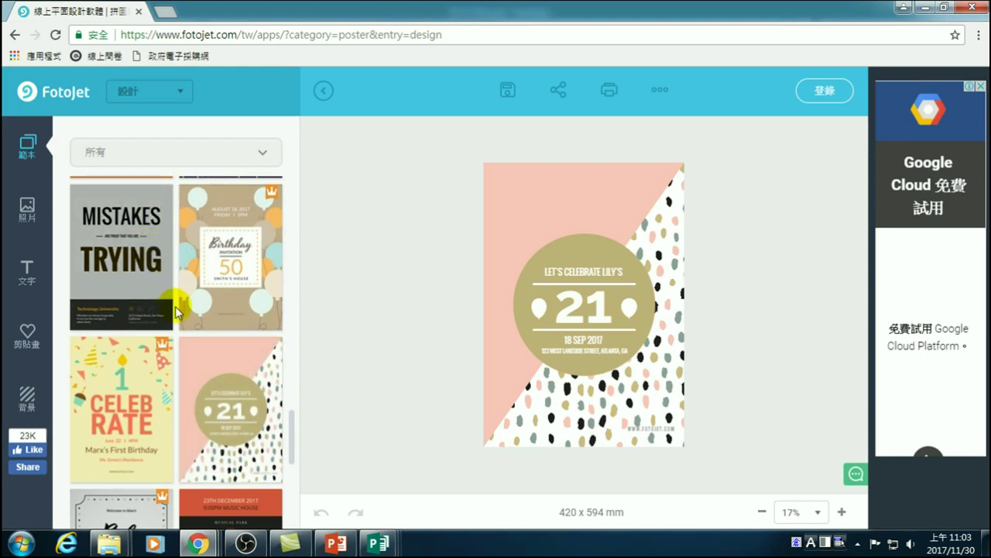
scroll(186, 310, "up", 3)
scroll(222, 275, "up", 4)
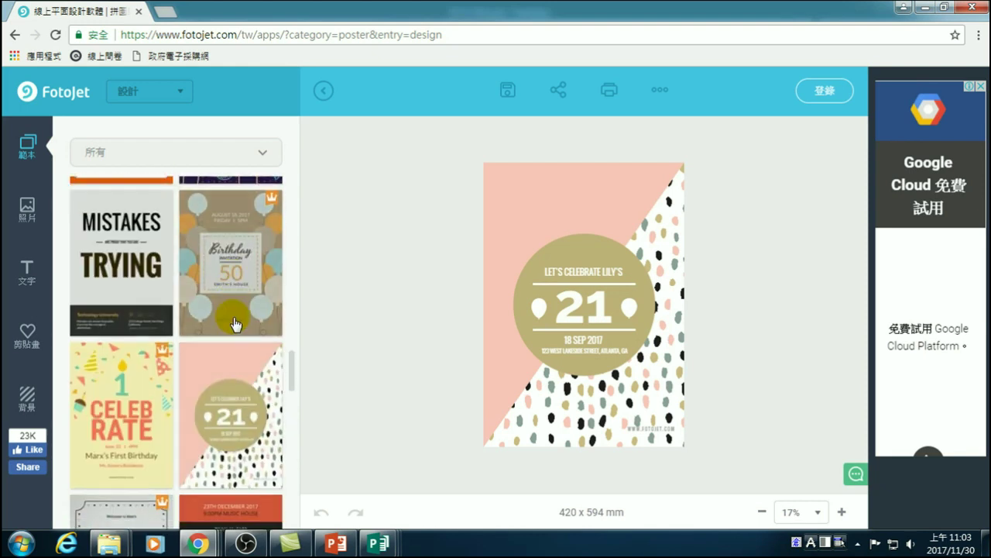
scroll(233, 317, "down", 3)
- Load the FESTIVAL music template (23TH DECEMBER 2017, MUSIC HOUSE), then browse more templates
left_click(245, 282)
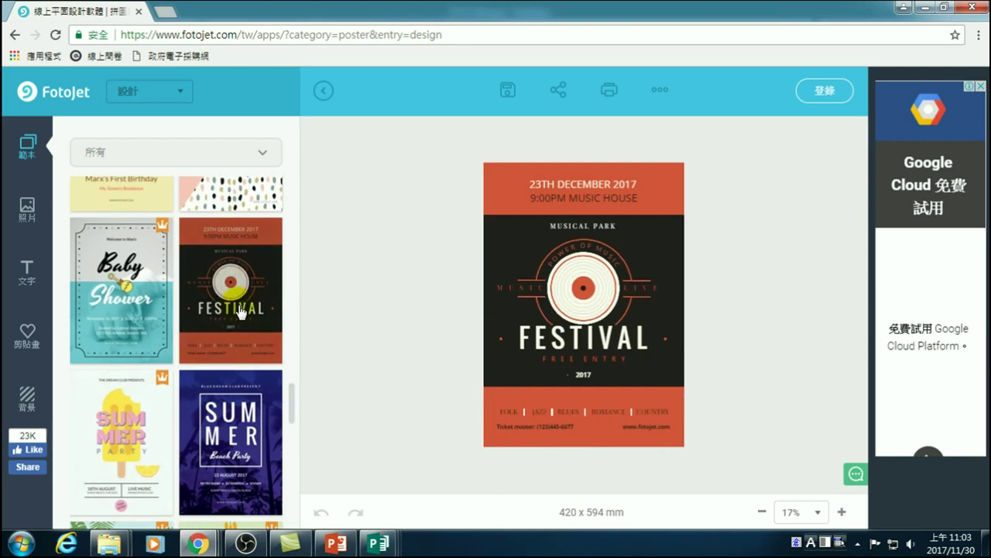
scroll(243, 314, "down", 4)
scroll(220, 351, "down", 4)
scroll(223, 434, "up", 4)
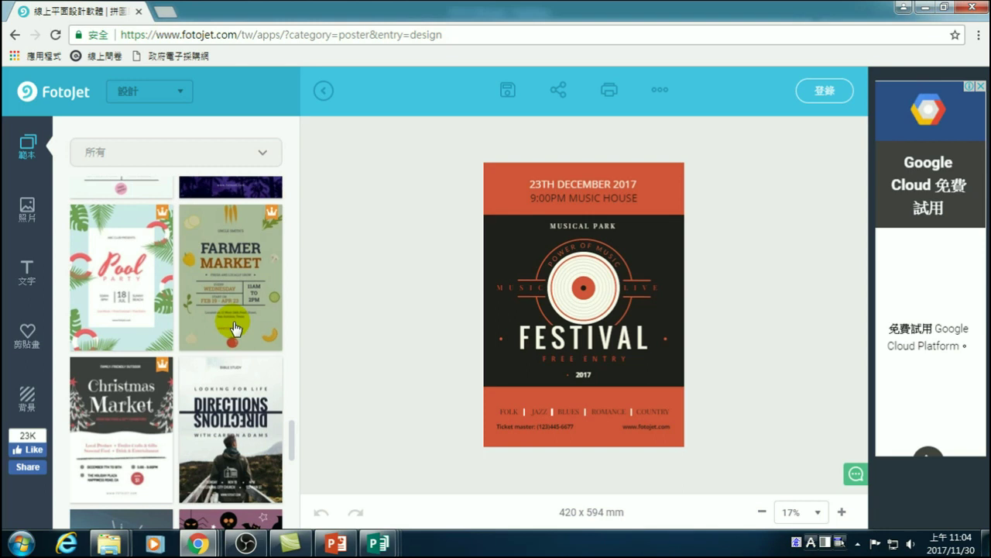
scroll(236, 329, "up", 4)
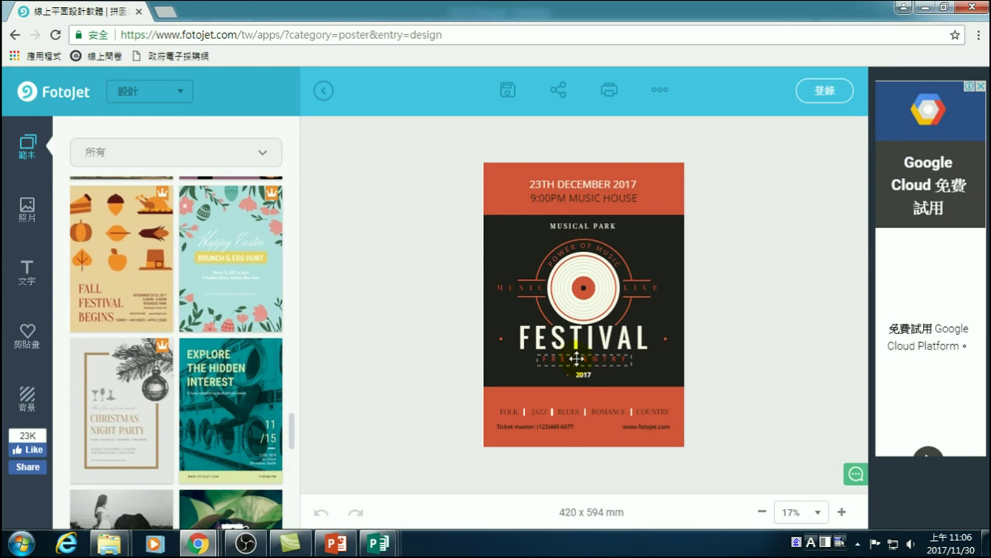
- Inspect the FESTIVAL title and black middle band, then show the 照片 photo library
left_click(577, 336)
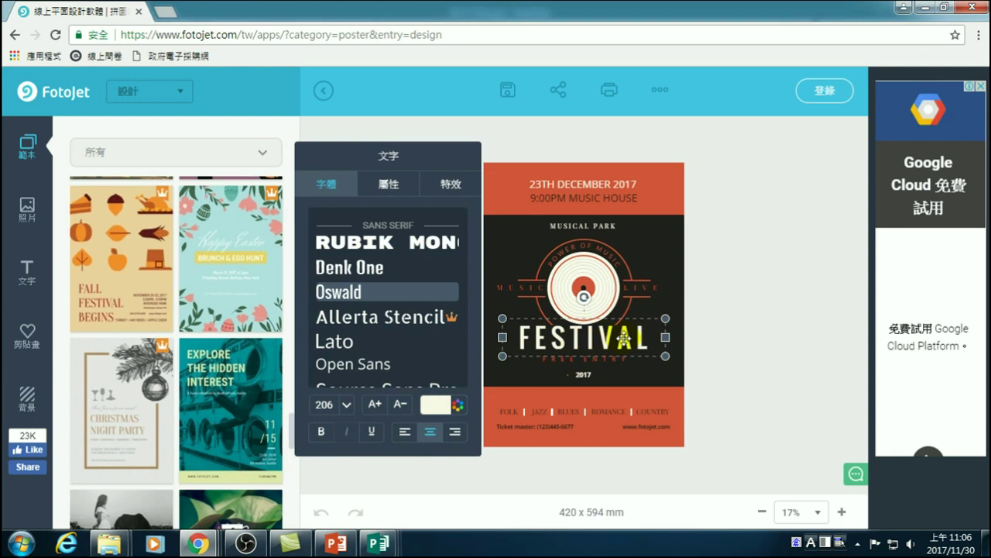
left_click(716, 333)
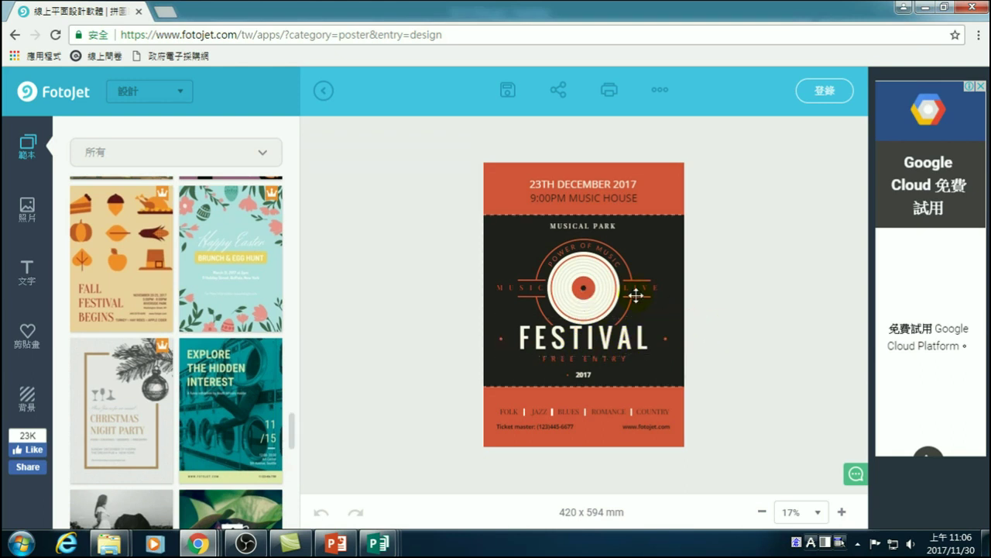
left_click(665, 238)
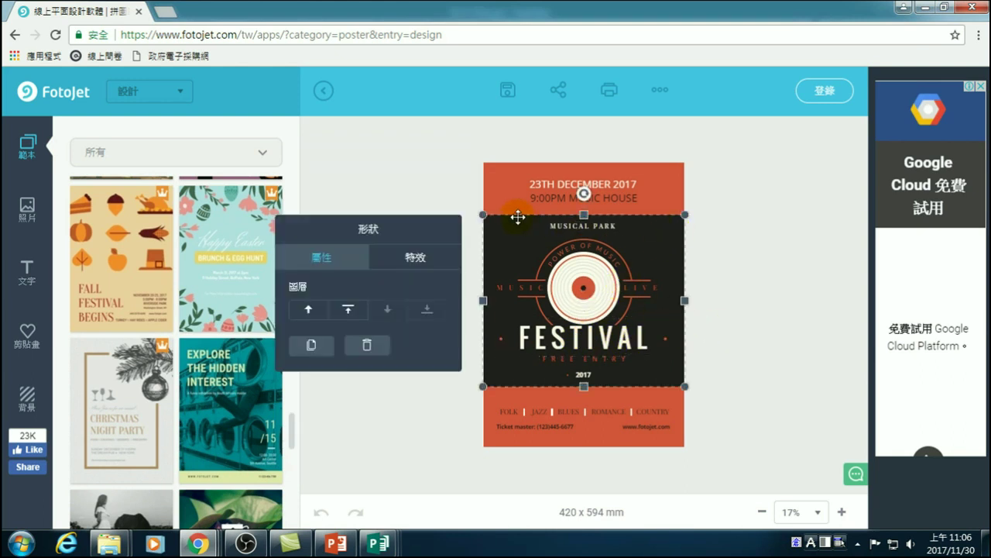
left_click(751, 267)
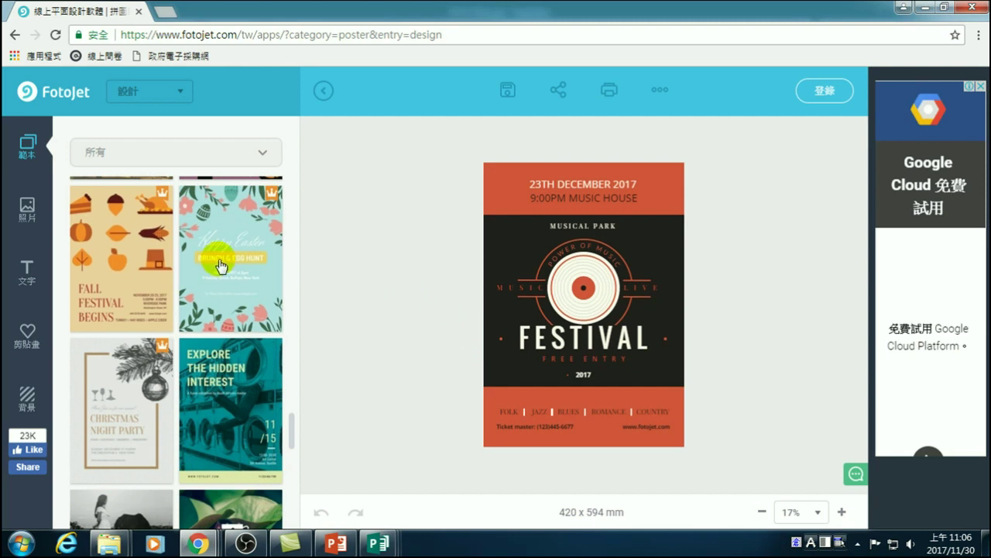
left_click(27, 208)
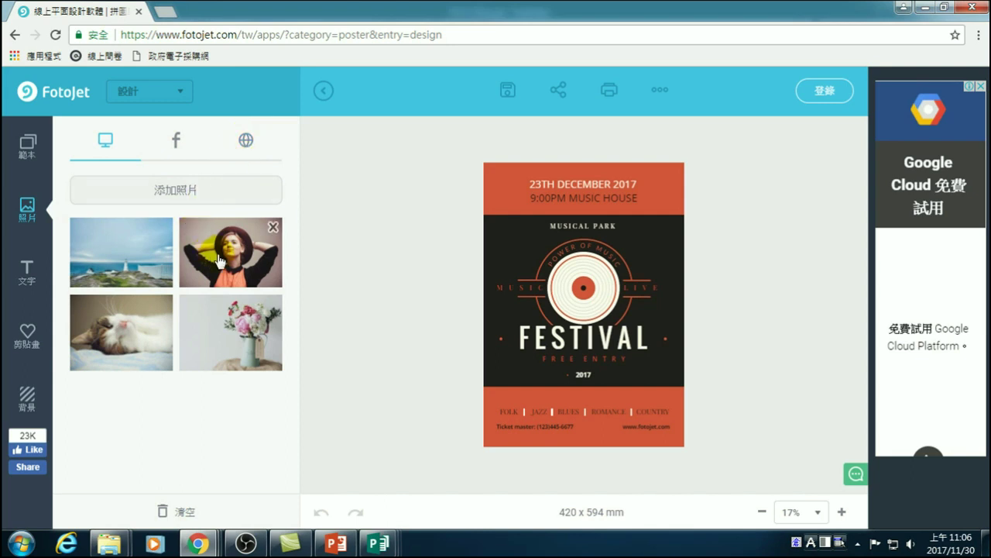
- Add the sample cat photo to the poster, then delete it again
left_click(138, 339)
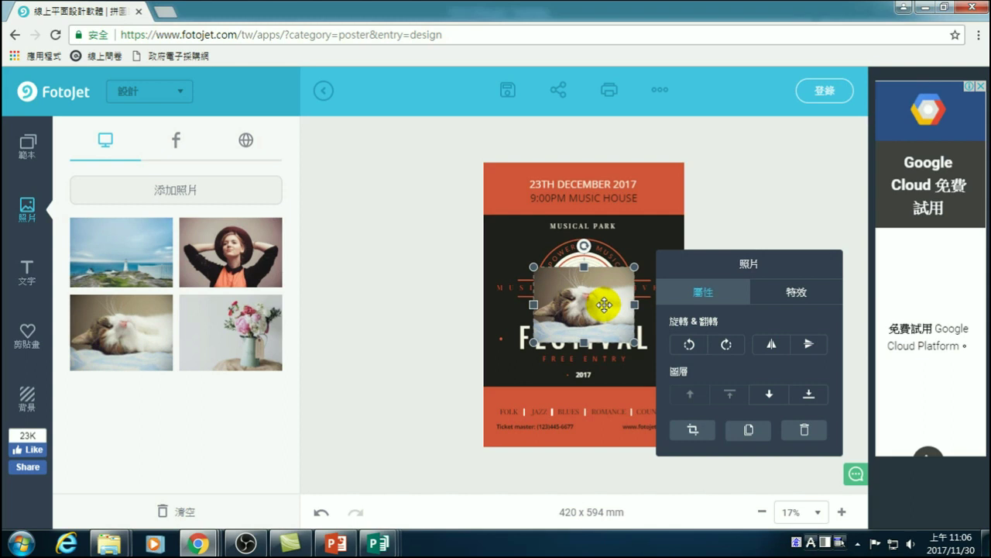
key("Delete")
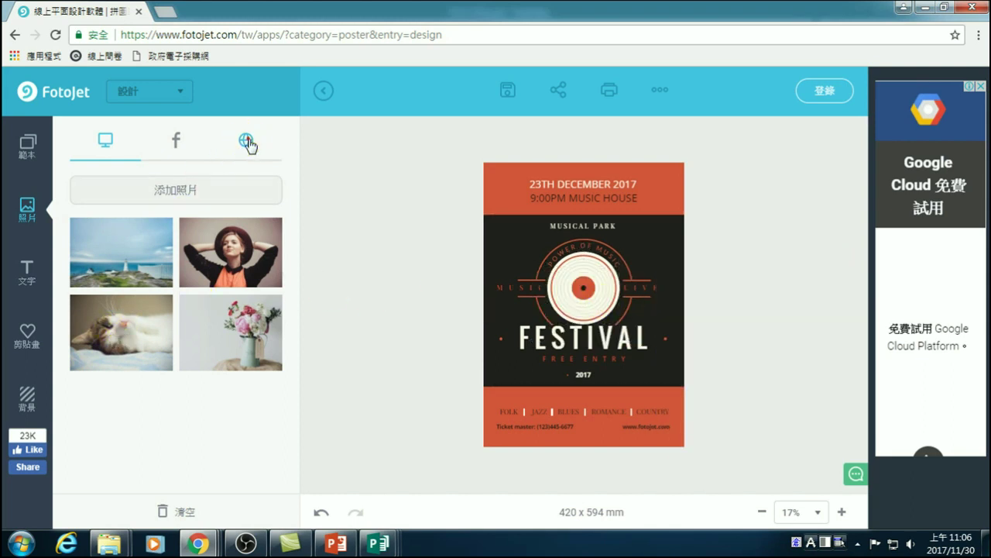
left_click(246, 141)
- Search the online stock photos for 'health' and scroll through the results
left_click(170, 189)
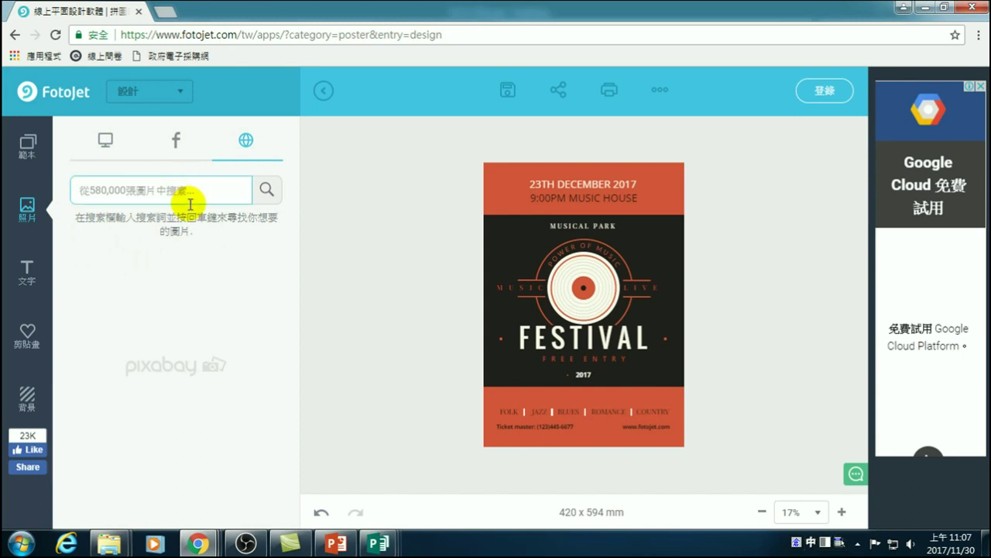
type("hea")
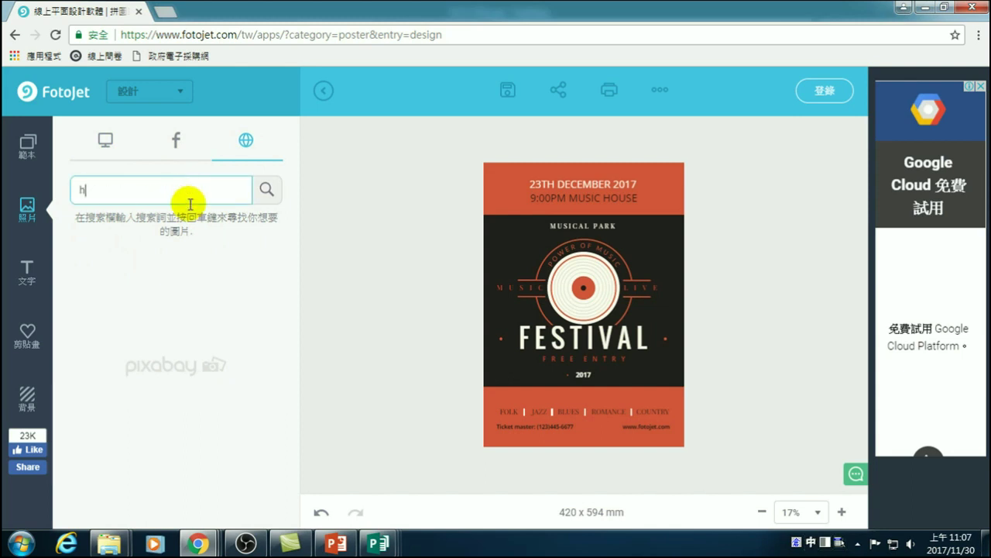
key("shift")
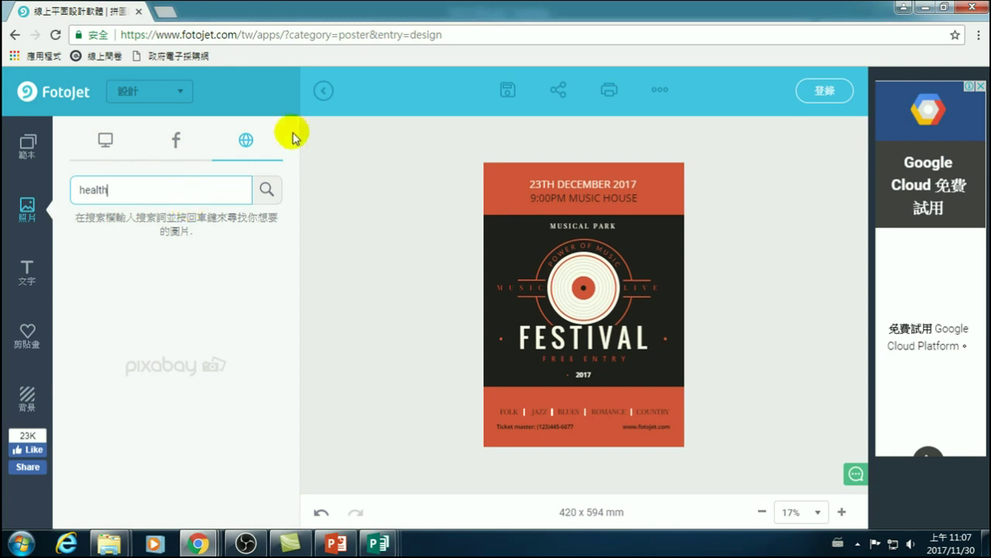
left_click(265, 190)
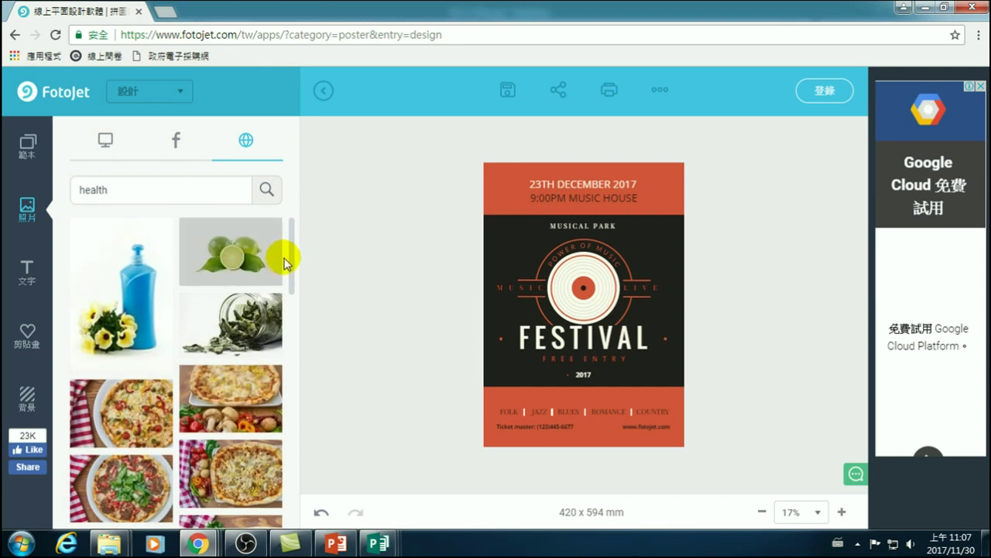
left_click_drag(292, 255, 295, 281)
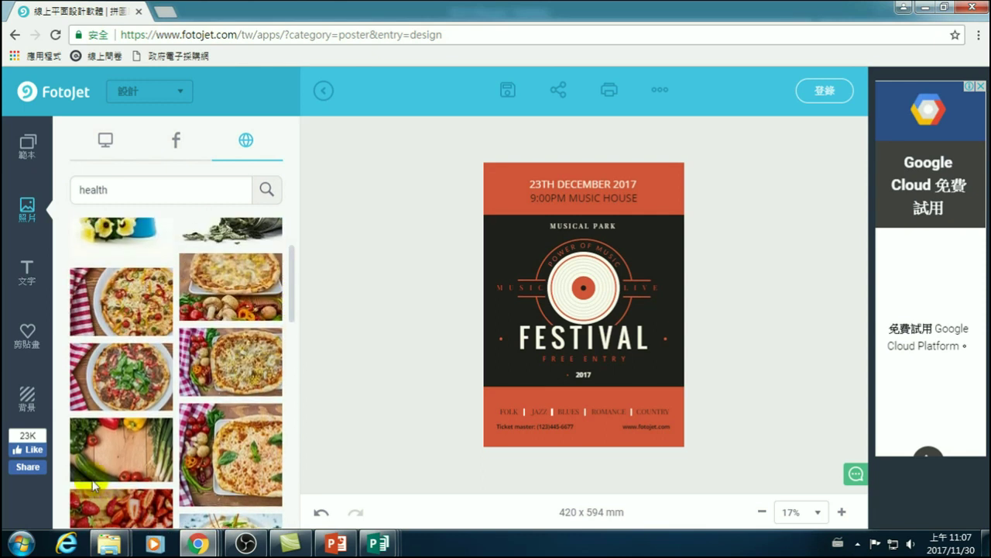
scroll(232, 411, "down", 10)
scroll(238, 409, "down", 2)
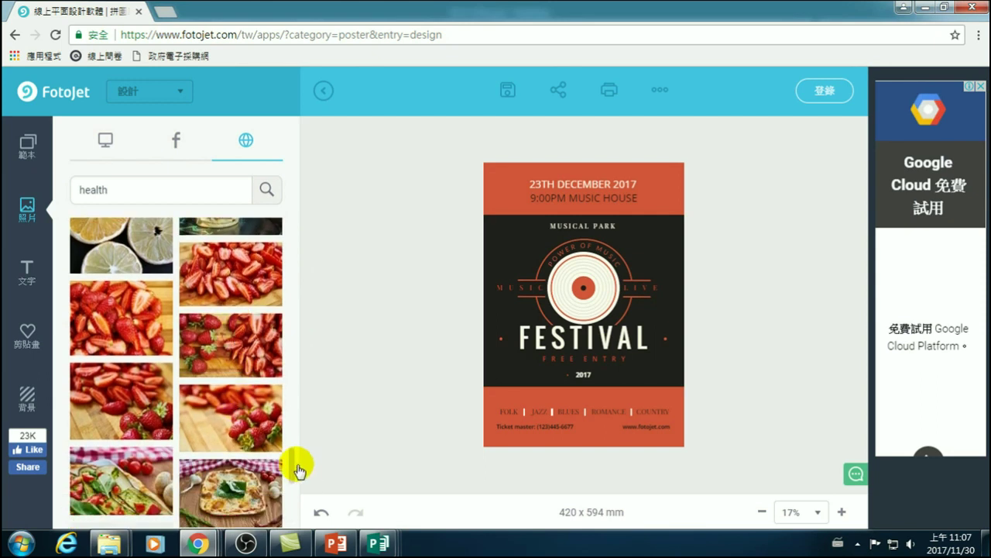
left_click_drag(289, 459, 293, 437)
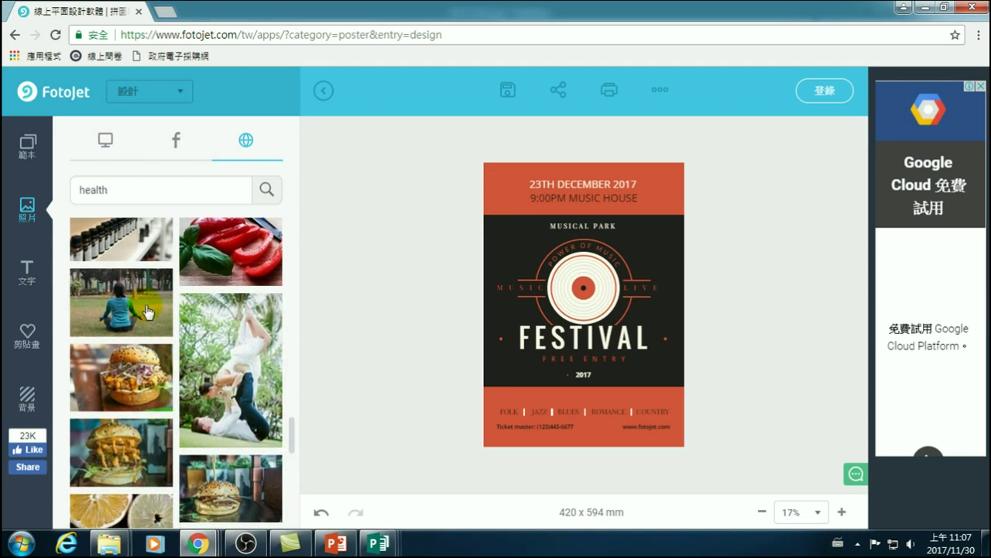
- Add the meditating-woman yoga photo and stretch it across the poster's dark middle band
left_click(147, 309)
left_click(588, 291)
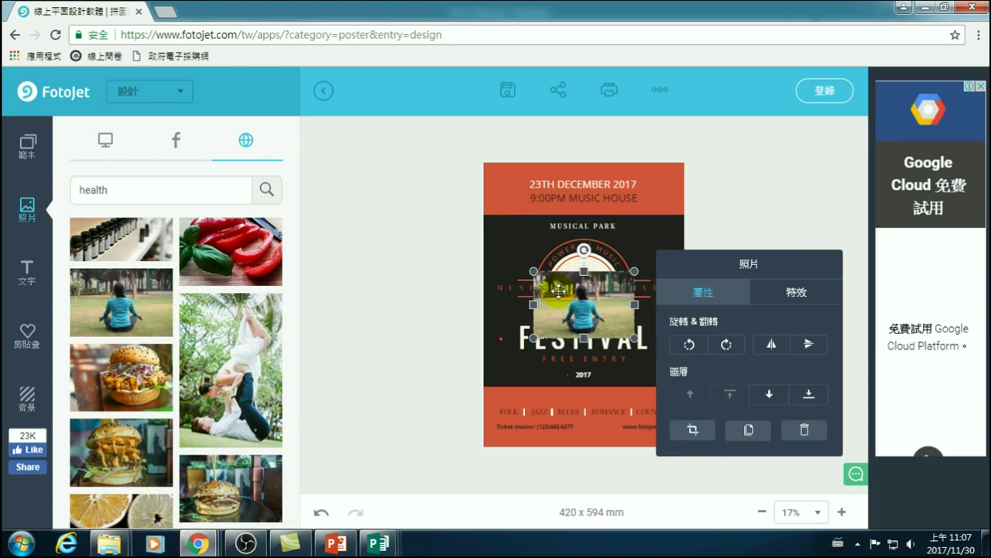
left_click_drag(559, 290, 573, 292)
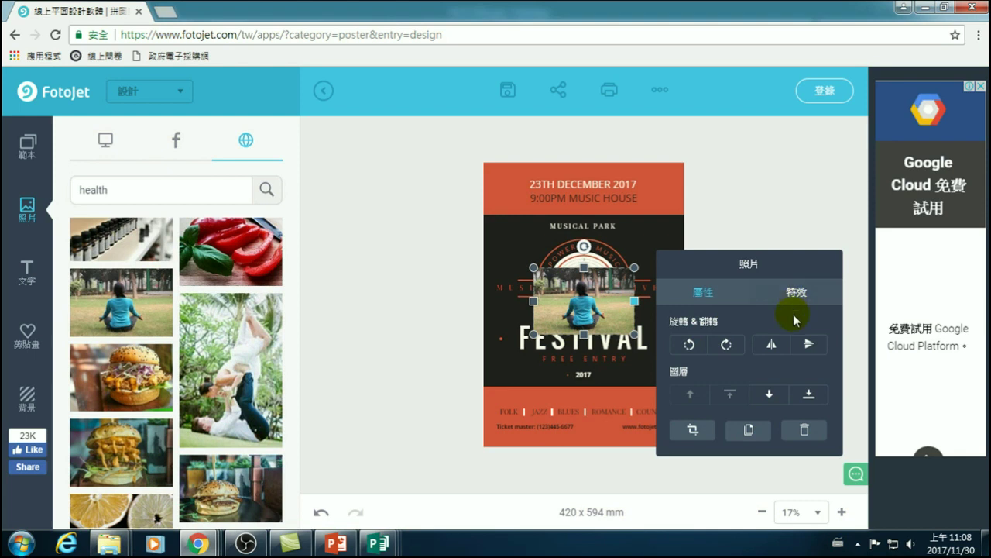
left_click_drag(533, 268, 519, 231)
left_click_drag(633, 318, 734, 410)
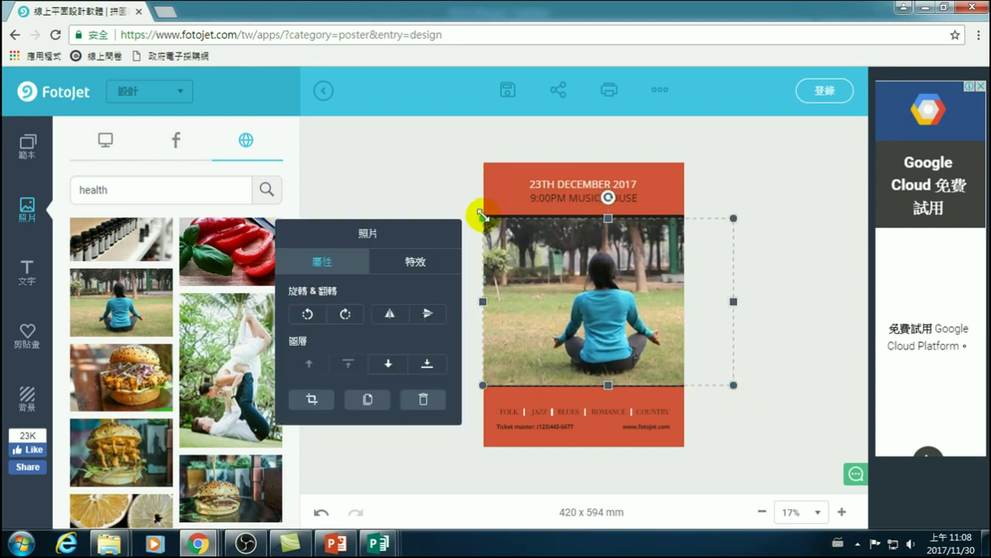
left_click_drag(482, 219, 478, 214)
left_click_drag(666, 262, 634, 249)
left_click_drag(600, 220, 601, 215)
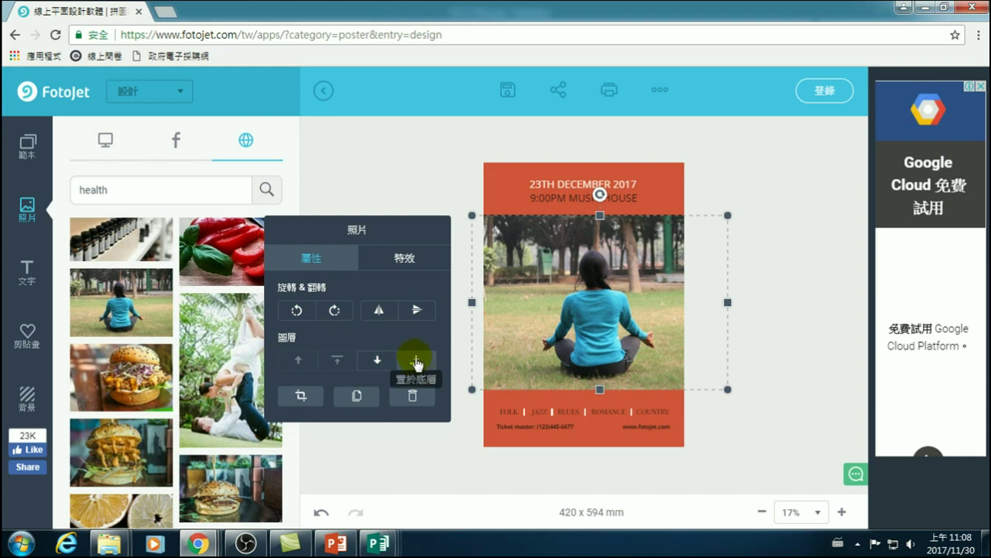
- Layer the yoga photo just above the dark panel, apply grayscale, and nudge and widen it
left_click(417, 361)
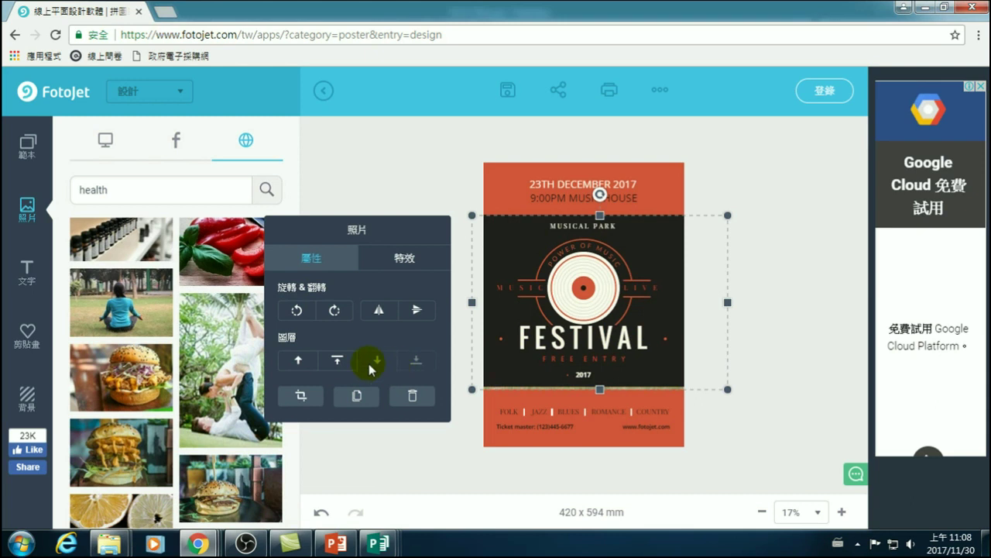
left_click(298, 360)
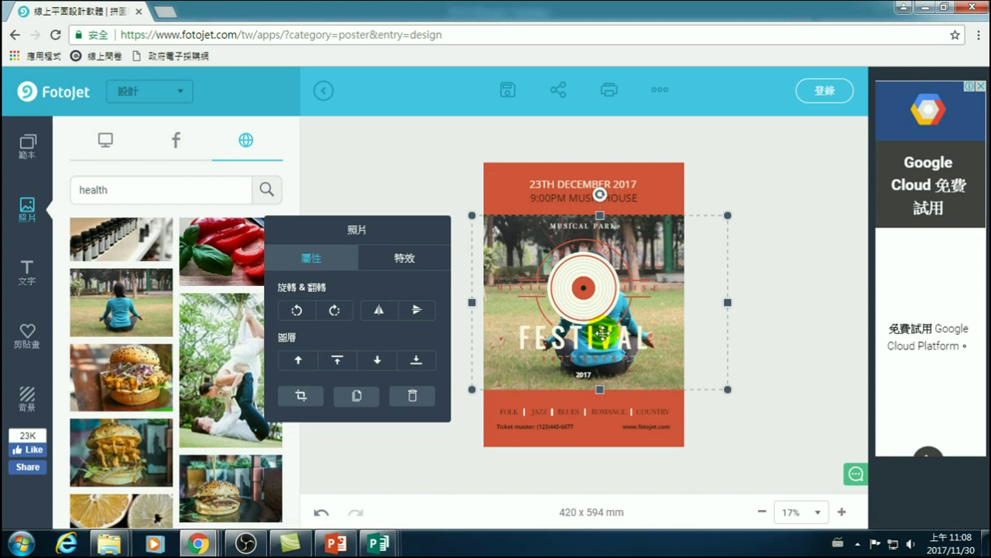
left_click(391, 256)
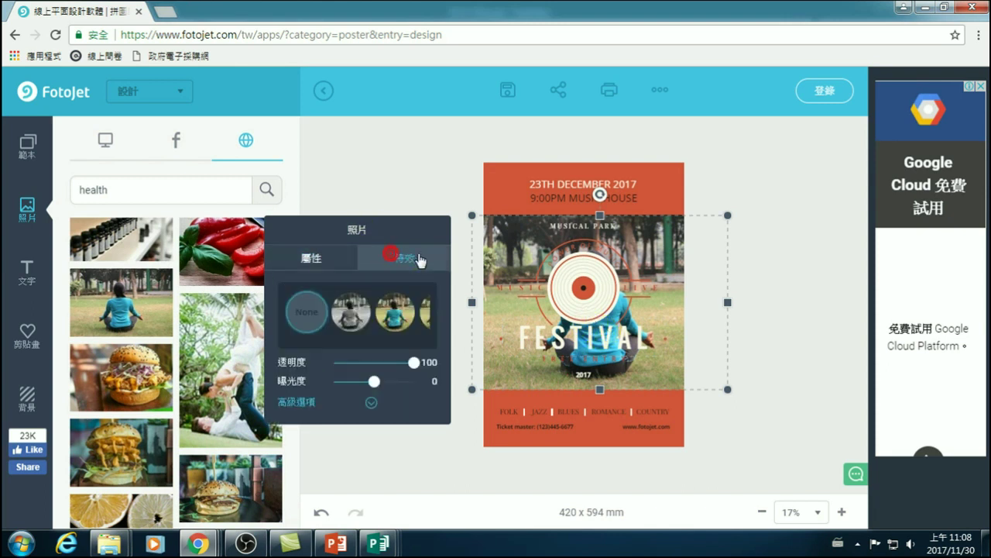
left_click(352, 312)
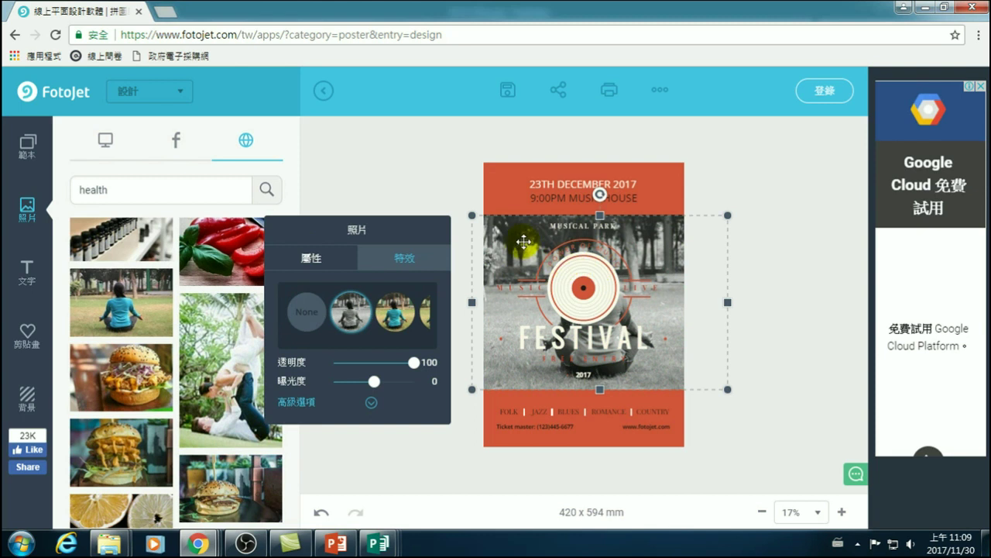
left_click_drag(519, 233, 498, 248)
left_click_drag(719, 301, 778, 300)
left_click_drag(643, 249, 658, 248)
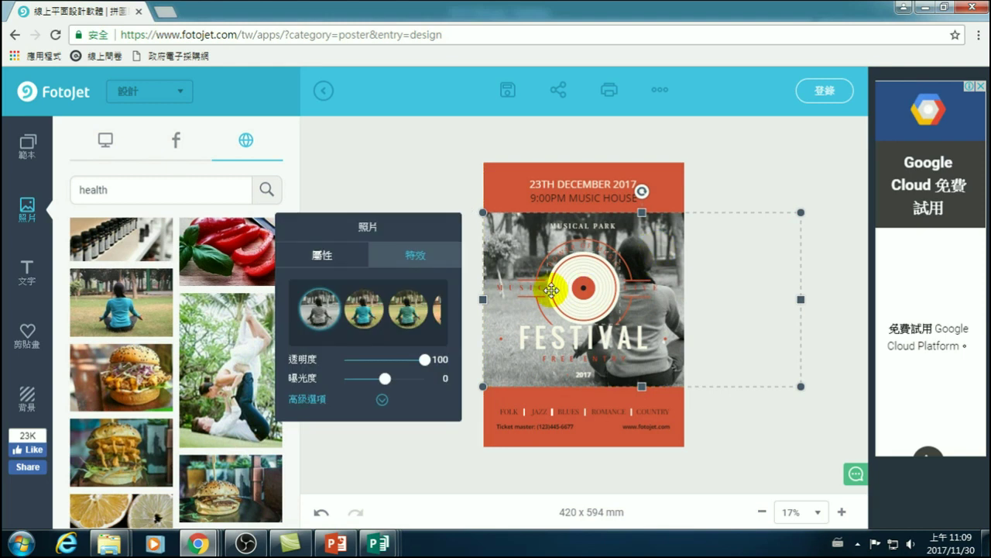
- Try several colour filters on the yoga photo, settling on a faded pinkish one
left_click(368, 313)
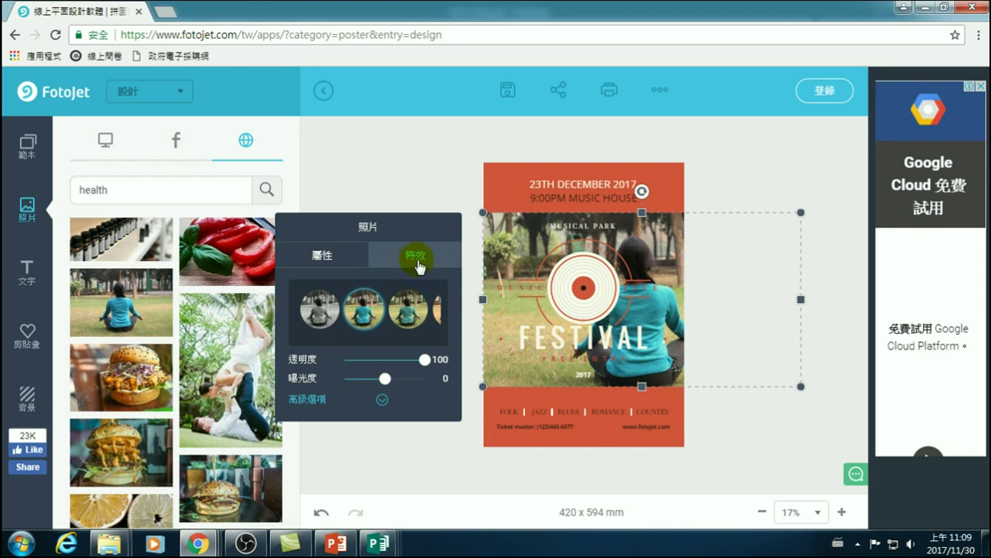
left_click(409, 309)
left_click_drag(334, 342, 341, 342)
left_click(396, 313)
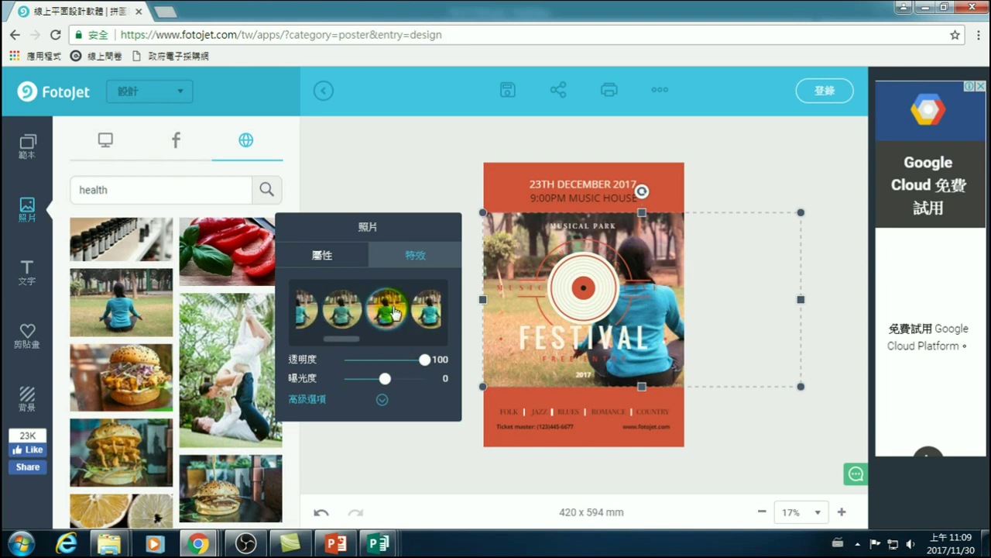
left_click(429, 313)
left_click_drag(346, 345, 379, 341)
left_click(329, 314)
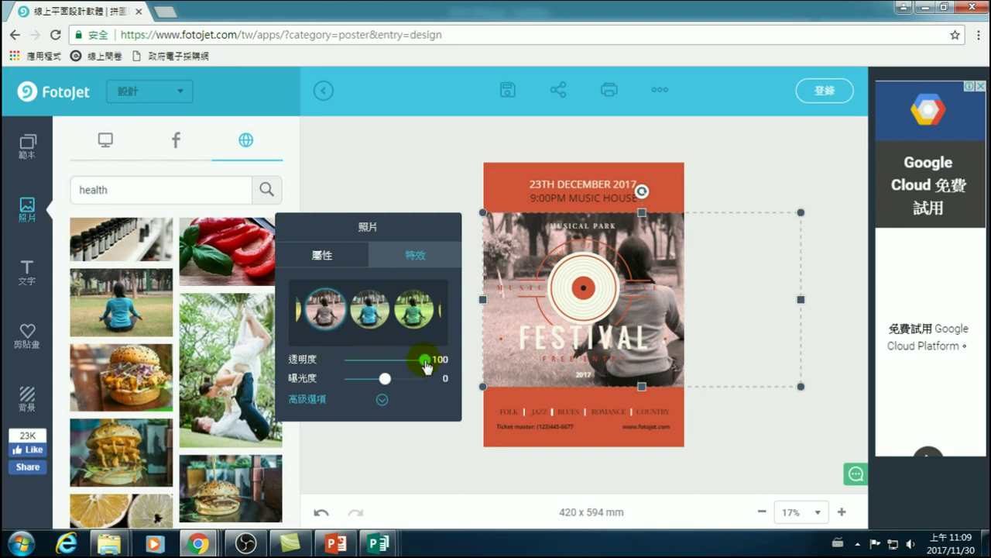
- Set the yoga photo's 透明度 to 35 and apply the green-tinted third filter
left_click_drag(424, 359, 370, 359)
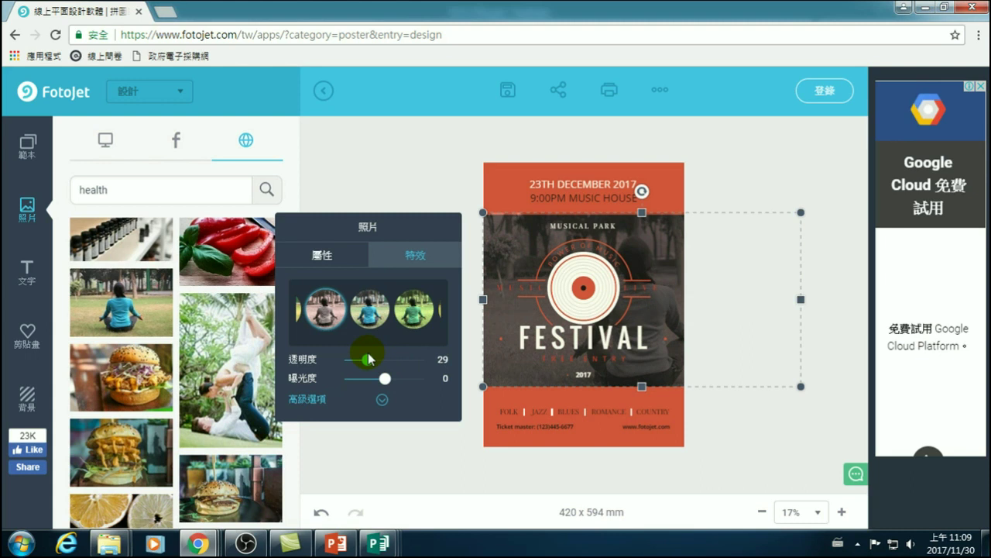
left_click_drag(369, 358, 376, 361)
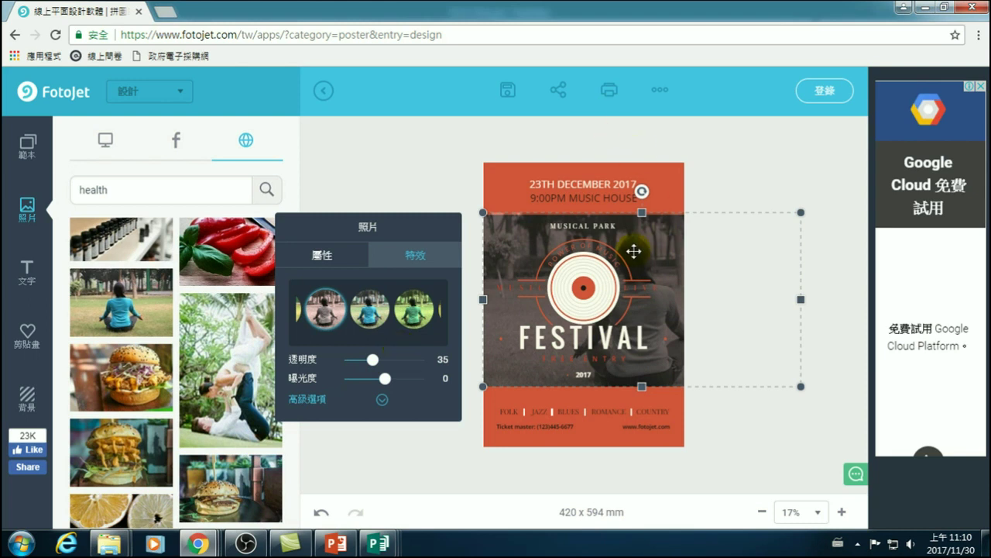
left_click(726, 188)
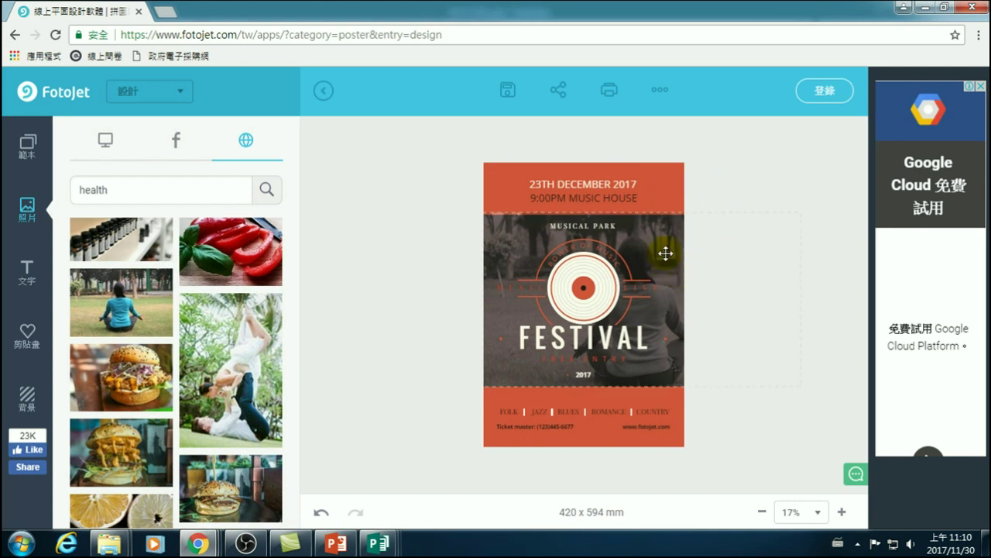
left_click(736, 259)
left_click(418, 322)
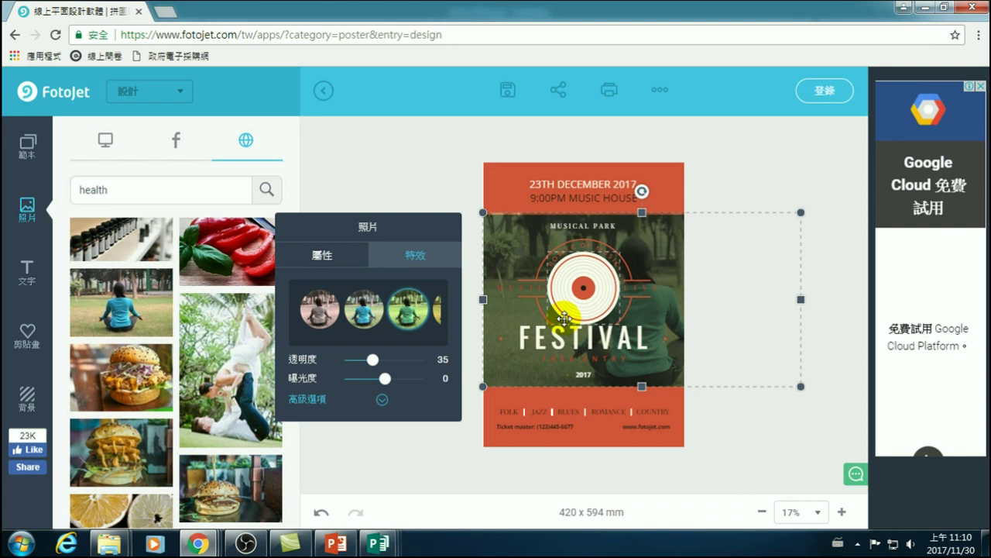
- Lower the yoga photo's opacity to 26, then place the red pepper photo over the record graphic
left_click(661, 302)
left_click_drag(665, 312, 660, 312)
left_click(720, 201)
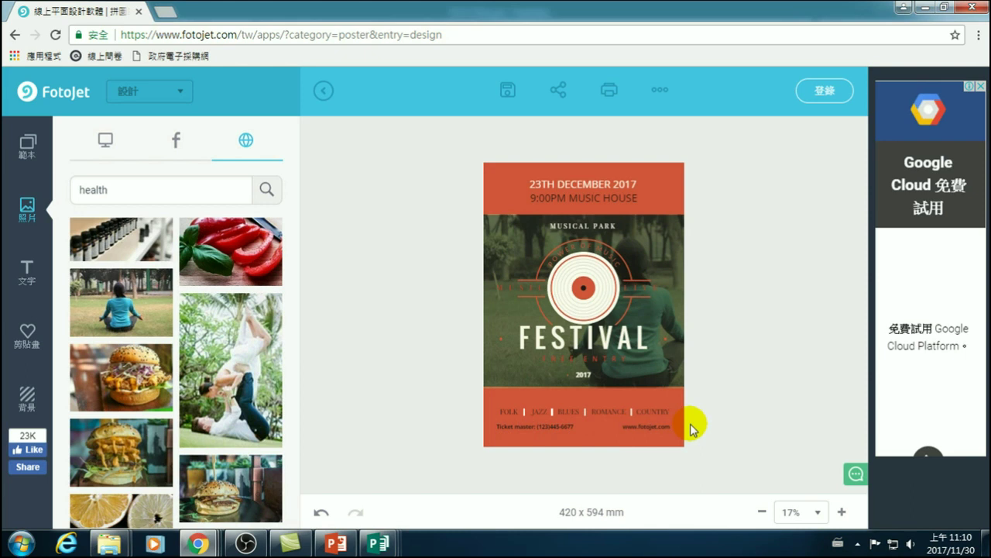
left_click(670, 232)
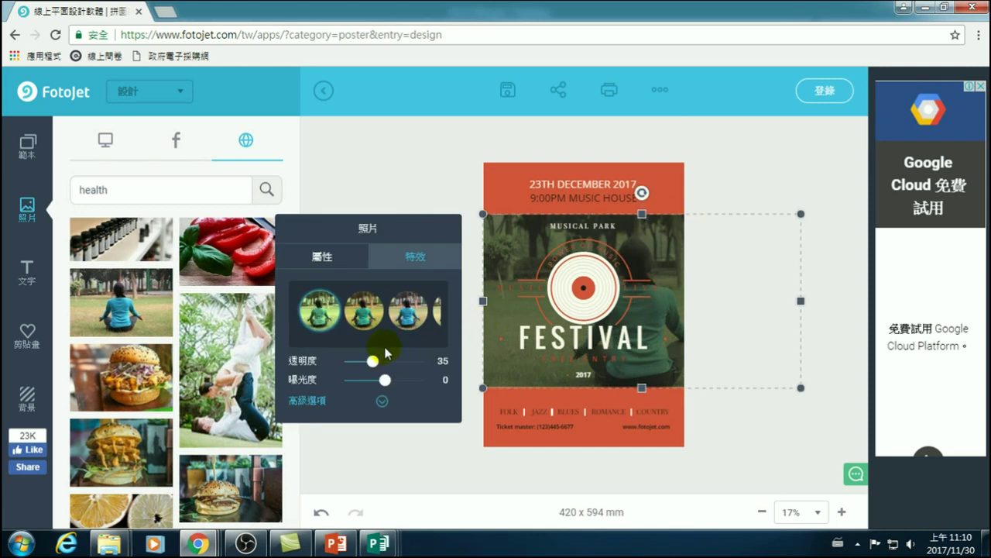
left_click(324, 258)
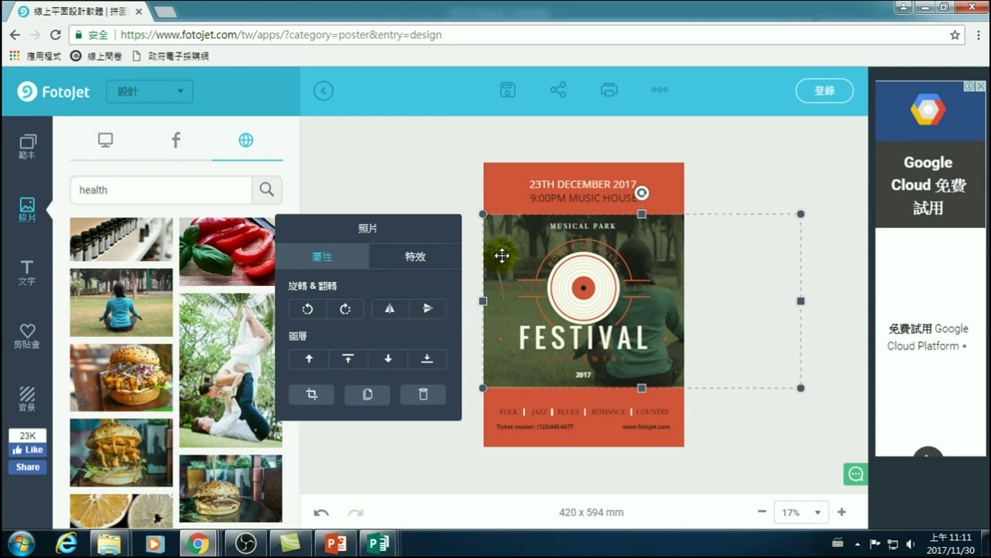
left_click(415, 258)
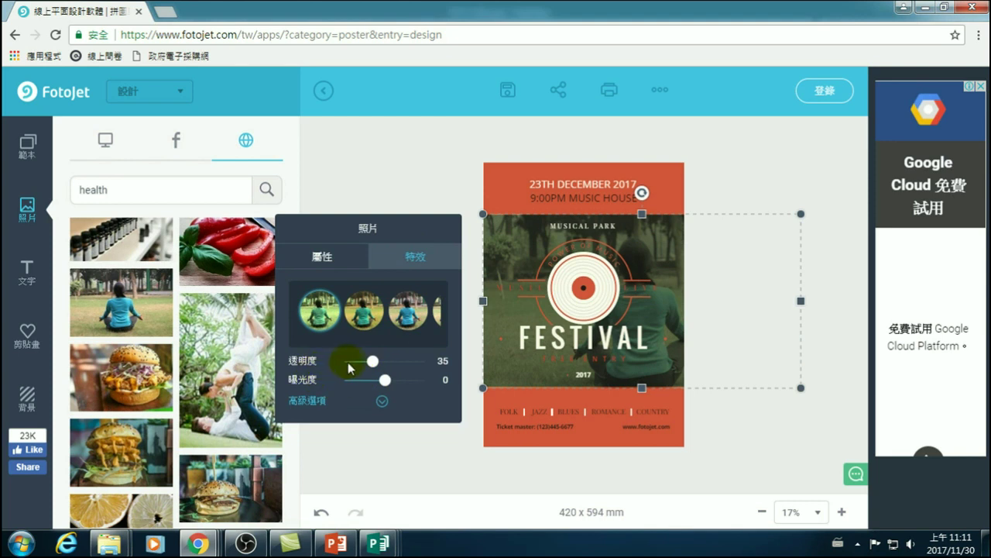
left_click_drag(366, 370, 369, 364)
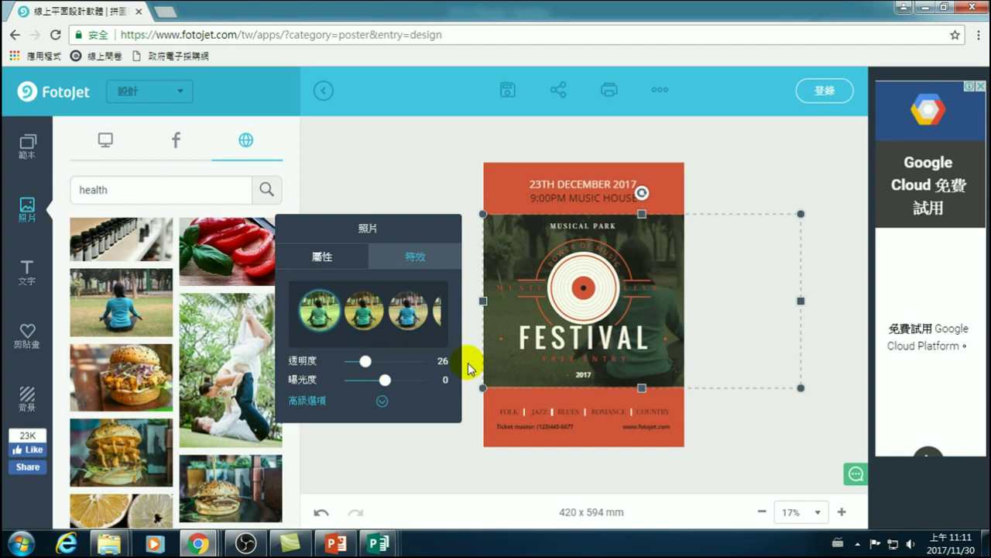
left_click(782, 183)
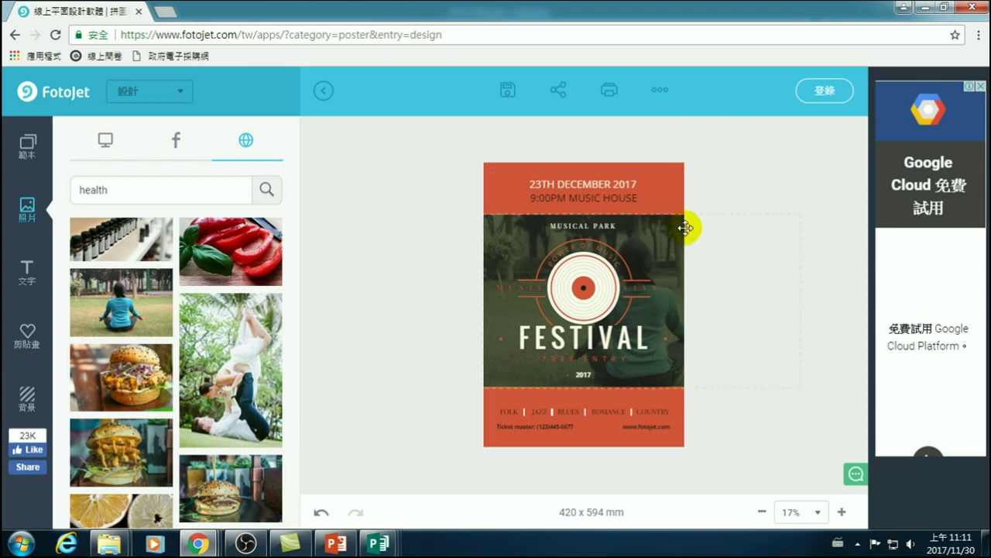
left_click(245, 240)
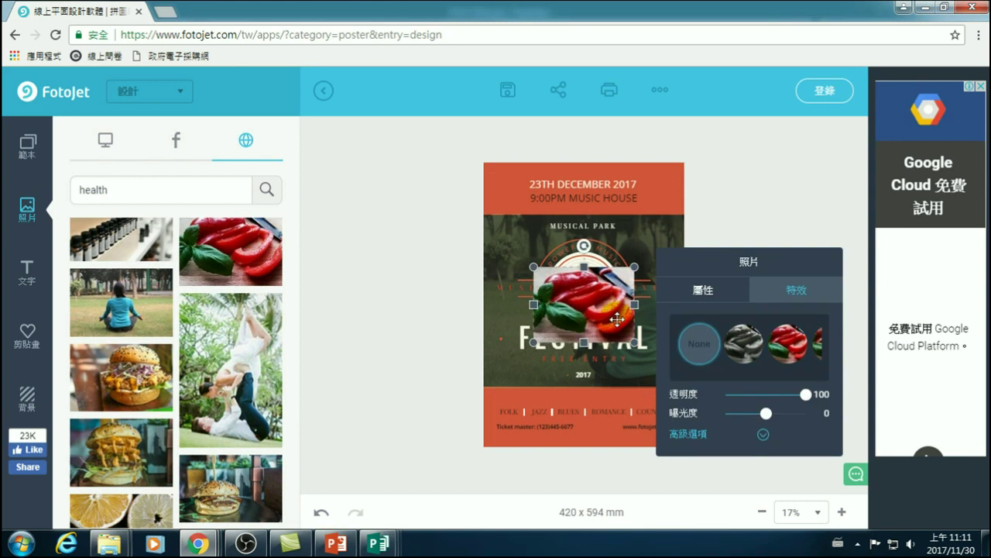
- Undo the red pepper photo and scroll the web image results to the green plant photo
key("ctrl+z")
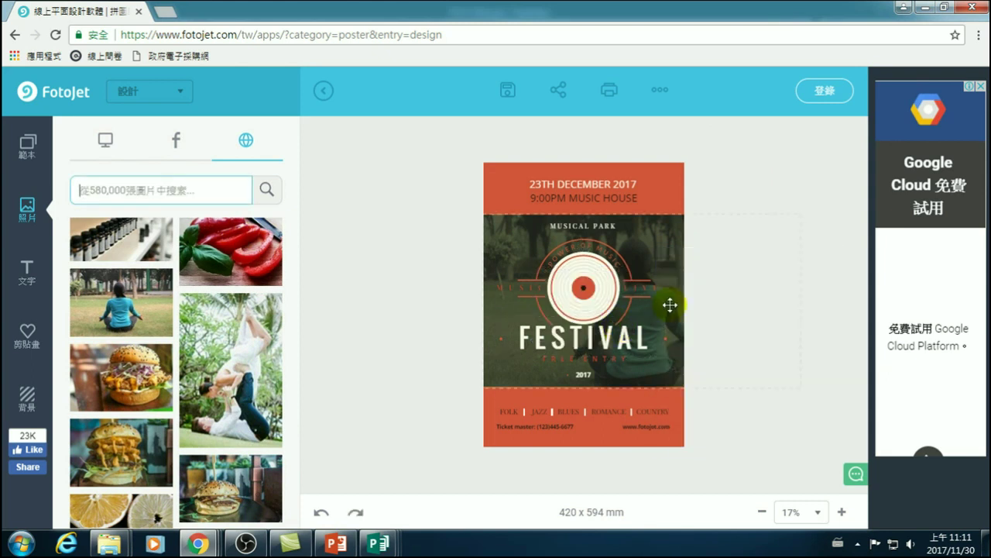
left_click(735, 177)
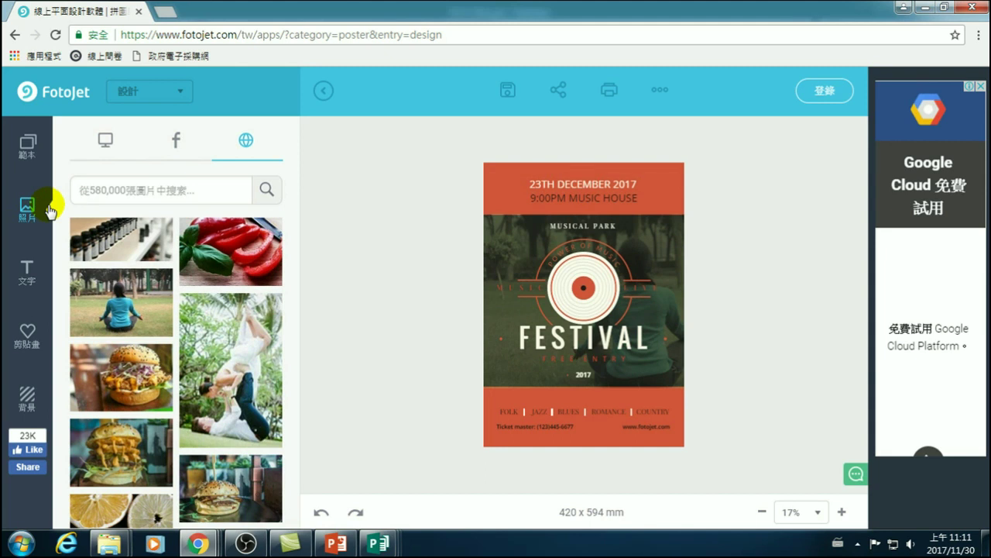
scroll(288, 454, "down", 10)
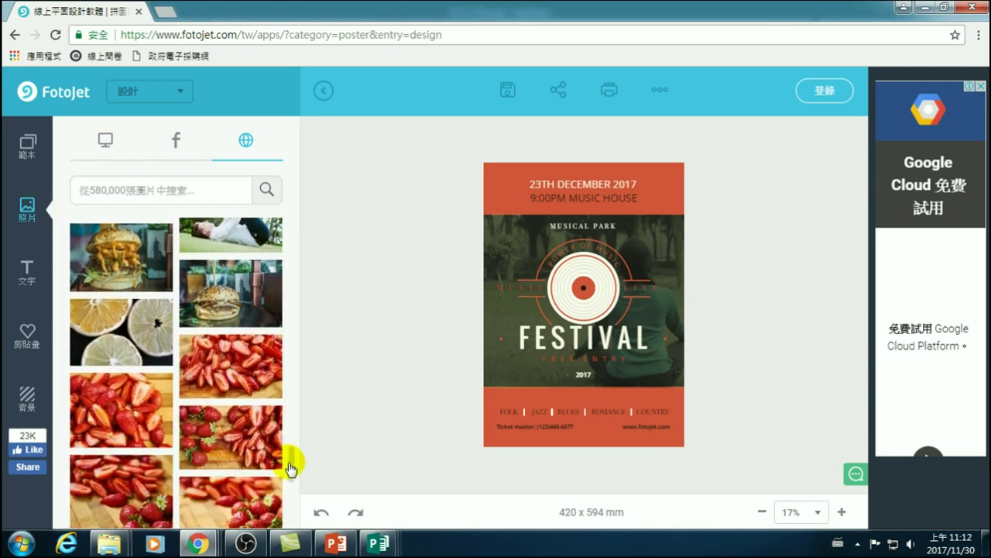
scroll(290, 511, "down", 3)
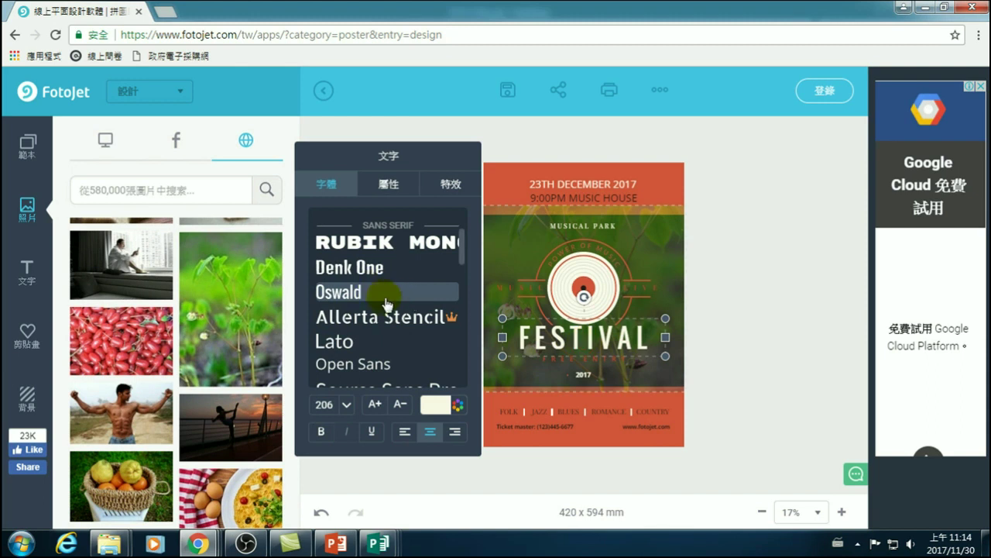
- Select the FESTIVAL title text and type 免費流 in its place using Cangjie input
left_click(559, 339)
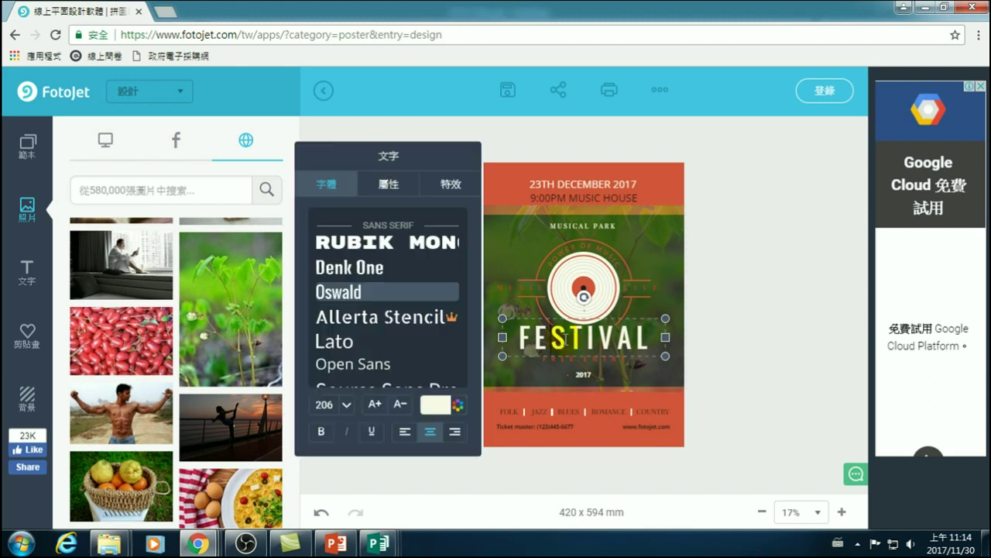
left_click_drag(525, 337, 659, 344)
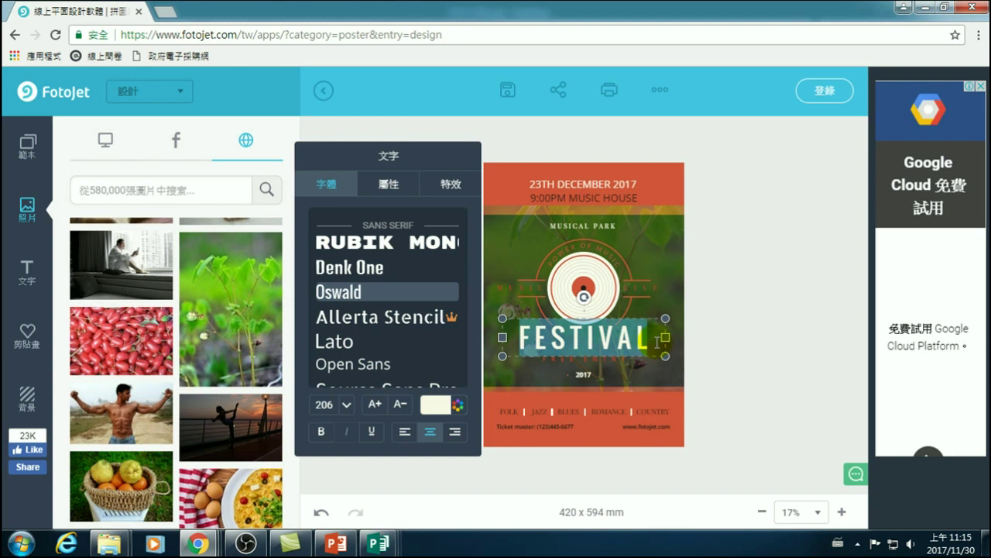
key("ctrl+shift")
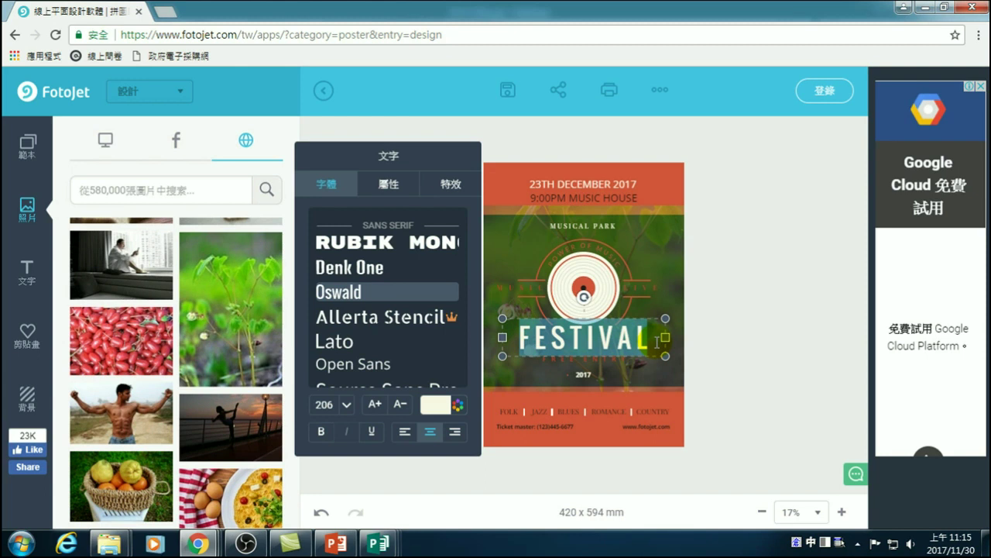
type("nau")
key("space")
type("nbuc")
key("space")
type("eyiu")
key("space")
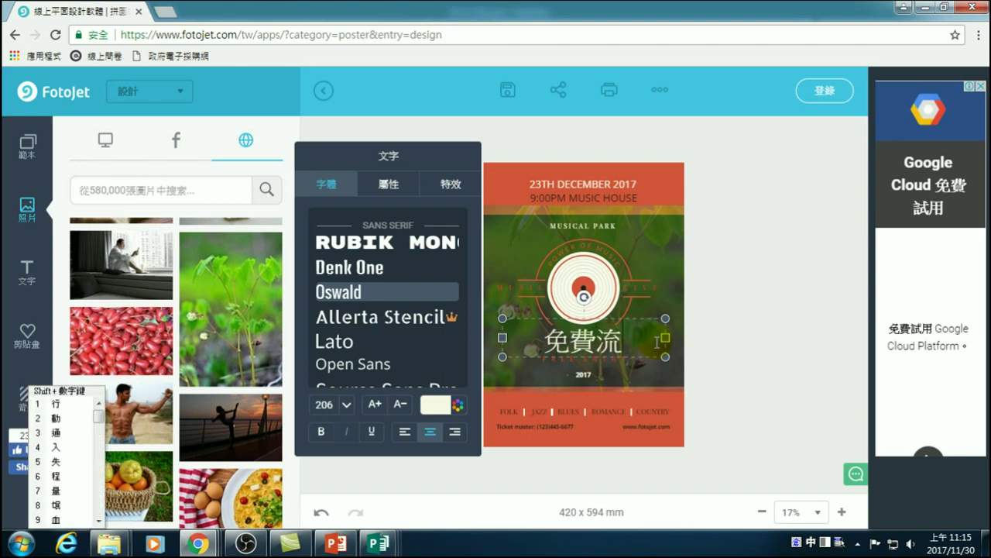
- Complete the title with 感注射 so it reads 免費流感注射, then reselect it
type("hup")
key("space")
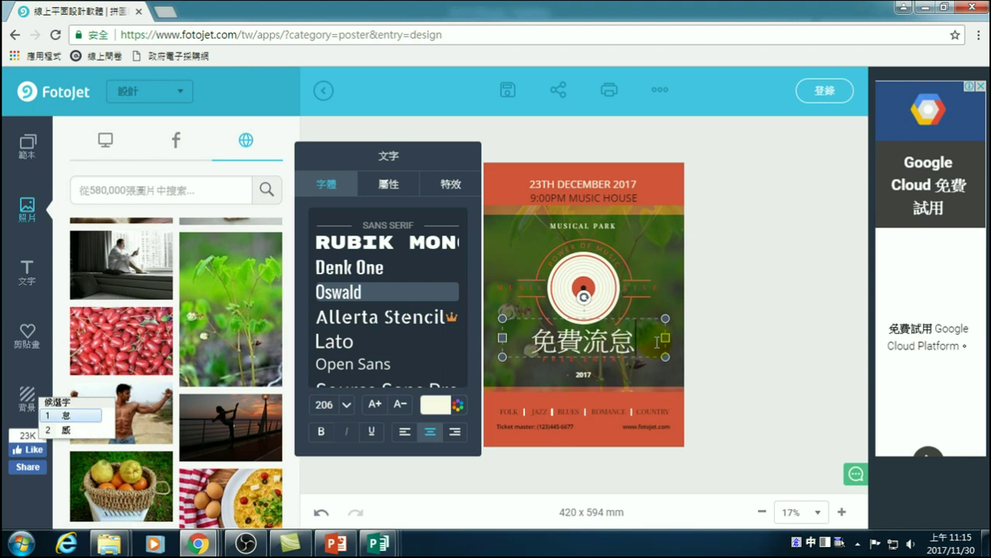
key("2")
key("ctrl+space")
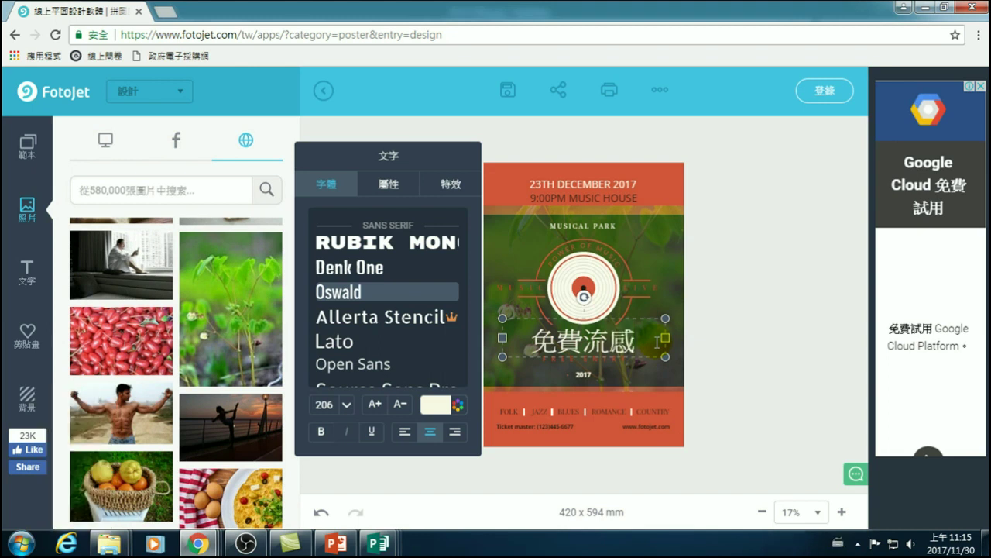
key("ctrl+space")
type("eyg")
key("space")
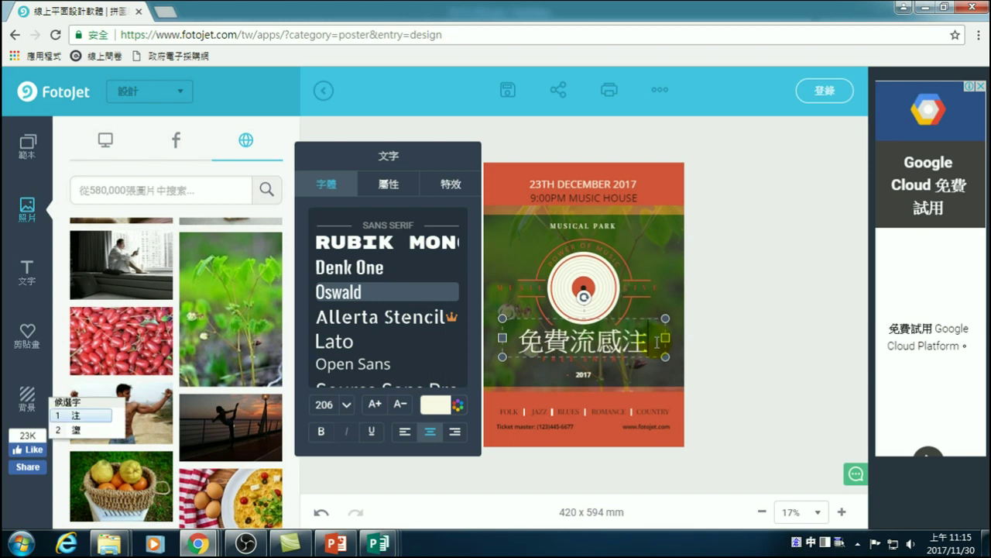
type("hhdi")
key("space")
key("ctrl+space")
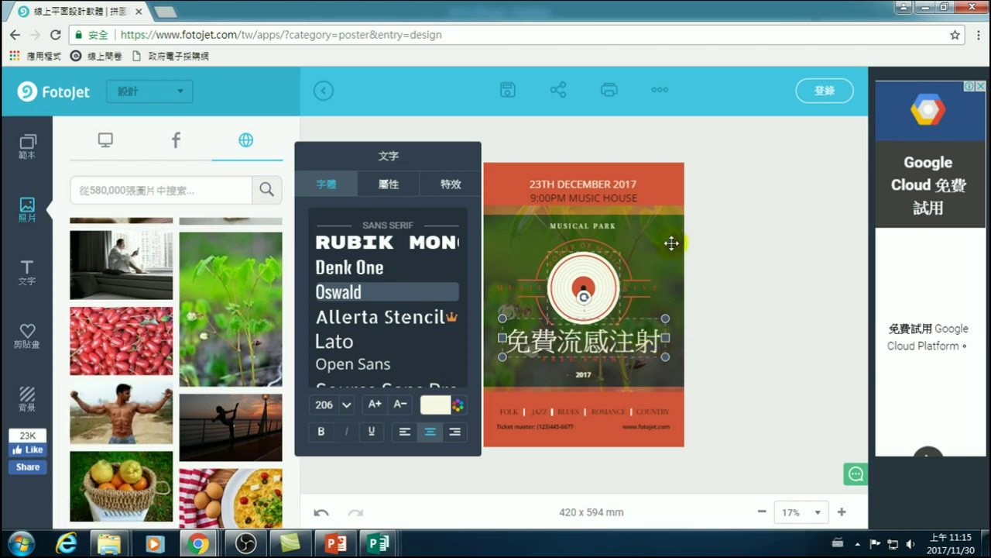
left_click(749, 295)
left_click(594, 342)
- Try Rubik Mono, Oswald and Allerta Stencil on the title, dismissing the FotoJet Plus offers
left_click(361, 244)
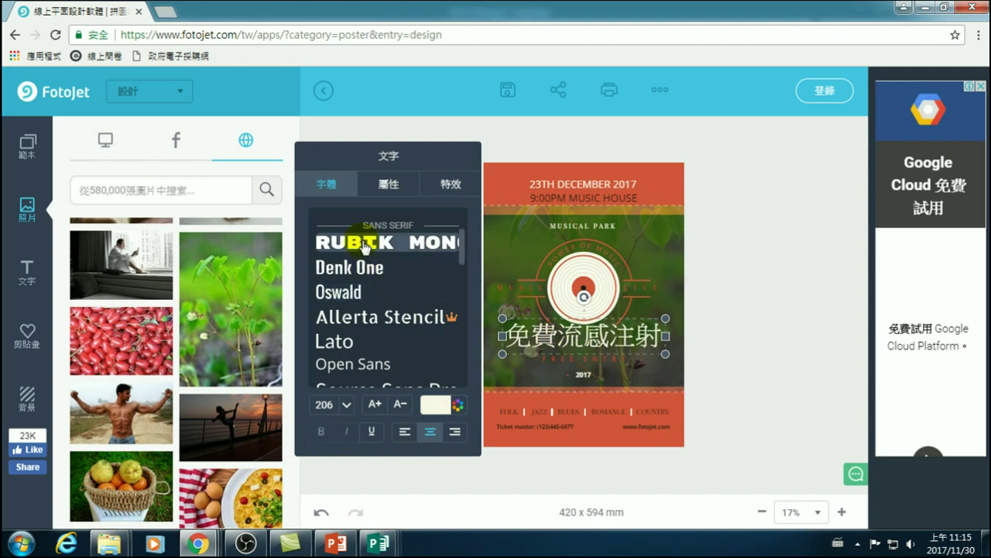
left_click(353, 293)
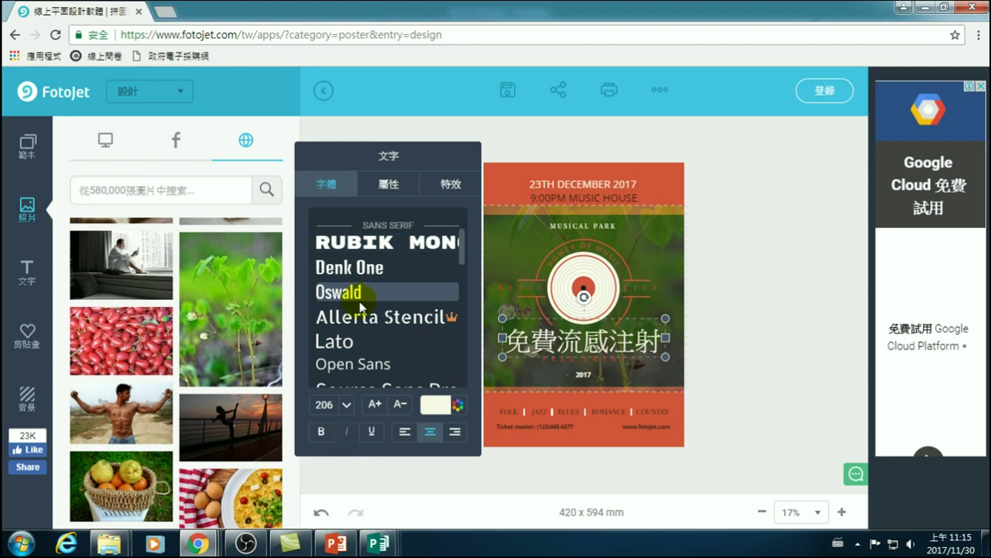
left_click(356, 317)
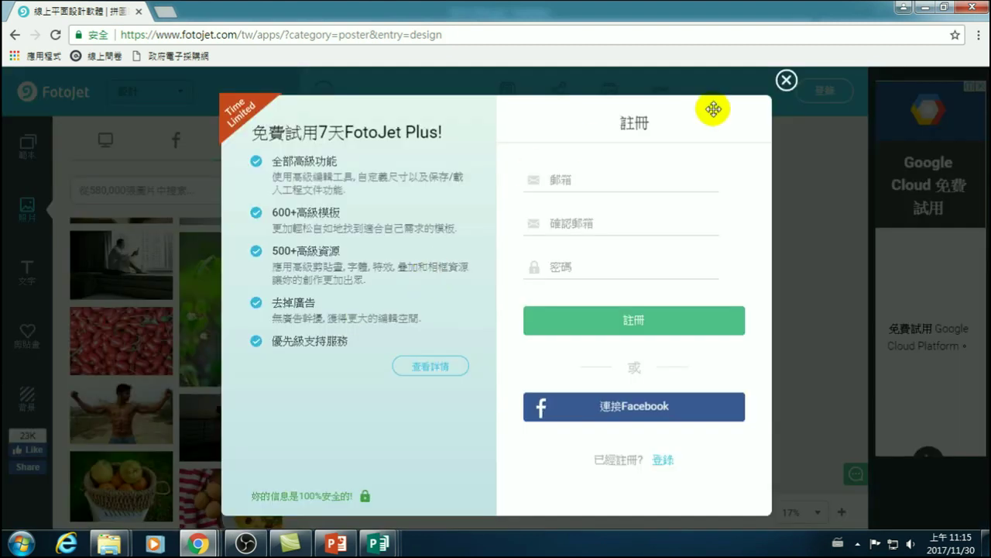
left_click(786, 80)
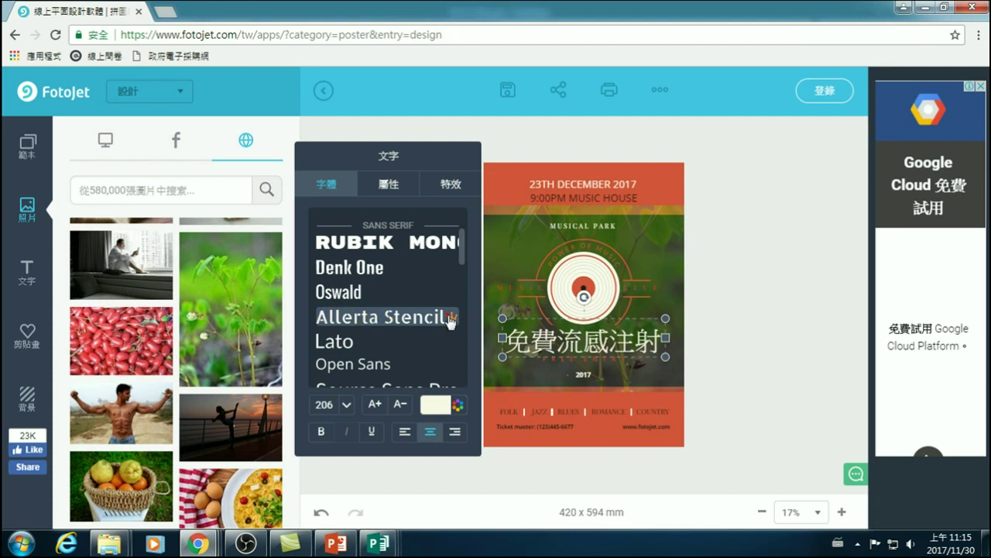
left_click(450, 318)
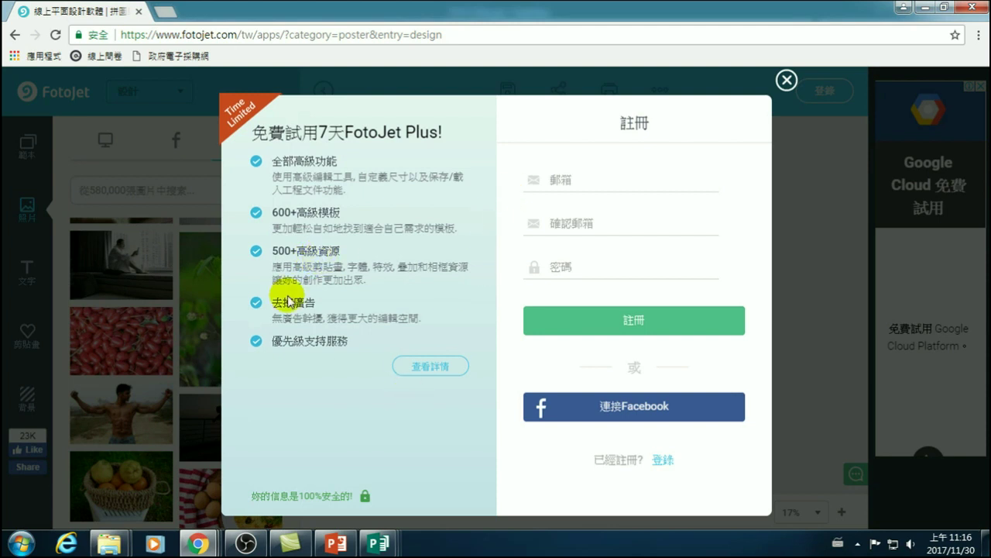
left_click(787, 80)
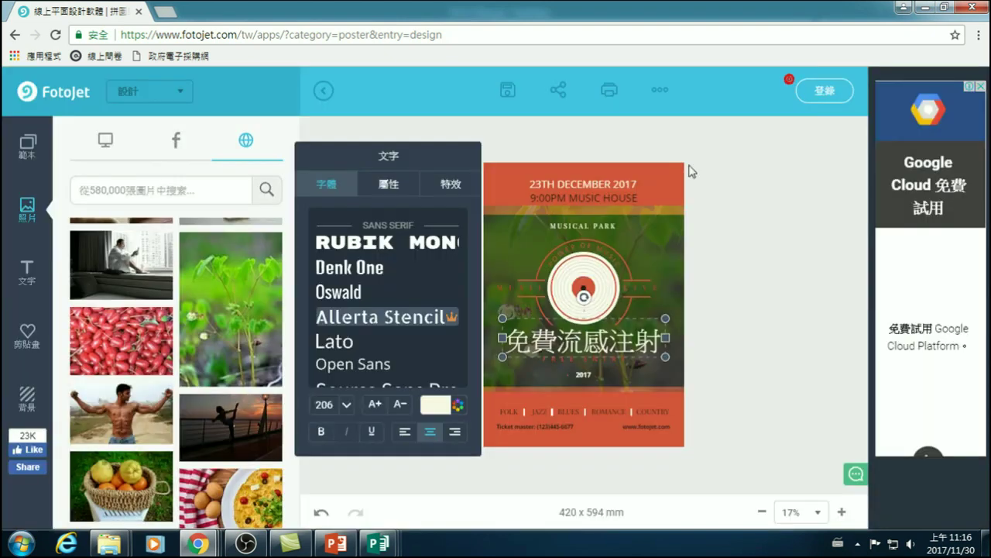
- Try Lato on the title, then apply Permanent Marker and deselect it
left_click(354, 344)
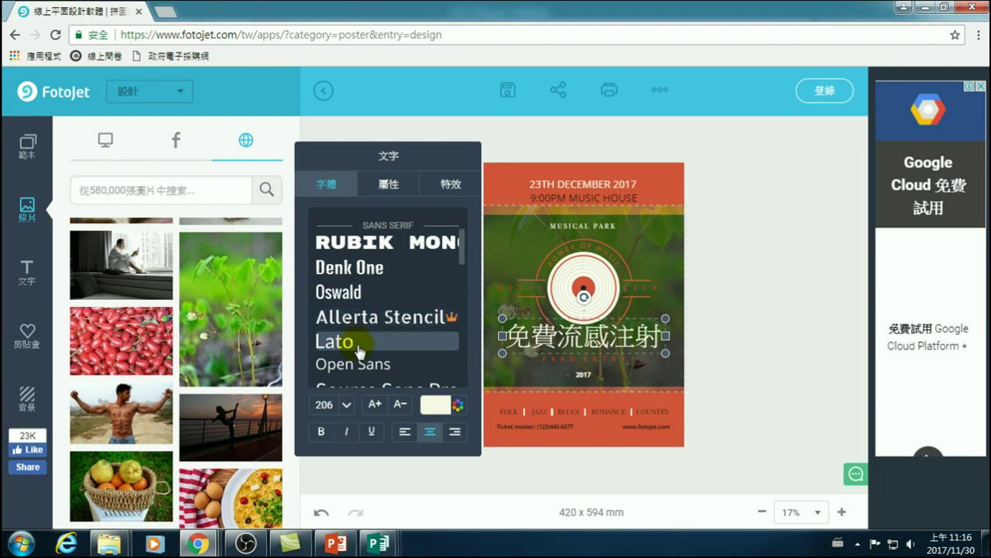
scroll(357, 349, "down", 5)
scroll(358, 356, "down", 10)
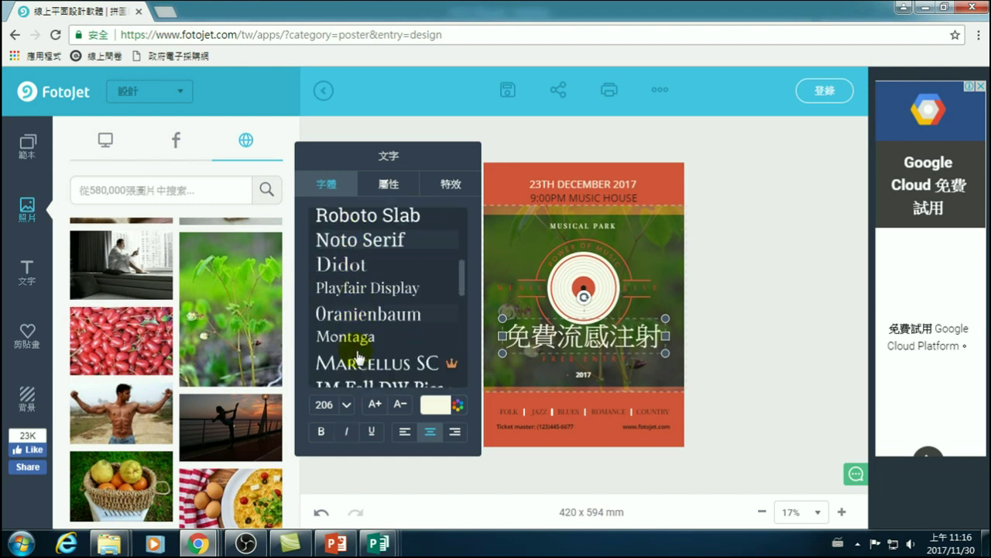
mouse_move(467, 292)
left_mouse_down()
mouse_move(468, 385)
mouse_move(457, 329)
left_mouse_up()
left_click(374, 360)
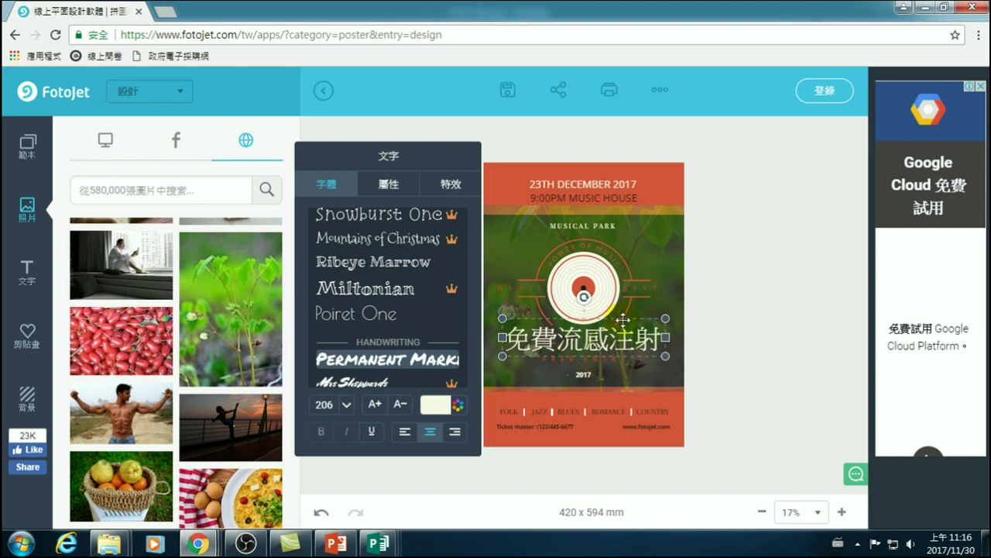
left_click(766, 277)
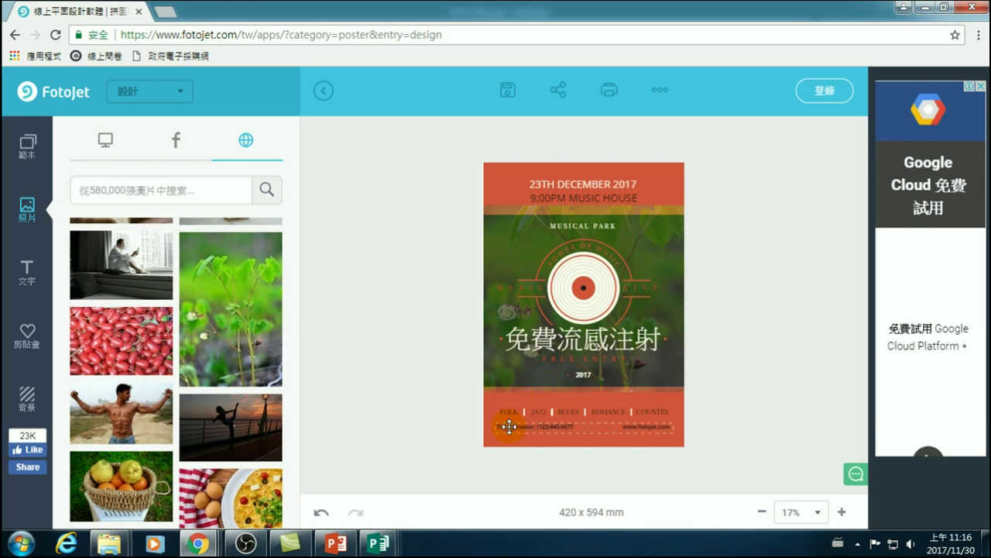
- Replace the 23TH DECEMBER 2017 line with 捷運入口處 using Chinese input
left_click(538, 183)
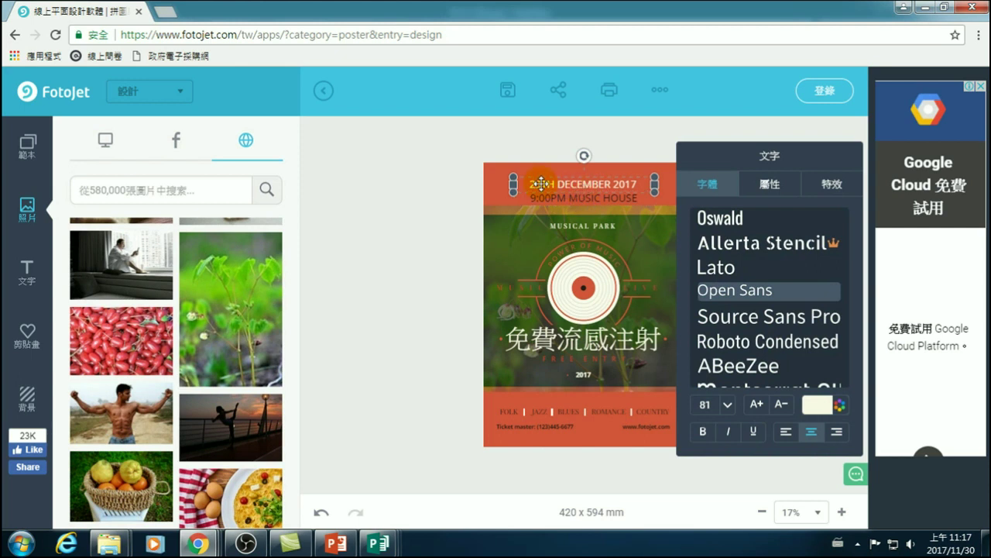
left_click(558, 199)
left_click(553, 184)
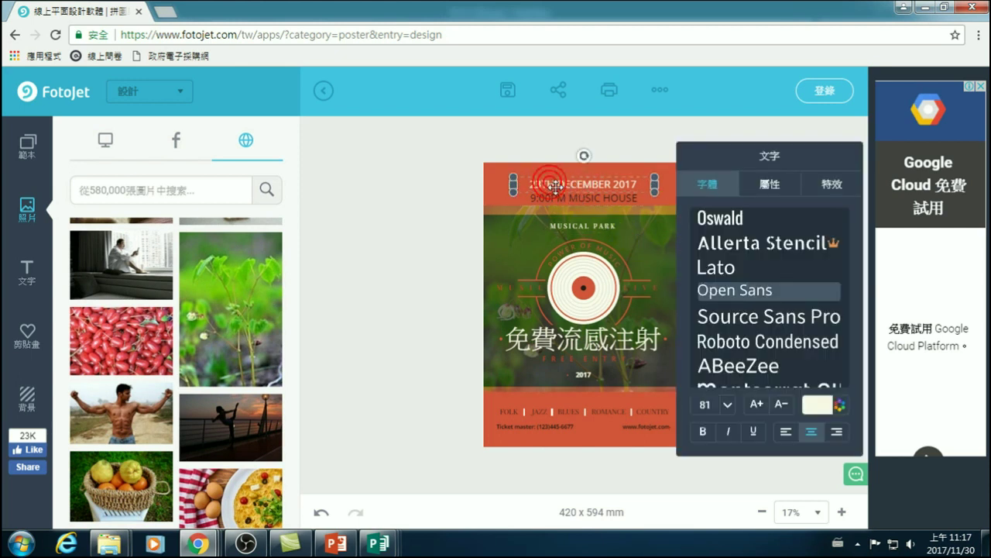
left_click(612, 199)
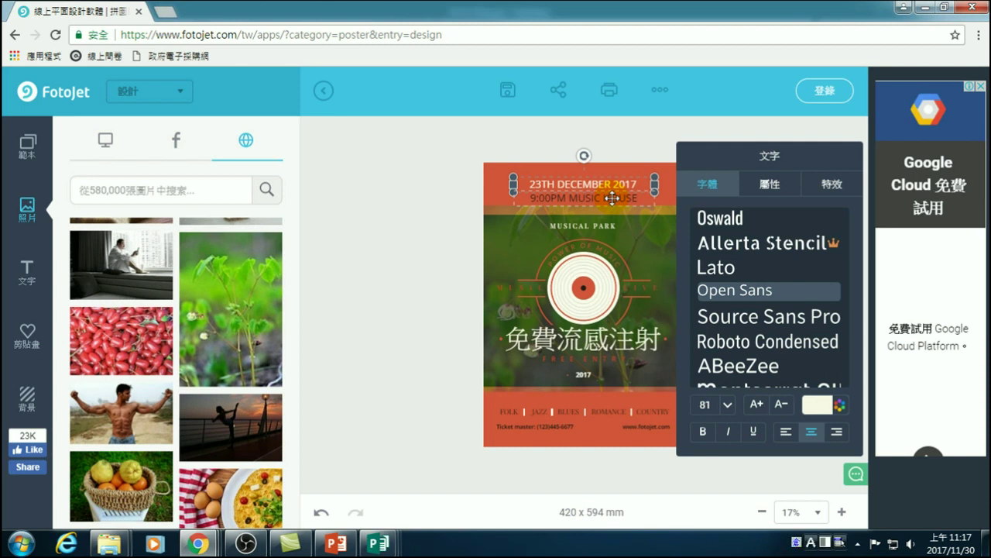
left_click(593, 184)
triple_click(529, 183)
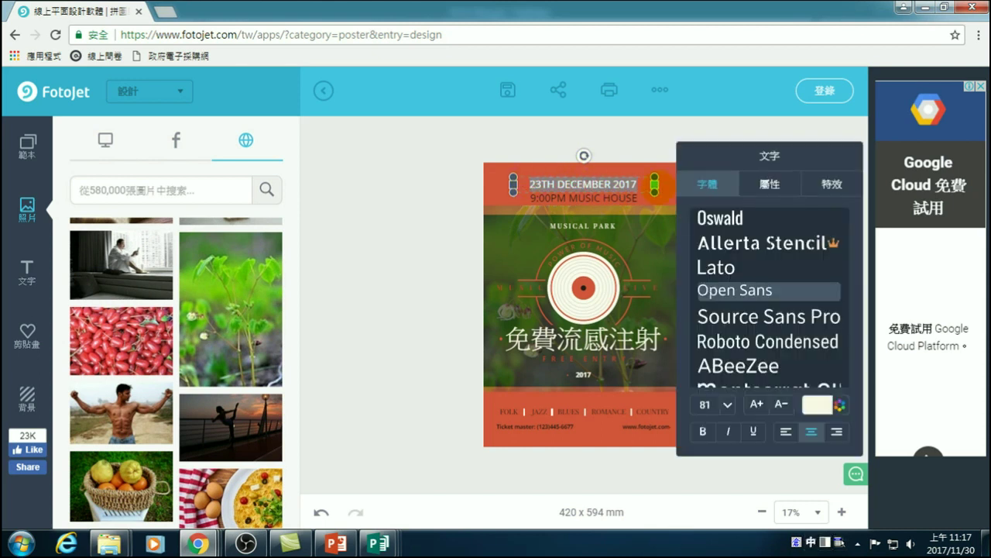
type("qjo")
key("shift+1")
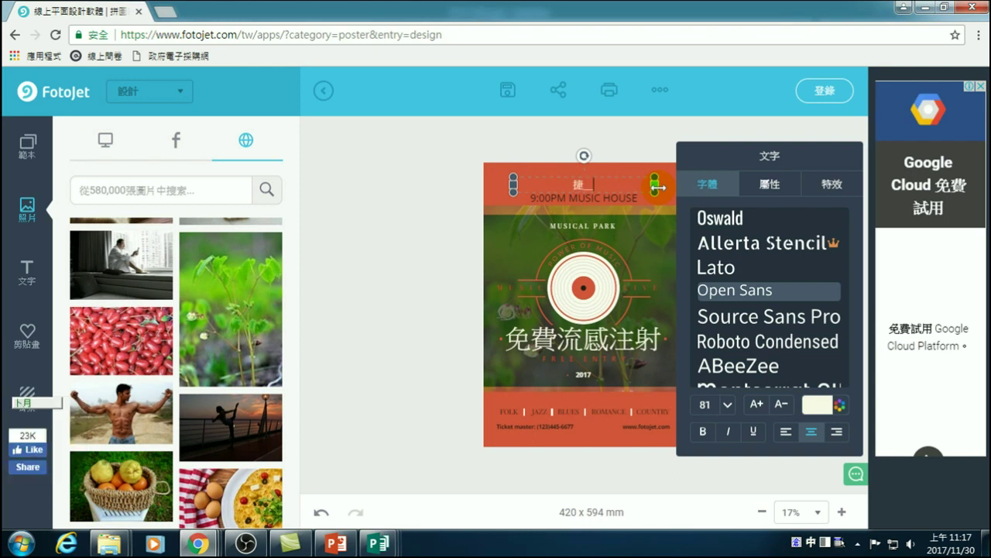
type("ohr")
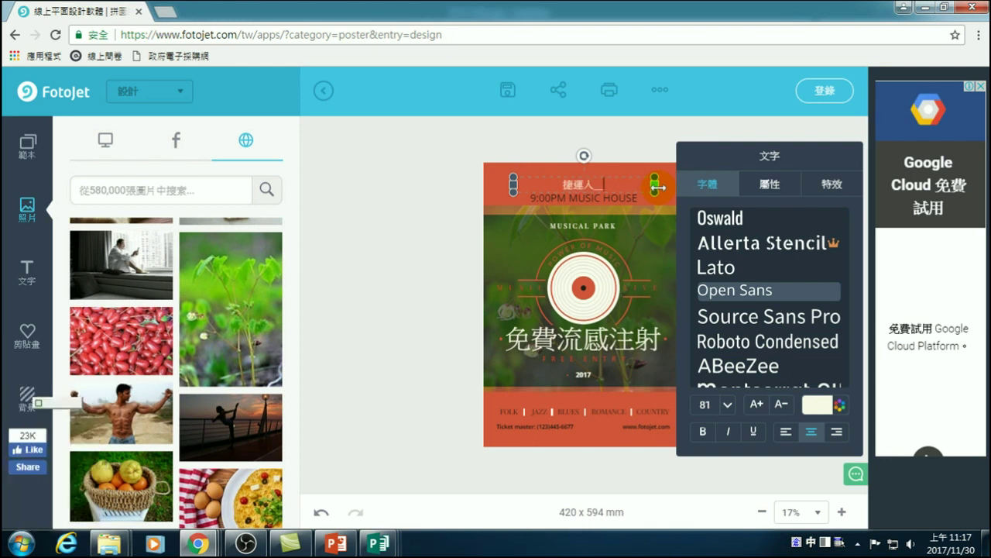
type("yn")
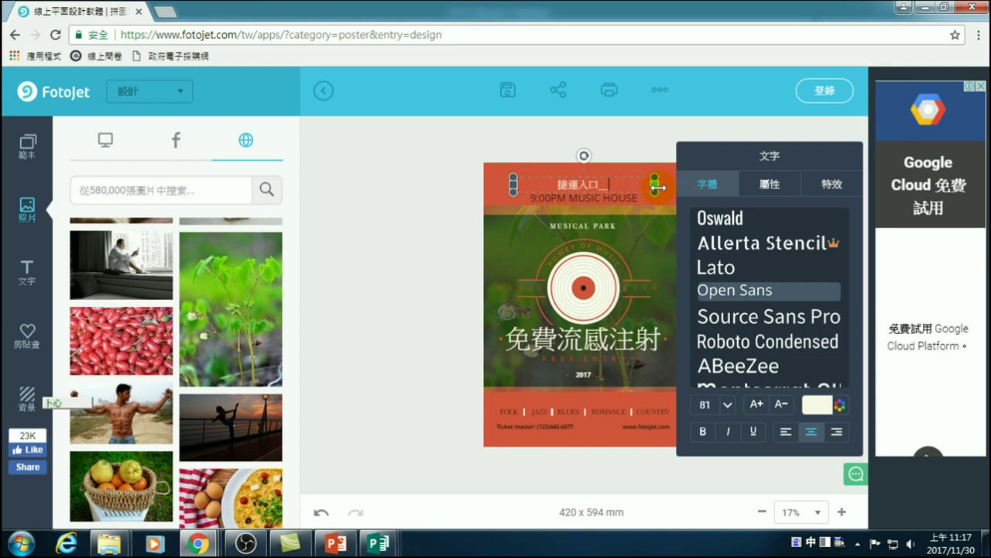
key("space")
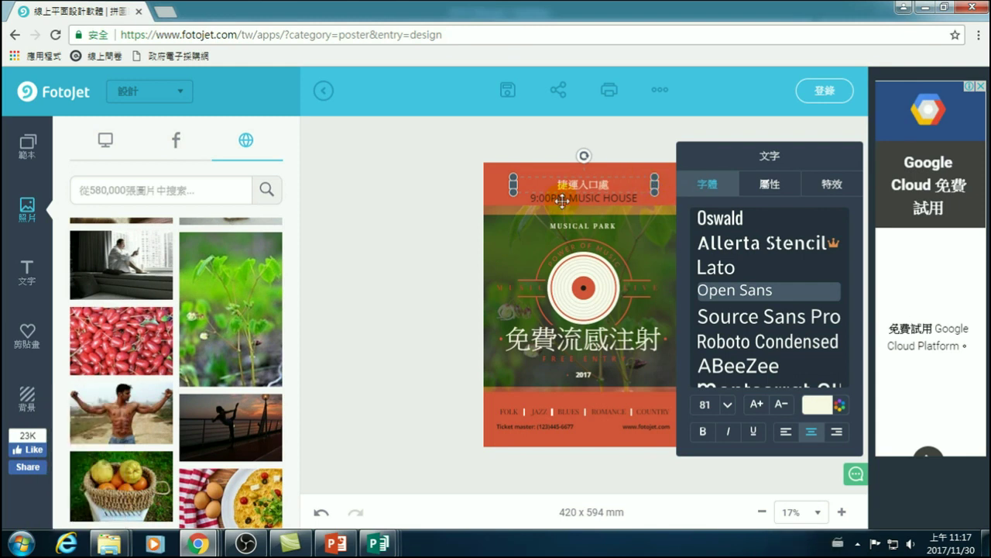
- Rewrite the 9:00PM MUSIC HOUSE line to read 09:00 - 18:00
left_click(556, 198)
left_click(555, 197)
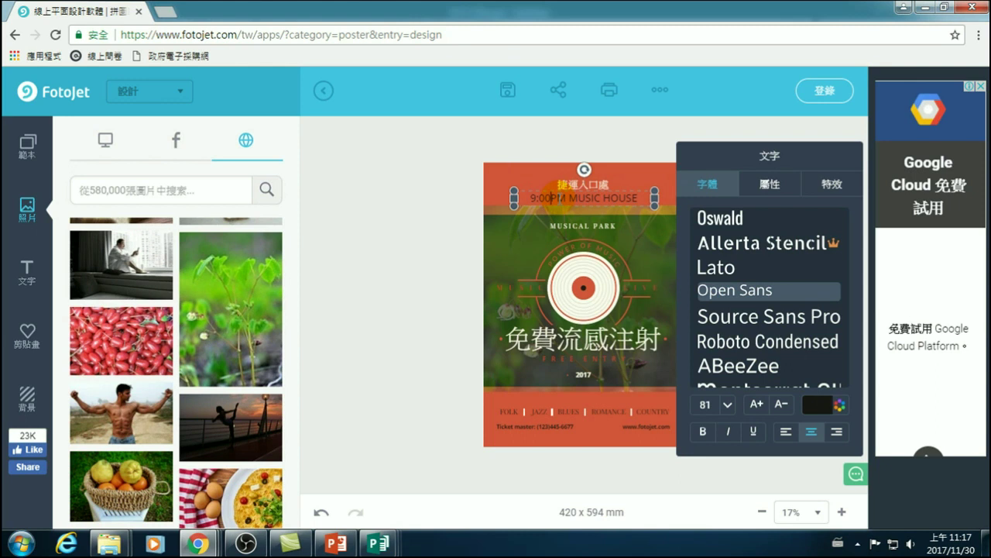
type("A")
key("BackSpace")
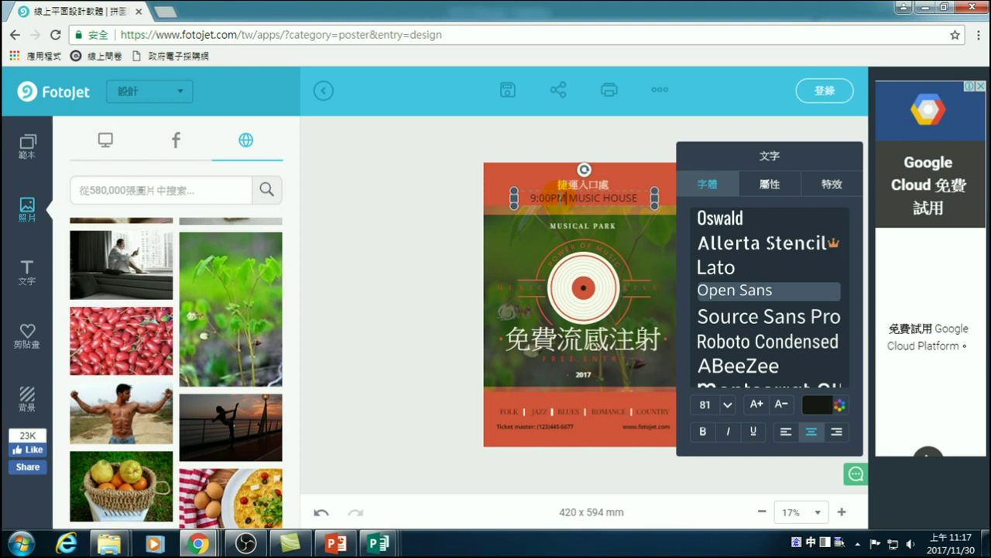
type("- 18")
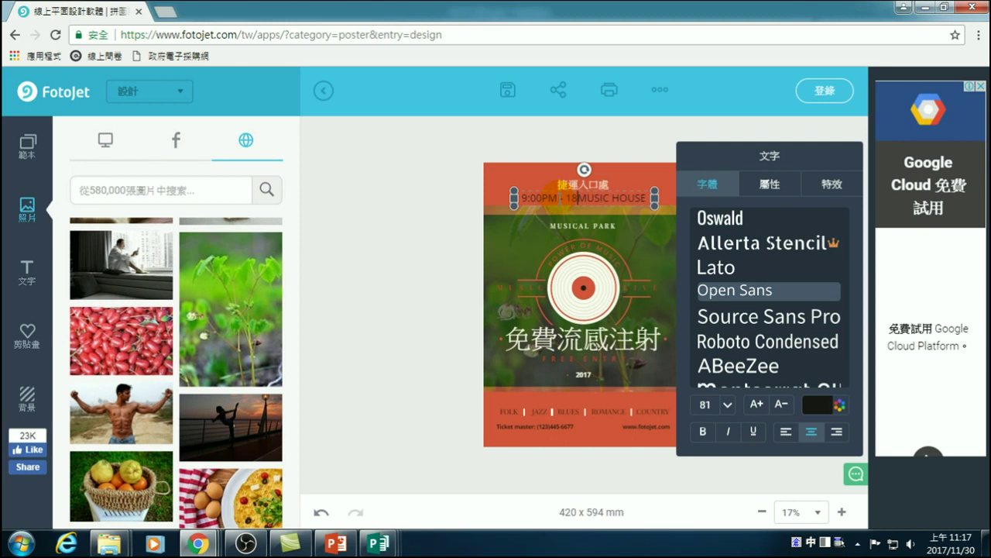
type(":00")
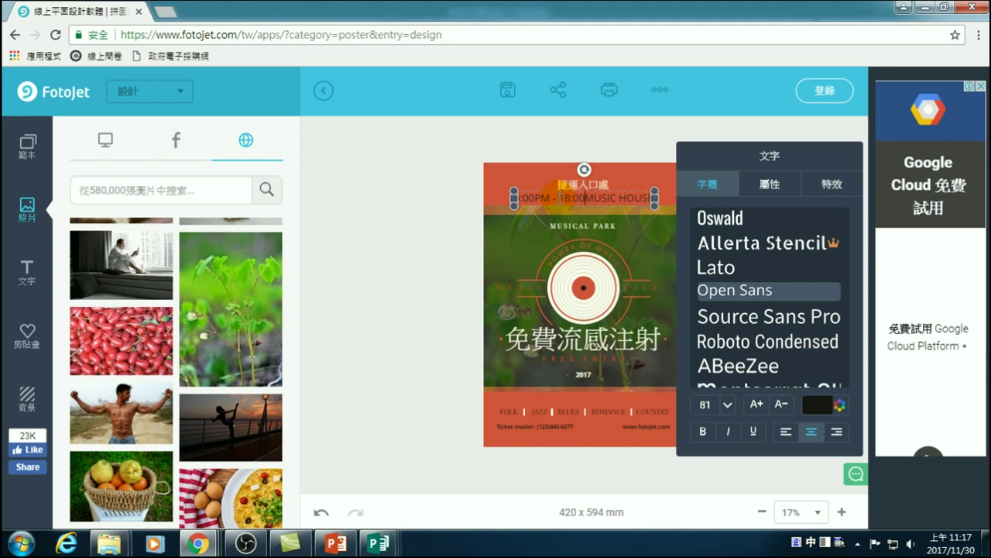
key("Delete")
key("Delete")
key("Delete")
key("Delete")
key("Delete")
key("Delete")
key("Delete")
key("Delete")
key("Delete")
key("Delete")
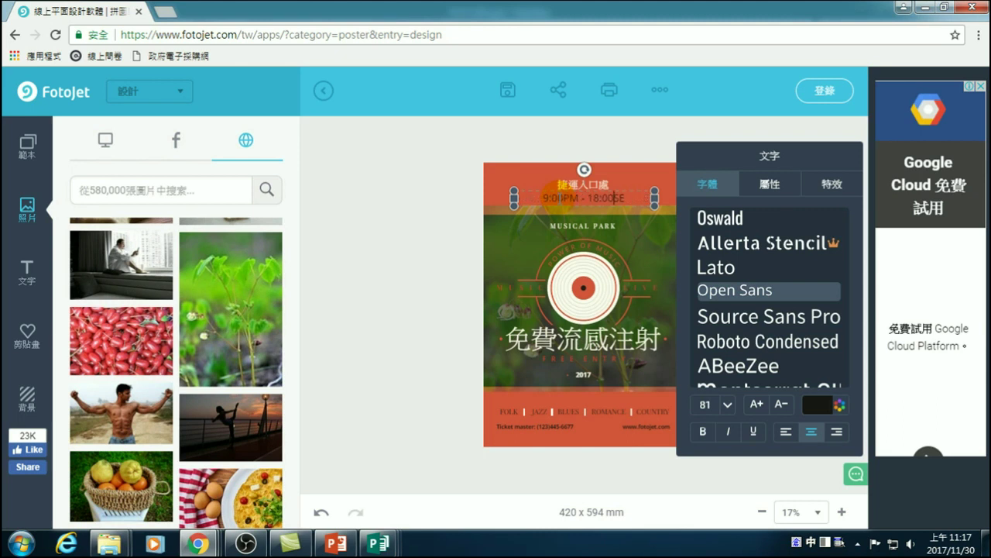
key("Delete")
type("AM")
left_click(571, 197)
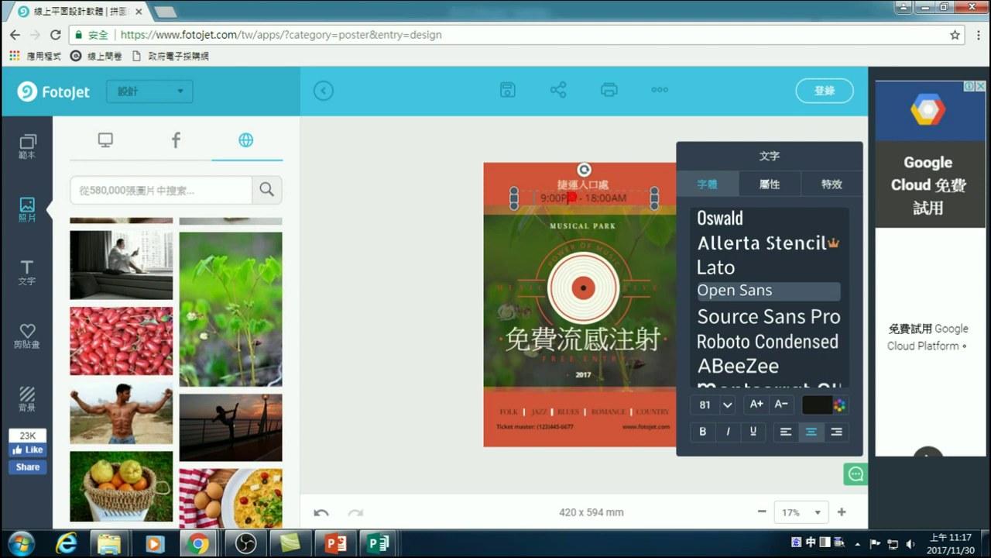
left_click(540, 197)
type("0")
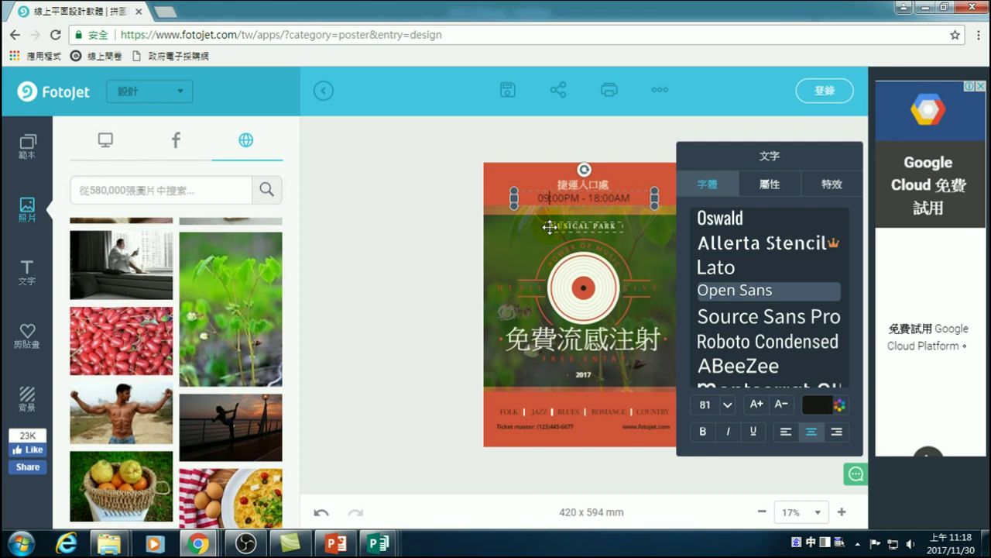
key("Delete")
key("Delete")
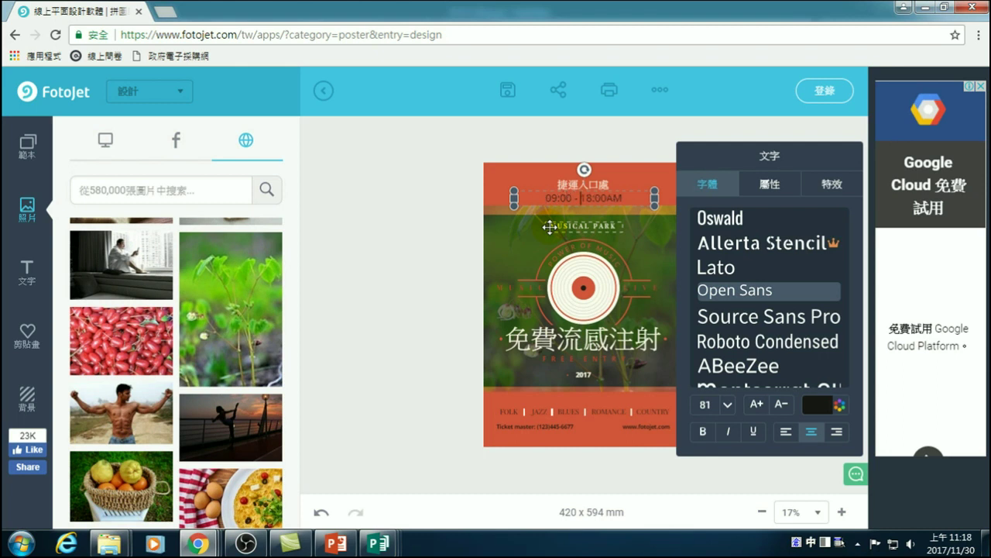
key("Delete")
key("Delete")
- Replace FOLK and JAZZ in the bottom genre line with Chinese words
left_click(416, 264)
left_click(502, 411)
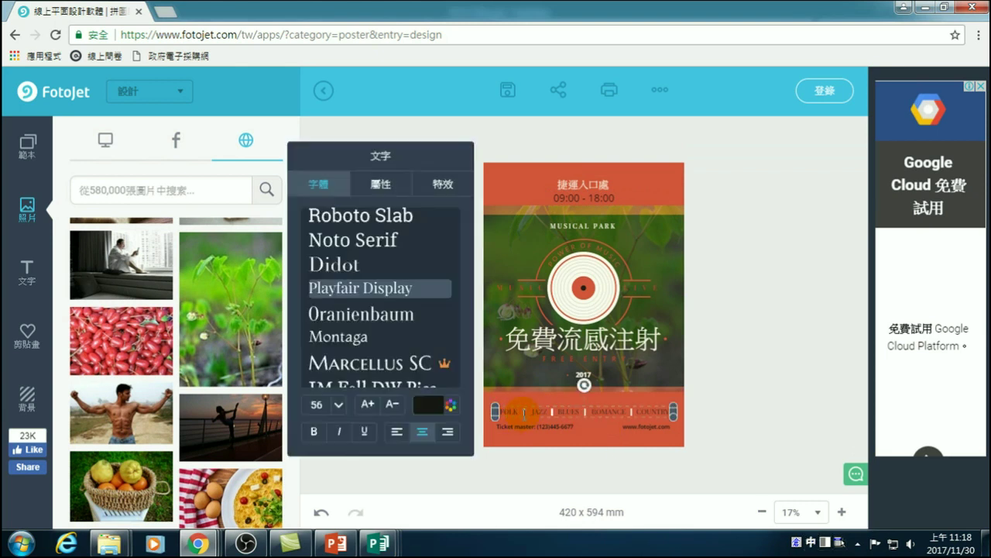
double_click(512, 411)
type("投")
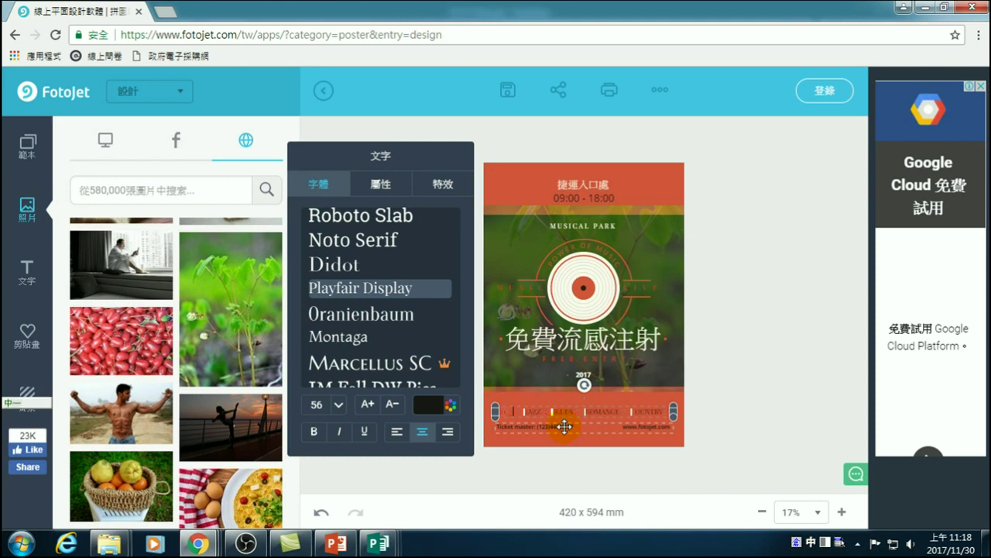
left_click(564, 425)
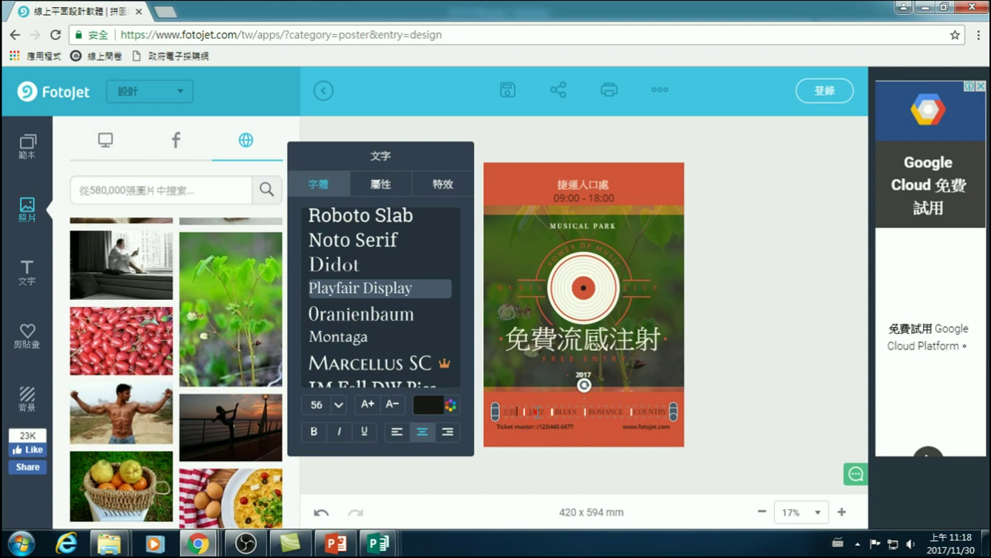
double_click(536, 412)
key("ctrl+space")
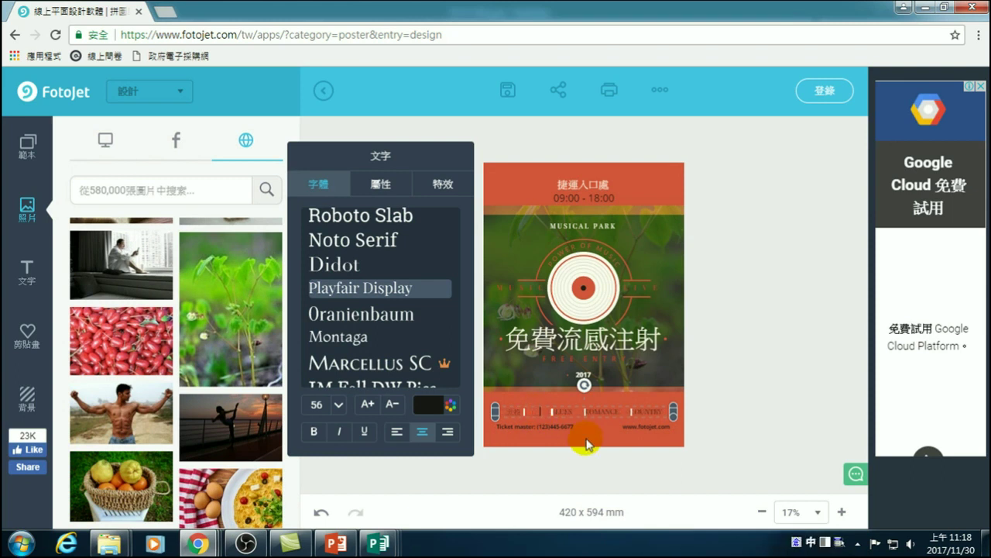
type("江")
key("space")
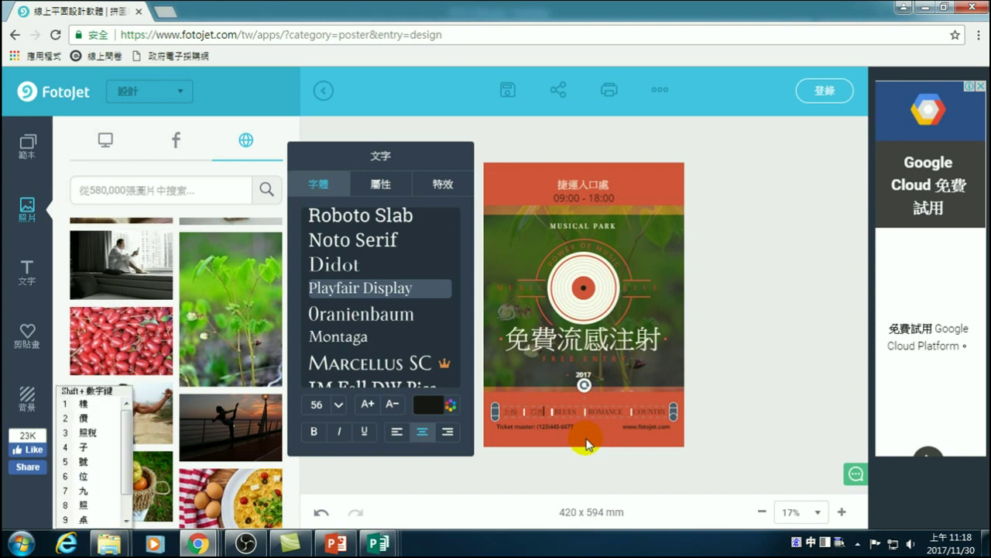
key("ctrl+space")
- Replace BLUES in the genre line with Chinese characters and deselect it
double_click(561, 411)
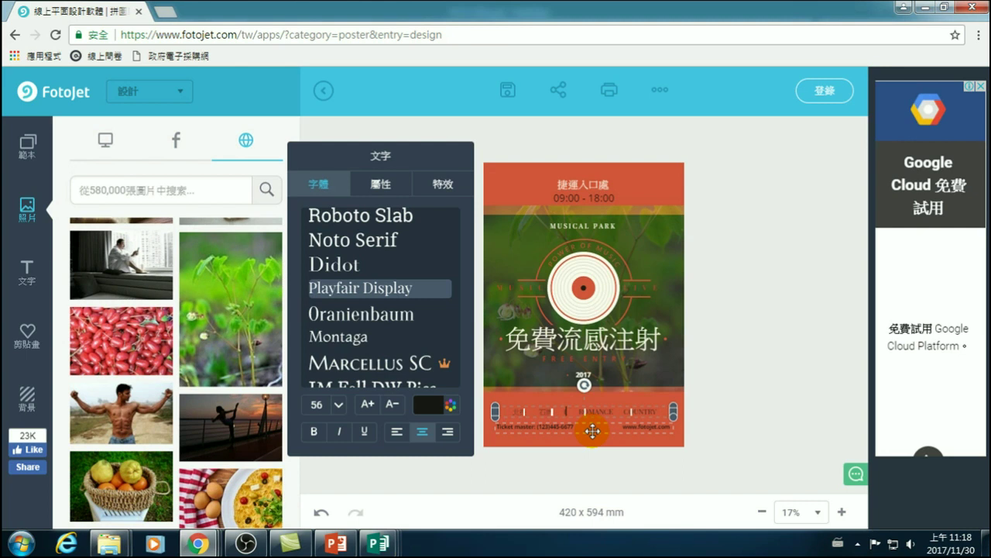
key("ctrl+space")
type("tri")
key("BackSpace")
key("ctrl+space")
key("ctrl+space")
type("tino")
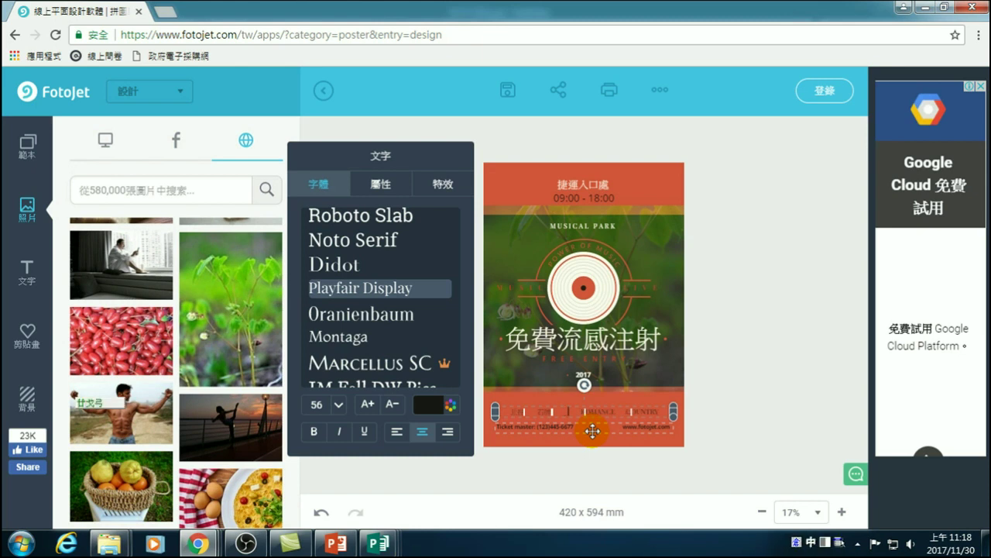
key("space")
key("Escape")
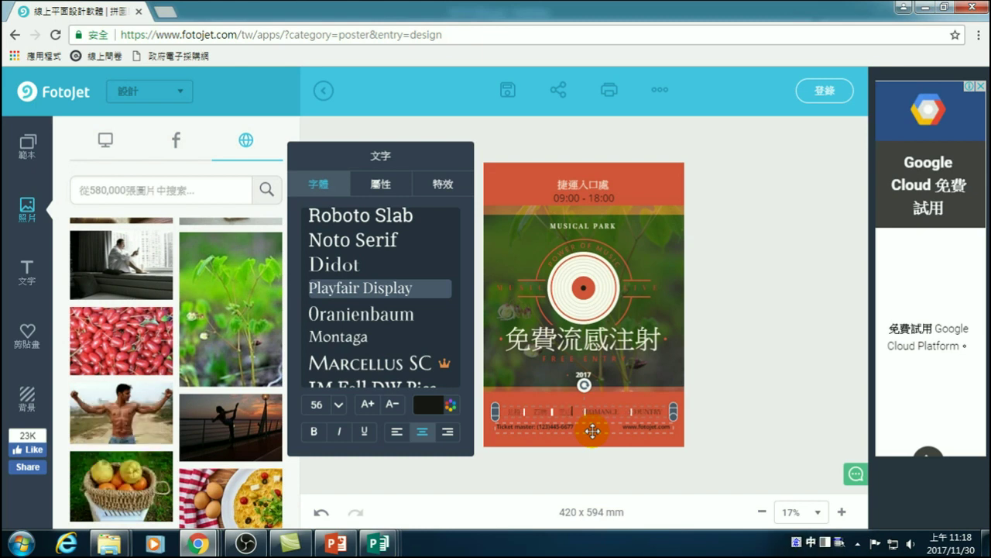
key("ctrl+space")
left_click(761, 391)
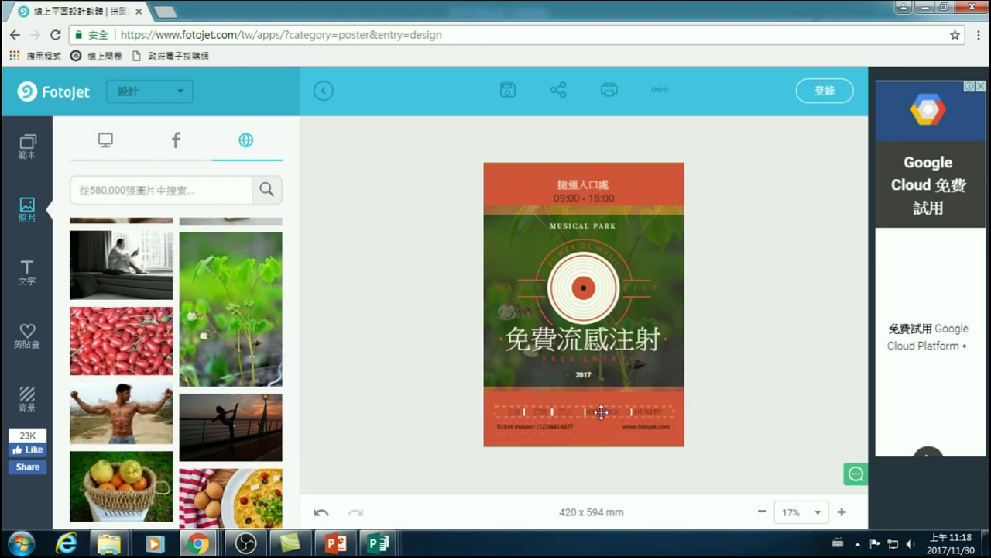
- Select the genre line, FREE ENTRY line, green photo panels and 免費流感注射 headline in turn
left_click(601, 412)
left_click(591, 414)
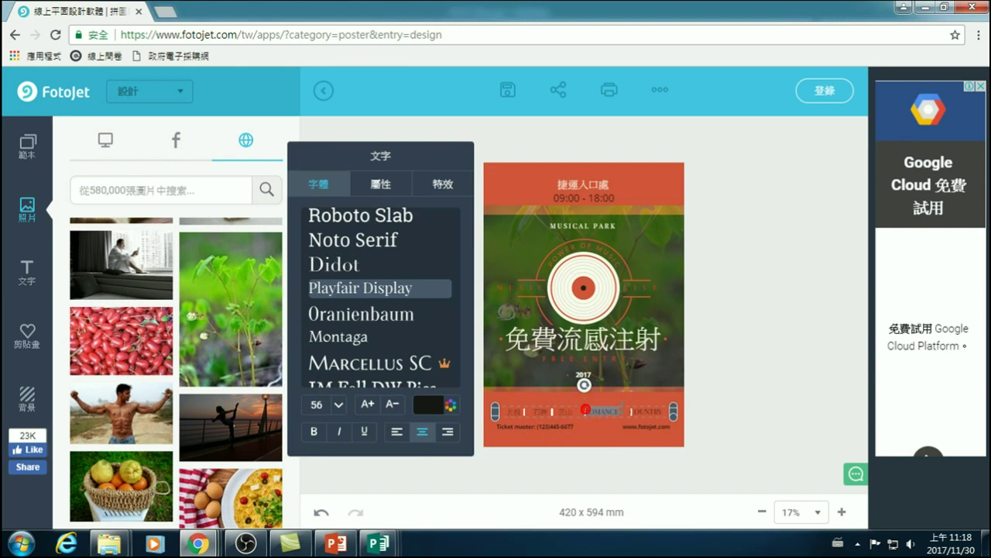
left_click(726, 378)
left_click(583, 281)
left_click(568, 255)
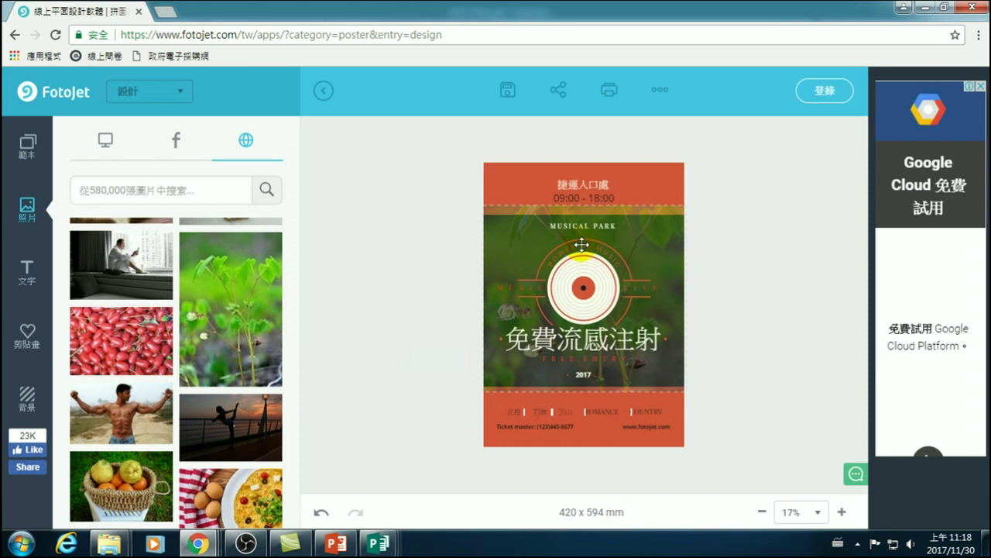
left_click(586, 359)
left_click(611, 209)
left_click(609, 281)
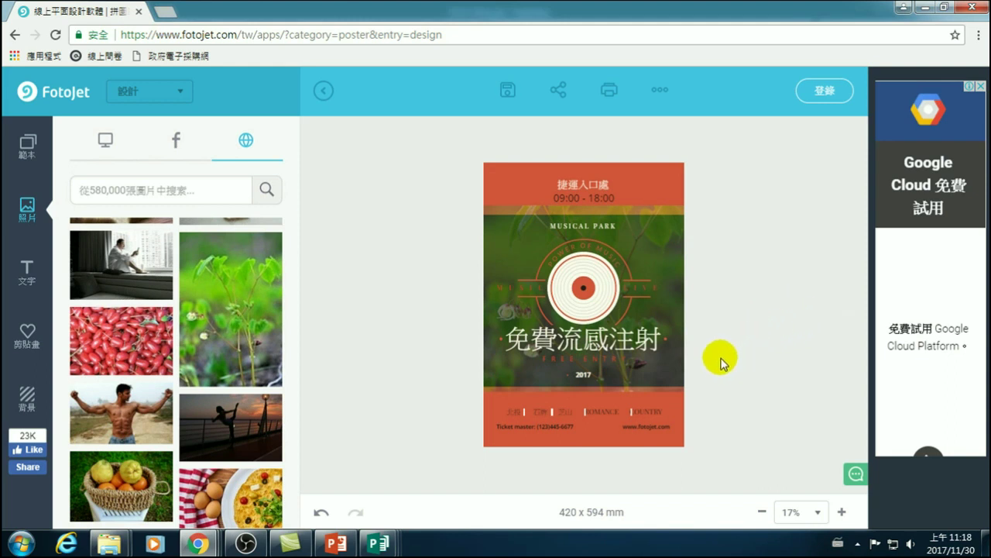
left_click(613, 347)
left_click(610, 377)
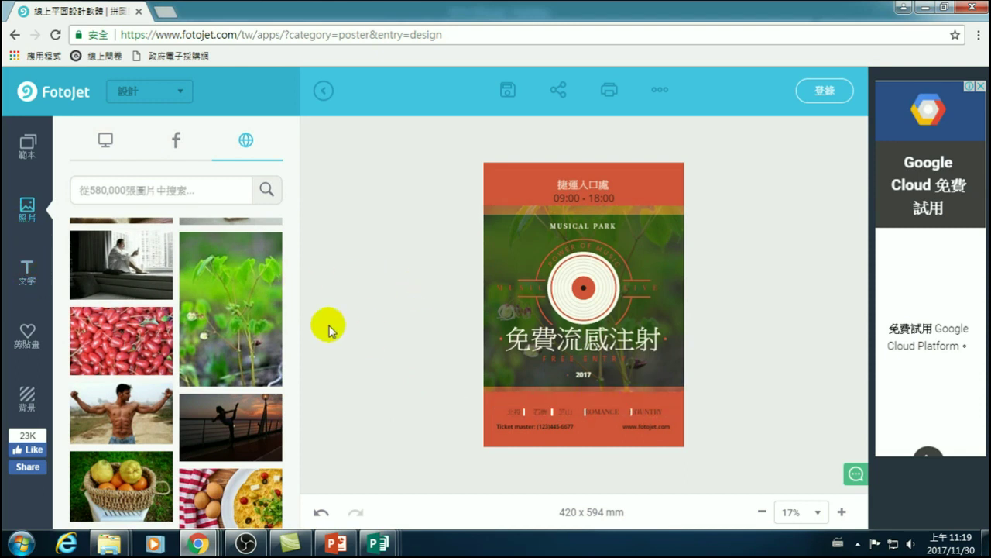
- Add a yellow SAMPLE-style text box reading 流感注射
left_click(27, 270)
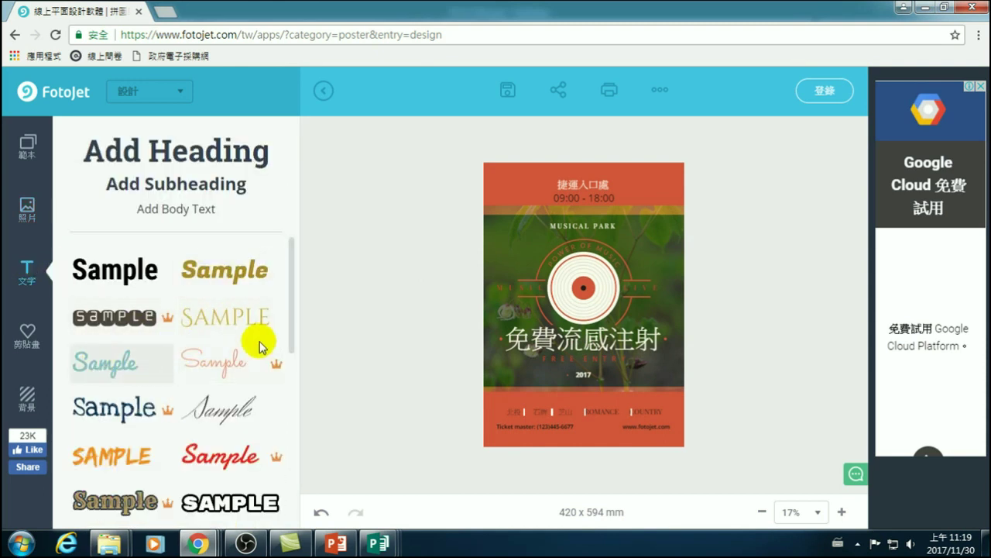
left_click_drag(296, 314, 294, 467)
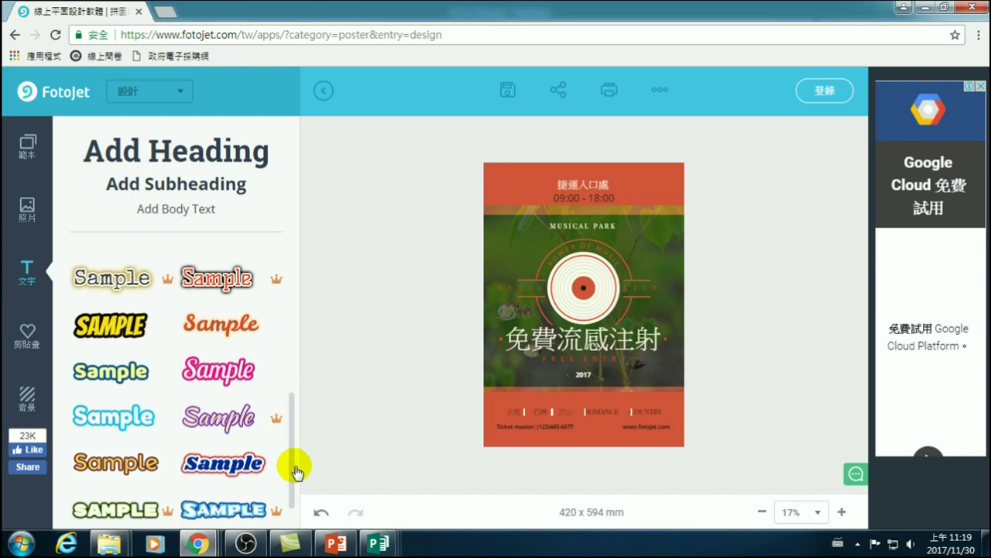
left_click(111, 322)
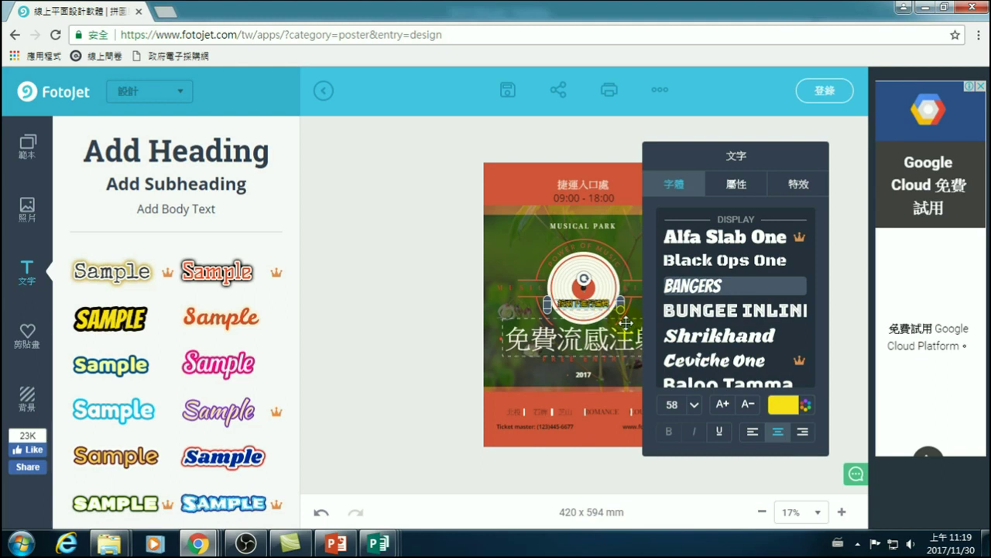
type("感")
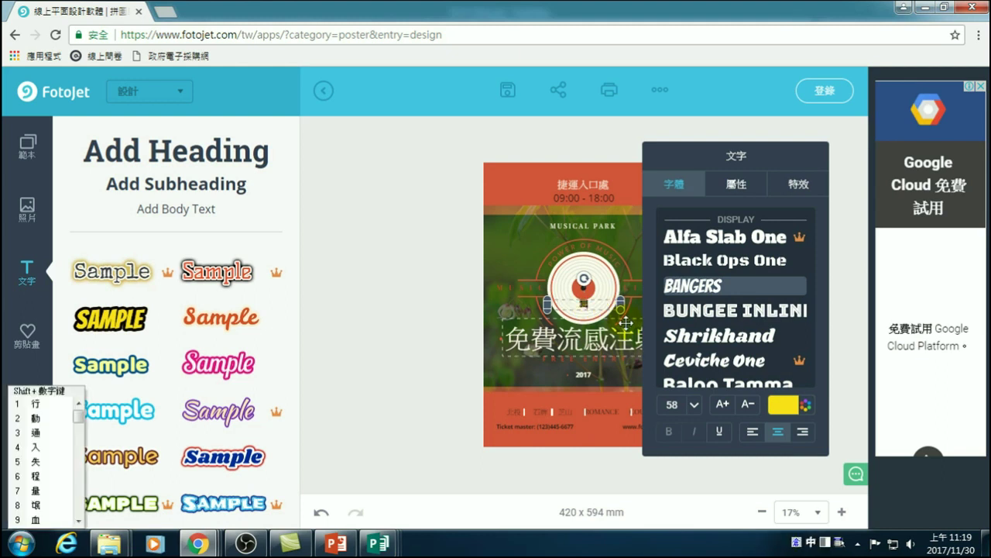
type("2")
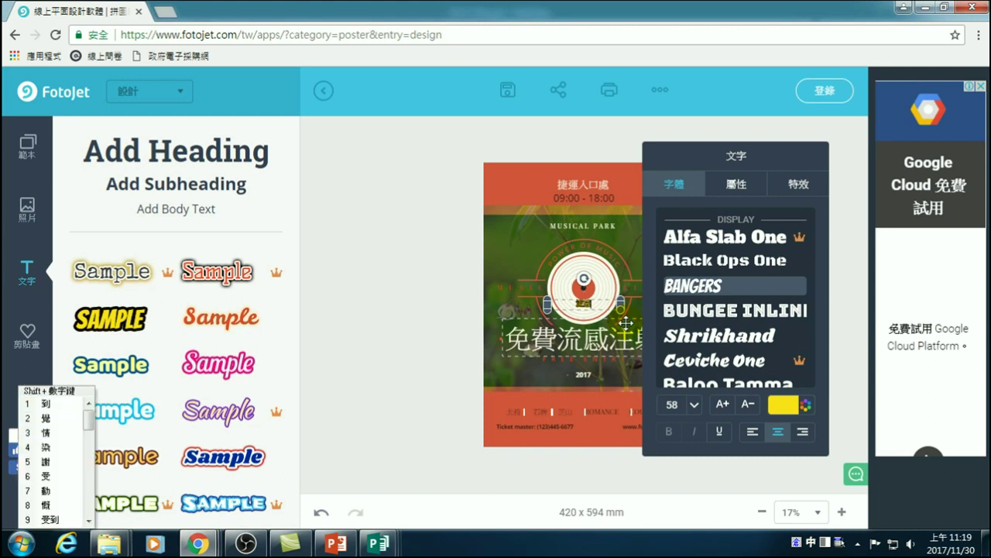
type("hh")
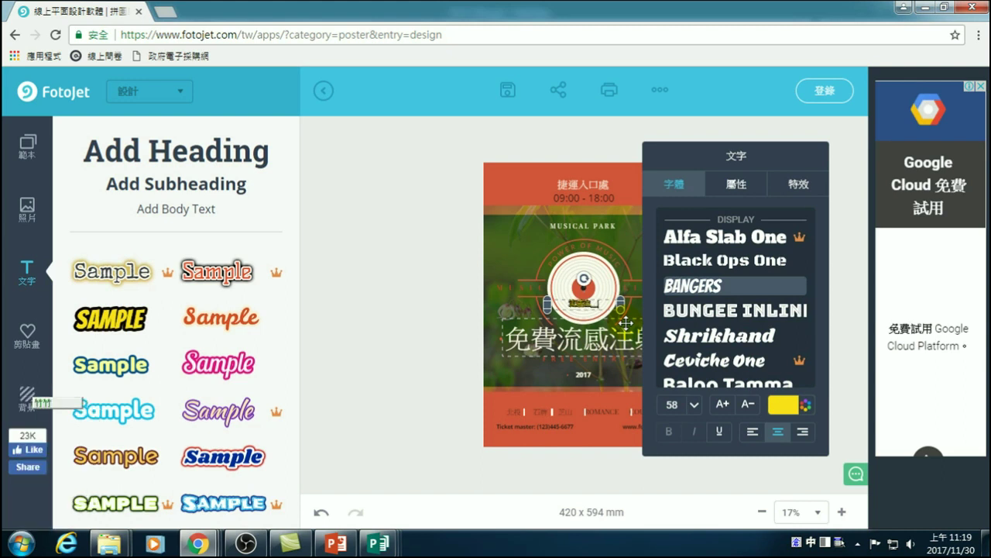
type("di")
key("space")
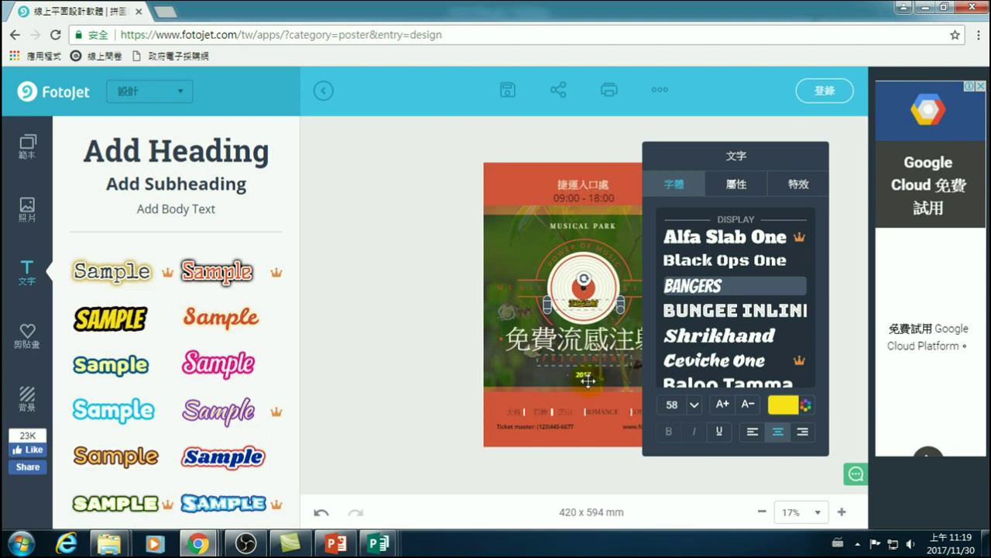
- Enlarge 流感注射, move it above the headline and delete the old 免費流感注射 headline
left_click_drag(546, 299, 780, 371)
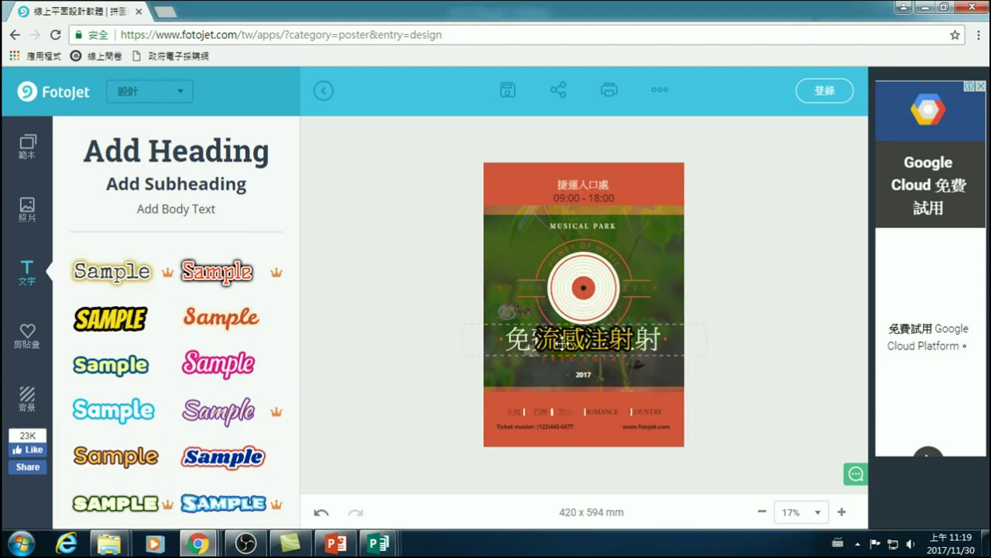
left_click_drag(577, 338, 577, 307)
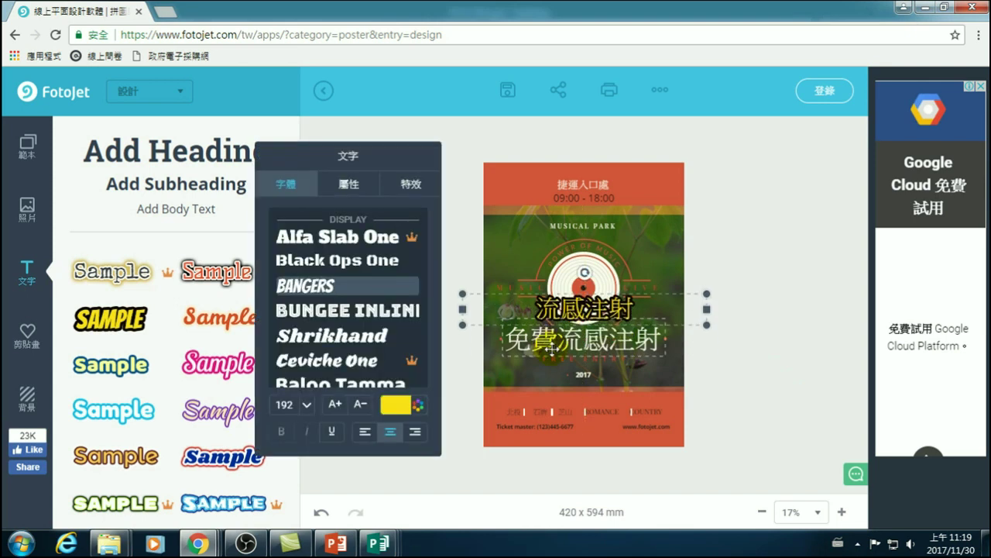
left_click(549, 351)
key("Delete")
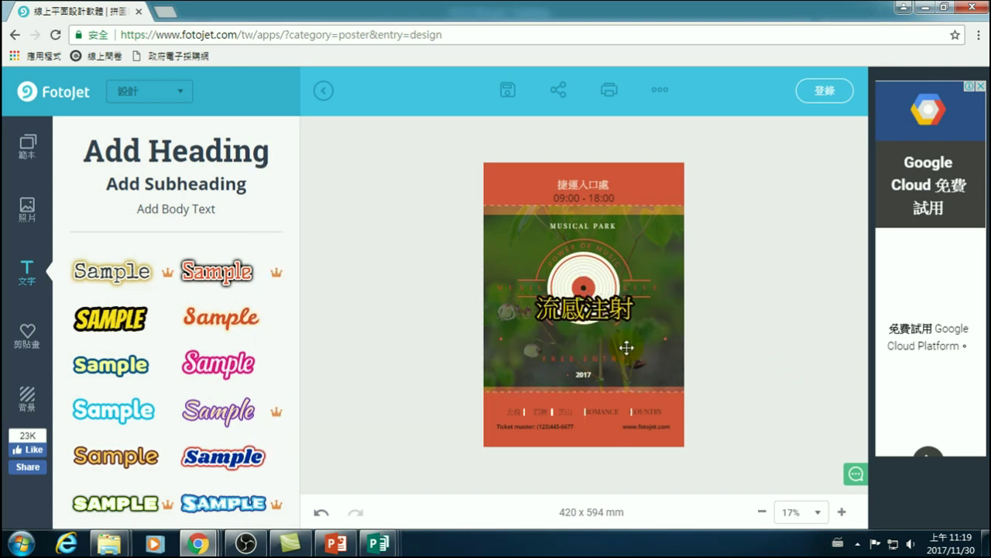
left_click(578, 312)
- Move 流感注射 into the old headline's spot and set its colour to white
left_click_drag(577, 310, 571, 336)
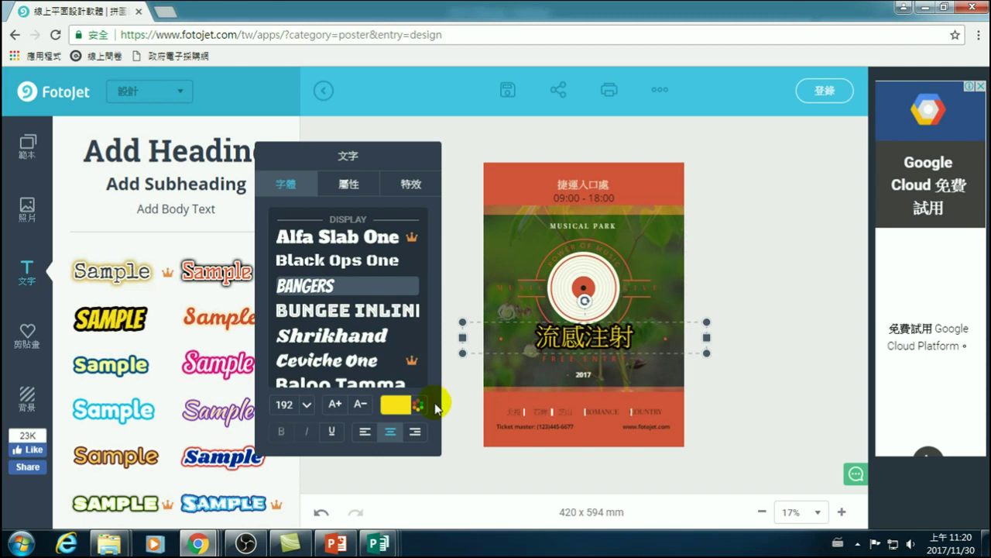
left_click(403, 405)
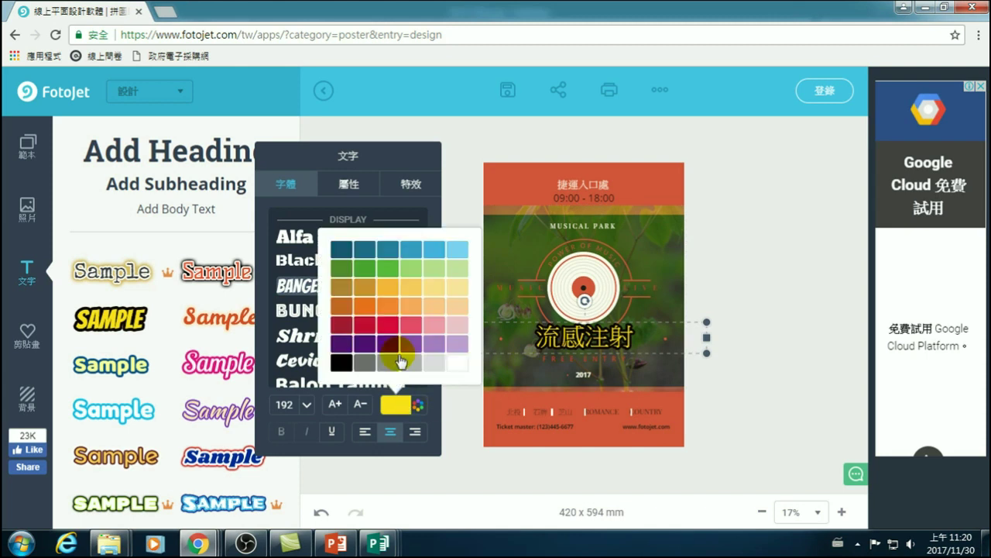
left_click(459, 357)
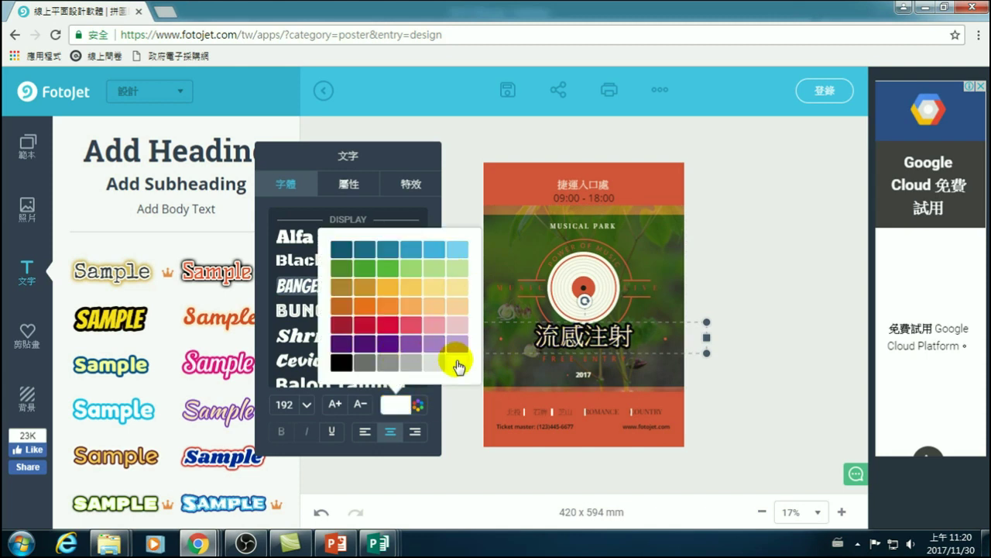
left_click(397, 404)
left_click(396, 404)
left_click(359, 405)
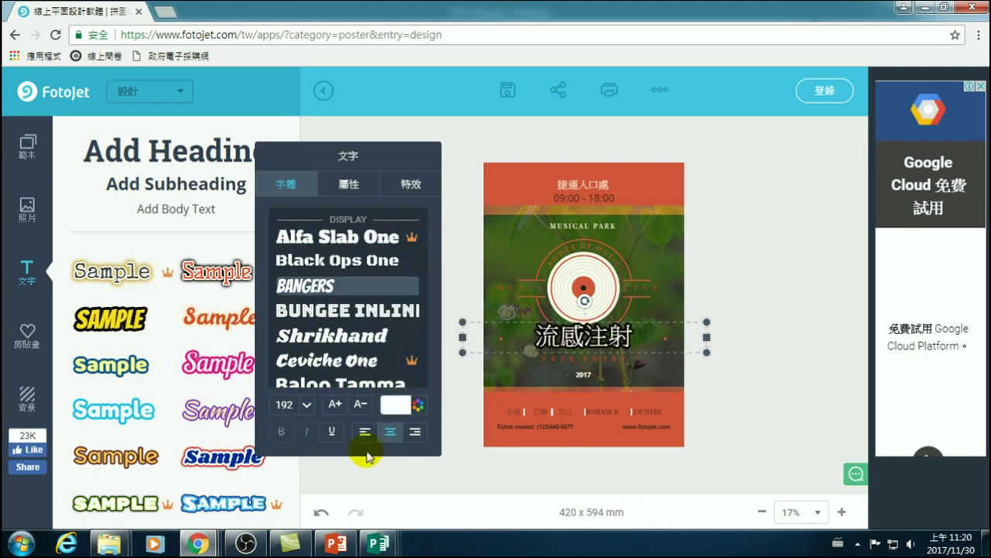
- Center-align the title, narrow its text box from both sides and centre it horizontally
left_click(391, 432)
left_click(365, 432)
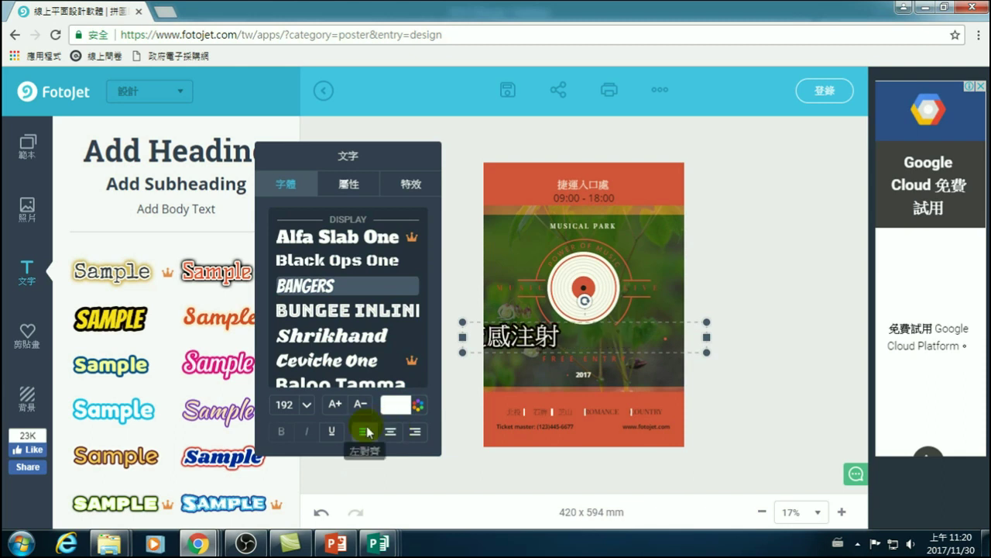
left_click(415, 431)
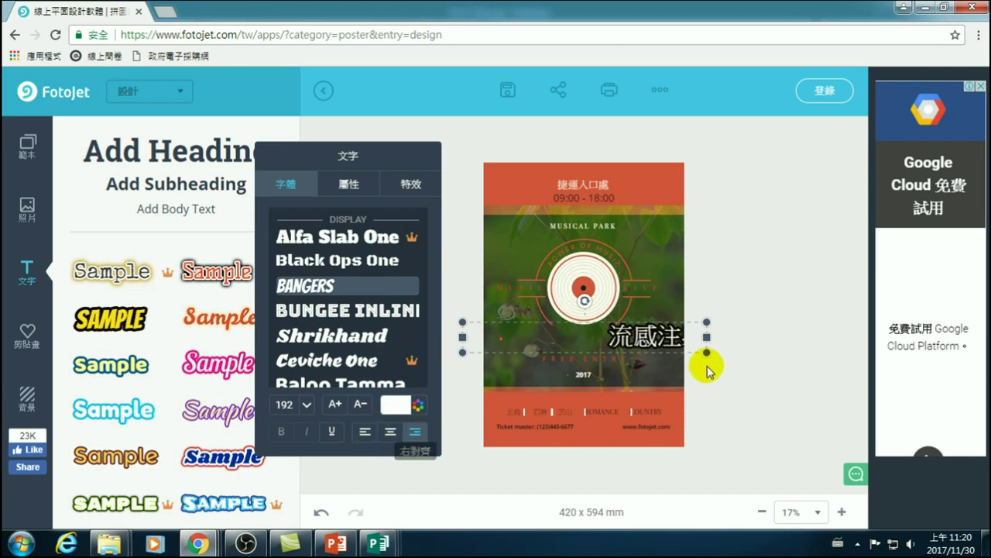
left_click(388, 434)
left_click_drag(706, 337, 622, 337)
left_click_drag(463, 337, 516, 341)
left_click_drag(577, 332, 613, 332)
- Deselect the 流感注射 title by clicking the empty canvas
left_click(438, 329)
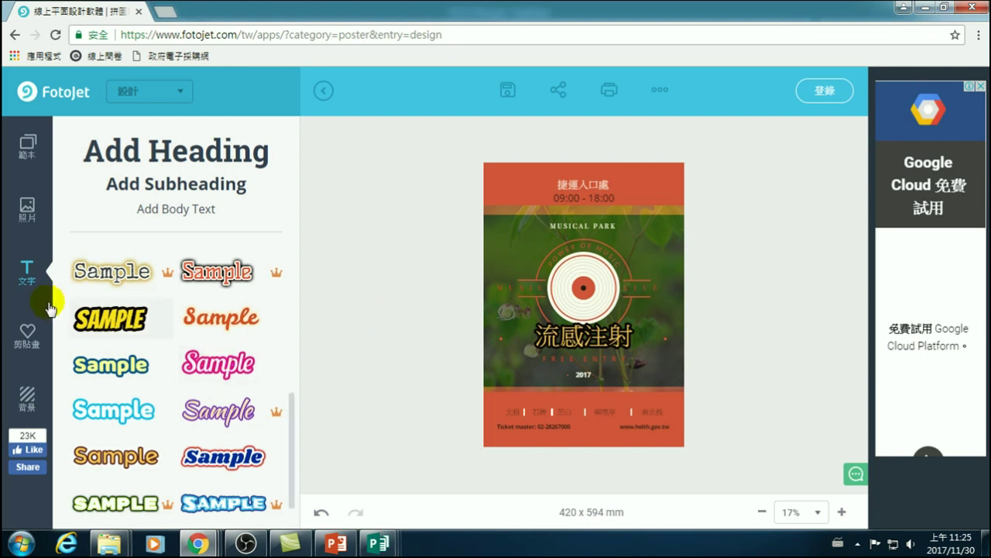
- Open the clipart library and browse the shapes and icons categories
left_click(27, 335)
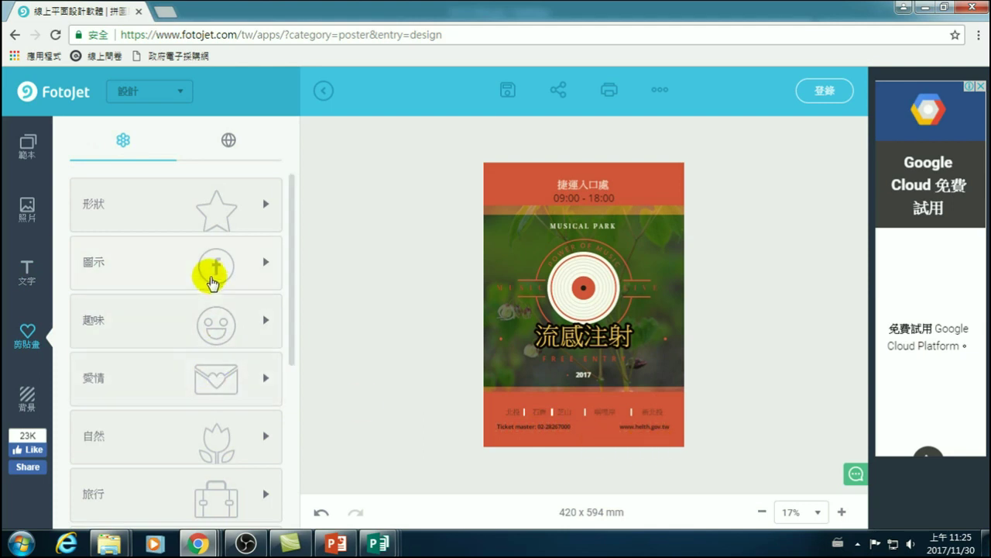
left_click(223, 208)
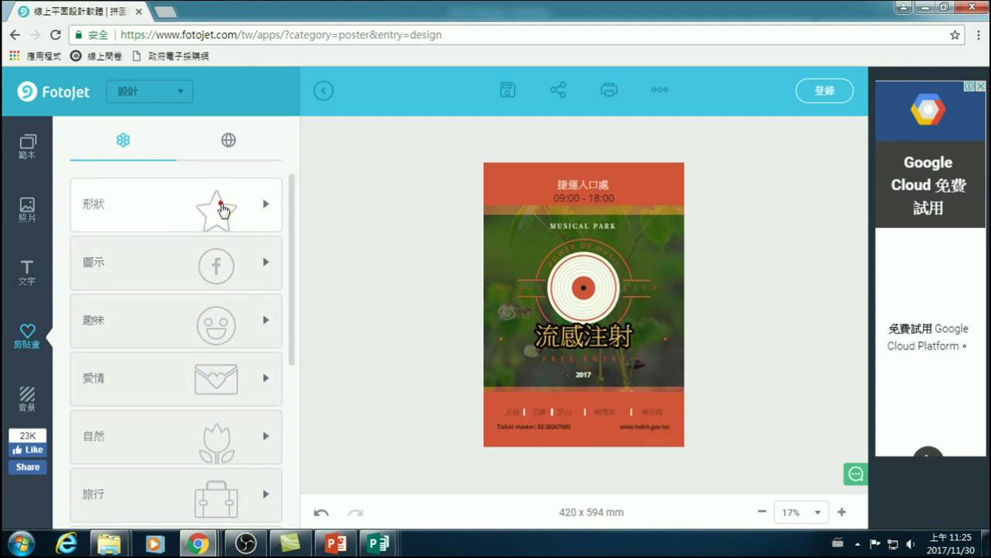
scroll(159, 317, "down", 5)
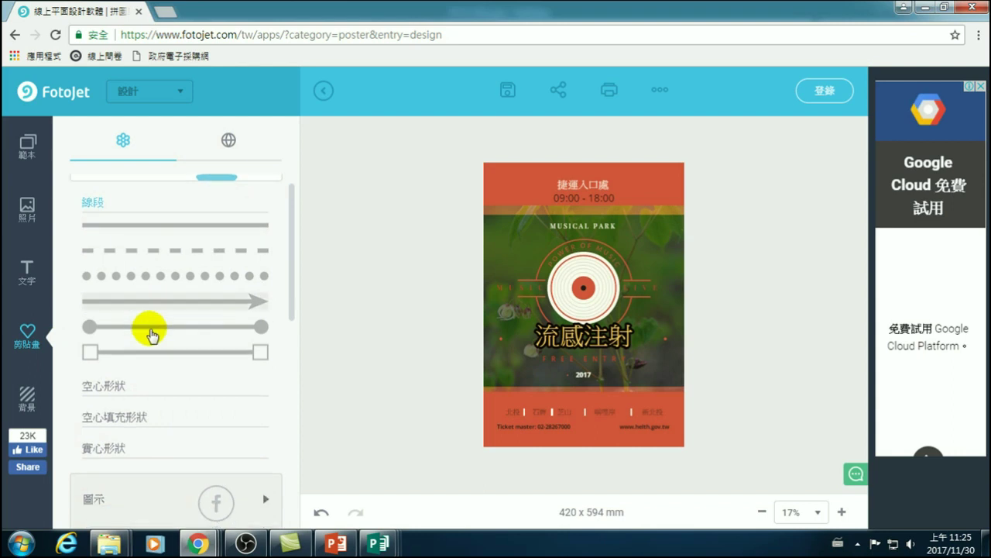
scroll(165, 248, "up", 3)
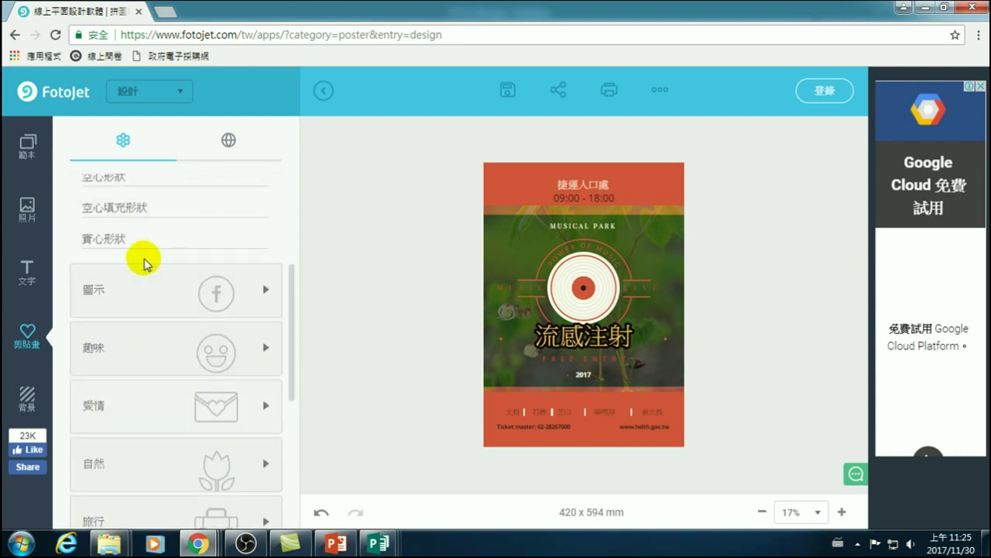
left_click(127, 310)
scroll(164, 340, "down", 6)
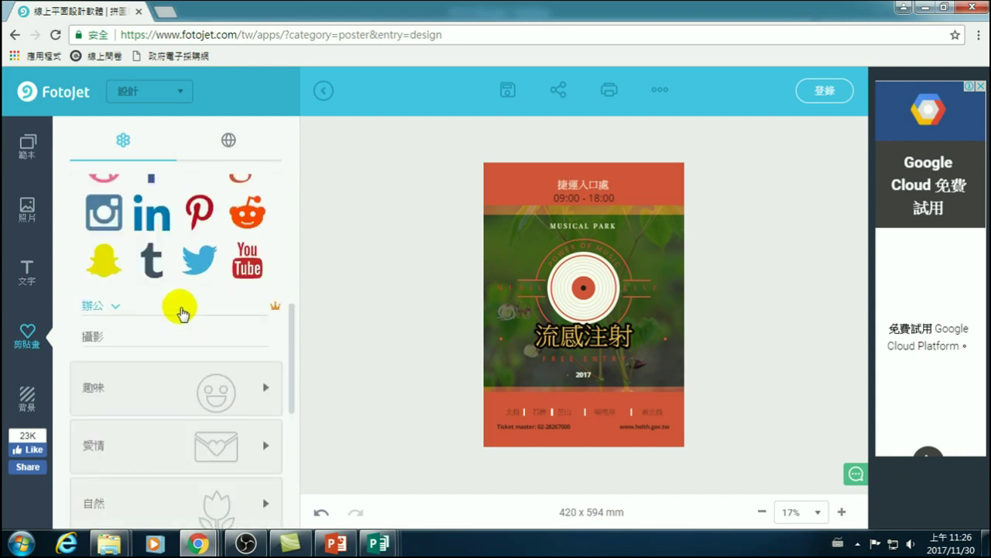
scroll(149, 254, "up", 3)
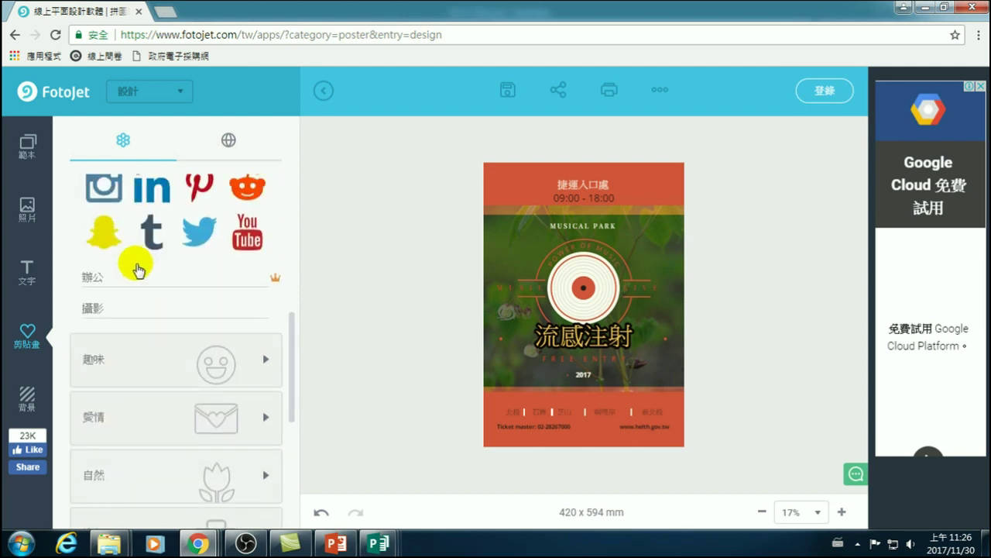
- Browse the photography icons and fun categories, then open the nature 花朵 flower clipart
left_click(105, 338)
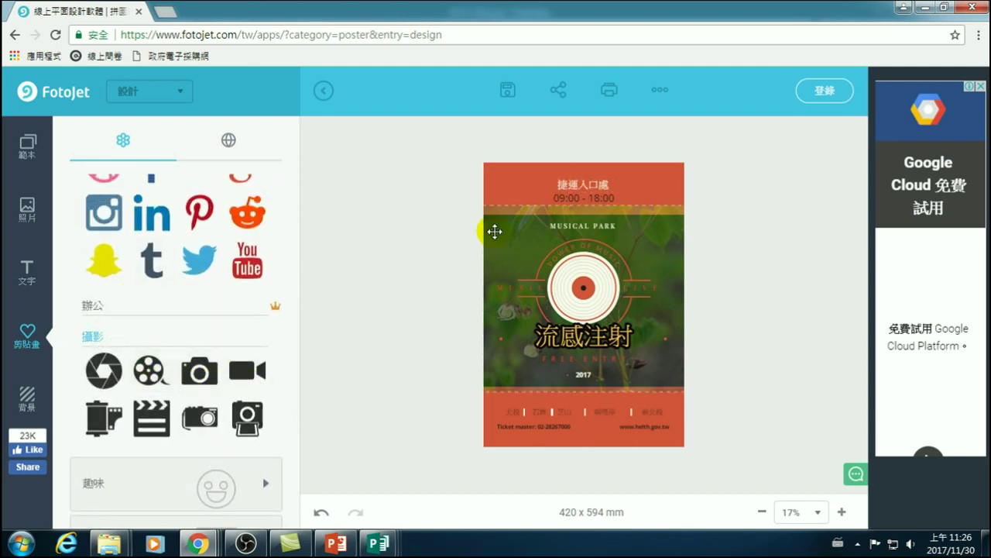
scroll(173, 380, "down", 4)
left_click(130, 240)
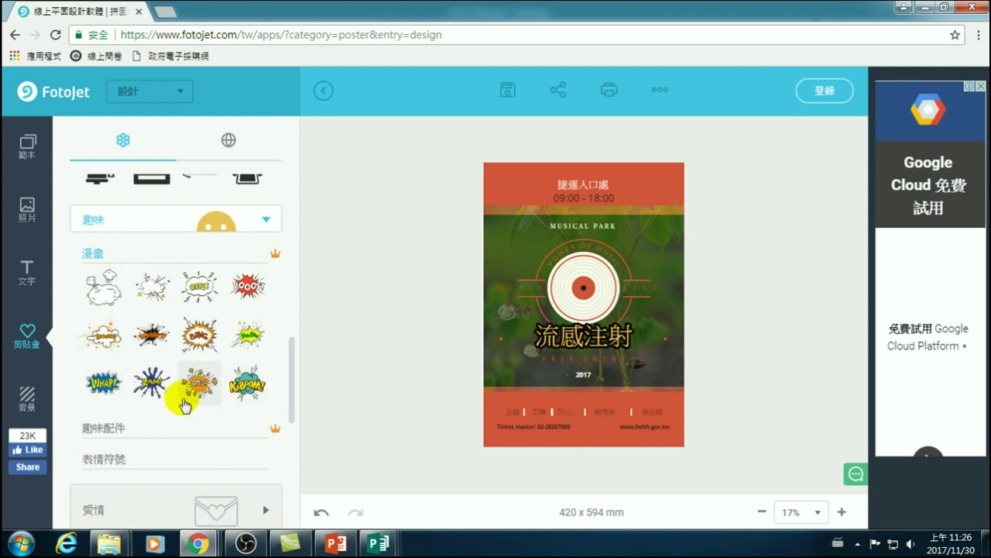
scroll(166, 380, "down", 4)
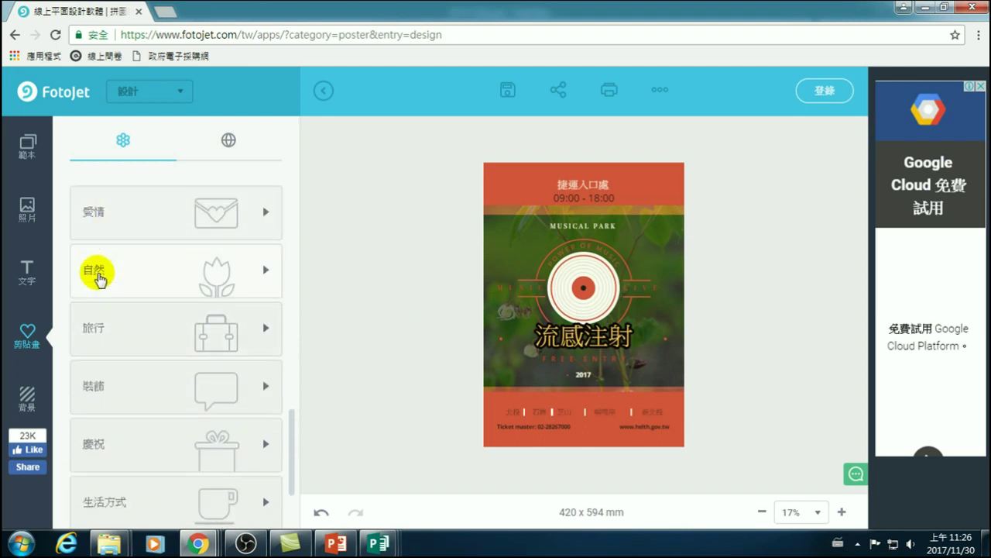
left_click(98, 273)
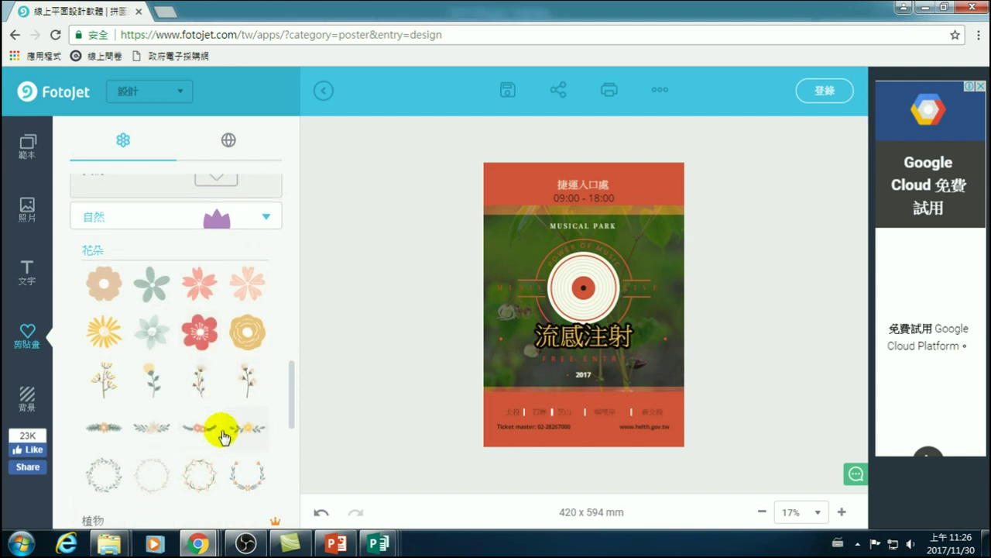
scroll(222, 438, "down", 1)
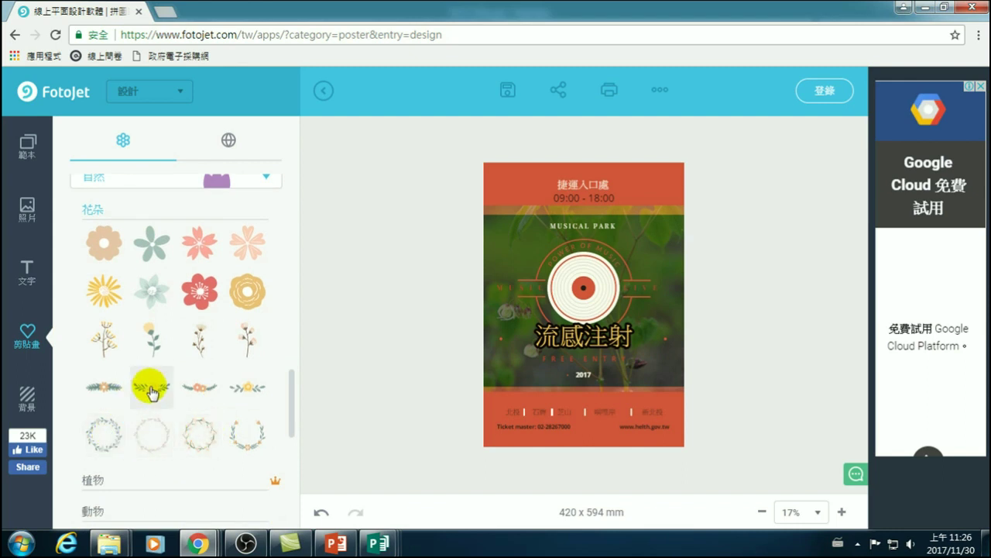
- Add a floral garland and place it to the right of the 捷運入口處 heading
left_click(118, 385)
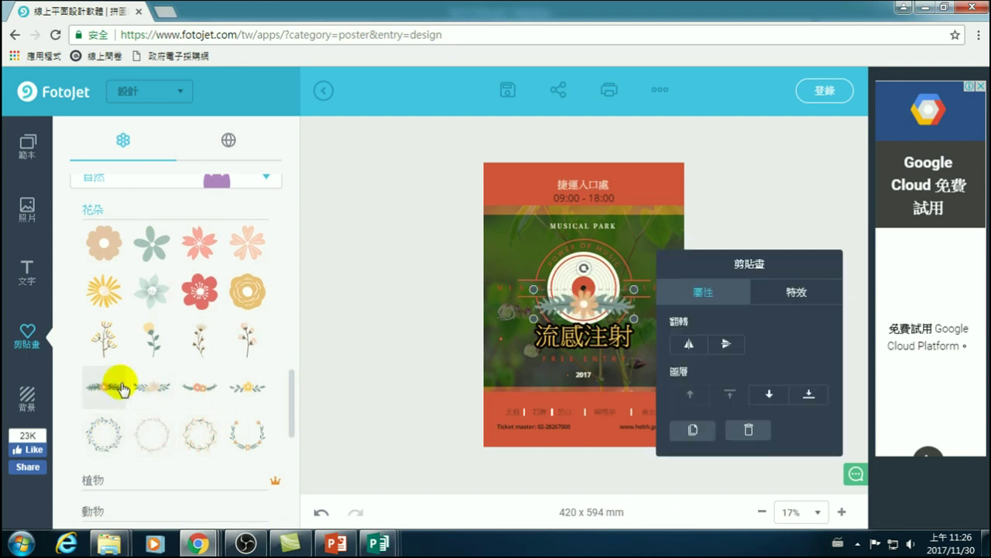
left_click_drag(583, 305, 504, 192)
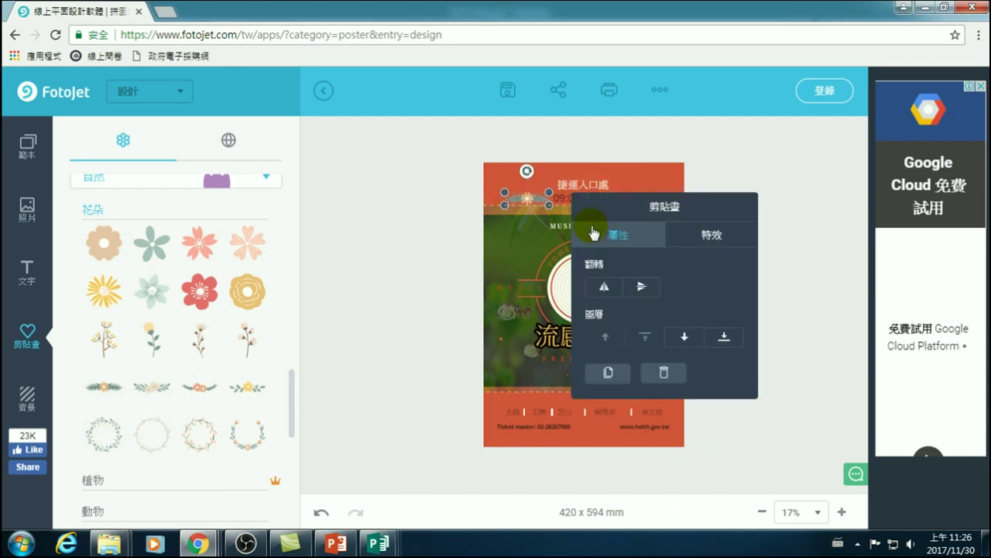
left_click(733, 177)
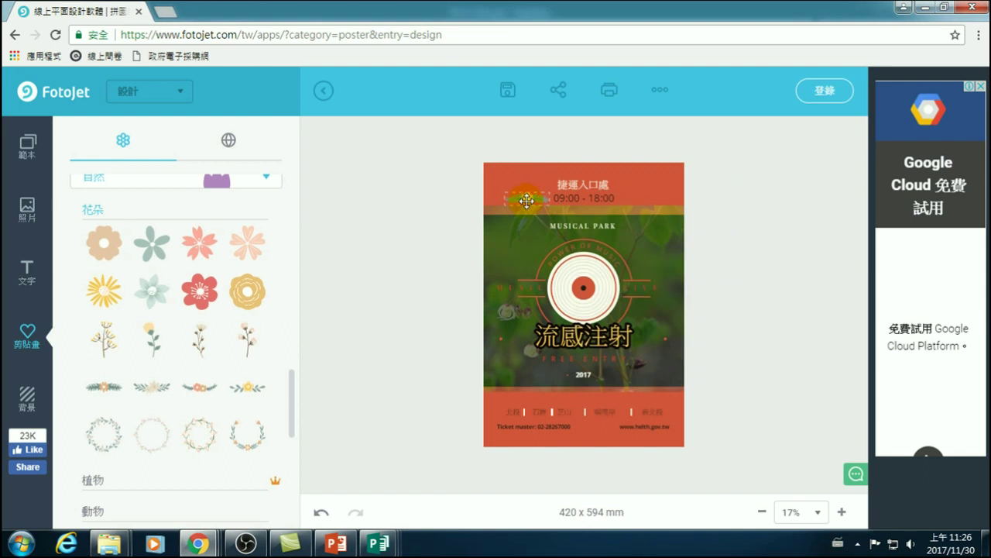
left_click(539, 199)
left_click_drag(538, 198, 659, 195)
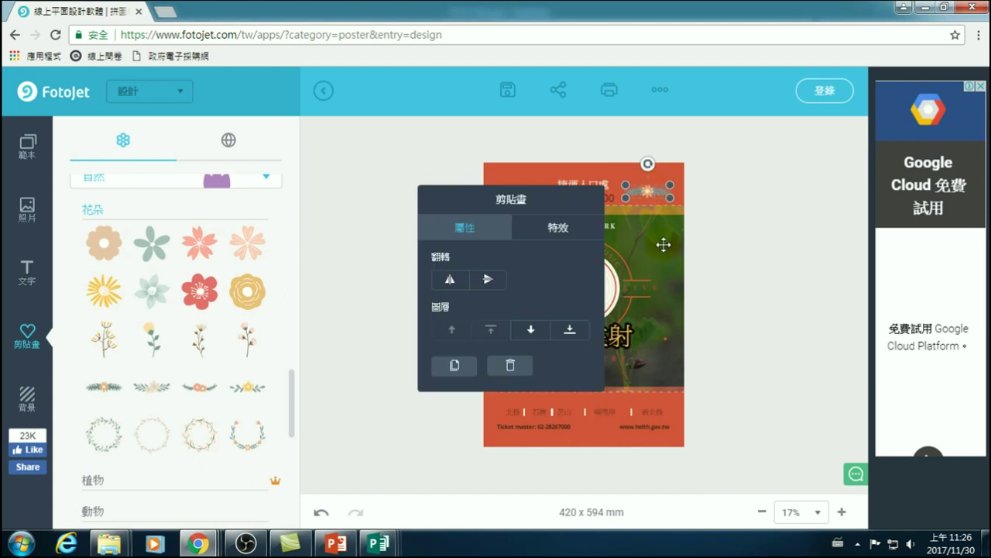
left_click(741, 248)
left_click(651, 192)
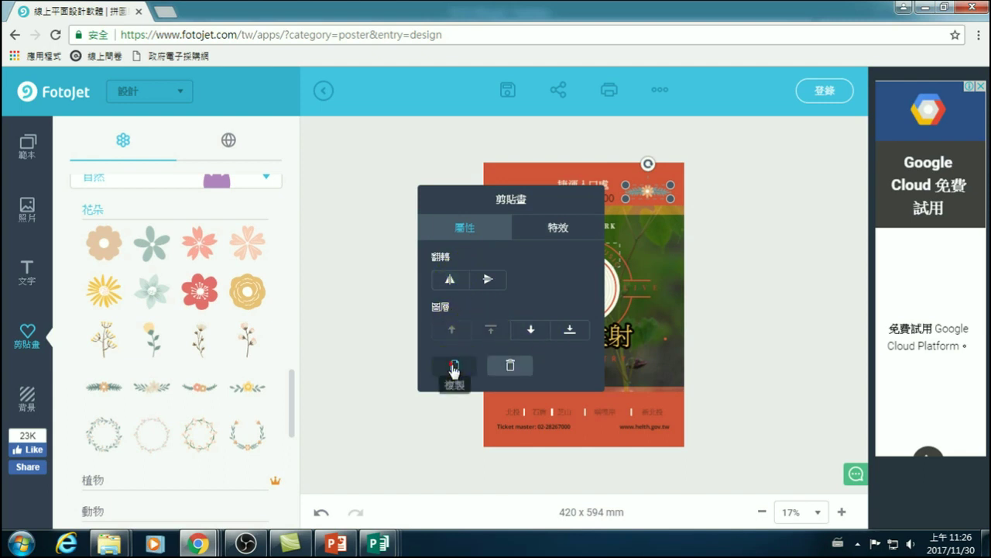
- Duplicate the garland and position the pair on the left and right of the heading
left_click(454, 368)
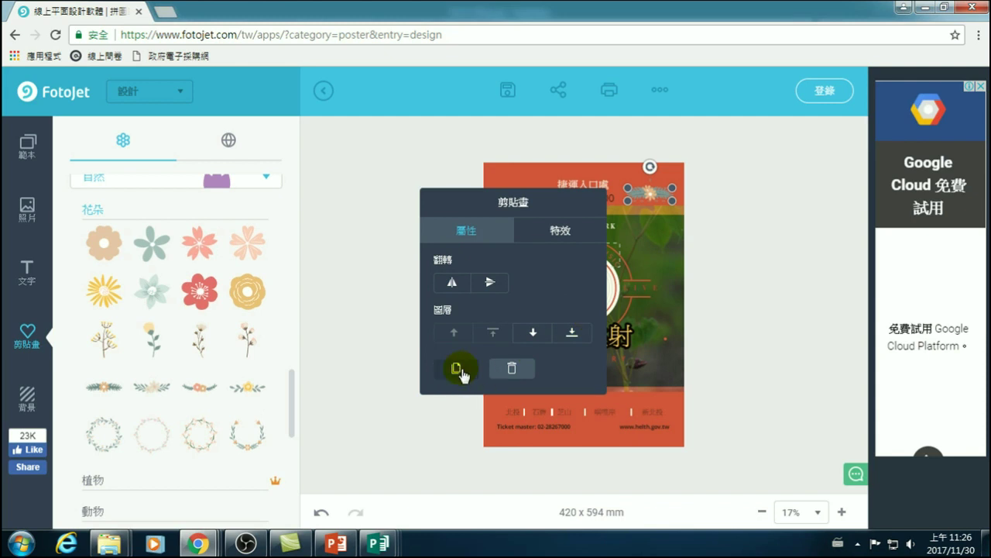
left_click(726, 226)
left_click(652, 190)
left_click_drag(651, 190, 522, 192)
left_click(787, 186)
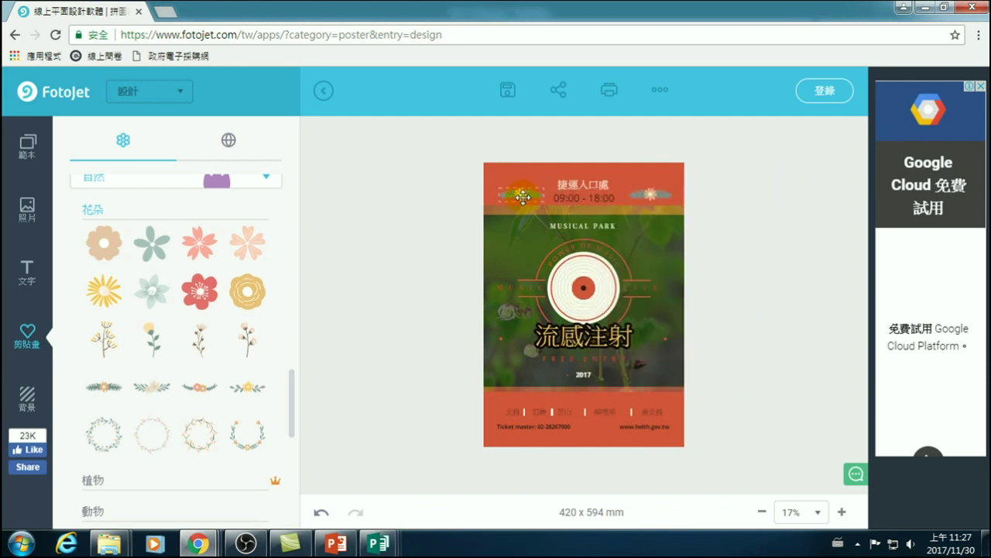
left_click_drag(648, 191, 643, 186)
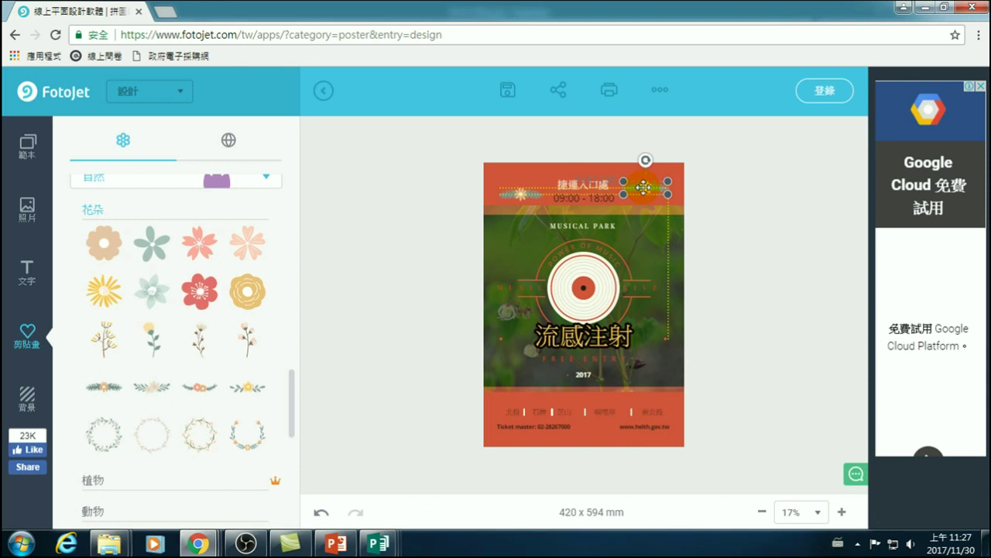
left_click_drag(643, 187, 642, 187)
left_click(348, 164)
left_click_drag(515, 190, 517, 188)
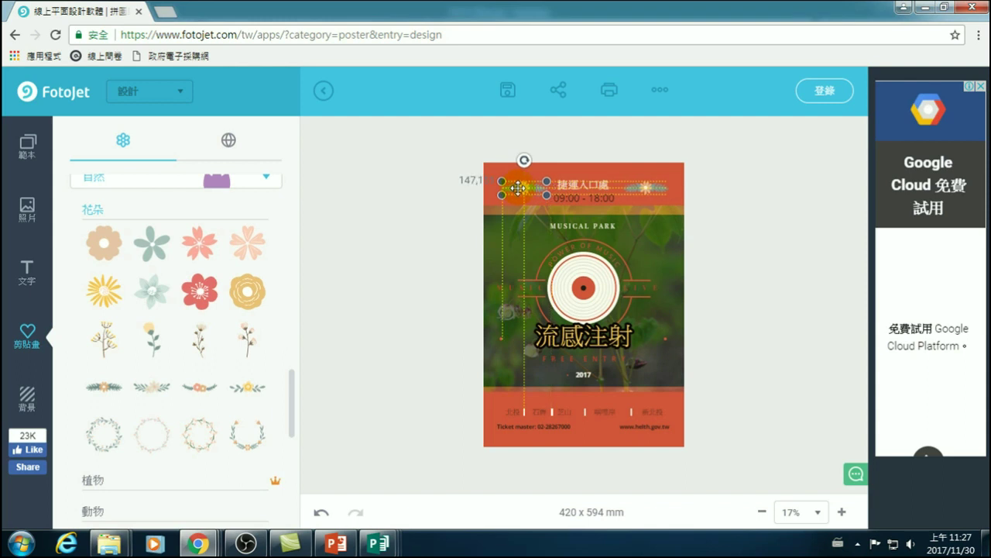
left_click_drag(518, 187, 518, 187)
left_click(801, 189)
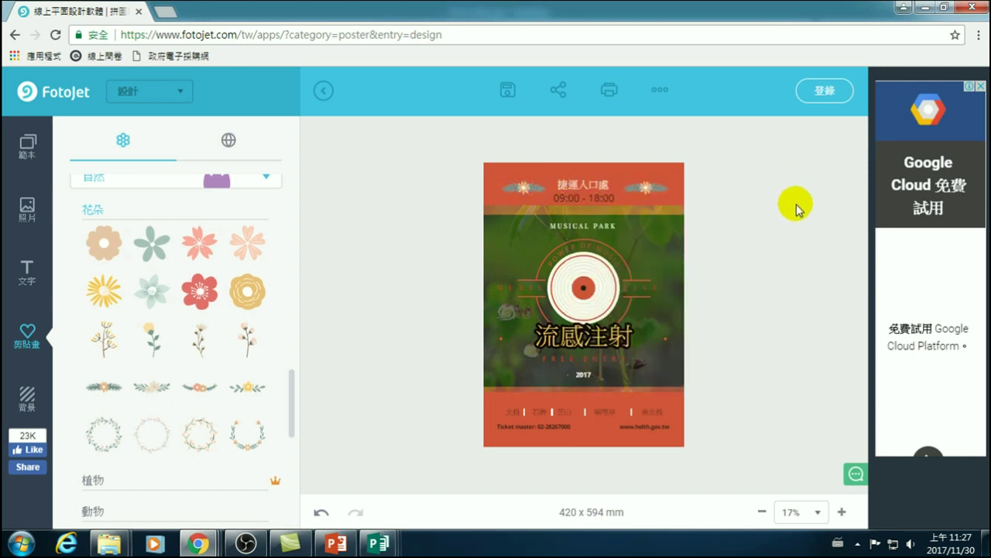
left_click_drag(646, 187, 642, 188)
- Collapse the nature flowers and expand the 節日 holiday category's Christmas clipart
left_click(732, 196)
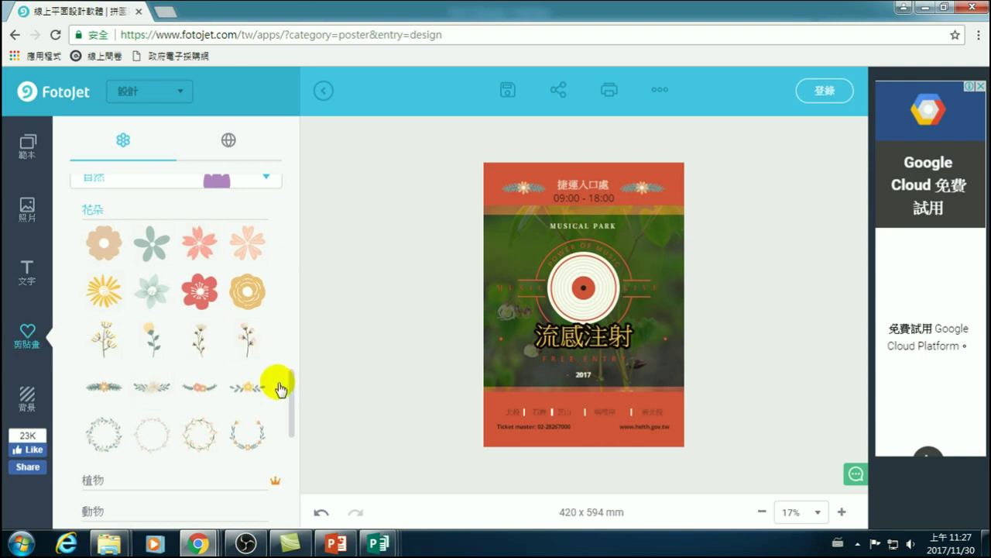
left_click_drag(293, 381, 142, 325)
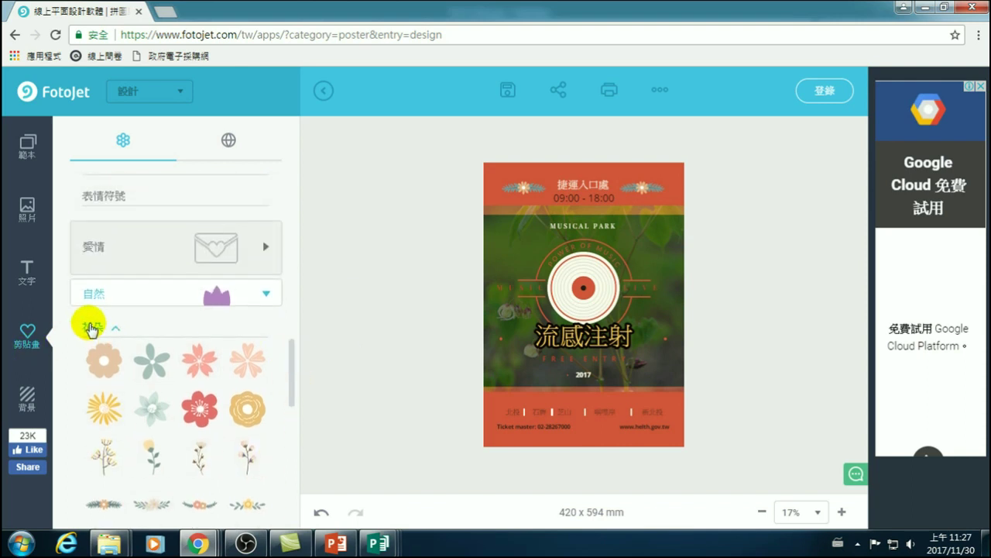
left_click(94, 298)
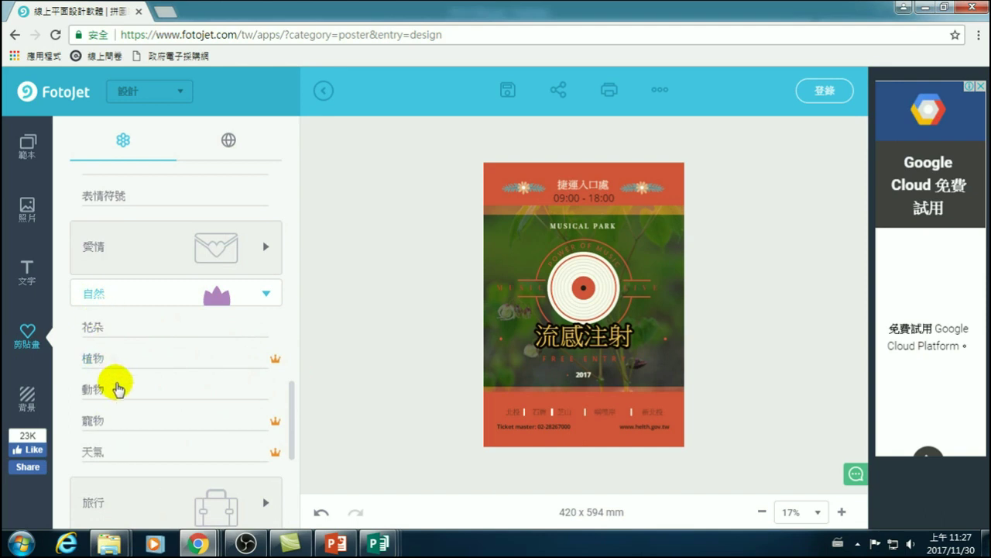
scroll(99, 380, "down", 4)
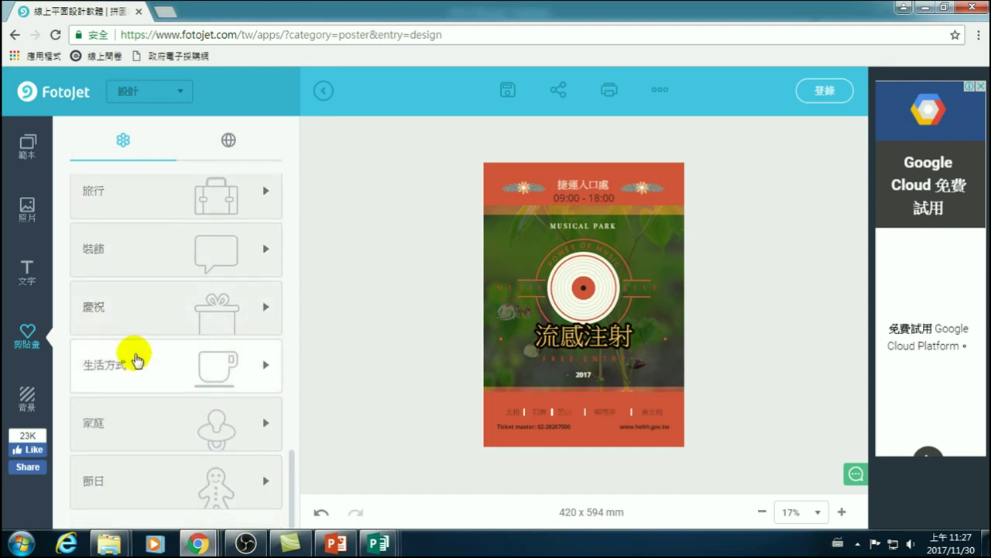
left_click(117, 475)
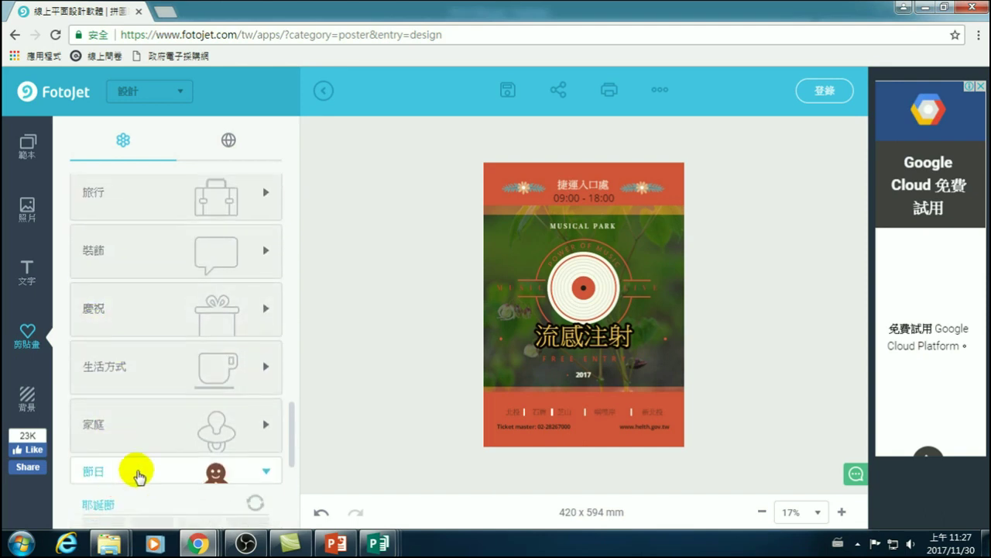
- In the background options, try yellow and light-green solid colours, then an orange dotted pattern
left_click(24, 398)
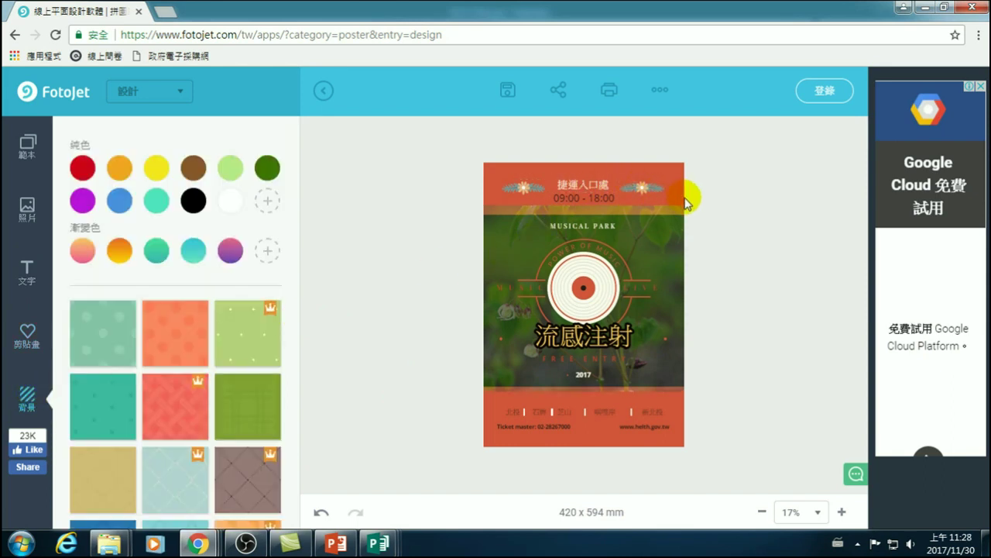
left_click(153, 167)
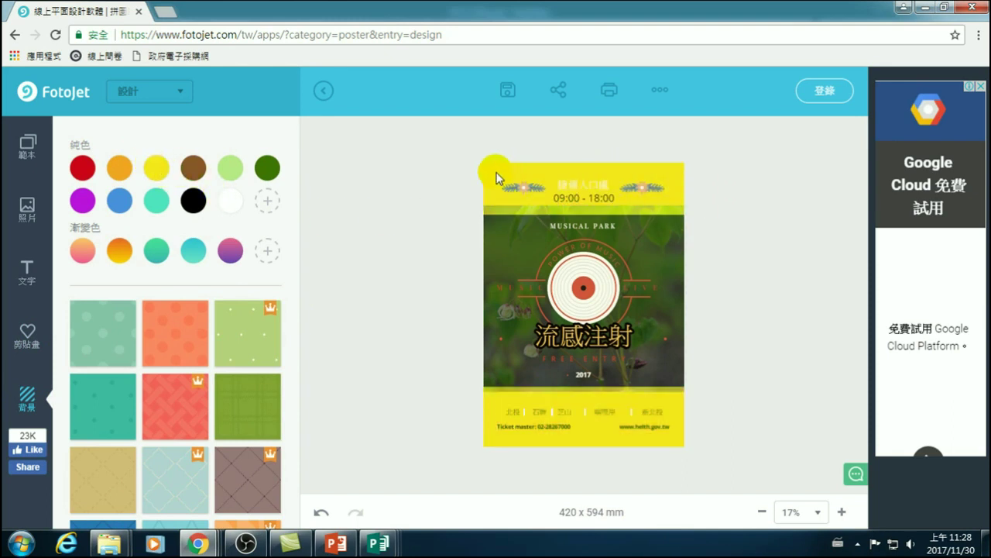
left_click(230, 167)
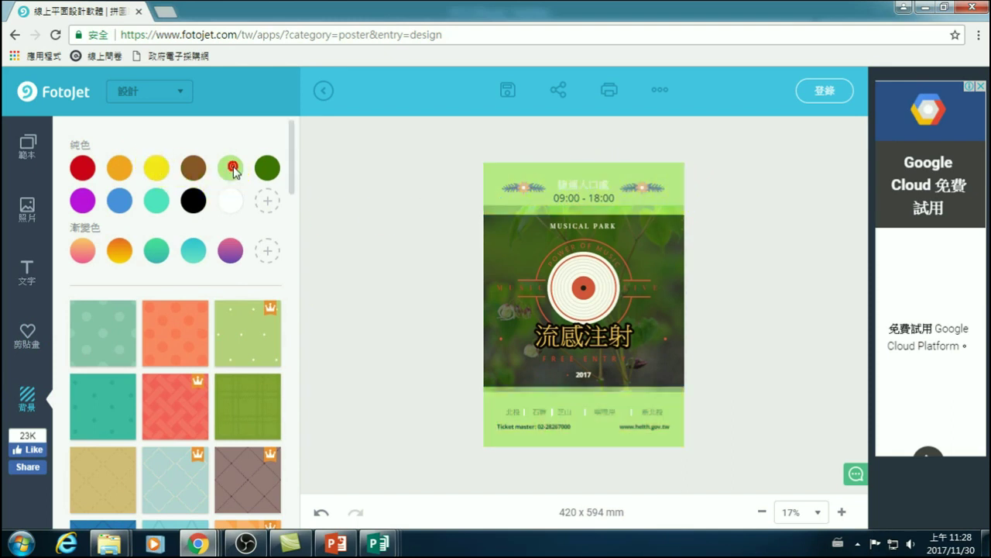
left_click(178, 332)
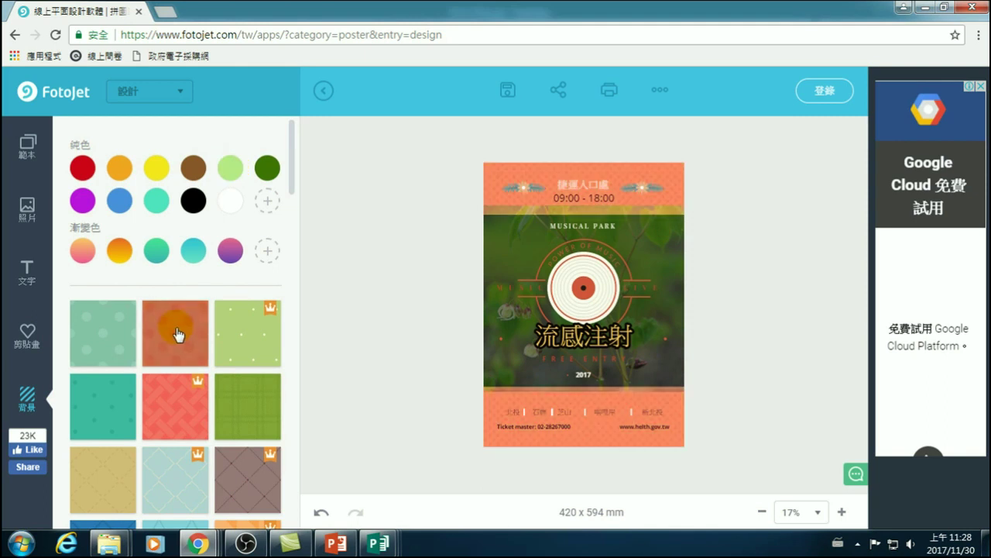
left_click(245, 345)
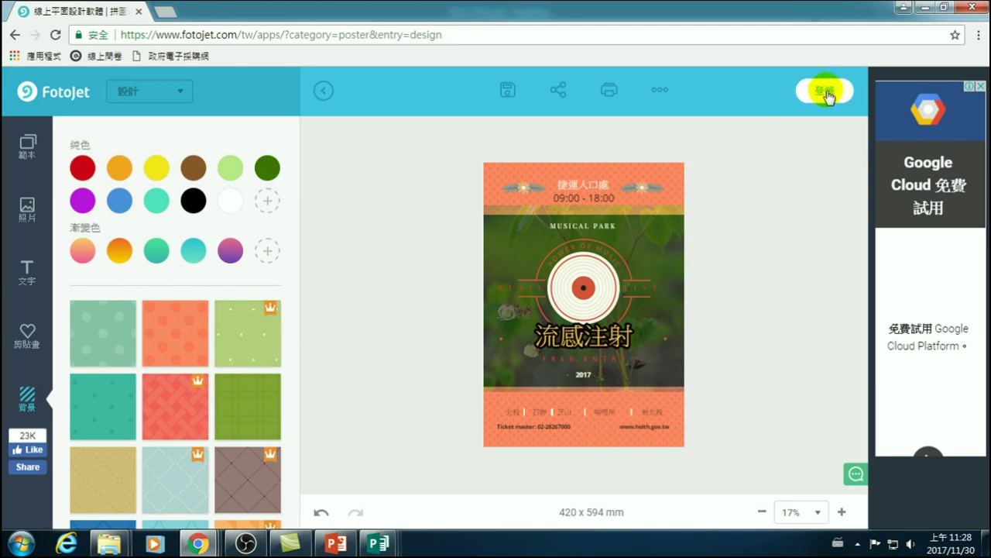
- Try a teal hexagon pattern and a premium red pattern, dismissing the FotoJet Plus signup offer
scroll(177, 387, "down", 6)
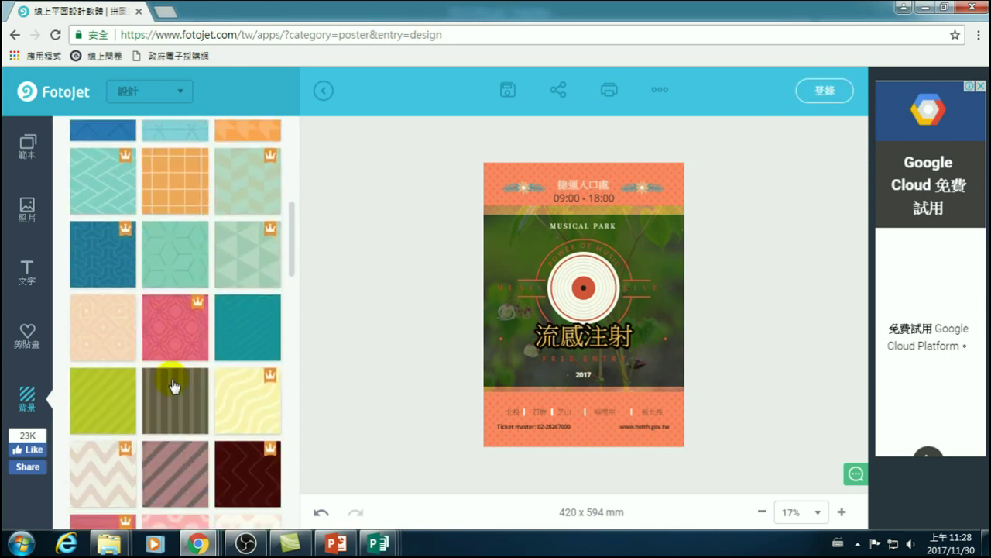
left_click(171, 268)
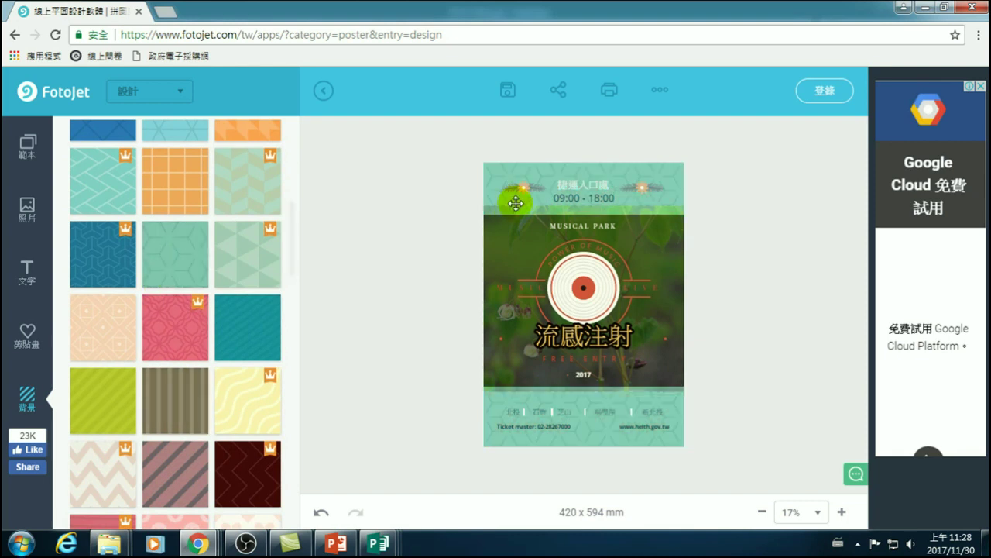
left_click(716, 243)
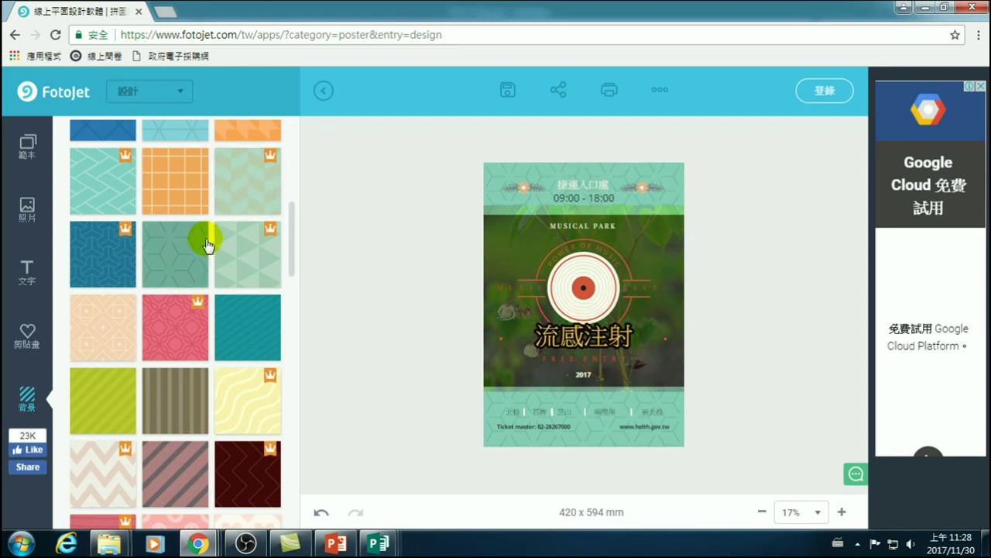
scroll(186, 325, "up", 5)
left_click(173, 349)
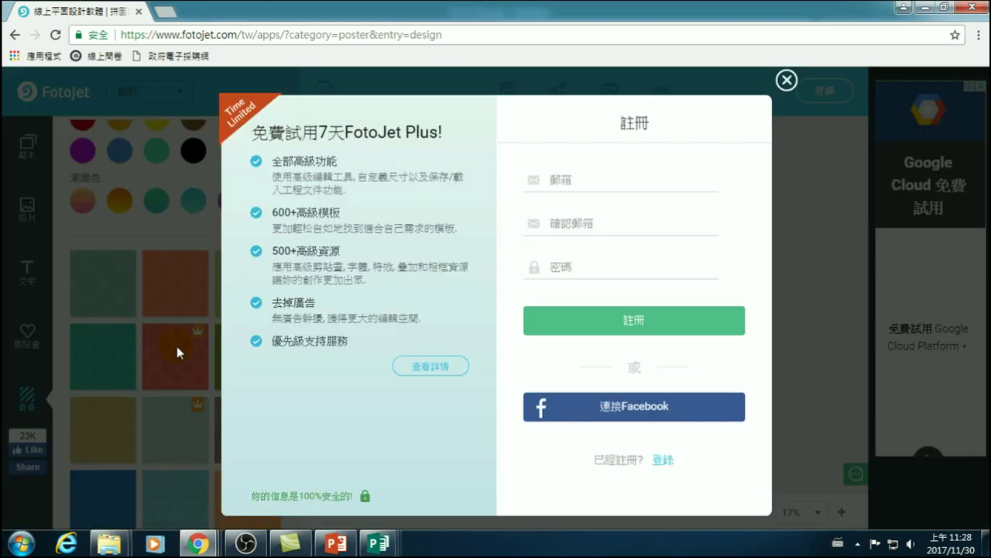
left_click(790, 80)
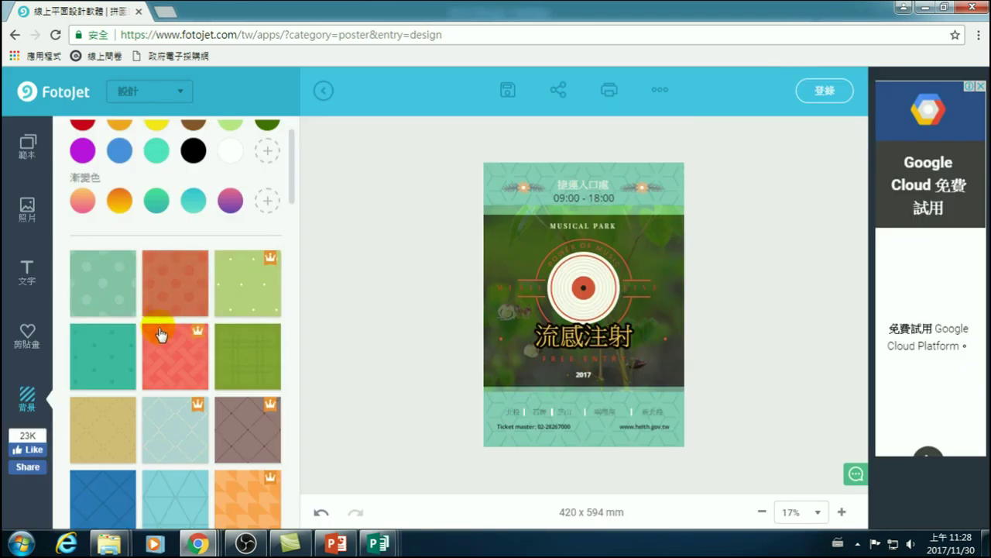
- Apply a red patterned background and check it against the top ornament and 2017 text
scroll(186, 341, "down", 5)
scroll(184, 380, "down", 5)
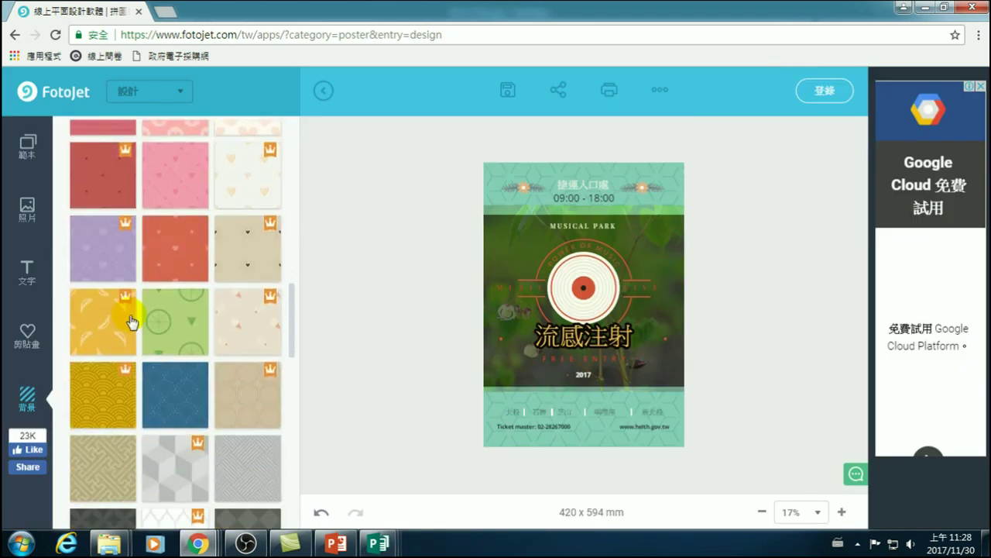
left_click(175, 247)
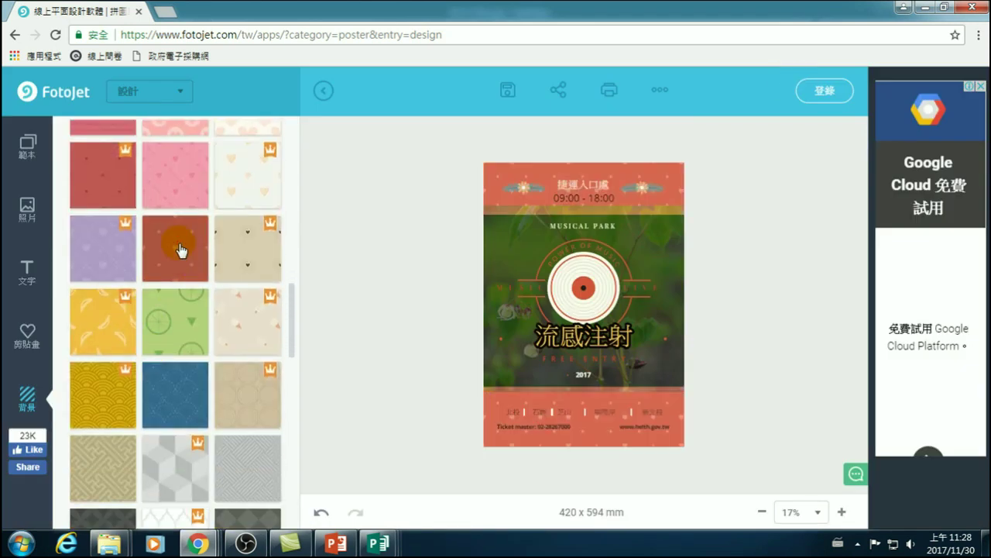
left_click(654, 189)
left_click(586, 372)
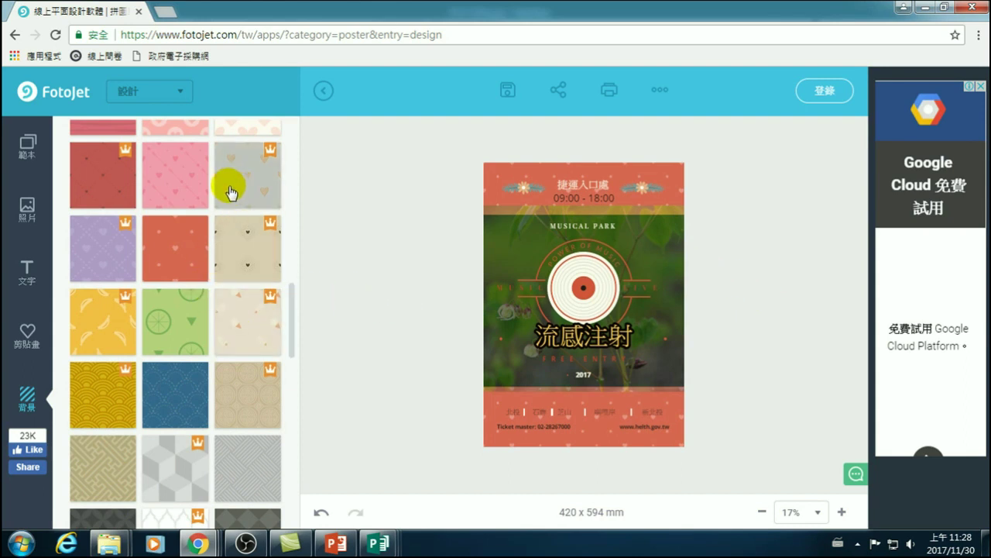
scroll(230, 193, "up", 5)
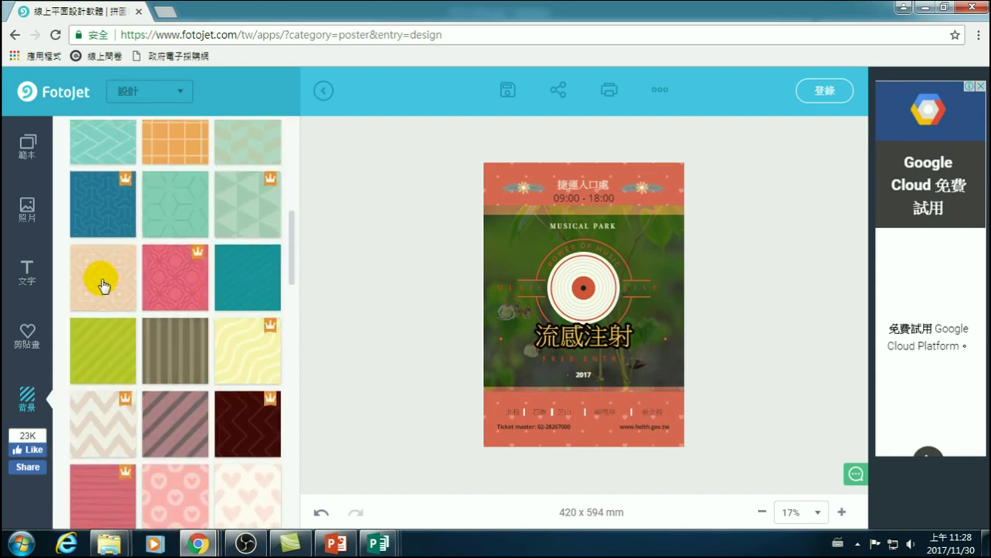
- Try a peach pattern, then settle on the pink heart-patterned background
left_click(102, 281)
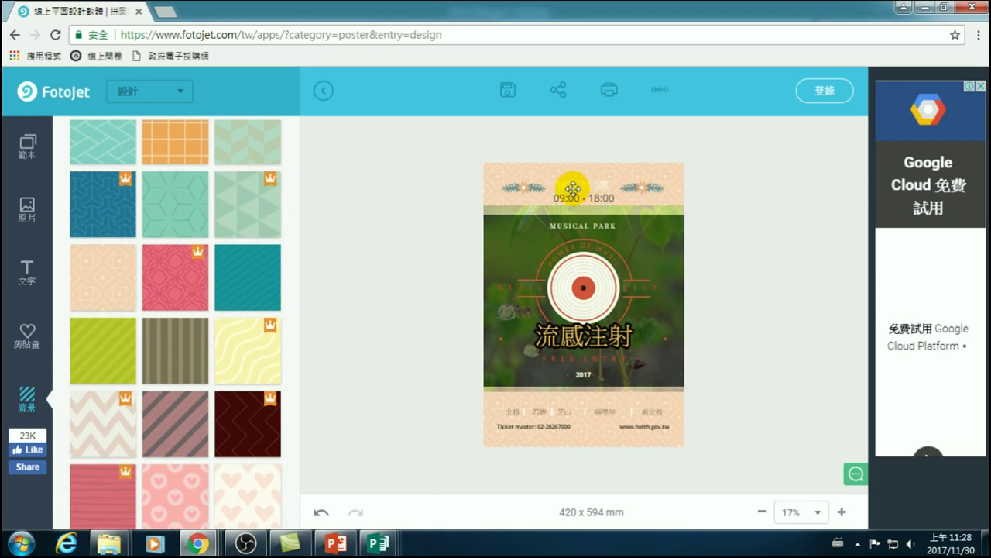
scroll(169, 314, "down", 4)
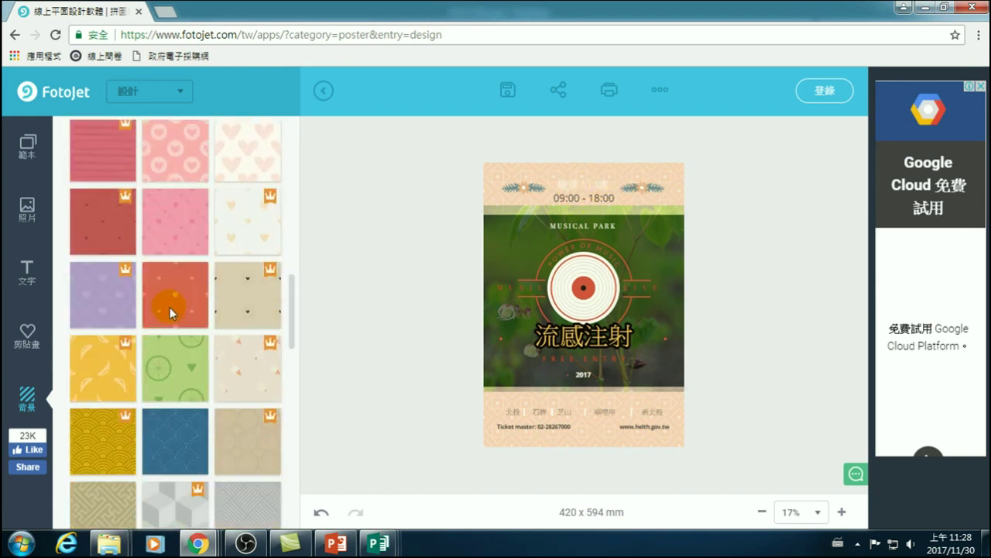
scroll(177, 350, "down", 5)
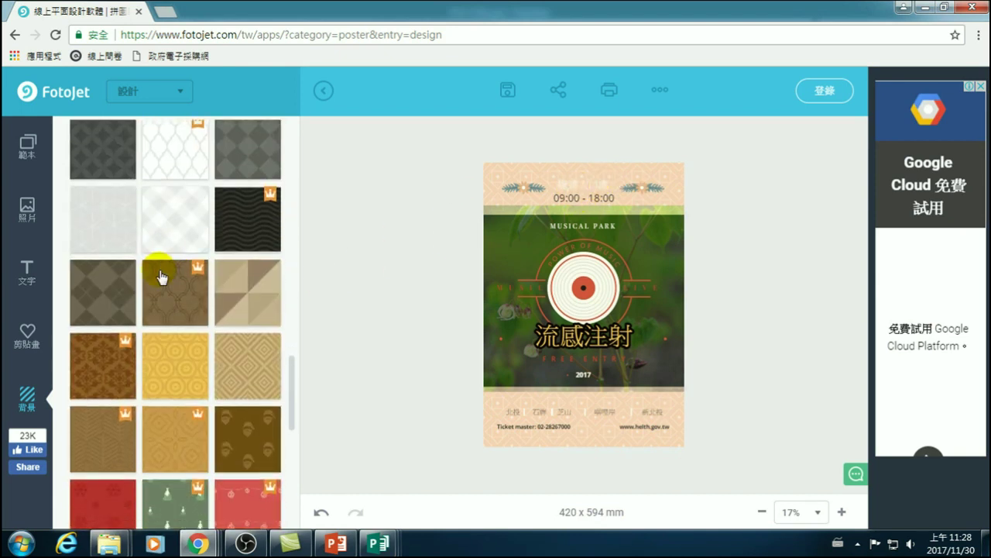
scroll(151, 372, "up", 5)
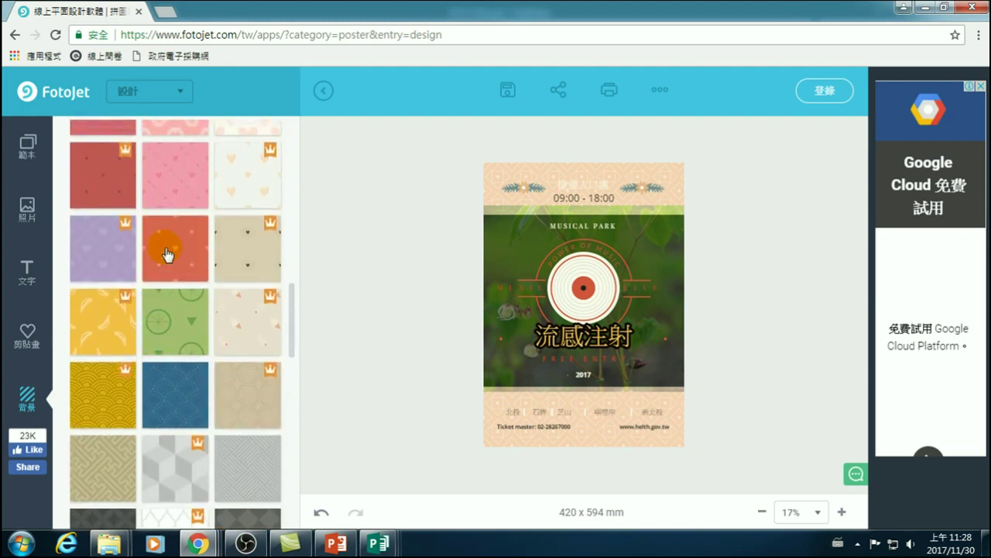
left_click(179, 183)
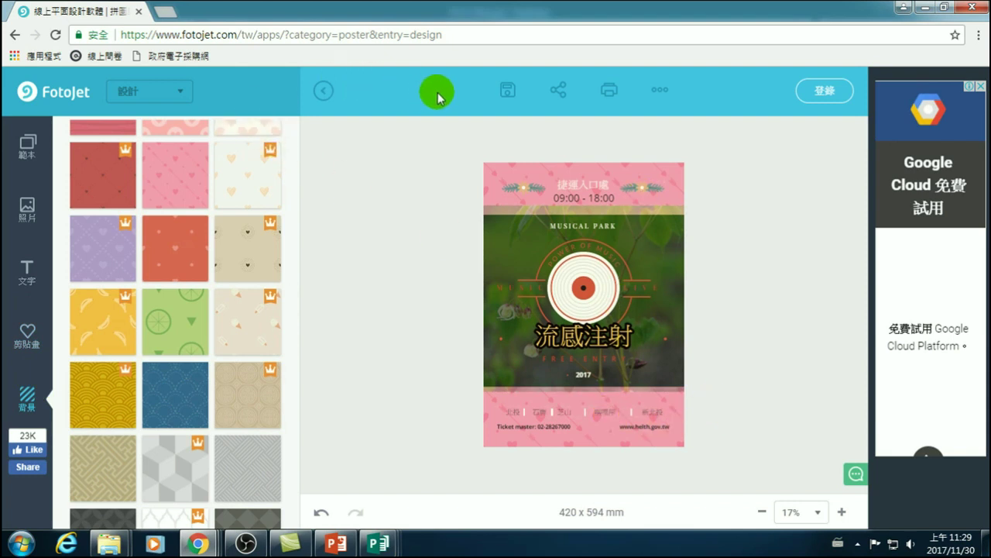
- In the download options, switch 格式 from JPG to PNG, tick 透明, and keep 小尺寸 (1587 x 2245 px)
left_click(512, 100)
left_click(509, 95)
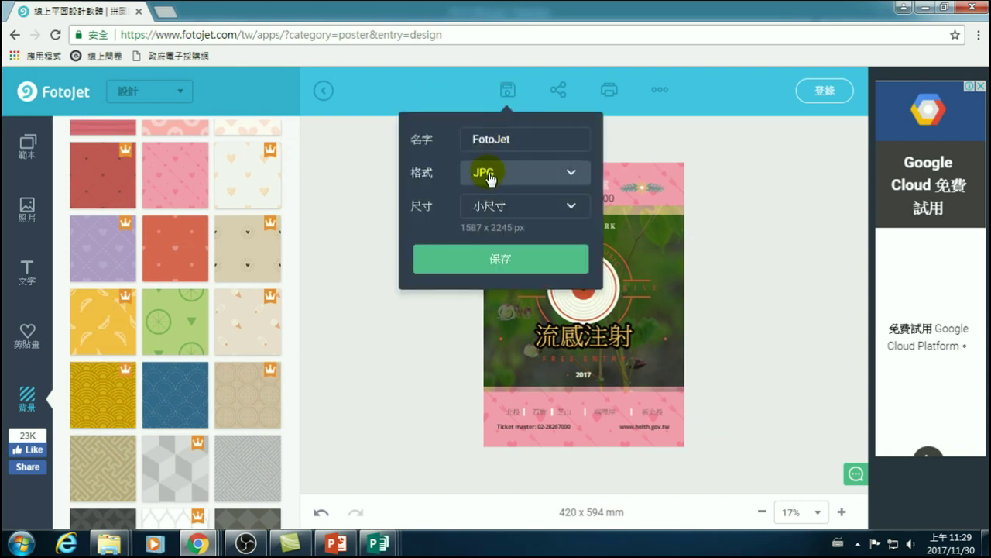
left_click(552, 180)
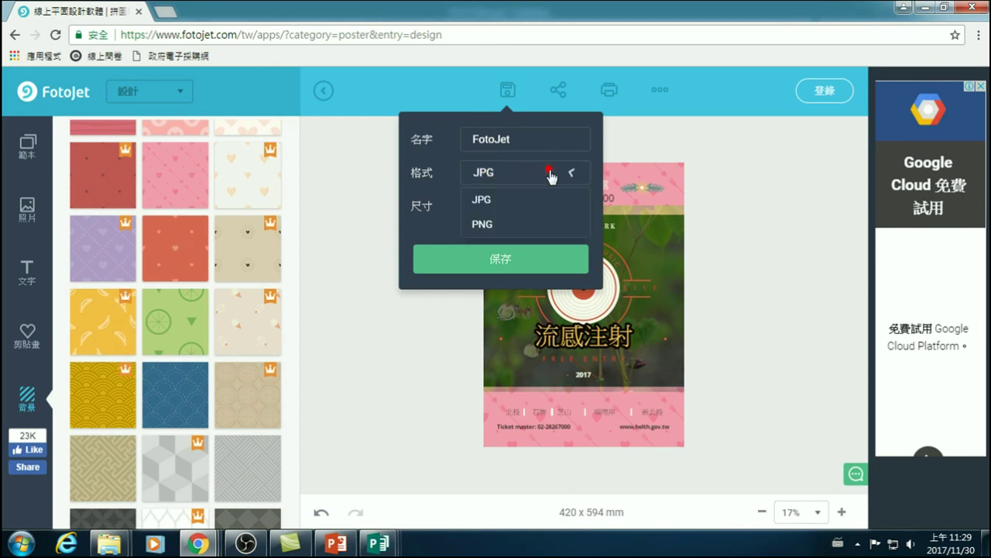
left_click(500, 224)
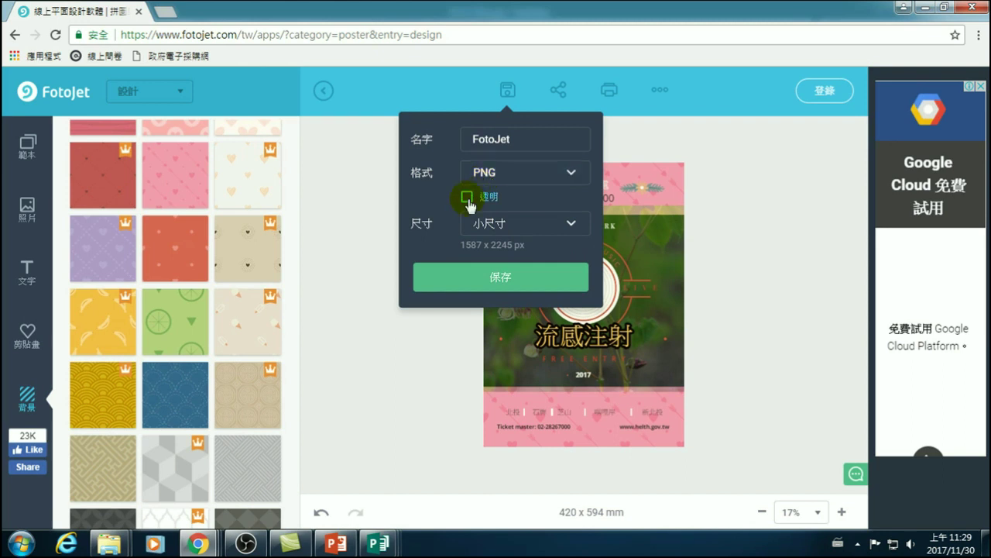
left_click(465, 197)
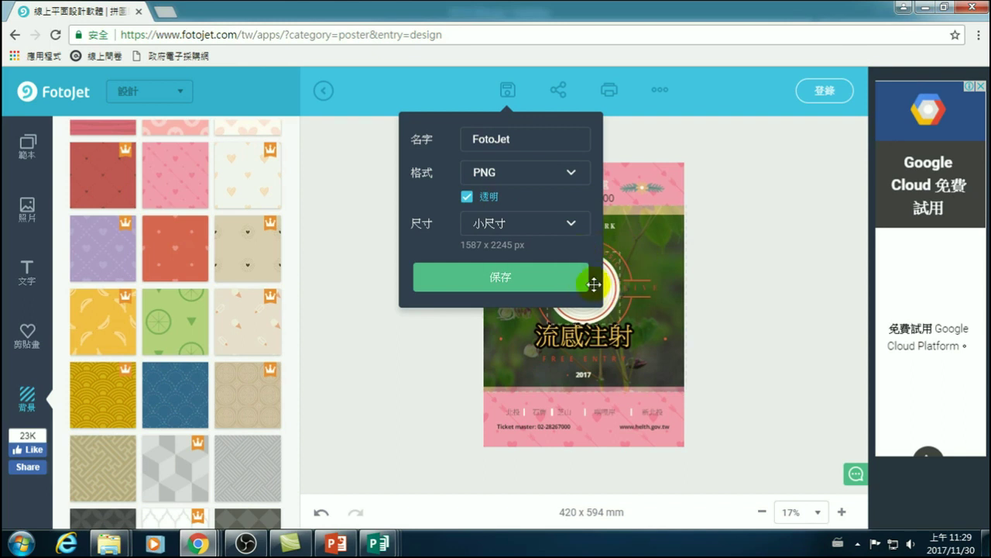
left_click(516, 227)
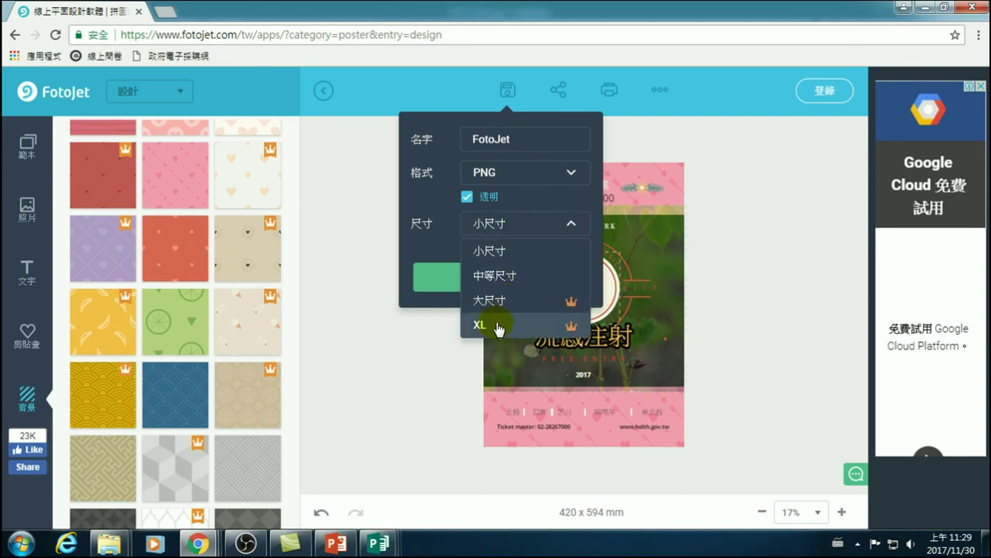
left_click(505, 250)
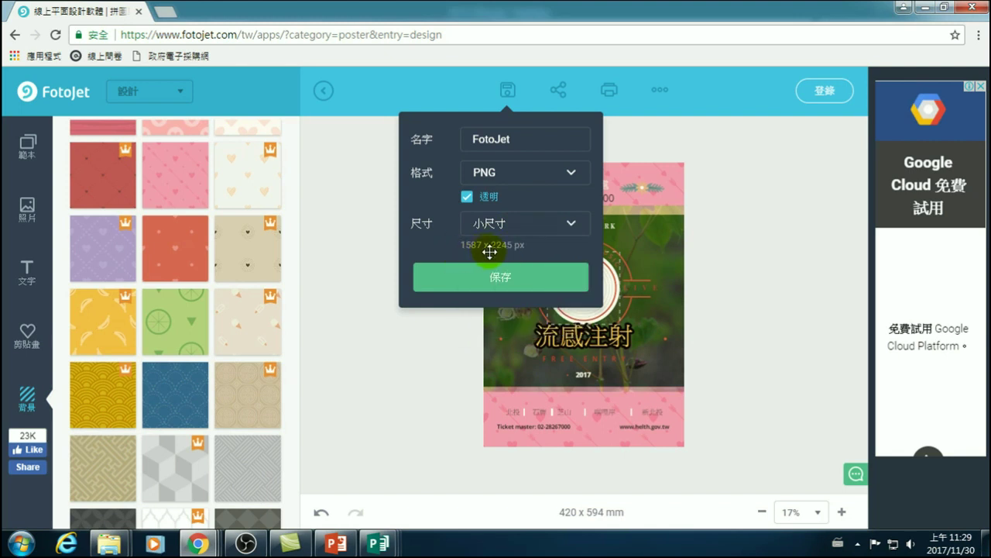
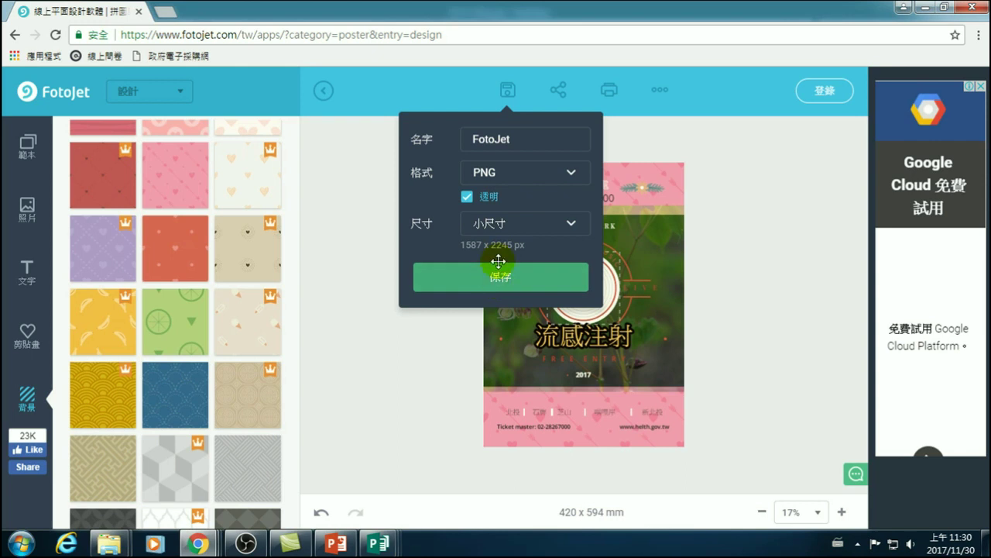
- Download the poster free as a medium 2479 x 3507 px PNG, FotoJet.png, then bring up the Downloads folder
left_click(527, 226)
left_click(496, 275)
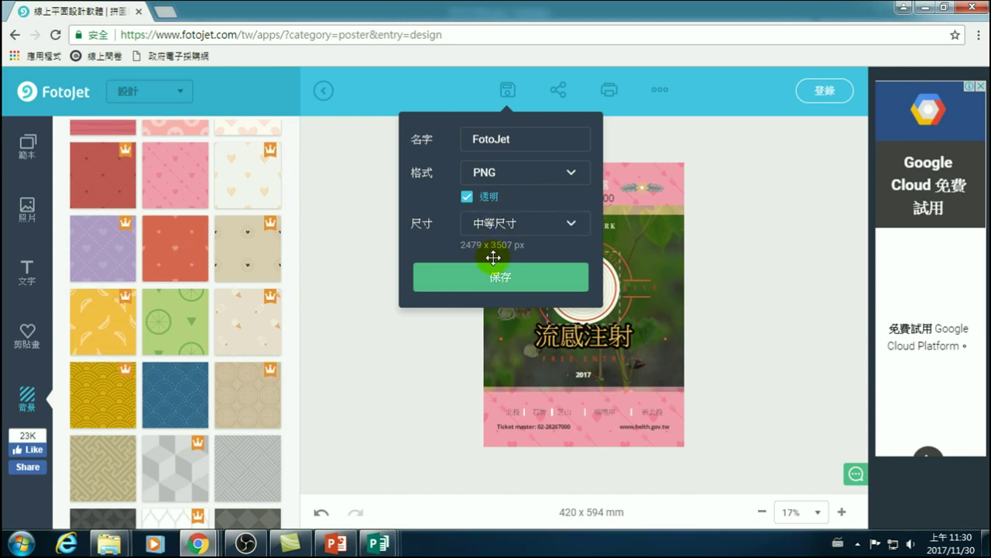
left_click(492, 280)
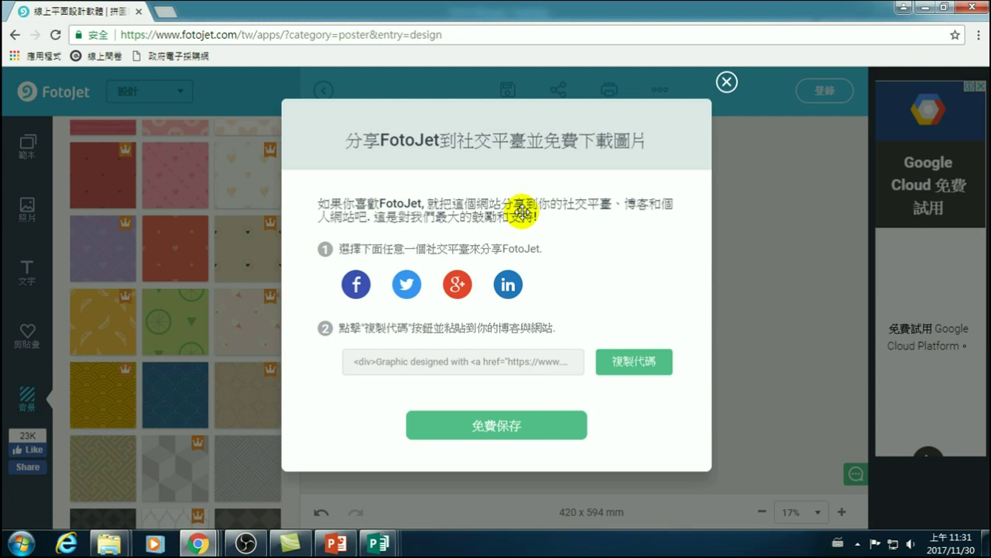
left_click(494, 429)
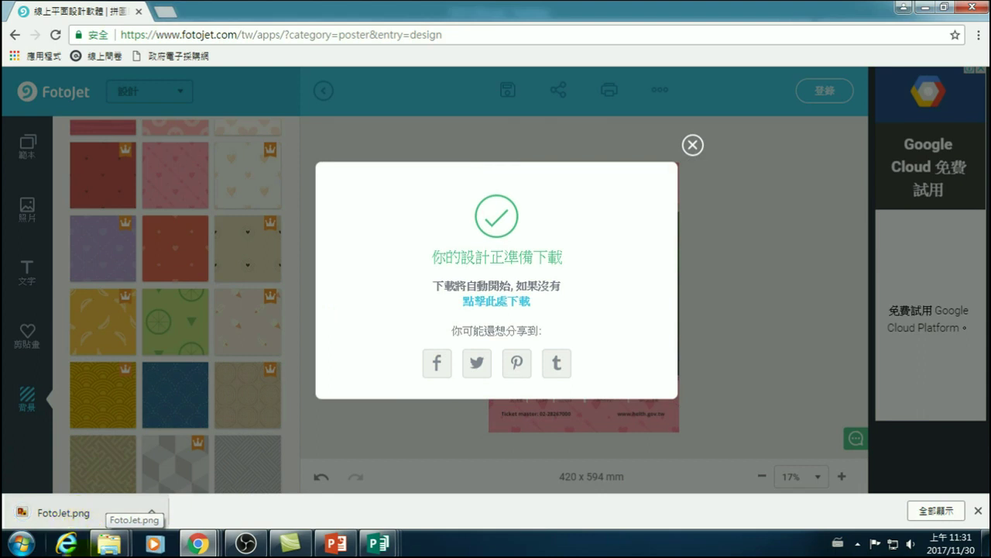
mouse_move(109, 544)
left_click(240, 494)
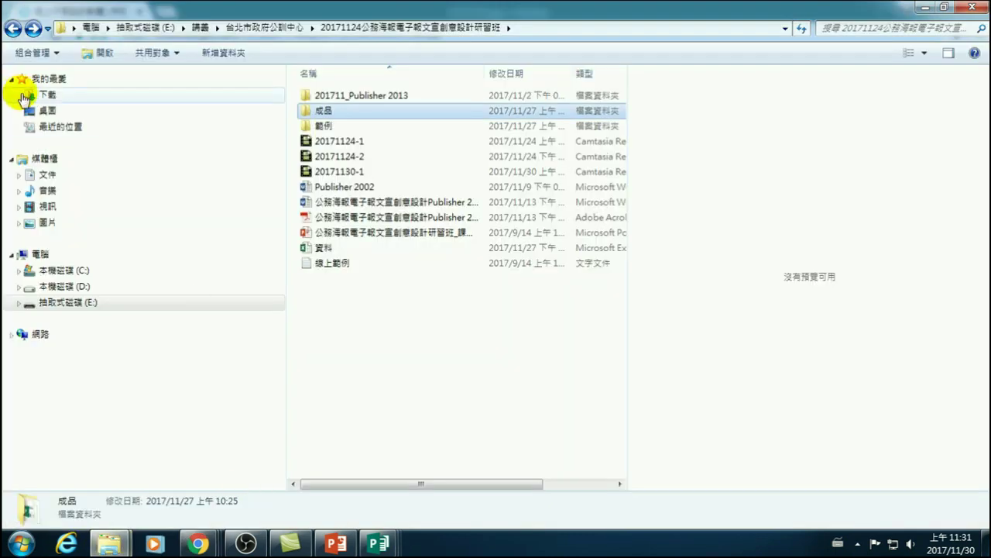
- View the downloaded FotoJet.png from the 下載 folder in Photo Viewer, then close it
left_click(43, 94)
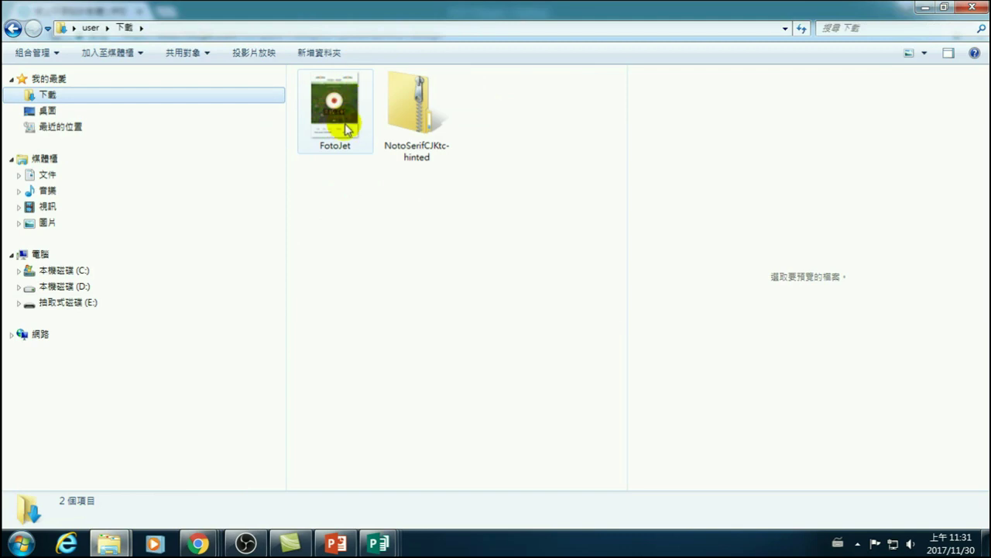
left_click(349, 93)
double_click(348, 93)
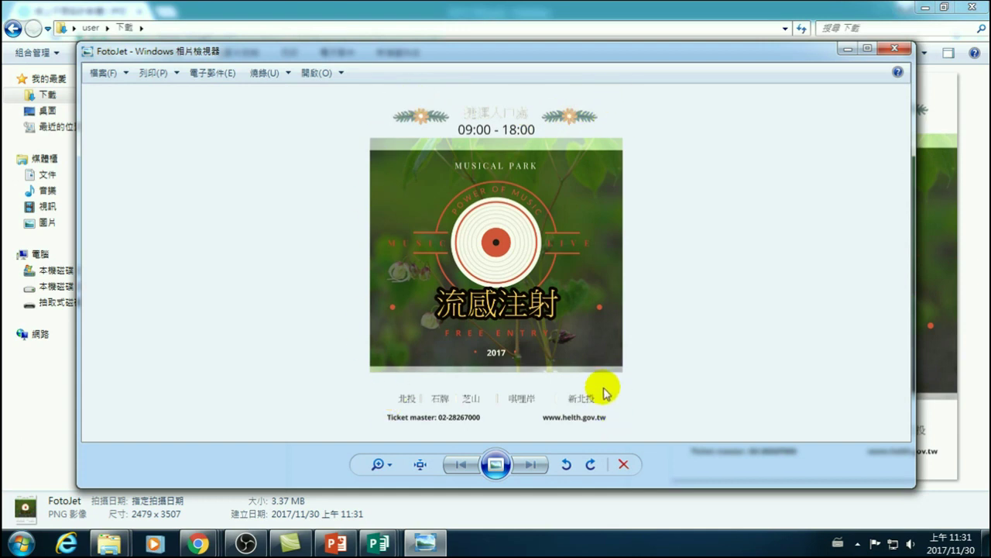
left_click(895, 48)
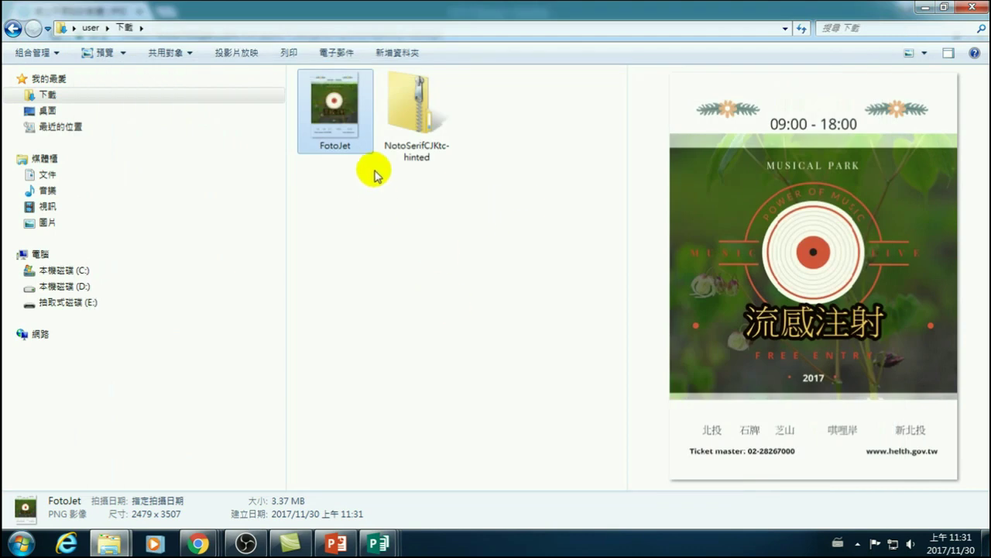
- Switch back to the FotoJet editor window in Chrome
left_click(331, 117)
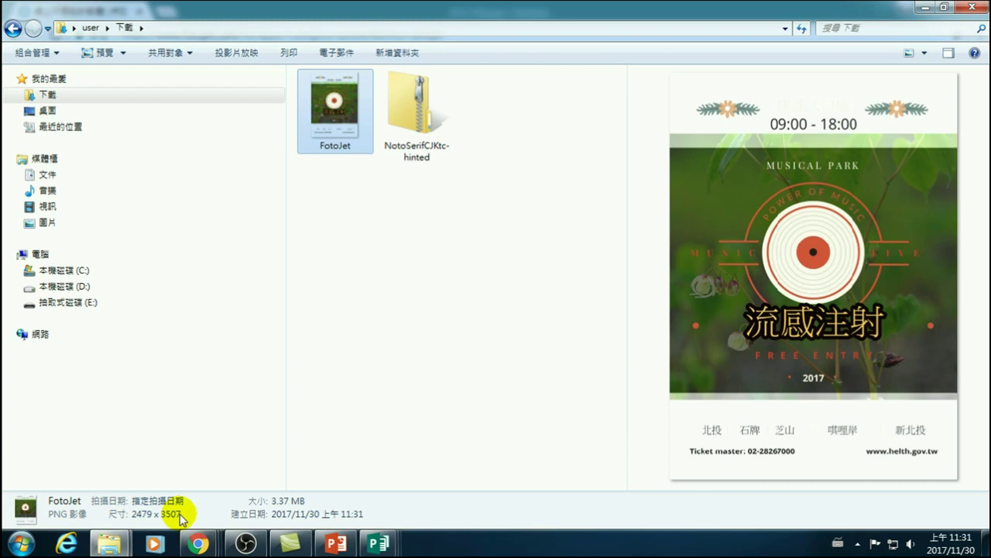
left_click(199, 543)
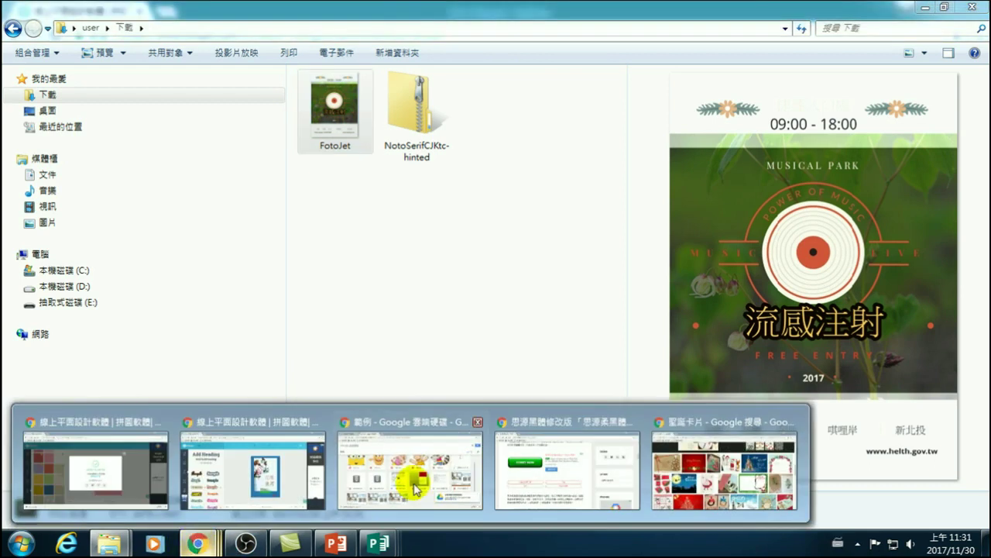
left_click(155, 474)
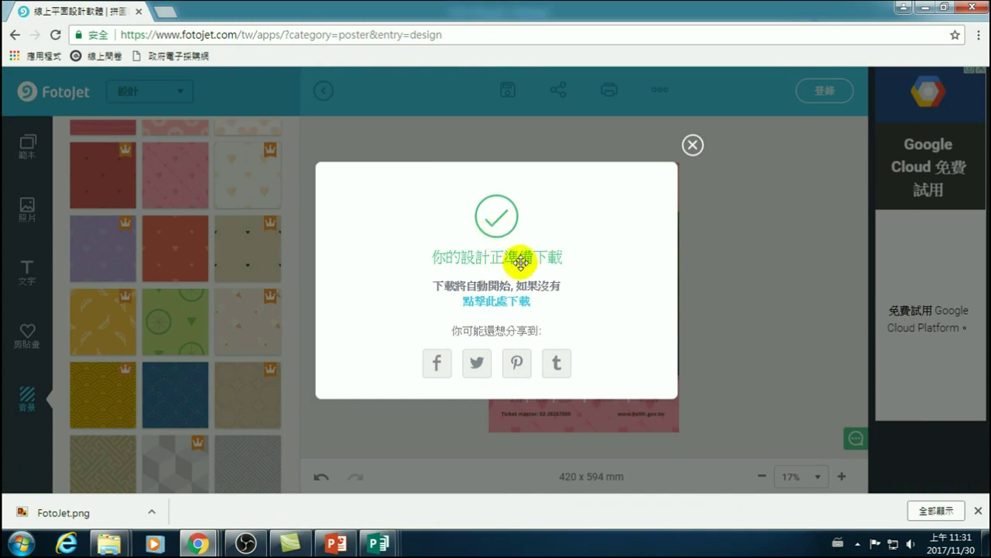
- Download the poster again in JPG format as FotoJet.jpg, then bring up the Downloads folder
left_click(693, 144)
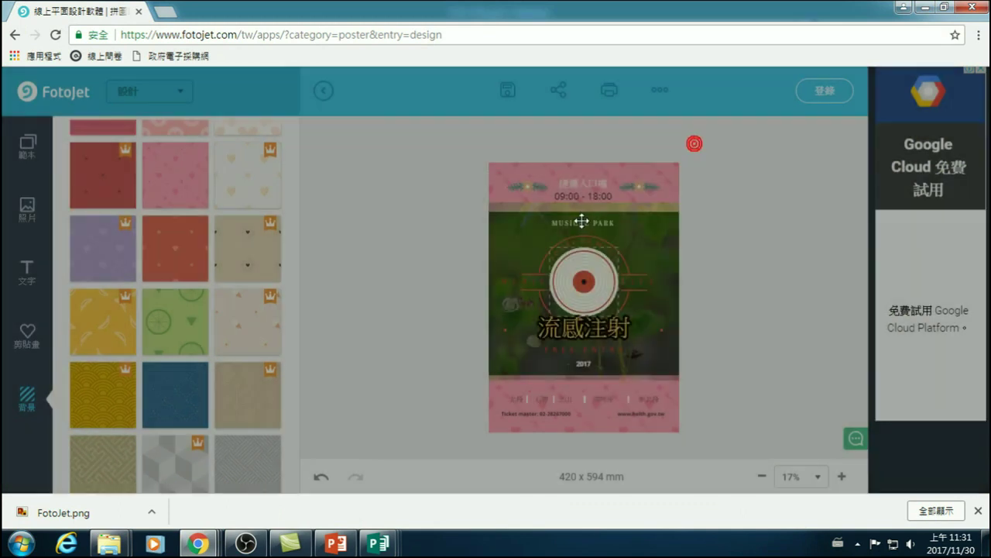
left_click(509, 91)
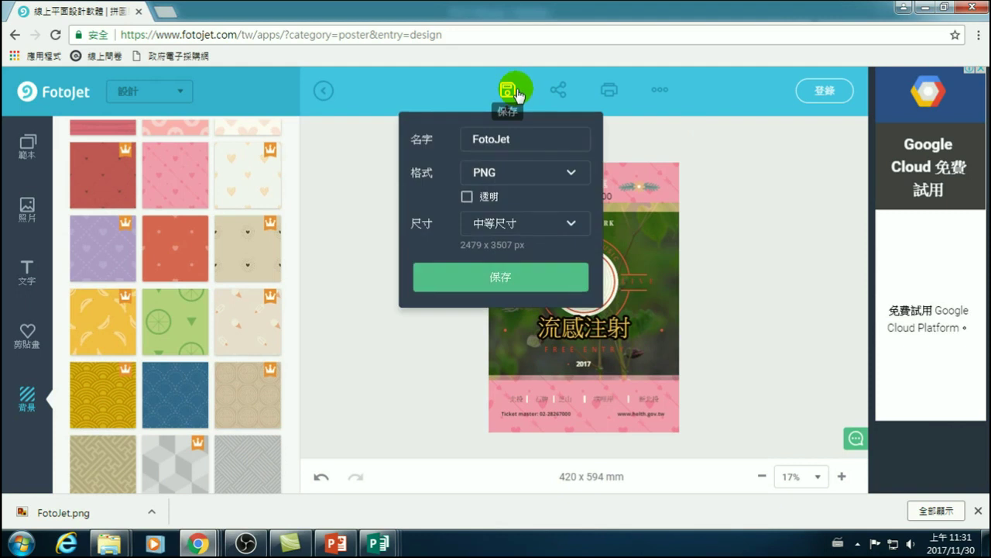
left_click(500, 172)
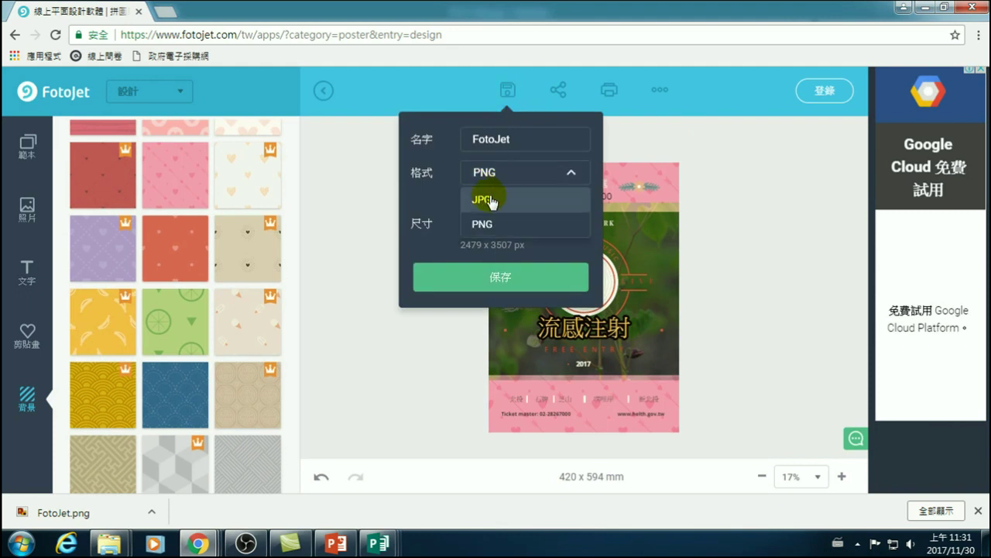
left_click(490, 201)
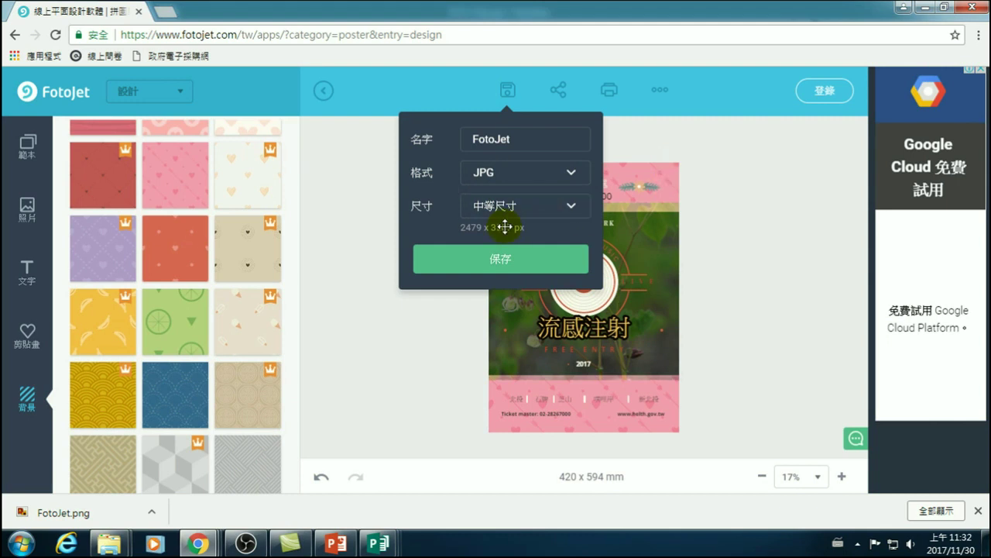
left_click(498, 259)
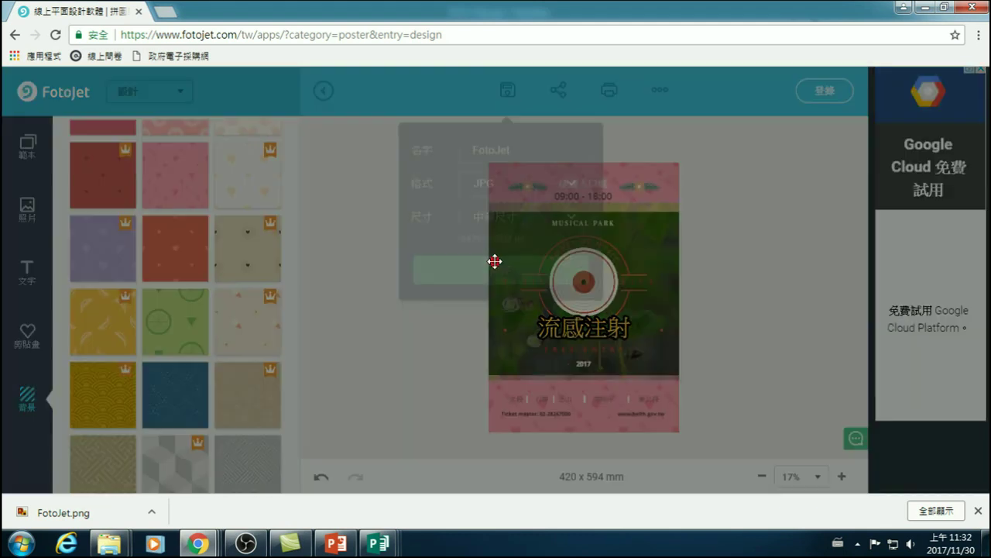
left_click(504, 413)
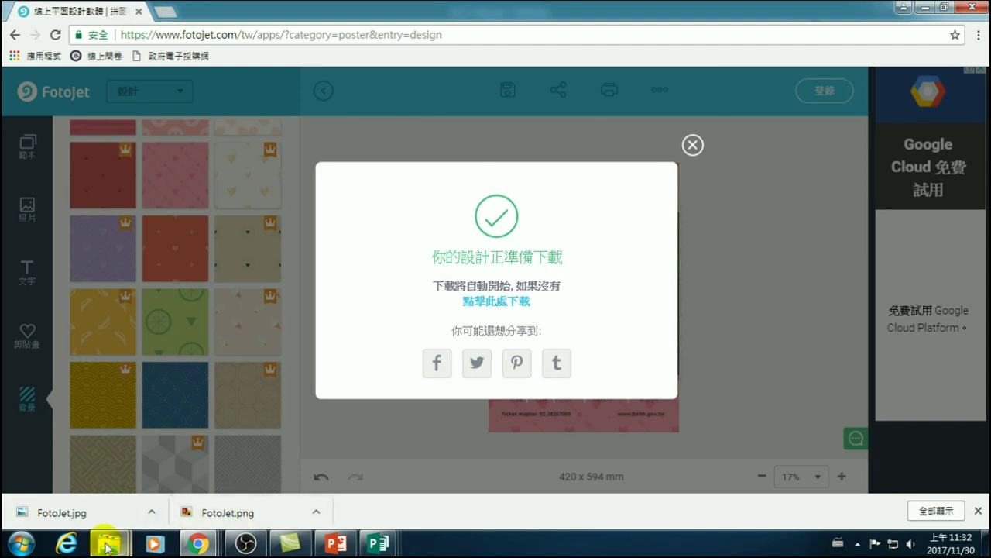
mouse_move(108, 543)
left_click(230, 484)
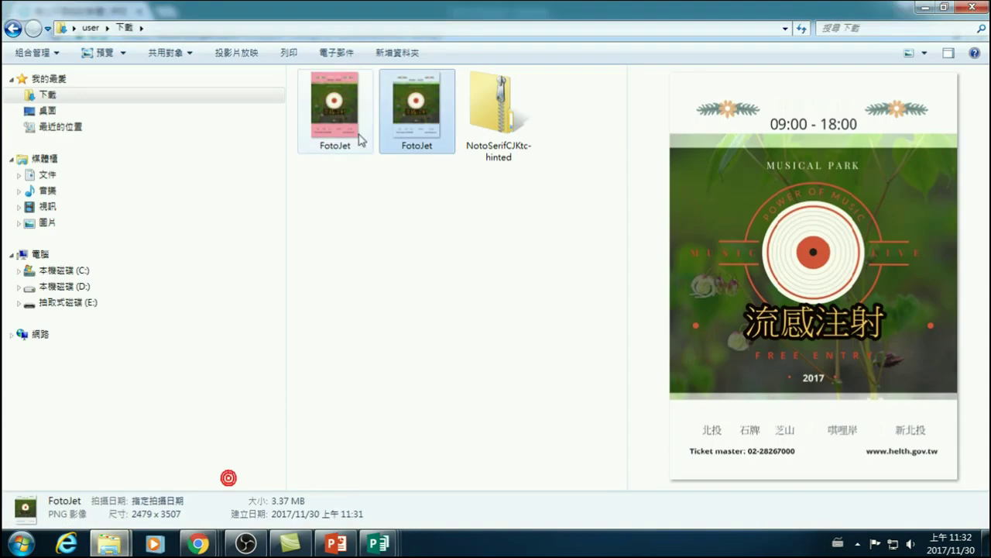
- Compare the white FotoJet PNG (3.37 MB) with the pink FotoJet JPEG (3.79 MB) in the preview pane
left_click(334, 103)
left_click(411, 109)
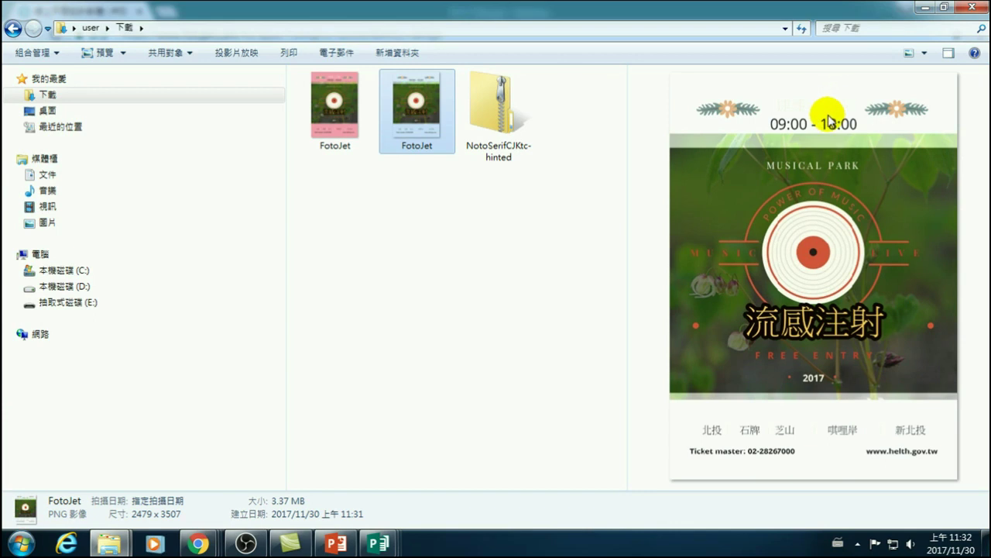
left_click(331, 104)
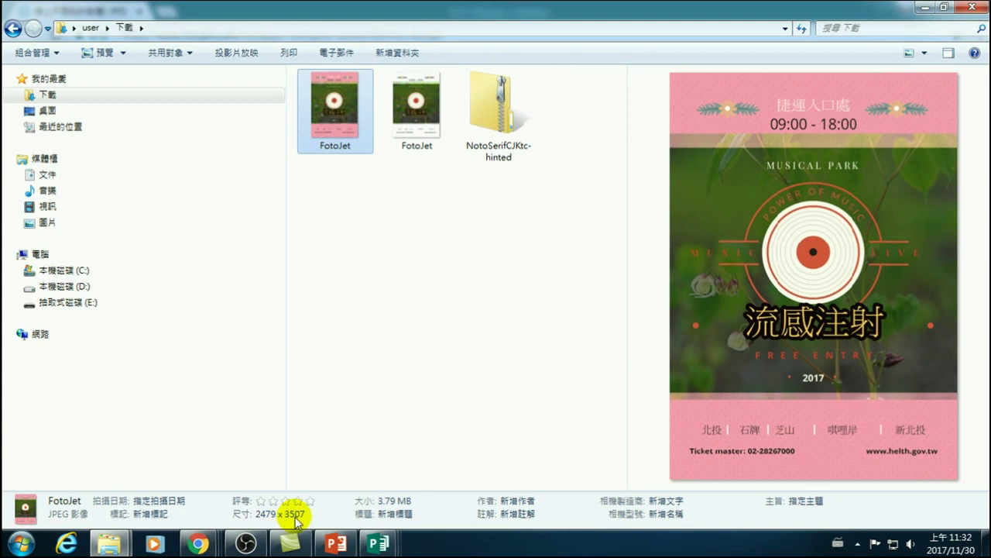
left_click(391, 513)
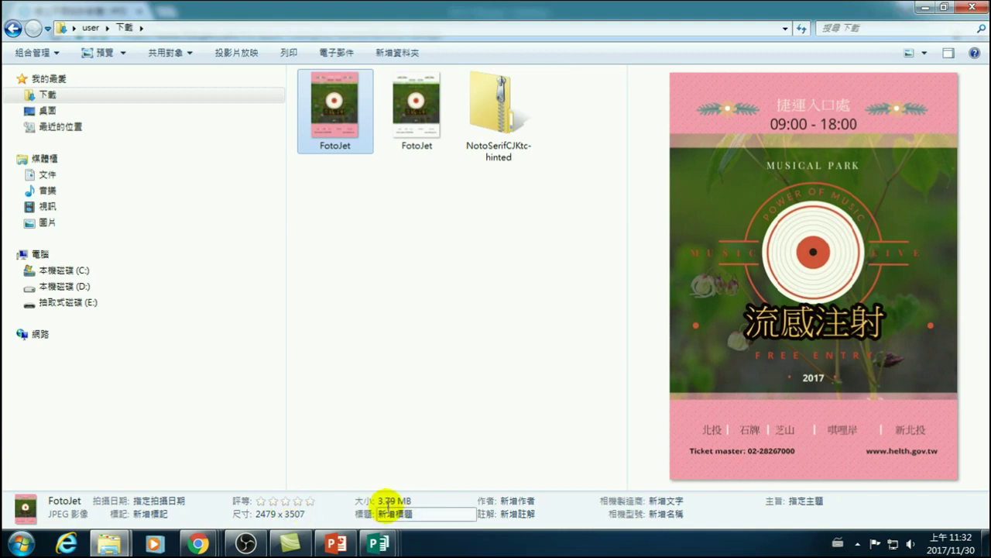
left_click(415, 115)
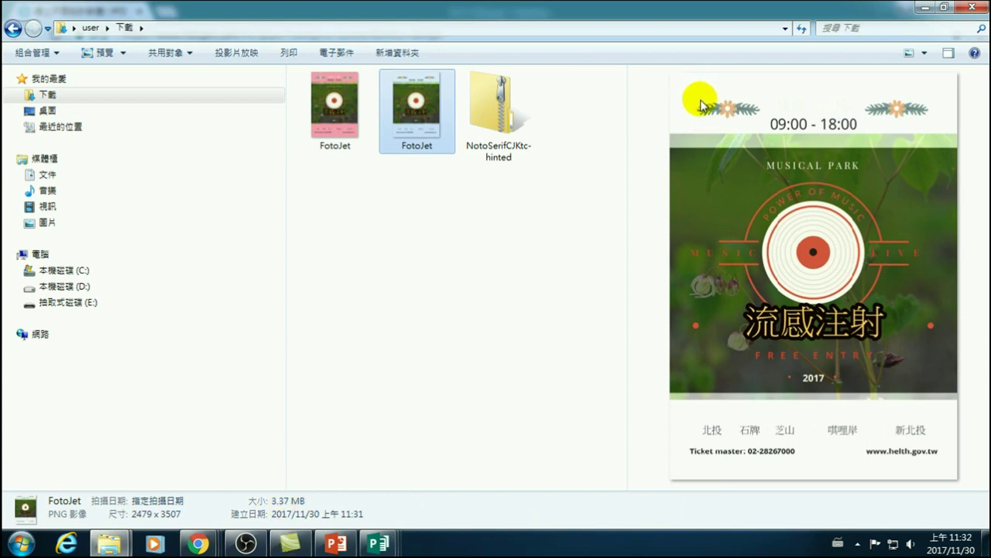
left_click(329, 124)
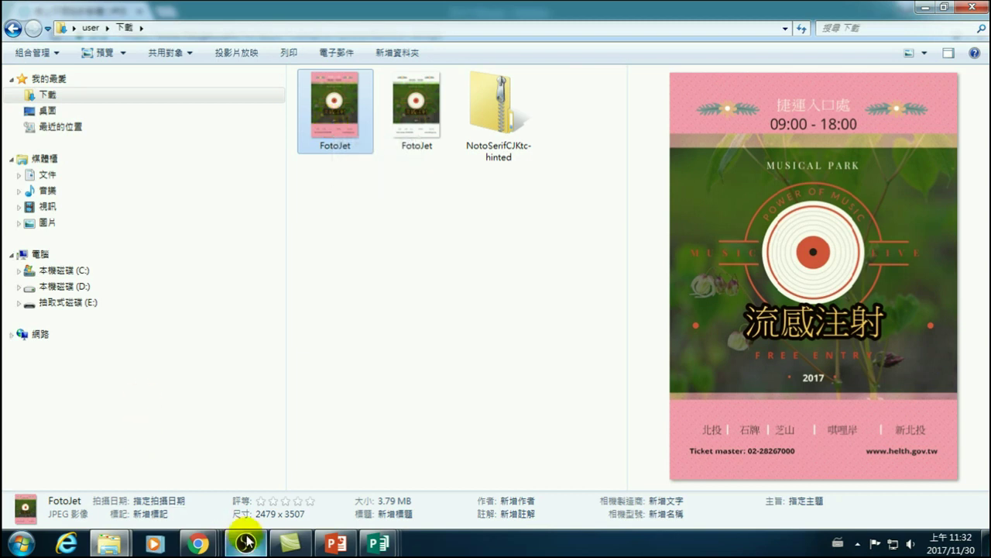
- Back in FotoJet, close the download notice and browse the 剪貼畫 and 背景 panels
mouse_move(210, 544)
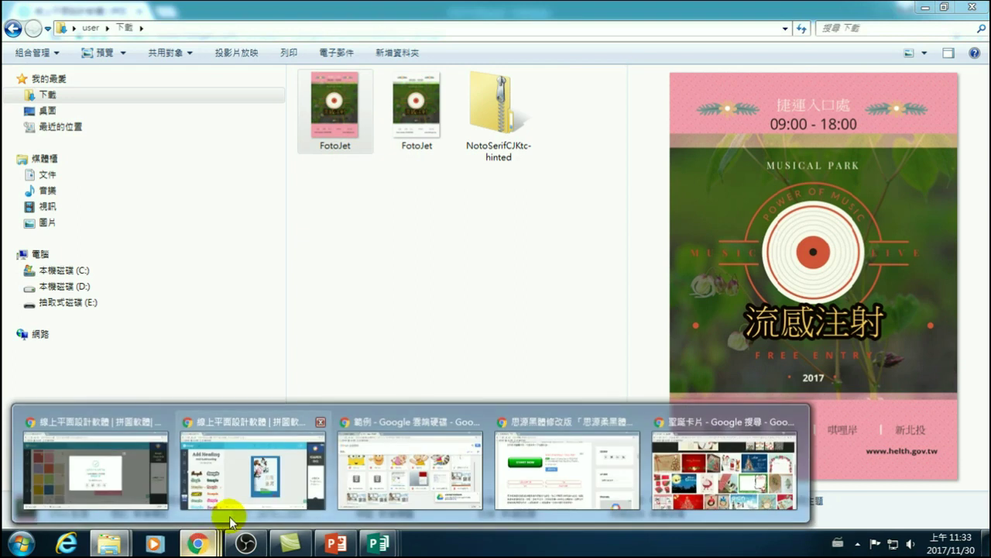
left_click(142, 490)
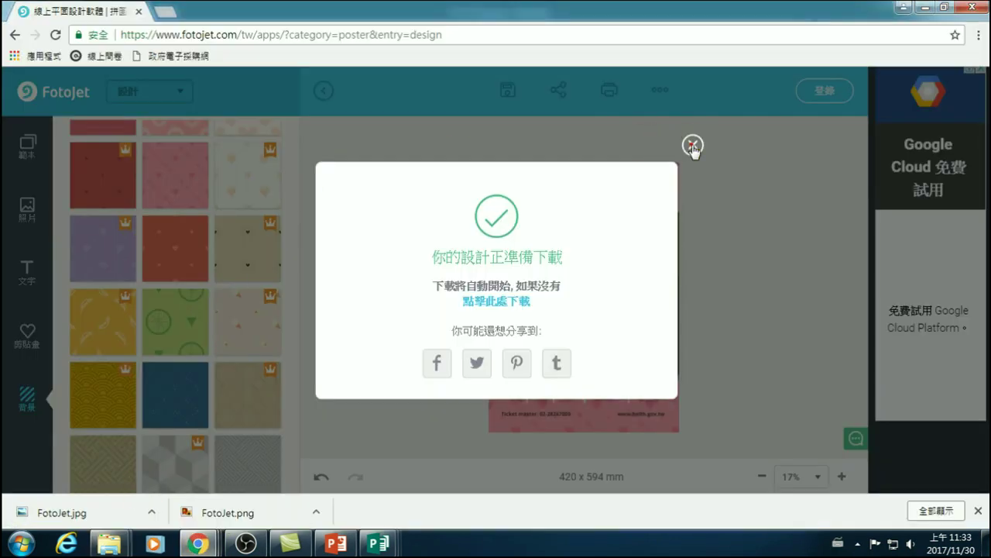
left_click(692, 145)
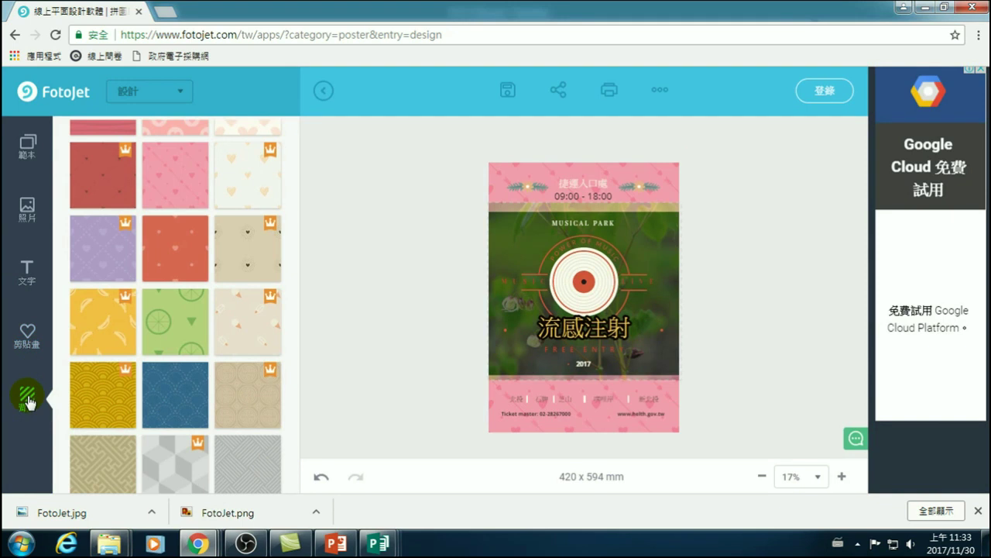
left_click(27, 334)
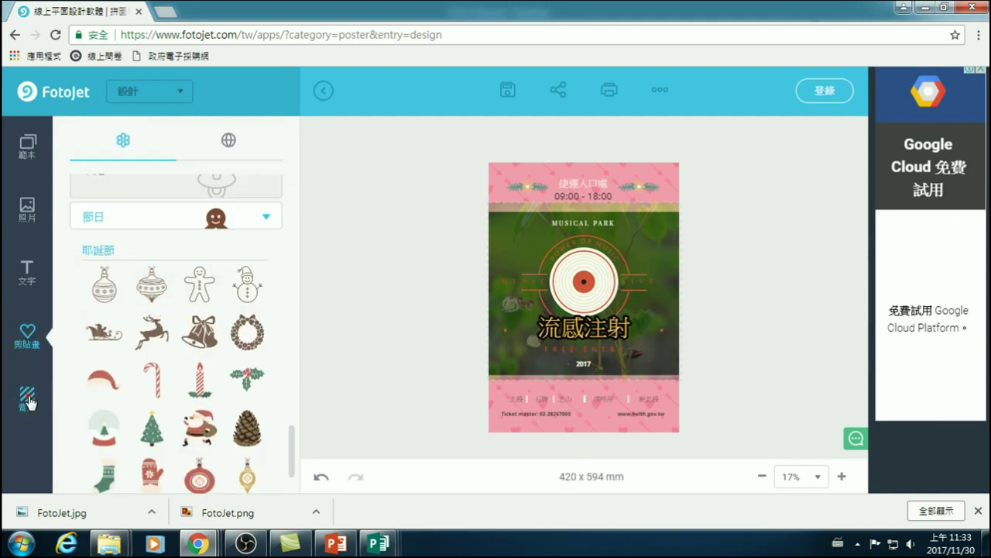
left_click(27, 399)
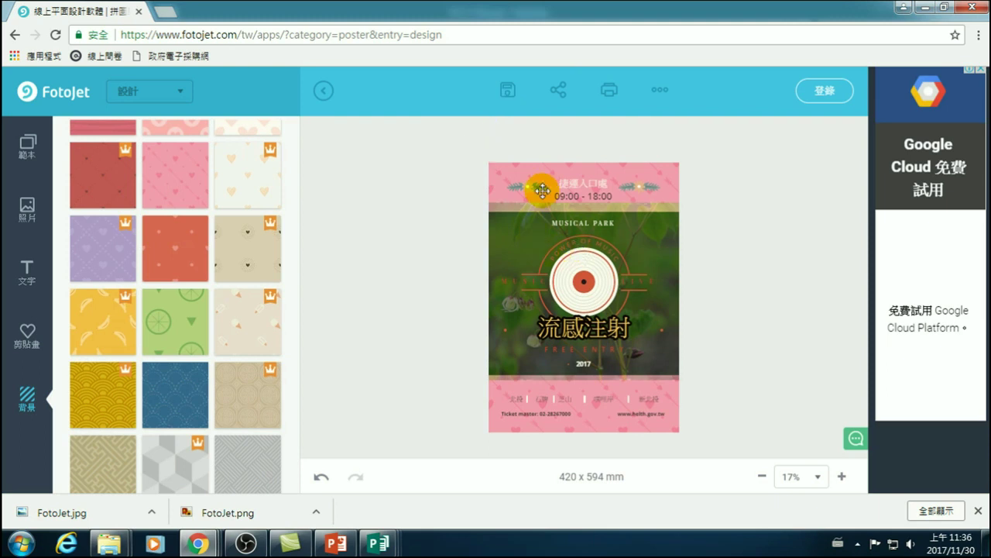
left_click(612, 190)
- Try sharing the poster to Facebook, then close the share dialog
left_click(558, 92)
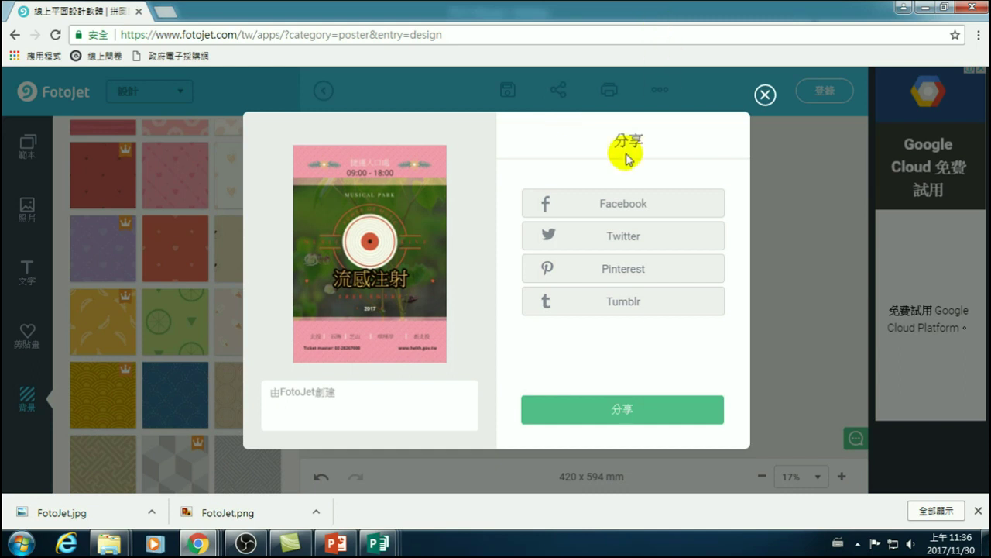
left_click(624, 203)
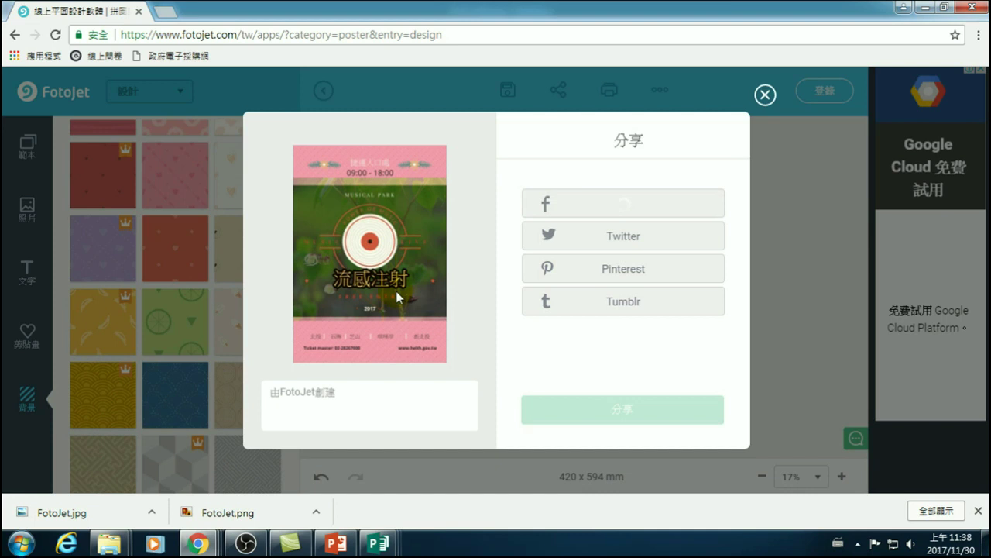
left_click(629, 205)
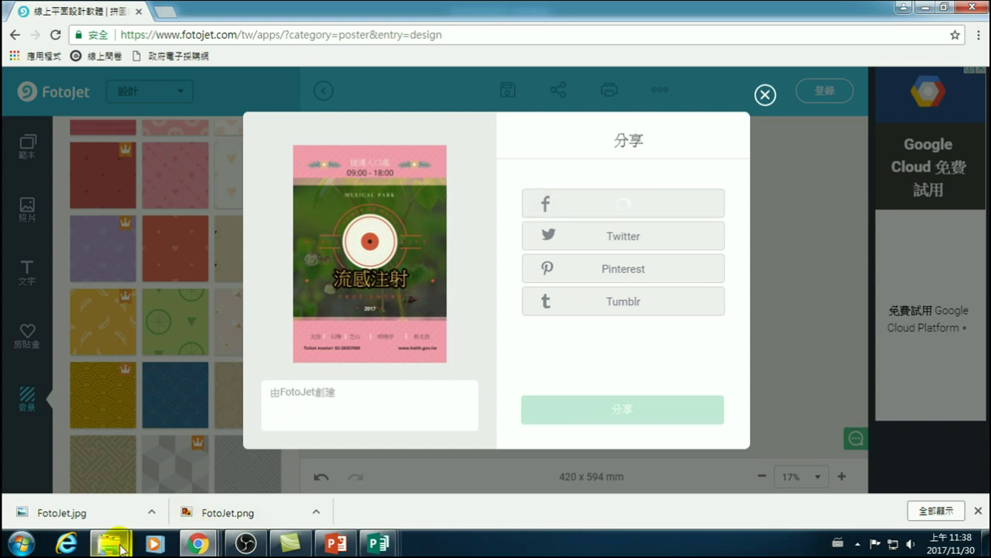
mouse_move(122, 550)
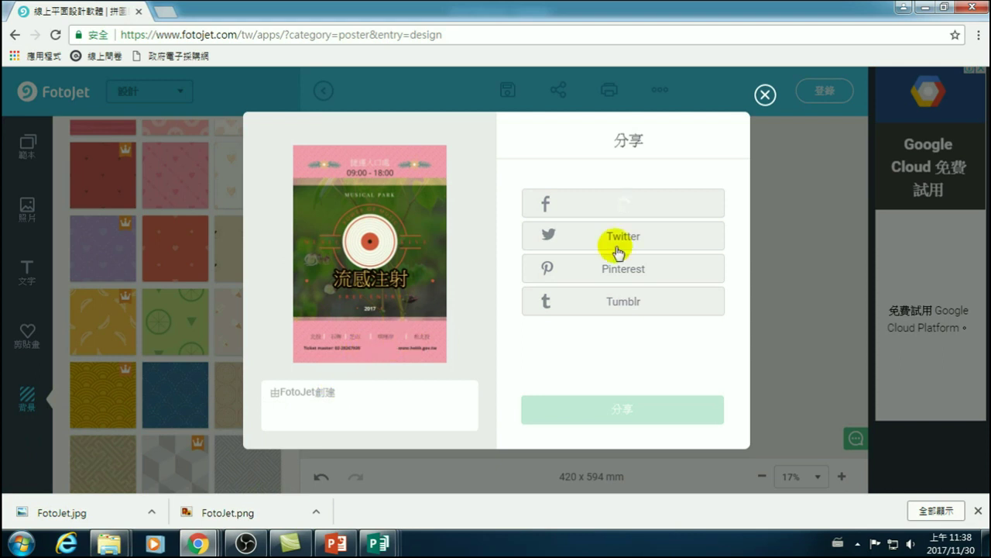
left_click(765, 96)
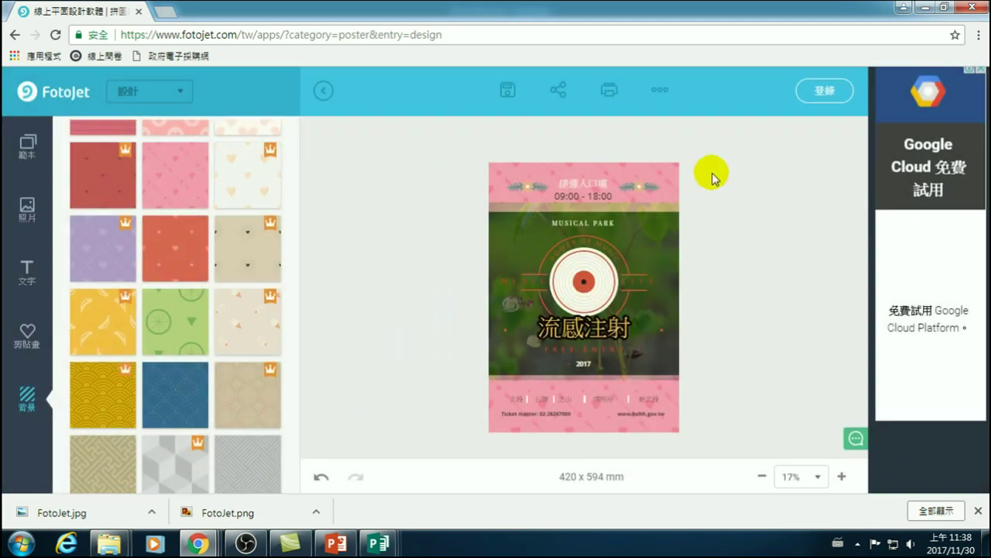
- Share the poster to Facebook again, authorize FotoJet with the account, and post it
left_click(562, 91)
left_click(634, 196)
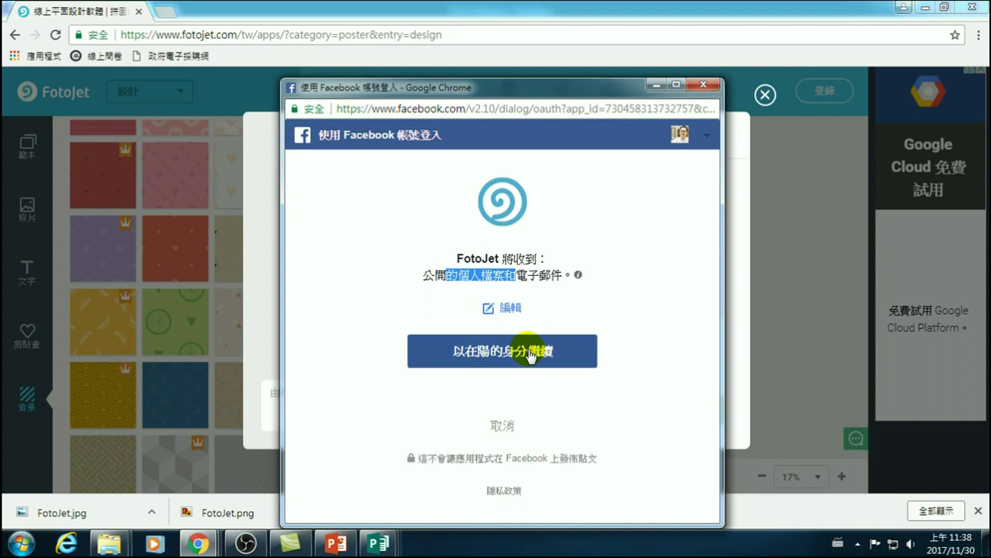
left_click(496, 351)
left_click(502, 351)
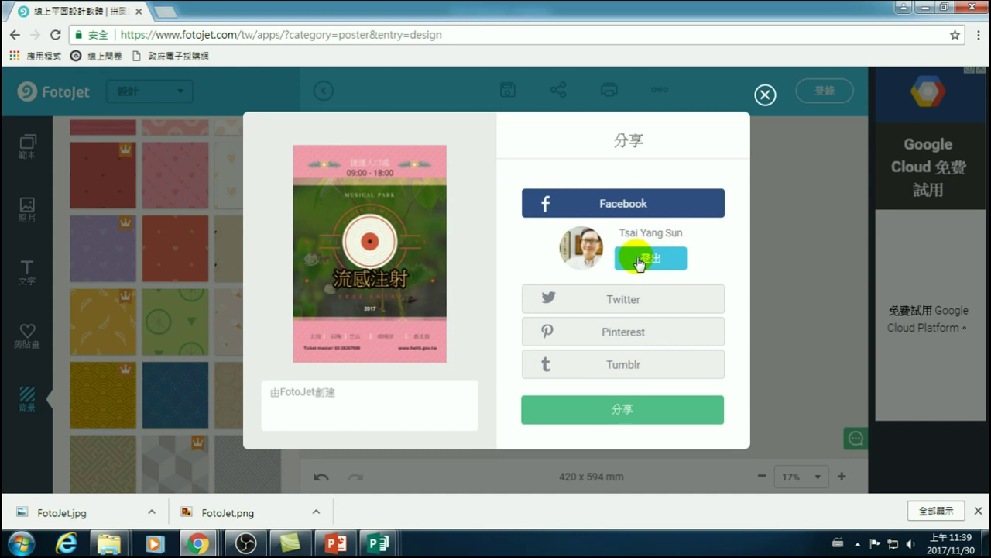
left_click(624, 410)
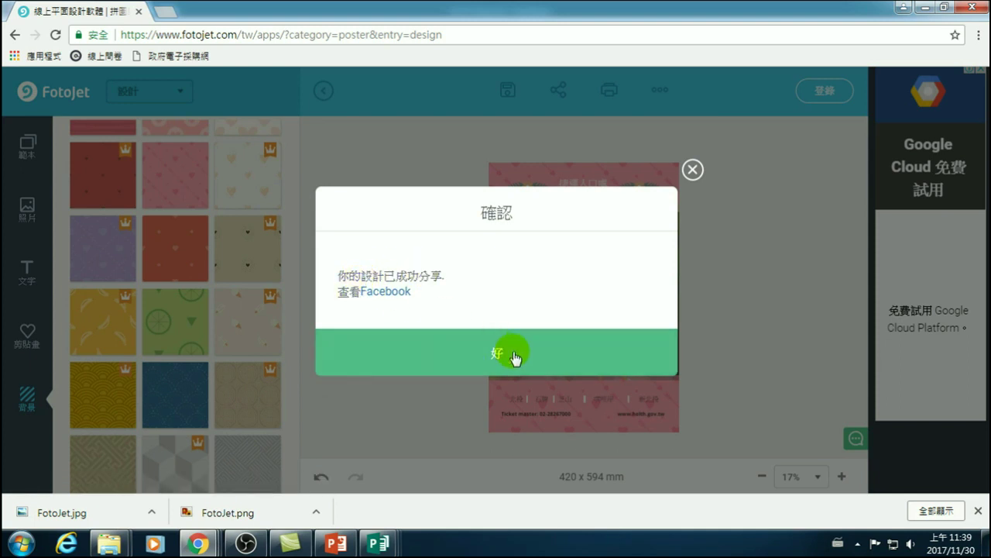
left_click(379, 292)
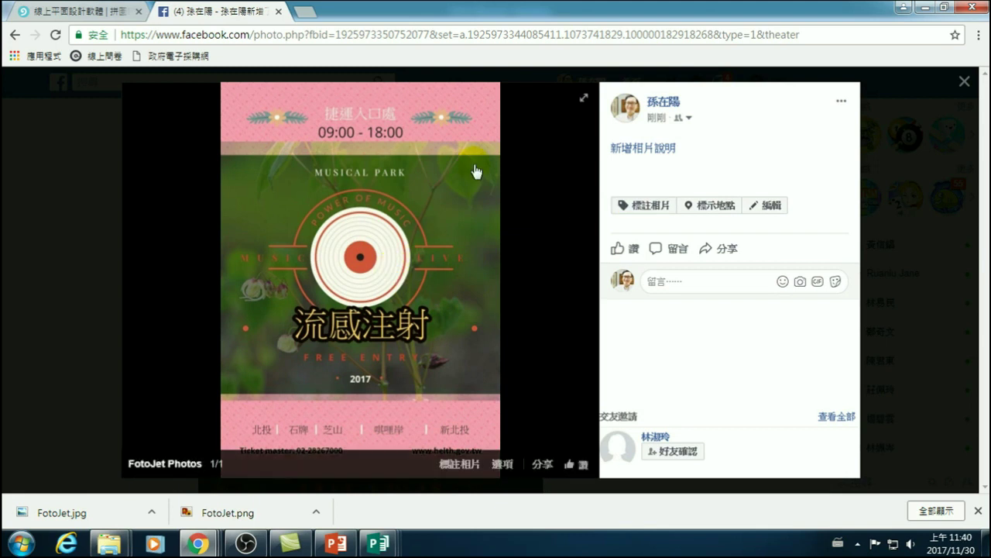
- Open the shared poster photo and caption it '昨天在石牌捷運站看到免費流感疫苗注射活動。'
left_click(367, 307)
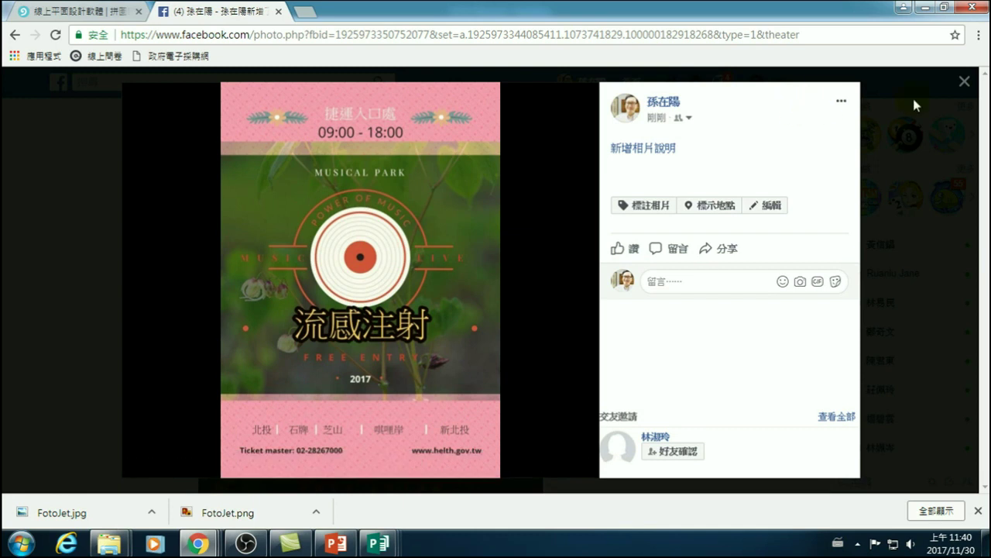
left_click(281, 92)
left_click(332, 230)
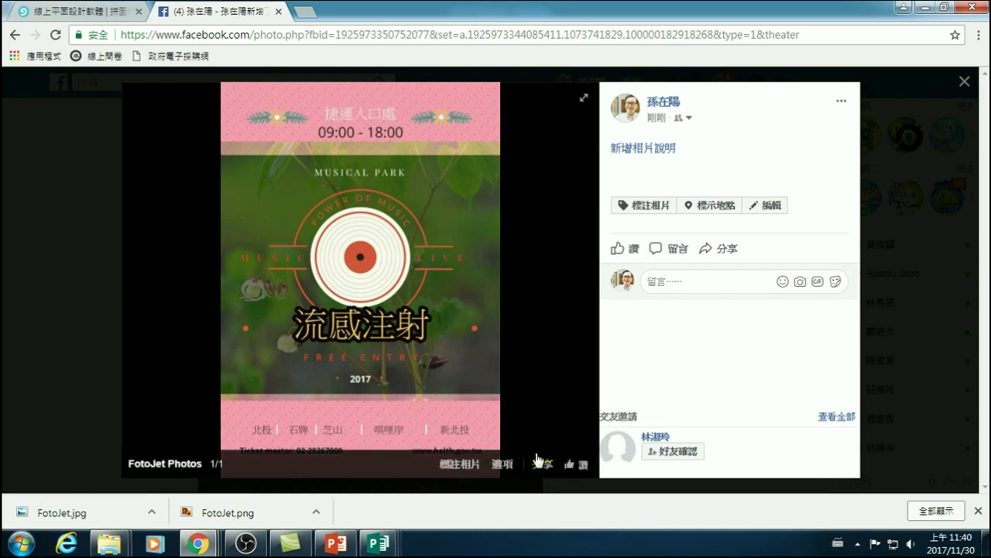
left_click(965, 82)
left_click(647, 162)
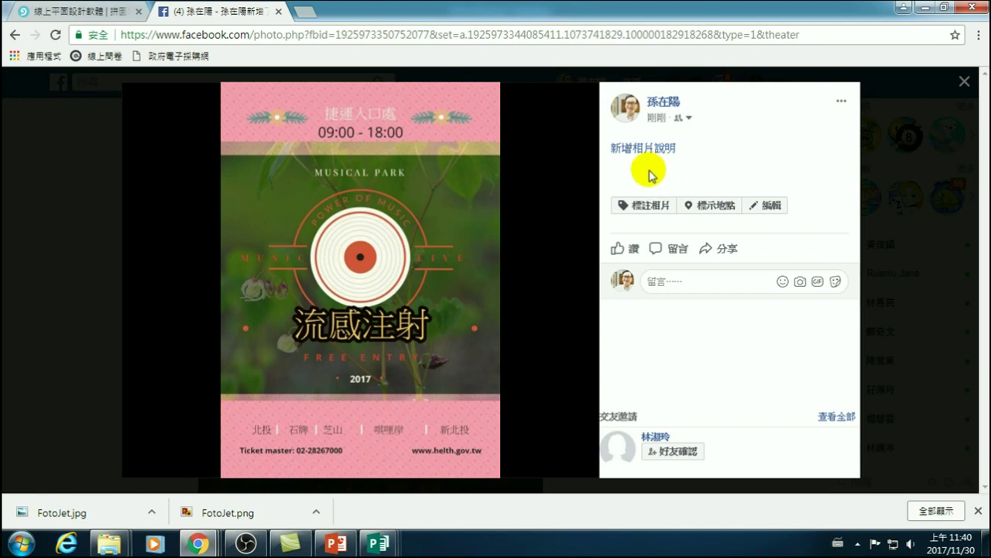
left_click(641, 147)
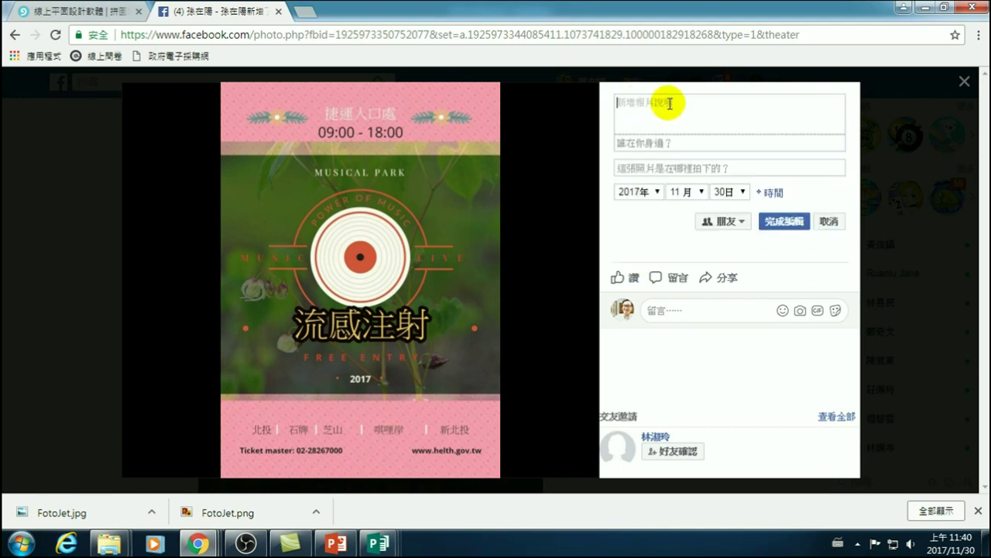
type("昨天在石牌")
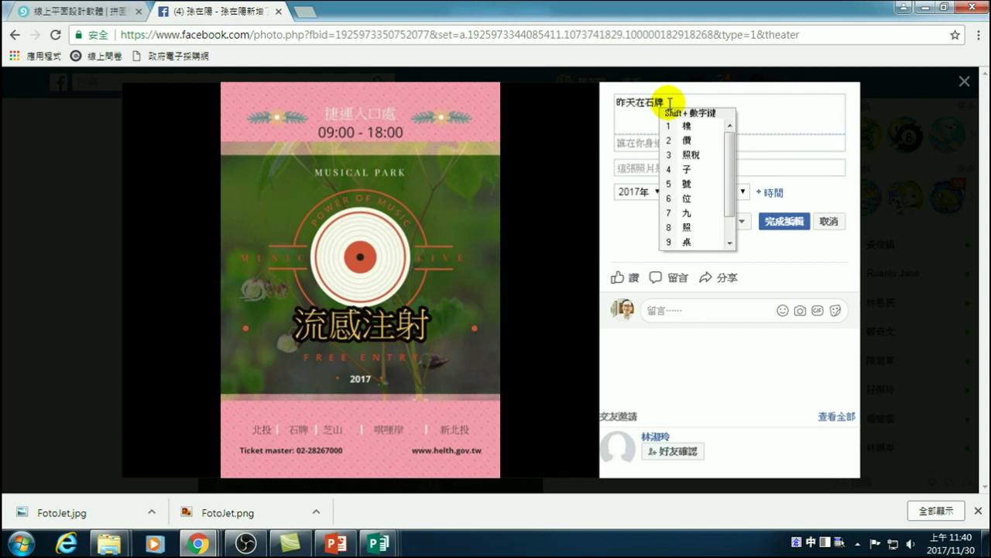
type("捷運")
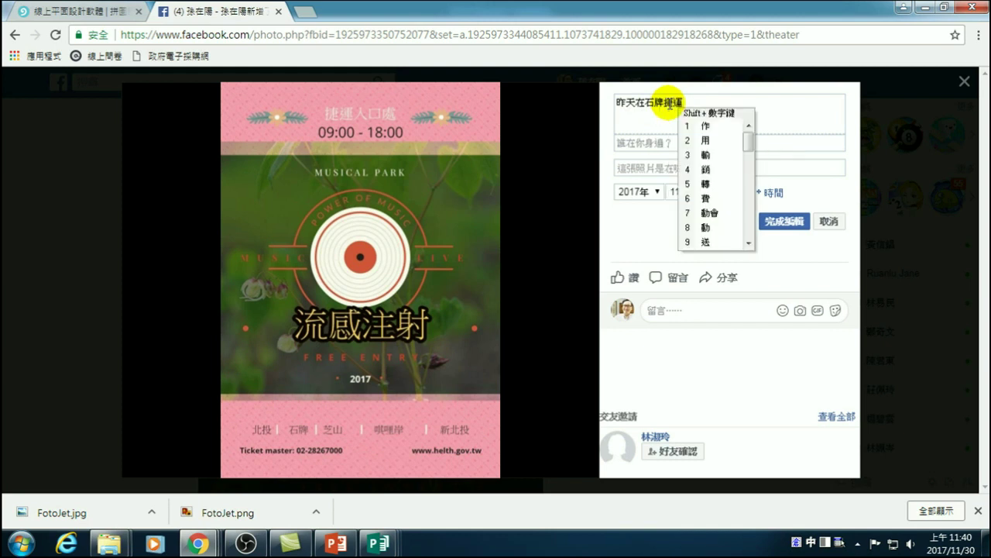
type("站看到")
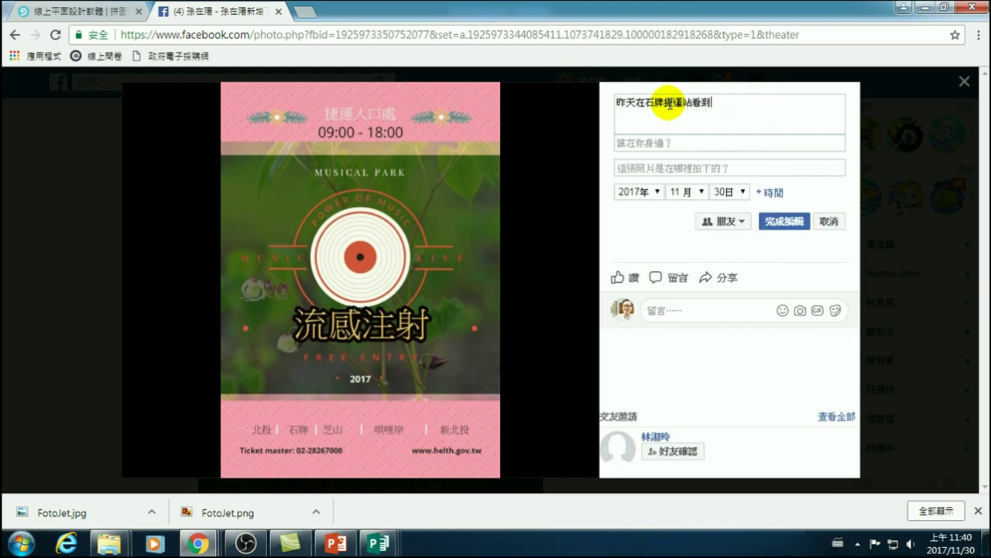
type("免費流感")
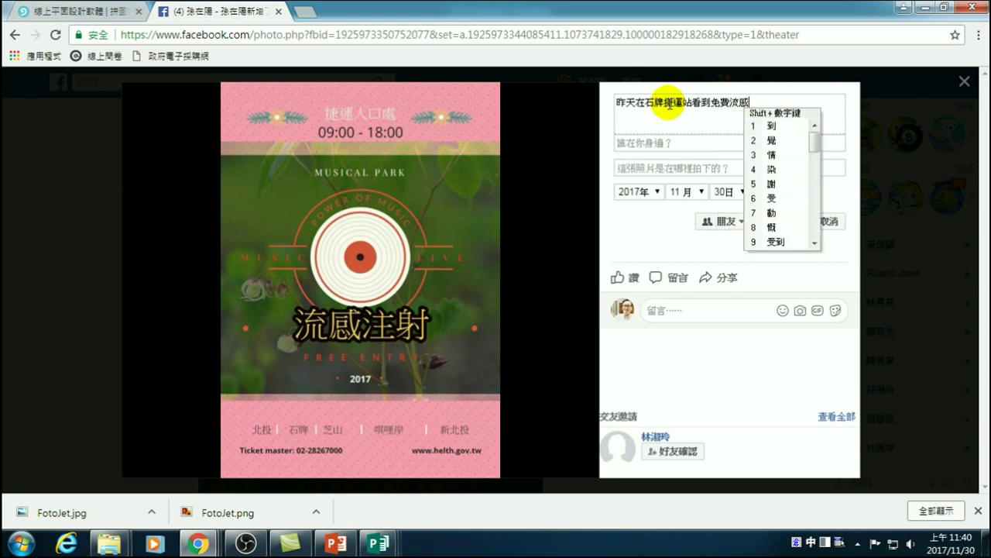
type("疫")
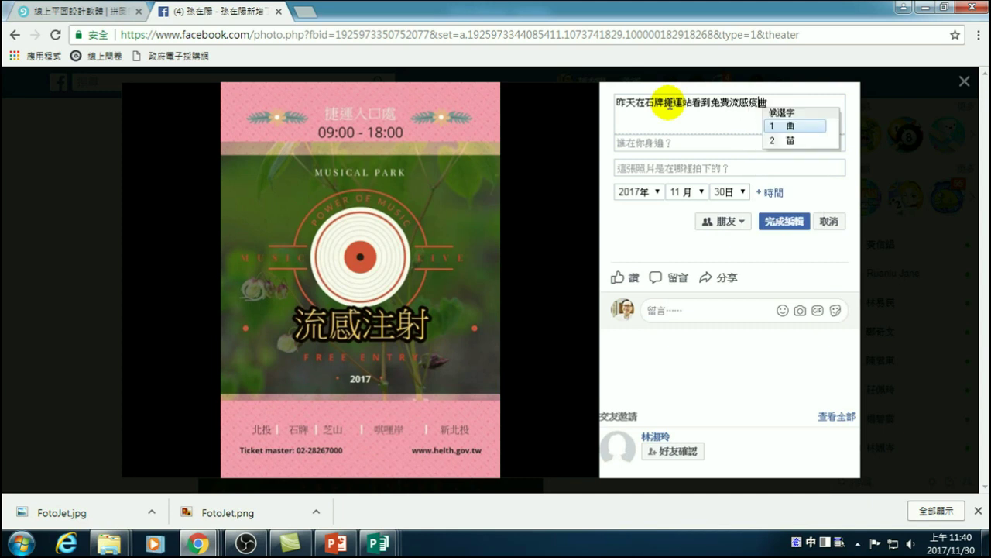
type("苗注")
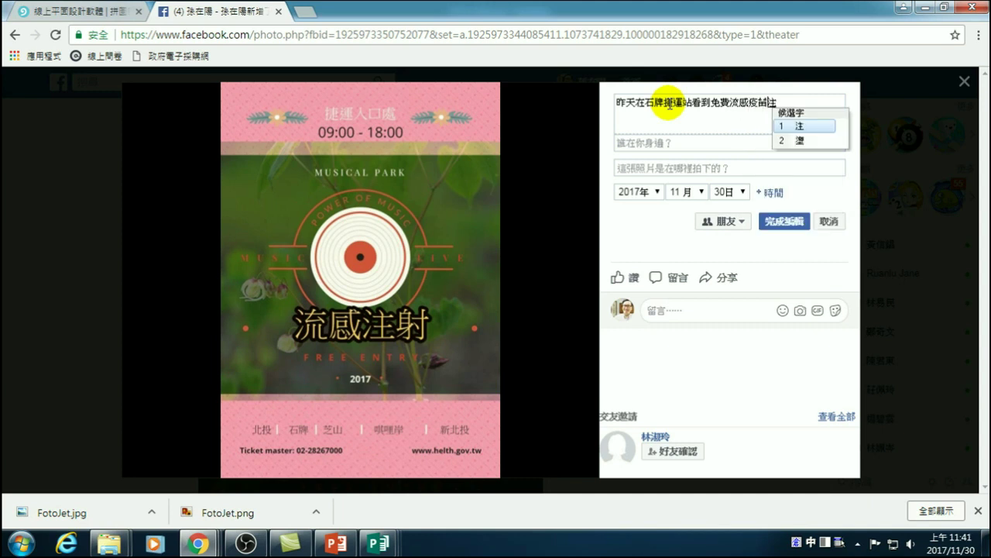
type("射")
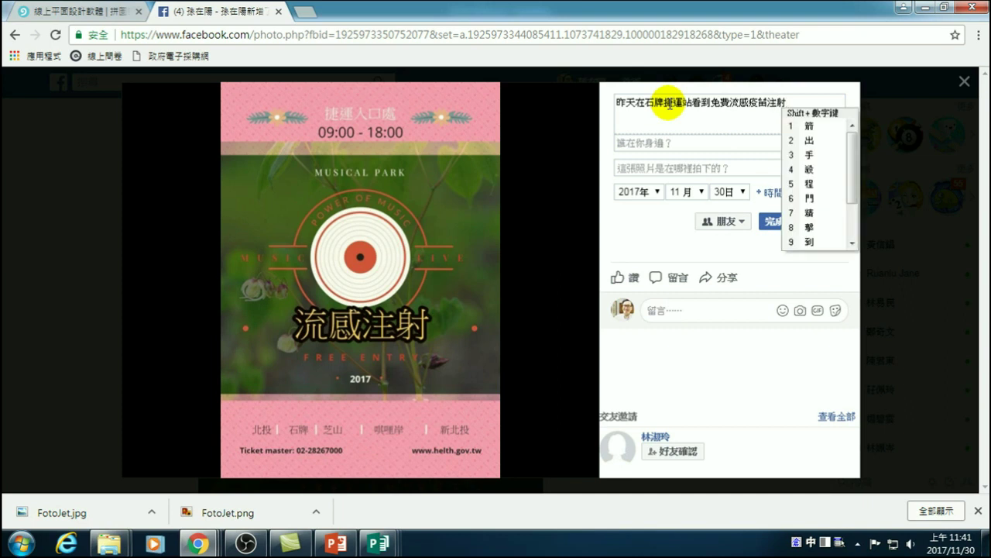
type("活動。")
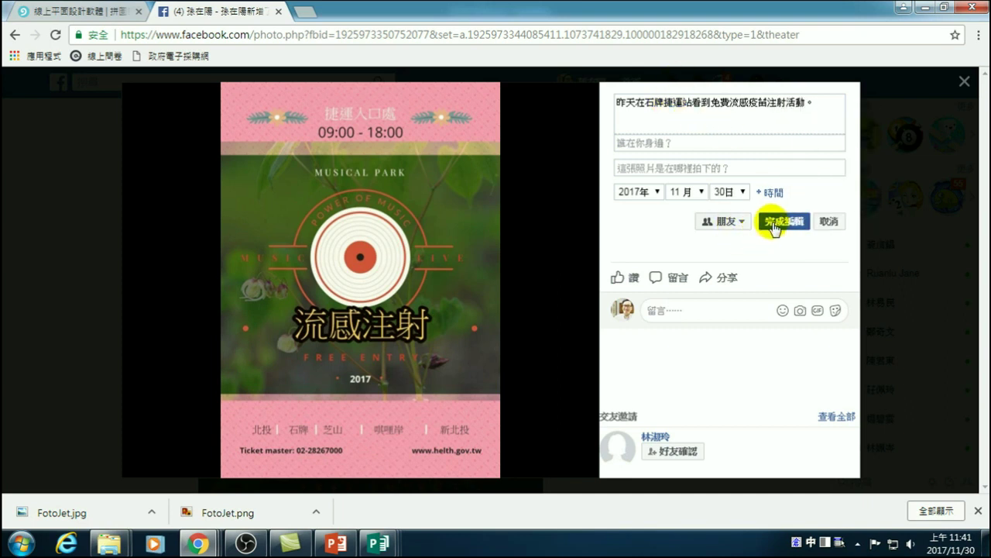
- Save the photo caption, close the photo viewer, and glance at the notifications list
left_click(775, 226)
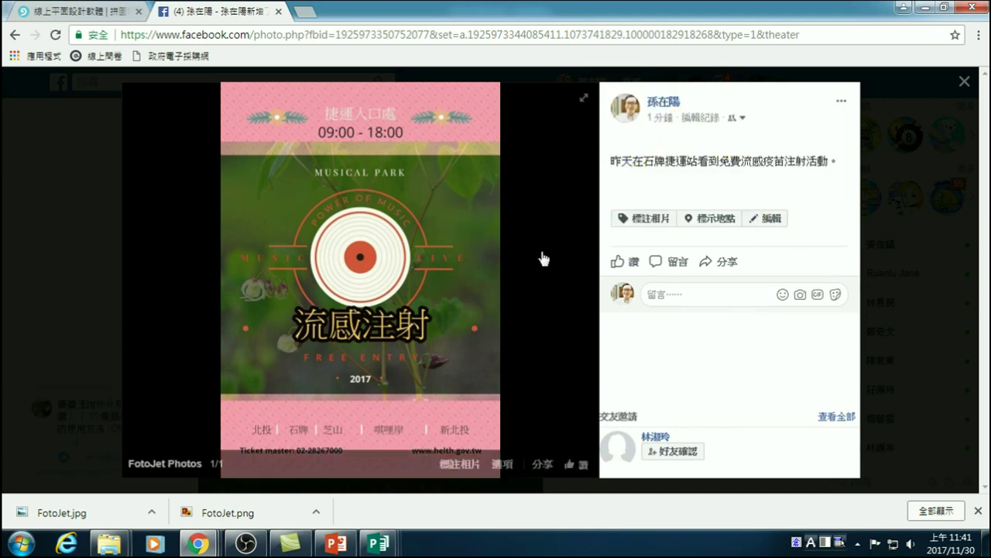
left_click(964, 83)
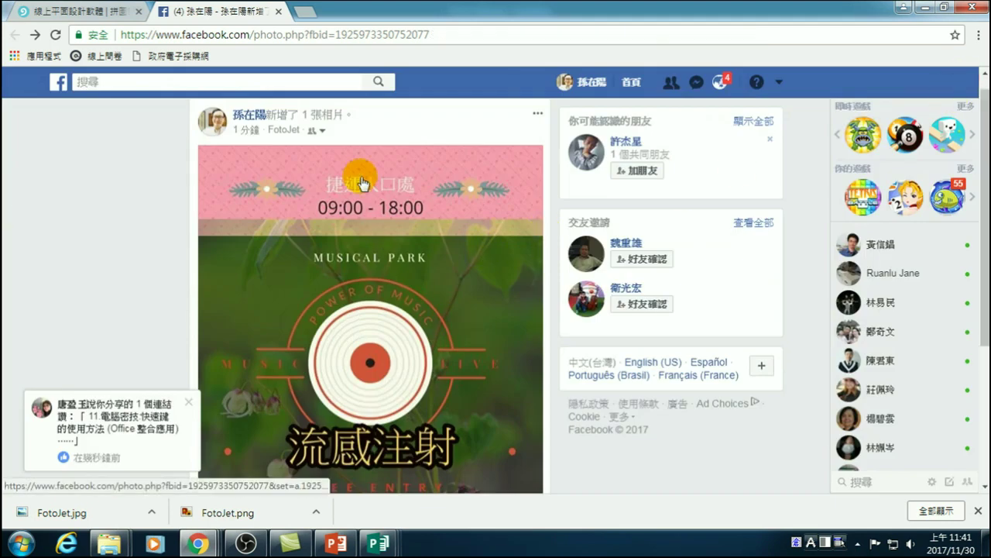
scroll(358, 327, "down", 1)
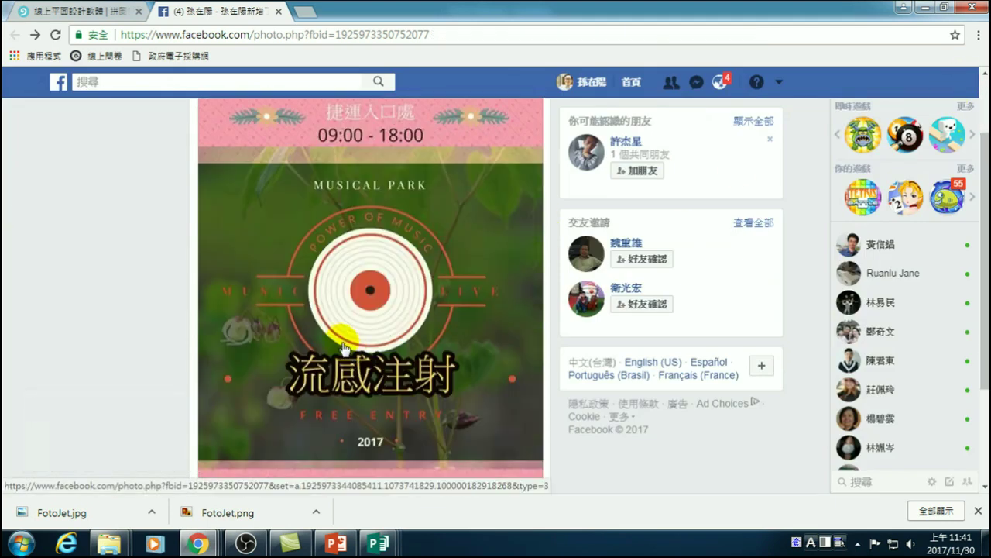
scroll(387, 324, "up", 2)
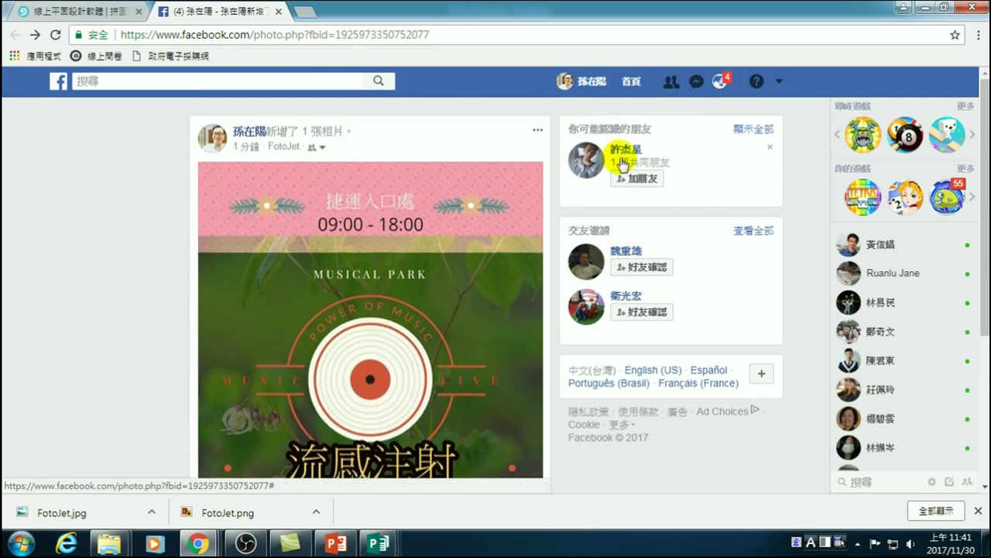
left_click(719, 81)
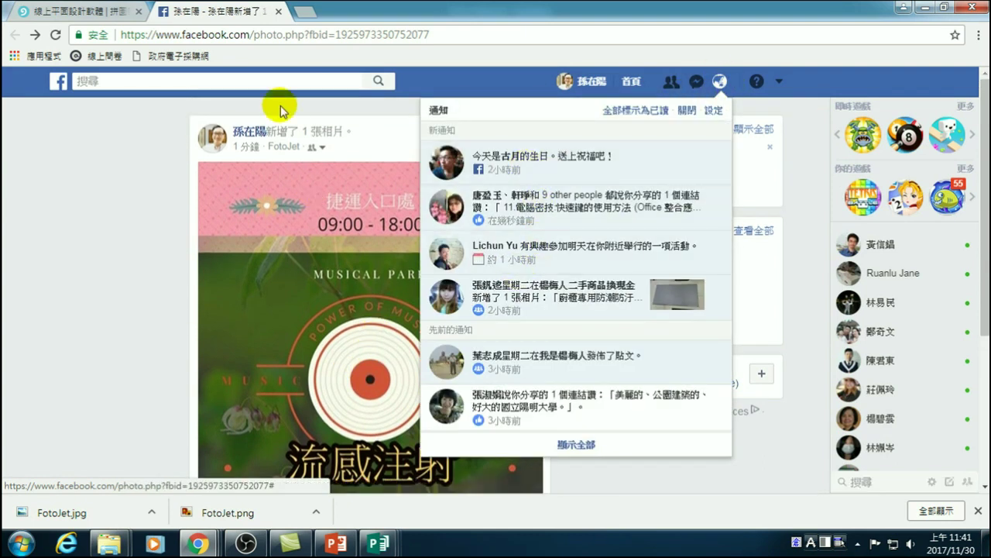
left_click(148, 216)
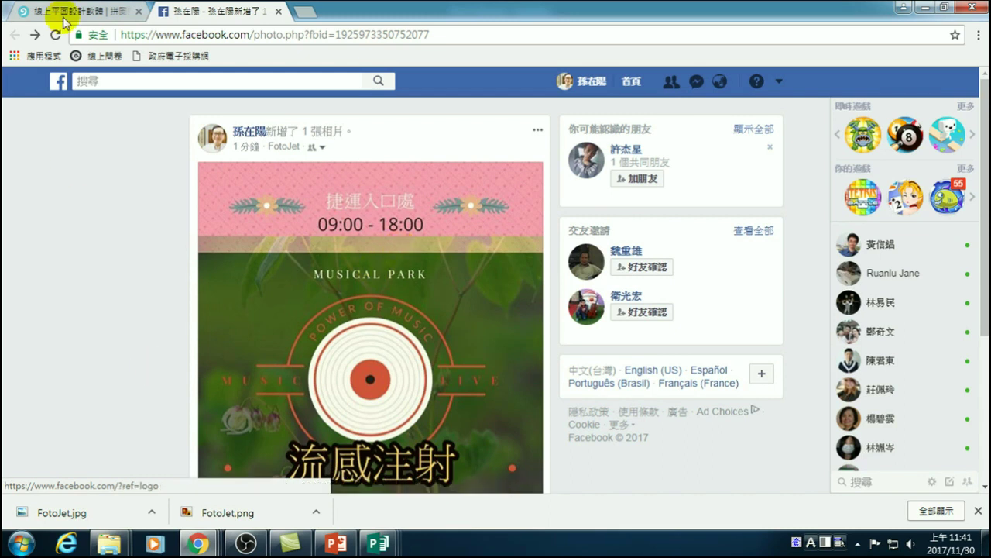
- Switch from Facebook back to the FotoJet window
mouse_move(209, 549)
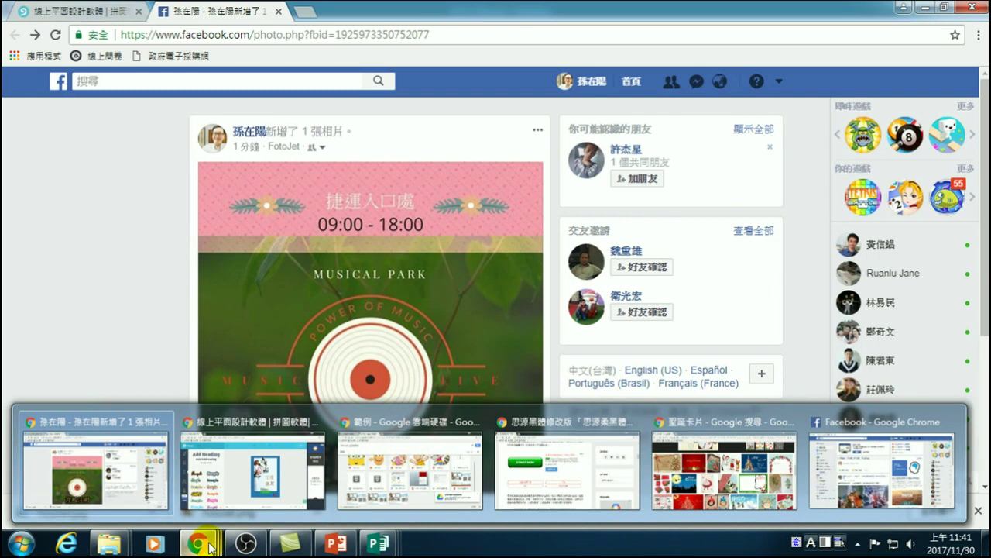
left_click(149, 451)
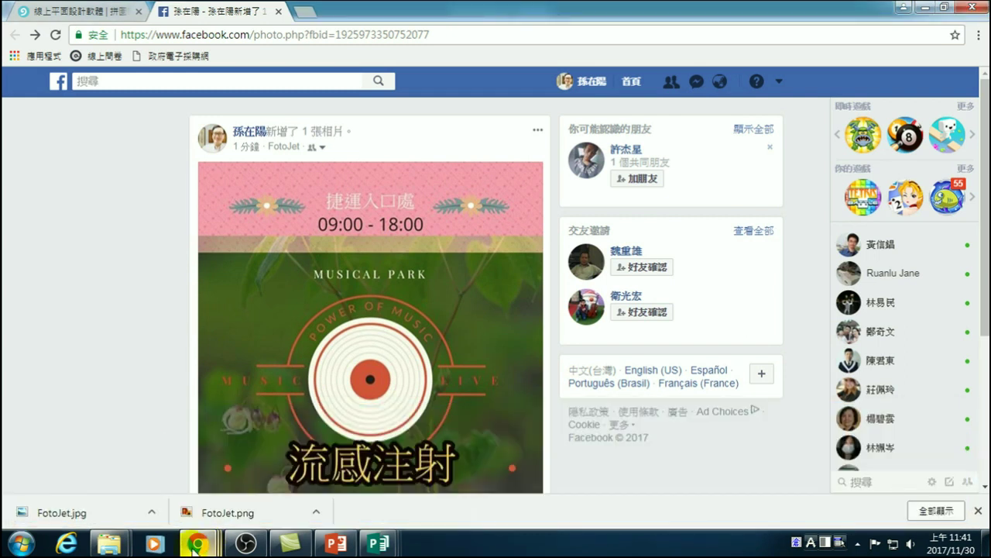
mouse_move(194, 549)
mouse_move(462, 473)
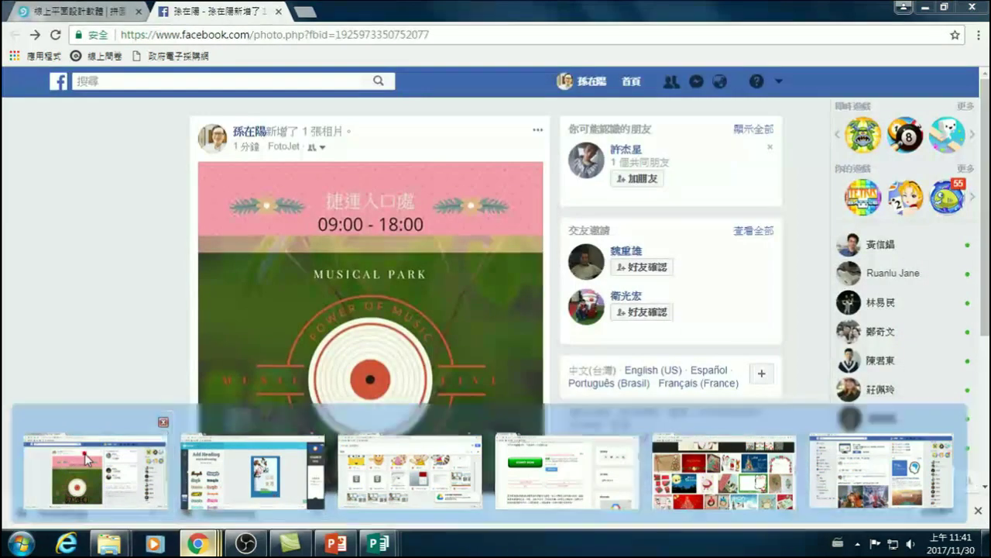
left_click(88, 459)
- Back in FotoJet, dismiss the share confirmation and try adding a computer photo, cancelling the file picker
left_click(86, 12)
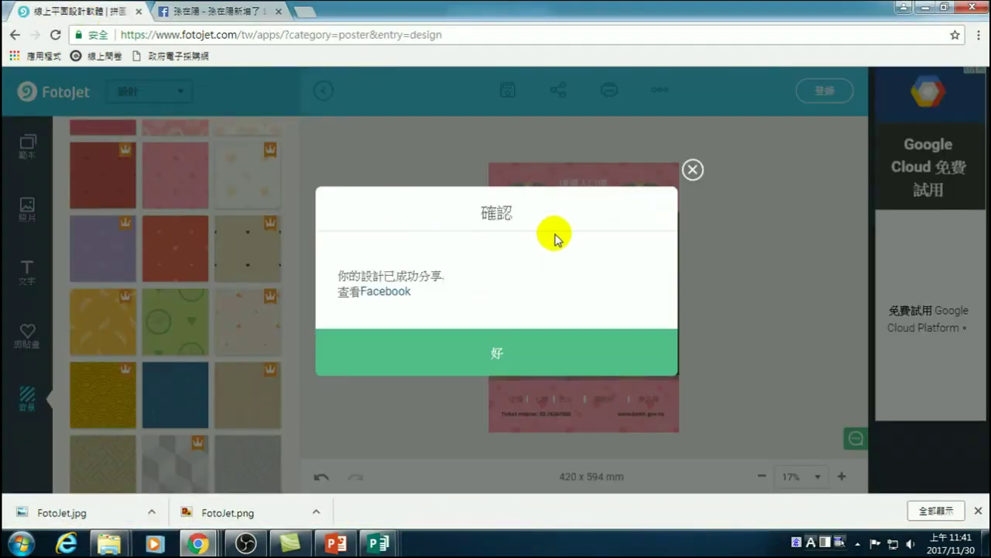
left_click(692, 170)
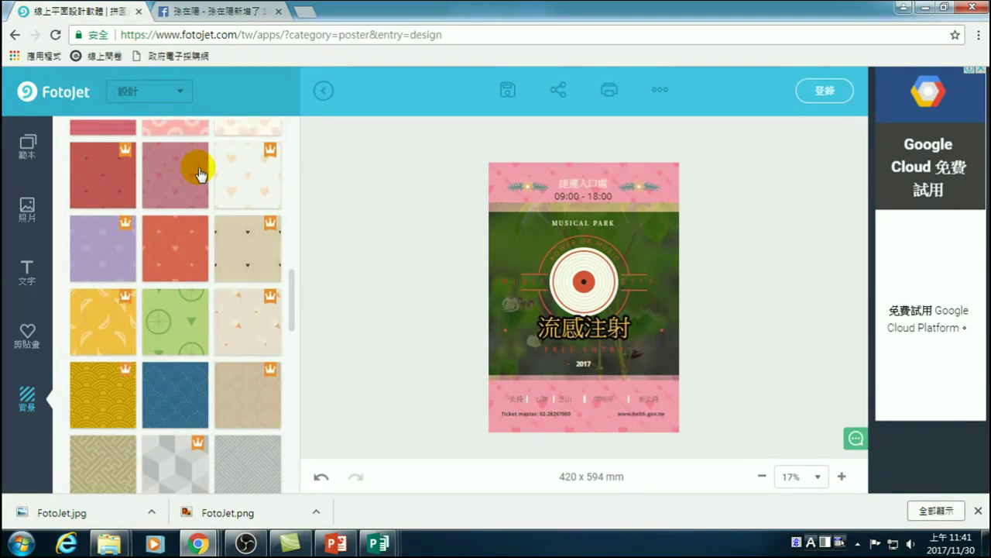
left_click(26, 209)
left_click(104, 138)
left_click(160, 190)
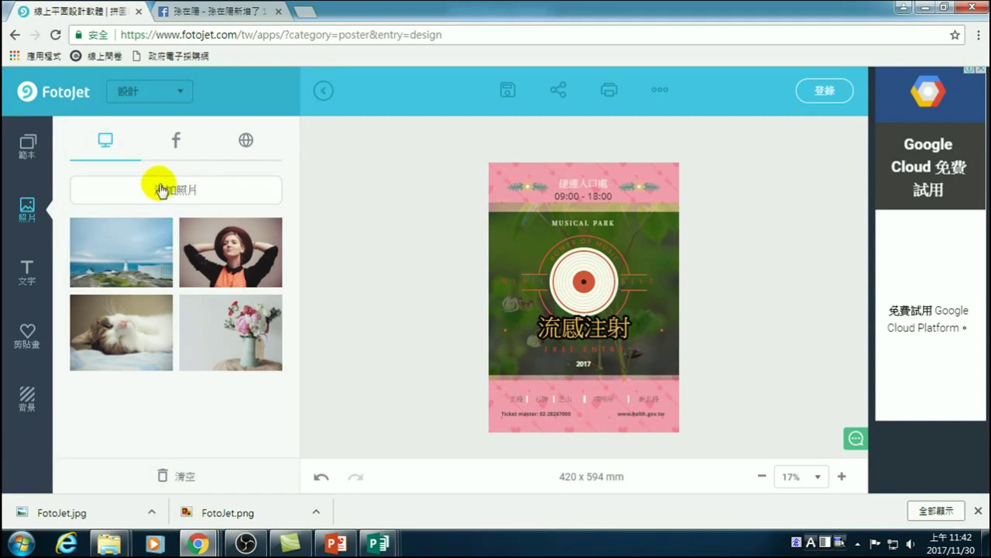
left_click(161, 190)
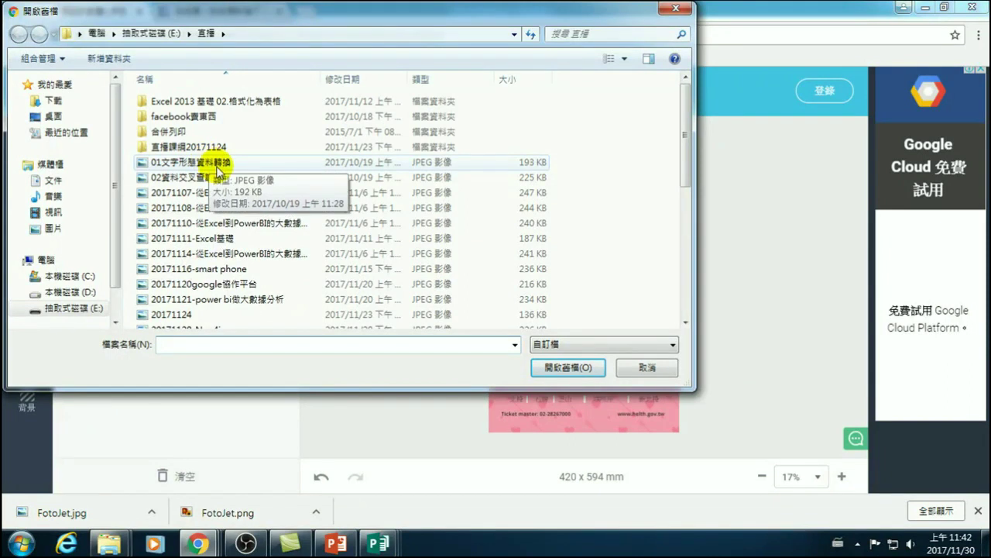
left_click(648, 368)
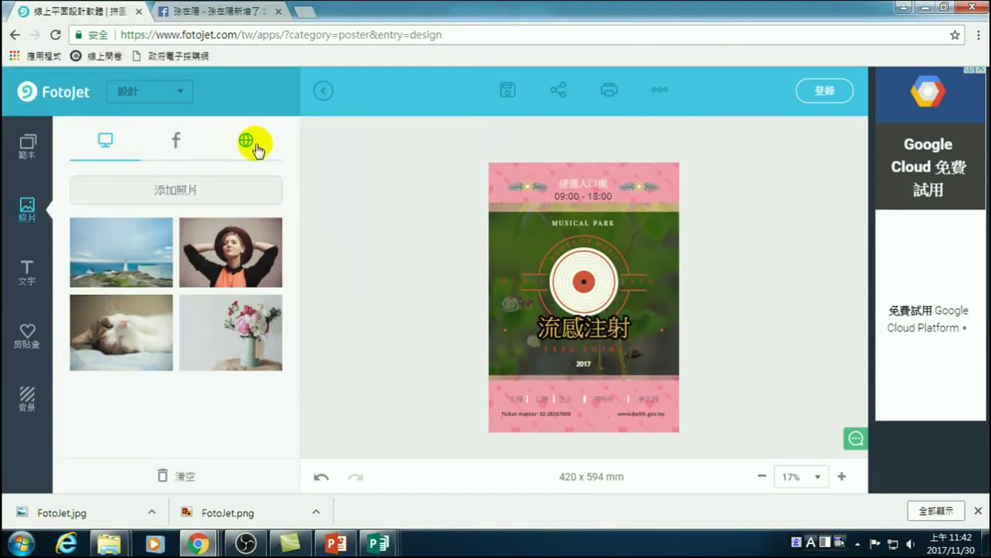
left_click(30, 277)
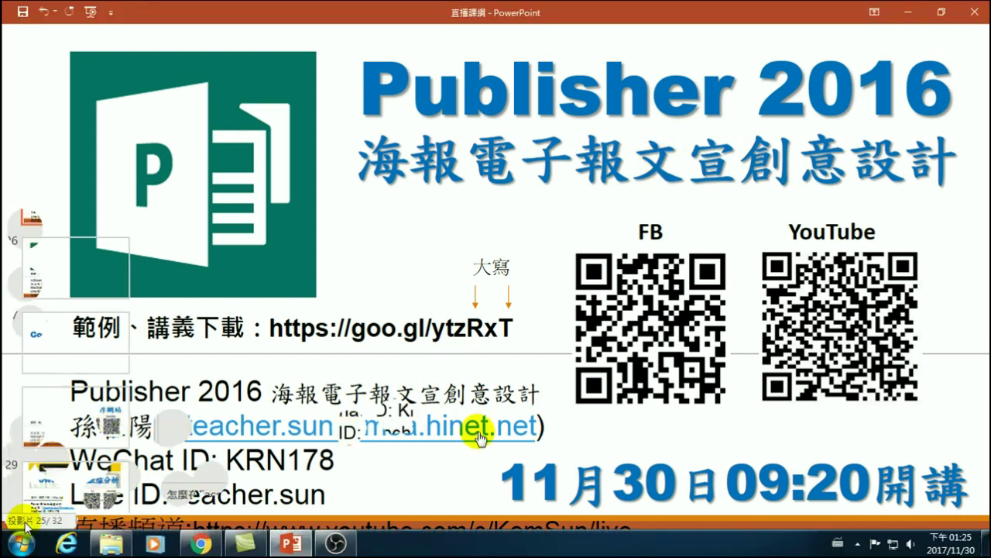
- Launch PowerPoint 2016 from the Start menu and create a blank presentation, 簡報1
left_click(22, 546)
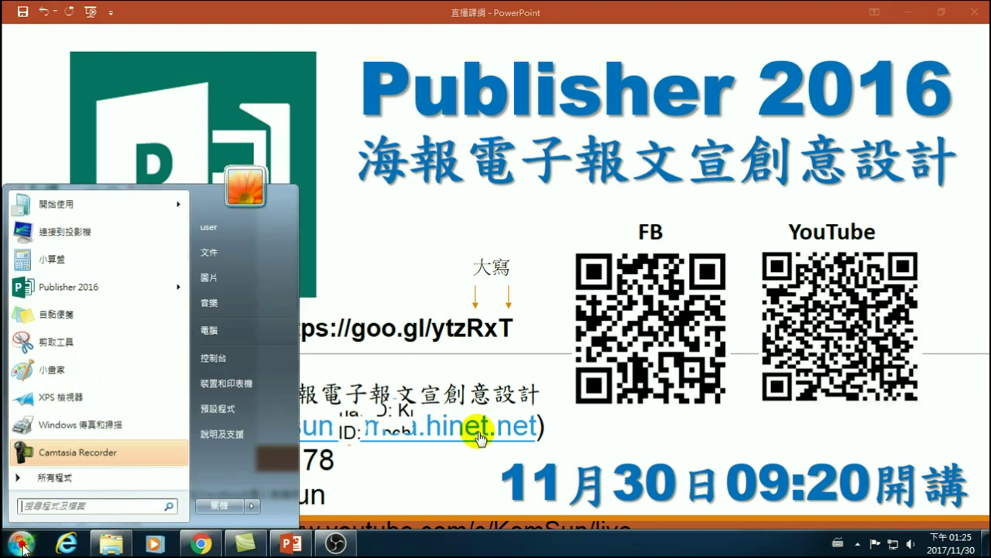
left_click(49, 473)
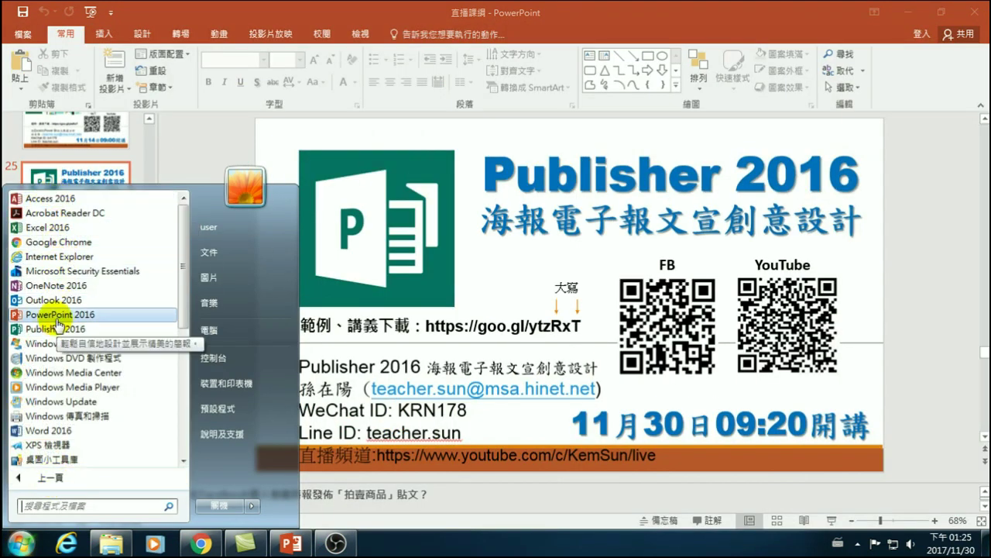
key("Escape")
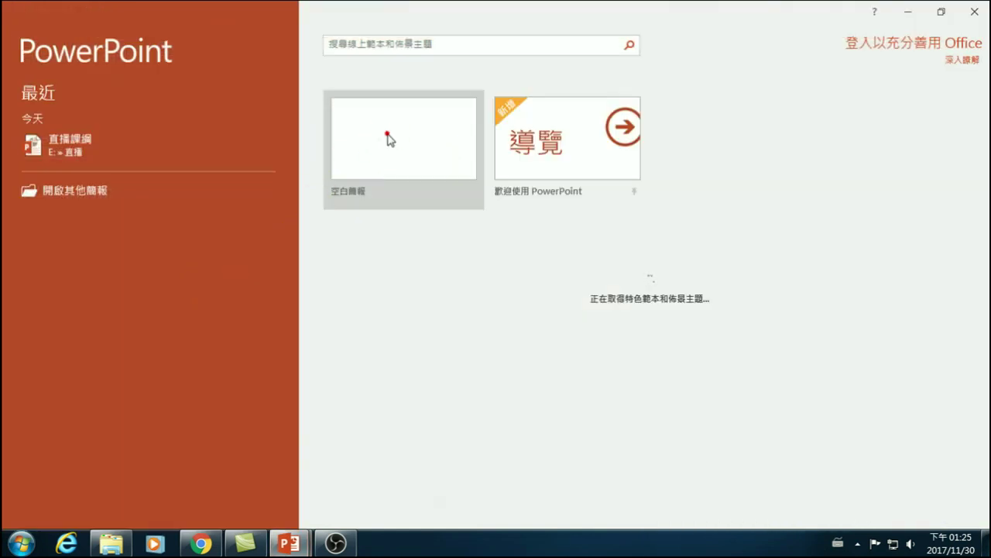
left_click(389, 139)
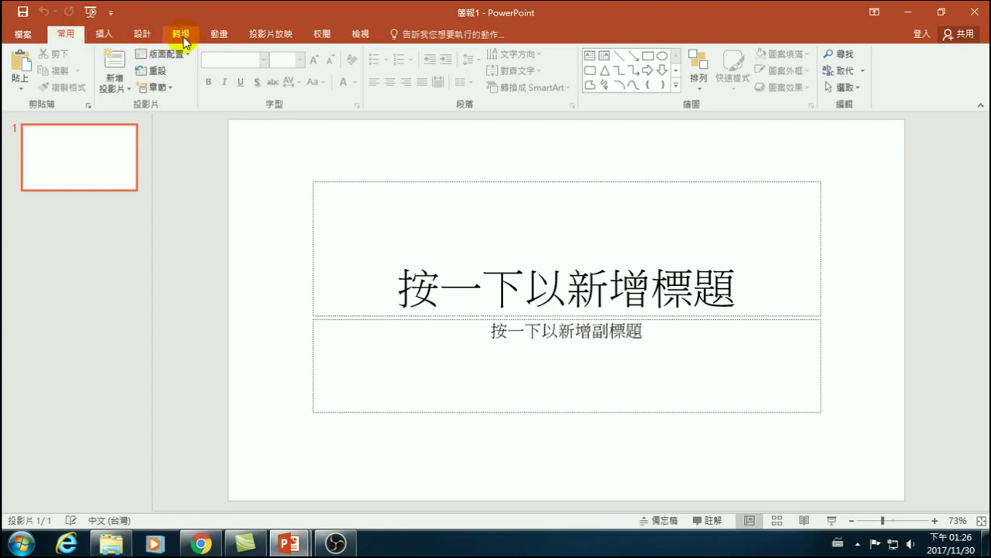
- Set a custom slide size of 90 cm wide by 115 cm high, portrait, and apply it
left_click(140, 34)
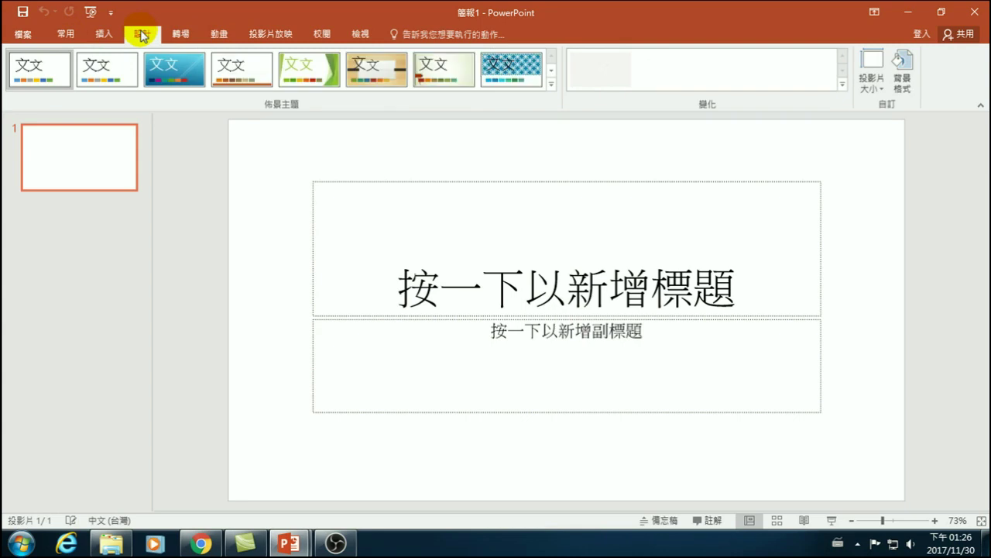
left_click(873, 76)
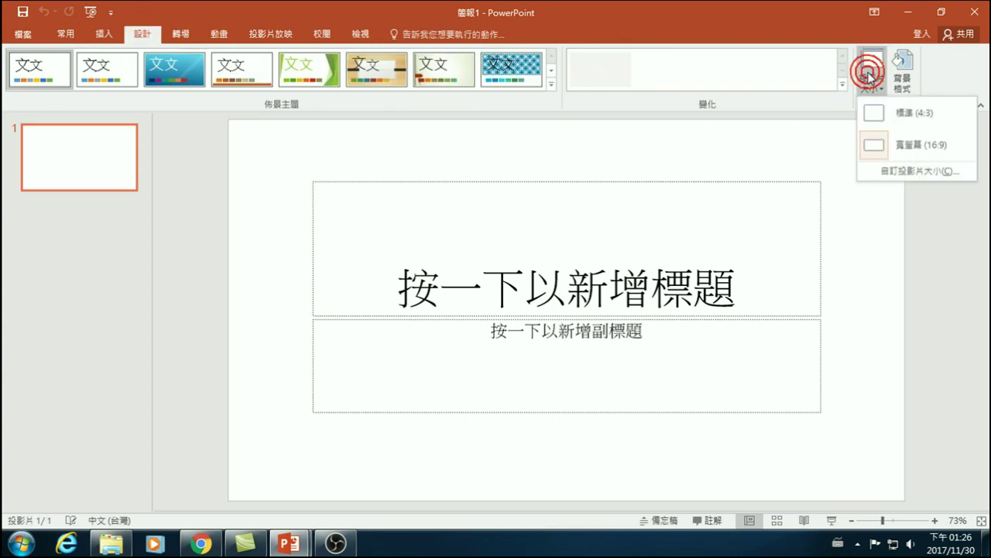
left_click(924, 177)
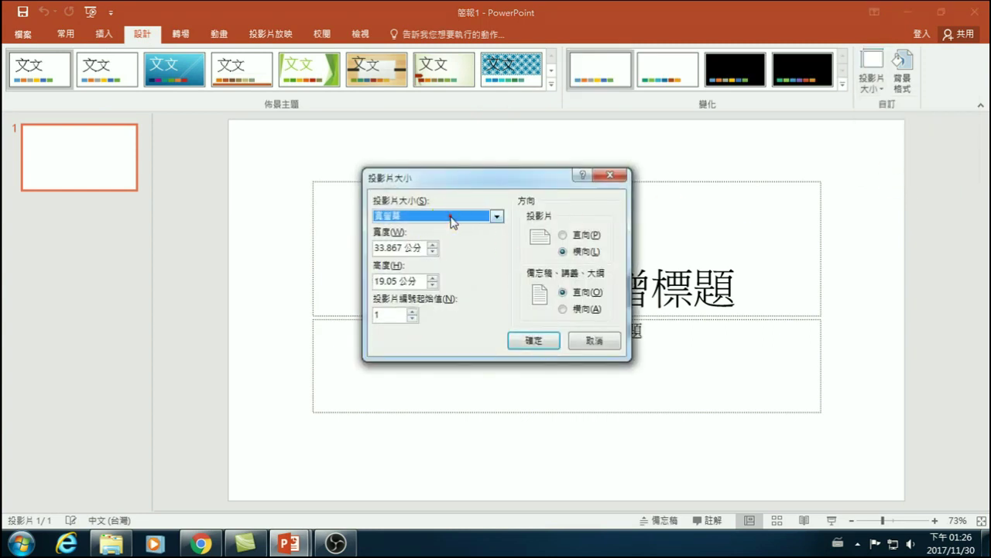
left_click(451, 215)
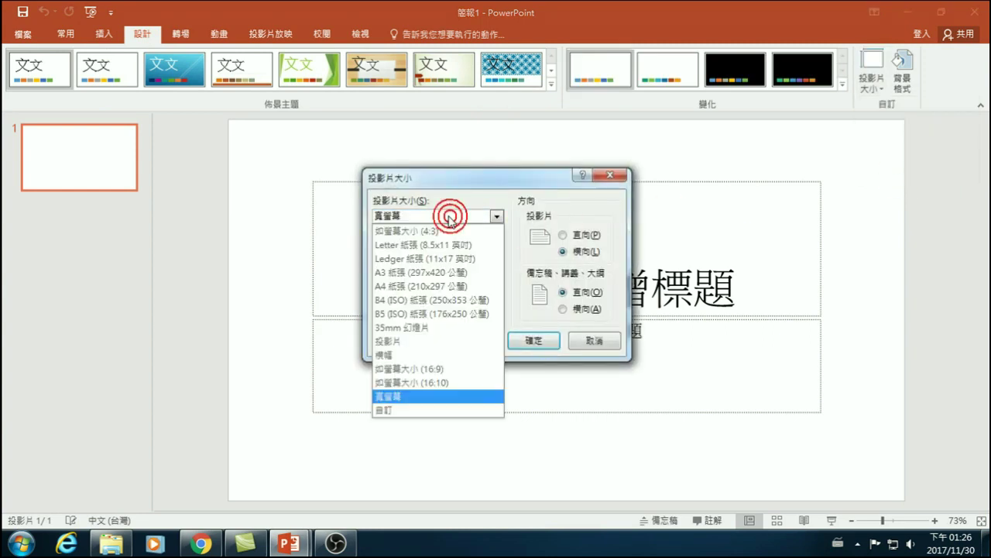
left_click(398, 412)
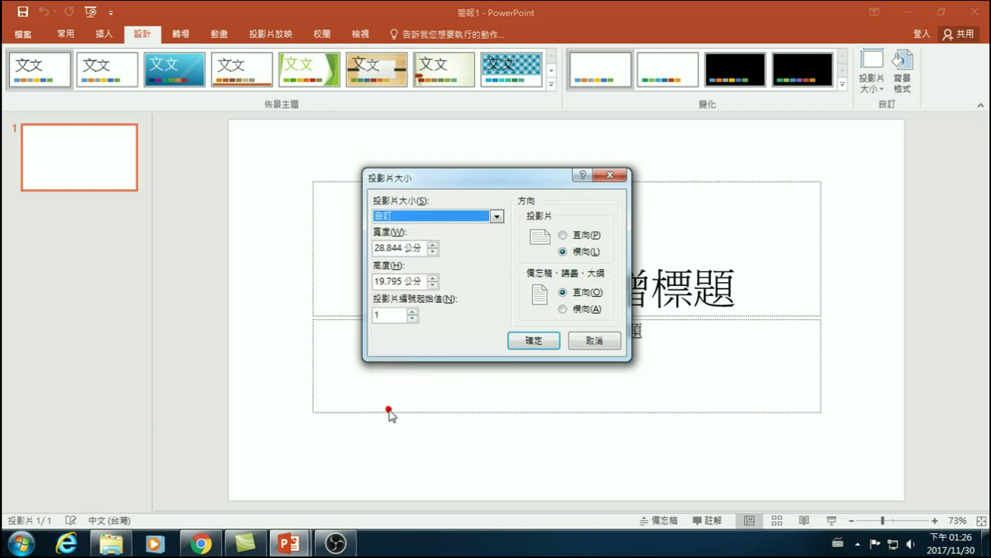
left_click_drag(405, 246, 345, 248)
type("90公分")
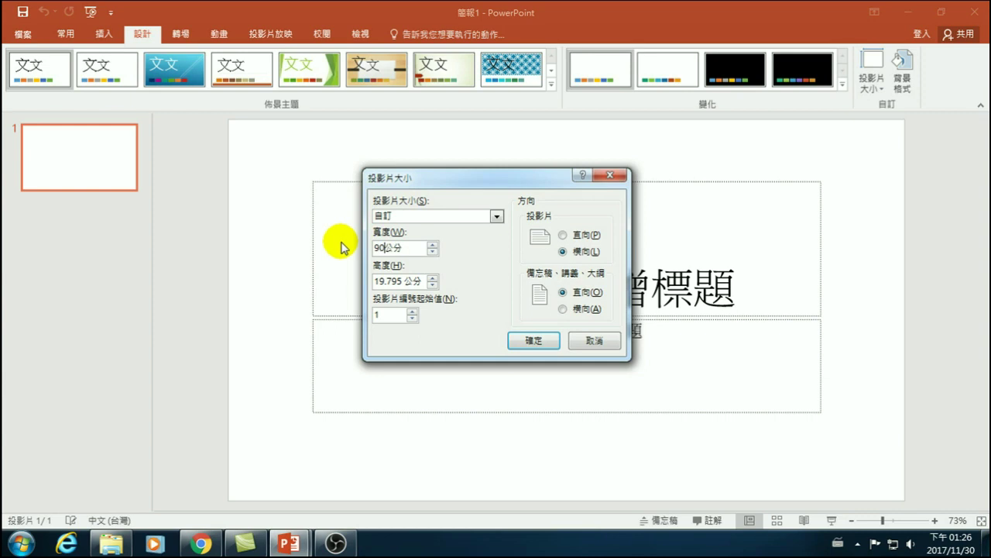
type("0")
left_click(405, 281)
left_click_drag(404, 281, 267, 289)
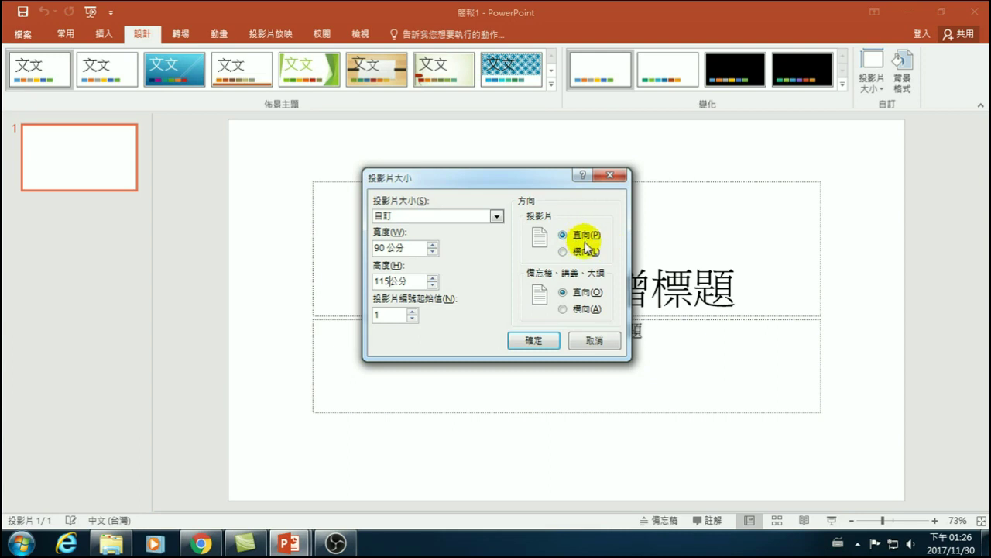
left_click(532, 343)
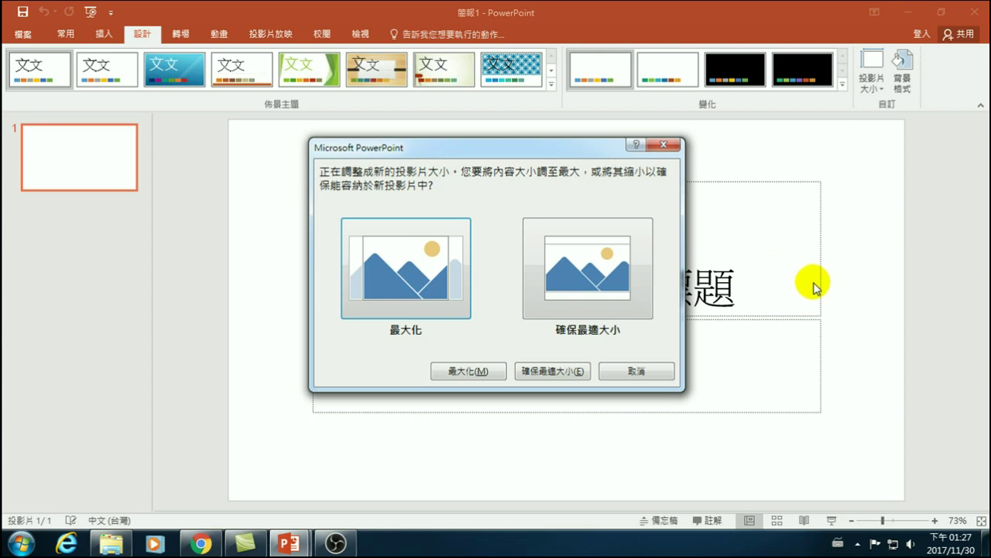
- Choose Ensure Fit so the title and subtitle scale into the 90 × 115 cm portrait slide
left_click_drag(485, 149, 234, 208)
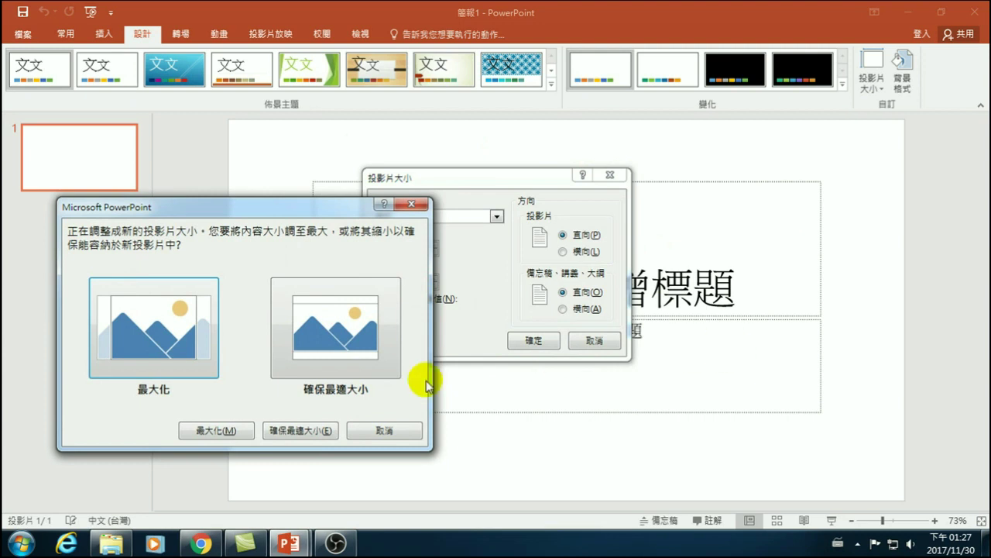
left_click(337, 340)
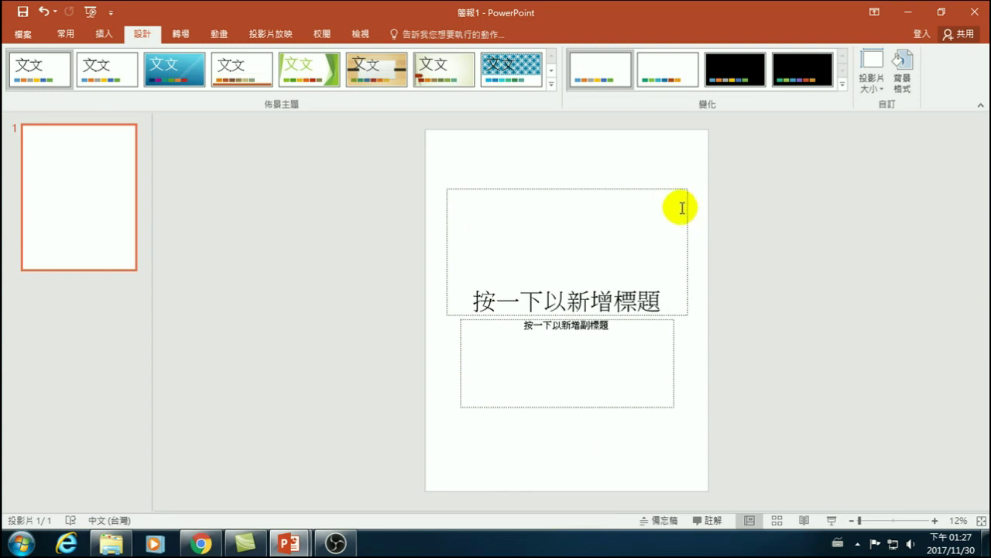
left_click(566, 291)
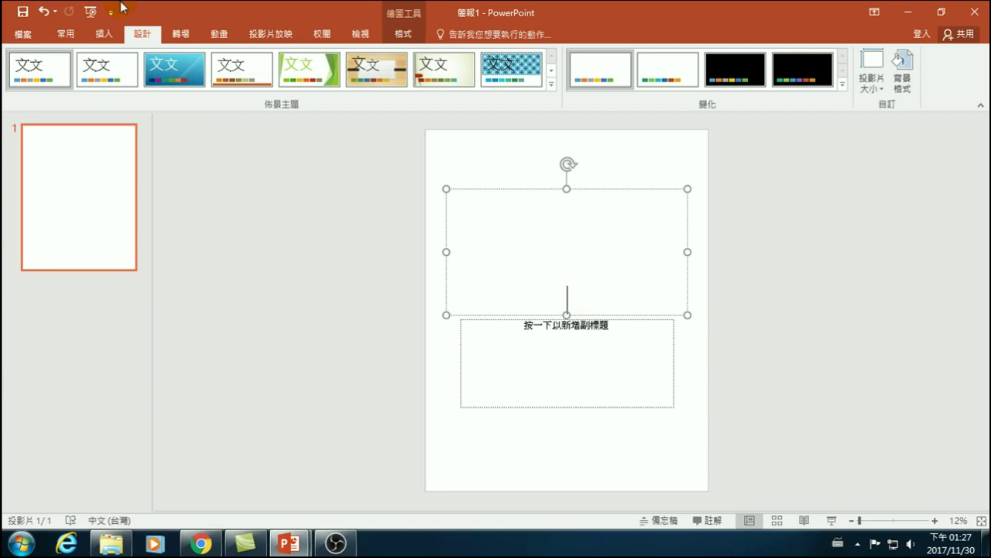
left_click(71, 37)
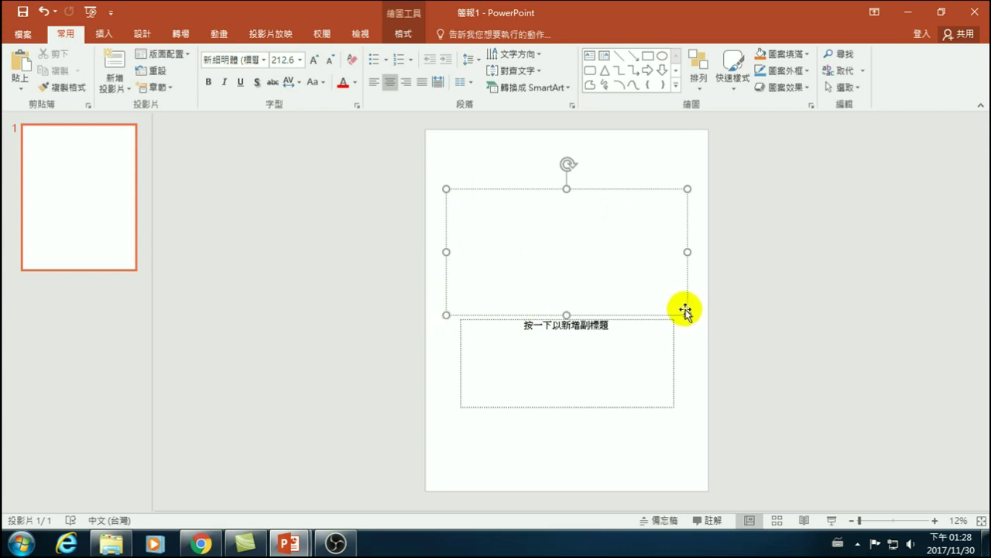
- Create a new blank presentation, 簡報2, from the File menu's New page
left_click(22, 34)
left_click(35, 98)
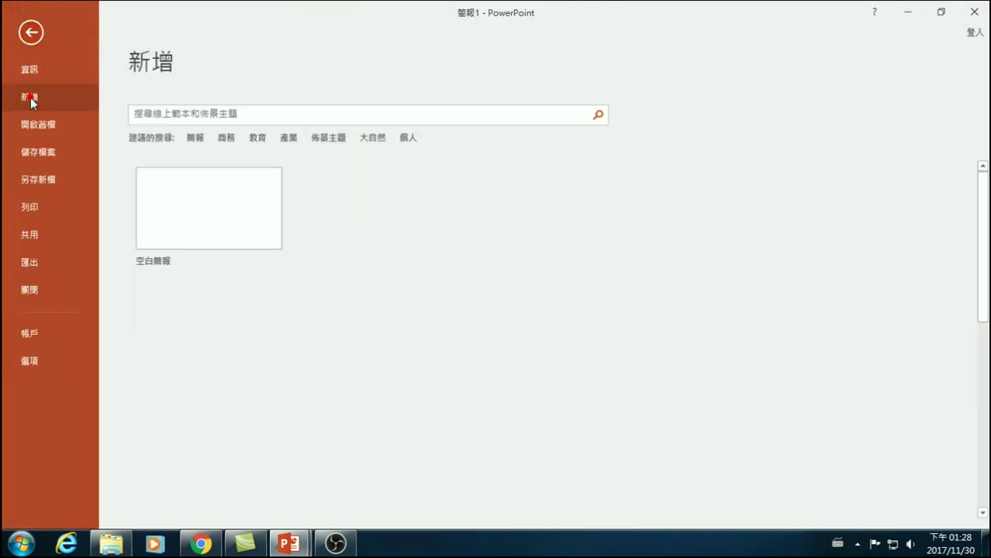
left_click(206, 214)
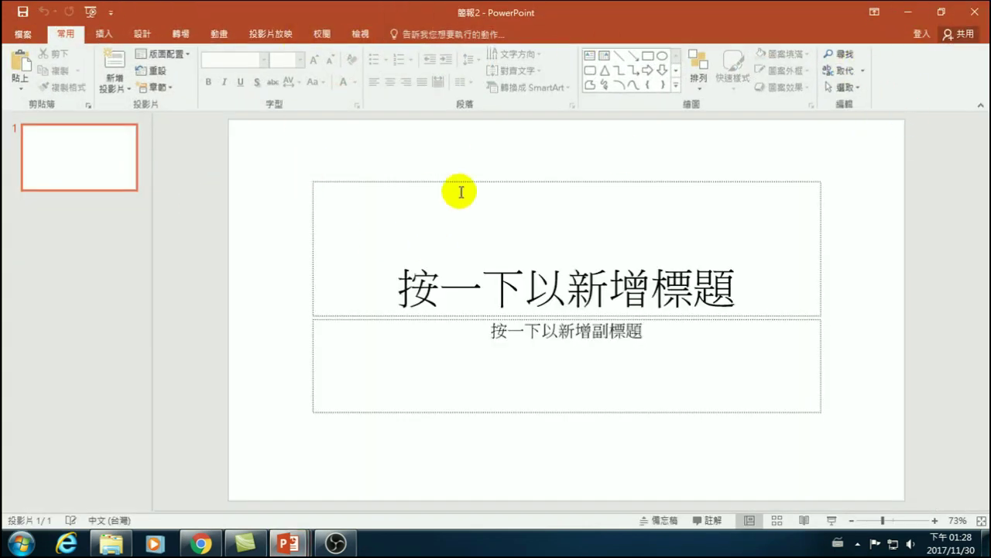
left_click(104, 33)
- Draw a 6.1 × 6.1 cm blue oval circle near the slide's top-left corner
left_click(253, 62)
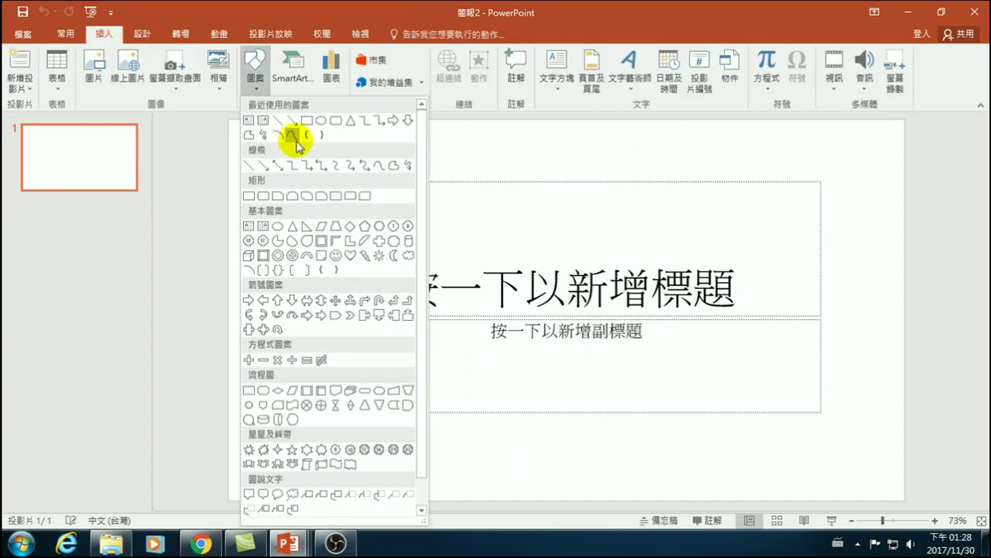
left_click(320, 121)
left_click_drag(259, 150, 377, 273)
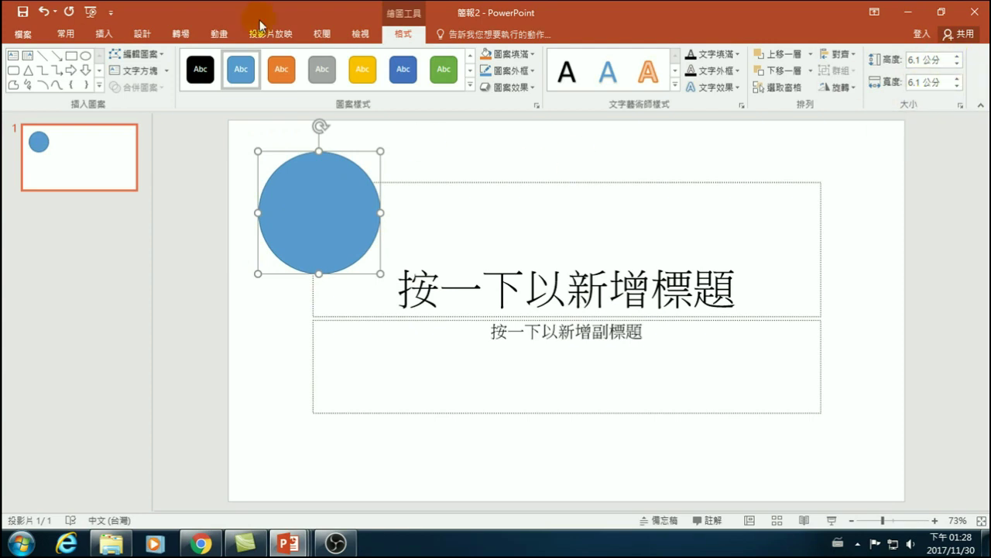
- Resize the 簡報2 slide to 90 × 115 cm portrait and choose Ensure Fit
left_click(142, 34)
left_click(863, 82)
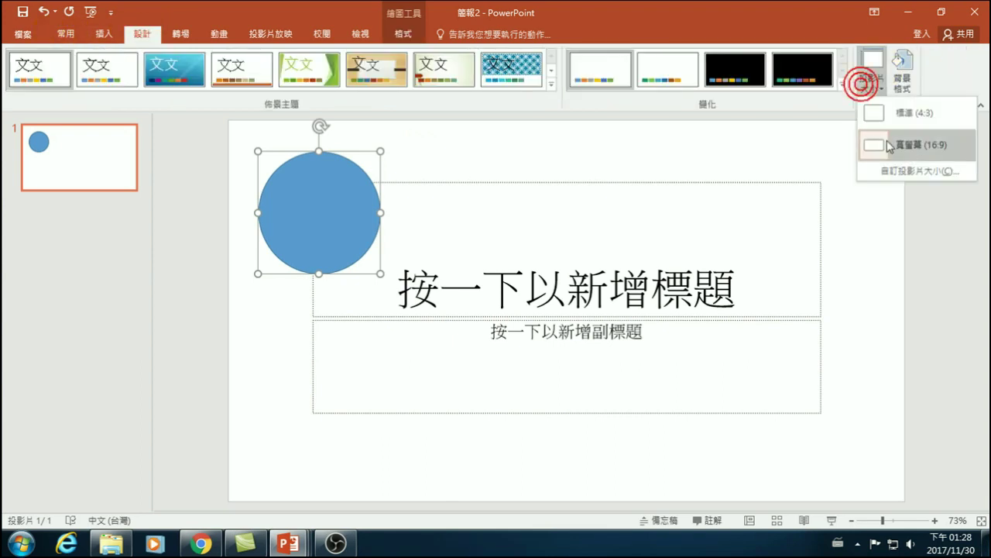
left_click(910, 176)
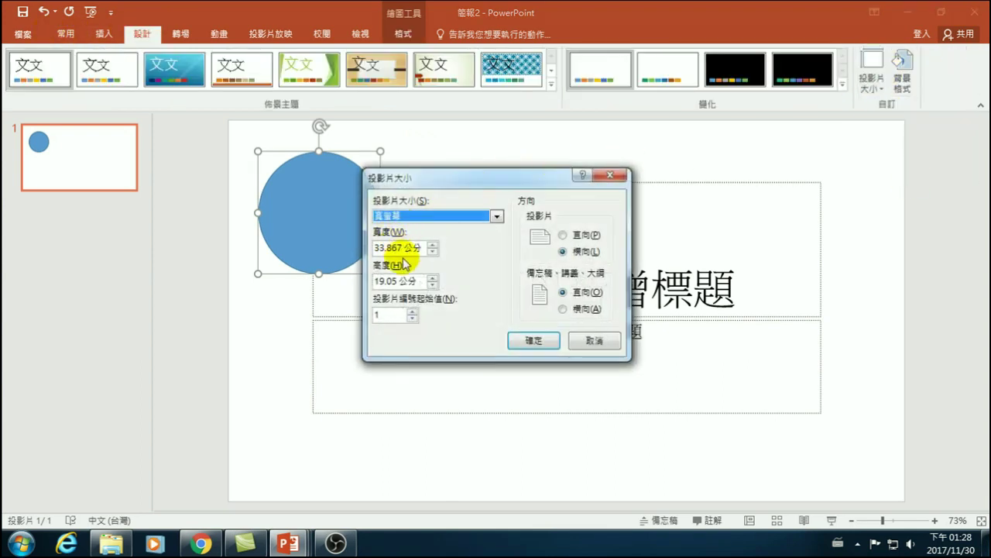
double_click(403, 249)
type("90")
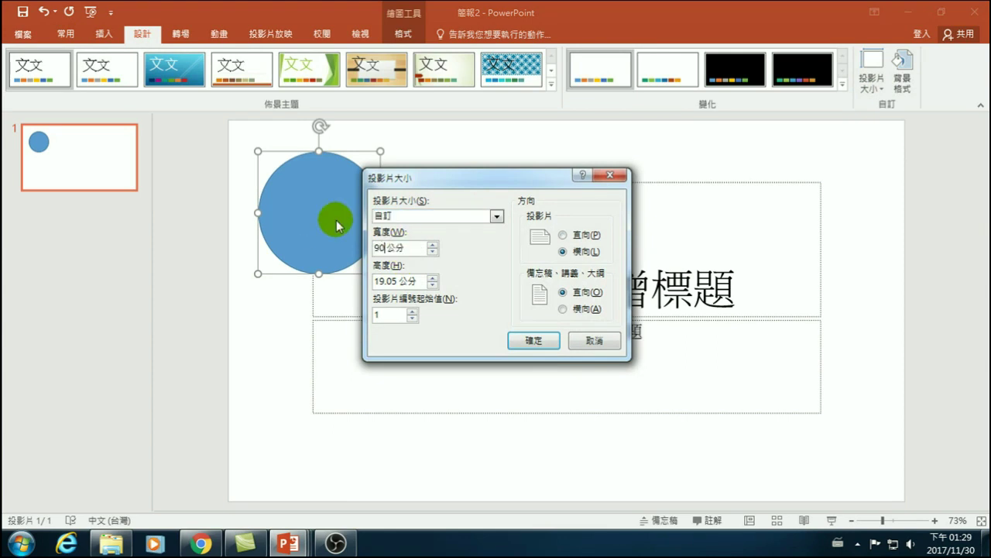
type("100")
key("BackSpace")
key("BackSpace")
type("15")
left_click(591, 237)
left_click(534, 340)
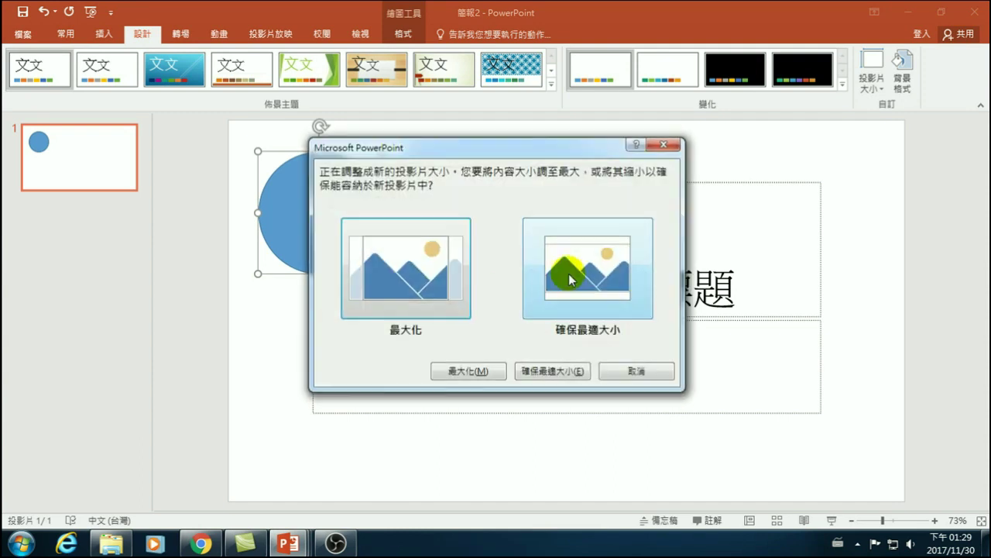
left_click(611, 273)
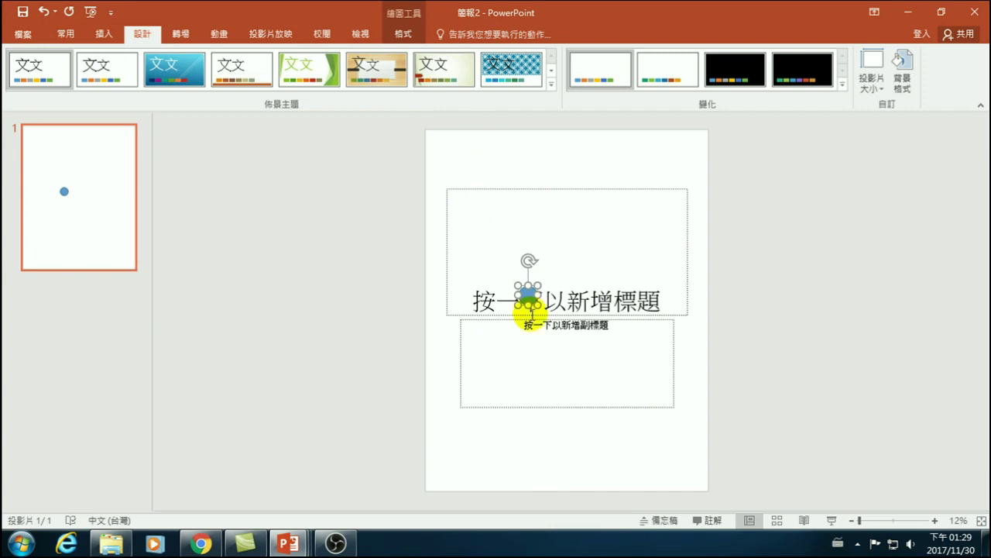
- Check the circle's shape size, close 簡報2 without saving, and select 簡報1's title placeholder
left_click(66, 35)
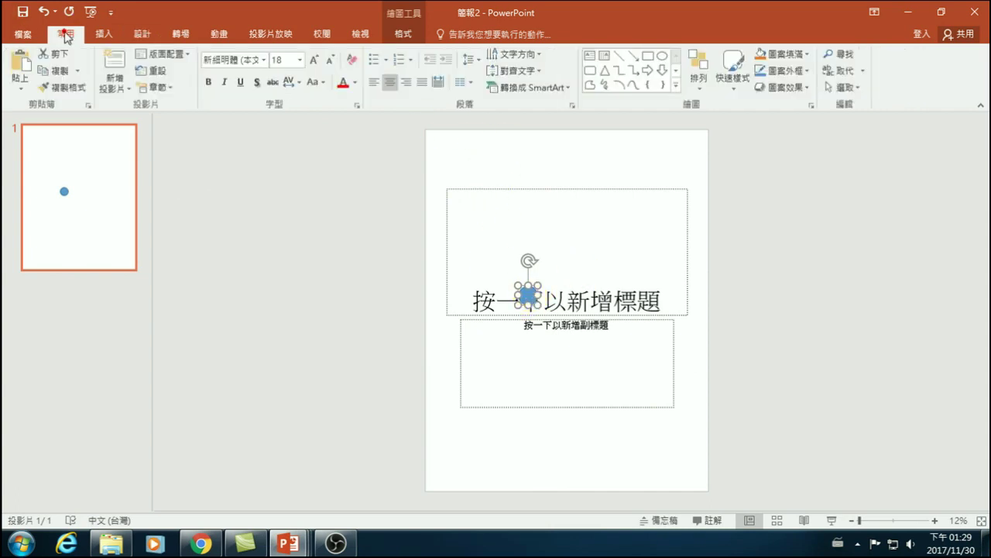
left_click(404, 33)
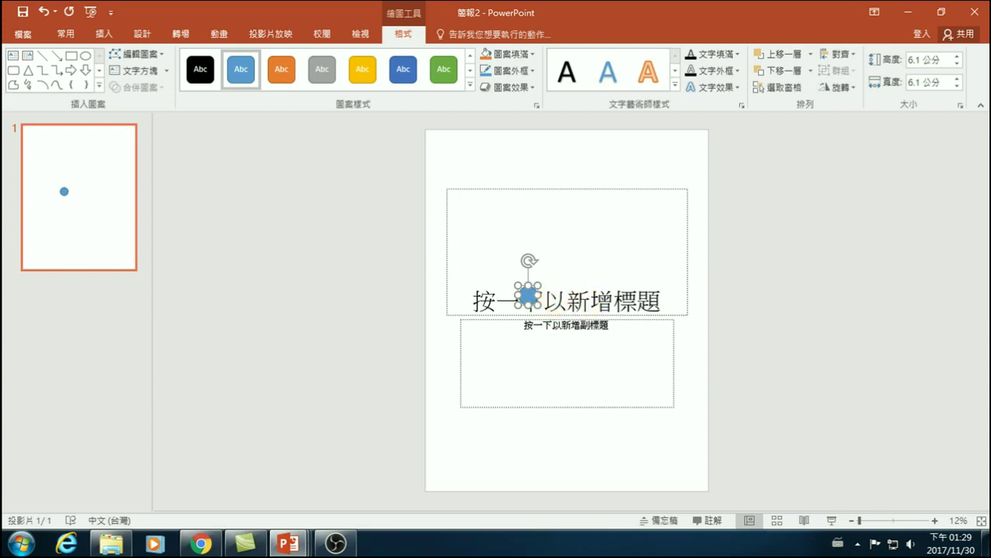
left_click(975, 12)
left_click(515, 224)
left_click(498, 284)
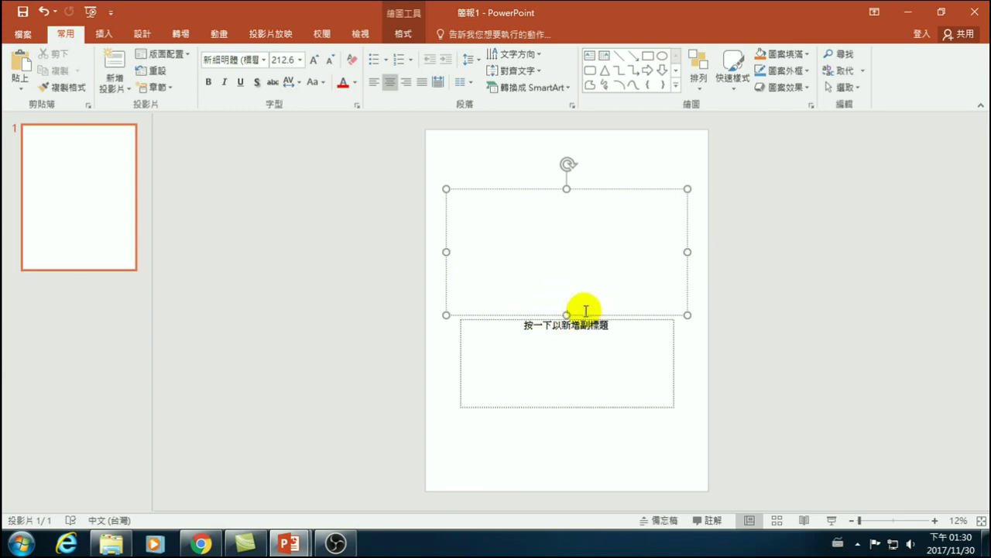
- Type 臺北市政府 into the title with Cangjie input, correcting a mistaken character
key("ctrl+shift")
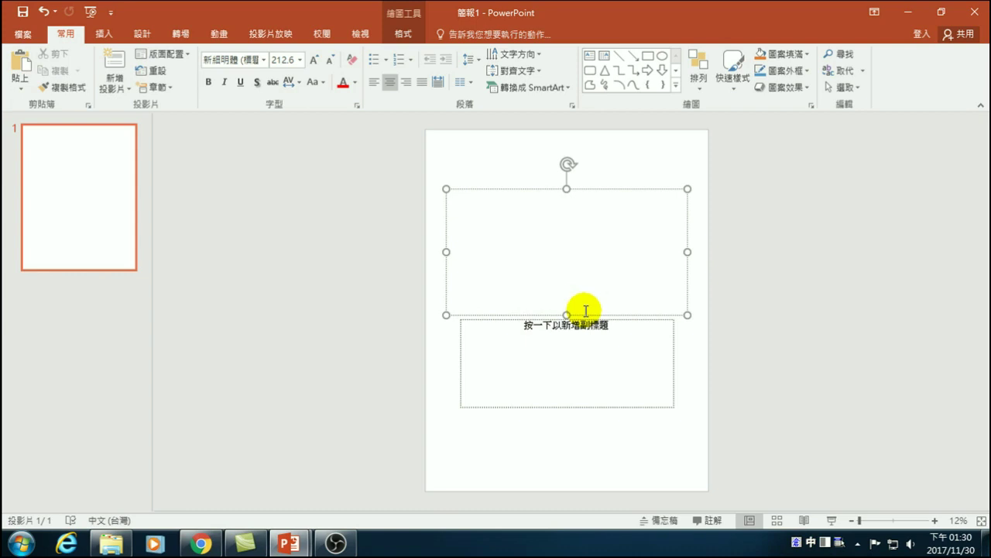
type("grbg")
key("space")
key("shift+1")
key("shift+1")
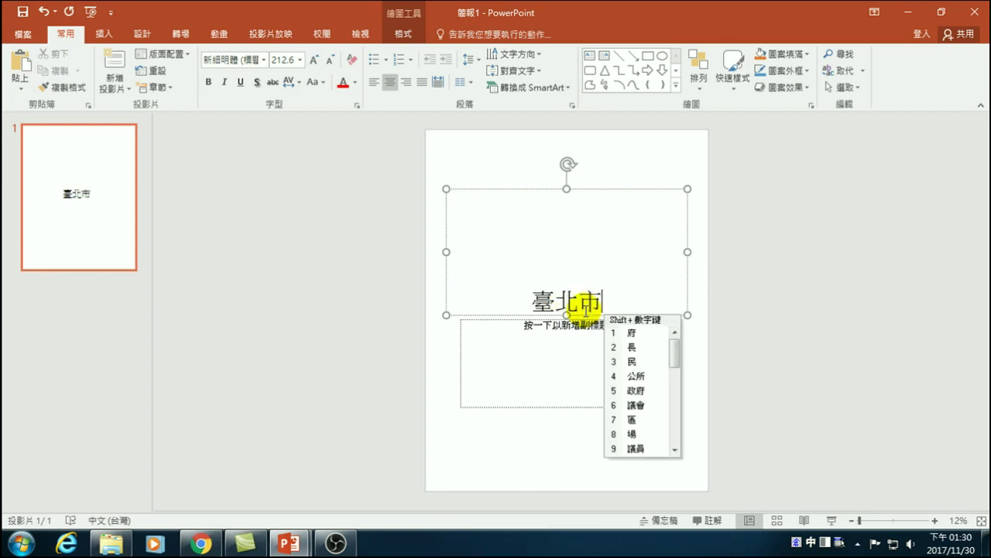
type("mmok")
key("space")
type("iodi")
key("space")
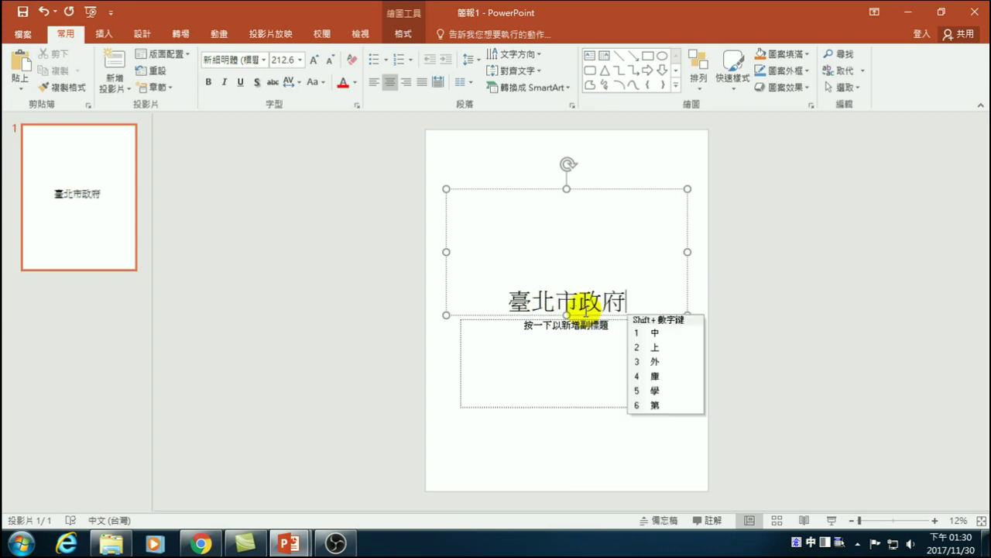
type("yeoiv")
key("space")
key("BackSpace")
key("BackSpace")
type("iodi")
key("space")
- Finish the title with 公訓處菜單 so it reads 臺北市政府公訓處菜單
type("ci")
key("space")
type("yrlll")
key("space")
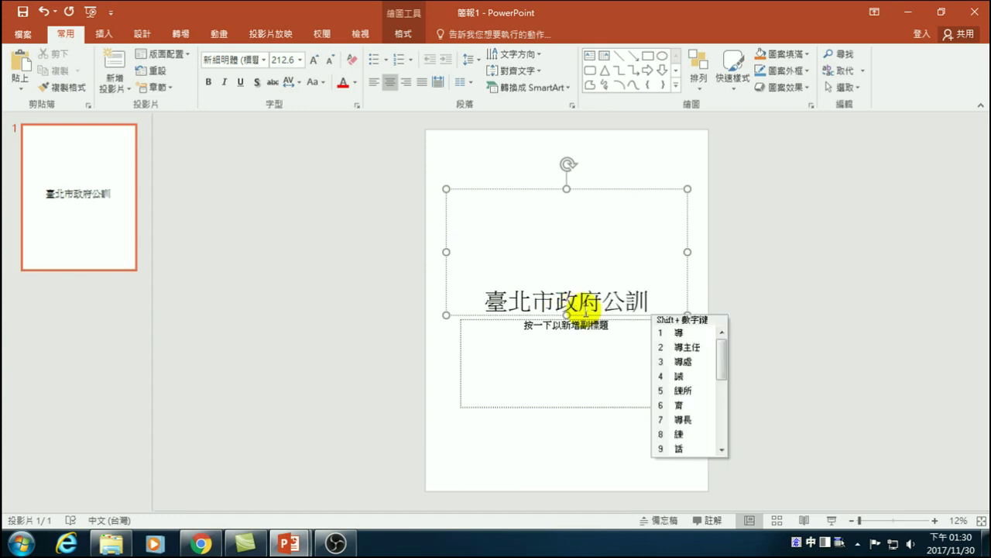
type("yphen")
key("space")
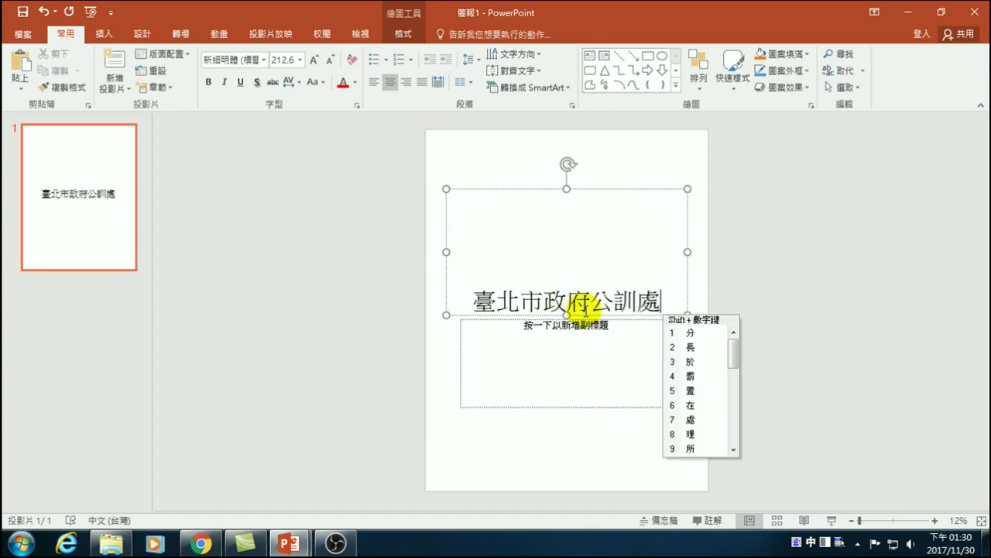
type("tbd")
key("space")
type("rrwj")
key("space")
key("Escape")
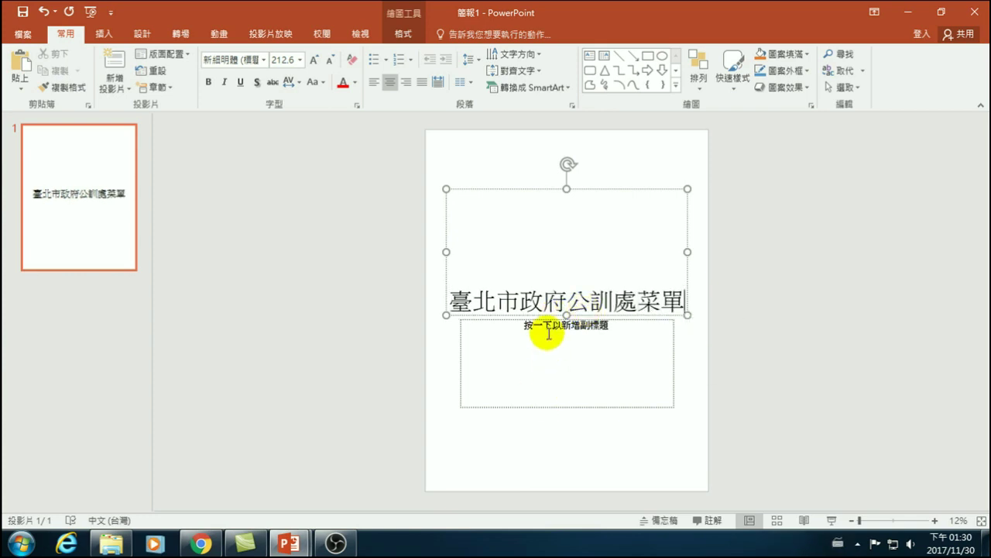
- Shrink the title box upward and stretch the subtitle box up beneath it and further down
left_click_drag(569, 315, 572, 215)
left_click(565, 324)
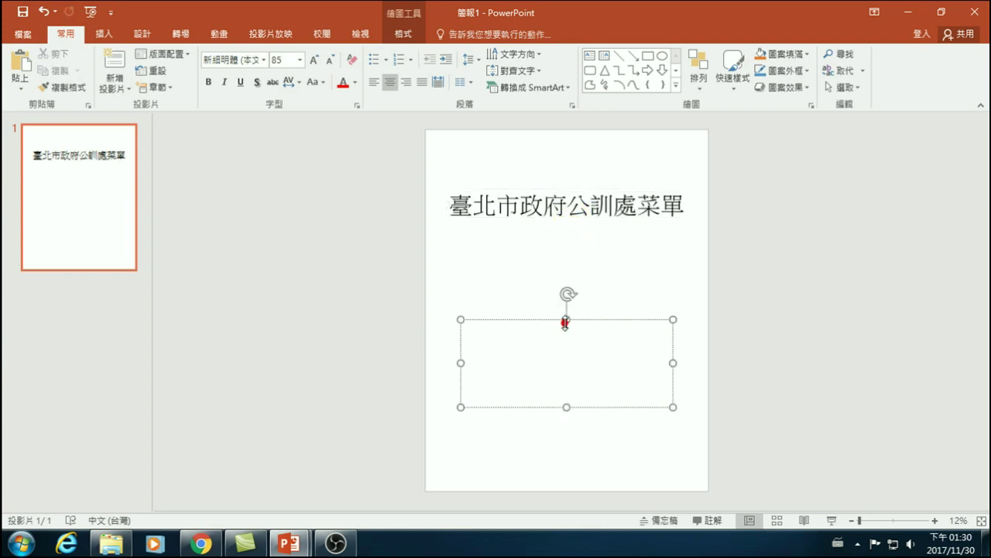
left_click_drag(566, 321, 565, 224)
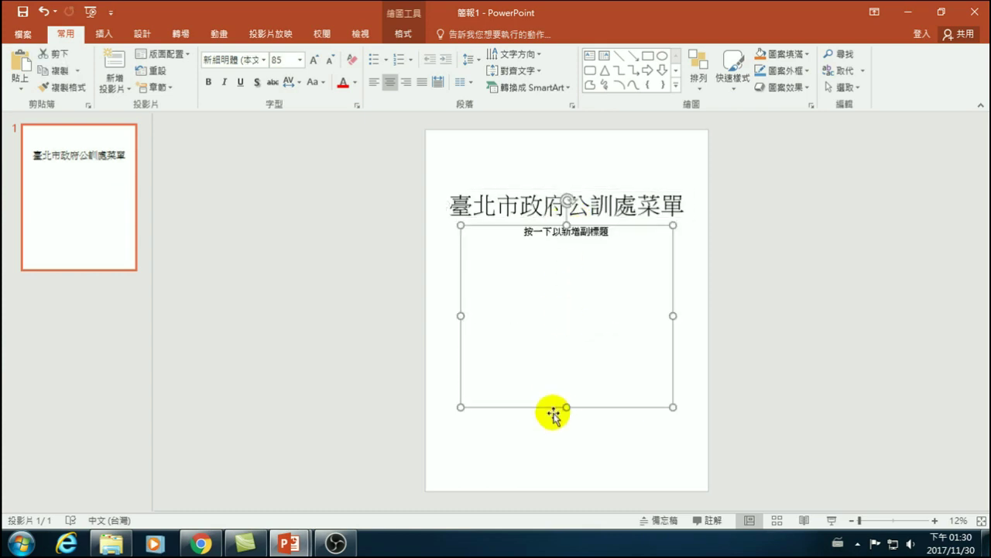
left_click_drag(568, 408, 570, 435)
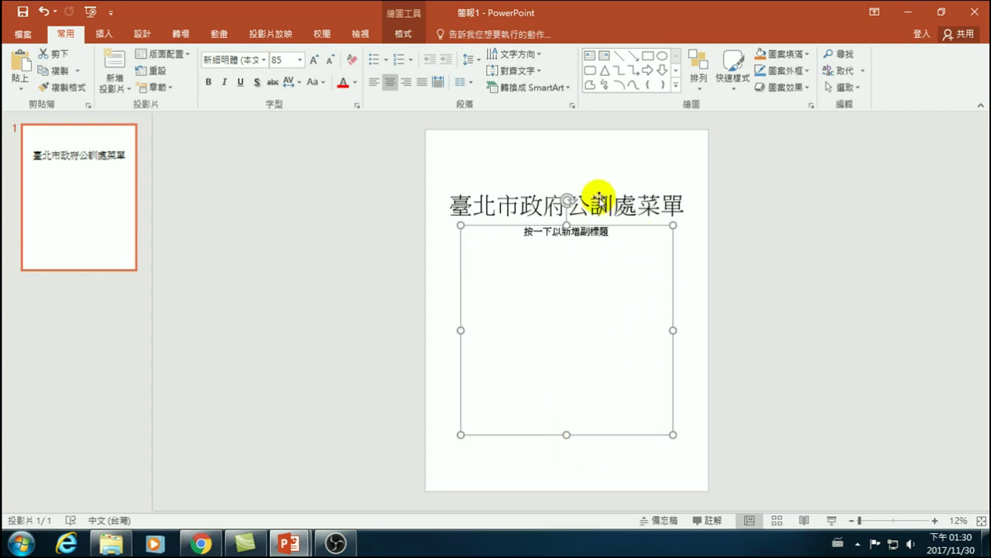
left_click(719, 189)
left_click(644, 205)
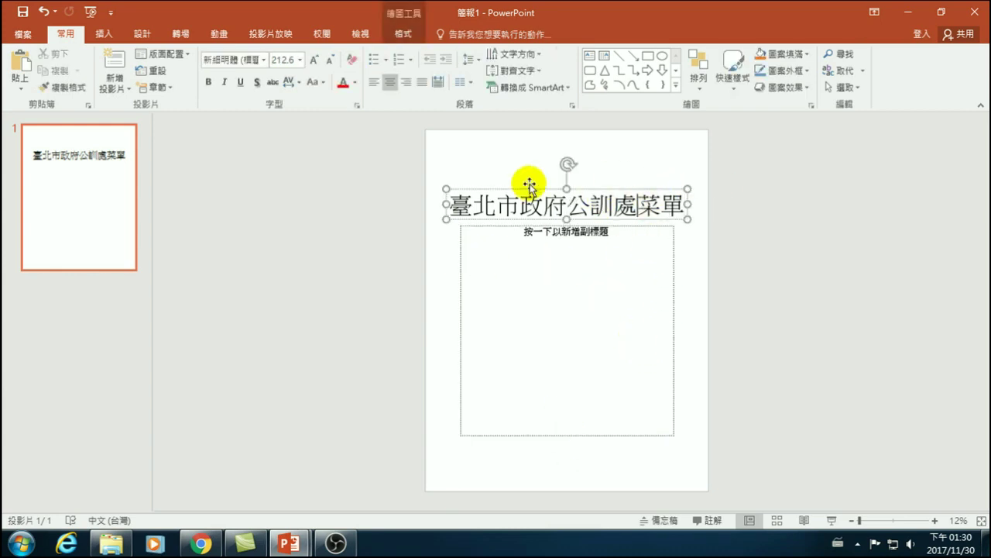
left_click(581, 260)
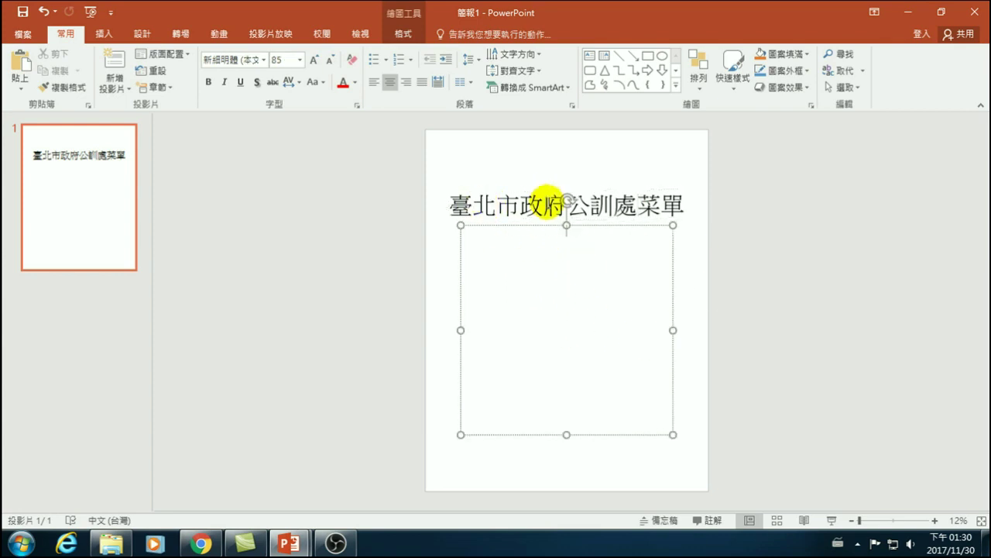
left_click(548, 208)
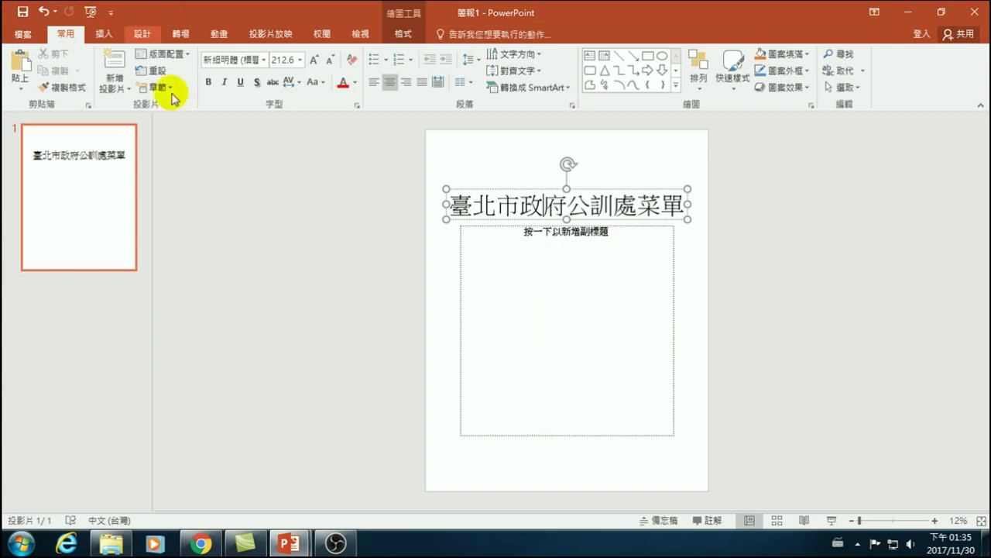
- Browse the full Design theme gallery, previewing themes to find the wood-grain 有機 design
left_click(141, 34)
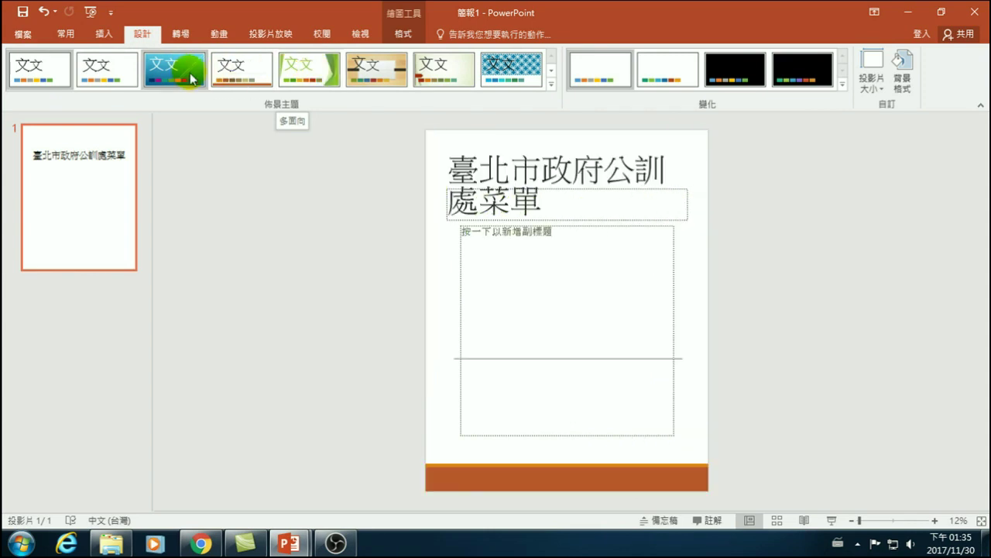
left_click(551, 84)
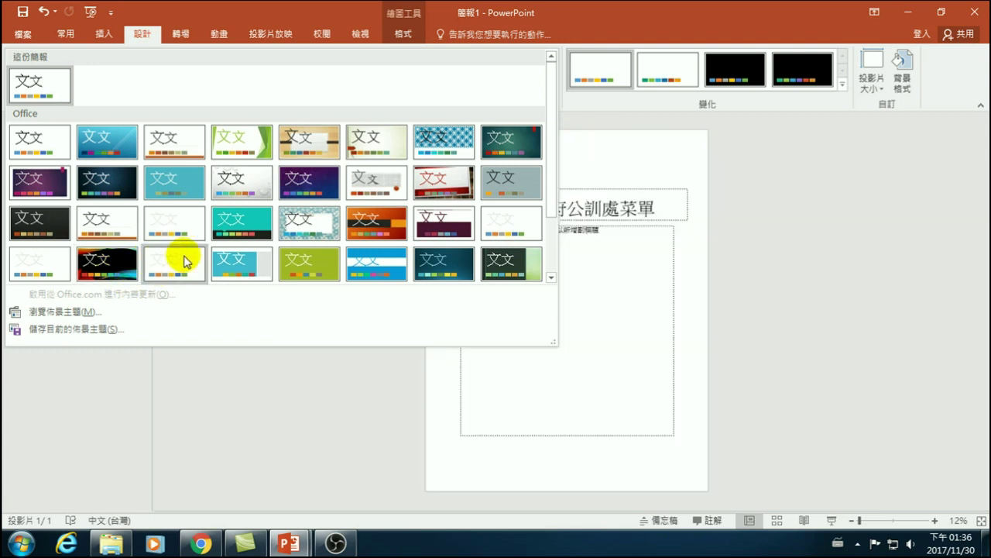
left_click_drag(552, 188, 551, 264)
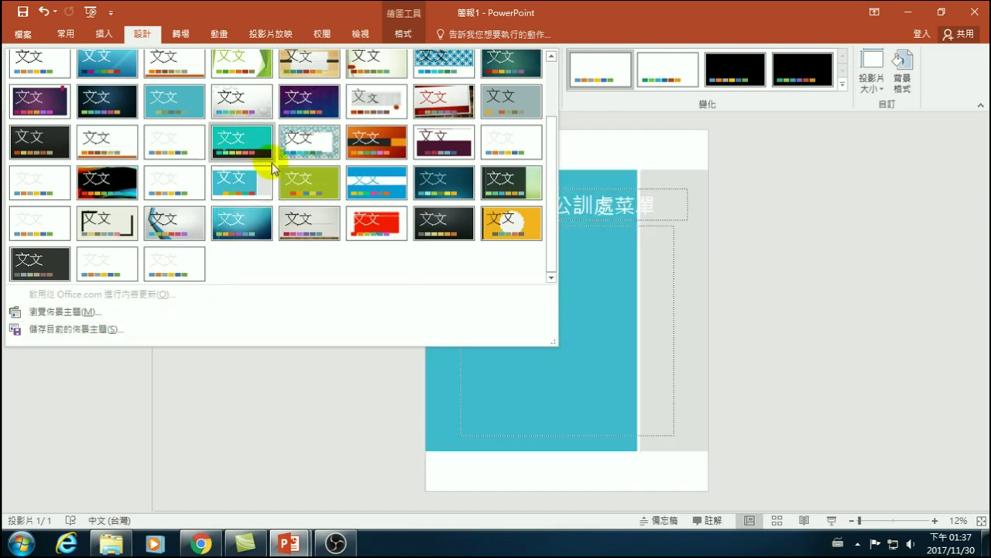
scroll(261, 157, "up", 2)
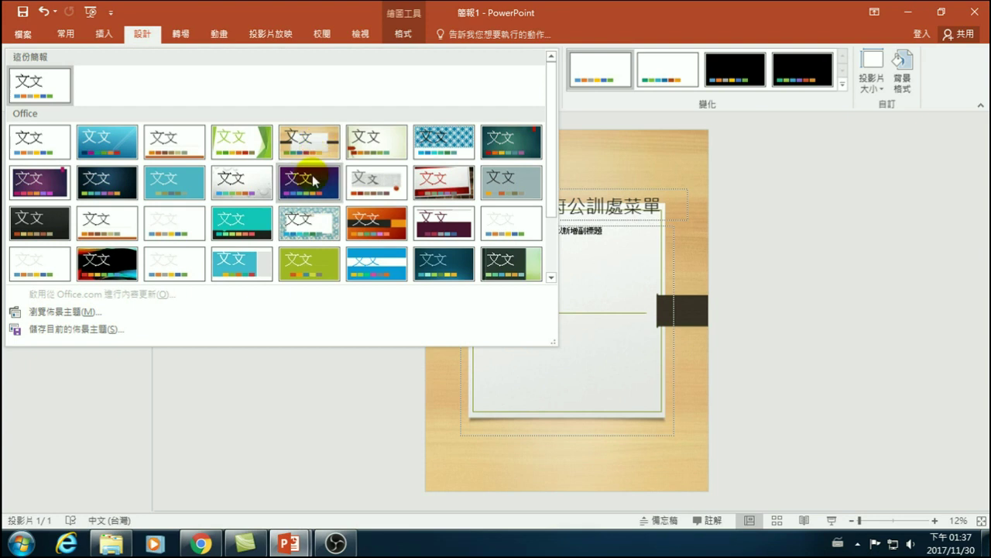
- Apply the wood-grain 有機 theme and move the title up slightly
left_click(306, 141)
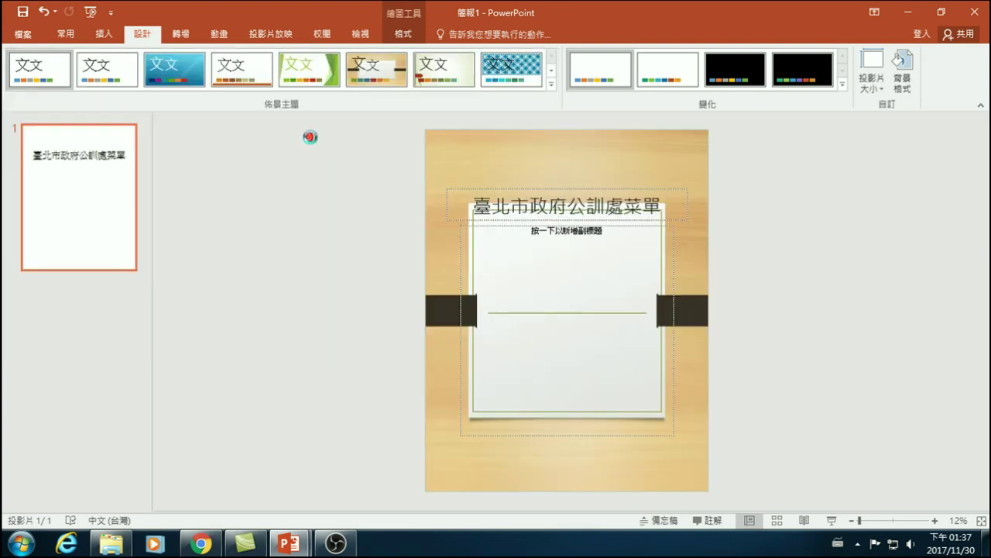
left_click(540, 192)
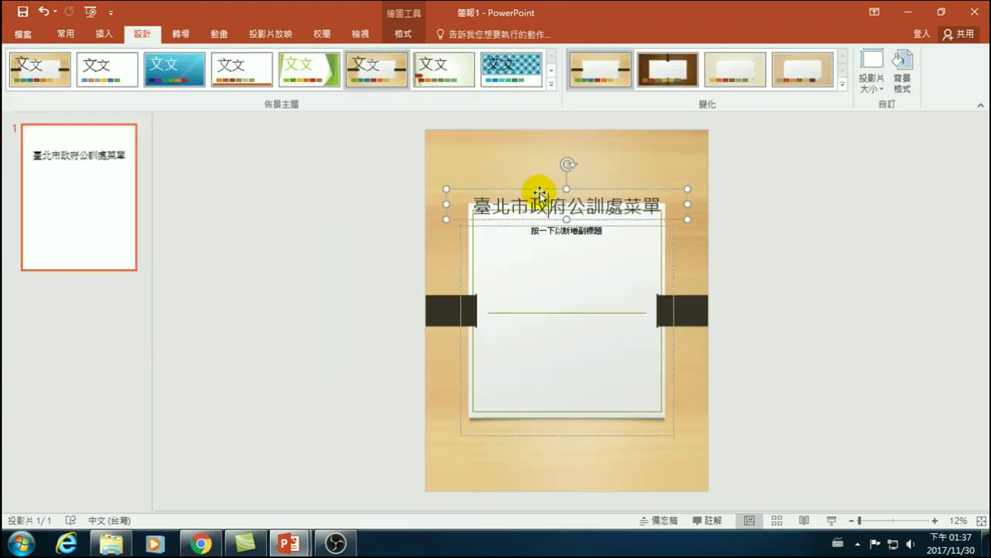
left_click_drag(540, 191, 541, 174)
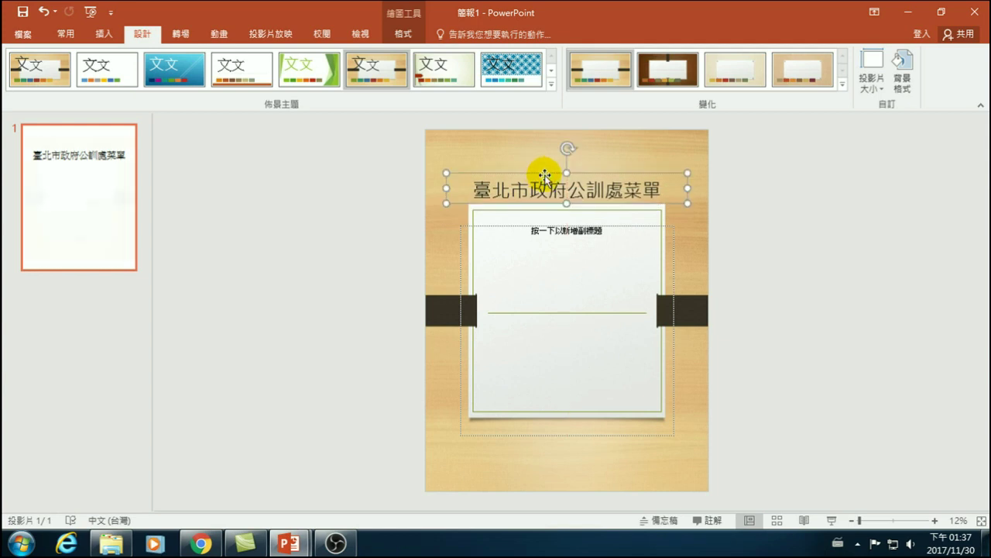
- Make the title bold with text shadow and a dark navy font colour
left_click(65, 35)
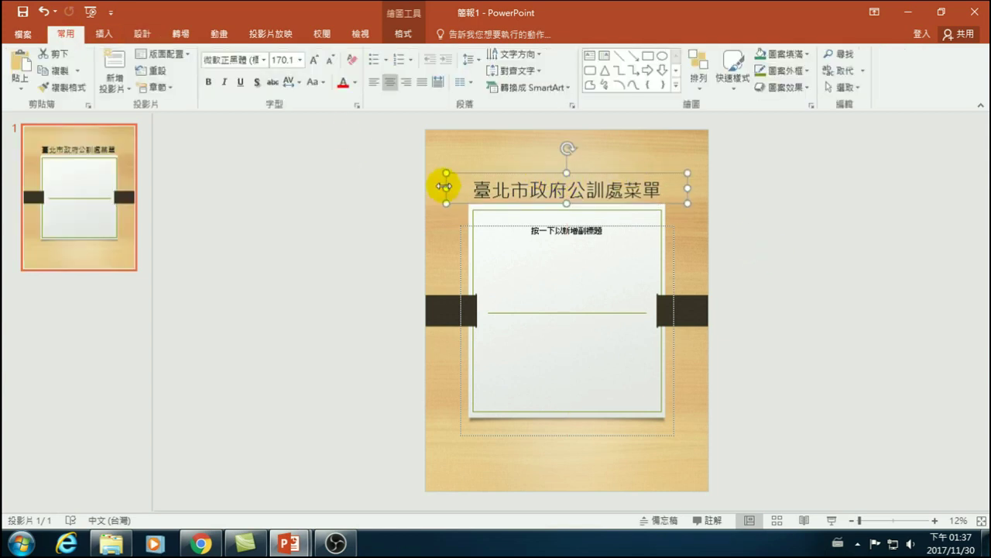
left_click(208, 81)
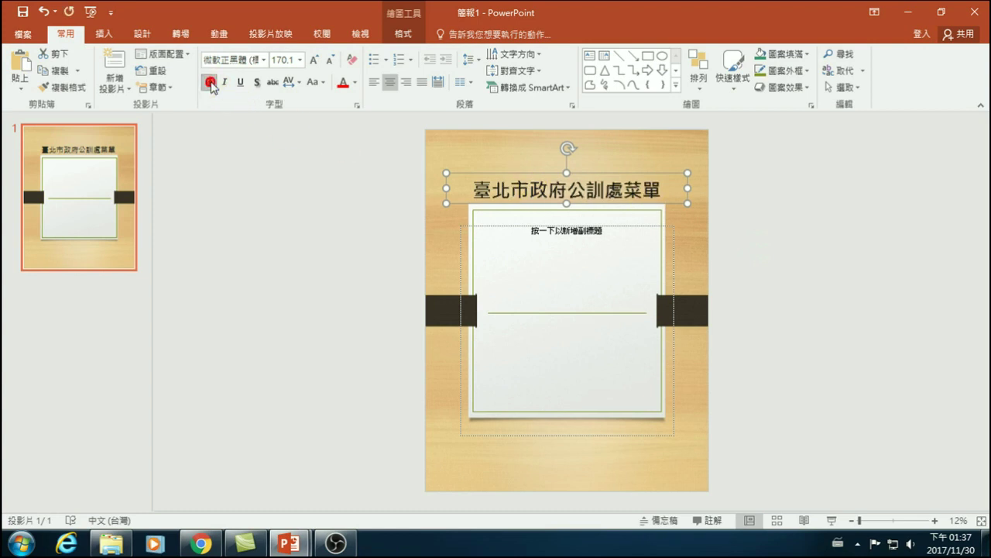
left_click(256, 82)
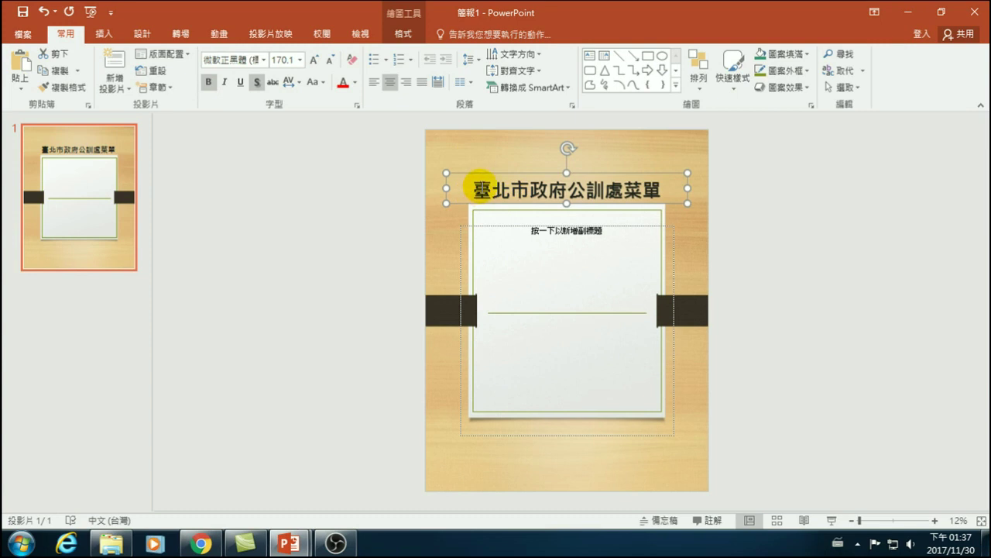
left_click(354, 82)
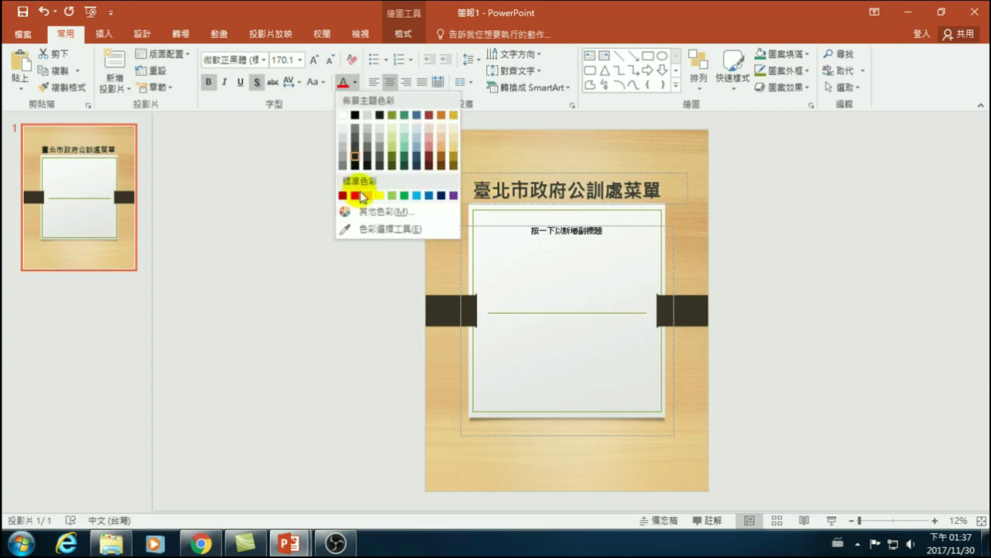
left_click(431, 196)
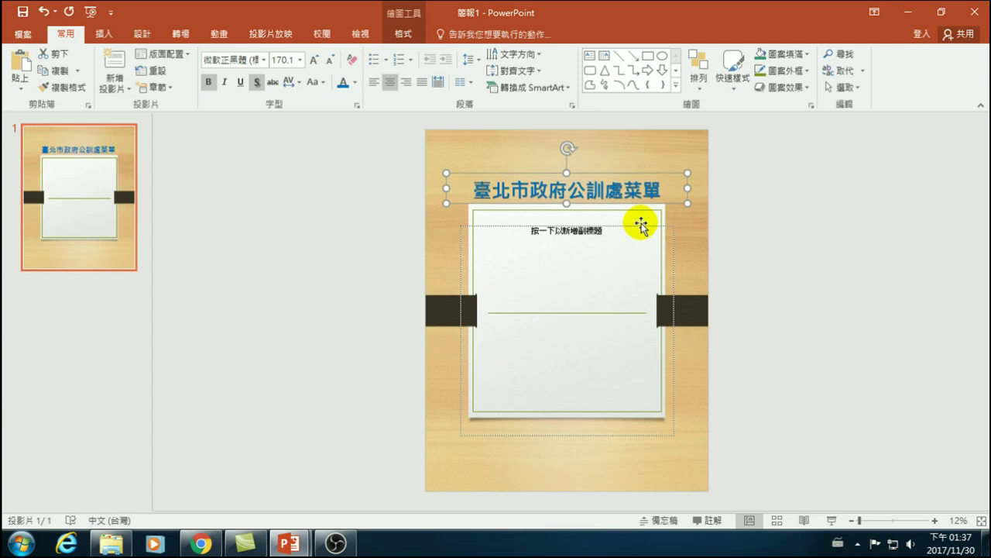
left_click(355, 83)
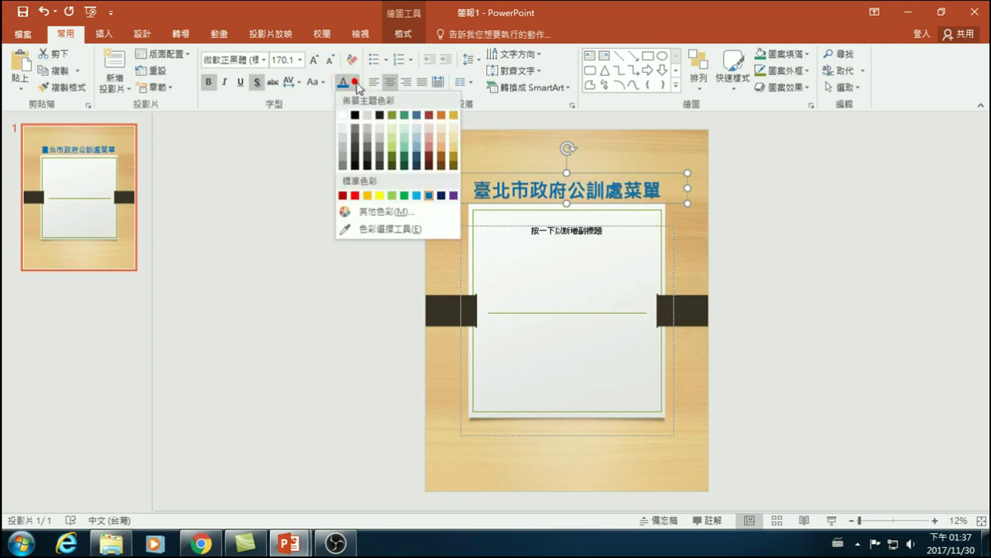
left_click(441, 195)
- Set the title font to 170 points and nudge the subtitle box onto the paper panel
left_click(803, 201)
left_click(540, 184)
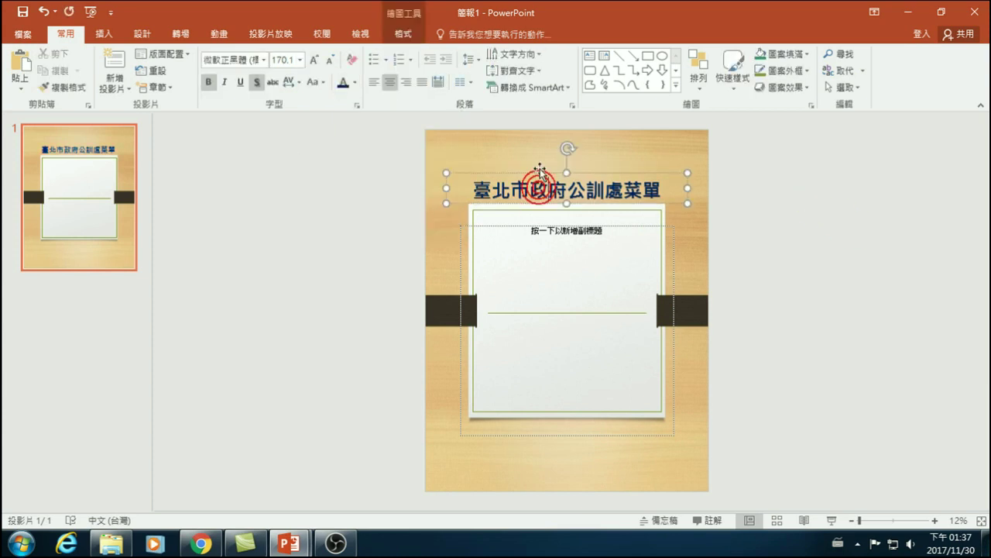
left_click(538, 174)
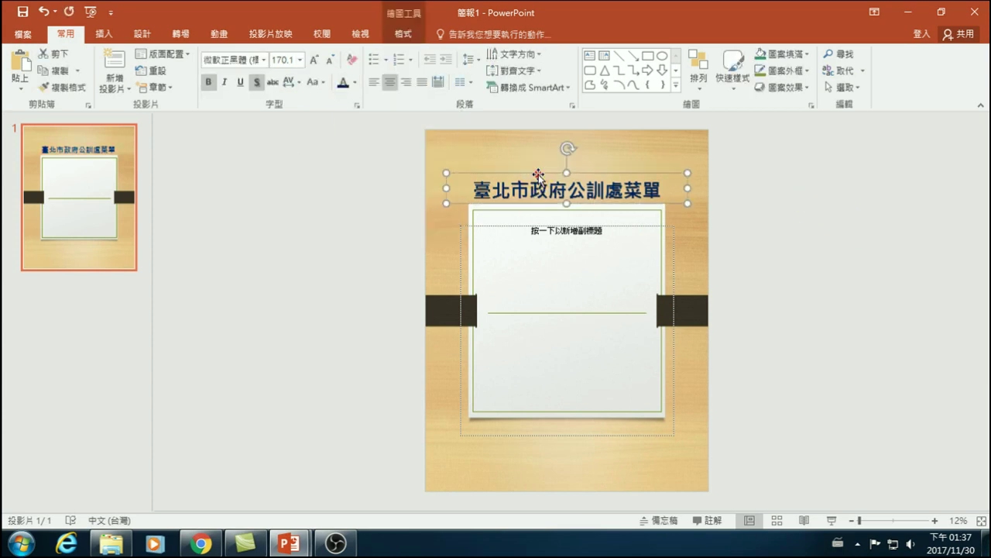
left_click(313, 60)
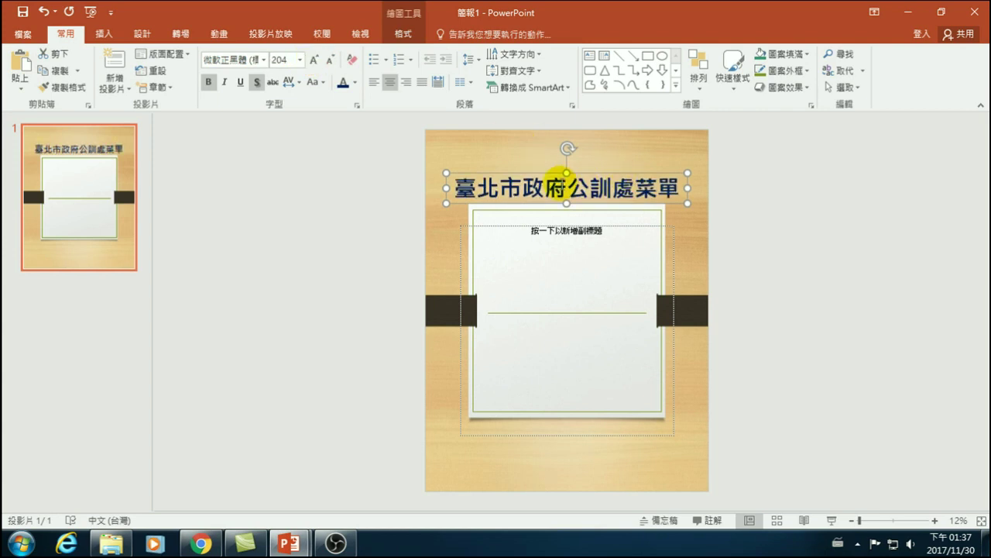
left_click(330, 59)
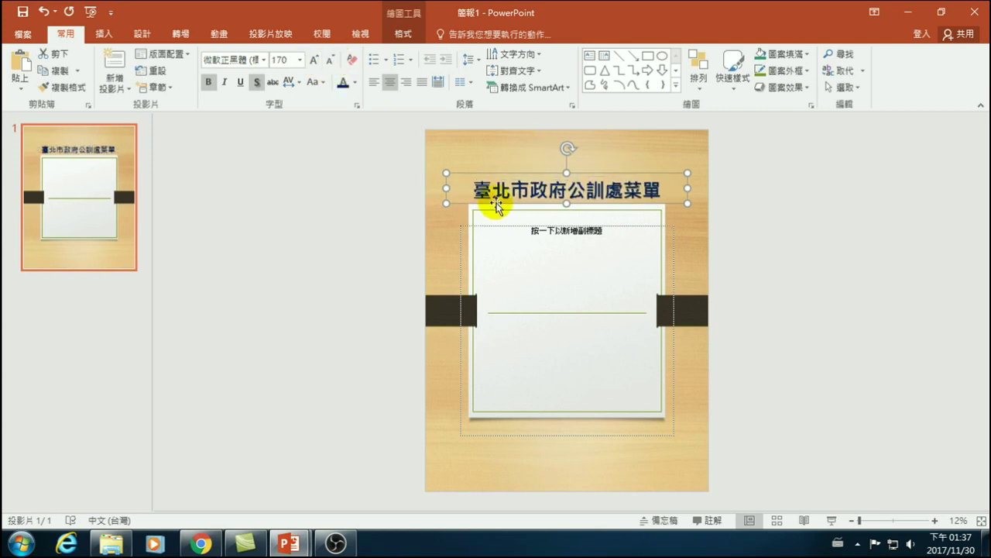
left_click(801, 199)
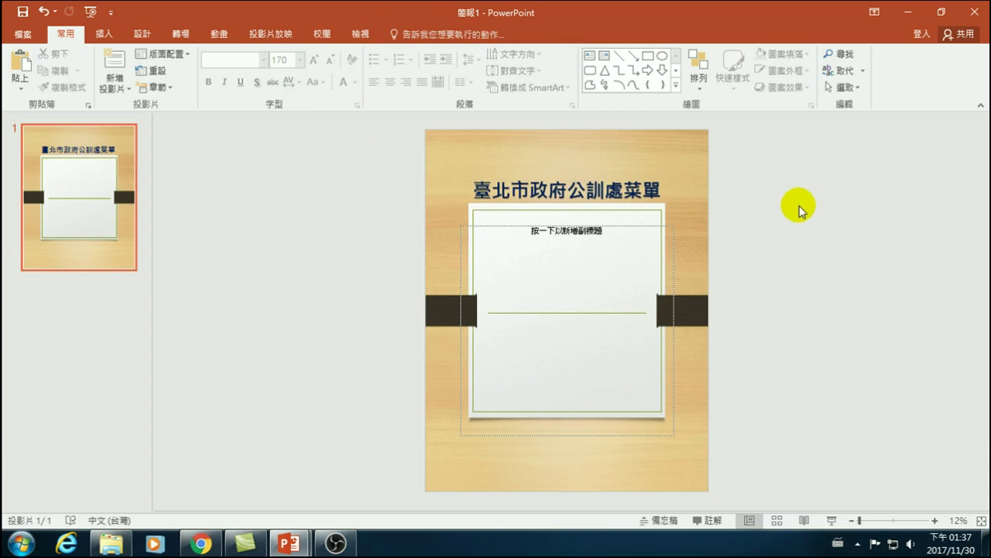
left_click(558, 432)
left_click_drag(565, 432, 567, 436)
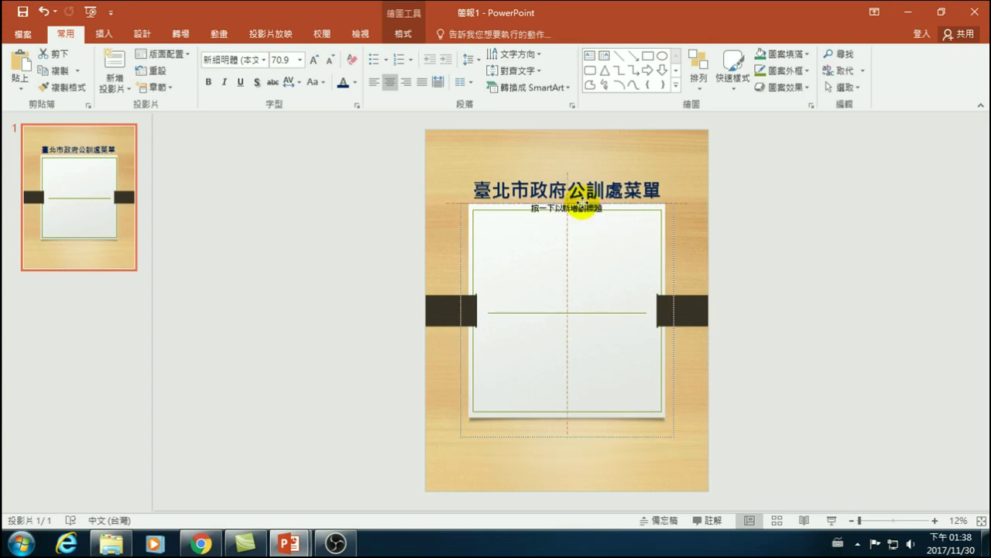
- Fit the subtitle box's bottom and right edges to the paper panel
left_click_drag(461, 436, 468, 419)
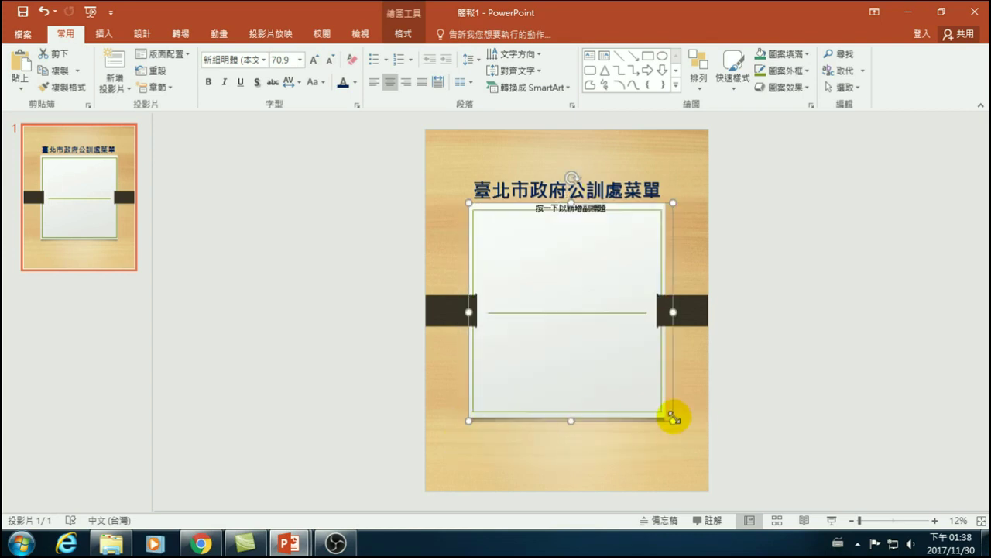
left_click_drag(667, 416, 664, 413)
left_click(818, 338)
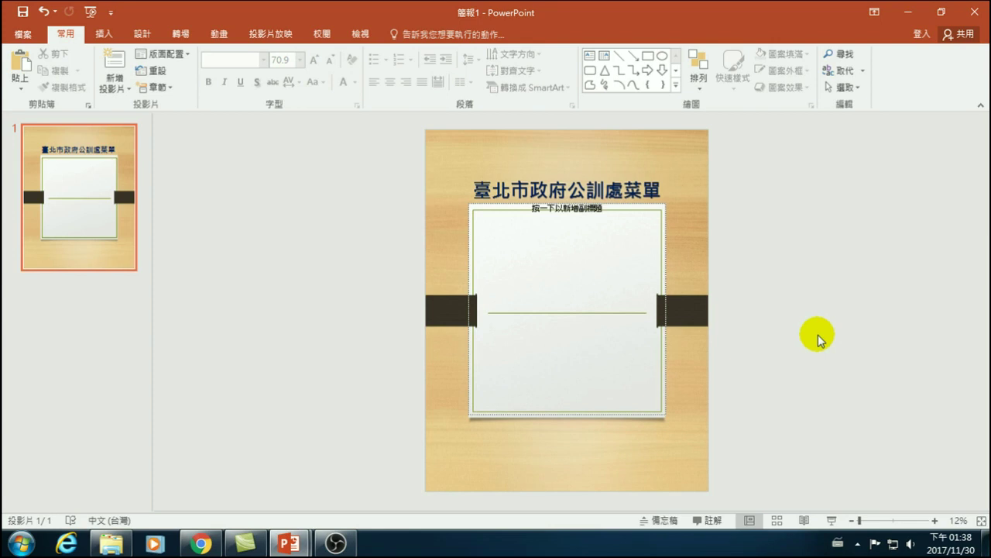
- Look over the Design themes, then stretch the subtitle box's bottom edge further down the slide
left_click(141, 33)
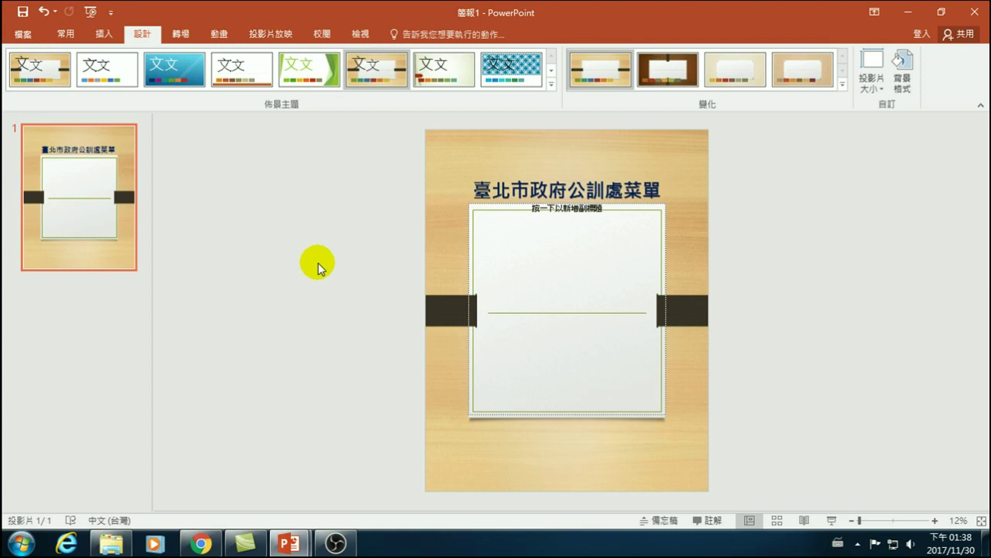
left_click(473, 209)
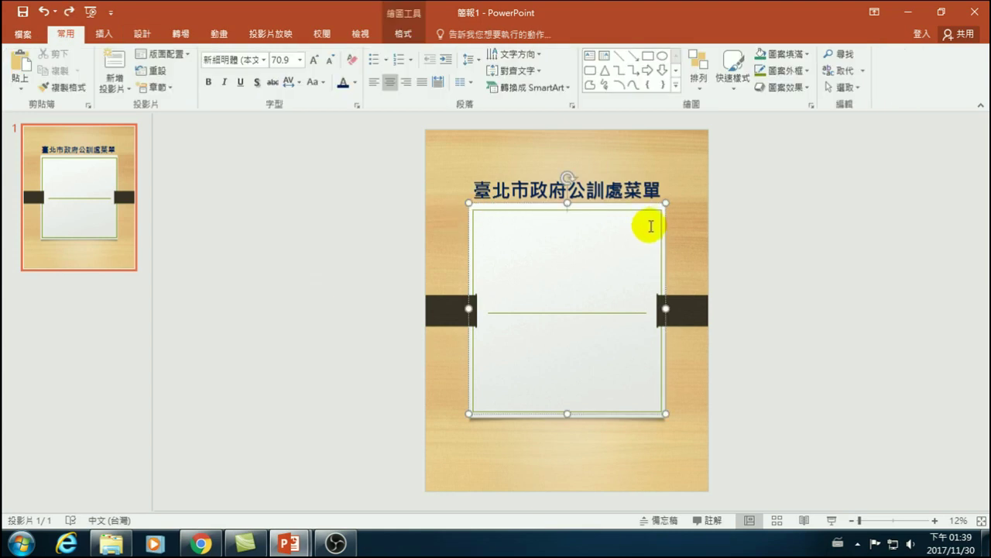
left_click(567, 414)
left_click_drag(567, 415, 559, 446)
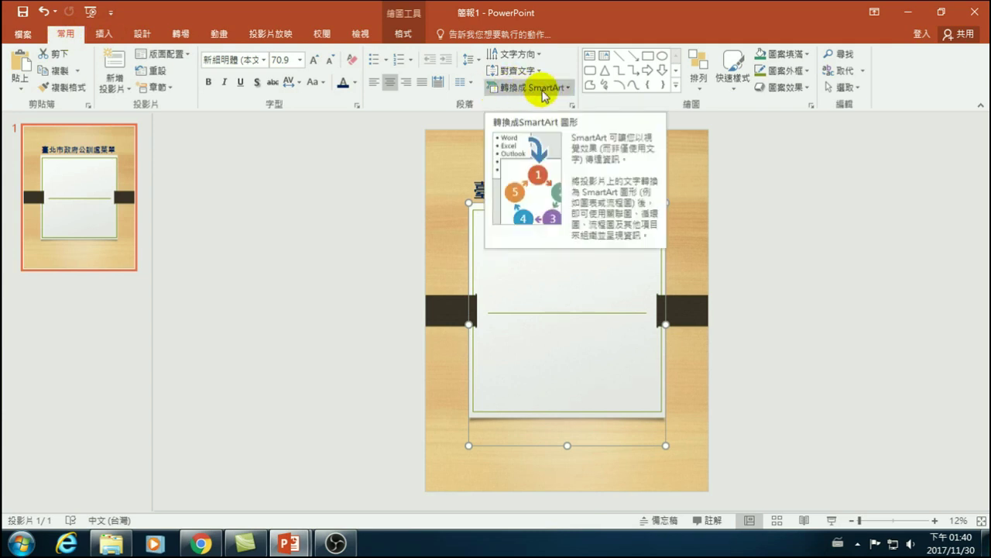
- Convert the subtitle box to the Picture SmartArt layout 彎曲圖片半透明文字 (Bending Picture Semi-Transparent Text)
left_click(544, 91)
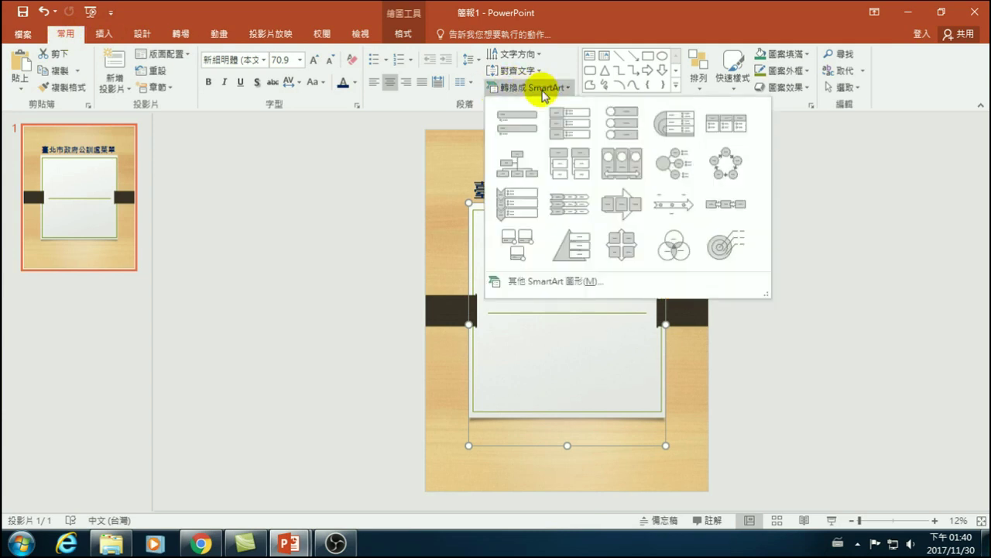
left_click(544, 285)
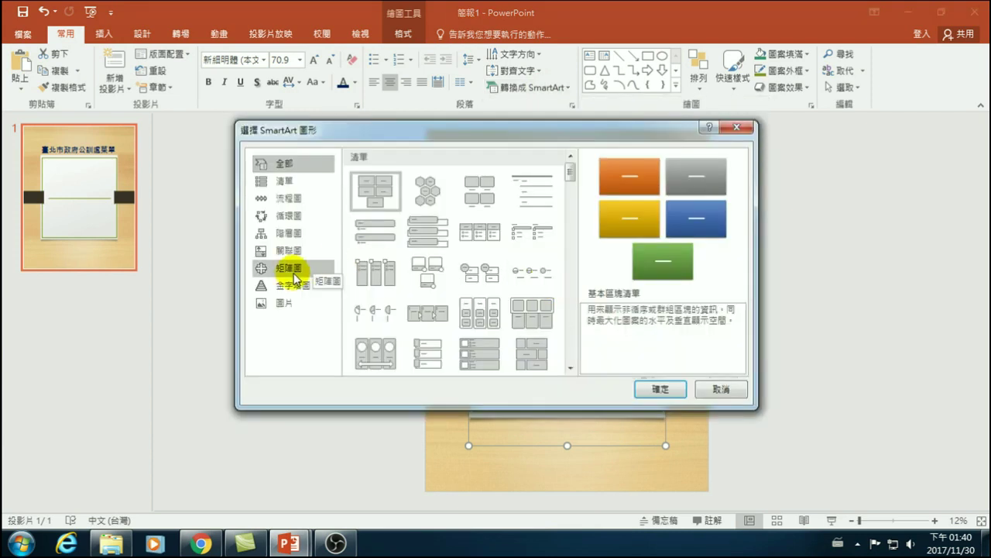
left_click(276, 306)
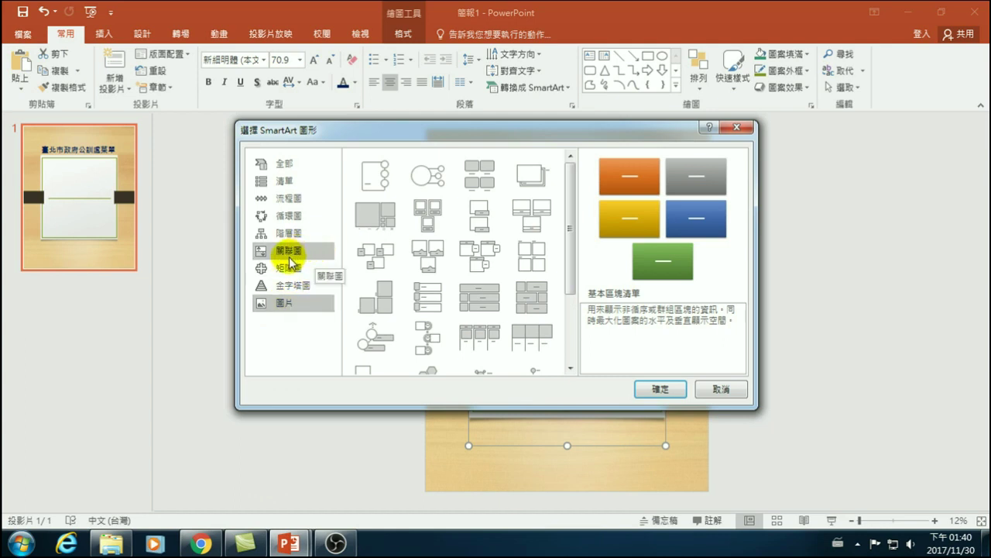
left_click_drag(570, 204, 571, 188)
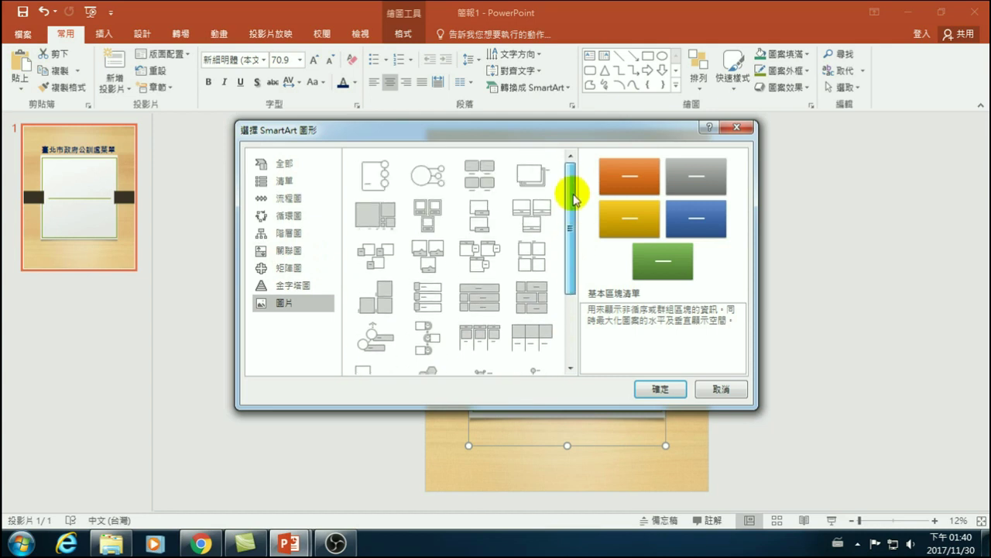
left_click(529, 215)
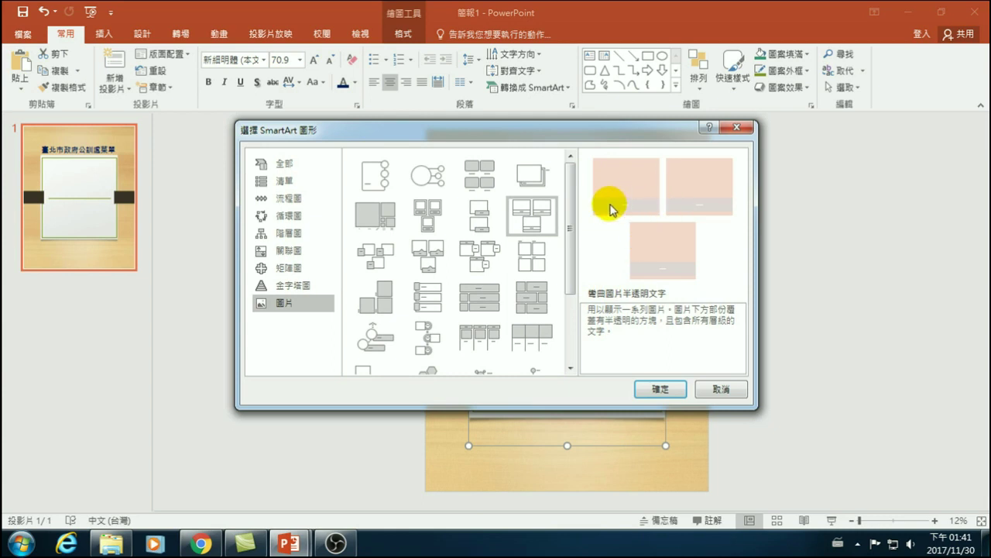
left_click(653, 387)
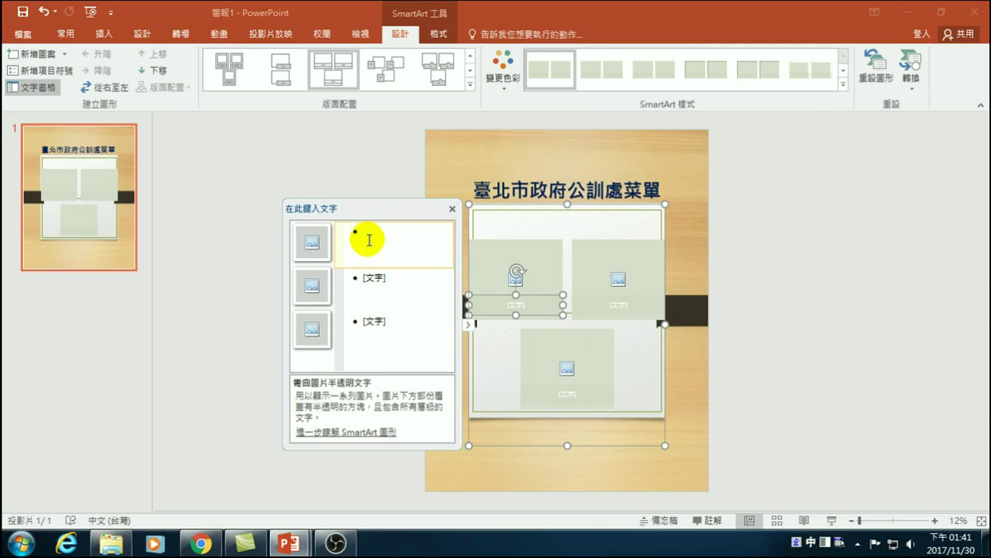
- Enter captions aaa, bbb, ccc, ddd and eee, adding entries until the grid holds six picture cells
type("aaa")
left_click(400, 283)
type("bbb")
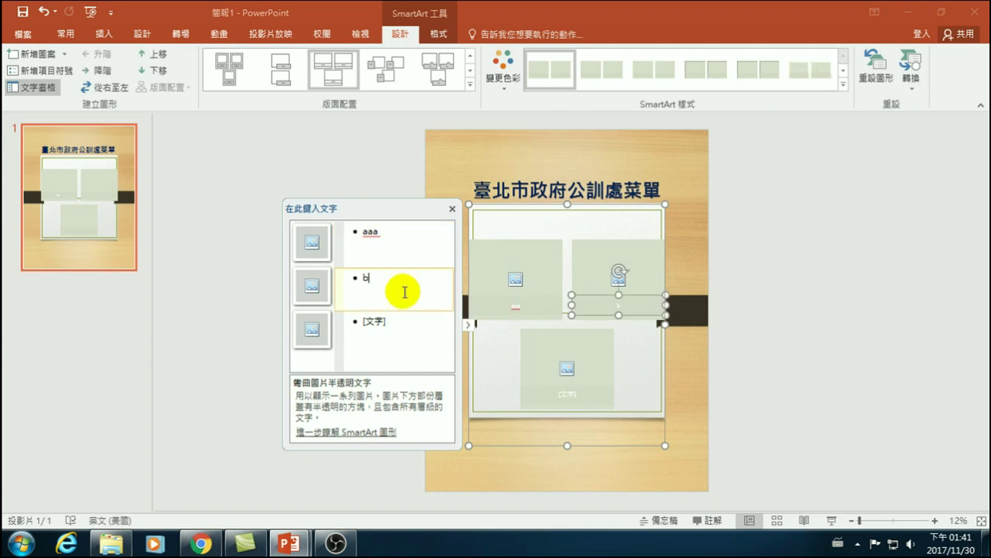
left_click(399, 328)
type("ccc")
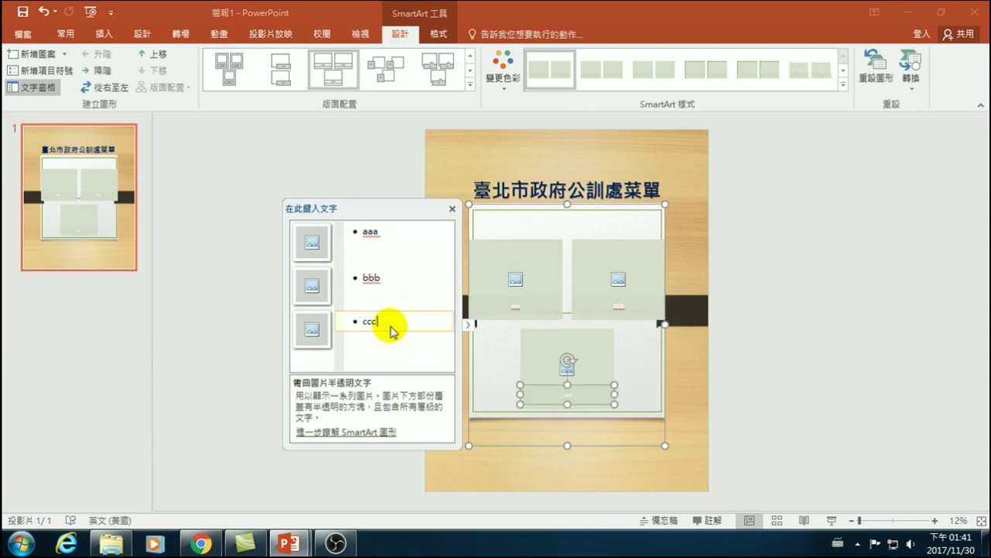
key("Return")
type("ddd")
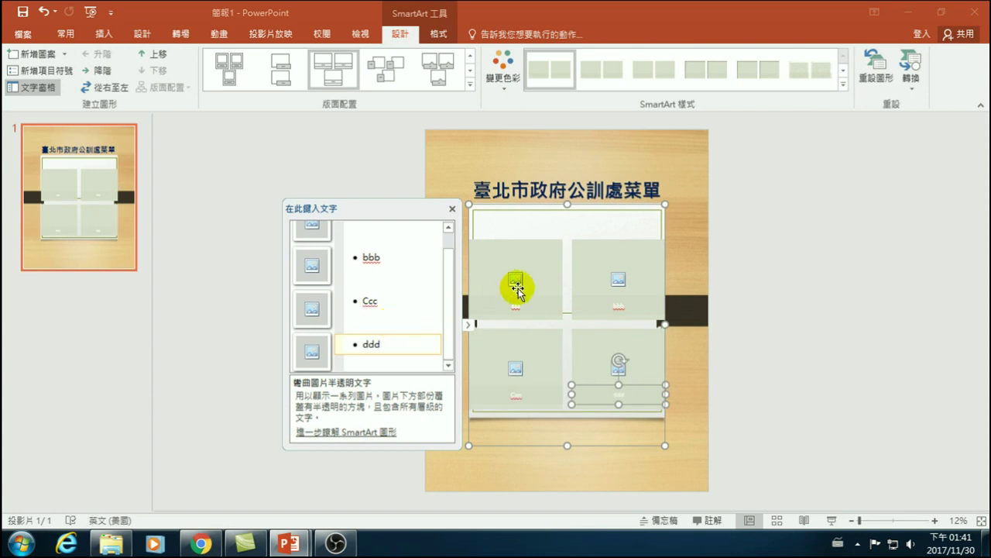
key("Return")
type("ee")
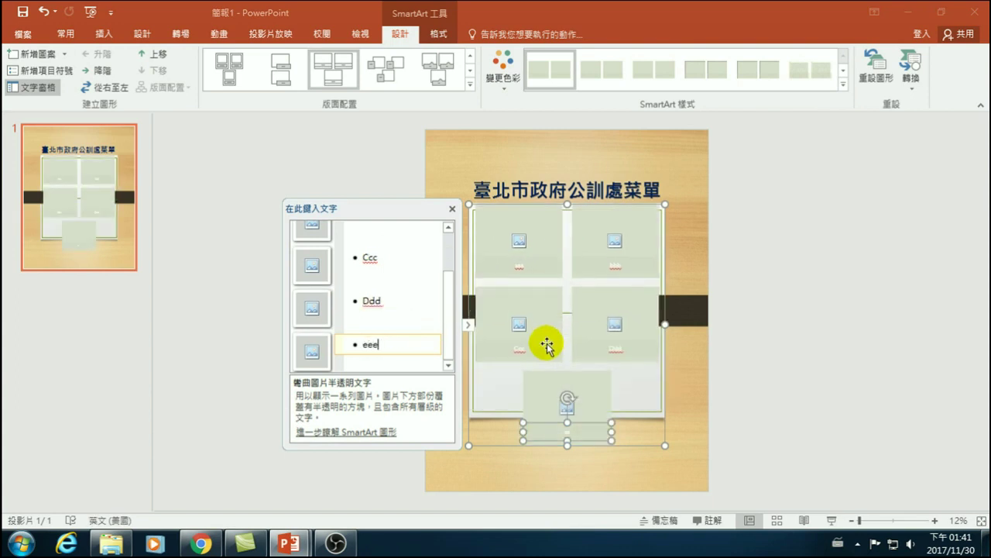
type("e")
key("Return")
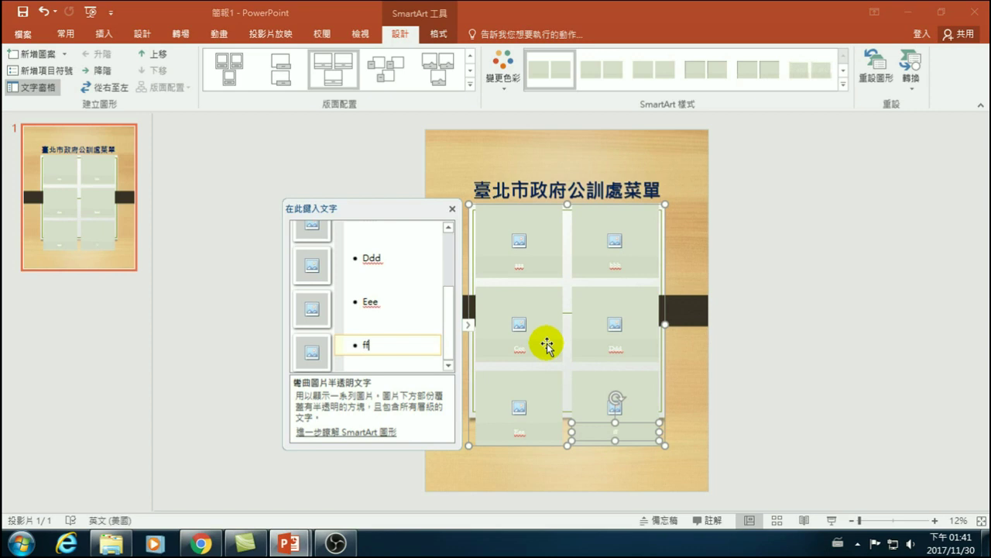
left_click(866, 252)
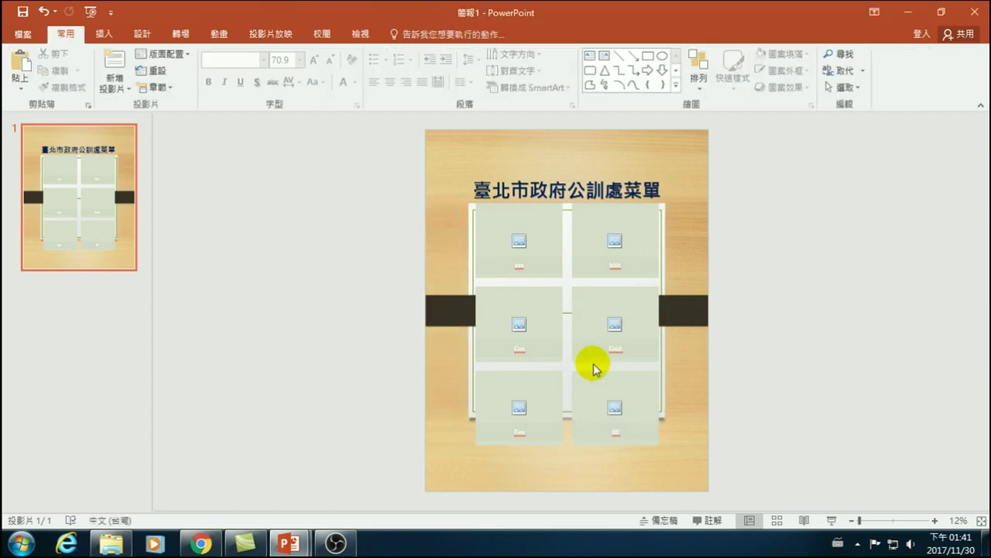
left_click(519, 241)
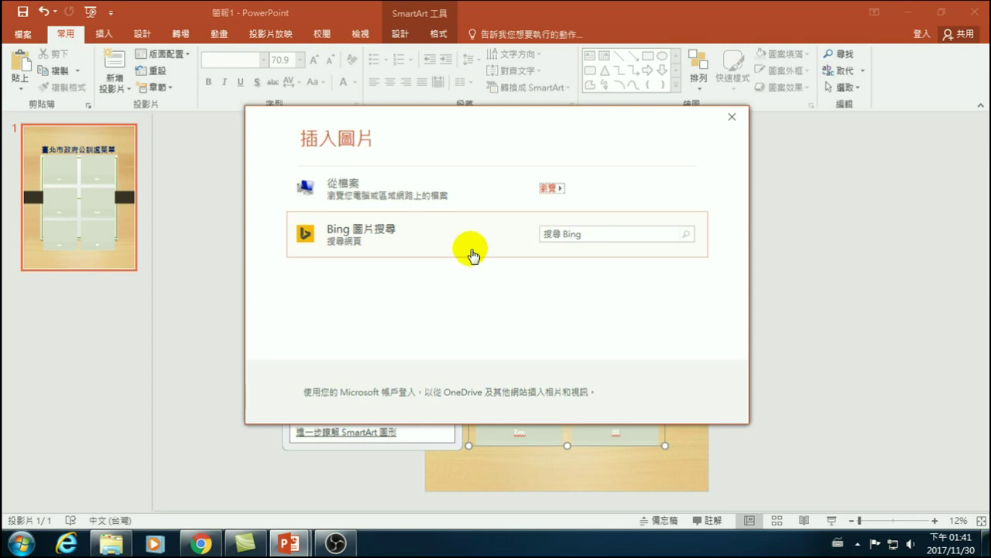
left_click(569, 234)
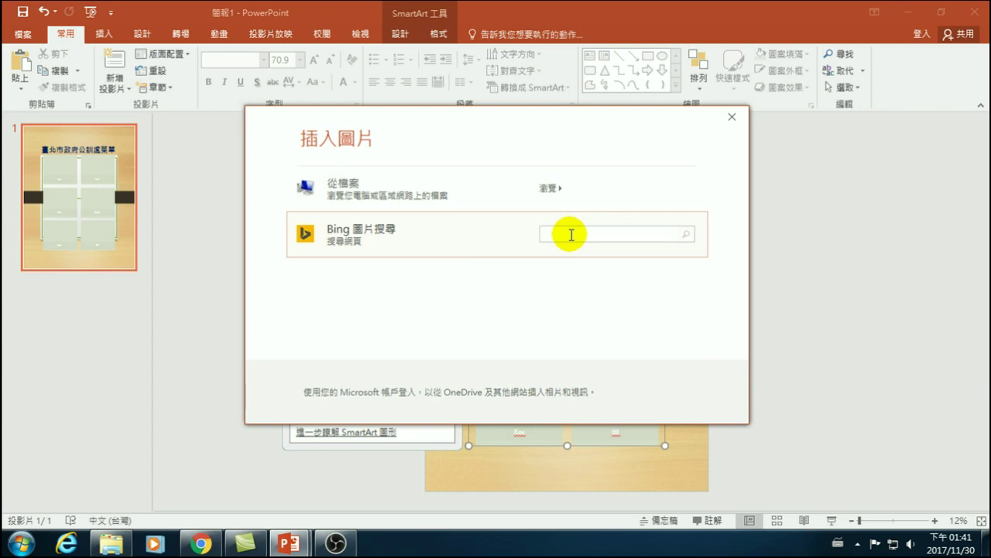
key("ctrl+shift")
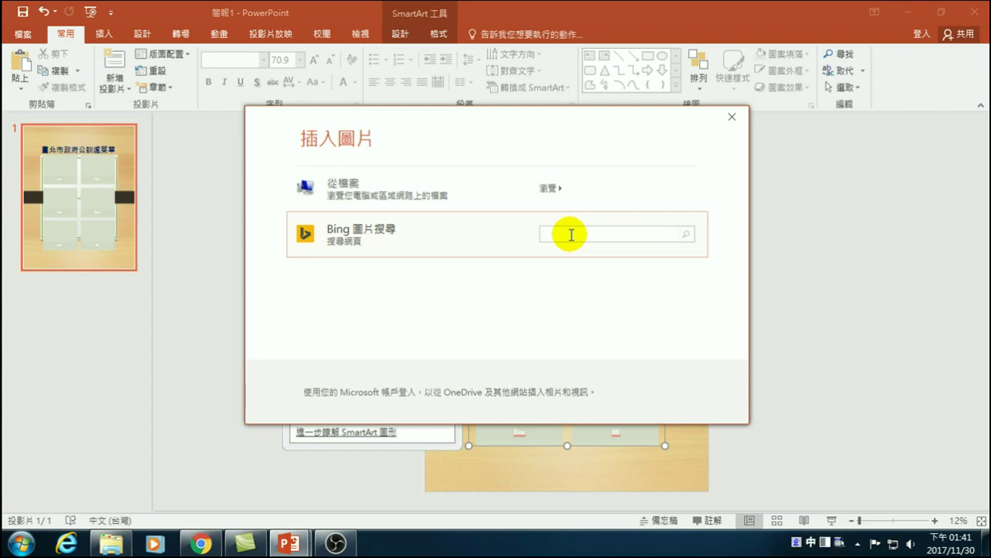
type("l")
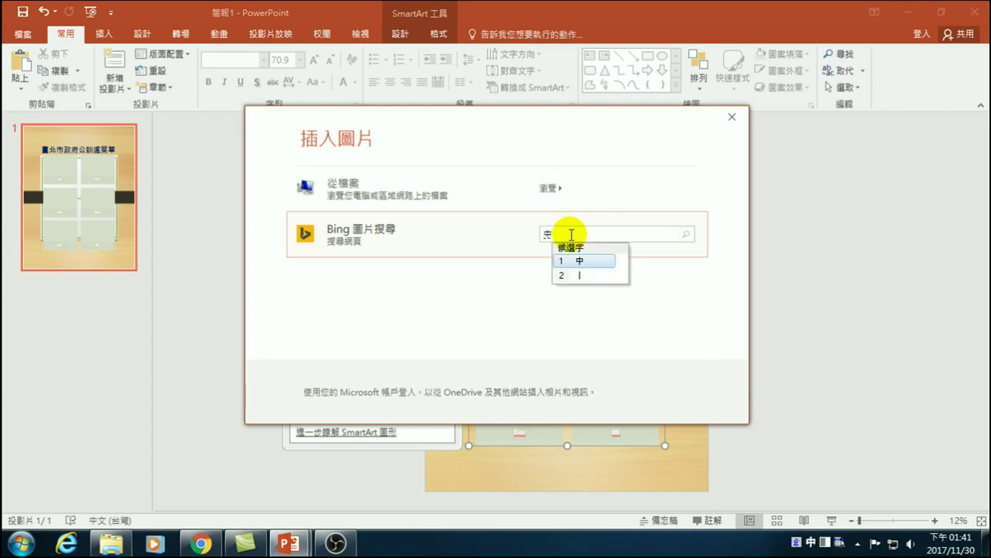
key("space")
type("yeoiv")
key("space")
key("1")
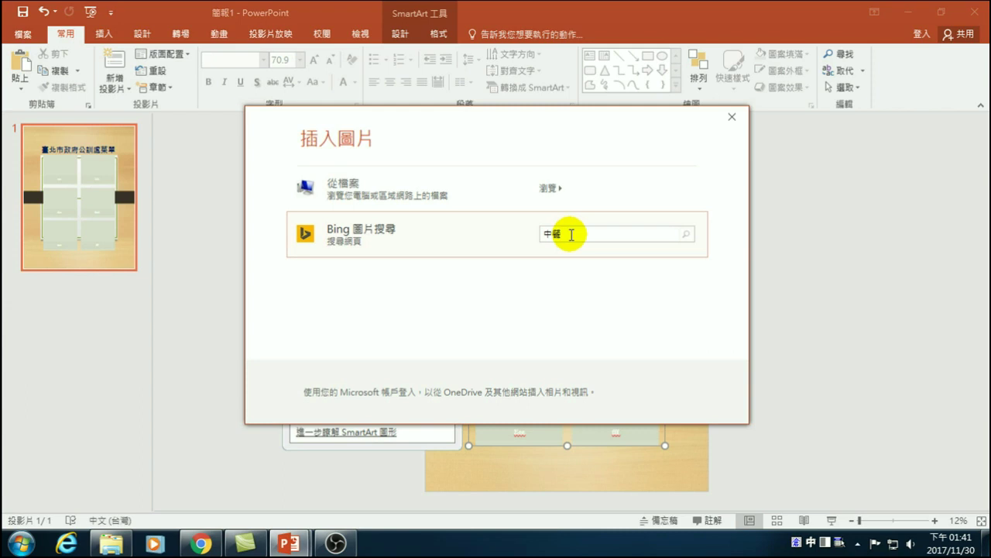
key("Return")
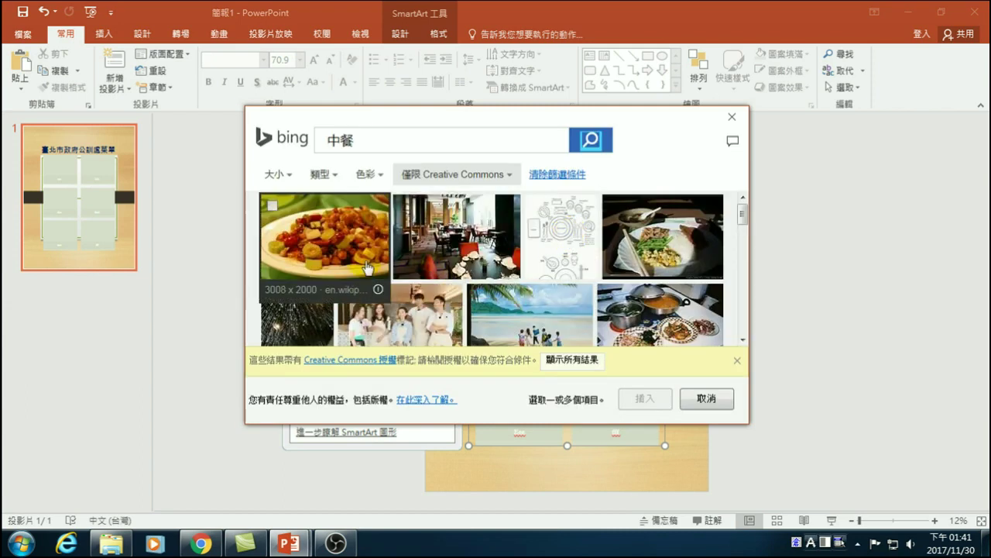
left_click(274, 206)
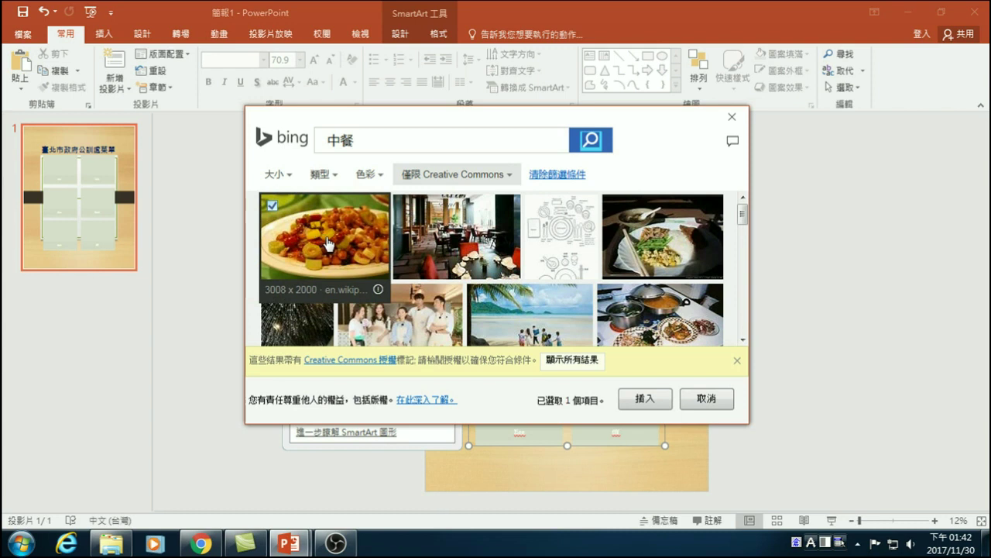
left_click(643, 399)
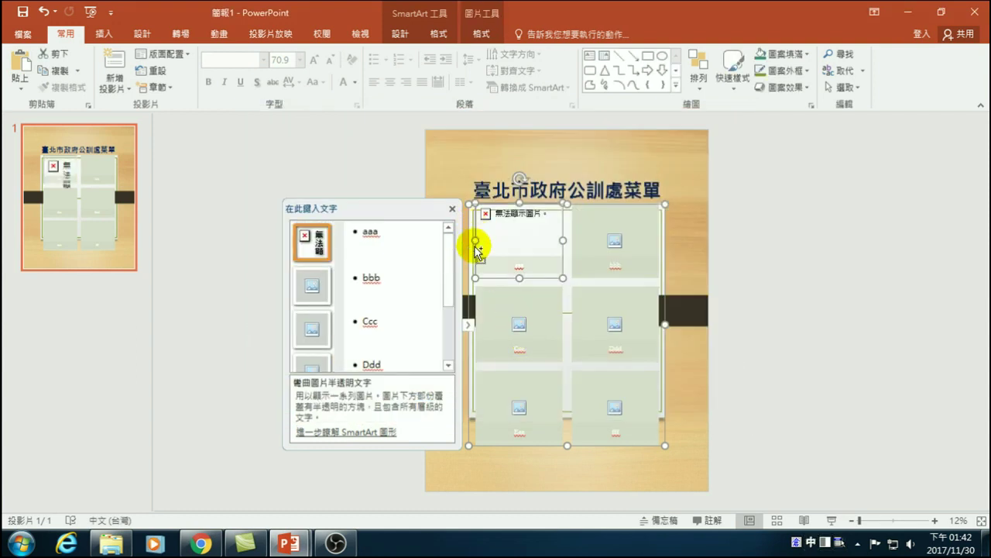
key("ctrl+z")
- Search Bing images for 中餐 and insert the sliced-meat dish photo into the first cell
left_click(531, 244)
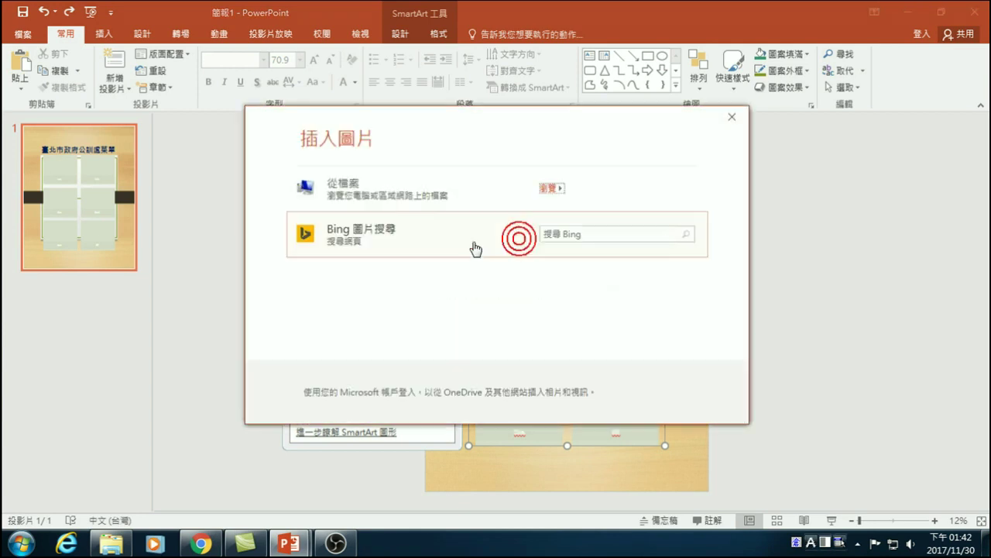
left_click(594, 233)
type("中餐")
key("Down")
key("Return")
key("Return")
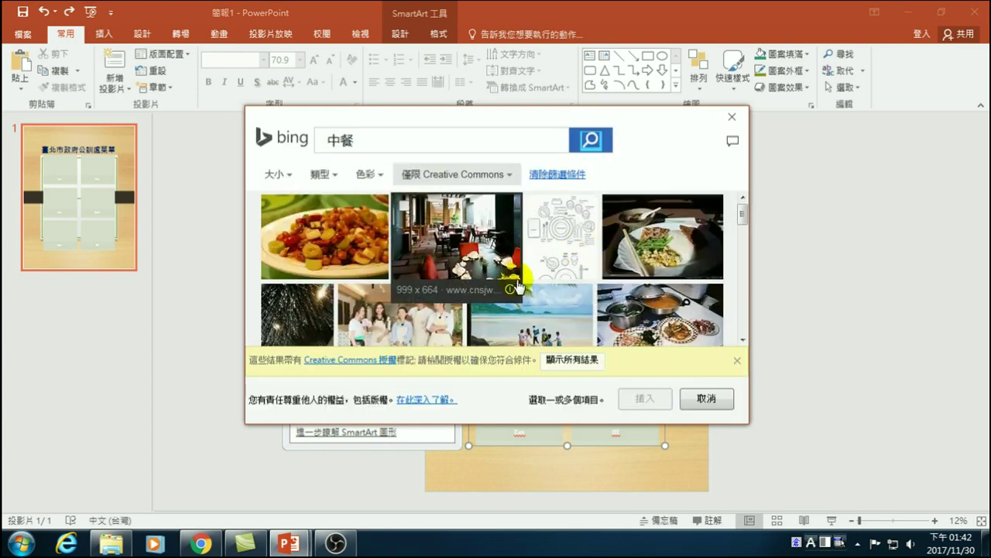
scroll(649, 265, "down", 10)
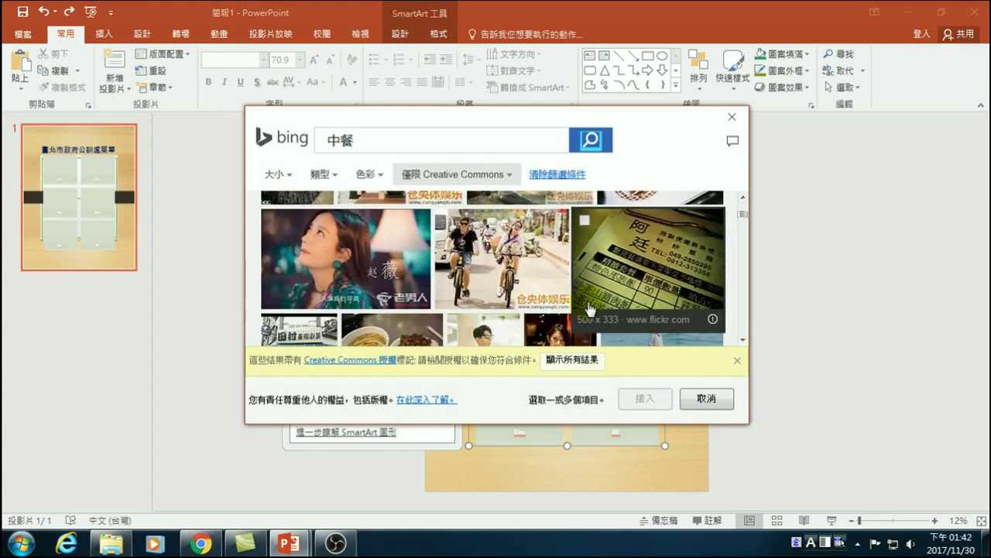
scroll(554, 318, "down", 8)
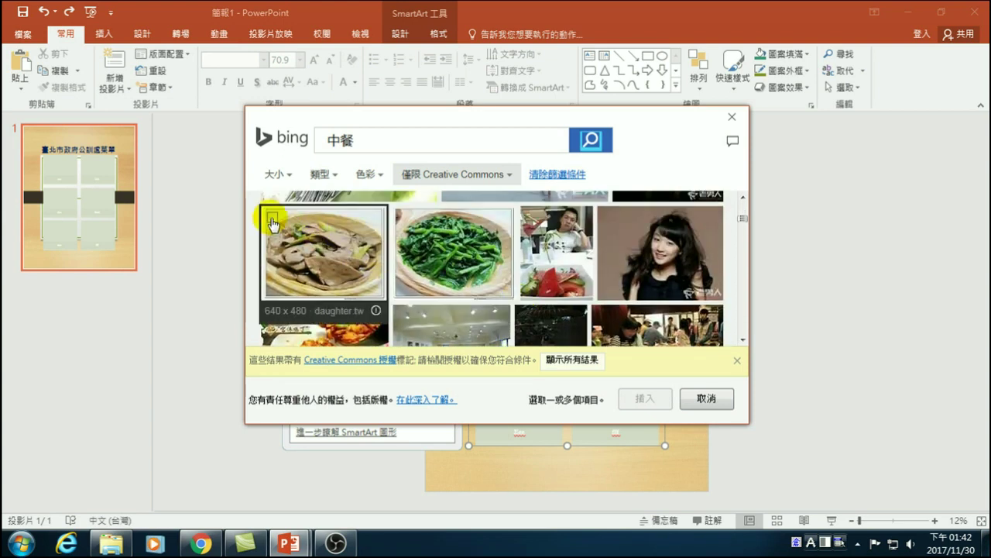
left_click(272, 218)
left_click(637, 398)
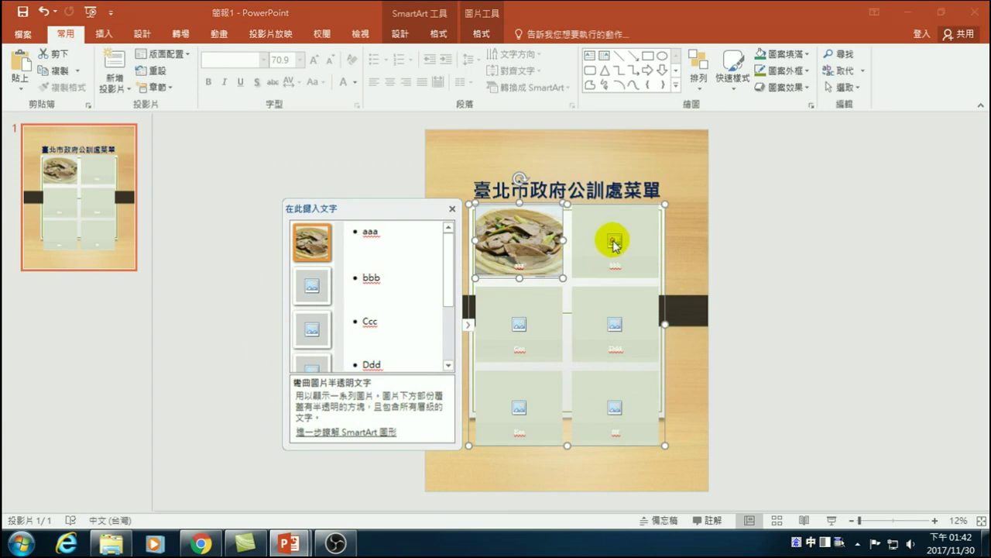
- Search Bing for 中餐 again and insert the spinach photo into the second cell
left_click(623, 240)
left_click(582, 231)
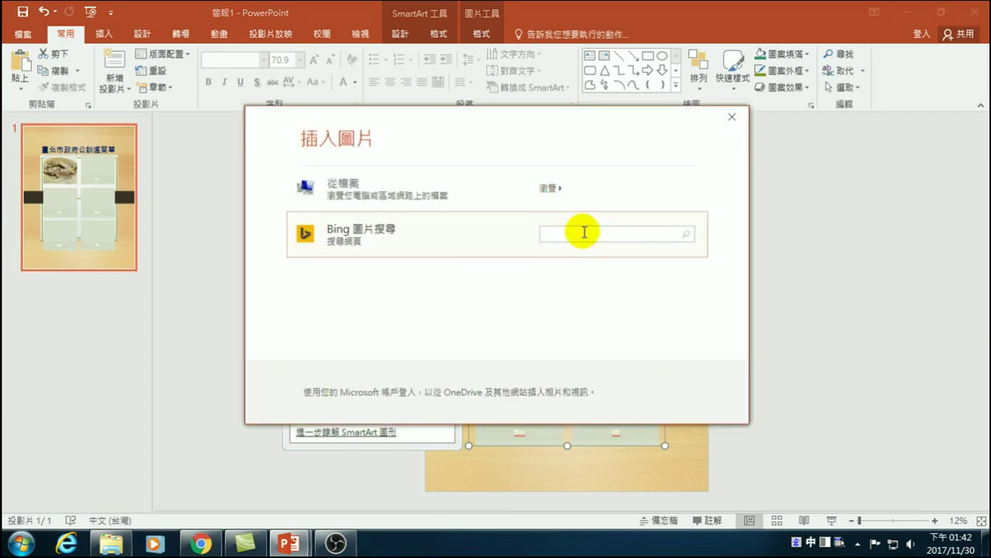
key("ctrl+space")
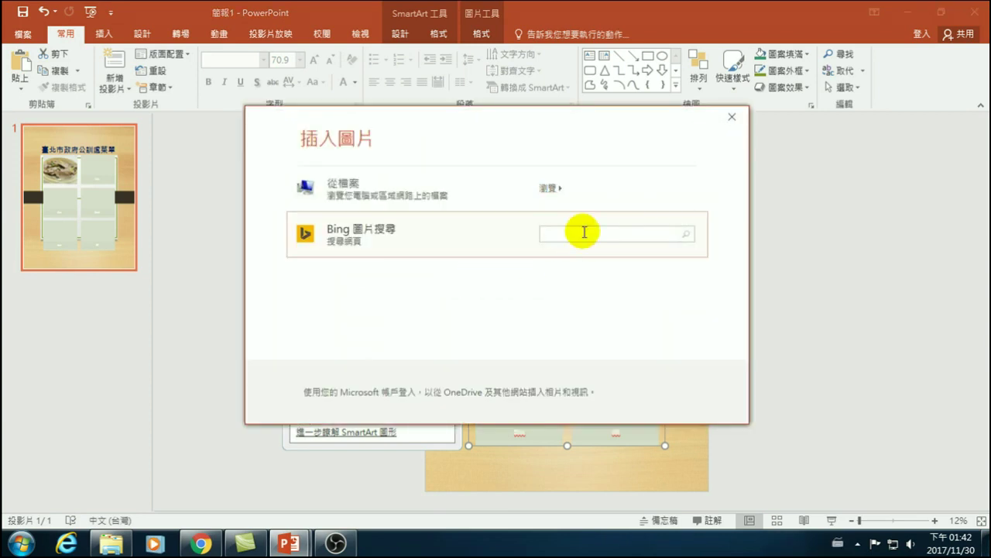
key("ctrl+space")
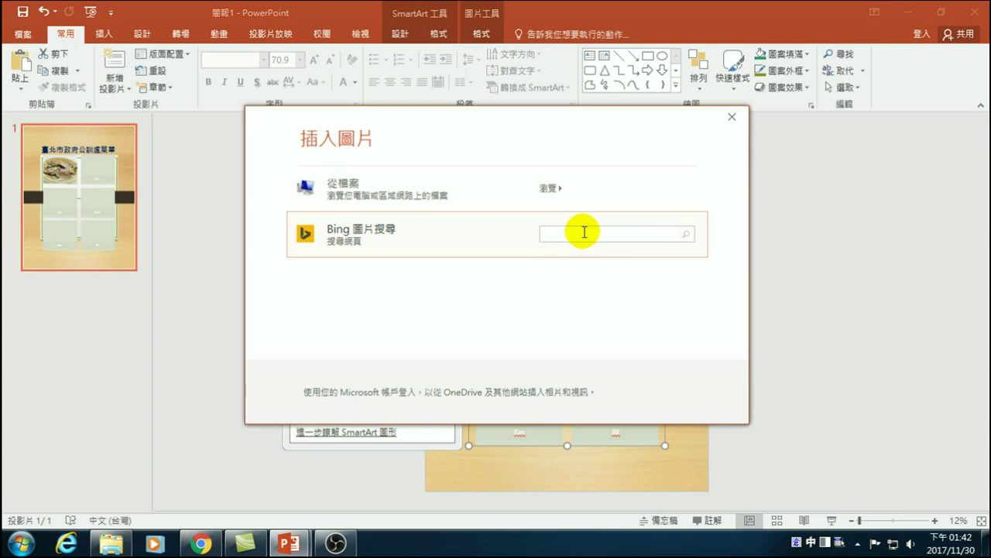
type("l")
key("space")
type("y")
key("space")
key("1")
key("Return")
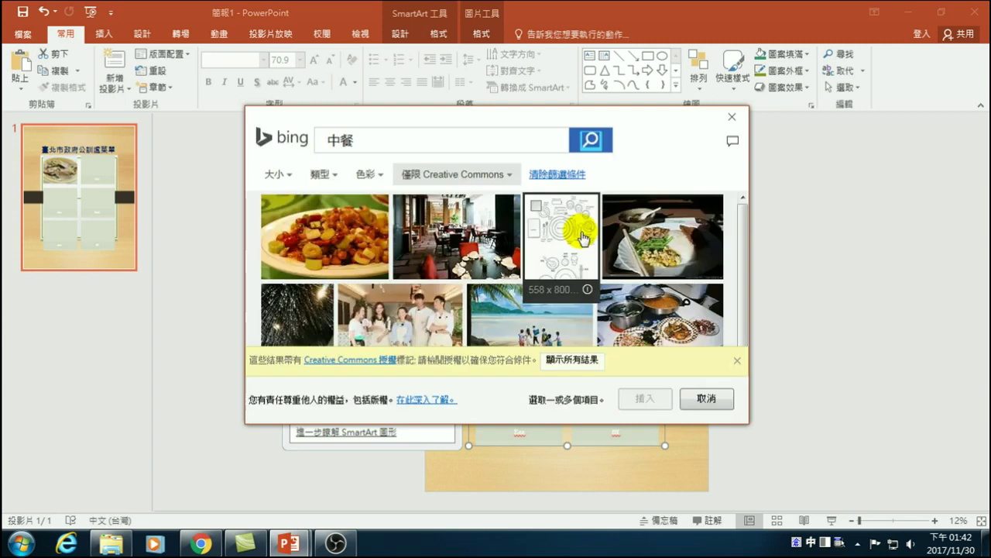
scroll(502, 280, "down", 3)
scroll(495, 283, "down", 8)
scroll(488, 292, "up", 1)
left_click(402, 218)
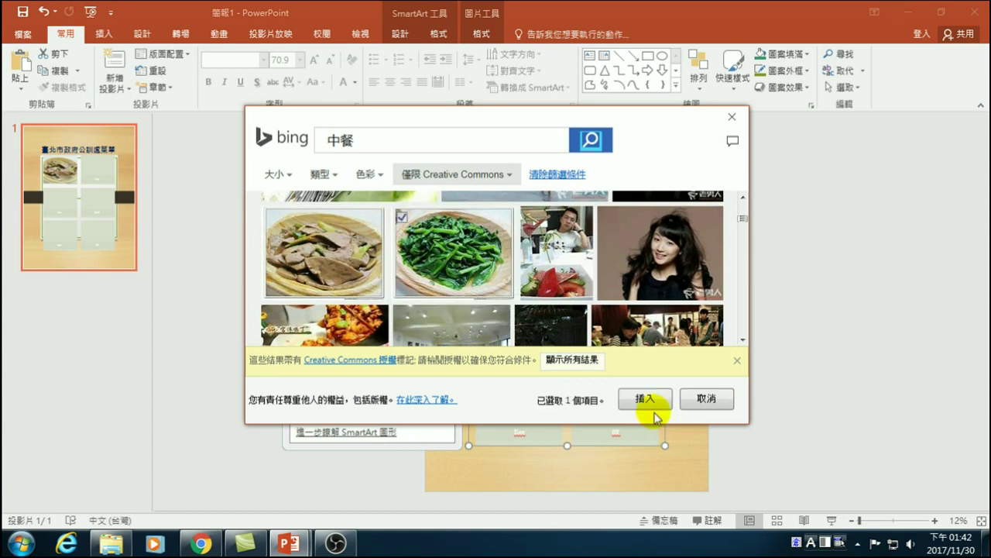
left_click(644, 398)
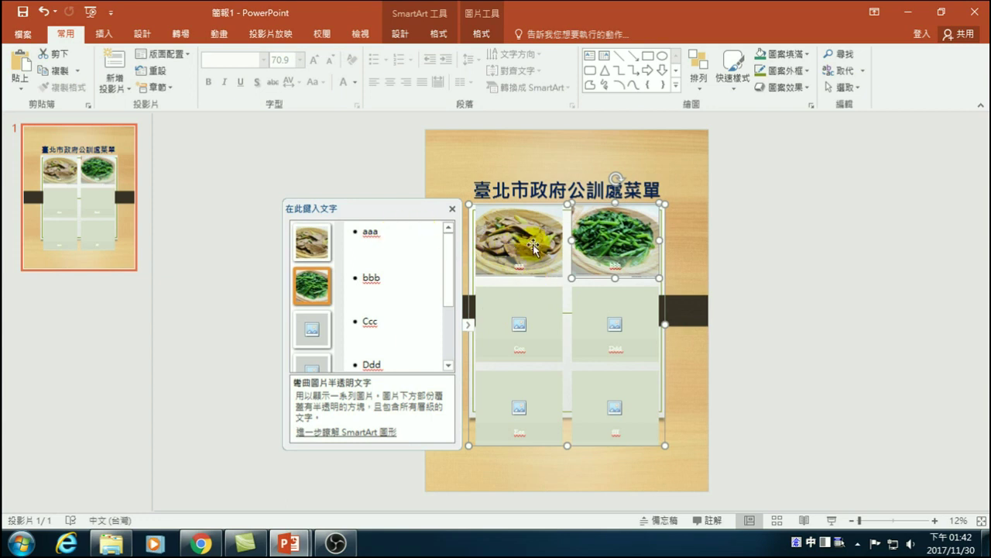
- Replace the first caption aaa with 鵝肝
left_click(391, 229)
key("BackSpace")
key("alt+shift")
key("ctrl+shift")
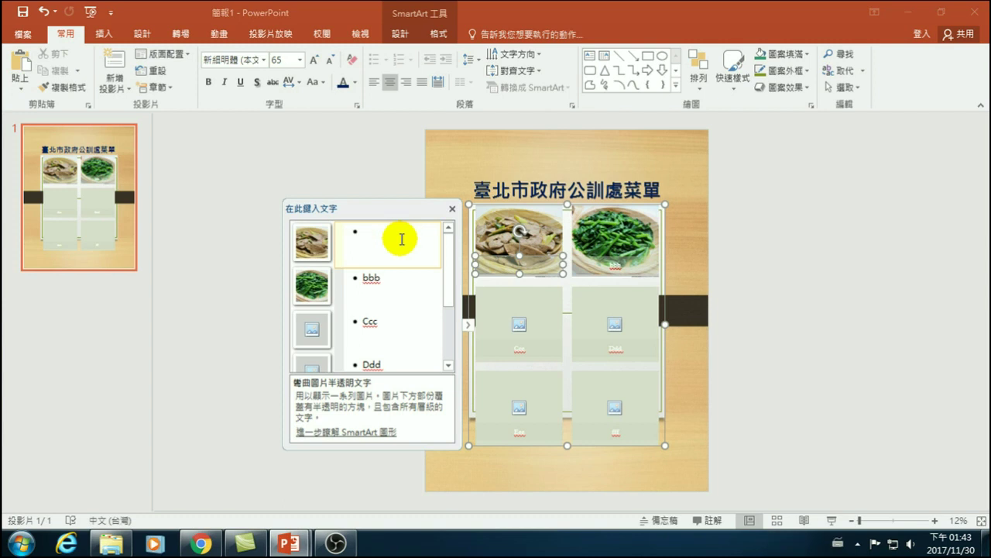
key("ctrl+shift")
type("h")
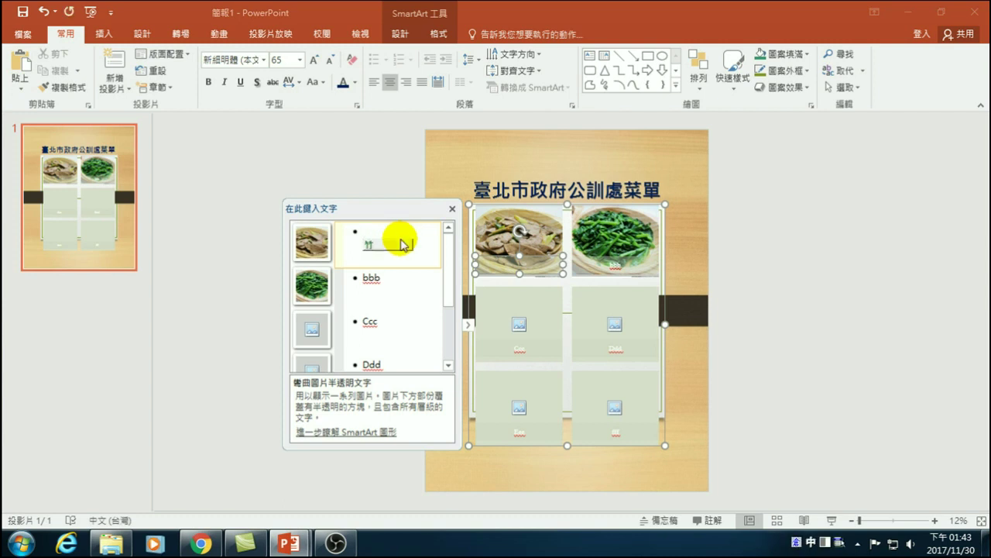
key("BackSpace")
type("hi")
key("space")
type("1bmj")
key("space")
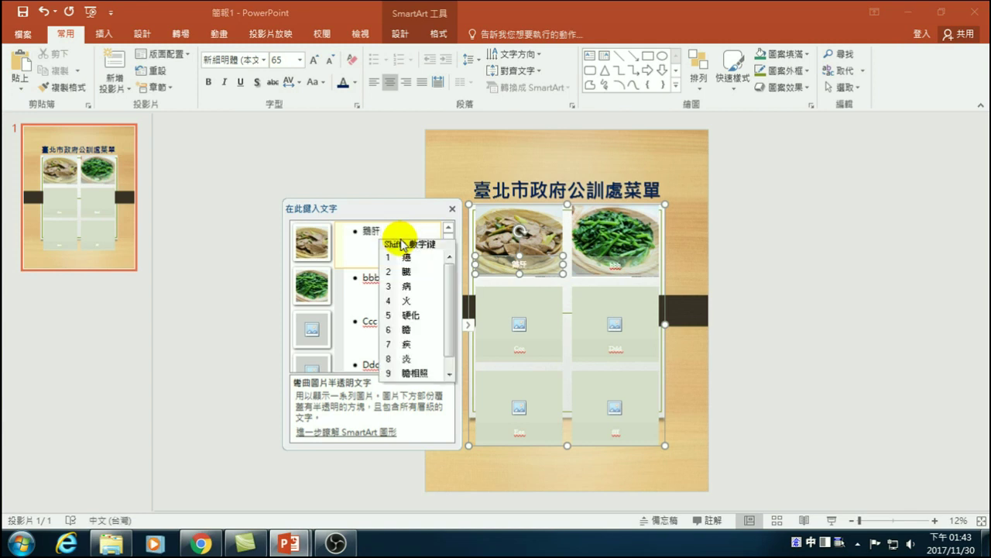
key("alt+shift")
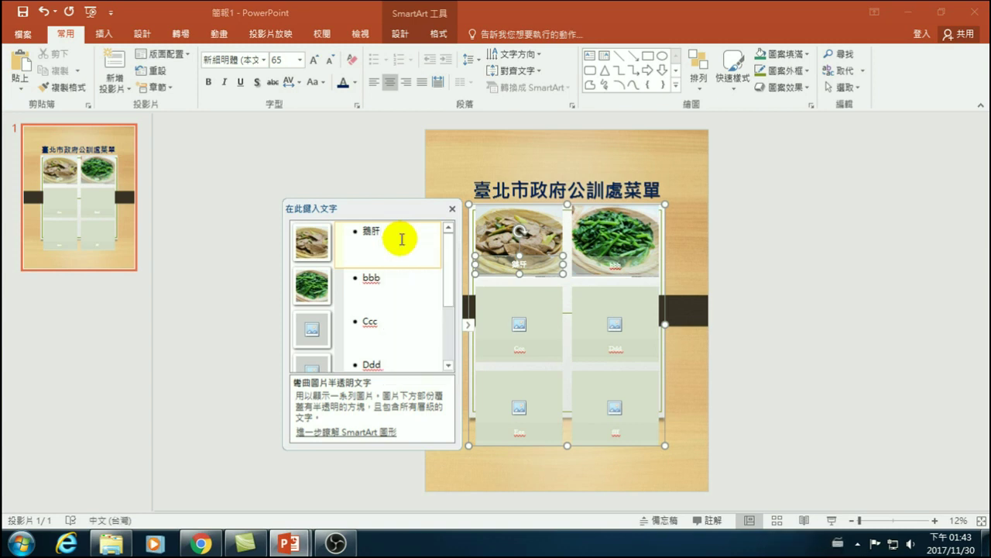
- Replace the second caption bbb with 青菜
left_click(383, 277)
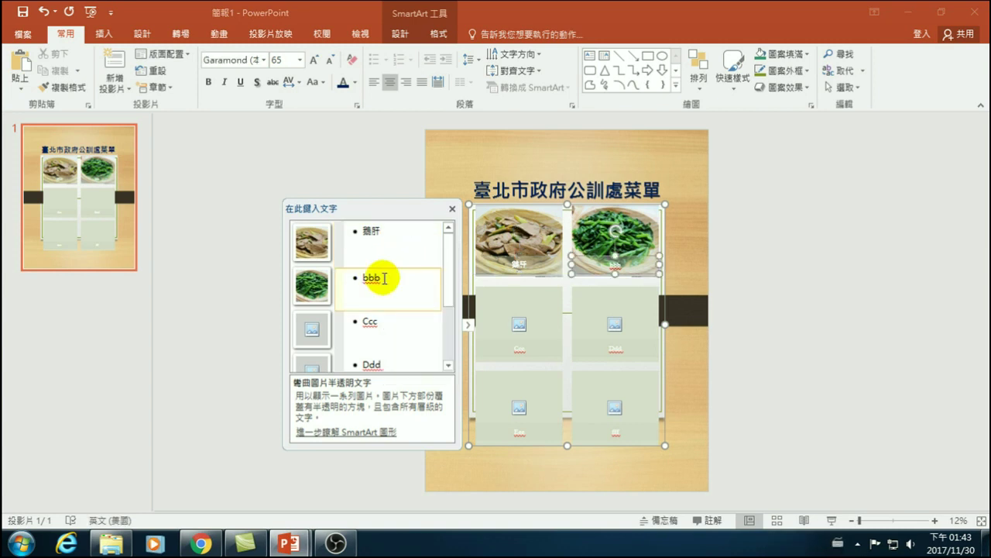
key("BackSpace")
key("BackSpace")
key("alt+shift")
type("q")
key("BackSpace")
key("alt+shift")
type("q")
key("space")
type("t")
key("space")
key("Return")
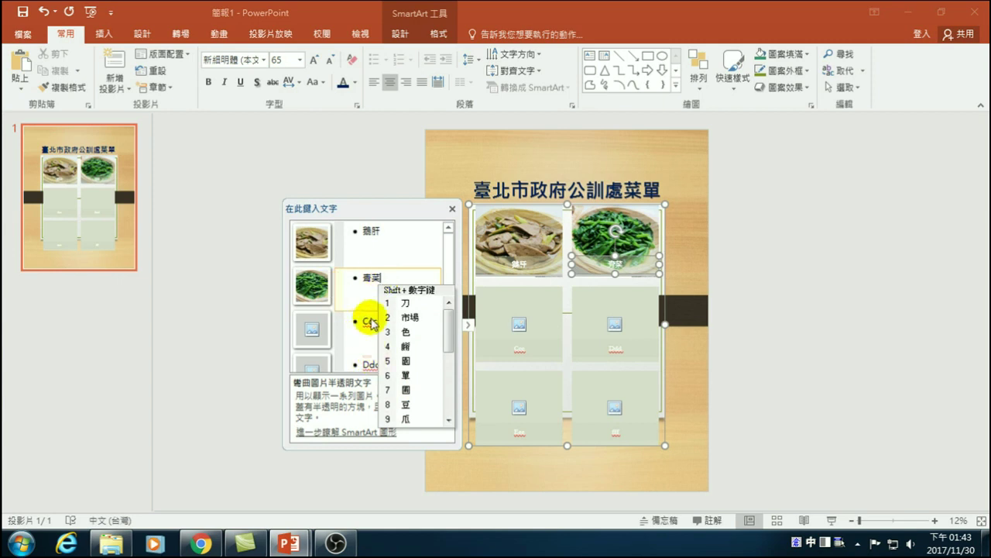
- Start adding a picture to the third cell, then cancel and deselect the SmartArt
left_click(371, 317)
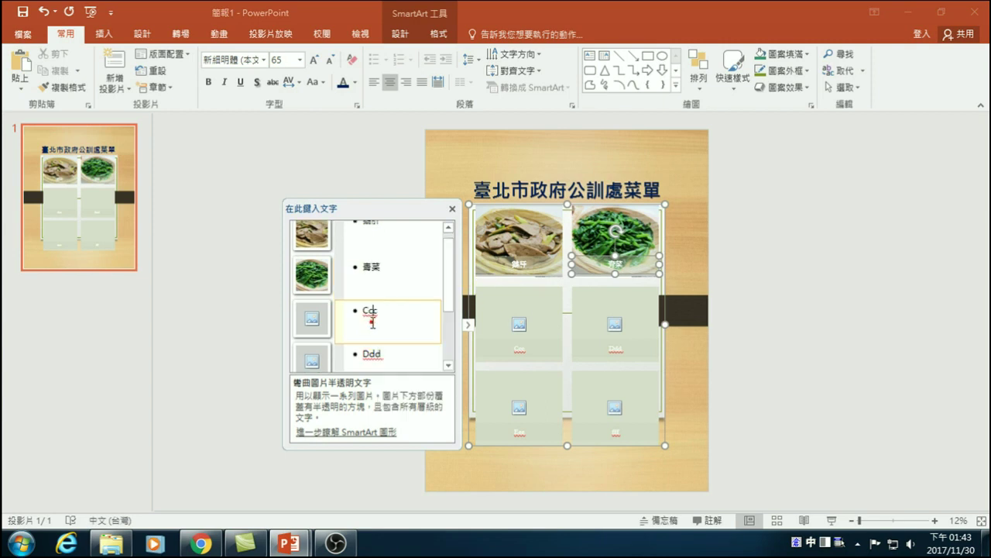
left_click(549, 318)
left_click(519, 324)
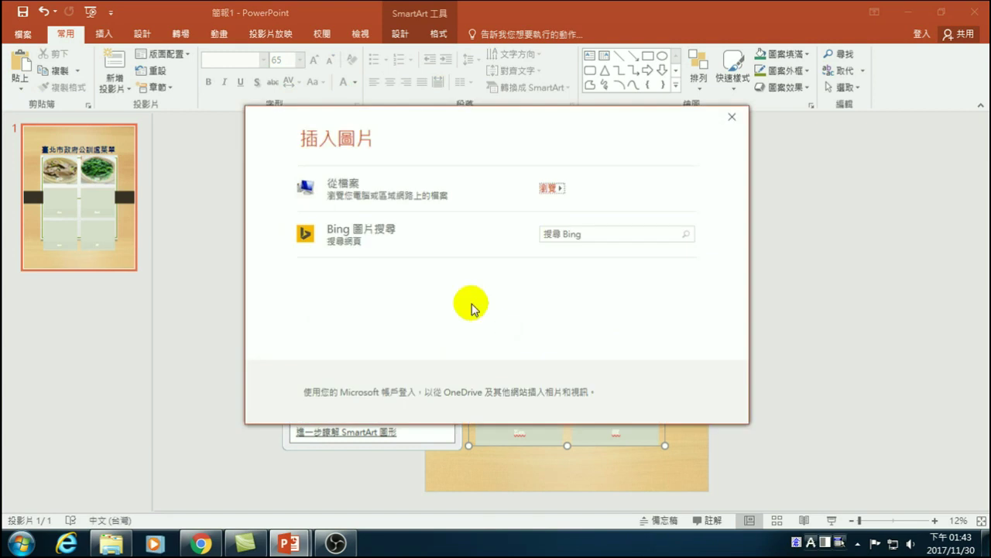
left_click(583, 234)
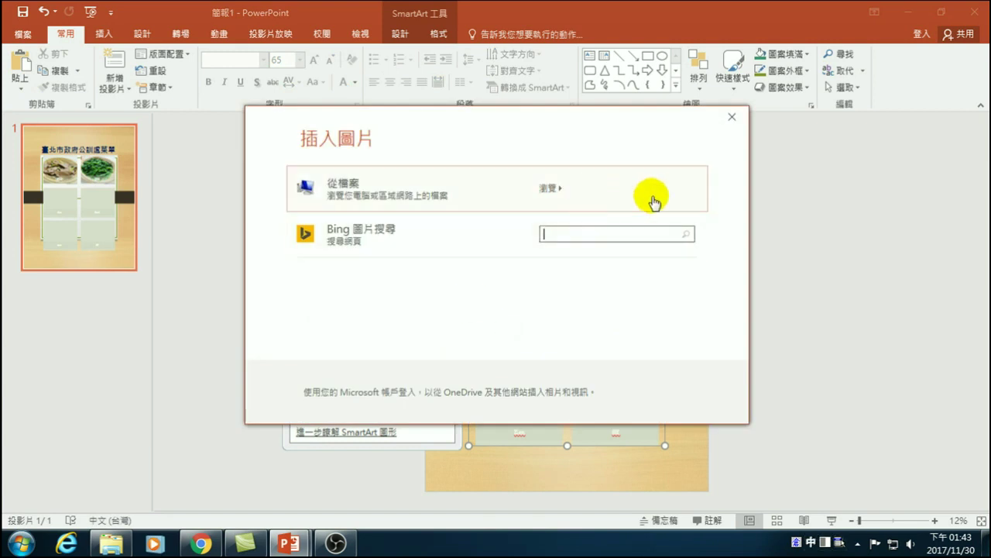
left_click(734, 117)
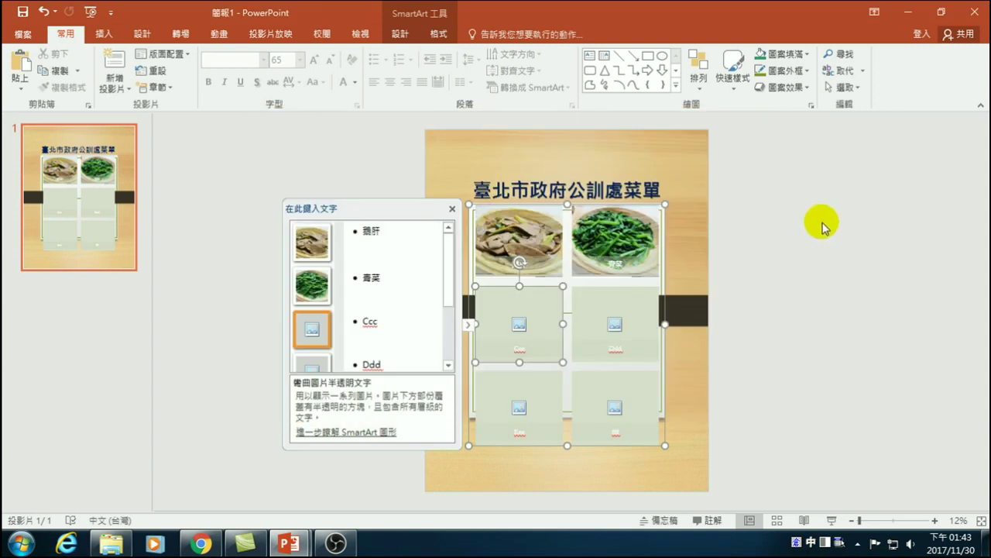
left_click(755, 217)
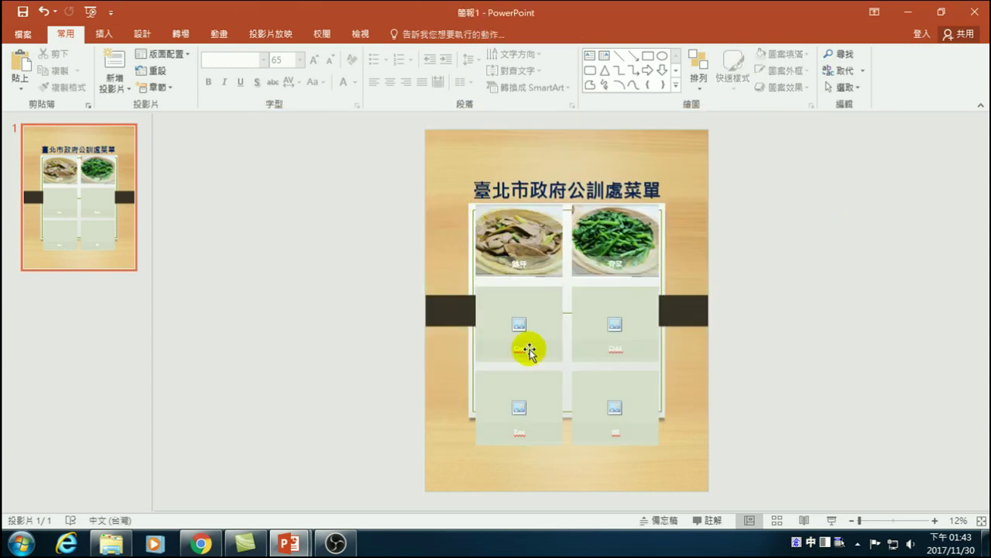
- Drag the SmartArt grid's bottom edge upward and adjust its right side to compact it
left_click(566, 404)
left_click_drag(569, 444, 570, 416)
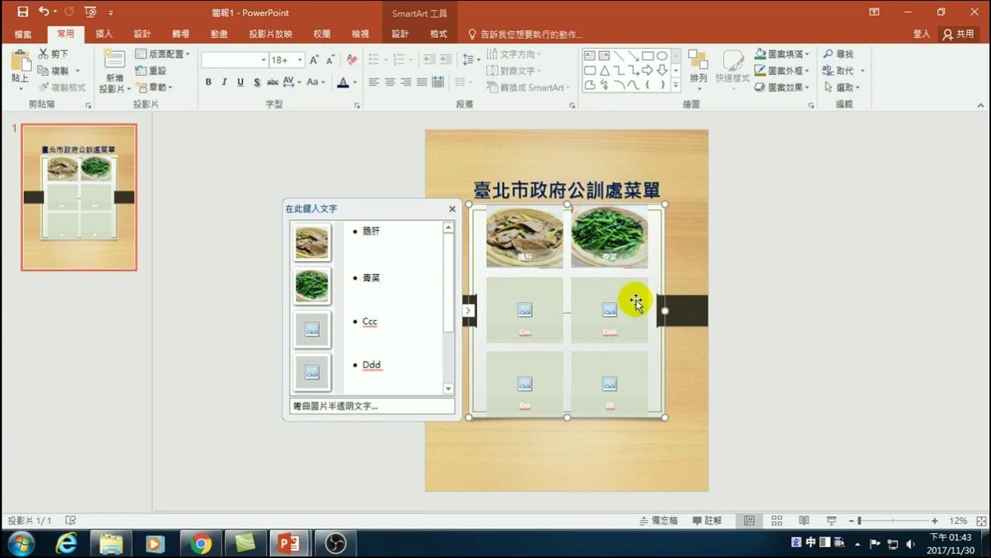
left_click_drag(665, 311, 665, 311)
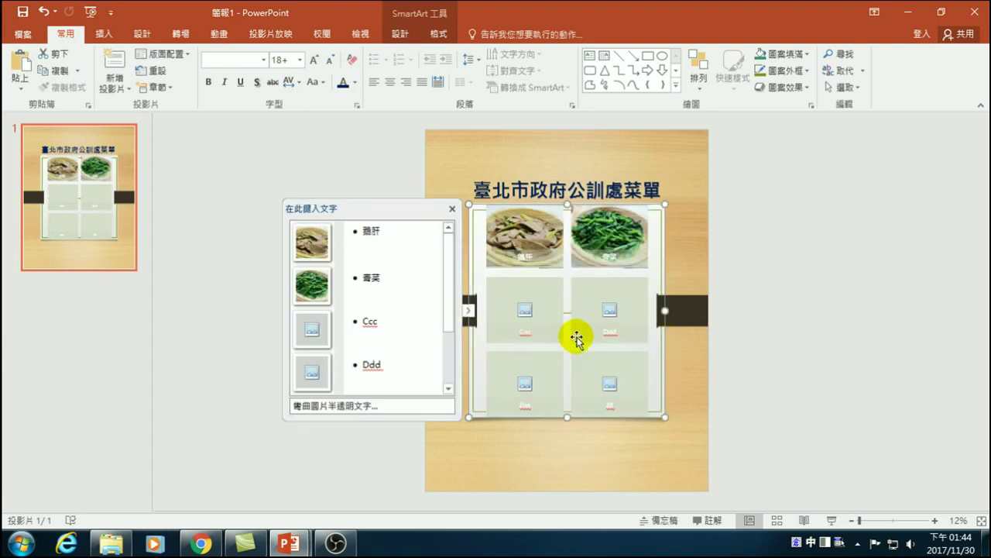
left_click(895, 285)
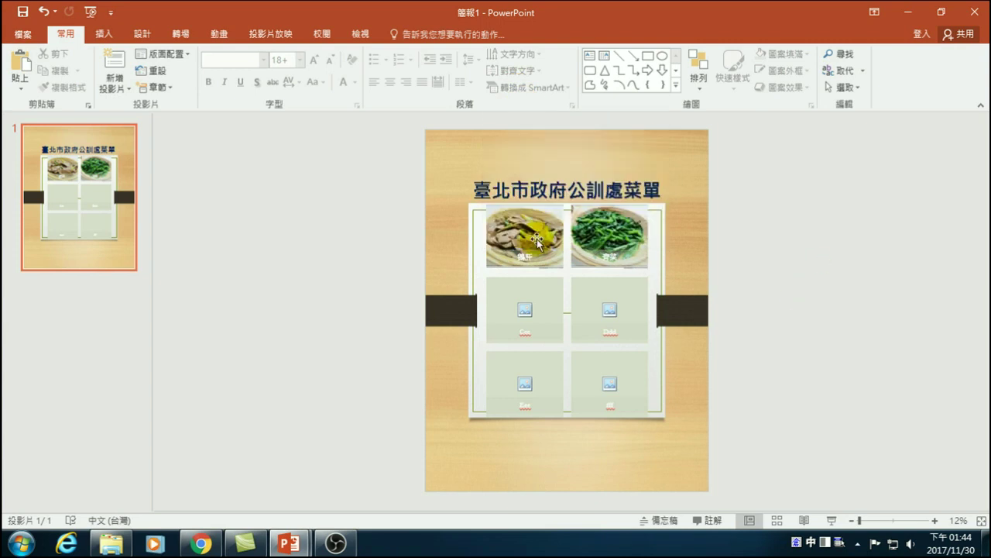
- Search Bing for 中餐 and insert the shrimp photo into the third cell
left_click(526, 310)
left_click(598, 235)
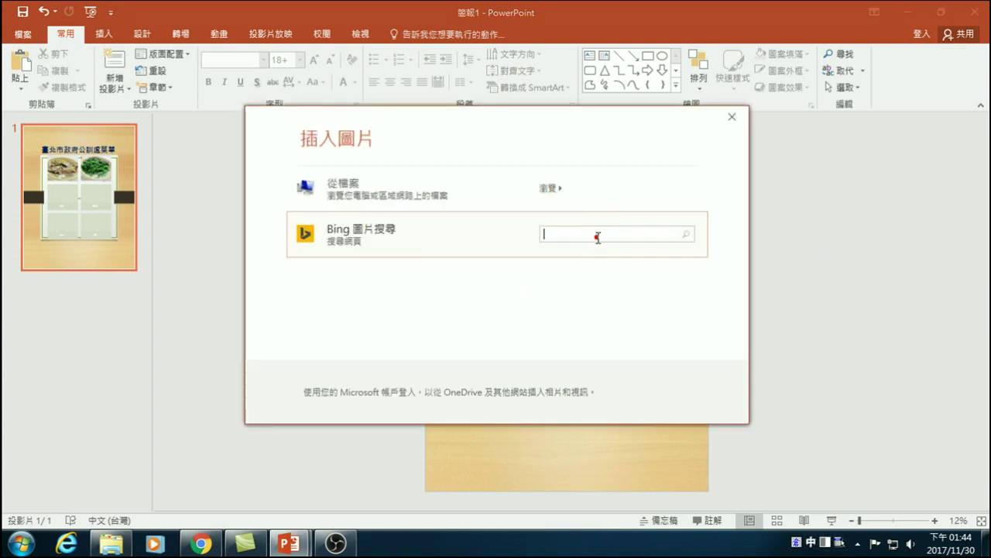
left_click(611, 238)
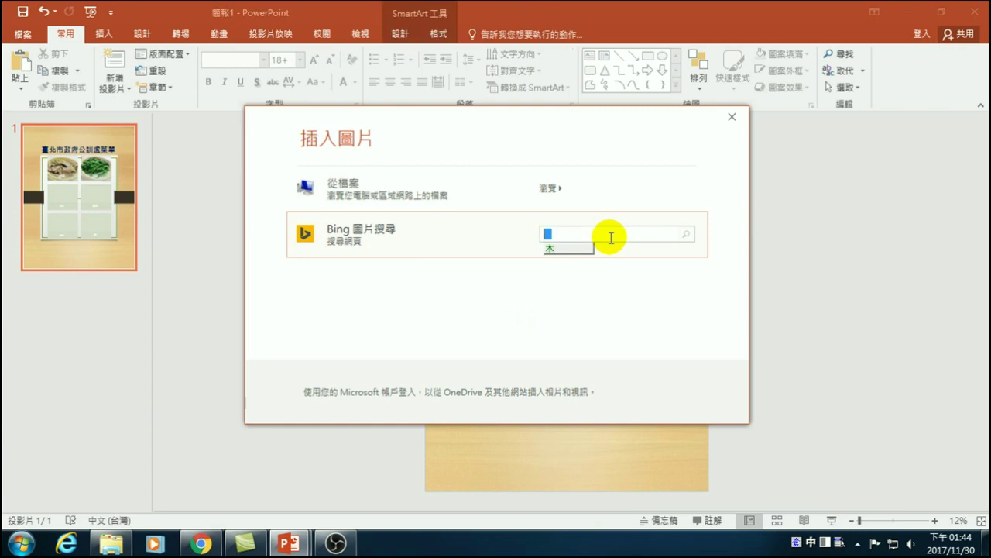
type("中餐")
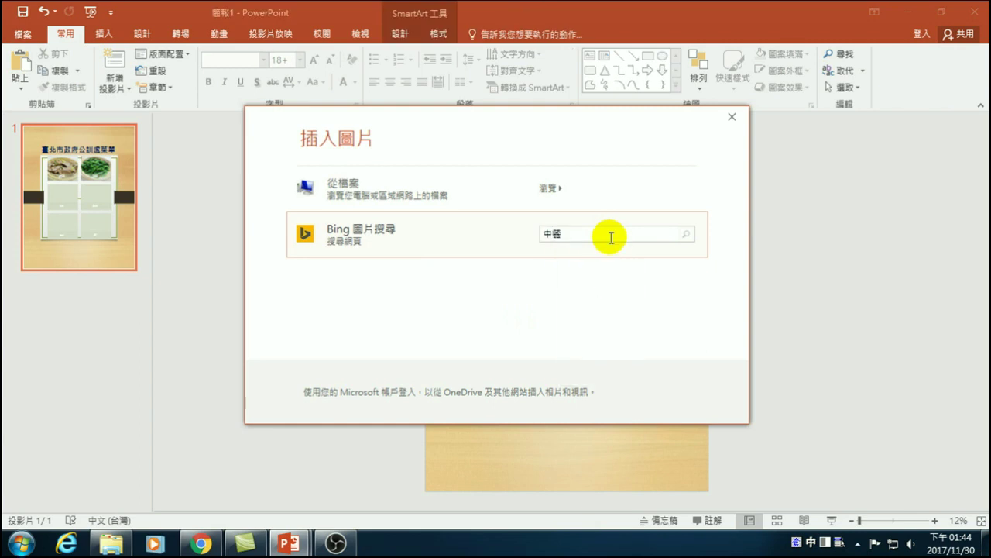
key("Return")
scroll(593, 261, "down", 5)
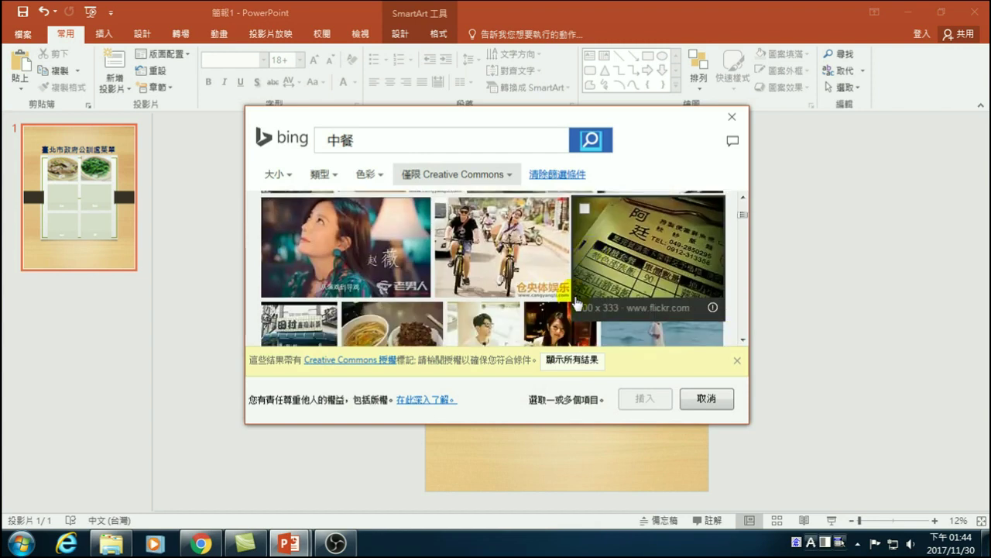
scroll(573, 304, "down", 6)
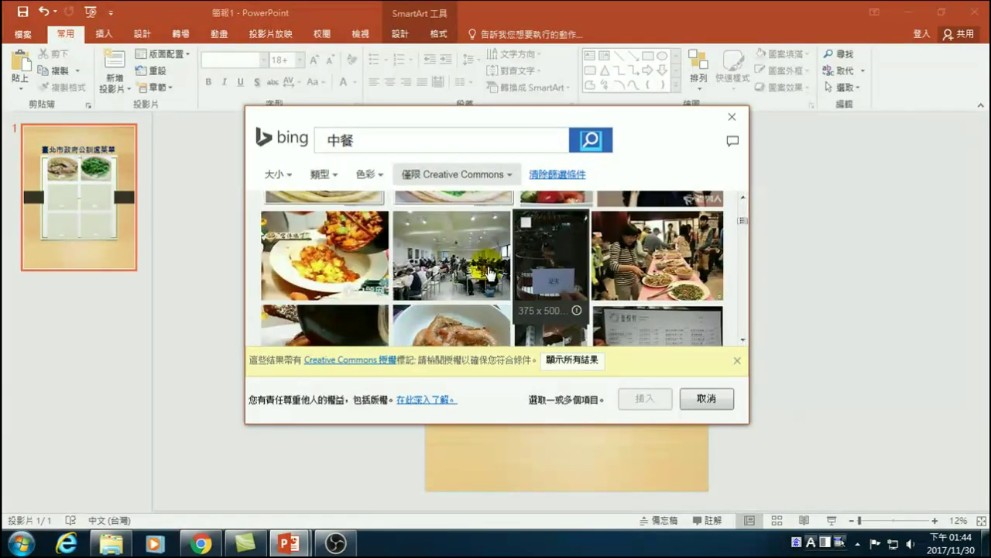
scroll(345, 257, "down", 1)
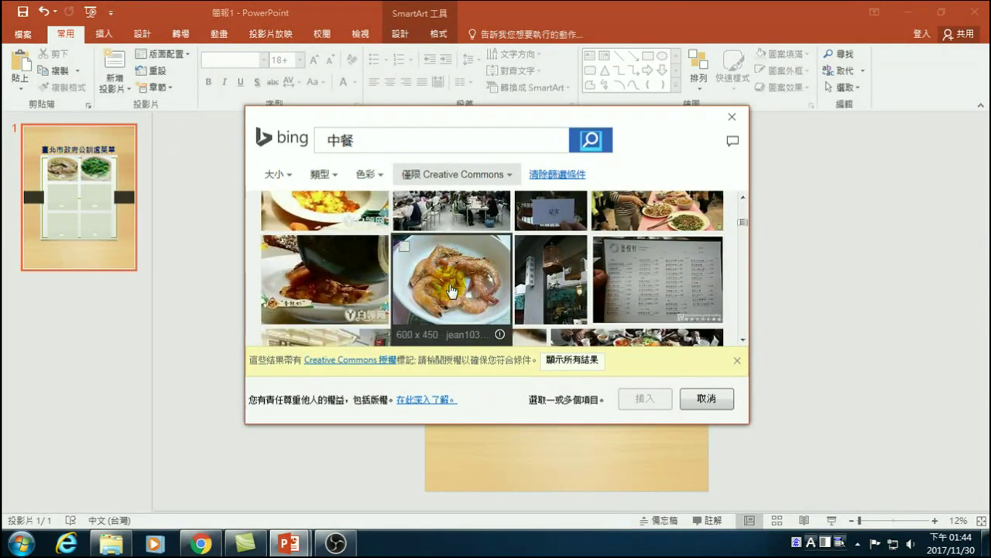
left_click(405, 246)
left_click(642, 398)
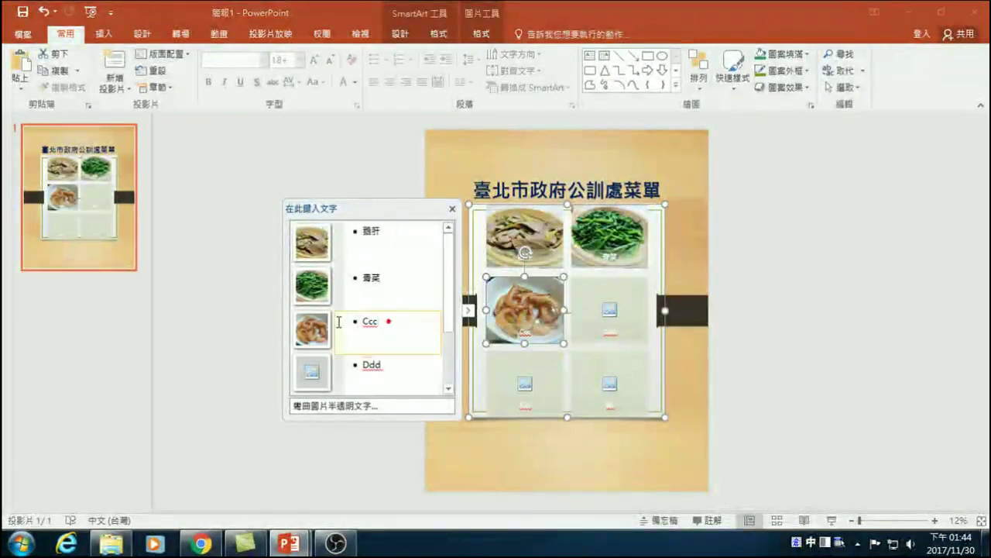
- Replace the third caption Ccc with 酥蝦
left_click(370, 325)
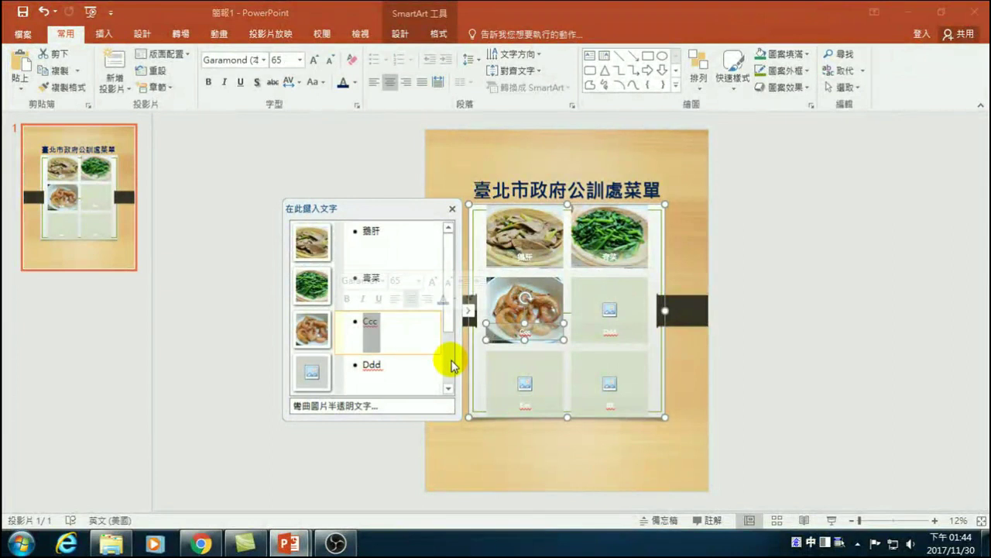
type("mwhd")
key("space")
type("lir")
key("space")
- Finish the 酥蝦 caption and insert a porridge photo from a Bing 中餐 search into the fourth cell
key("1")
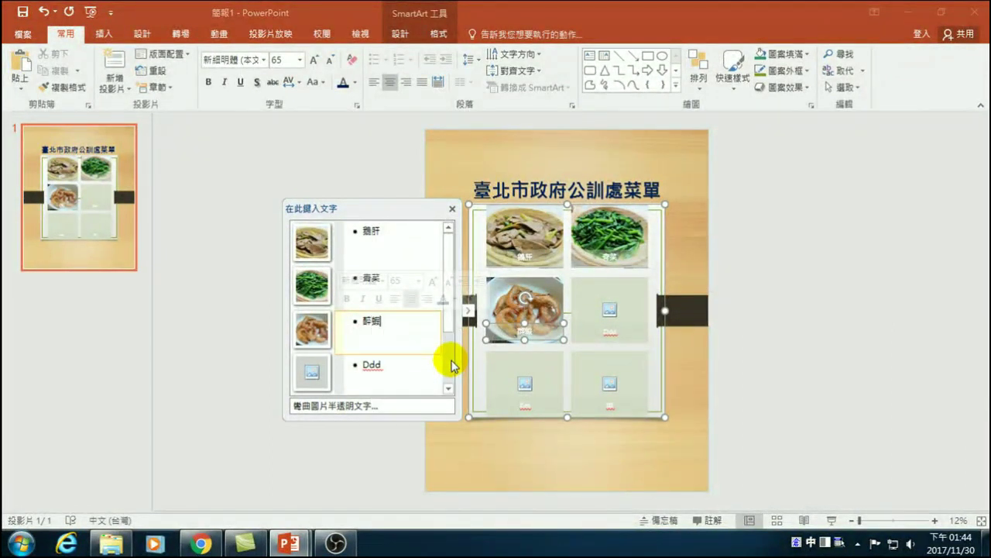
left_click(610, 310)
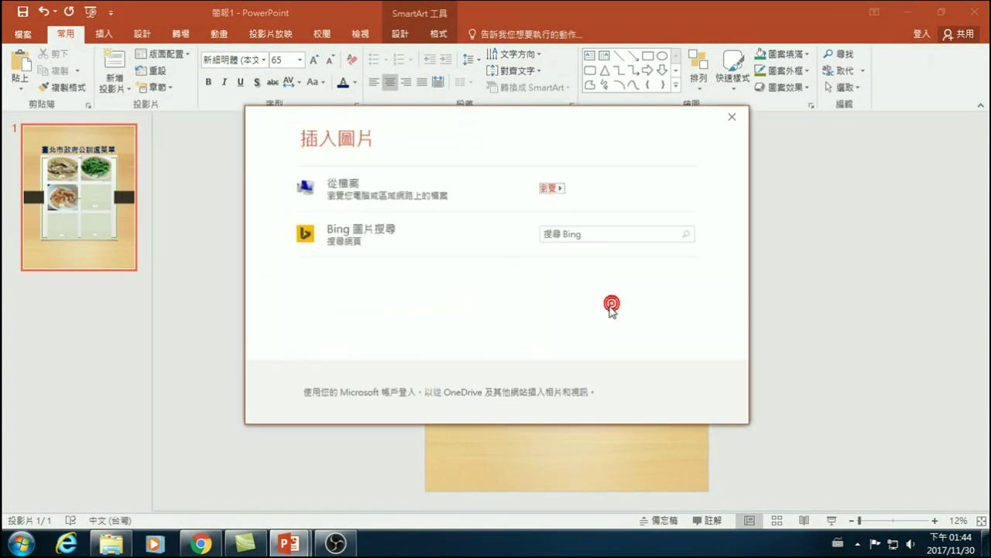
left_click(555, 232)
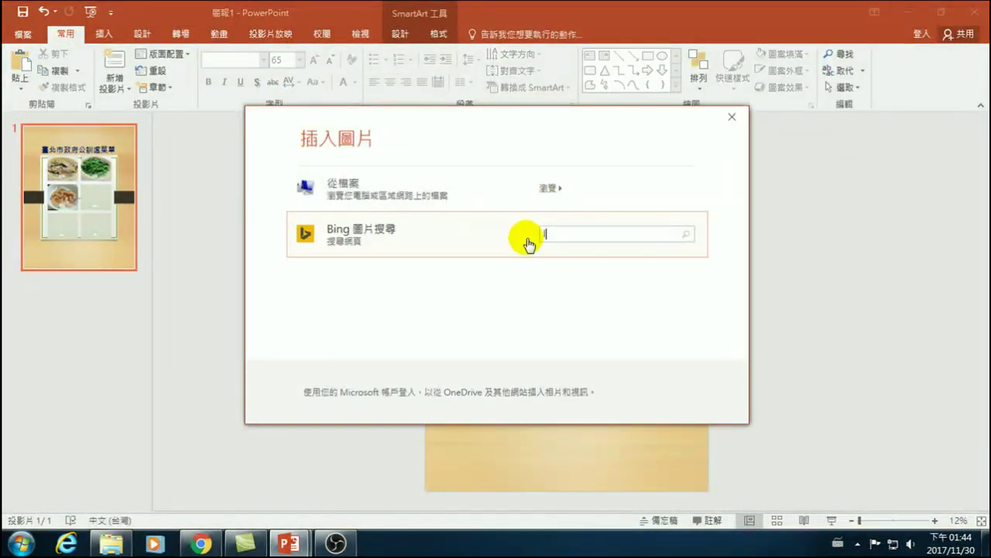
left_click(528, 241)
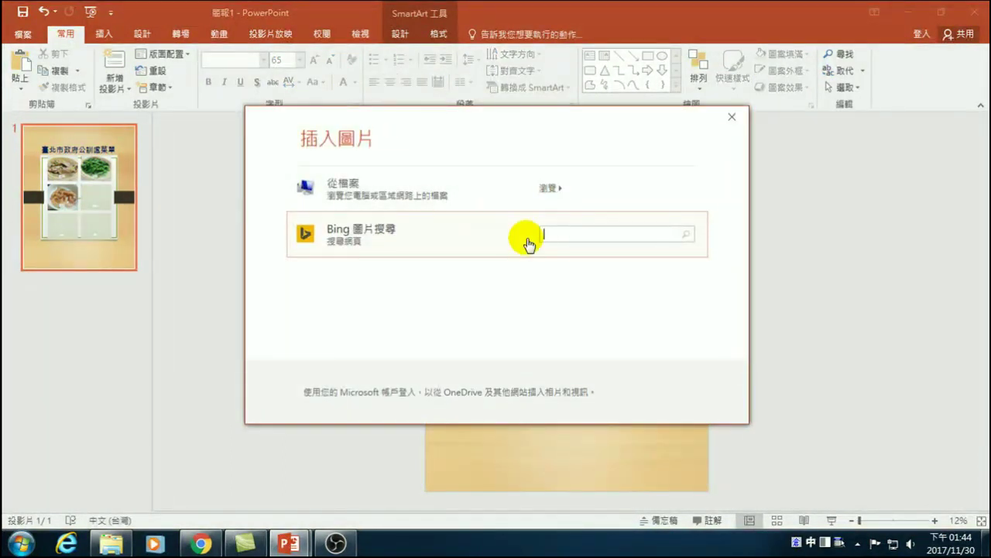
type("中餐")
key("Down")
key("Return")
key("Return")
scroll(478, 286, "down", 3)
scroll(478, 286, "down", 6)
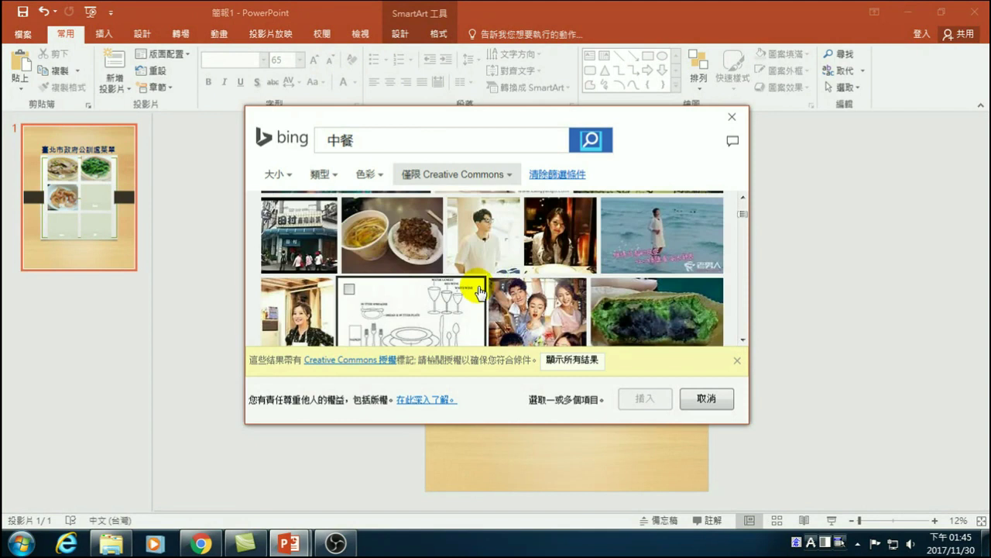
scroll(480, 292, "down", 6)
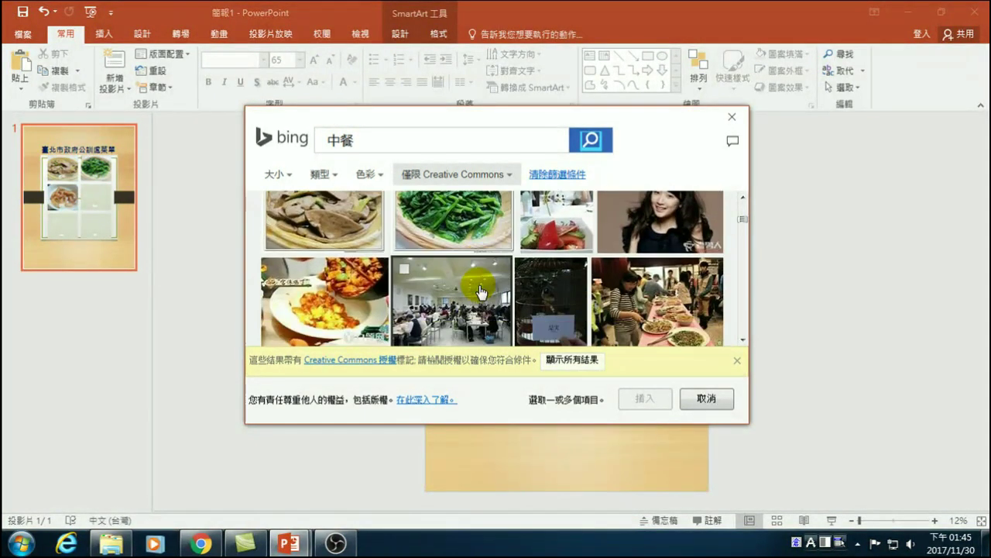
scroll(479, 291, "down", 2)
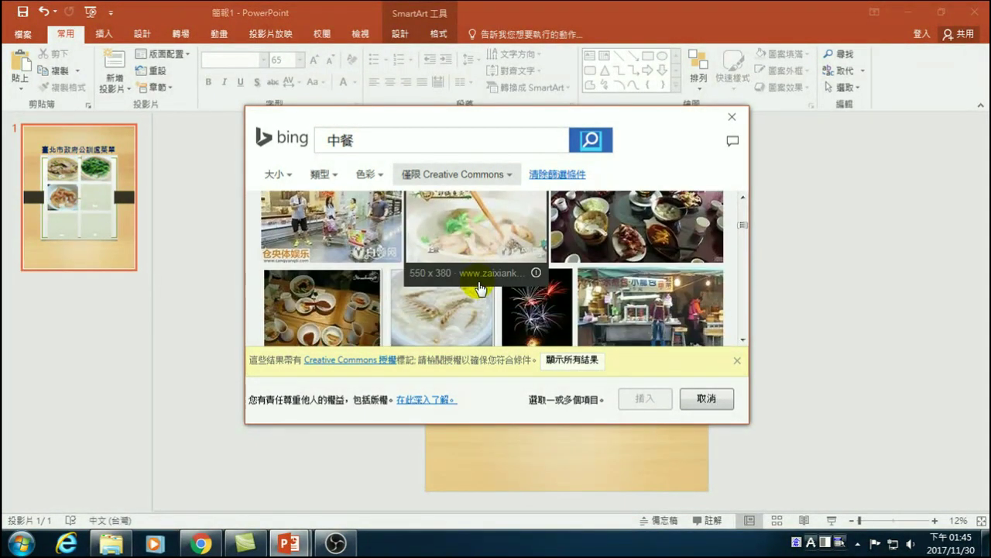
scroll(483, 286, "down", 2)
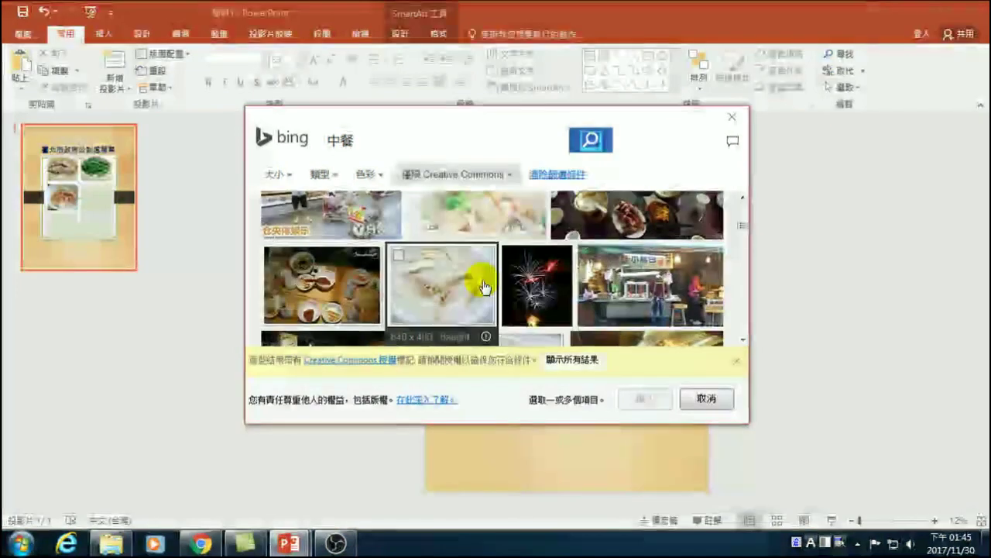
left_click(442, 282)
left_click(640, 396)
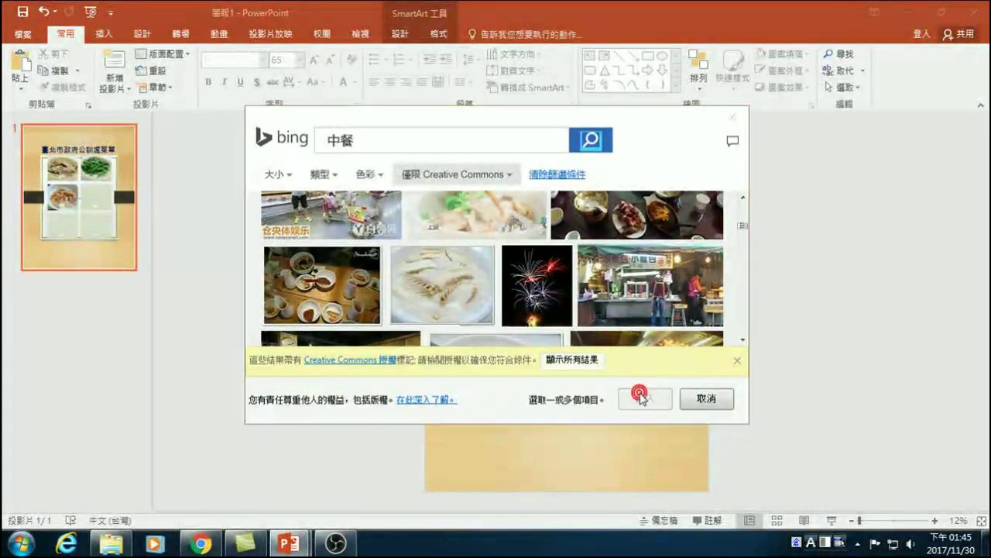
- Replace the fourth caption Ddd with 鯰魚粥
left_click(372, 364)
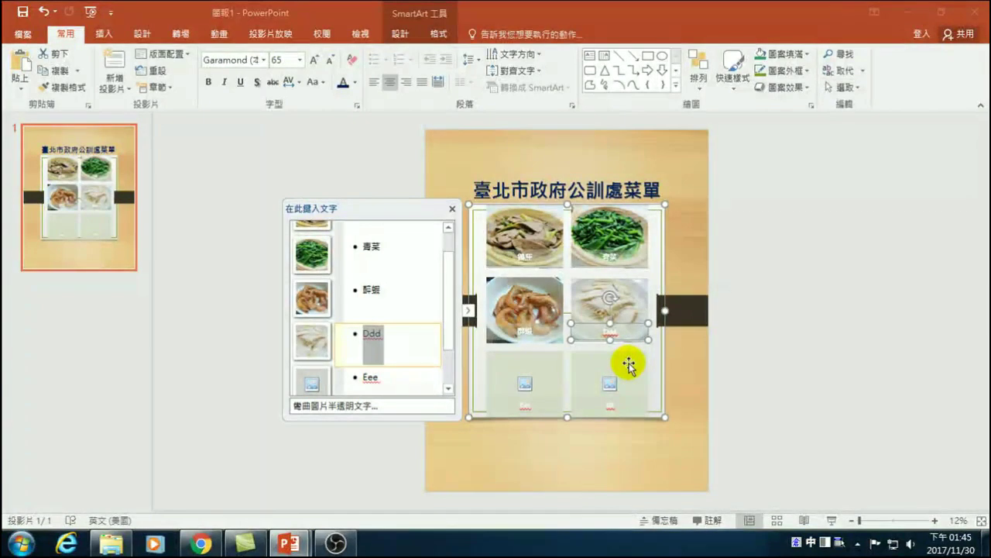
type("ㄢ")
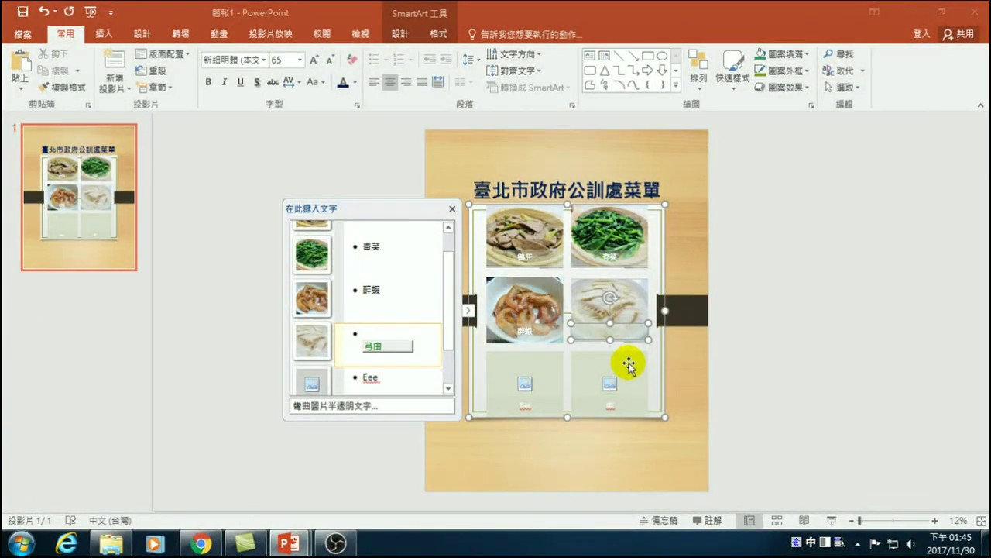
type("ˊㄩˊ")
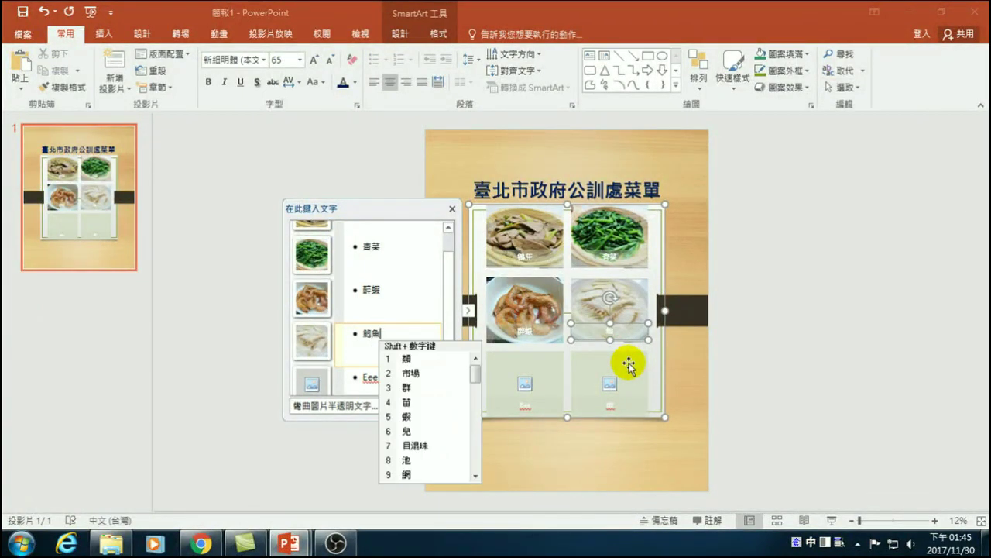
type("ㄓㄡ")
key("Return")
left_click(525, 383)
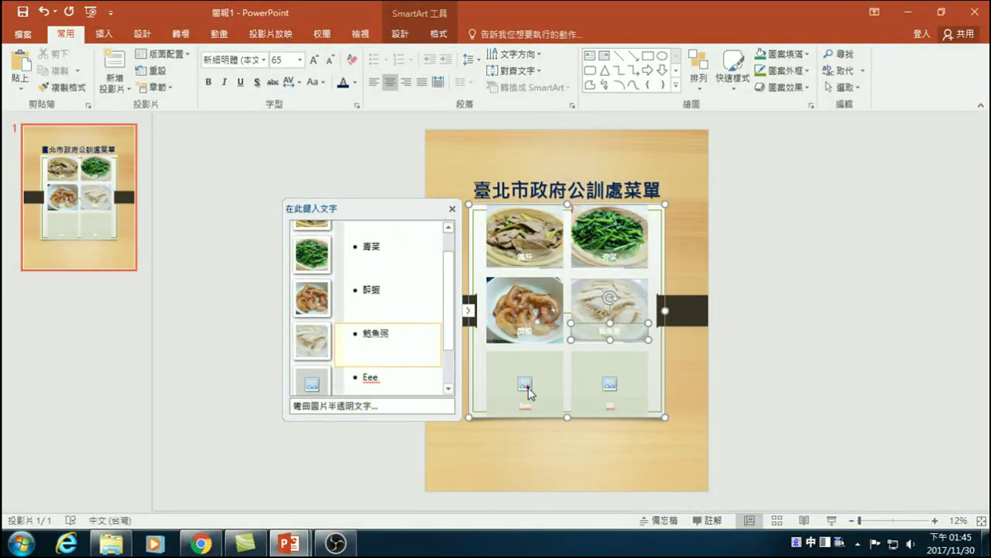
- Search Bing for 中餐 and insert the dessert photo into the fifth cell
left_click(569, 233)
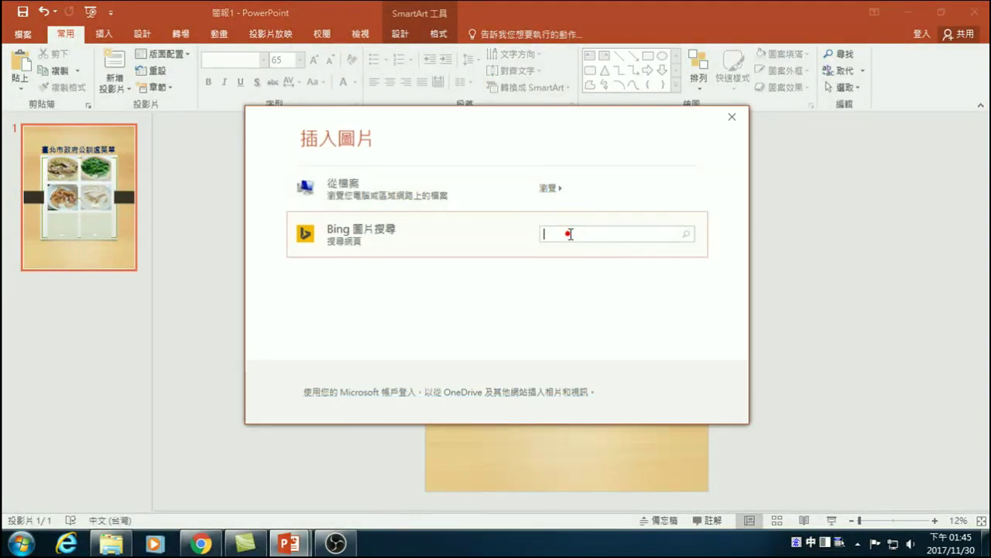
type("中餐")
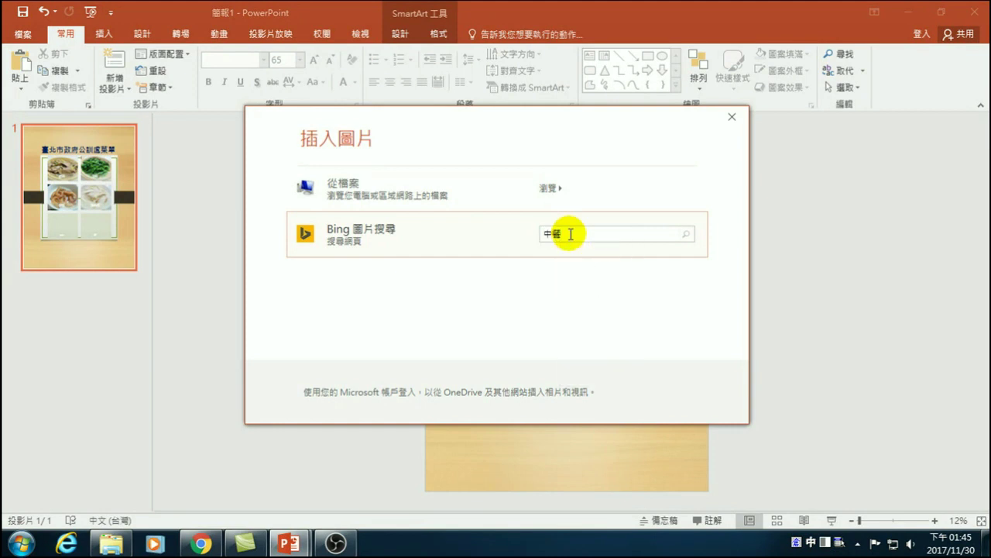
key("ctrl+space")
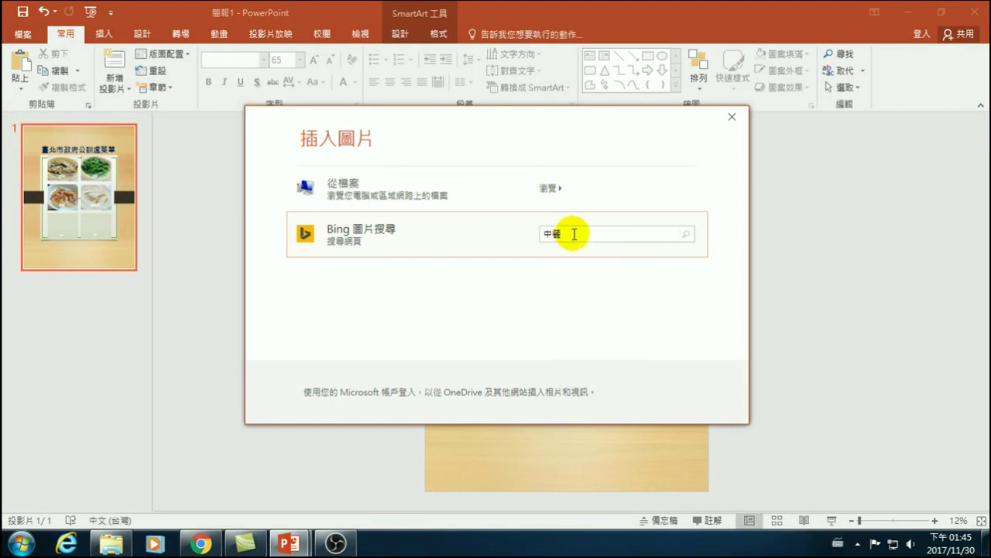
key("Return")
scroll(439, 283, "down", 5)
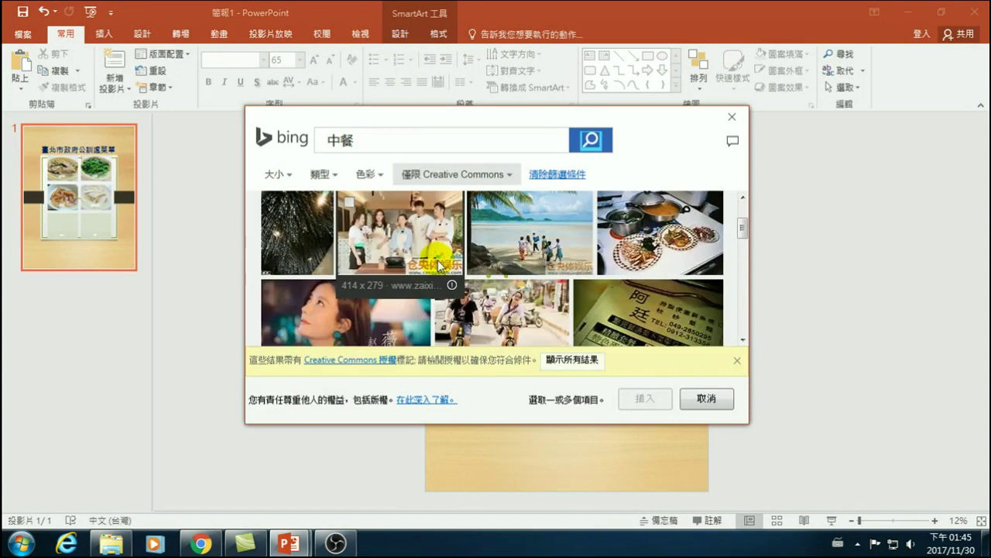
scroll(439, 283, "down", 10)
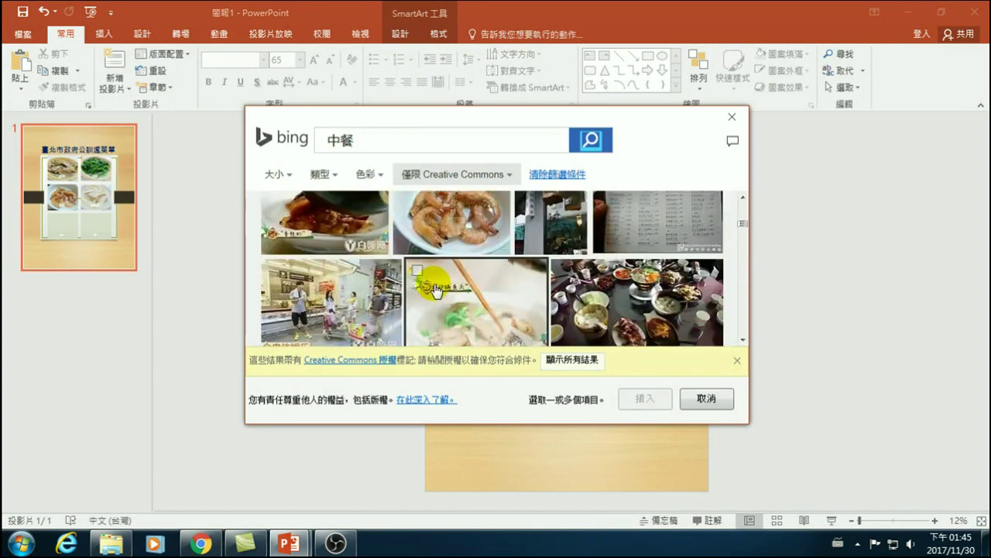
scroll(438, 291, "down", 10)
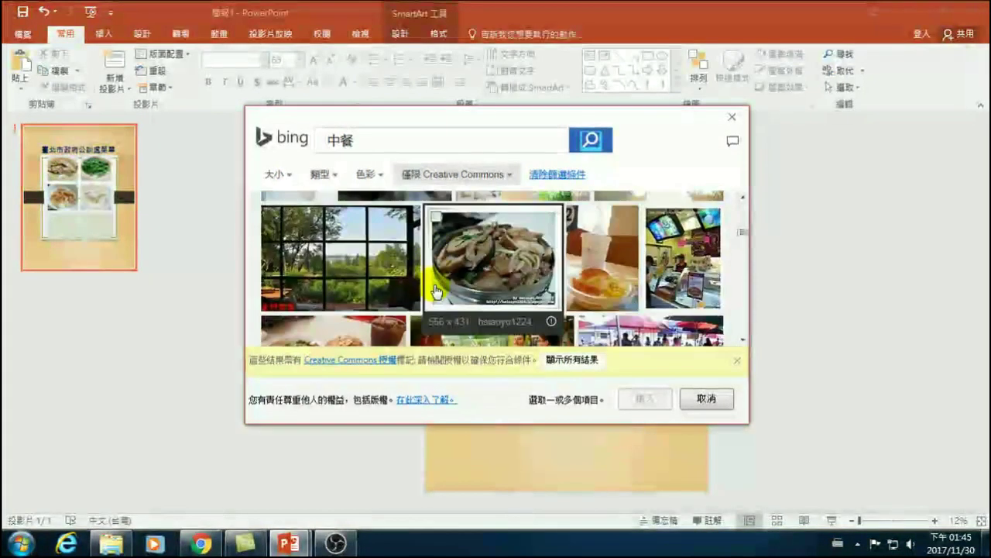
scroll(436, 291, "down", 10)
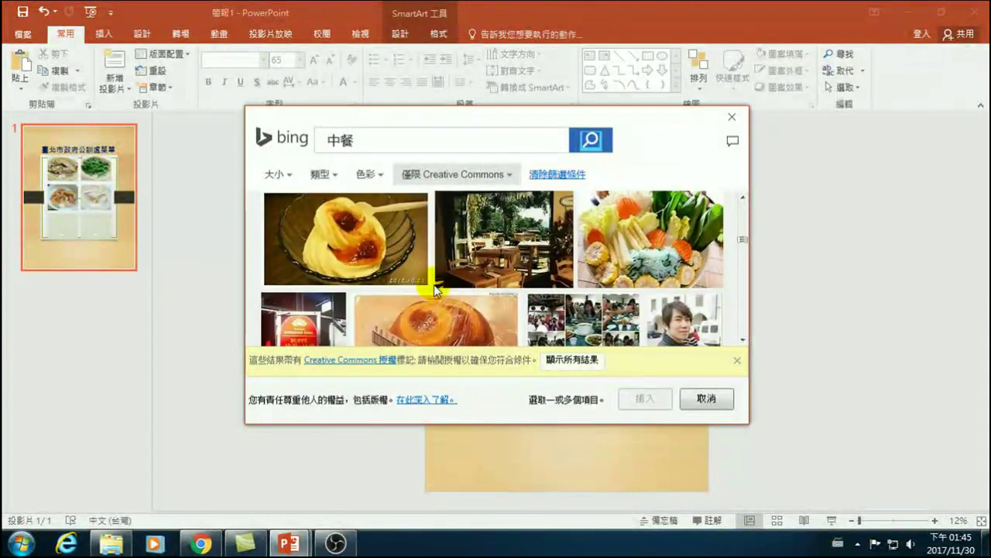
scroll(470, 280, "down", 10)
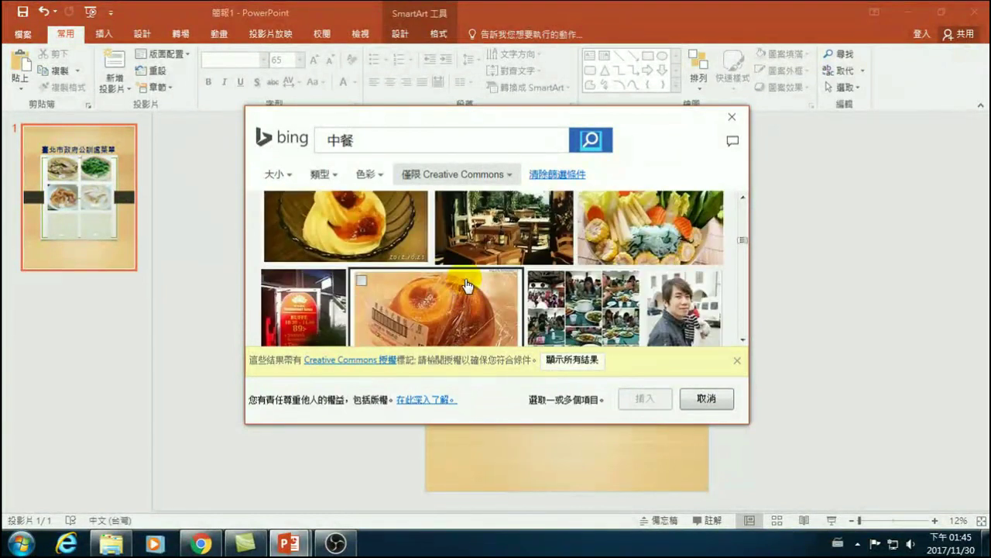
scroll(462, 287, "down", 2)
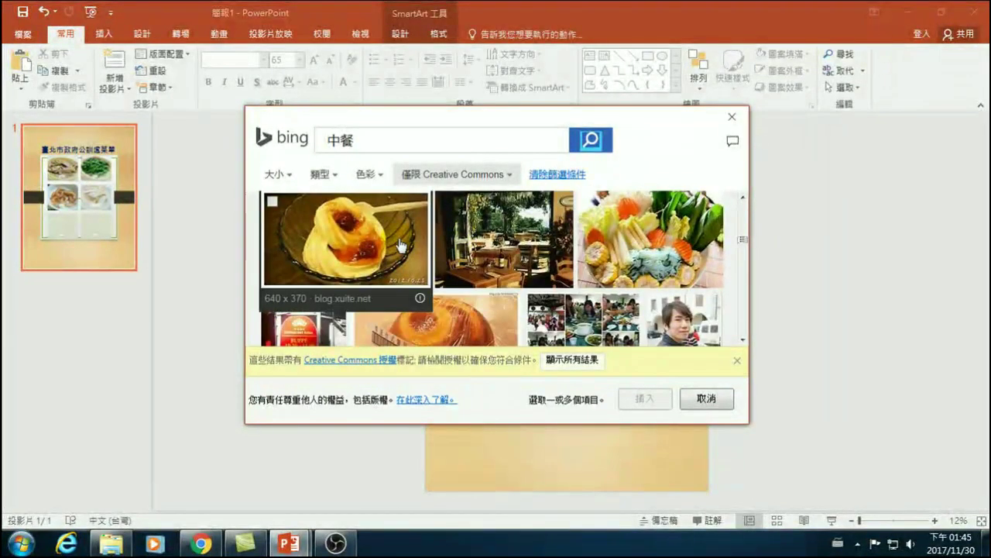
left_click(271, 200)
left_click(639, 399)
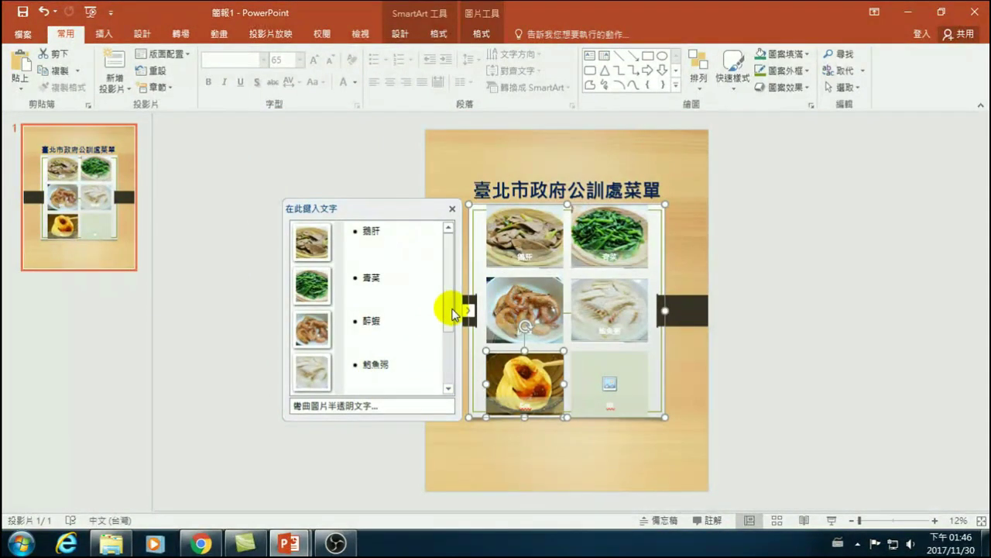
- Search Bing for 中餐 and insert the noodle-bowl photo into the last cell
scroll(454, 310, "down", 1)
left_click(610, 385)
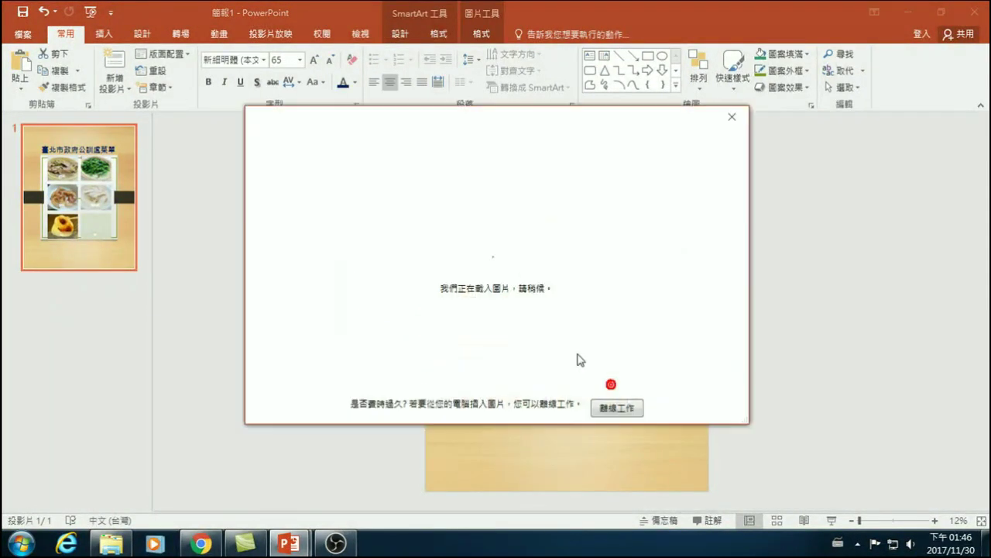
left_click(594, 231)
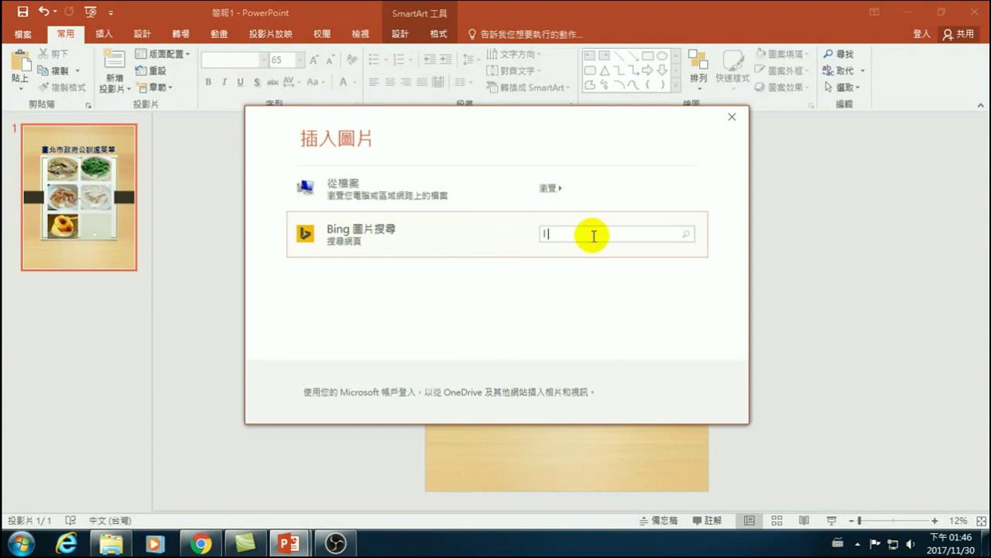
type("中餐")
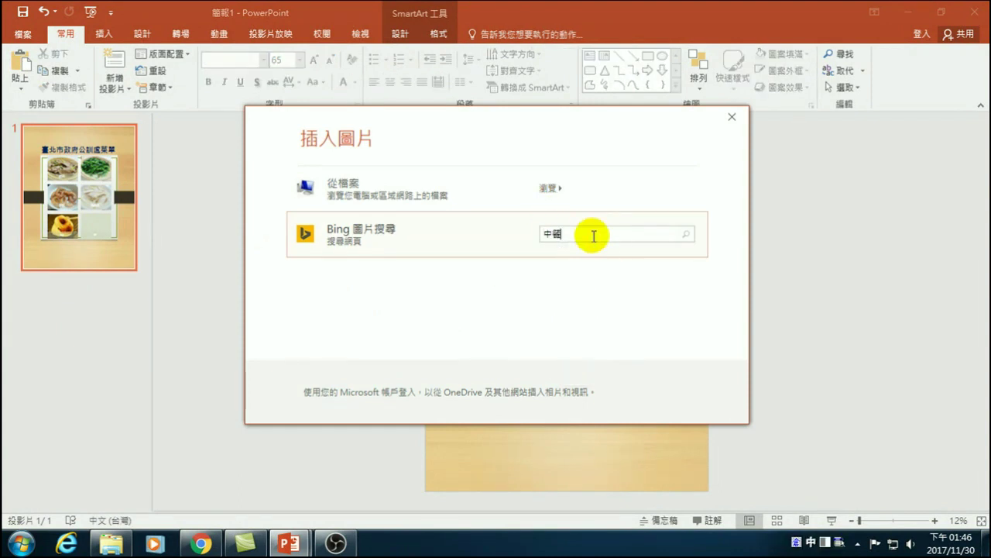
key("Return")
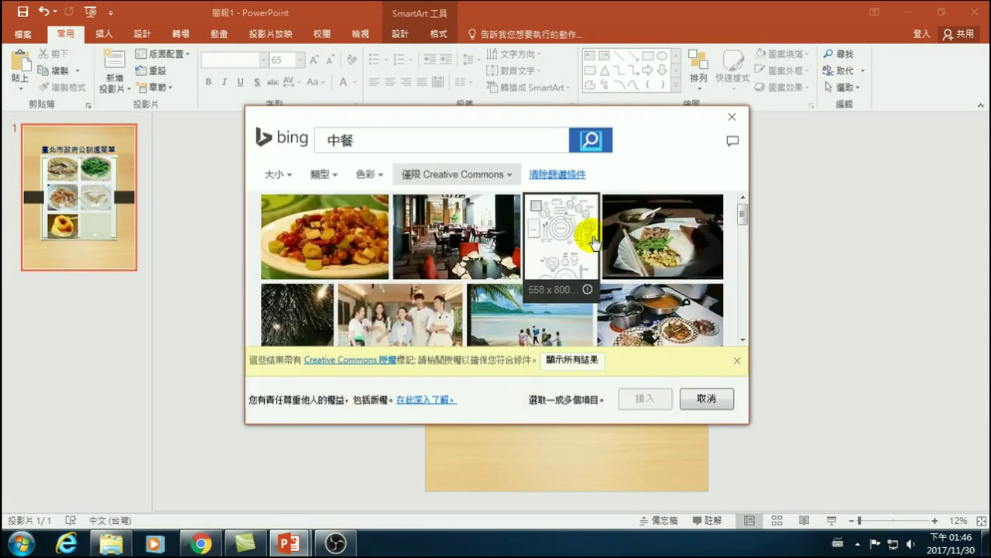
scroll(593, 242, "down", 5)
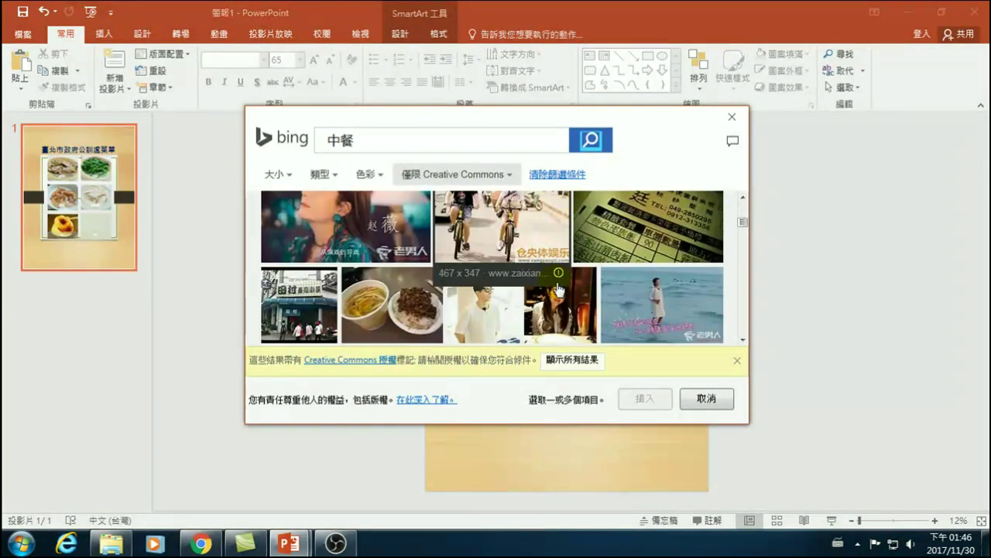
scroll(742, 238, "down", 10)
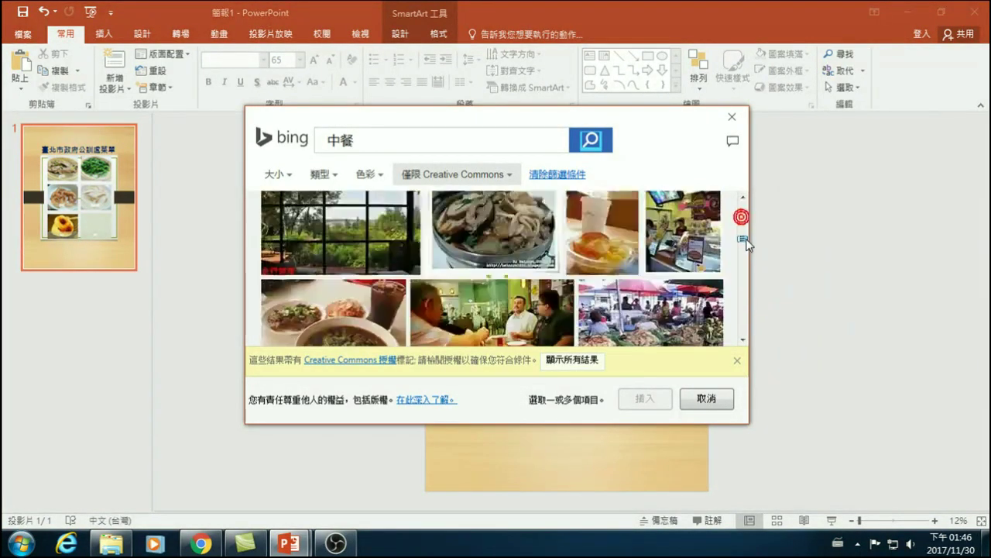
scroll(748, 254, "down", 3)
scroll(748, 252, "down", 3)
scroll(749, 252, "down", 3)
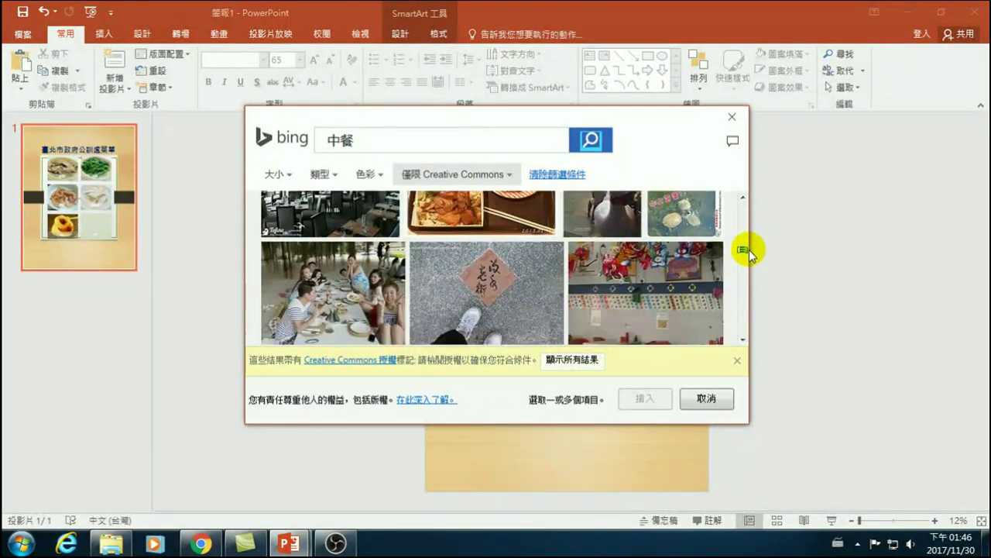
scroll(747, 255, "down", 6)
scroll(744, 267, "down", 8)
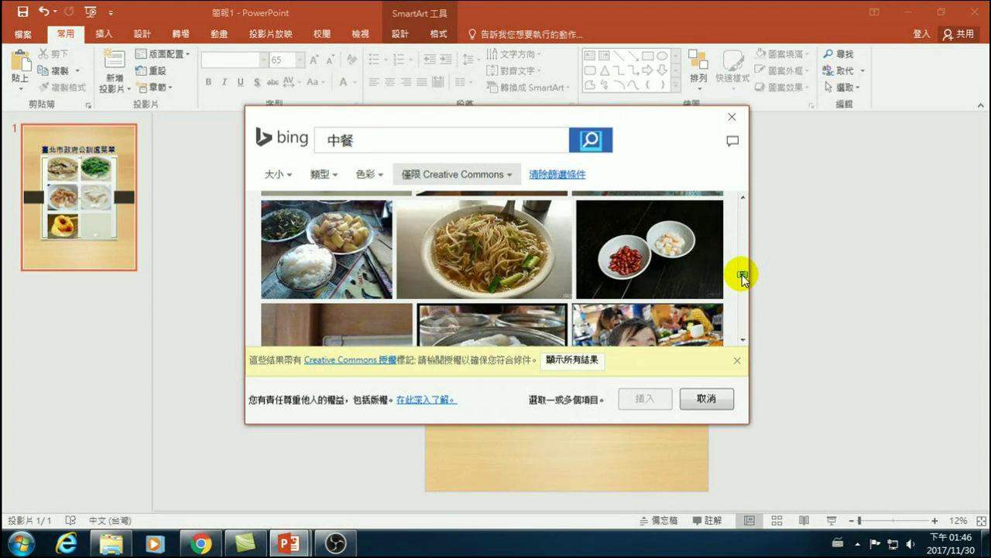
left_click(408, 209)
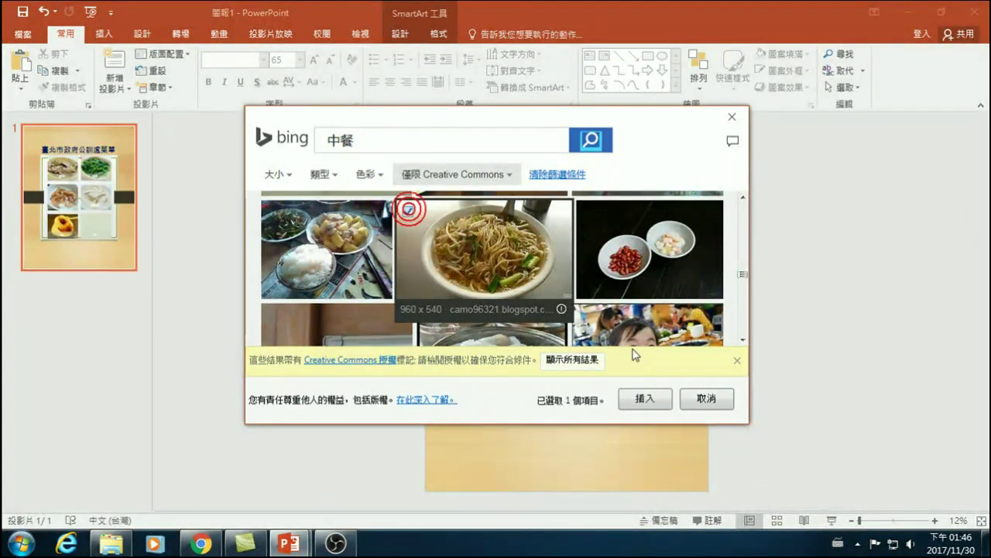
left_click(646, 399)
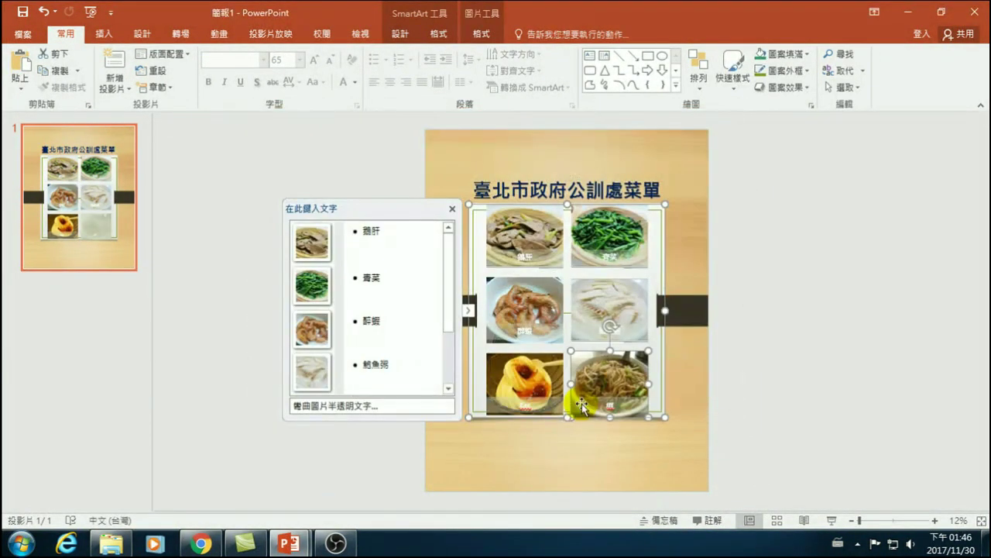
- In the SmartArt text pane, caption the fifth dish photo 甜點 using Chinese input
left_click(744, 353)
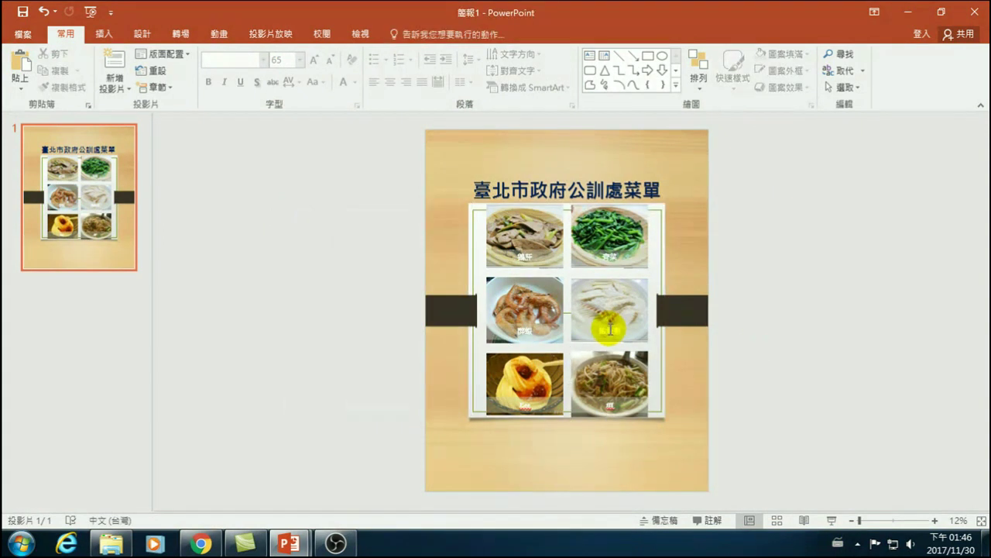
left_click(565, 285)
left_click_drag(447, 313, 442, 380)
left_click_drag(379, 324, 364, 326)
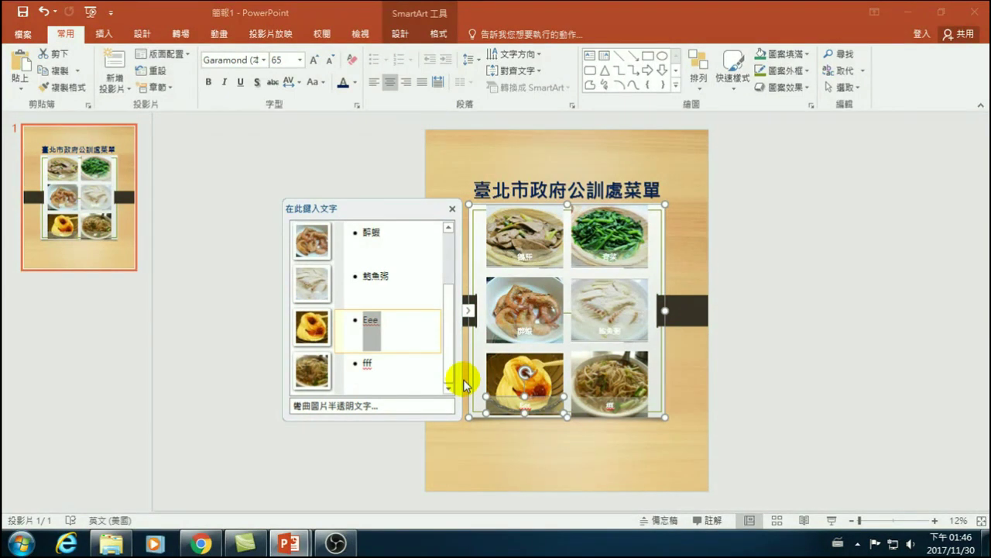
type("hr")
key("BackSpace")
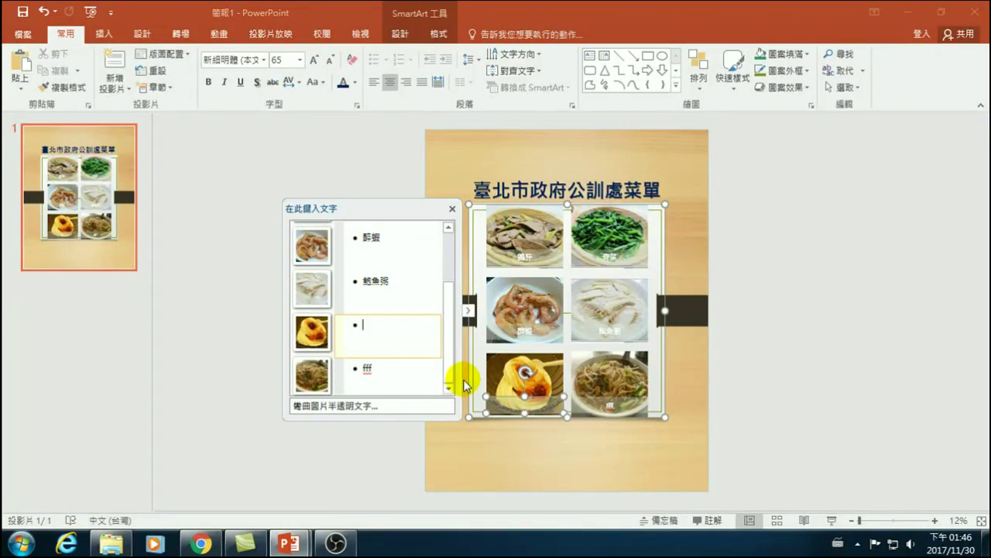
key("ctrl+shift")
type("hrtm")
key("space")
type("wfyr")
key("space")
key("Return")
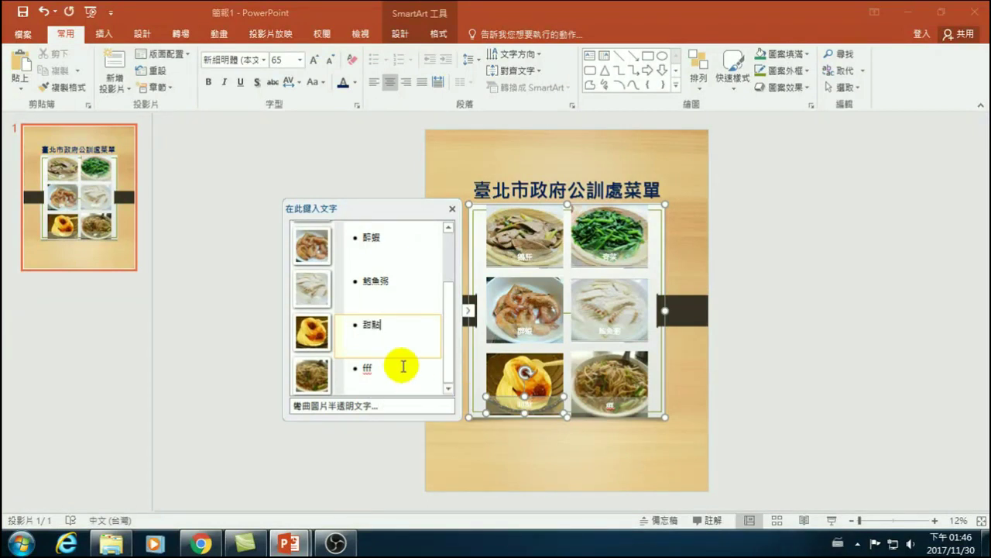
- Replace the placeholder fff under the sixth dish with 割食 and deselect the grid
left_click(372, 369)
double_click(367, 368)
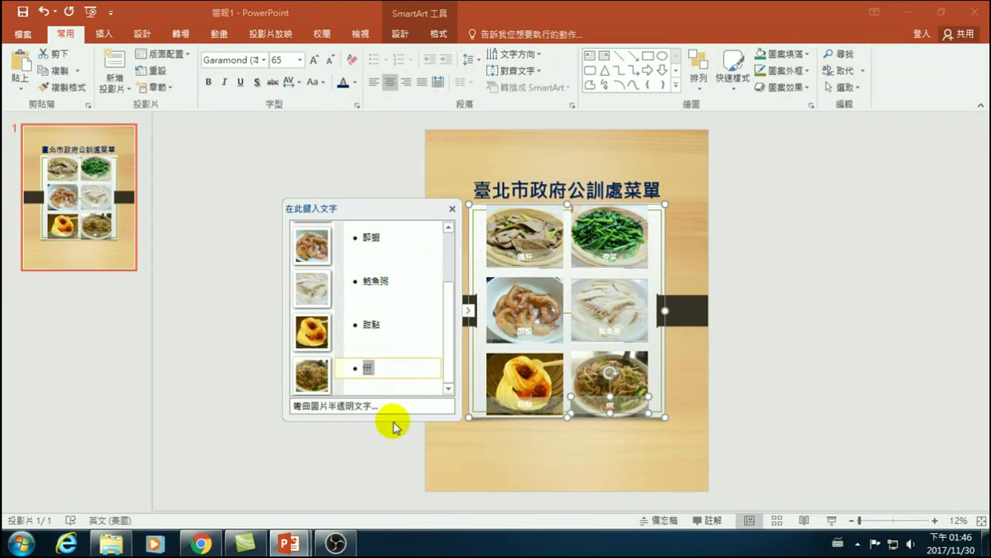
type("mw")
key("BackSpace")
key("BackSpace")
type("mw")
key("space")
type("3oiav")
key("space")
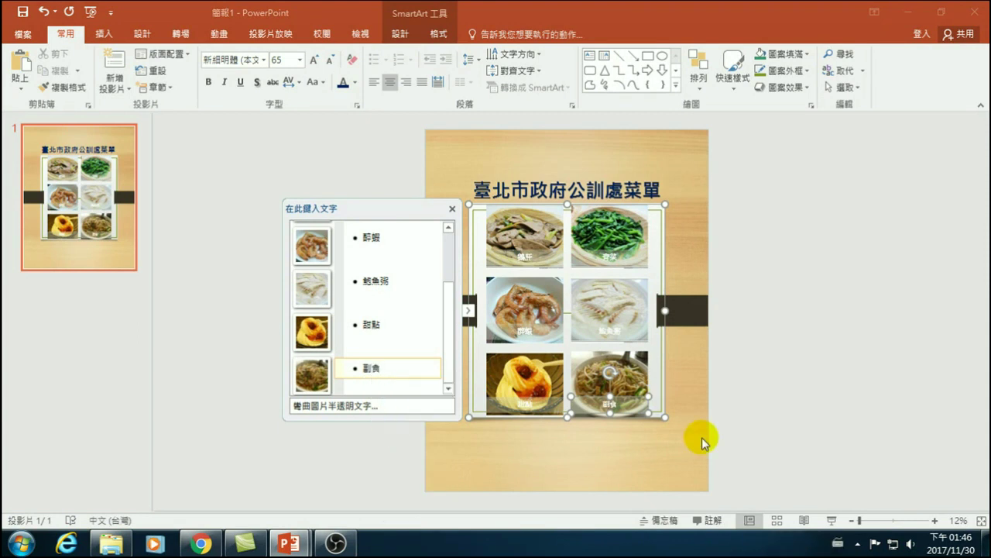
left_click(873, 305)
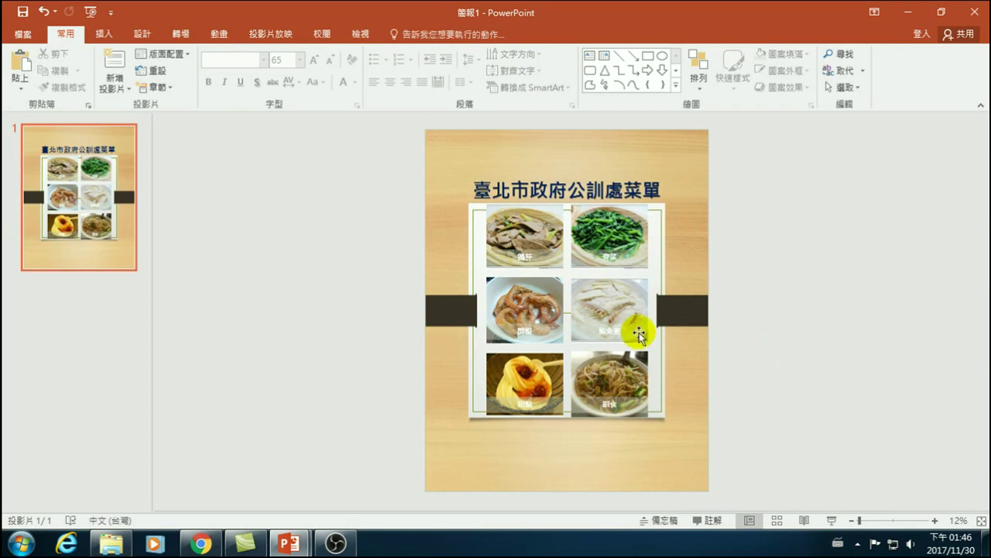
- Nudge the whole six-photo SmartArt grid slightly down beneath the 臺北市政府公訓處菜單 title
left_click(566, 205)
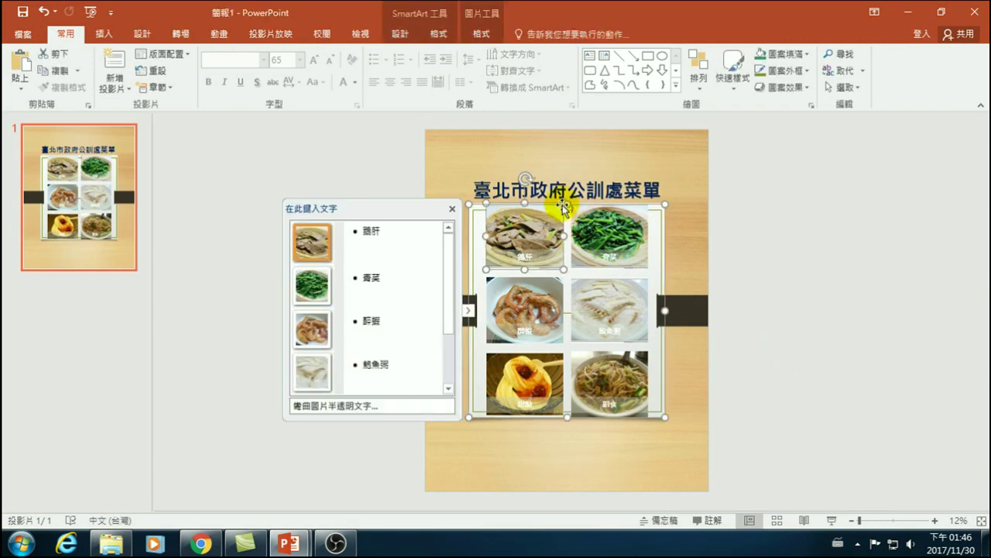
left_click(566, 204)
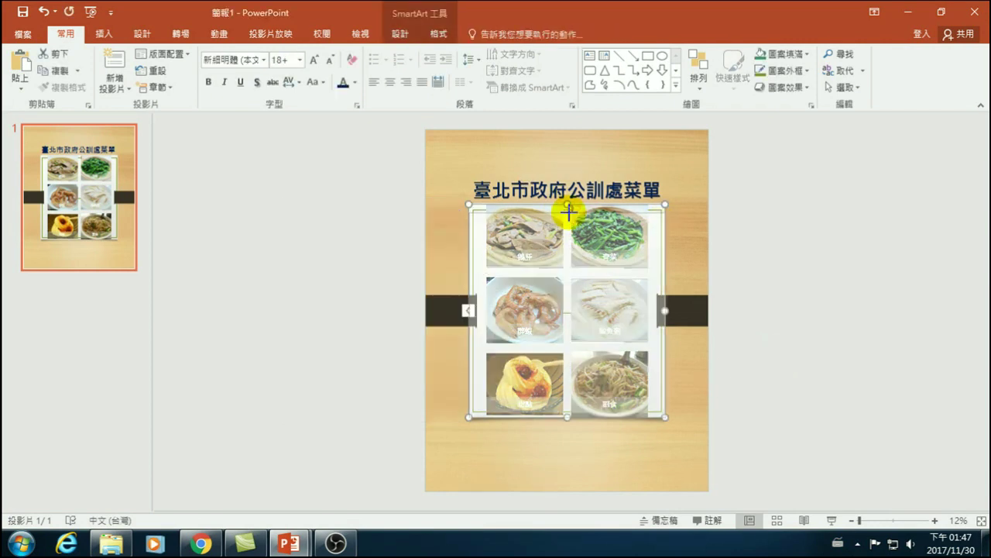
left_click_drag(569, 212, 582, 219)
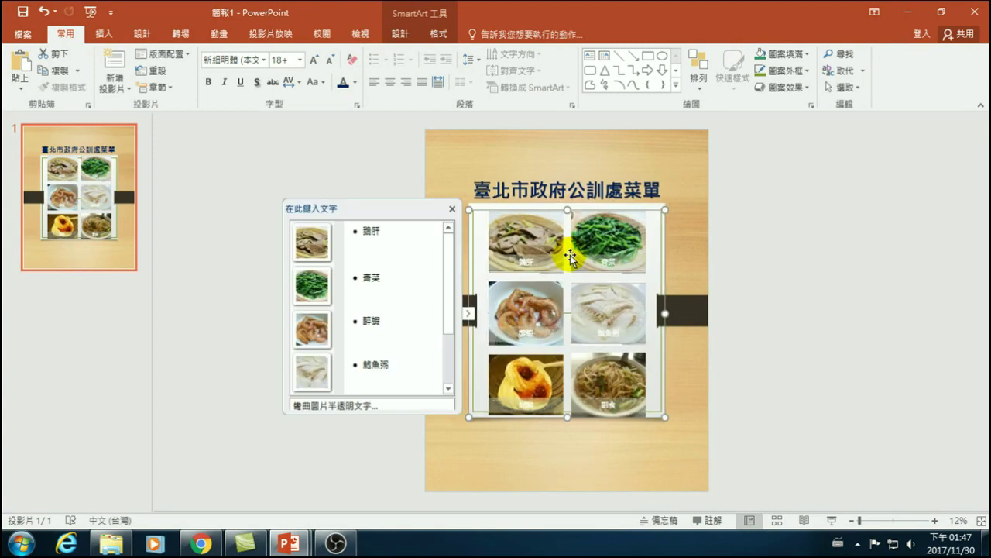
left_click(566, 409)
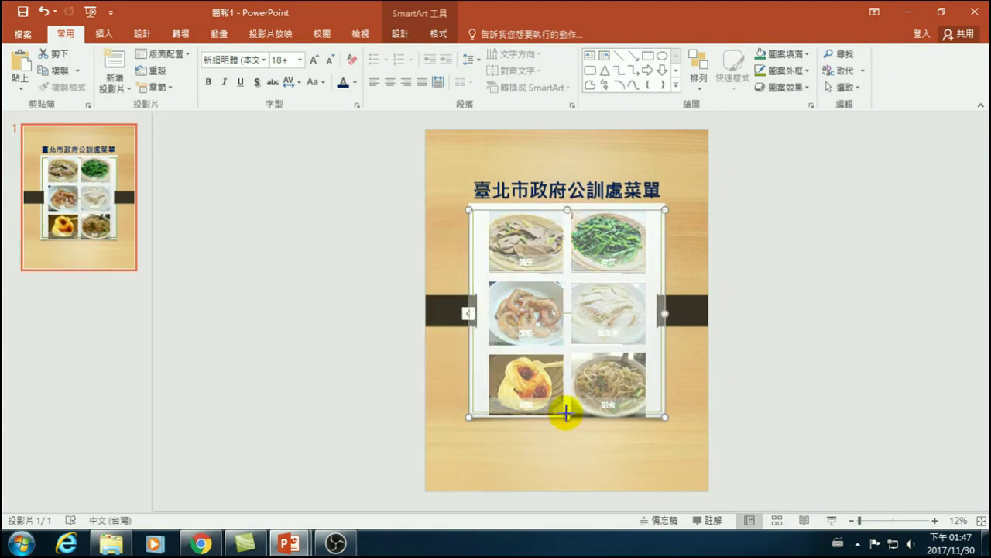
left_click(756, 379)
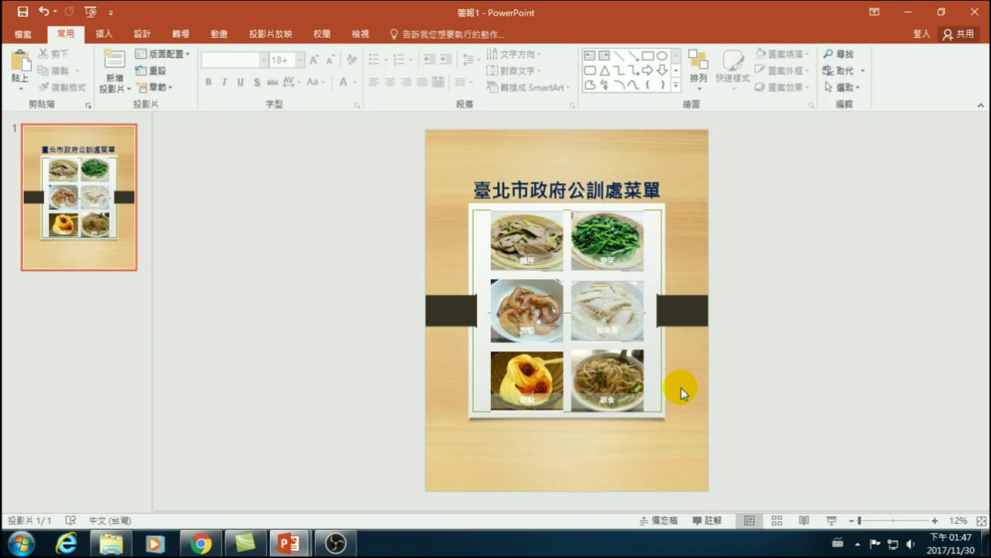
left_click(569, 275)
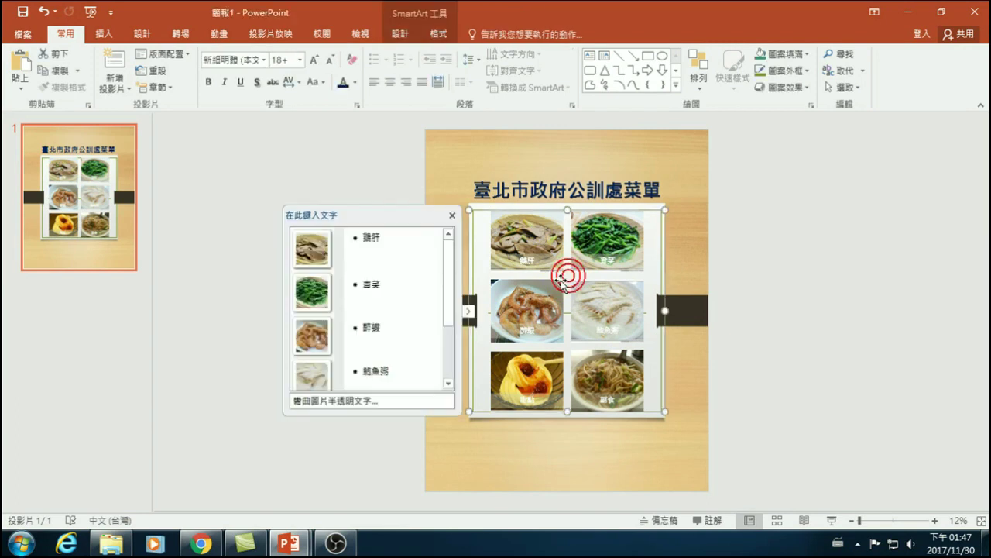
left_click(472, 245)
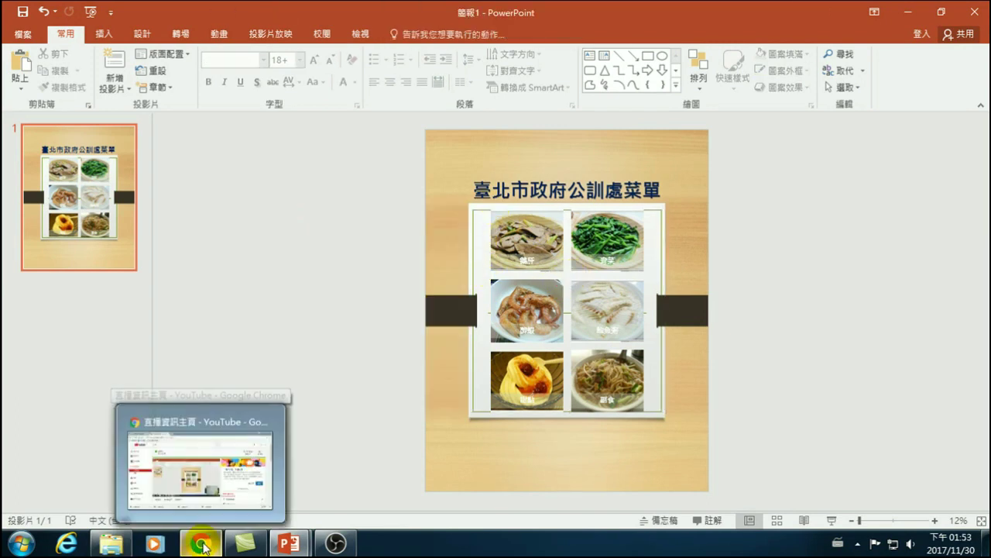
- Start a new Google Chrome window from the taskbar jump list, landing on Google's search page
left_click(202, 544)
right_click(203, 545)
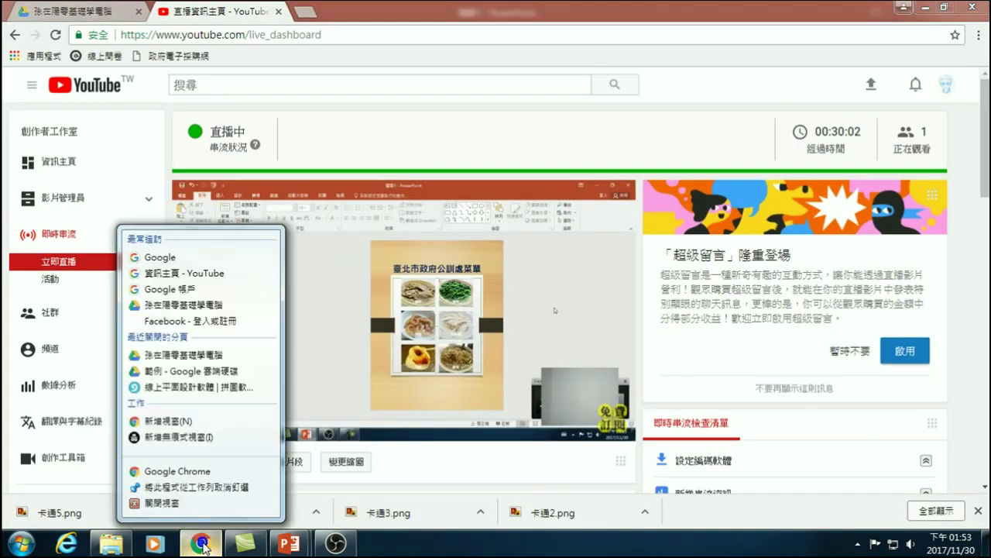
left_click(177, 472)
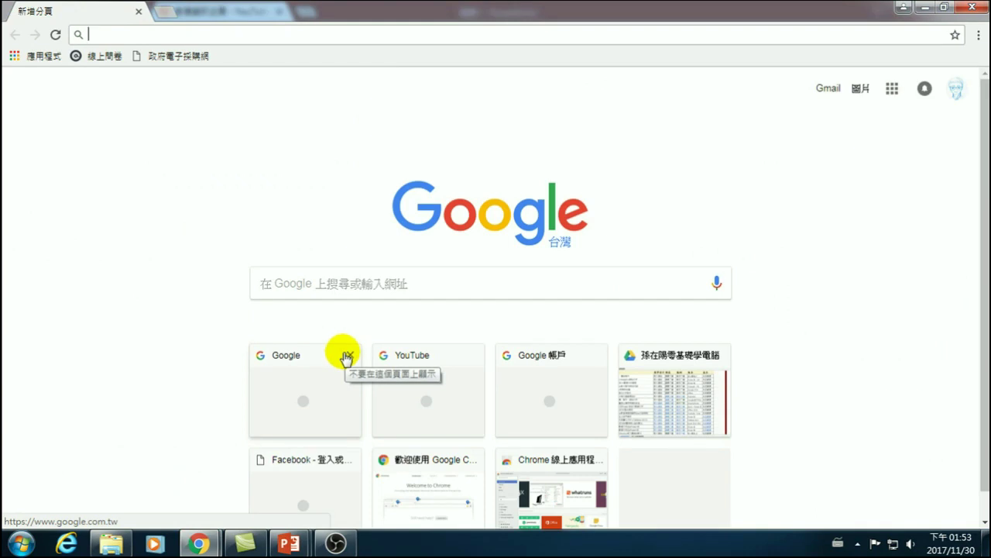
left_click(329, 273)
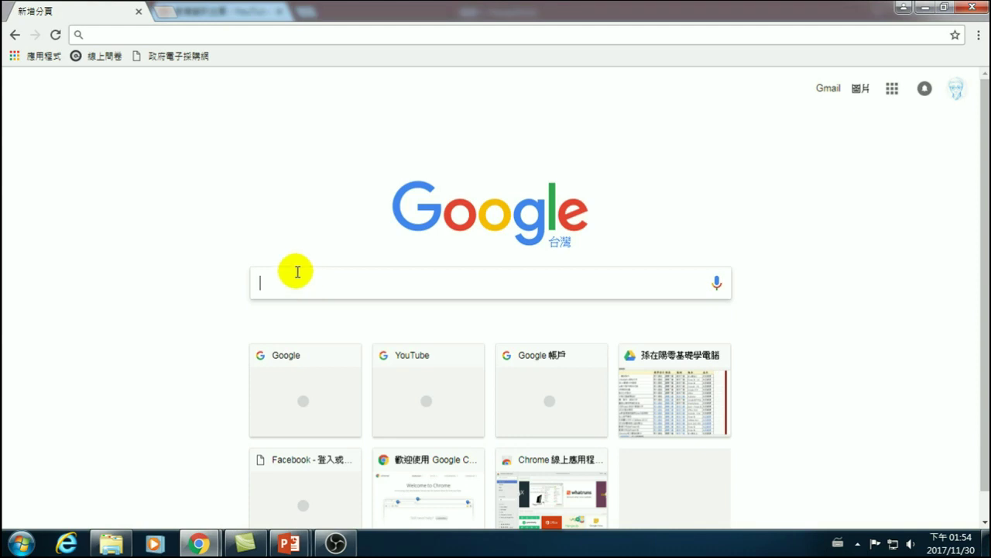
left_click(303, 280)
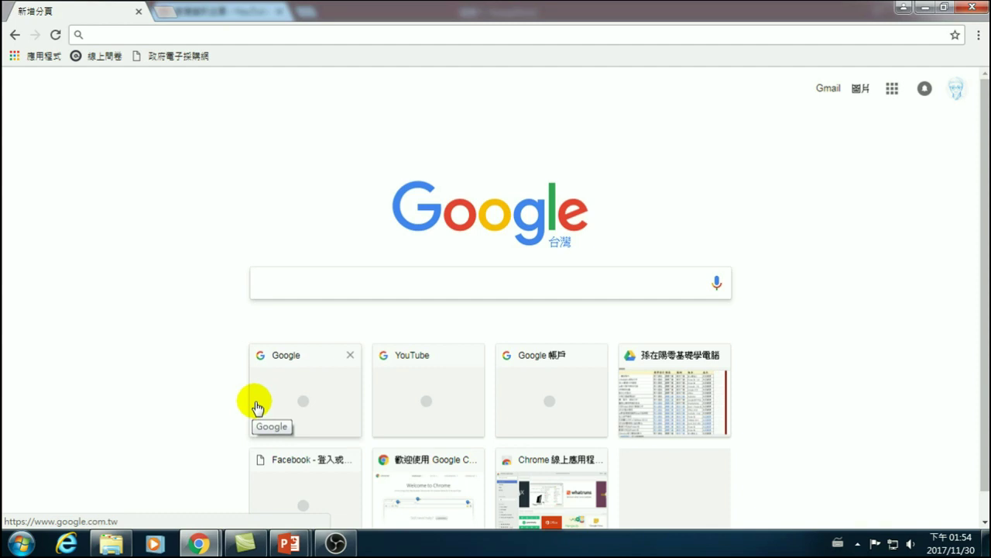
- Search Google for 'creative commons' and open the 台灣創用CC計畫 | Creative Commons Taiwan result
type("cr")
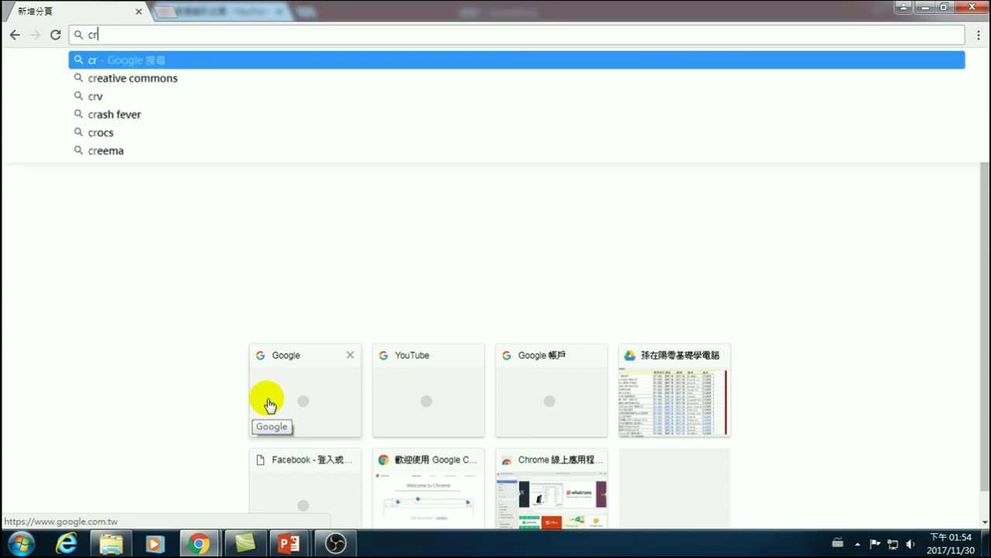
type("eative")
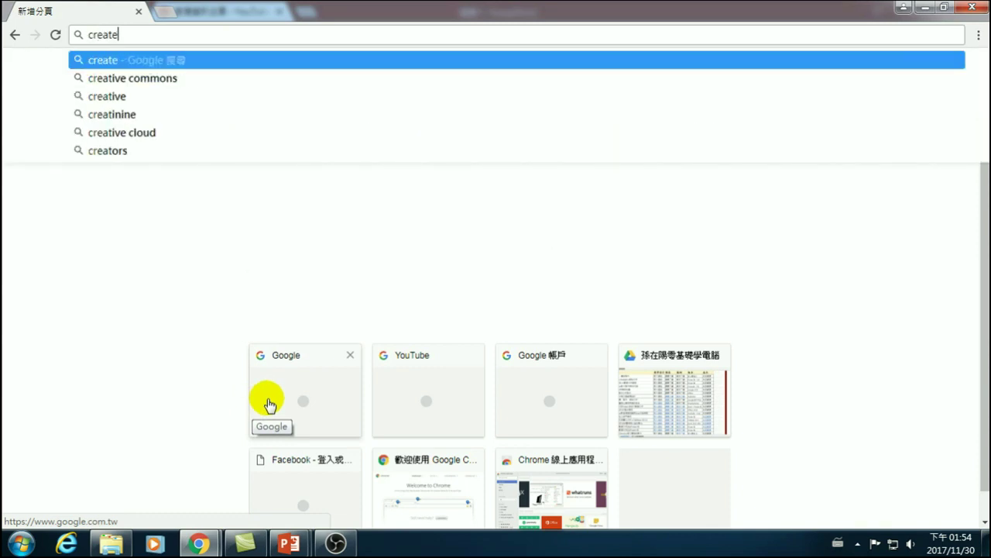
key("BackSpace")
type("ive com")
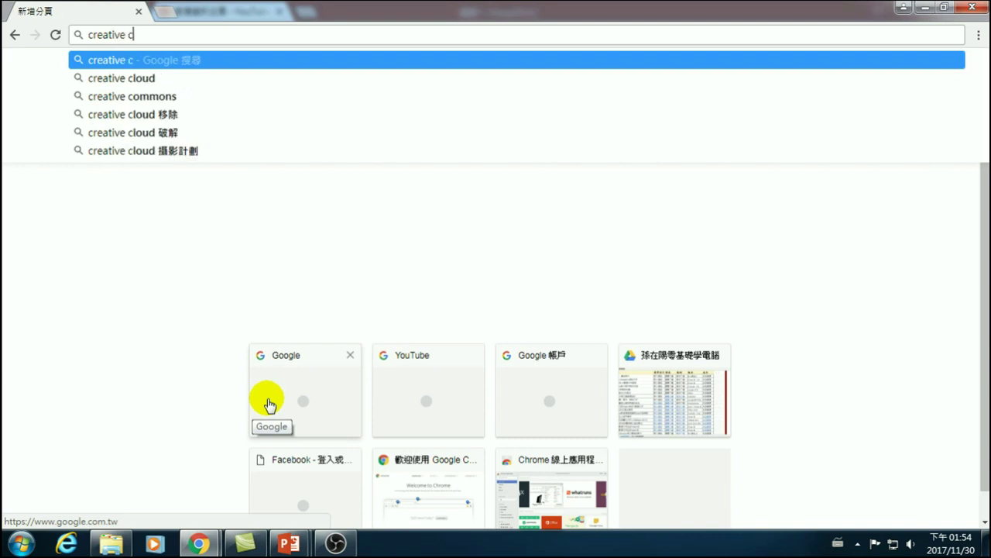
key("Down")
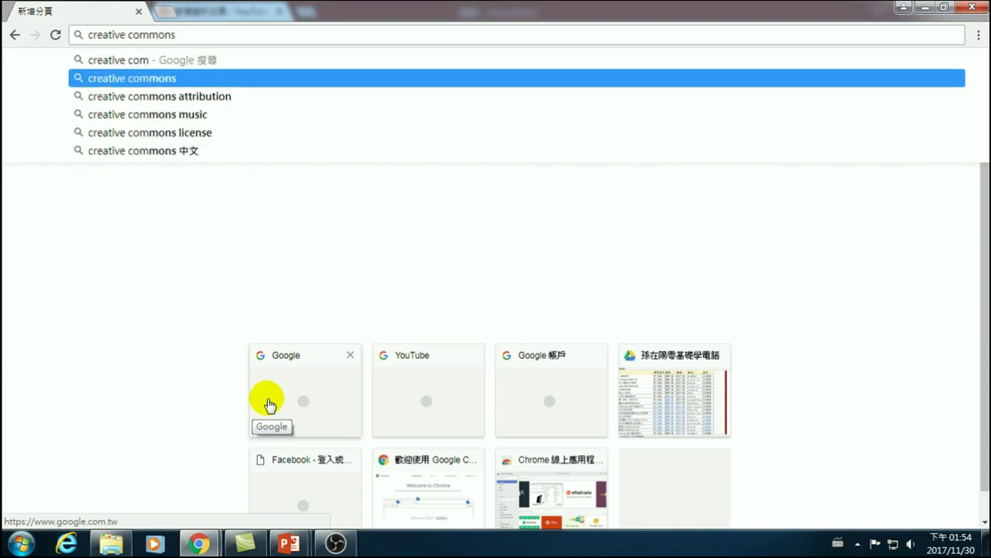
key("Return")
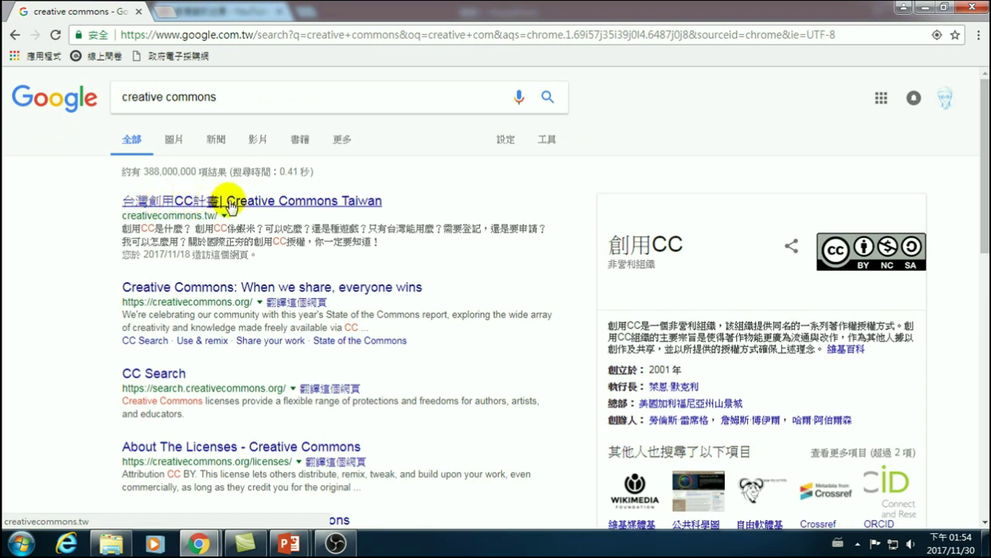
left_click(194, 203)
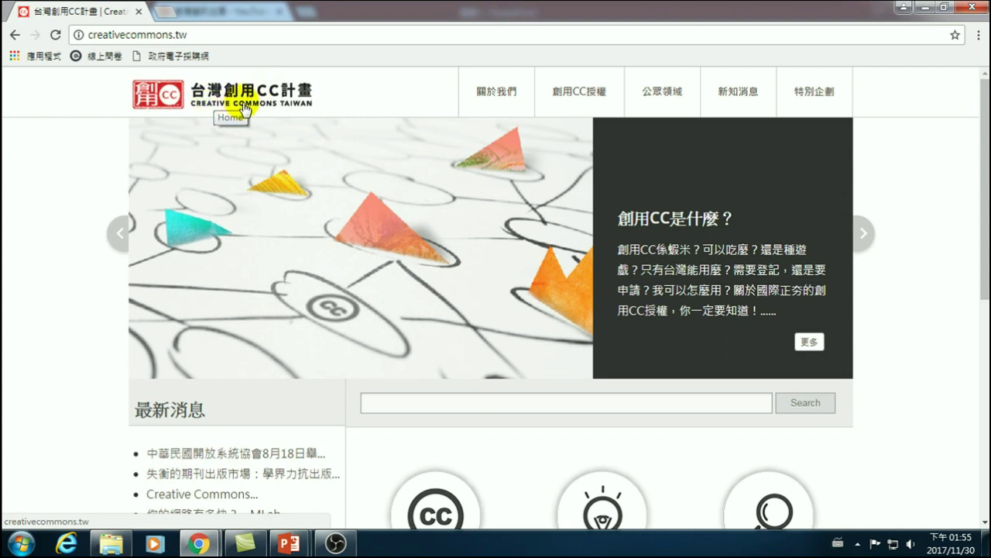
- Open the 創用CC是什麼？ explanation page from the Creative Commons Taiwan homepage
scroll(302, 194, "down", 2)
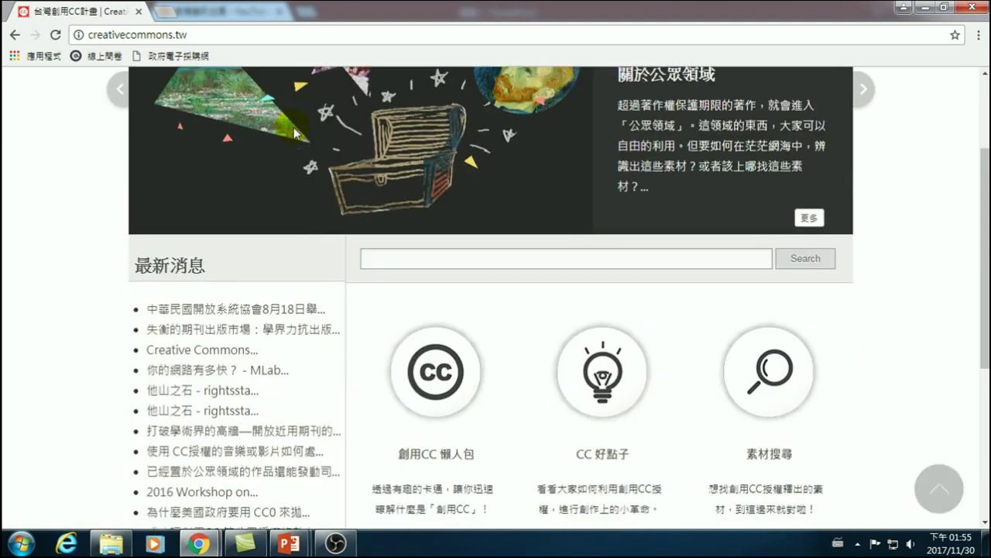
scroll(357, 322, "down", 3)
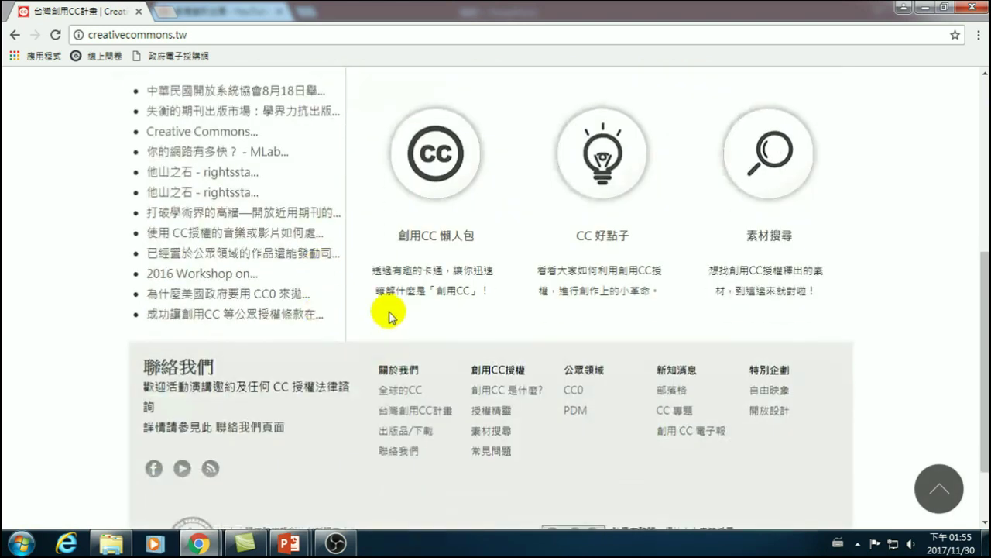
left_click(434, 165)
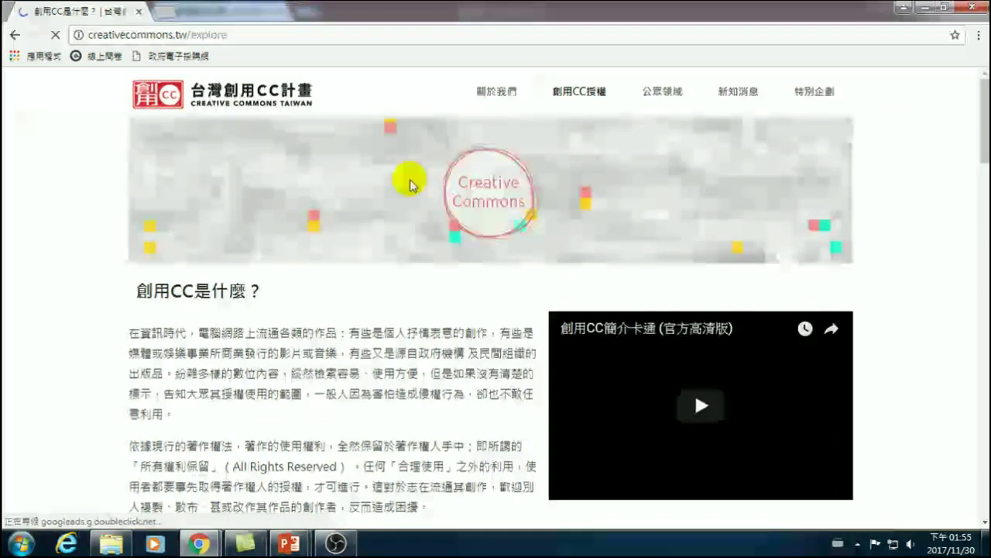
- Under 四個授權要素, highlight the licence elements 姓名標示, 非商業性 and 禁止改作
scroll(321, 372, "down", 5)
scroll(352, 425, "down", 2)
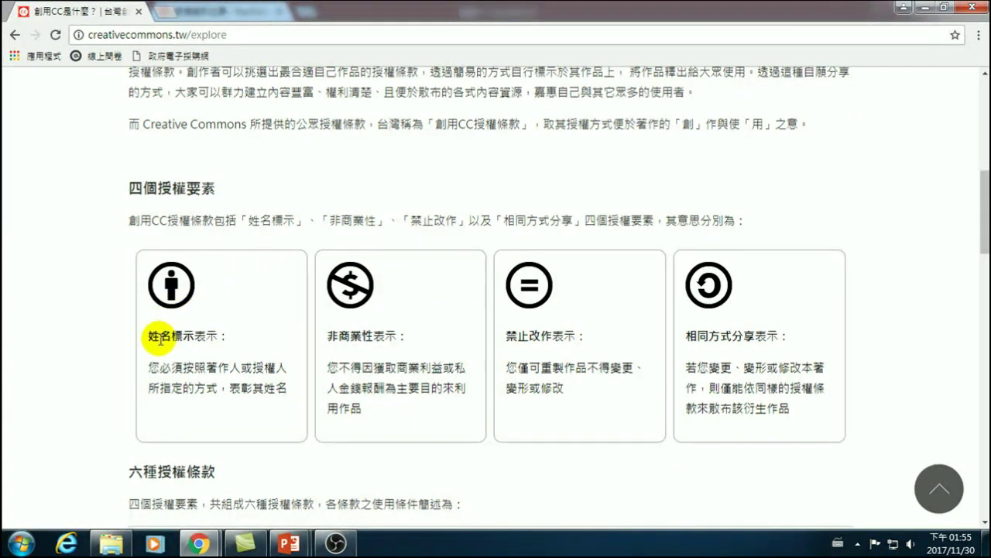
left_click_drag(144, 334, 230, 337)
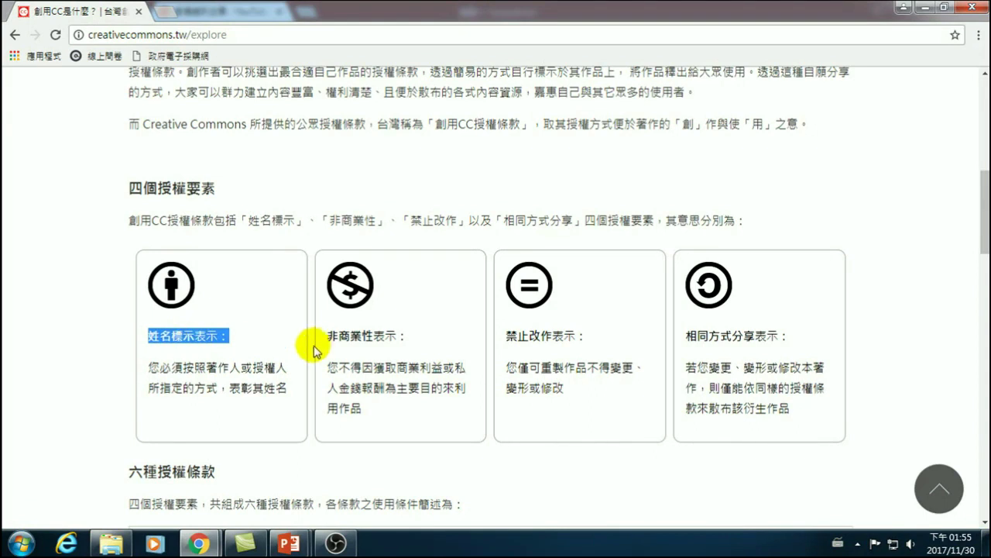
left_click_drag(325, 335, 403, 339)
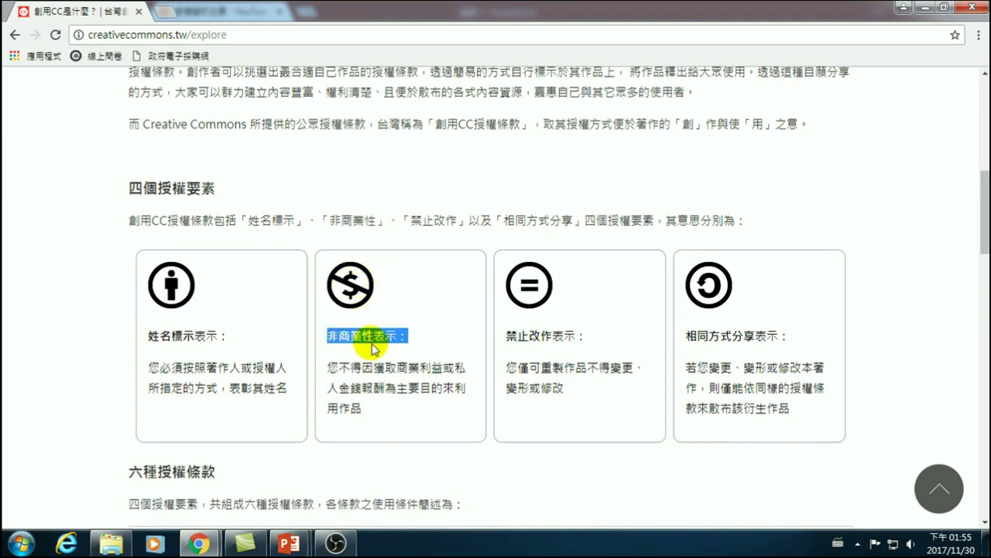
left_click_drag(507, 336, 573, 336)
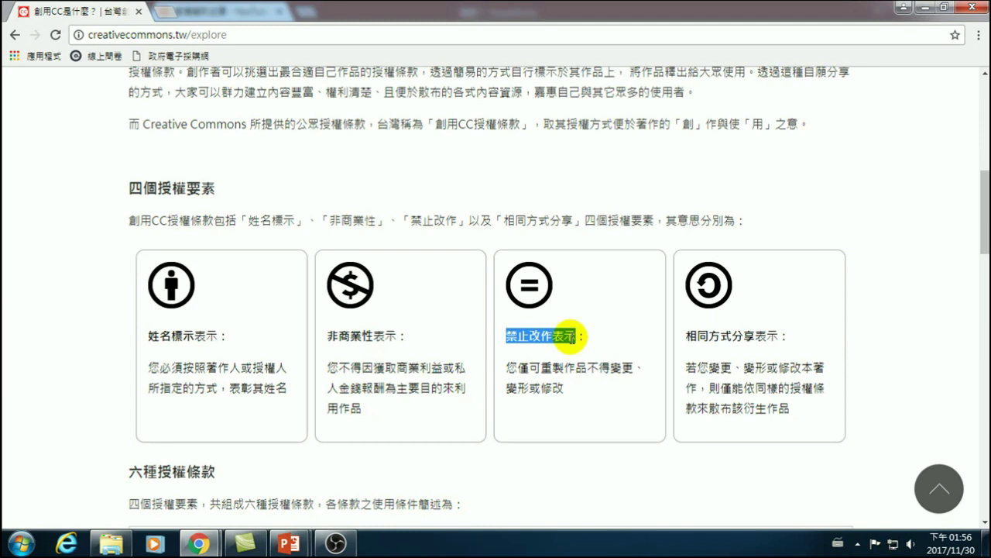
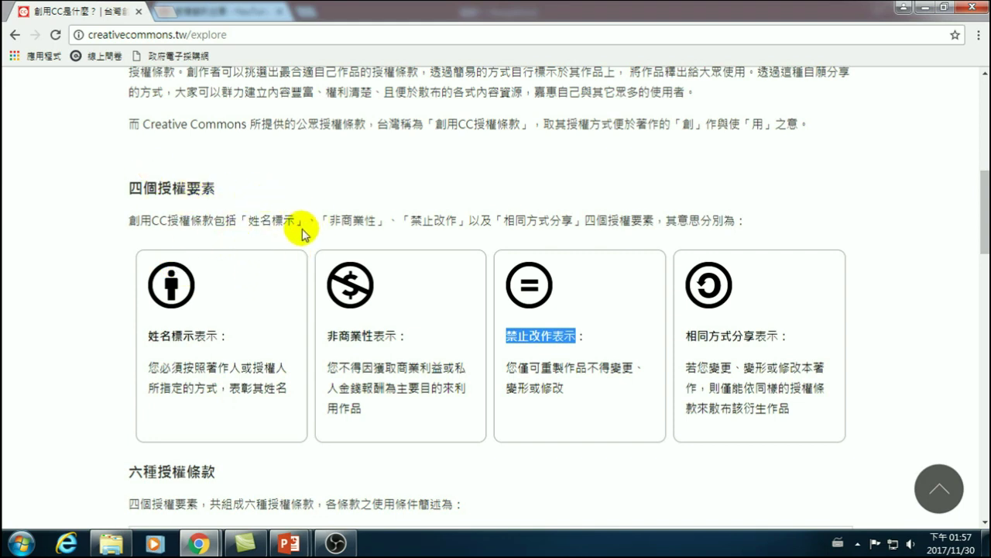
- Scroll through the licence page and highlight 禁止改作 in the license name
scroll(239, 410, "down", 1)
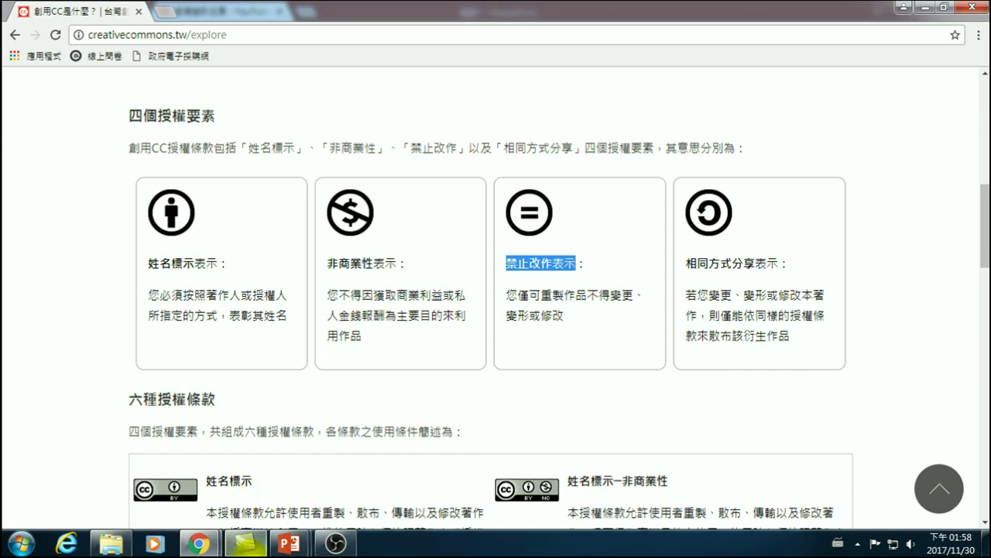
scroll(364, 308, "up", 2)
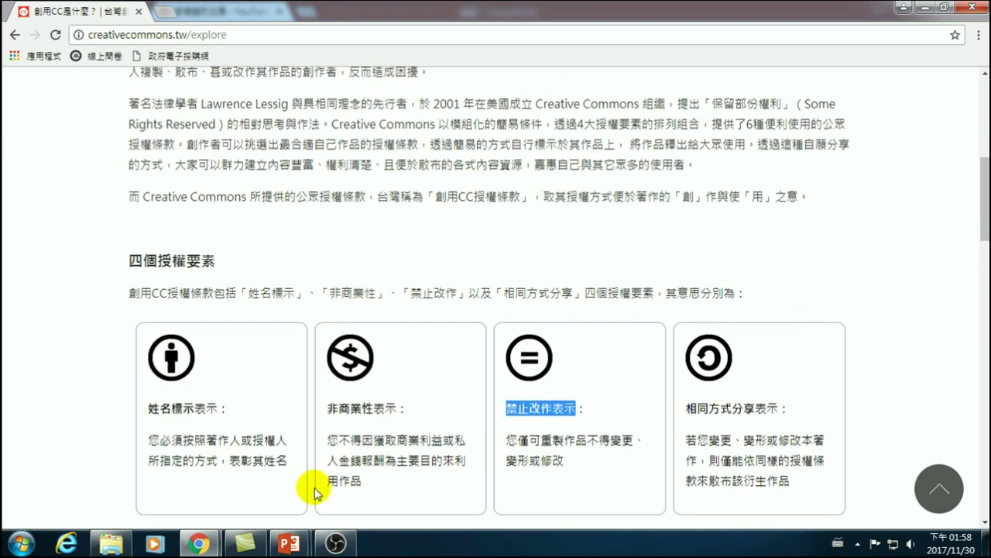
scroll(310, 407, "up", 5)
scroll(332, 377, "down", 6)
scroll(184, 336, "down", 3)
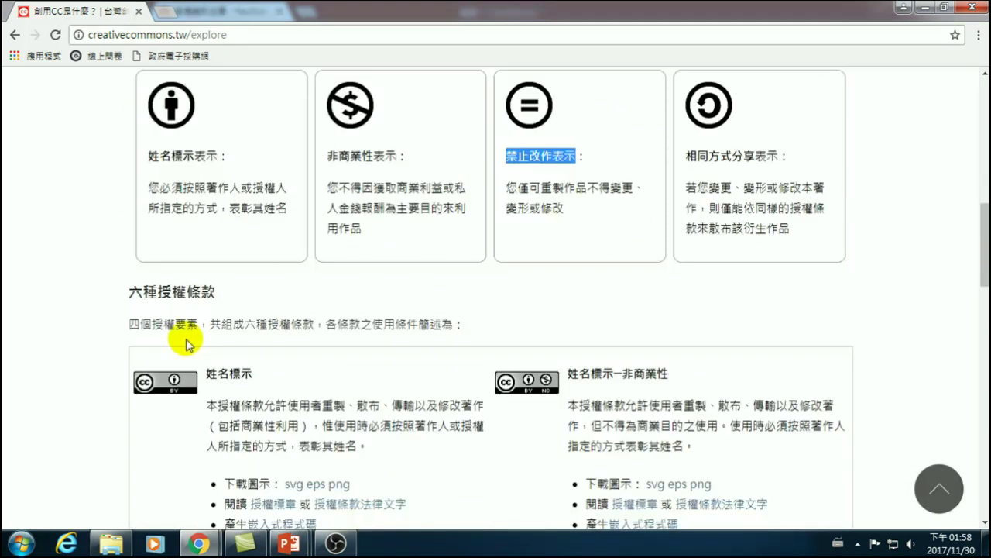
scroll(283, 252, "up", 2)
scroll(394, 336, "down", 5)
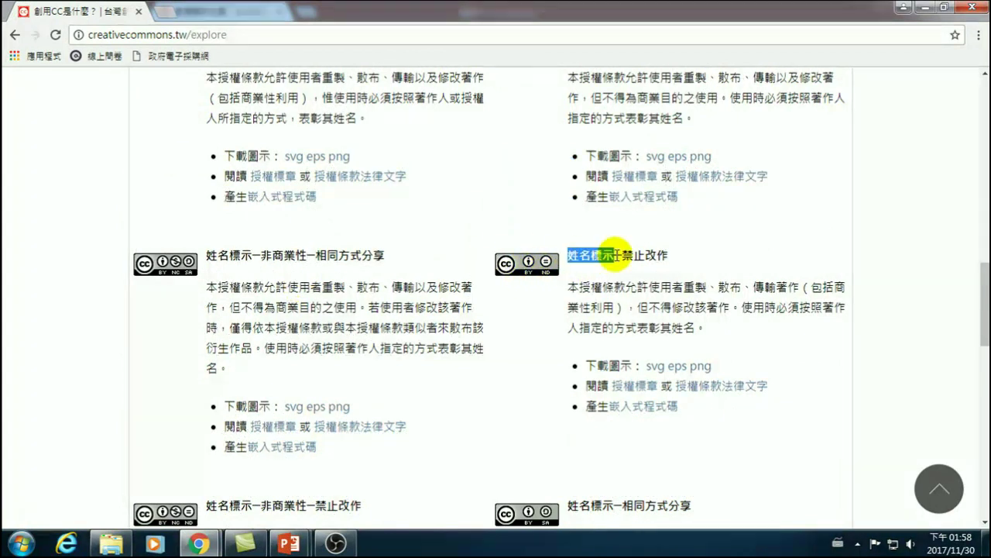
left_click_drag(623, 255, 681, 264)
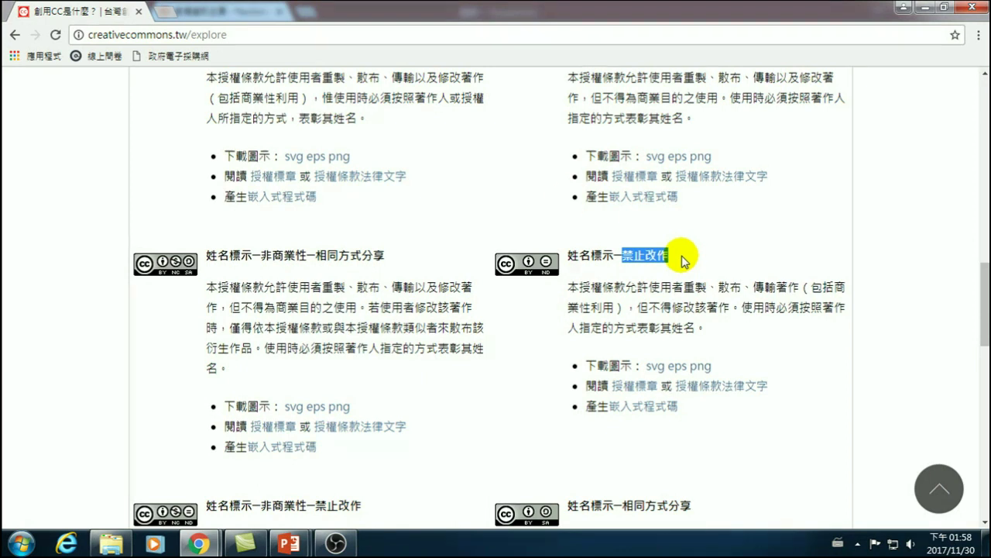
- Load the Google homepage by typing 'go' in the address bar
mouse_move(338, 544)
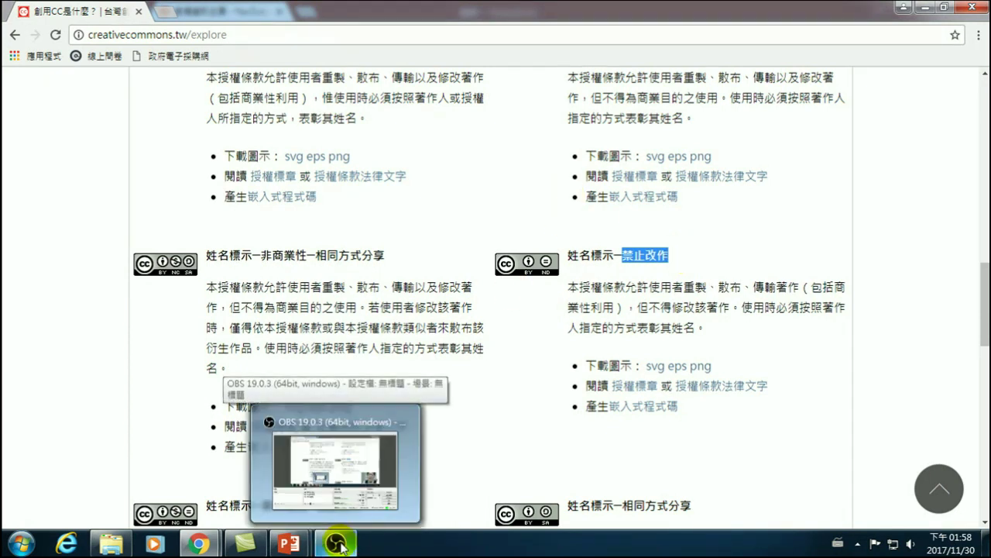
mouse_move(217, 548)
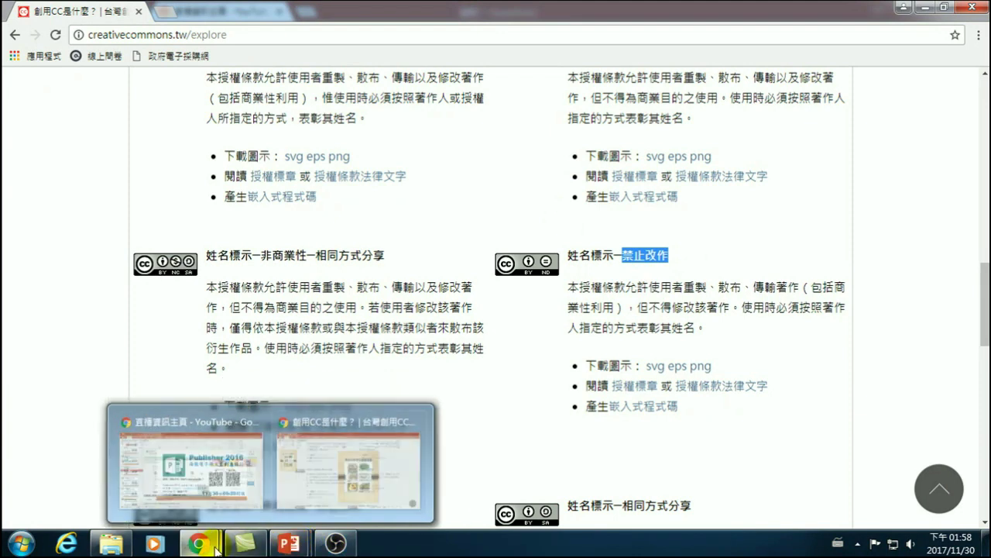
left_click(287, 31)
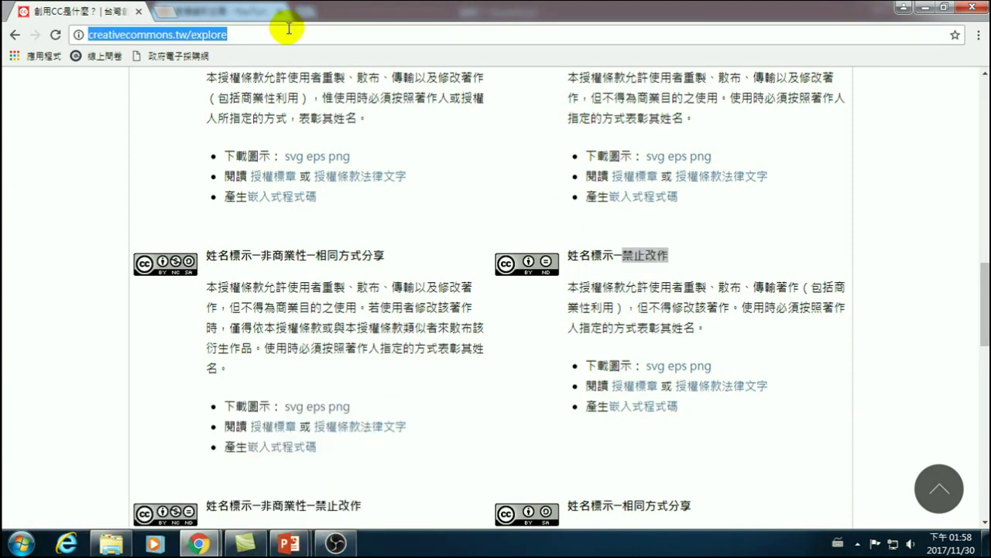
type("google.com.tw")
key("Return")
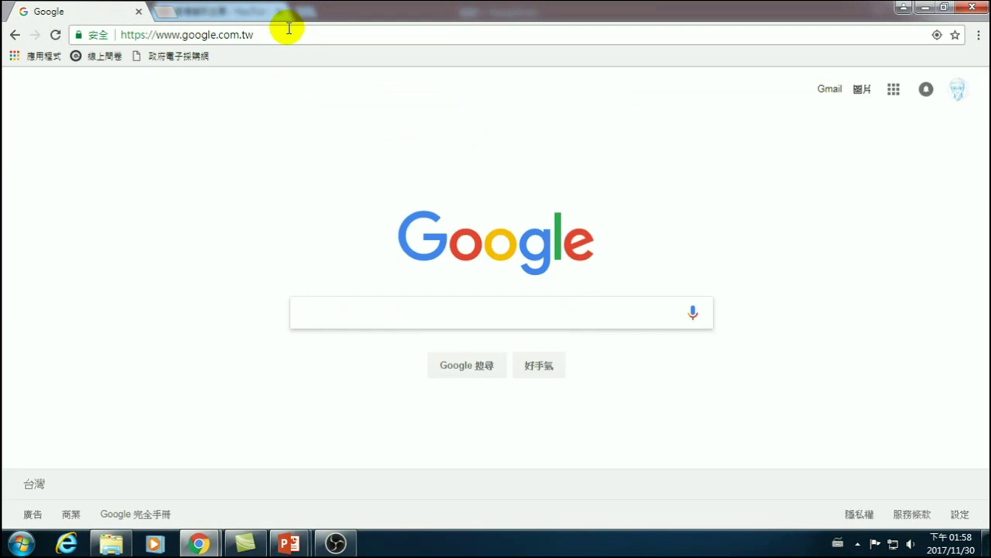
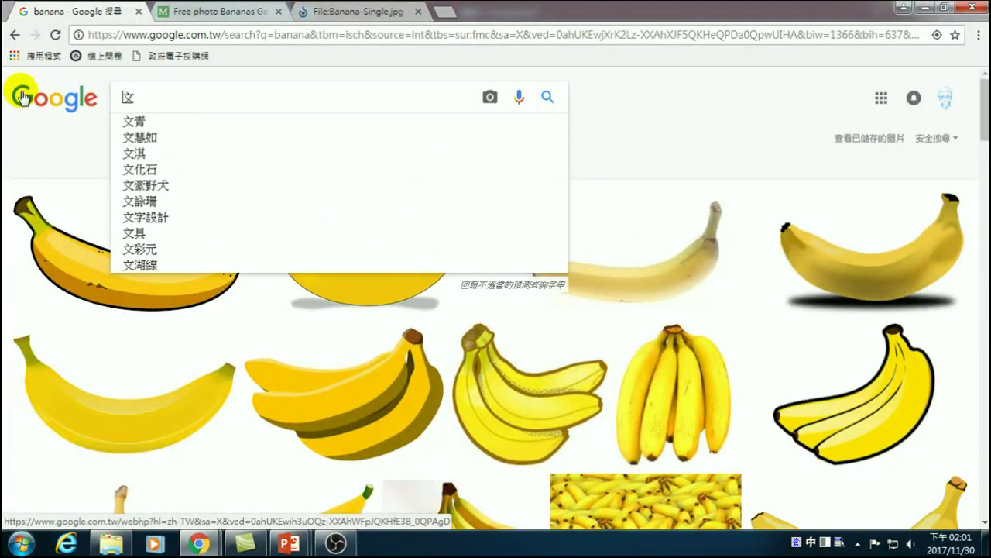
- Search Google Images for the three-character Chinese name using Cangjie input
key("BackSpace")
key("BackSpace")
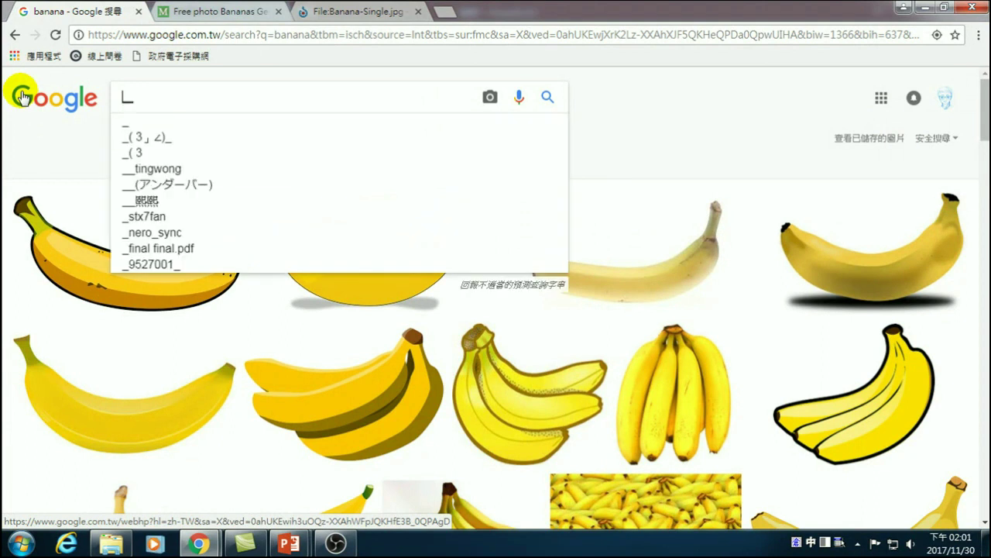
key("Return")
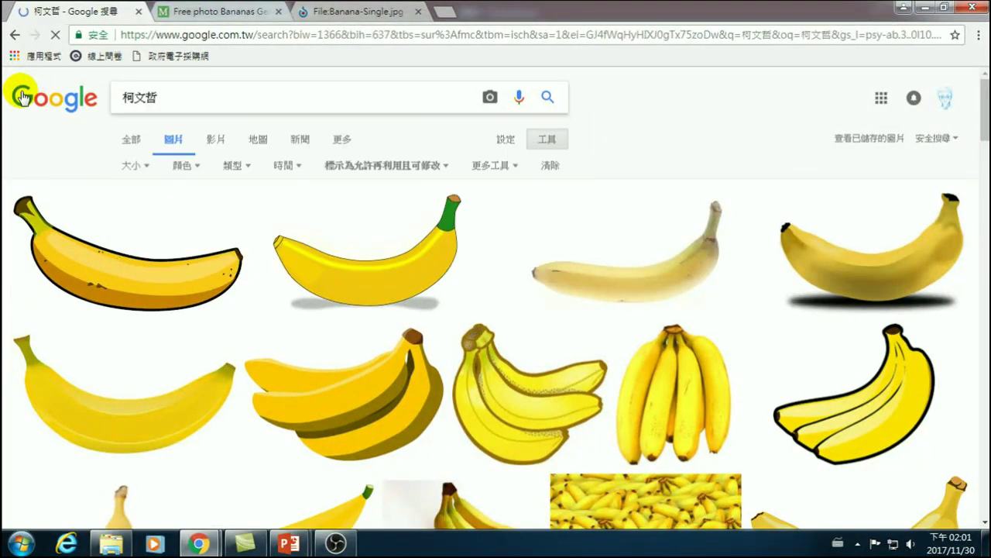
- Set the usage-rights filter to 不限使用權 and show the search tools
left_click(403, 166)
left_click(356, 190)
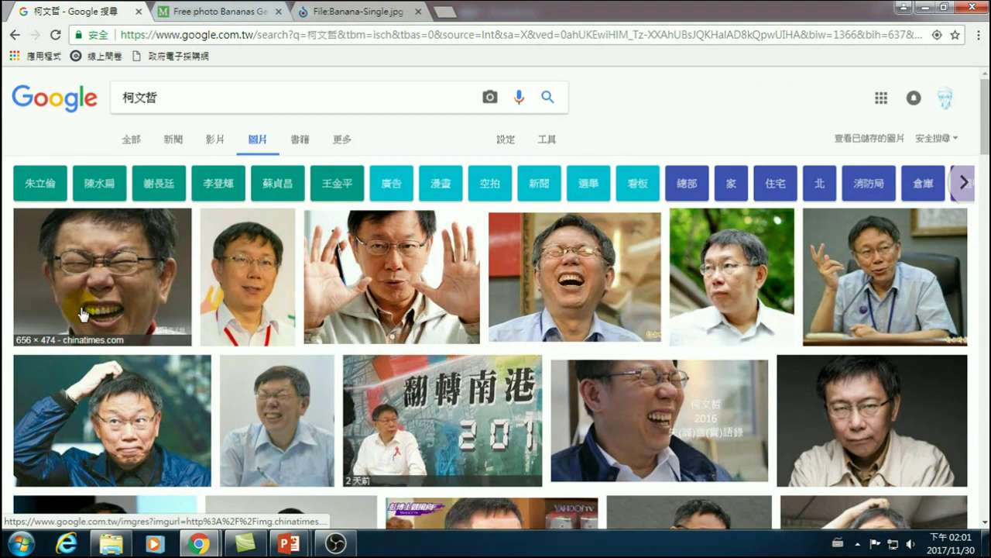
left_click(549, 139)
- Filter to images 標示為允許再利用且可修改 and open the first photo's Flickr source
left_click(344, 164)
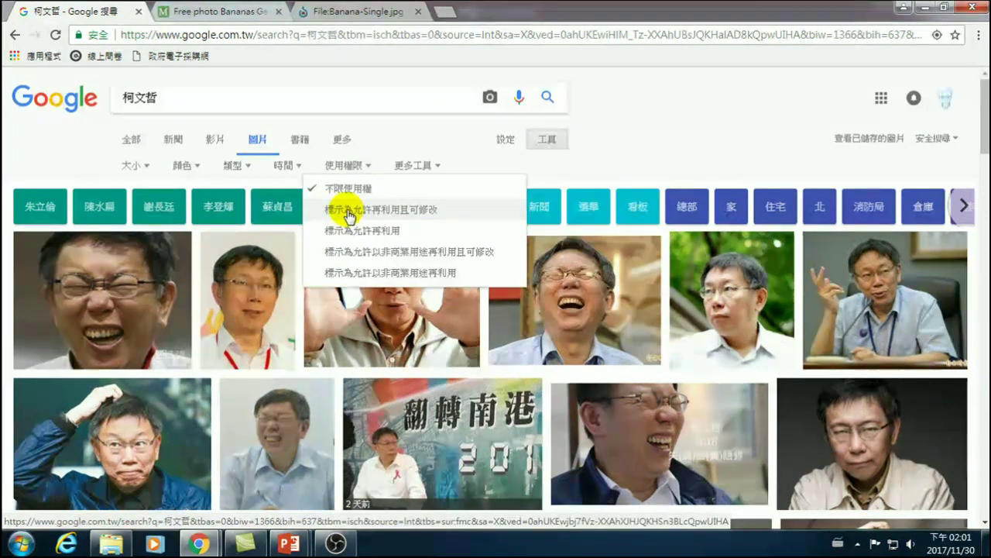
left_click(383, 209)
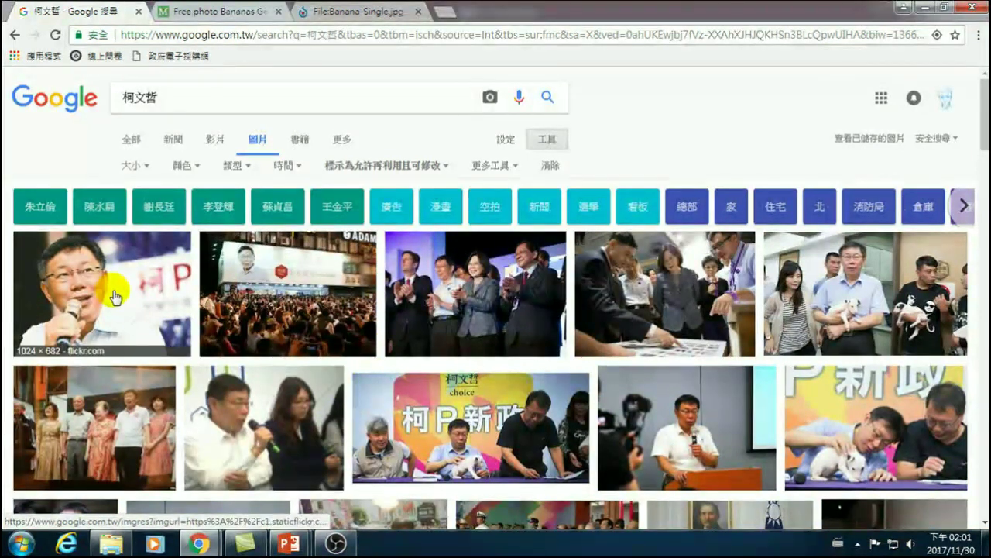
left_click(112, 295)
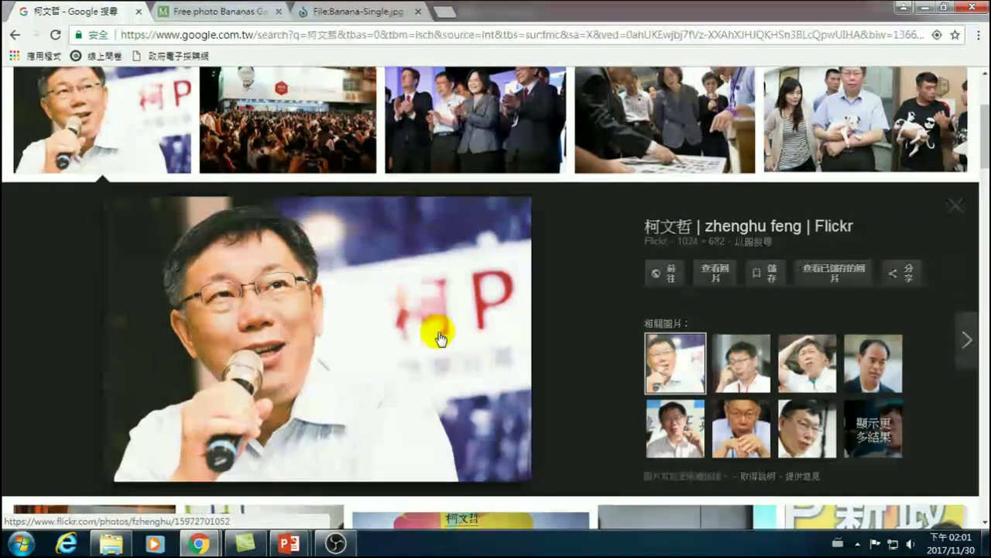
left_click(677, 279)
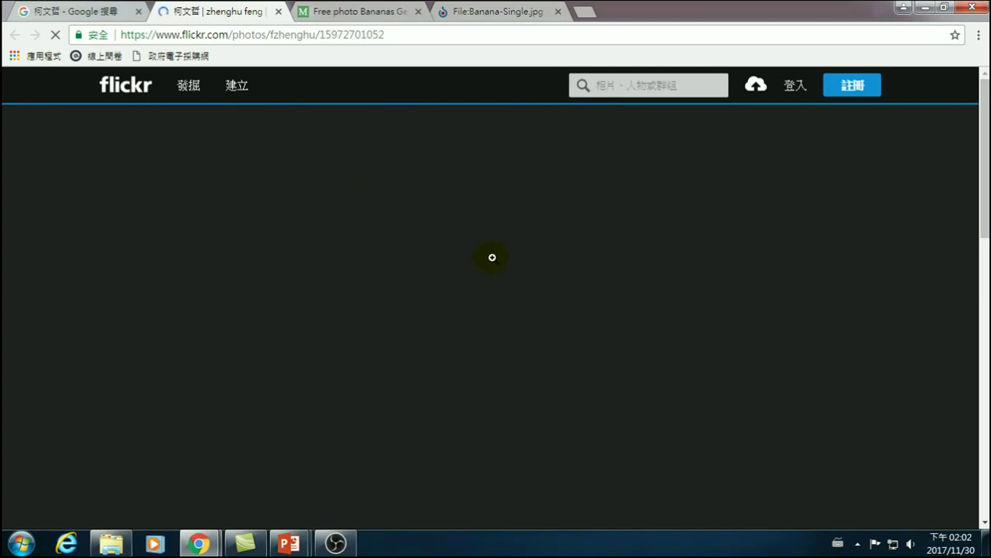
- Reopen the photo's Flickr page and select its web address for copying
key("ctrl+shift+Tab")
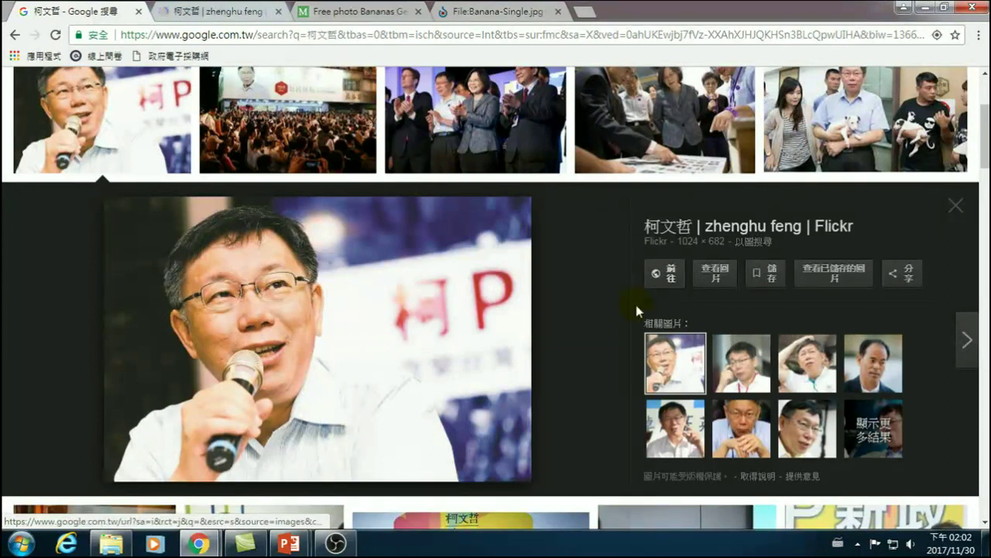
left_click(671, 275)
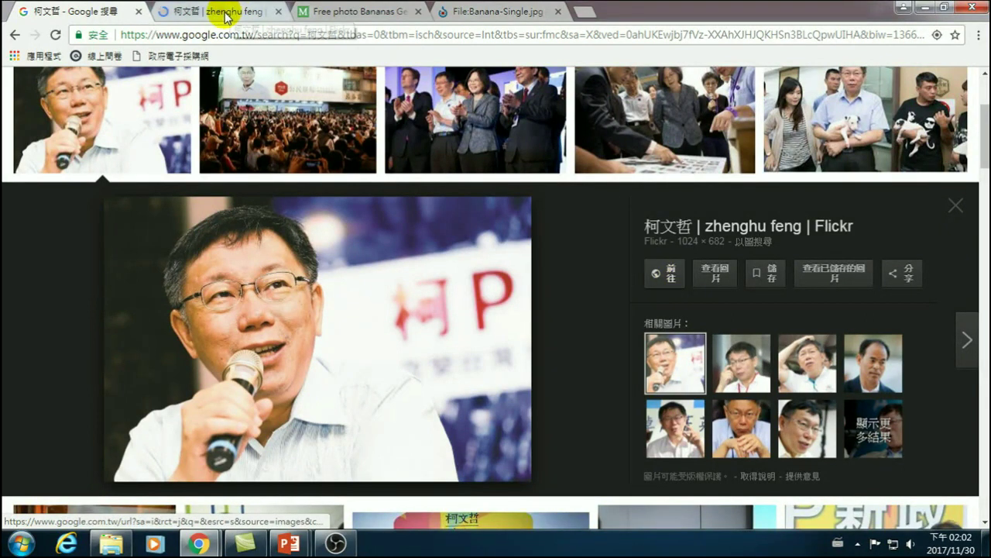
left_click(226, 14)
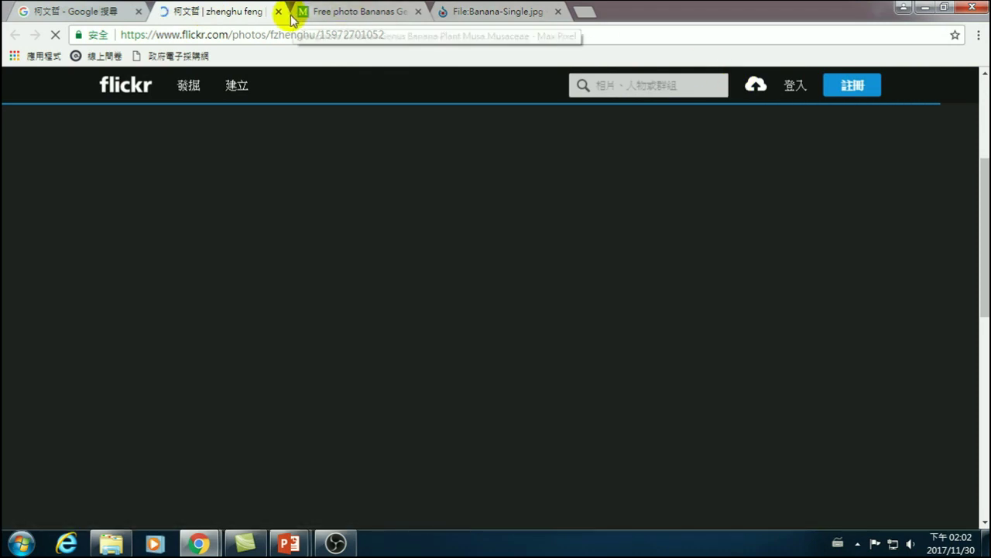
left_click(217, 36)
key("ctrl+c")
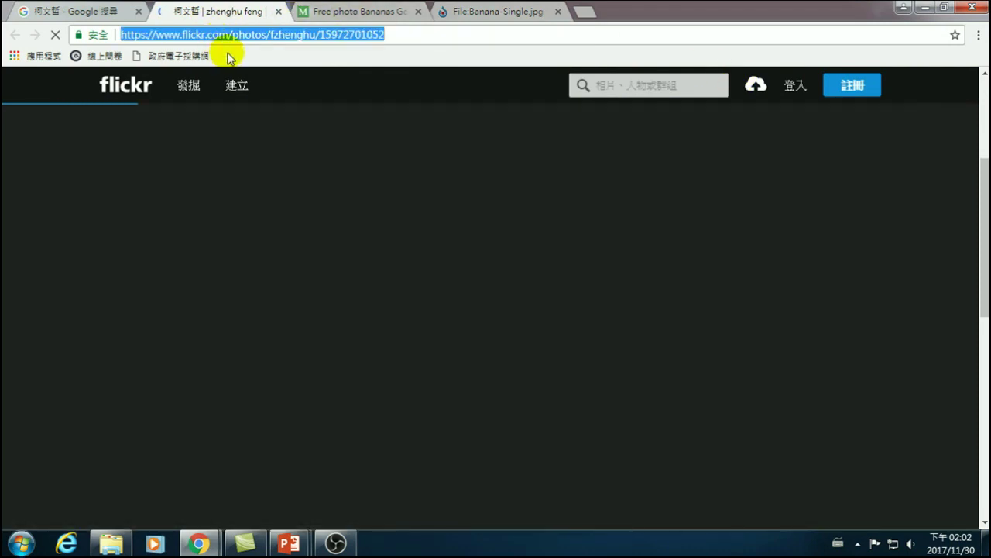
left_click(592, 13)
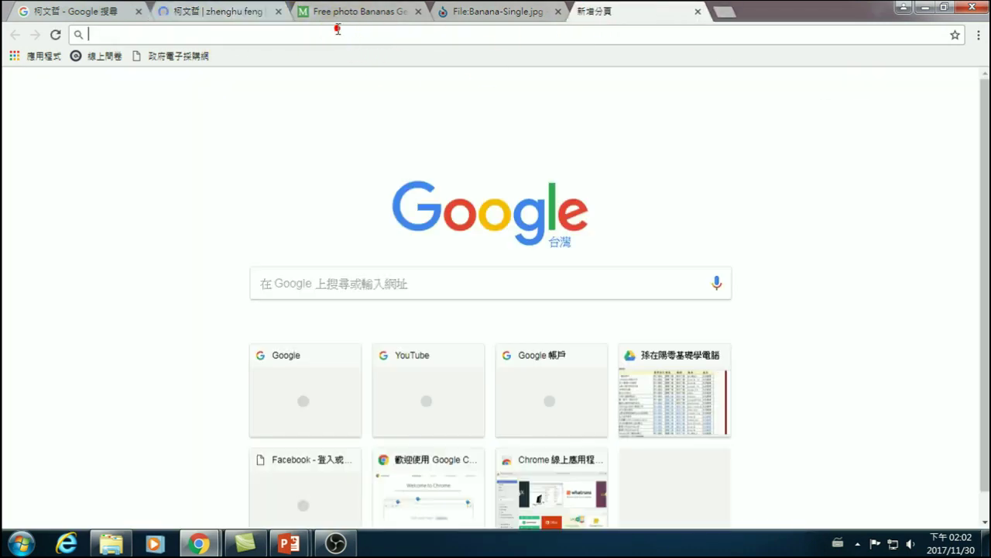
- Paste the Flickr address into the new tab, then trim it to the Flickr home page
key("ctrl+v")
key("Return")
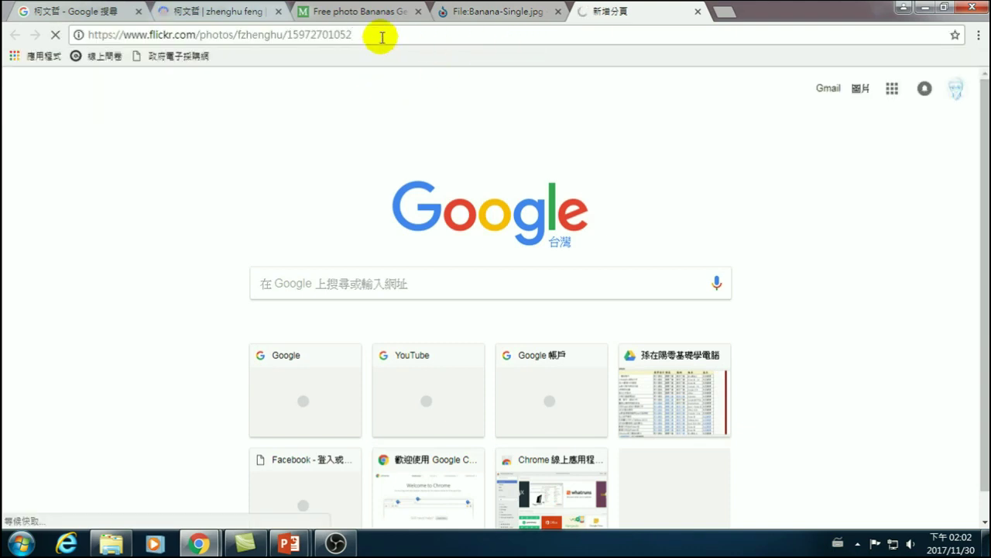
left_click(342, 36)
left_click(288, 36)
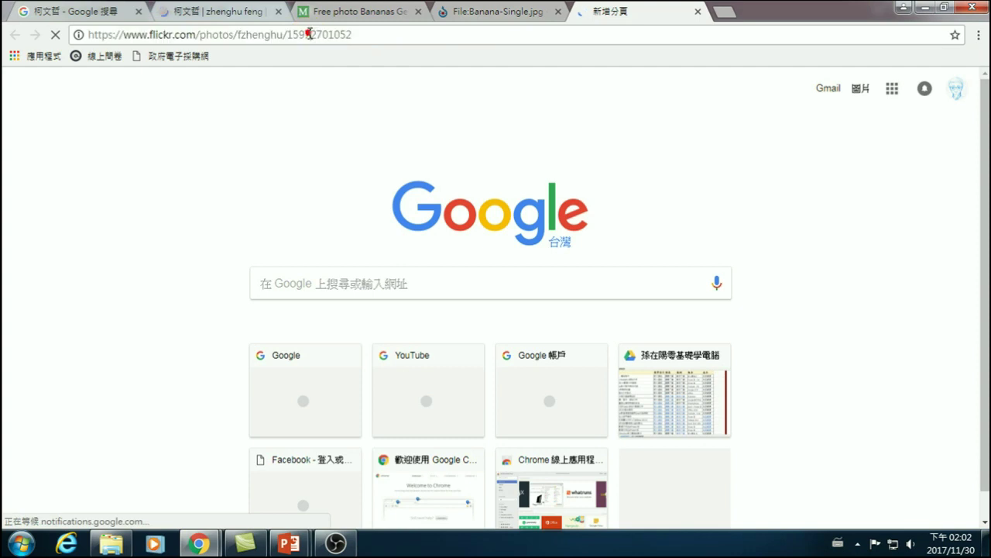
left_click_drag(287, 35, 421, 36)
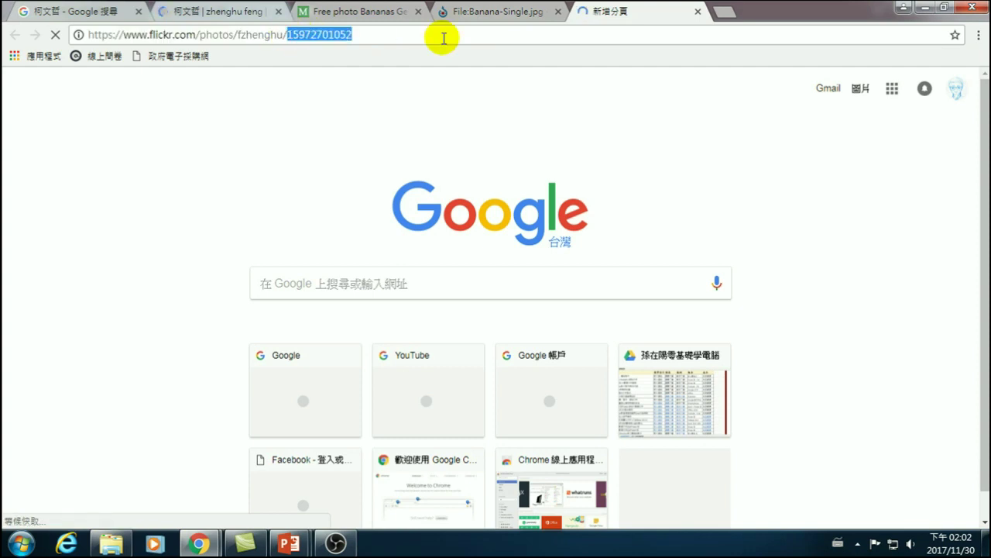
key("BackSpace")
key("BackSpace")
key("BackSpace")
key("BackSpace")
key("BackSpace")
key("BackSpace")
key("BackSpace")
key("BackSpace")
key("BackSpace")
key("BackSpace")
key("BackSpace")
key("BackSpace")
key("BackSpace")
key("BackSpace")
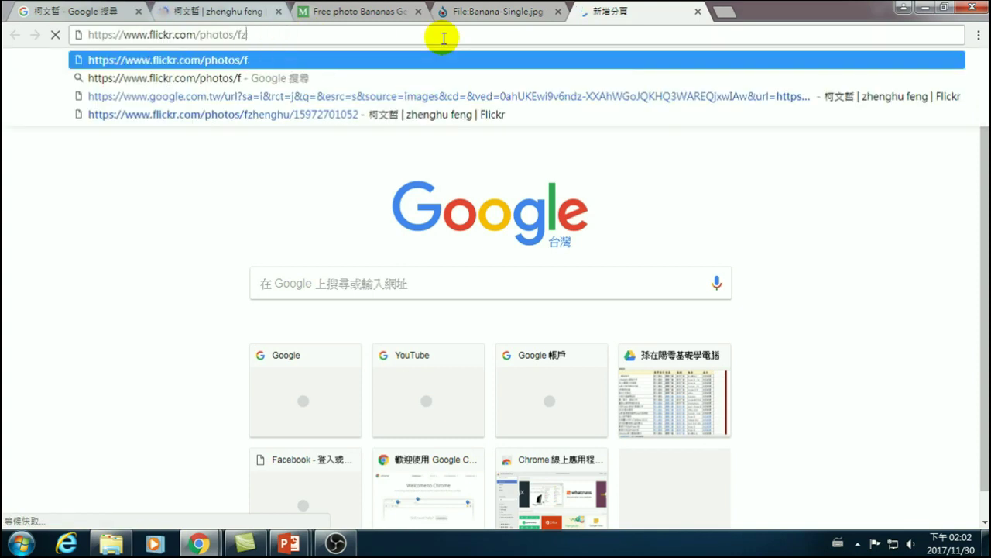
key("BackSpace")
key("BackSpace")
key("BackSpace")
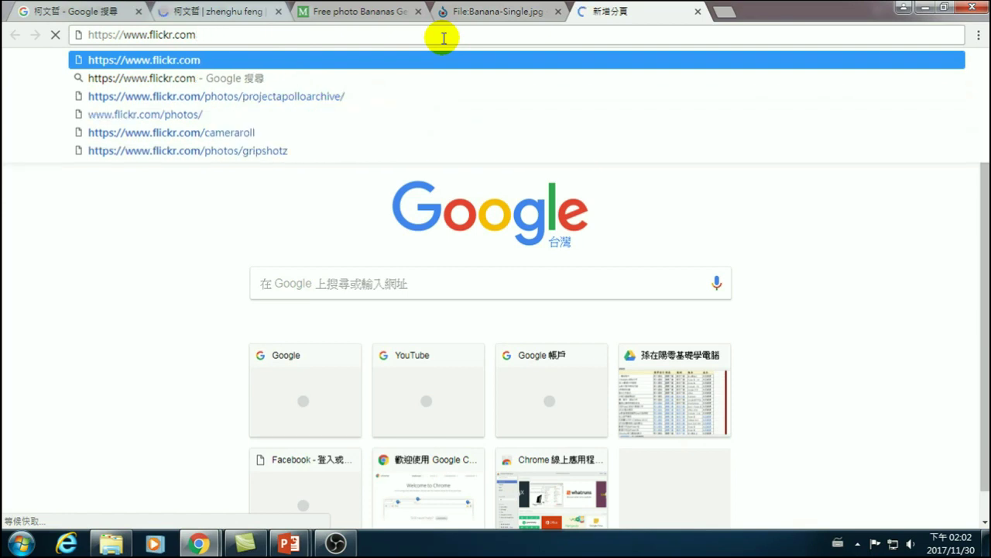
key("Return")
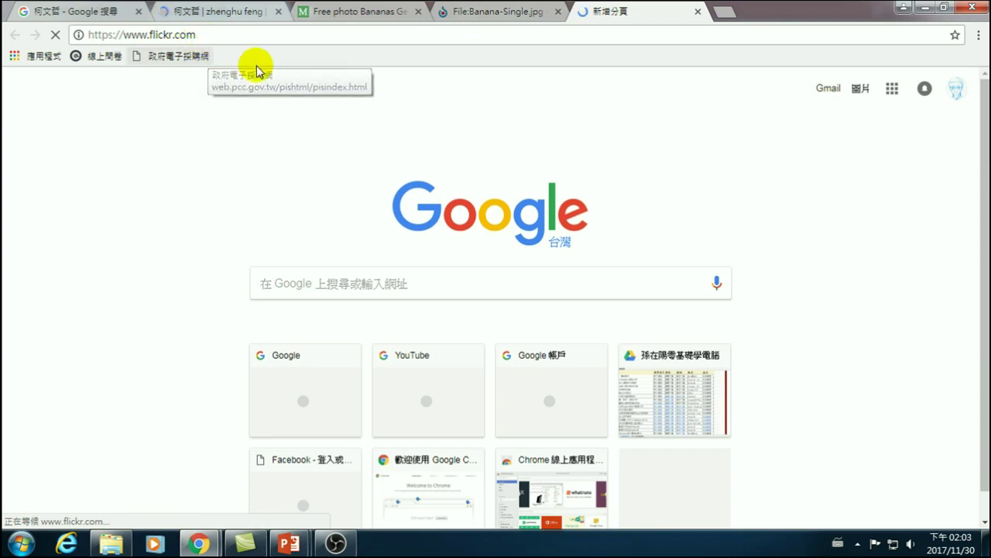
- Sign out of the Google account and close the other browser window showing YouTube
left_click(959, 88)
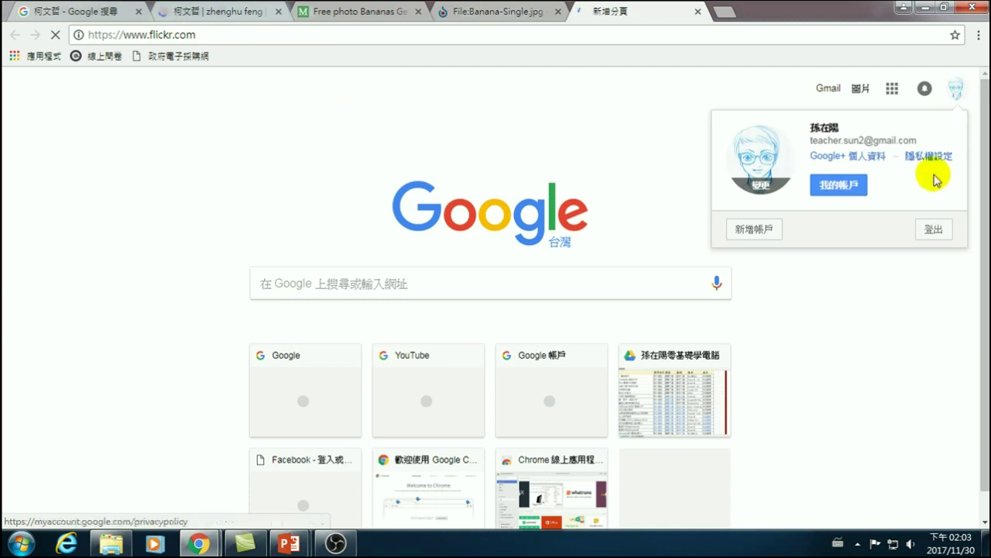
left_click(932, 230)
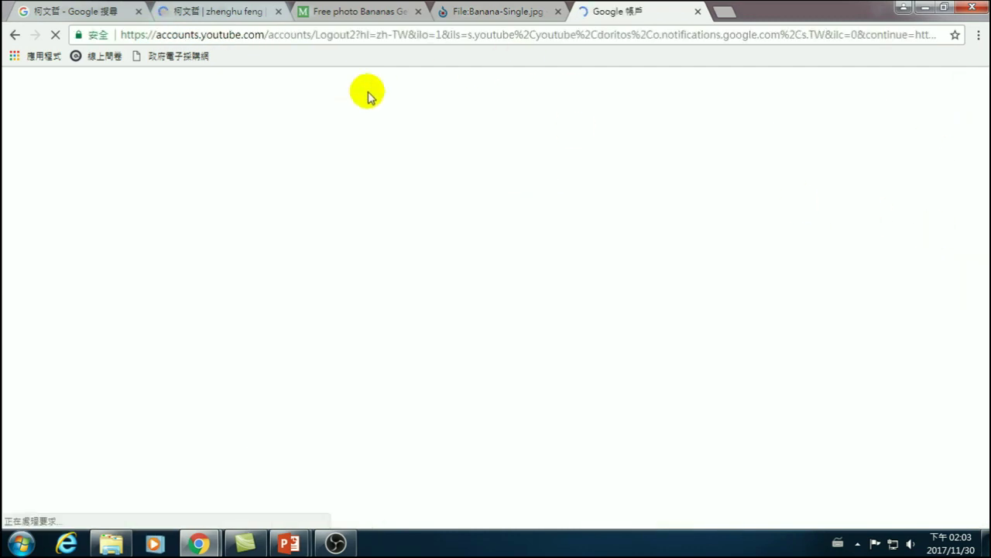
mouse_move(199, 542)
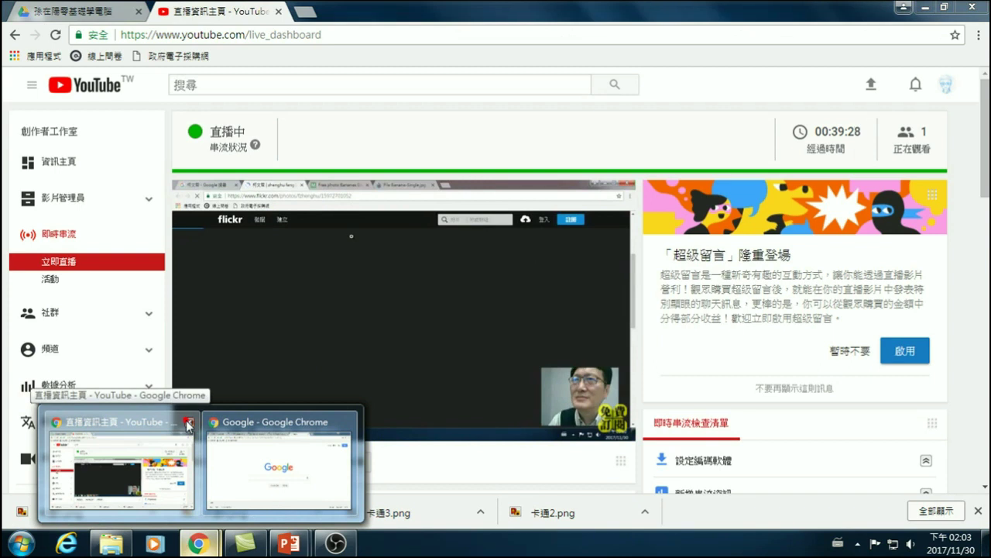
left_click(187, 421)
right_click(317, 226)
left_click(232, 388)
left_click(199, 539)
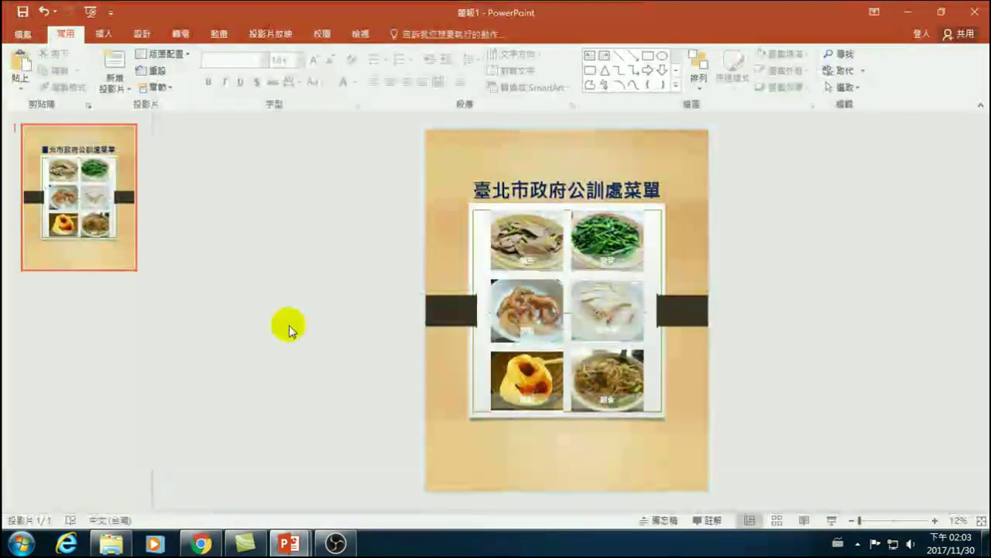
left_click(199, 543)
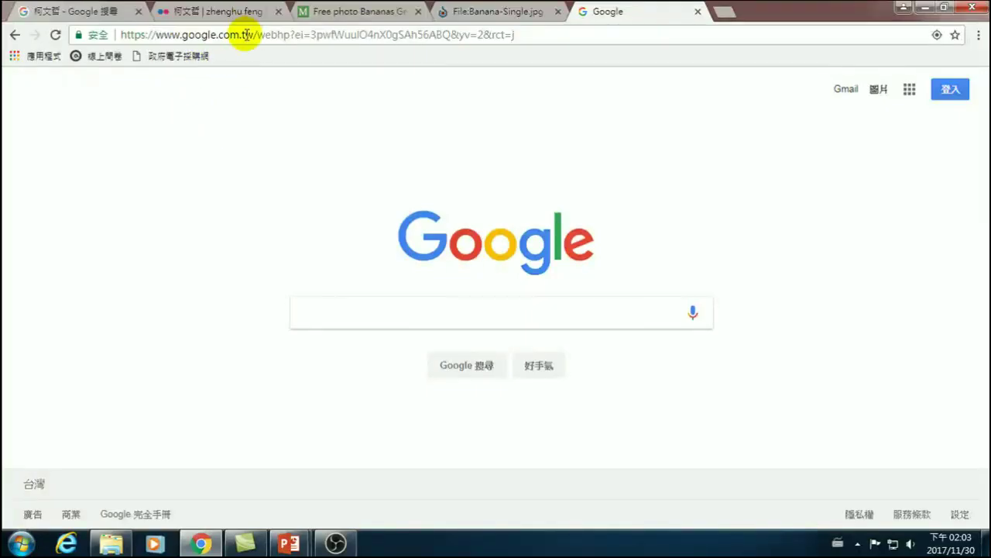
- Go back to the Google image results and visit the photo's Flickr source page
left_click(221, 11)
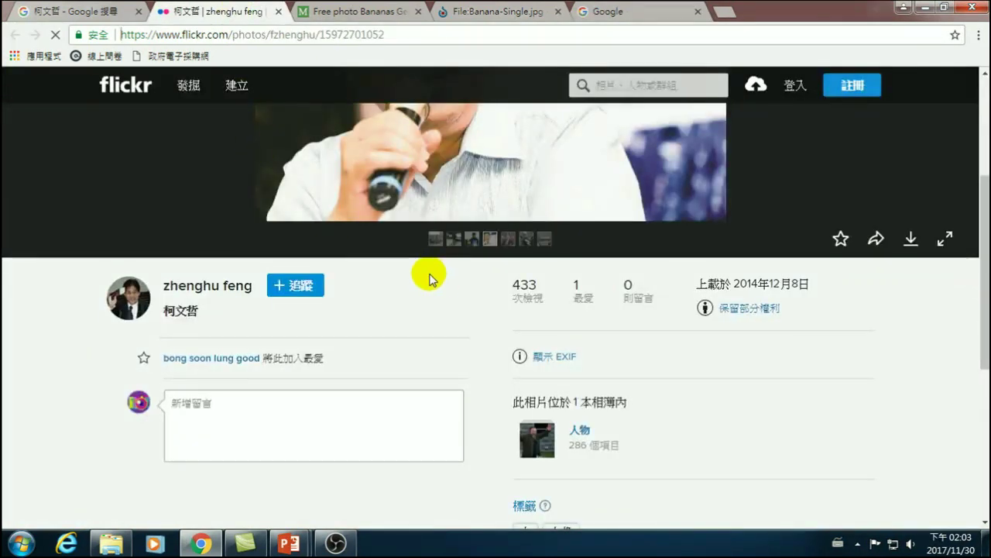
scroll(427, 272, "up", 3)
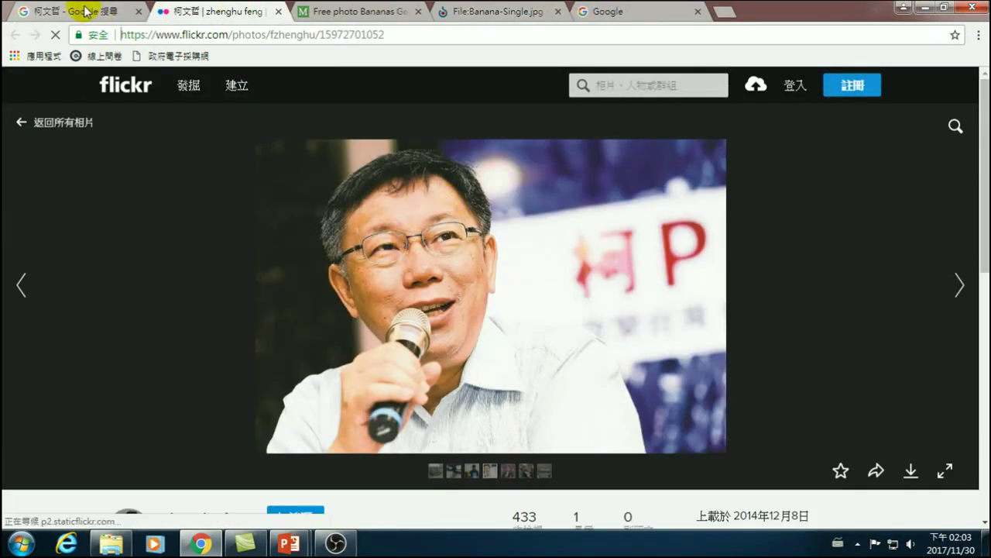
left_click(83, 11)
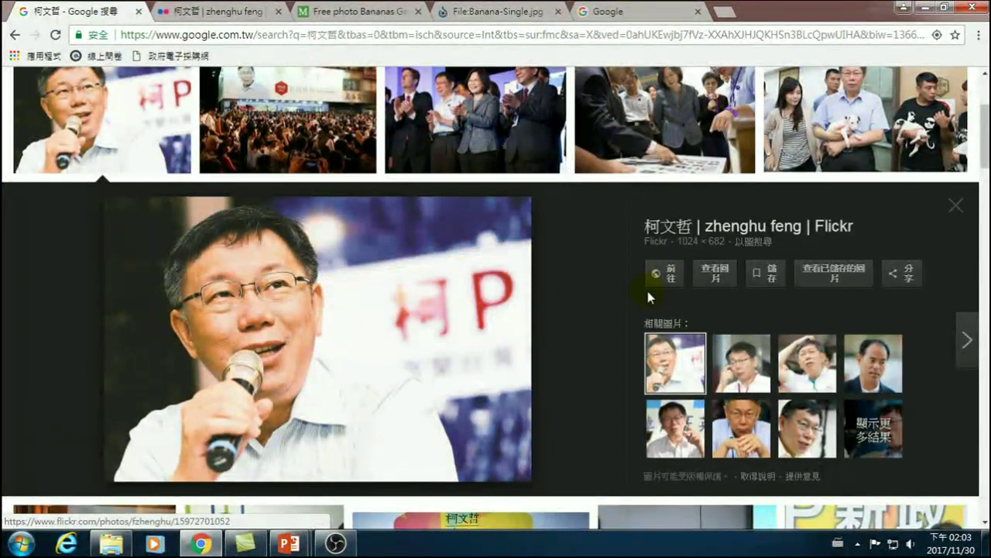
left_click(674, 275)
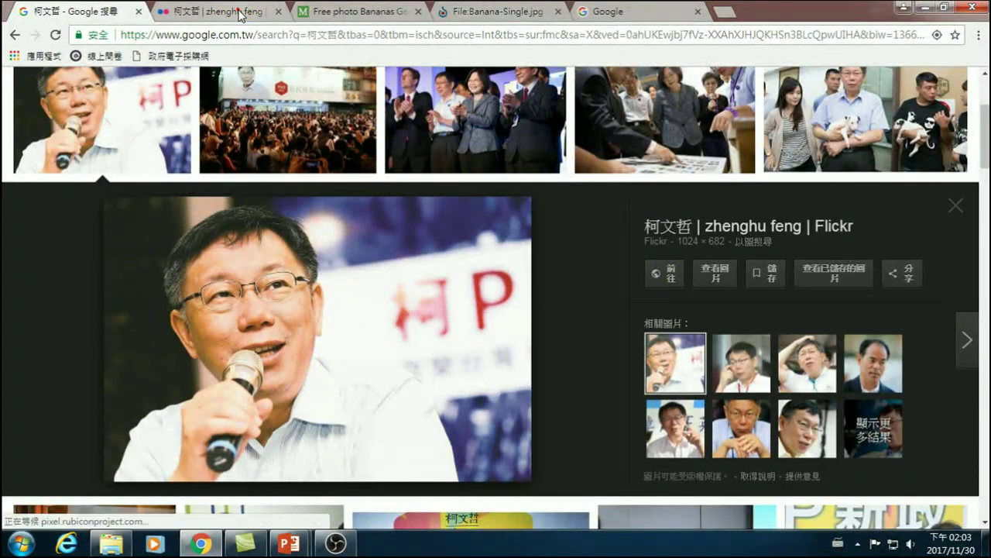
- Browse other photos in the uploader's photostream, then return to the microphone photo
scroll(542, 294, "down", 2)
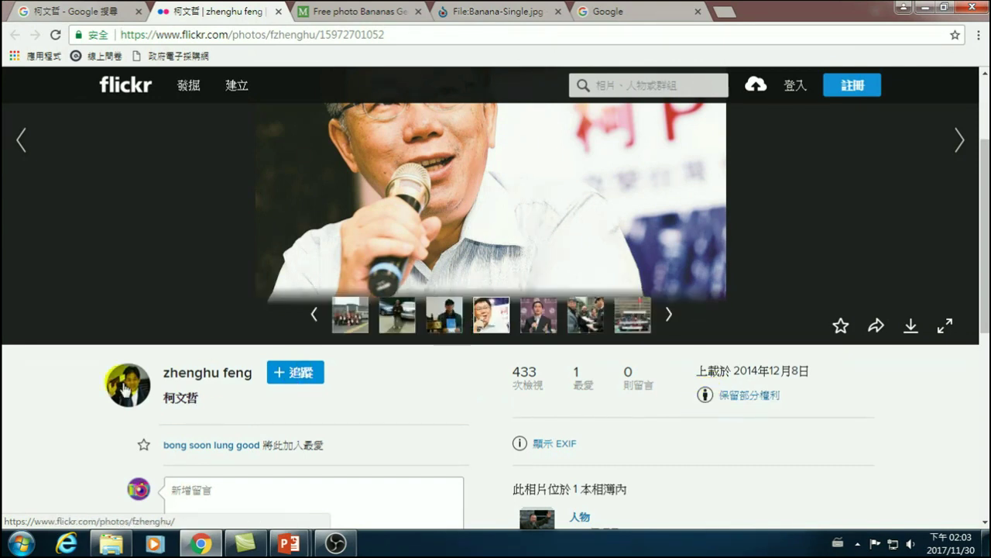
scroll(469, 213, "up", 1)
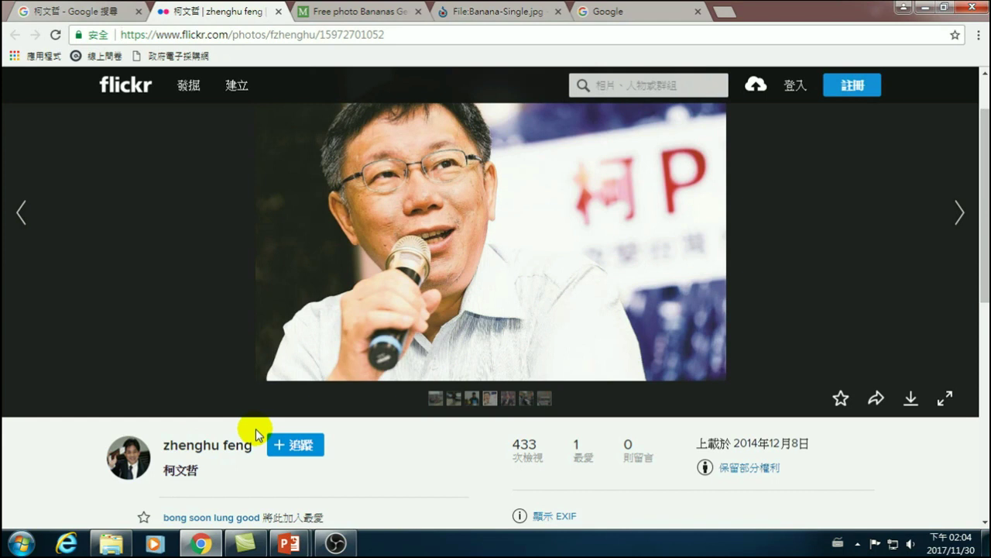
mouse_move(448, 409)
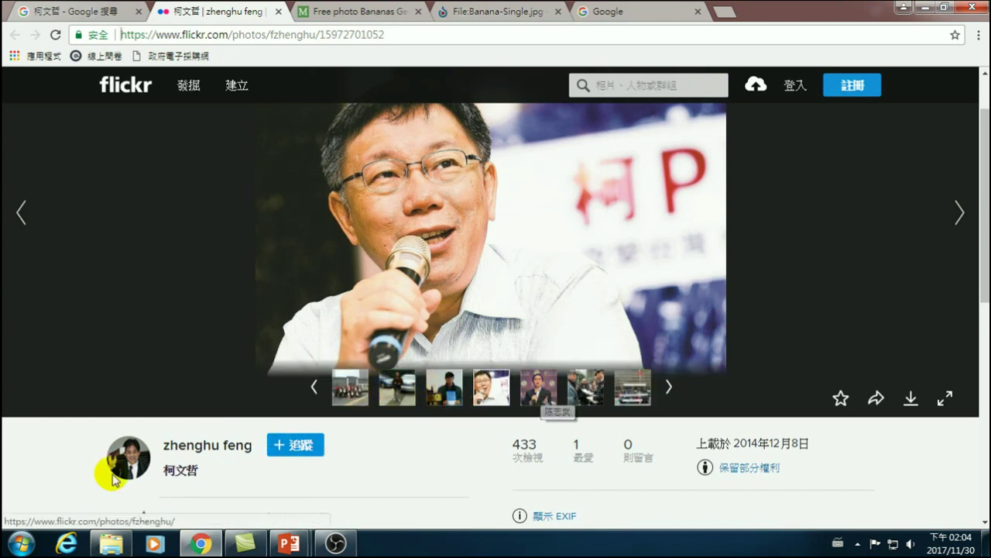
left_click(536, 390)
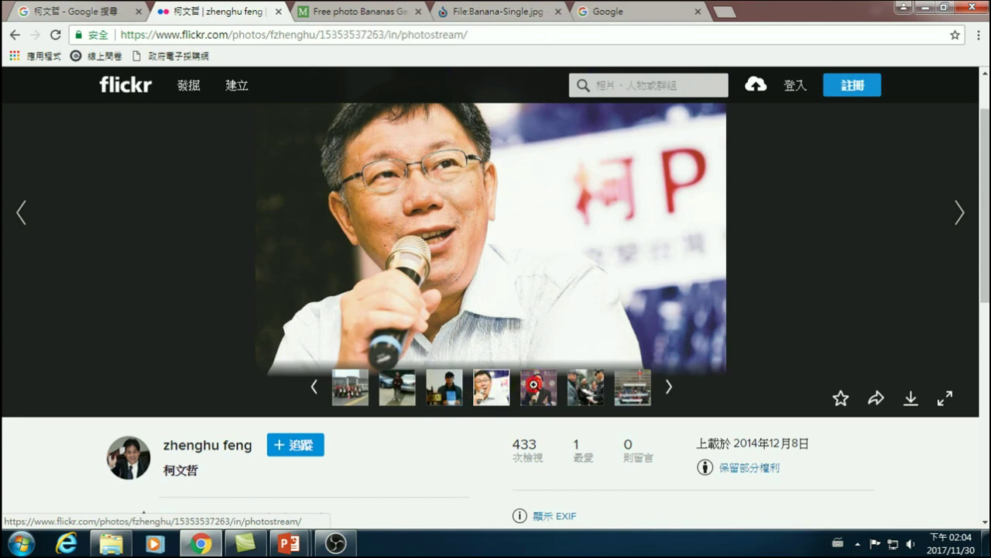
scroll(254, 458, "down", 1)
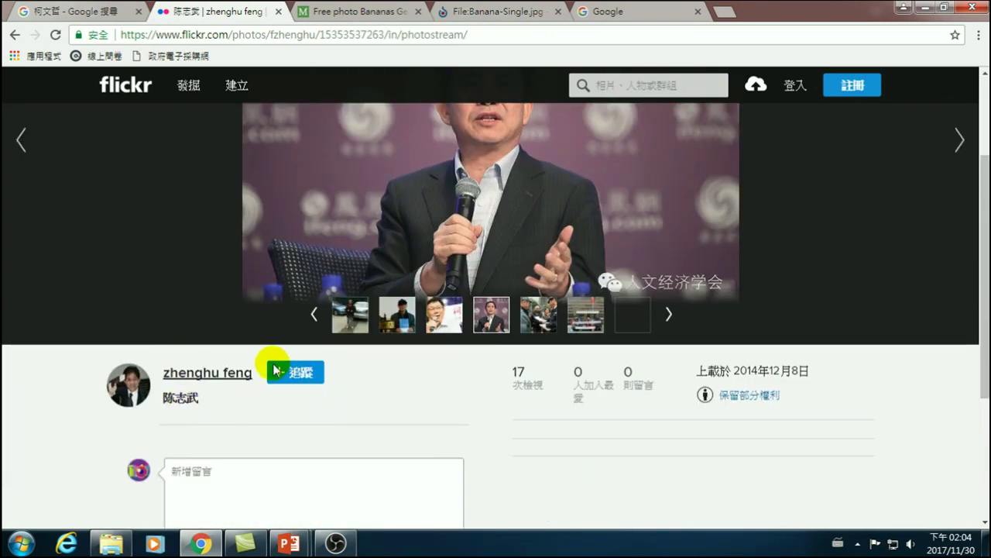
left_click(537, 313)
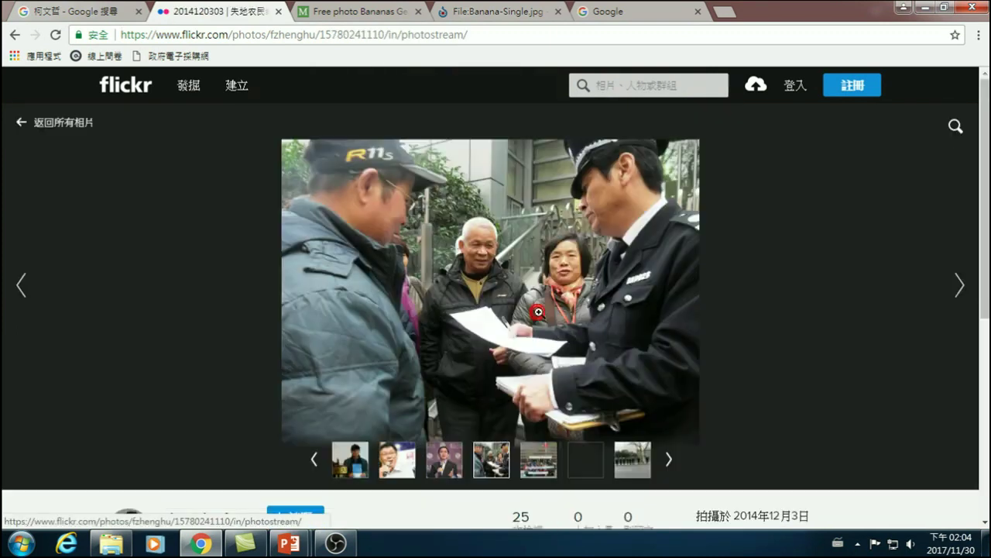
scroll(449, 306, "down", 1)
scroll(462, 297, "up", 1)
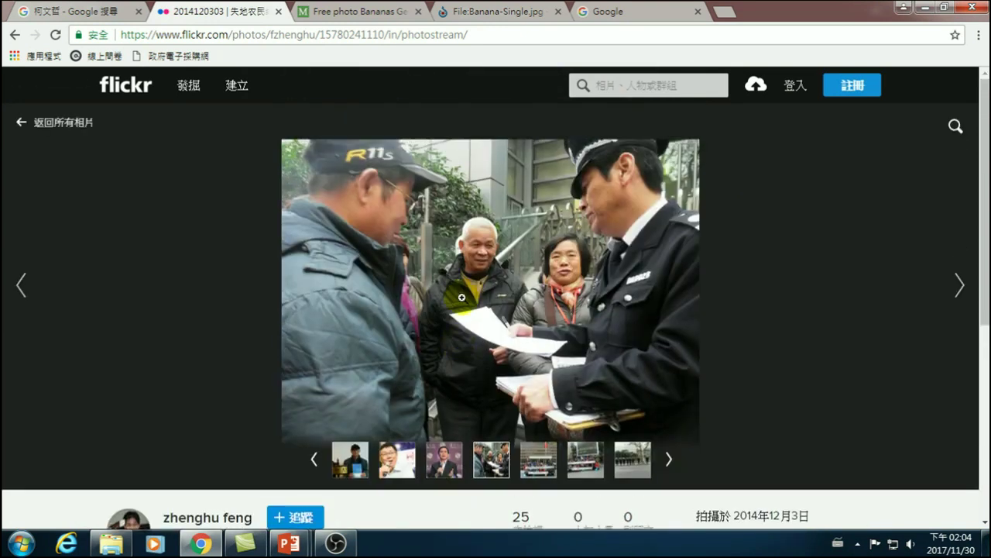
scroll(471, 291, "down", 1)
left_click(398, 388)
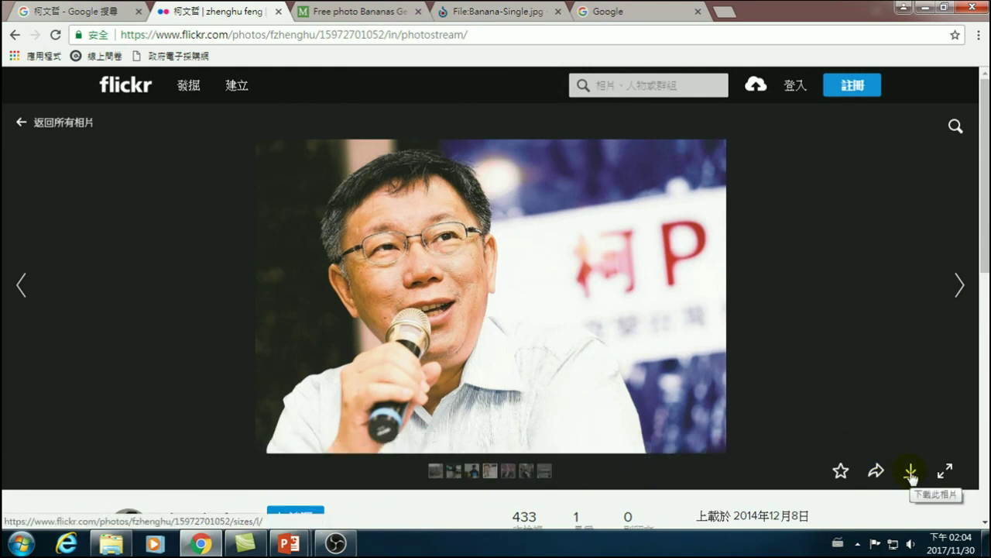
- List the microphone photo's download sizes, up to the original 1205 × 803
left_click(912, 474)
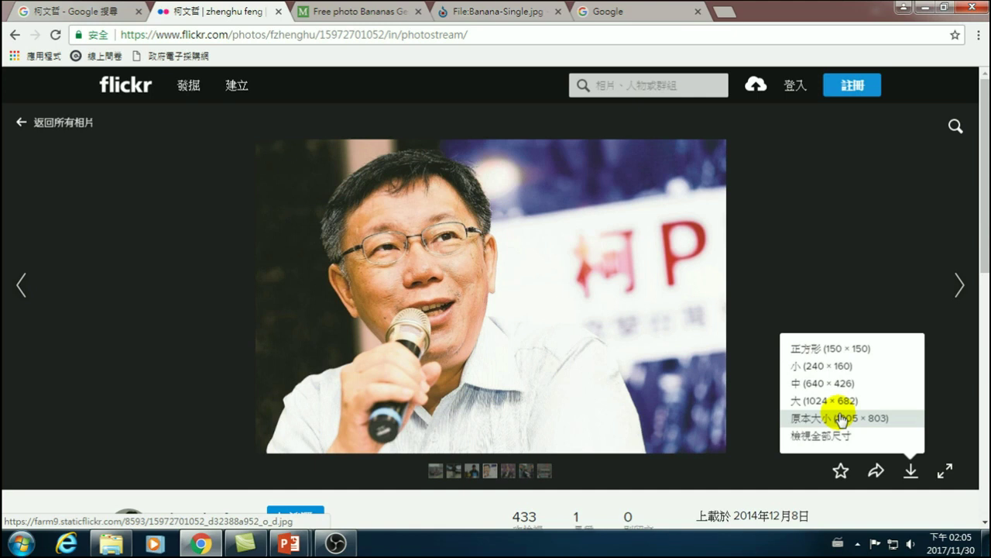
scroll(615, 405, "down", 3)
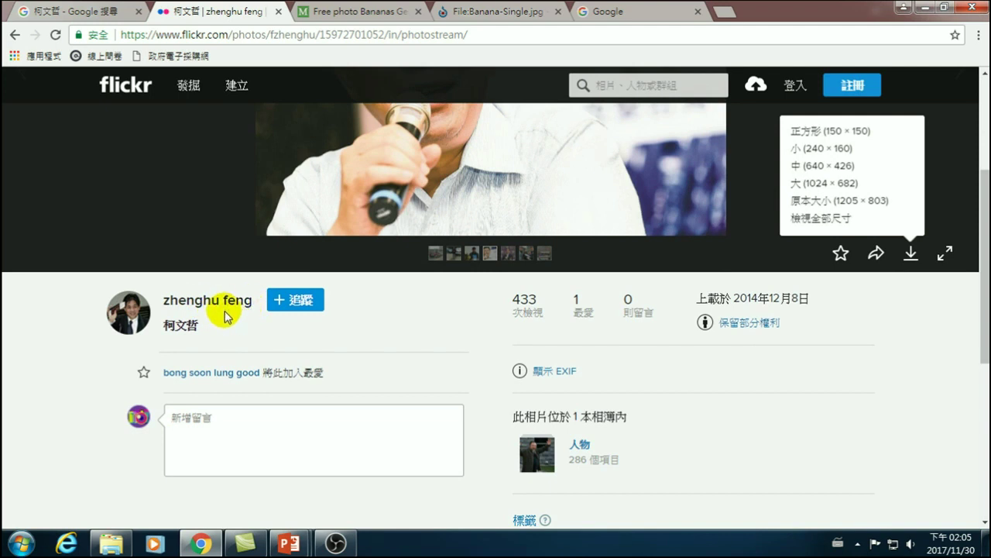
scroll(223, 306, "up", 2)
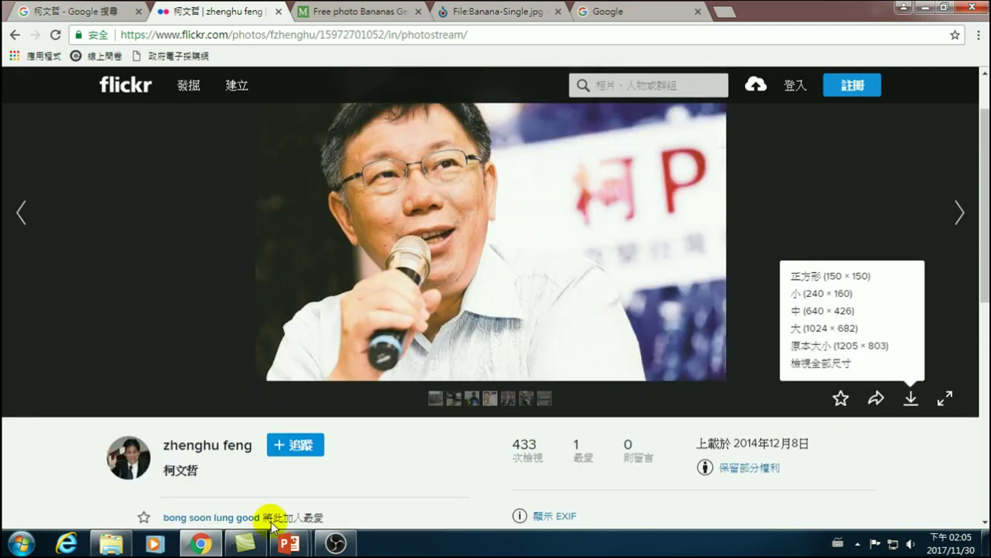
- Drag the 臺北市政府公訓處菜單 title box slightly higher, then go back to Chrome
mouse_move(292, 545)
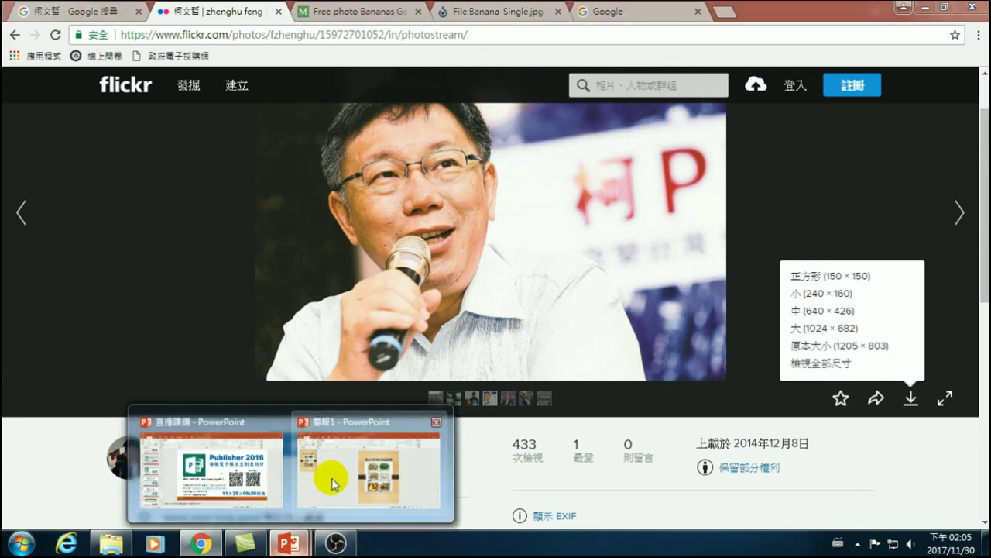
left_click(329, 476)
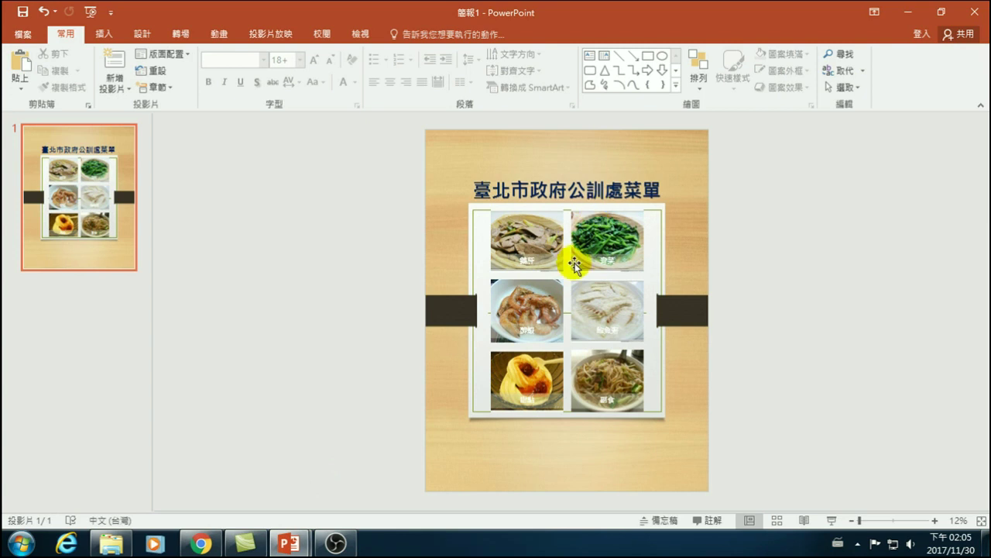
left_click(601, 186)
left_click_drag(601, 172, 603, 153)
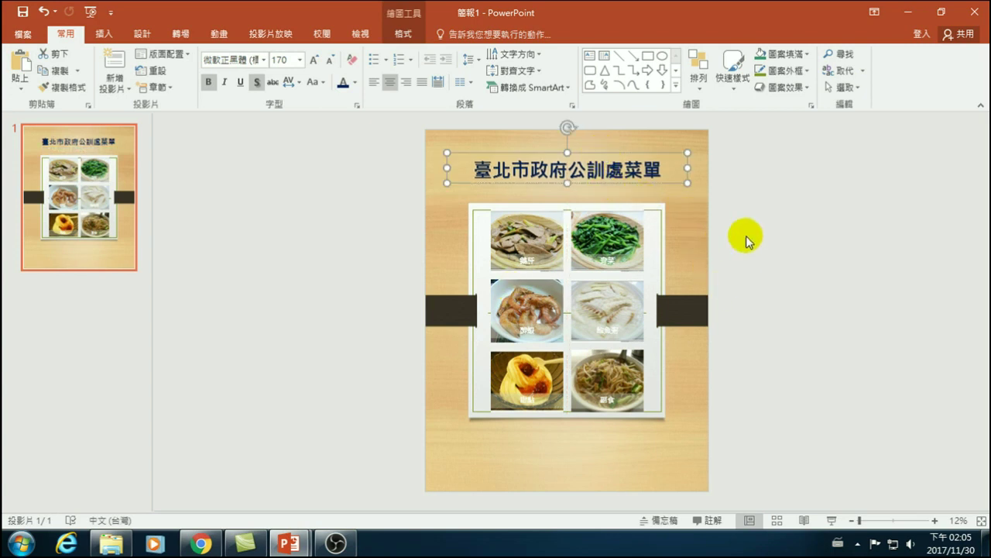
left_click(779, 236)
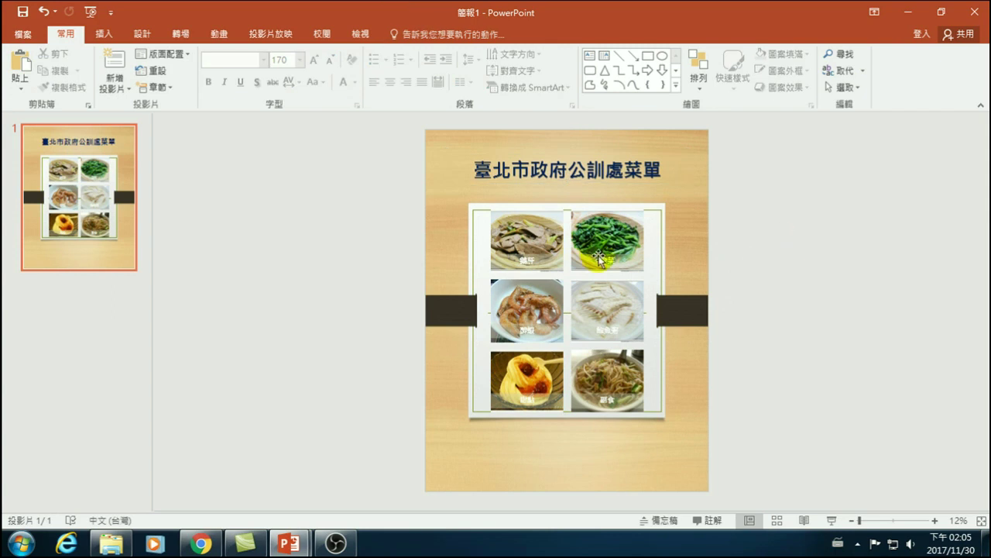
left_click(112, 547)
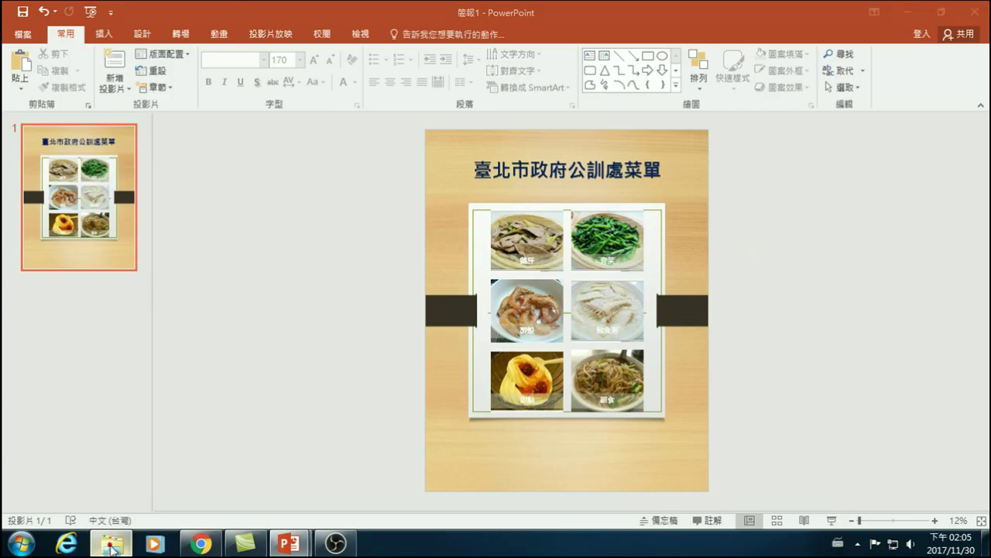
left_click(201, 543)
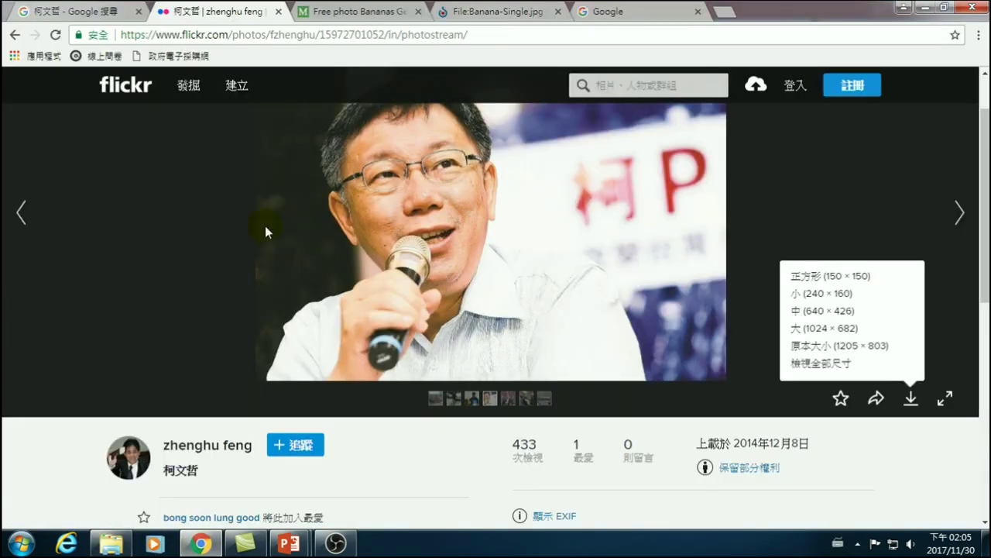
- Open the saved goo. short course link in the Google tab
left_click(89, 11)
left_click(216, 34)
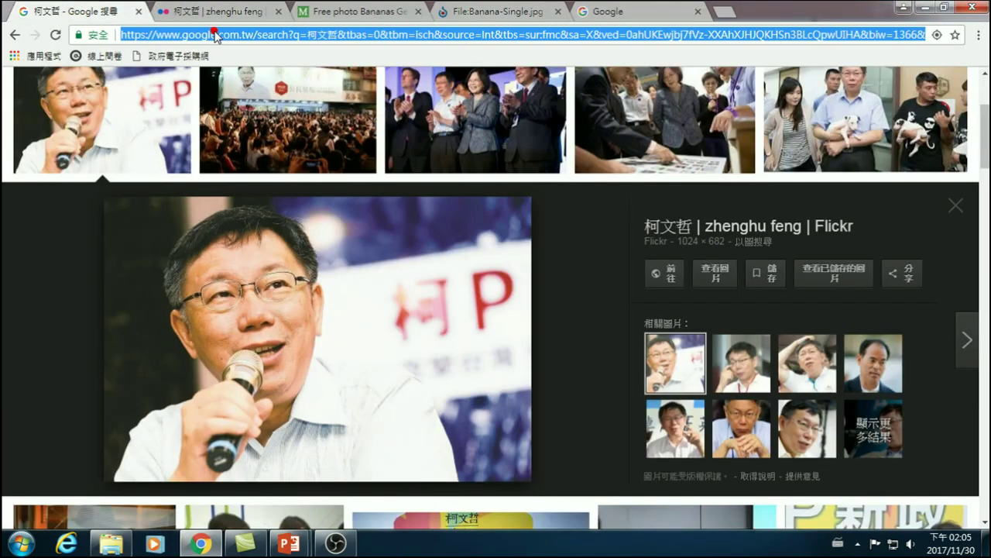
type("www.")
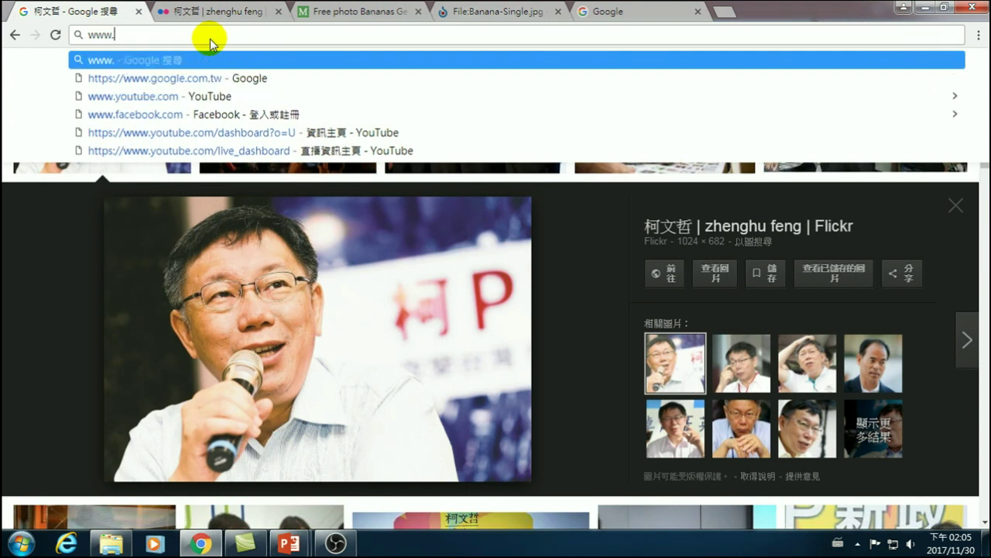
key("BackSpace")
key("BackSpace")
key("BackSpace")
key("BackSpace")
type("https")
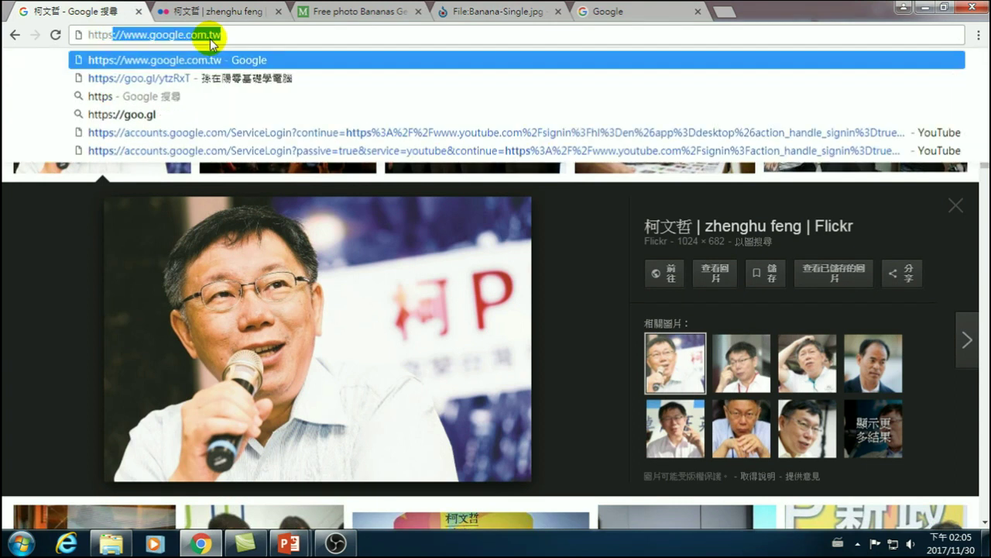
type("://goo.")
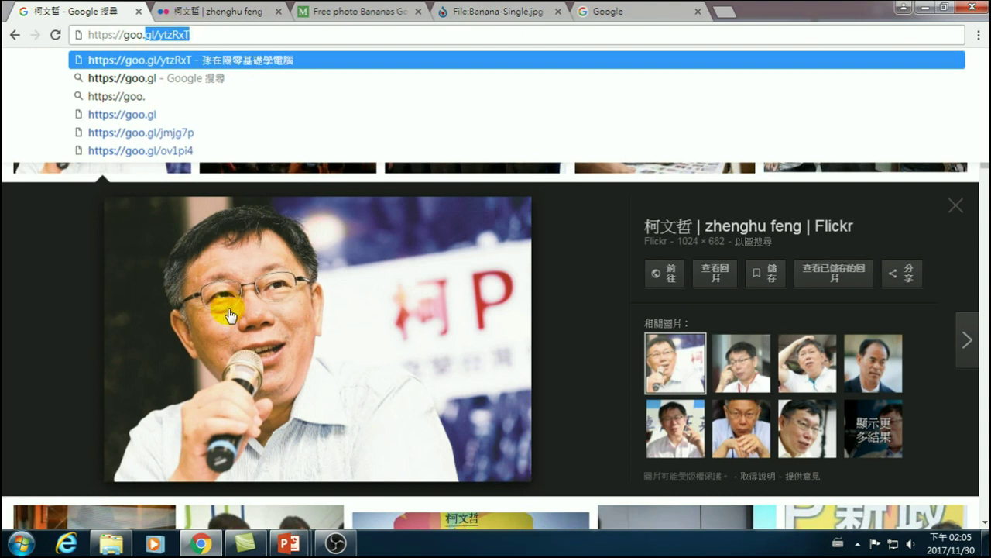
key("Return")
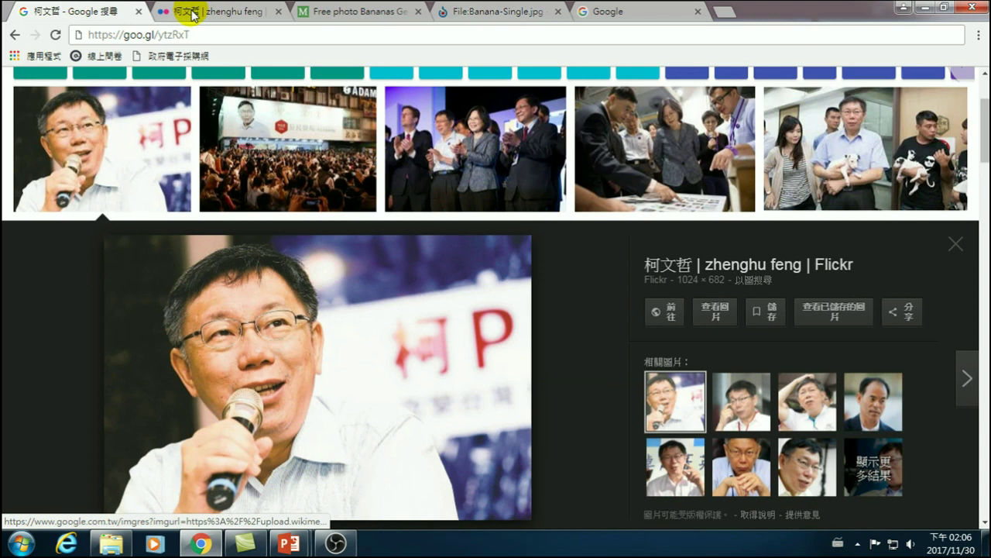
- Search Flickr for 'carton' and filter results to 允許商業用途 licenses
left_click(193, 15)
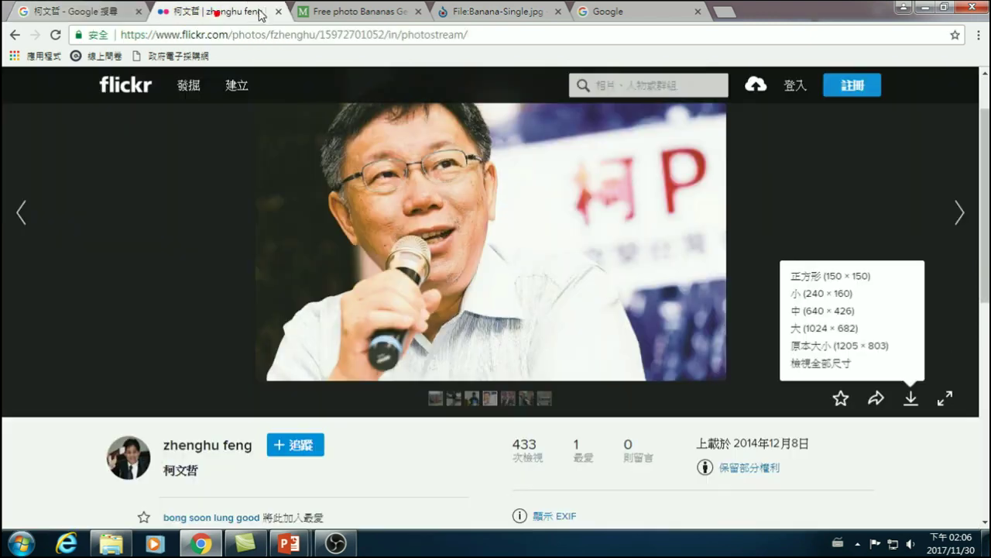
left_click(601, 84)
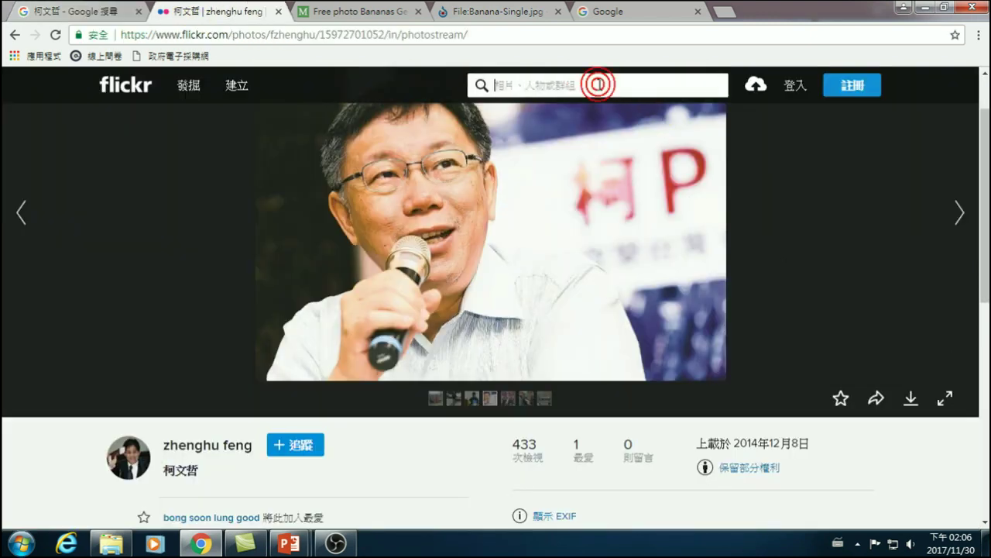
type("ca")
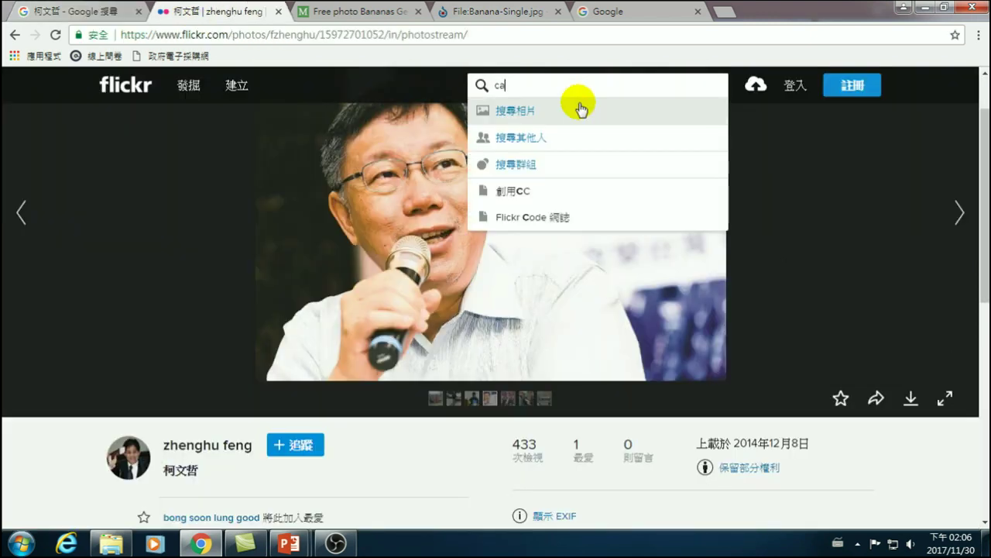
type("rton")
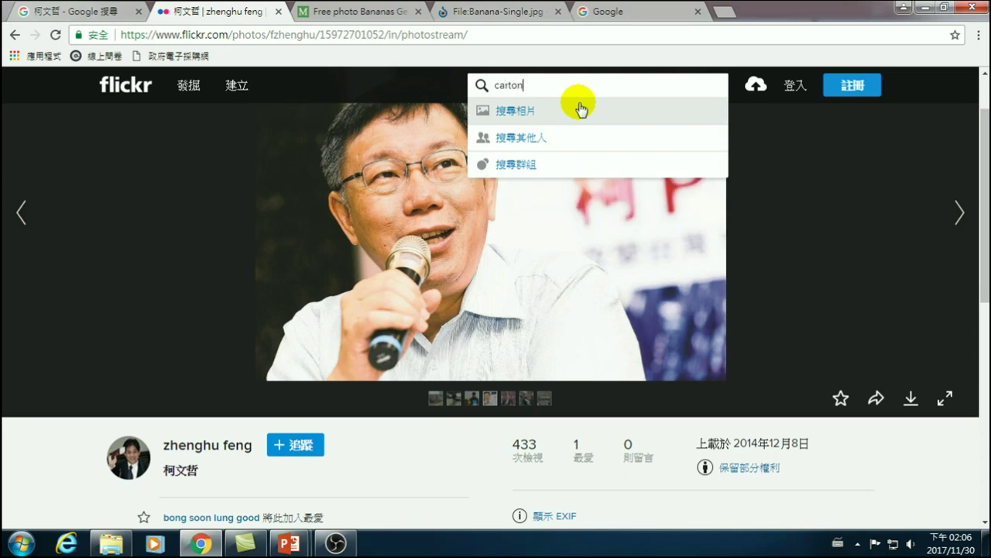
key("Return")
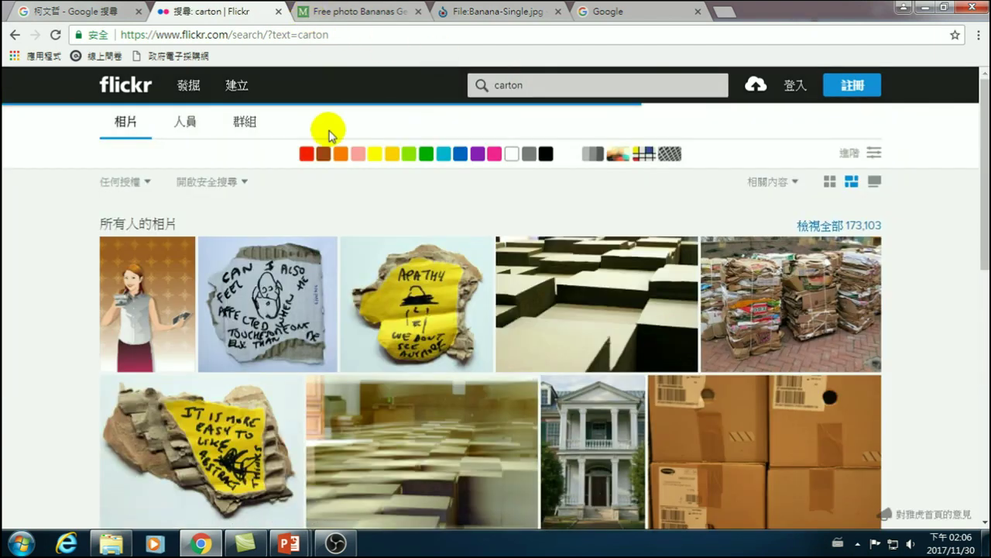
scroll(366, 335, "down", 2)
scroll(367, 335, "up", 2)
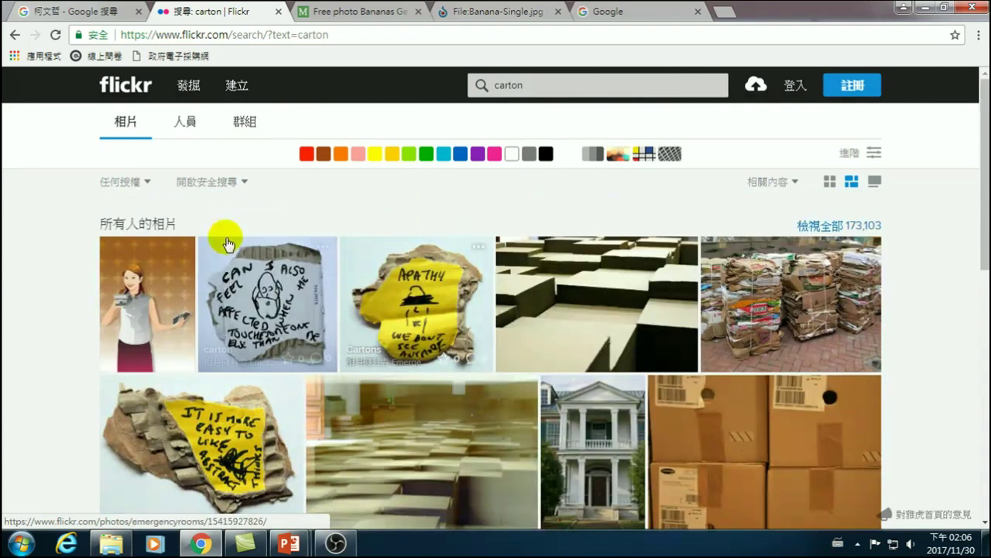
left_click(147, 183)
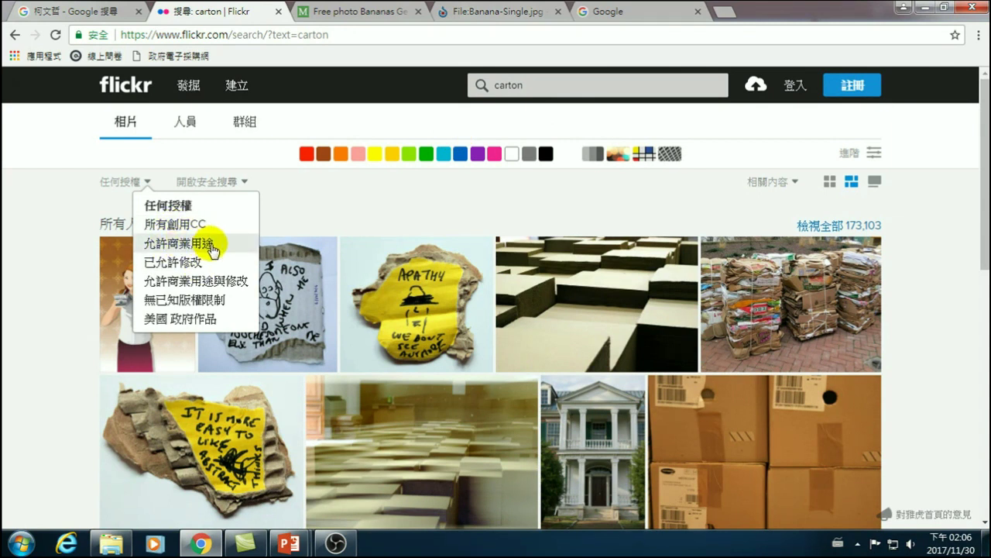
left_click(213, 246)
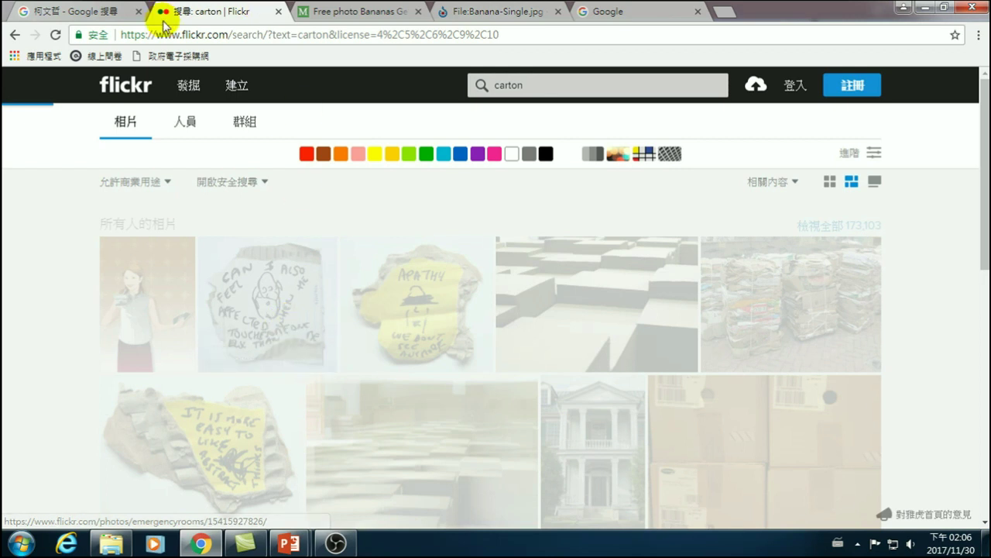
left_click(81, 13)
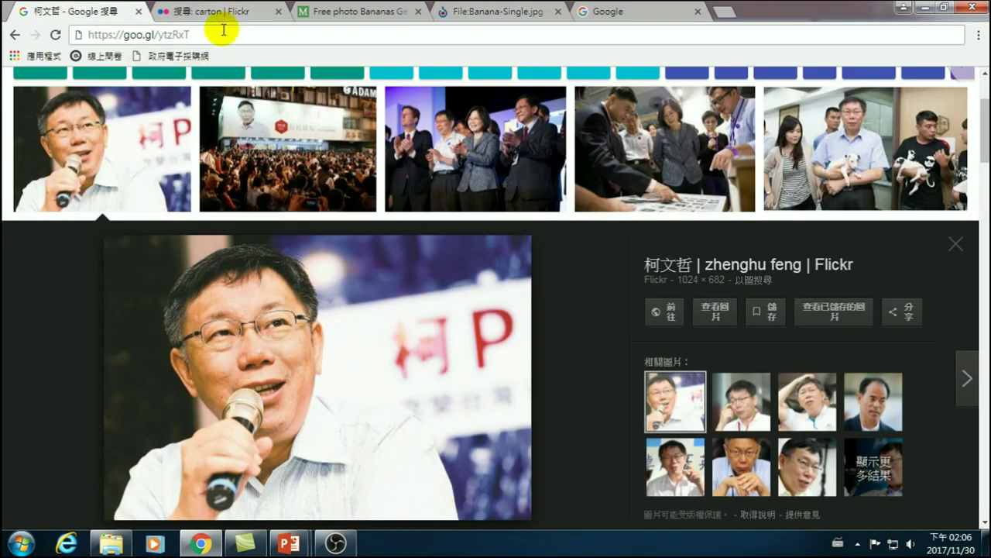
- Load the goo.gl course link and open the 20171124 範例下載 Drive folder
left_click(222, 32)
type("https")
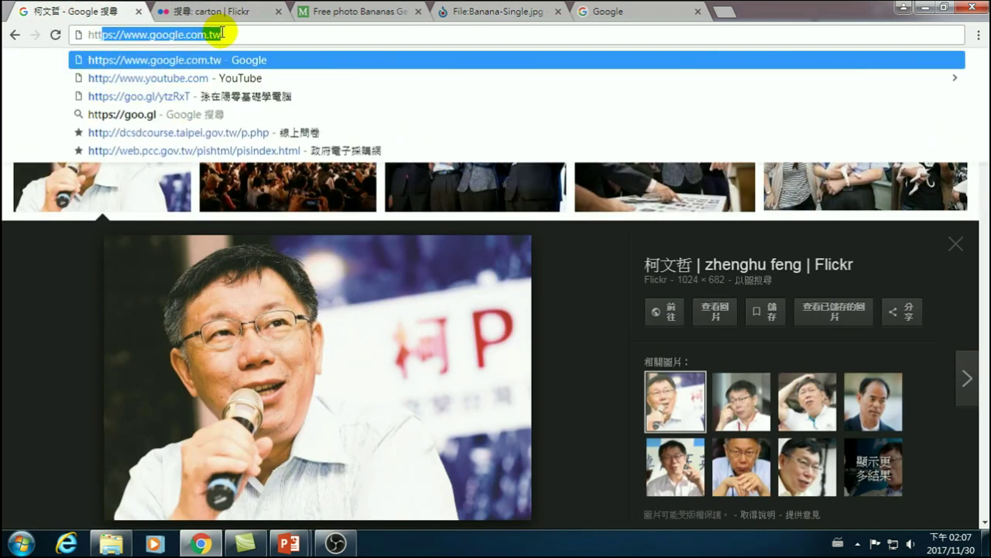
type("://")
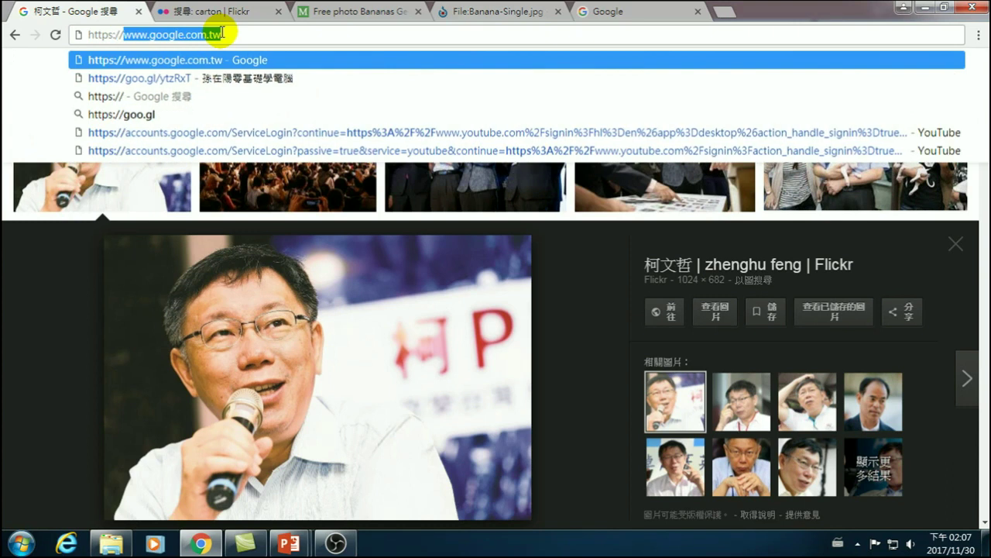
type("goo.gl/")
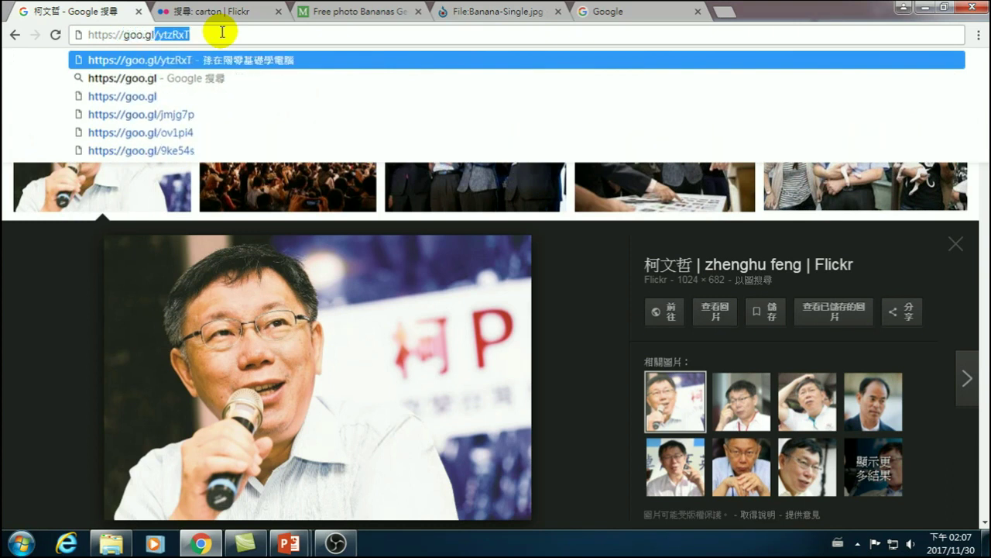
key("Return")
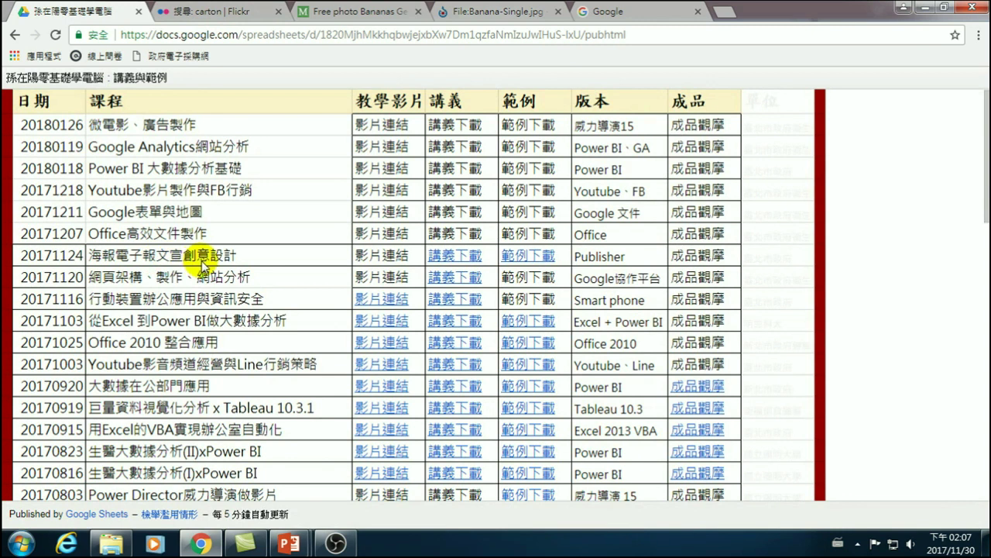
left_click(527, 255)
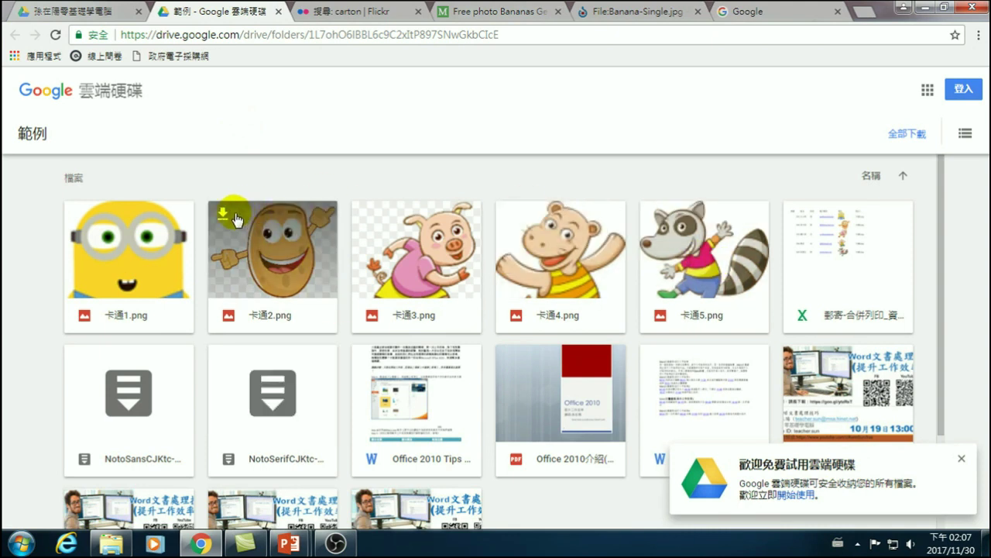
- Open the Downloads folder in File Explorer and bring the 簡報1 presentation forward
left_click(111, 543)
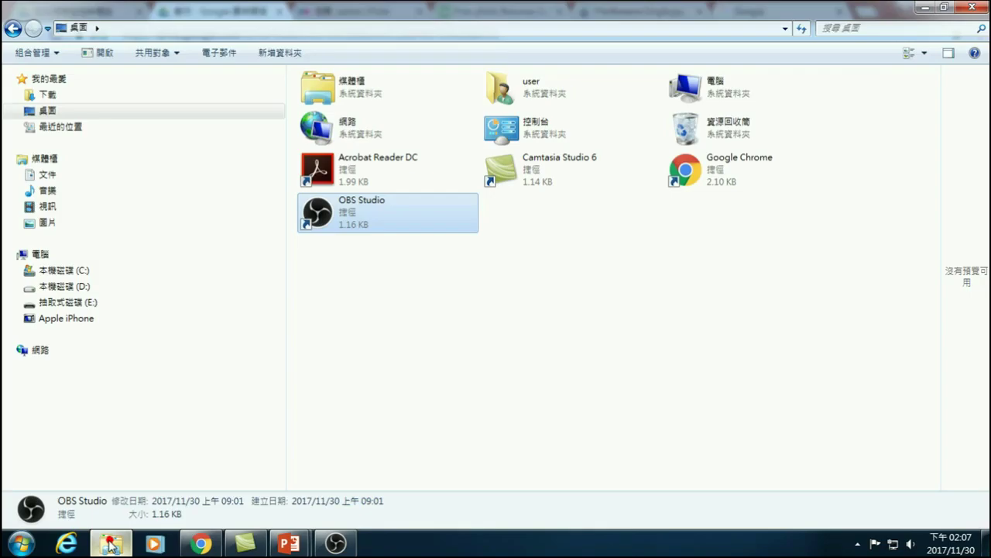
left_click(48, 94)
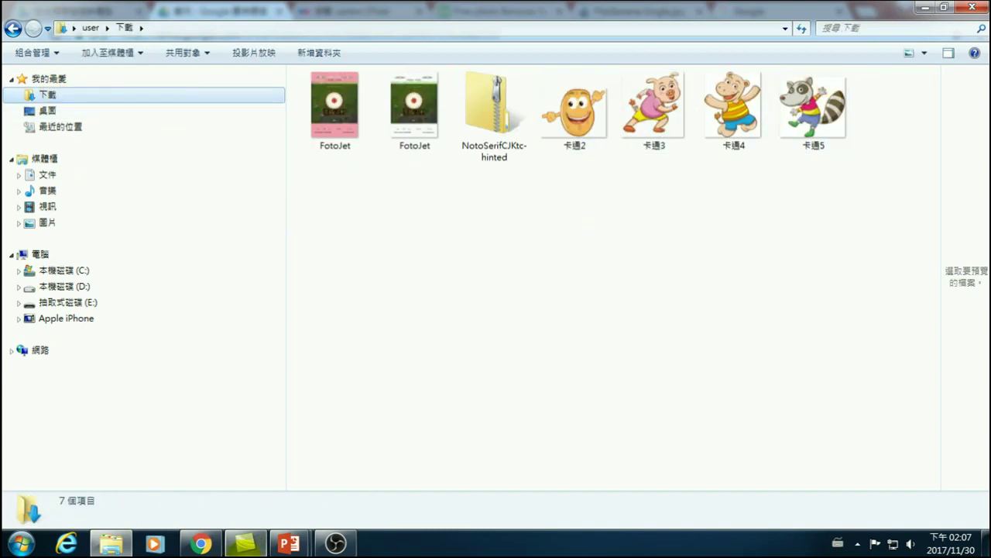
left_click(288, 542)
left_click(364, 476)
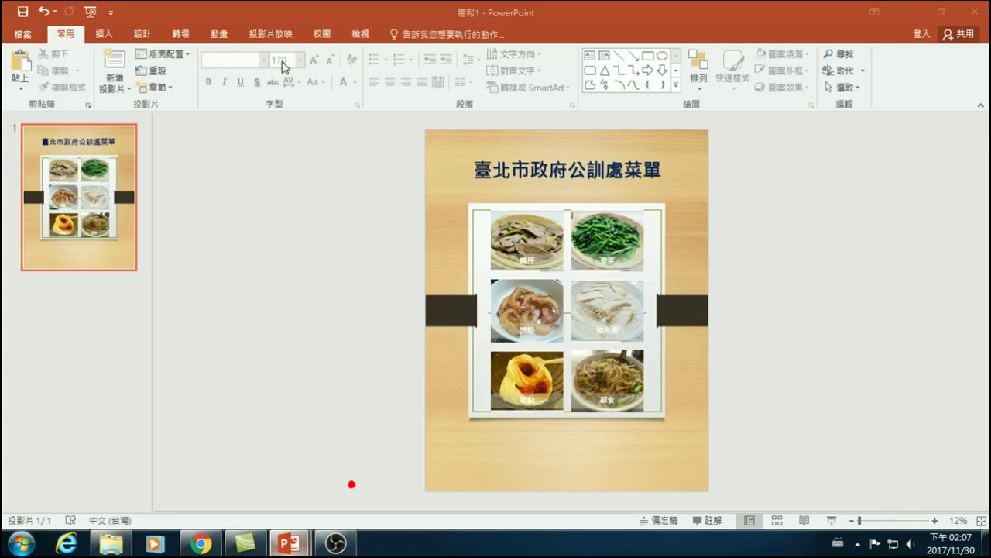
- Insert pictures 卡通2, 卡通3, 卡通4 and 卡通5 from the Downloads folder
left_click(104, 35)
left_click(95, 63)
left_click(55, 133)
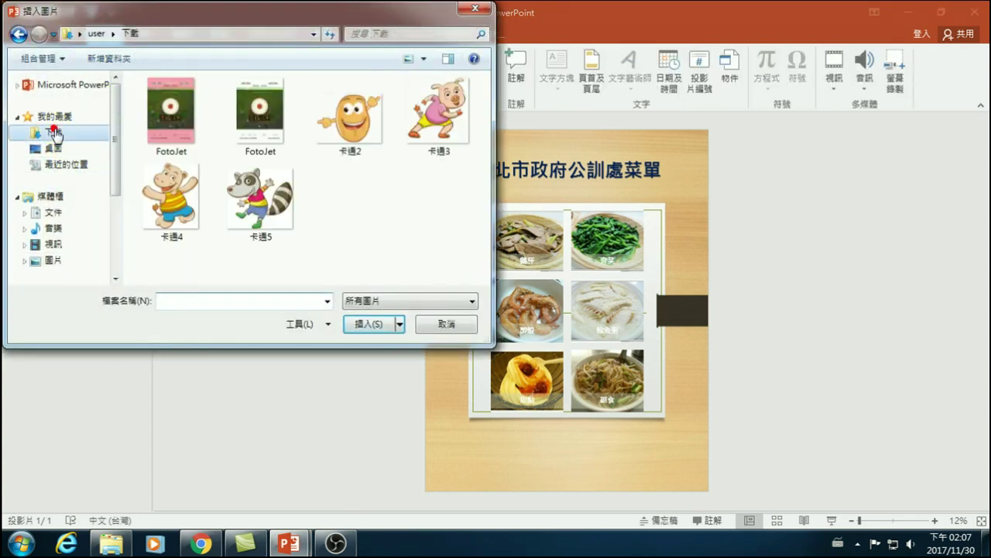
left_click(348, 115)
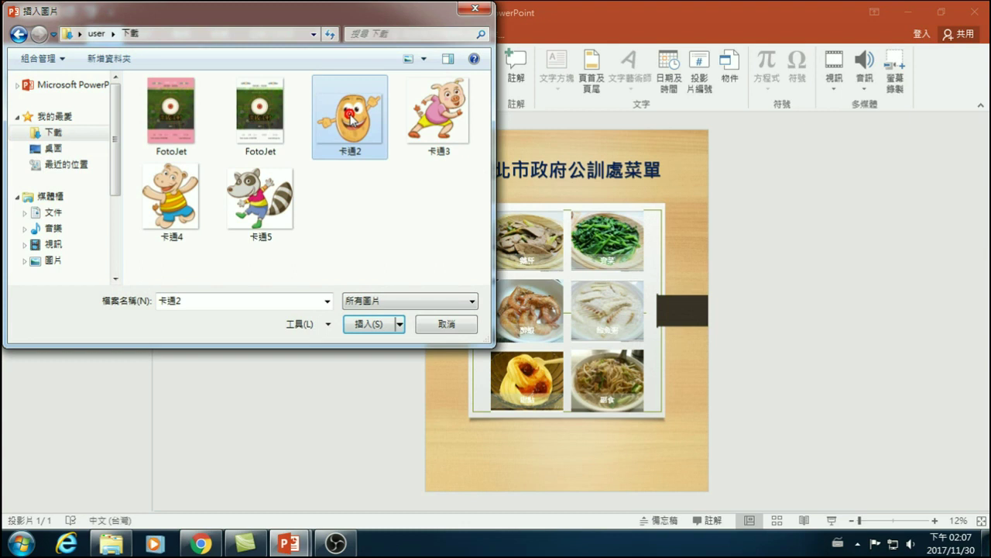
left_click(440, 116, "ctrl")
left_click(171, 198, "ctrl")
left_click(260, 197, "ctrl")
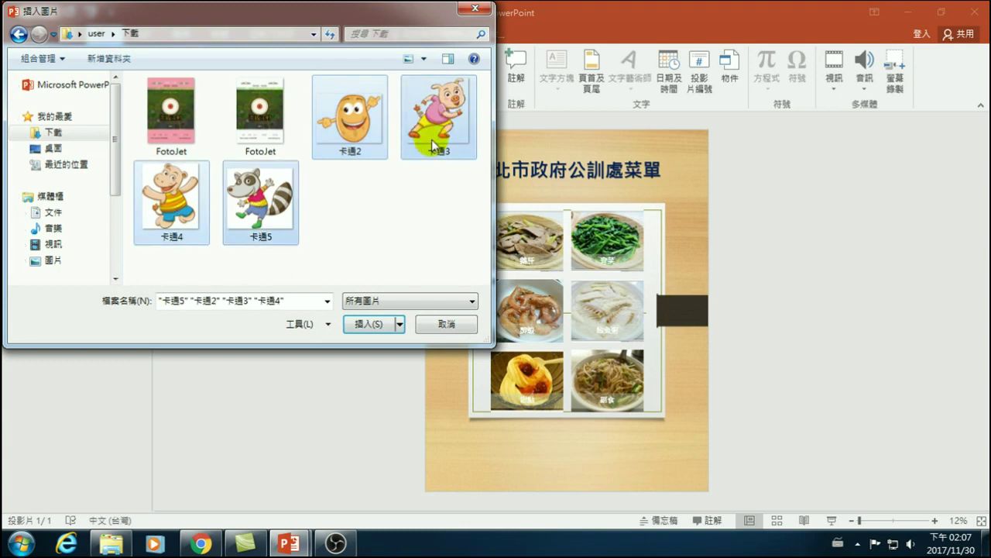
left_click(356, 323)
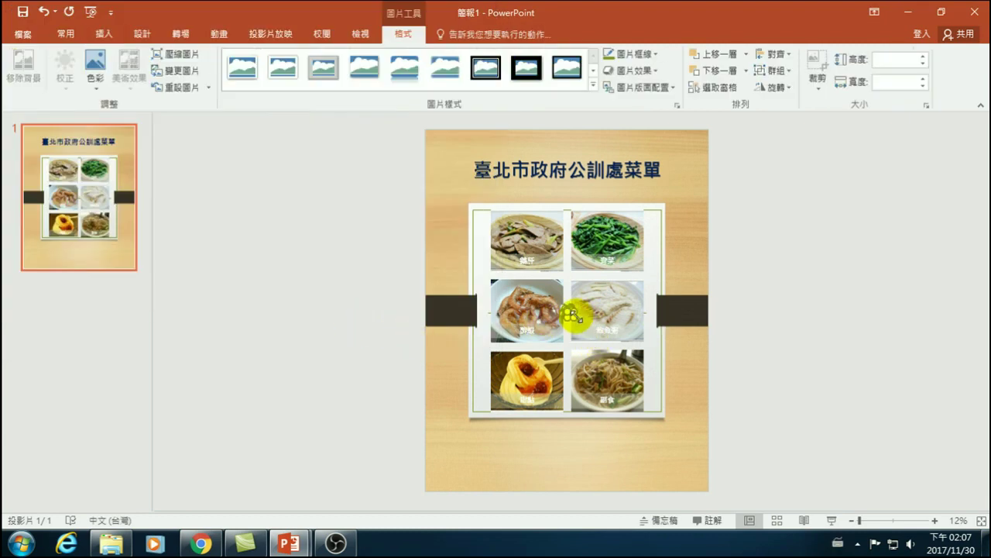
- Move the hippo to the top right and make its white background transparent
left_click_drag(575, 324, 675, 410)
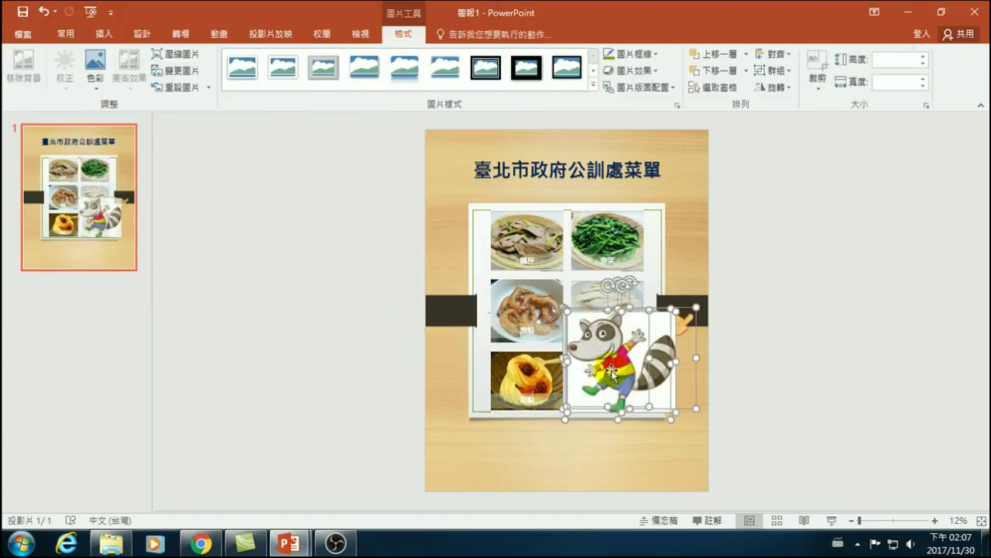
left_click_drag(613, 360, 766, 325)
left_click(744, 334)
left_click(768, 234)
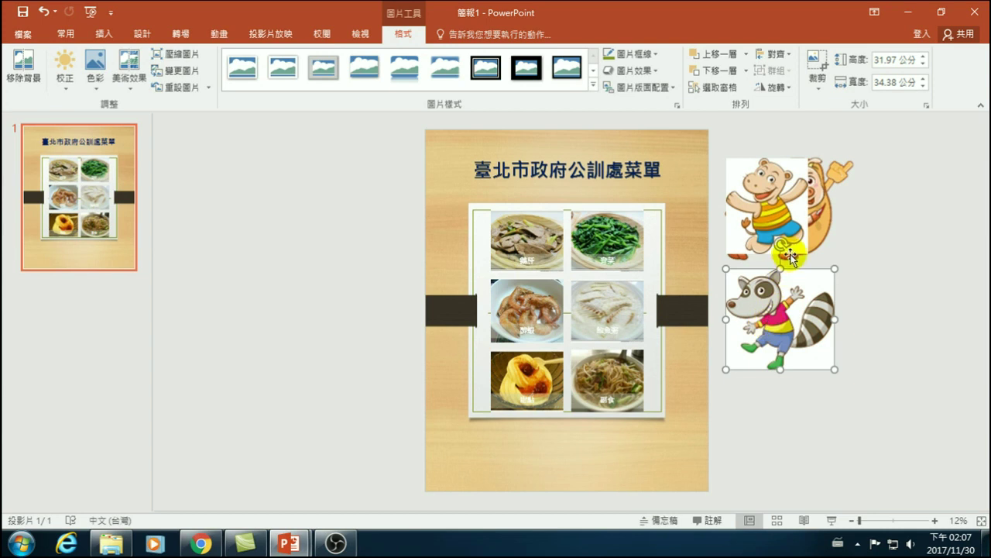
left_click_drag(763, 200, 655, 224)
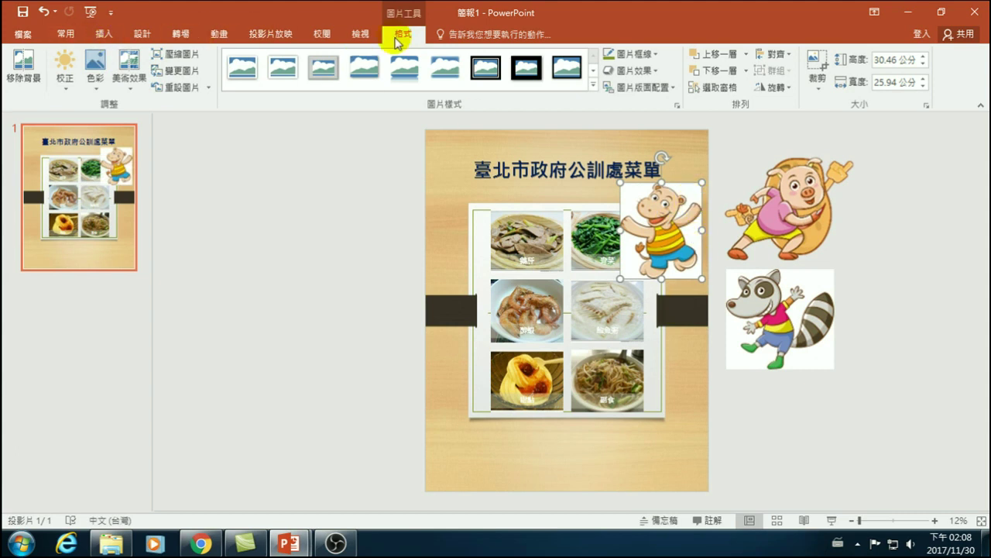
left_click(93, 90)
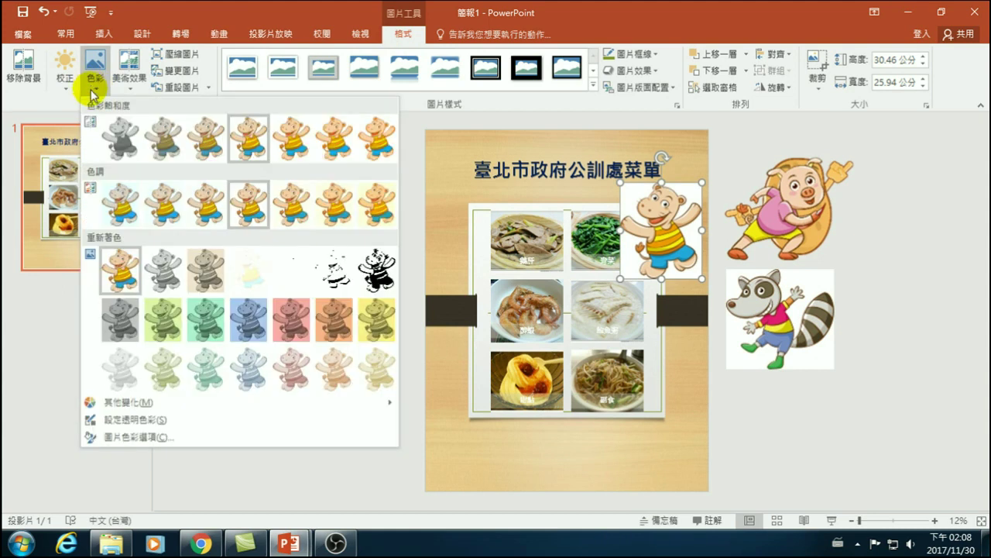
left_click(119, 426)
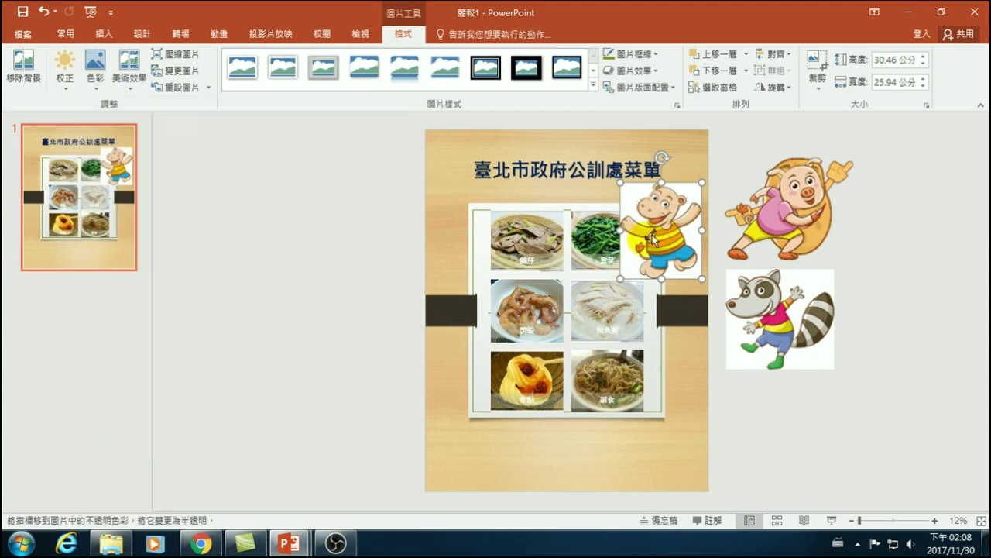
left_click(690, 194)
left_click(861, 317)
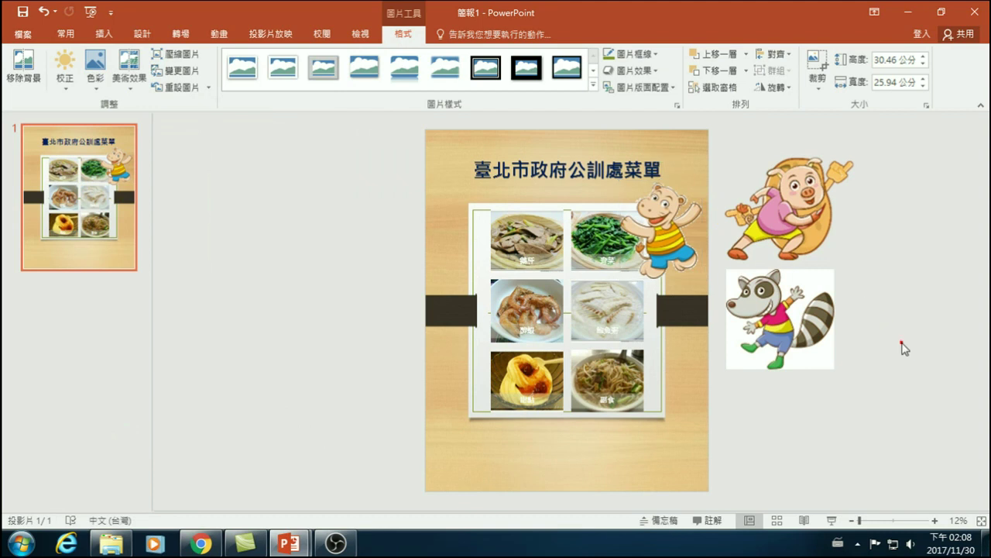
- Place the raccoon lower right, pig lower left, potato upper left, and shrink the hippo
left_click_drag(791, 323, 663, 426)
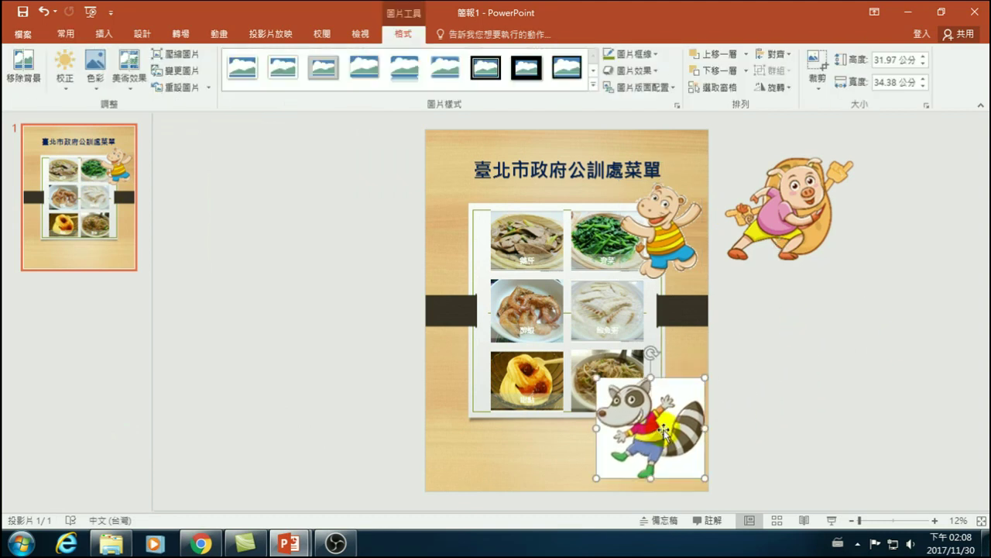
left_click_drag(782, 217, 474, 430)
left_click_drag(797, 209, 485, 231)
left_click_drag(534, 273, 480, 229)
left_click(674, 275)
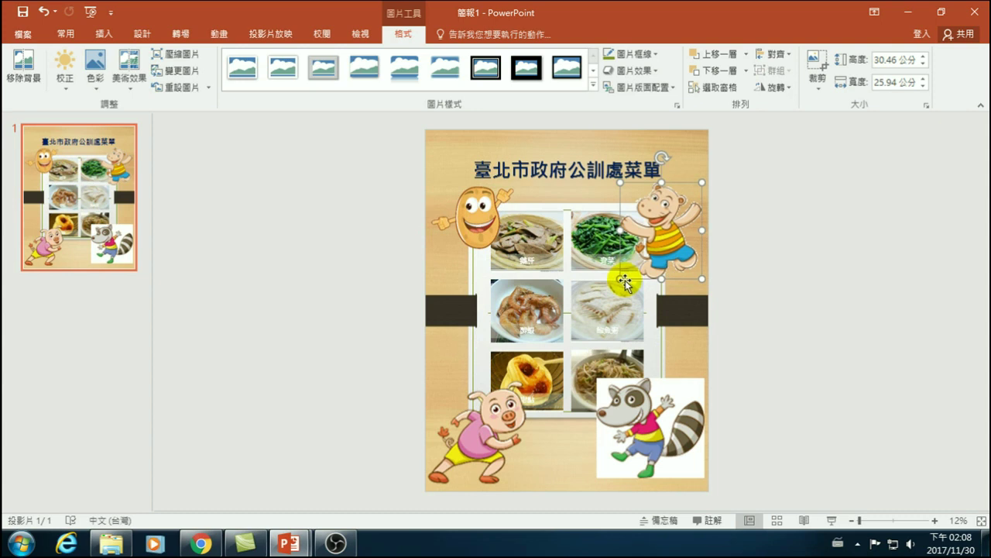
left_click_drag(622, 279, 675, 234)
- Make the raccoon's white background transparent, shrink it, and fit it into the lower-right corner
left_click(678, 396)
left_click(96, 72)
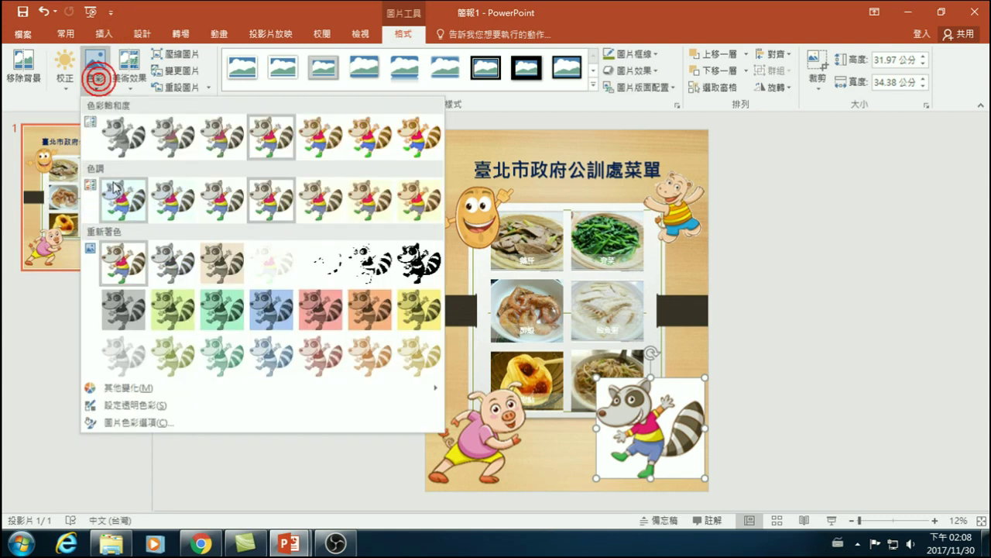
left_click(157, 404)
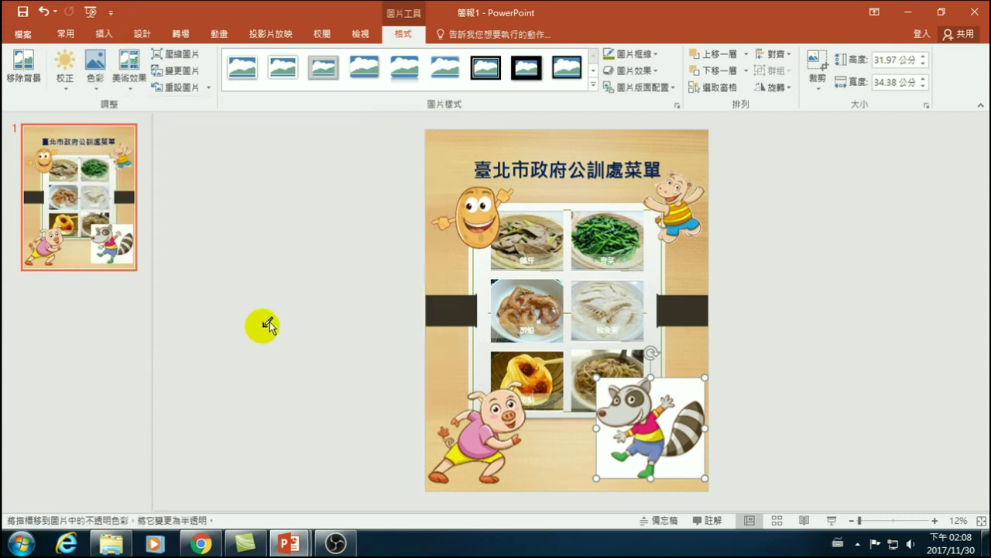
left_click(693, 388)
left_click(790, 409)
left_click(667, 449)
left_click_drag(668, 449, 678, 453)
left_click_drag(597, 487, 619, 471)
left_click_drag(655, 442, 668, 446)
- Shrink the pig and enlarge the menu title font to 204
left_click(517, 491)
left_click_drag(531, 489, 479, 444)
left_click(771, 391)
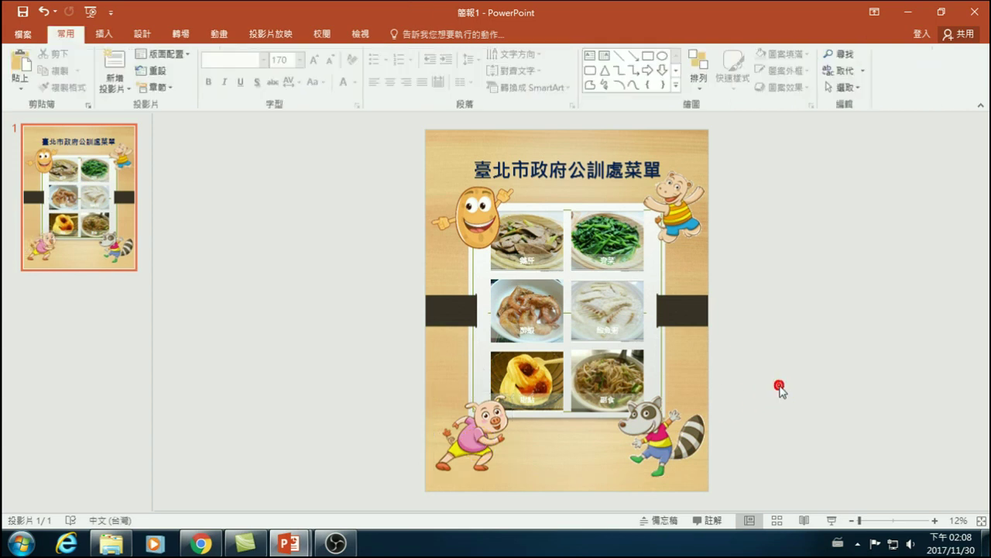
left_click(602, 168)
key("ctrl+shift+period")
left_click(769, 235)
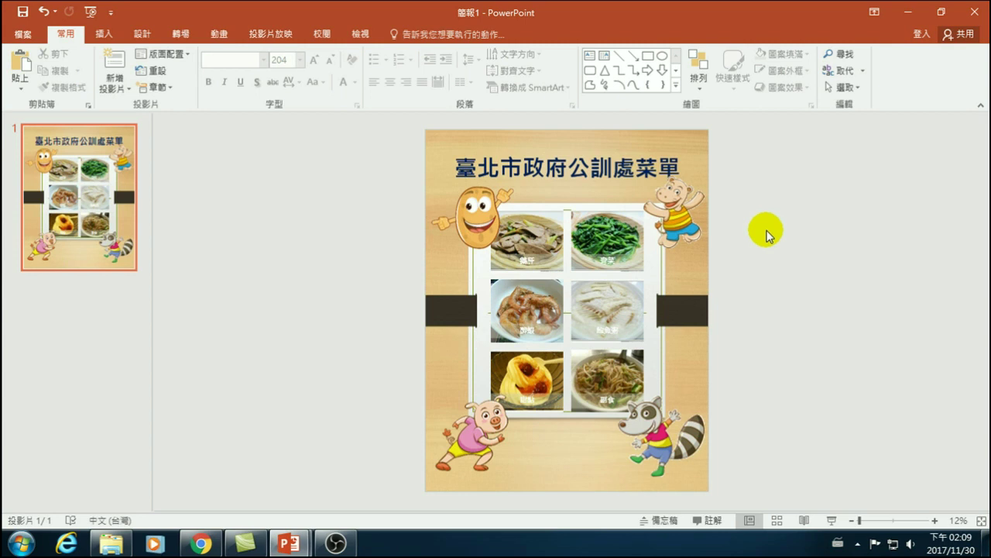
left_click(91, 199)
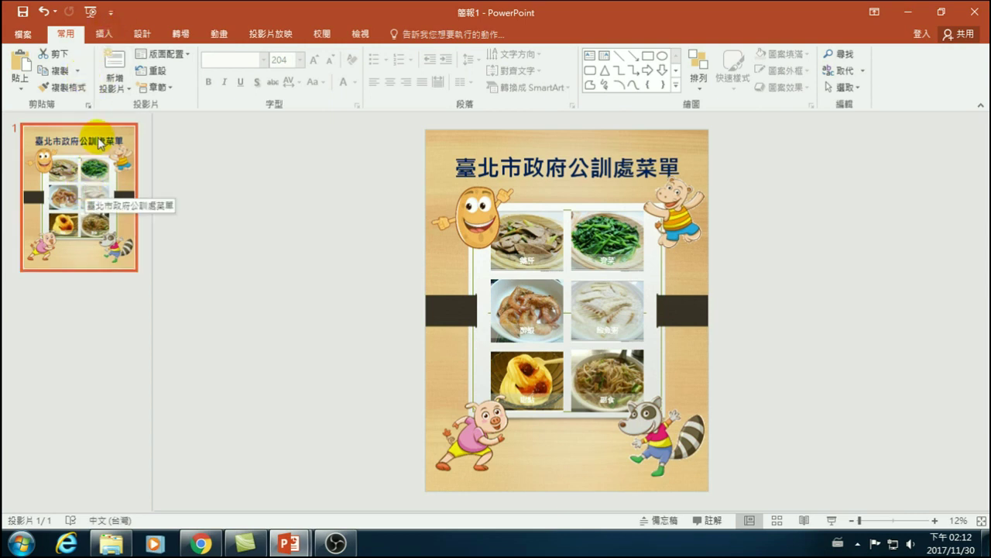
- Copy the slide 1 thumbnail and paste it below as an identical slide 2
right_click(99, 143)
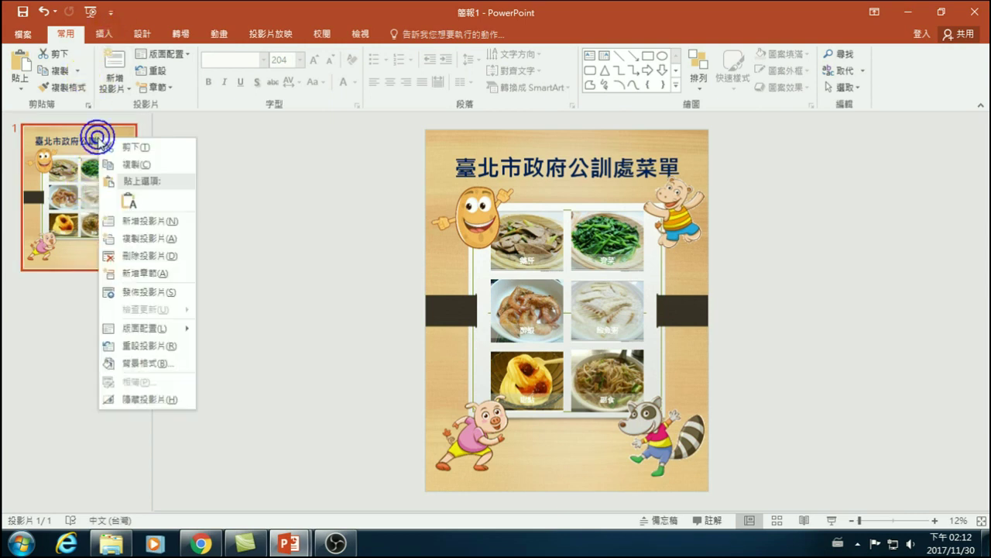
left_click(128, 164)
left_click(78, 293)
right_click(82, 290)
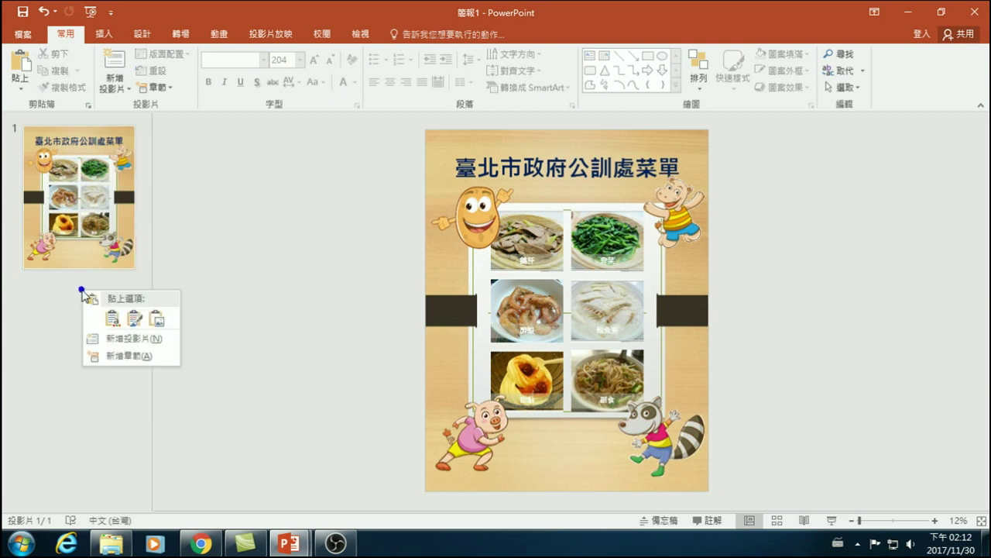
left_click(56, 310)
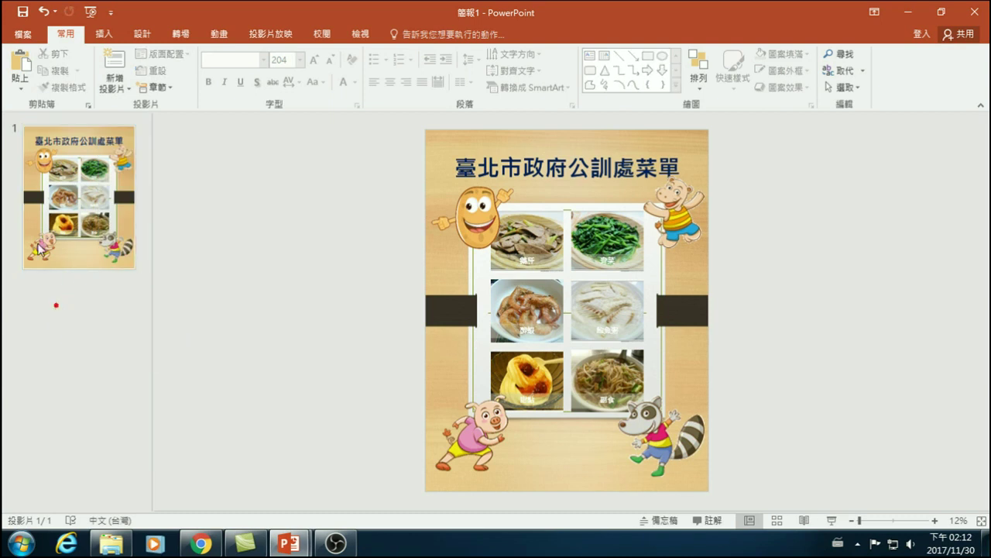
left_click(20, 66)
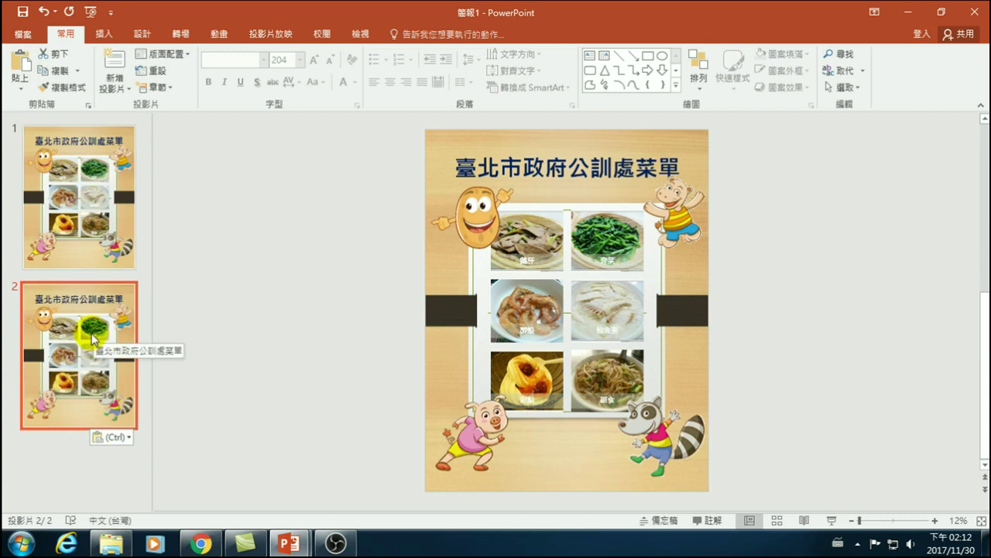
left_click(71, 313)
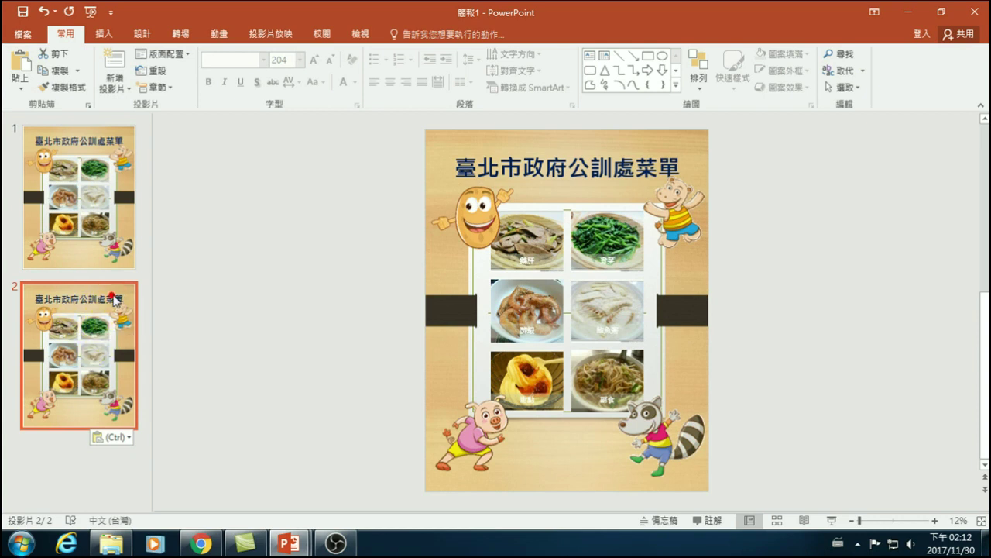
left_click(461, 150)
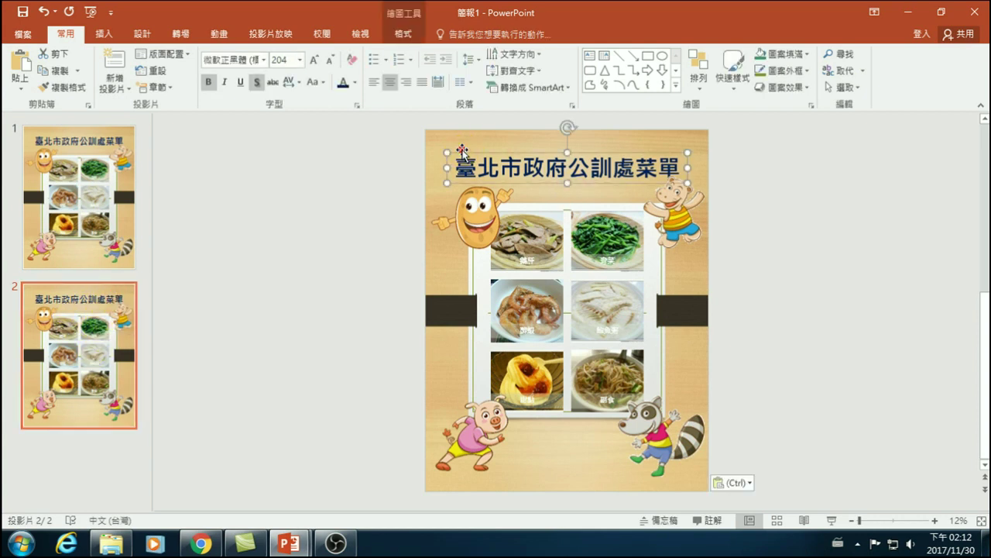
left_click(469, 143)
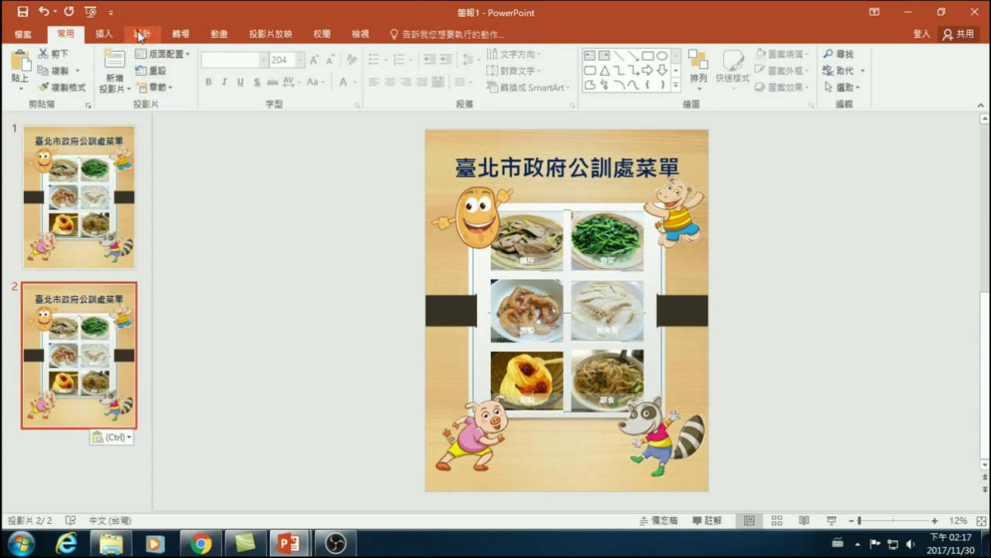
- Apply the Walnut texture fill to slide 2's background through Format Background on the Design tab
left_click(140, 33)
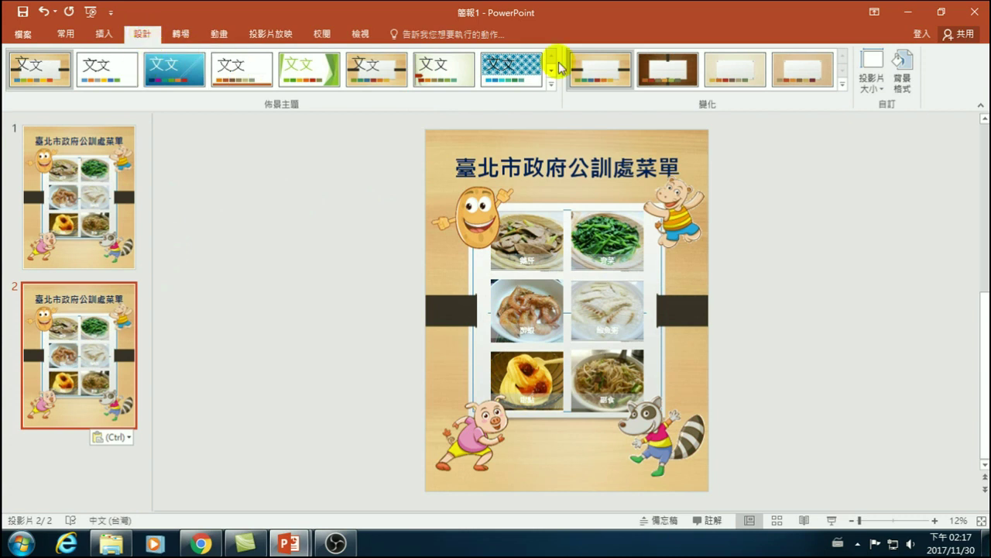
left_click(914, 76)
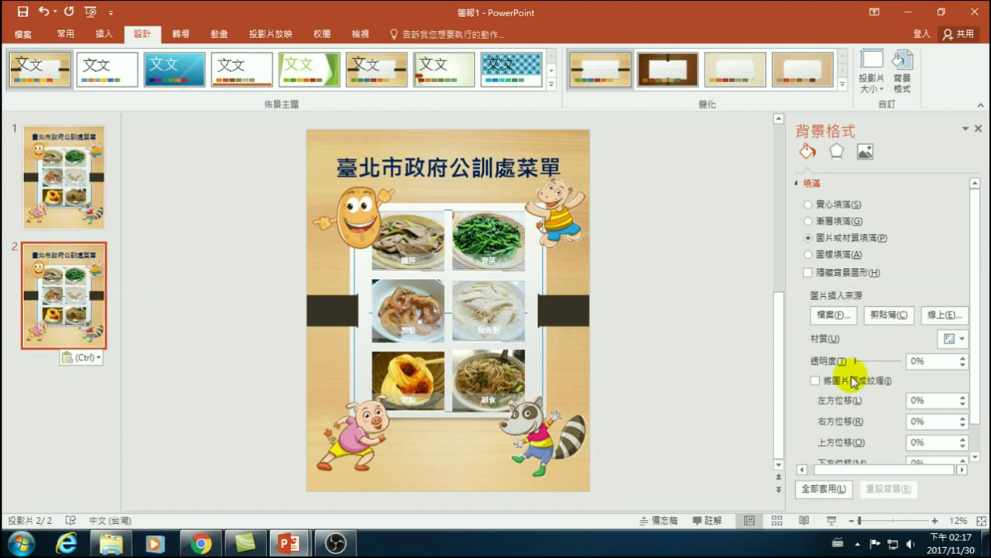
left_click(957, 339)
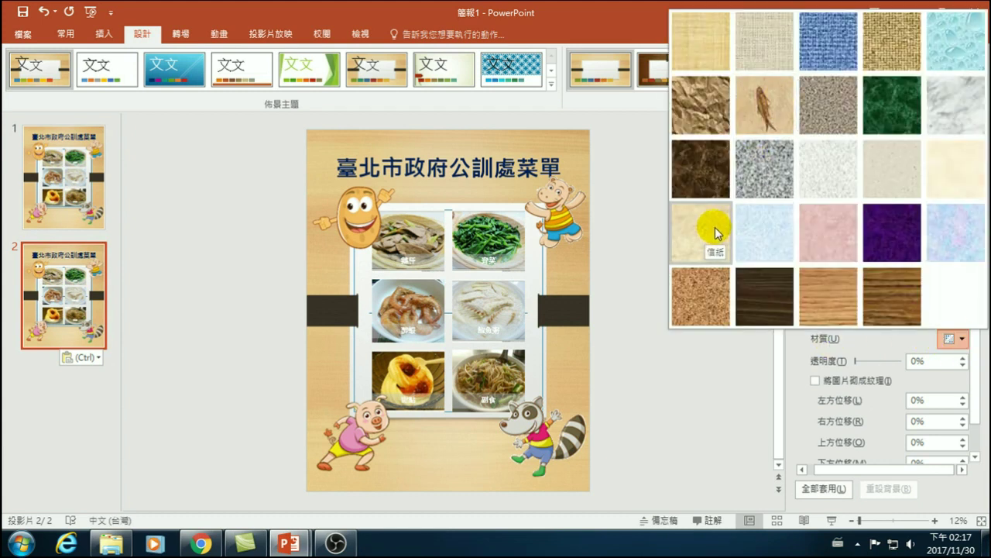
left_click(769, 287)
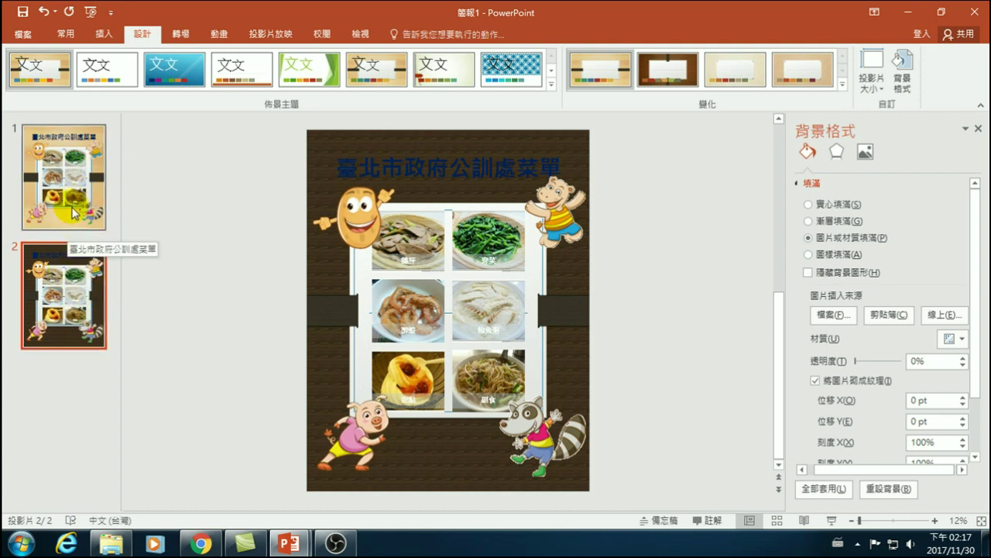
- Switch the background to a lighter wood plank texture and delete the food photo SmartArt
left_click(952, 338)
left_click(829, 298)
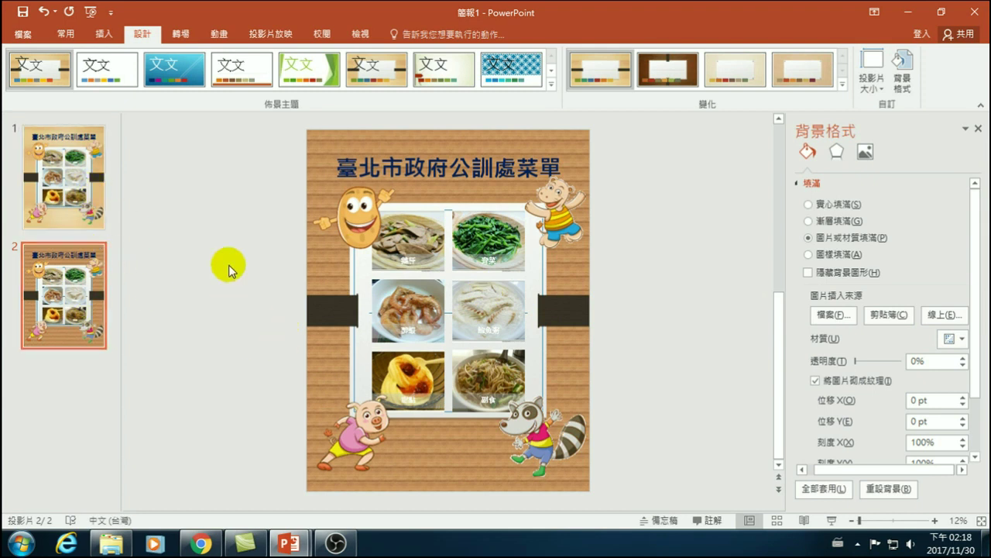
left_click(419, 244)
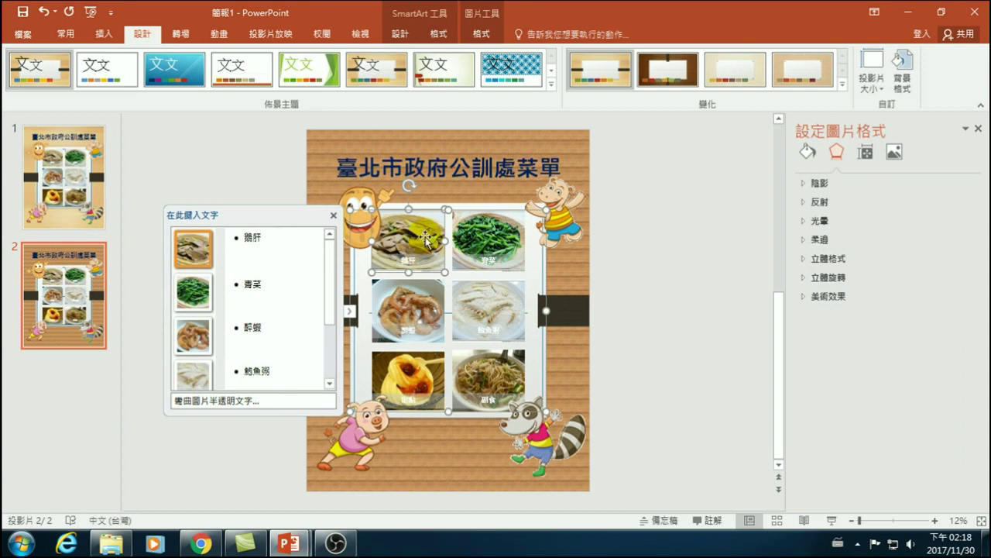
left_click(404, 212)
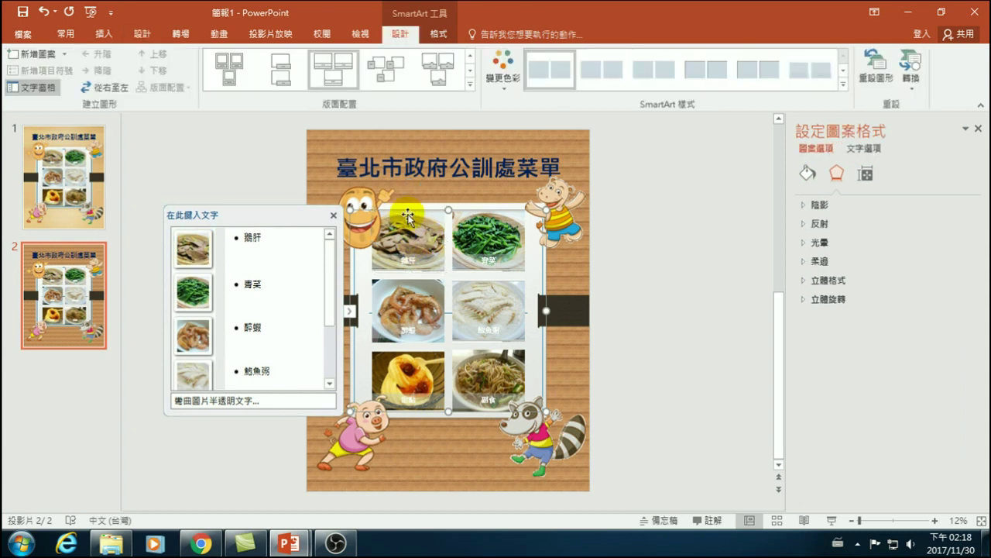
key("Delete")
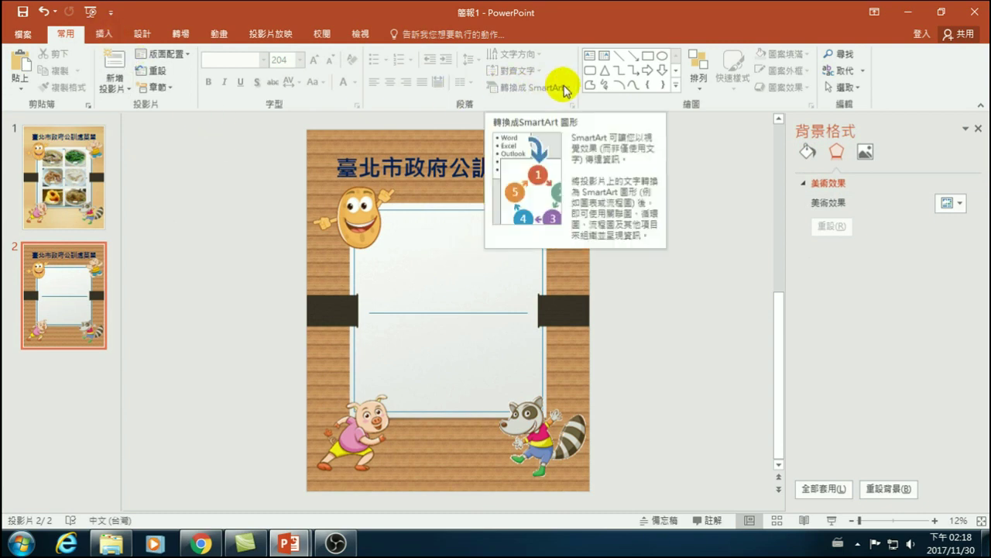
- Insert a Bending Picture Semi-Transparent Text SmartArt with three picture placeholders
left_click(103, 33)
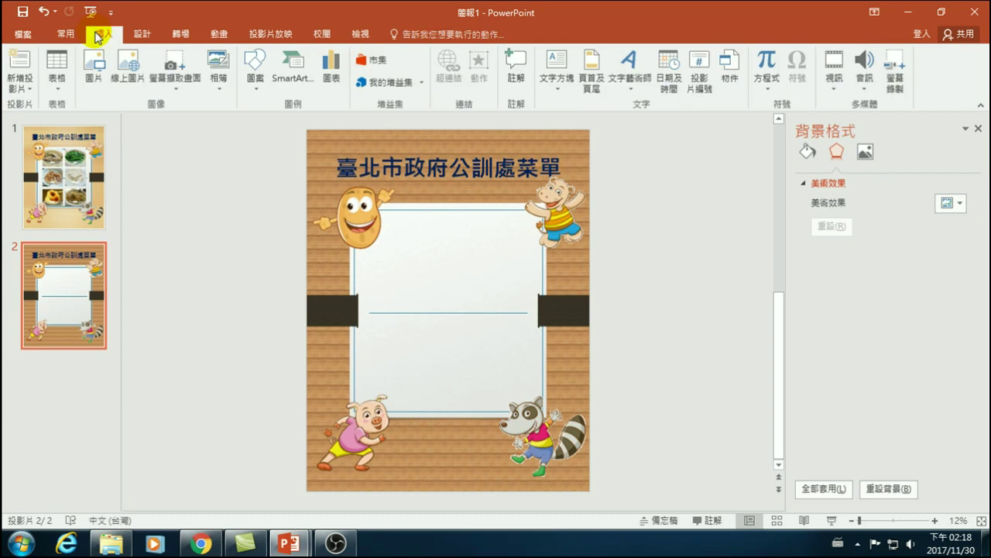
left_click(285, 81)
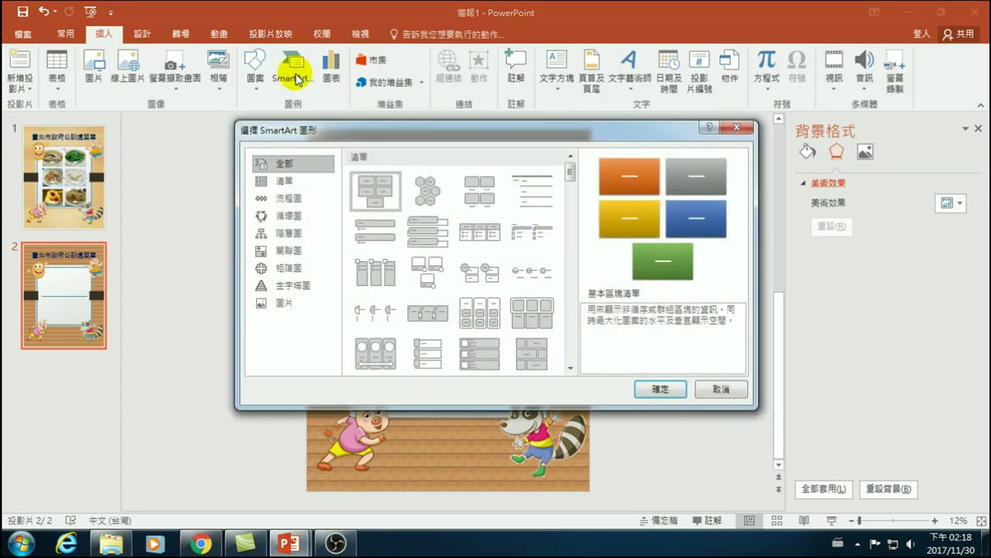
left_click(287, 303)
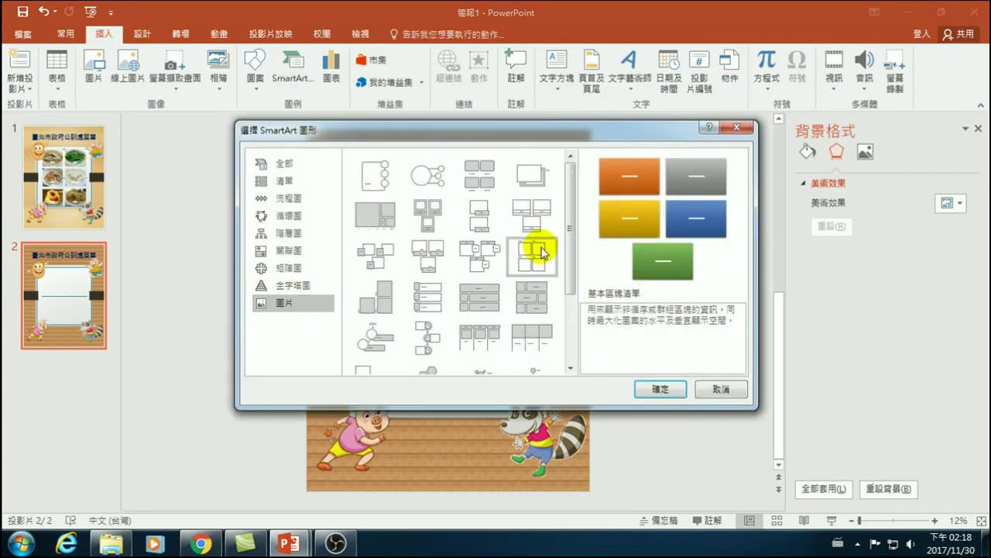
left_click(535, 221)
left_click(534, 221)
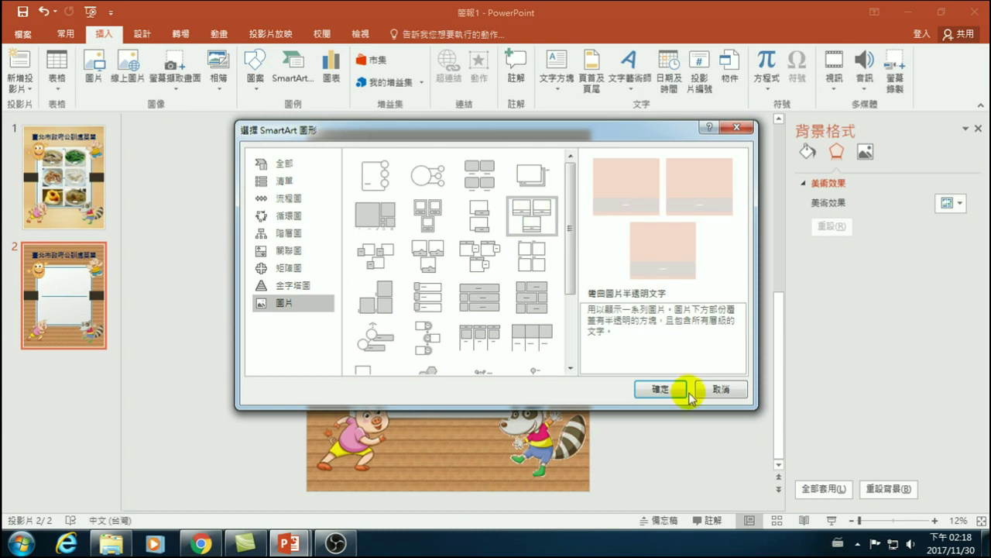
left_click(660, 389)
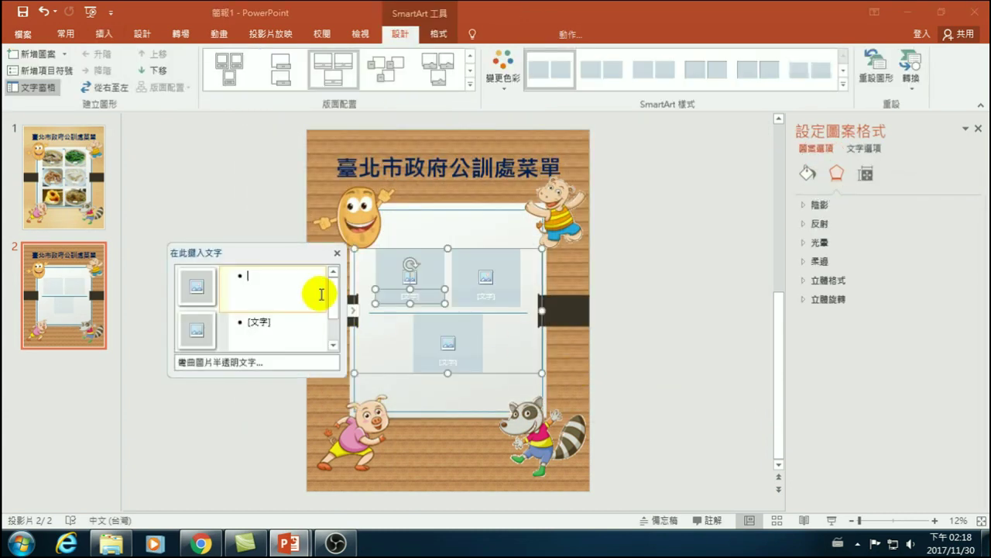
left_click(197, 286)
- Insert a 西餐 dish photo from online image search, then delete it when it fails to display
left_click(569, 234)
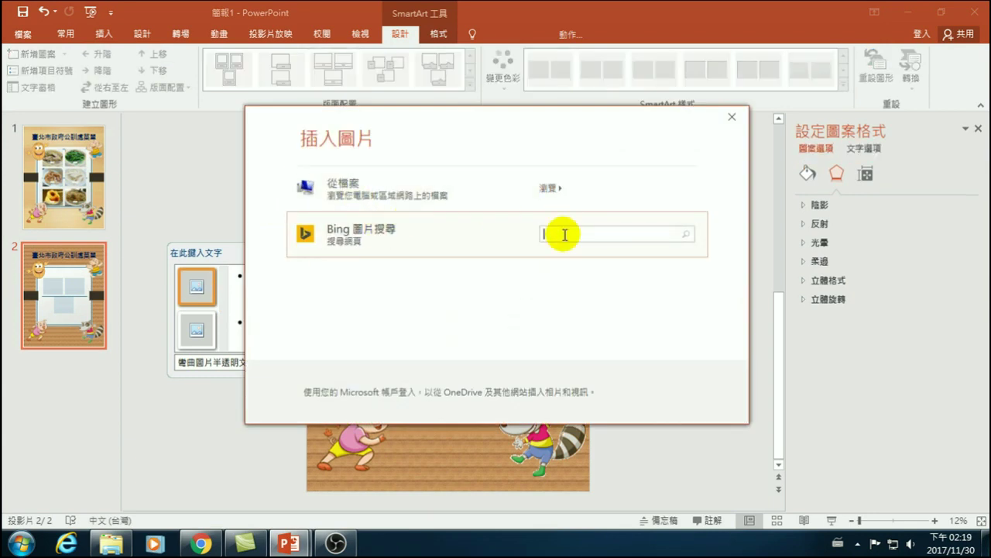
type("w")
key("space")
type("yeoiv")
key("space")
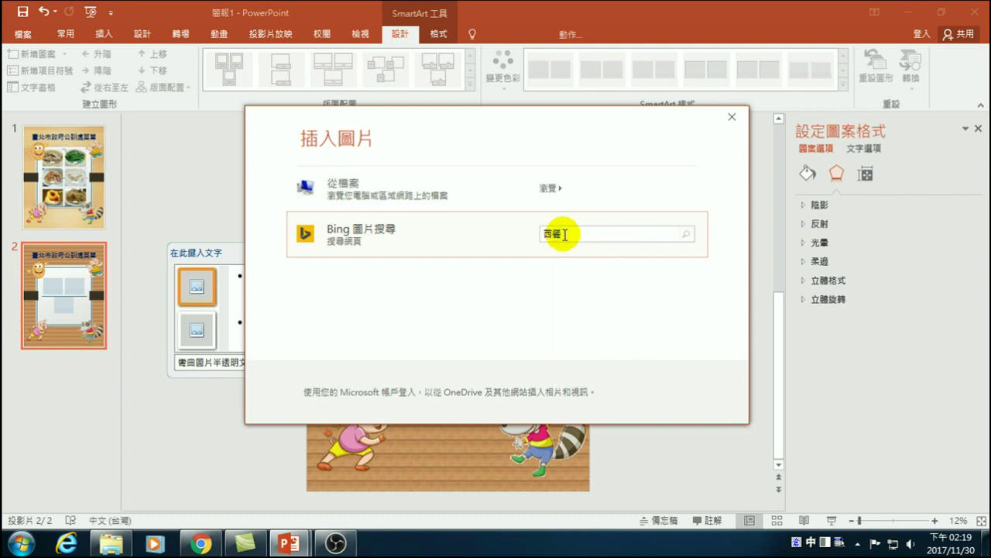
key("Return")
left_click(323, 234)
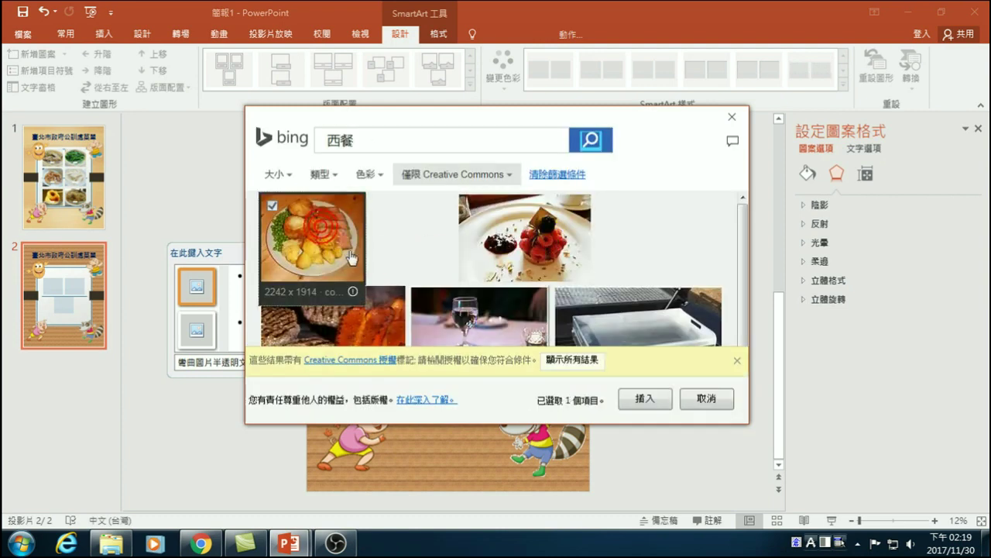
left_click(645, 400)
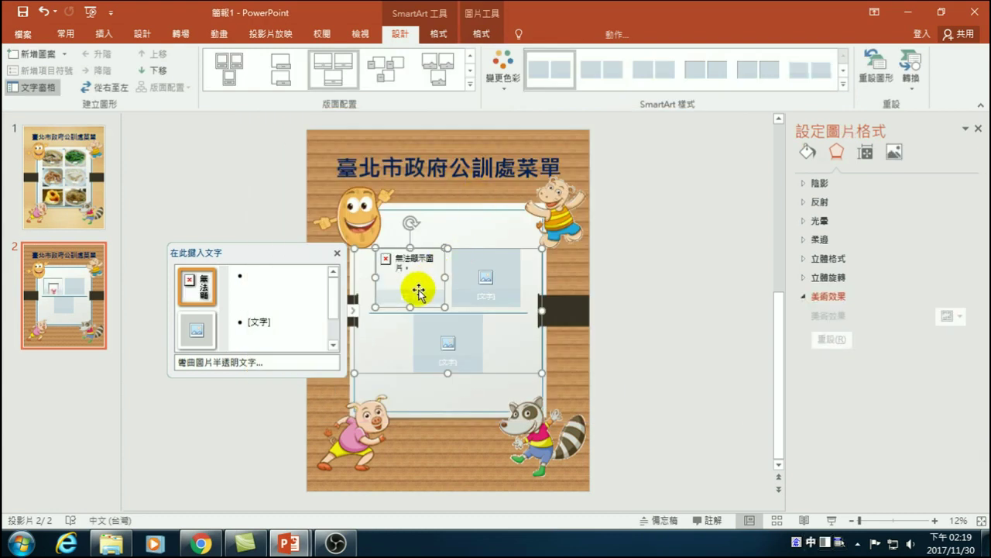
key("Delete")
- Fill the first picture slot with a 西餐 dish photo from online image search
left_click(198, 285)
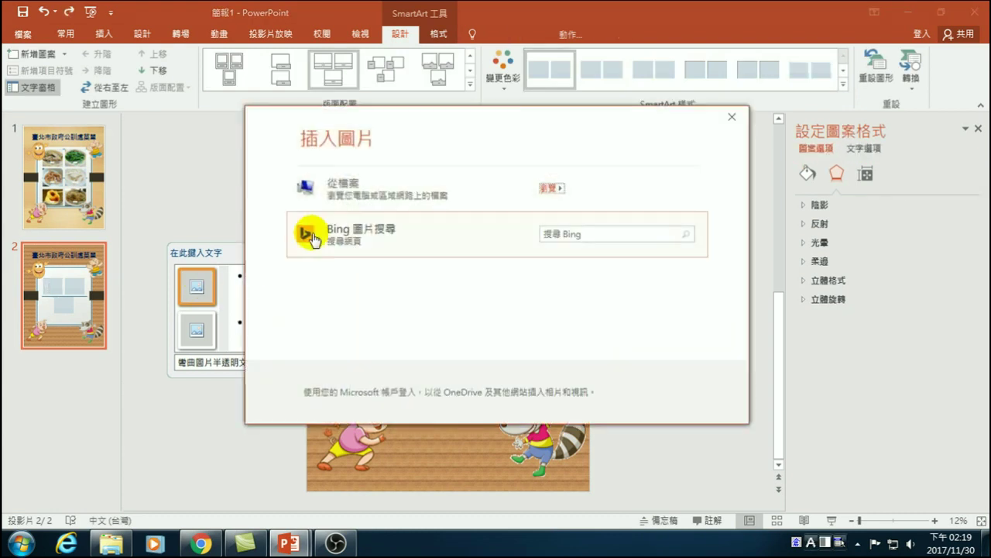
left_click(578, 236)
type("西餐")
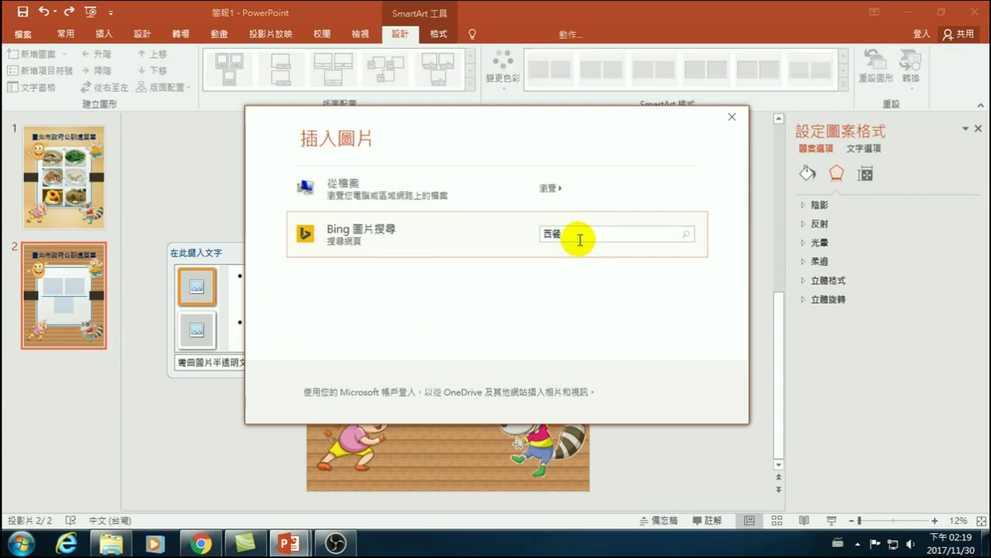
key("Return")
left_click(395, 240)
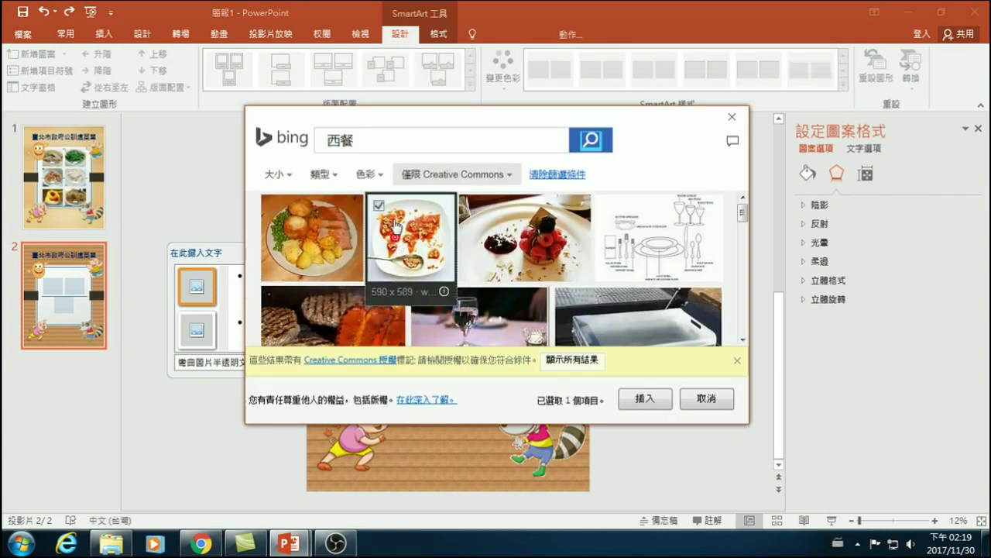
scroll(465, 272, "down", 5)
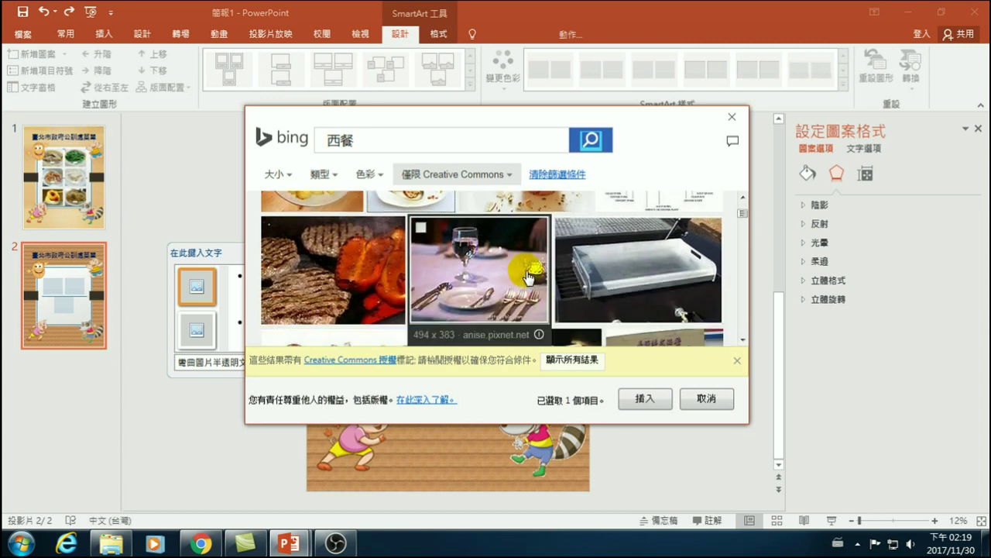
scroll(502, 295, "down", 10)
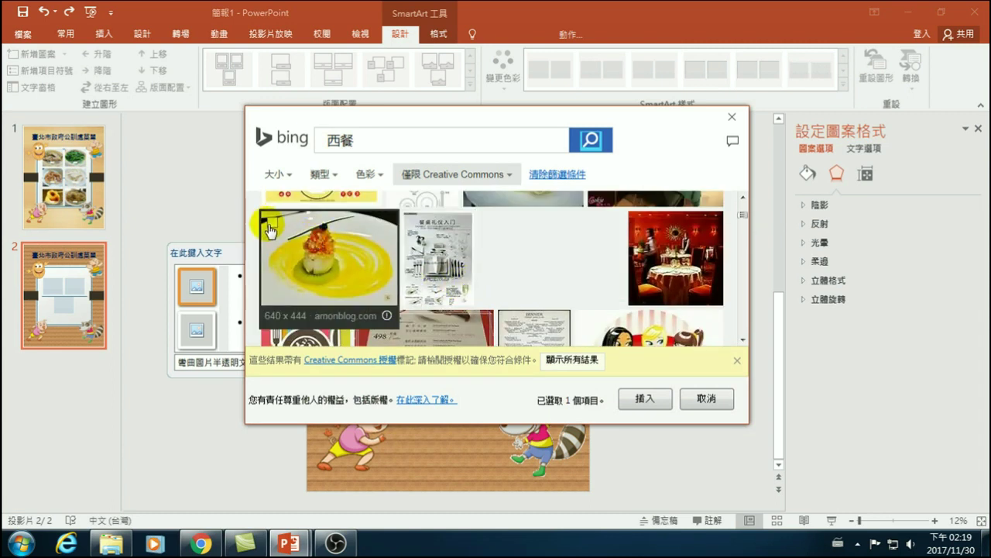
left_click(645, 398)
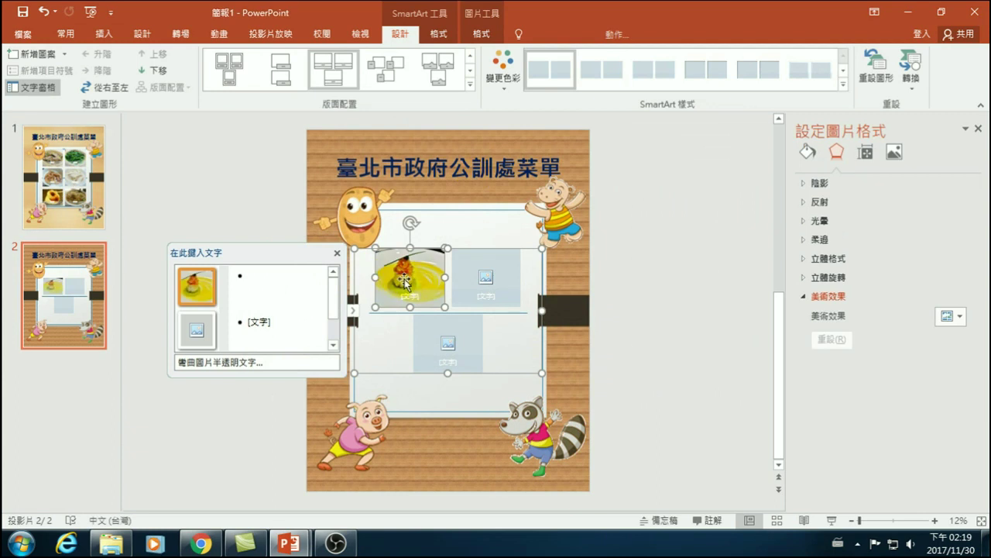
- Fill the second picture slot with a 牛排 steak photo from online image search
left_click(200, 330)
left_click(585, 230)
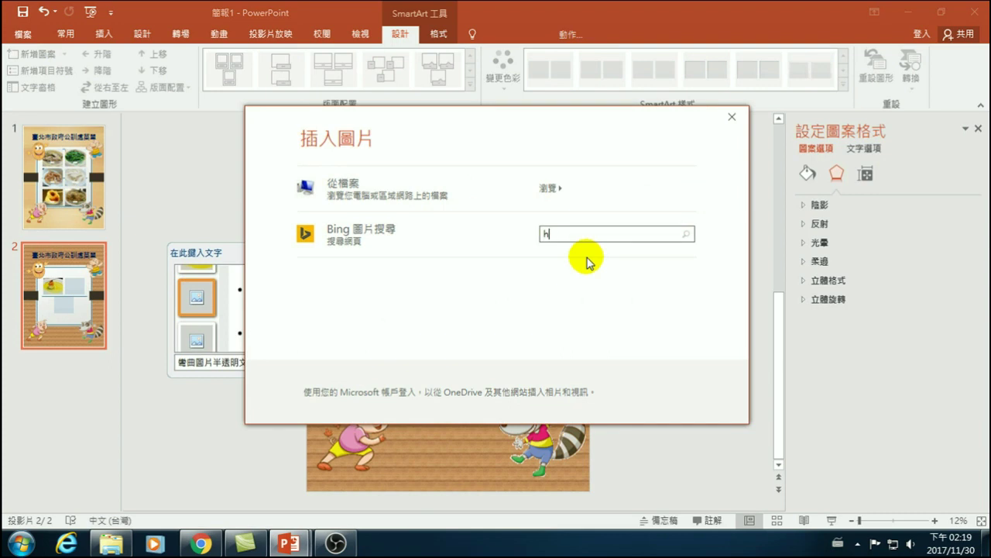
type("牛")
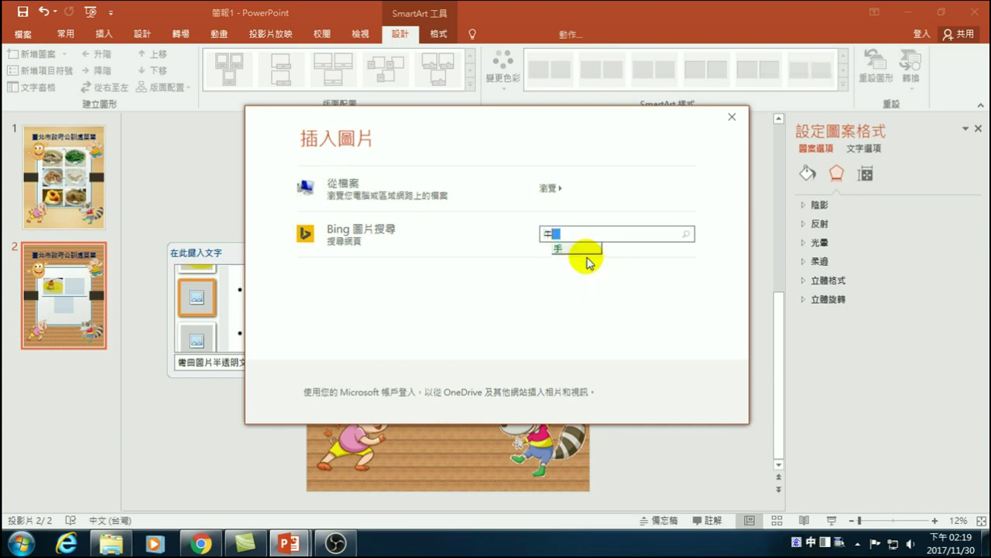
type("排")
key("Return")
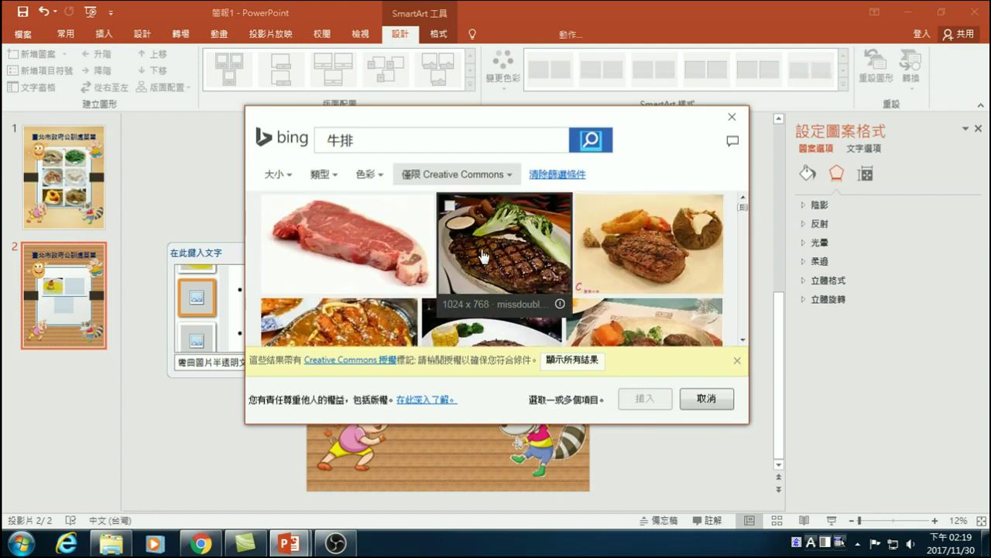
left_click(449, 208)
left_click(643, 398)
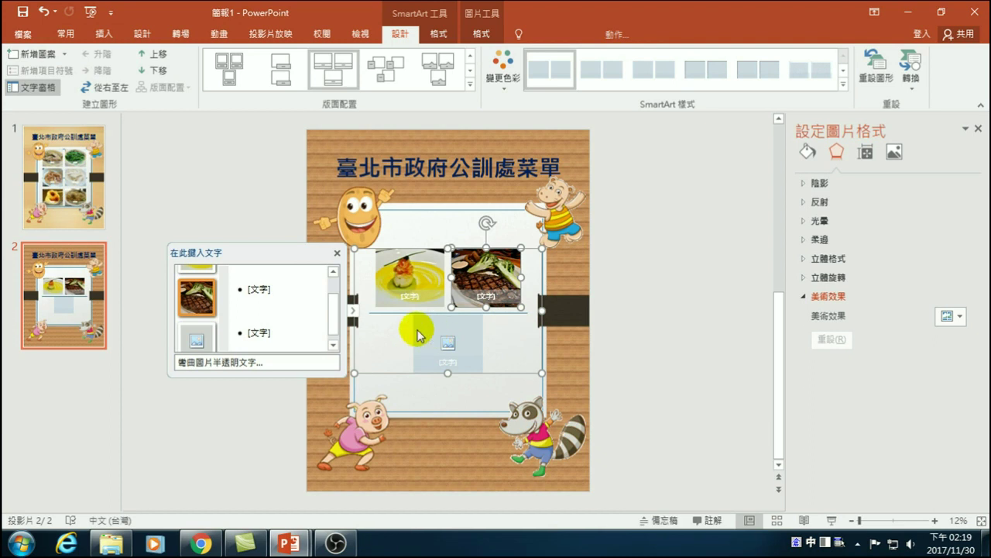
- Insert a 義大利麵 pasta photo into the third slot, then undo it after it fails to display
left_click(206, 335)
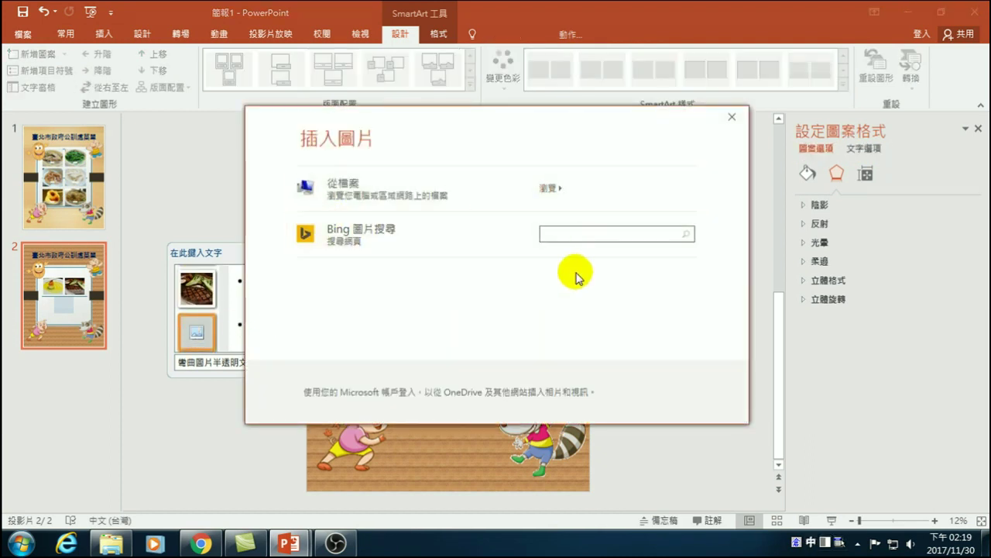
type("義大利")
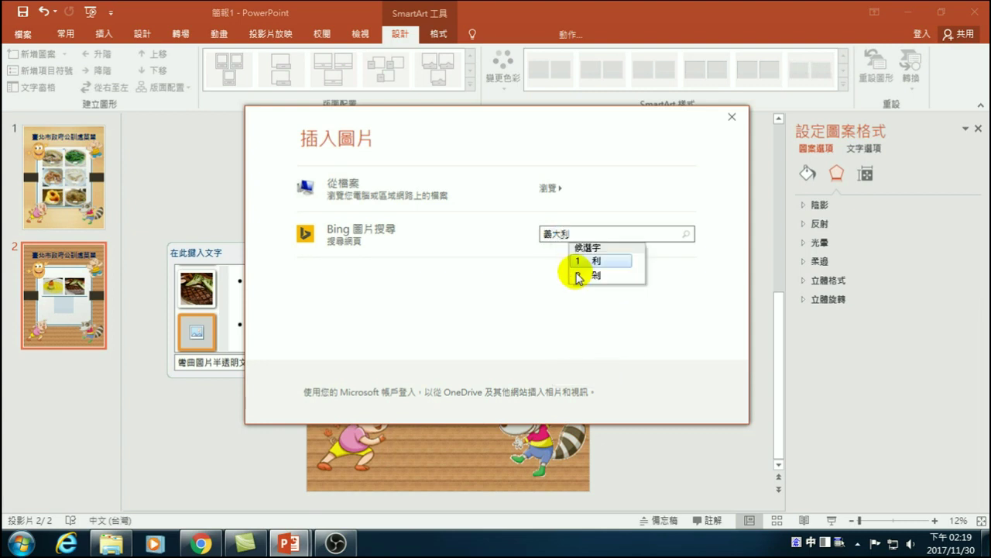
key("Return")
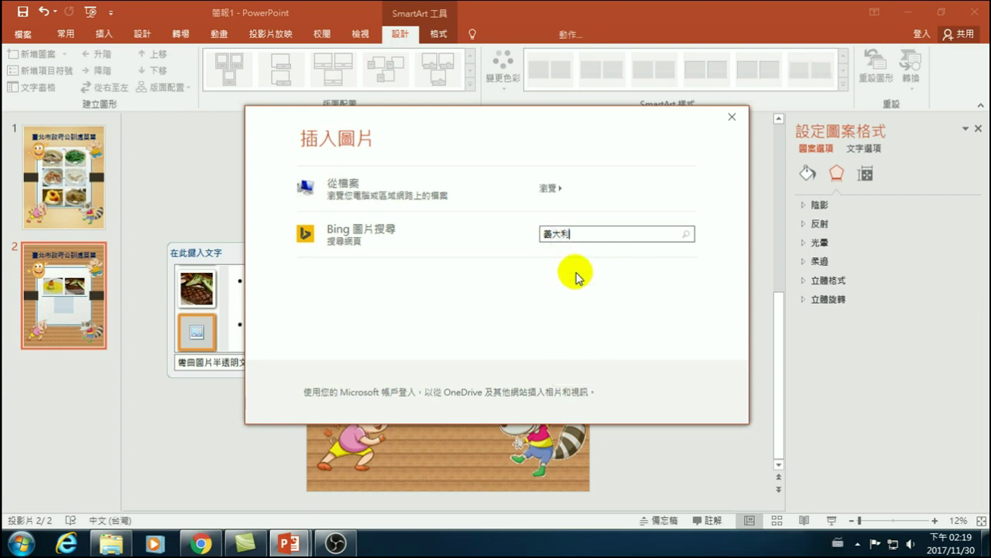
type("j")
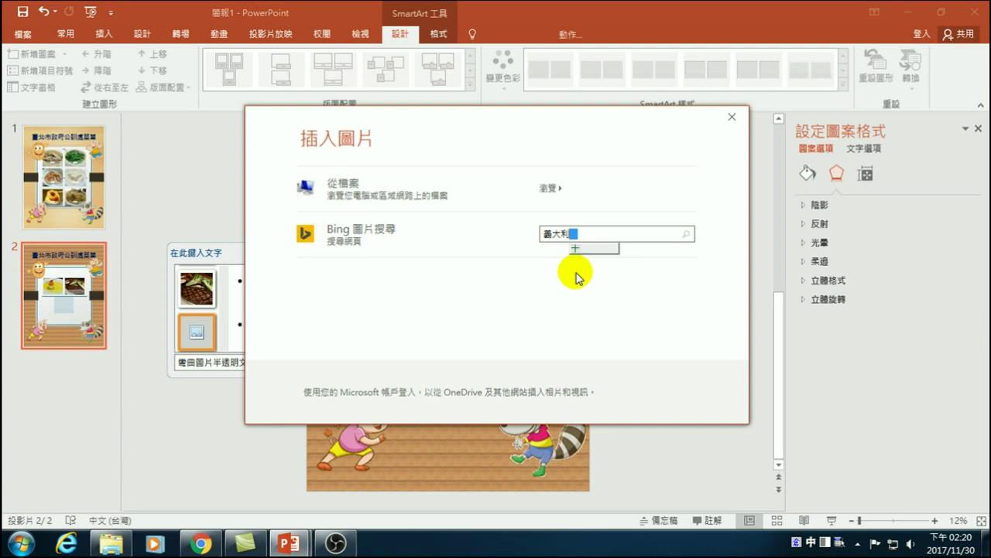
key("space")
type("麵")
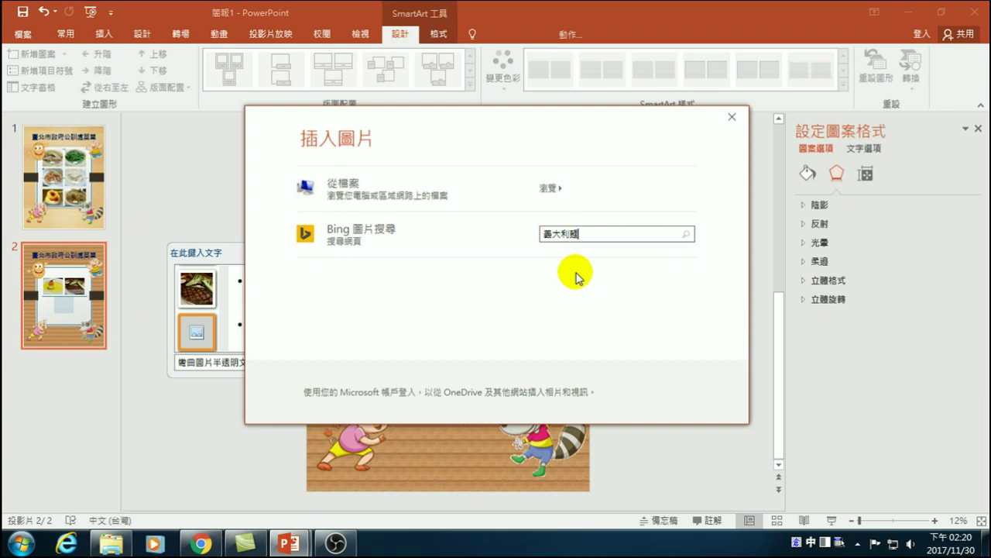
key("Return")
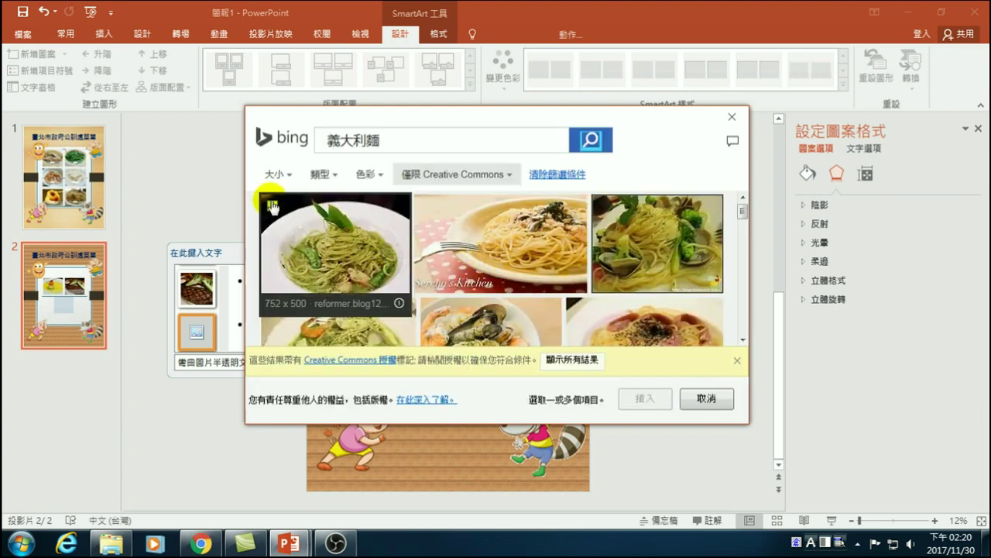
left_click(270, 203)
left_click(639, 397)
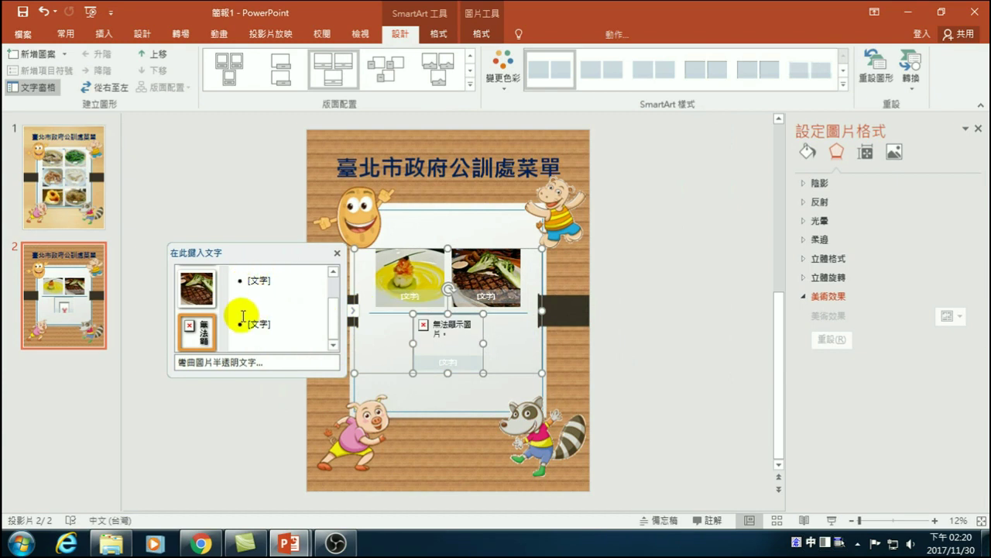
key("ctrl+z")
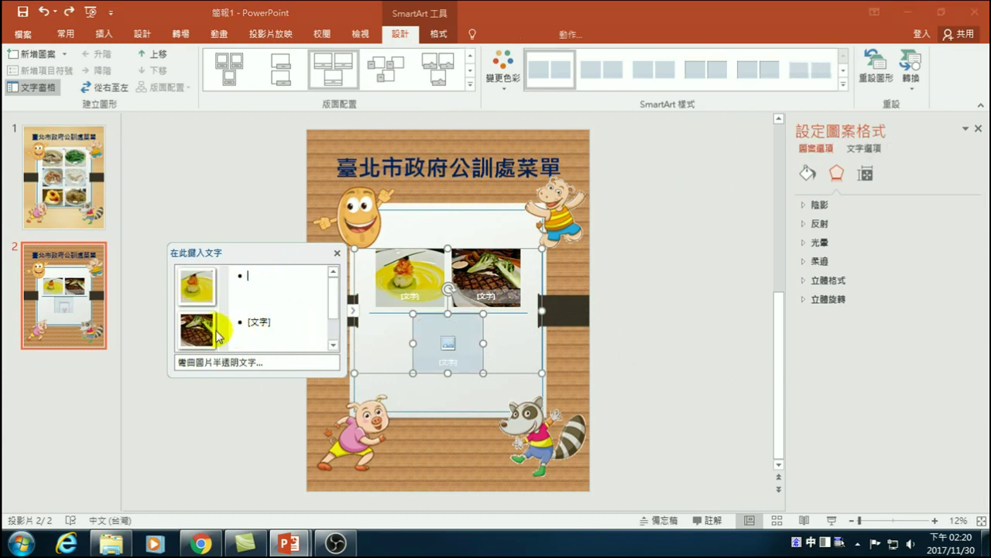
- Fill the third slot with a clam spaghetti photo found by searching 義大利麵
left_click(222, 329)
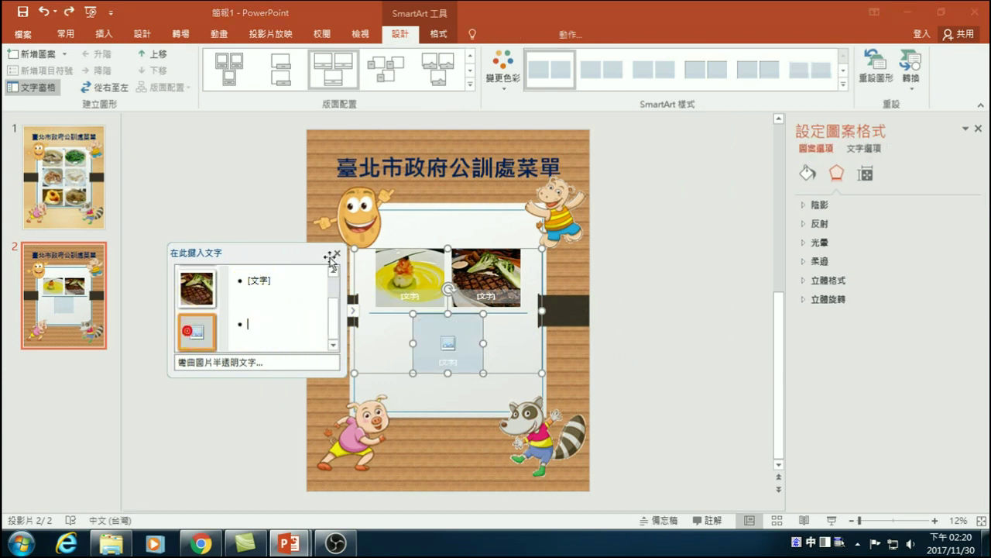
left_click(203, 337)
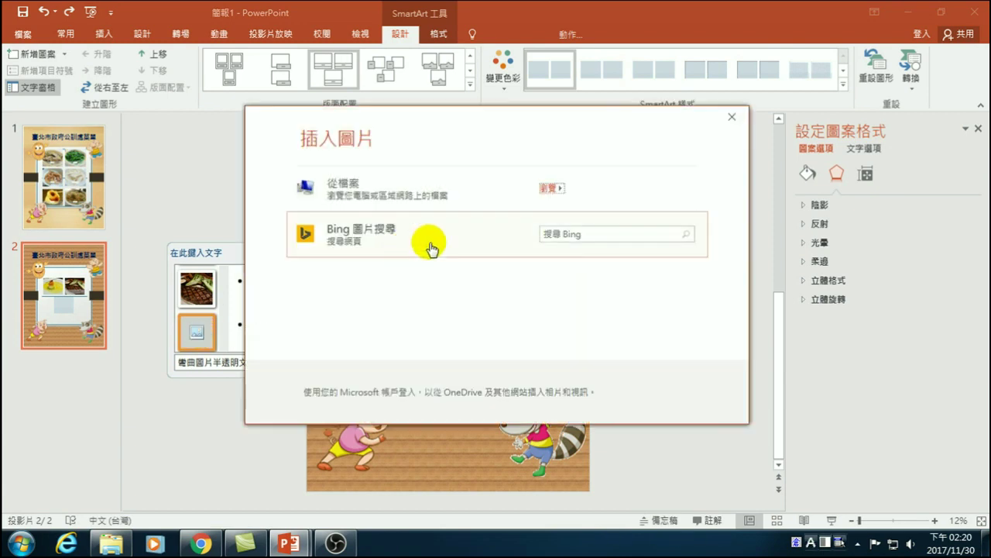
type("義大利")
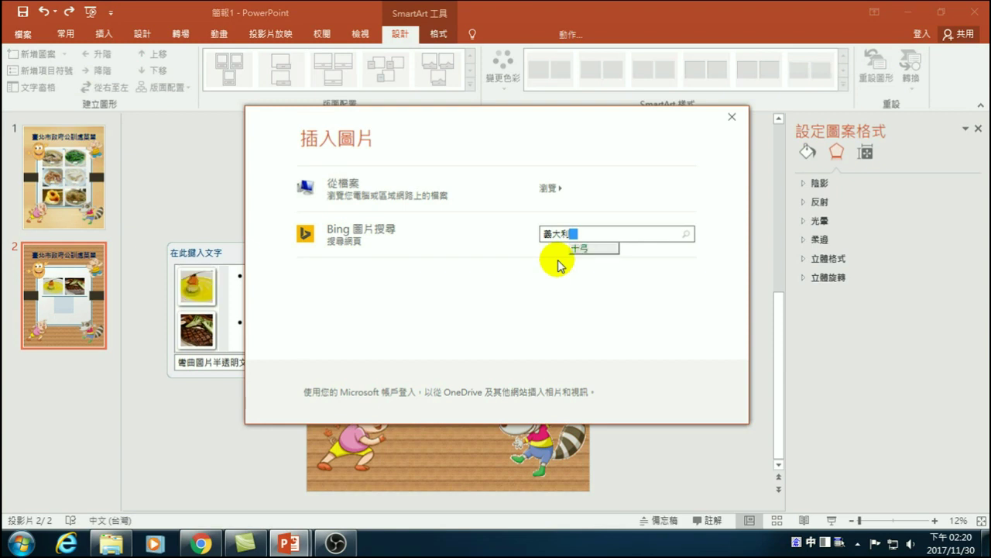
type("麵")
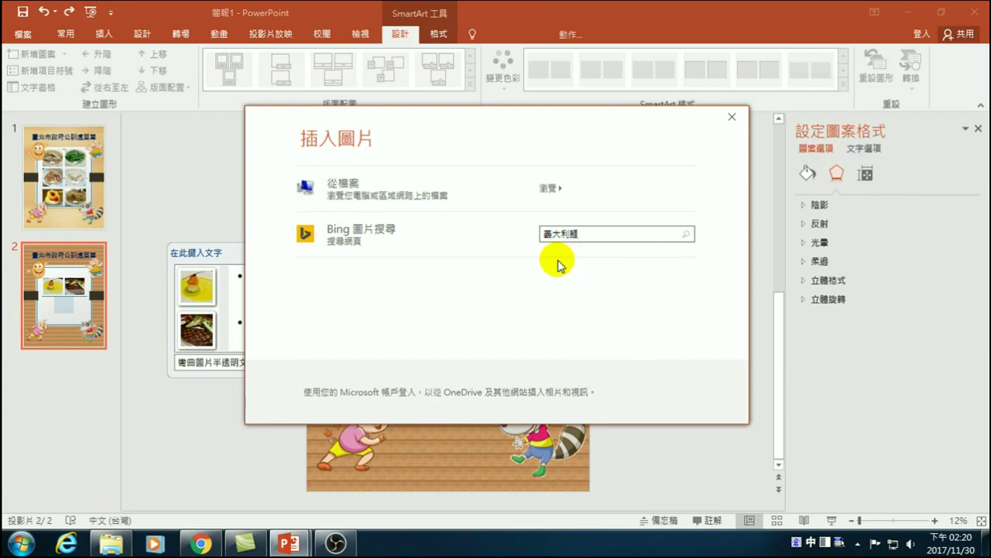
key("Return")
scroll(546, 271, "down", 1)
scroll(546, 271, "up", 1)
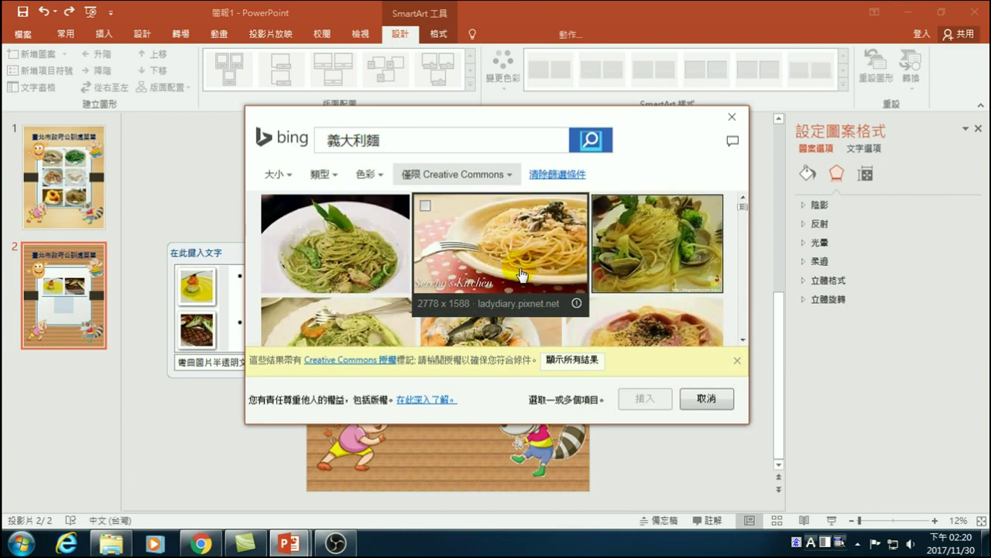
scroll(608, 217, "down", 3)
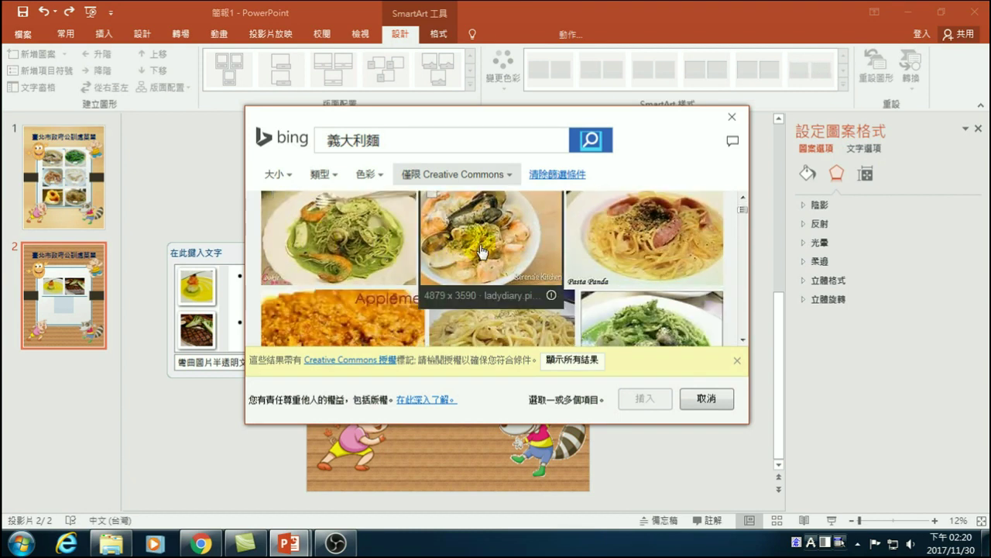
scroll(433, 255, "up", 3)
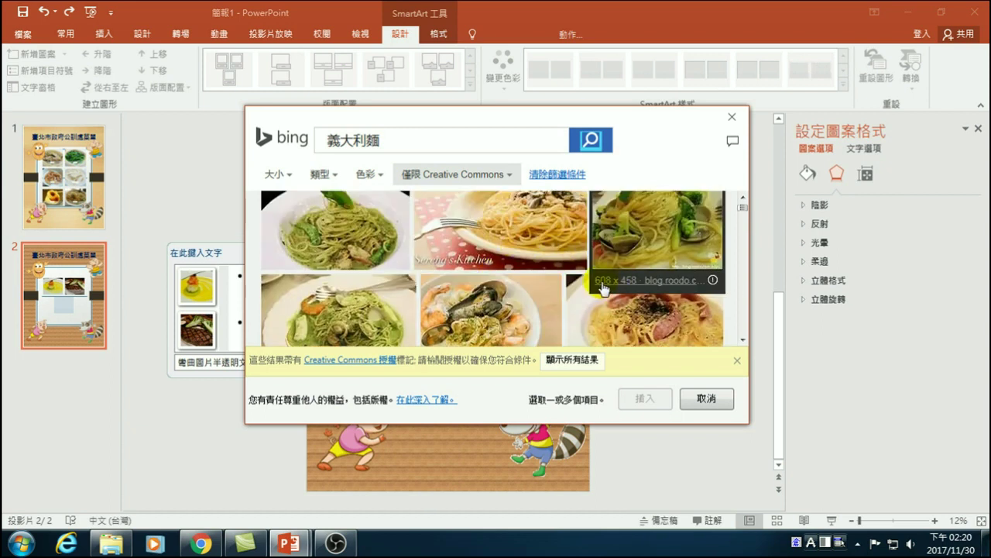
scroll(608, 253, "up", 1)
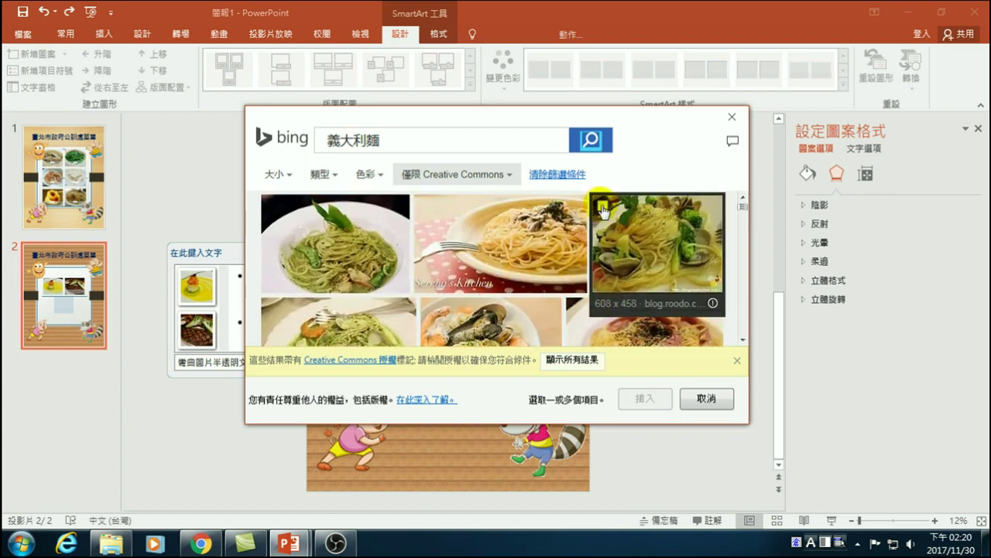
left_click(602, 206)
left_click(643, 399)
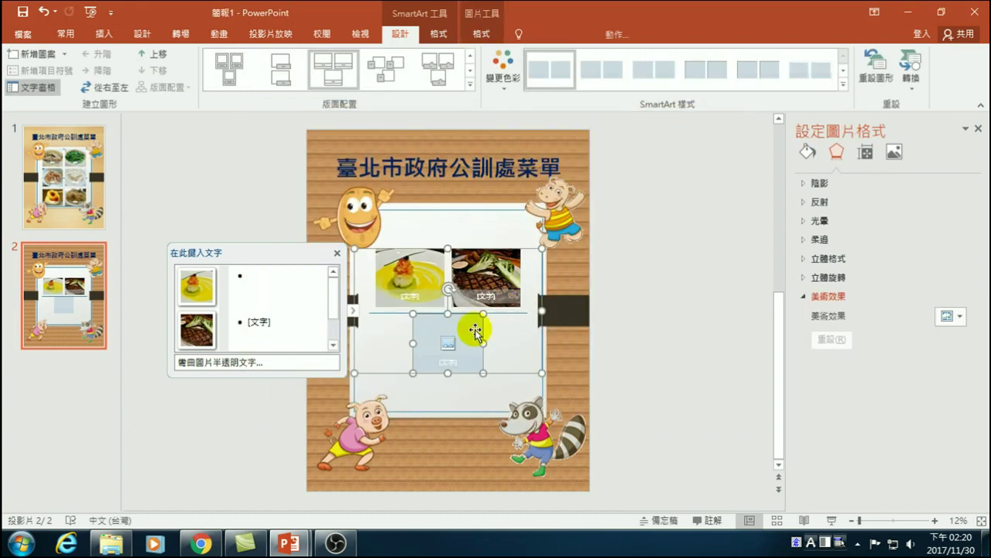
left_click(262, 282)
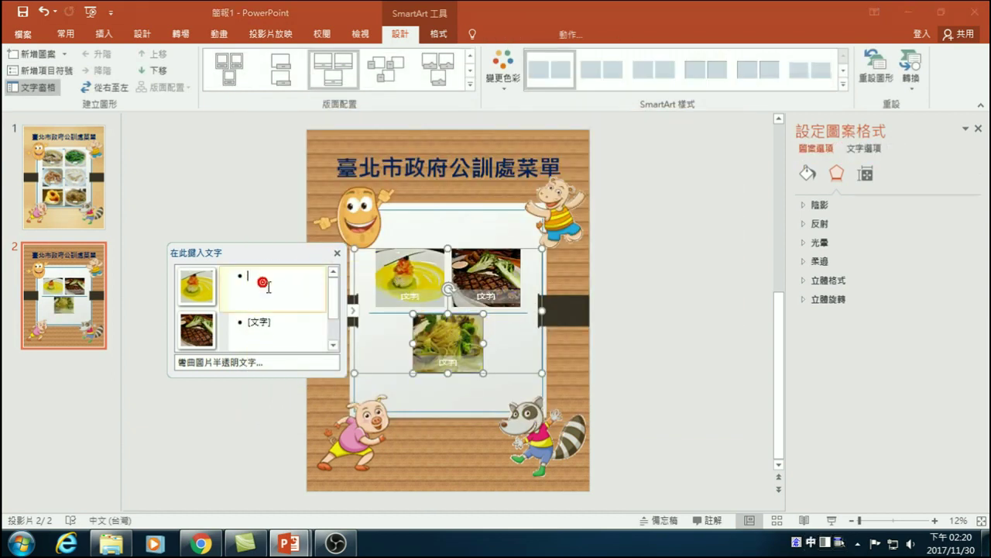
- Enter the captions 甜點, 牛排 and 義大利麵 for the three photos in the Text Pane
type("竹")
type("甜")
type("點")
left_click(284, 329)
left_click(289, 331)
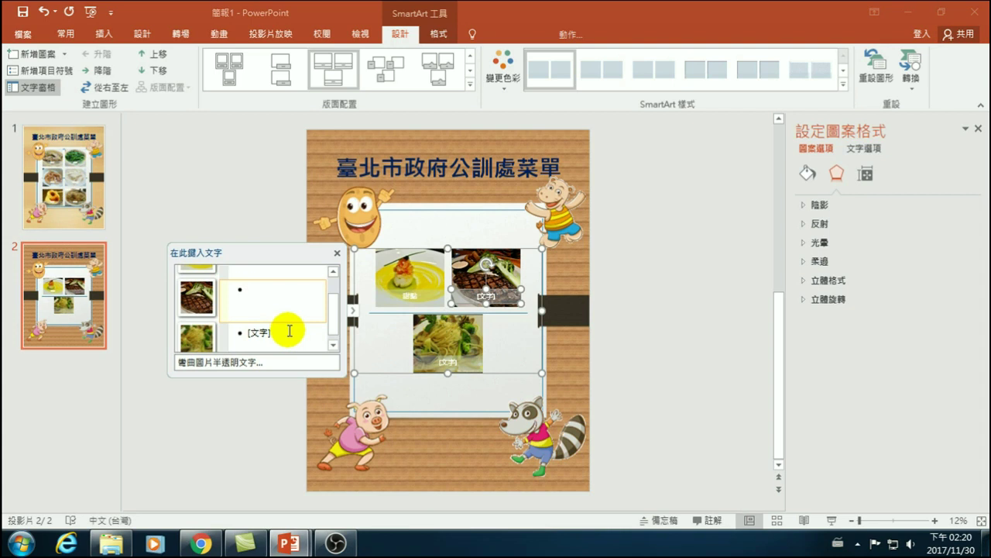
type("hq")
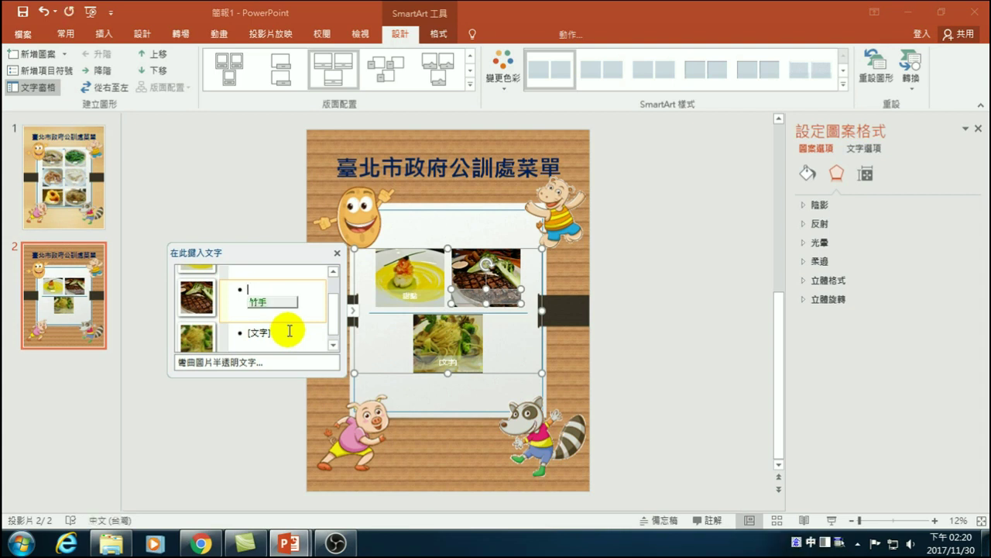
key("space")
left_click(287, 333)
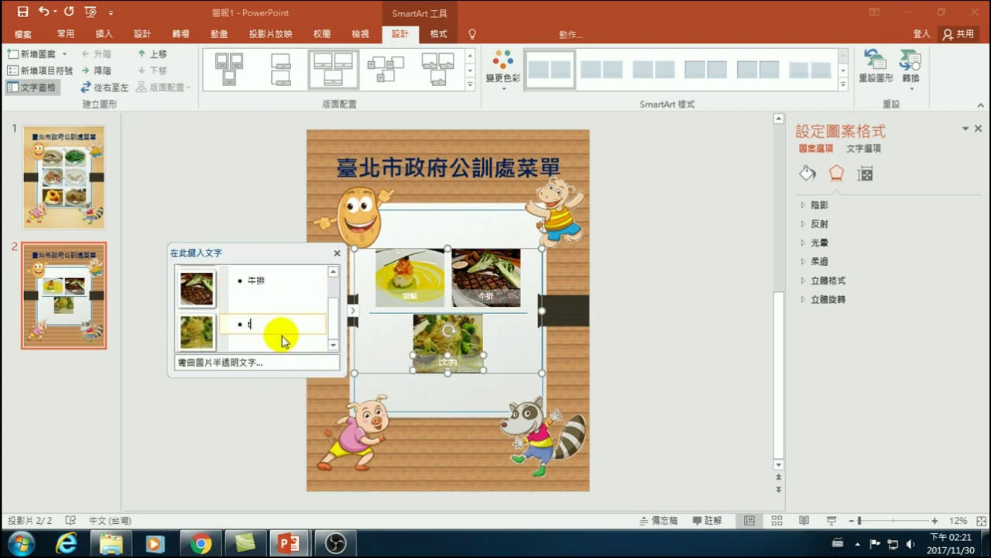
type("tqi k hdln g")
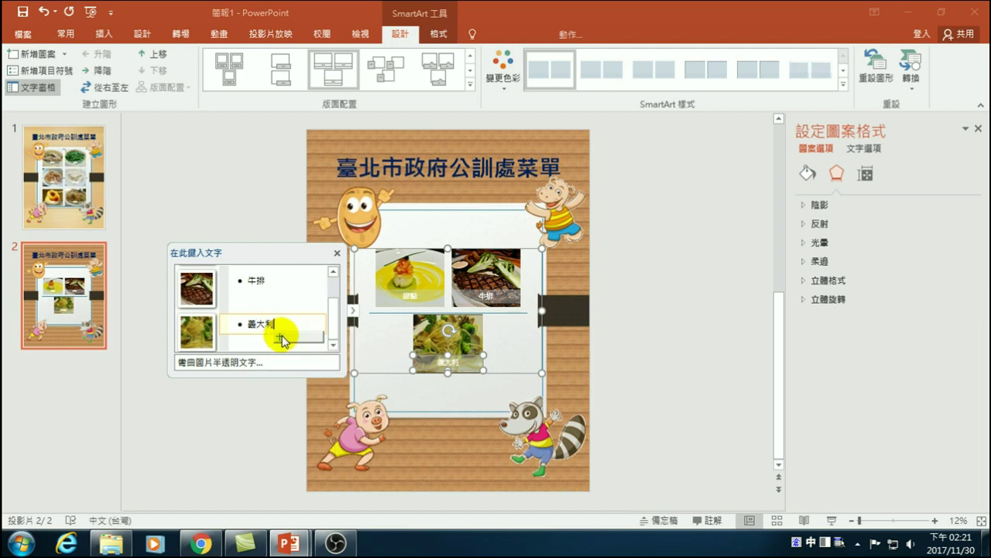
key("space")
key("space")
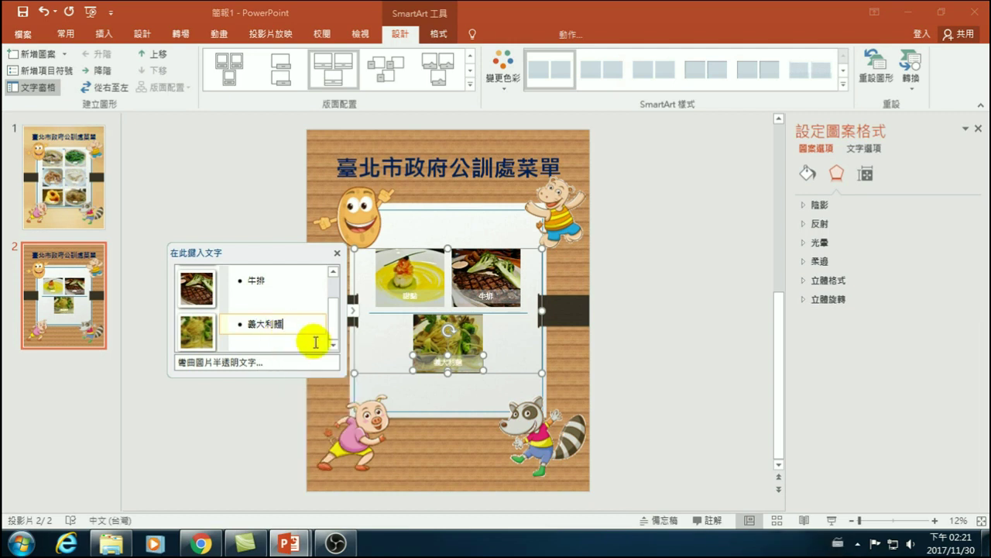
left_click(258, 411)
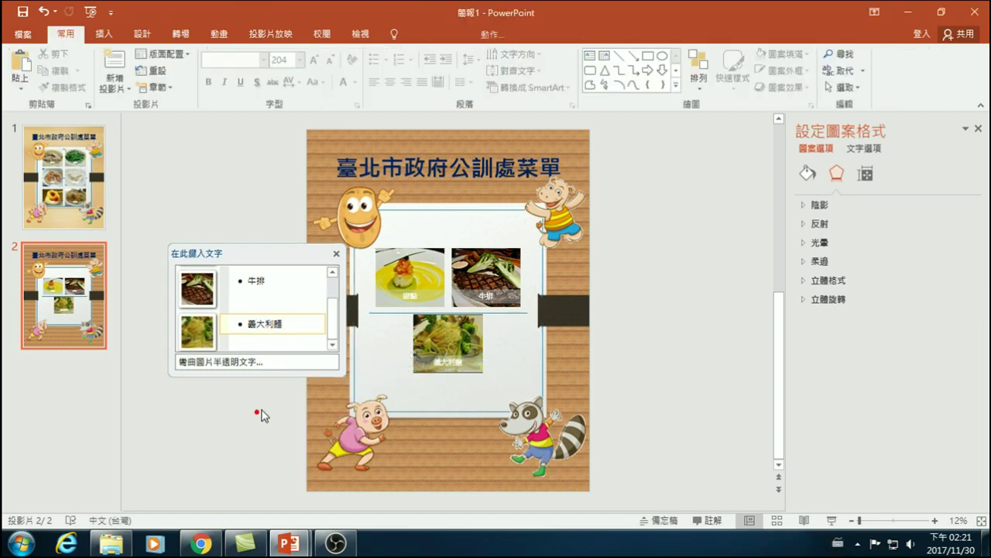
left_click(498, 331)
left_click(296, 326)
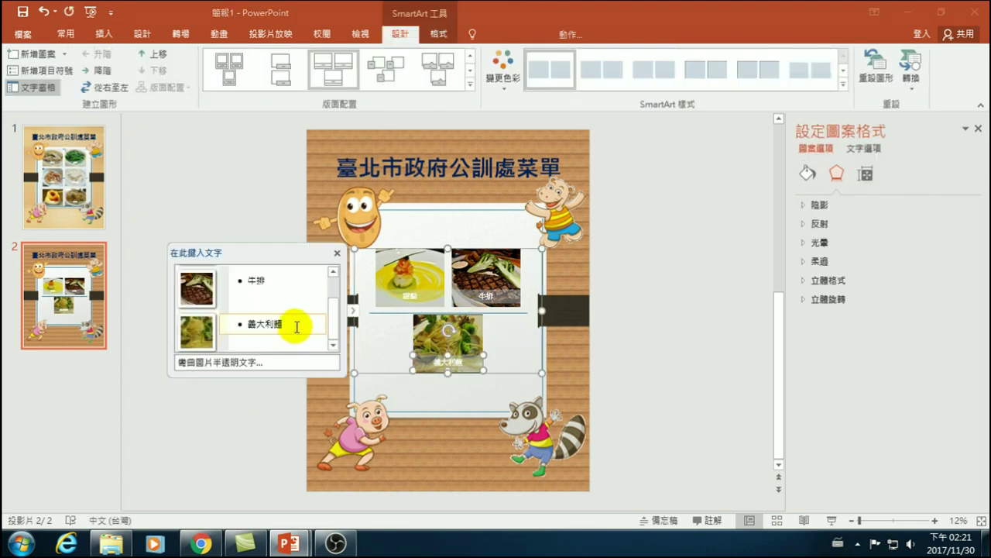
- Add three new SmartArt items captioned aaa, bbb and ccc after the pasta entry
key("Return")
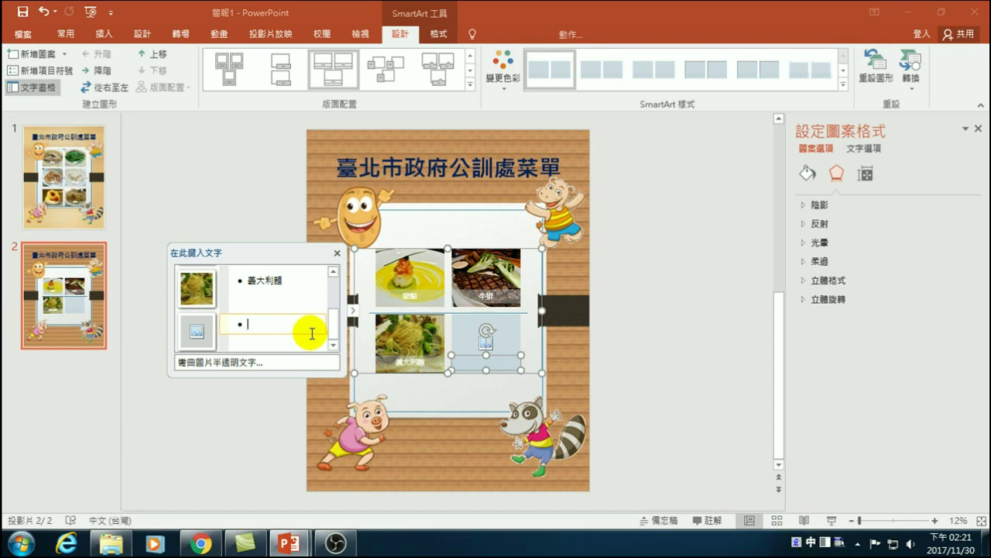
key("Escape")
key("shift")
type("aaa")
key("Return")
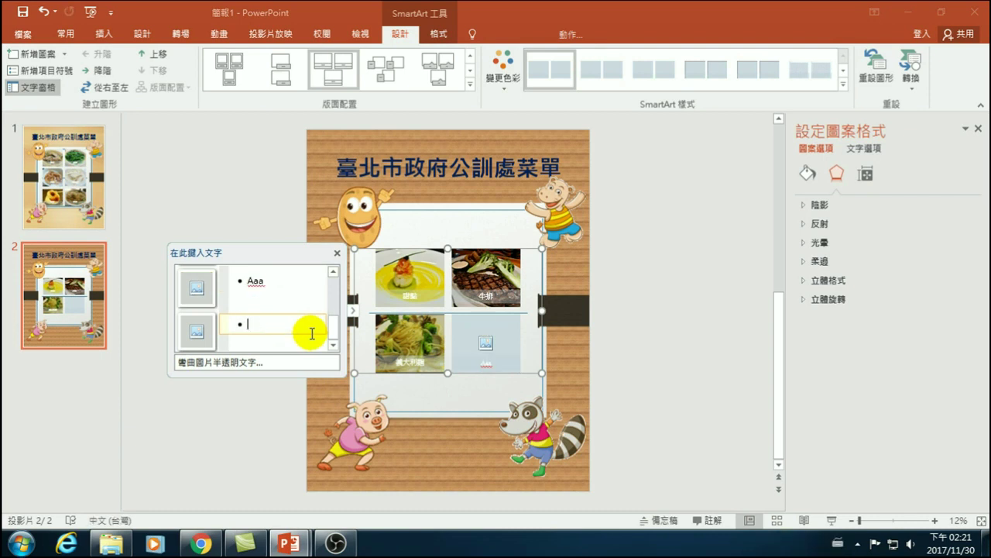
type("bbb")
key("Return")
type("ccc")
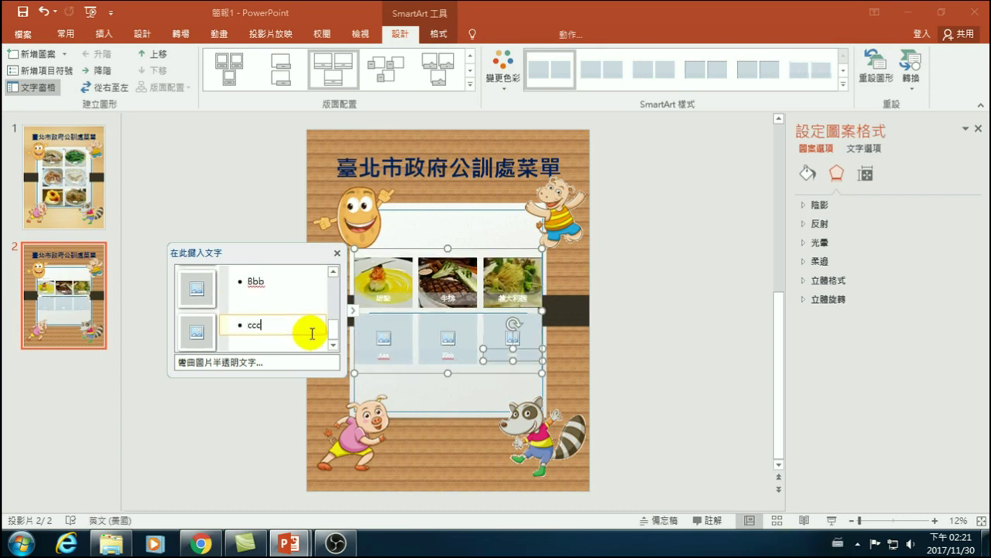
left_click(388, 401)
- Drag the picture grid's bottom edge down to make it taller toward the slide bottom
left_click(438, 354)
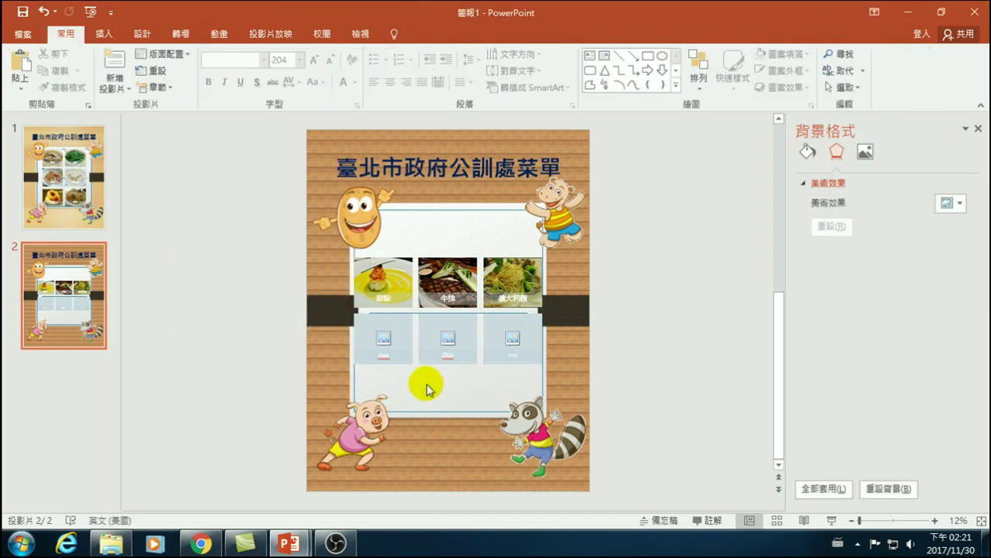
left_click(443, 292)
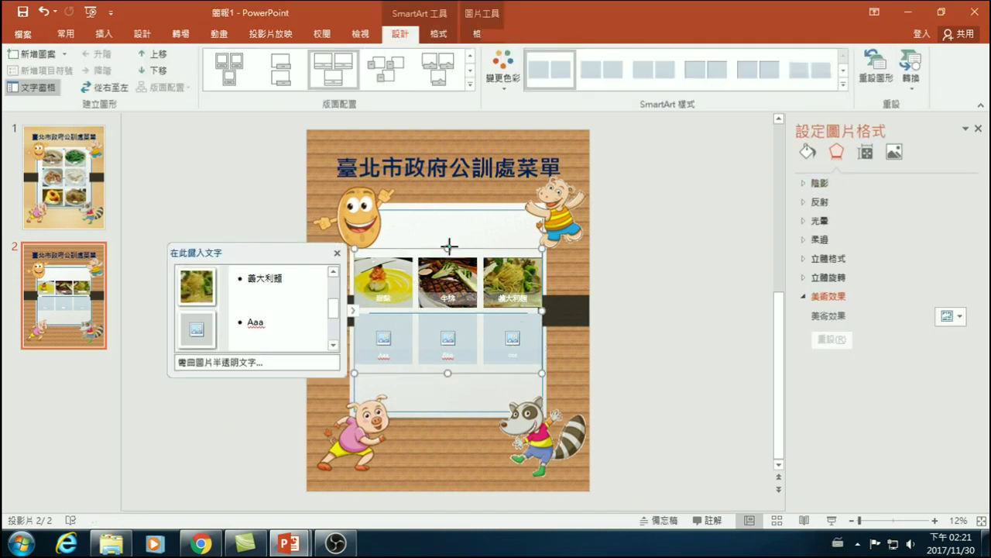
left_click(445, 210)
key("Delete")
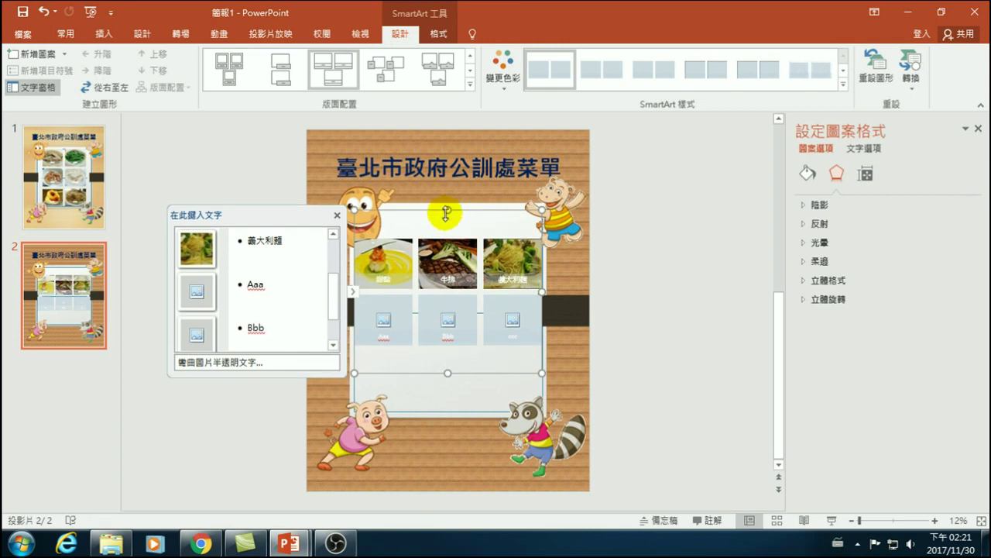
left_click_drag(449, 375, 453, 412)
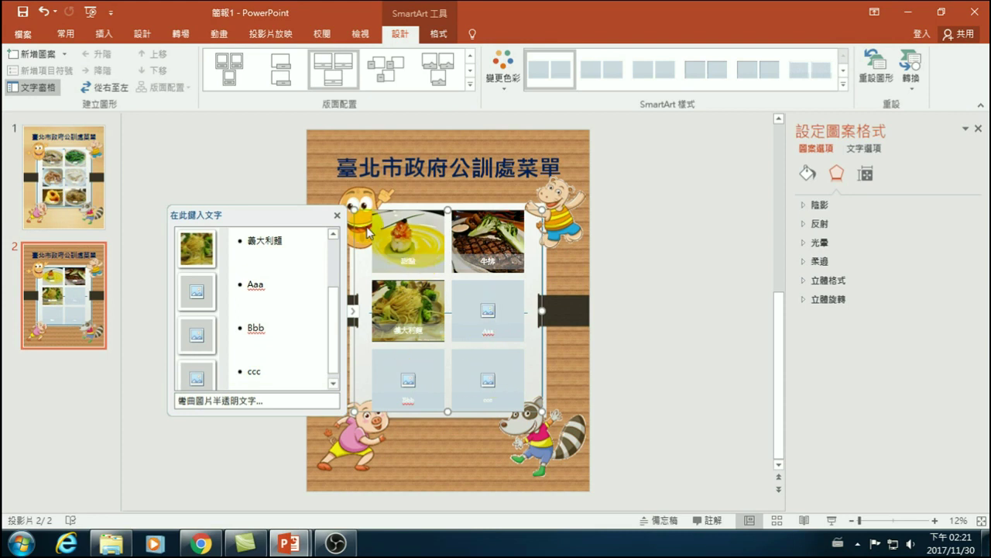
left_click(478, 212)
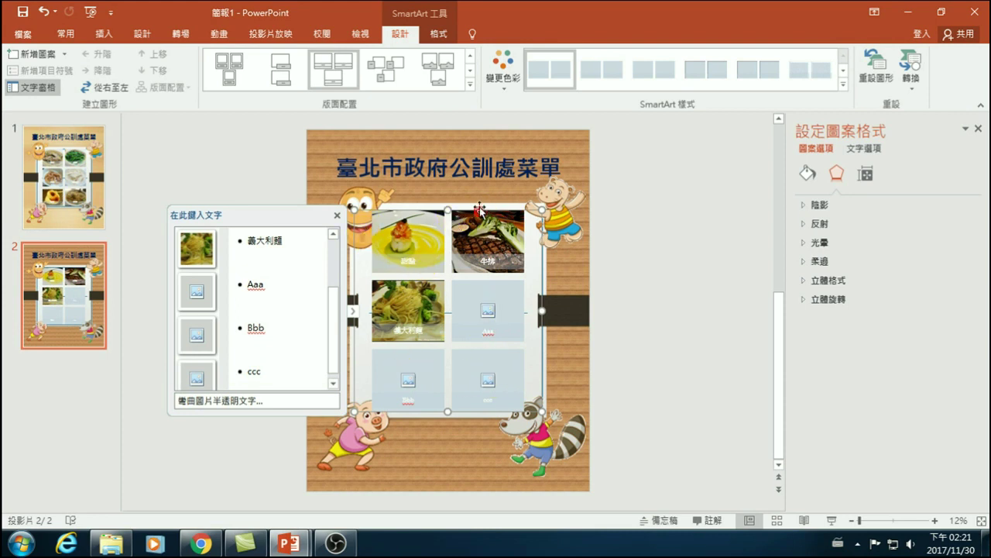
key("Escape")
left_click(457, 260)
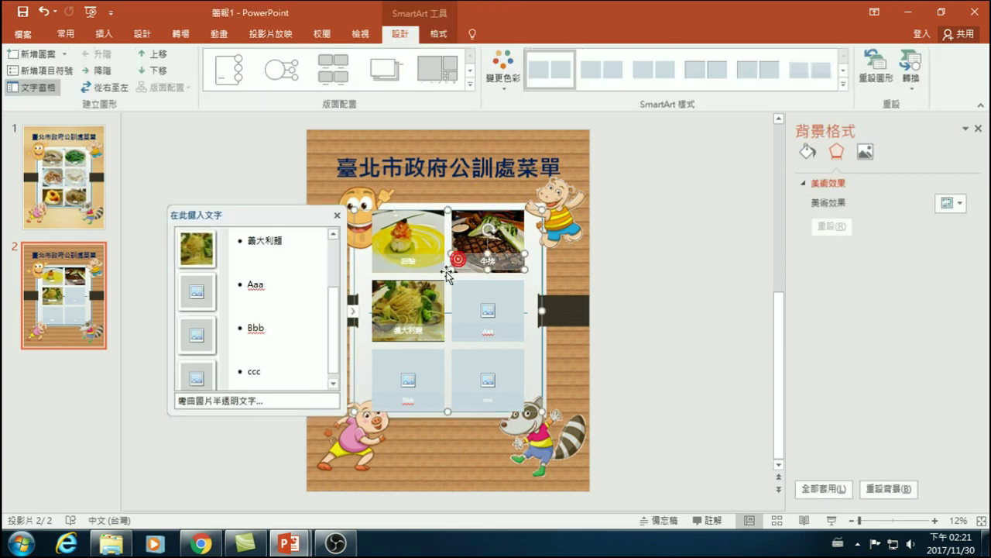
right_click(397, 212)
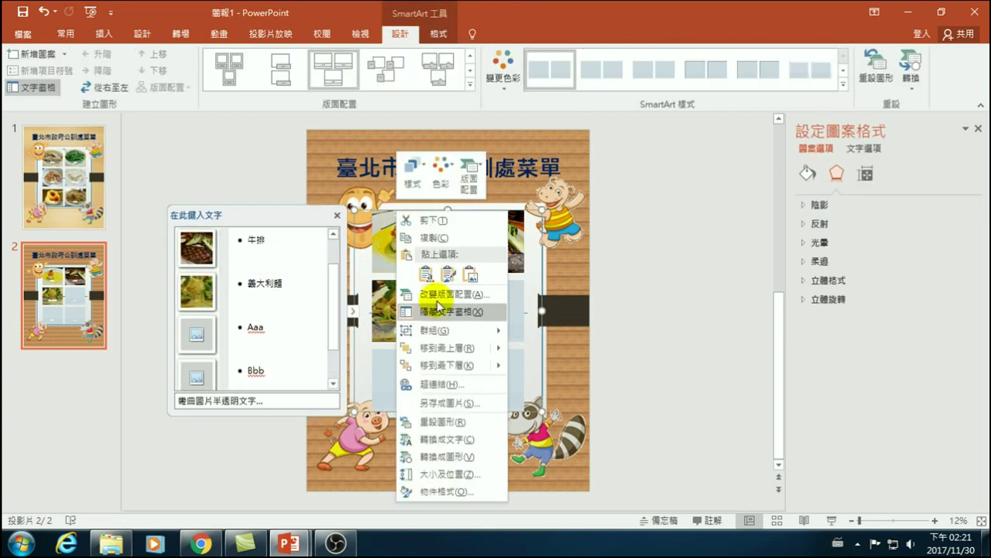
left_click(434, 365)
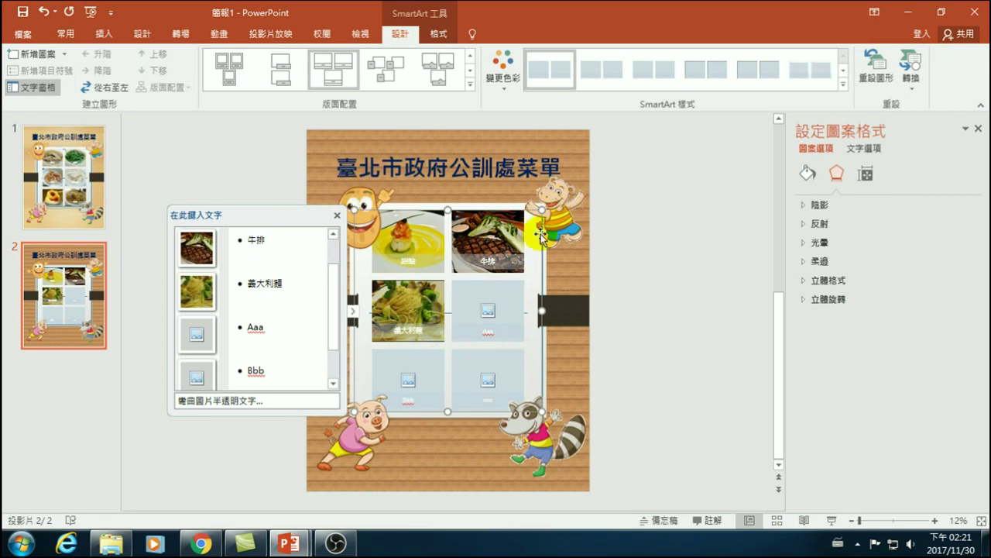
left_click(641, 239)
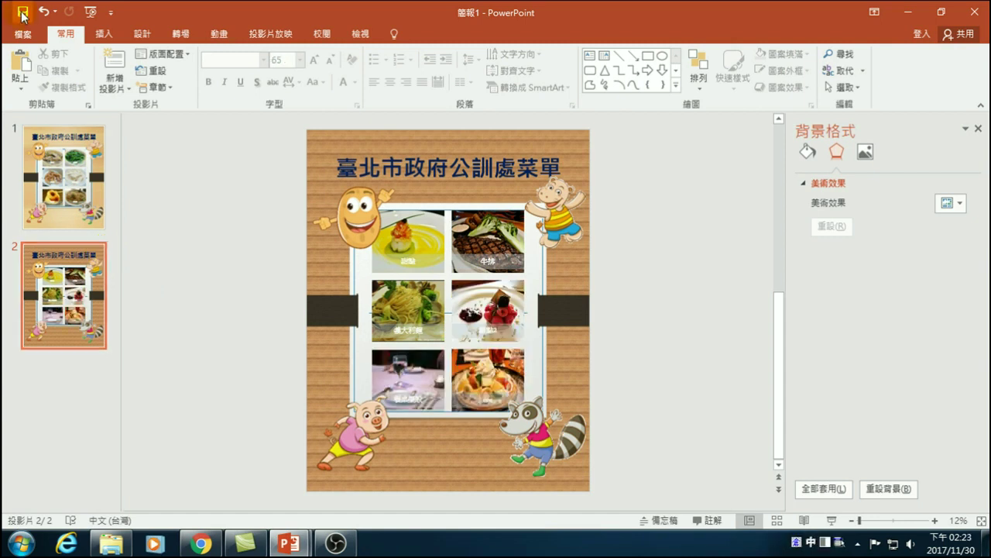
- Save the presentation as 臺北市政府公訓處菜單 in the D:\Publisher 20171124 folder
key("ctrl+s")
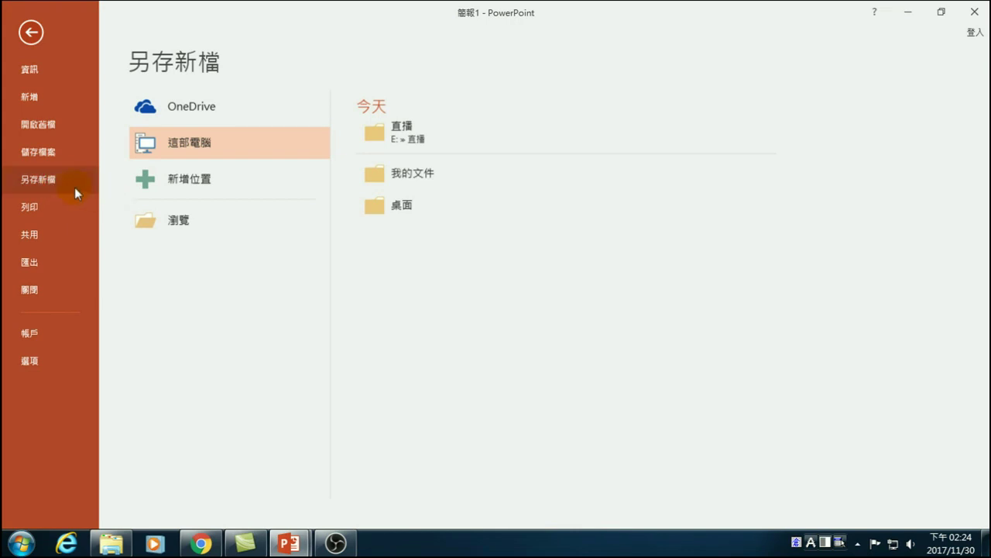
left_click(183, 221)
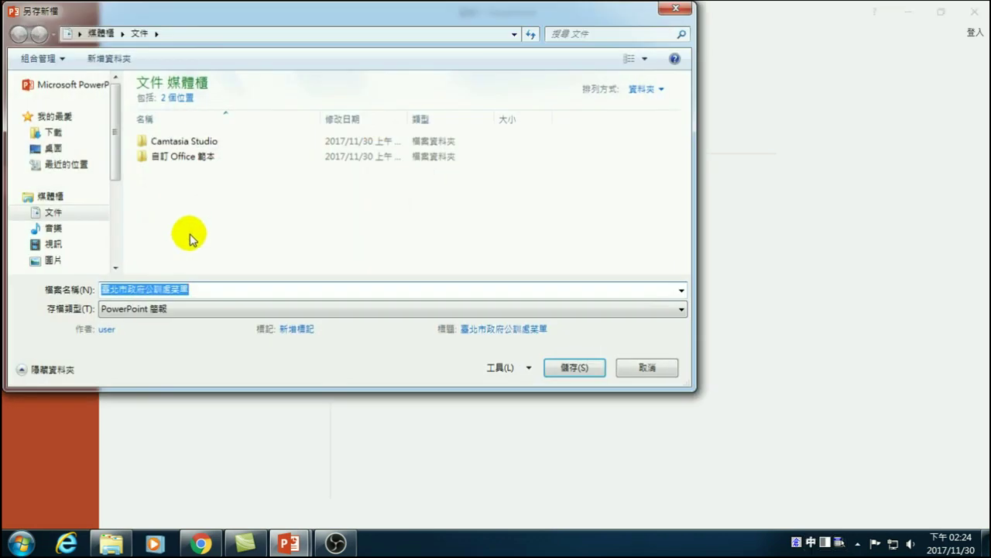
scroll(115, 221, "down", 3)
left_click(89, 221)
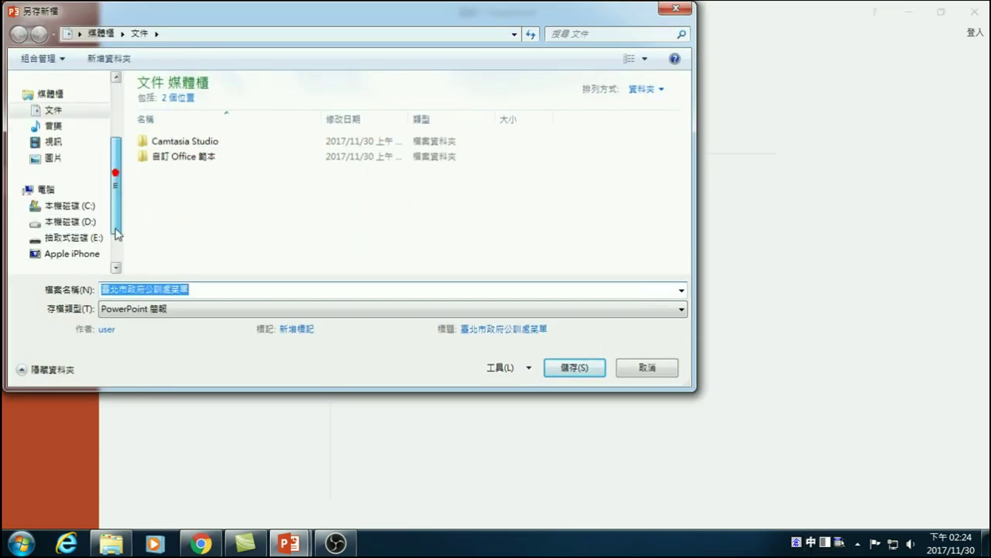
double_click(189, 132)
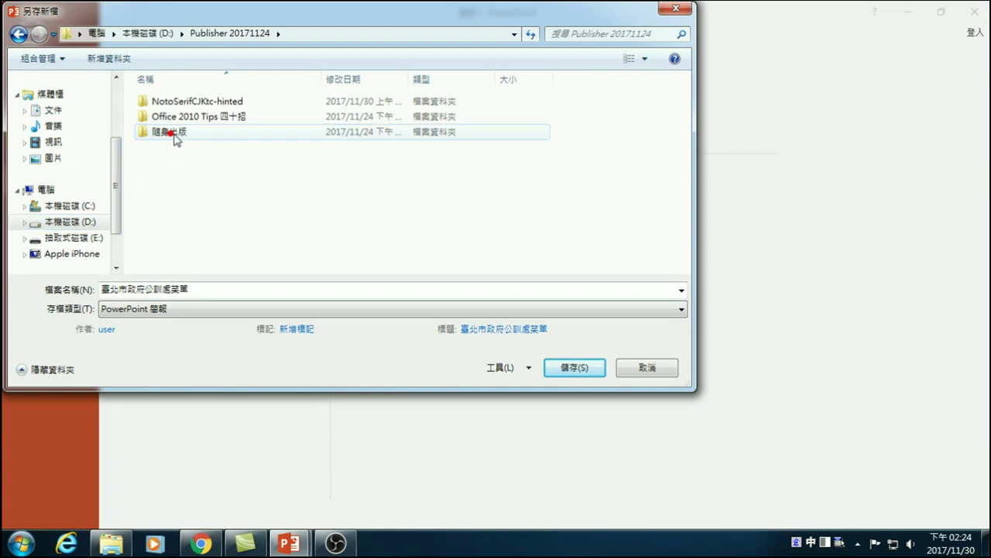
left_click(210, 288)
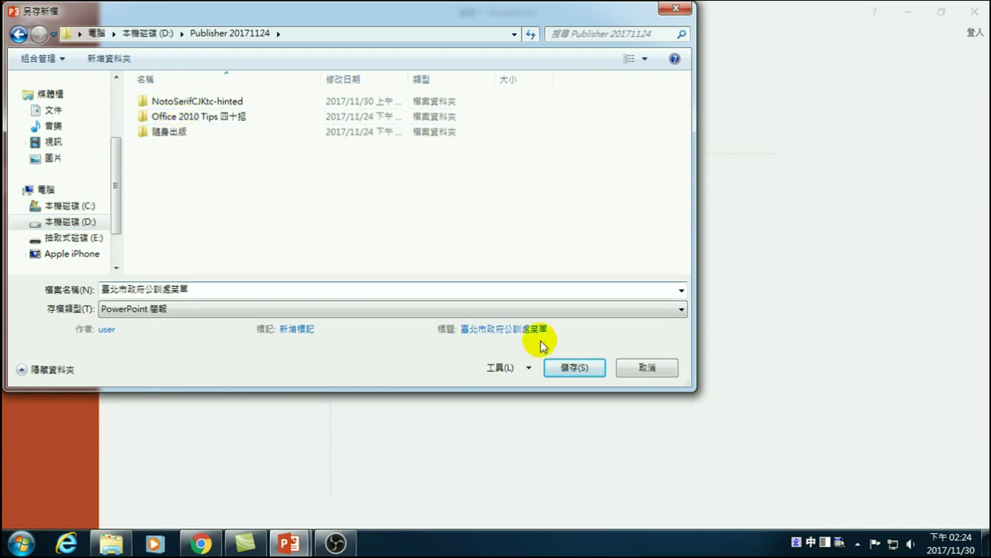
left_click(573, 367)
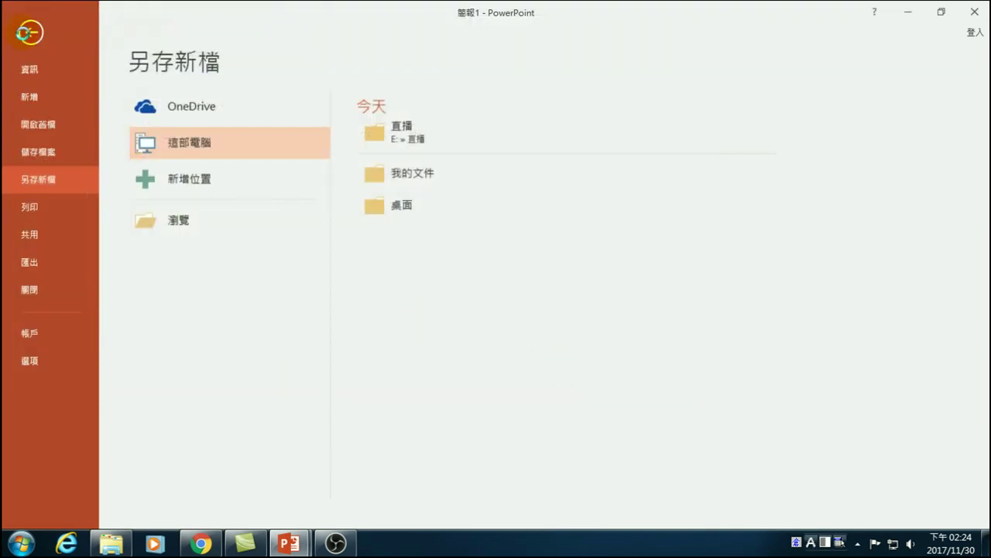
left_click(30, 33)
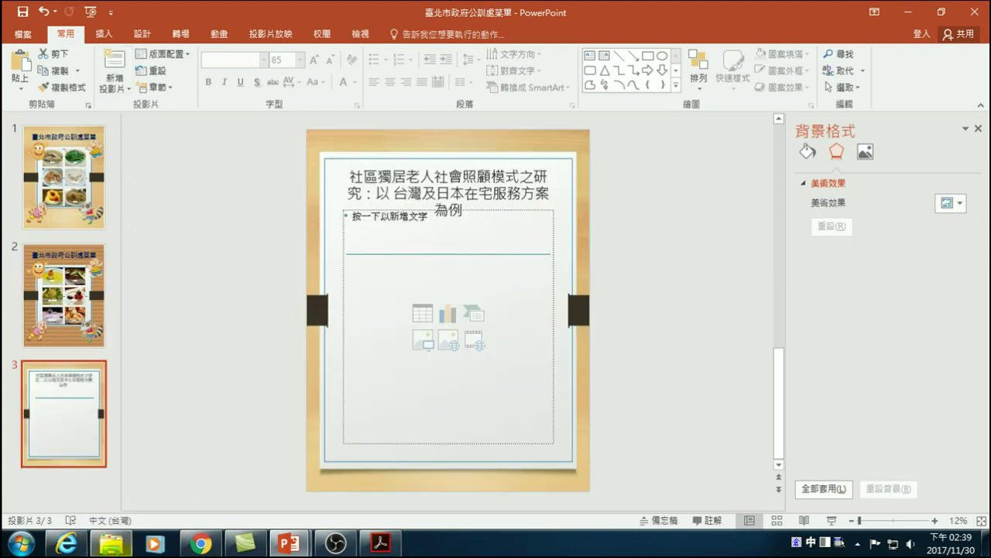
- Open the research paper PDF in Acrobat Reader at page 1 with page thumbnails shown
left_click(116, 539)
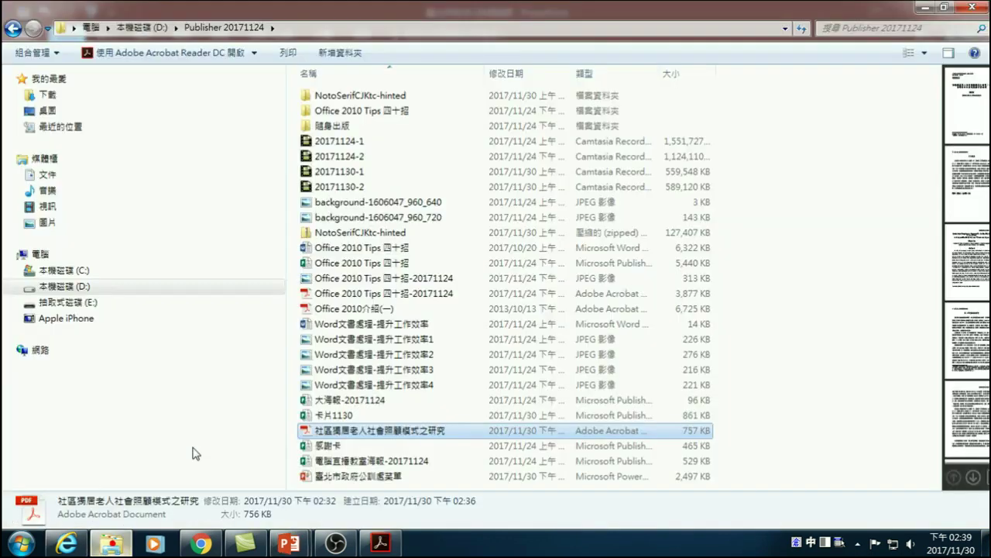
double_click(333, 436)
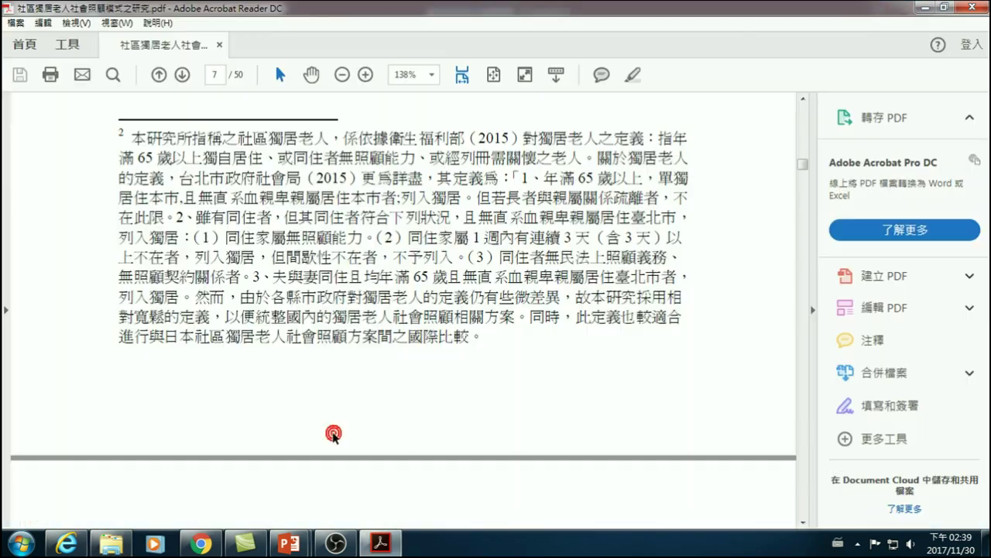
scroll(248, 314, "up", 5)
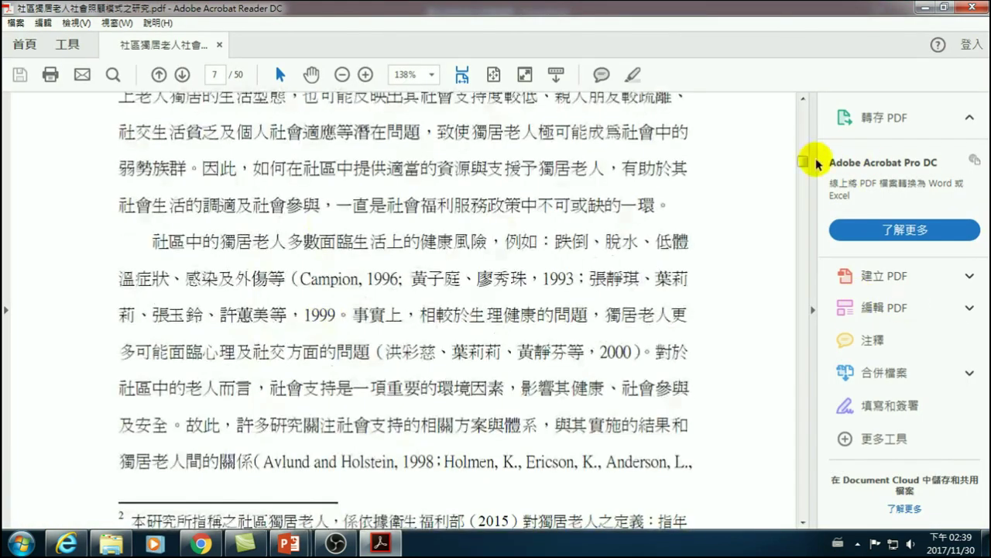
left_click_drag(803, 160, 804, 97)
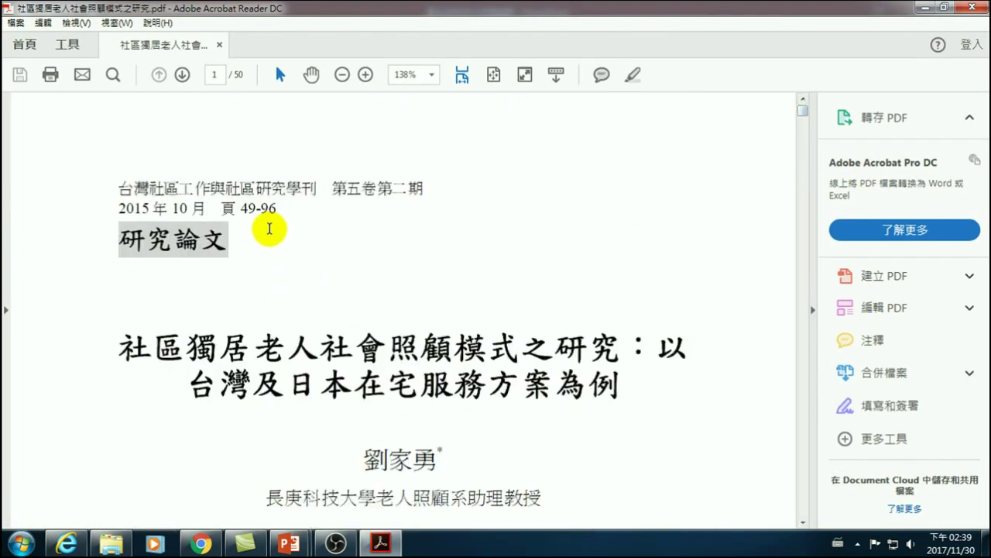
left_click(6, 311)
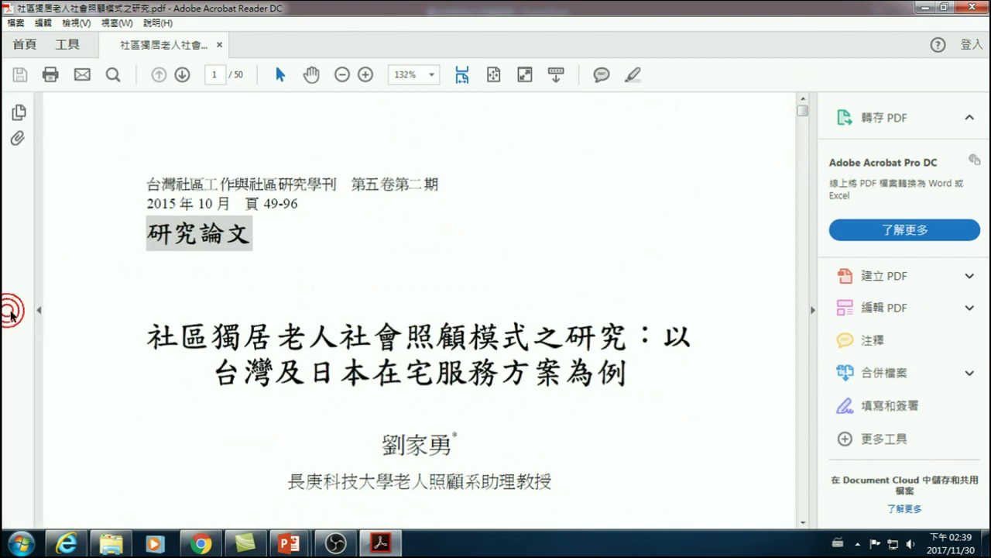
left_click(17, 113)
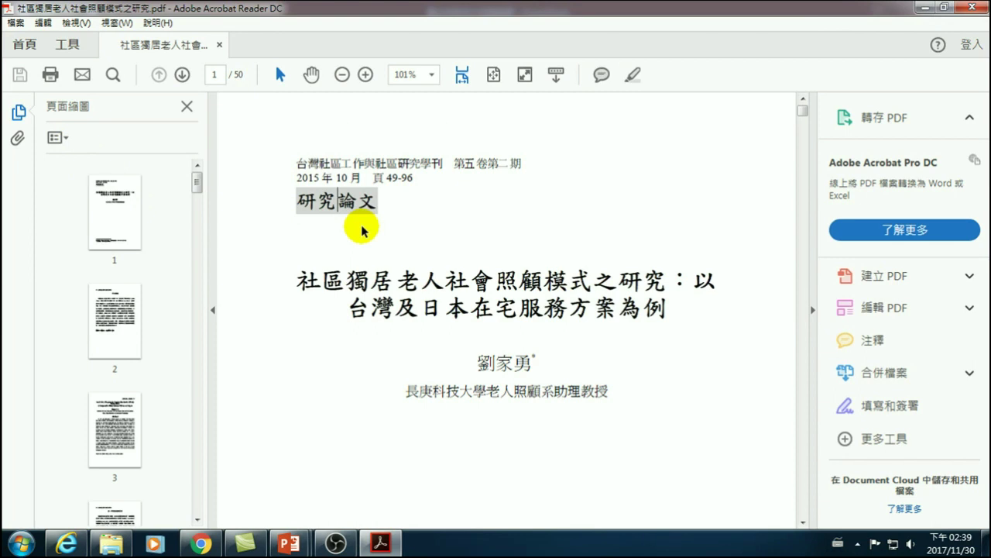
- Select text on the title page: the paper title, the university name, then the word 社區
left_click_drag(298, 280, 678, 310)
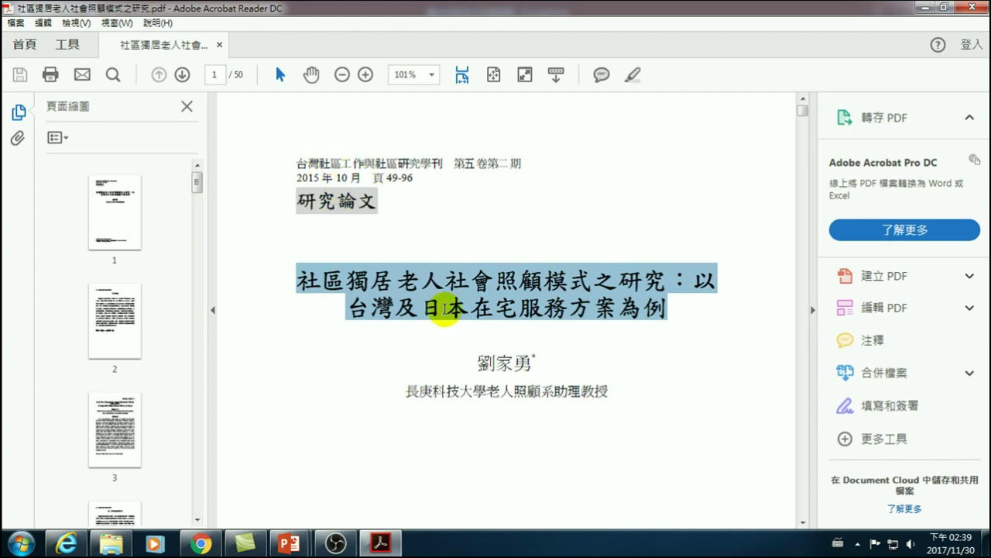
left_click_drag(405, 392, 489, 398)
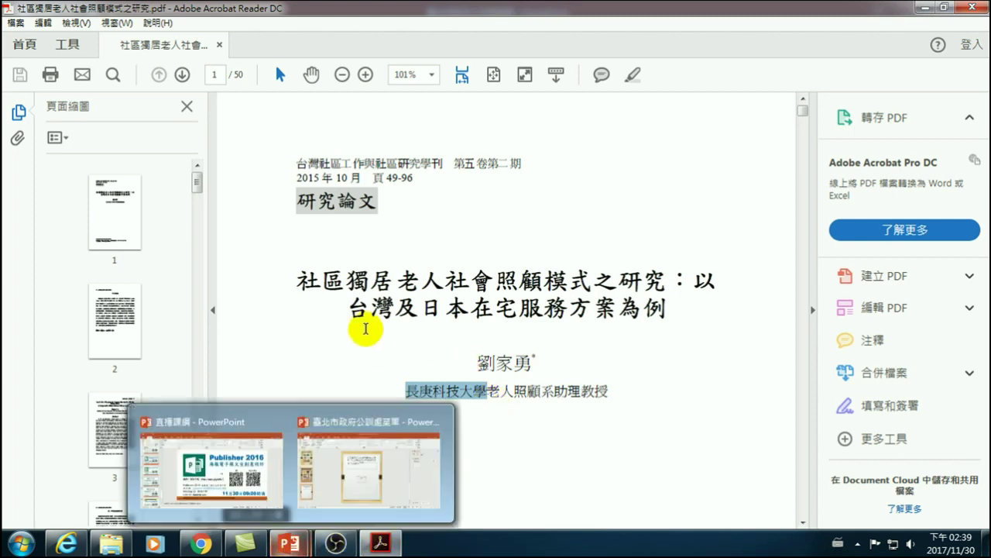
left_click(301, 280)
left_click_drag(300, 280, 346, 285)
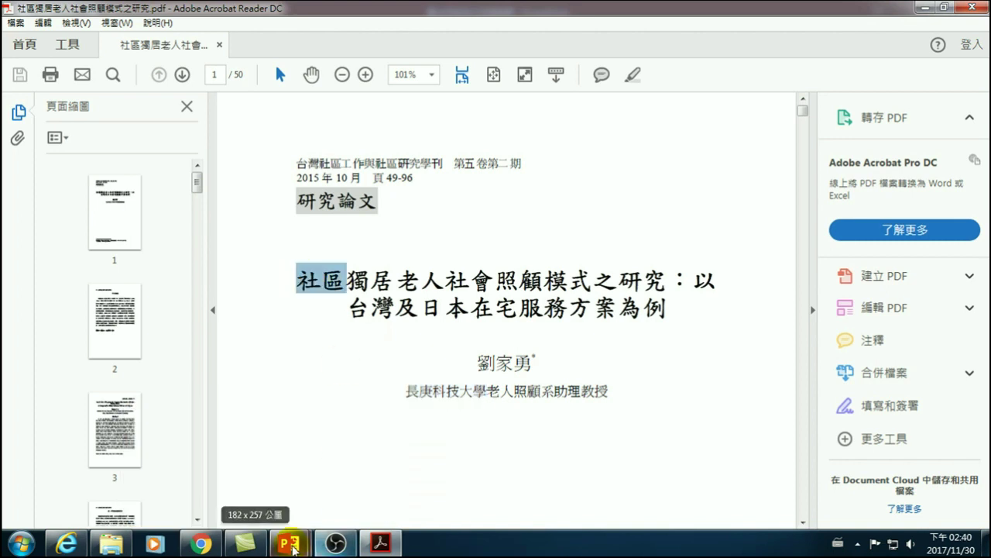
- Switch back to the poster presentation and add a new slide after slide 3
mouse_move(291, 544)
left_click(394, 465)
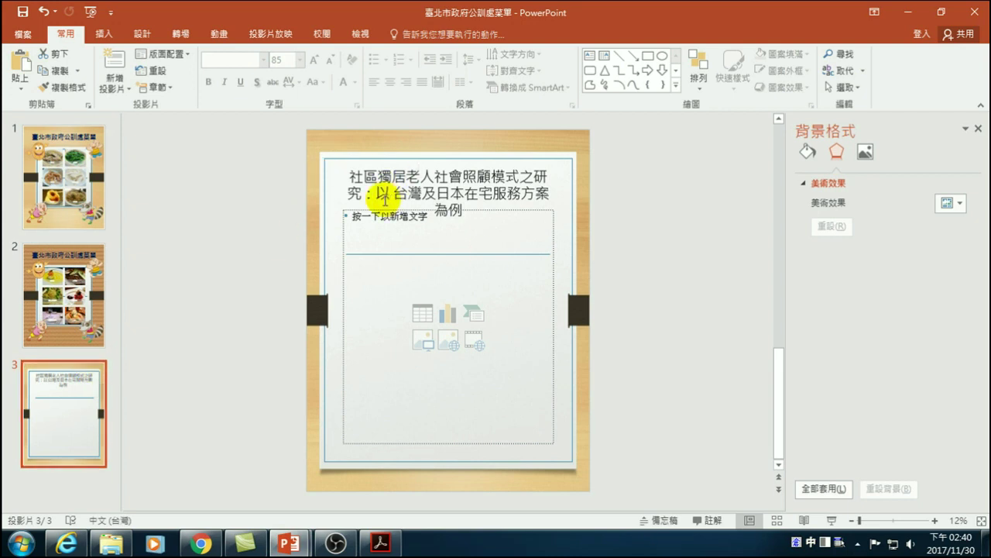
left_click(113, 62)
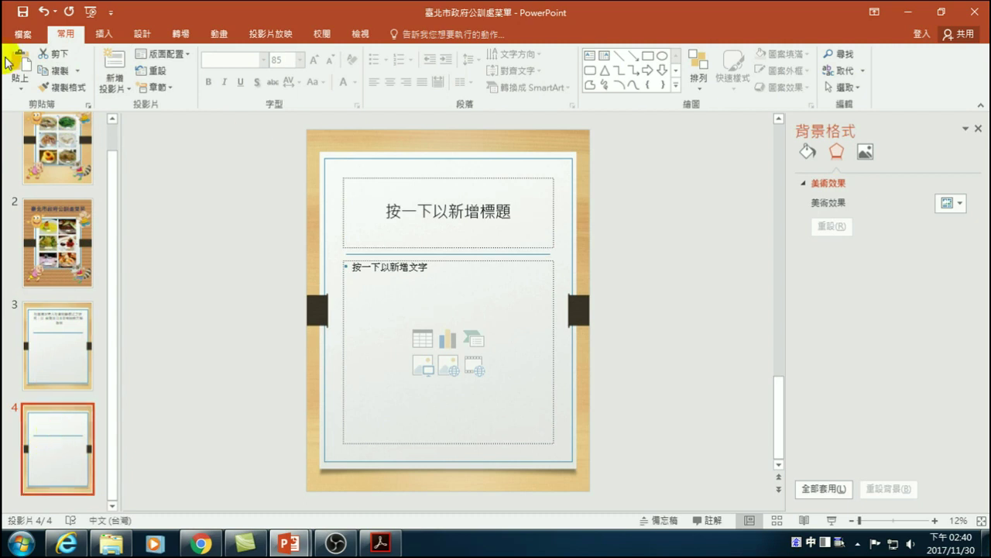
- Check the custom slide size (89.998 × 115.001 cm portrait) and close without changes
left_click(144, 34)
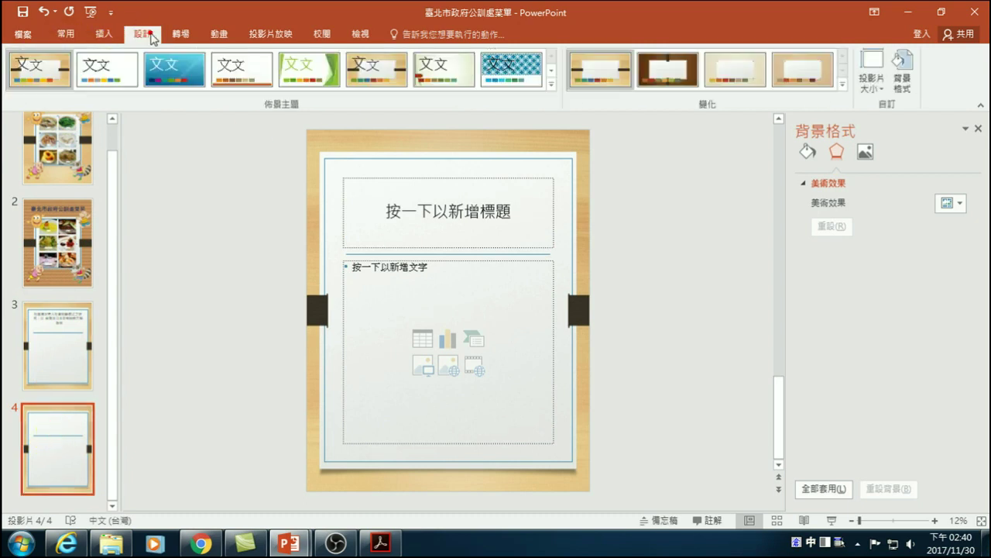
left_click(872, 83)
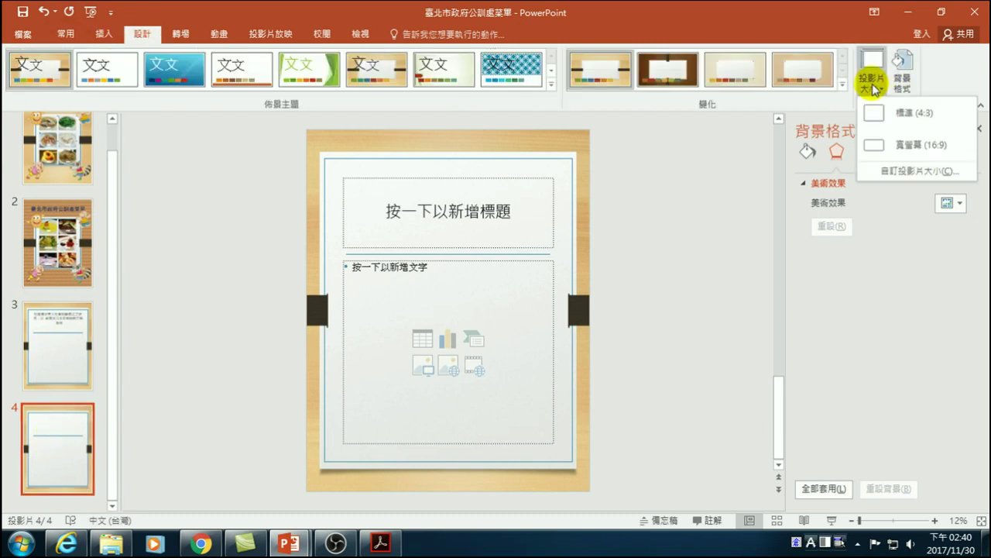
left_click(902, 170)
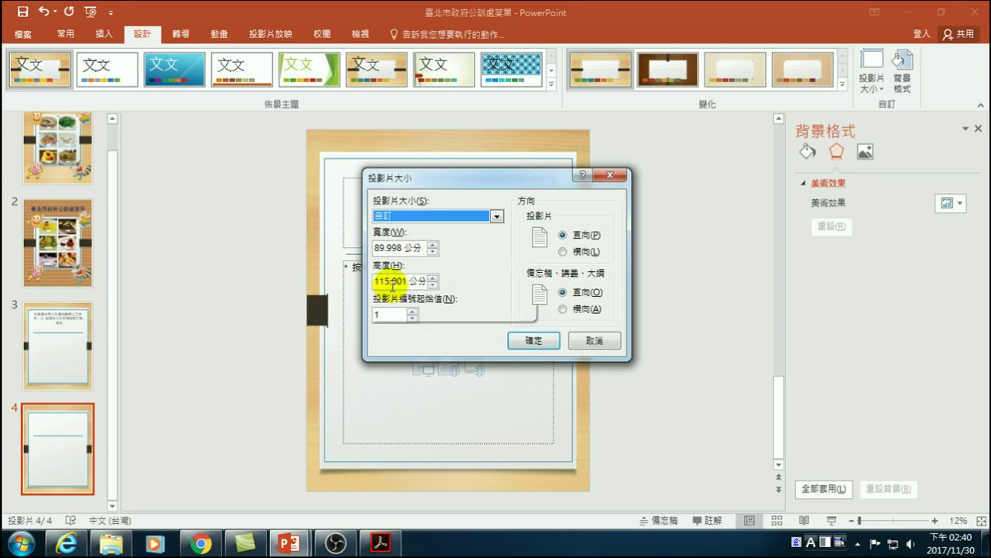
left_click(594, 340)
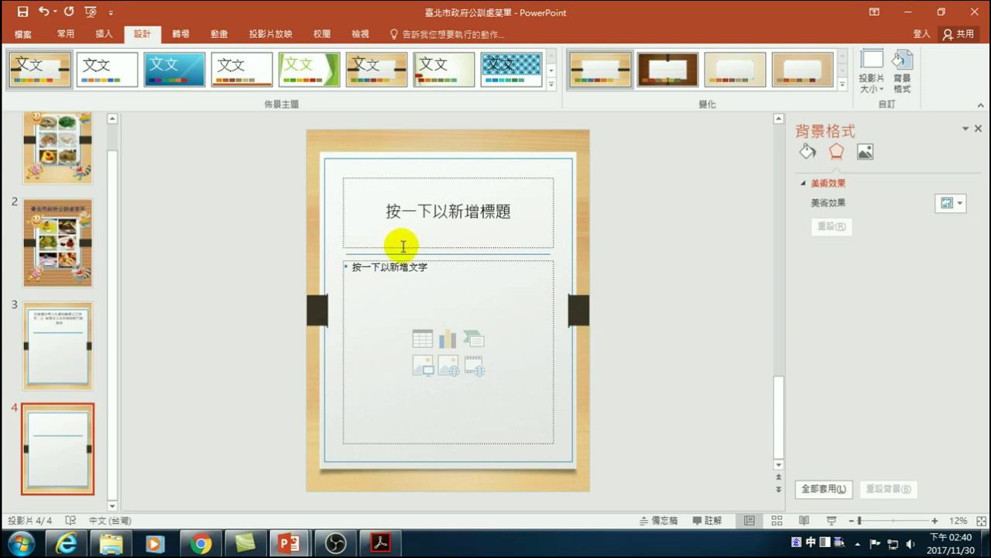
- Resize slide 4's title box to span nearly the full slide width along the top edge
left_click(435, 246)
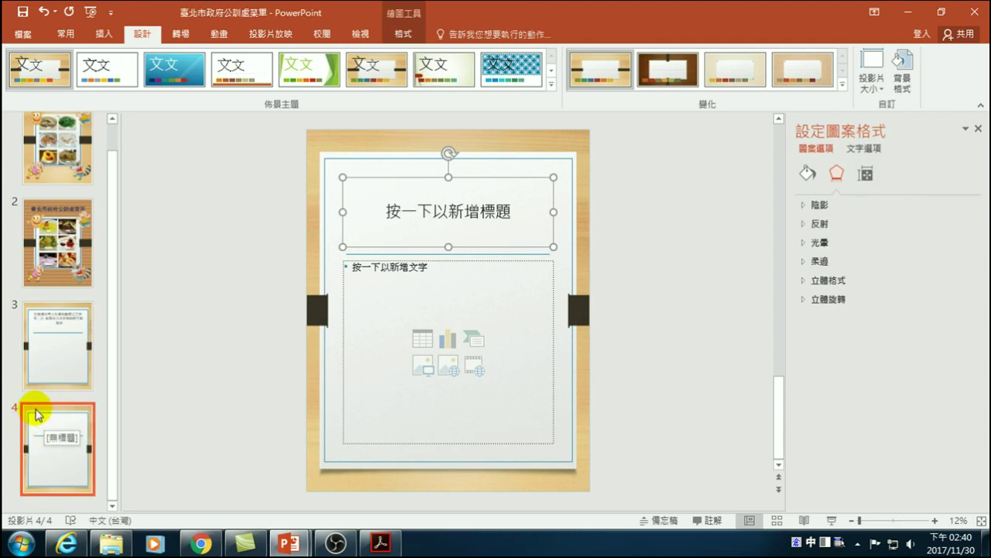
left_click_drag(449, 248, 449, 215)
left_click_drag(450, 174, 443, 151)
left_click_drag(337, 182, 324, 182)
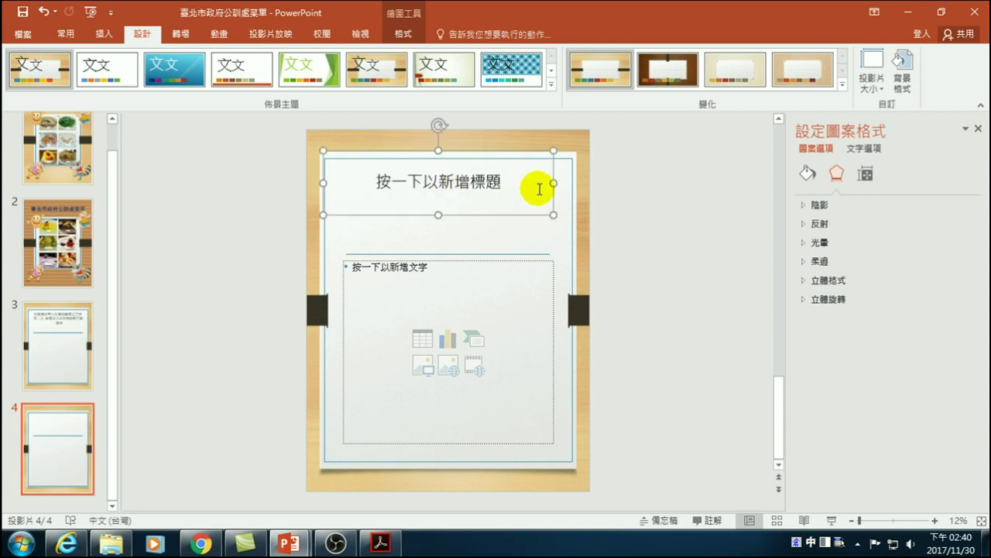
left_click_drag(552, 183, 571, 186)
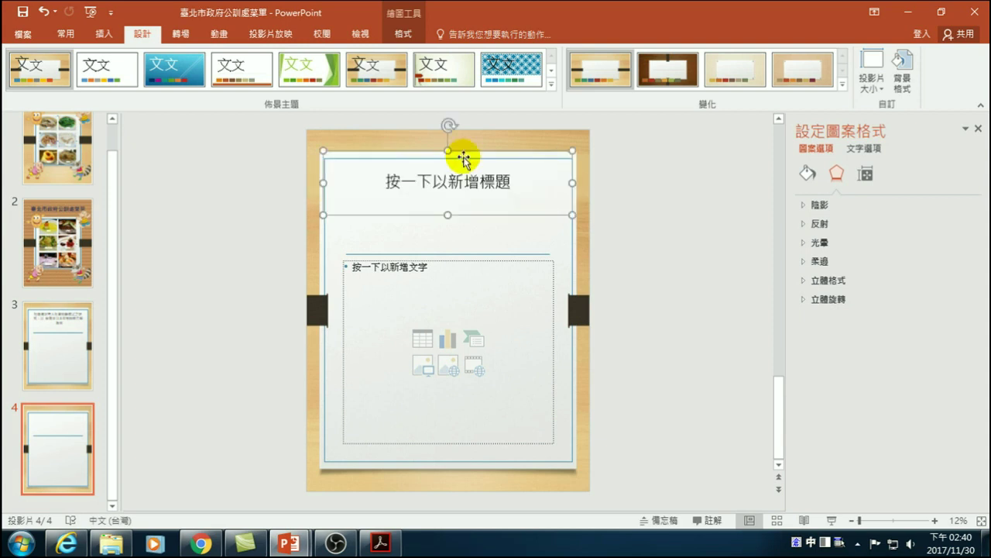
left_click_drag(447, 150, 449, 159)
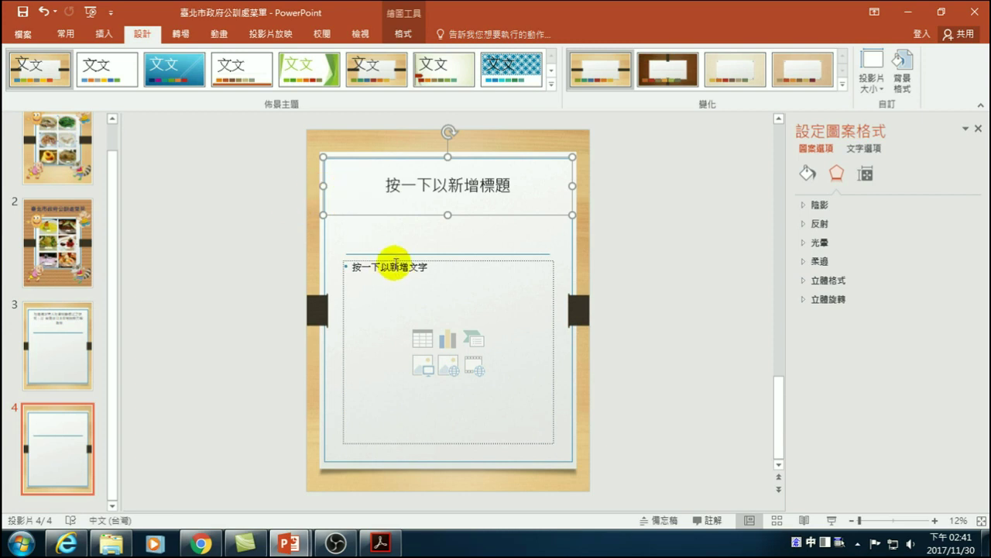
- Stretch the content placeholder up under the title, out to both slide edges, and down to the bottom
left_click(423, 253)
left_click_drag(450, 261, 450, 221)
left_click_drag(343, 330, 323, 334)
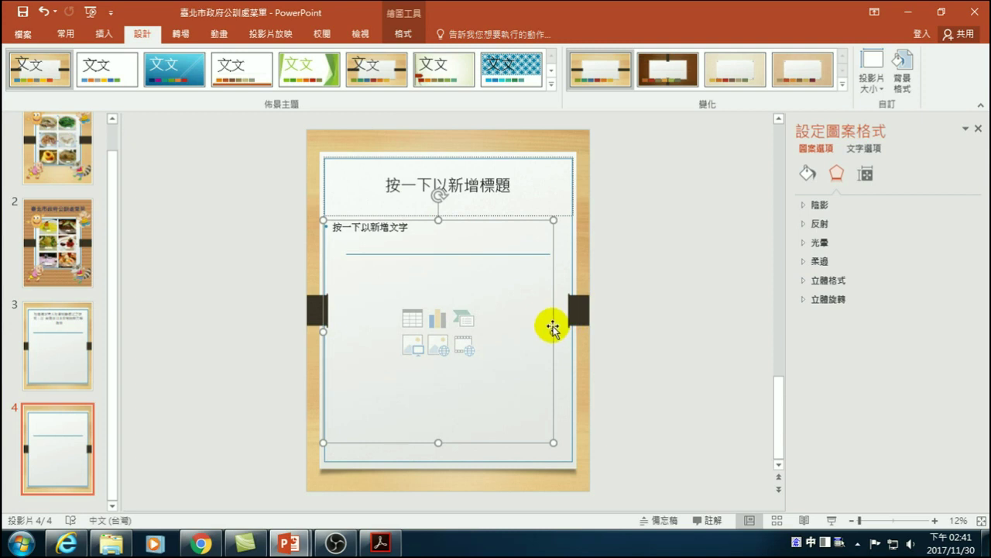
left_click_drag(551, 328, 570, 327)
left_click_drag(449, 441, 460, 408)
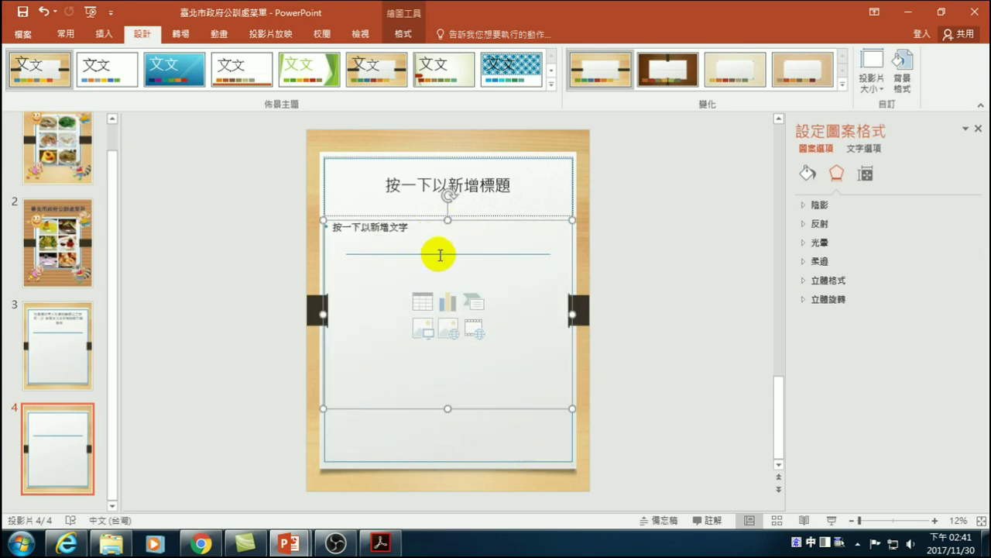
left_click(445, 465)
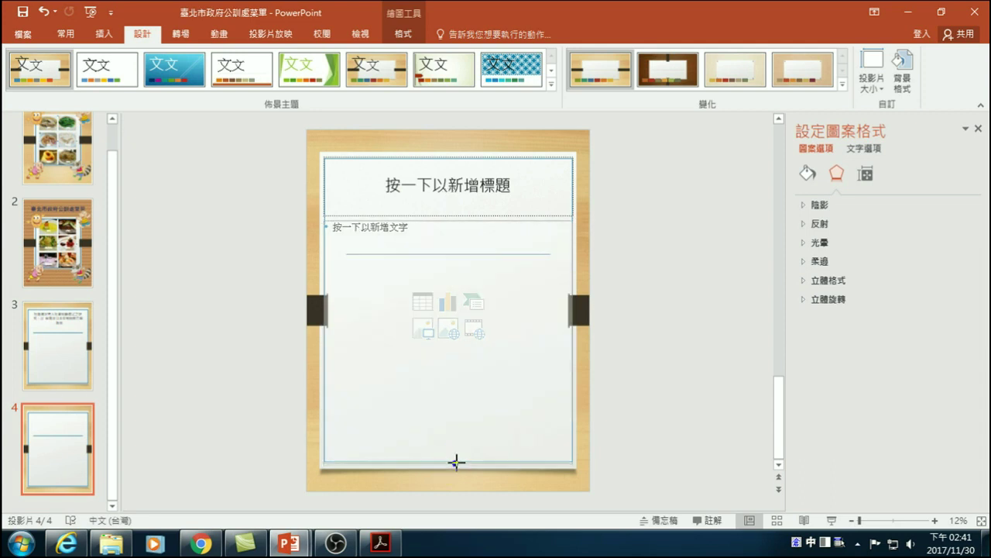
left_click_drag(455, 463, 454, 463)
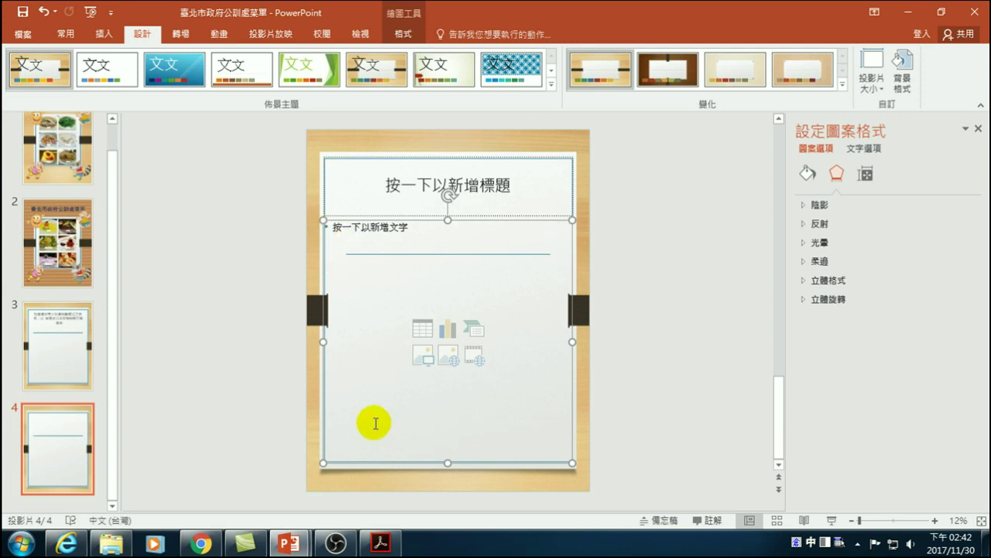
left_click(411, 189)
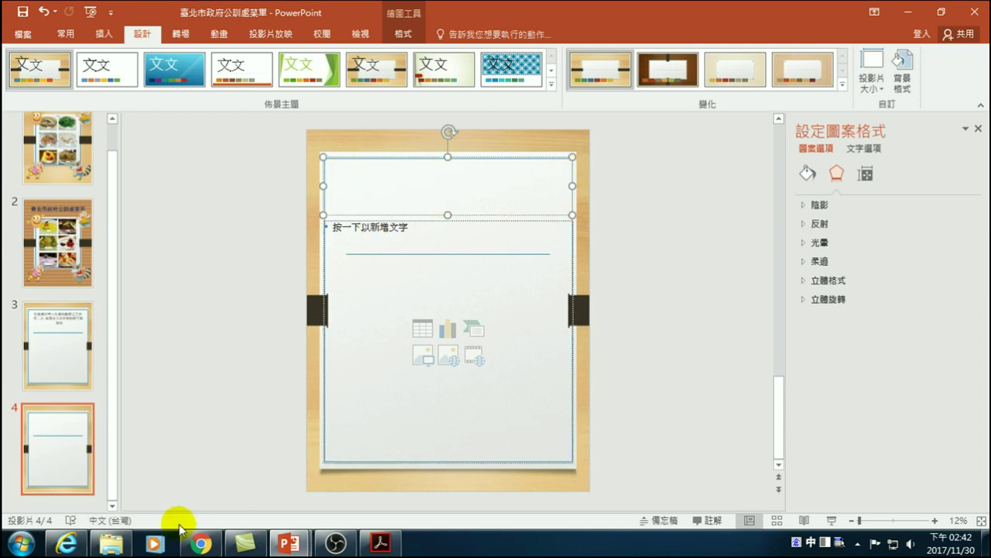
- Open a new Chrome window and search the web for 長庚科技大學
left_click(202, 546)
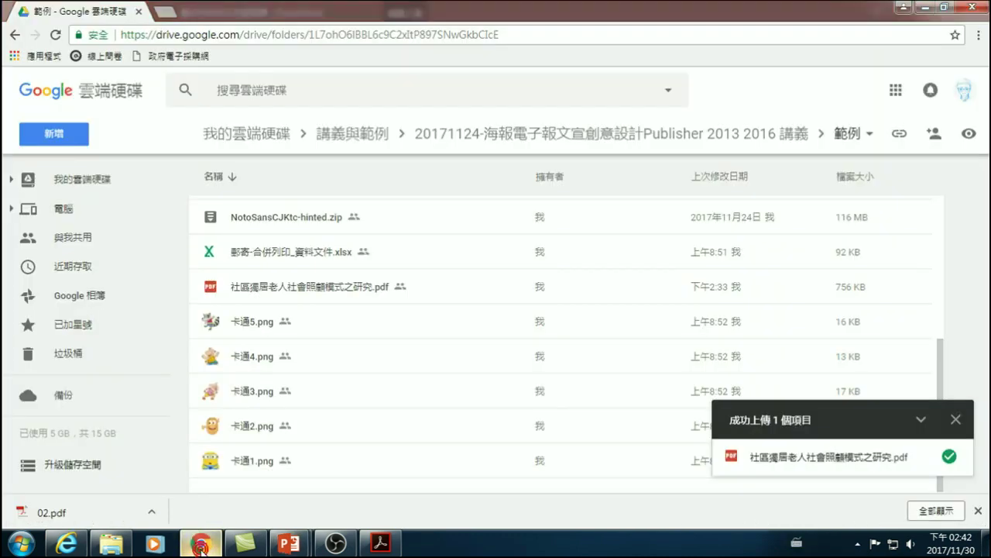
left_click(200, 546)
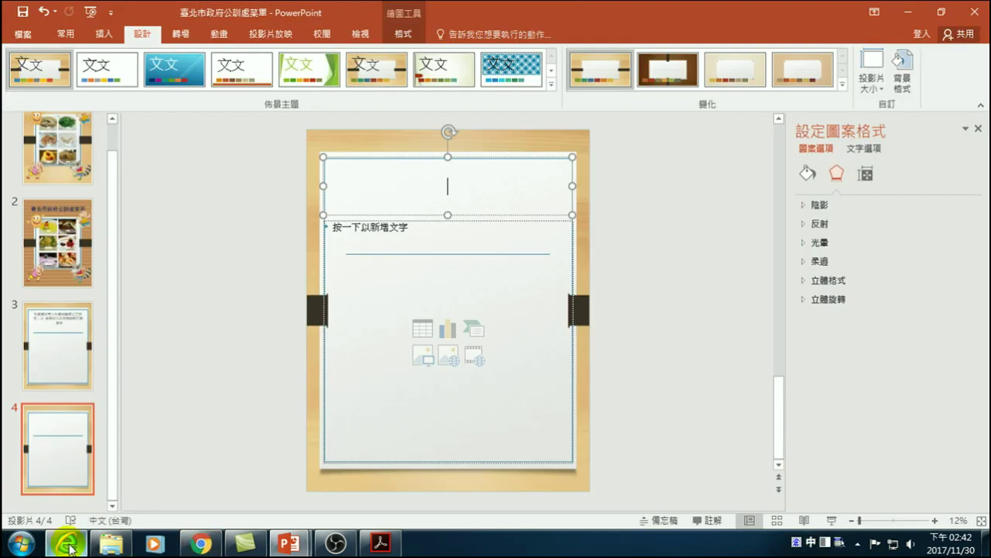
left_click(200, 546)
right_click(200, 546)
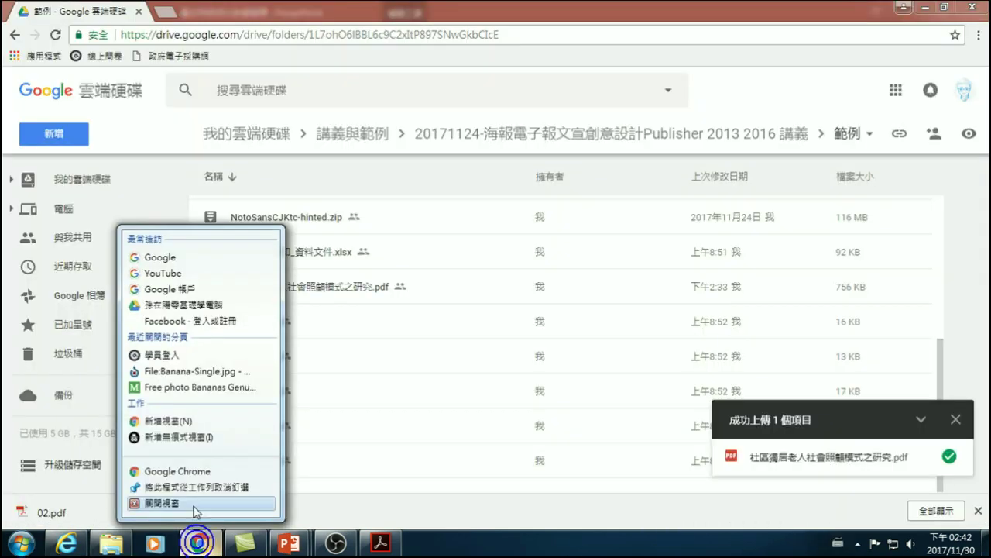
left_click(178, 471)
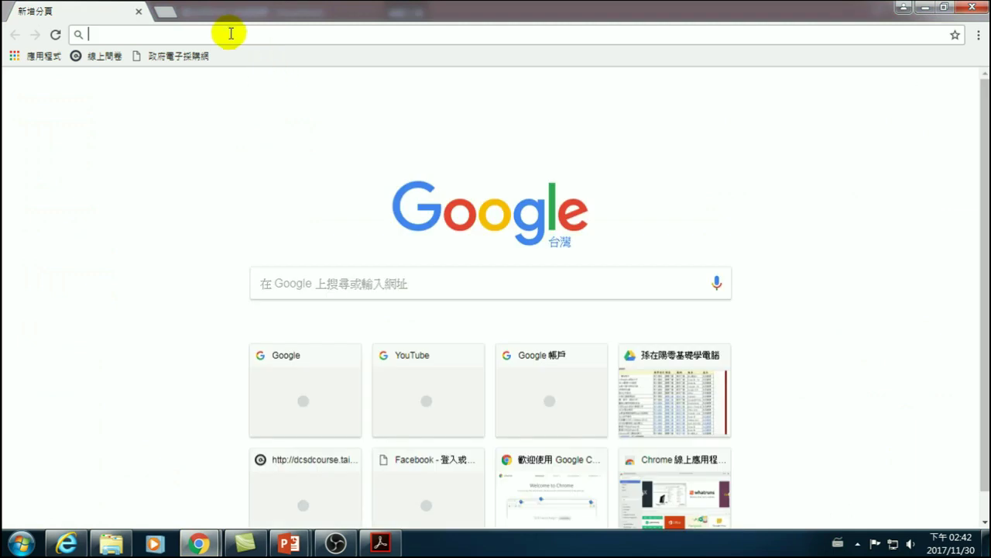
left_click(315, 283)
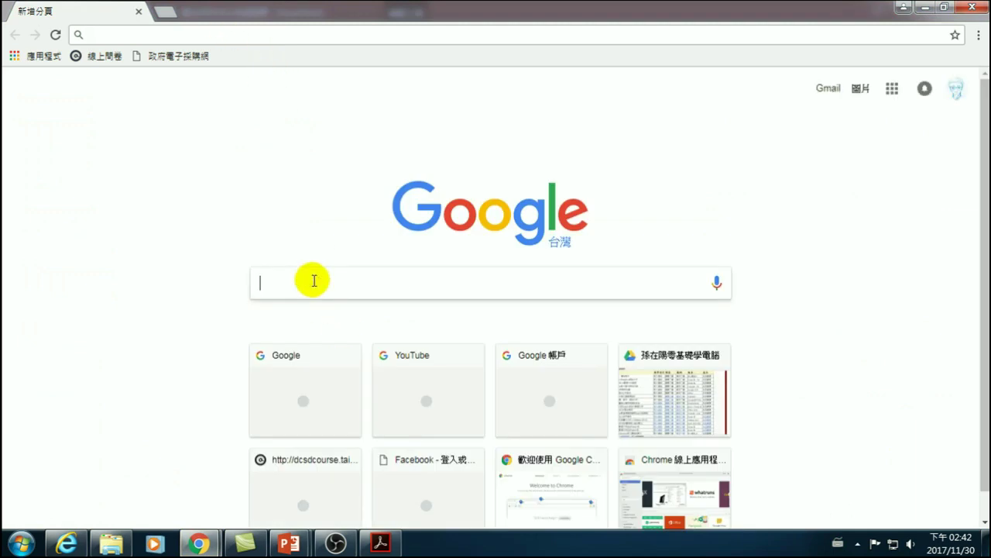
type("sm")
key("BackSpace")
key("BackSpace")
type("長")
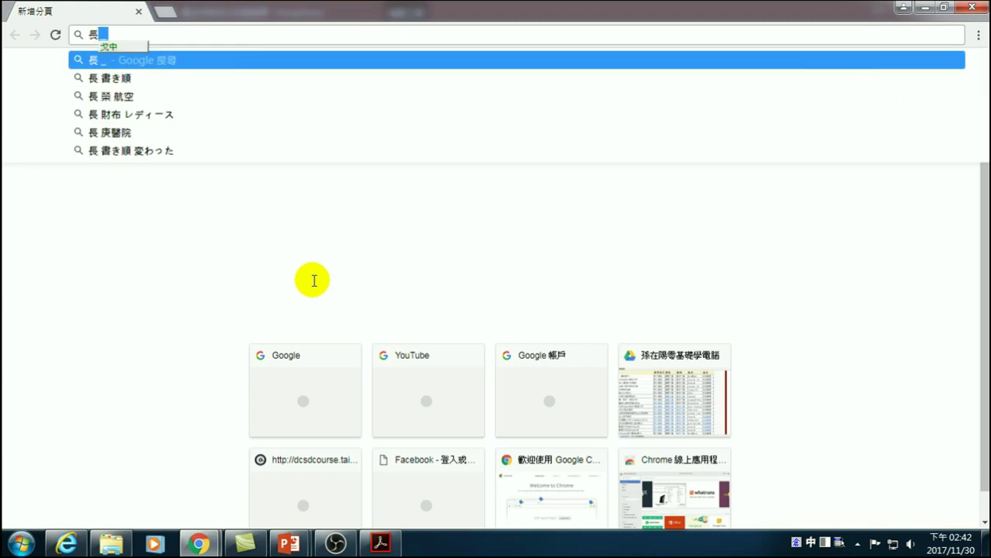
type("庚")
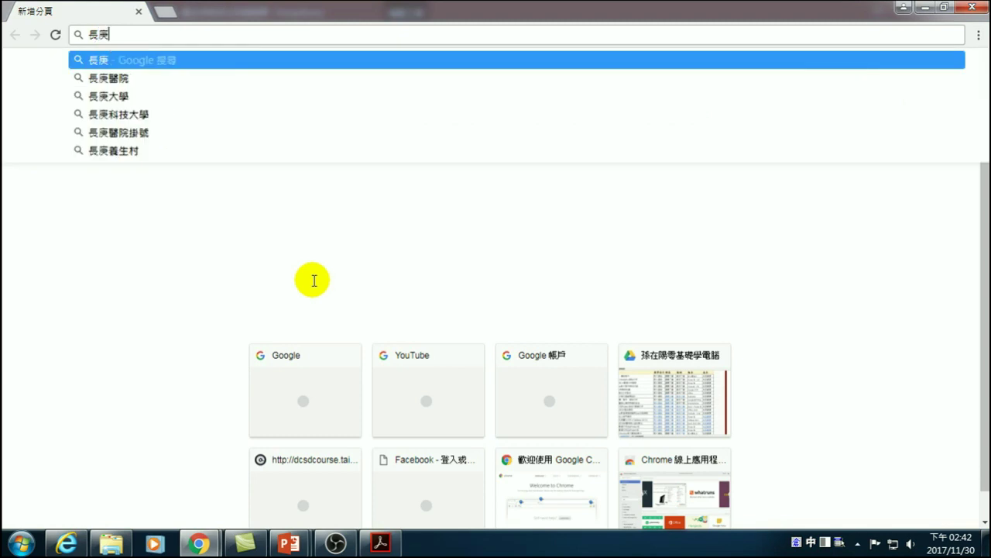
type("科技大學")
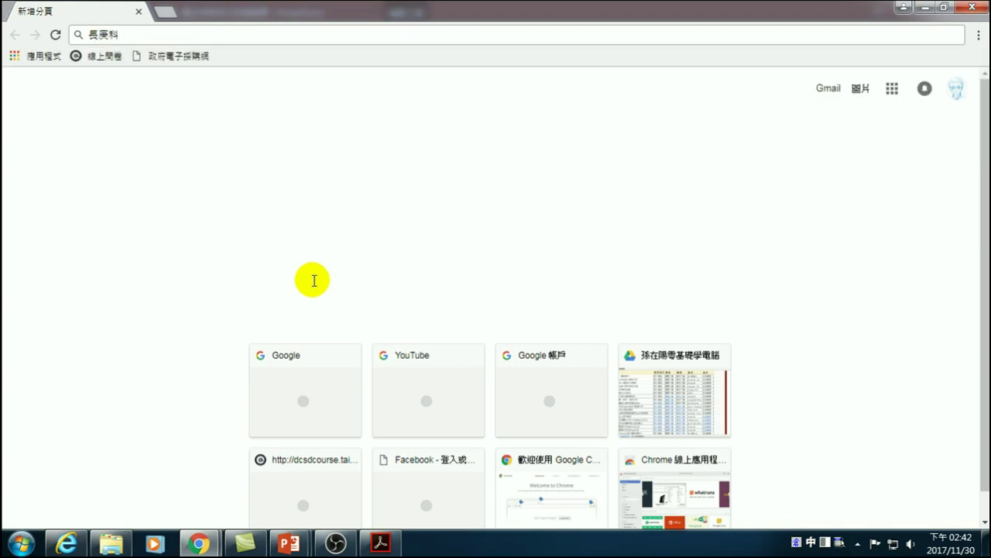
key("Return")
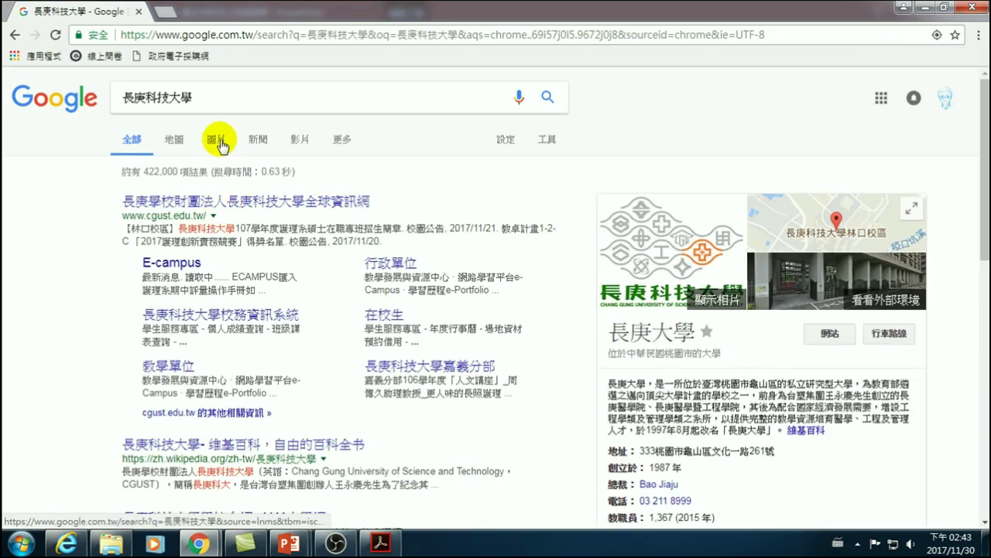
- From the image results, save the orange cross logo into D:\Publisher 20171124 as CGIT_logo.svg
left_click(217, 142)
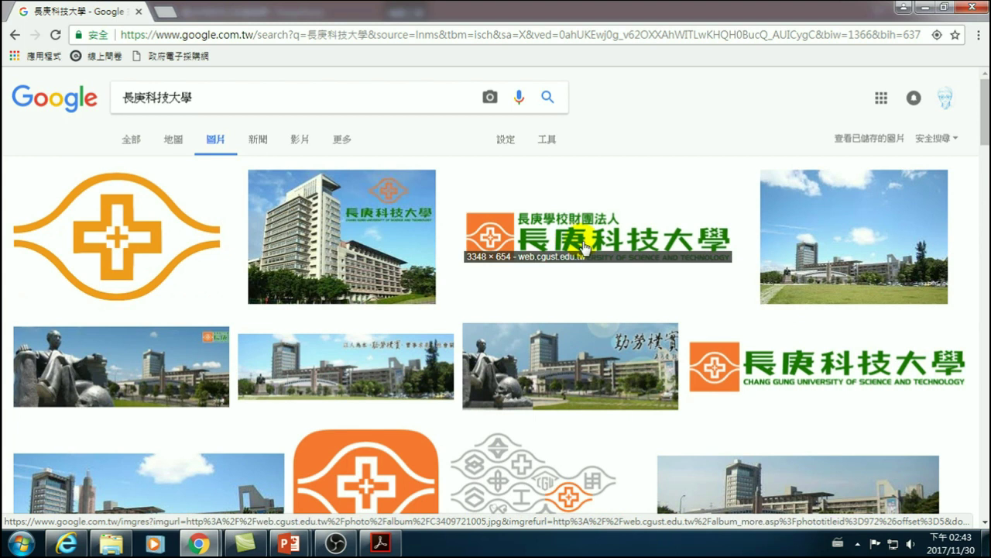
left_click(205, 260)
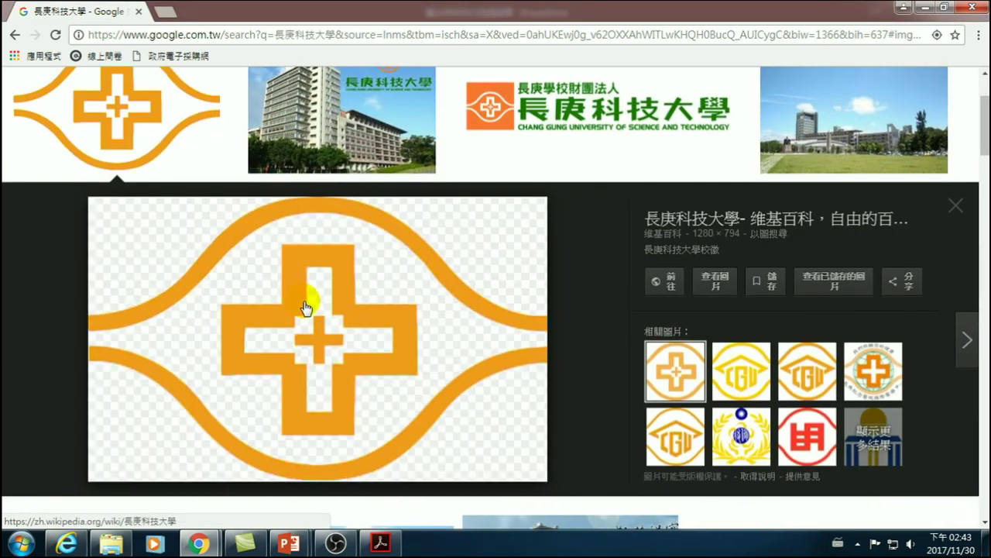
right_click(301, 304)
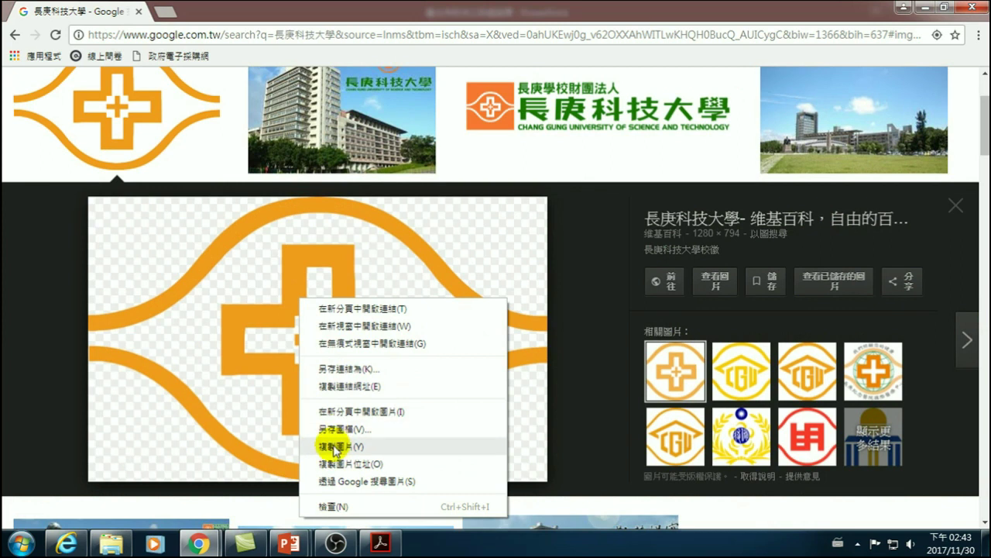
left_click(341, 428)
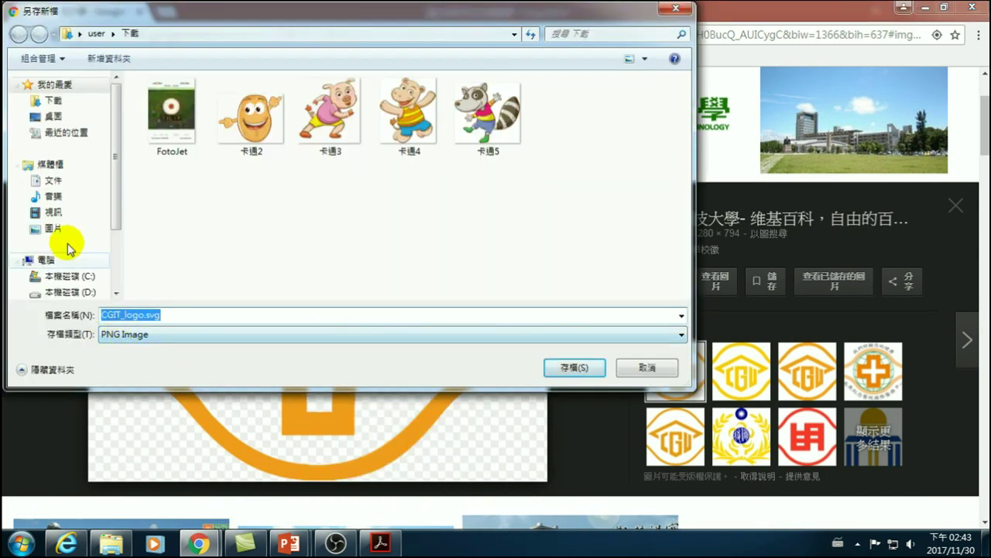
left_click(60, 101)
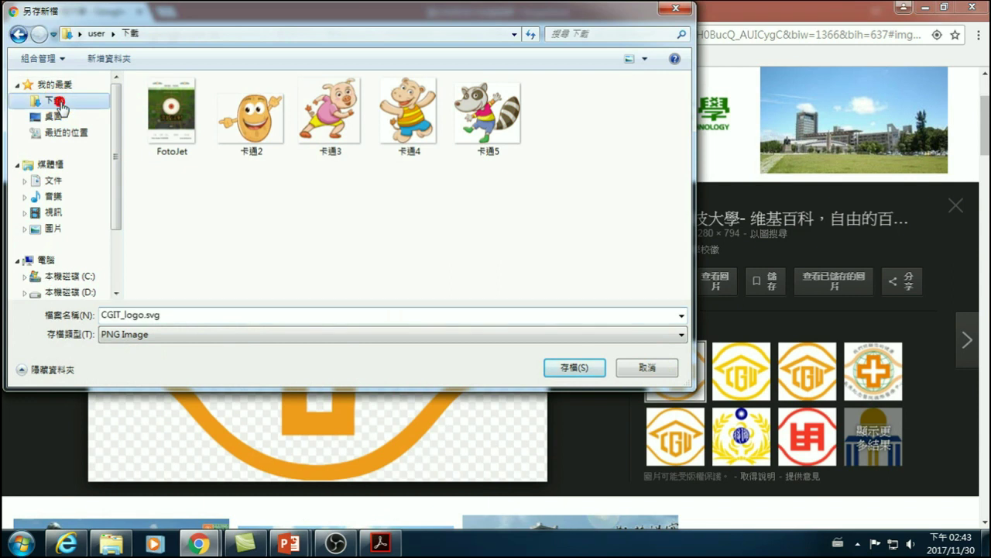
scroll(73, 283, "down", 1)
left_click(70, 269)
double_click(182, 133)
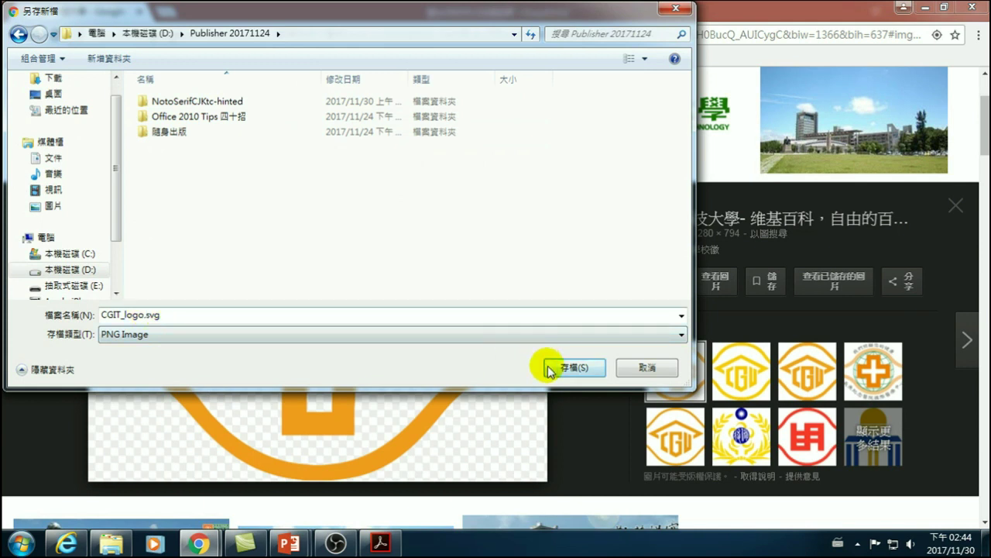
left_click(570, 368)
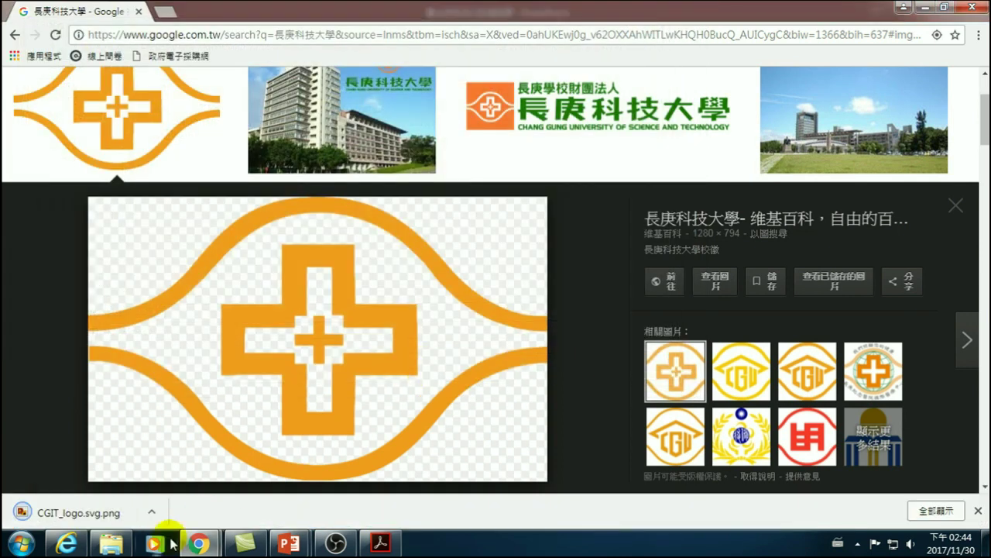
- Switch back to the PowerPoint presentation
left_click(111, 543)
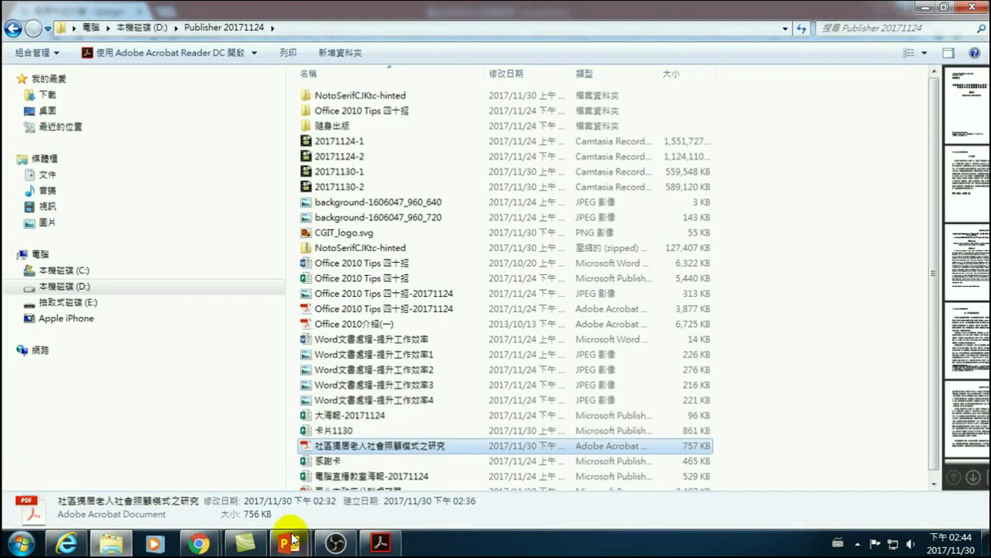
left_click(289, 544)
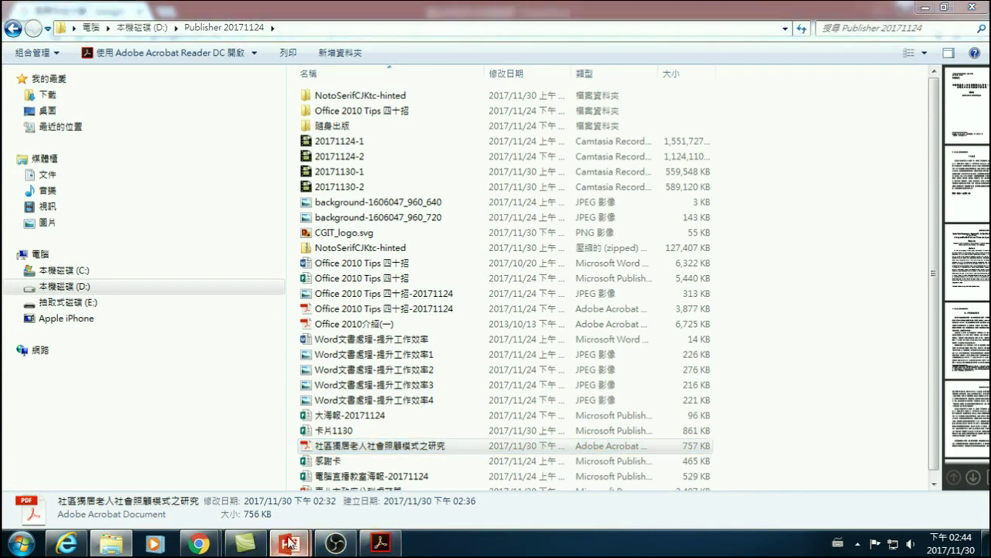
left_click(325, 434)
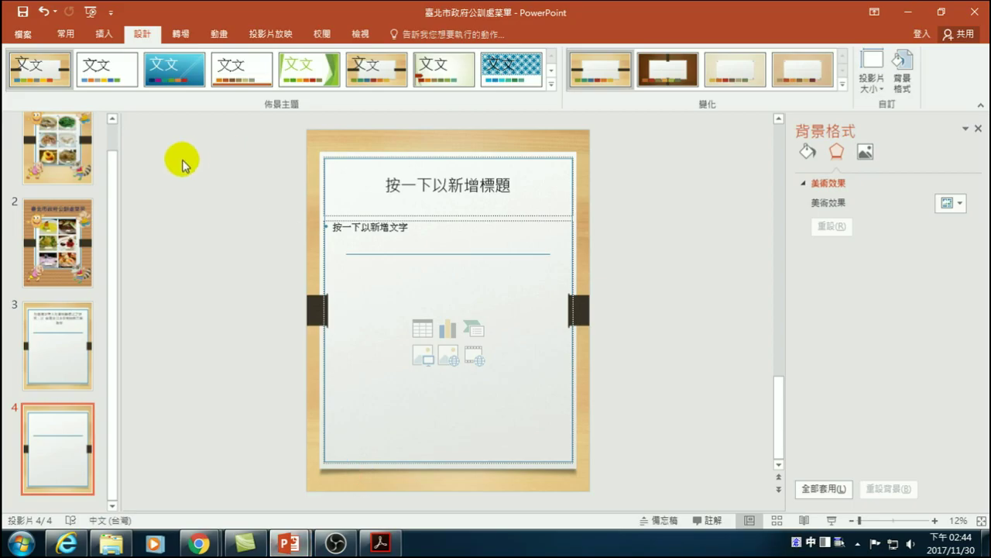
- Insert CGIT_logo.svg from D:\Publisher 20171124 and move it to the slide's top-left corner
left_click(106, 34)
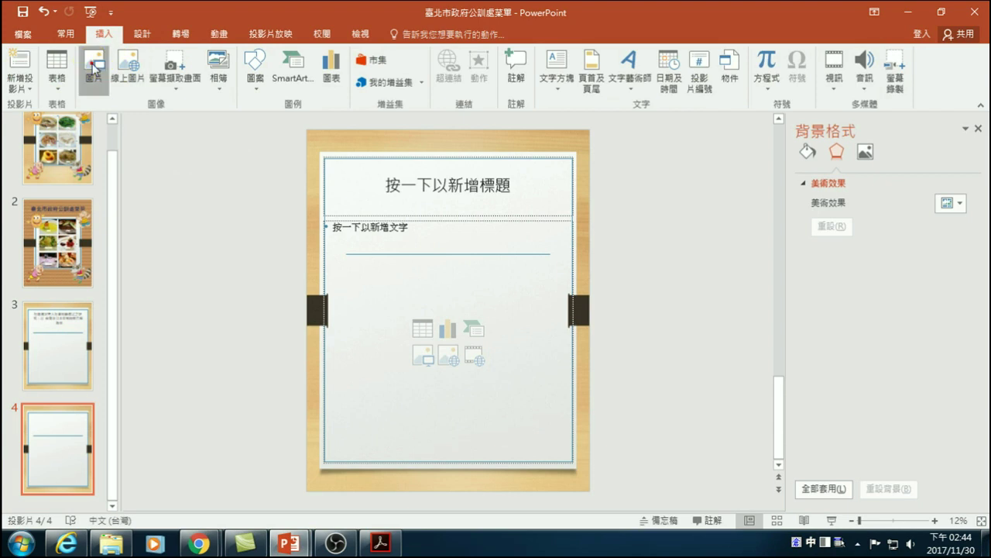
left_click(93, 67)
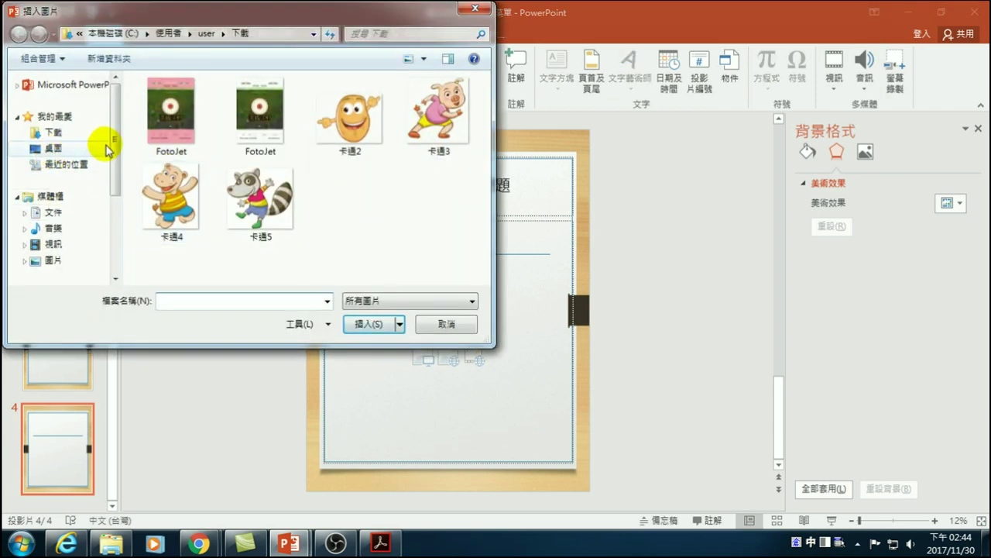
left_click_drag(117, 139, 119, 186)
left_click(70, 238)
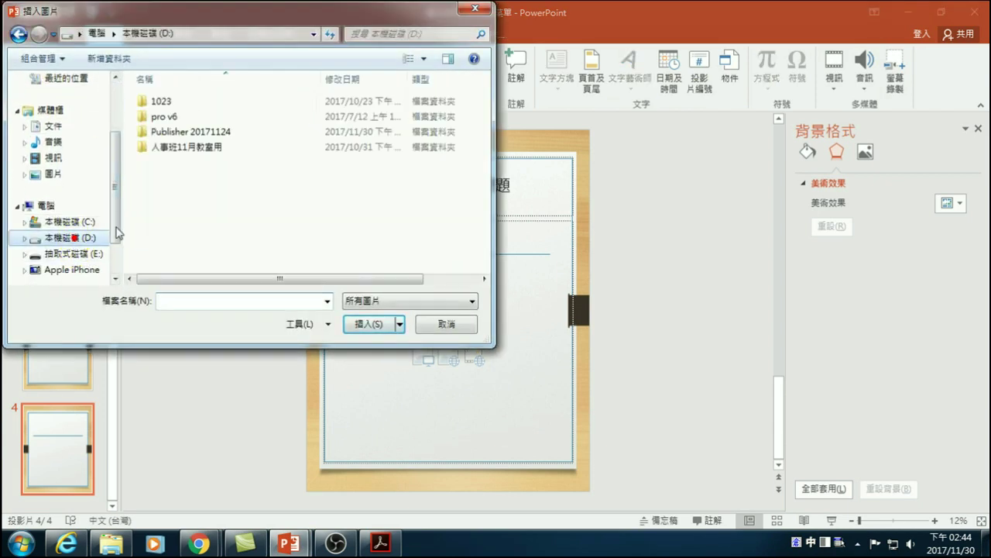
double_click(168, 138)
left_click(176, 213)
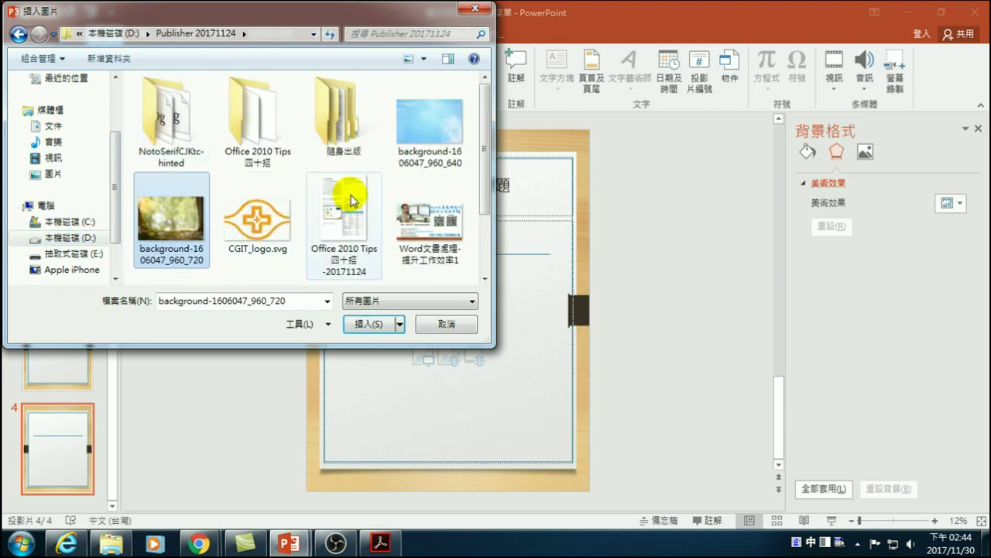
scroll(310, 209, "down", 1)
left_click(238, 129)
left_click(370, 326)
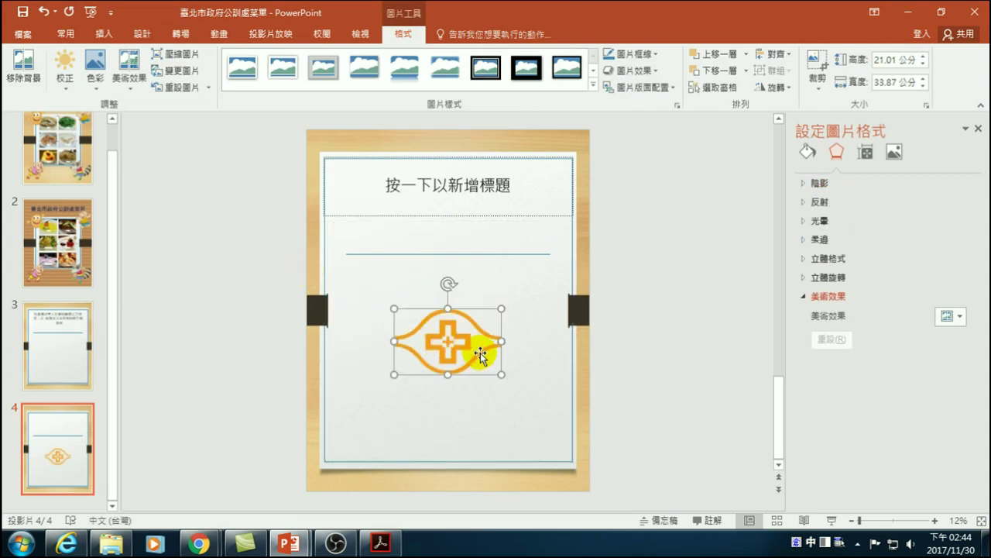
left_click_drag(479, 353, 347, 177)
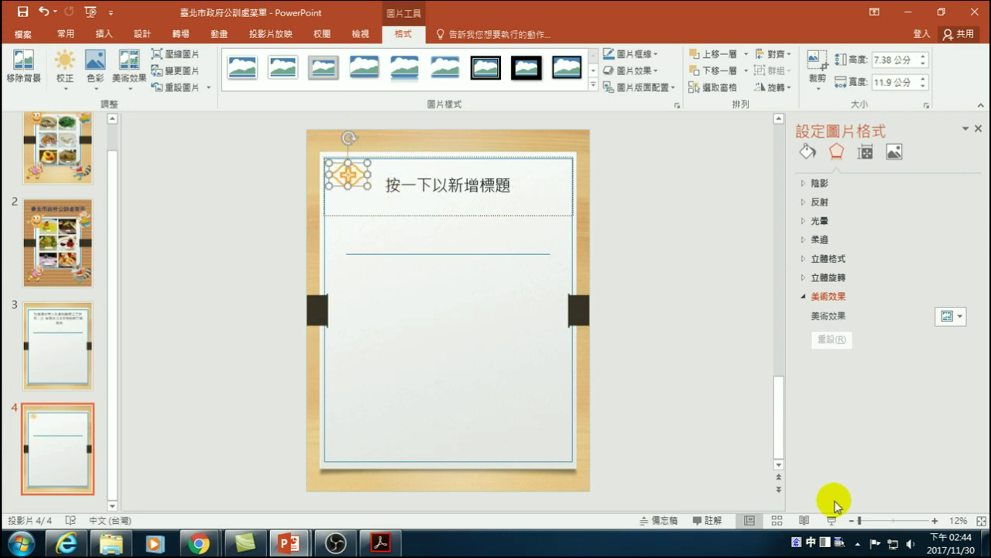
left_click(935, 520)
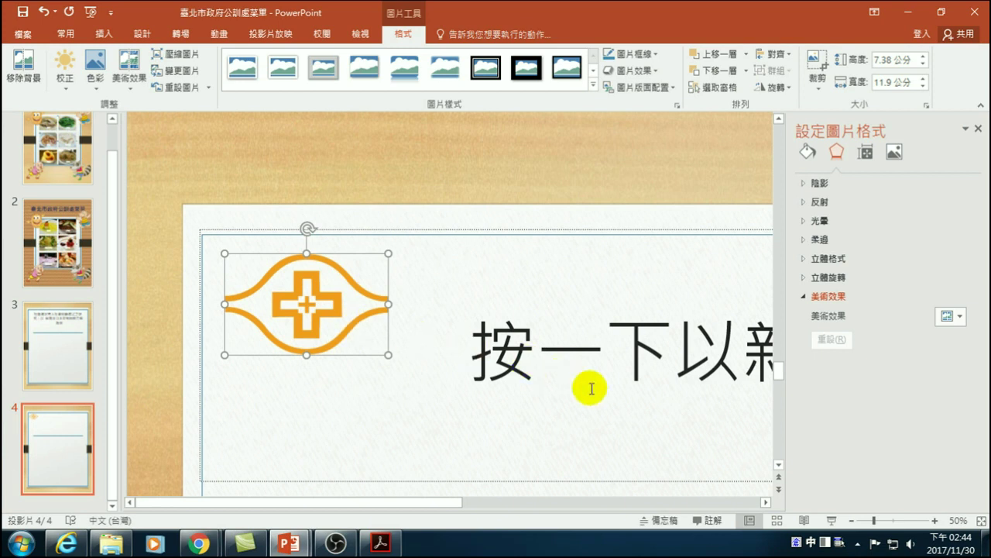
- Copy the paper's two-line title from the PDF and paste it as plain text into the title box
left_click(489, 349)
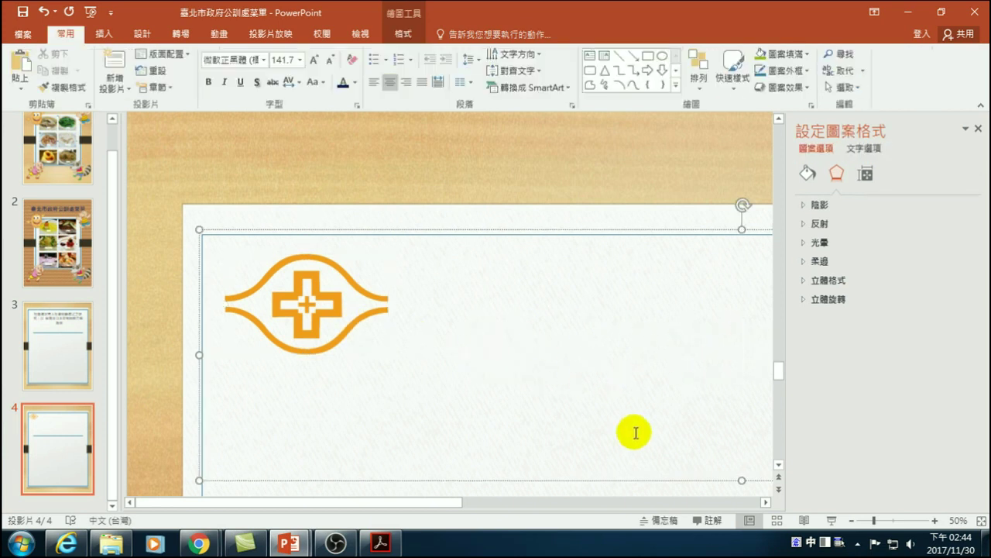
left_click(852, 521)
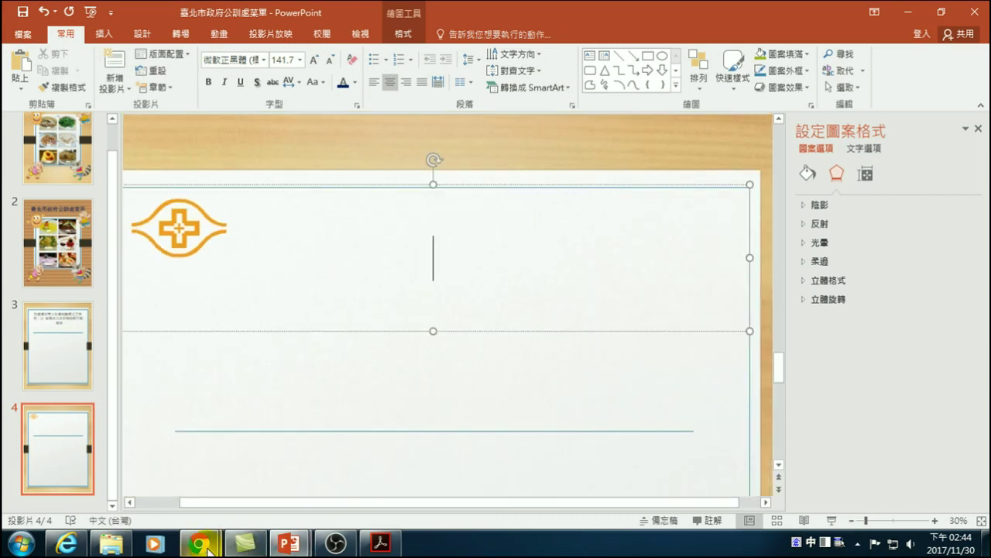
left_click(381, 542)
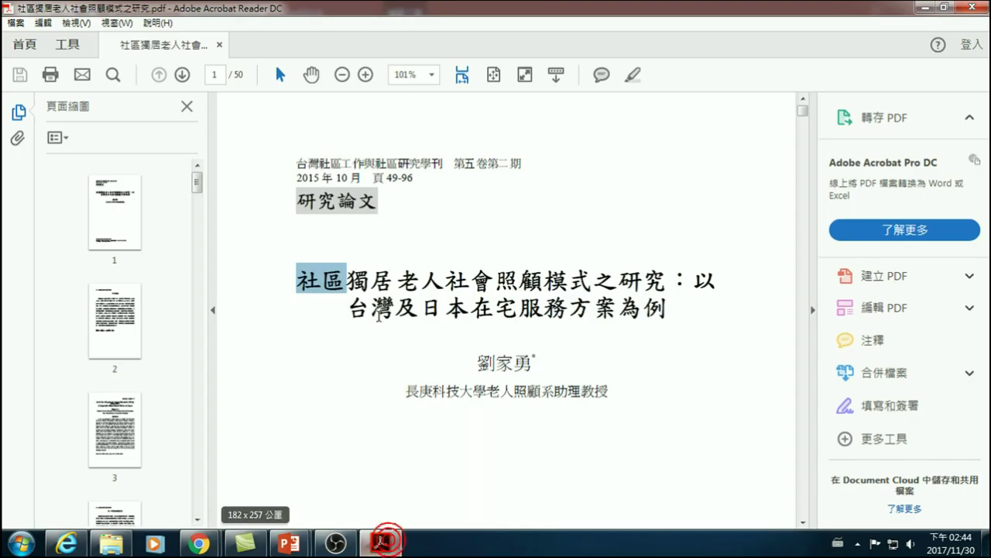
left_click(320, 285)
left_click_drag(319, 285, 657, 316)
key("ctrl+c")
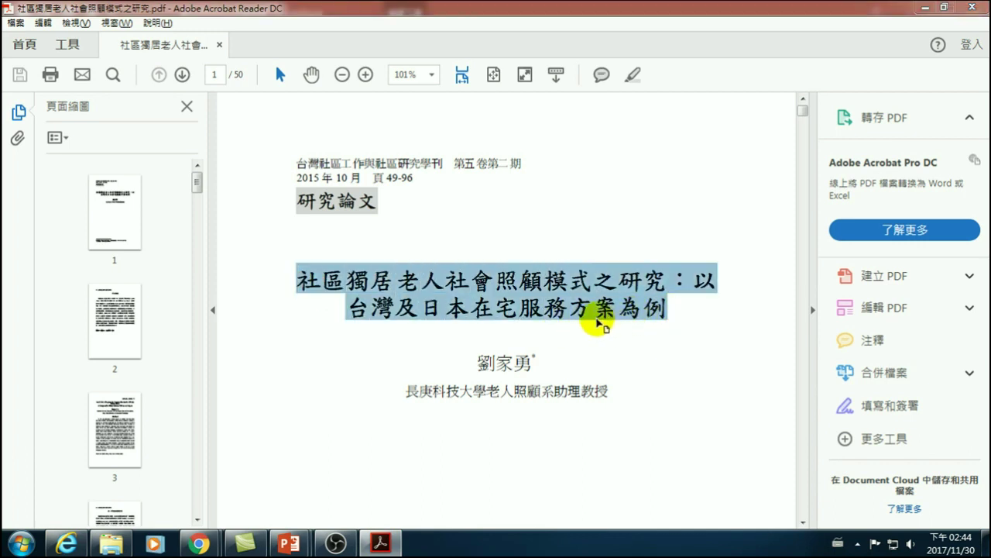
key("alt+Tab")
left_click(434, 260)
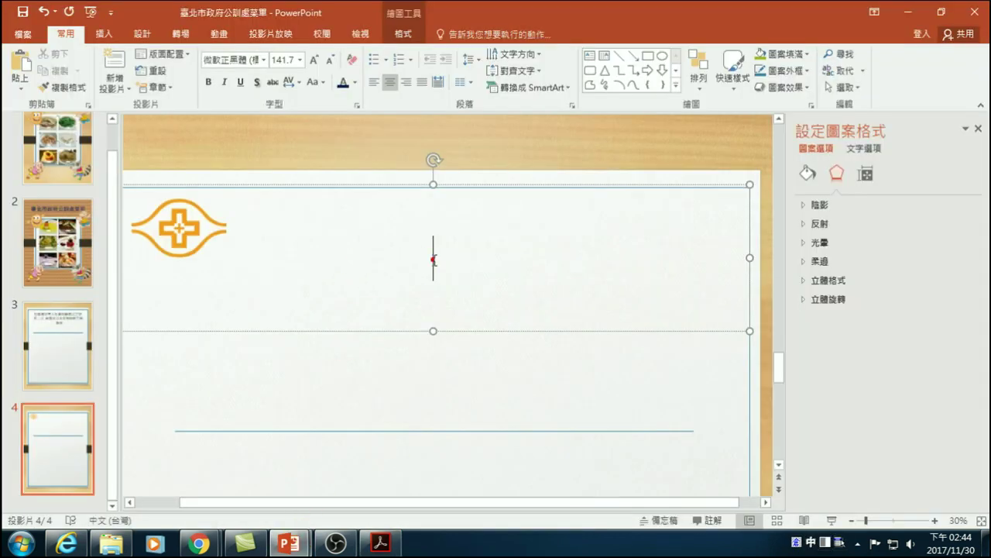
key("ctrl+v")
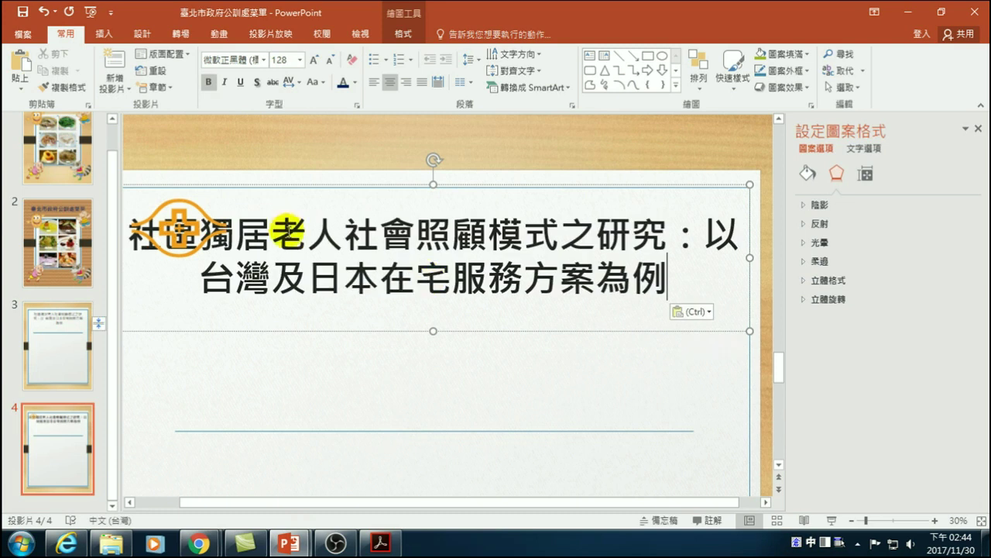
left_click(702, 312)
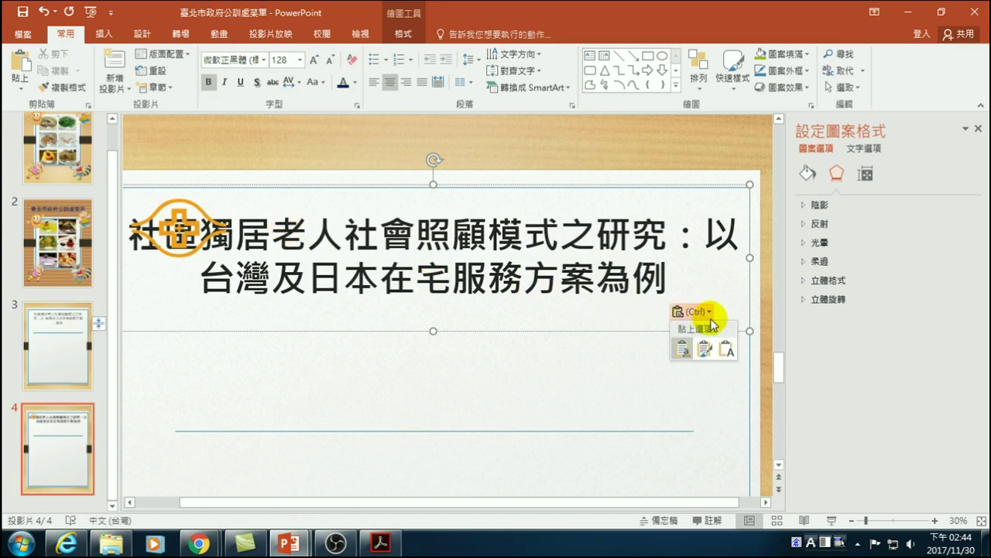
left_click(728, 348)
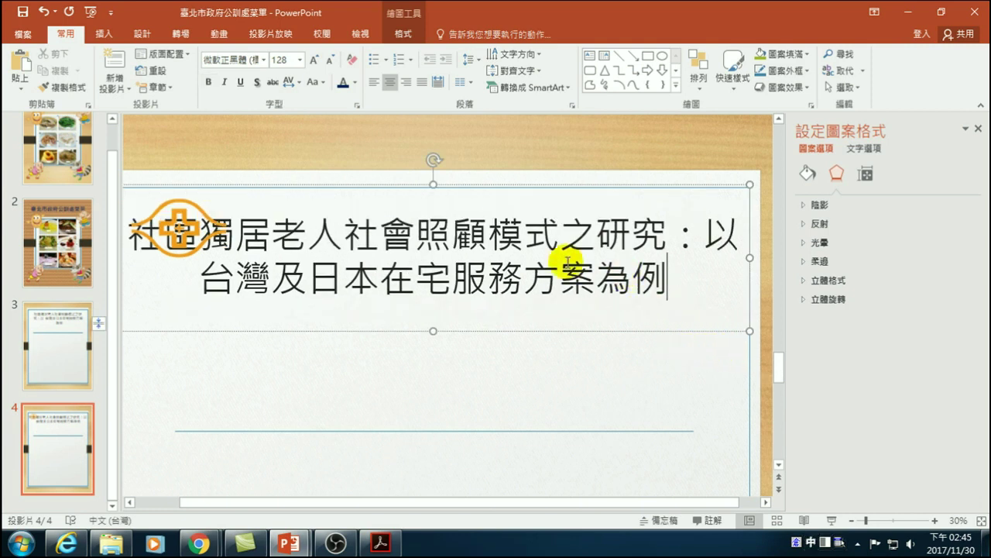
- Narrow the title box to clear the logo and delete the line break after 以
left_click_drag(669, 276, 157, 230)
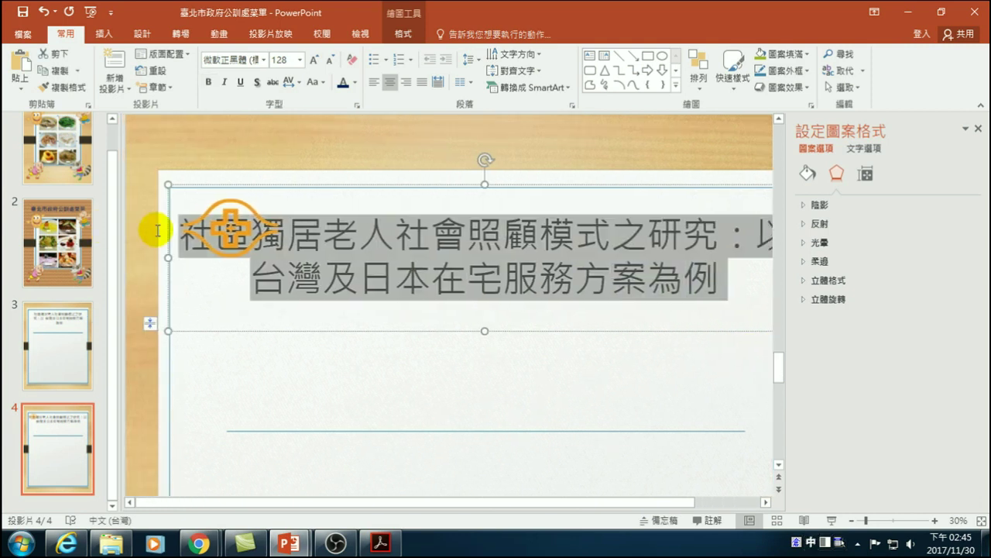
left_click(318, 243)
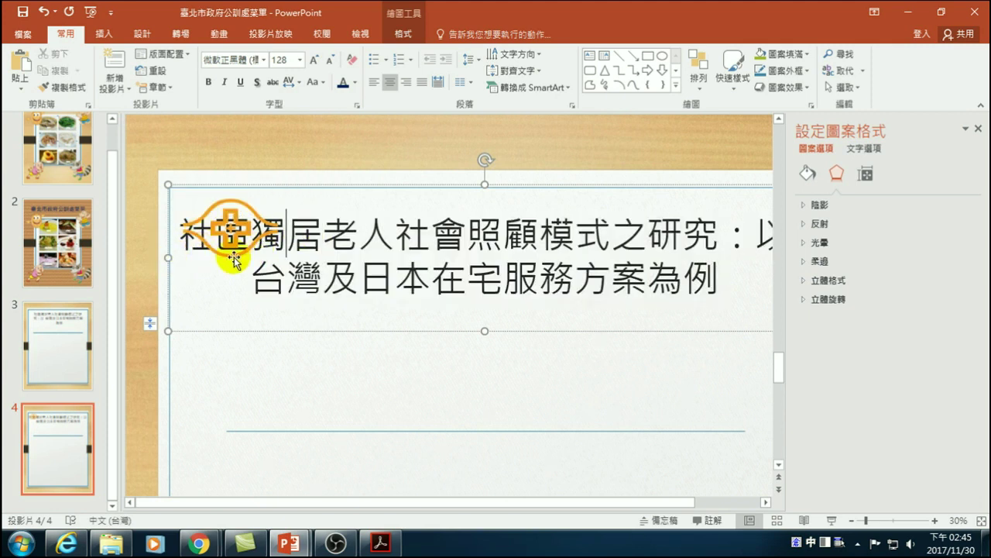
left_click_drag(170, 255, 284, 268)
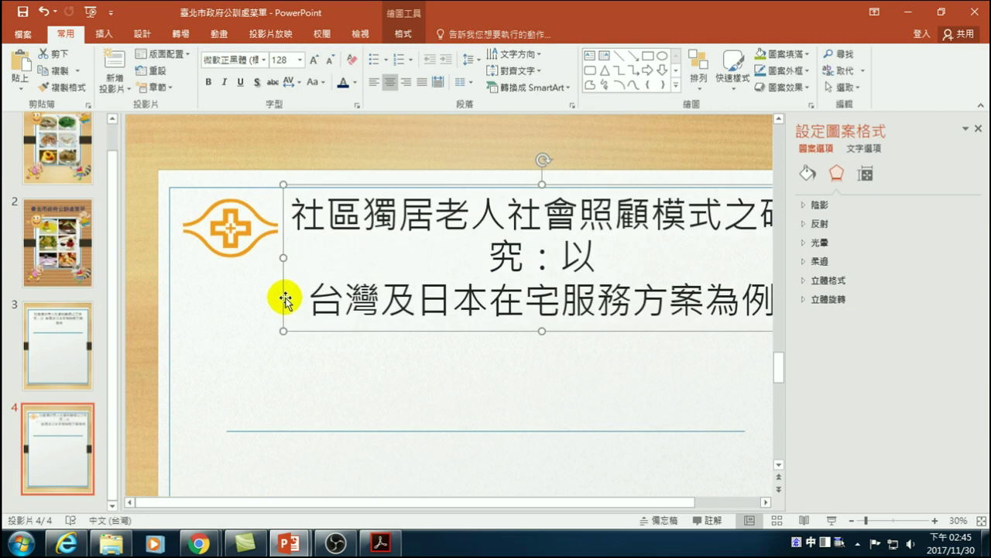
left_click(603, 258)
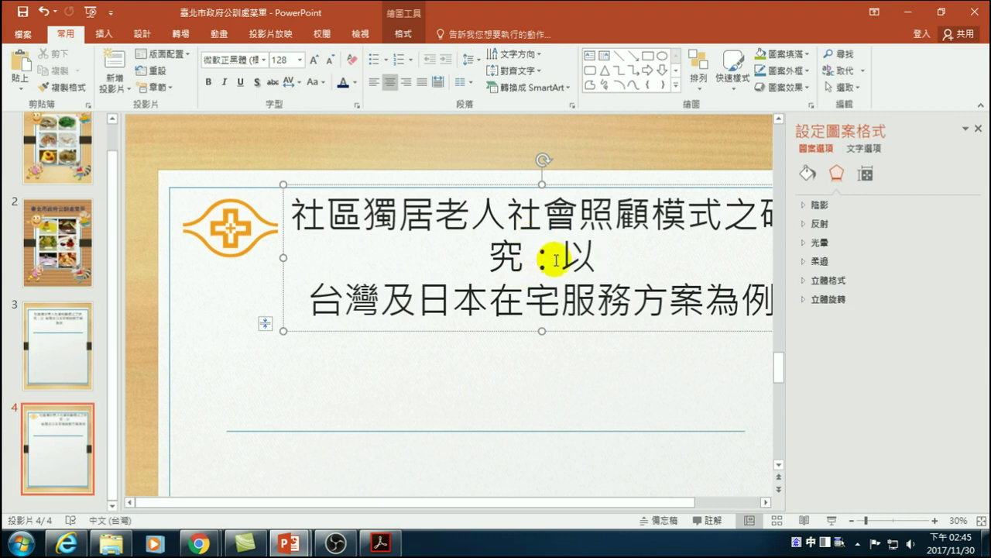
key("Delete")
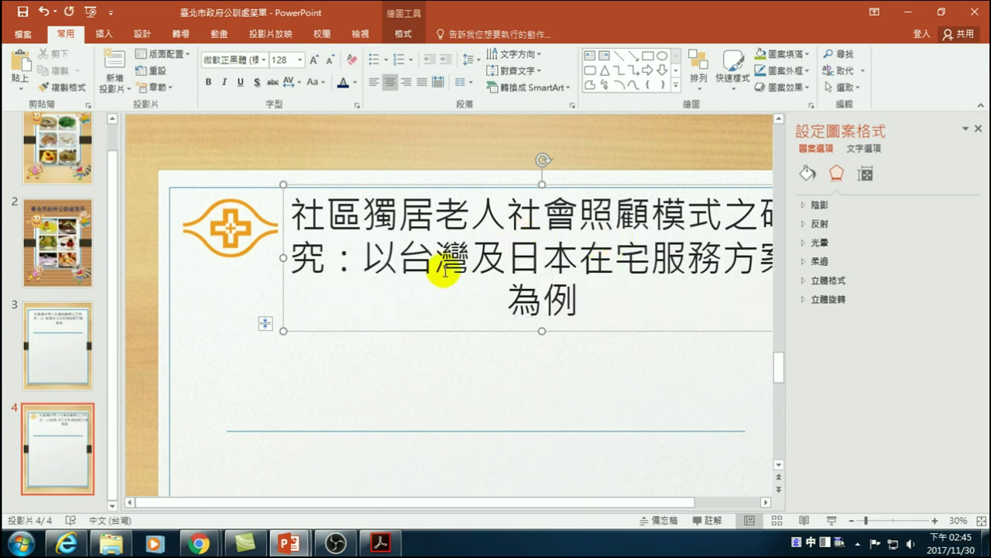
- Decrease the title font size to 107 and shorten the title box to fit
left_click(853, 521)
left_click(853, 521)
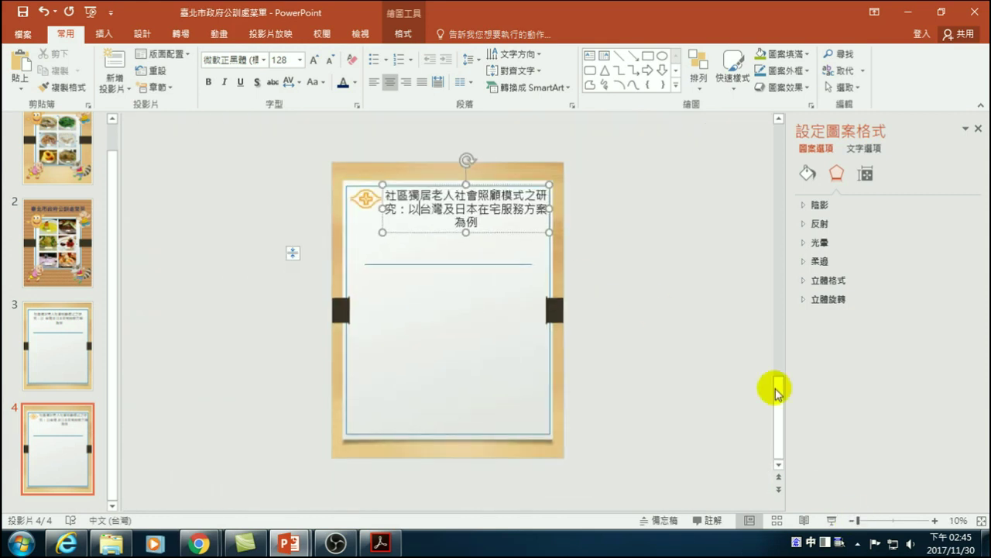
left_click(936, 521)
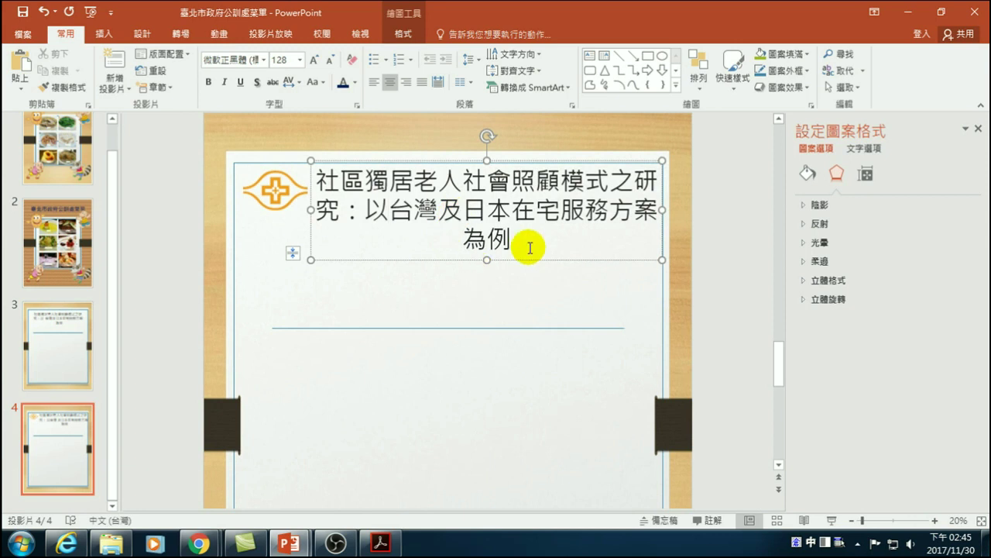
left_click_drag(510, 236, 318, 175)
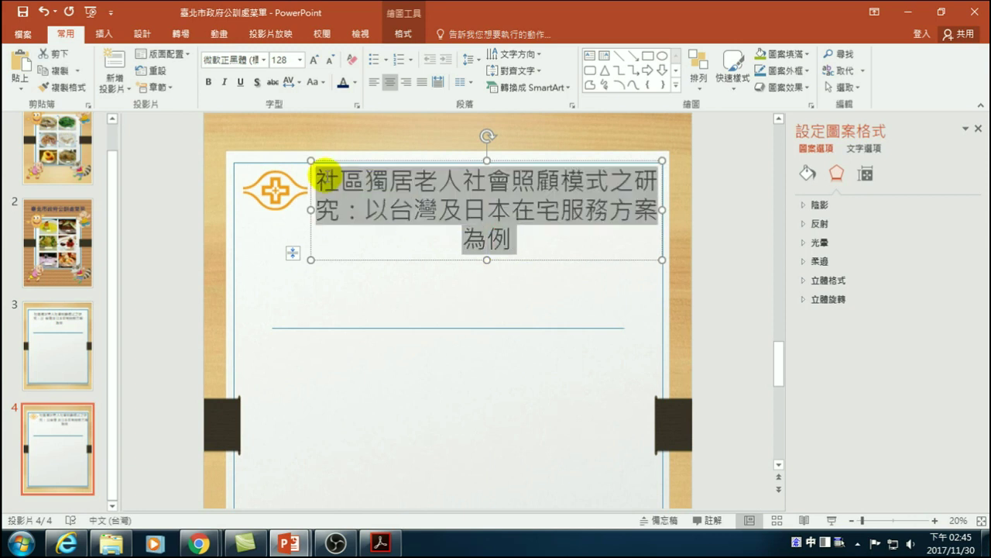
left_click(330, 62)
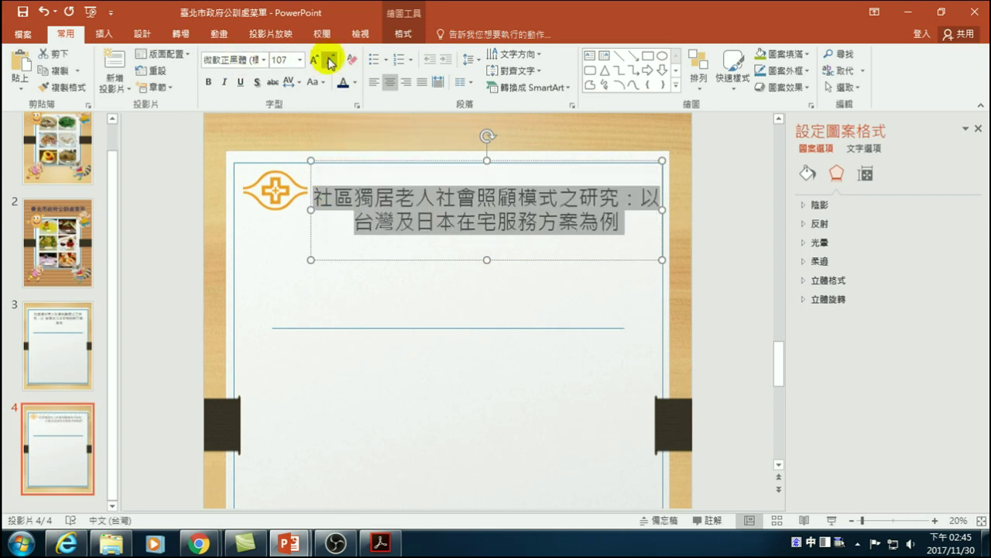
left_click(410, 196)
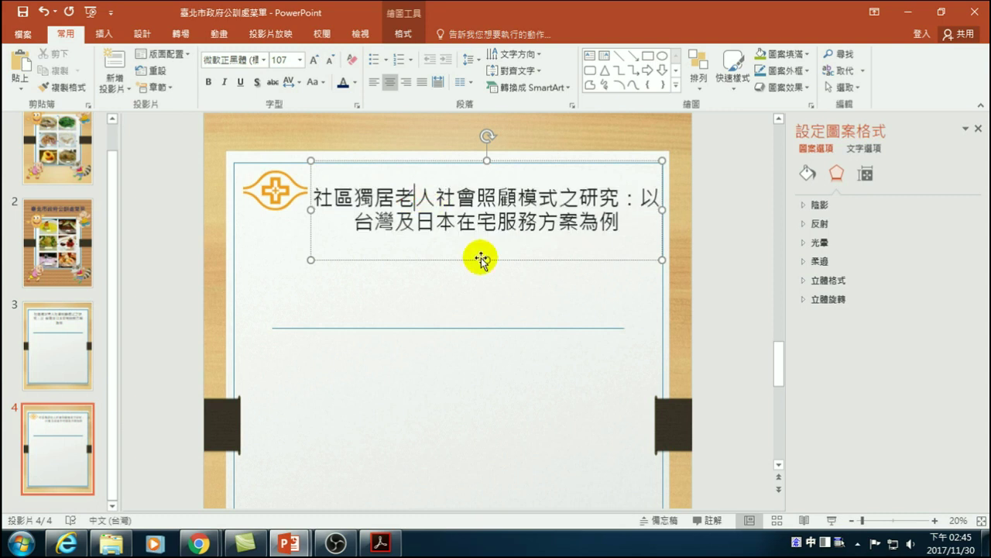
left_click_drag(484, 259, 486, 217)
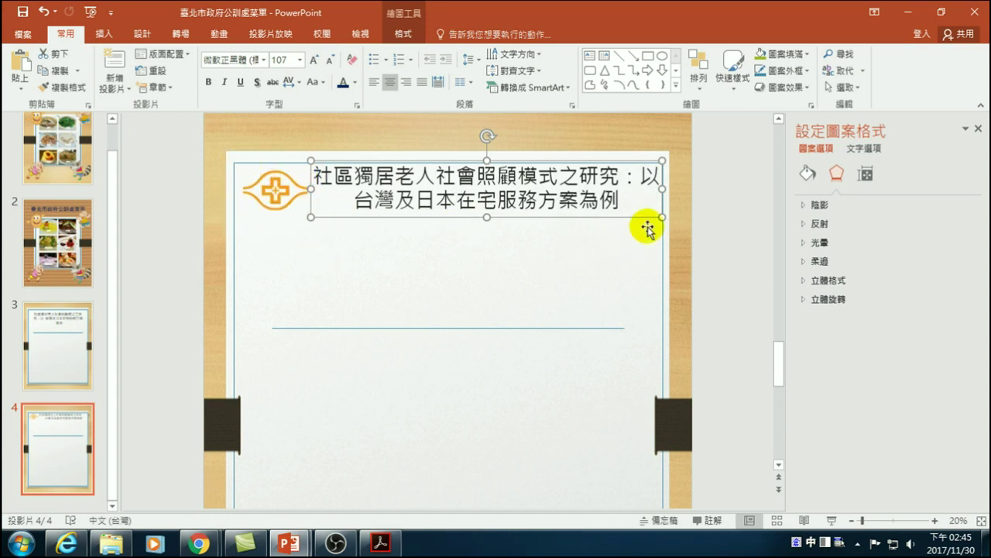
- Left-align the title text and make the title box taller
left_click(981, 524)
left_click(640, 270)
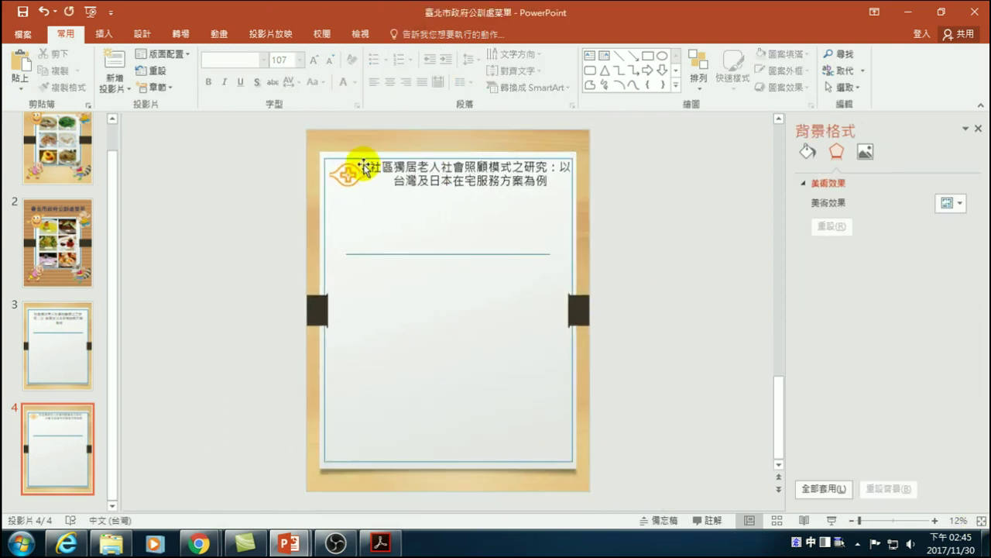
left_click(547, 182)
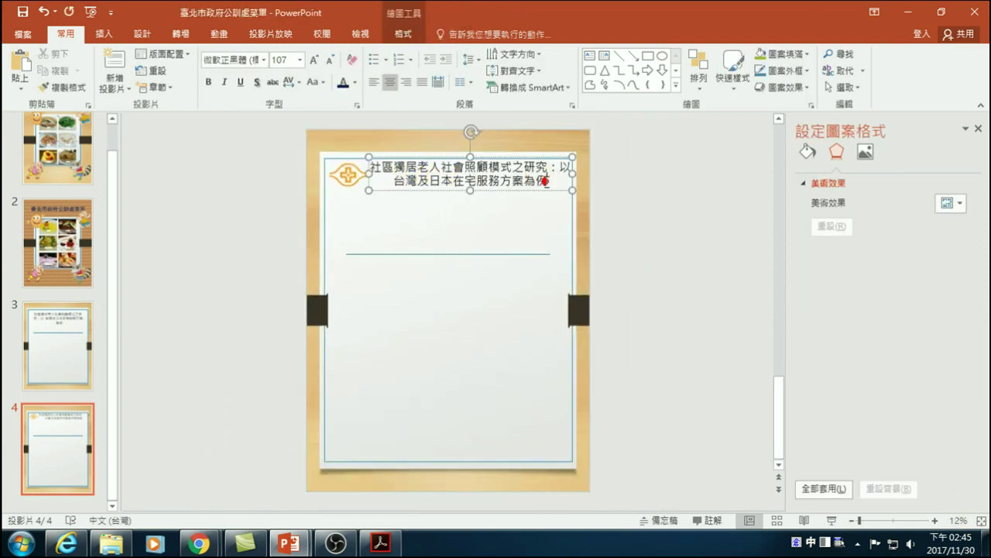
left_click(375, 81)
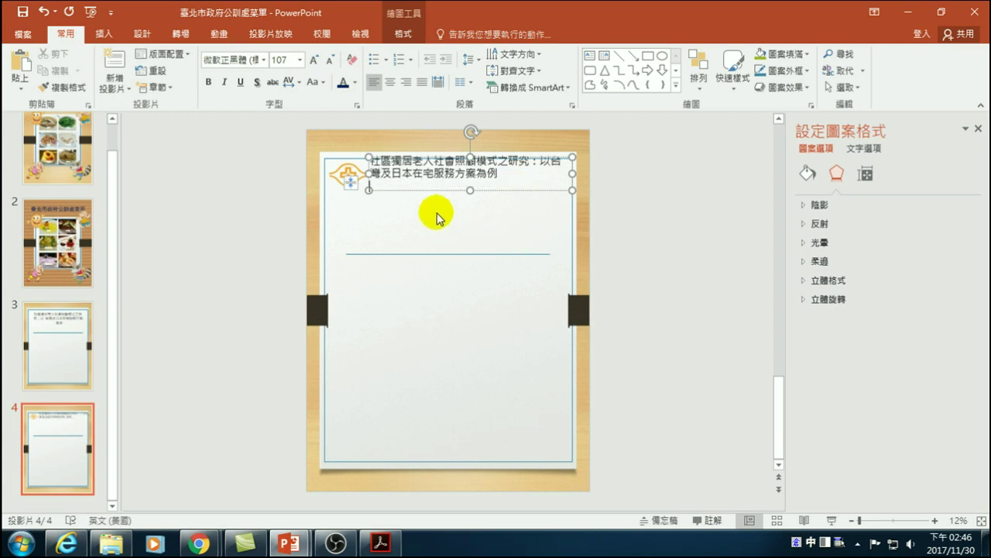
left_click_drag(469, 189, 469, 209)
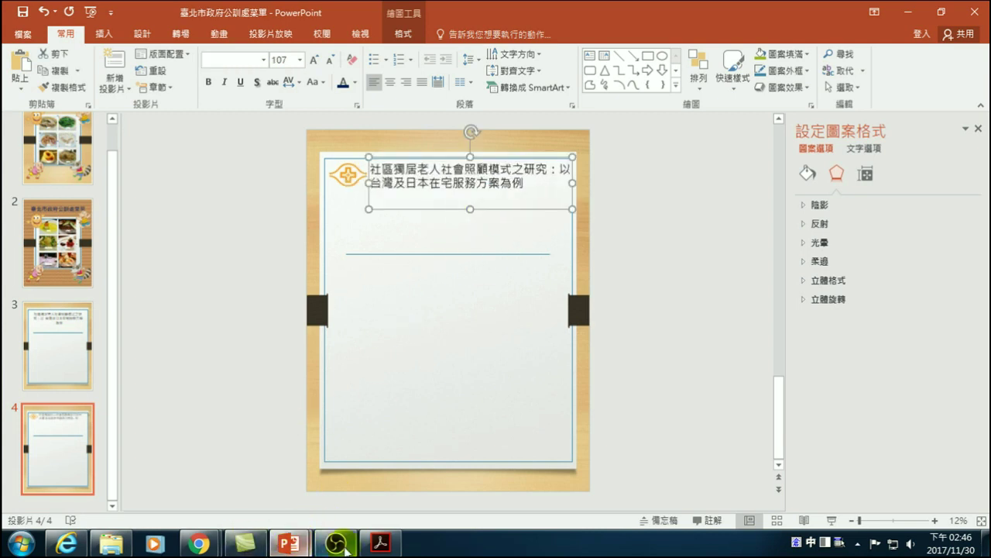
- Copy the author name and affiliation from the PDF, paste them below the title, and add * after the name
left_click(380, 543)
left_click_drag(476, 362, 598, 398)
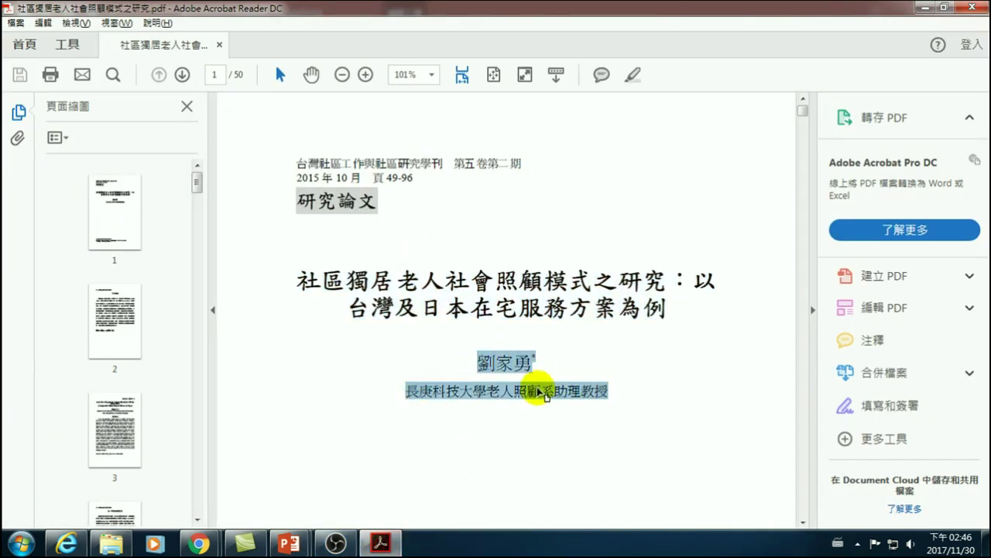
key("alt+Tab")
left_click(380, 195)
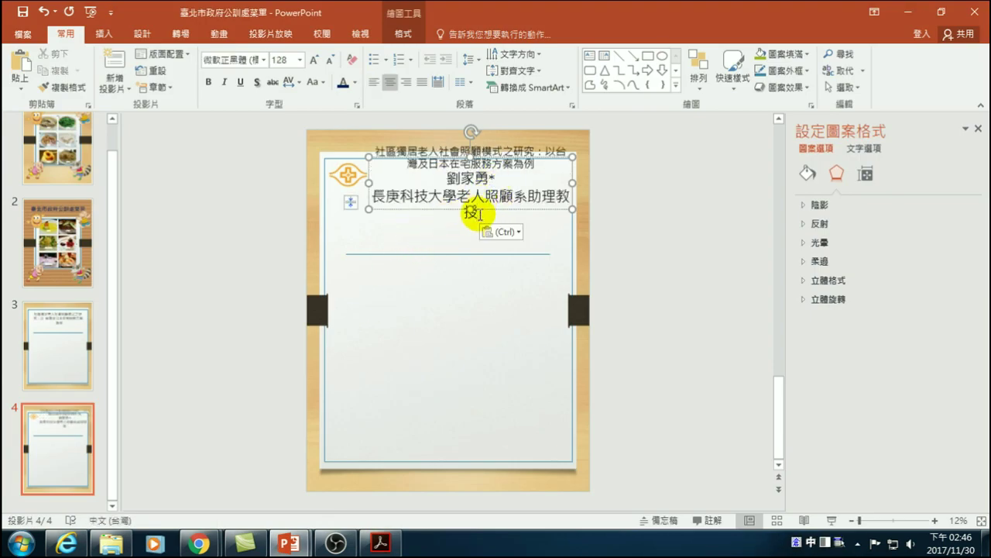
left_click_drag(477, 215, 455, 178)
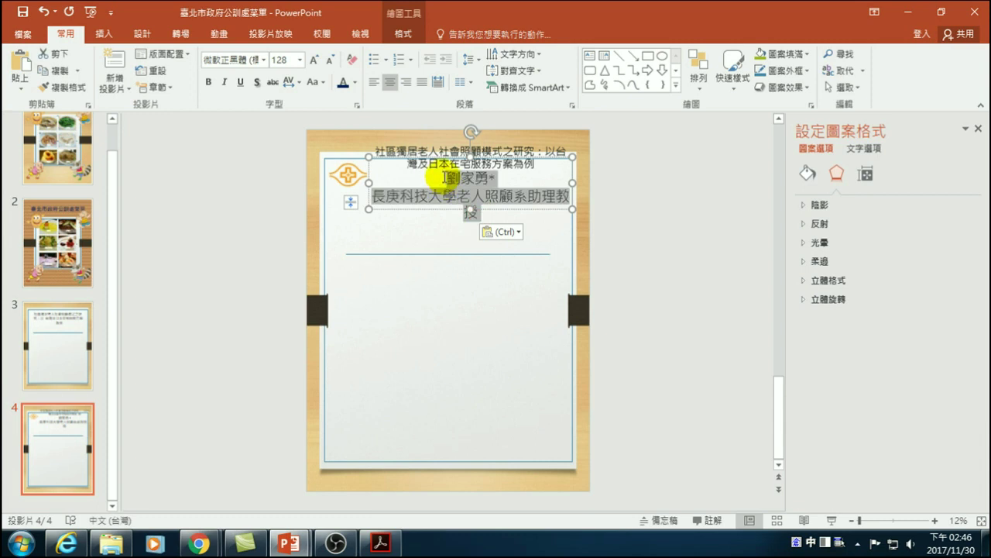
left_click(486, 183)
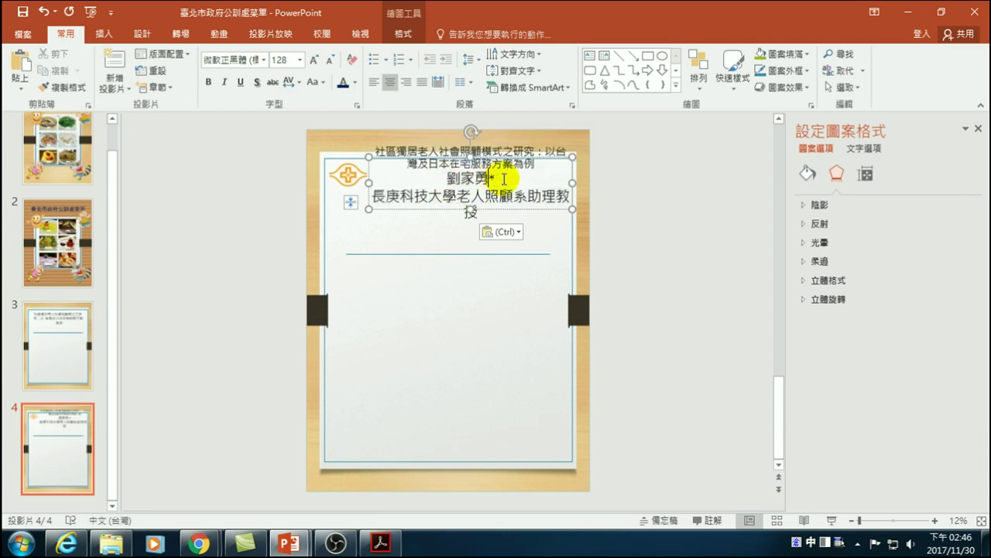
type("*")
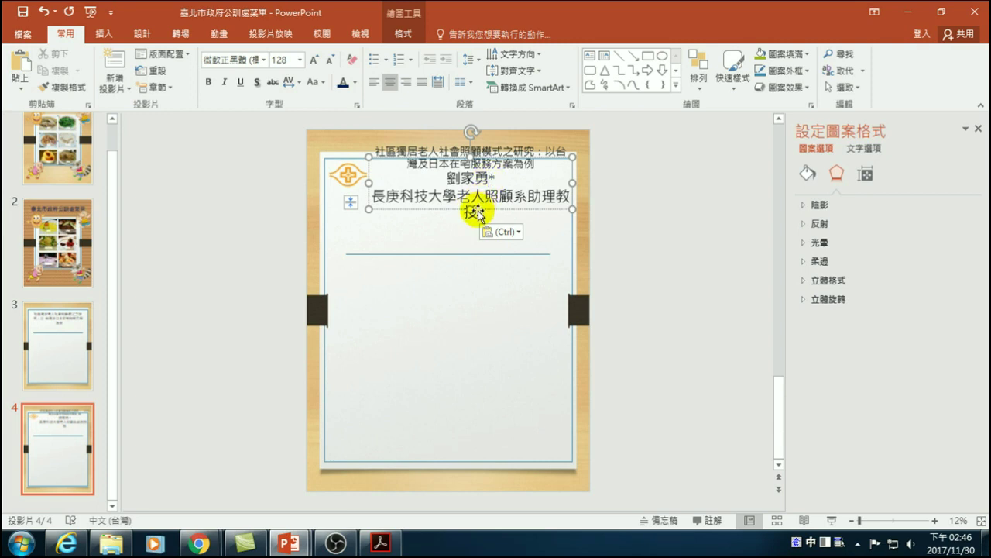
- Shrink the author and affiliation lines to 54 pt and left-align them
left_click(448, 210)
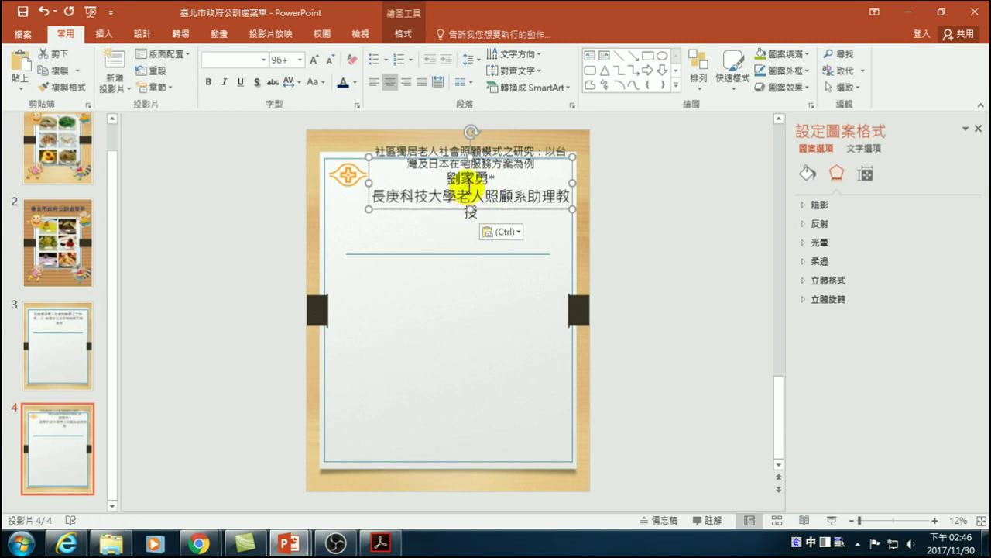
left_click(470, 187)
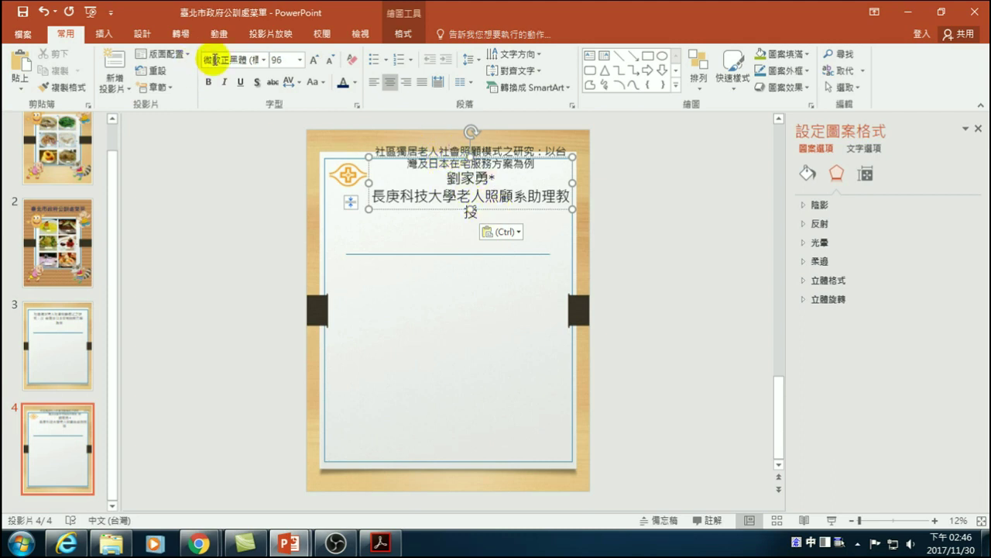
left_click(477, 188)
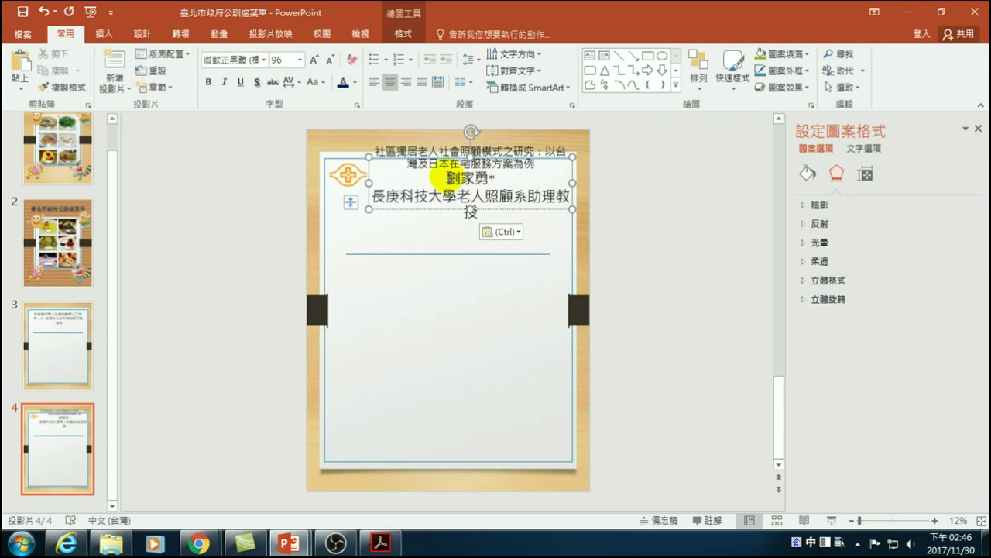
left_click_drag(448, 178, 478, 212)
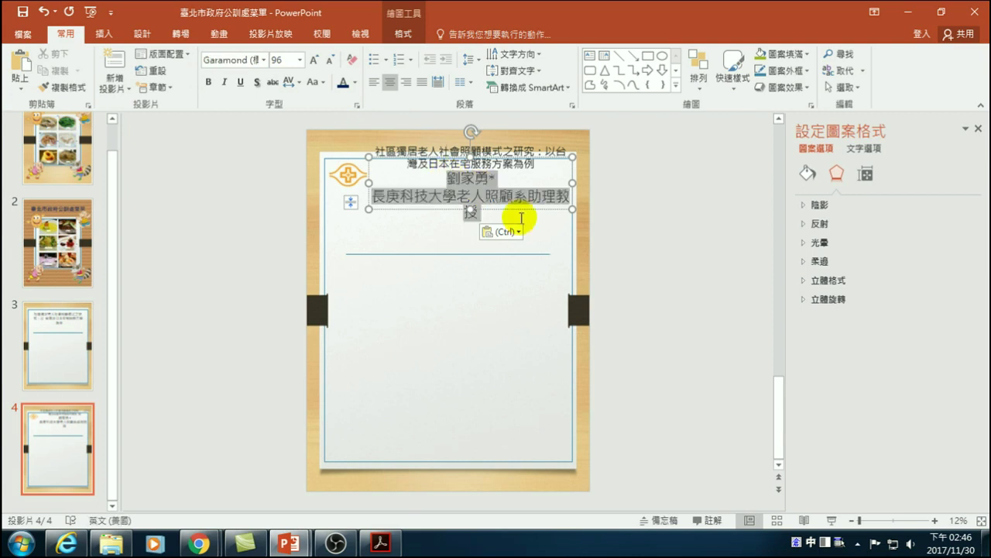
left_click(331, 59)
left_click(330, 60)
left_click(331, 60)
left_click(331, 59)
left_click(331, 60)
left_click(330, 59)
left_click(331, 60)
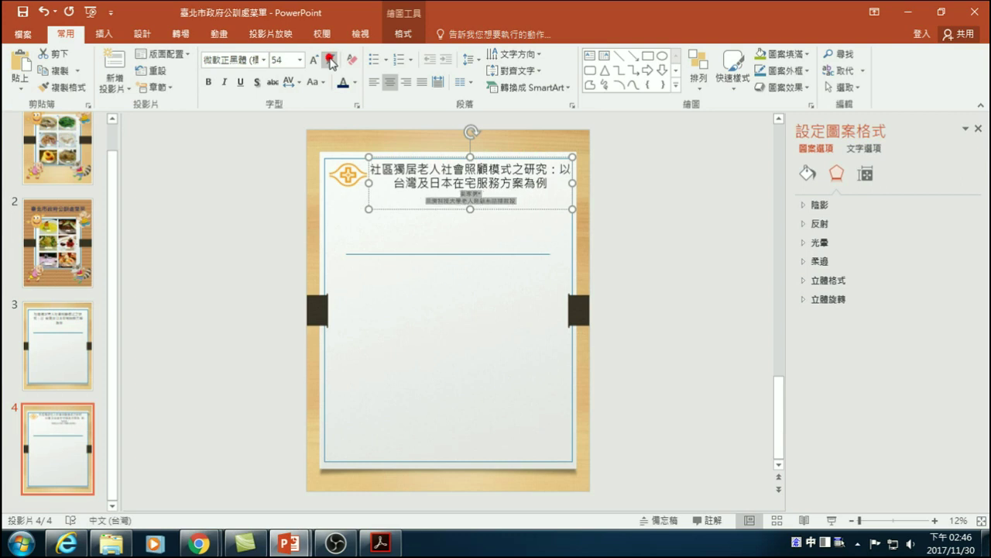
left_click(375, 82)
left_click(387, 195)
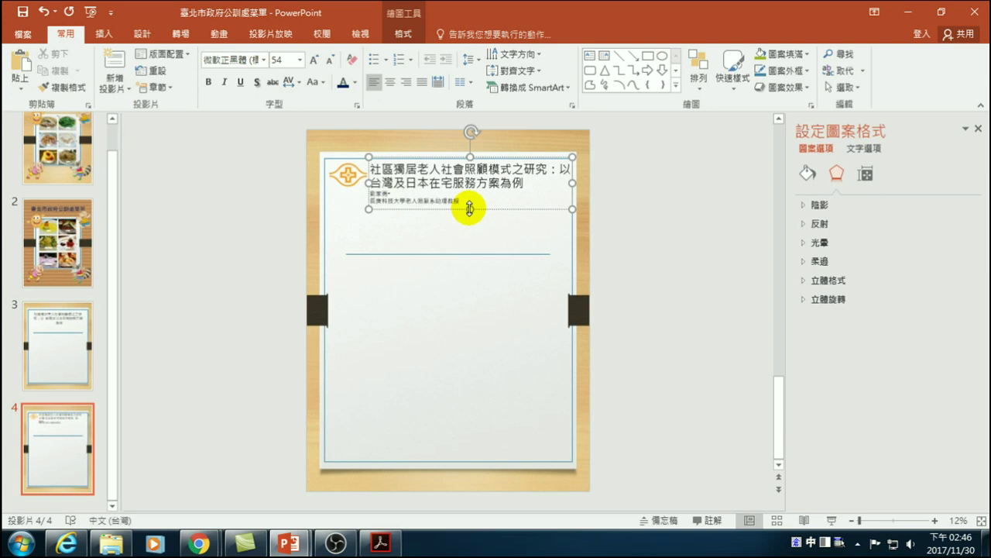
left_click(612, 204)
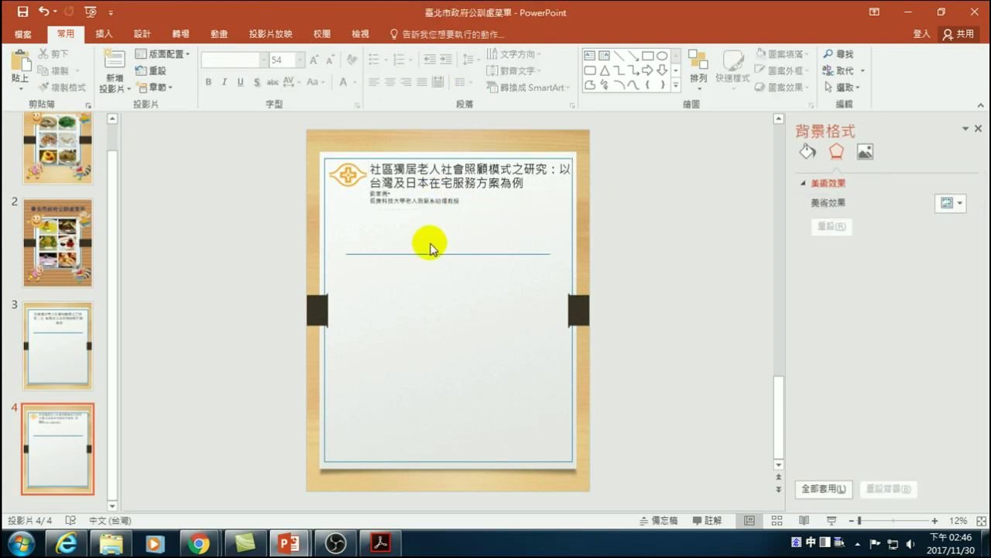
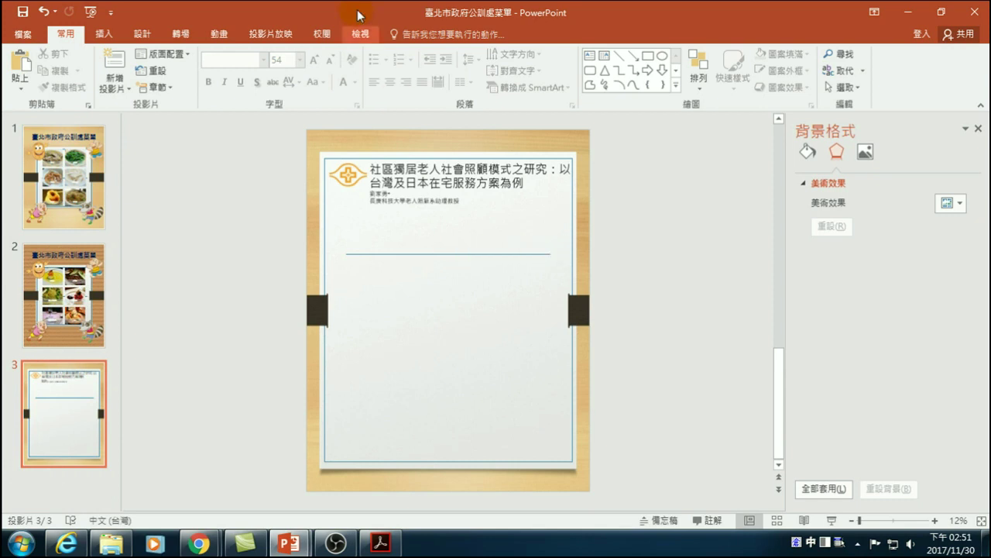
- Open Slide Master and inspect the divider line on the Title Slide and Title and Content layouts
left_click(361, 35)
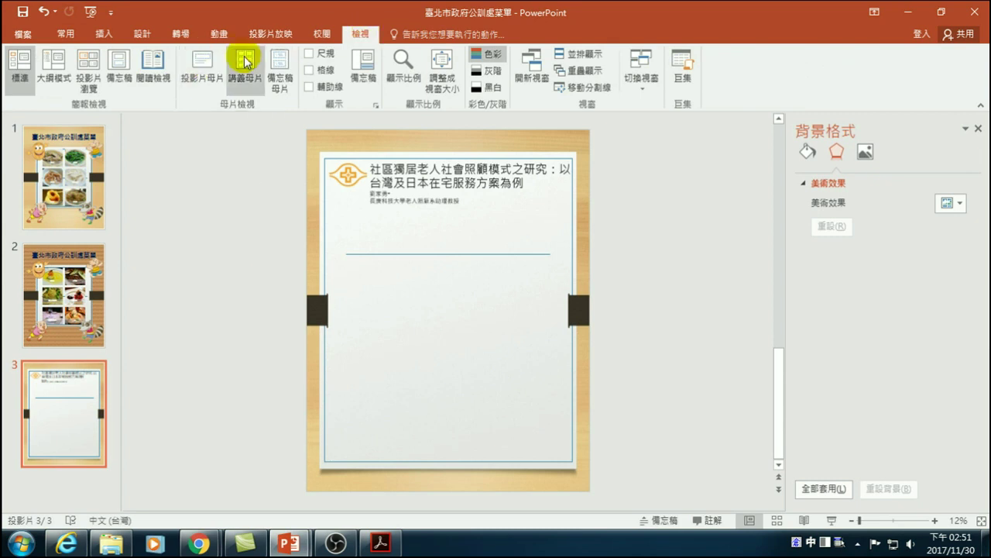
left_click(200, 62)
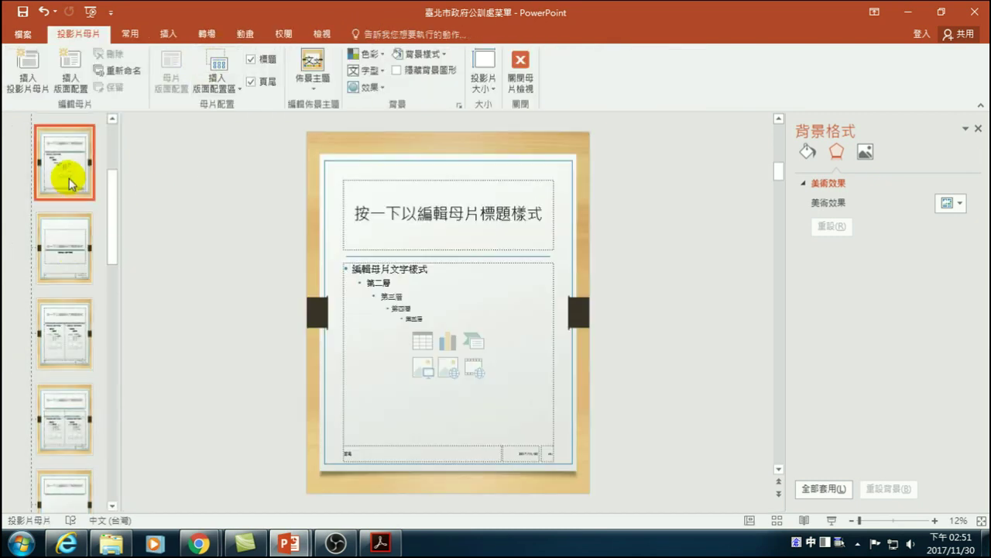
scroll(65, 147, "up", 3)
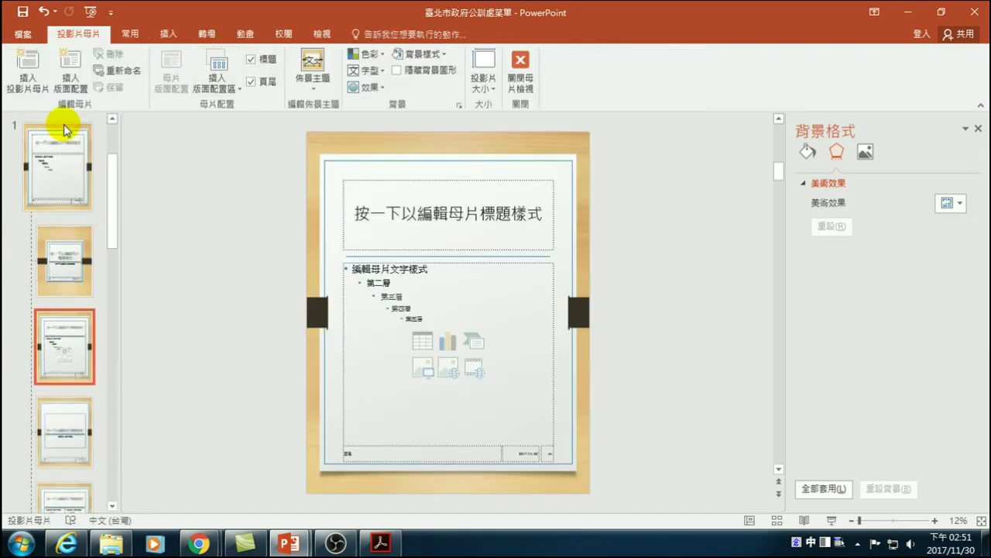
left_click(70, 261)
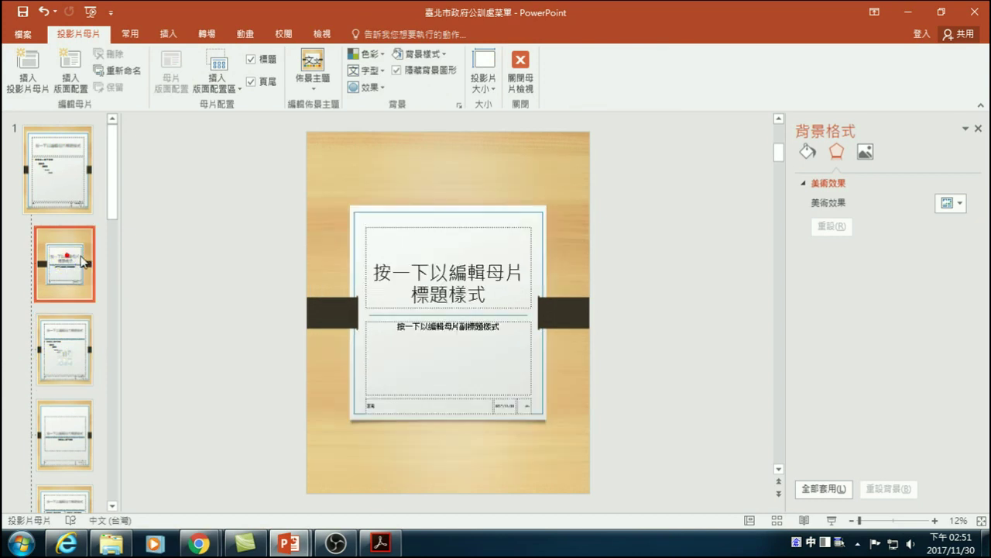
left_click(431, 316)
left_click(47, 345)
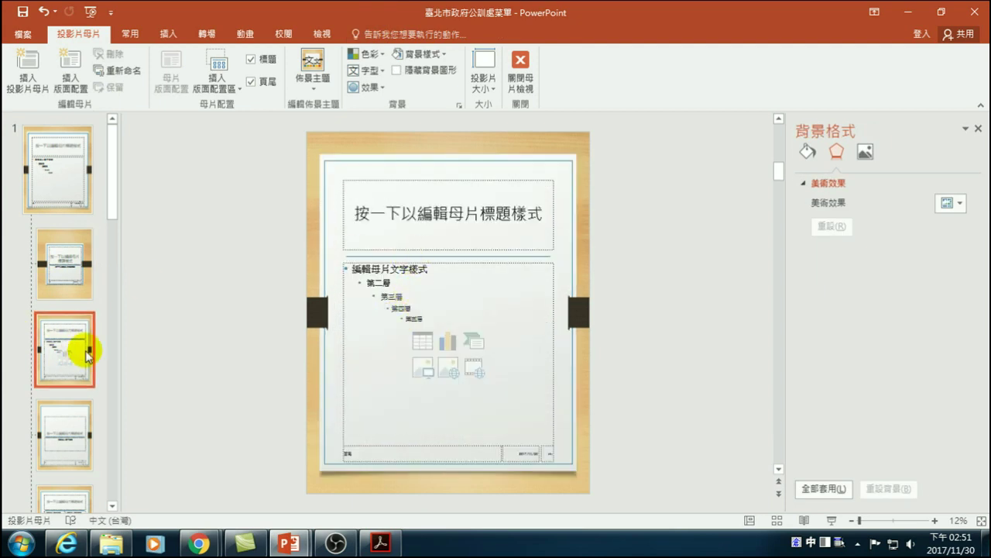
- Select and cut the divider line from the Title and Content layout, then close Master View
left_click(454, 256)
left_click(456, 255)
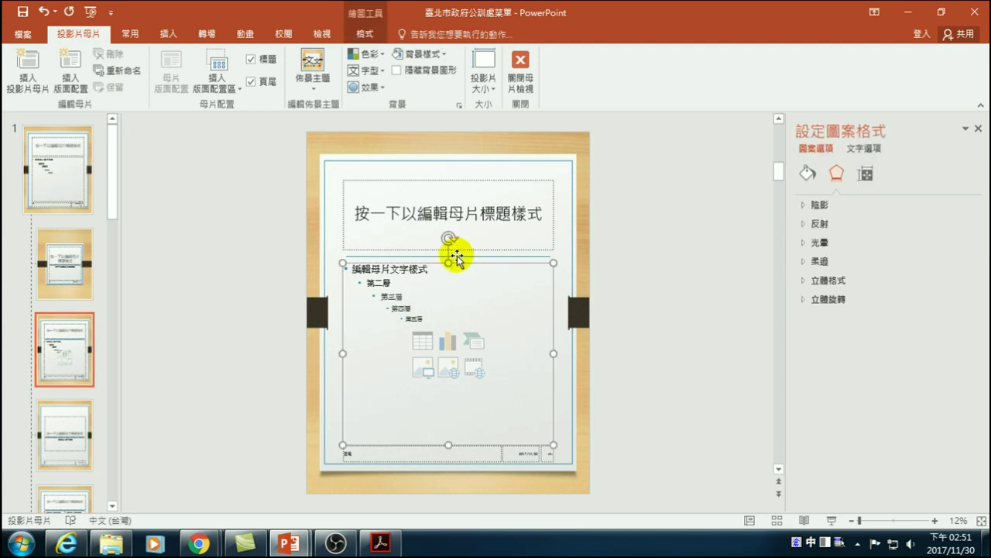
left_click(454, 251)
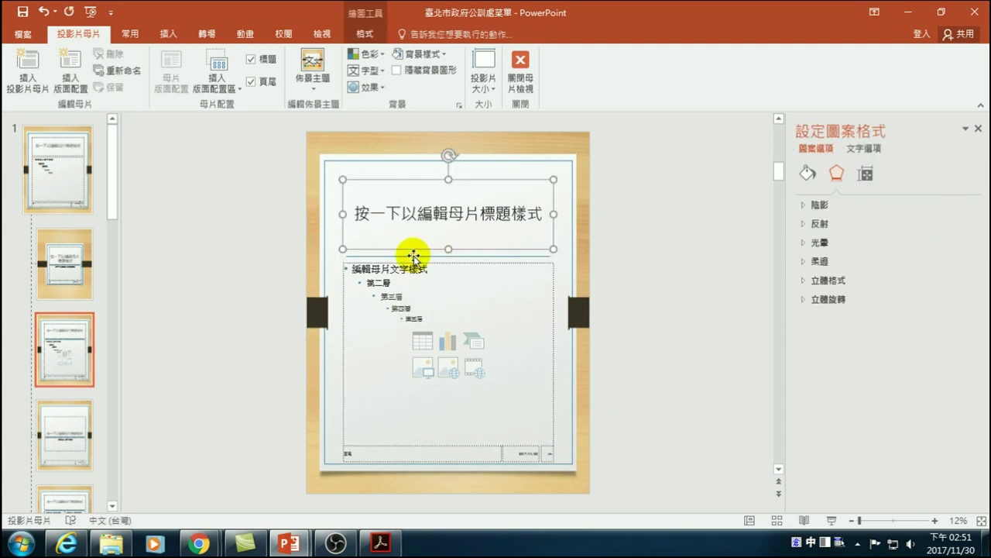
left_click(285, 248)
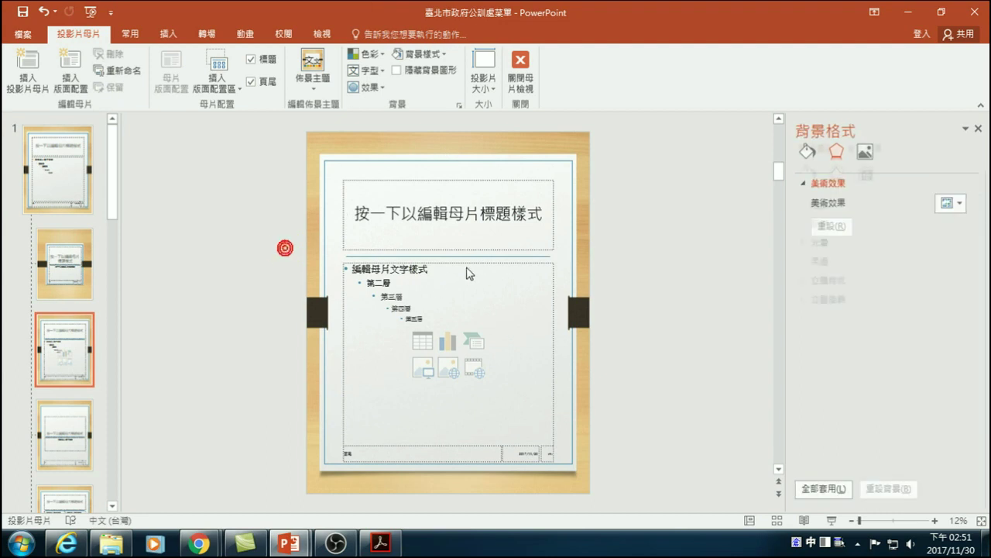
left_click_drag(252, 242, 626, 261)
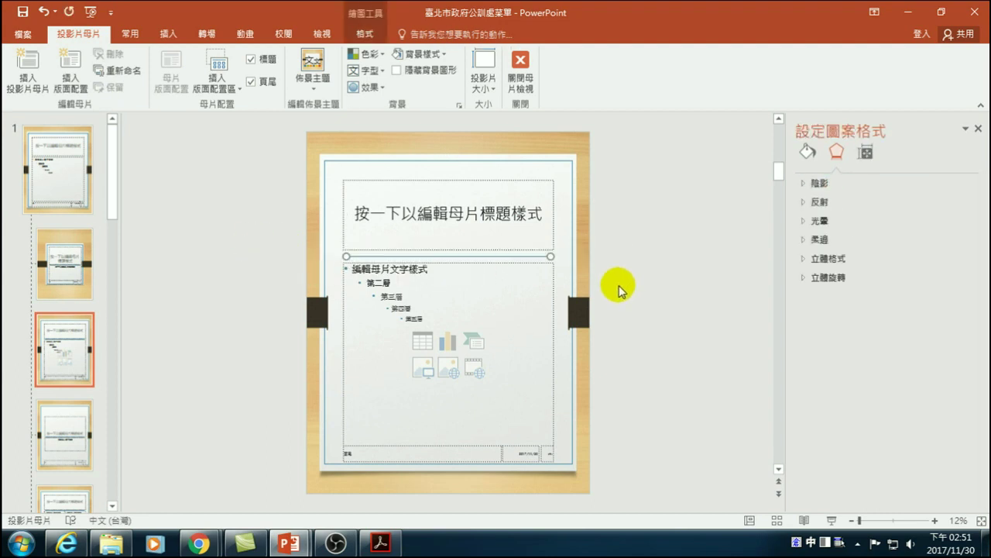
left_click(619, 288)
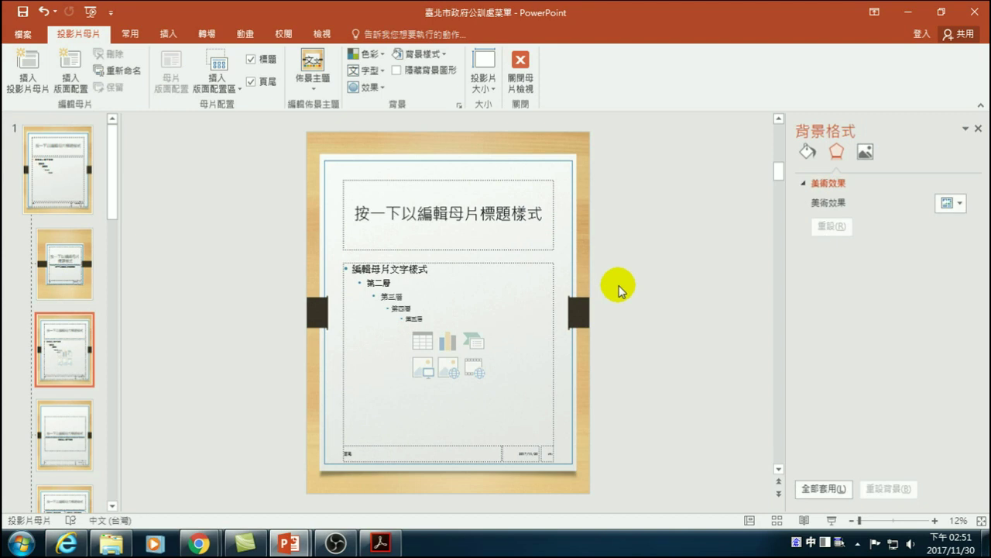
left_click(519, 65)
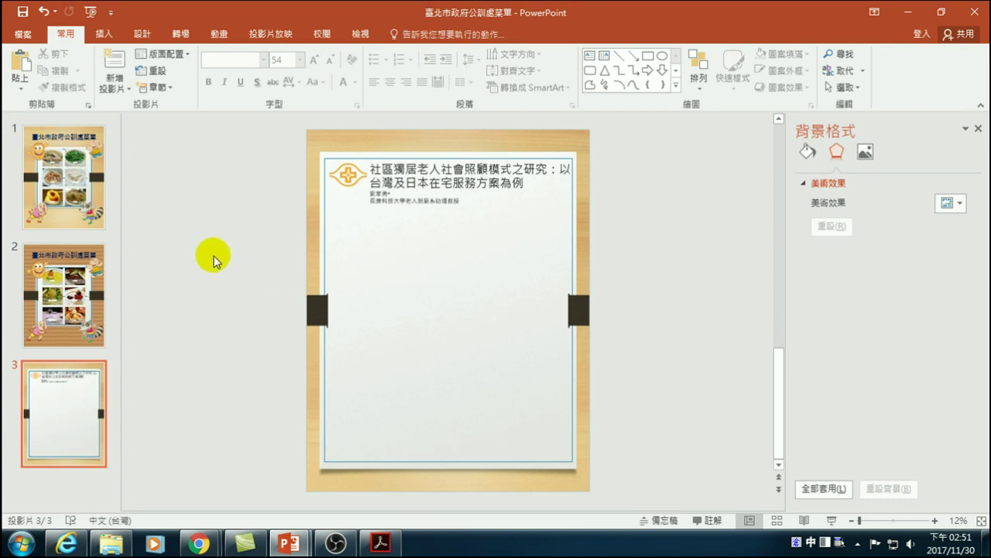
- Paste the divider line on slide 3 below the author lines and stretch it to the frame edges
key("ctrl+v")
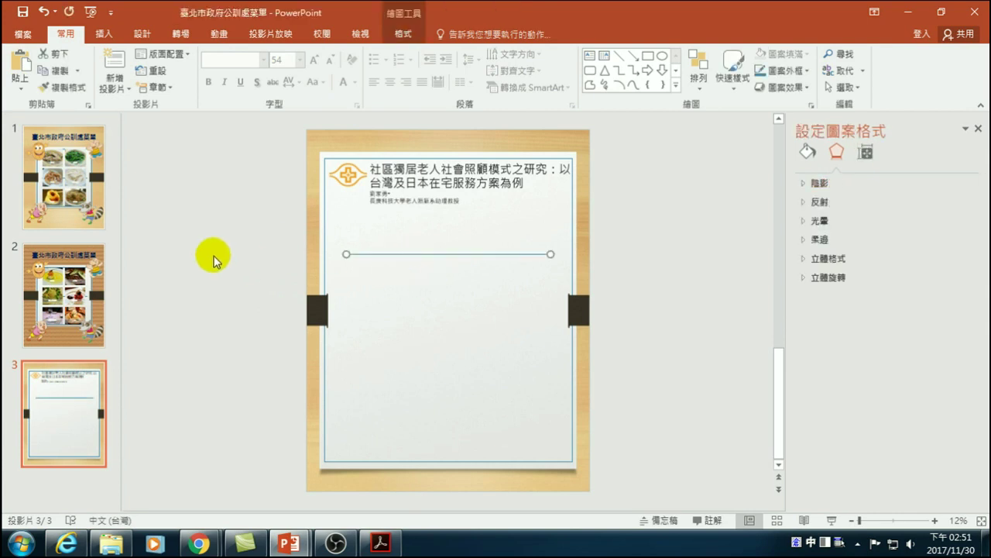
key("Up")
key("Up")
key("Up")
key("Up")
key("Up")
key("Up")
key("Up")
key("Up")
key("Up")
key("Up")
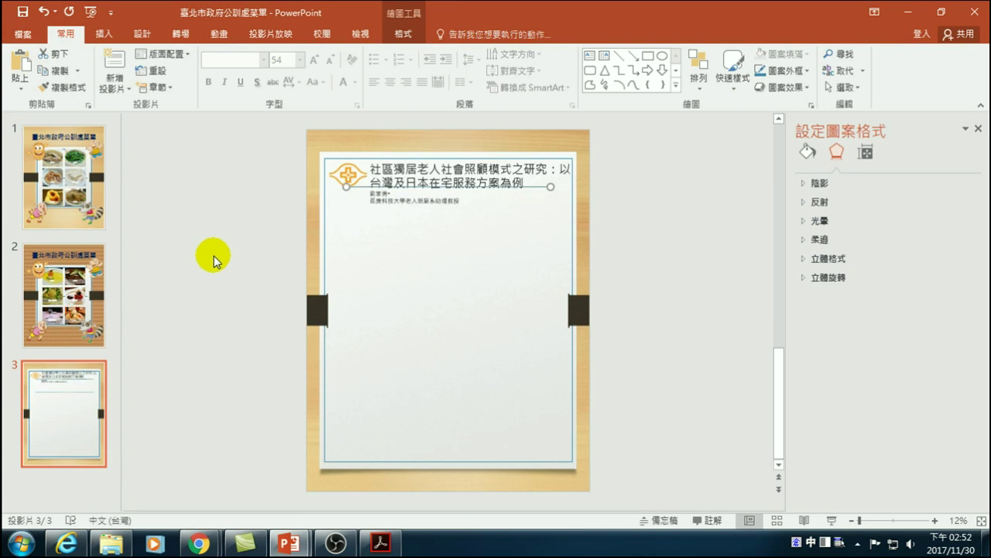
key("ctrl+Down")
key("ctrl+Down")
key("ctrl+Down")
key("ctrl+Down")
key("ctrl+Down")
key("ctrl+Down")
key("ctrl+Down")
key("ctrl+Down")
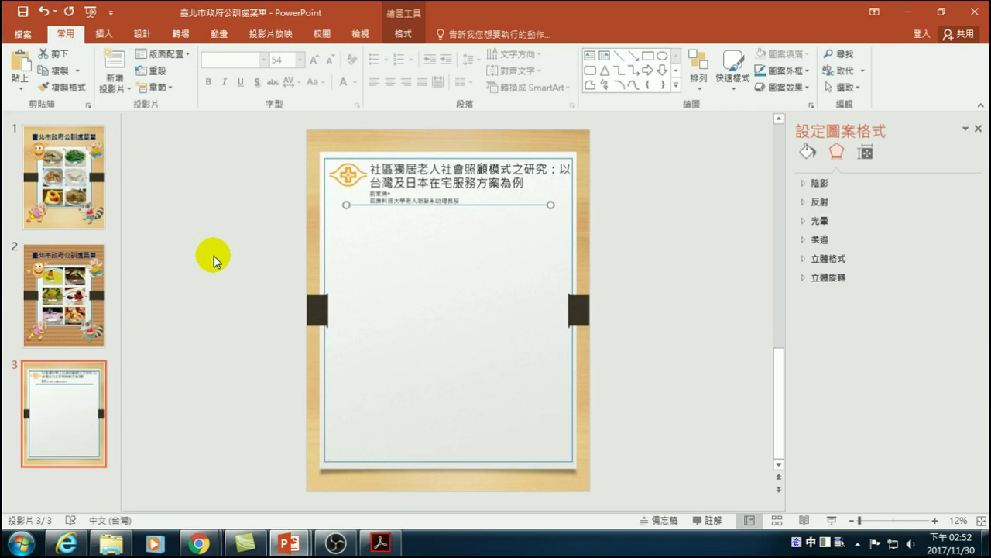
left_click_drag(347, 205, 329, 205)
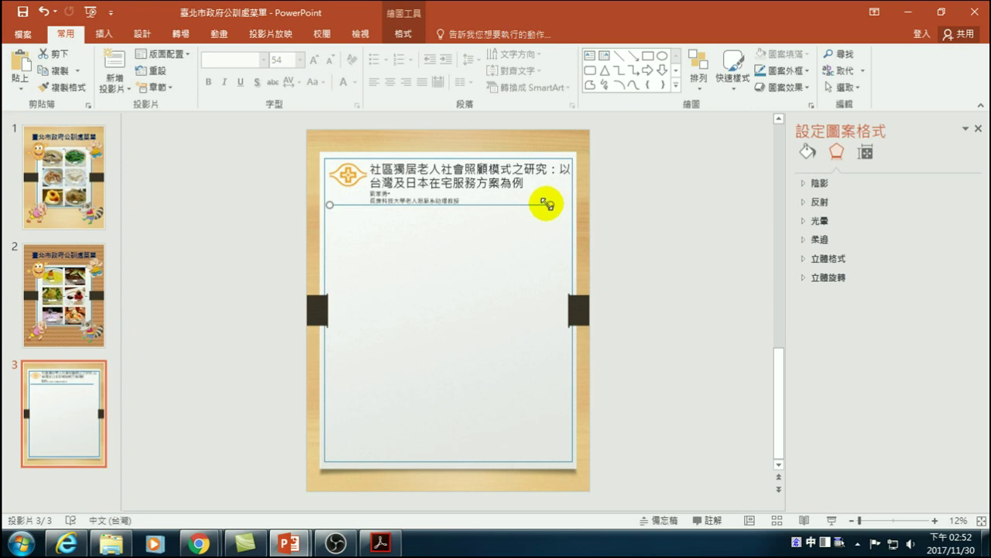
left_click_drag(546, 203, 563, 205)
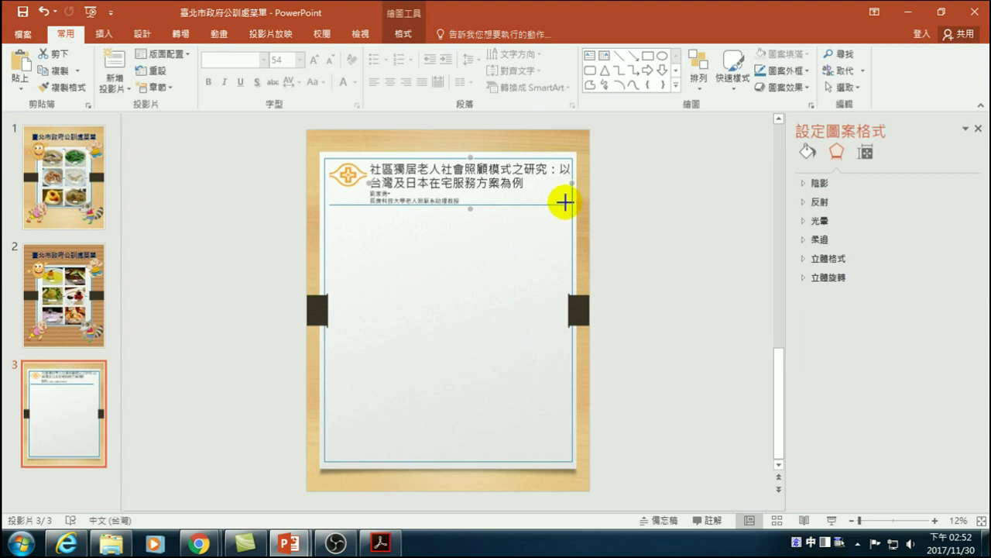
left_click(641, 222)
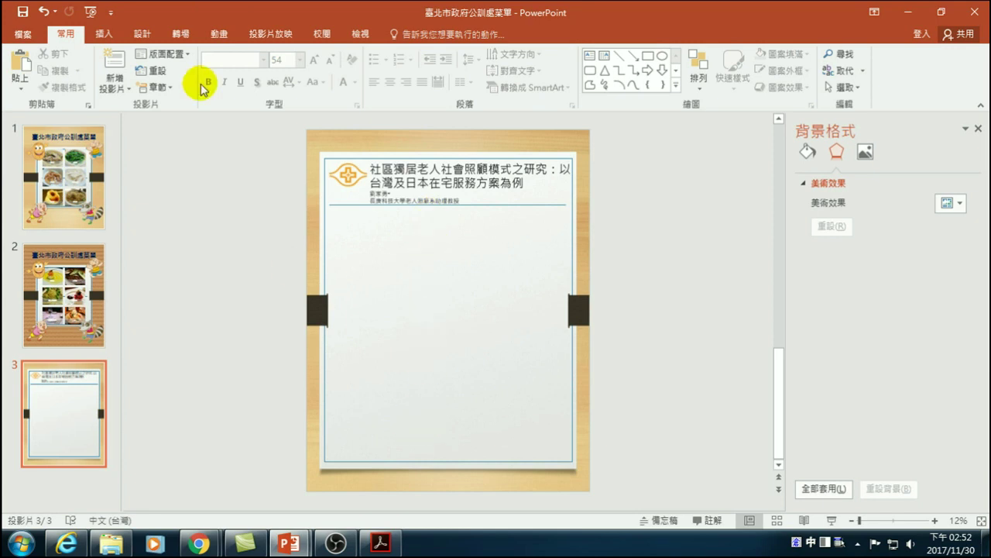
left_click(102, 36)
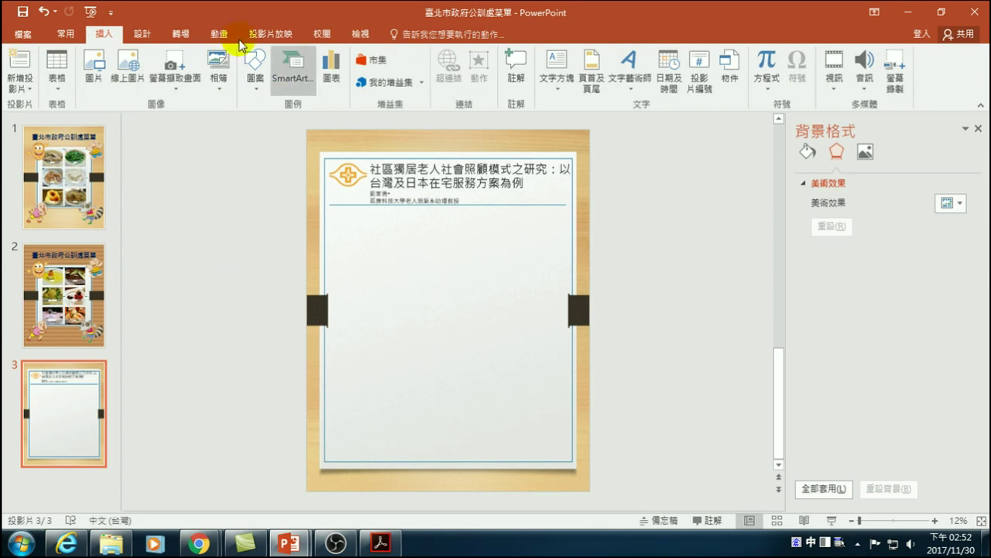
- Insert a Vertical Bullet List SmartArt on slide 3 with 摘要 as its first heading
left_click(103, 34)
left_click(286, 80)
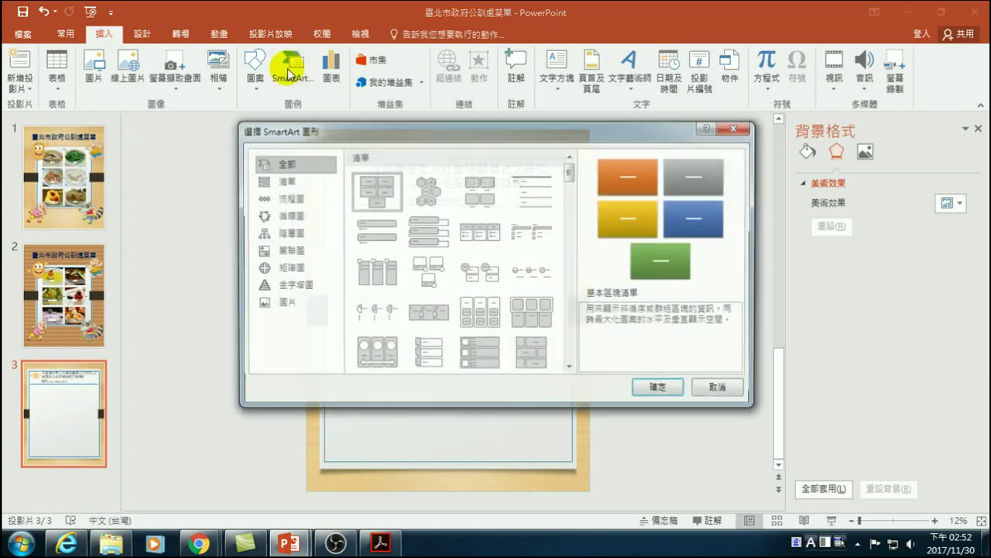
left_click(292, 185)
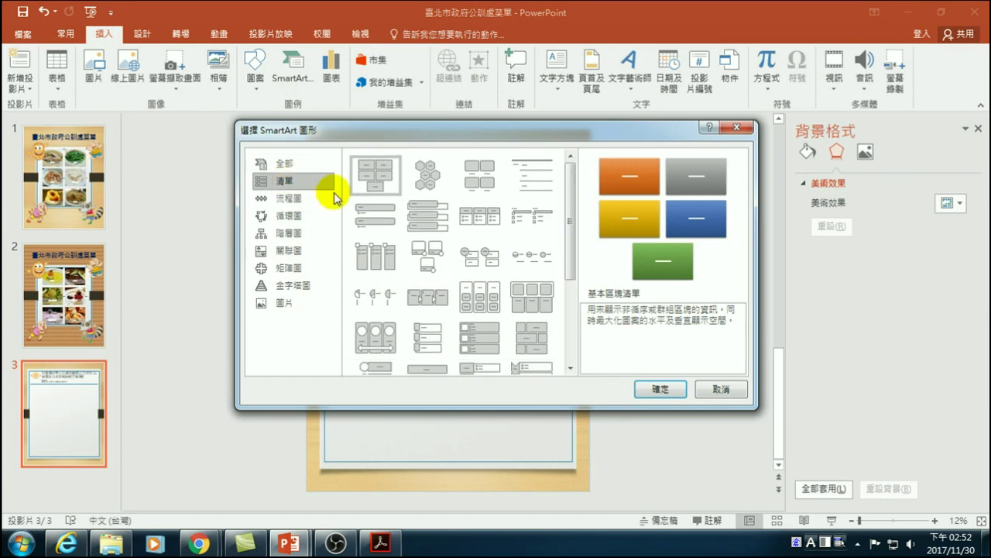
left_click(370, 216)
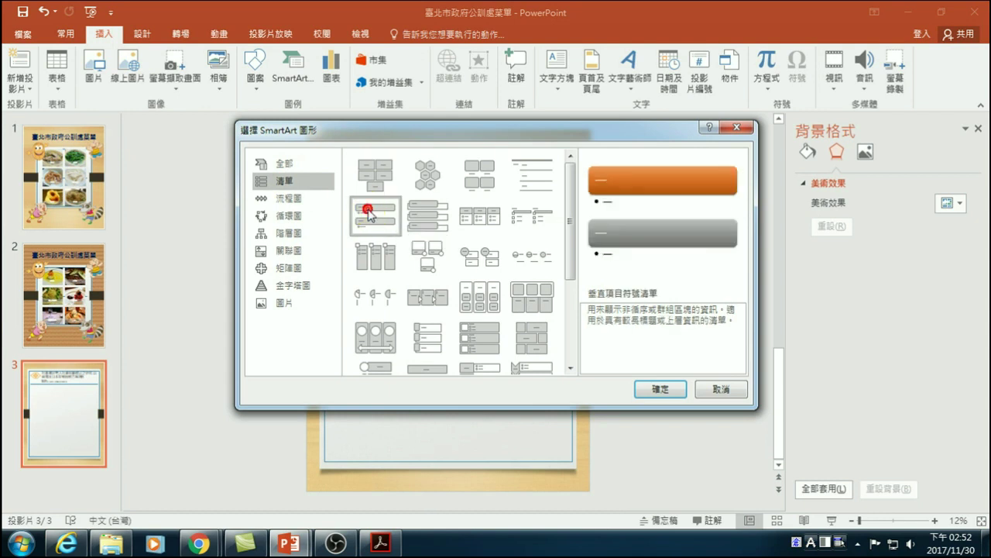
left_click(645, 391)
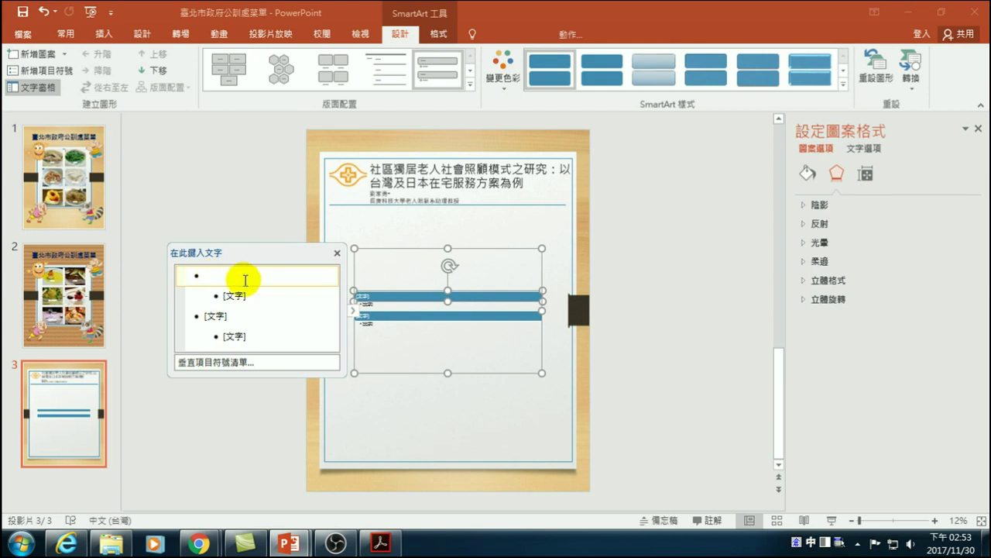
type("q")
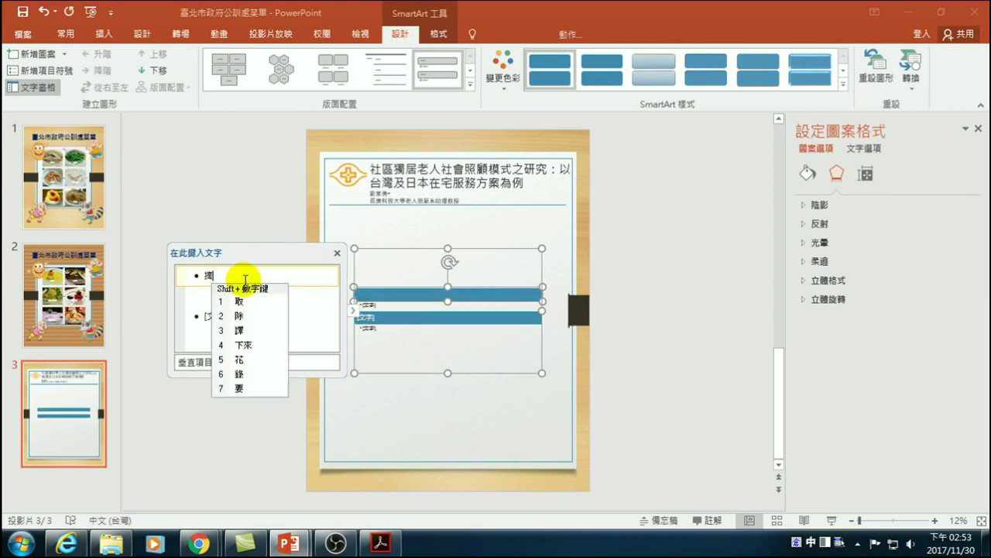
key("space")
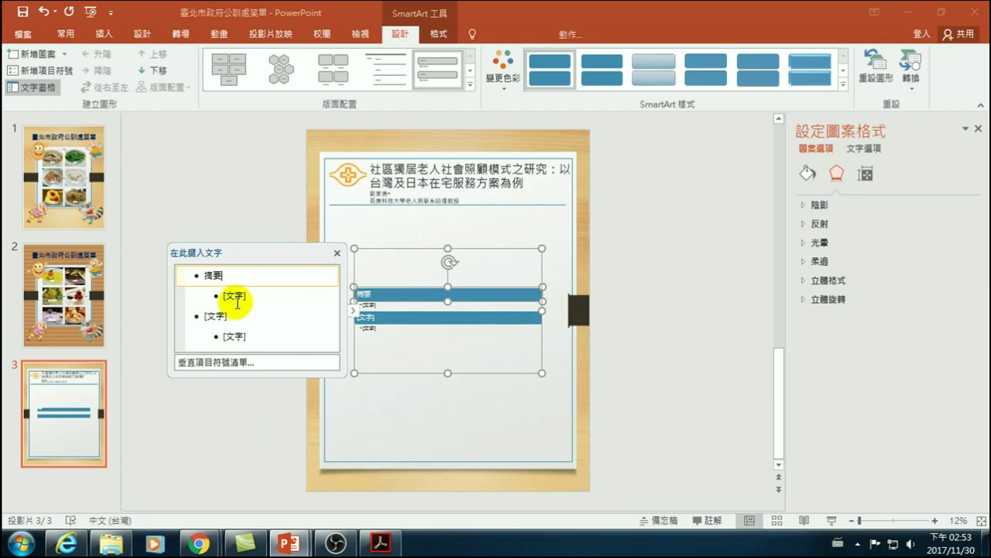
left_click(235, 301)
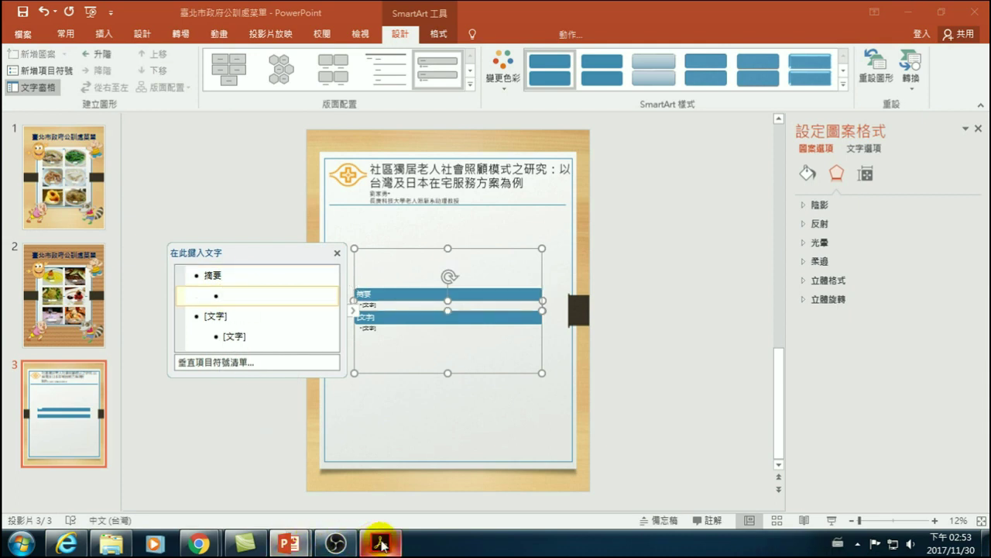
- Copy the abstract paragraph from the paper in Acrobat Reader
left_click(383, 543)
left_click_drag(319, 252, 491, 416)
scroll(492, 416, "down", 3)
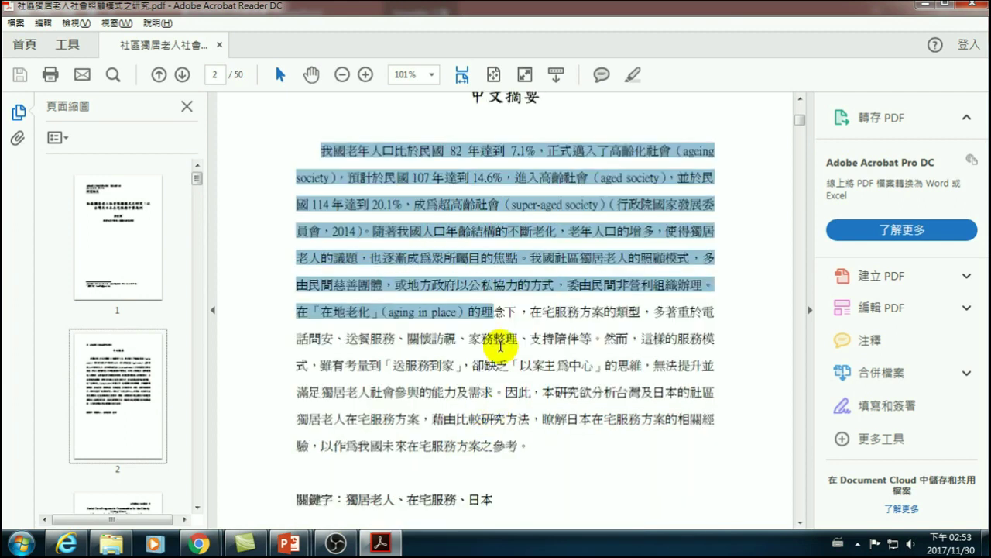
left_click_drag(531, 447, 533, 450)
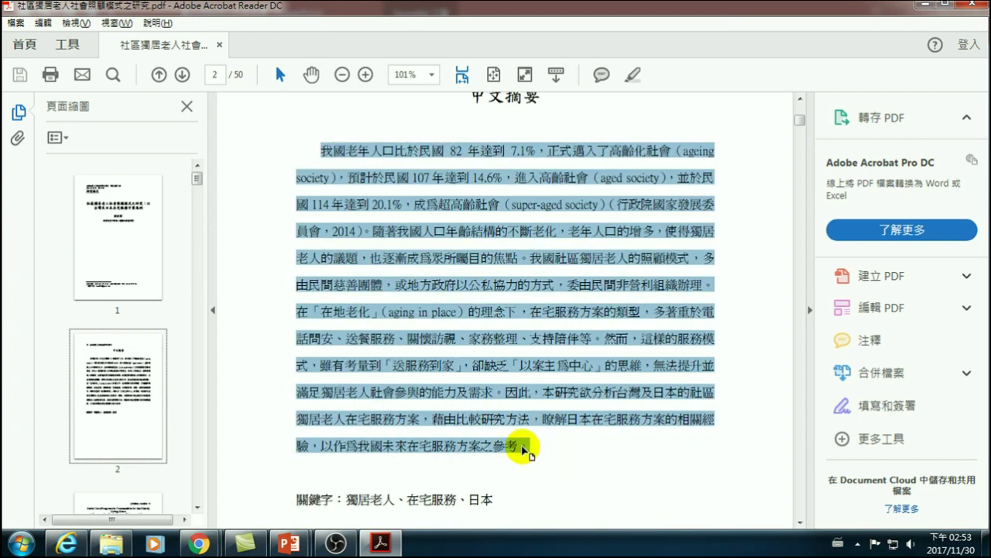
key("alt+Tab")
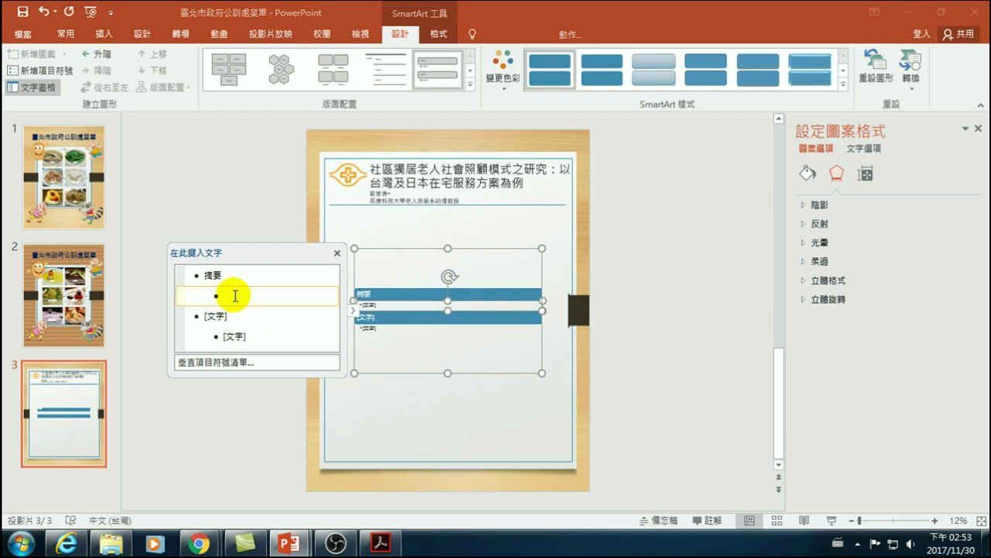
- Paste the copied abstract into the bullet under the 摘要 heading
left_click(224, 295)
key("ctrl+v")
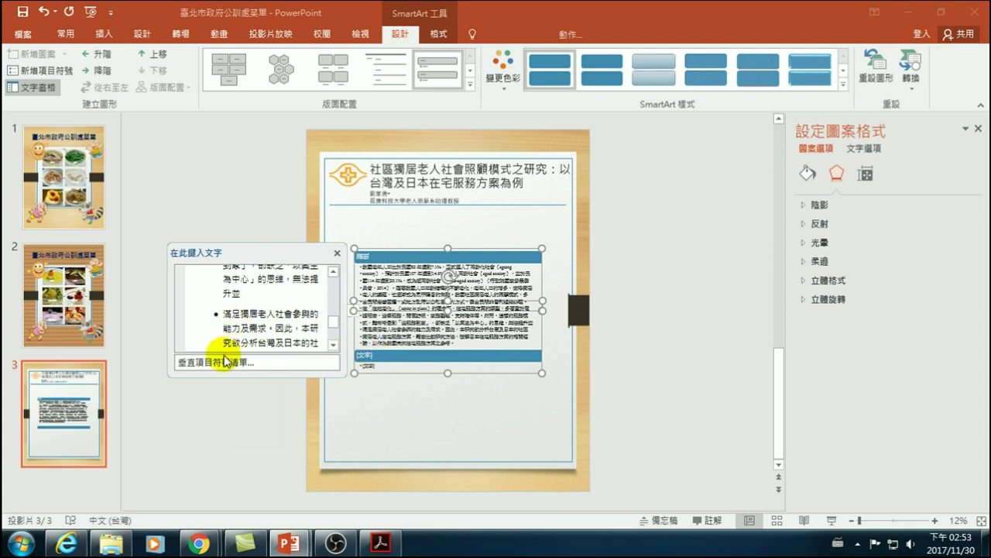
scroll(232, 314, "up", 5)
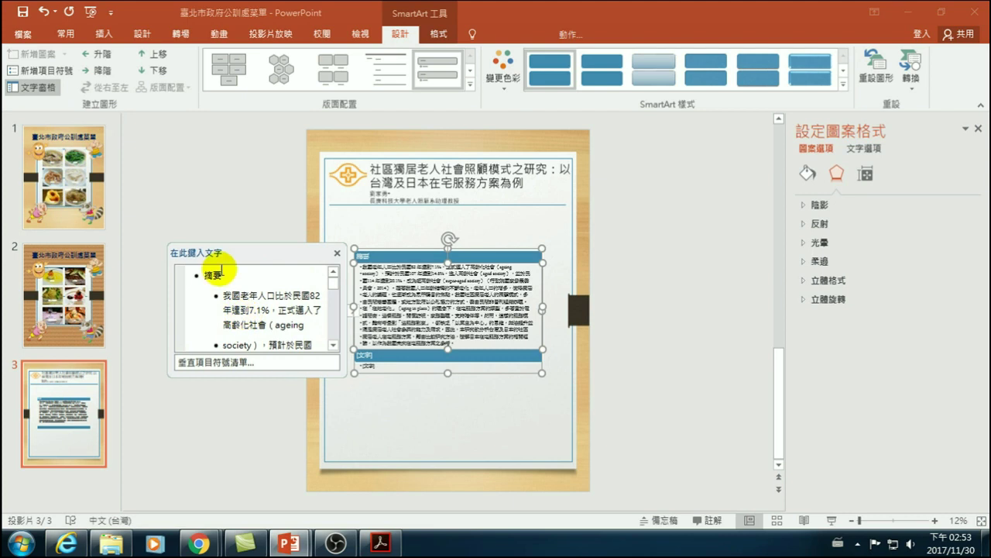
scroll(232, 306, "down", 4)
scroll(242, 317, "down", 6)
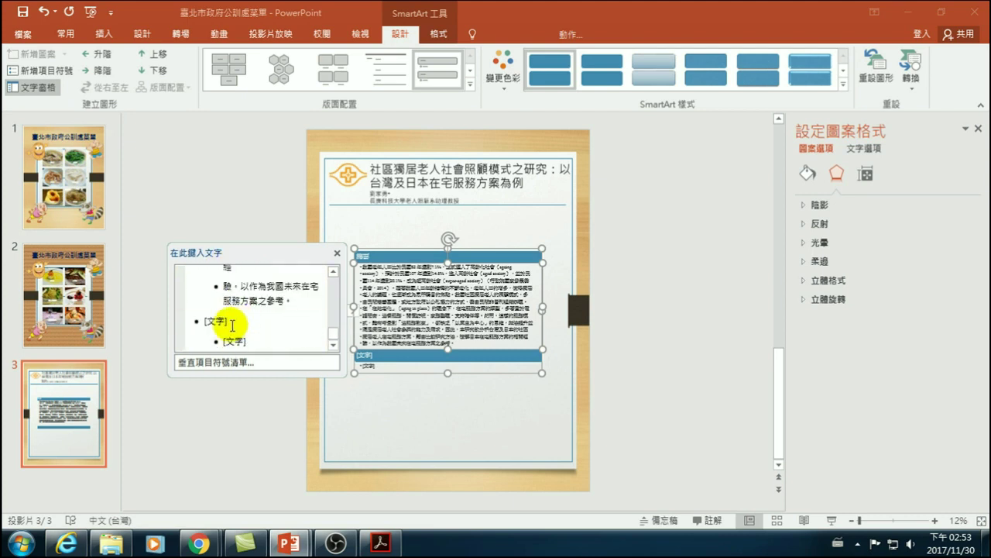
- Type 簡介 as the next section heading and start an empty bullet beneath it
left_click(232, 325)
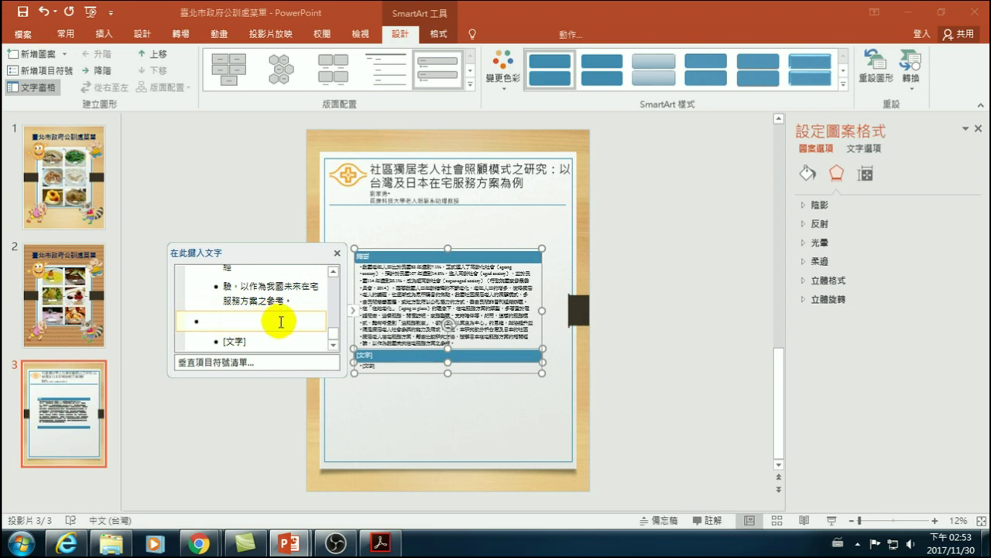
type("ha")
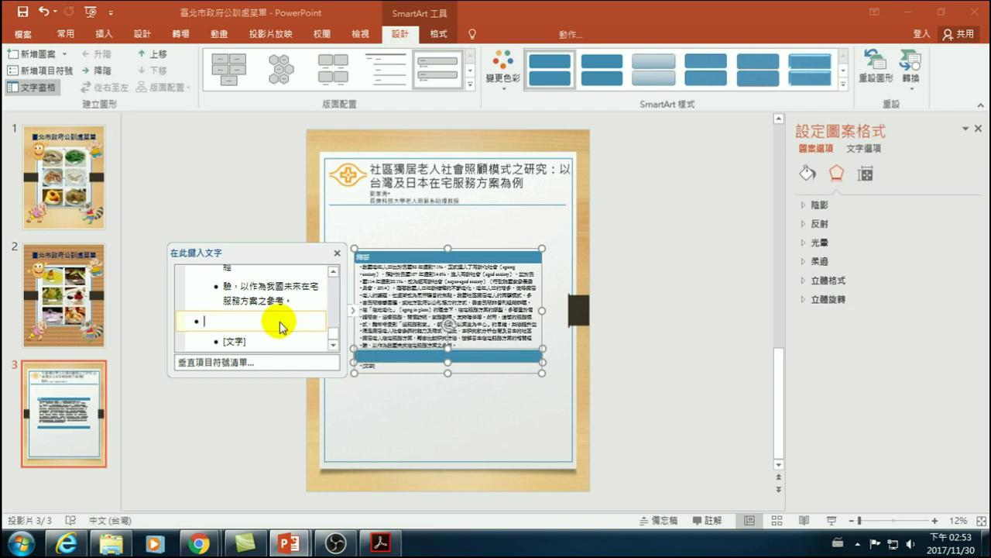
type("簡介")
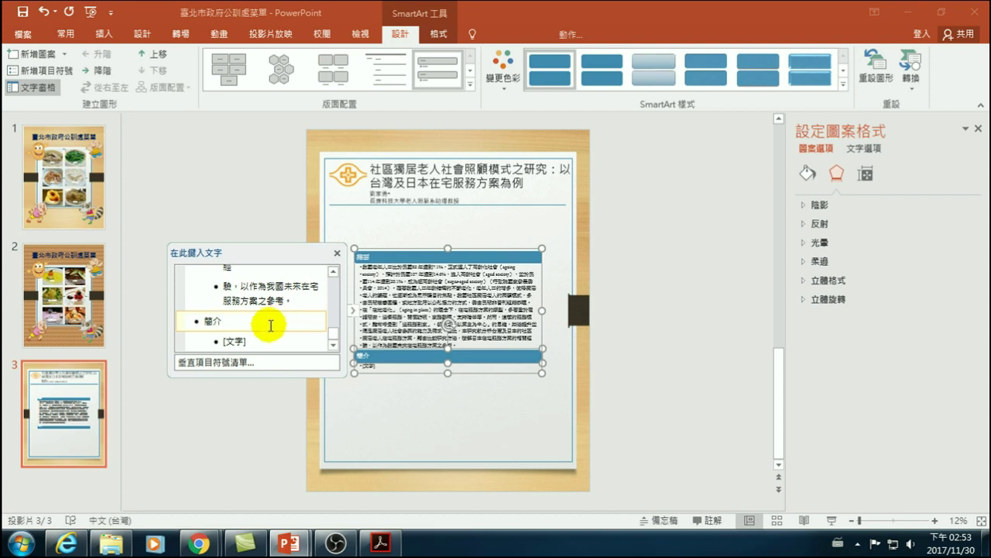
left_click(256, 343)
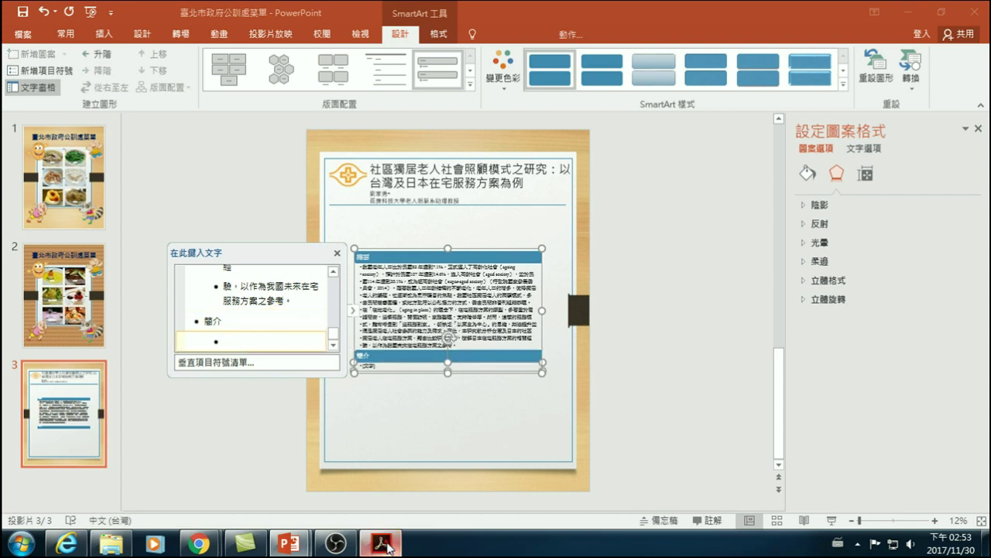
left_click(380, 544)
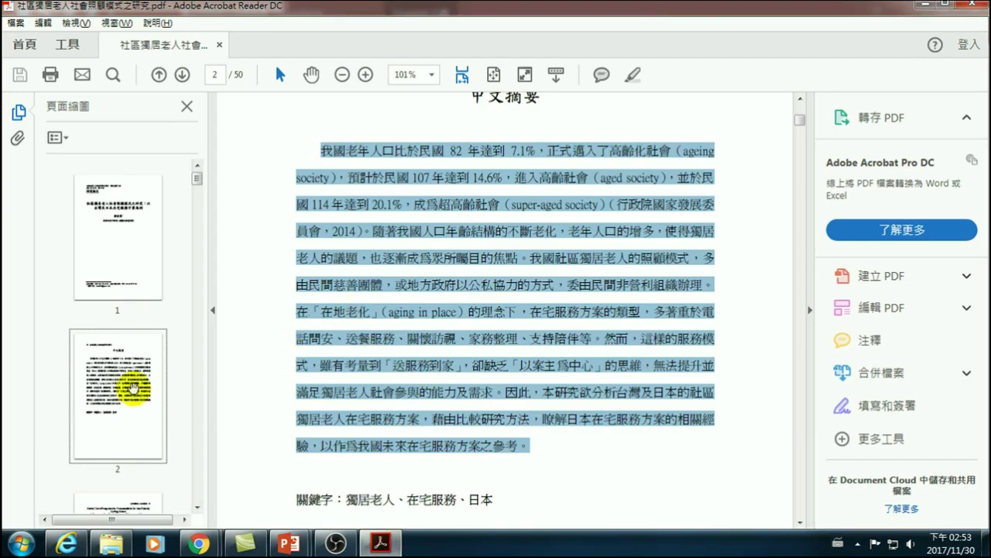
- Scroll through the paper to page 9 and highlight the title of Table 1 on elderly living alone
scroll(133, 380, "down", 2)
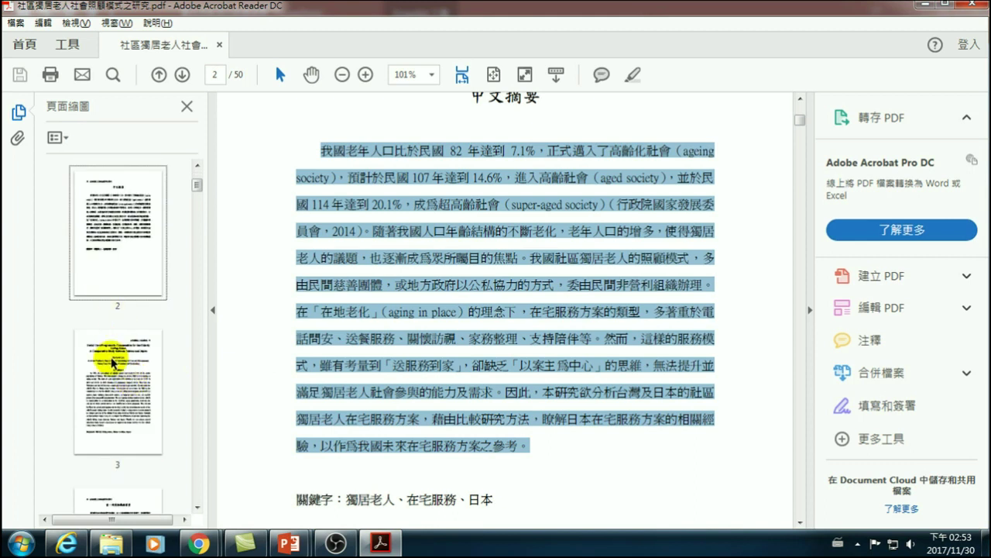
left_click(113, 379)
scroll(465, 325, "down", 5)
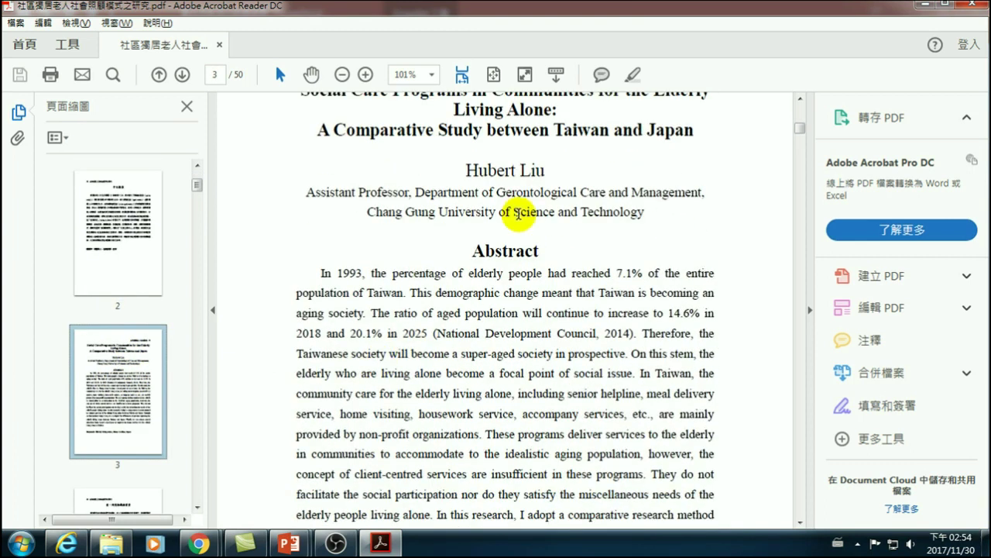
scroll(155, 383, "down", 2)
left_click(124, 322)
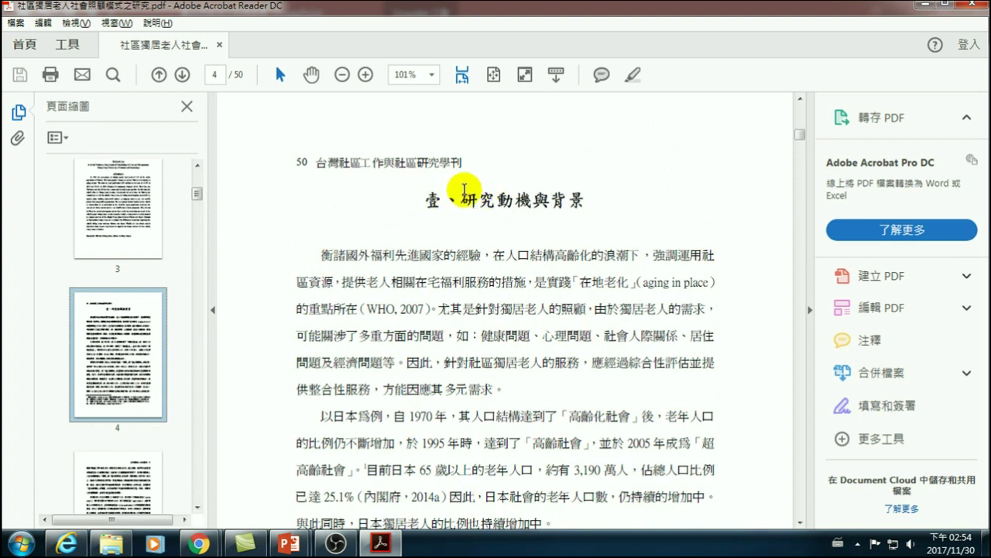
scroll(496, 325, "down", 15)
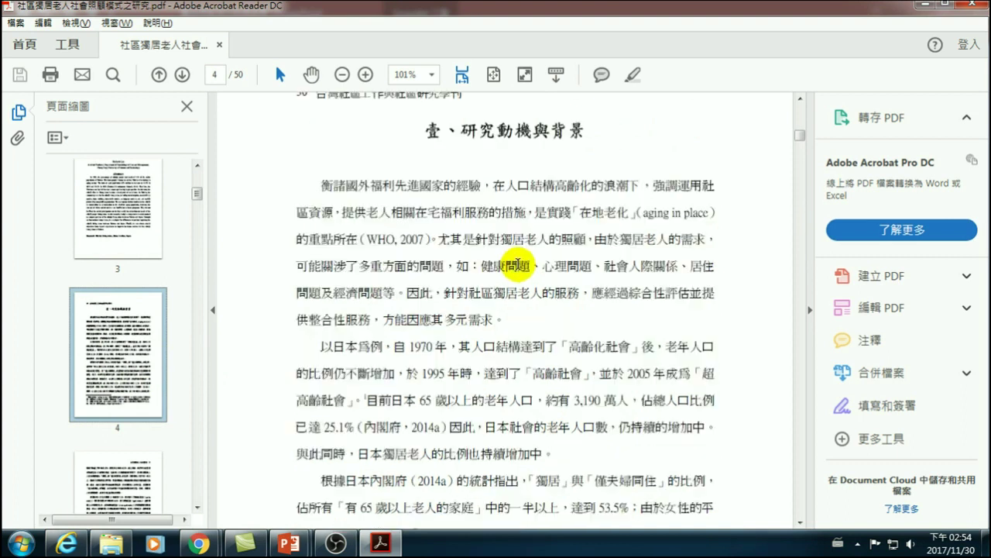
scroll(502, 349, "down", 15)
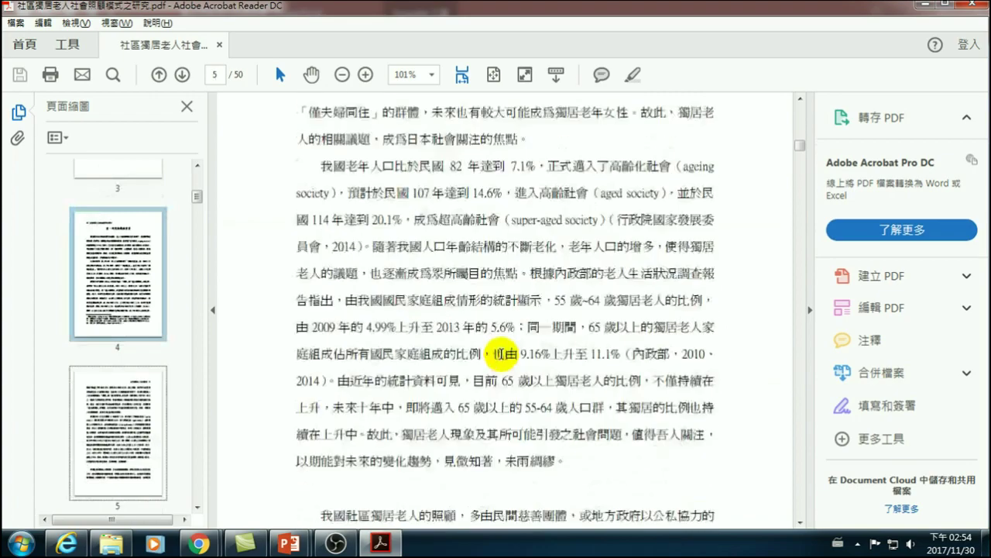
scroll(471, 357, "down", 15)
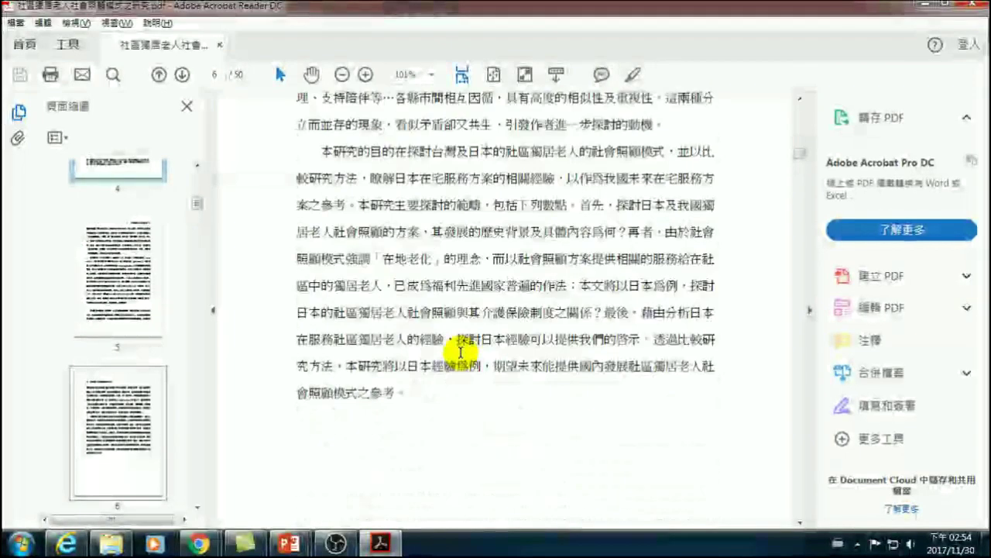
scroll(502, 295, "down", 15)
scroll(493, 337, "down", 15)
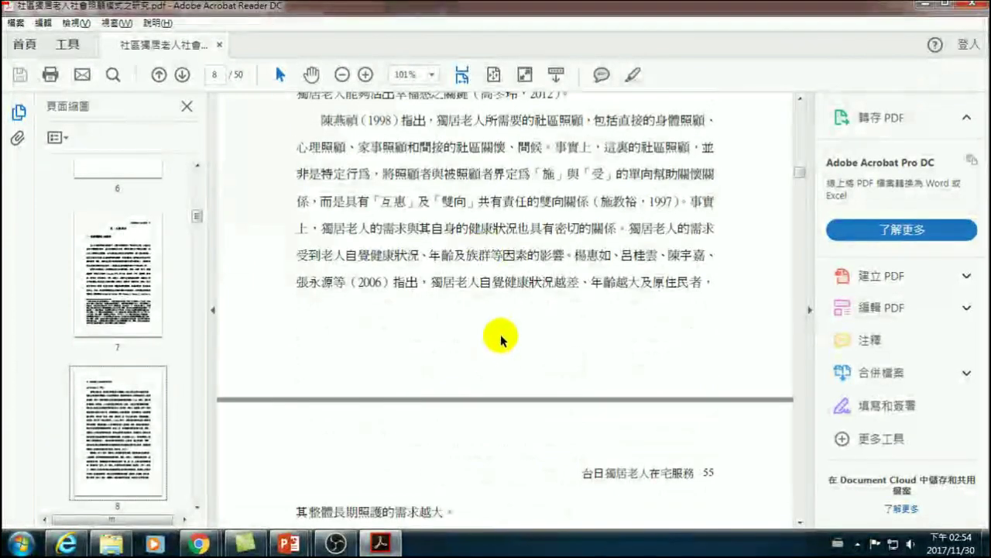
scroll(477, 340, "down", 10)
scroll(463, 317, "down", 3)
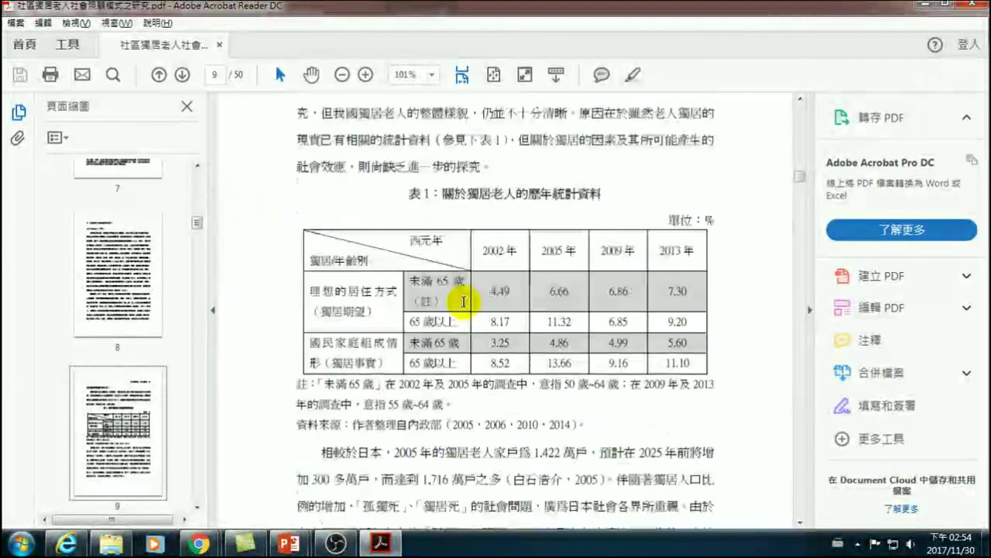
left_click_drag(447, 194, 605, 194)
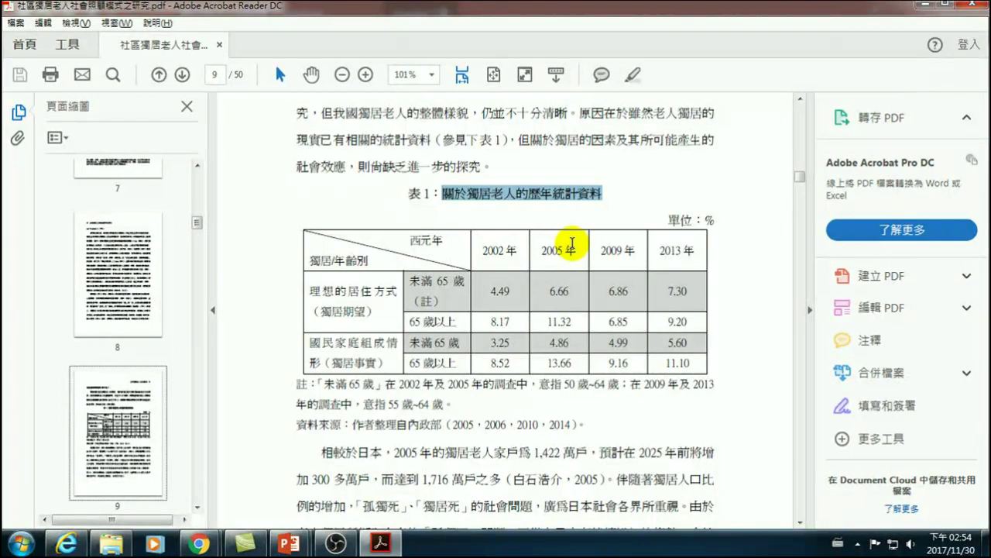
left_click(730, 285)
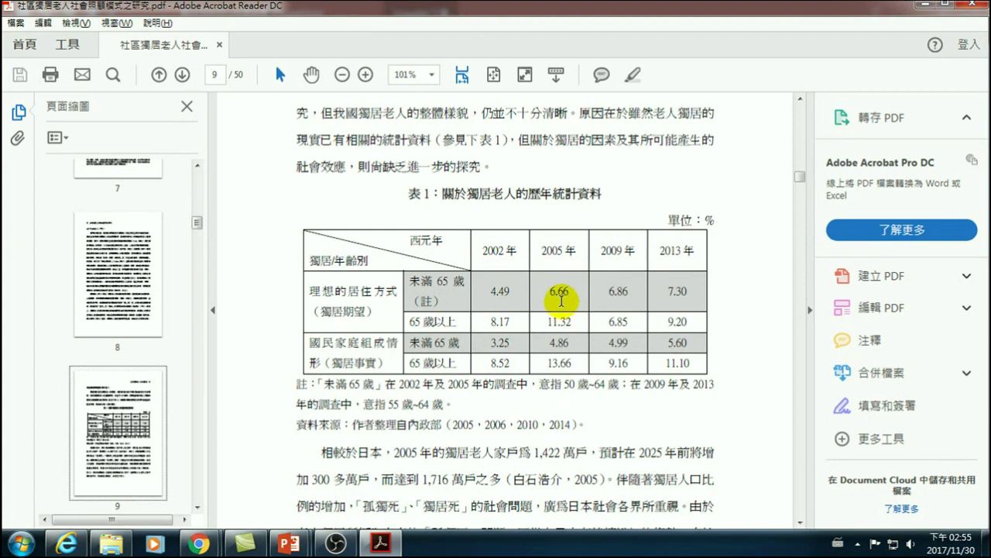
- Paste the table screenshot onto slide 3 below the 簡介 section
left_click(294, 549)
left_click(361, 465)
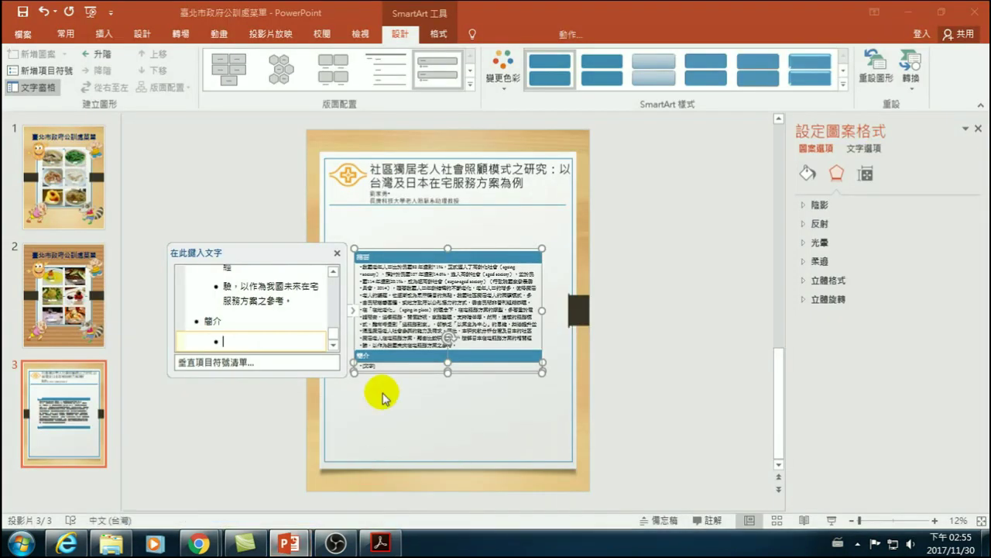
left_click(374, 412)
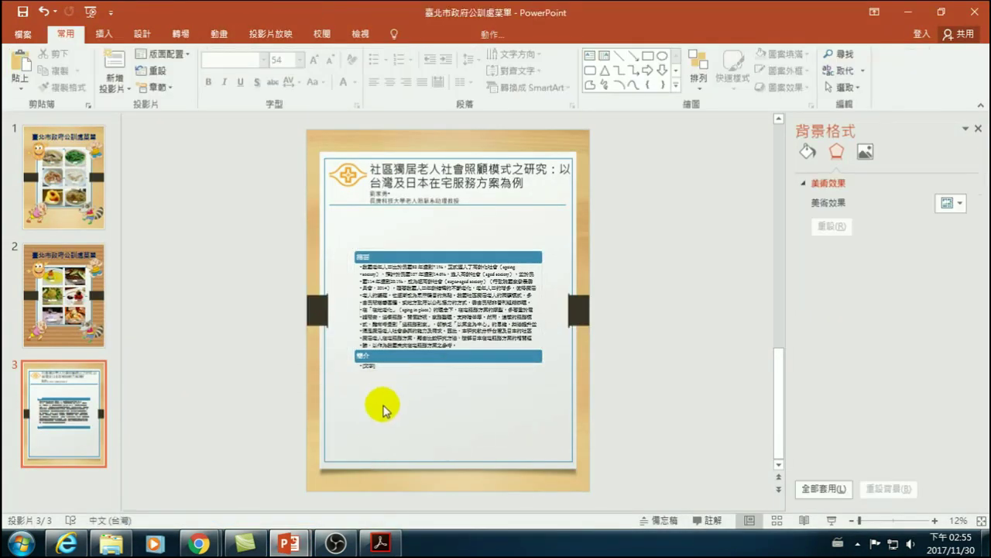
key("ctrl+v")
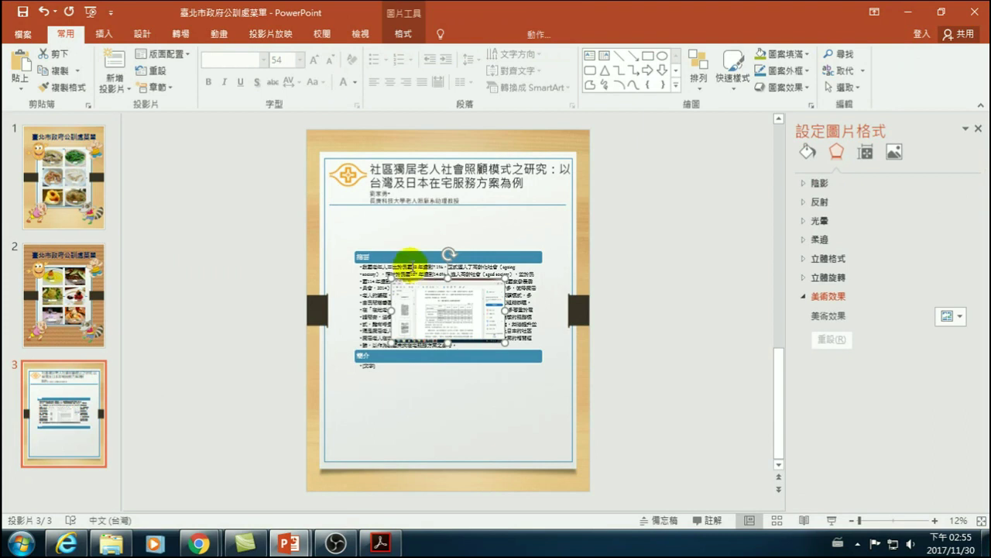
left_click_drag(416, 284, 388, 387)
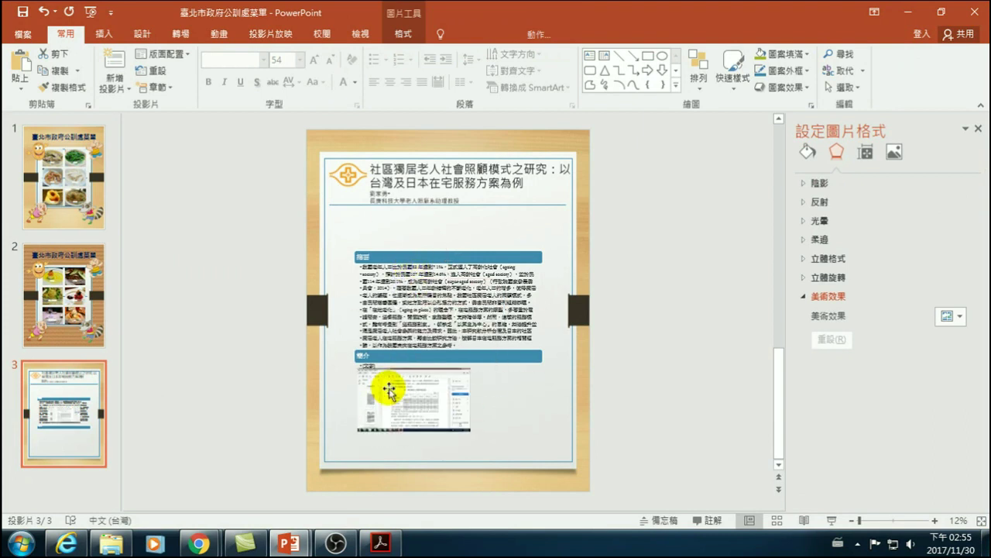
- Move the SmartArt to the top left, narrow it to the left column, and realign the 摘要 bar
left_click(433, 284)
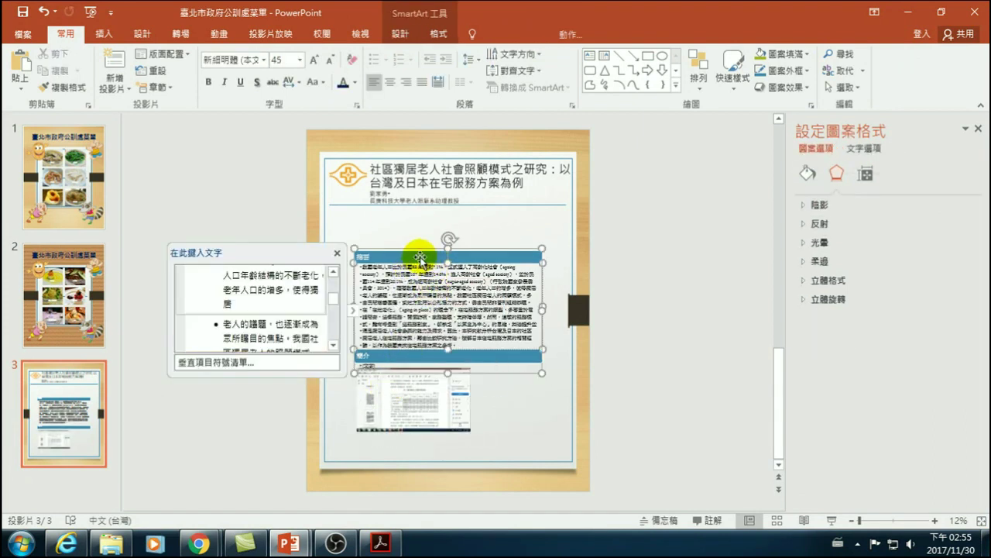
left_click_drag(416, 250, 395, 210)
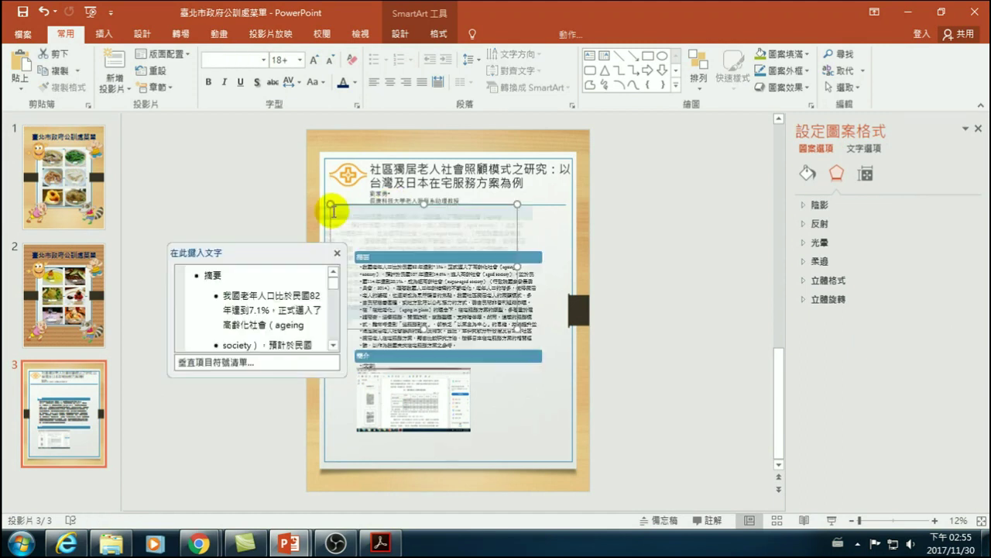
left_click_drag(518, 266, 447, 273)
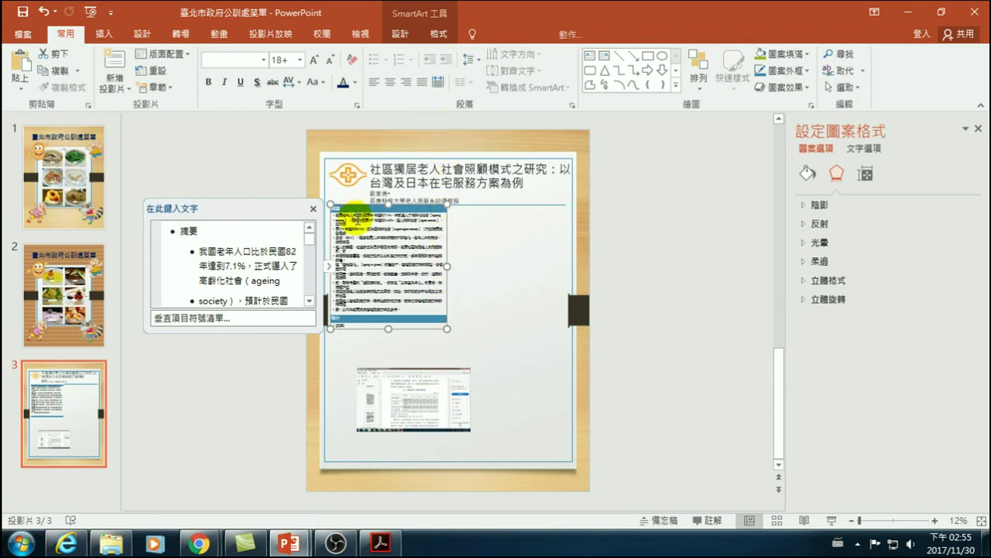
left_click_drag(357, 209, 489, 209)
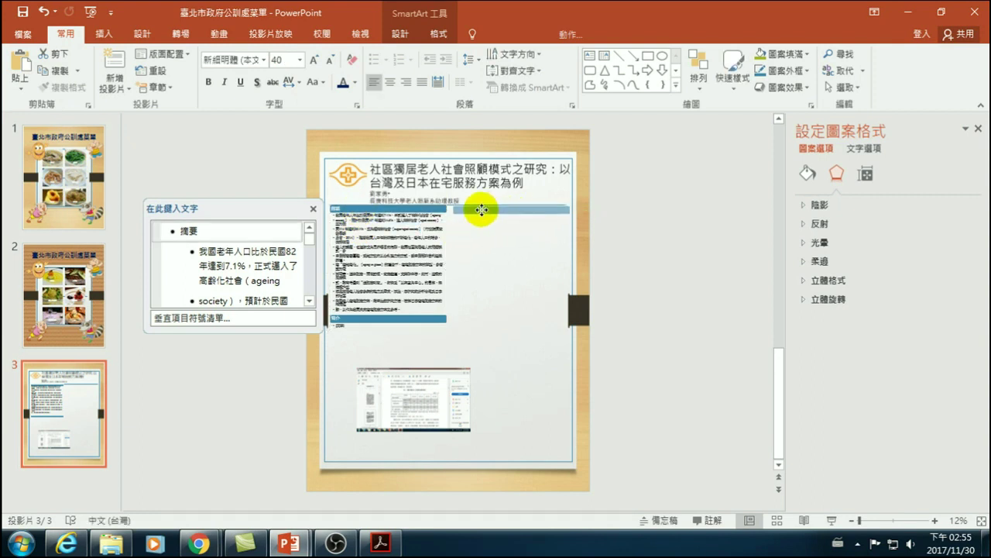
left_click_drag(481, 210, 482, 220)
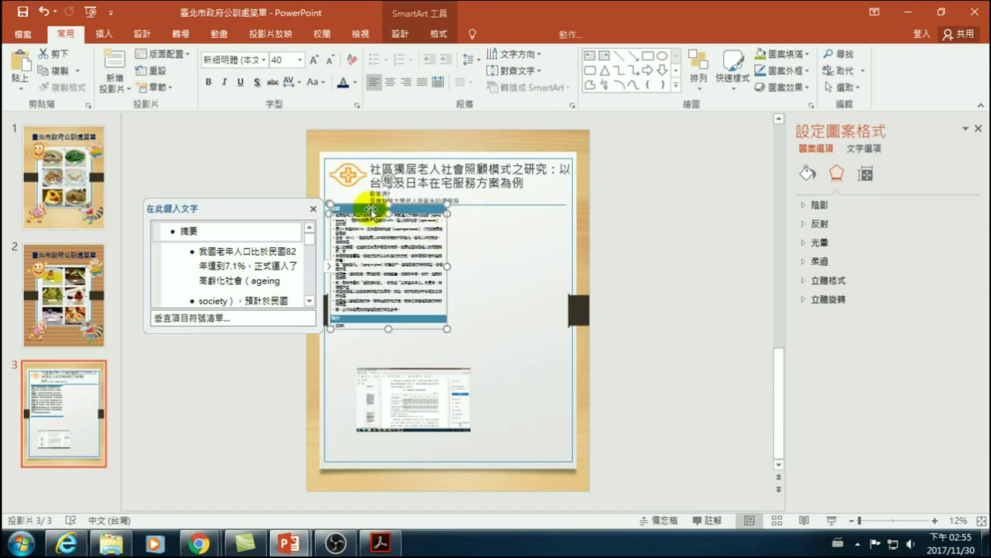
left_click_drag(364, 208, 504, 219)
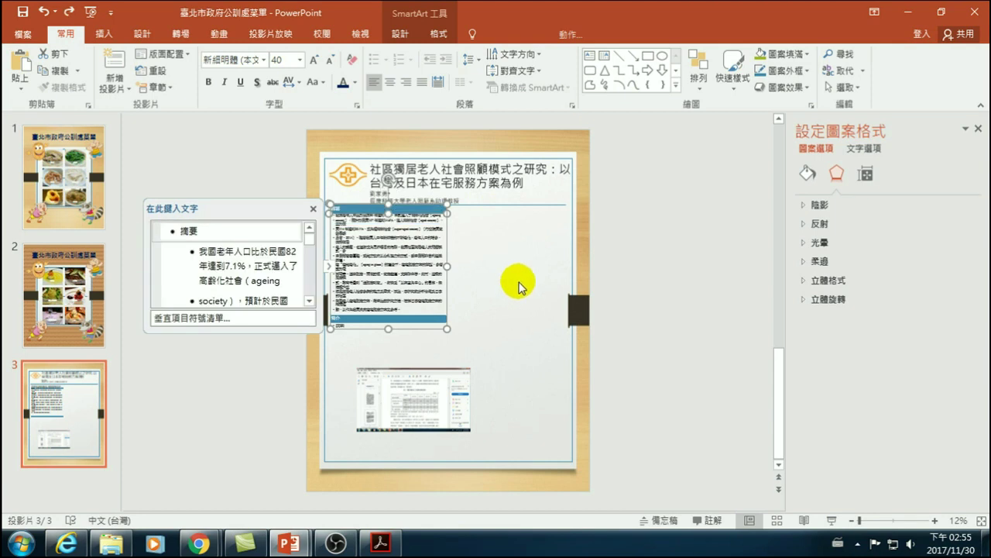
- Paste a copy of the blue heading bar at the top of the right column
left_click(646, 242)
left_click(397, 220)
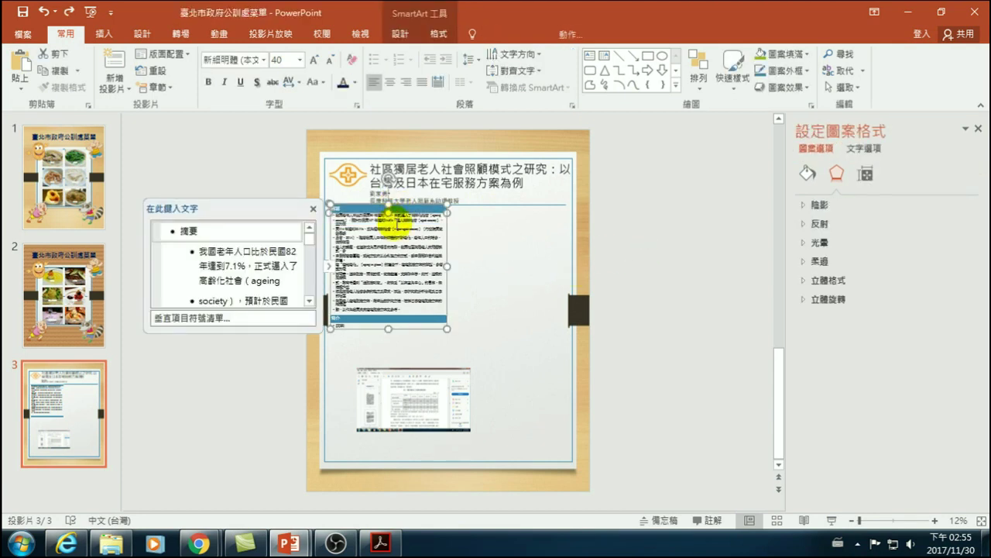
left_click(622, 221)
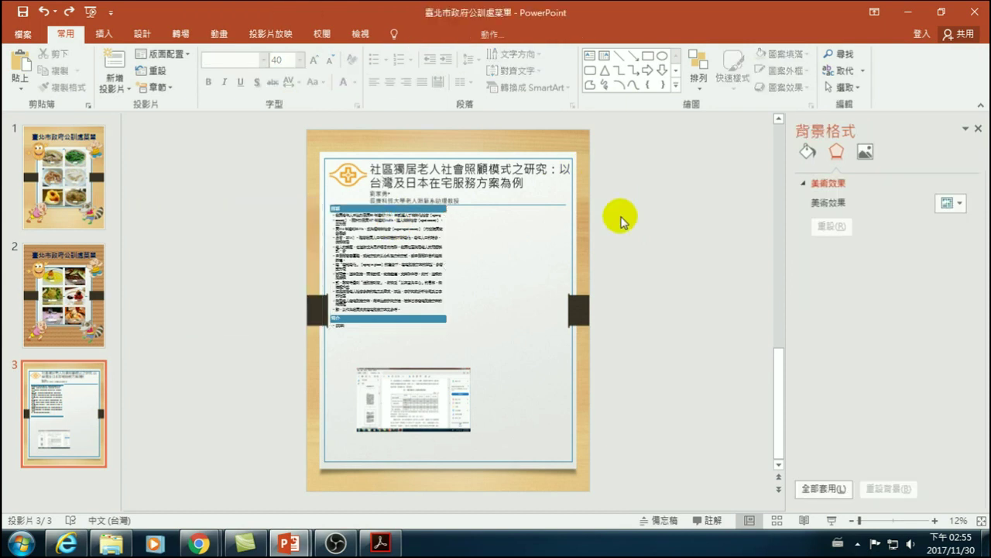
key("ctrl+v")
mouse_move(465, 310)
left_mouse_down()
mouse_move(525, 243)
mouse_move(526, 212)
left_mouse_up()
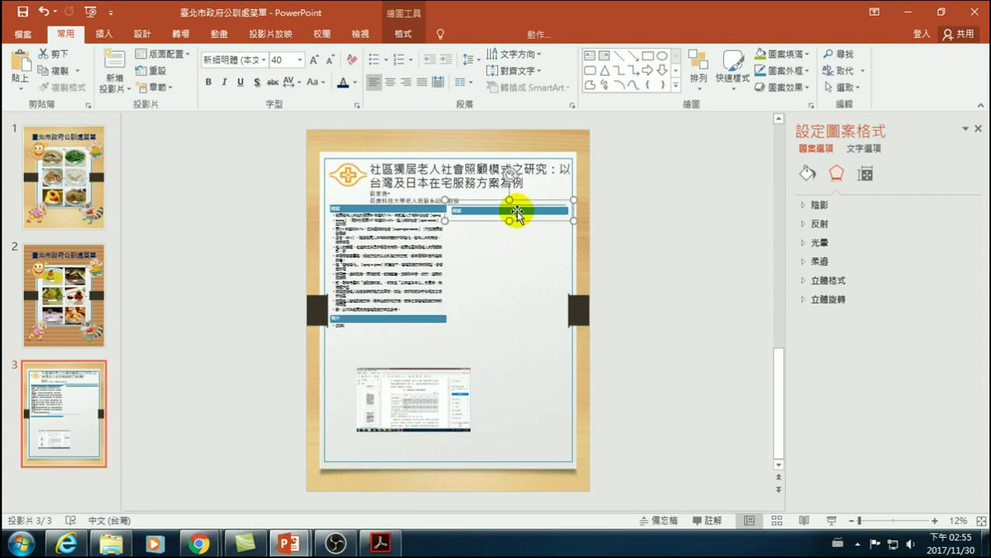
- Crop the pasted screenshot down to just the statistics table
left_click(424, 390)
left_click_drag(424, 390, 393, 346)
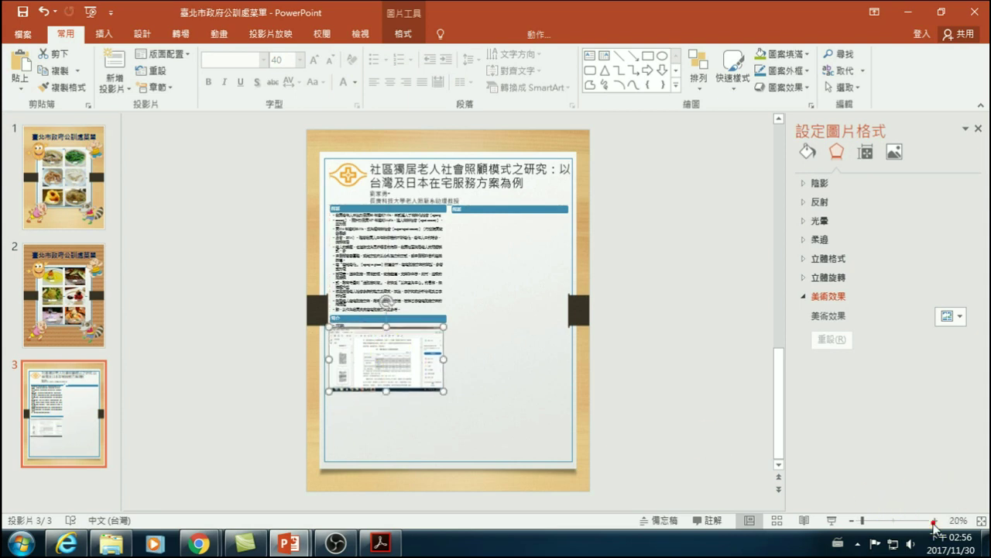
left_click(935, 520)
left_click(935, 520)
left_click(935, 521)
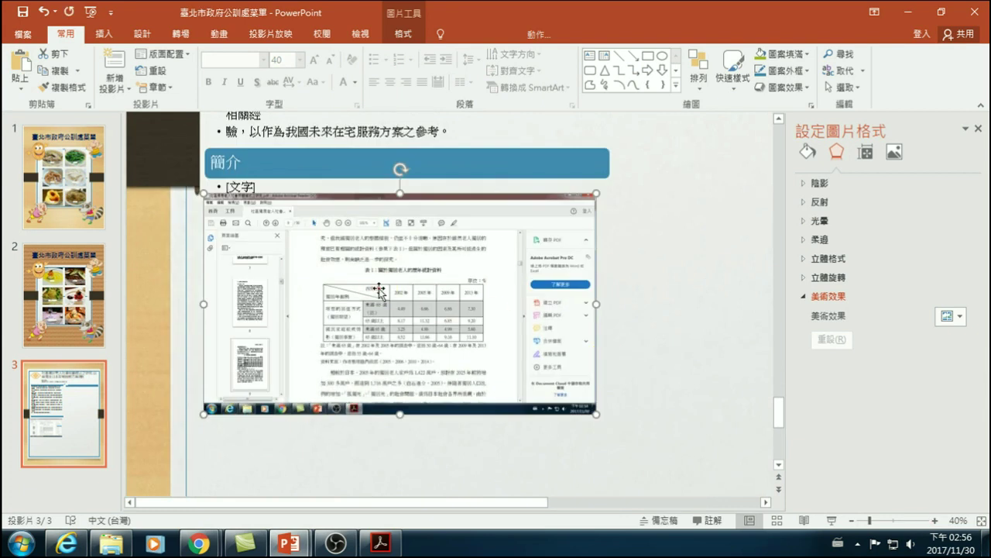
double_click(379, 291)
left_click(816, 56)
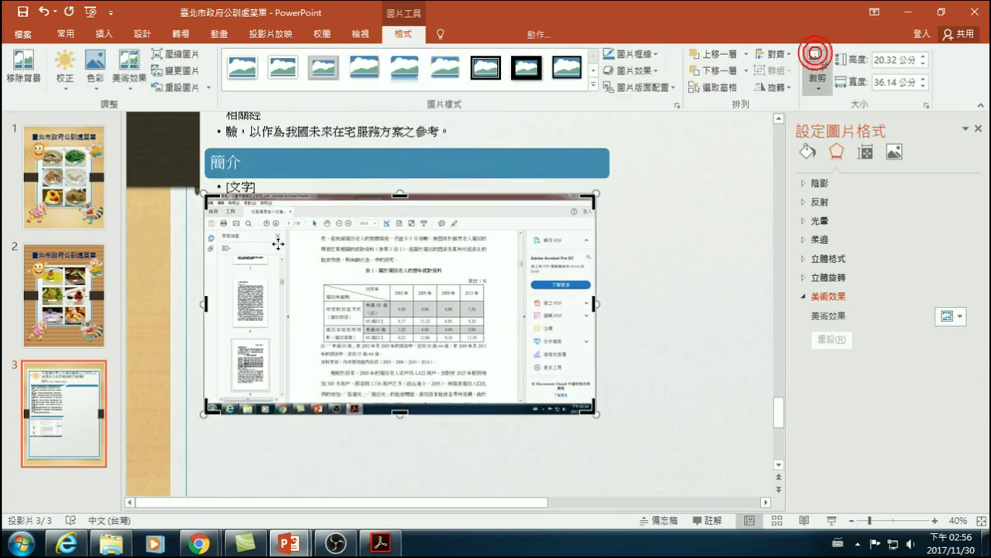
left_click_drag(207, 193, 321, 277)
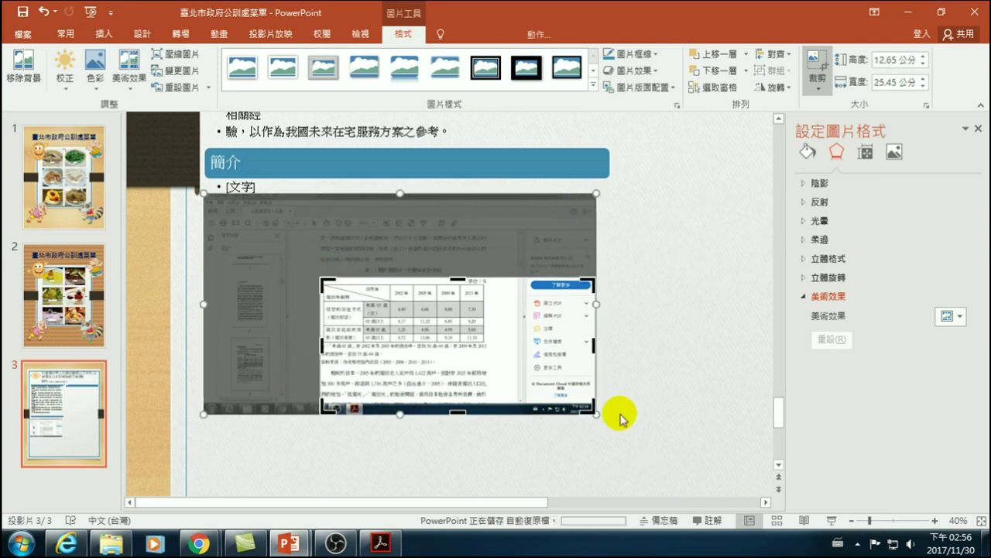
left_click_drag(595, 413, 507, 366)
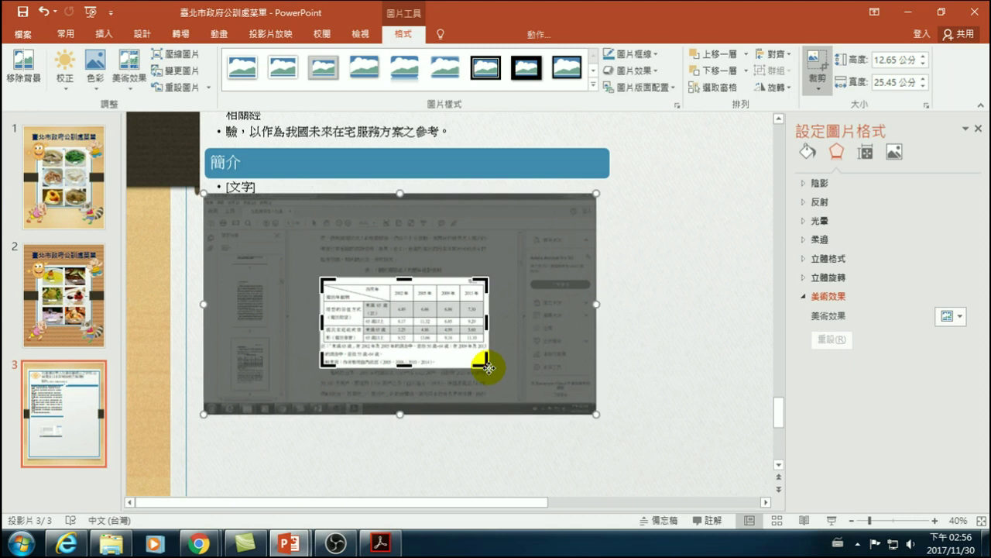
left_click(637, 334)
- Move the cropped table under 簡介 and enlarge it to 19.44 × 36.23 cm
left_click(396, 322)
left_click_drag(418, 323, 309, 225)
left_click_drag(381, 270, 600, 372)
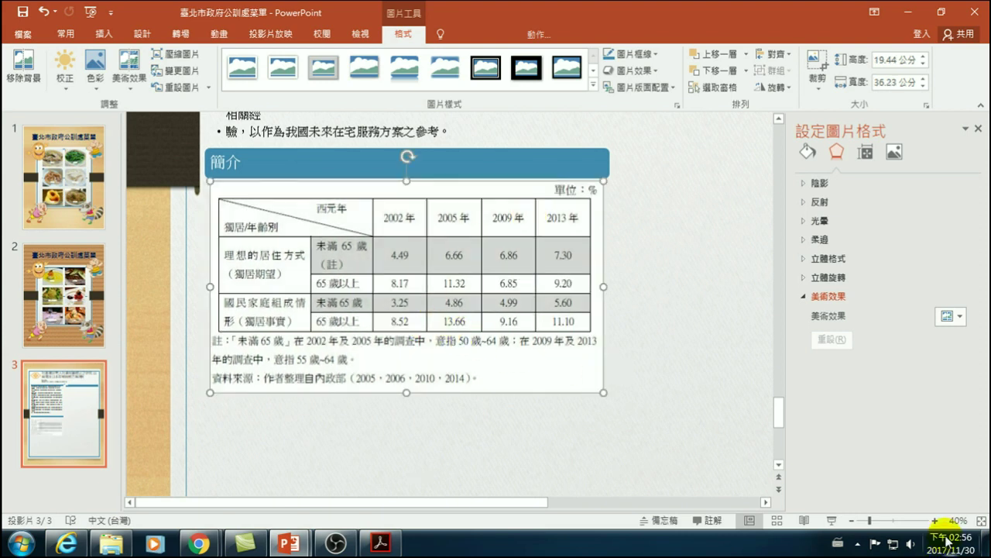
left_click(981, 521)
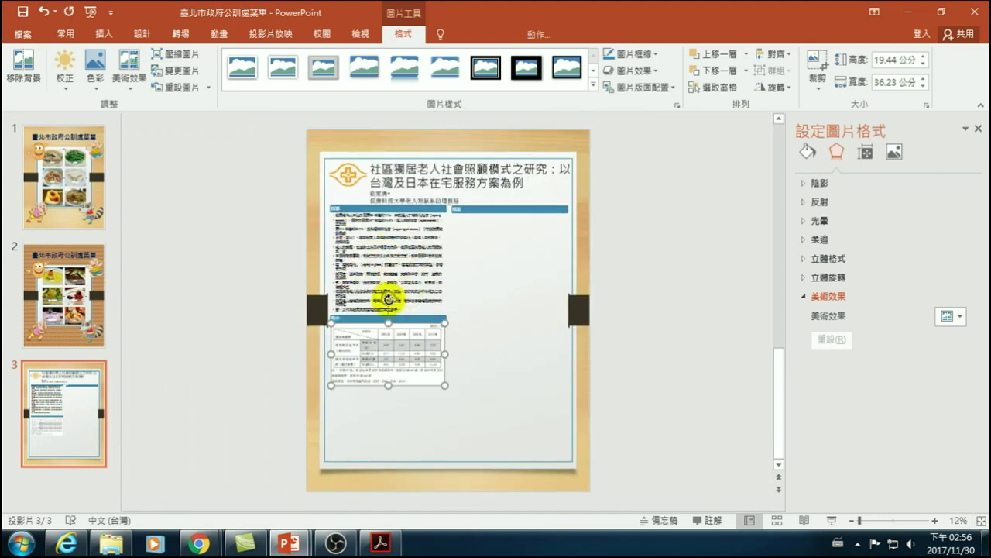
- Add a new bullet line below the empty bullet under 簡介 in the SmartArt
left_click(357, 401)
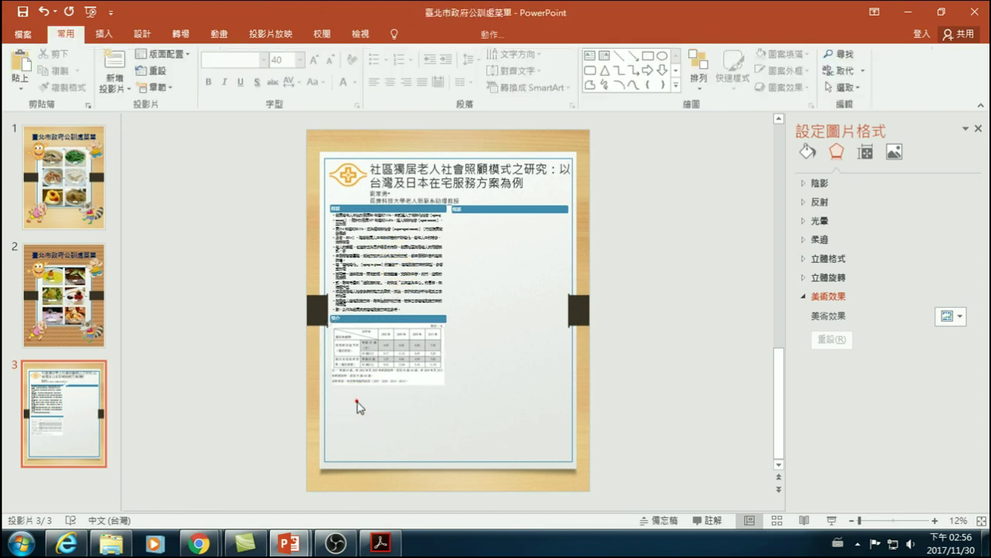
left_click(353, 324)
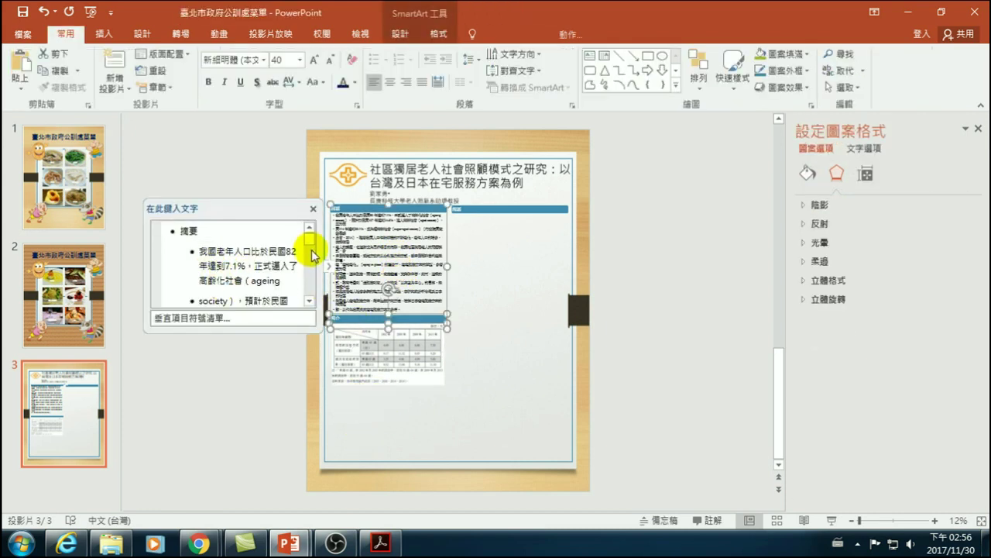
left_click_drag(313, 245, 311, 297)
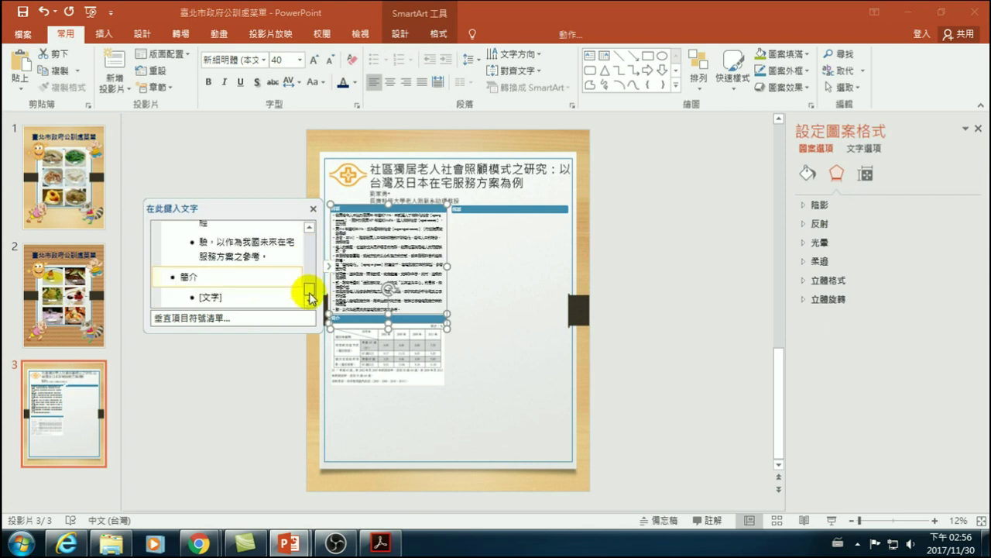
left_click(226, 296)
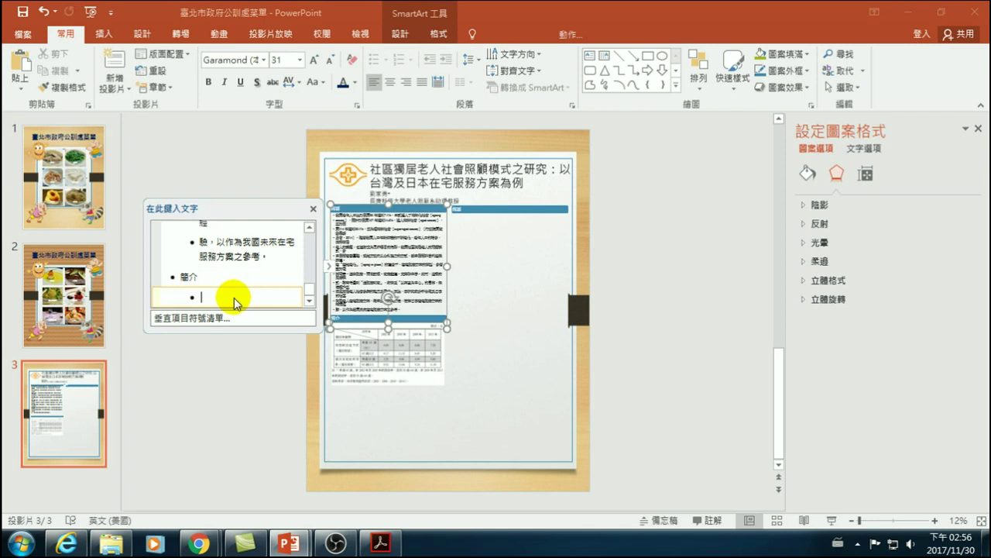
key("Return")
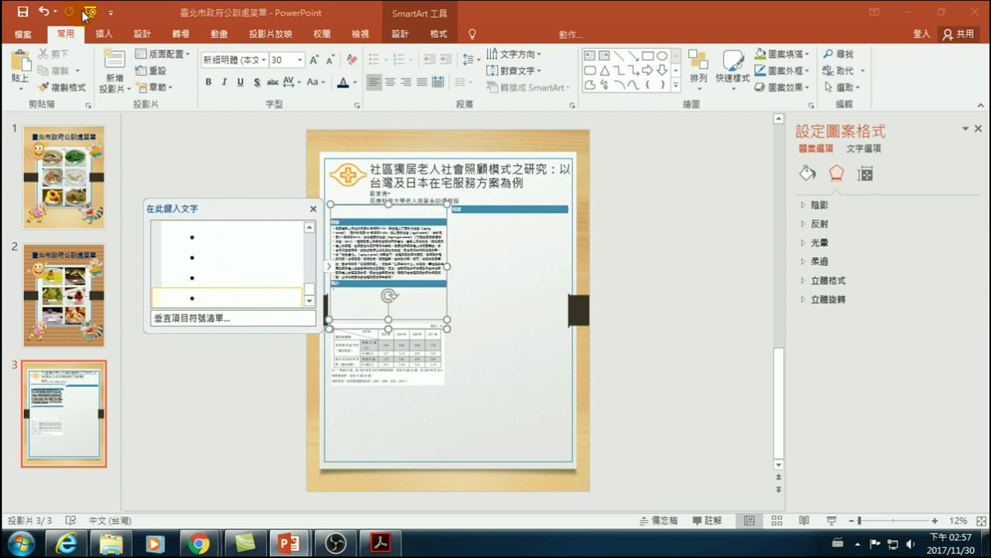
- Promote the new bullet to a 材料與方法 heading and demote the following bullet beneath it
left_click(398, 34)
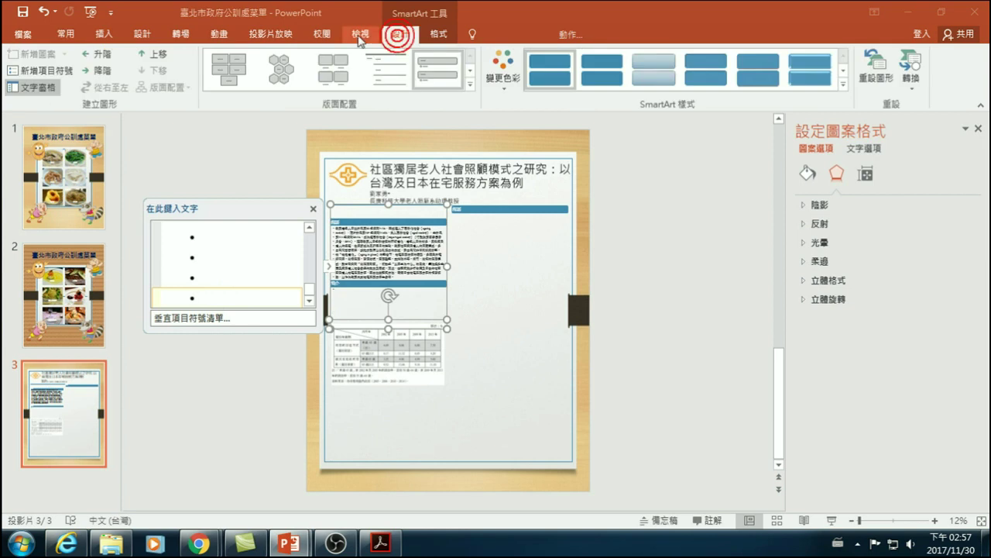
left_click(106, 56)
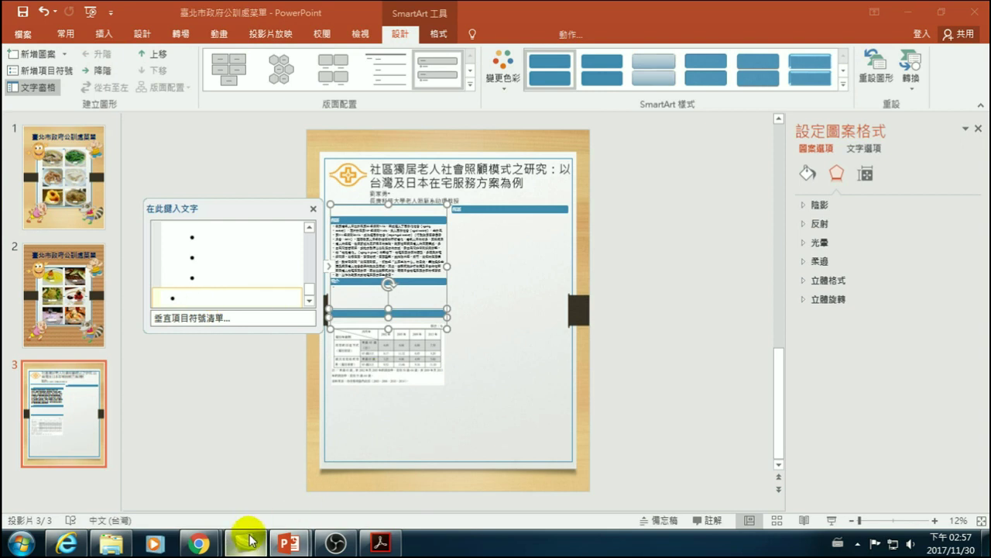
mouse_move(258, 540)
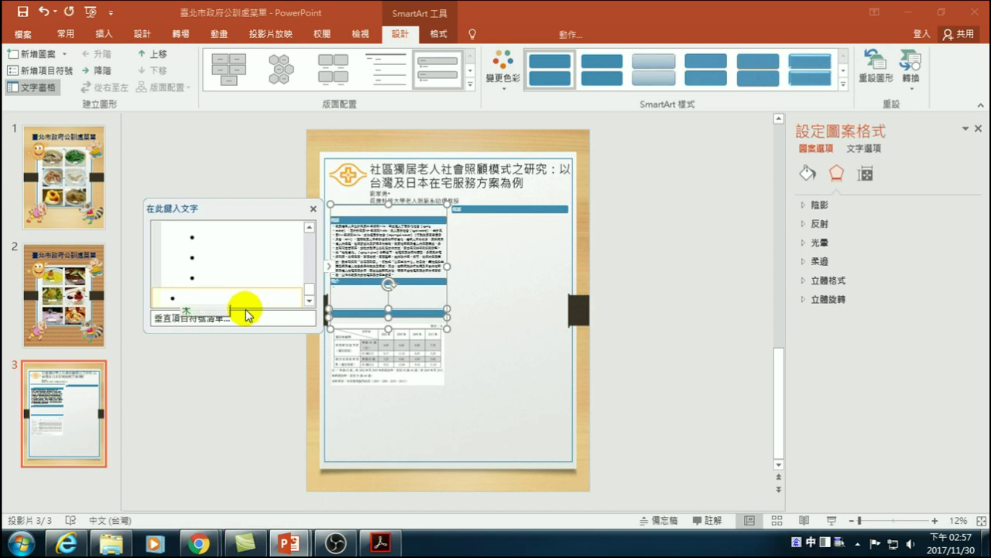
type("材料與方")
key("Return")
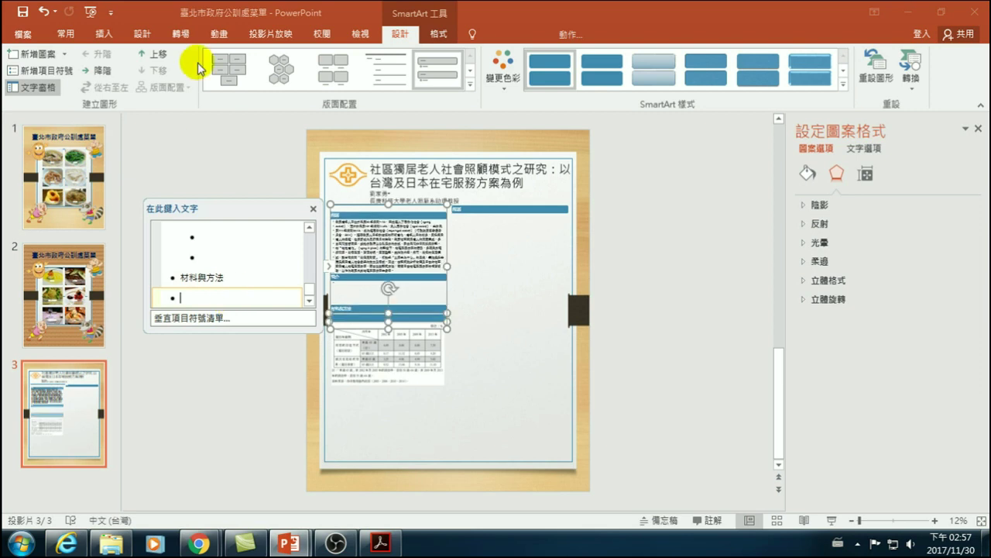
left_click(90, 73)
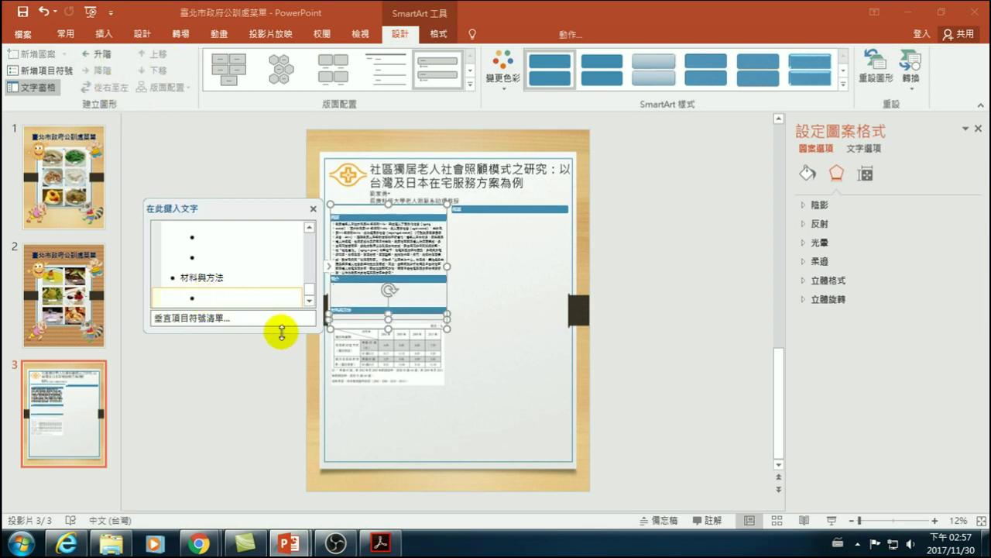
- Stretch the SmartArt taller down the left column
left_click(240, 255)
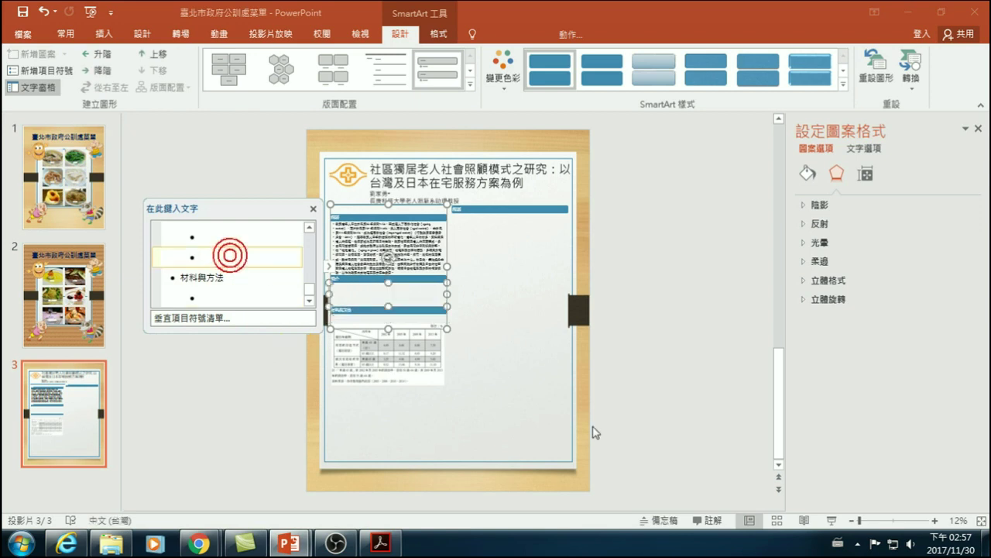
left_click(666, 389)
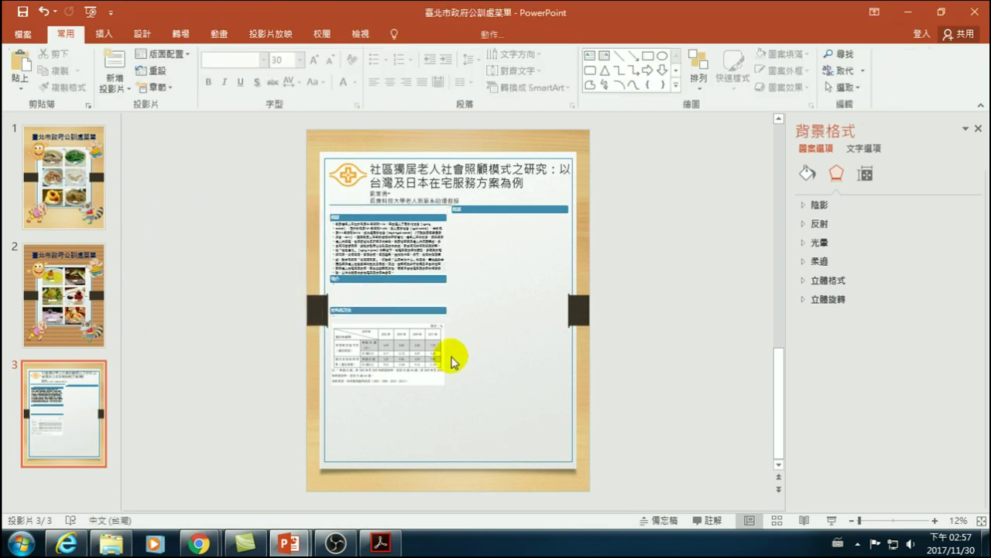
left_click(369, 299)
left_click_drag(389, 330, 383, 460)
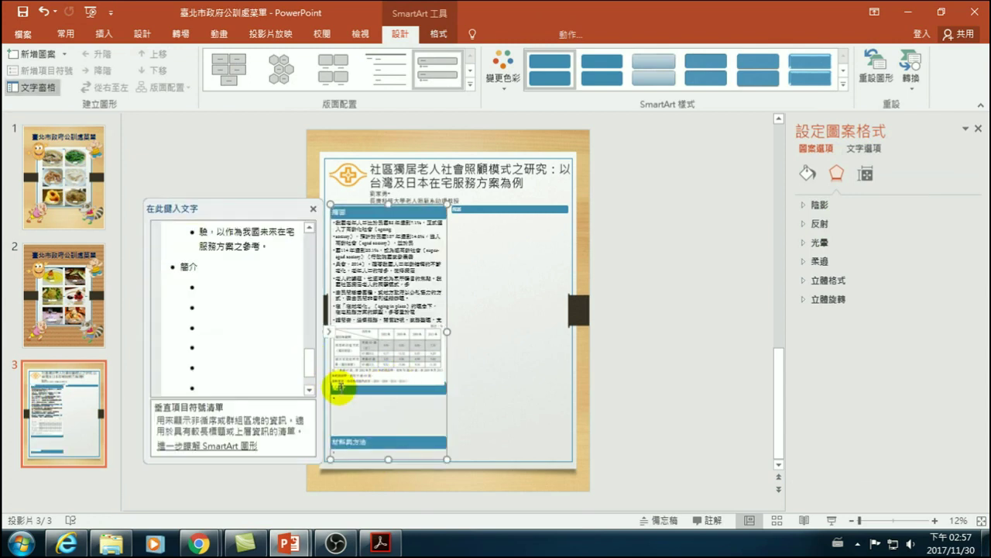
- Review the empty bullets under 簡介 and the 摘要 text, then hide the text outline
left_click(211, 354)
left_click(235, 362)
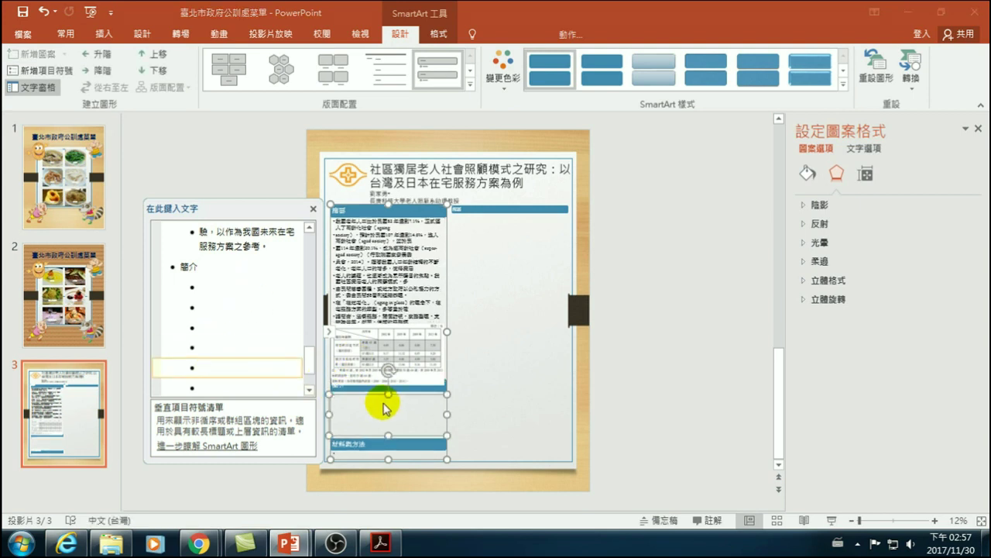
left_click(243, 351)
scroll(244, 354, "down", 1)
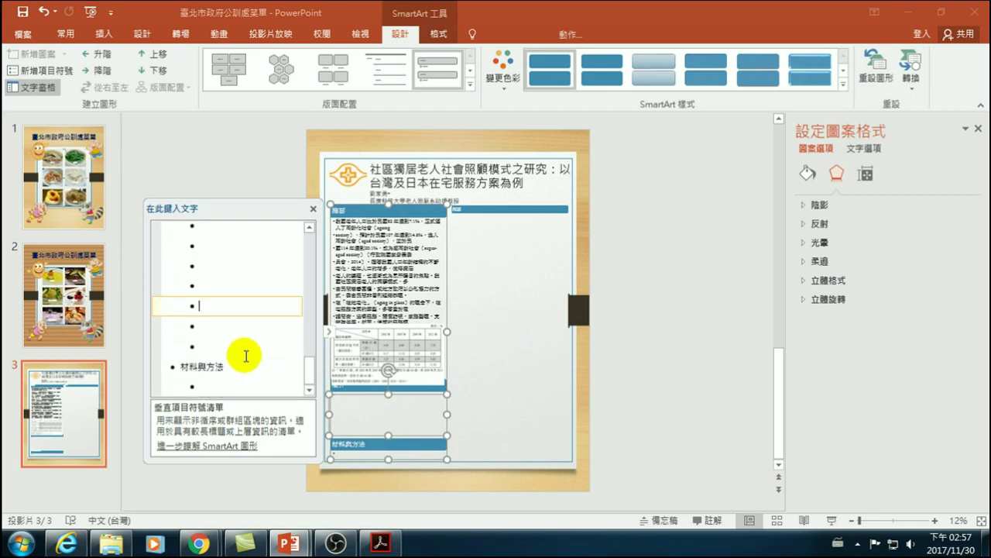
scroll(246, 356, "up", 3)
scroll(222, 328, "up", 3)
scroll(224, 328, "down", 3)
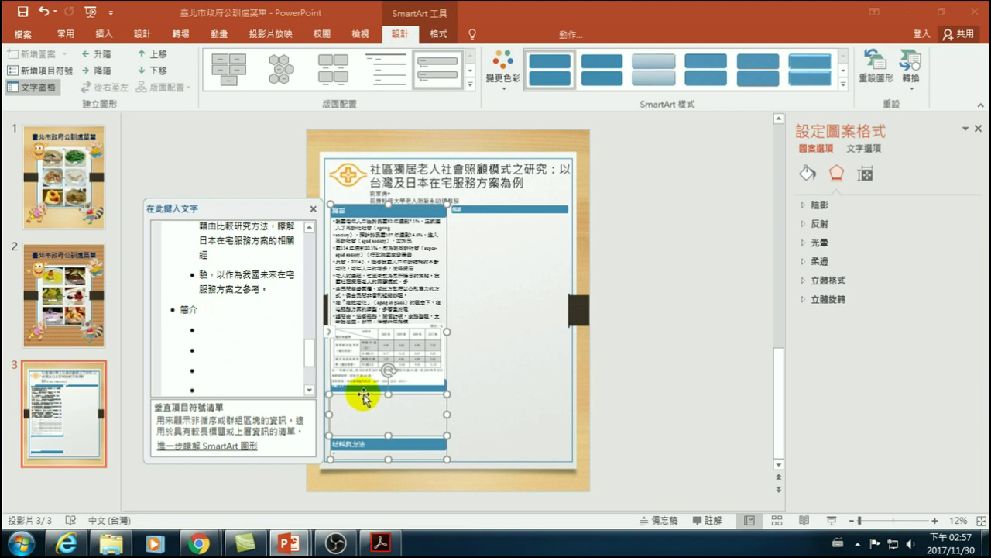
left_click(218, 328)
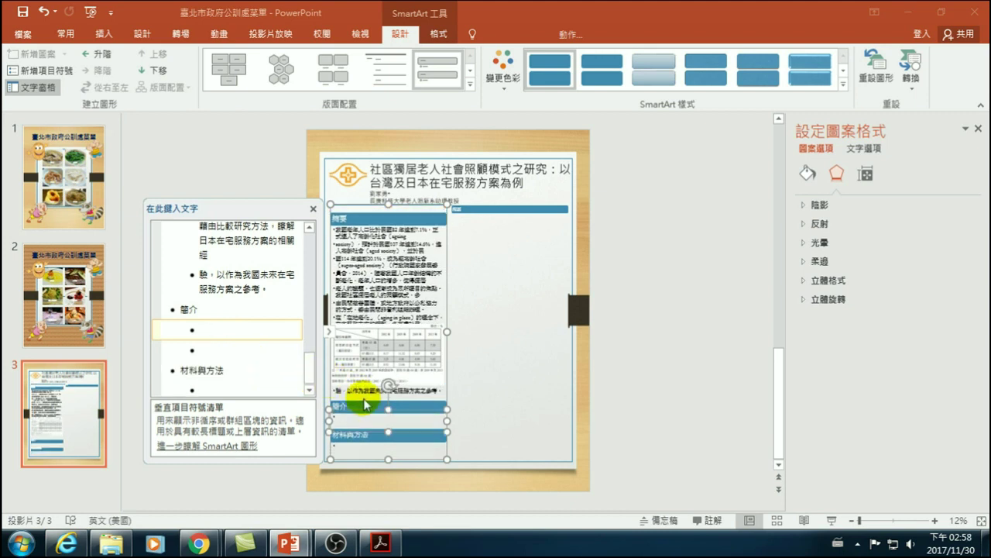
left_click(379, 267)
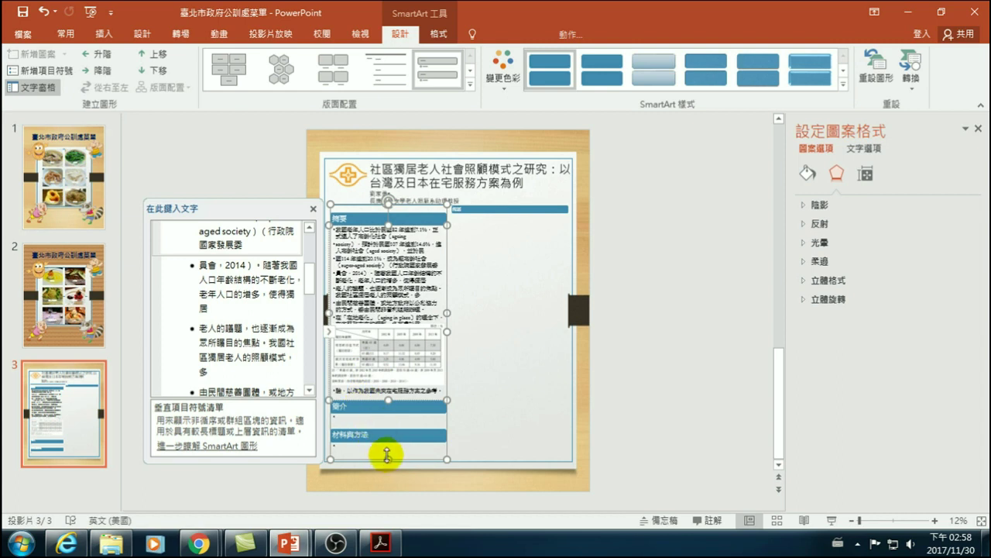
left_click(389, 381)
- Undo the recent SmartArt changes and shrink the graphic back up the column
key("ctrl+z")
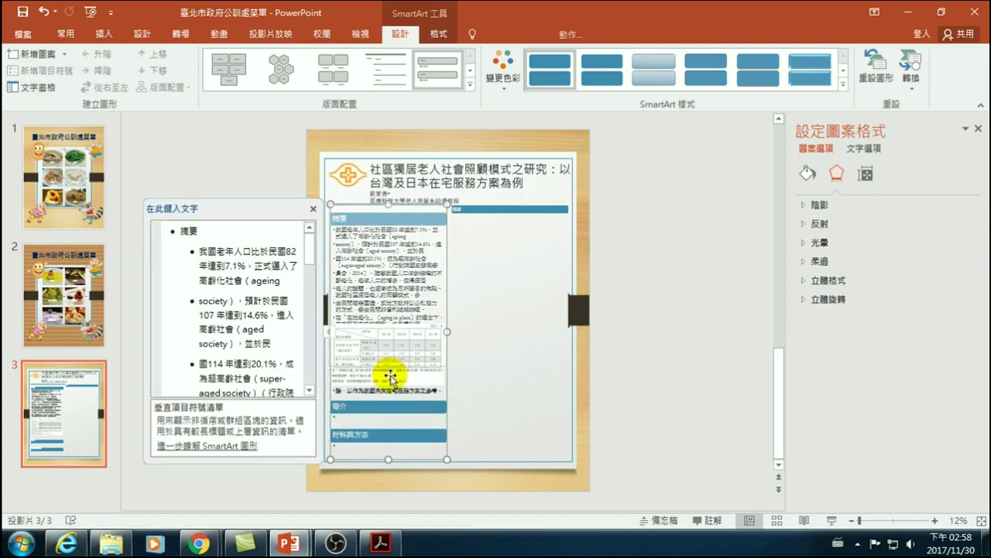
left_click_drag(389, 367, 389, 336)
left_click(232, 286)
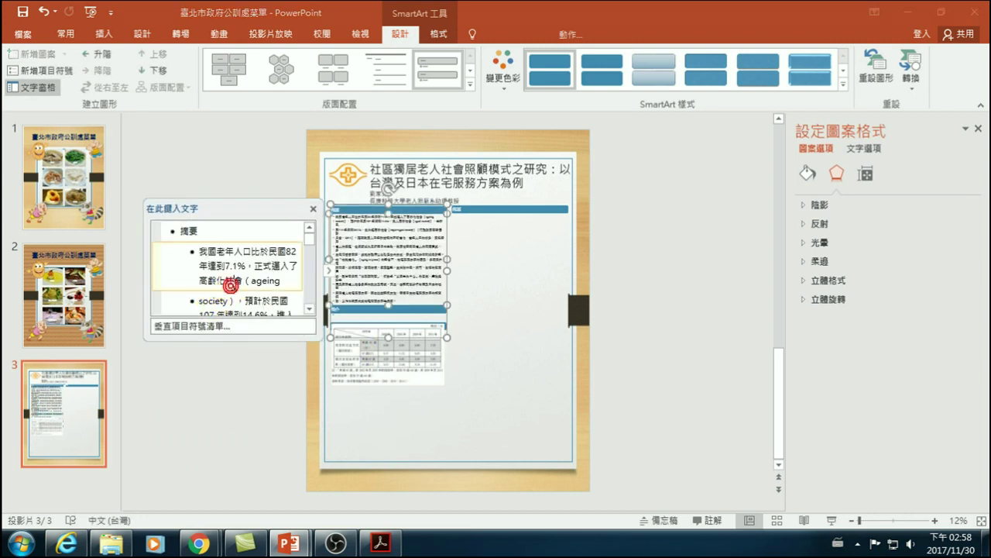
left_click_drag(313, 245, 317, 310)
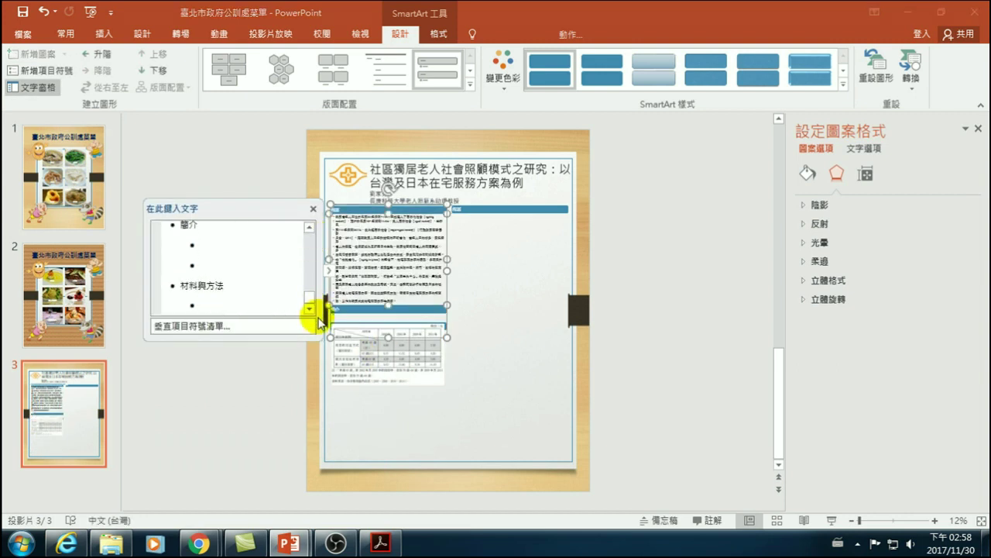
- Select the lines from under 簡介 through 材料與方法 and delete them
left_click(205, 302)
scroll(205, 298, "down", 2)
scroll(203, 291, "up", 2)
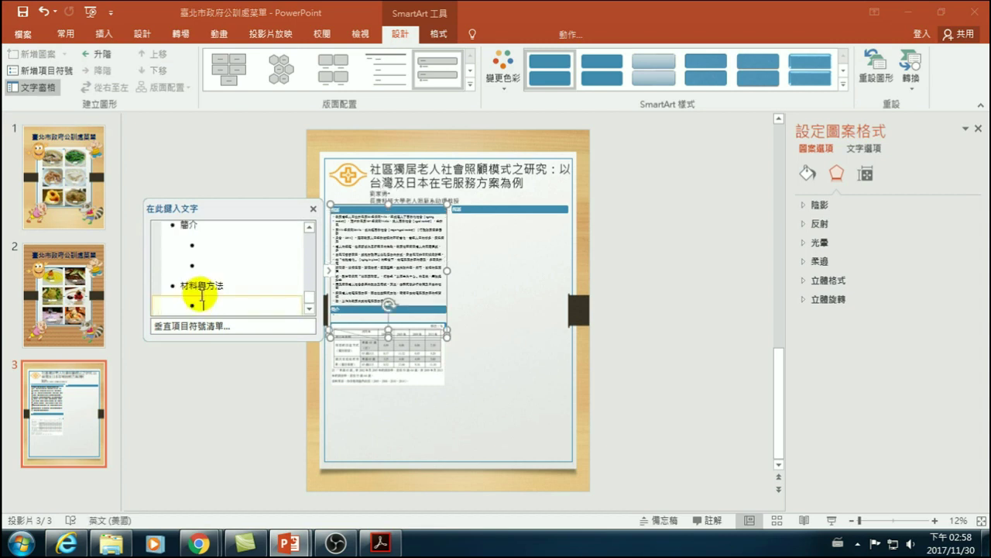
left_click(204, 242)
left_click_drag(220, 297, 226, 330)
key("ctrl+c")
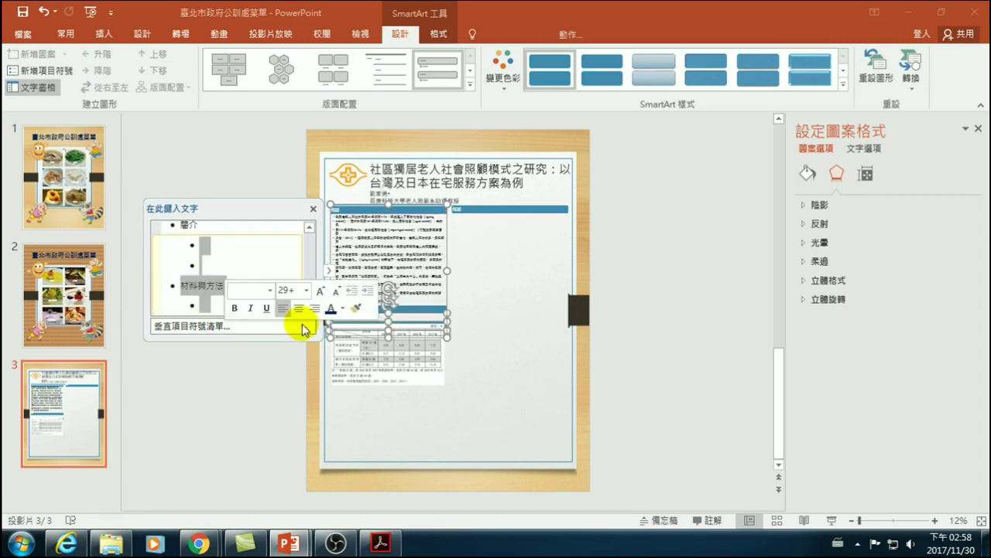
key("Delete")
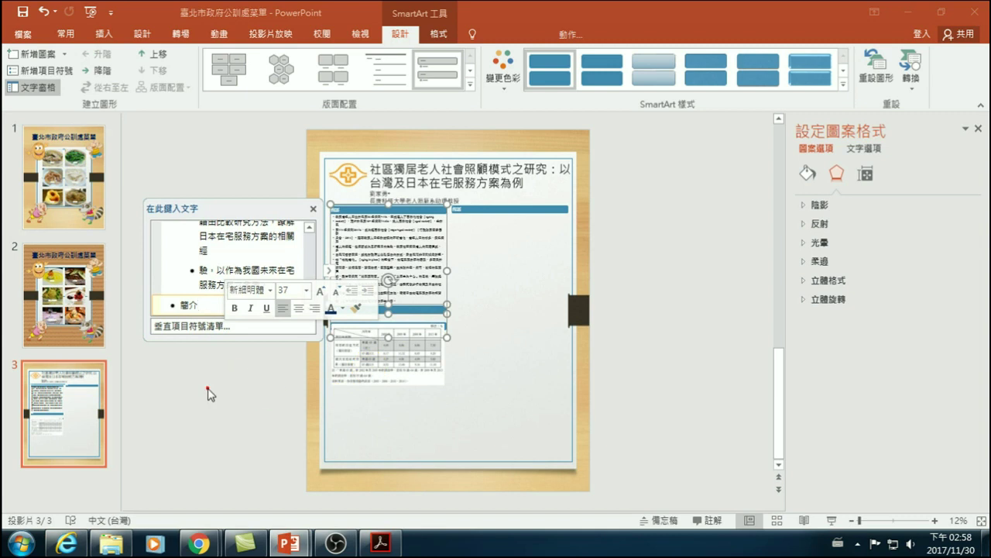
- Move the table picture down directly below the 簡介 bar
left_click(207, 390)
left_click_drag(380, 354, 383, 370)
left_click(239, 400)
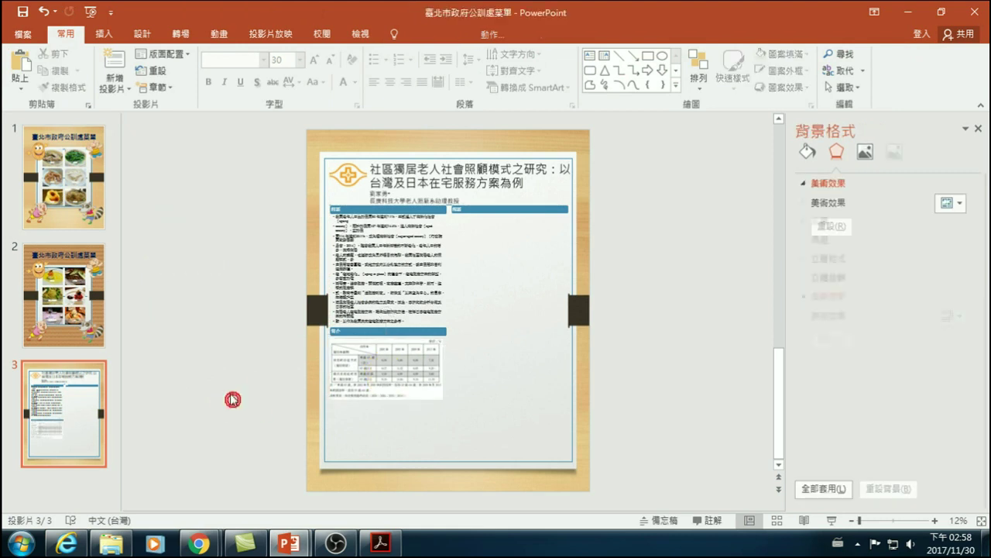
- Delete the stray pasted heading bars below the introduction table
key("ctrl+v")
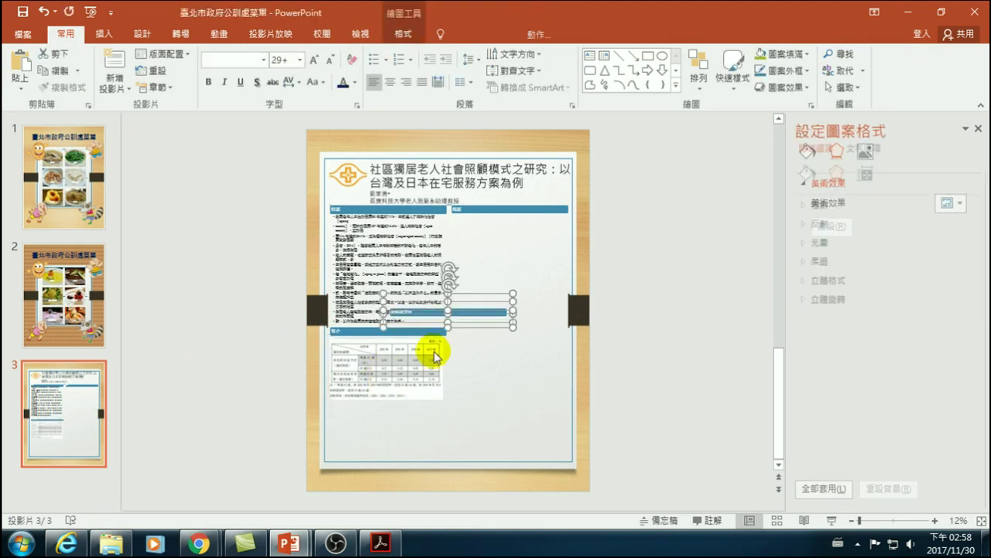
left_click_drag(468, 314, 409, 410)
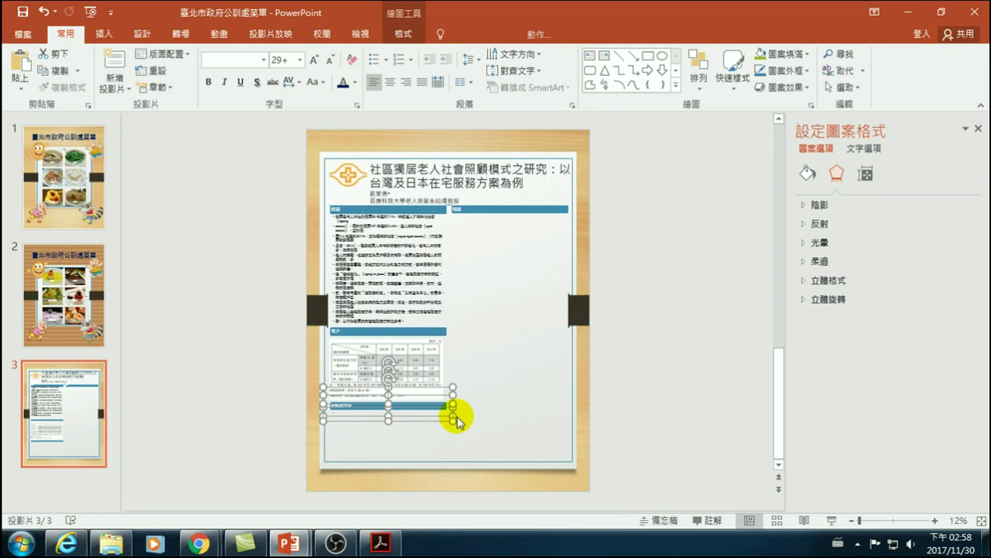
key("Delete")
- Insert a new Vertical Bullet List SmartArt graphic on slide 3
left_click(105, 34)
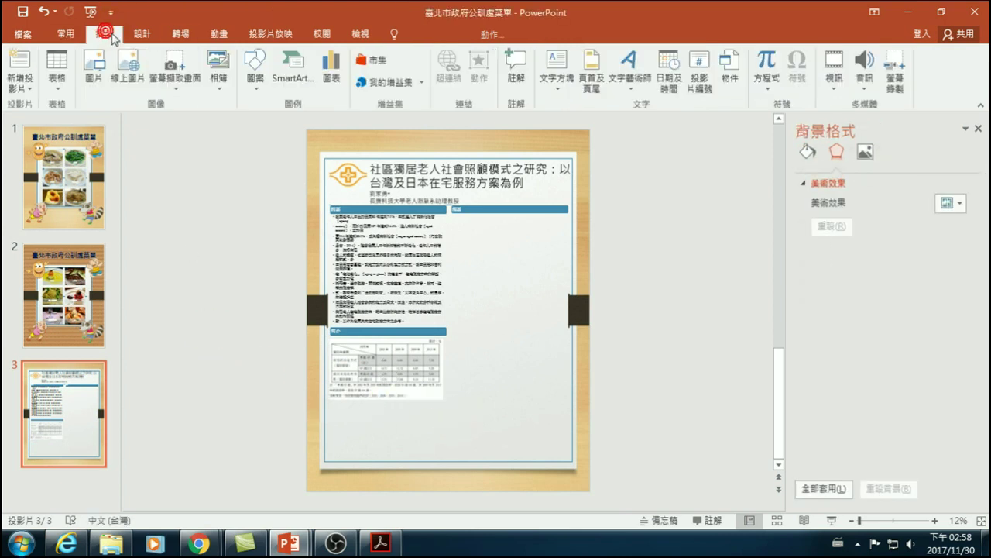
left_click(288, 72)
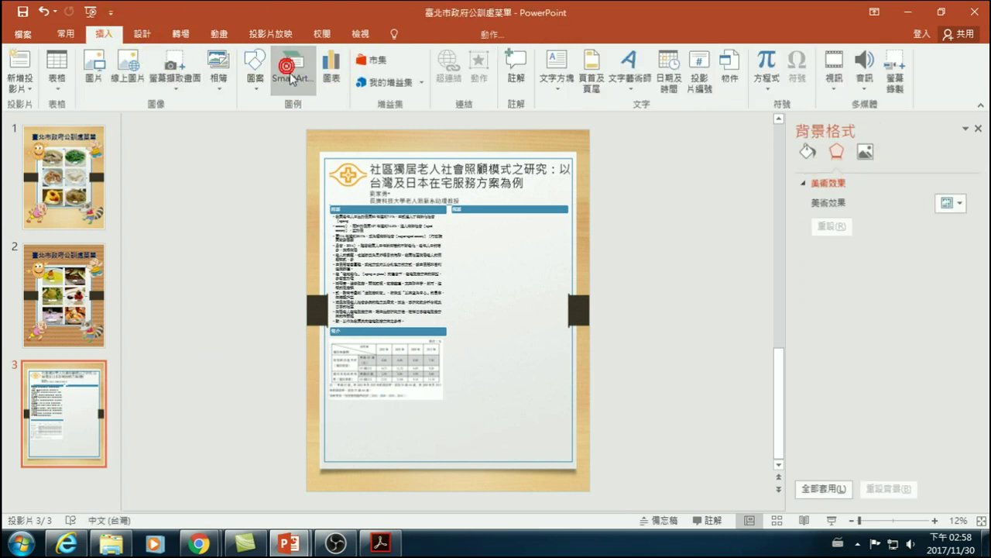
left_click(369, 230)
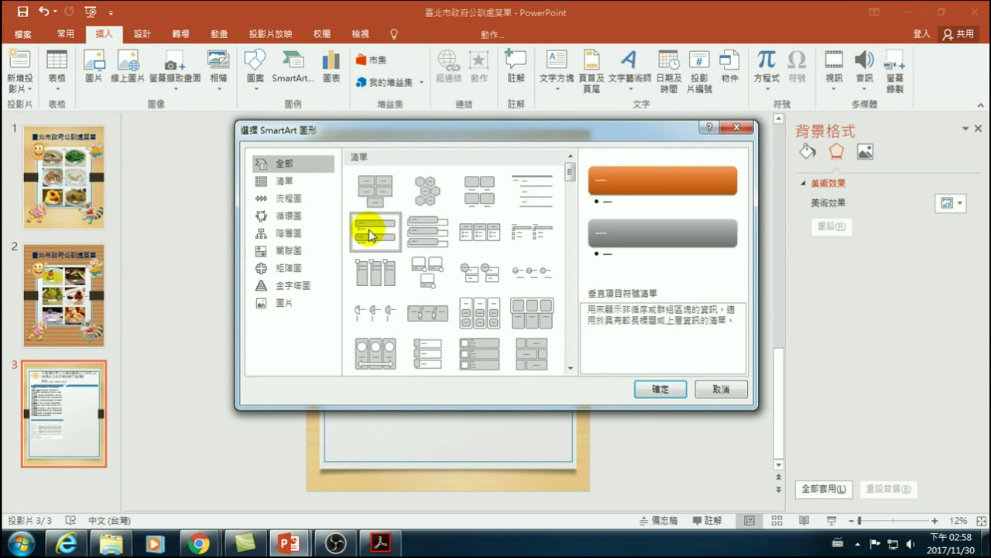
left_click(284, 181)
left_click(375, 215)
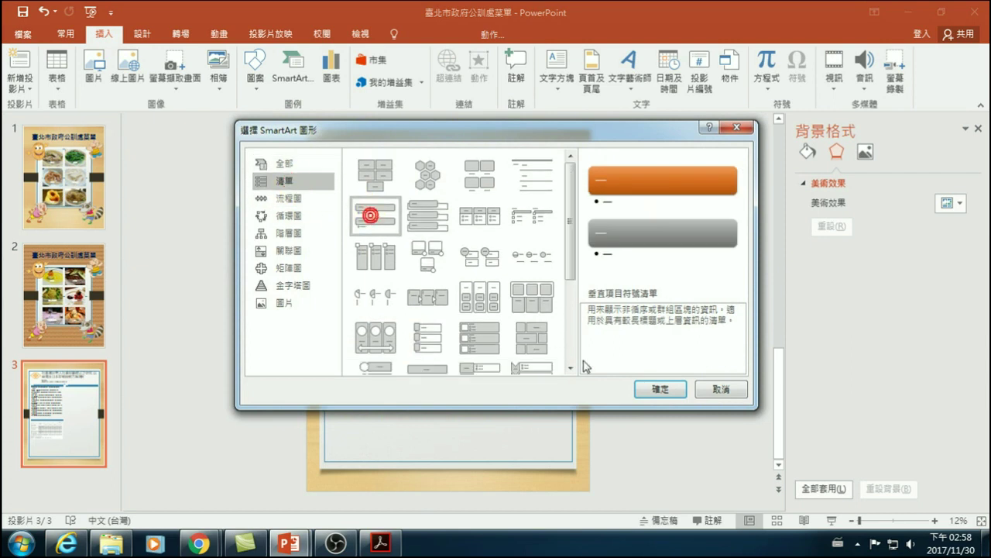
left_click(657, 390)
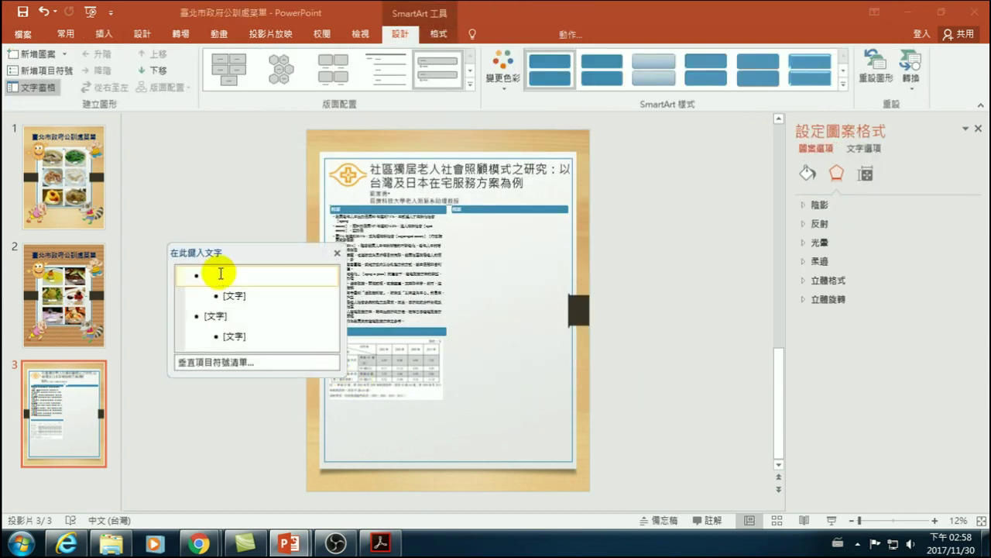
- Paste 材料與方法 as the first SmartArt bullet and delete the empty bullet lines around it
left_click(219, 273)
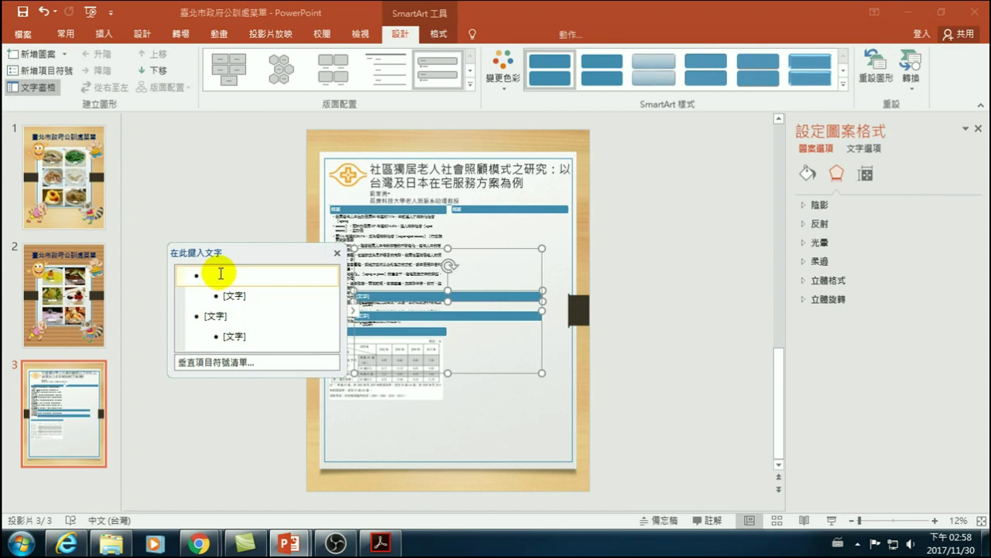
type("dd")
key("ctrl+v")
key("Up")
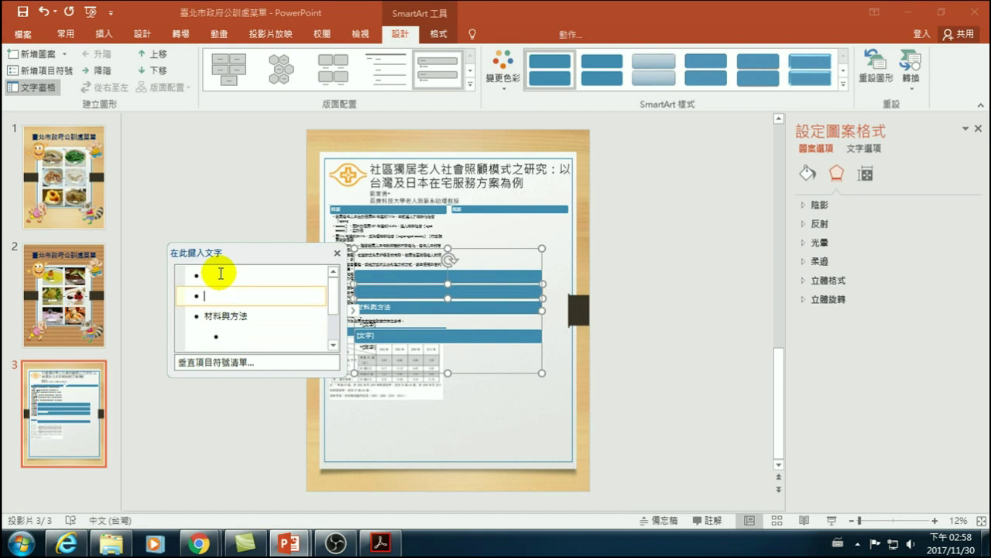
key("BackSpace")
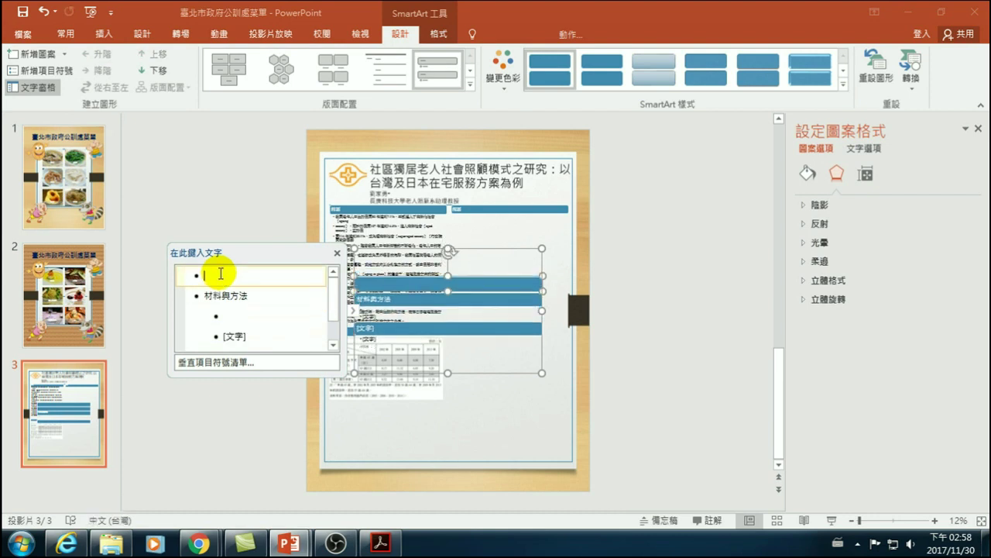
key("Delete")
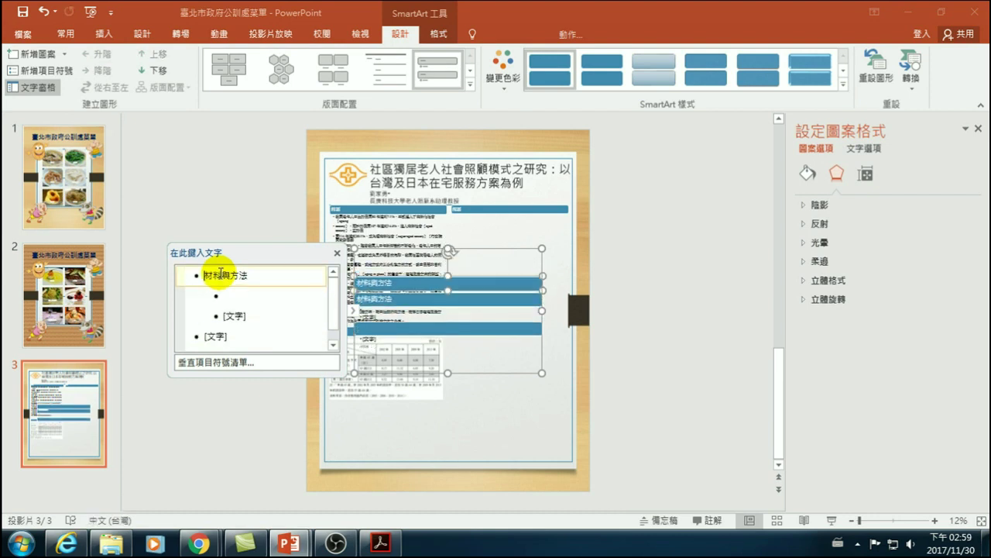
left_click(228, 299)
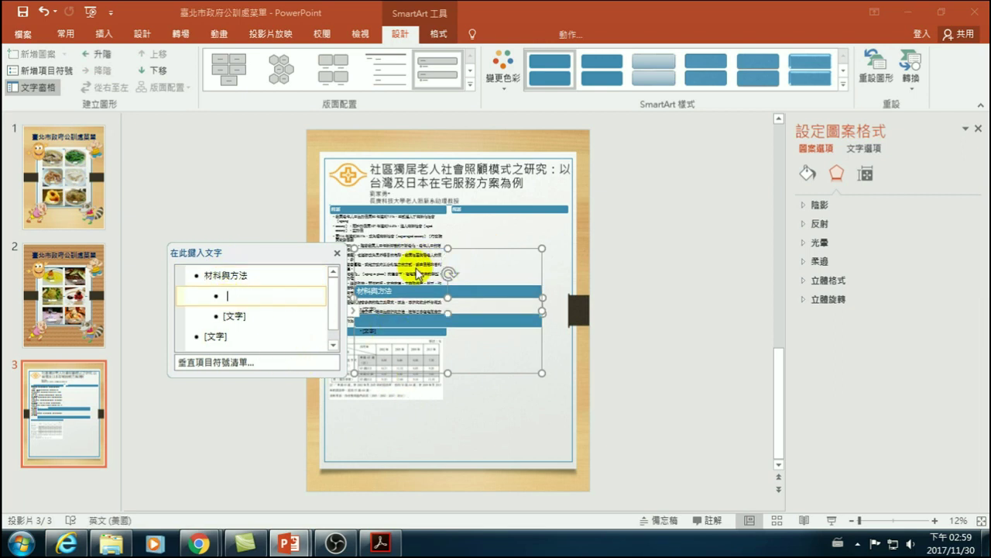
- Move the SmartArt below the introduction table and delete a stray backslash from its bullets
left_click_drag(428, 252, 403, 366)
left_click(216, 434)
left_click(212, 454)
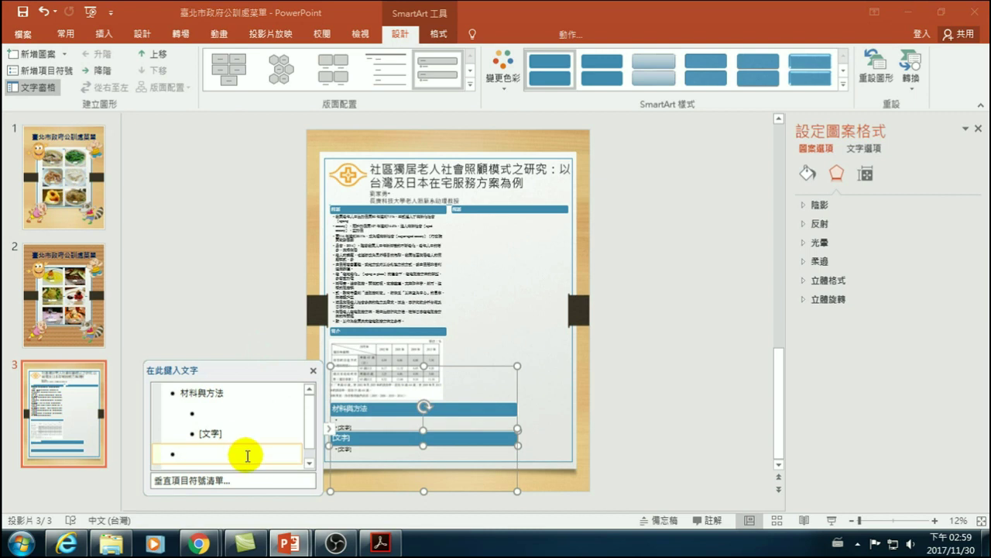
left_click(224, 432)
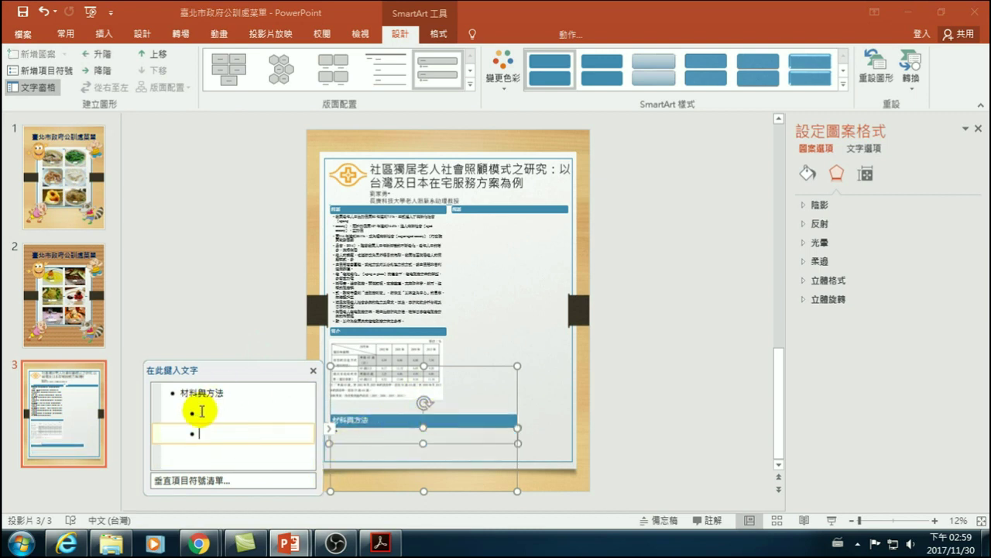
left_click(200, 410)
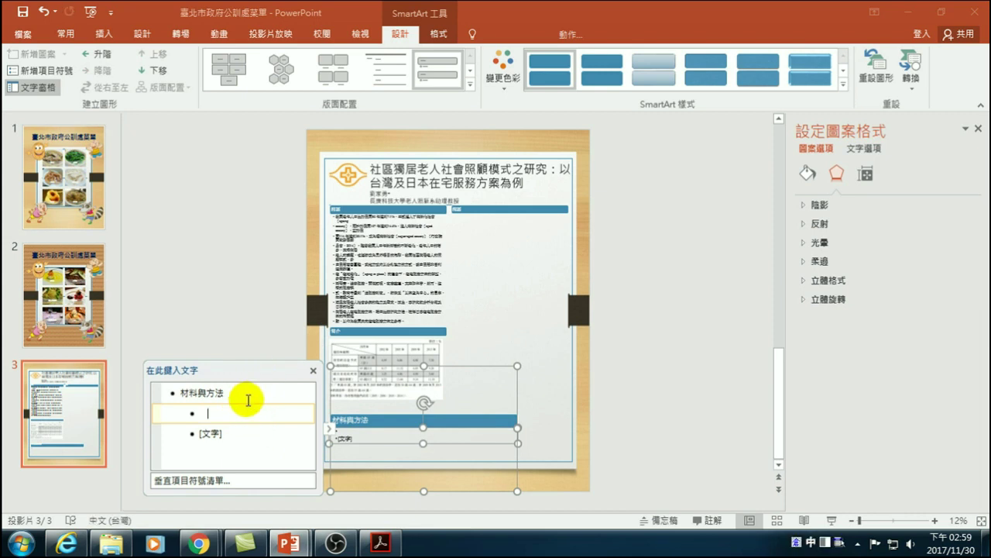
key("BackSpace")
- Narrow the blue 材料與方法 bar to the left column width and nudge it up under the table
left_click(208, 333)
left_click(373, 424)
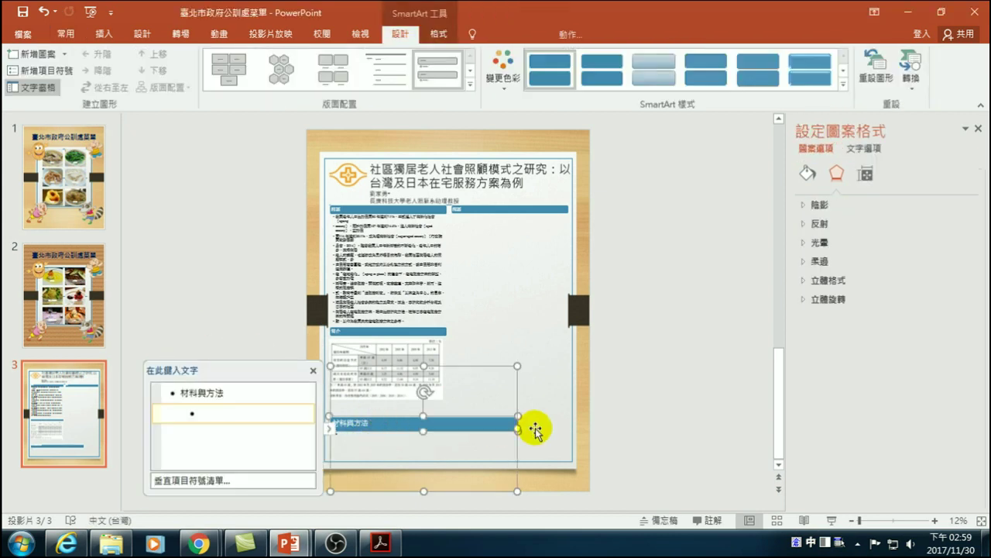
left_click_drag(517, 429, 446, 436)
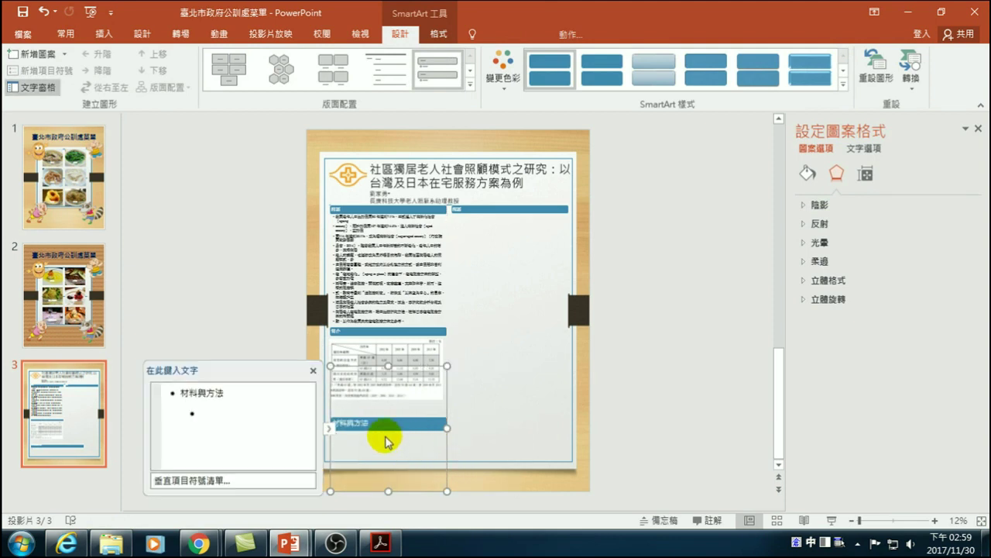
left_click_drag(385, 426, 385, 416)
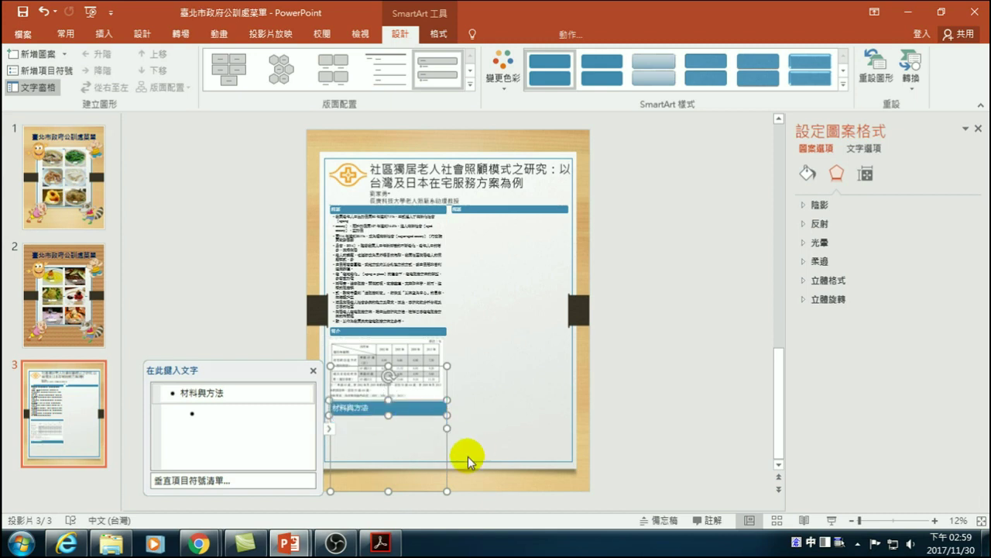
left_click(715, 350)
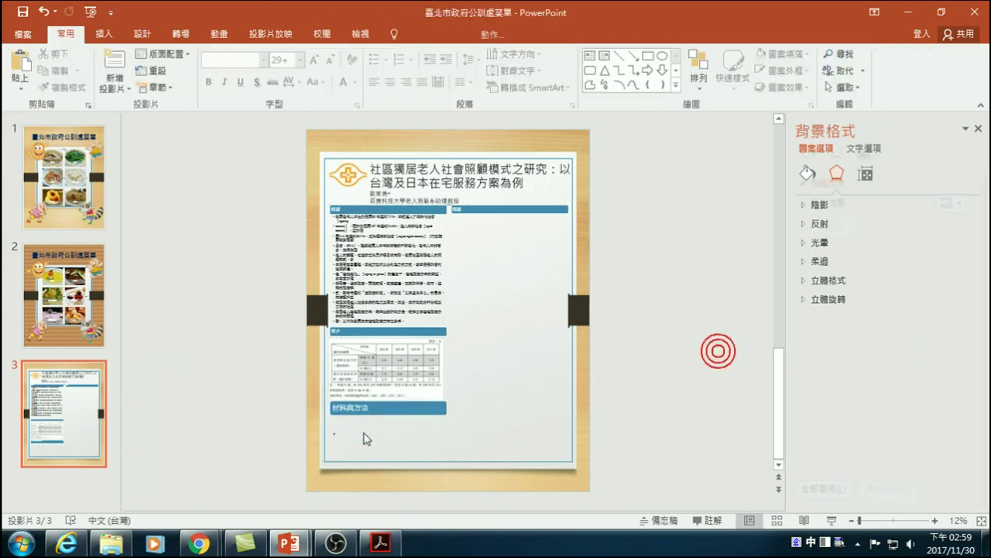
- In the PDF paper, page through the thumbnails from page 13 to page 19
left_click(377, 545)
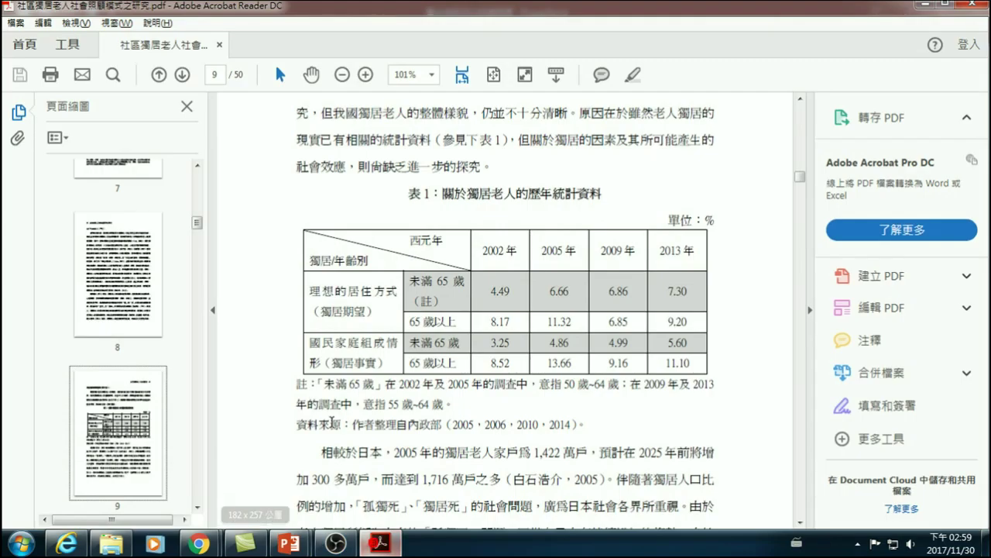
scroll(456, 395, "down", 10)
scroll(445, 395, "down", 20)
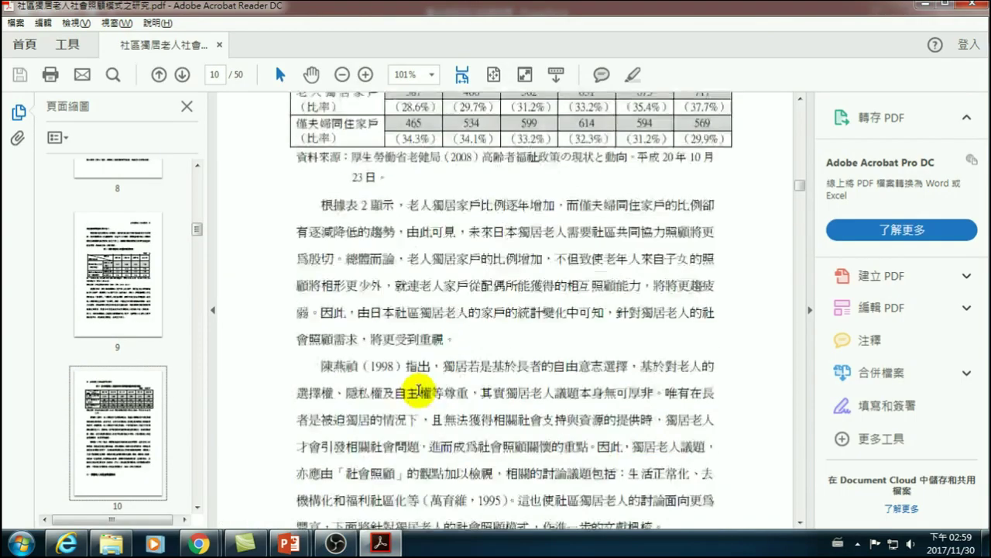
scroll(419, 412, "down", 15)
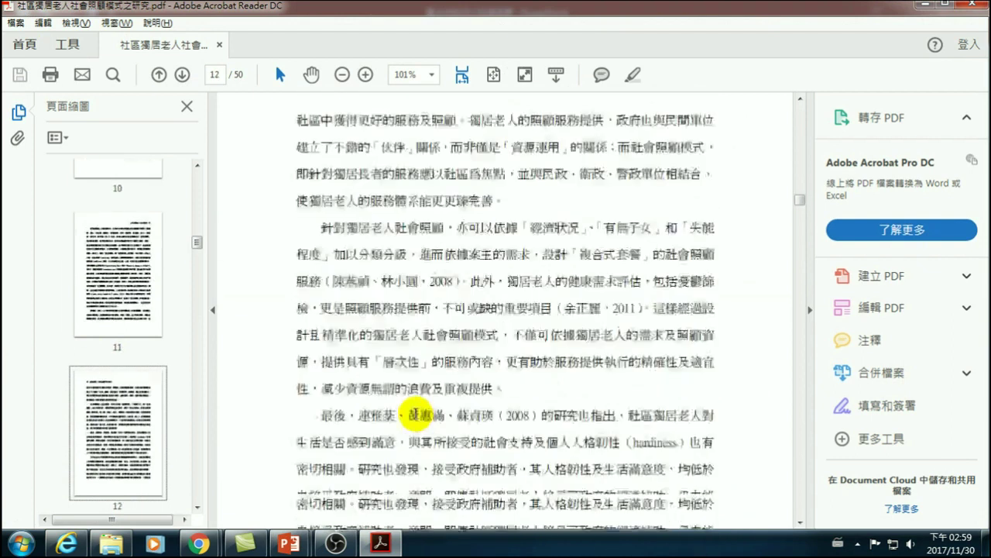
scroll(122, 372, "down", 1)
scroll(122, 423, "down", 1)
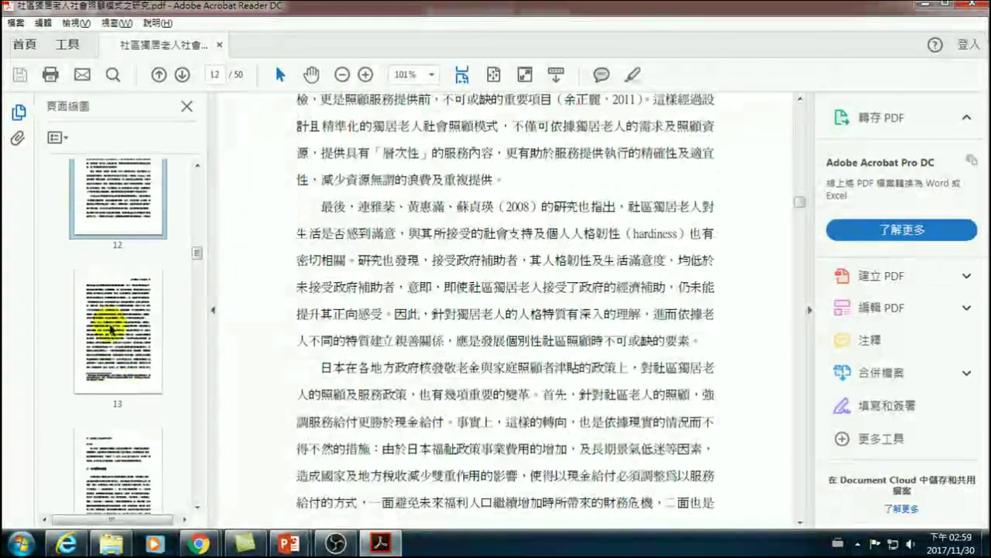
left_click(111, 324)
scroll(124, 346, "down", 3)
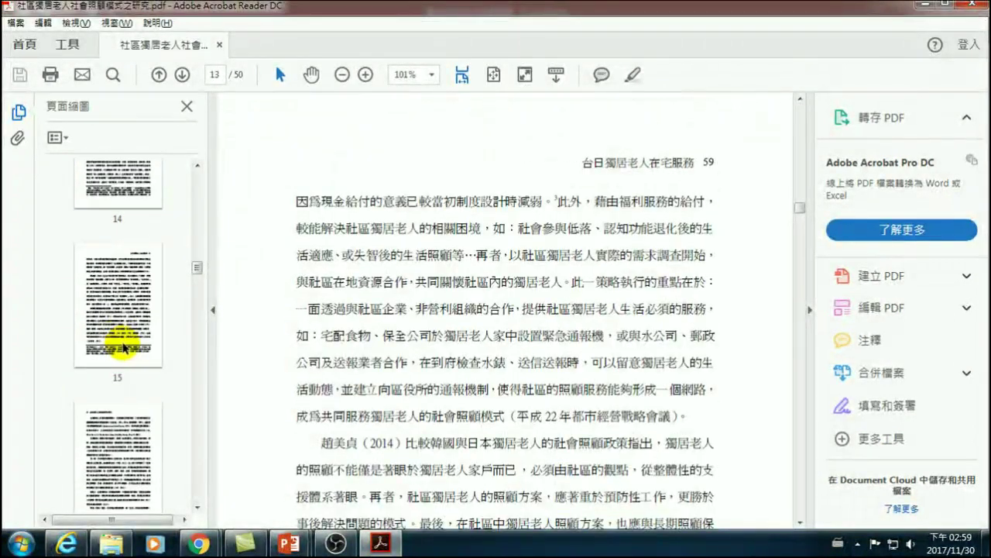
left_click(124, 348)
scroll(120, 352, "down", 1)
left_click(119, 345)
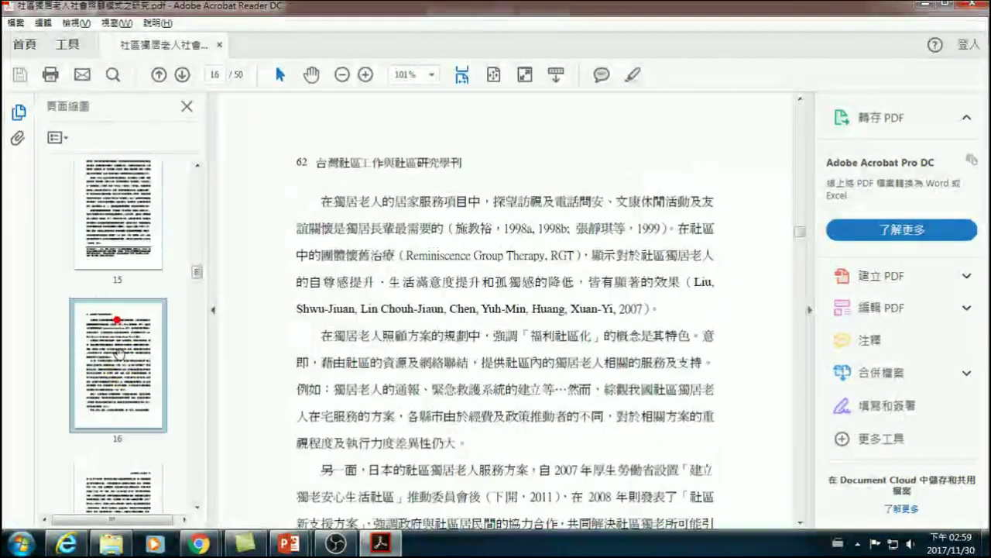
scroll(120, 357, "down", 1)
left_click(122, 402)
scroll(122, 402, "down", 3)
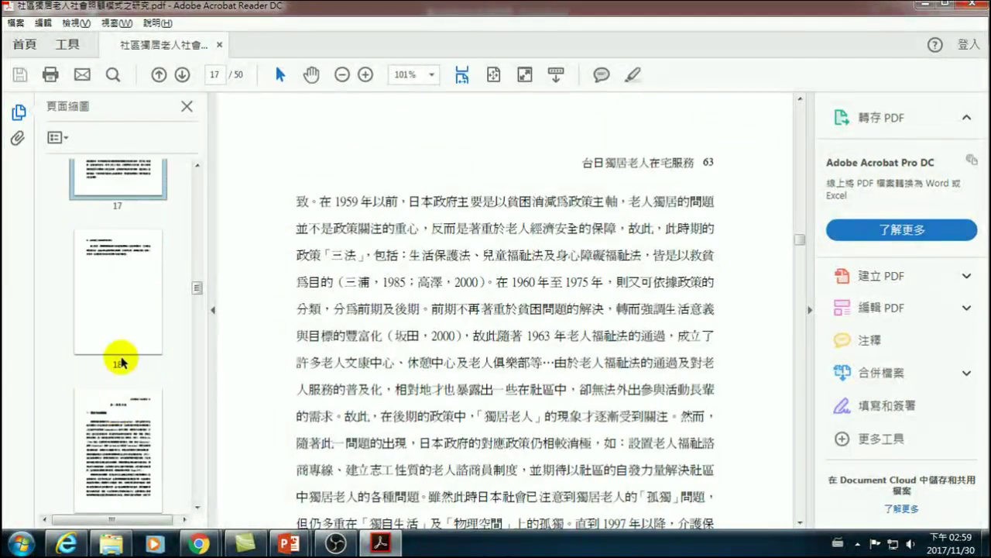
left_click(126, 315)
left_click(133, 419)
- Select the methods heading on page 19, scroll to page 20's Figure 1, then minimize the reader
left_click_drag(326, 255, 422, 275)
scroll(422, 275, "down", 15)
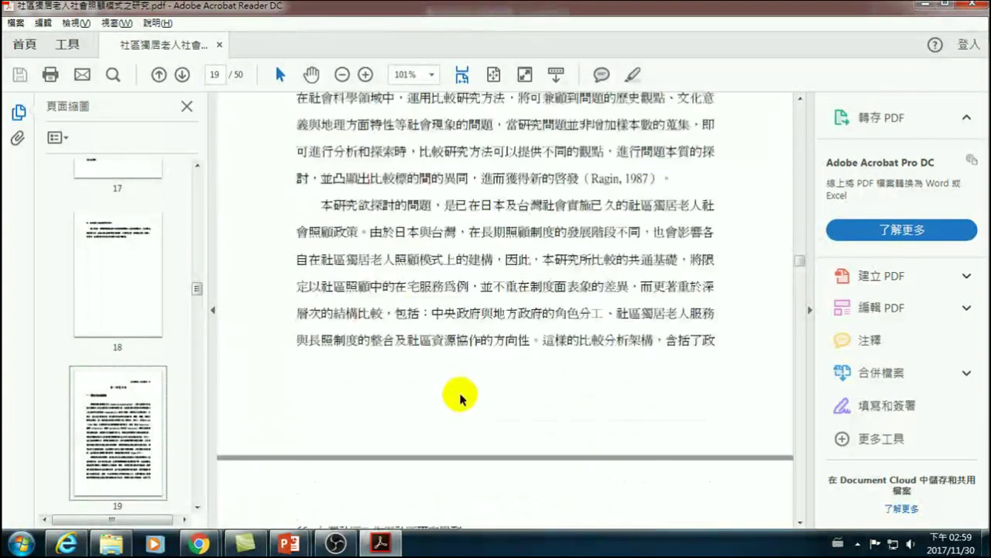
scroll(469, 387, "down", 2)
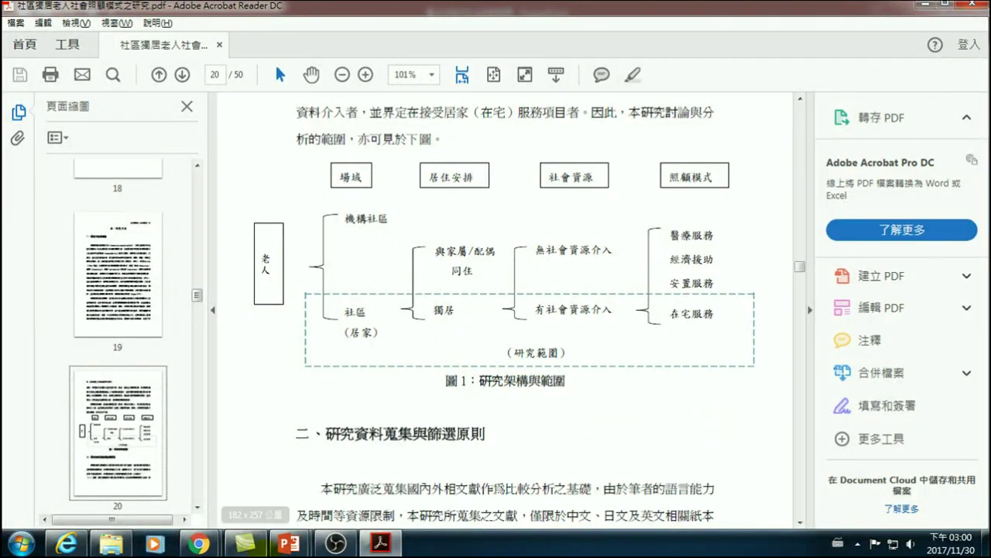
left_click(379, 544)
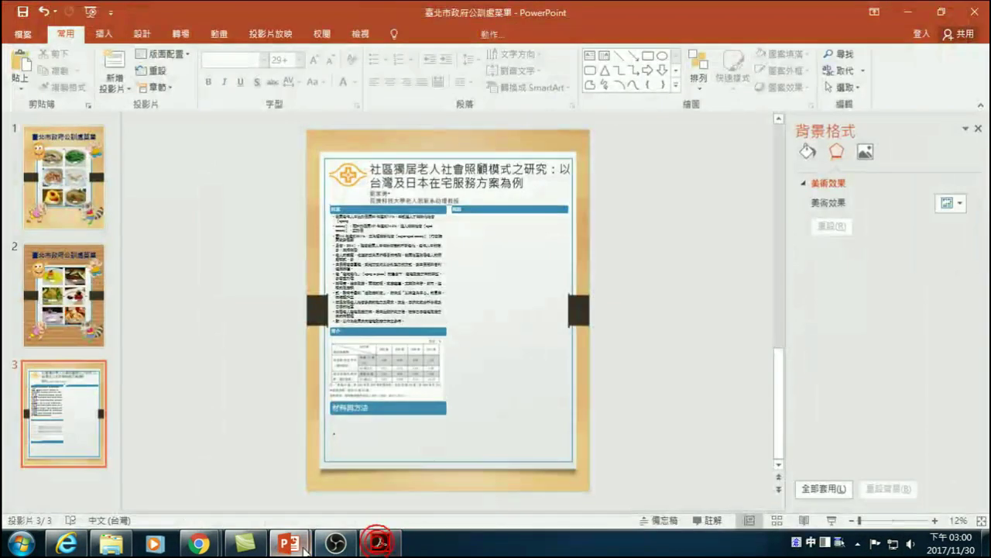
- Paste the screenshot onto slide 3 and crop it to the framework diagram, 8.42 × 18.52 cm
key("ctrl+v")
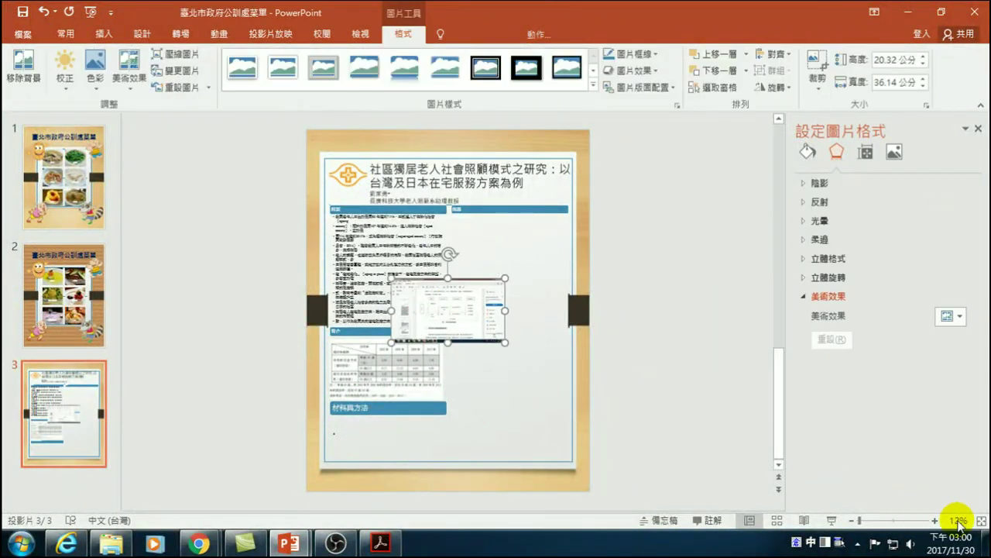
left_click(935, 520)
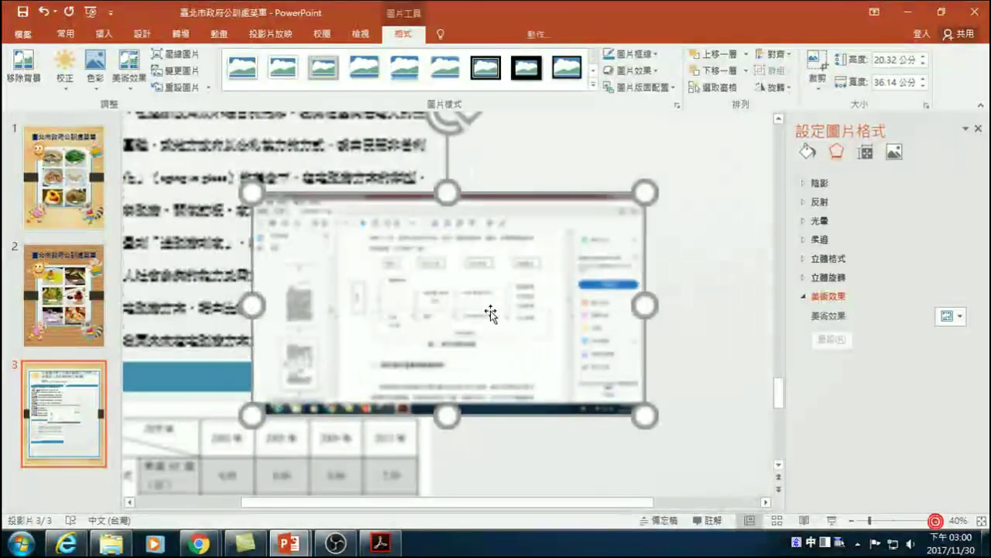
left_click(818, 64)
left_click_drag(256, 196, 358, 255)
left_click_drag(353, 258, 351, 256)
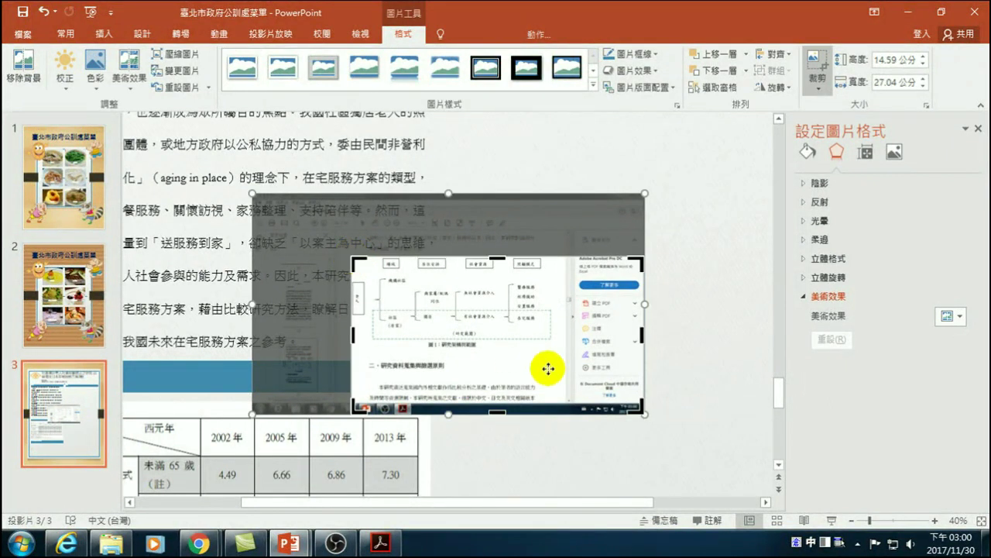
left_click_drag(642, 411, 551, 348)
left_click(699, 301)
left_click(457, 309)
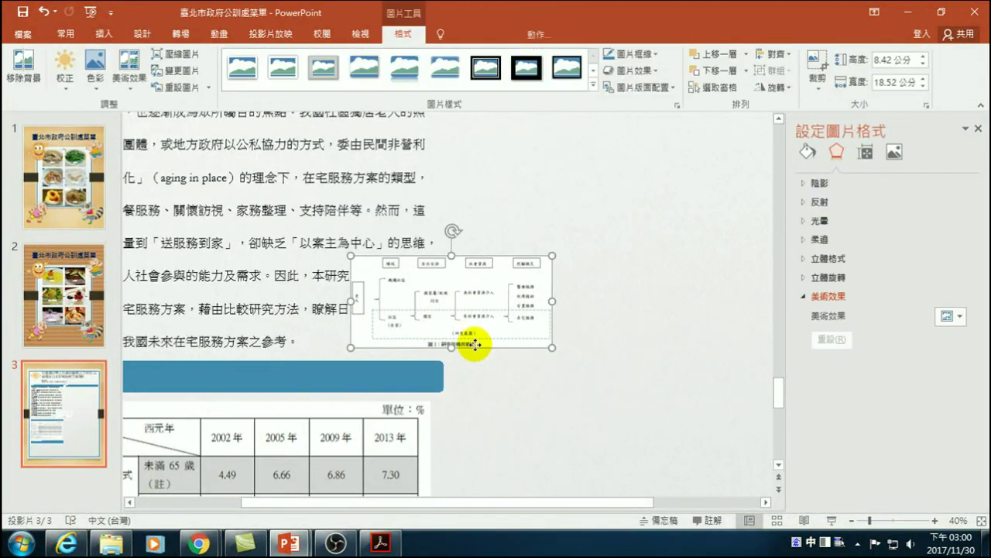
scroll(449, 325, "down", 1)
- Place the framework diagram under the 材料與方法 heading, enlarged to about 27.75 cm wide
left_click(853, 520)
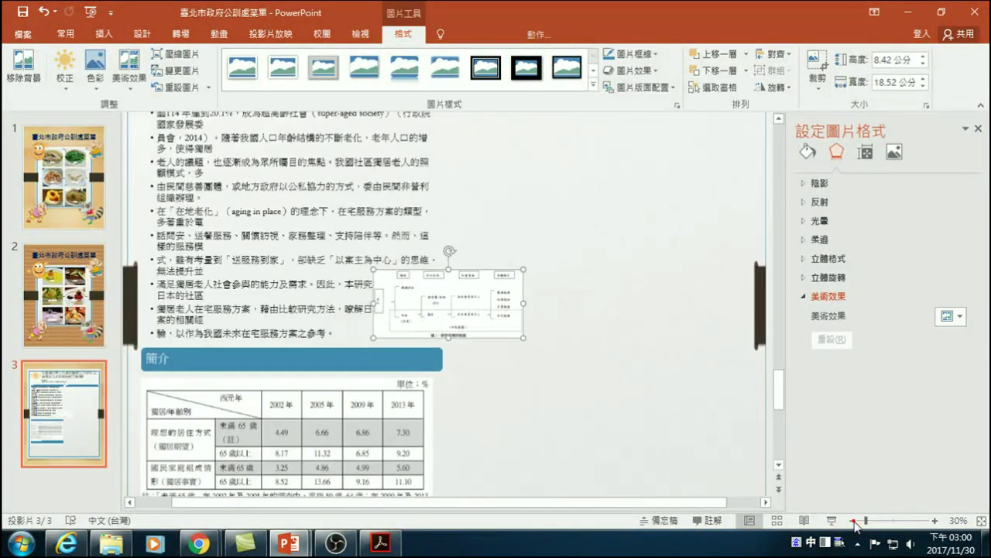
left_click(853, 521)
left_click_drag(451, 298, 309, 491)
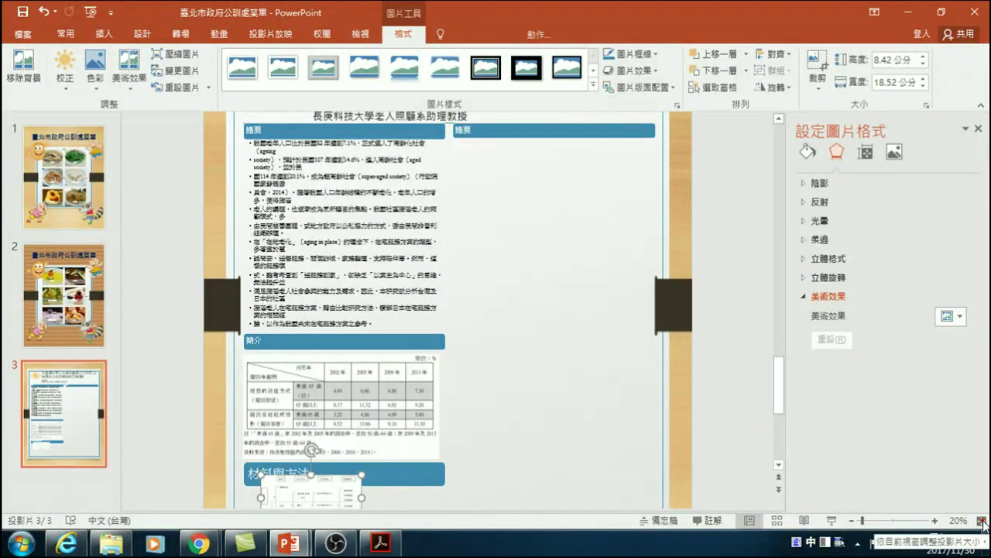
left_click(982, 522)
left_click(425, 420)
left_click_drag(372, 412, 408, 430)
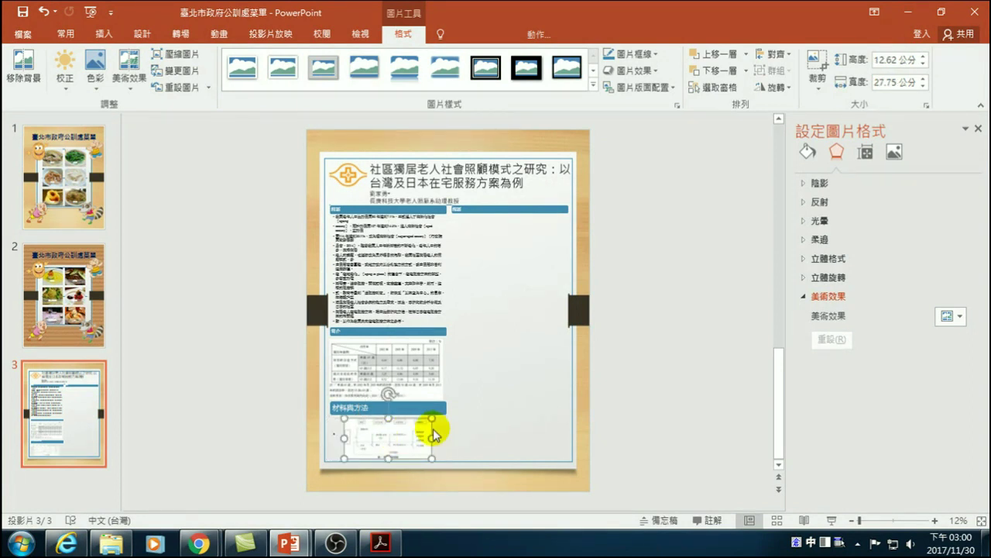
left_click(646, 391)
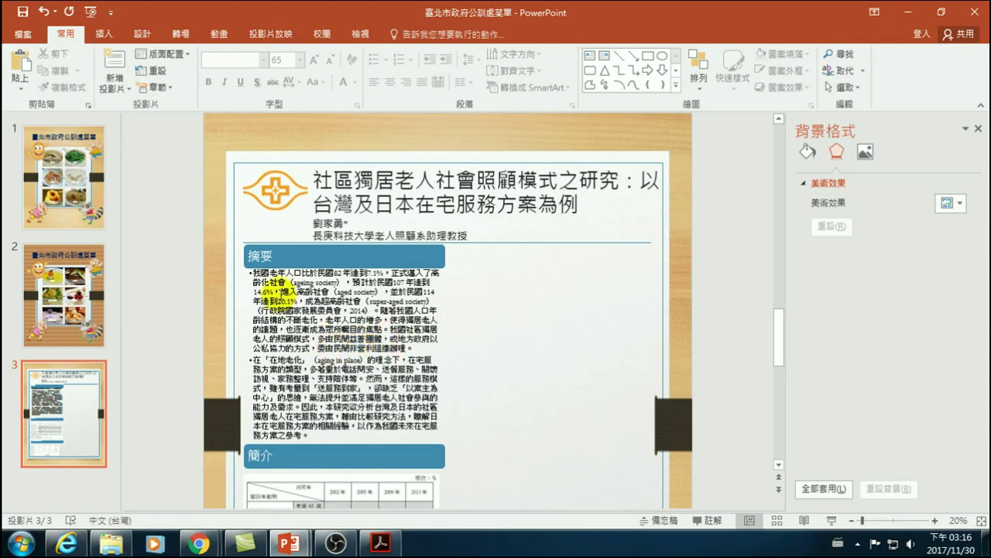
- Select the 摘要 abstract SmartArt and highlight its opening words to edit the bullet text
left_click(279, 266)
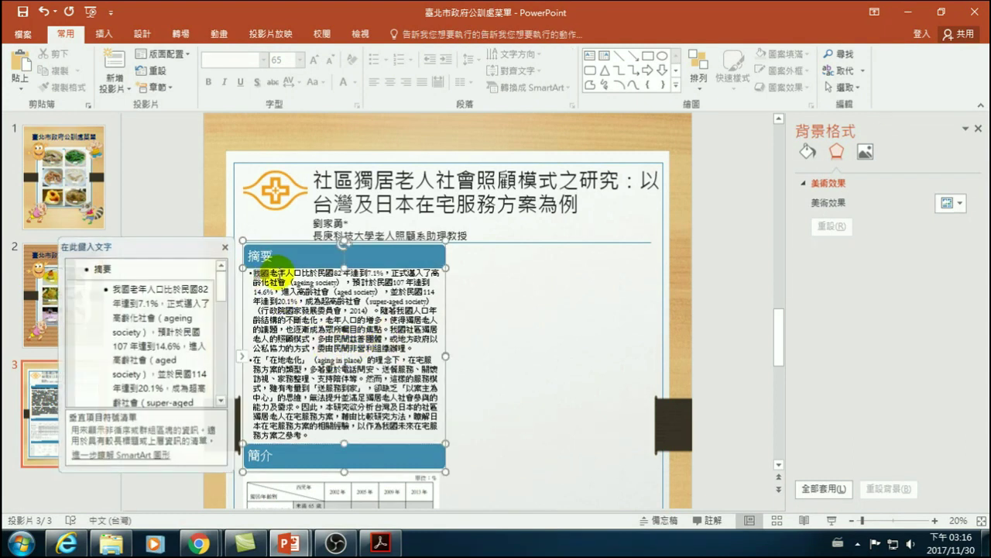
left_click_drag(302, 266, 340, 284)
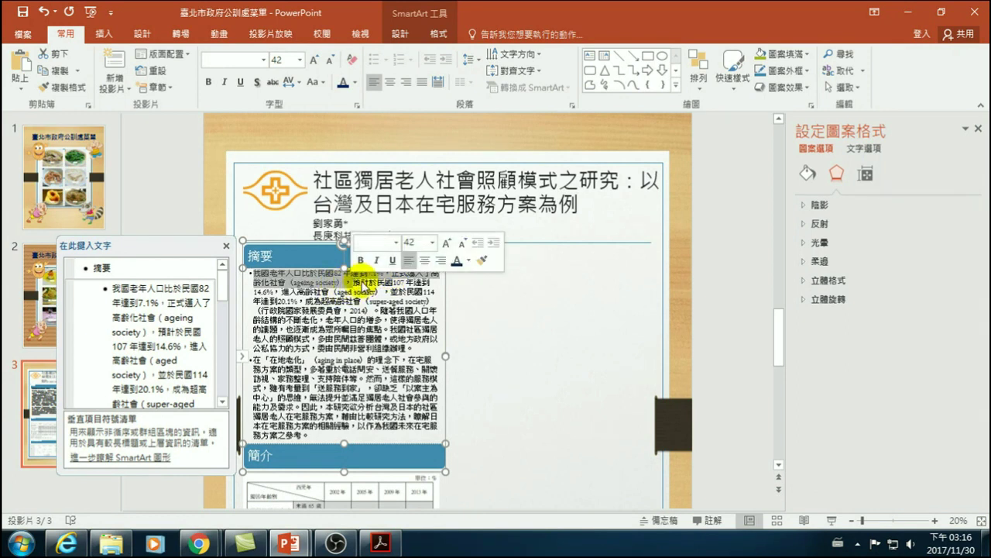
left_click(359, 284)
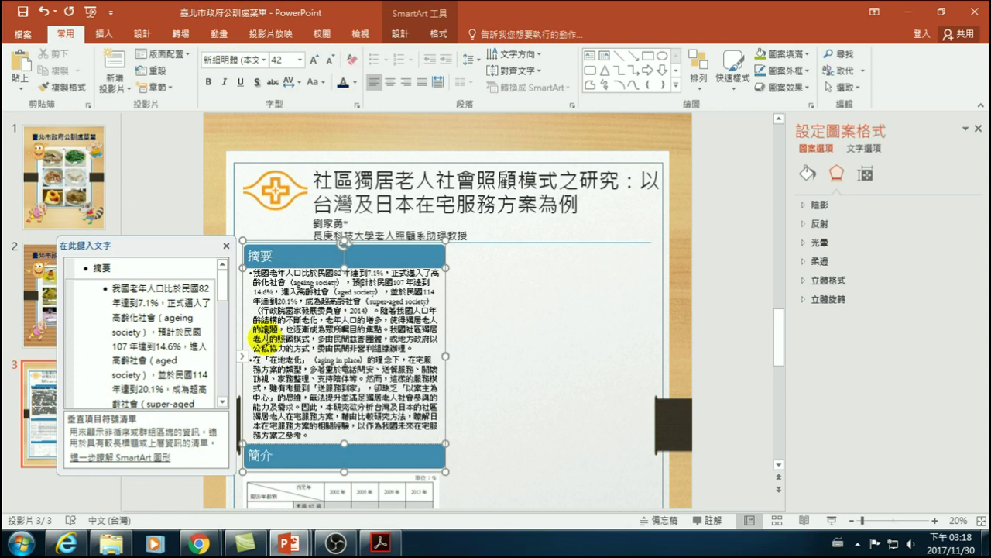
scroll(357, 332, "down", 2)
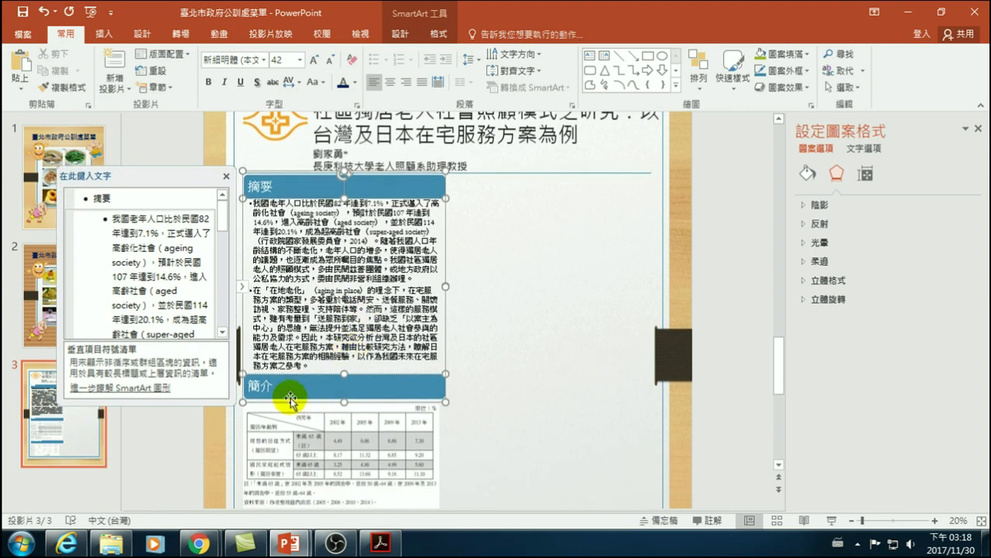
- Deselect the abstract and nudge the methods diagram slightly left under its 材料與方法 heading
scroll(310, 409, "down", 2)
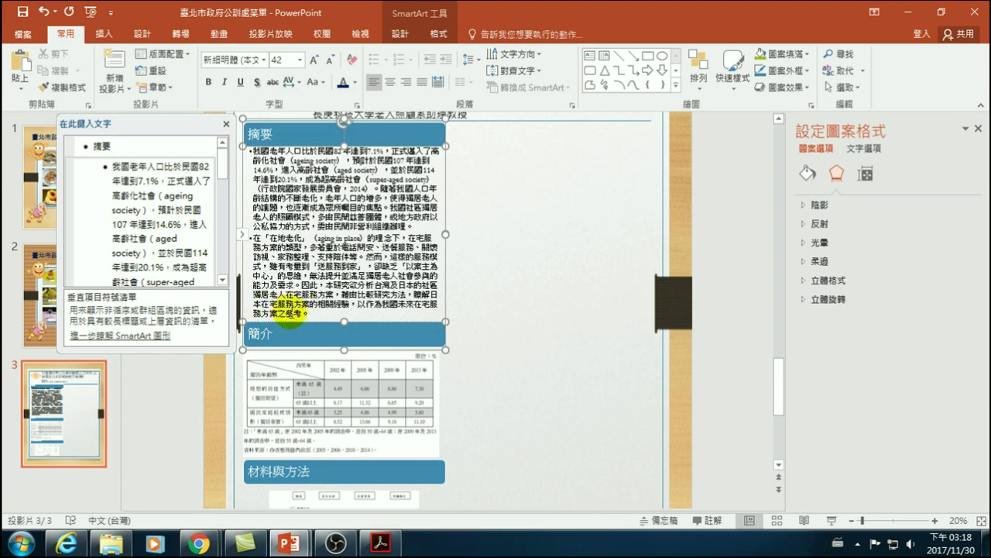
scroll(306, 321, "down", 2)
scroll(304, 334, "down", 1)
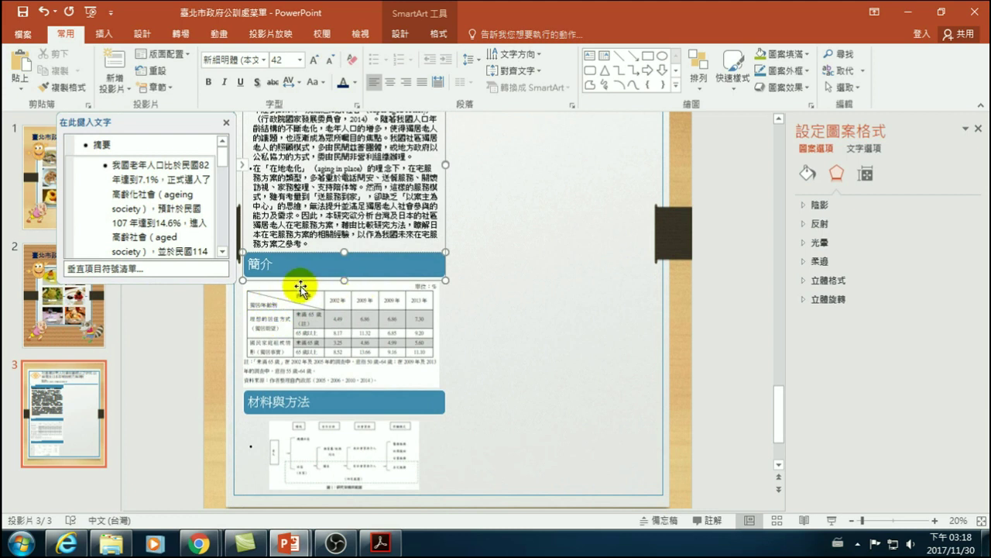
left_click(457, 337)
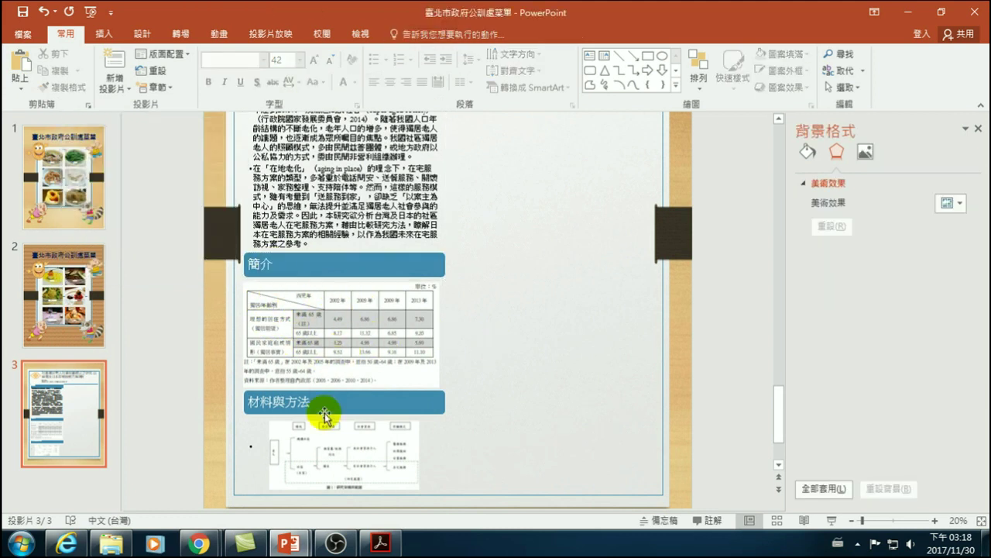
left_click(345, 448)
left_click_drag(332, 448, 326, 448)
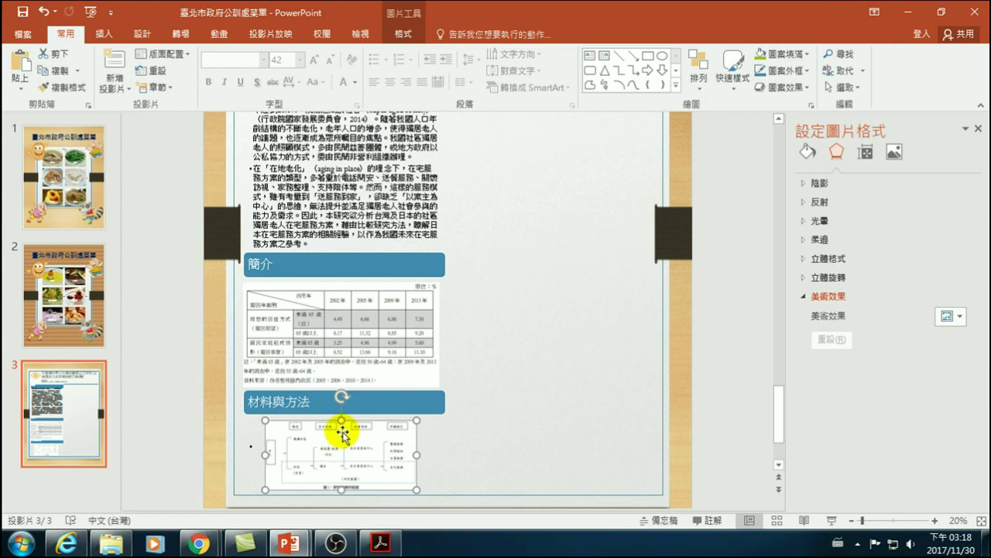
left_click(489, 381)
left_click(505, 346)
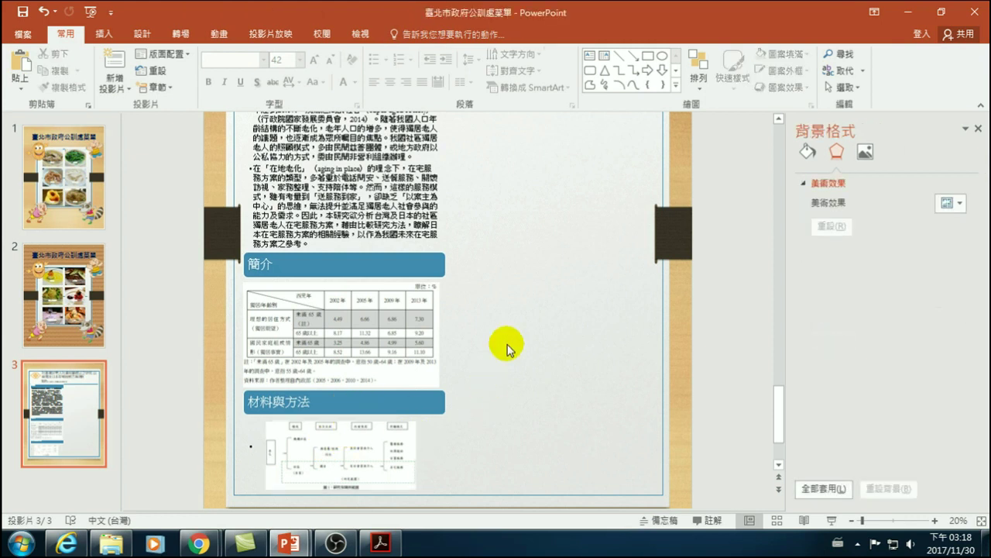
scroll(504, 337, "up", 5)
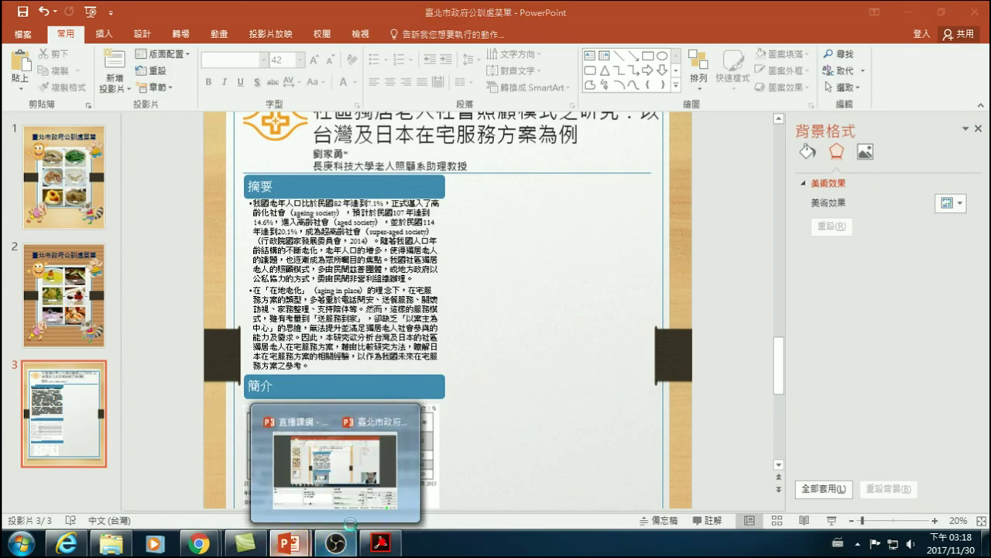
left_click(379, 542)
- Page through the paper's thumbnails from page 21 to page 36's diamond diagram
scroll(128, 409, "down", 3)
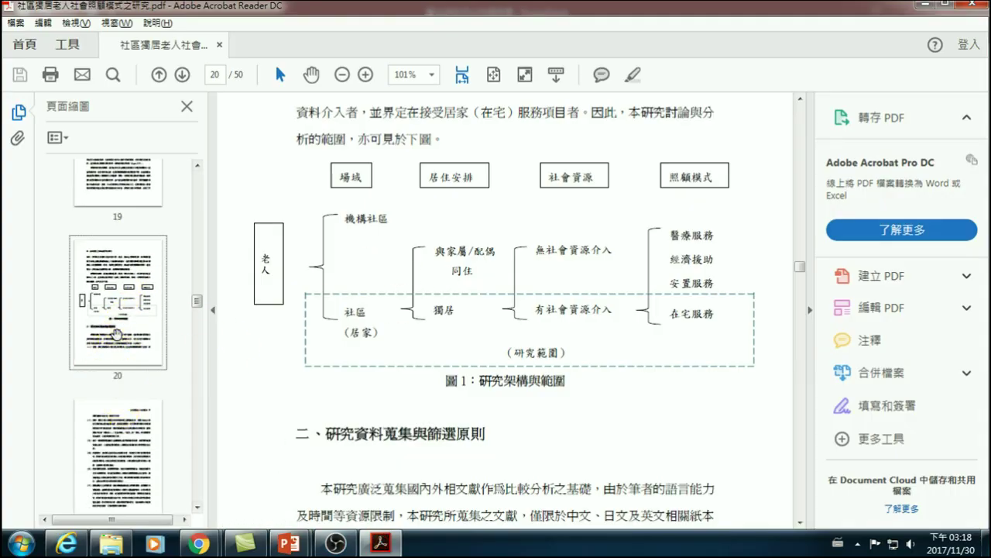
scroll(116, 349, "down", 2)
left_click(114, 344)
scroll(114, 349, "down", 2)
left_click(122, 424)
scroll(126, 422, "down", 2)
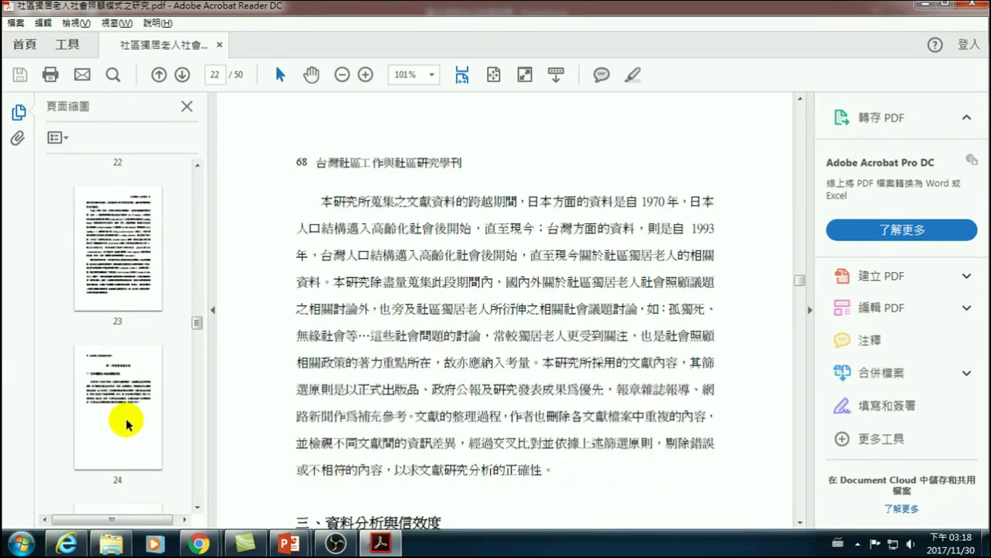
scroll(129, 425, "down", 2)
left_click(129, 215)
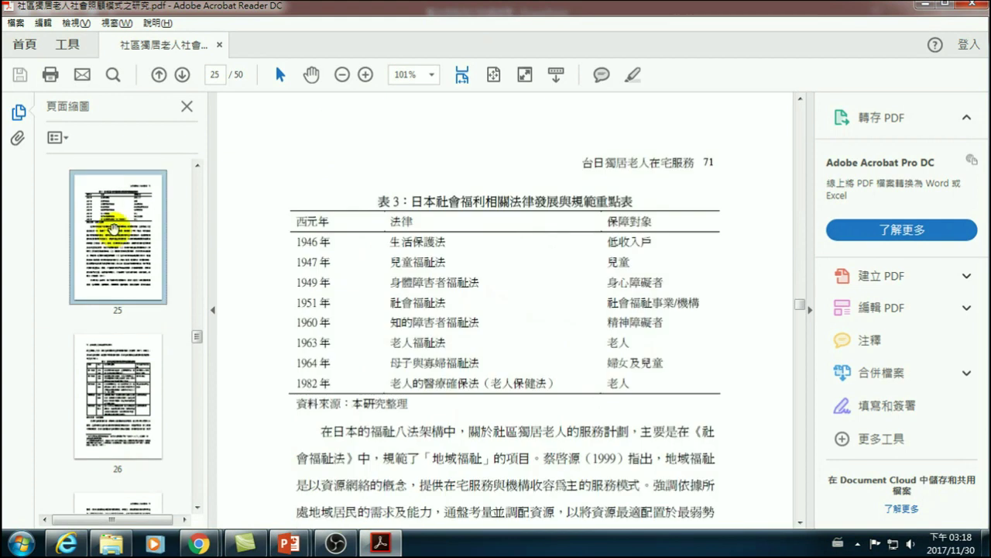
left_click(114, 374)
scroll(133, 361, "down", 2)
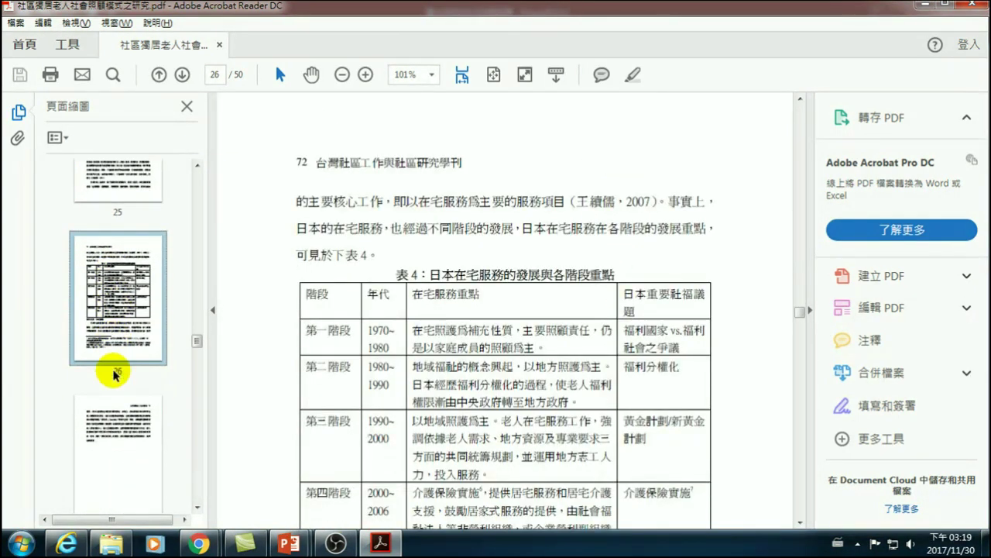
left_click(120, 416)
scroll(122, 403, "down", 1)
left_click(129, 454)
scroll(130, 403, "down", 1)
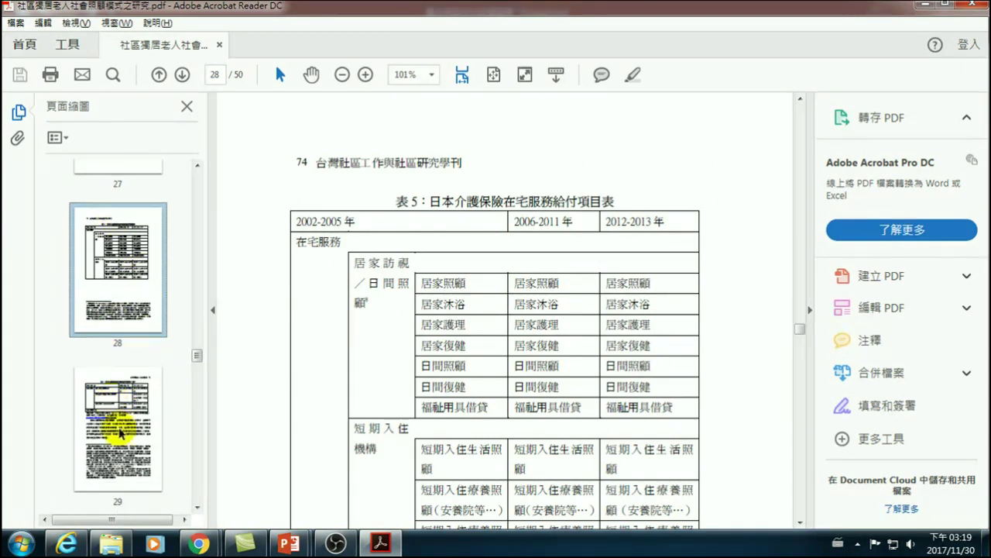
left_click(116, 399)
scroll(116, 401, "down", 2)
left_click(116, 402)
scroll(116, 392, "down", 3)
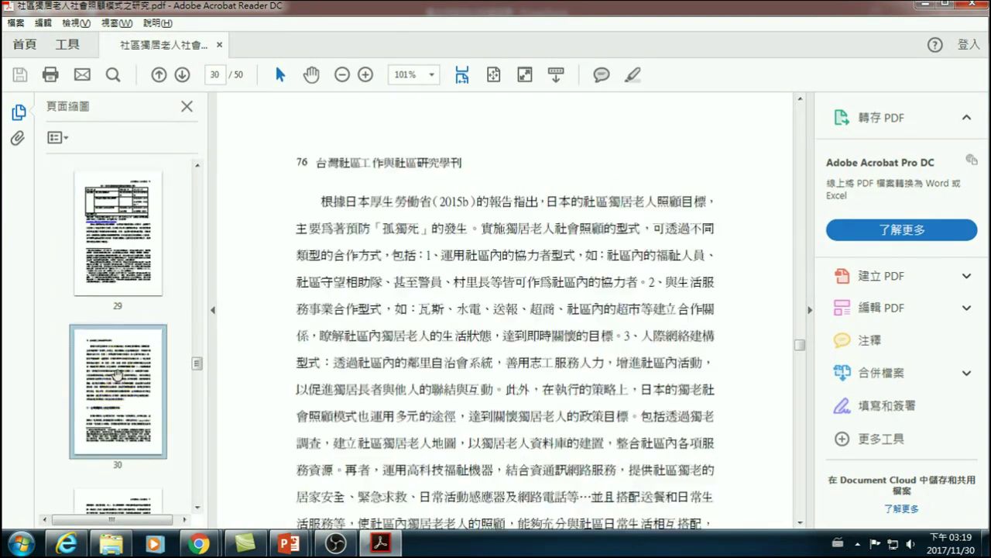
left_click(118, 346)
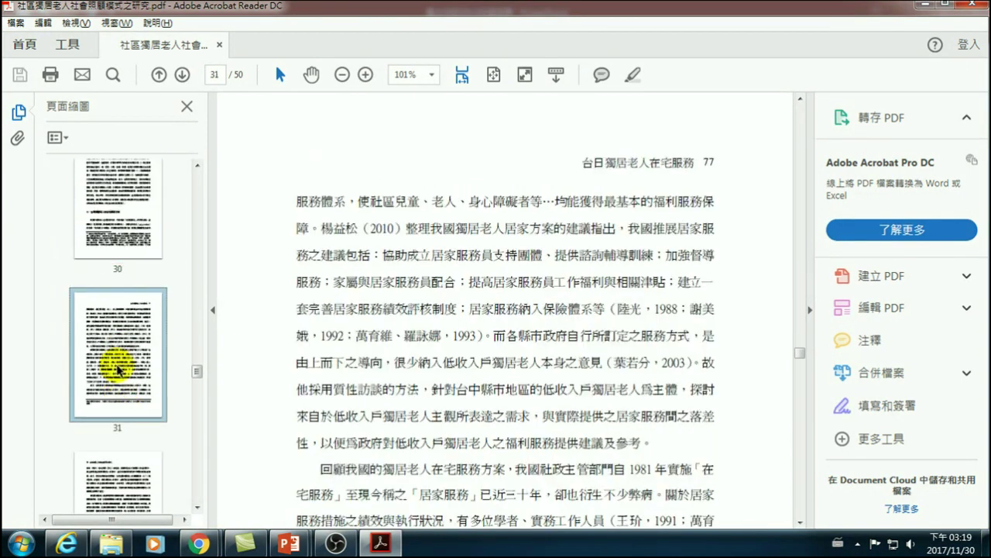
scroll(118, 356, "down", 3)
left_click(118, 344)
scroll(119, 370, "down", 1)
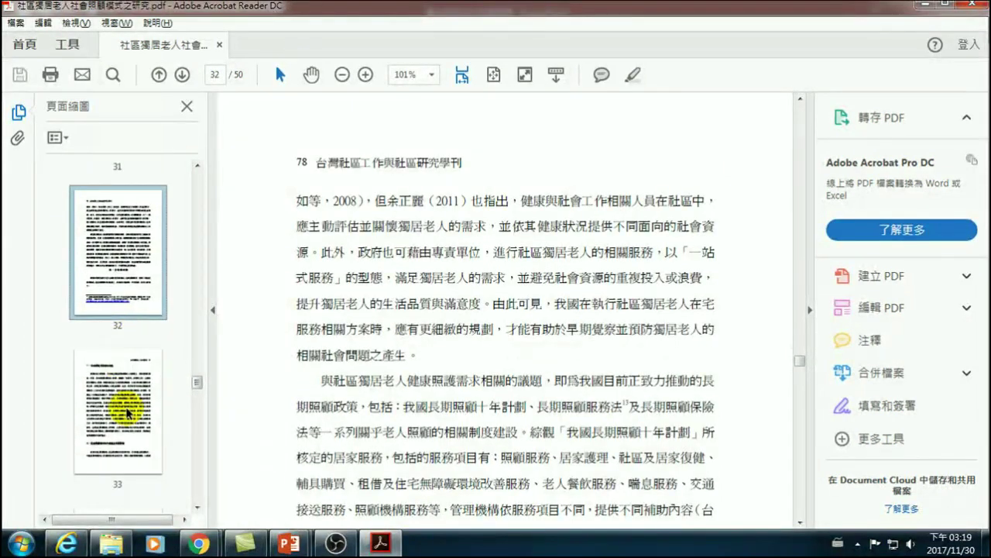
left_click(129, 385)
scroll(122, 380, "down", 3)
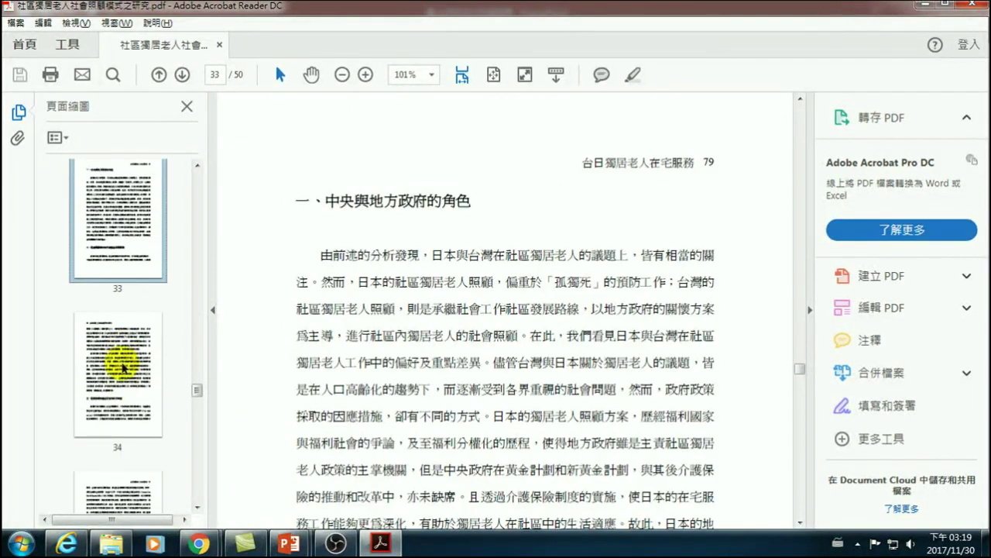
left_click(121, 358)
scroll(112, 384, "down", 3)
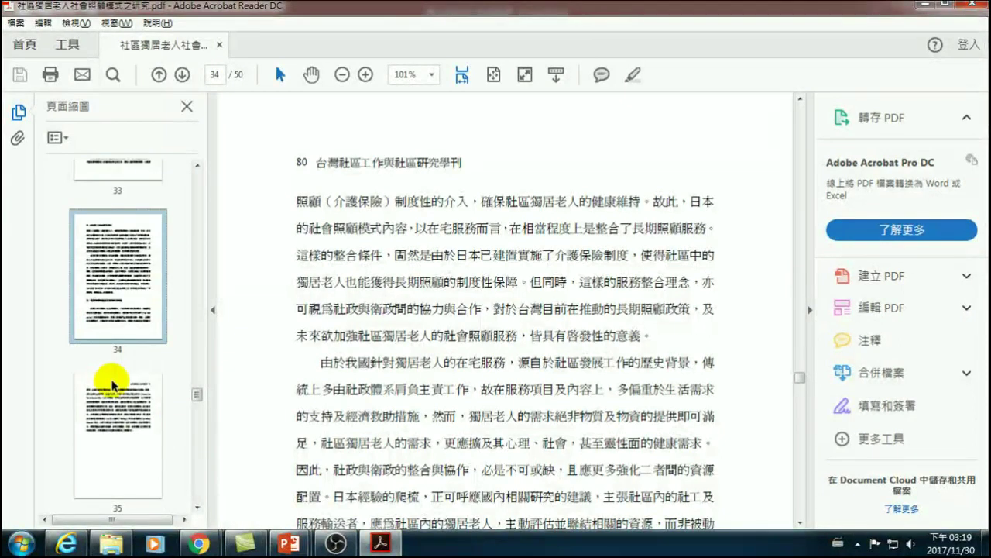
left_click(118, 401)
scroll(120, 402, "down", 3)
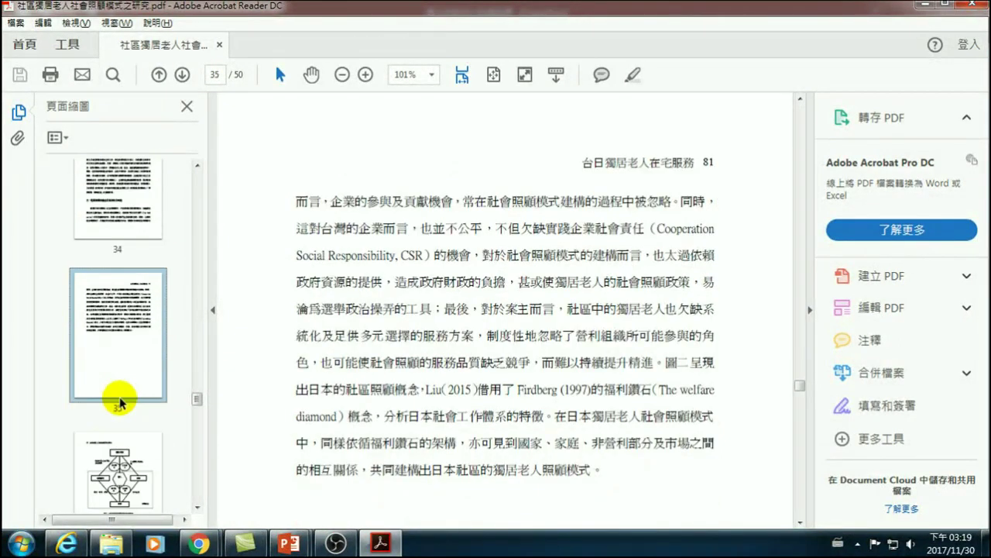
left_click(118, 458)
- Continue browsing pages 37 to 41, where the 參考書目 reference list appears
scroll(124, 445, "down", 3)
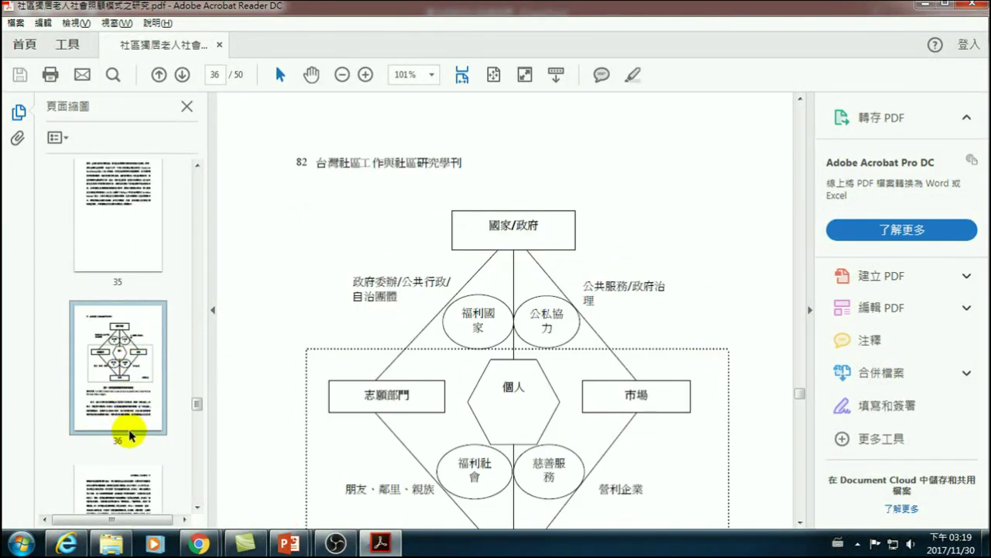
scroll(117, 417, "down", 3)
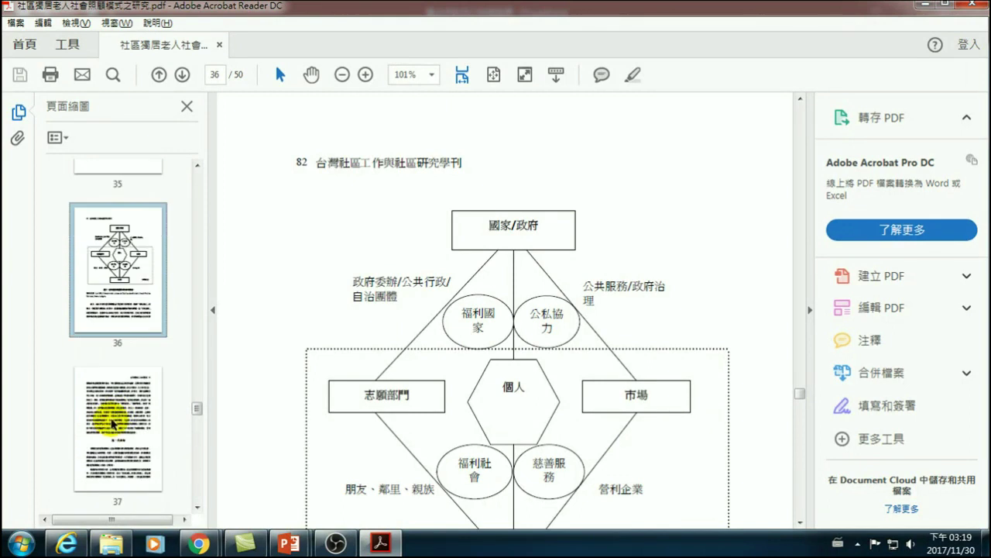
left_click(111, 425)
scroll(106, 414, "down", 4)
left_click(103, 428)
scroll(109, 428, "down", 4)
left_click(116, 405)
scroll(115, 409, "down", 3)
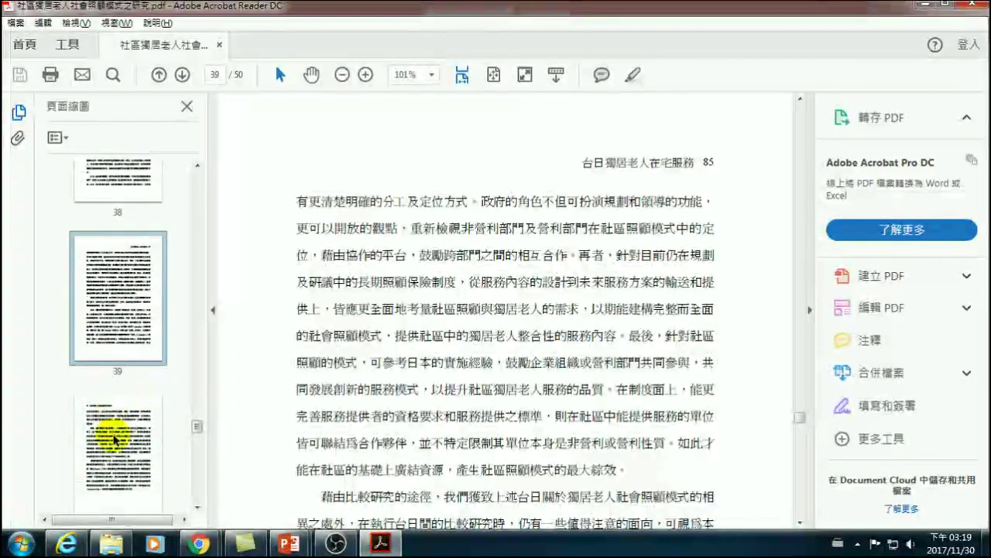
left_click(113, 421)
scroll(115, 434, "down", 4)
left_click(115, 434)
scroll(116, 423, "down", 3)
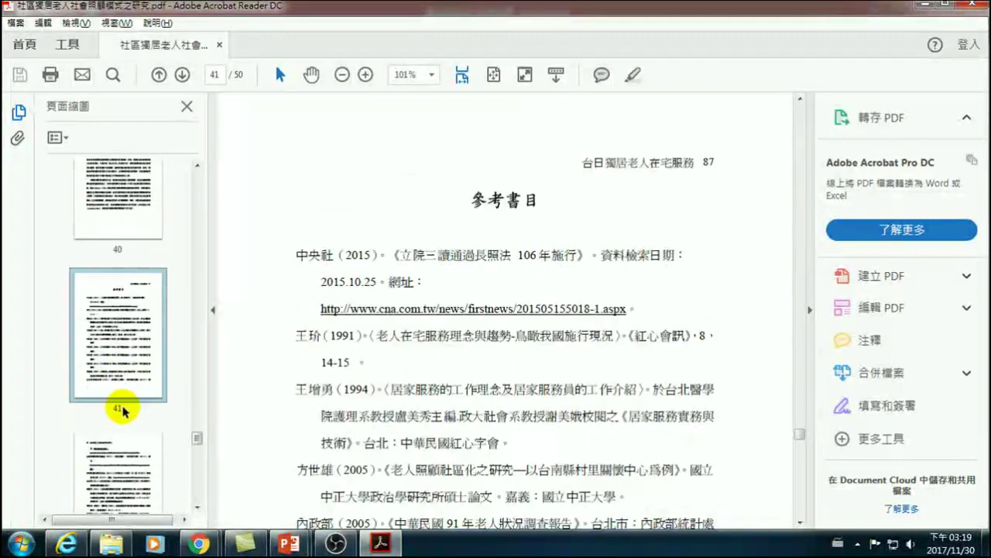
scroll(100, 323, "up", 4)
- Return to page 36 and zoom out to 66.7% to show the whole welfare diagram
left_click(107, 344)
scroll(116, 217, "up", 3)
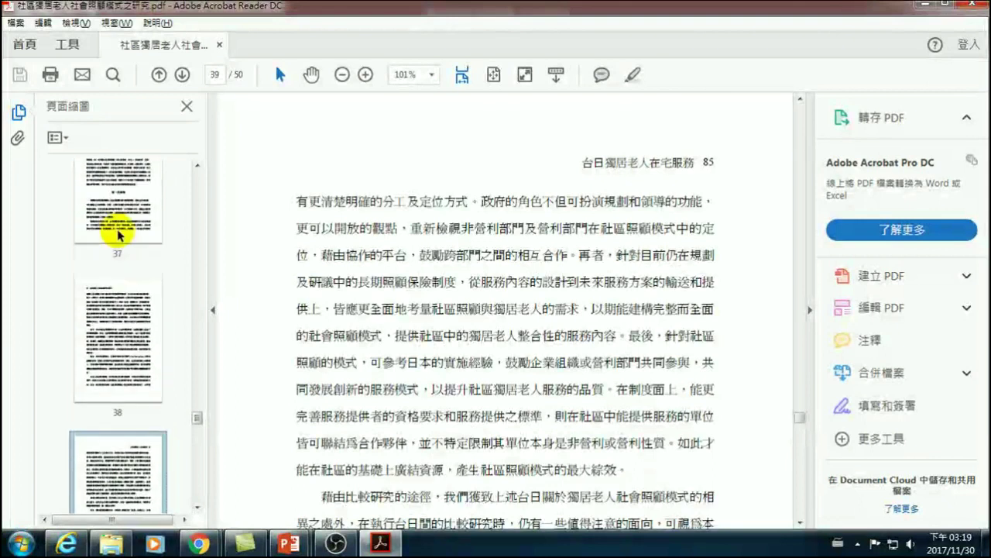
left_click(110, 352)
left_click(126, 210)
scroll(131, 225, "up", 2)
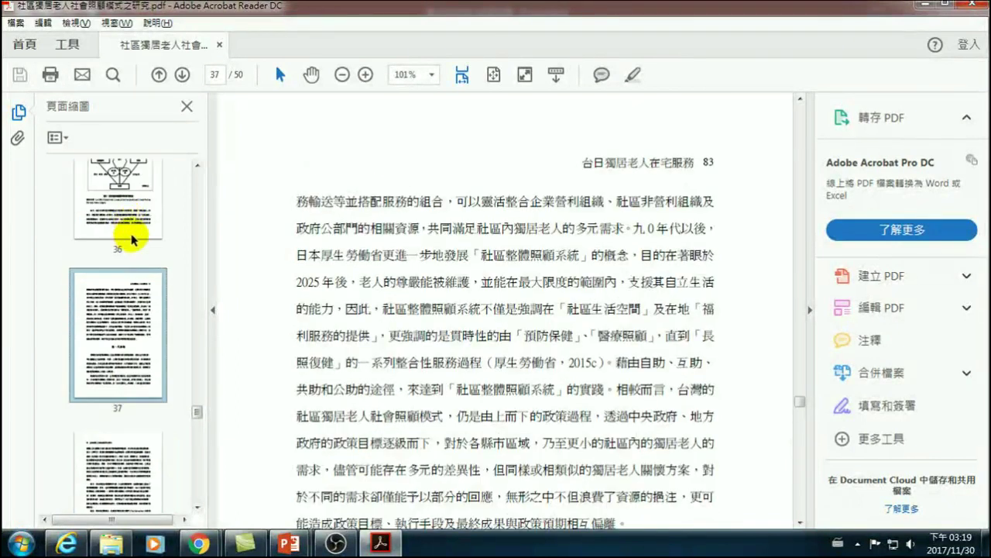
left_click(131, 210)
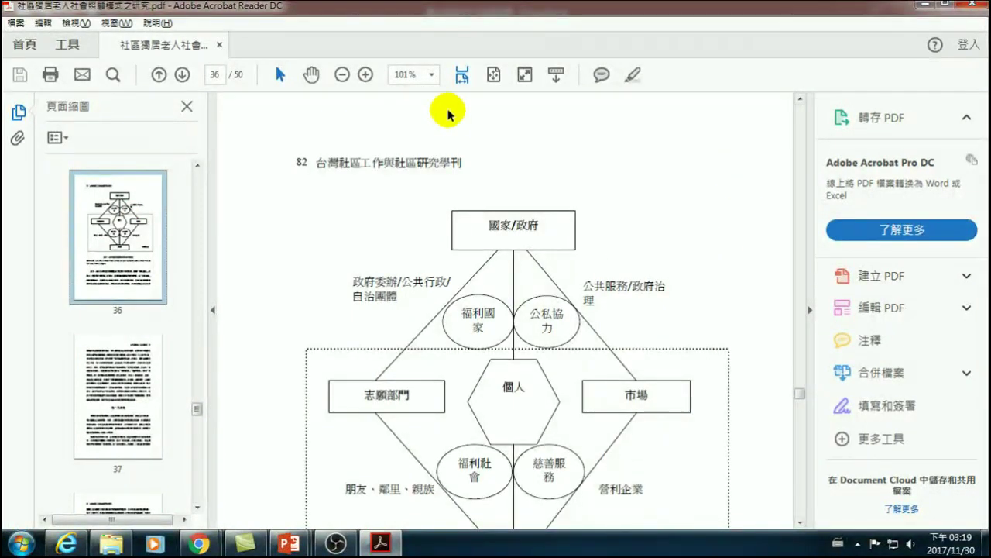
left_click(343, 75)
left_click(342, 75)
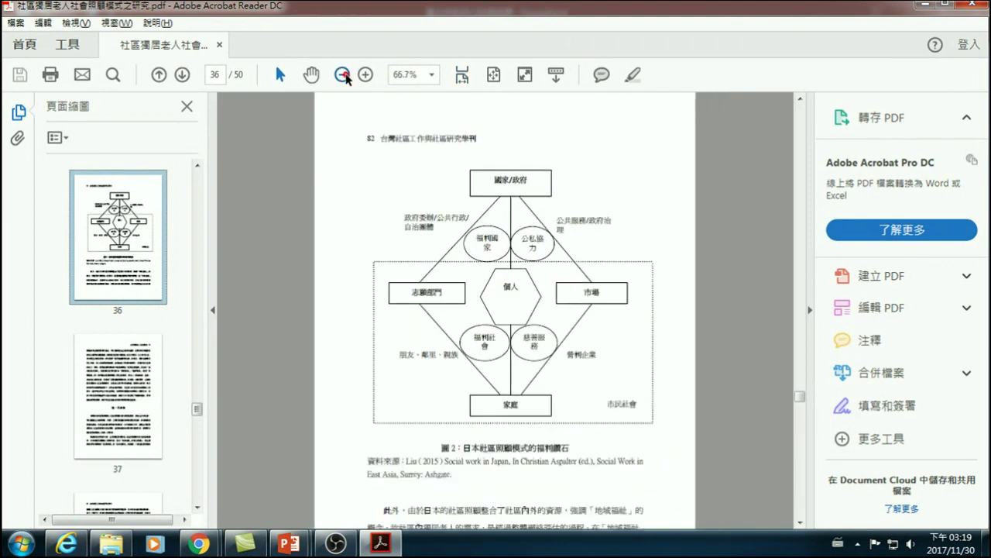
- Zoom the PDF out to 54.1% and view pages 35 through 37
left_click(343, 74)
scroll(123, 240, "up", 2)
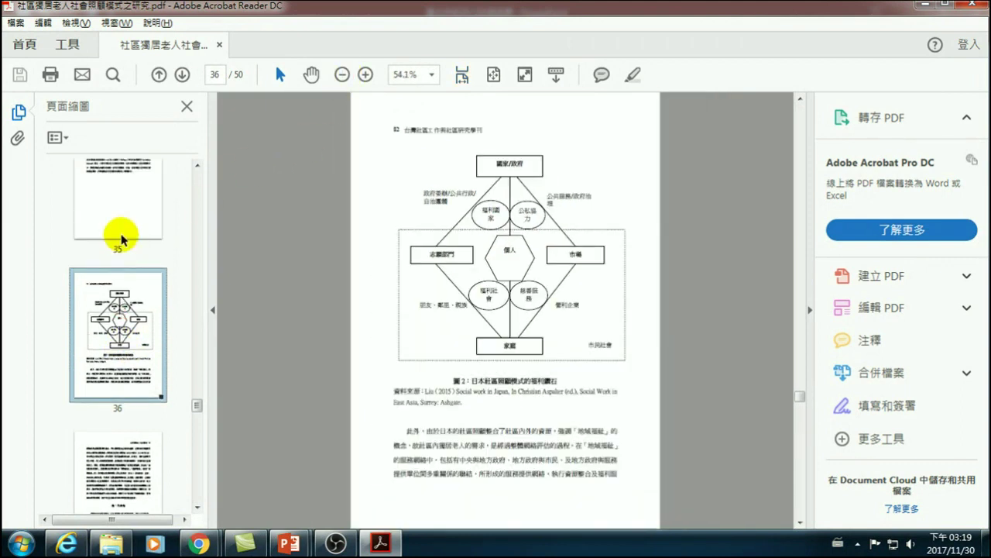
left_click(121, 236)
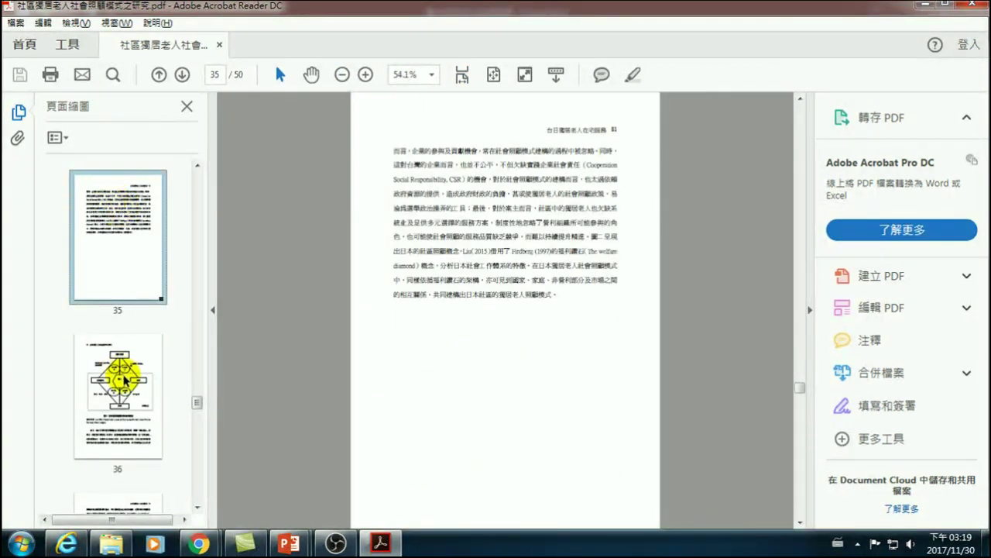
left_click(123, 370)
left_click(125, 390)
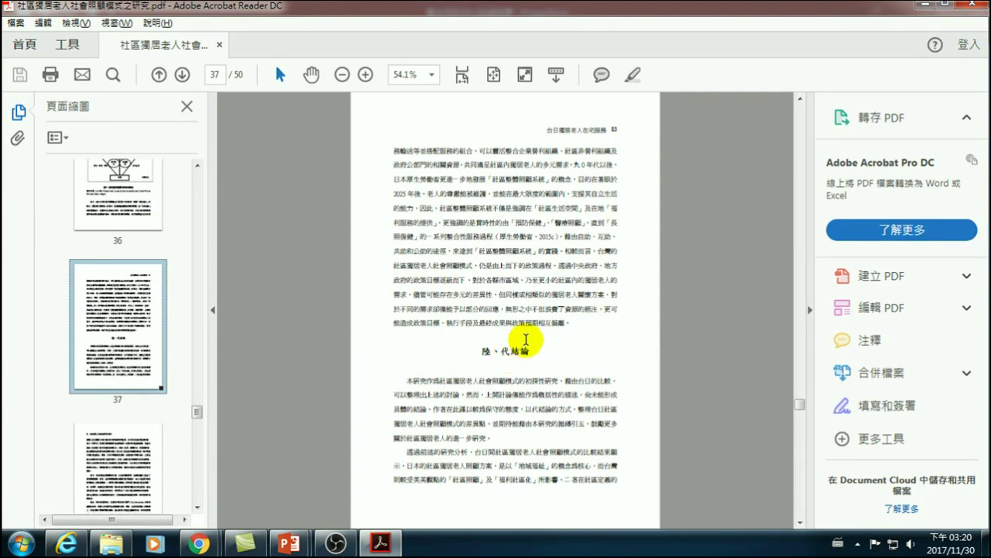
- Scroll on to the page 41 reference list, then return to the PowerPoint poster
scroll(496, 353, "up", 10)
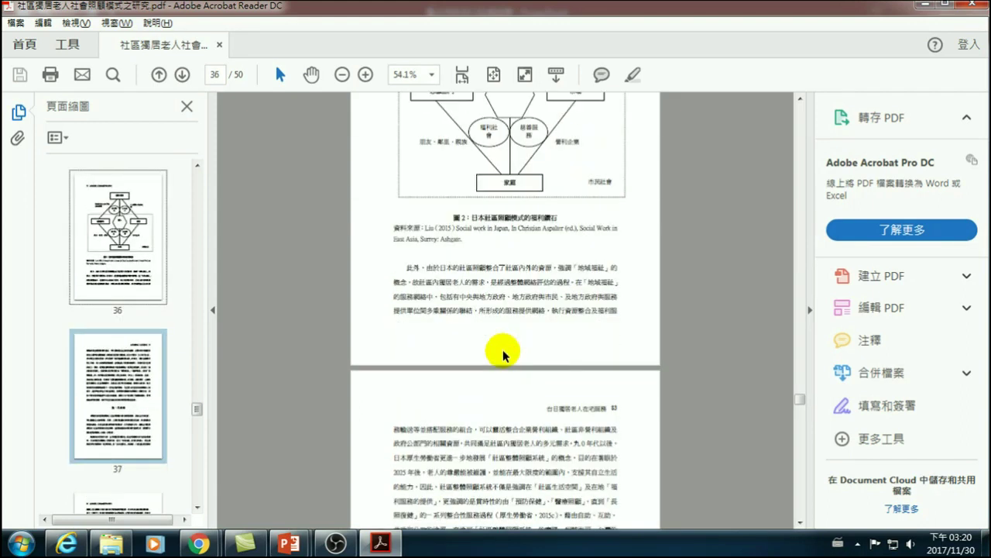
scroll(504, 356, "down", 10)
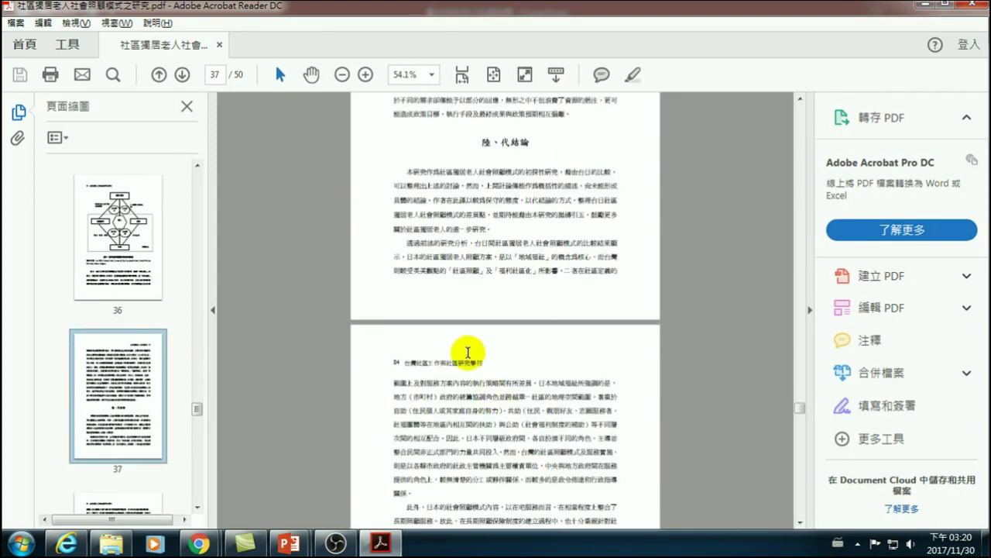
scroll(498, 229, "down", 15)
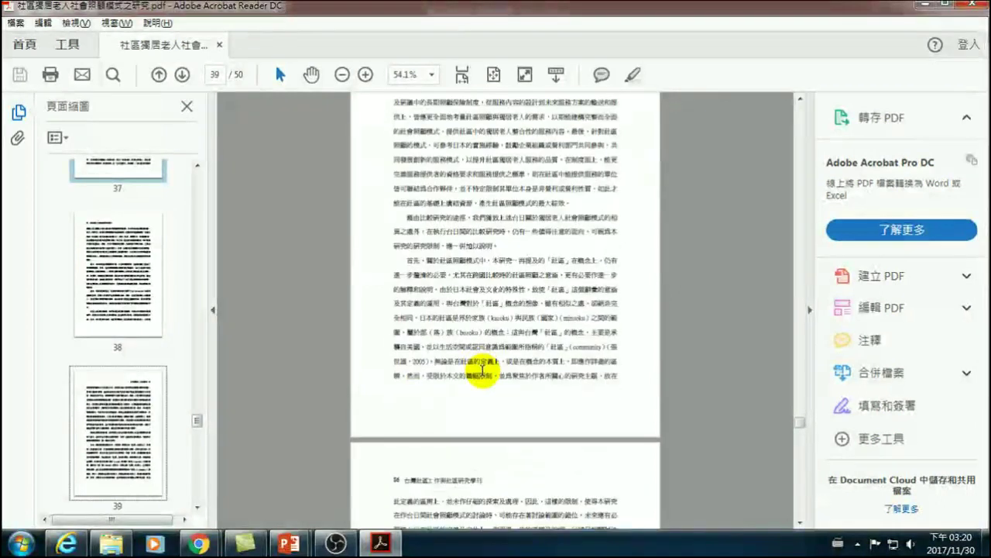
scroll(478, 362, "down", 7)
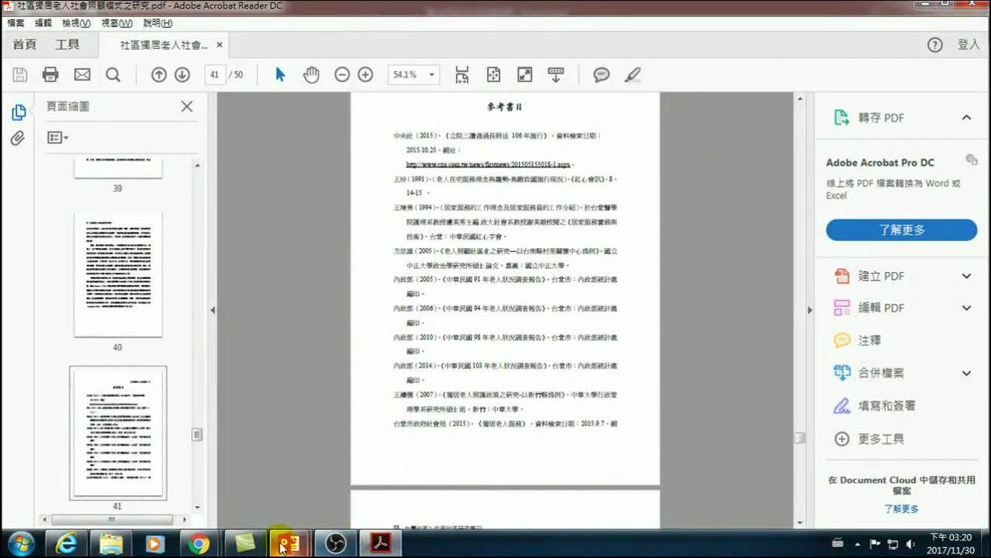
mouse_move(289, 543)
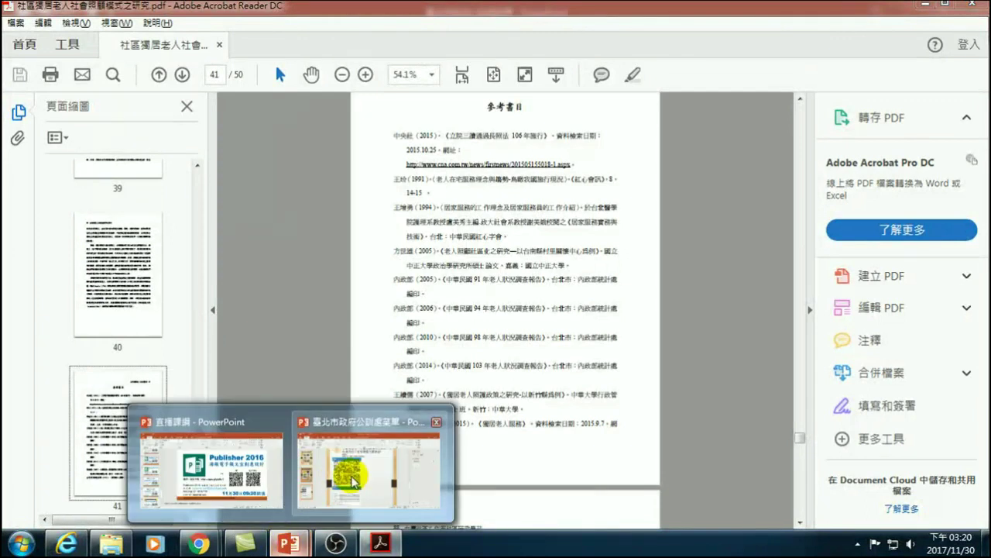
left_click(408, 424)
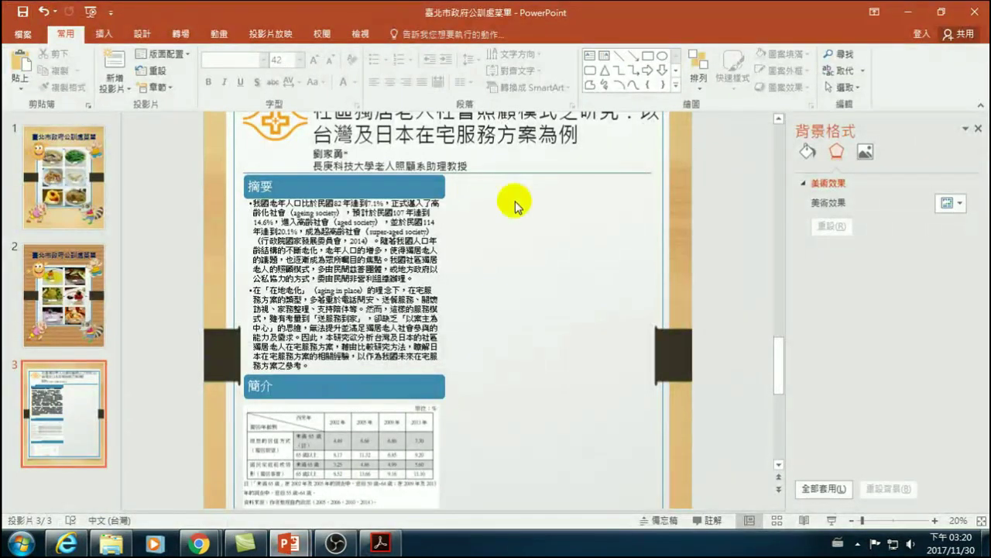
- Insert a Vertical Bullet List SmartArt and type 代結論 as its first bullet
scroll(344, 410, "down", 1)
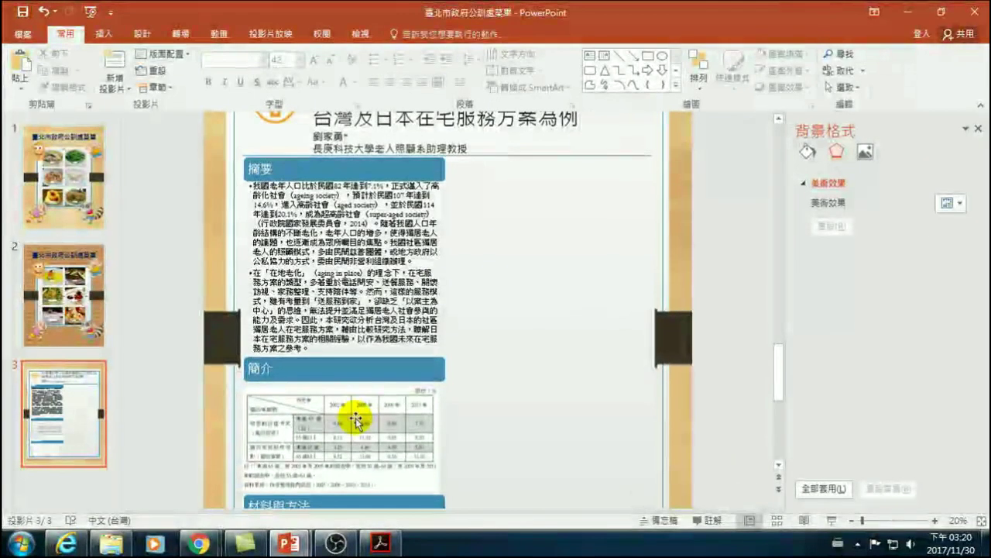
scroll(358, 414, "down", 3)
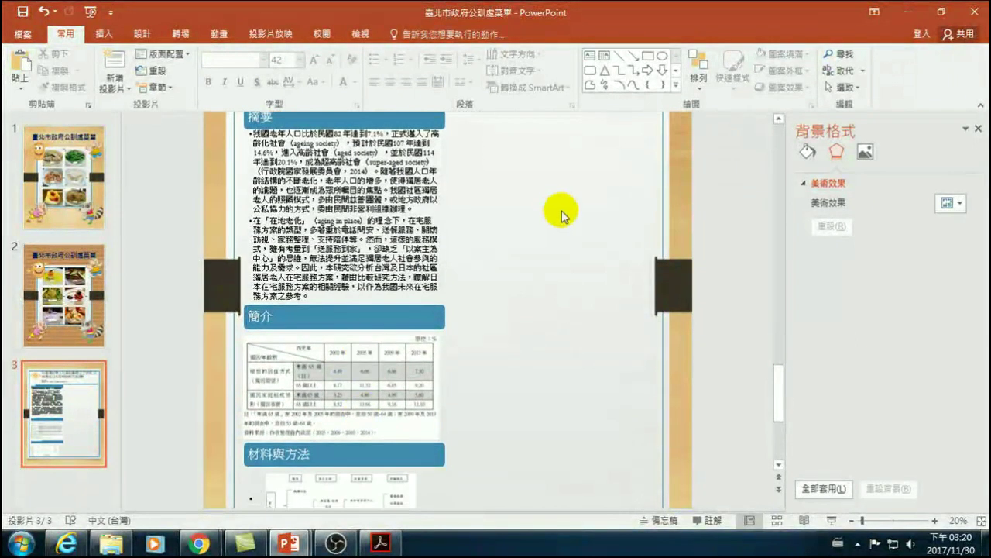
scroll(542, 209, "up", 4)
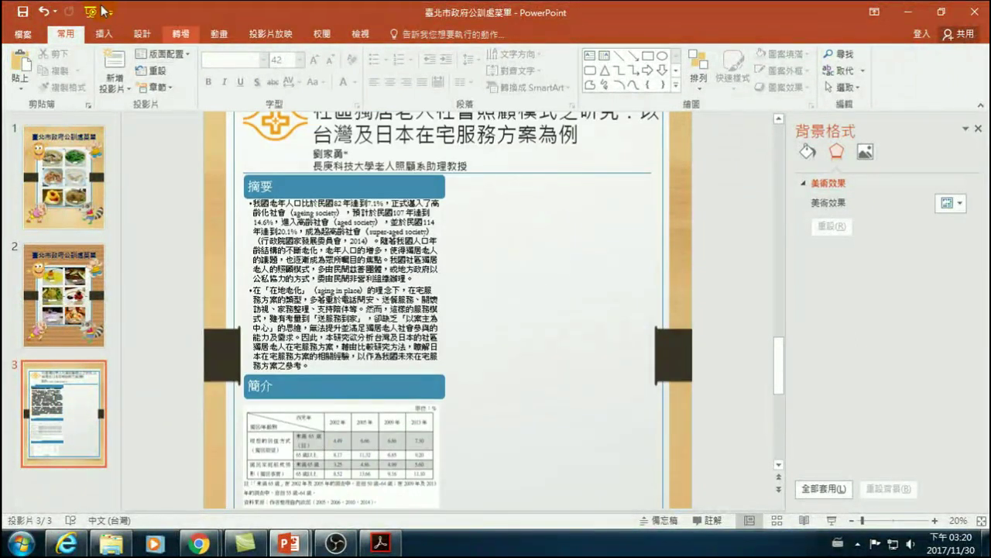
left_click(103, 34)
left_click(295, 62)
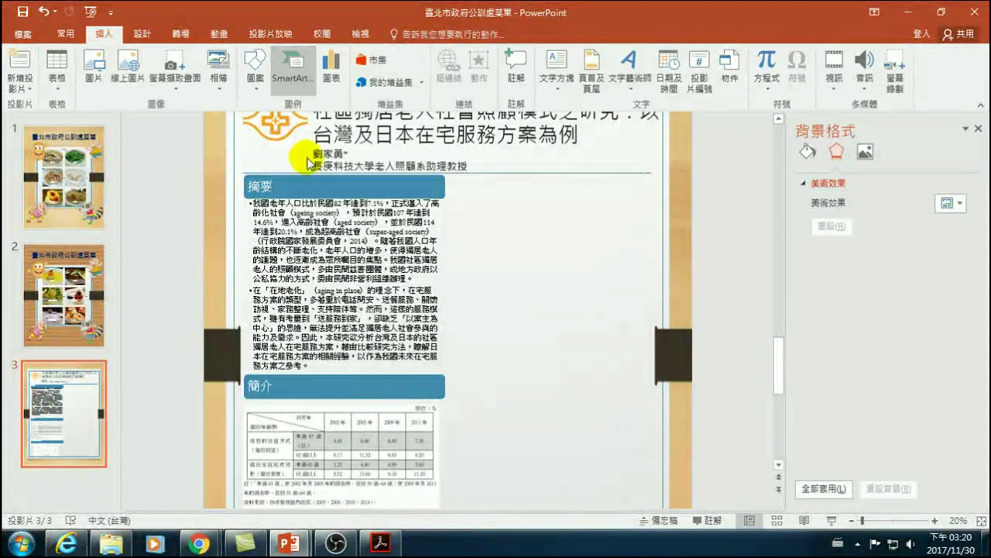
left_click(375, 231)
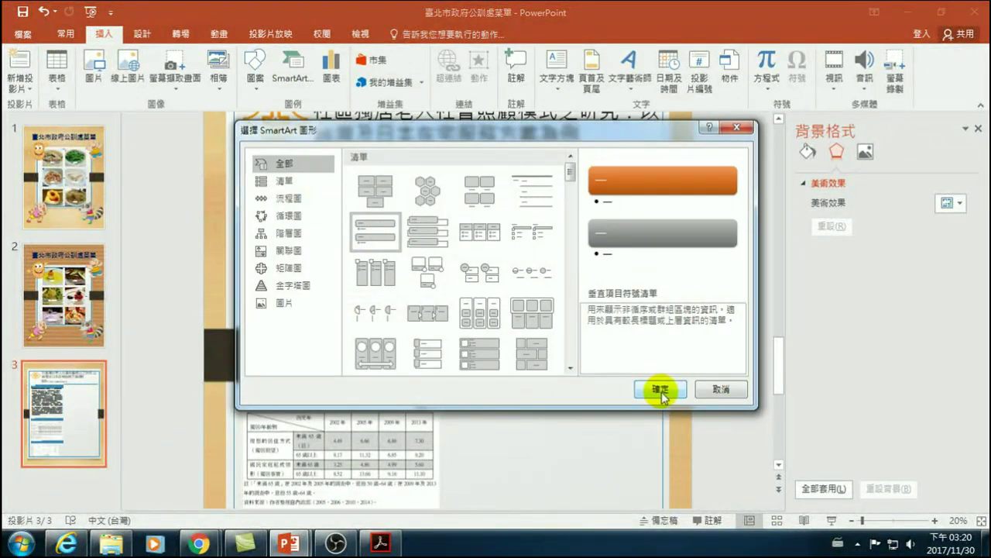
left_click(661, 391)
left_click(192, 271)
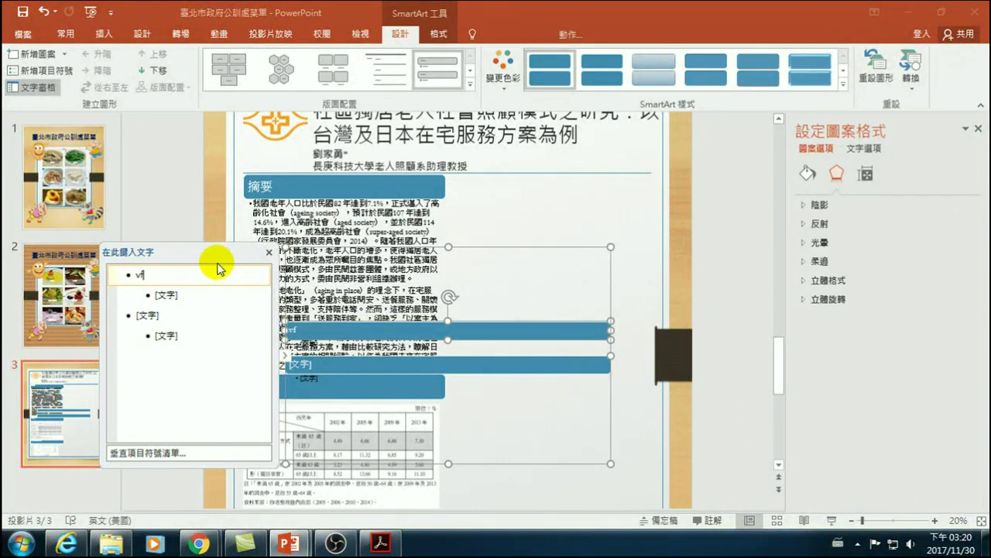
key("BackSpace")
key("BackSpace")
key("alt+shift")
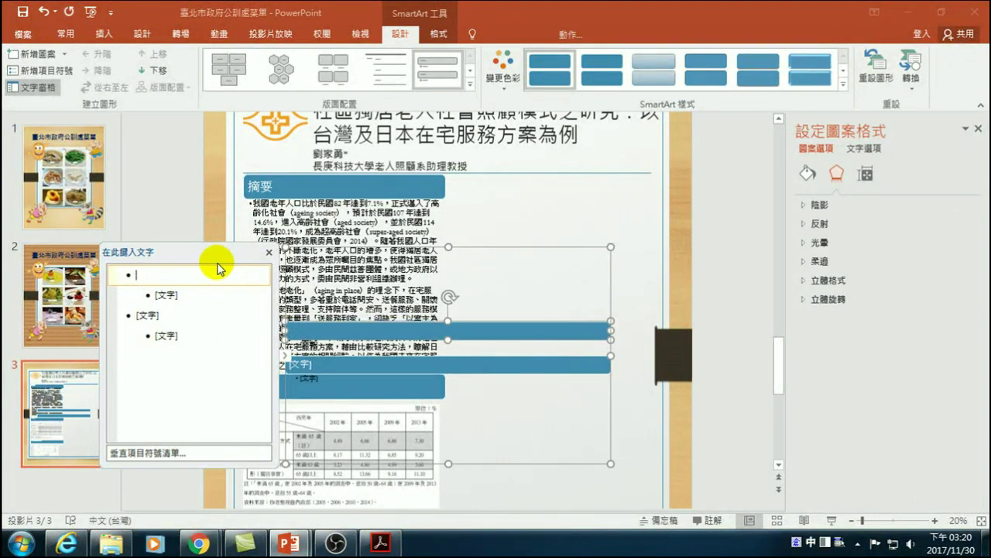
type("代")
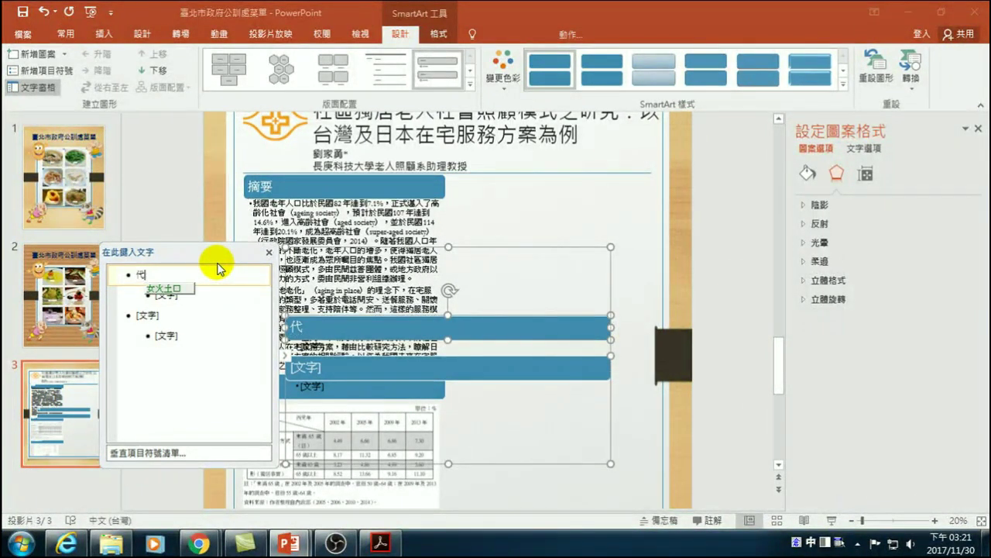
type("結論")
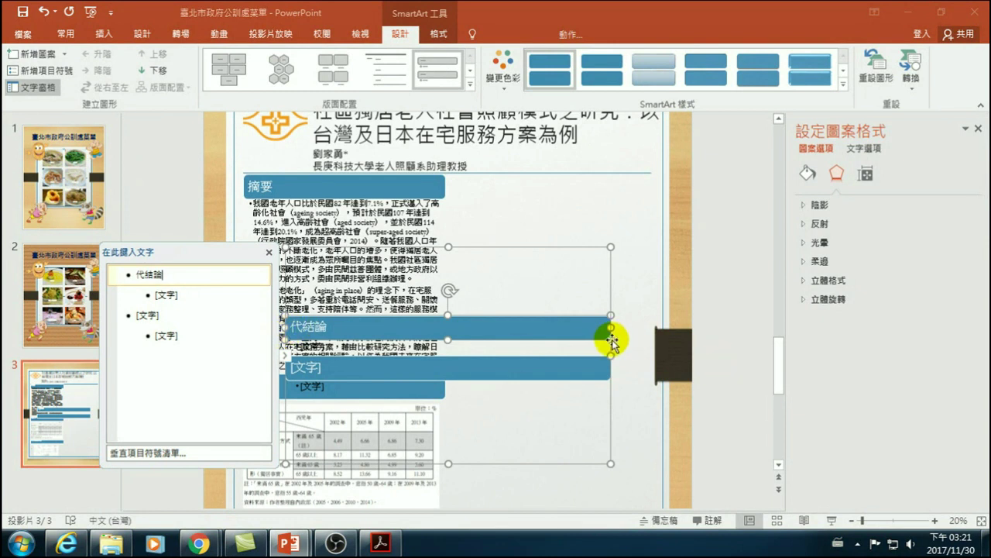
- Shrink the SmartArt and move it into the right column beside the 摘要 section
left_click_drag(611, 327, 514, 335)
key("ctrl+z")
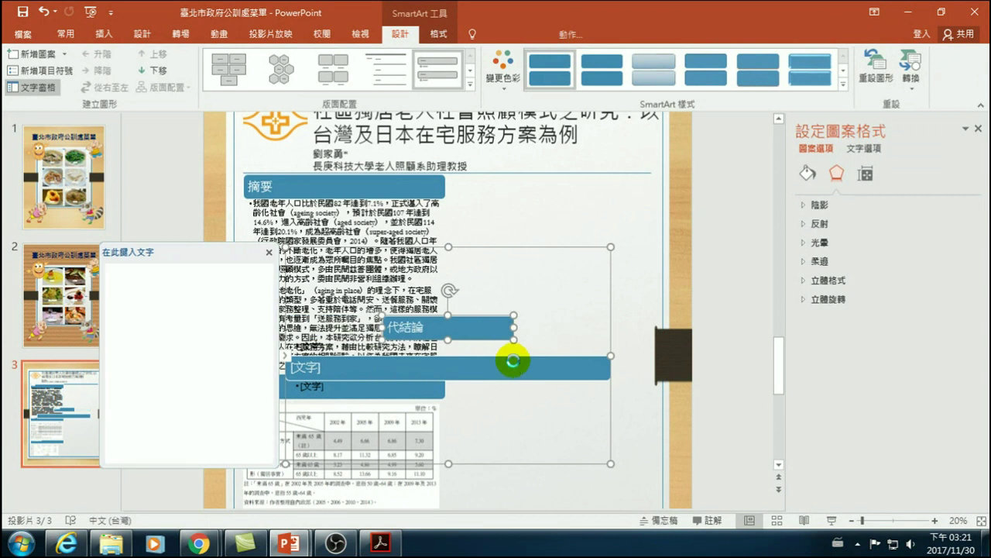
left_click(607, 409)
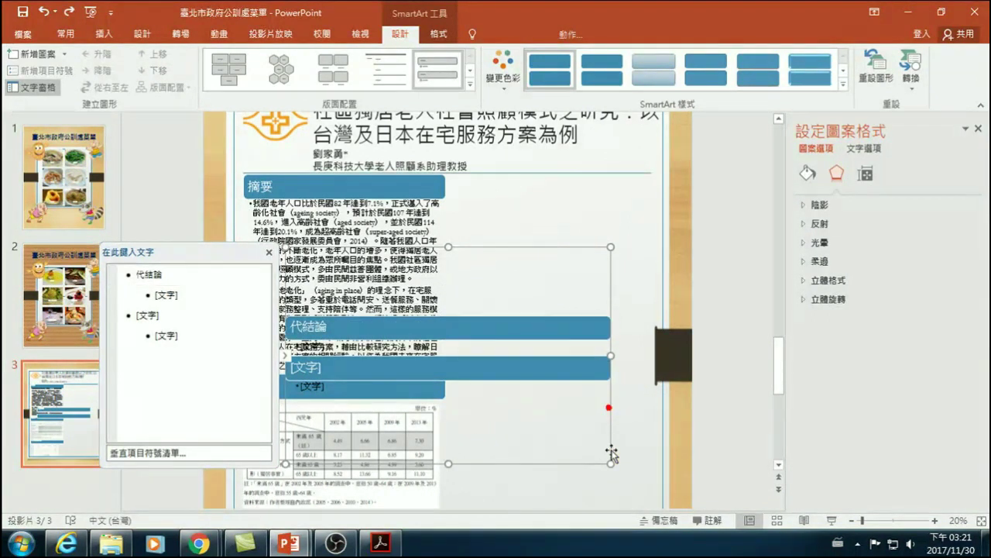
left_click_drag(612, 466, 477, 451)
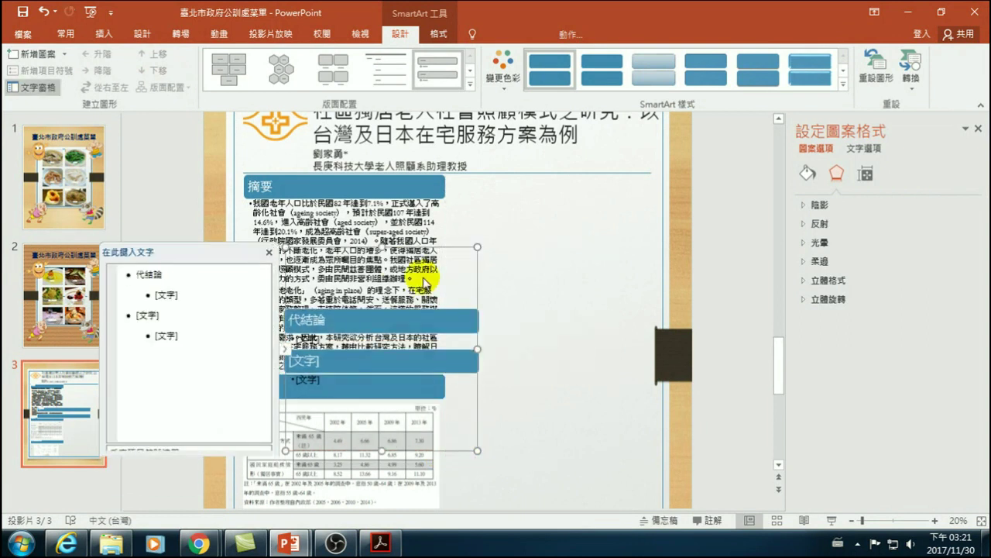
left_click_drag(363, 249, 527, 166)
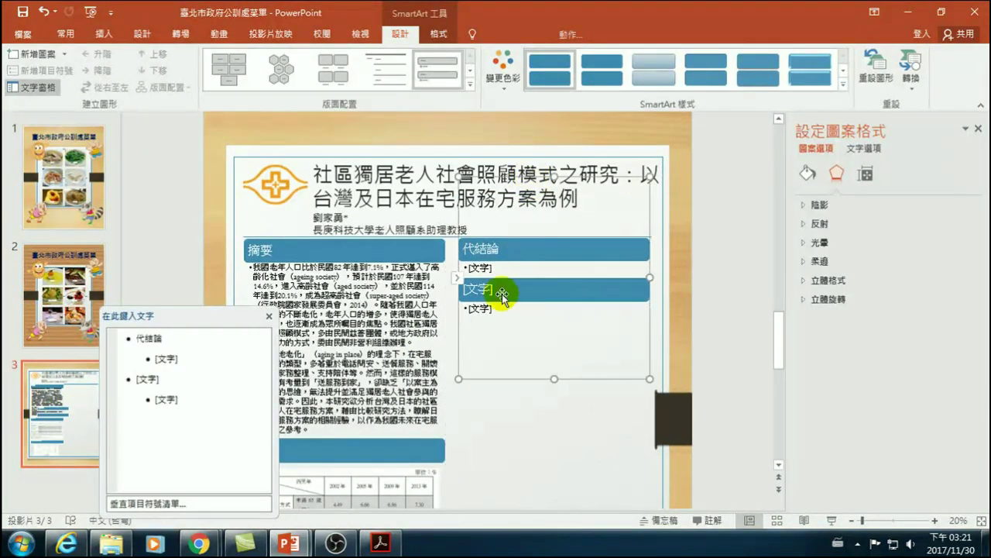
left_click(495, 270)
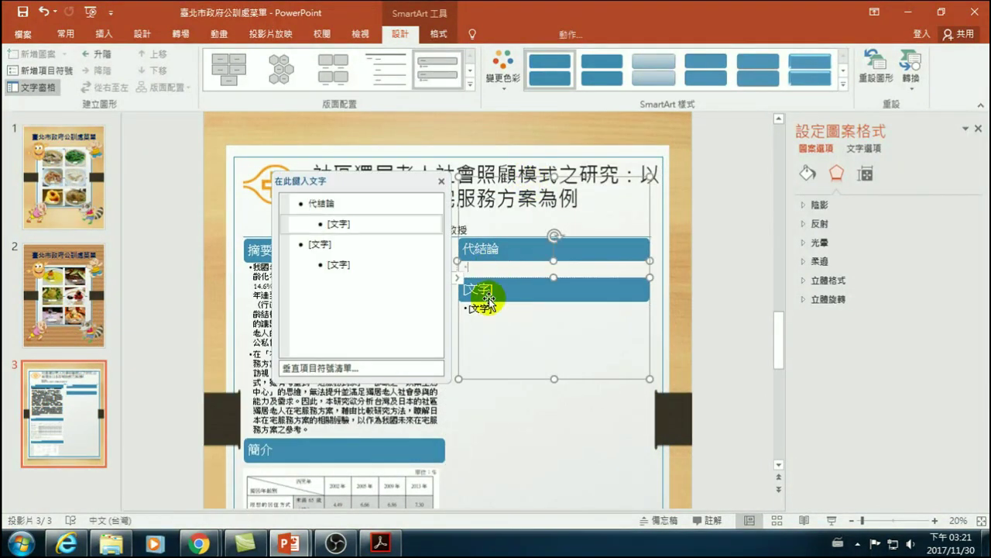
- Select the first 陸、代結論 paragraph on page 37 in Acrobat, then return to the poster's empty bullet
key("alt+Tab")
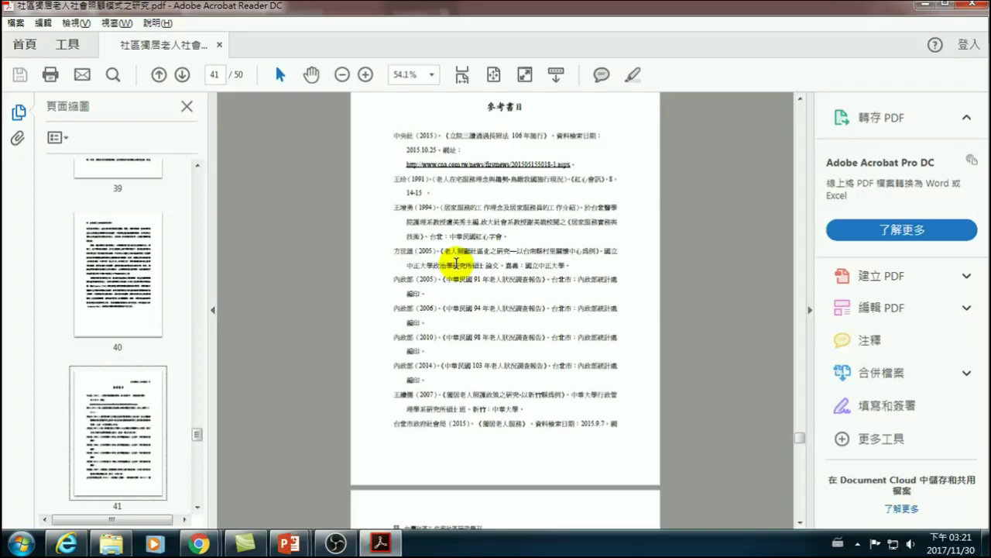
scroll(458, 232, "up", 10)
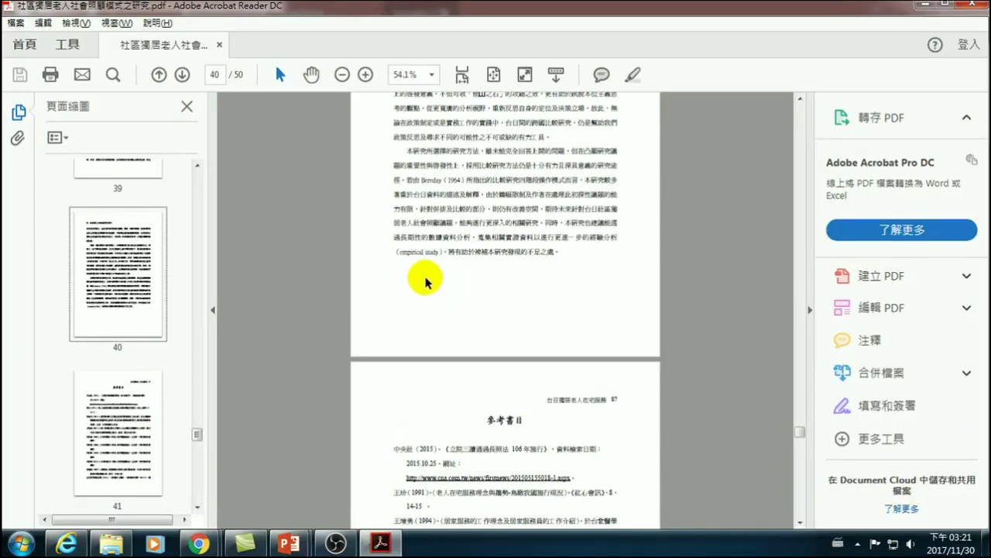
scroll(458, 275, "up", 15)
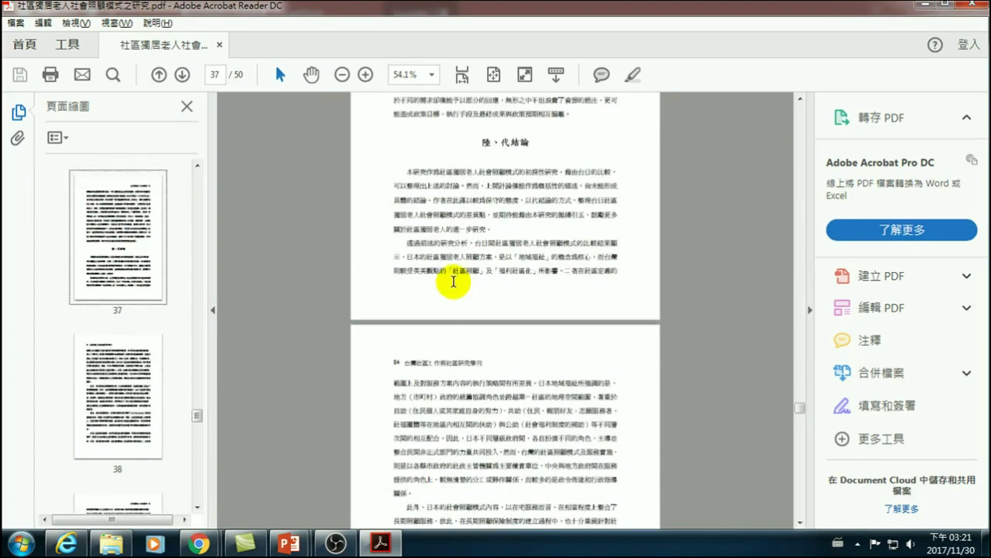
scroll(468, 284, "down", 3)
left_click_drag(404, 206, 493, 265)
key("ctrl+c")
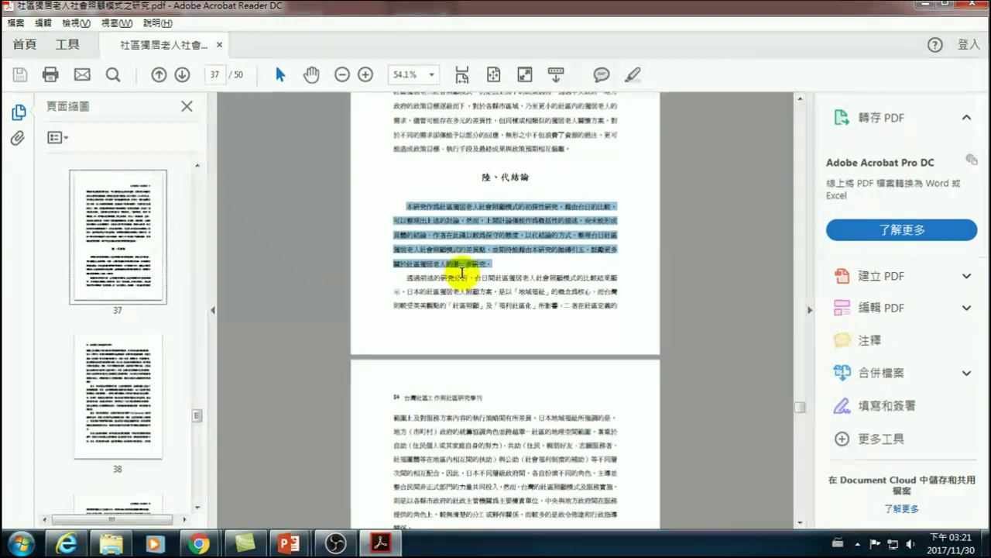
key("alt+Tab")
left_click(497, 268)
left_click(478, 266)
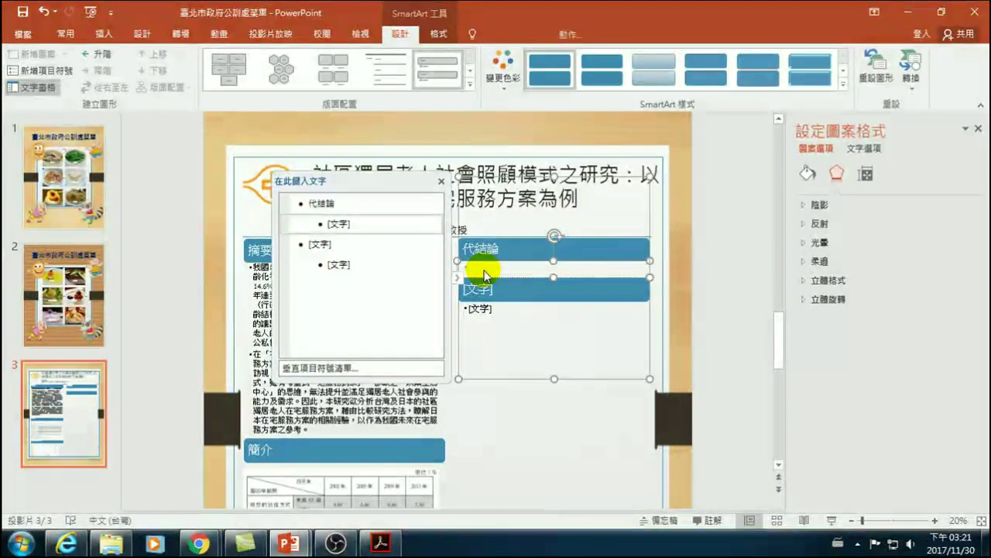
- Paste the conclusion text under 代結論 and join its separate bullets into one paragraph
key("ctrl+v")
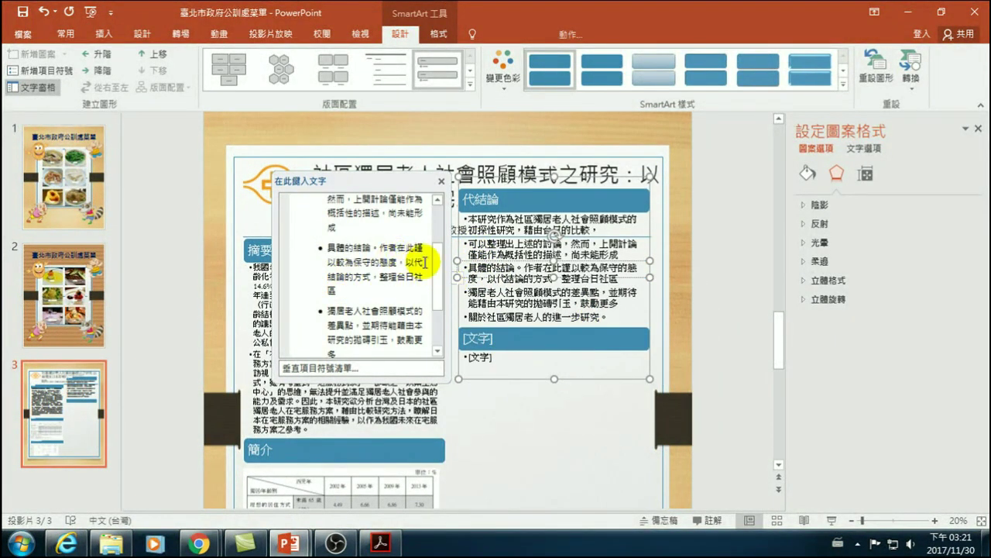
left_click_drag(442, 256, 441, 221)
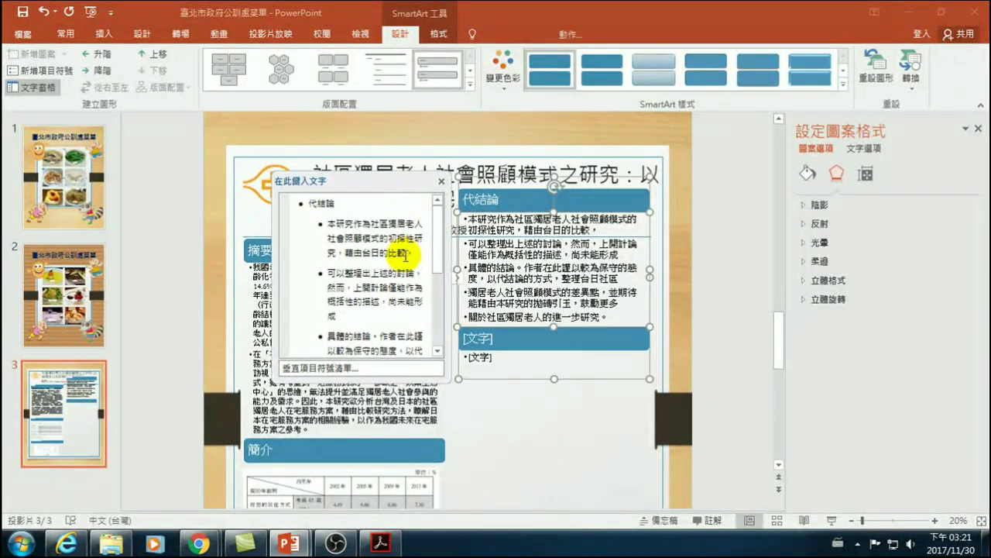
left_click(408, 254)
key("Delete")
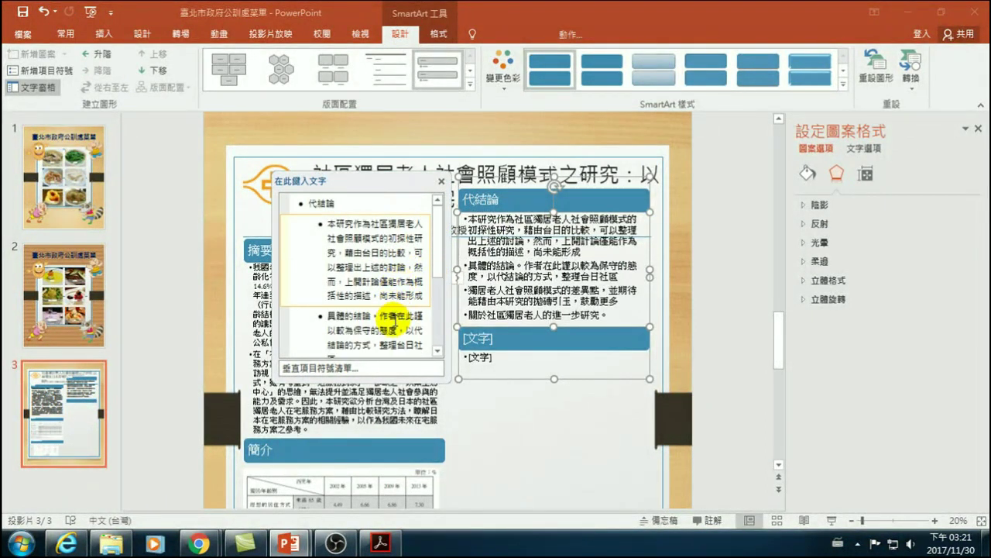
left_click(330, 314)
key("shift+Tab")
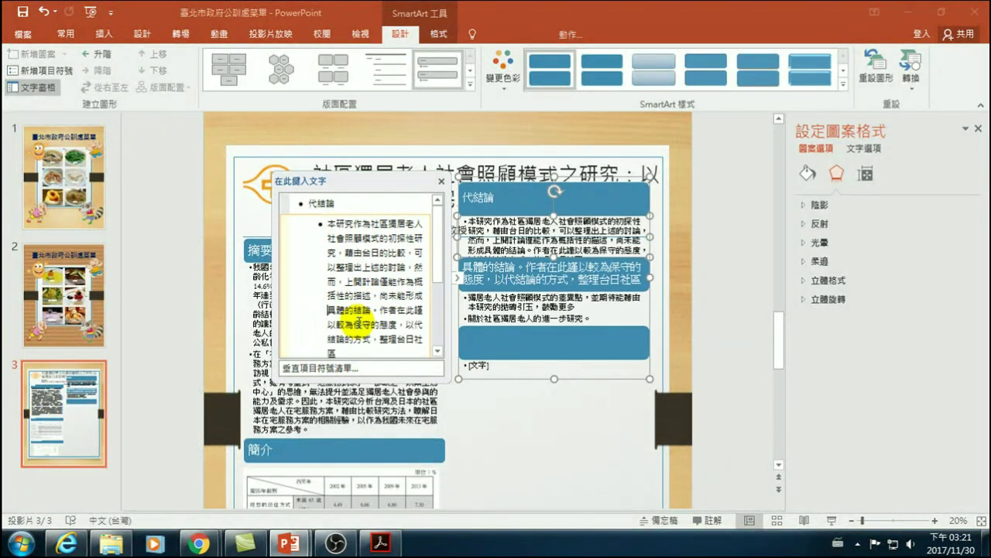
key("BackSpace")
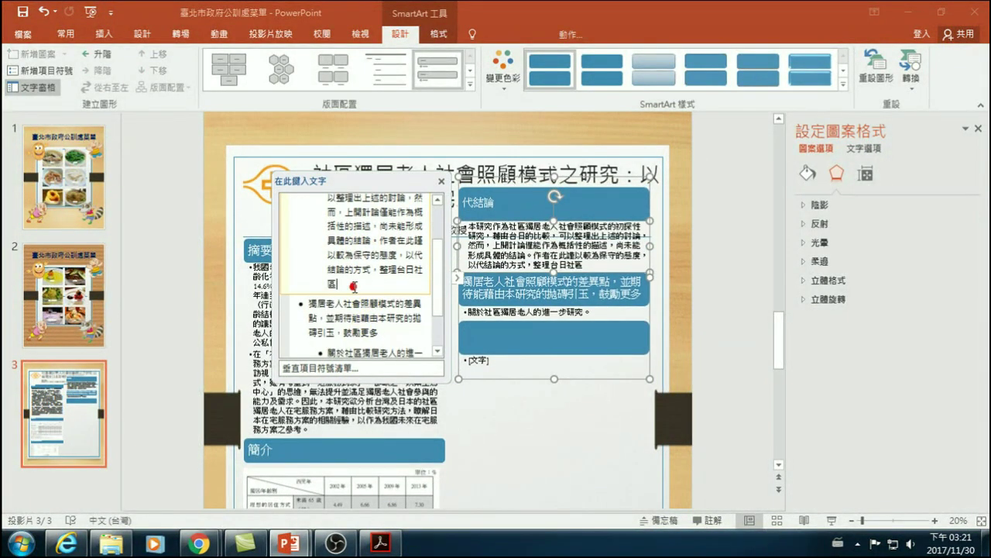
key("Delete")
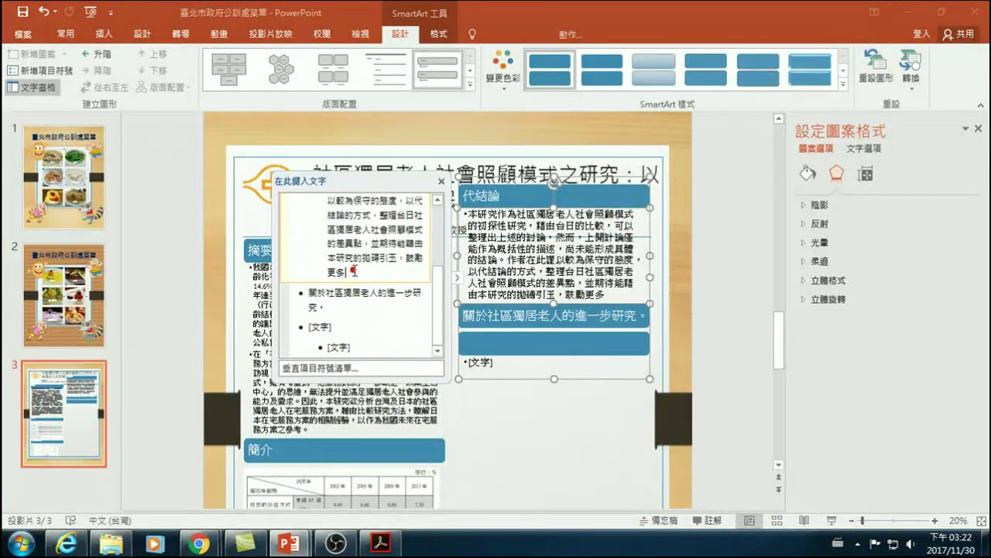
key("Delete")
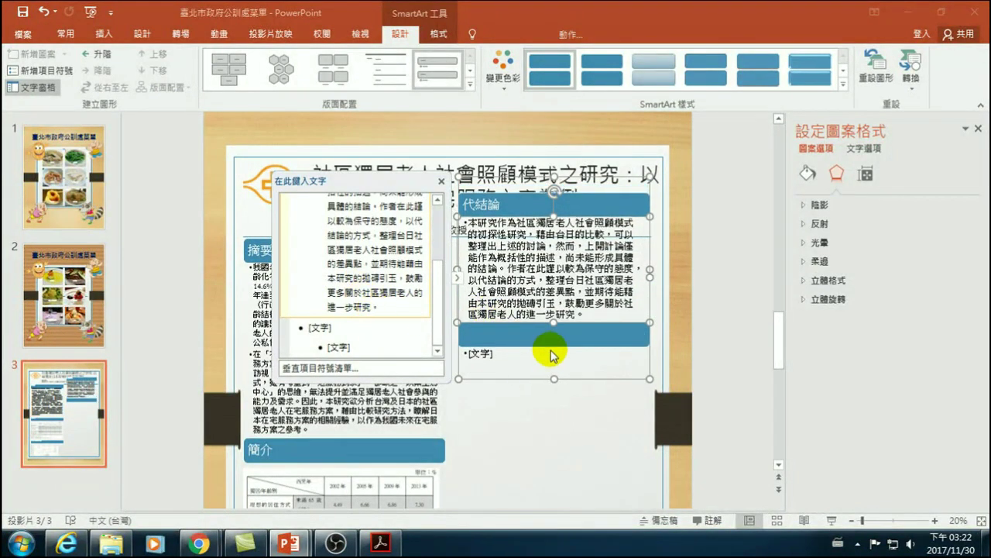
- Delete the empty [文字] placeholder bullet and move the 代結論 graphic slightly down
left_click(350, 327)
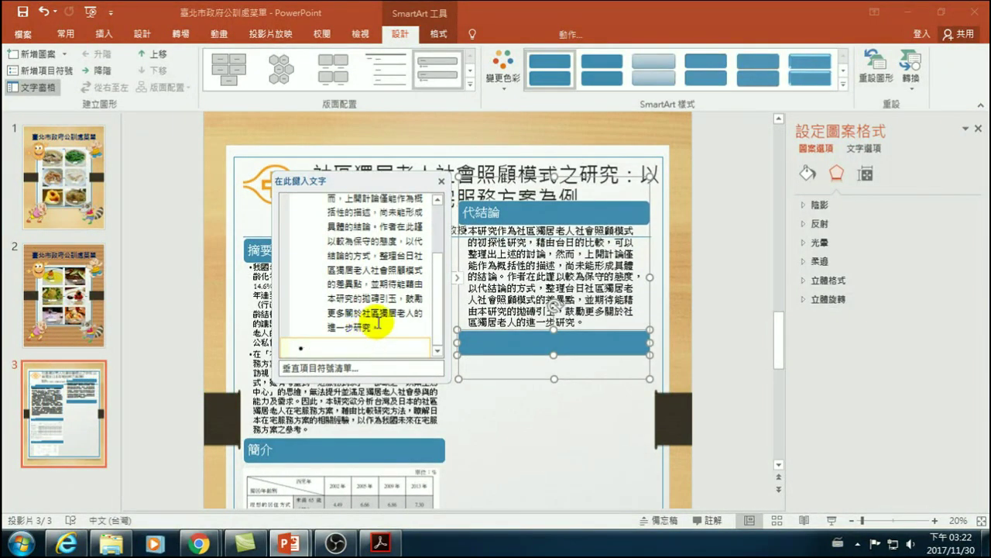
key("BackSpace")
left_click(543, 442)
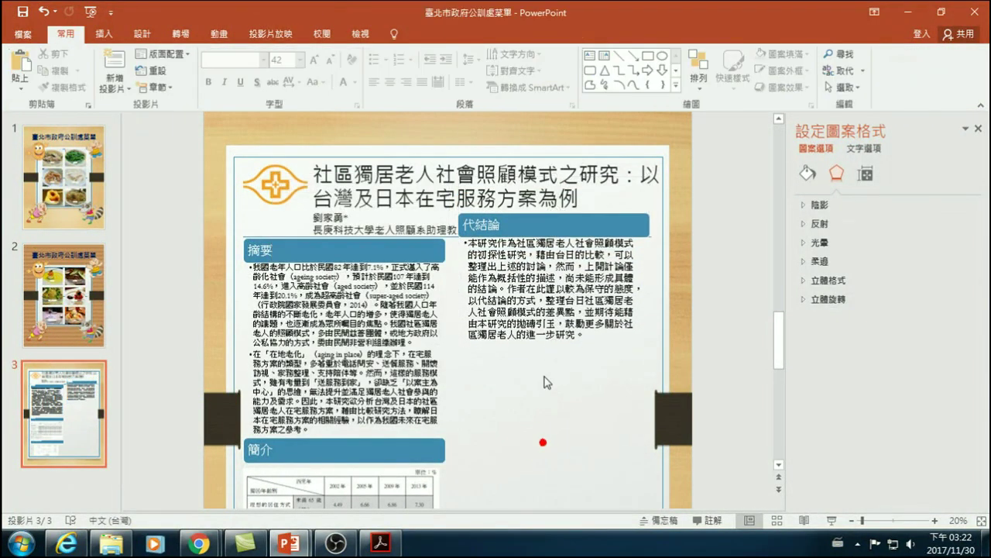
left_click(533, 303)
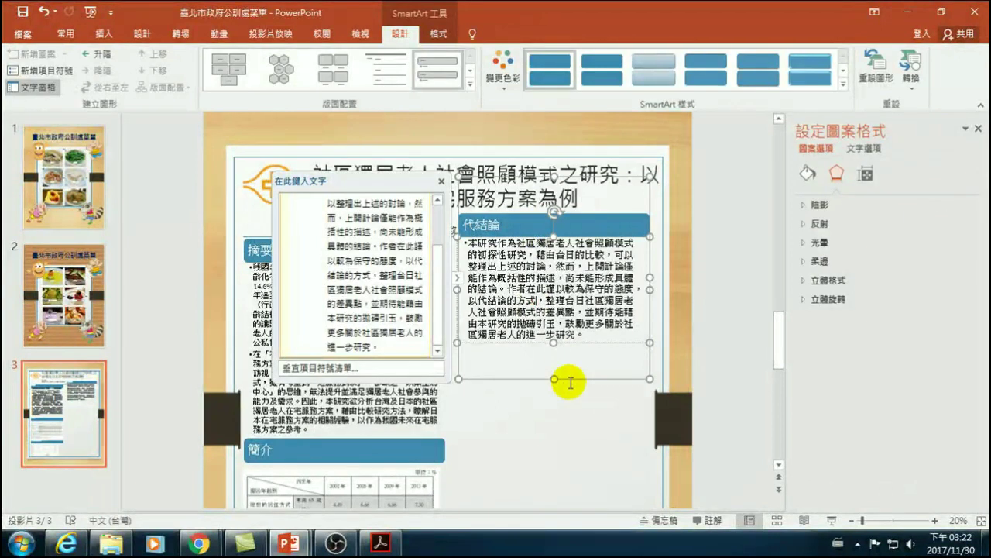
left_click_drag(572, 381, 571, 405)
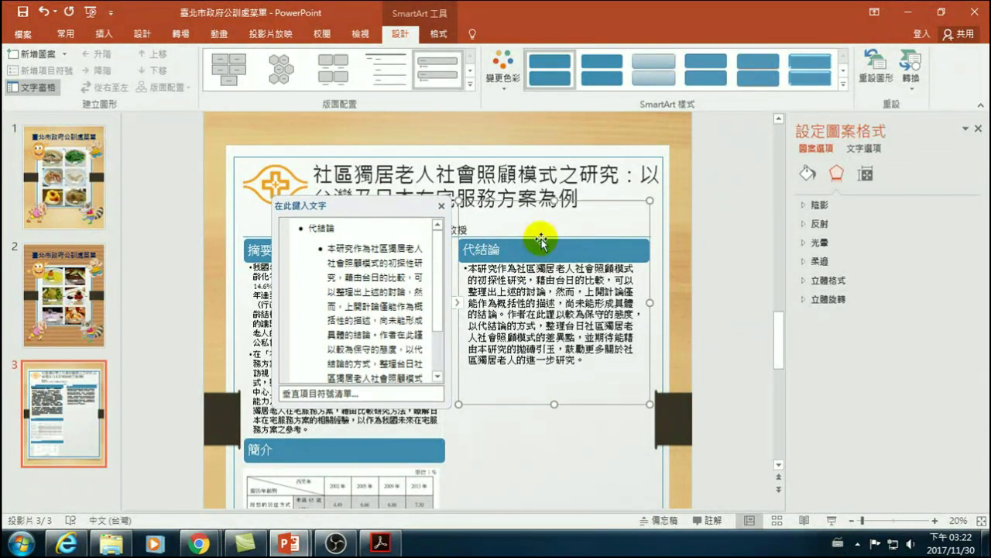
left_click(695, 247)
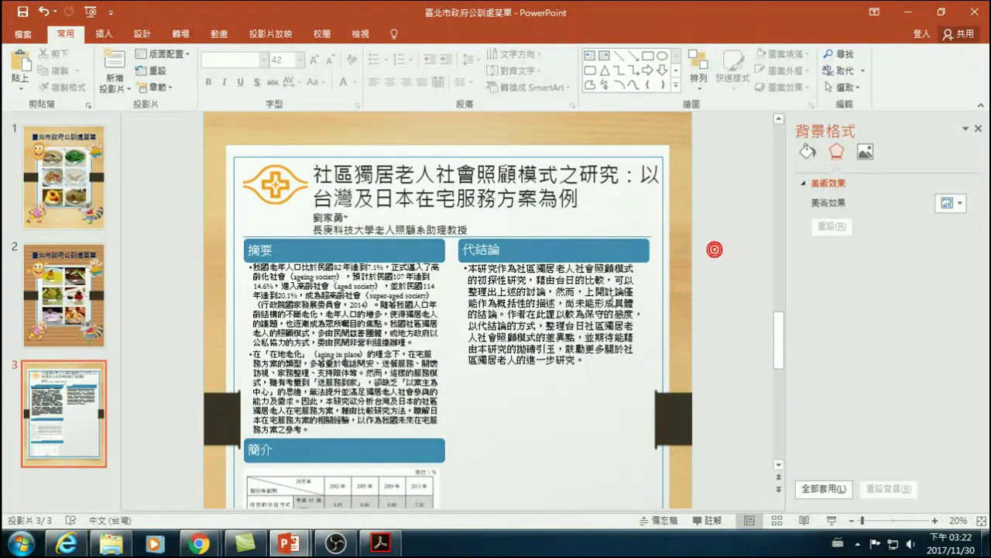
scroll(575, 337, "down", 2)
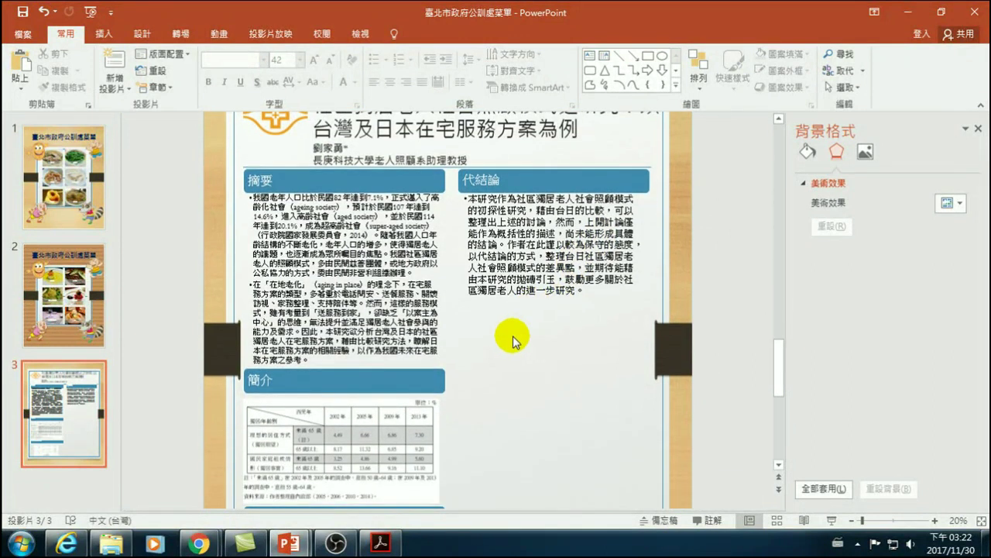
left_click_drag(508, 210, 534, 209)
left_click_drag(496, 222, 546, 222)
left_click_drag(507, 234, 536, 234)
key("Escape")
scroll(569, 350, "down", 4)
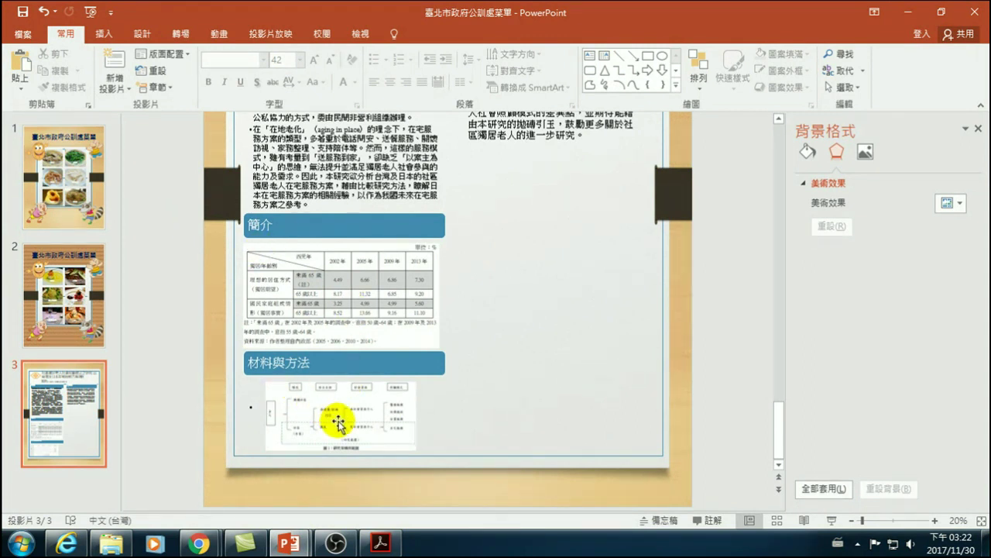
scroll(516, 274, "up", 4)
- Reposition the 代結論 SmartArt in the right column, level with the 簡介 section
left_click(534, 169)
left_click_drag(547, 171, 592, 163)
left_click_drag(649, 131, 648, 388)
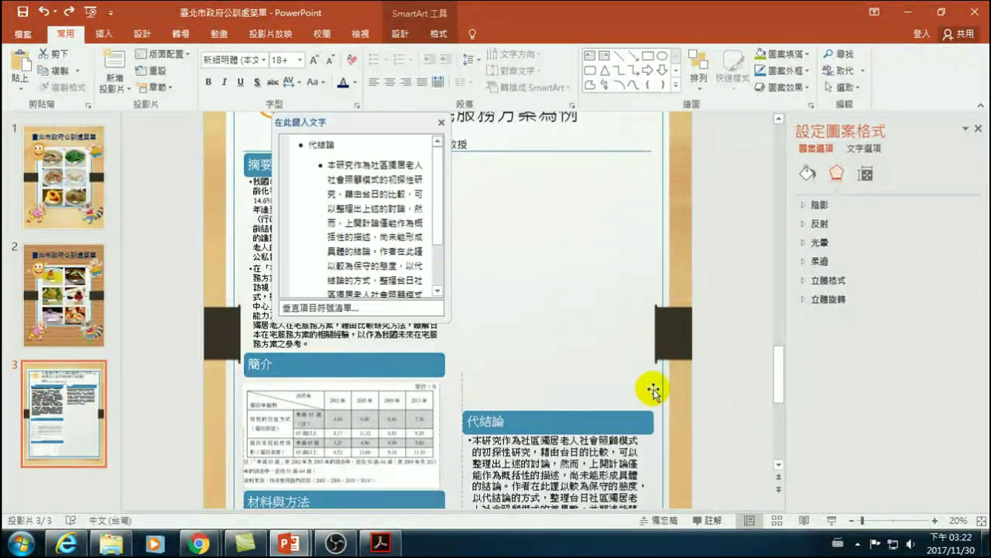
scroll(644, 401, "down", 1)
scroll(632, 380, "down", 2)
left_click(688, 383)
scroll(682, 395, "down", 1)
scroll(674, 402, "down", 3)
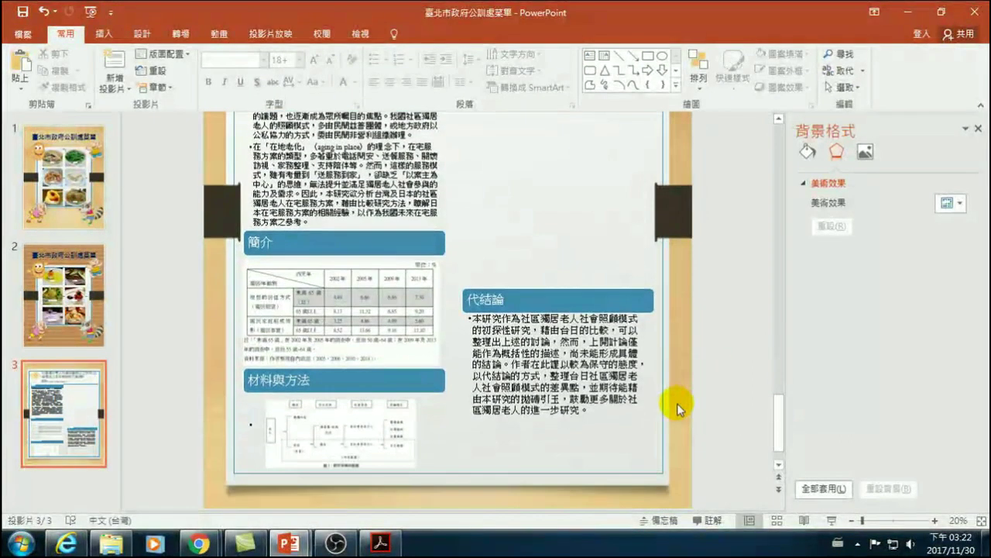
left_click(586, 292)
left_click_drag(653, 271, 651, 205)
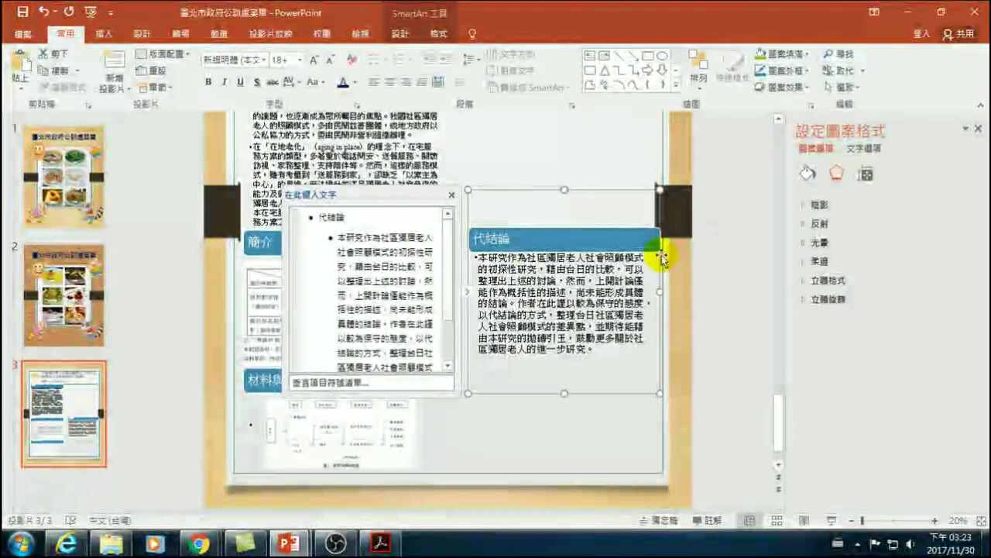
left_click(717, 237)
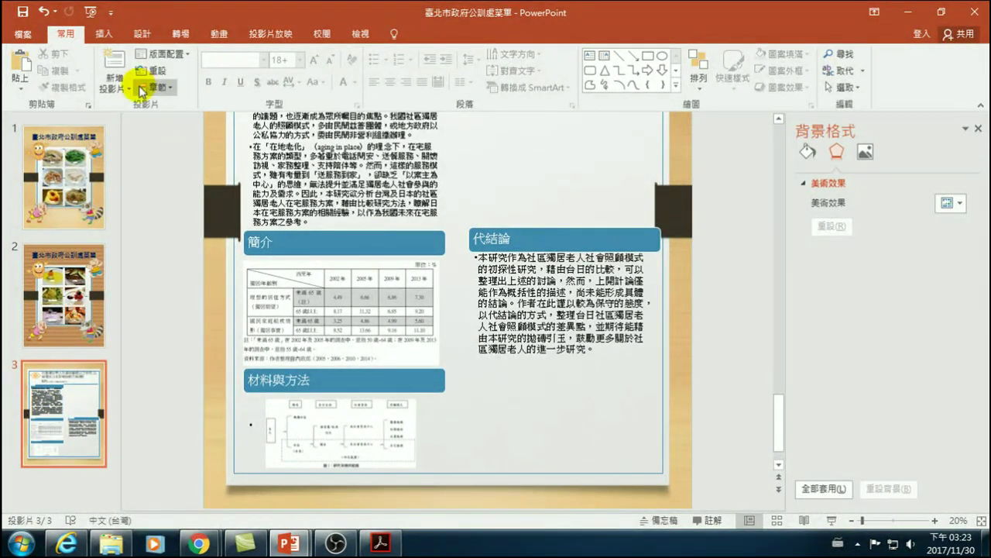
- Show rulers and guides, set the horizontal guide to 3.10, and align the 代結論 block to it
left_click(370, 37)
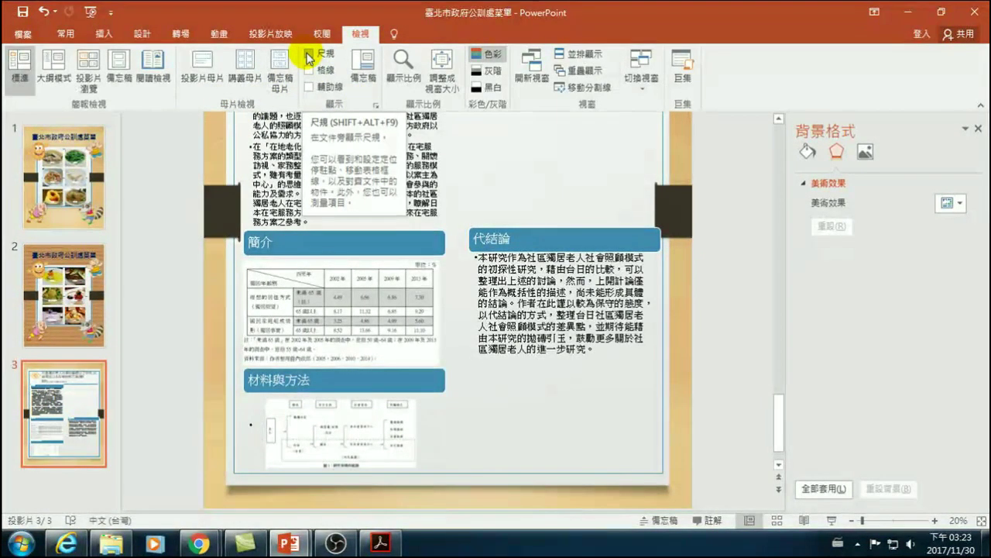
left_click(309, 55)
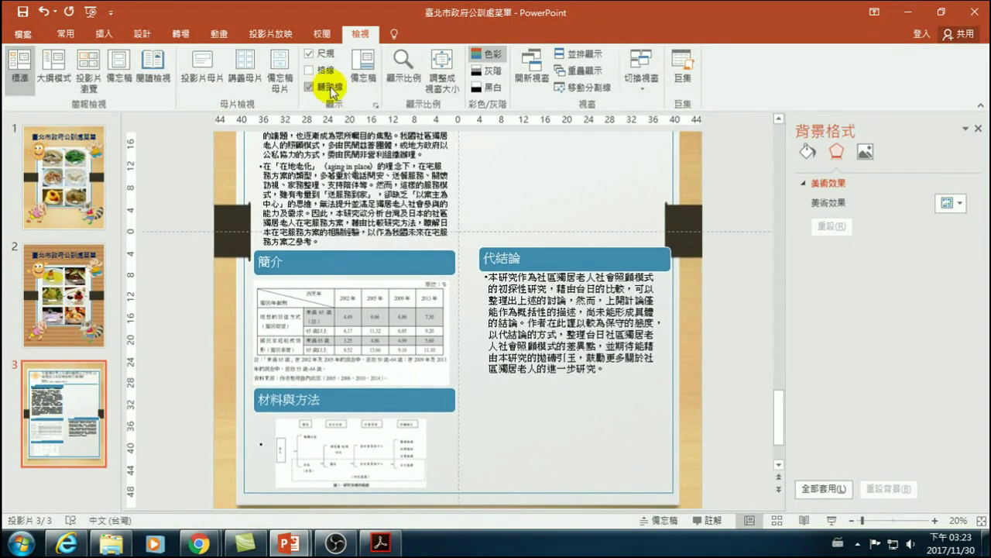
left_click(505, 231)
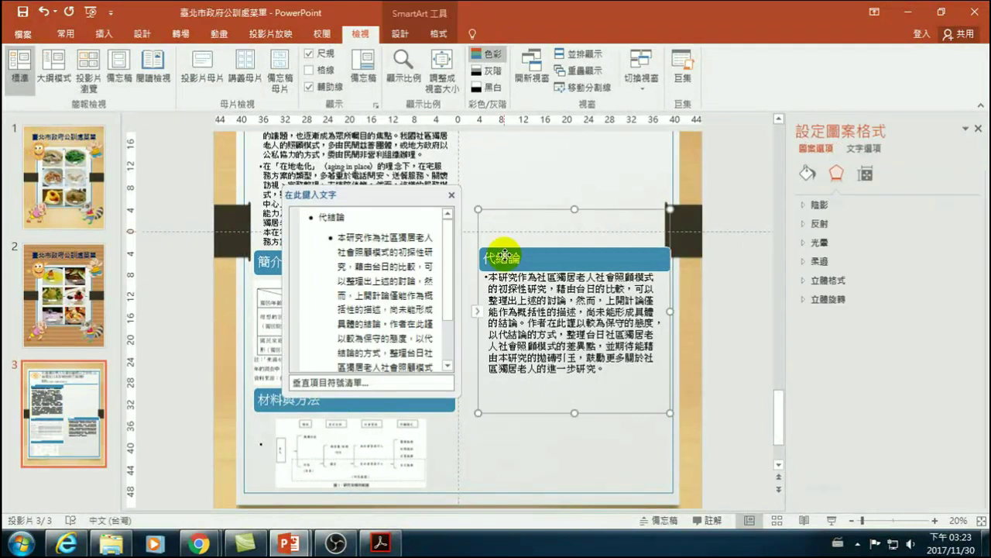
mouse_move(188, 232)
left_mouse_down()
mouse_move(186, 249)
mouse_move(159, 250)
left_mouse_up()
left_click(313, 264)
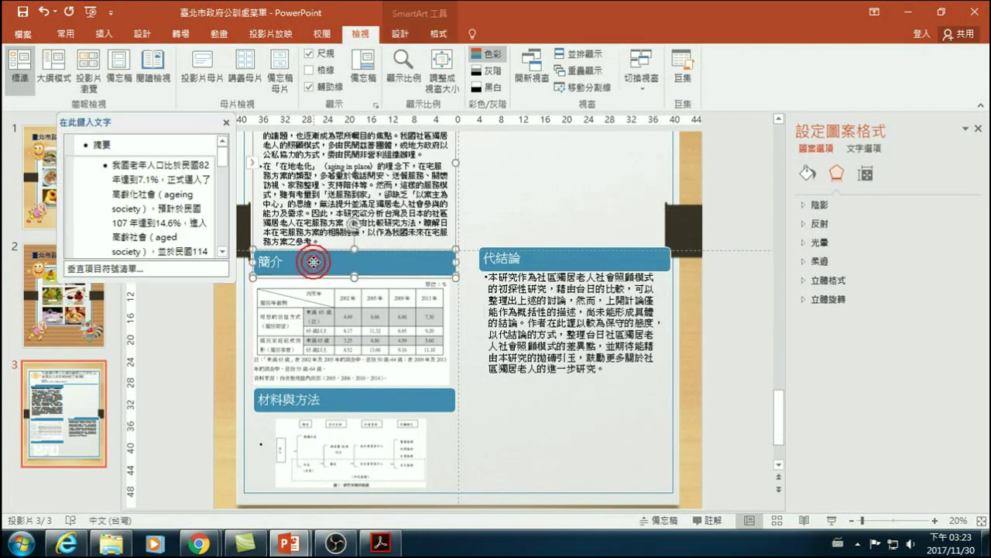
left_click(539, 264)
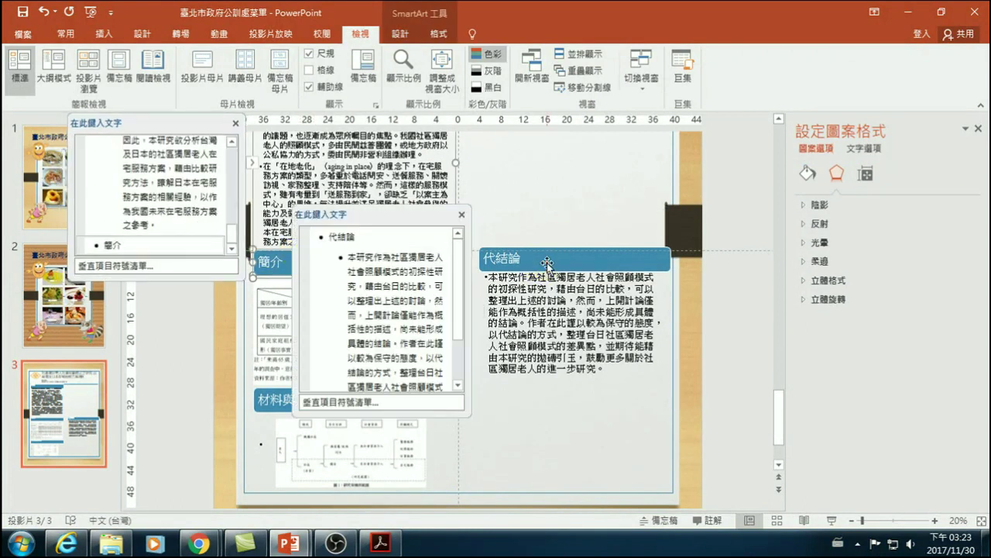
left_click_drag(633, 211, 631, 214)
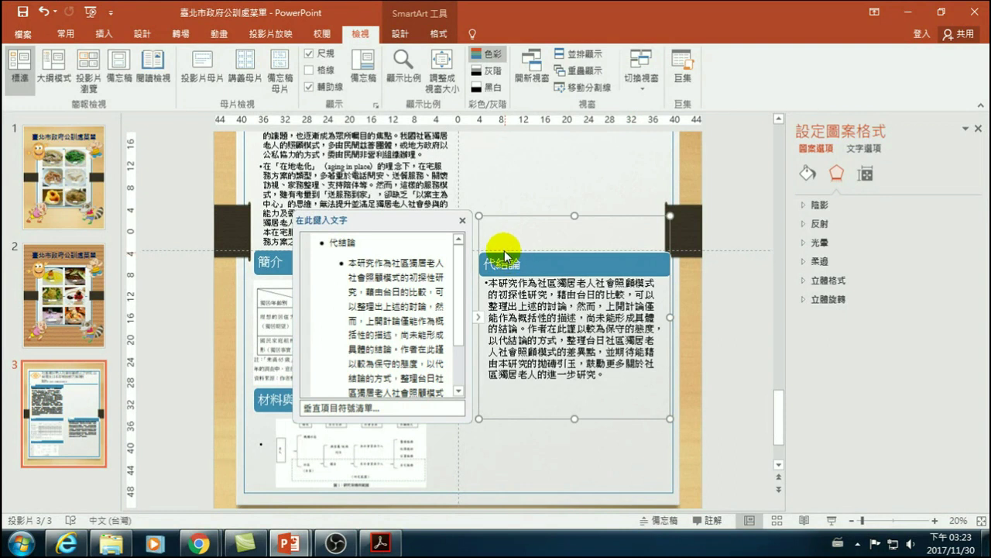
key("Up")
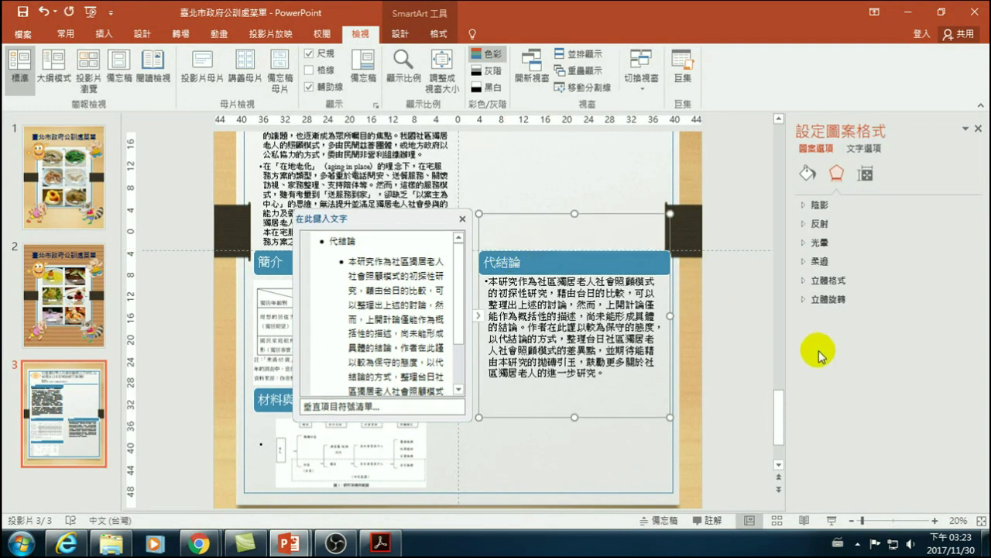
left_click(717, 327)
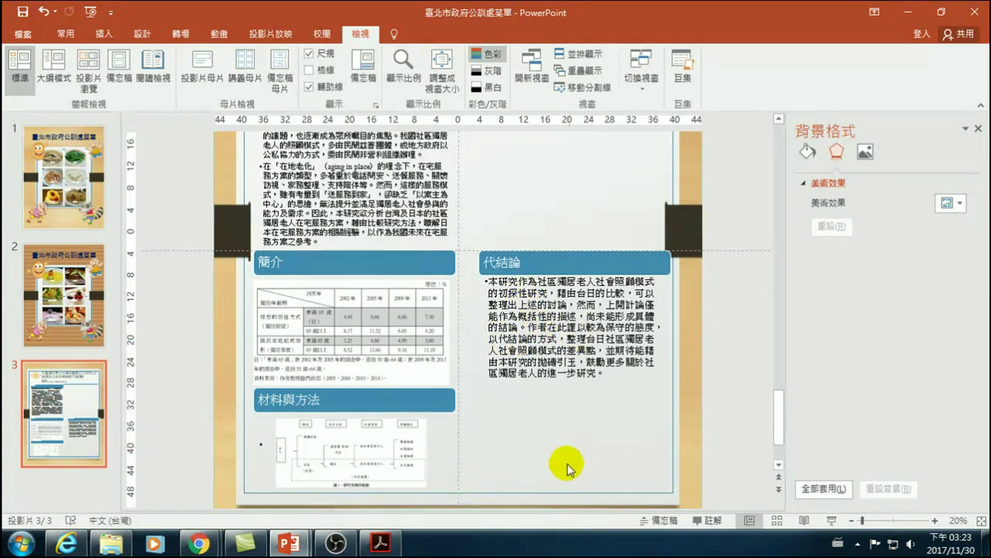
- Switch from PowerPoint to another window using the taskbar
left_click(336, 547)
left_click(292, 542)
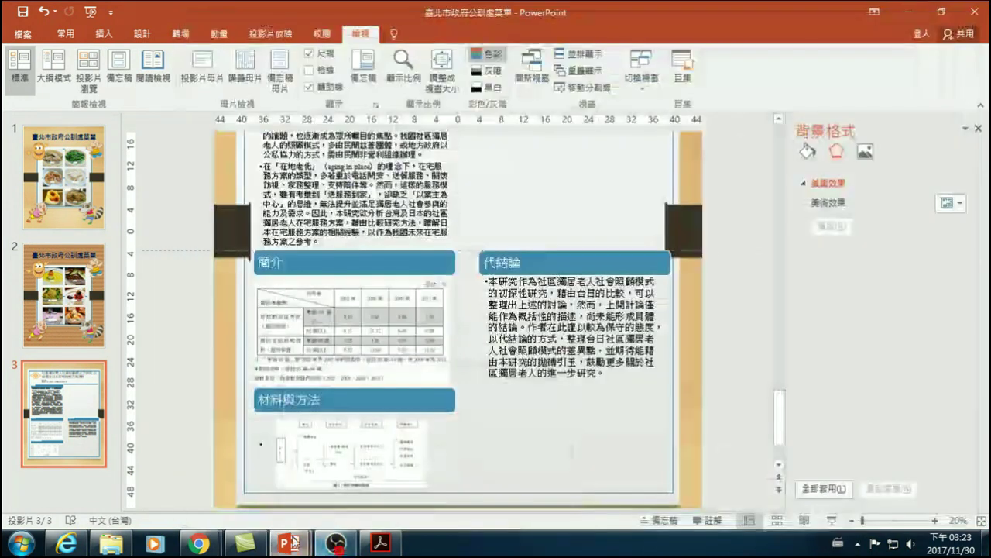
left_click(199, 547)
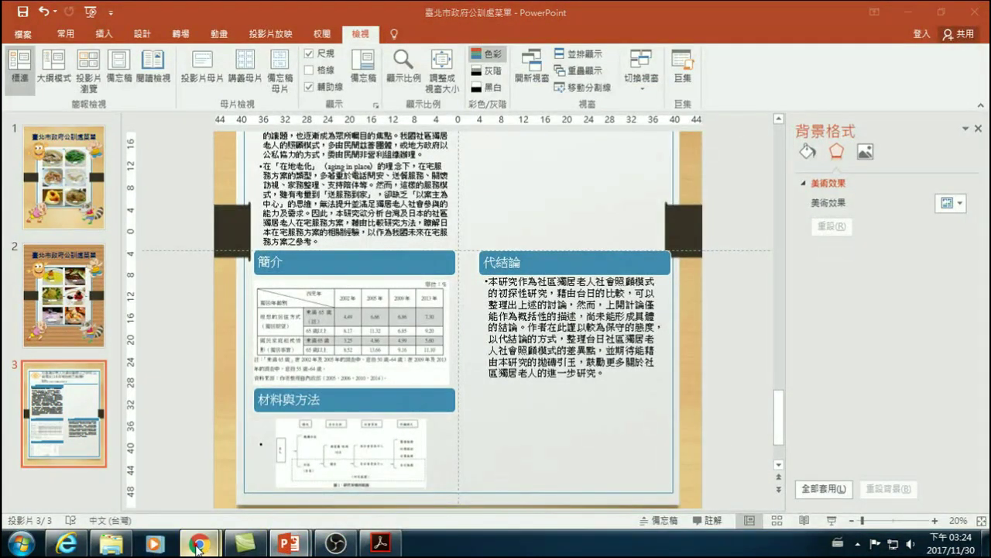
- Select page 41's 參考書目 heading through the 王玢 (1991) entry in the PDF, then return to PowerPoint
left_click(380, 542)
scroll(434, 360, "down", 10)
scroll(547, 418, "down", 8)
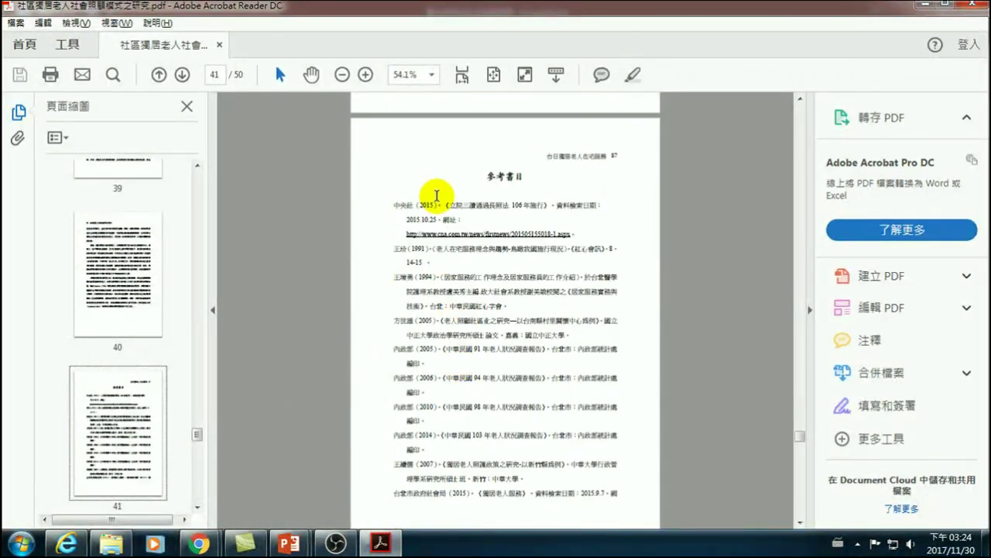
left_click_drag(391, 205, 471, 217)
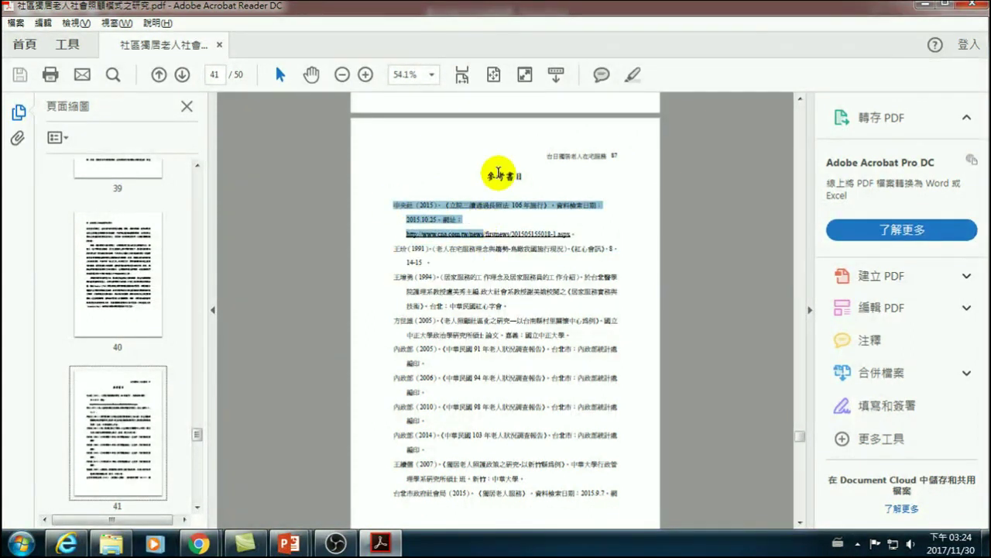
left_click_drag(488, 175, 458, 253)
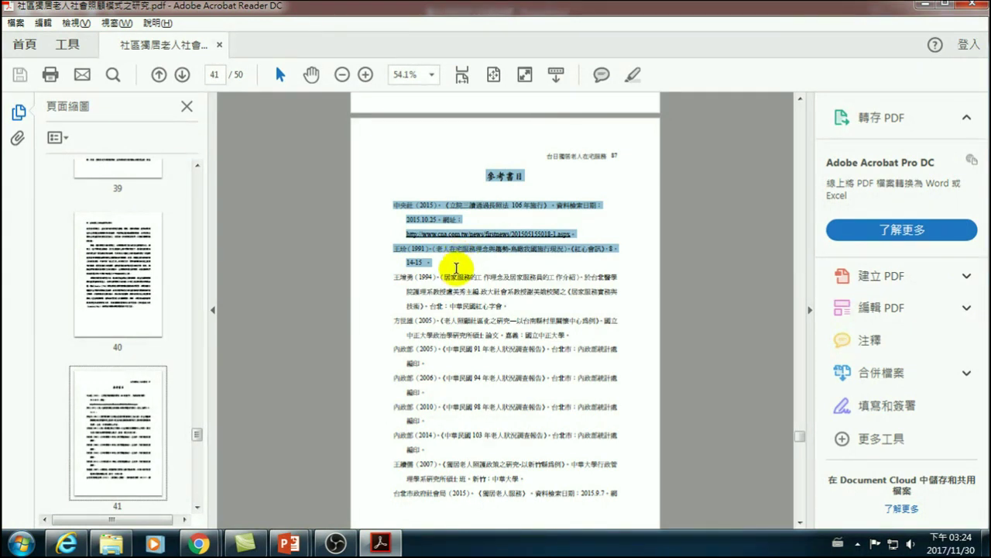
key("alt+Tab")
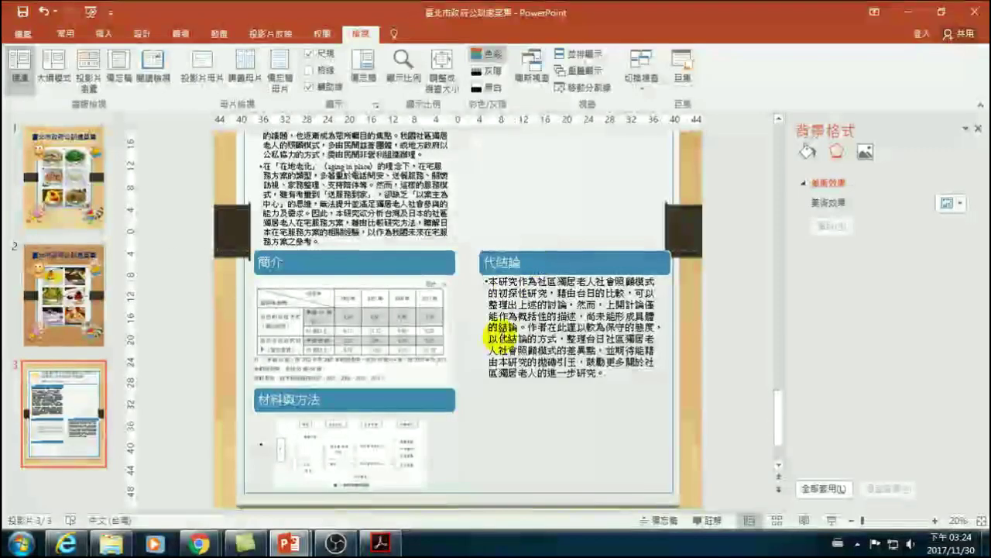
- Insert a new Vertical Bullet List SmartArt and paste the copied references into it
left_click(509, 407)
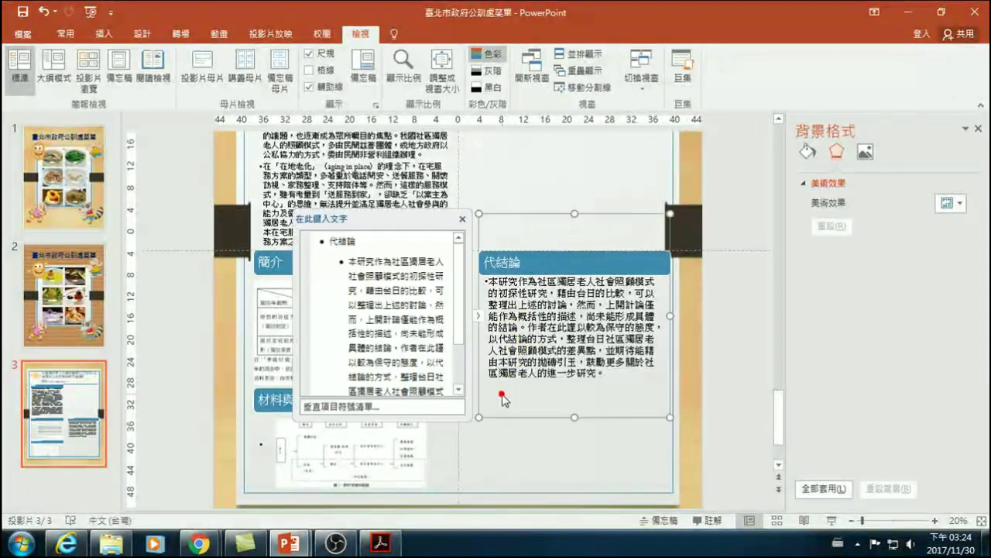
left_click(149, 364)
left_click(103, 34)
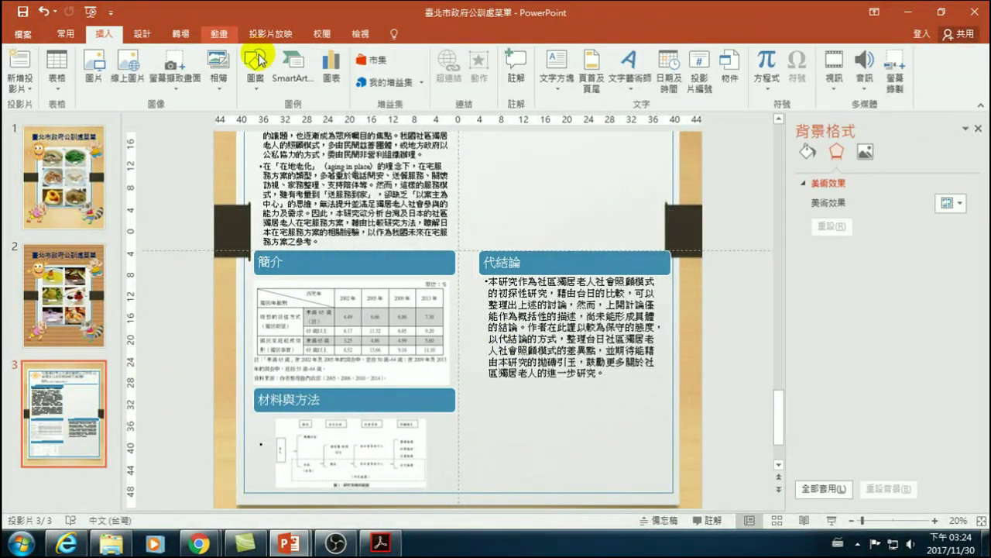
left_click(294, 67)
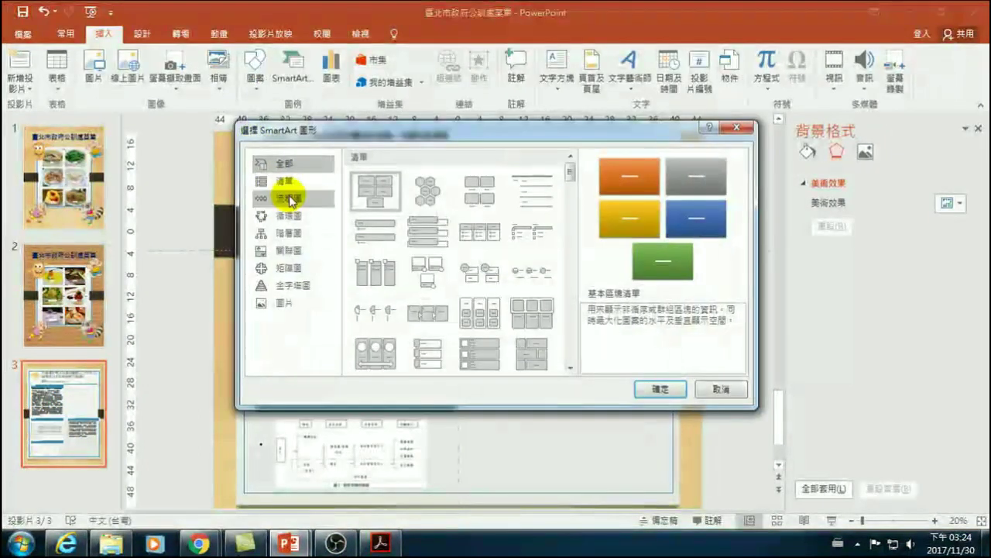
left_click(373, 228)
left_click(659, 392)
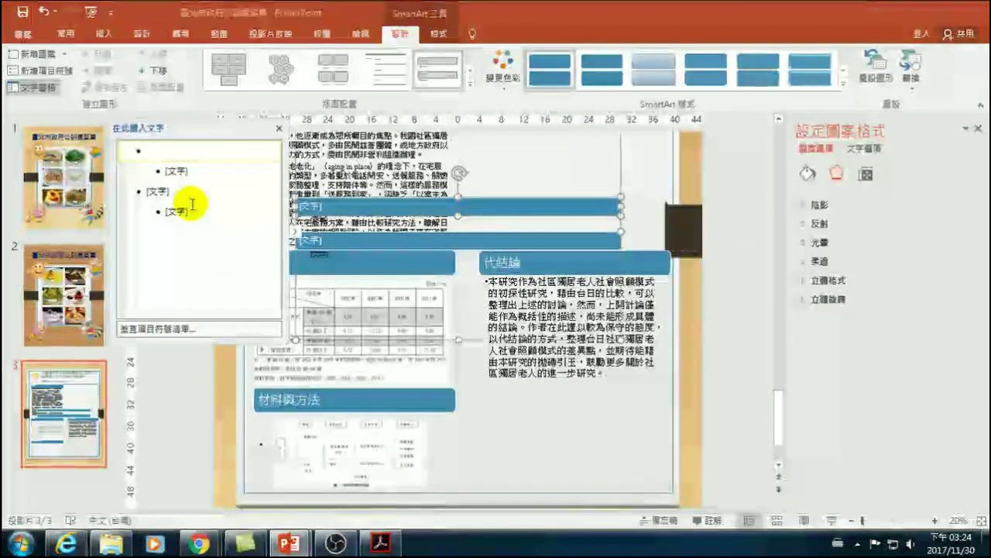
key("ctrl+v")
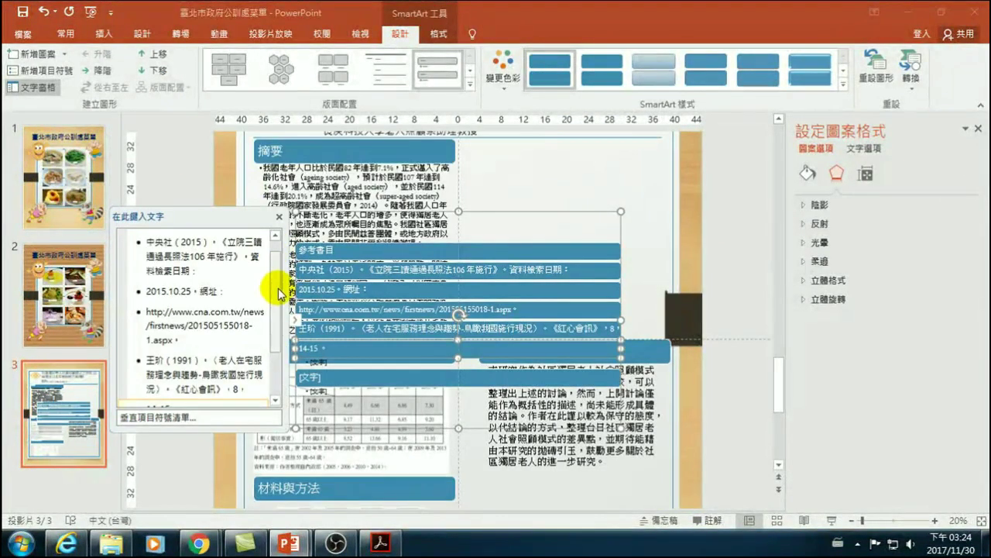
- Demote the 中央社 reference under 參考書目 and rejoin its date and URL lines
scroll(281, 295, "up", 1)
left_click(198, 240)
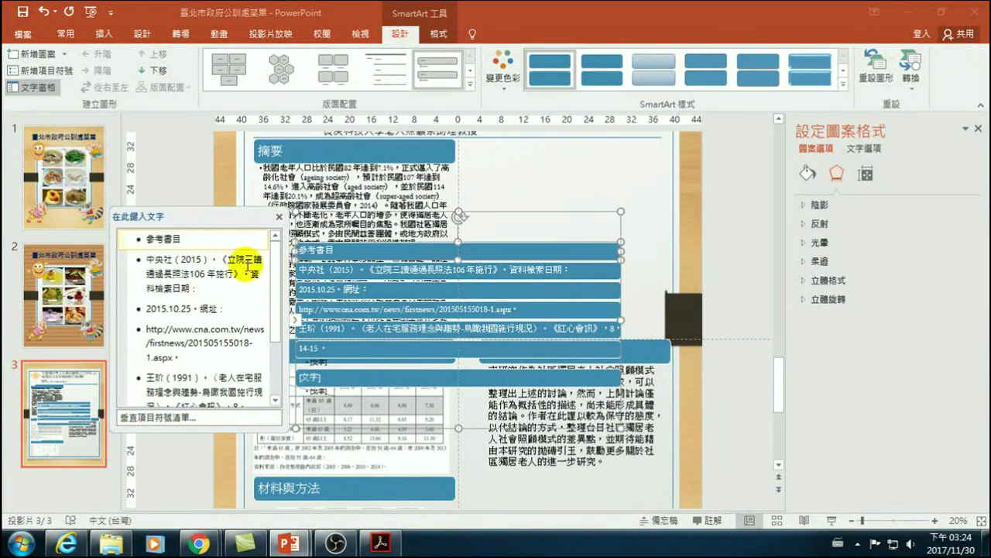
left_click(137, 259)
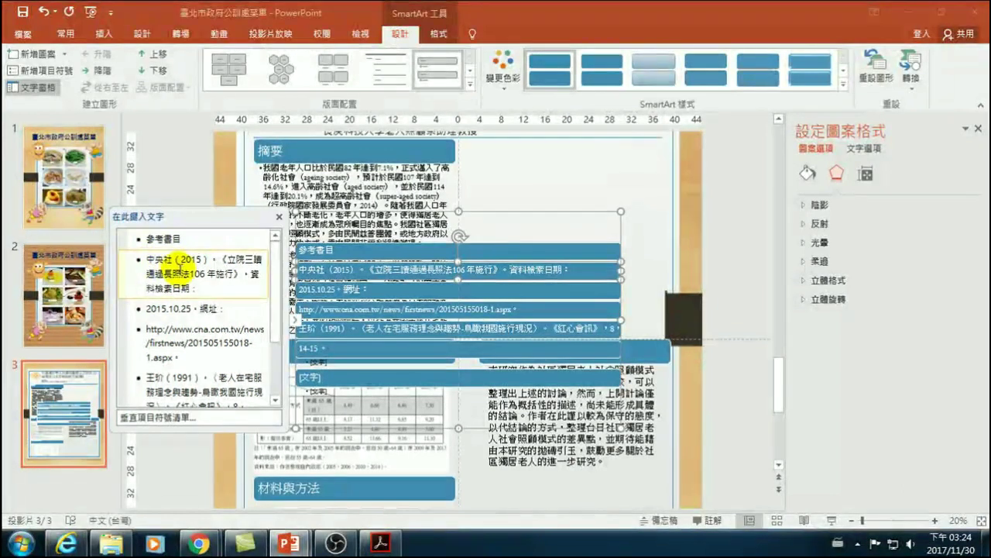
key("Tab")
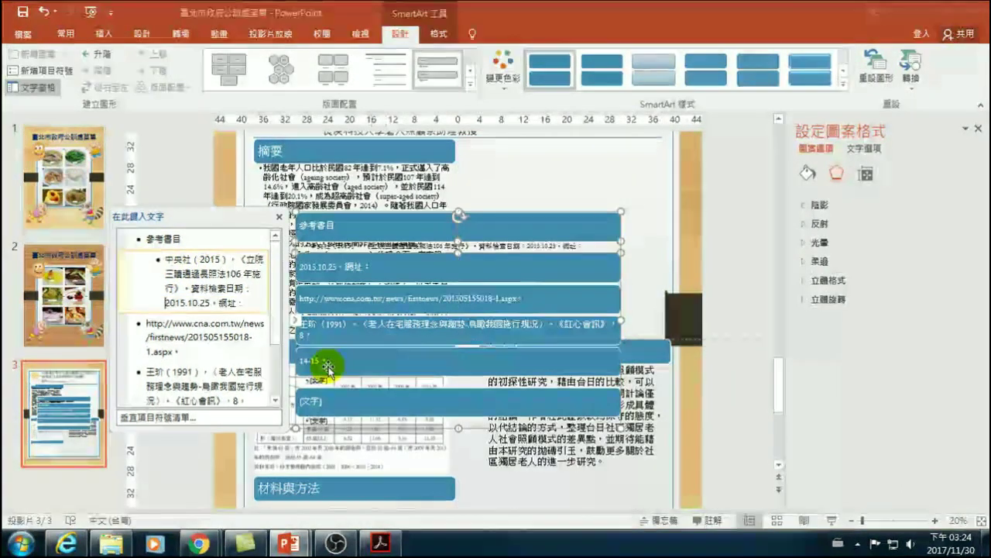
left_click(251, 289)
key("Delete")
left_click(254, 305)
key("Delete")
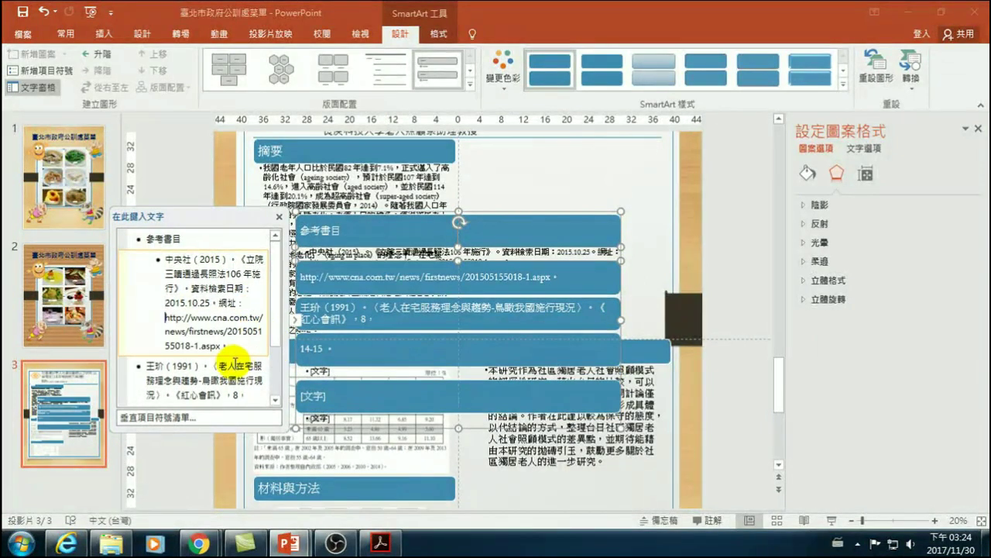
key("BackSpace")
- Demote the 王玠 reference, rejoin its 14-15 page numbers, and delete the empty bullets
left_click(151, 368)
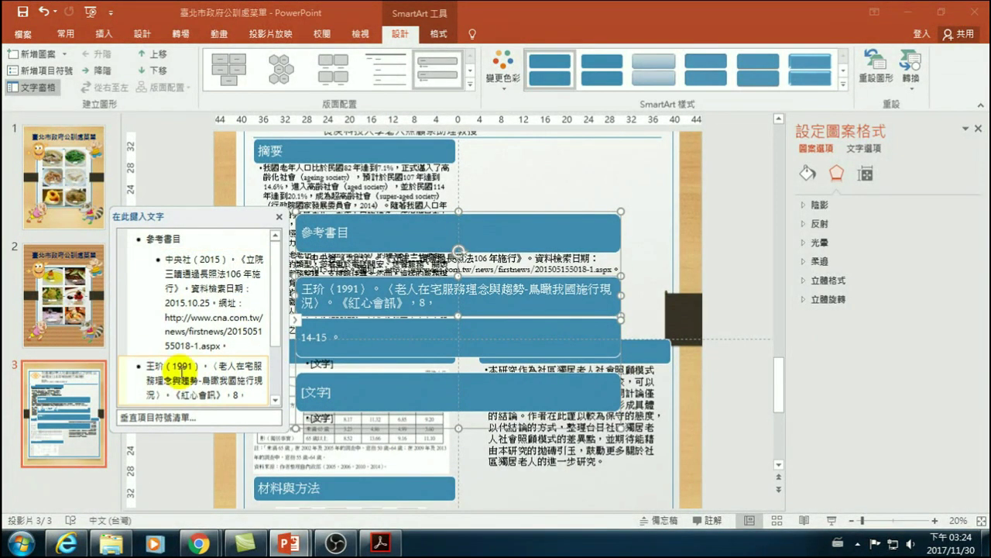
key("Tab")
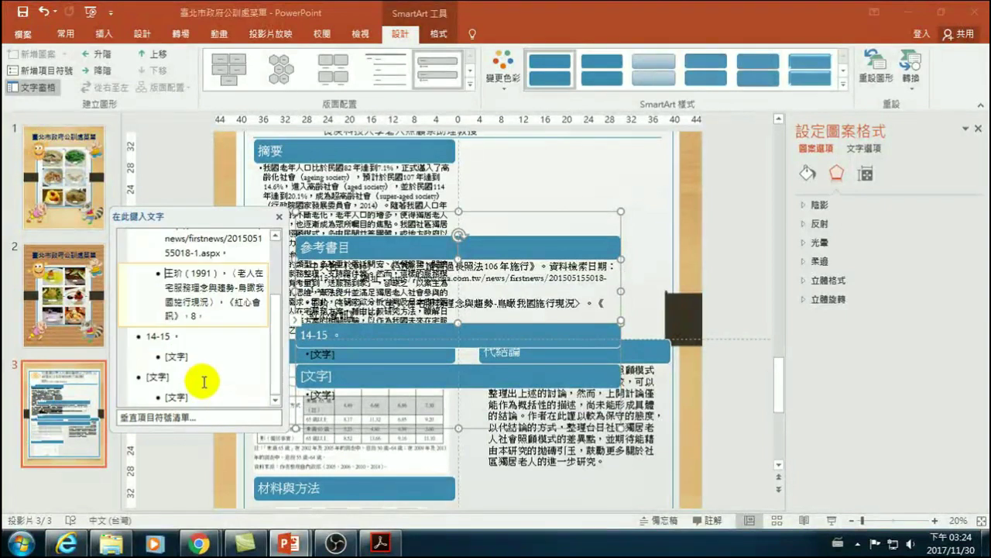
left_click(207, 318)
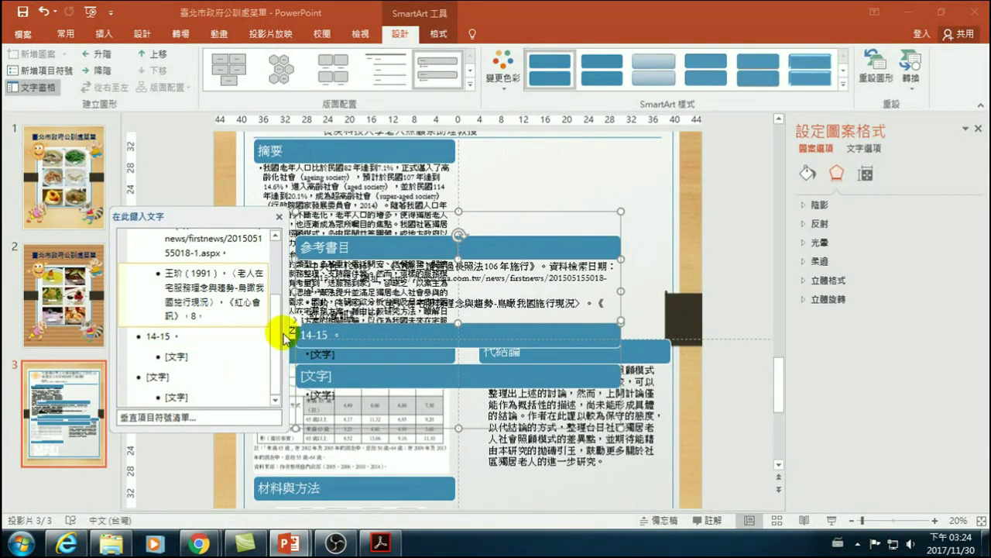
key("Delete")
left_click(204, 354)
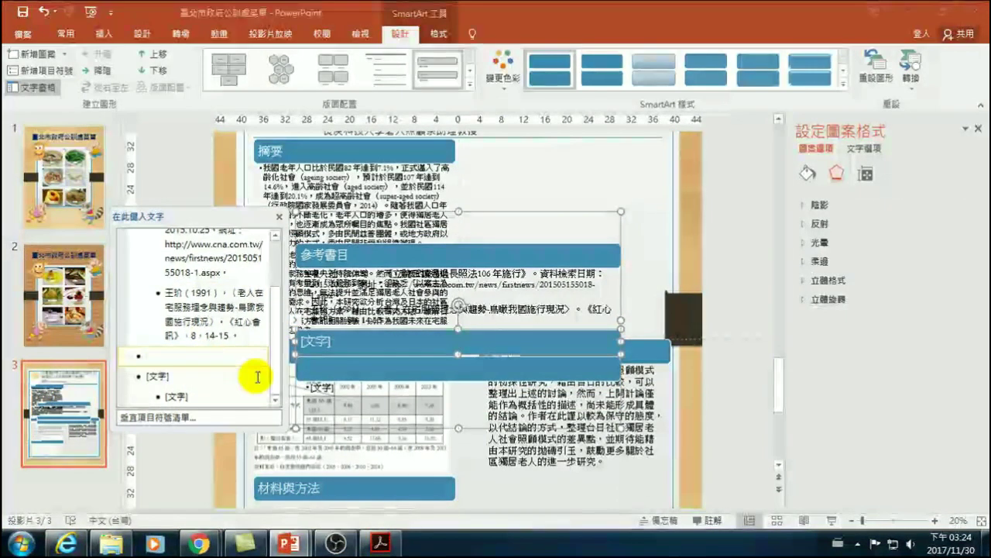
key("Delete")
key("Delete")
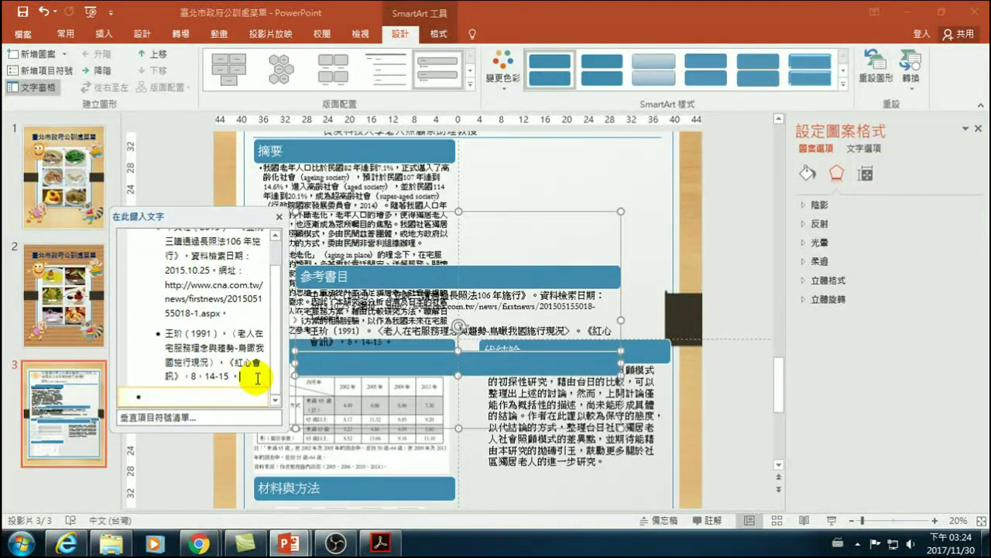
key("BackSpace")
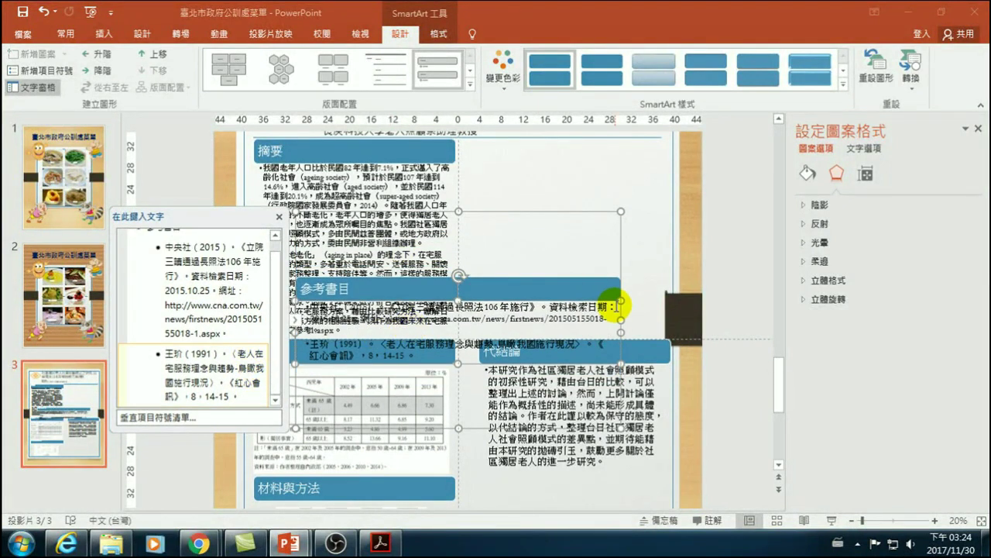
- Move the references graphic beneath the 代結論 box and widen it to fill the right column
left_click(471, 215)
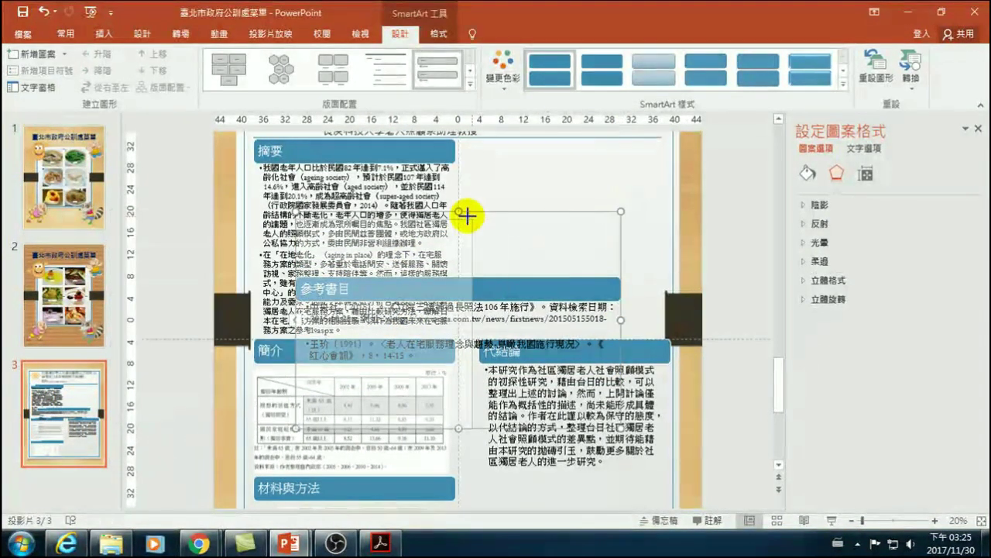
left_click_drag(469, 216, 472, 220)
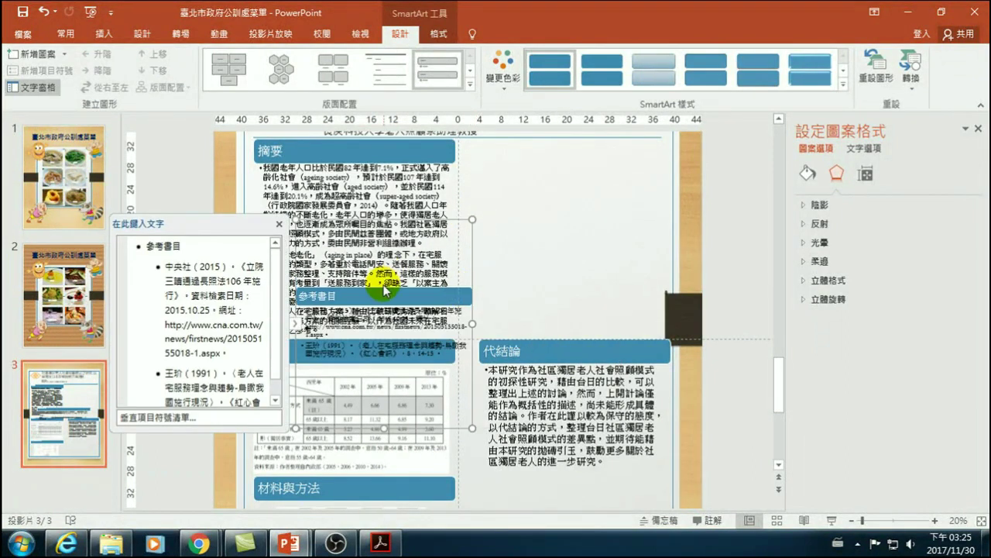
left_click_drag(387, 229, 582, 425)
scroll(582, 425, "down", 1)
left_click(721, 394)
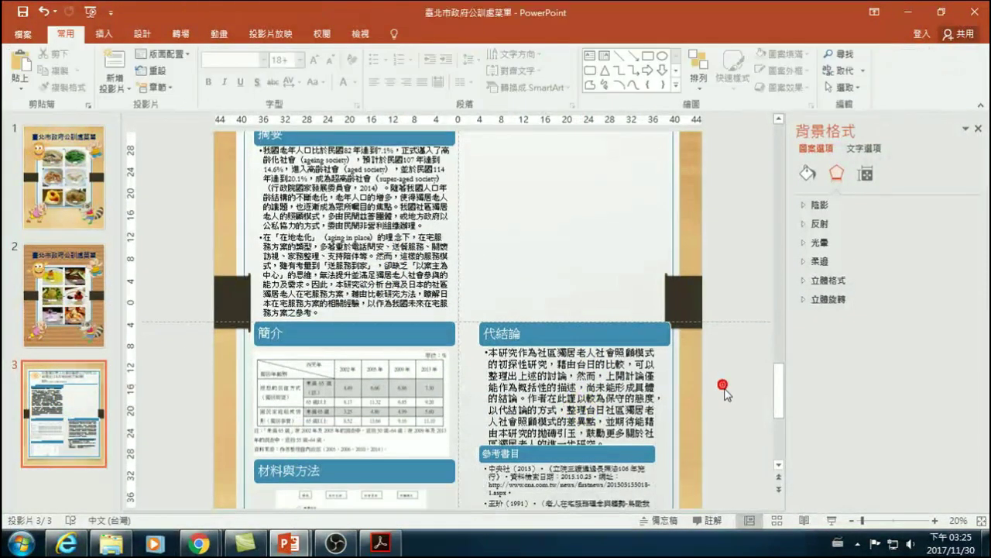
left_click_drag(779, 383, 780, 407)
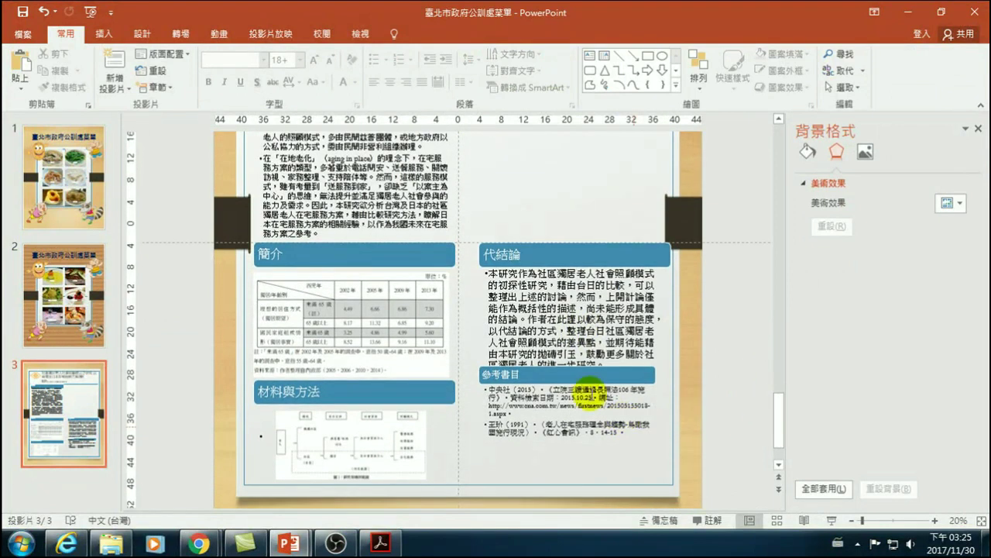
left_click(642, 375)
left_click_drag(655, 422, 670, 429)
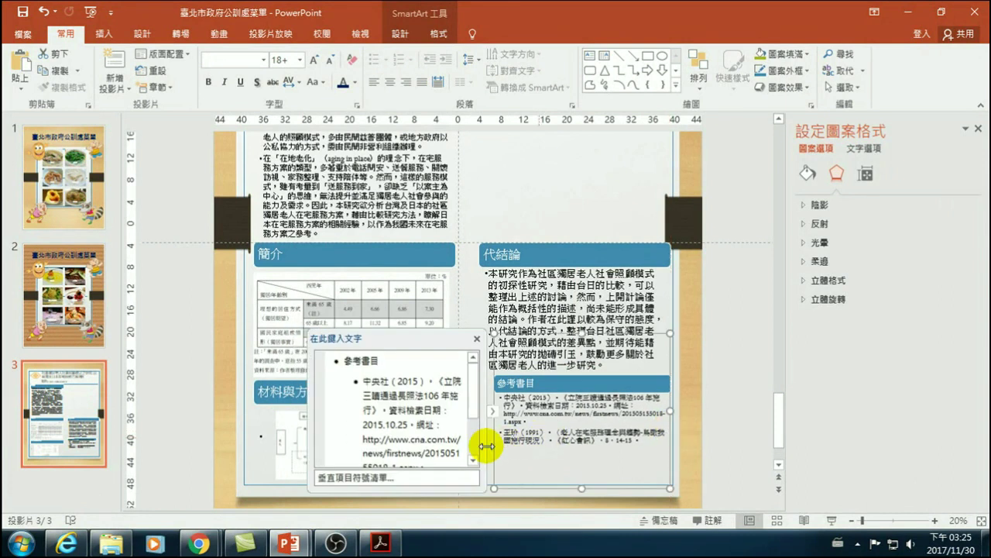
left_click_drag(492, 486, 473, 479)
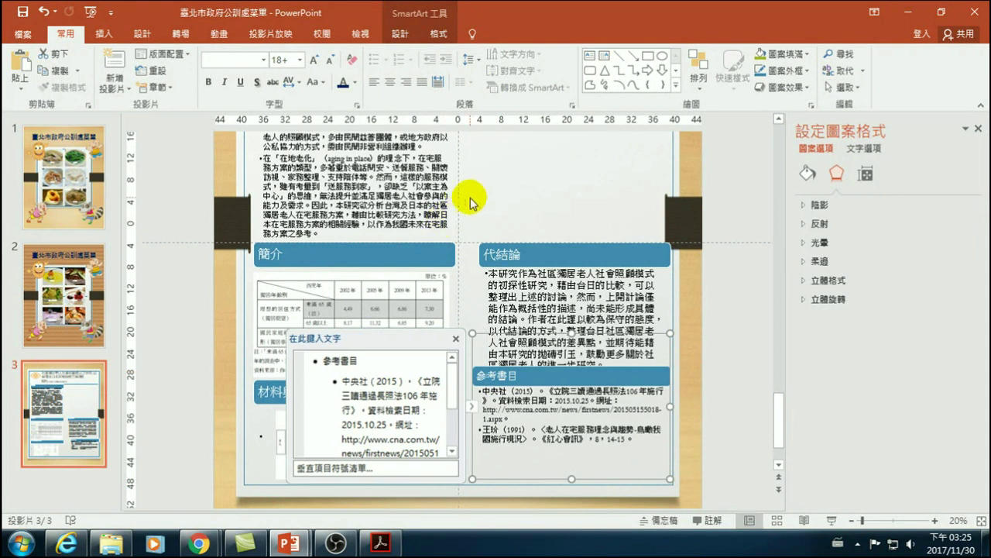
left_click(461, 193)
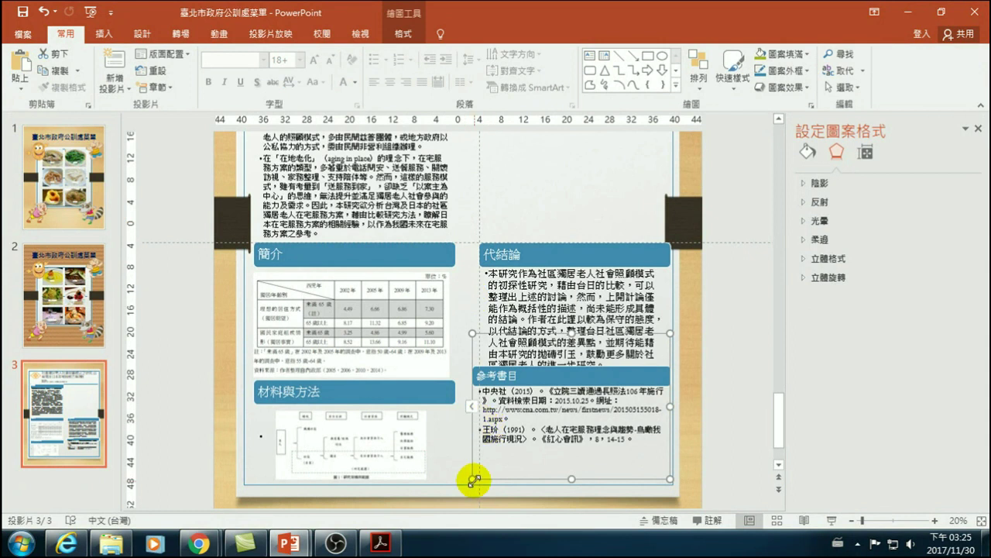
left_click_drag(477, 481, 478, 479)
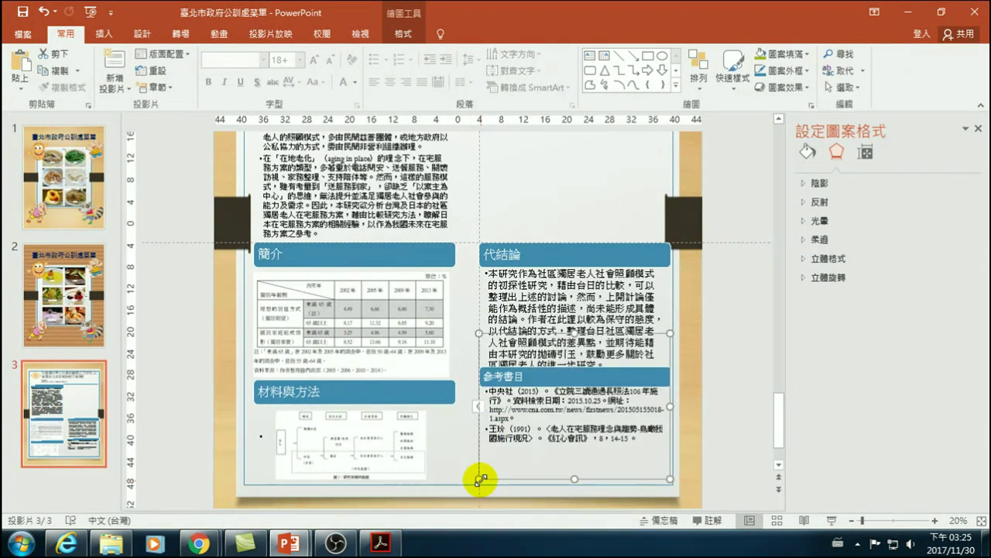
- Compare the 參考書目 heading text with the 代結論 heading's text size
left_click(528, 377)
double_click(517, 378)
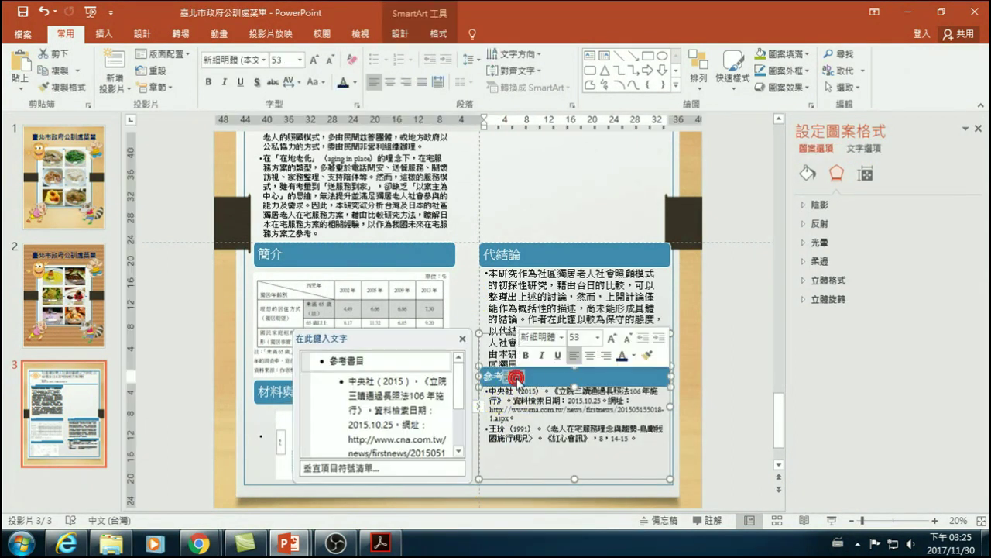
left_click(526, 376)
left_click(500, 254)
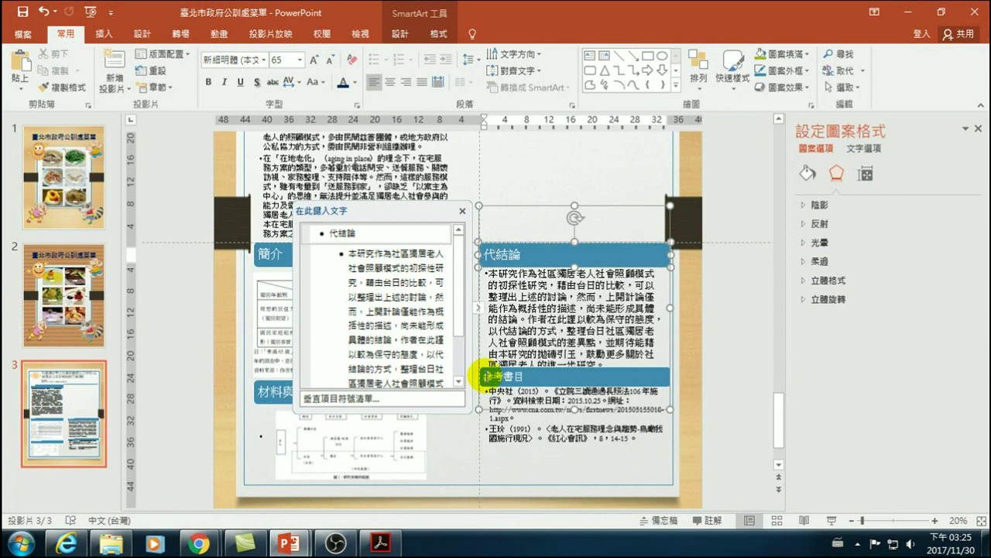
left_click(488, 376)
double_click(536, 377)
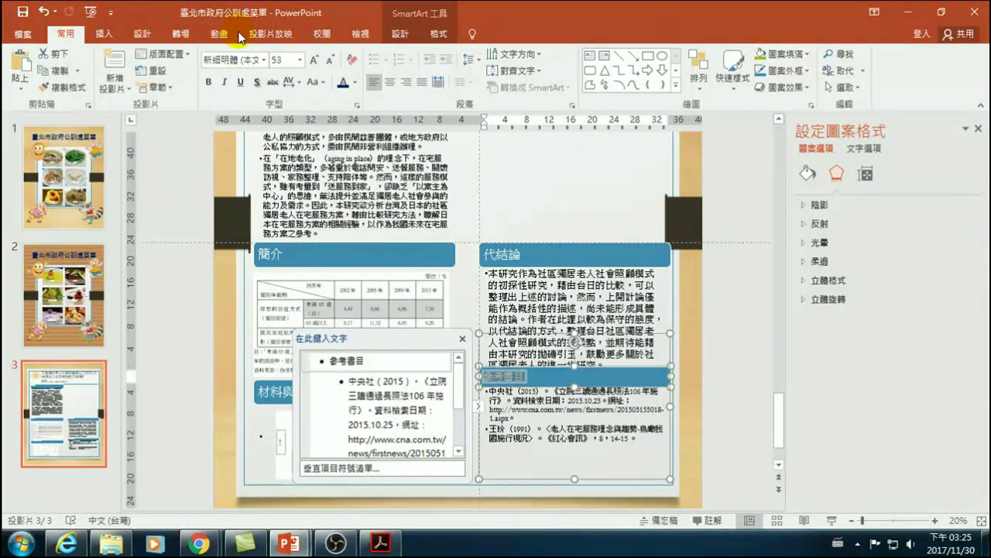
left_click(721, 383)
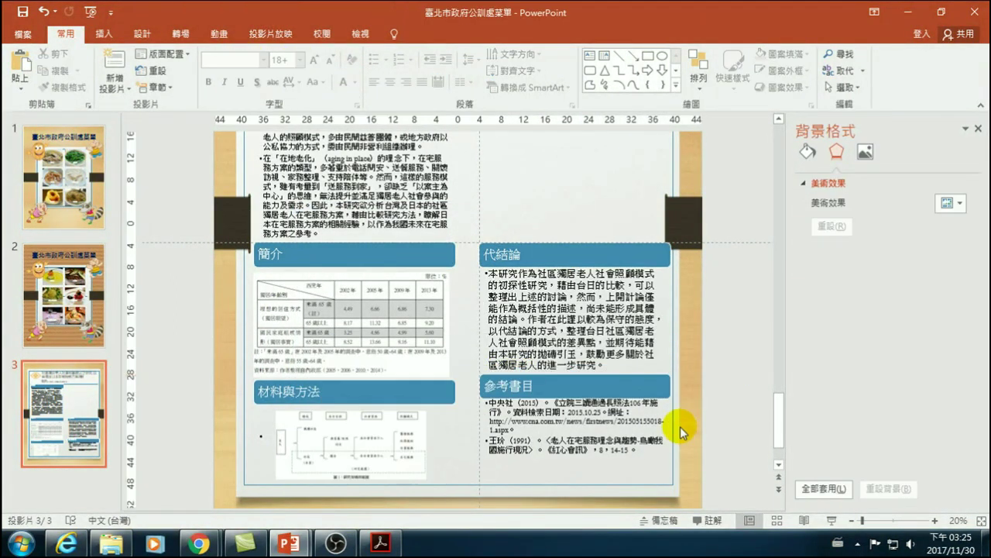
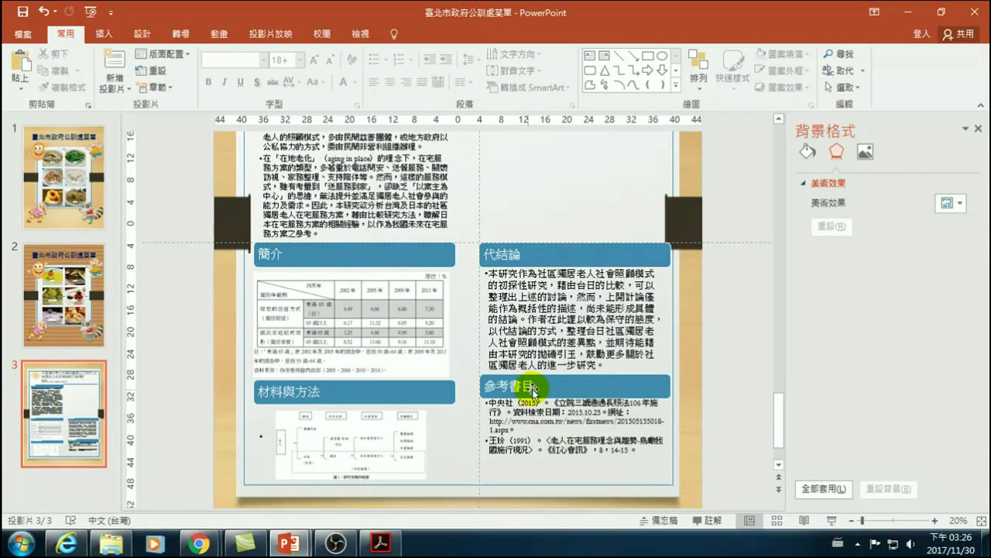
- Drag the 參考書目 block's top edge down so it sits under 代結論, level with 材料與方法
left_click(515, 396)
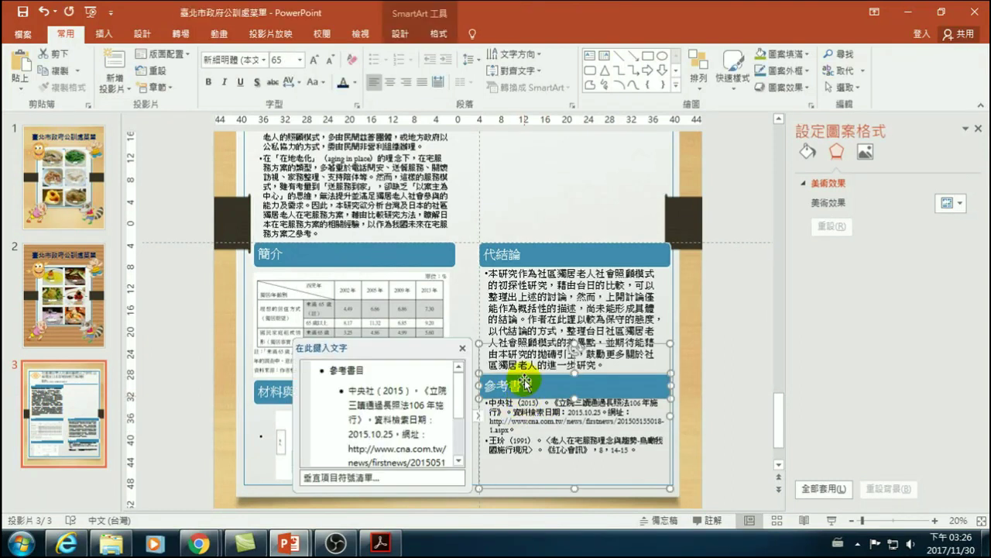
left_click(466, 242)
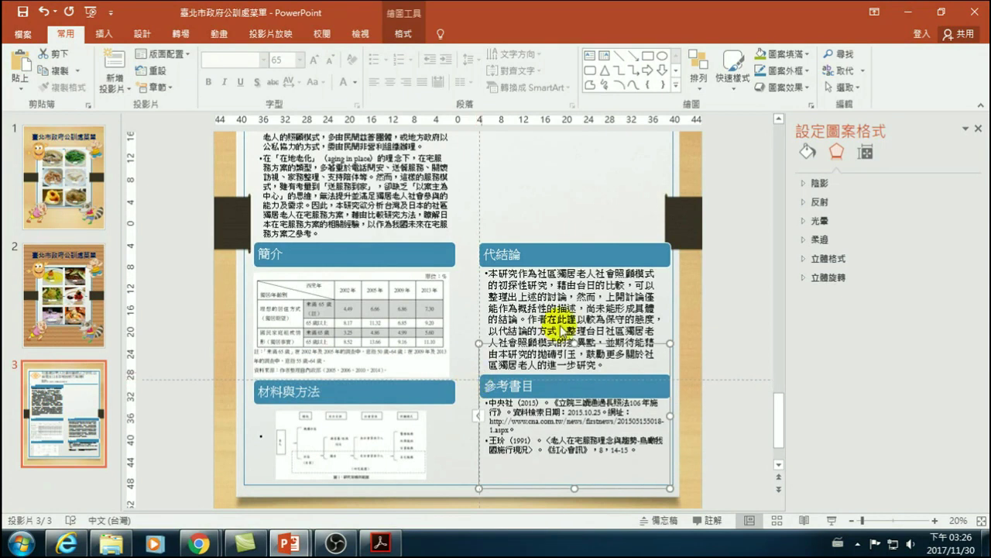
left_click(701, 426)
left_click(648, 442)
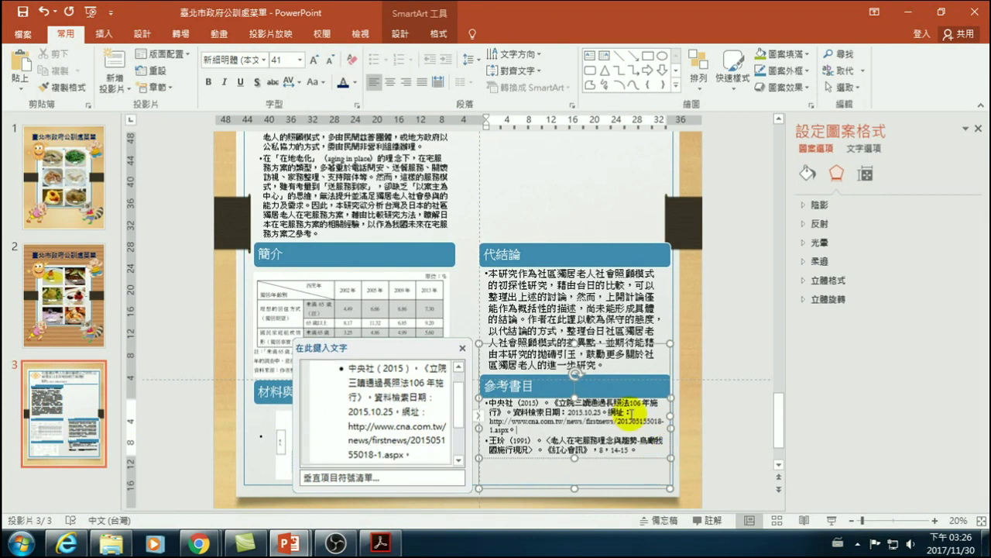
left_click_drag(655, 349, 674, 378)
left_click(671, 426)
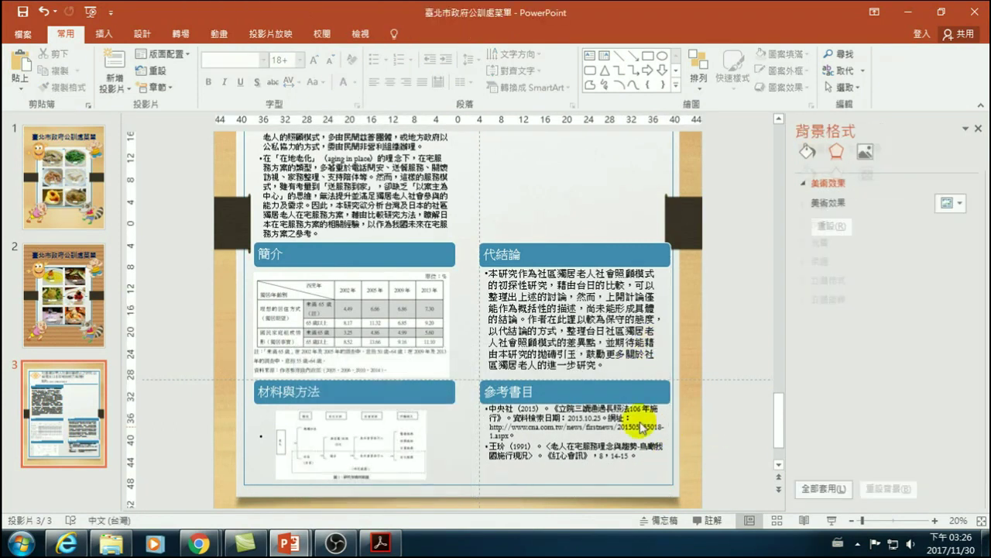
- Fit the whole poster in the window, then bring up the paper PDF in Acrobat at page 40
left_click(852, 520)
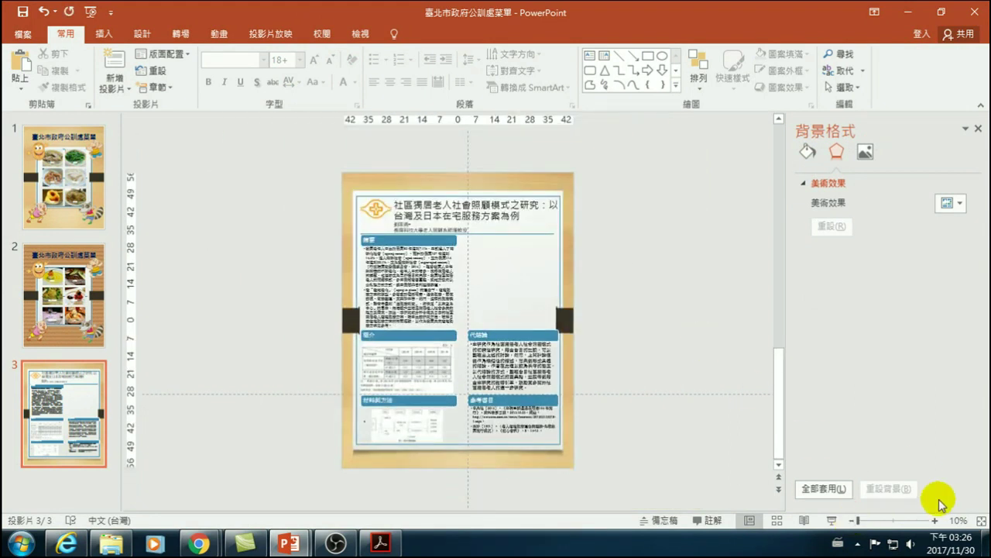
left_click(982, 522)
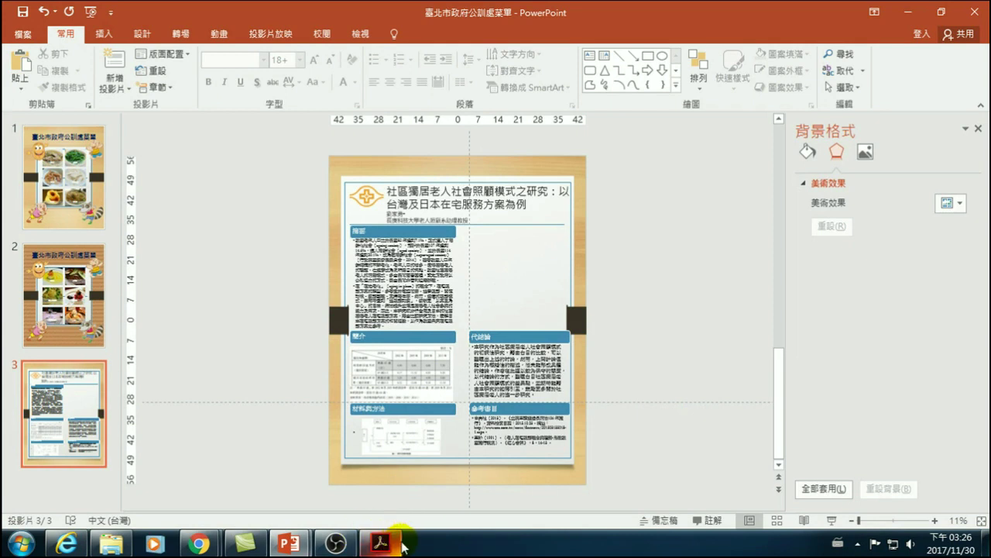
mouse_move(404, 547)
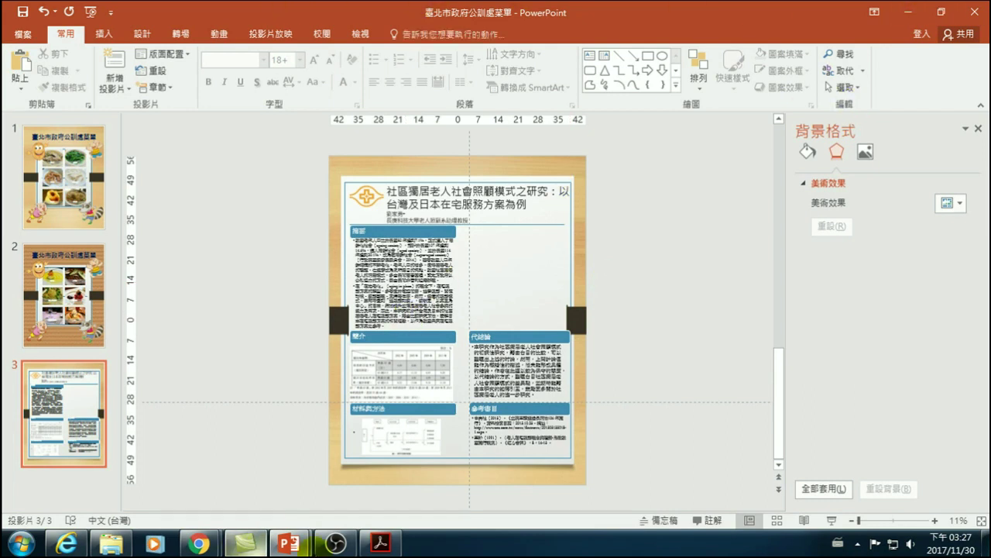
left_click(379, 542)
left_click(111, 267)
scroll(103, 271, "up", 5)
scroll(99, 319, "up", 8)
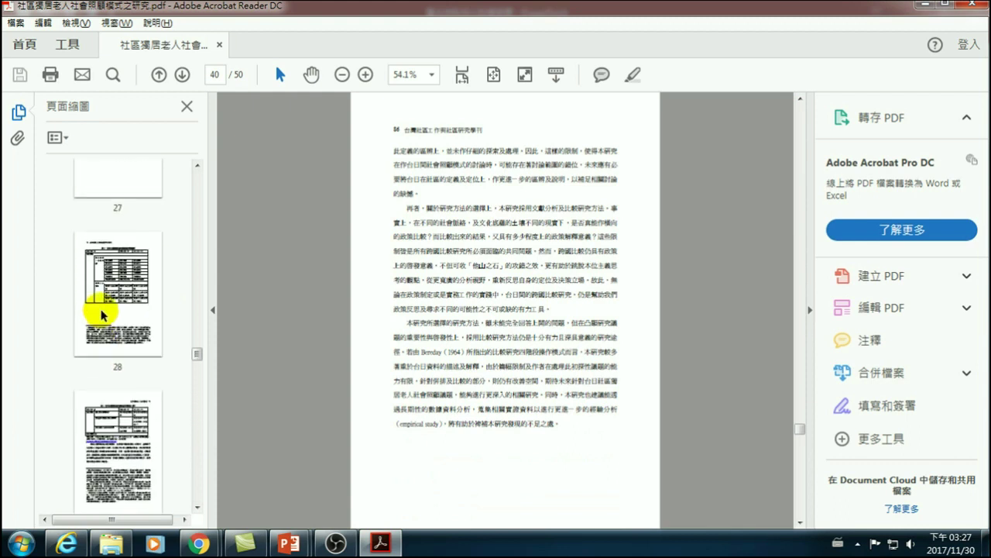
- Browse the page thumbnails back to page 25, which holds the welfare-law table
left_click(98, 277)
scroll(114, 389, "up", 1)
scroll(114, 418, "up", 2)
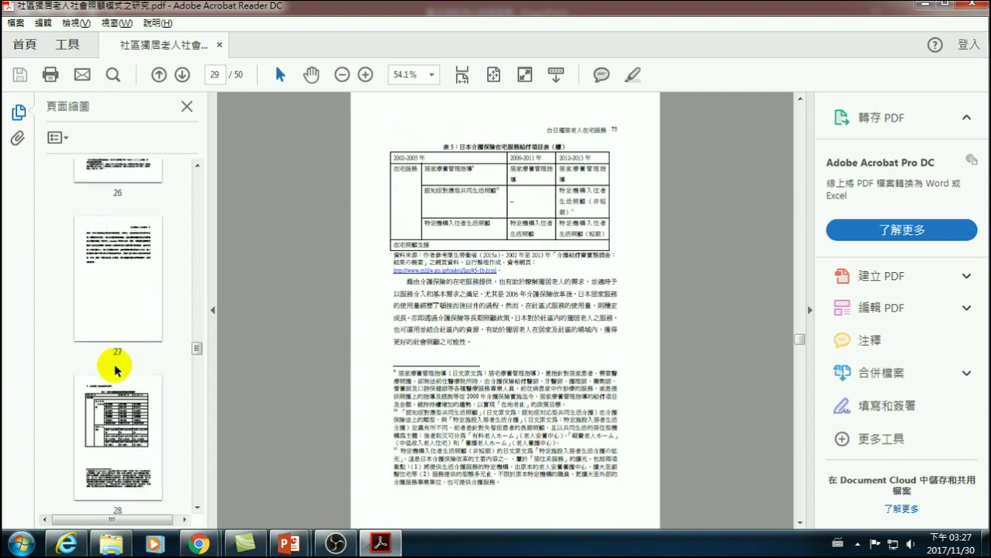
left_click(109, 244)
scroll(116, 275, "up", 1)
scroll(118, 279, "down", 1)
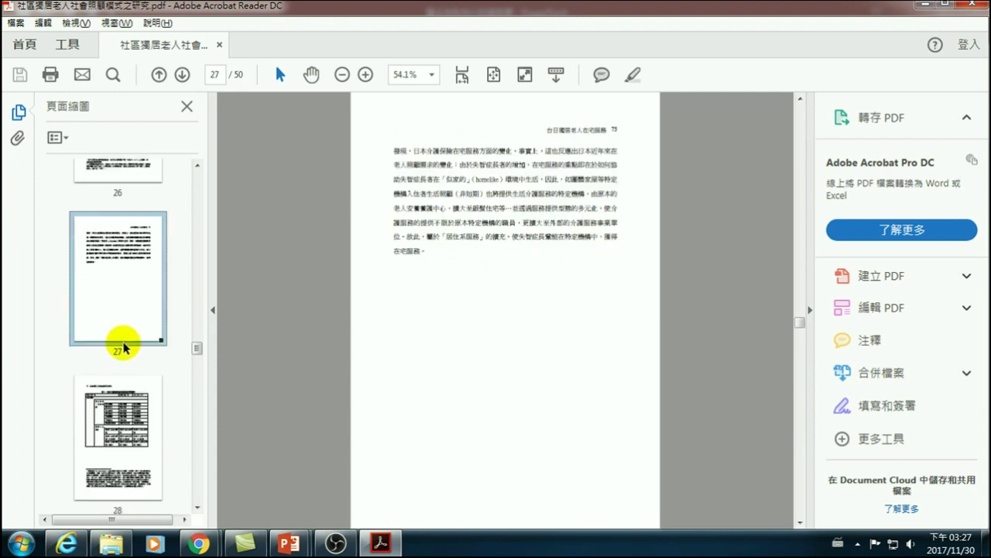
left_click(113, 395)
scroll(119, 339, "up", 2)
left_click(132, 248)
scroll(111, 248, "up", 2)
left_click(110, 252)
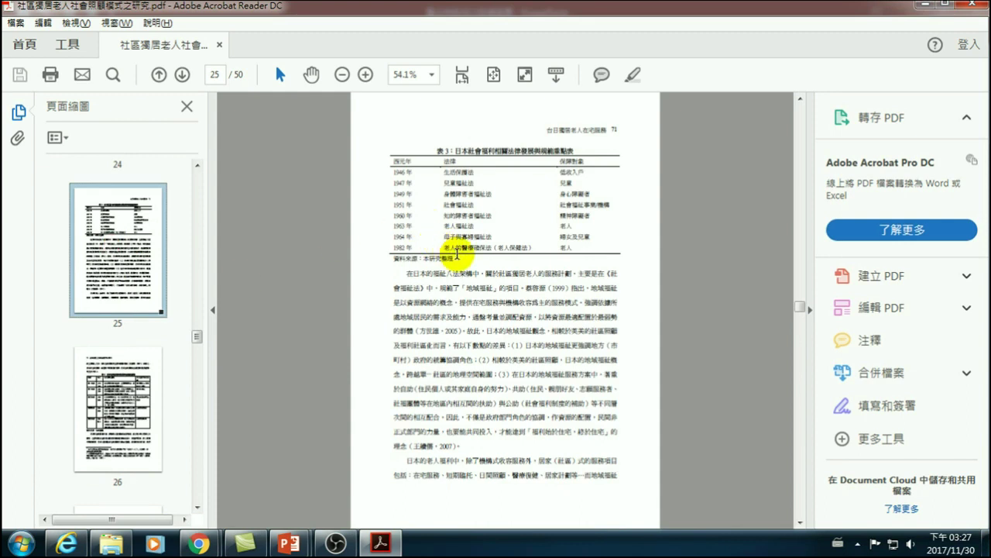
- Minimize Acrobat and return to the poster slide in PowerPoint
left_click(712, 229)
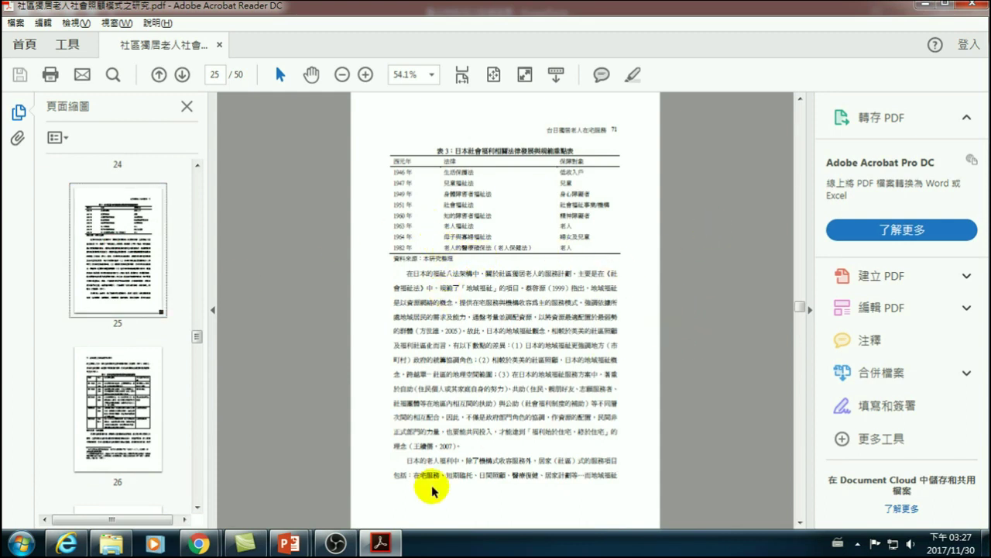
left_click(383, 545)
left_click(649, 303)
- Paste the PDF screenshot beside the poster and crop away its left part
key("ctrl+v")
left_click_drag(475, 310, 663, 225)
double_click(664, 225)
left_click(821, 81)
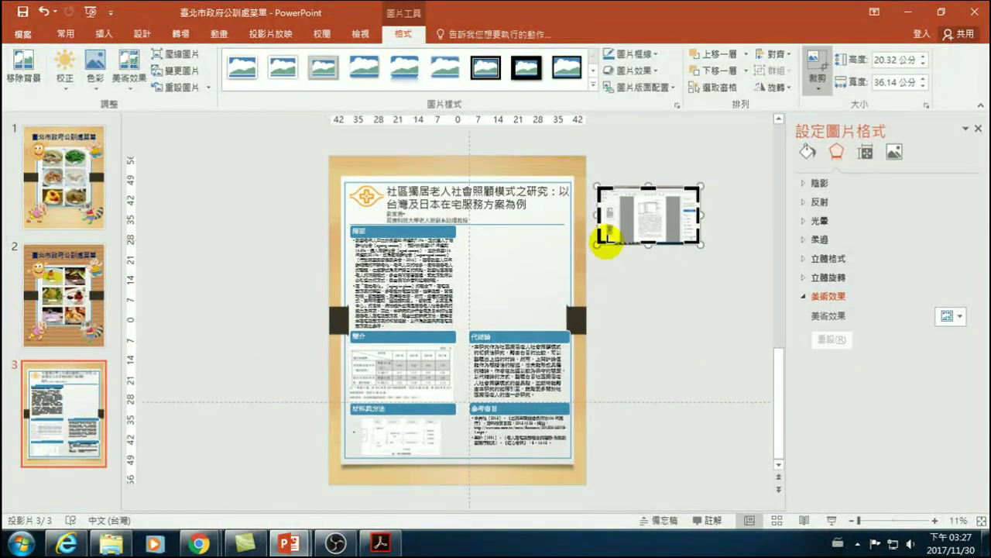
left_click_drag(608, 246, 634, 231)
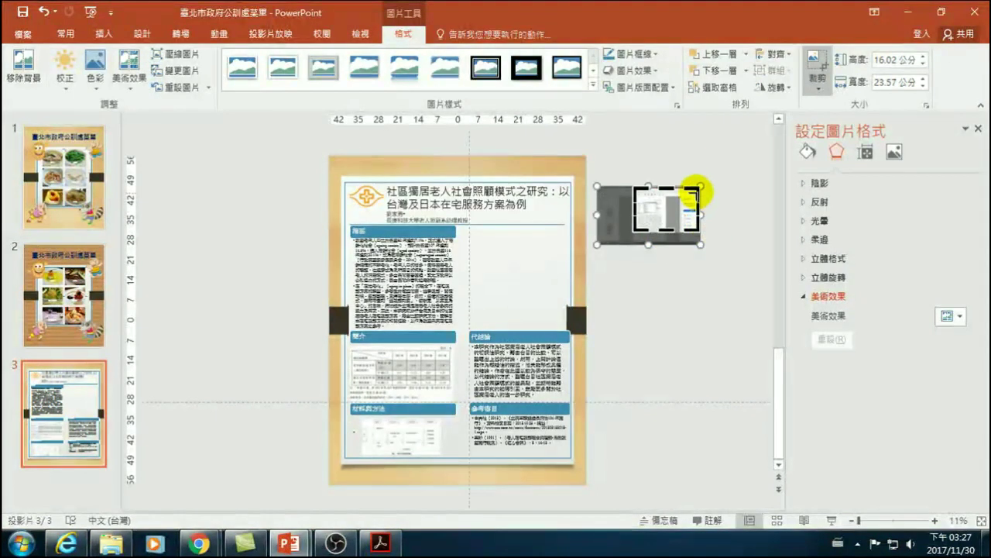
left_click(702, 188)
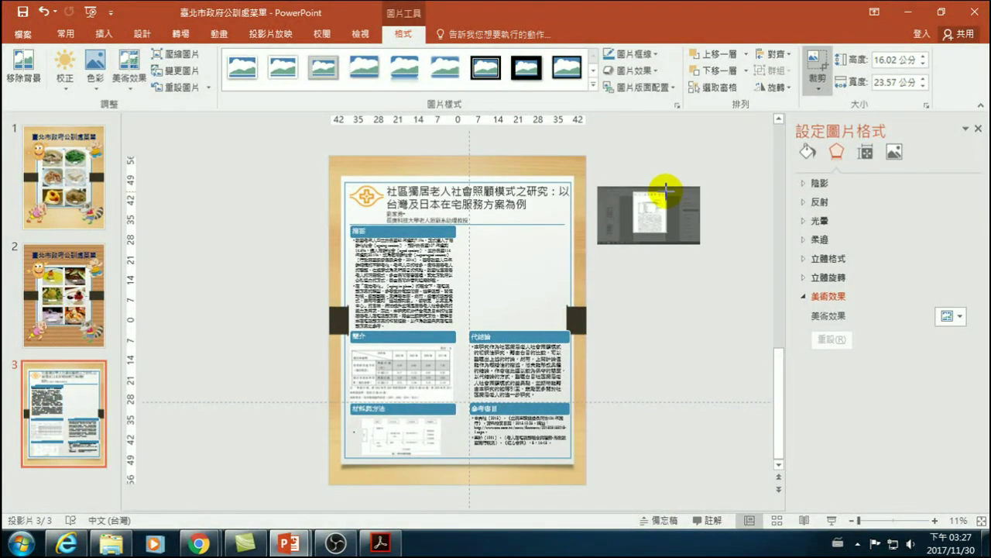
left_click(666, 189)
left_click(679, 273)
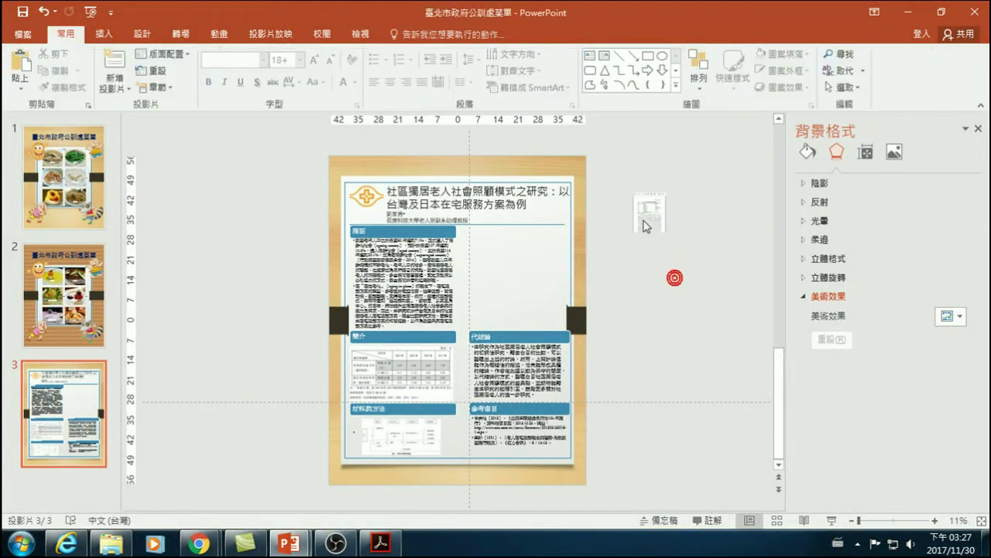
left_click(643, 211)
- Enlarge the picture to 51.56 × 42.36 cm and crop it down to just the welfare-law table
left_click_drag(667, 233, 730, 343)
left_click_drag(698, 289, 681, 262)
left_click(818, 65)
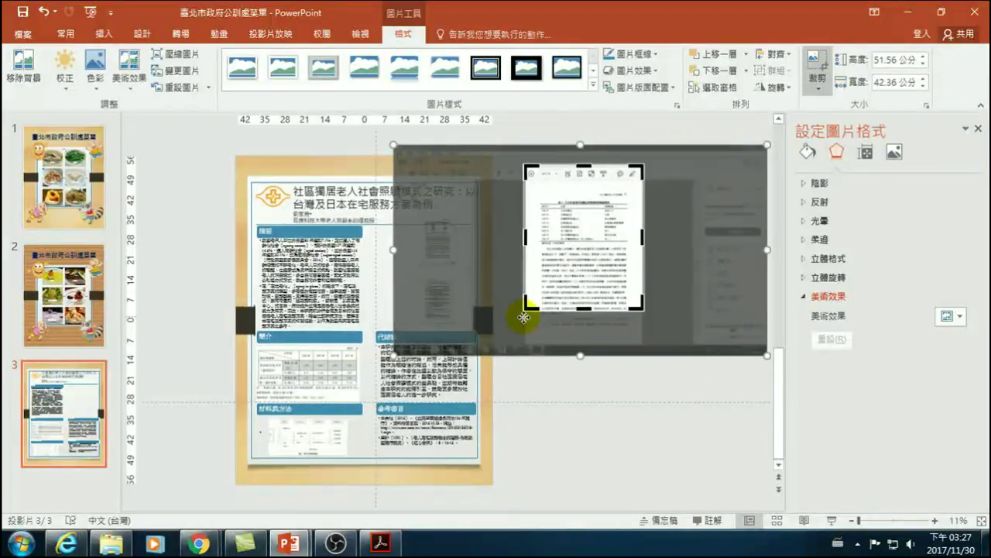
left_click_drag(637, 305, 719, 245)
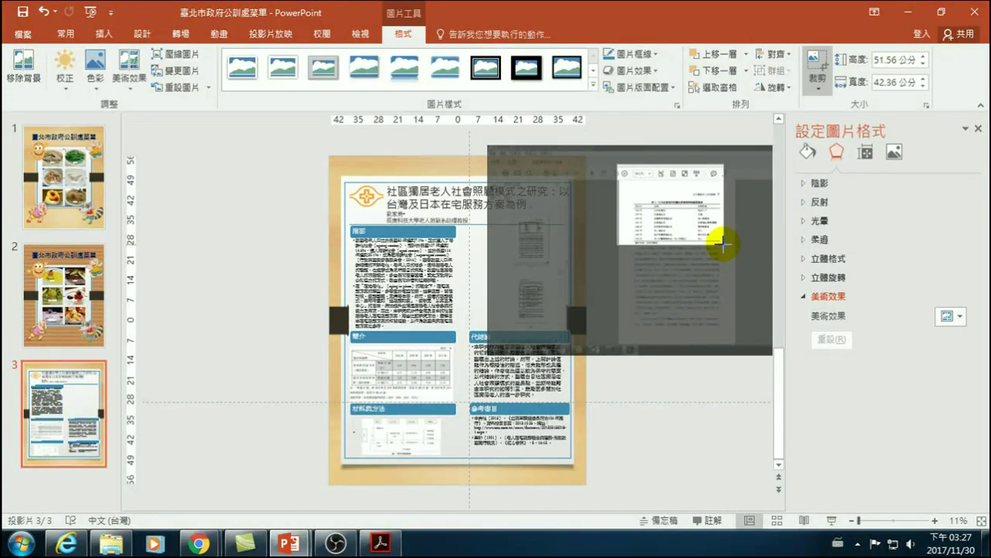
left_click_drag(722, 245, 722, 245)
left_click_drag(525, 165, 625, 200)
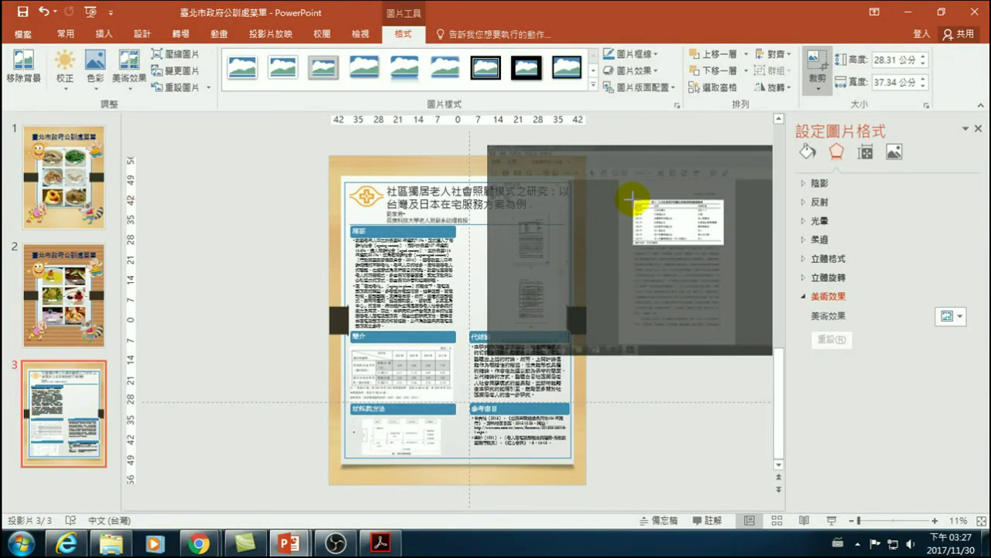
left_click_drag(632, 200, 521, 248)
left_click(549, 390)
left_click(620, 237)
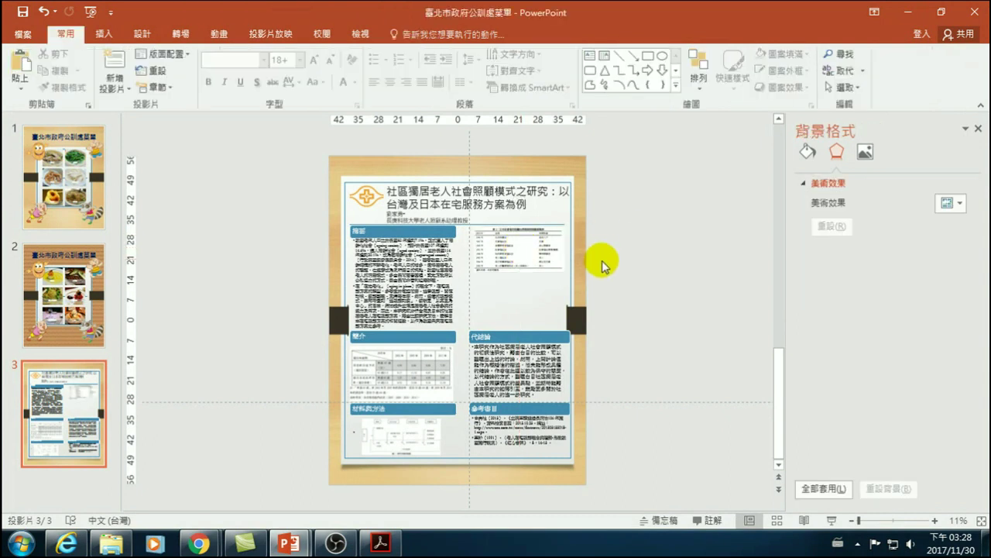
- Show Figure 1, the research framework diagram on page 20, in Acrobat, then return to PowerPoint
key("alt+Tab")
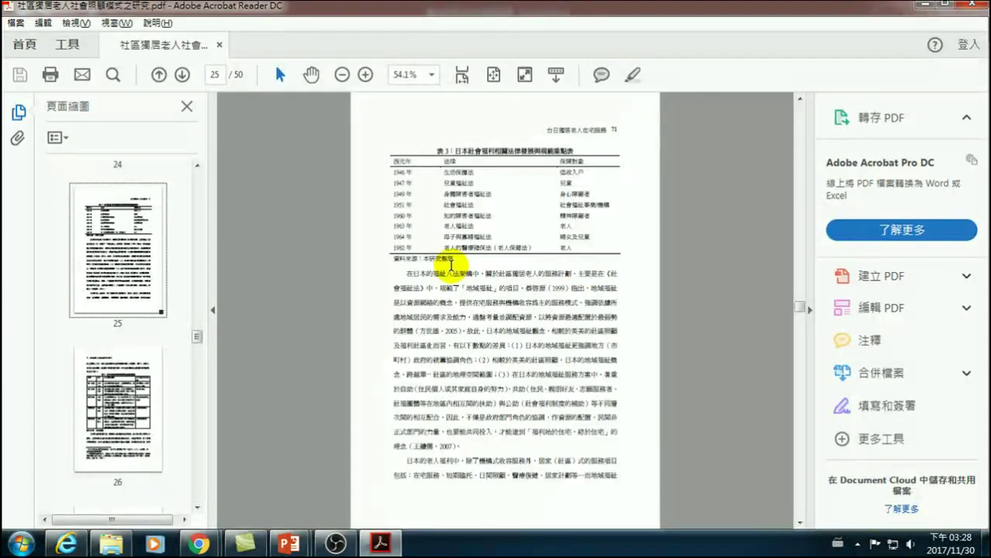
scroll(443, 287, "up", 3)
scroll(444, 296, "up", 15)
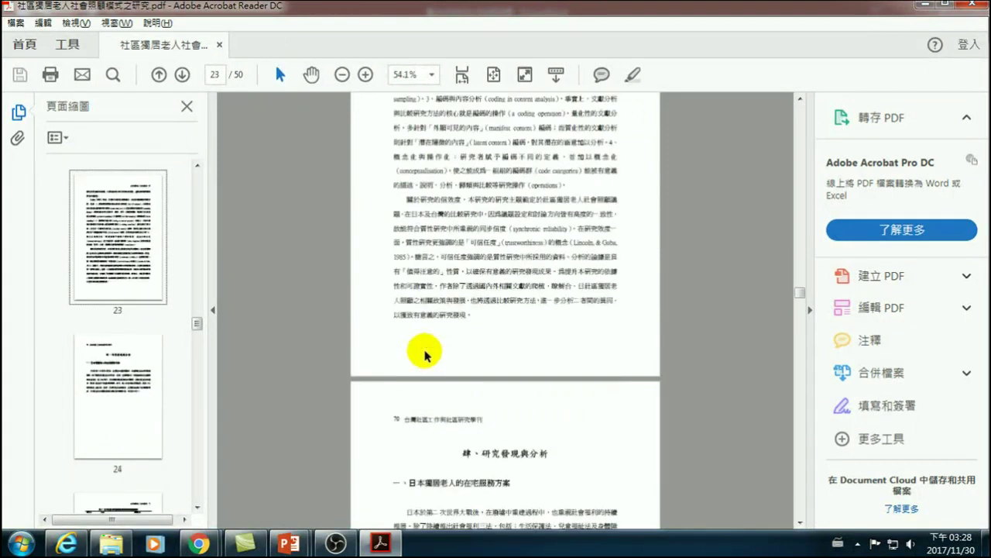
scroll(465, 372, "up", 10)
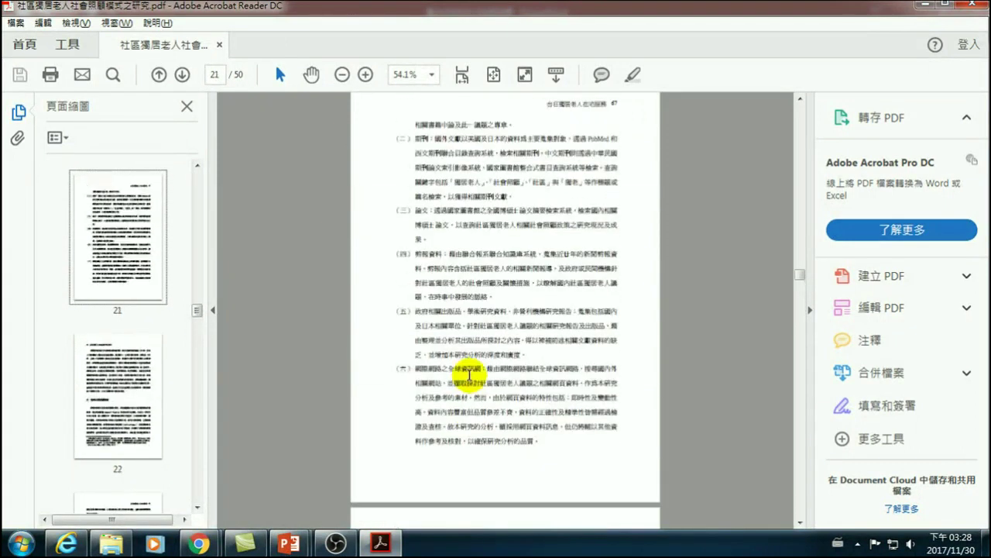
scroll(457, 383, "up", 4)
scroll(457, 383, "down", 9)
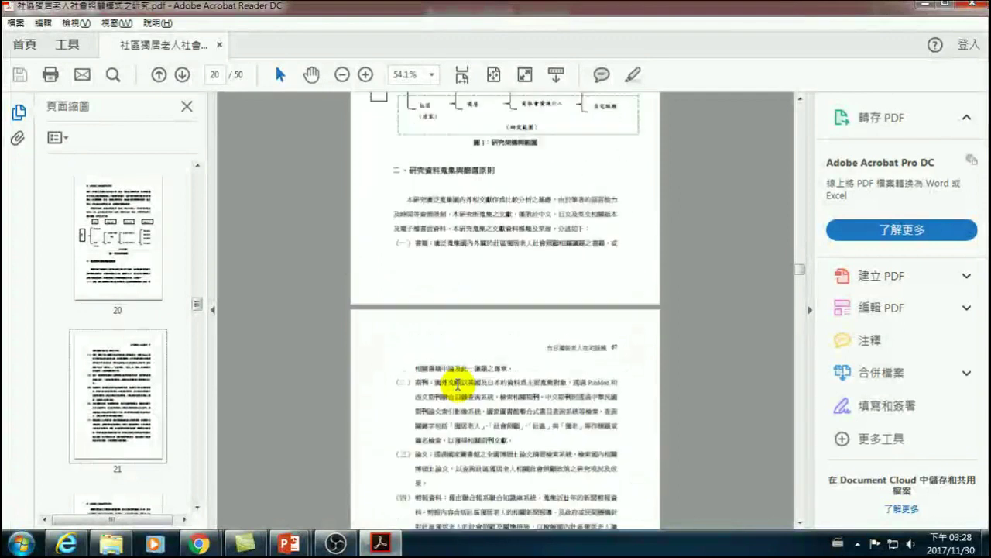
scroll(456, 385, "up", 5)
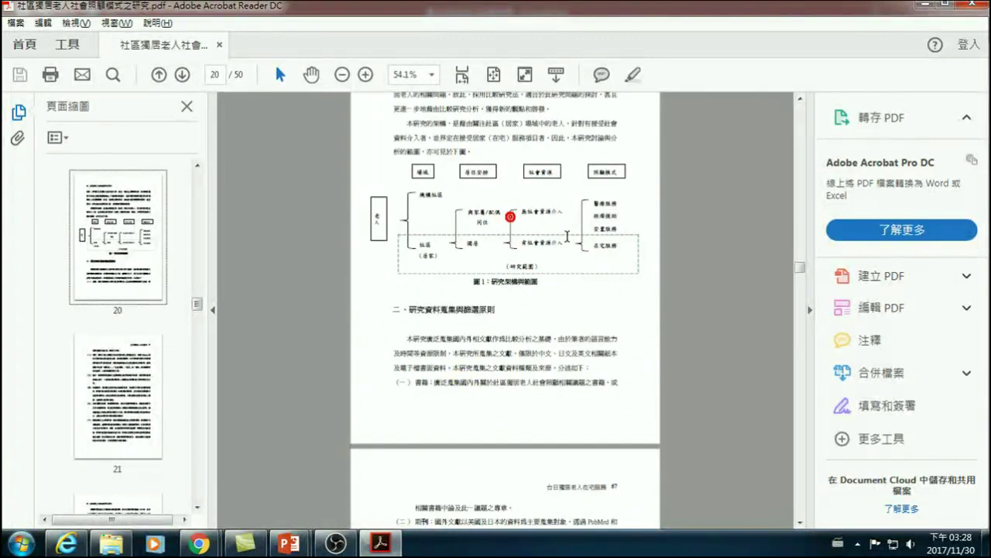
scroll(581, 283, "up", 10)
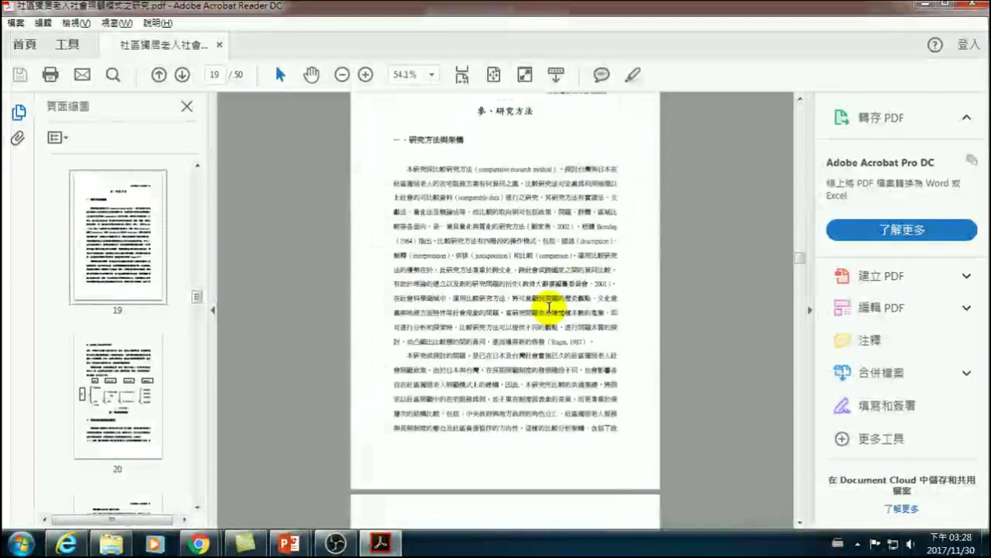
scroll(508, 349, "down", 7)
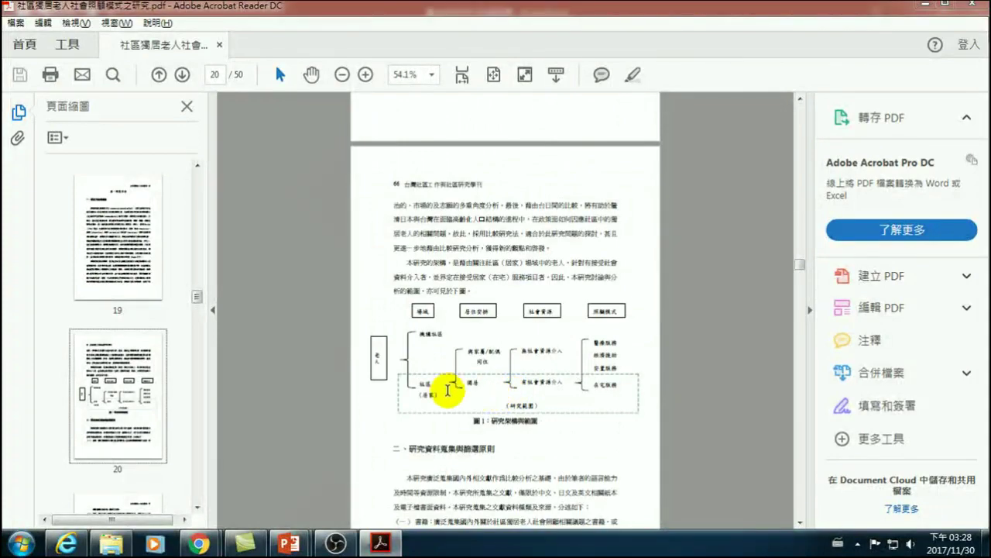
key("alt+Tab")
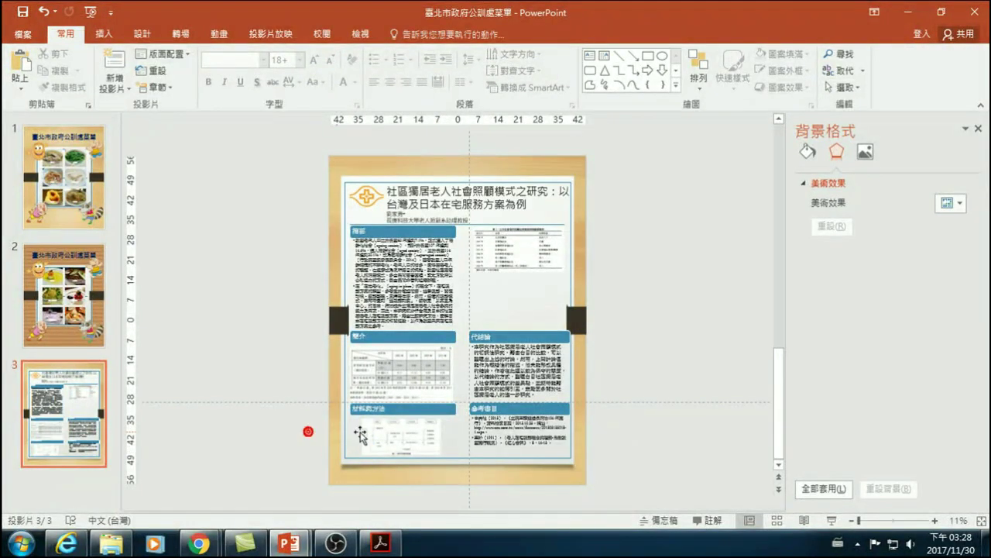
- Stretch the welfare-law table picture slightly taller downward, then deselect it
left_click(520, 420)
left_click(681, 352)
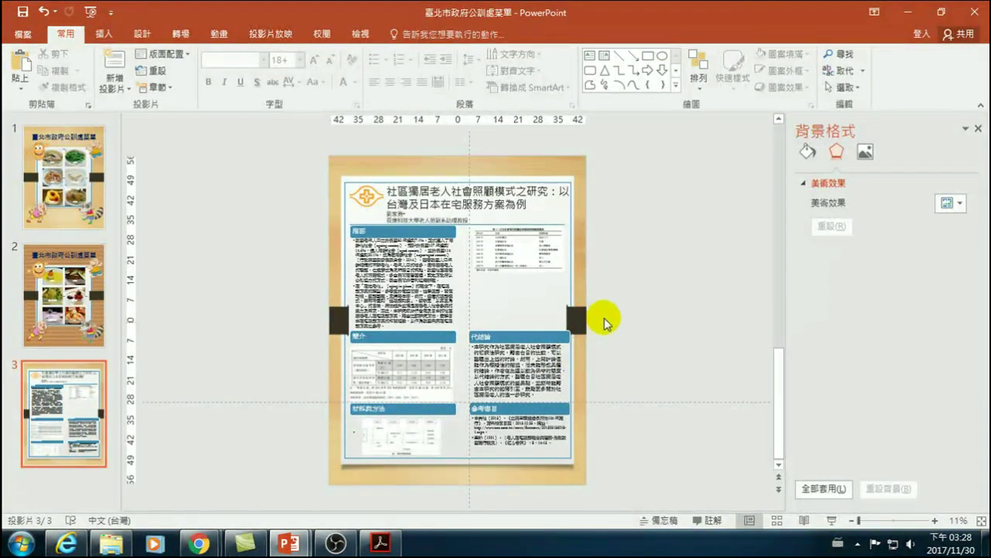
mouse_move(567, 401)
left_mouse_down()
mouse_move(488, 457)
mouse_move(655, 372)
mouse_move(647, 360)
left_mouse_up()
left_click(525, 265)
left_click_drag(520, 273, 520, 288)
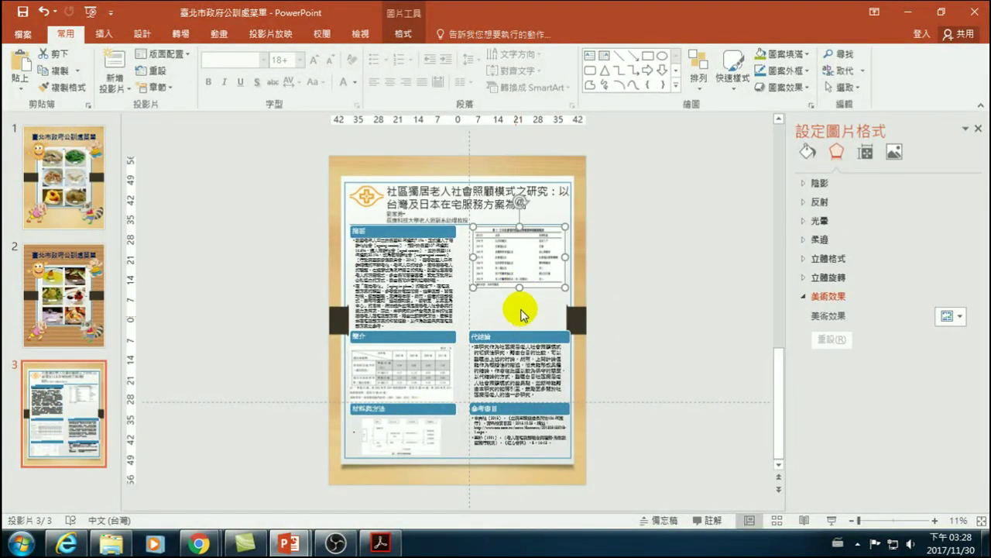
left_click(615, 281)
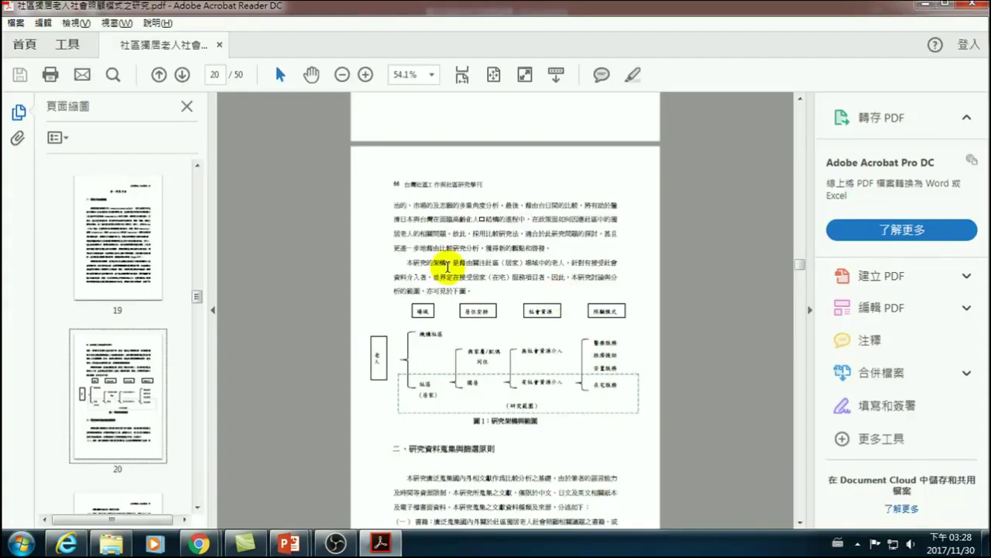
- Scroll the PDF to table 4 on page 26, then switch back to PowerPoint
scroll(457, 286, "up", 10)
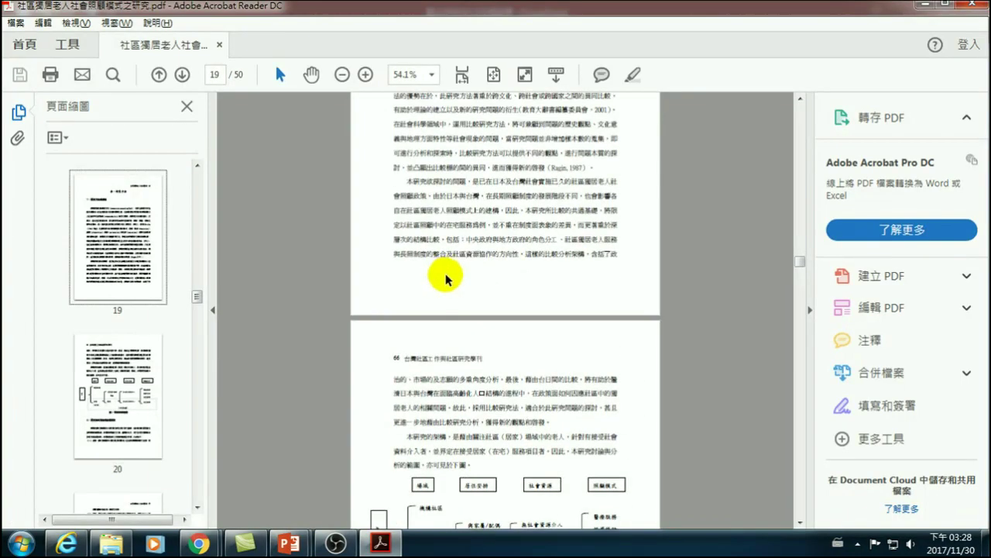
scroll(468, 298, "down", 5)
scroll(400, 317, "up", 15)
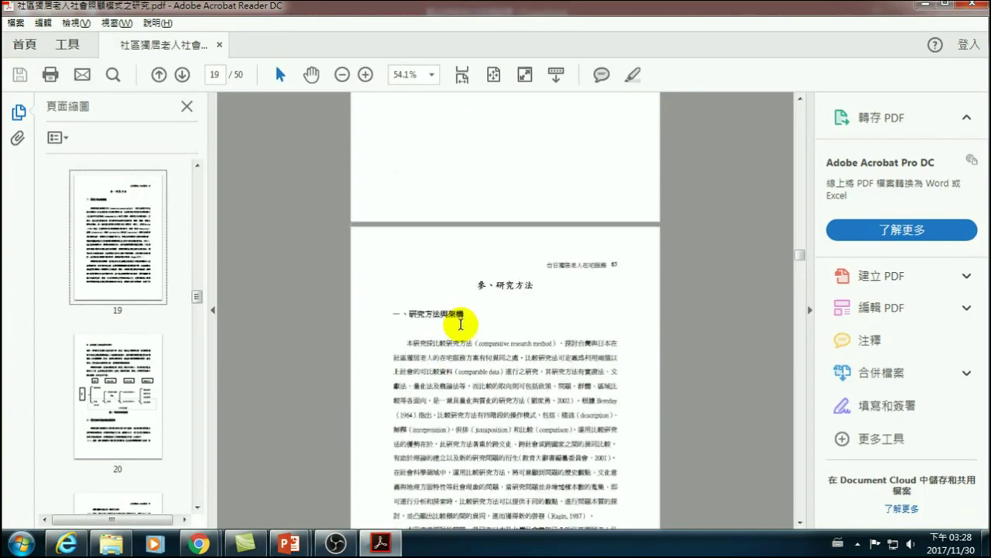
scroll(471, 355, "up", 8)
scroll(460, 361, "down", 20)
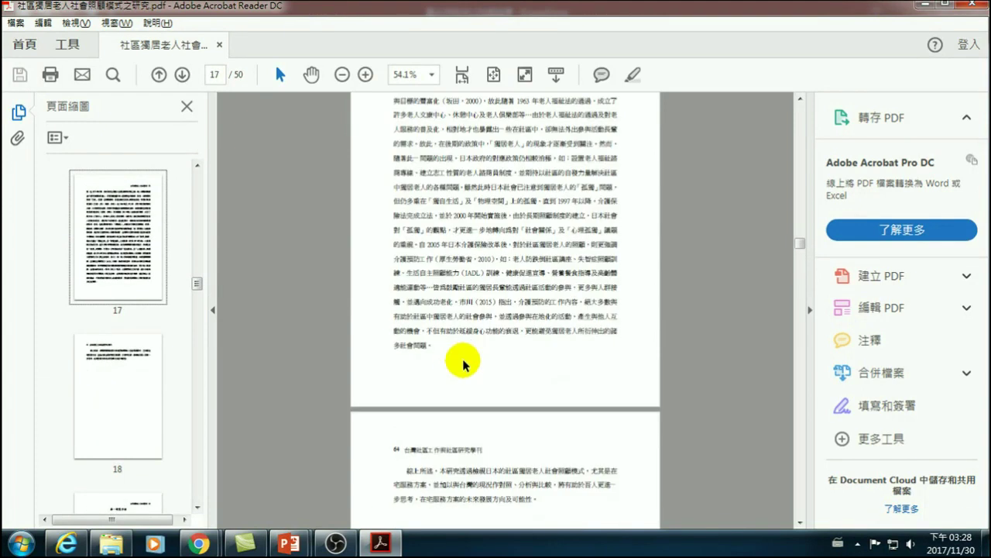
scroll(457, 370, "down", 20)
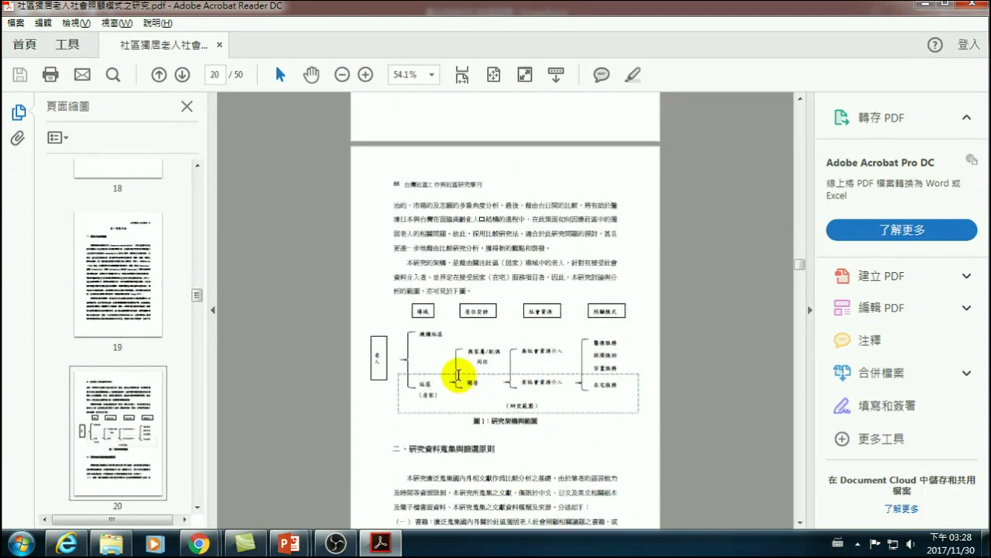
scroll(452, 381, "down", 15)
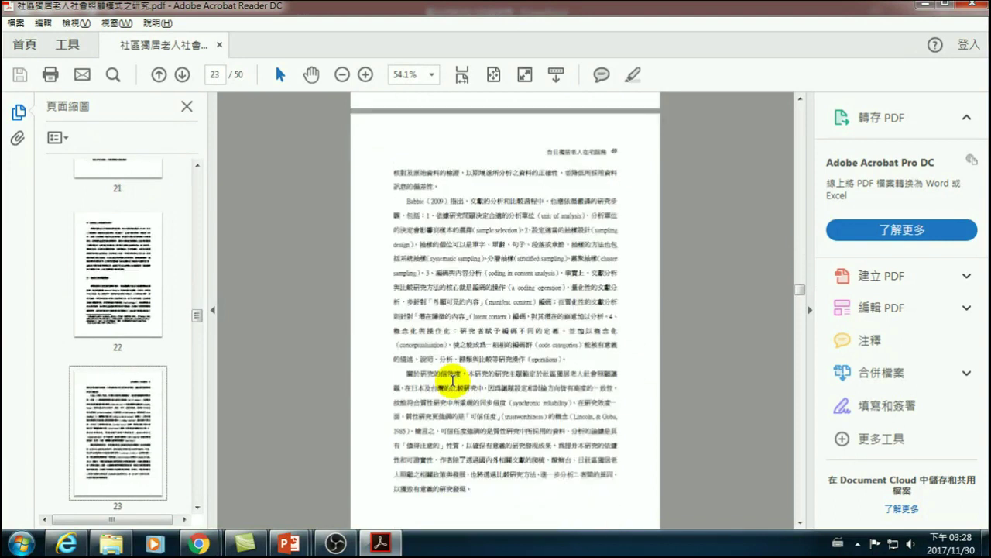
scroll(453, 381, "down", 6)
scroll(453, 381, "down", 3)
scroll(453, 378, "down", 8)
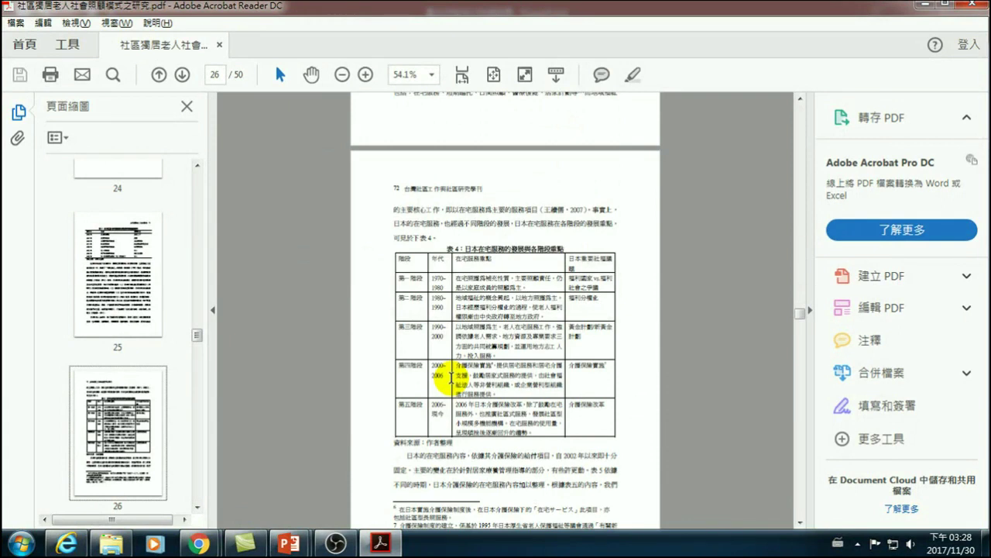
scroll(449, 379, "down", 1)
scroll(442, 372, "up", 1)
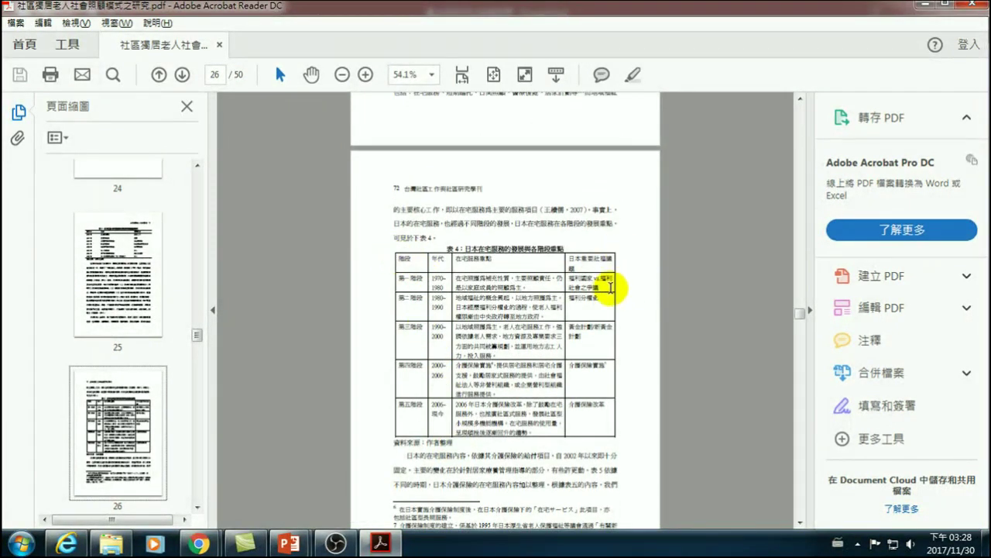
key("alt+Tab")
- Nudge the welfare-law table picture slightly into place and deselect it
left_click(520, 267)
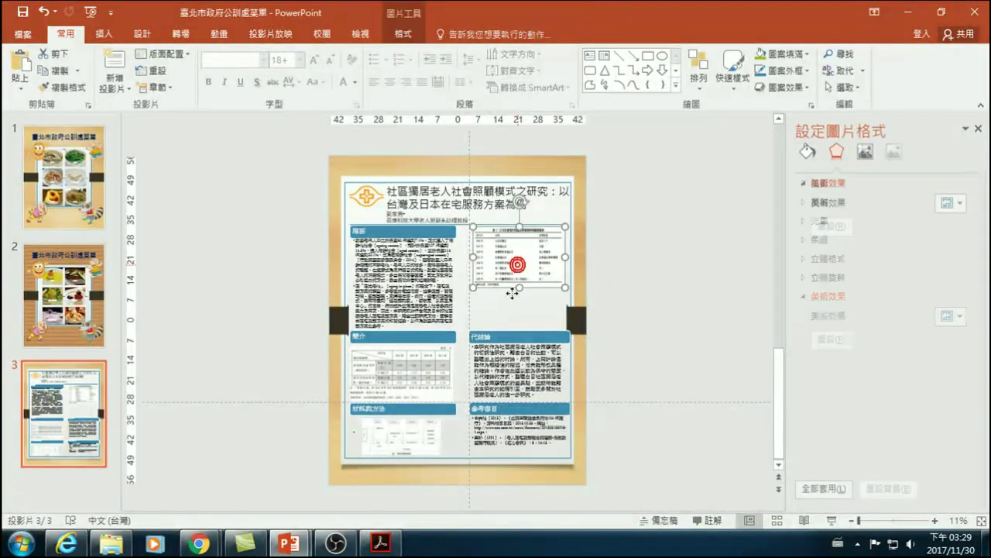
left_click_drag(520, 262, 513, 261)
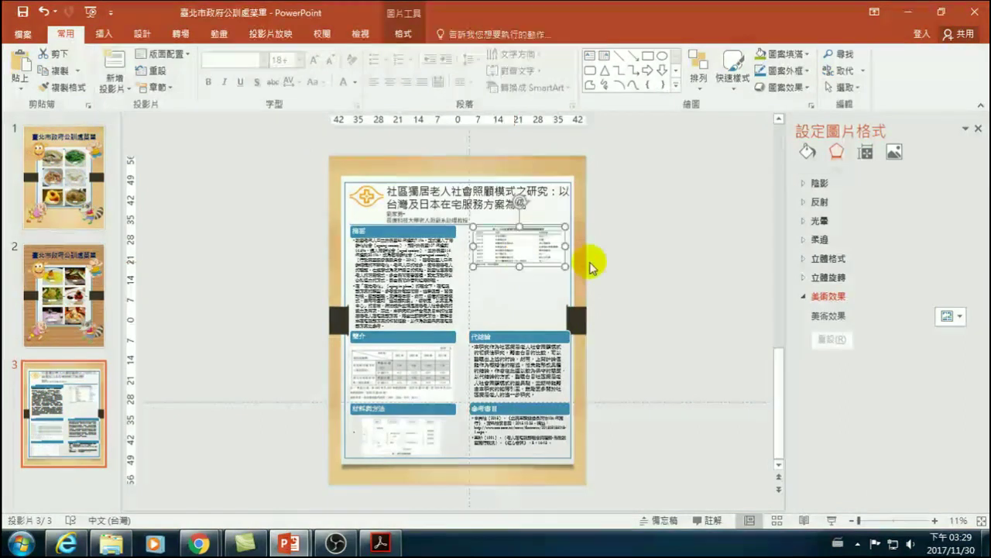
left_click(645, 256)
- Paste the new screenshot beside the slide, crop its left and right sides, and enlarge it to 48.77 × 36.03 cm
key("ctrl+v")
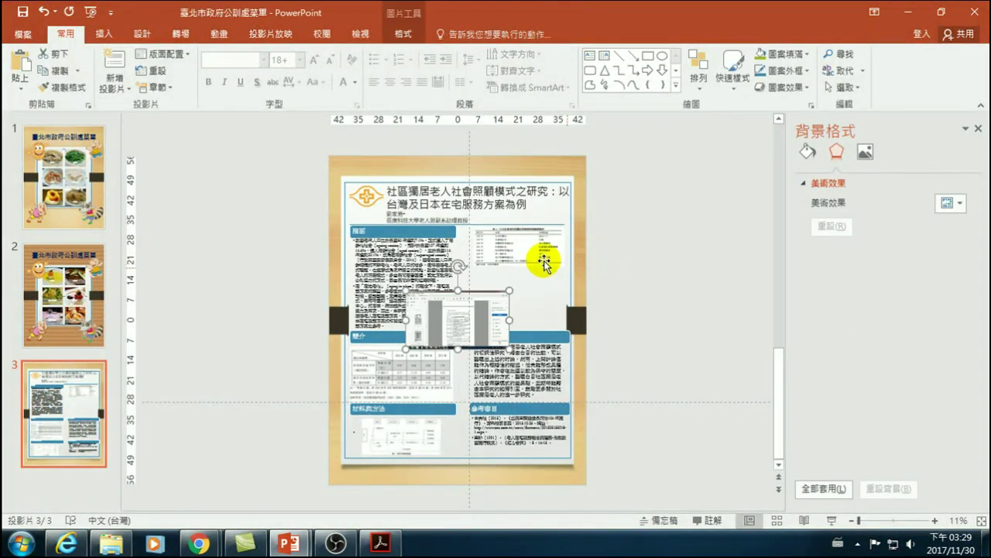
left_click_drag(467, 309, 666, 209)
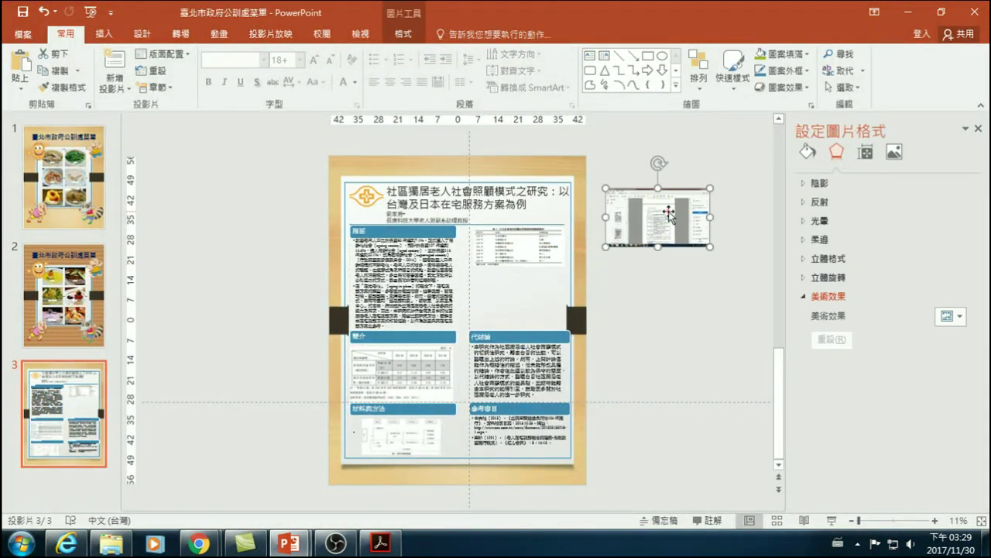
left_click(818, 74)
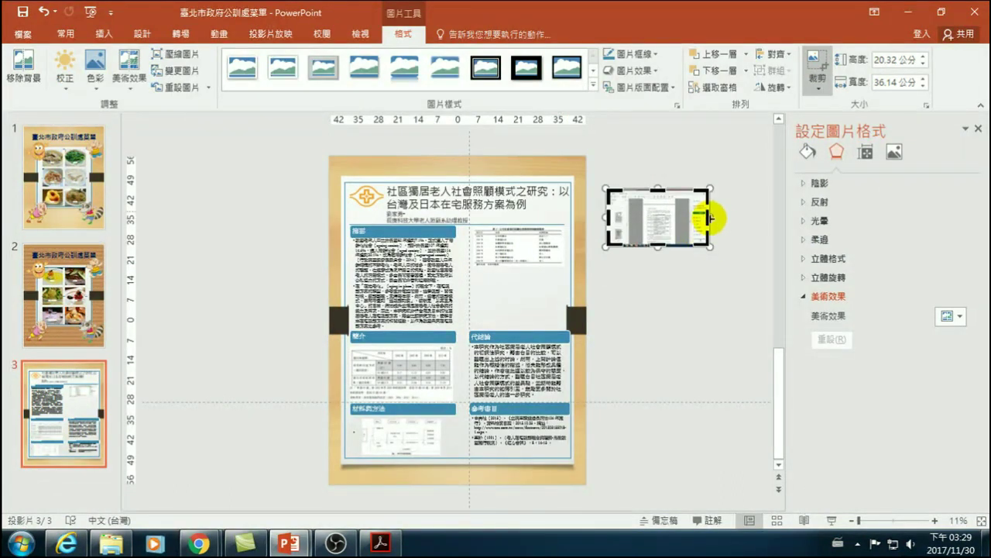
left_click_drag(702, 217, 671, 223)
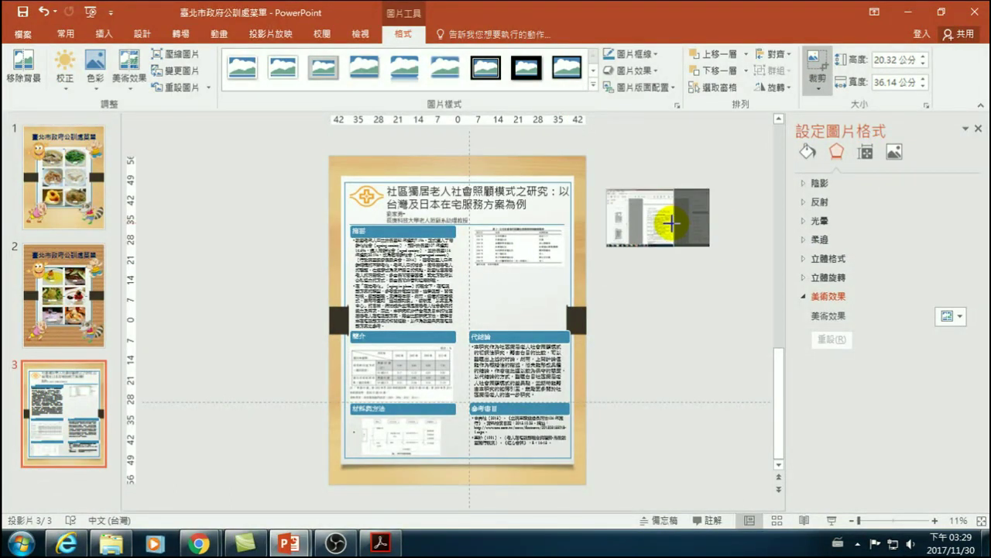
left_click_drag(605, 216, 646, 207)
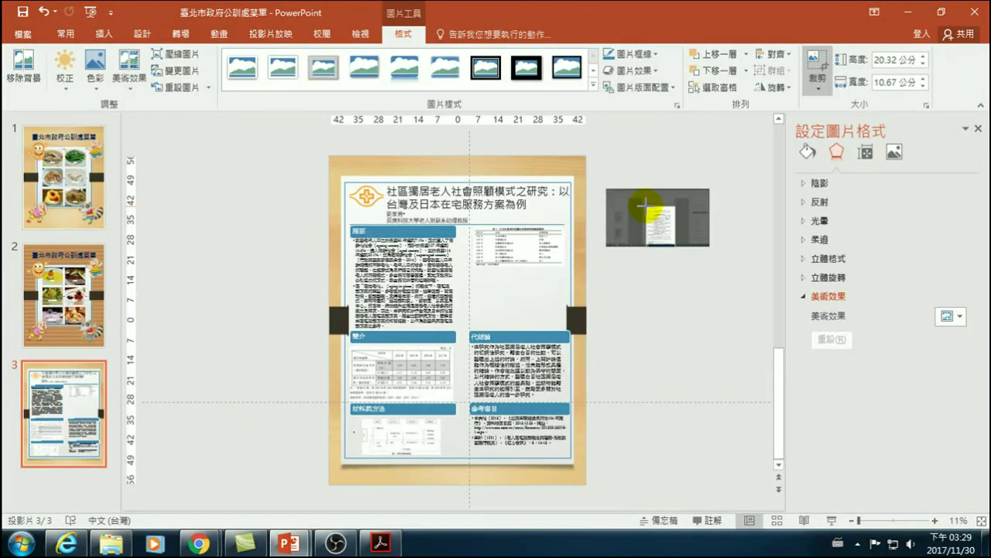
left_click(661, 278)
left_click(666, 242)
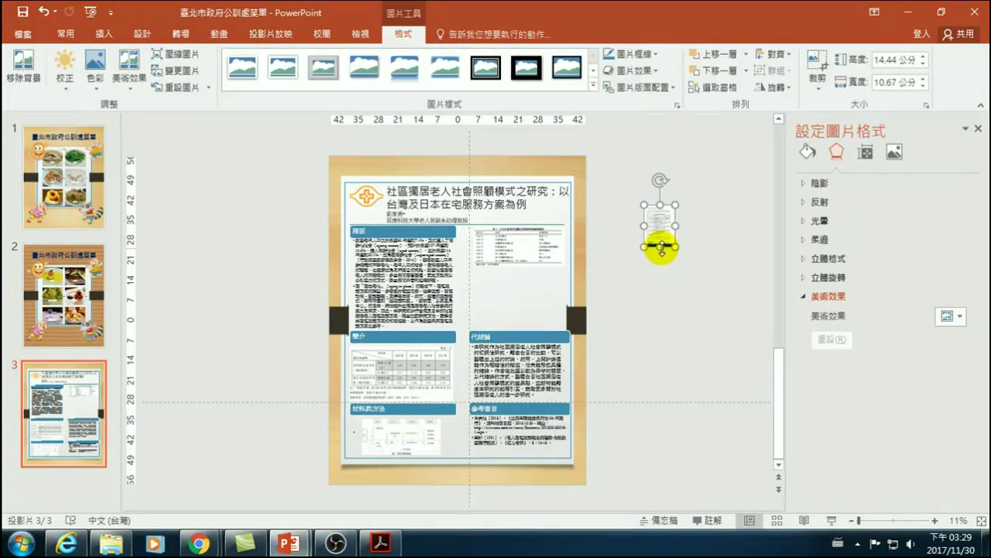
left_click_drag(675, 246, 730, 342)
left_click_drag(686, 276, 647, 275)
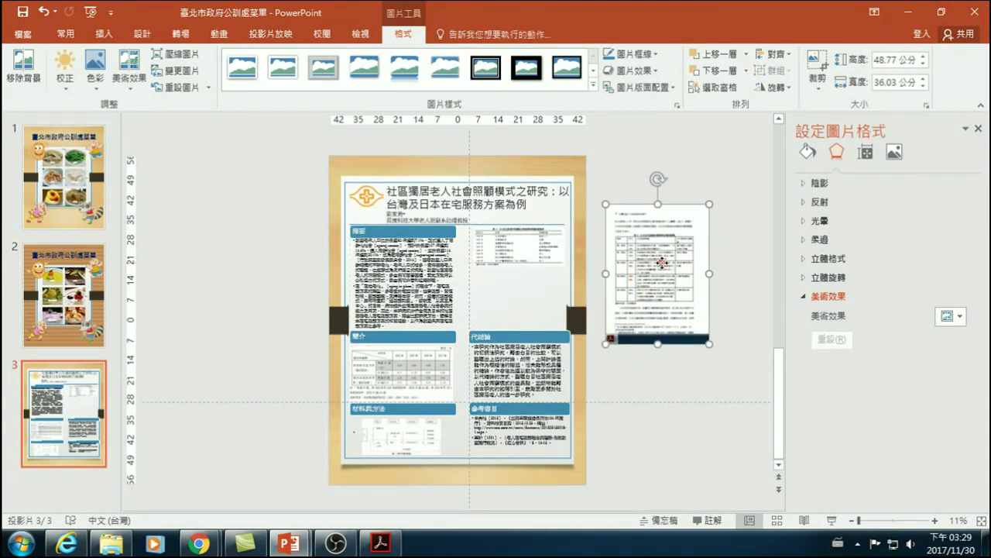
- Crop the screenshot's top, bottom and left edges down to table 4
left_click(817, 66)
left_click_drag(600, 203, 619, 234)
left_click_drag(627, 359, 631, 305)
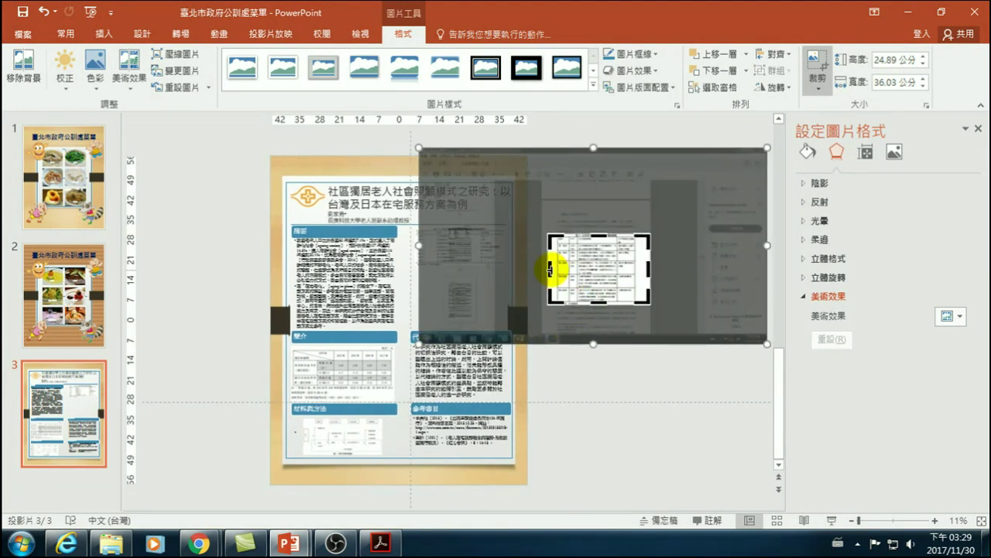
left_click_drag(551, 269, 525, 290)
left_click(629, 361)
- Move table 4 into the right column beneath the first table and align the two pictures
left_click(660, 265)
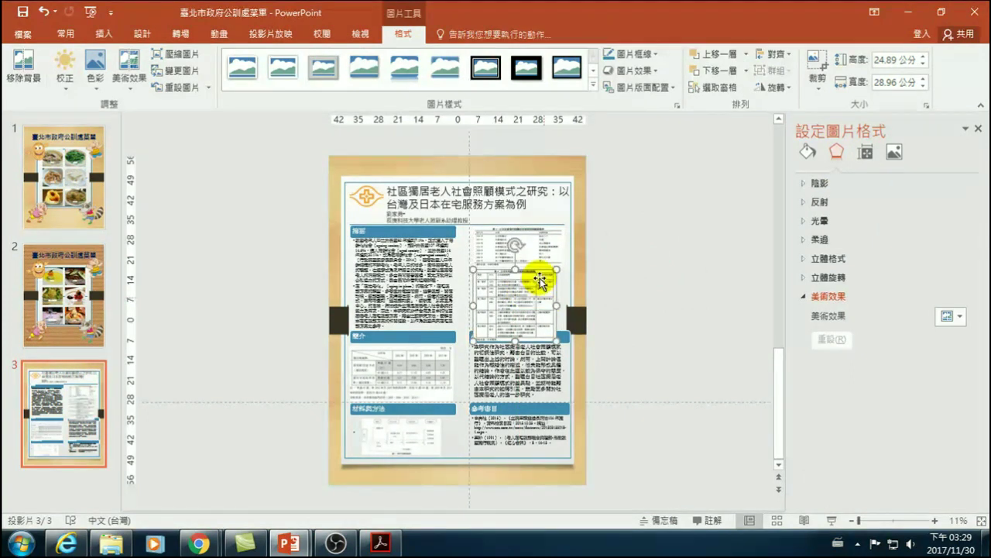
left_click(541, 250)
left_click_drag(541, 250, 524, 258)
left_click(514, 284)
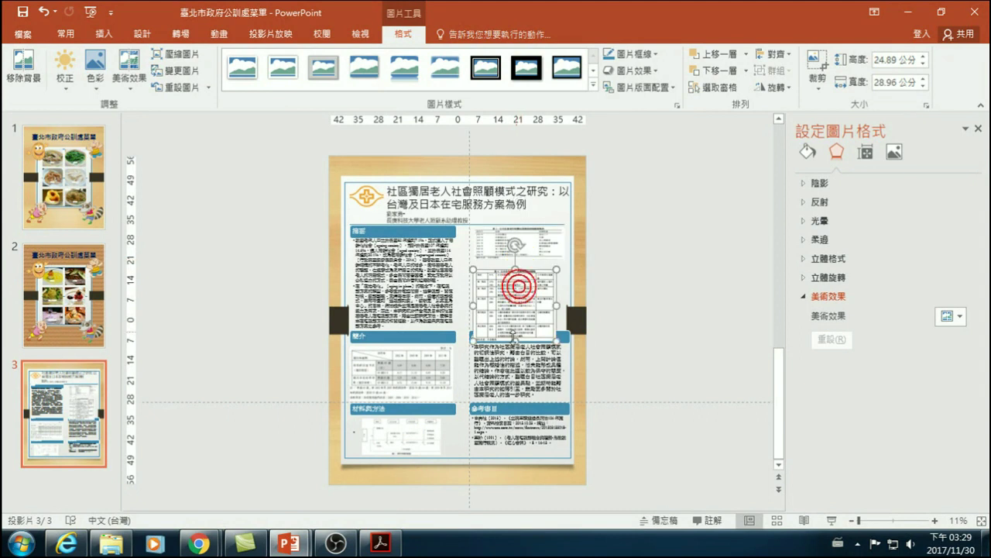
left_click_drag(513, 338, 516, 327)
left_click(536, 243)
left_click_drag(536, 246, 521, 263)
- Deselect the table picture and close the Format Background pane
left_click(646, 271)
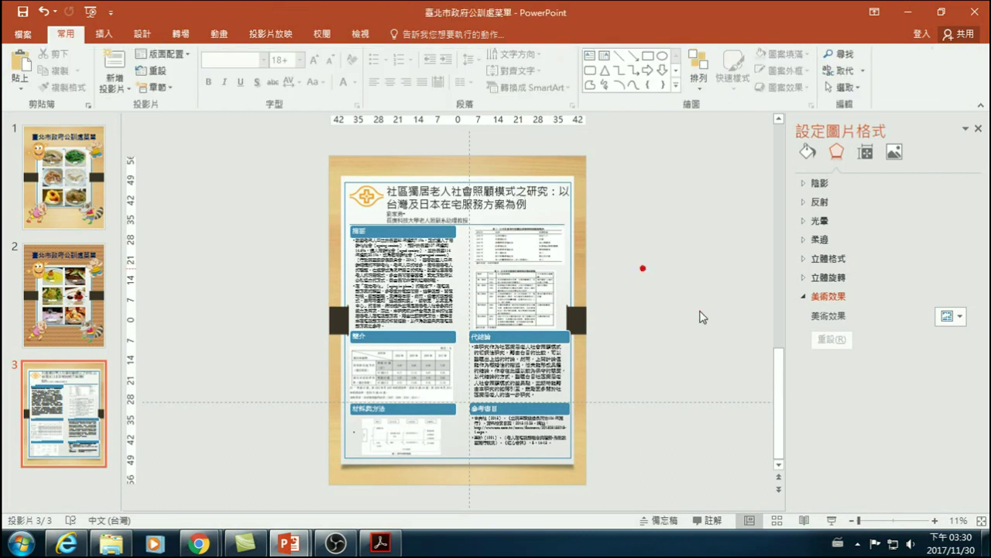
left_click(648, 271)
left_click(978, 129)
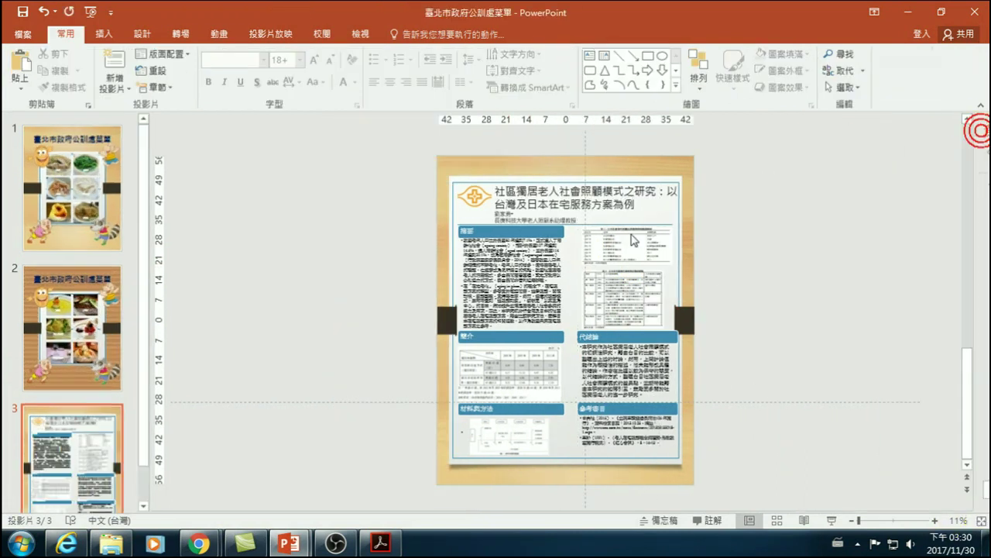
left_click(771, 246)
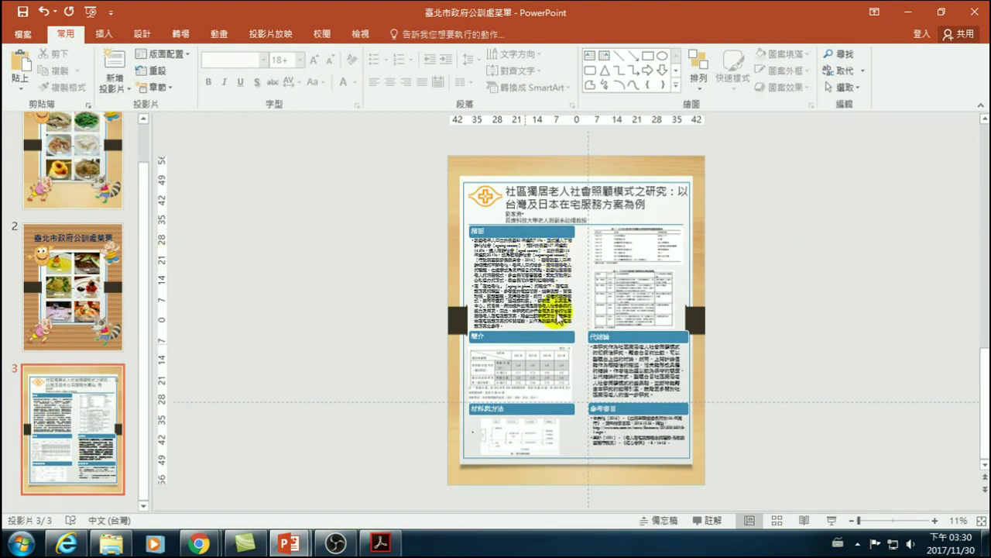
left_click(785, 302)
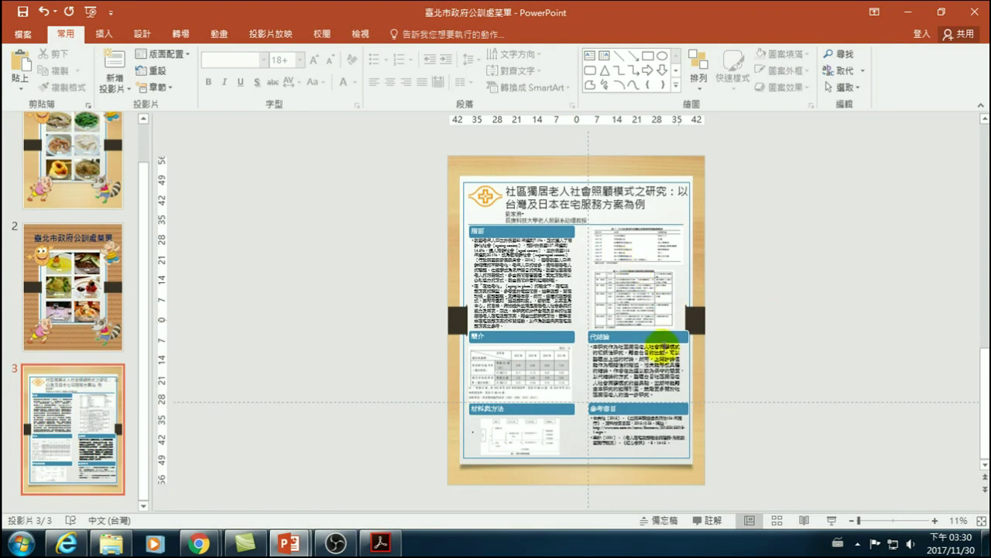
- Start the slide show from the poster slide and magnify its title and abstract area
key("shift+F5")
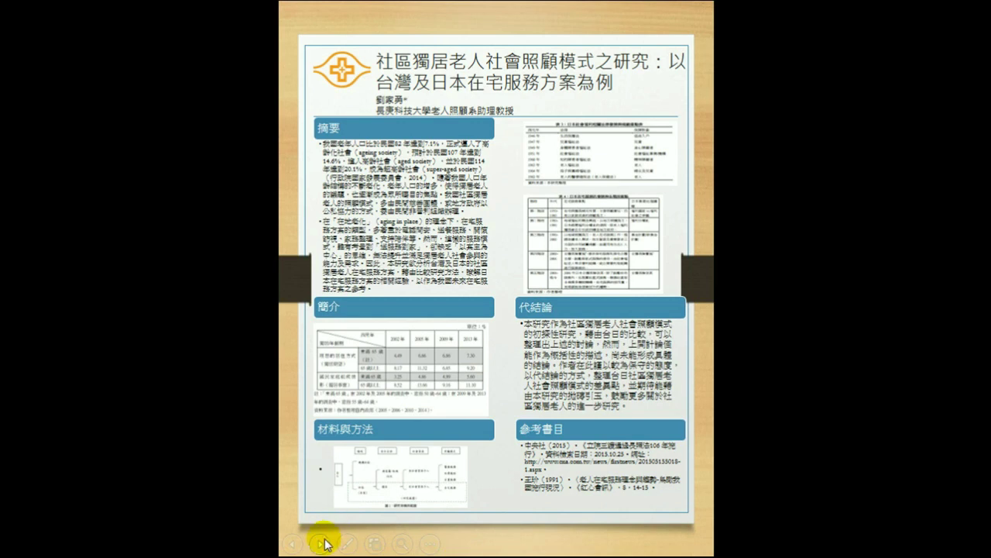
mouse_move(370, 547)
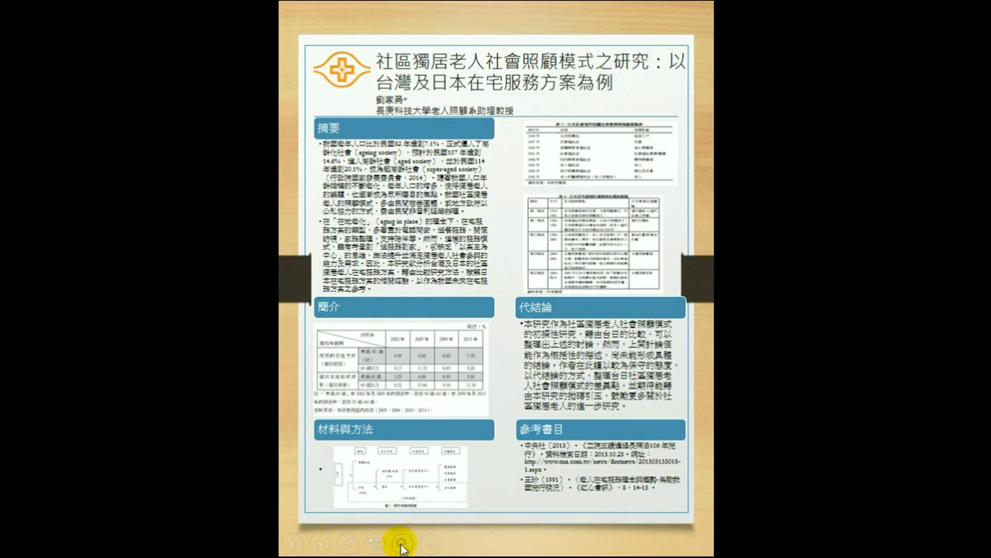
left_click(400, 544)
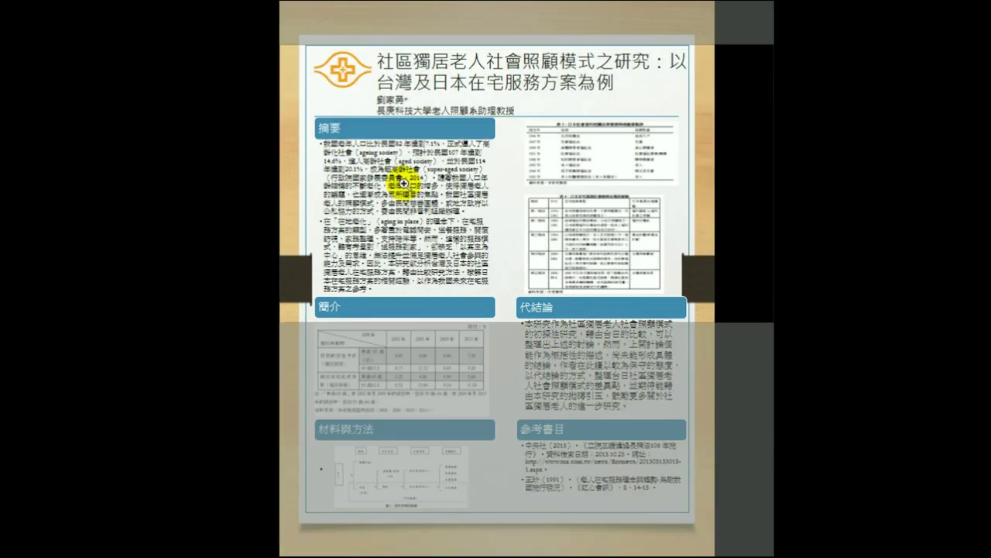
left_click(380, 165)
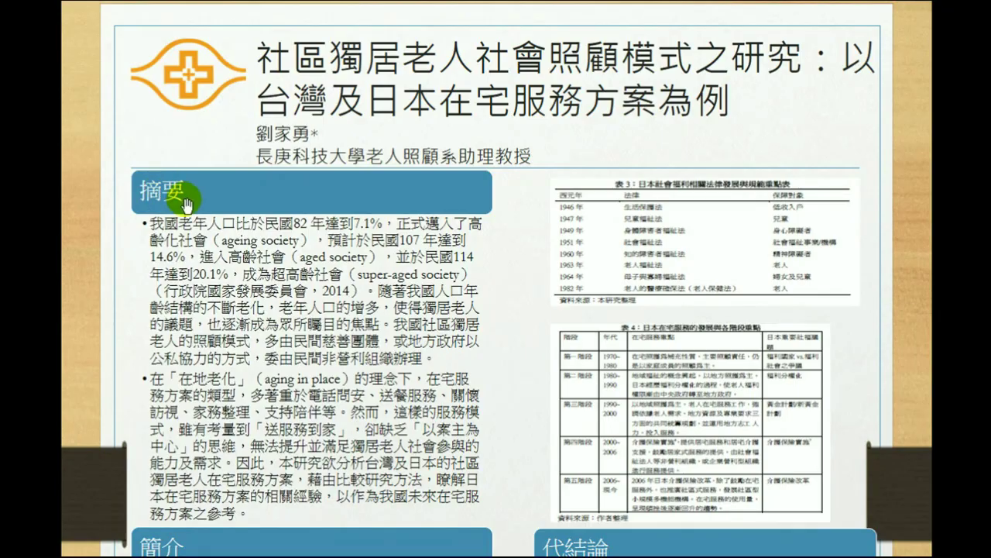
- Scroll around the magnified poster, then end the slide show back in Normal view
scroll(185, 203, "down", 4)
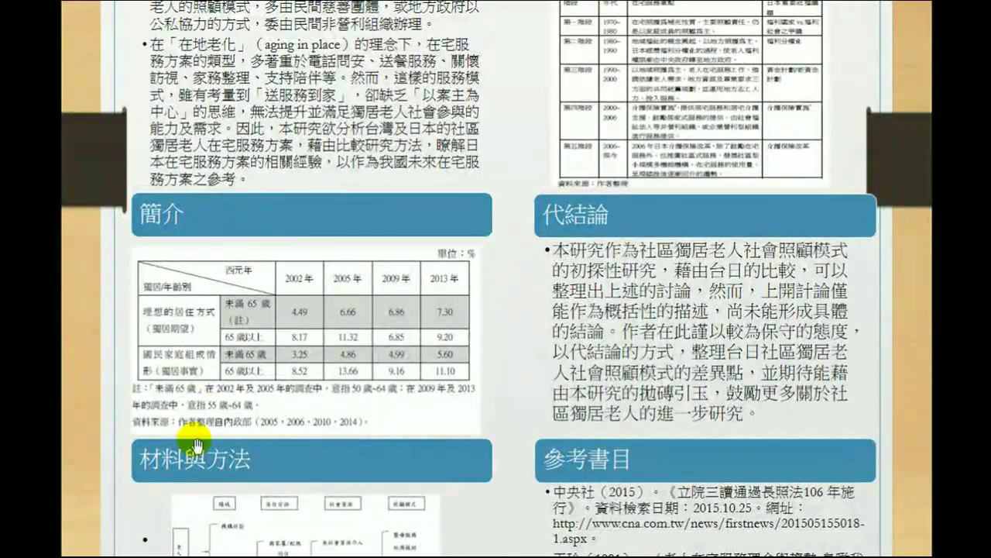
scroll(256, 474, "down", 2)
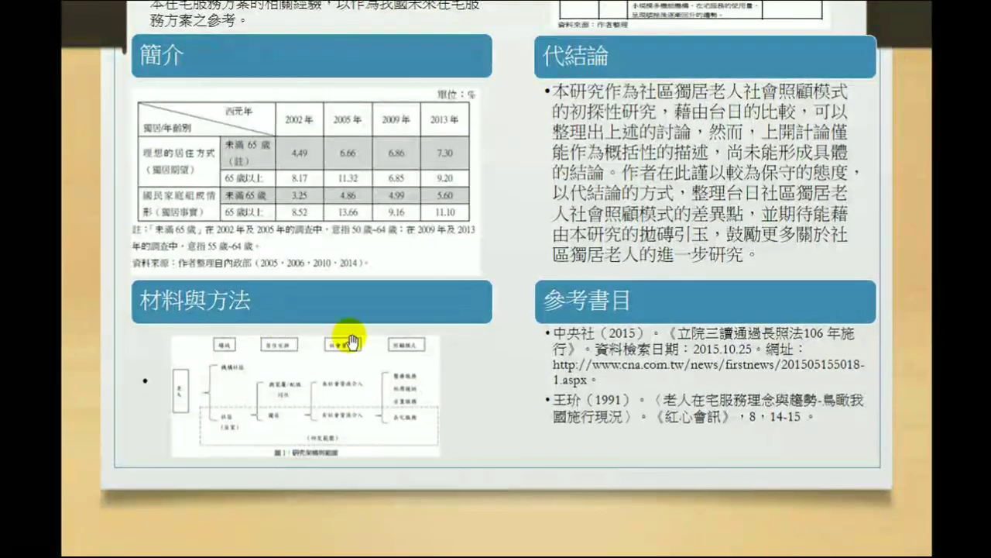
scroll(288, 334, "up", 7)
scroll(620, 334, "down", 3)
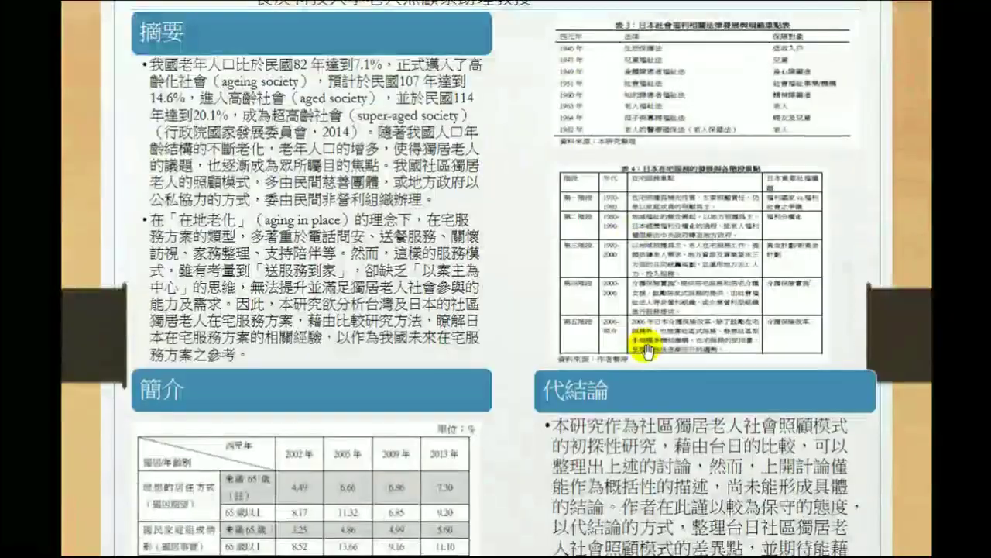
scroll(647, 351, "down", 2)
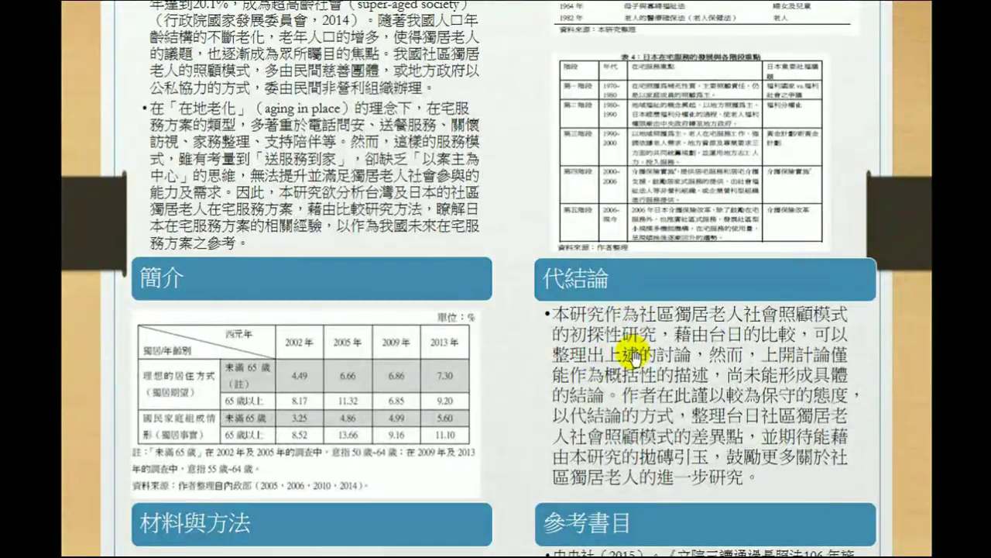
scroll(633, 357, "down", 2)
scroll(604, 344, "up", 2)
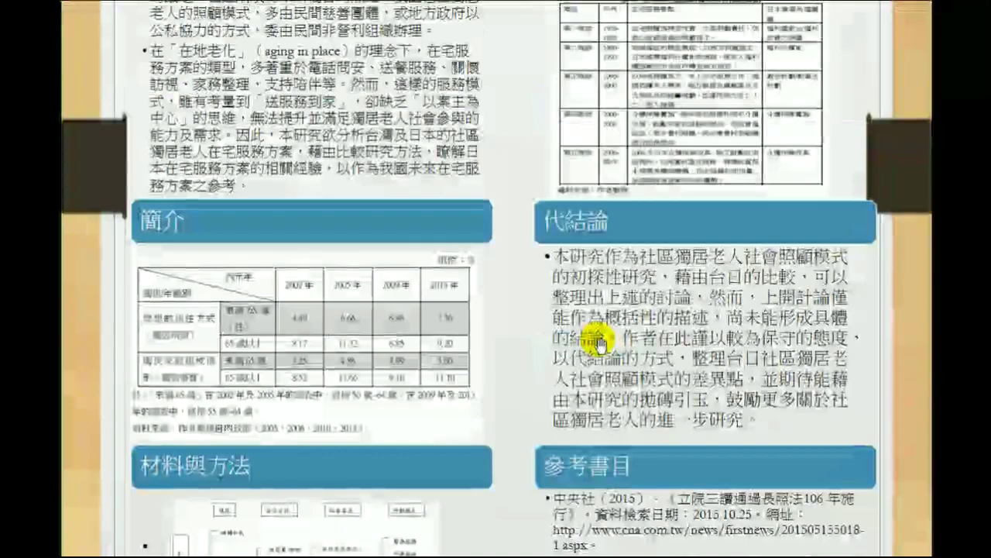
scroll(600, 341, "up", 6)
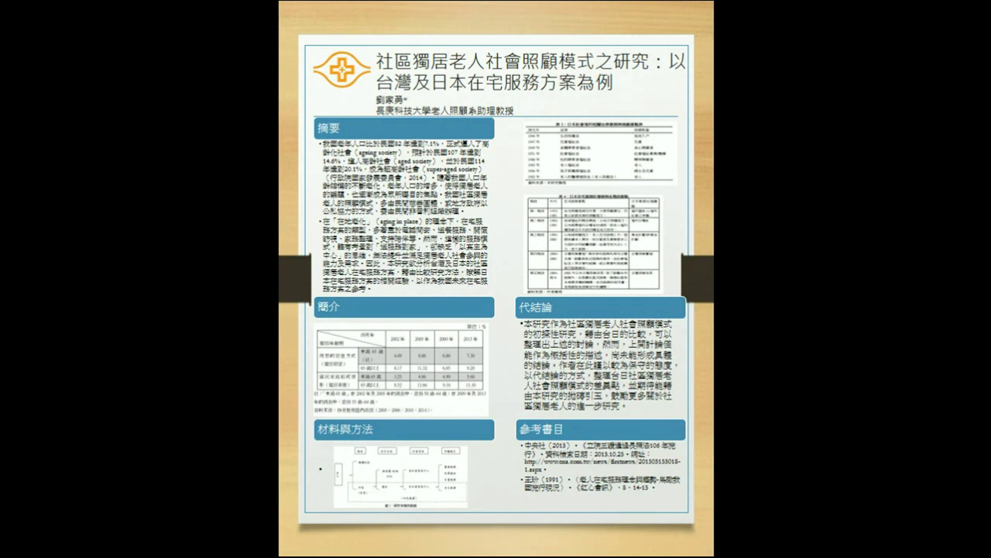
key("Escape")
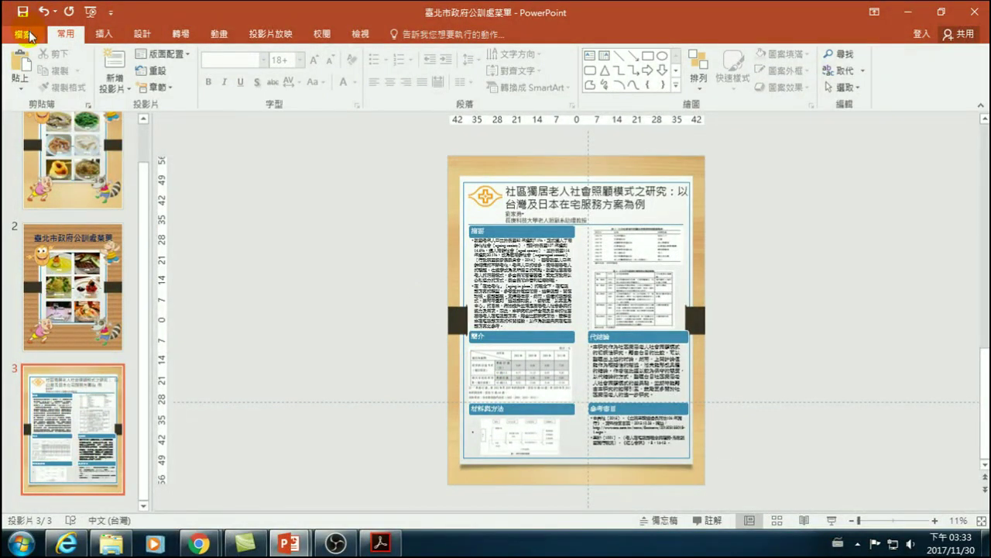
- Go to slide 1 and bring up the File menu's Export page for Create PDF/XPS Document
left_click(82, 164)
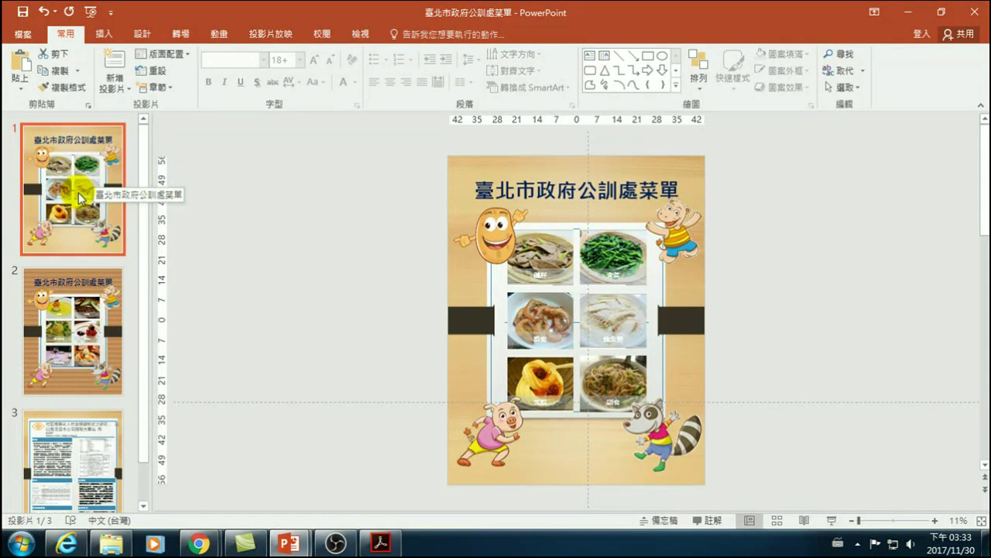
left_click(23, 36)
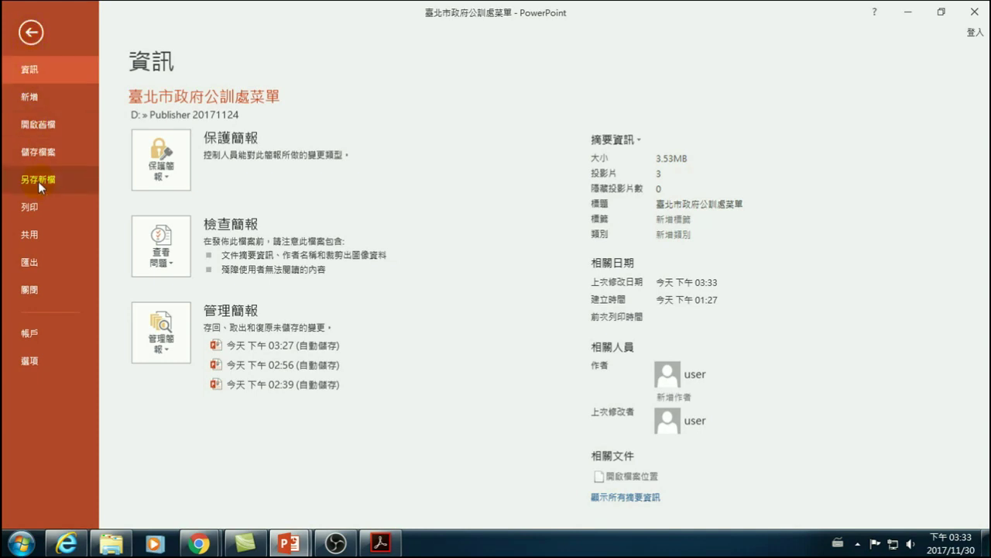
left_click(31, 264)
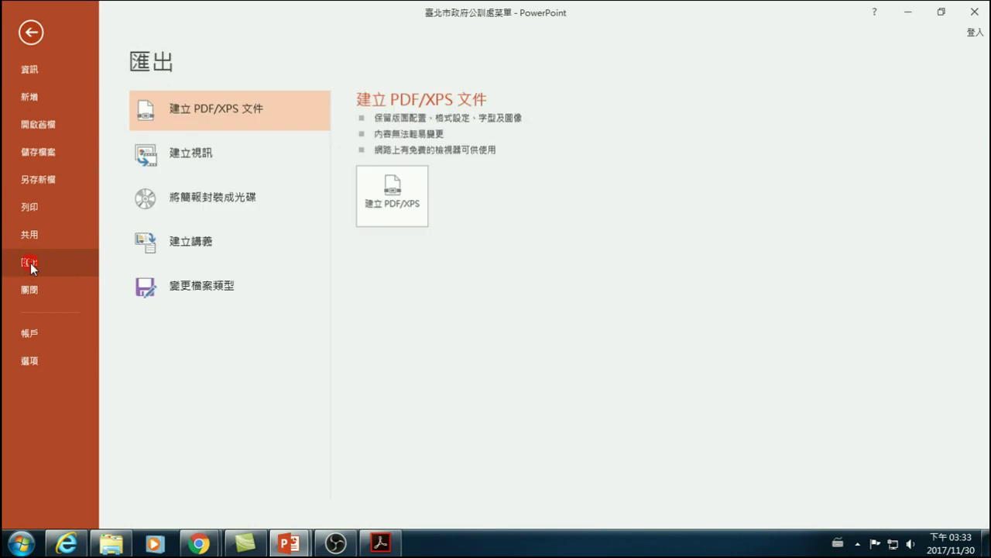
- Create a PDF, appending 與海報 to name it 臺北市政府公訓處菜單與海報, and publish it
left_click(401, 204)
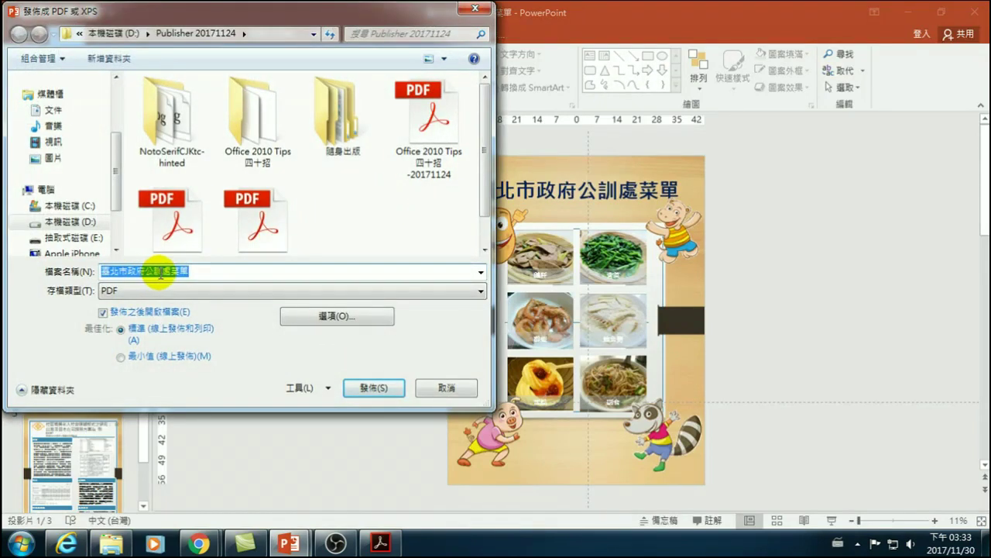
left_click(191, 271)
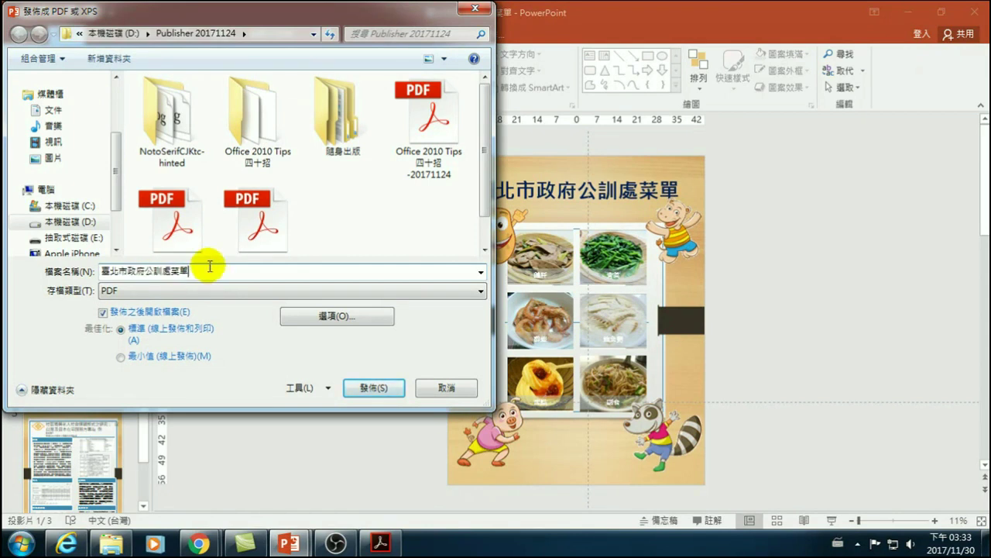
key("ctrl+space")
type("與")
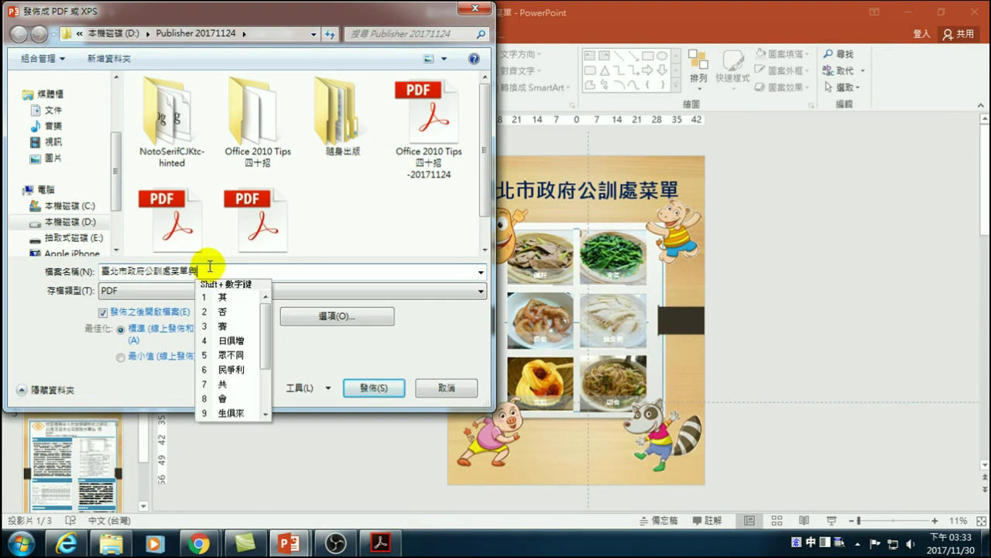
type("海報")
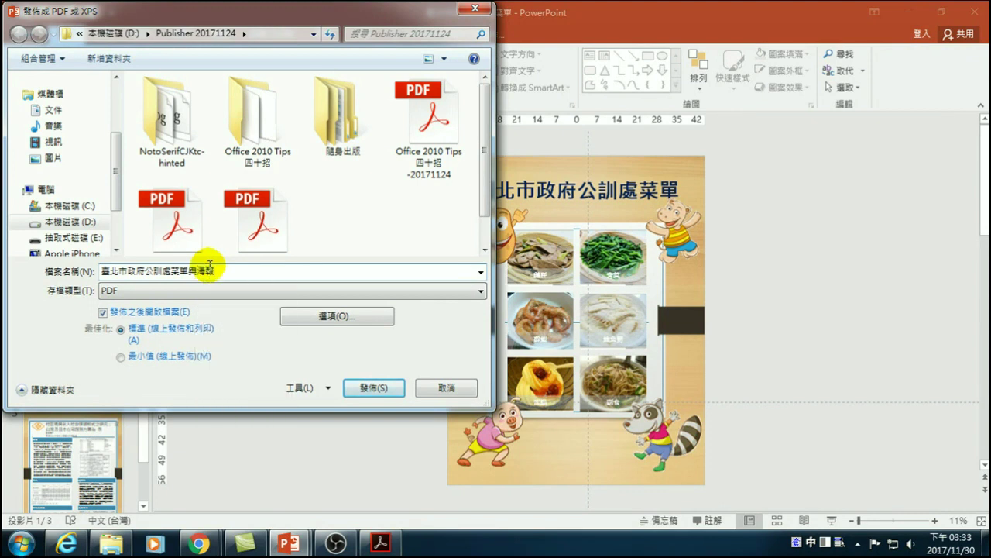
left_click(364, 391)
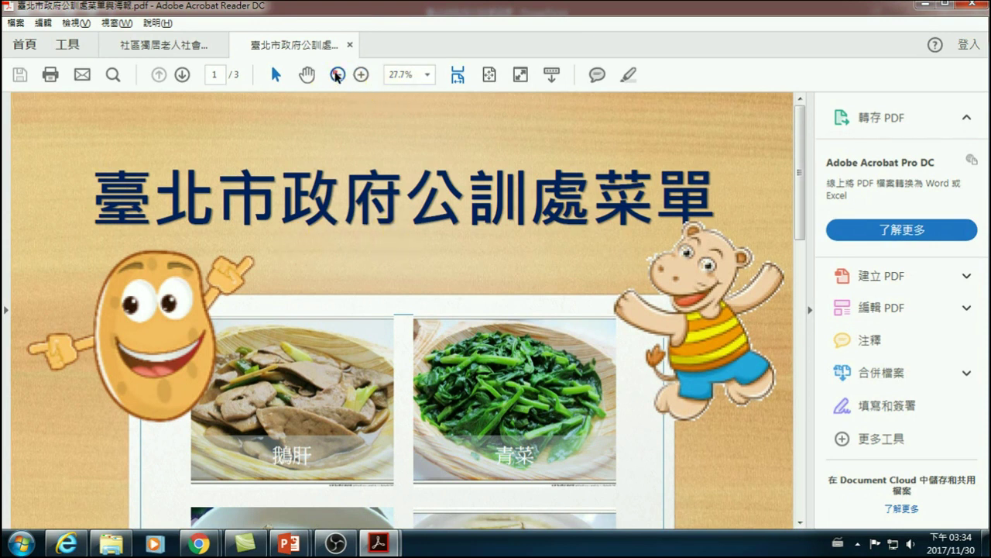
- Zoom out to whole pages, scroll to the page-3 poster, zoom in to read it, then close Acrobat Reader
left_click(338, 74)
left_click(338, 74)
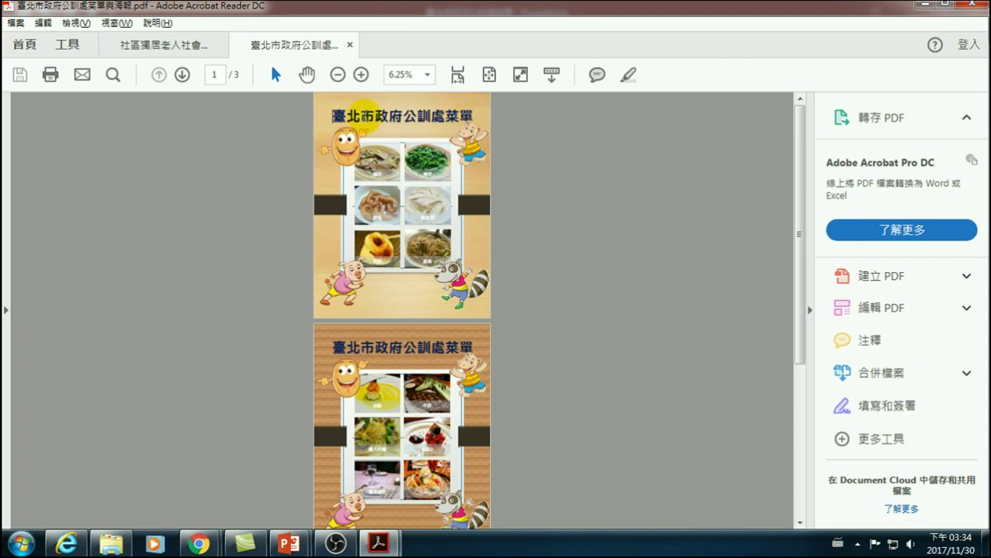
scroll(347, 353, "down", 3)
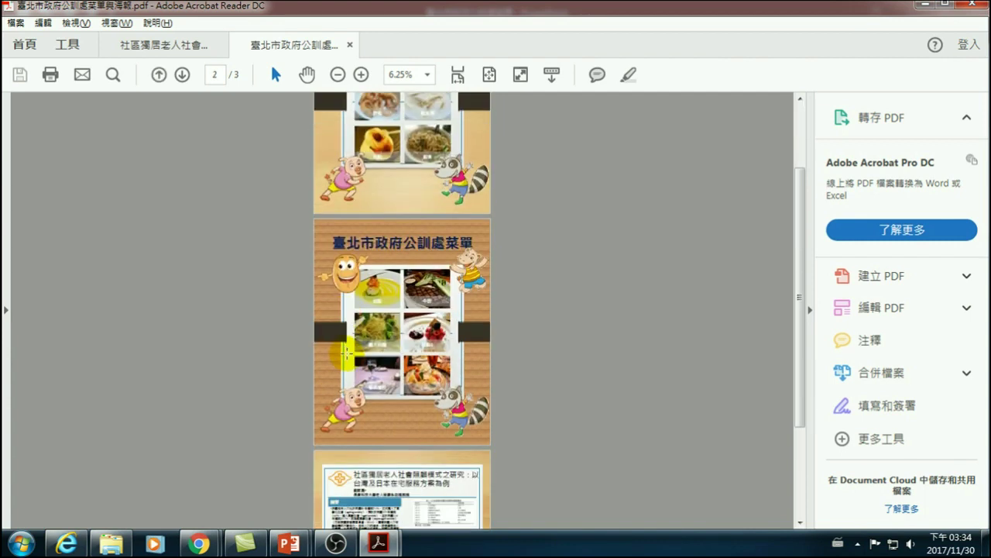
scroll(347, 353, "down", 3)
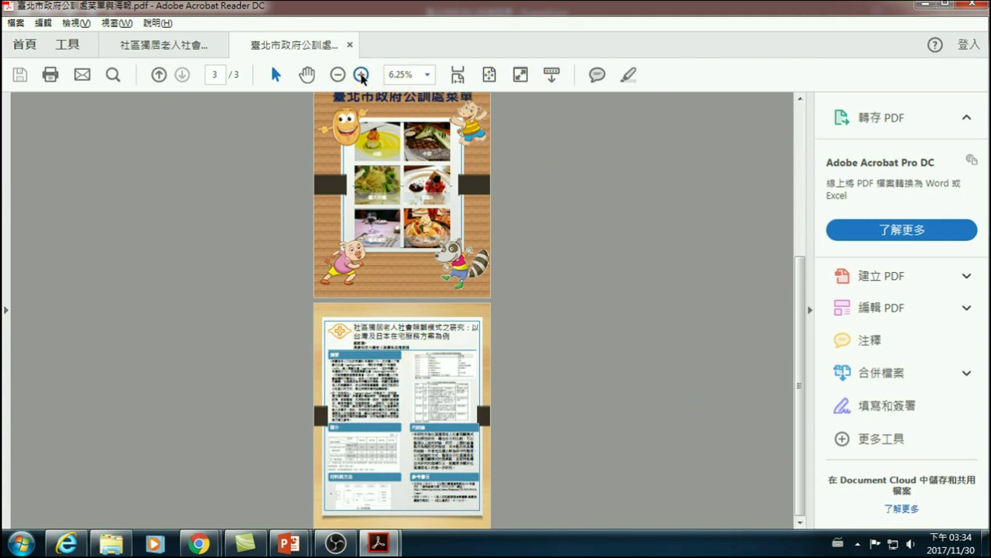
left_click(361, 75)
scroll(409, 344, "down", 10)
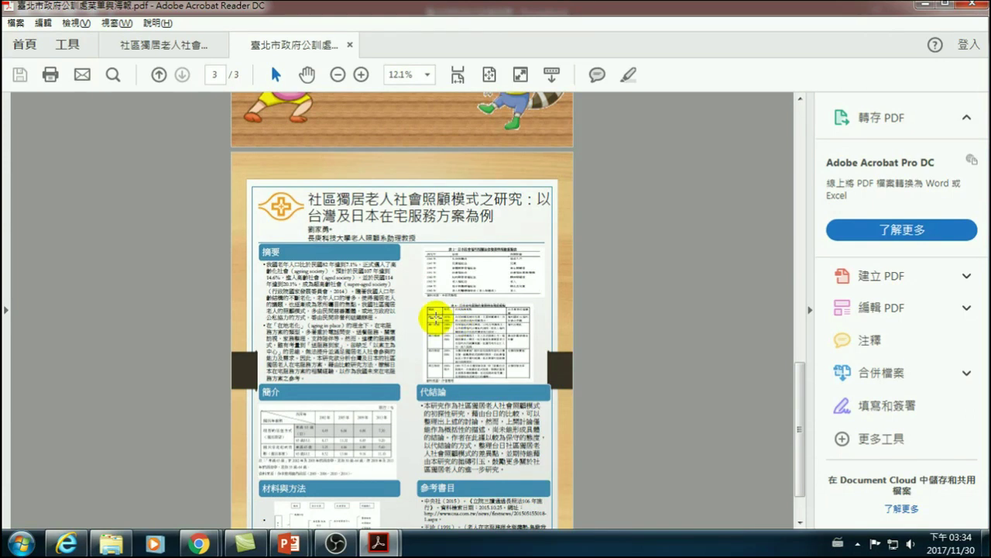
scroll(396, 306, "down", 2)
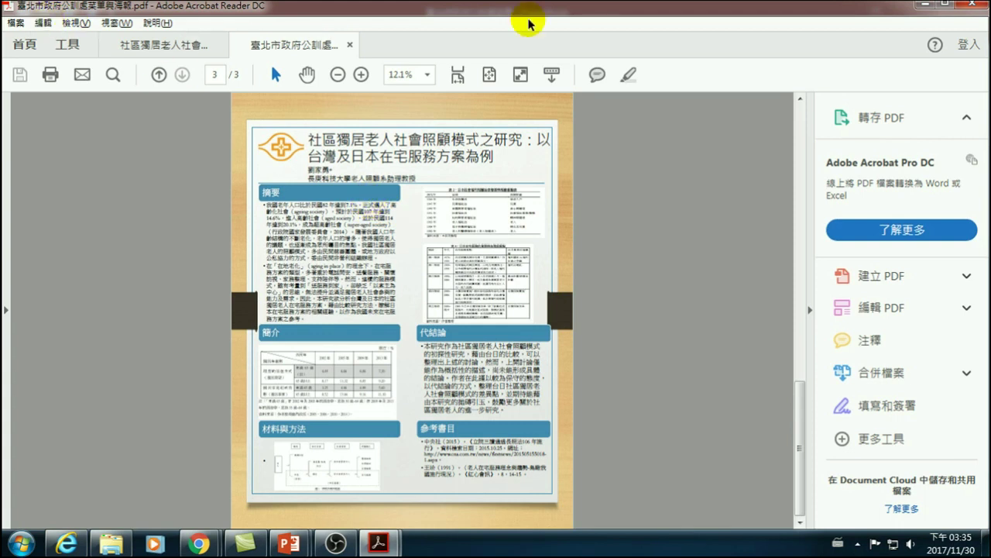
left_click(979, 11)
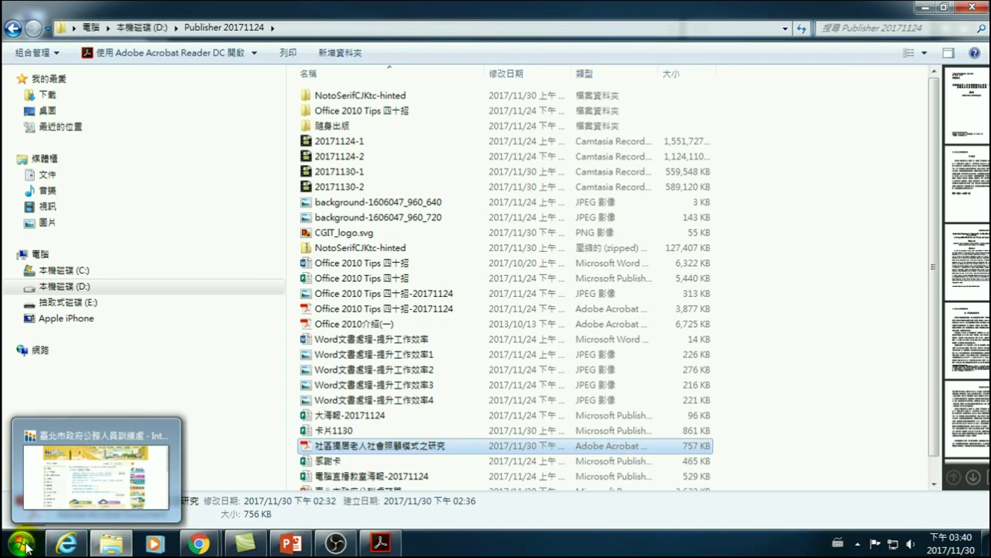
- Launch Publisher 2016 from the Start menu's program list
left_click(23, 535)
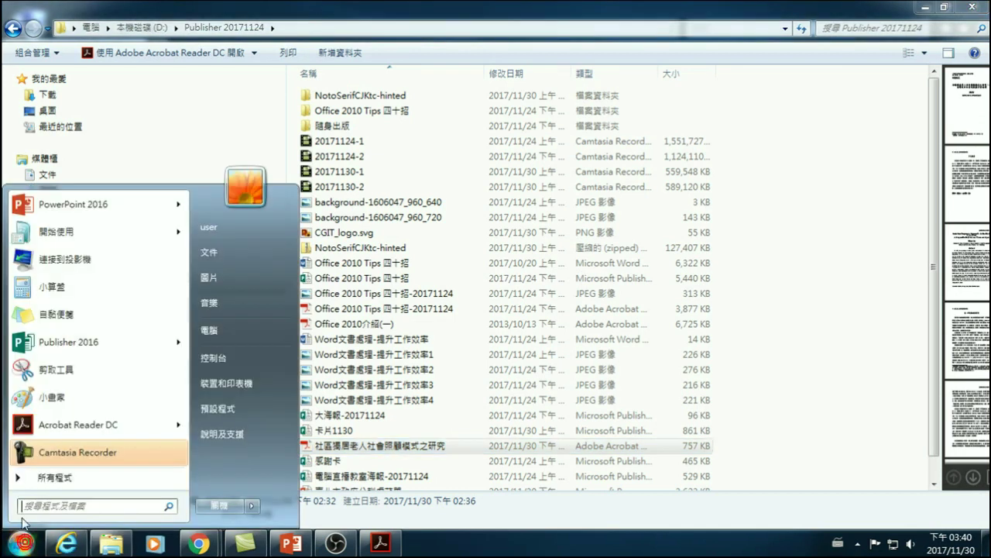
mouse_move(57, 230)
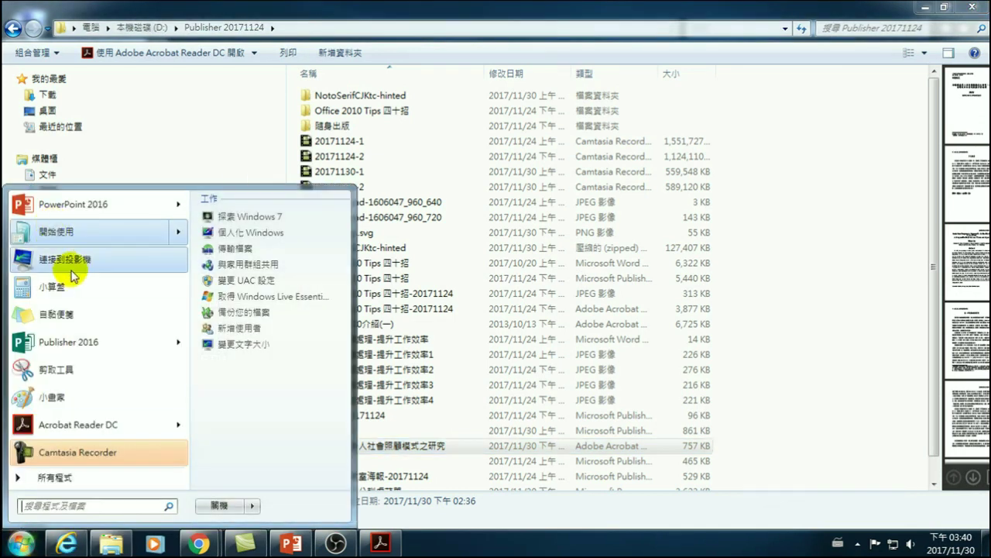
left_click(49, 344)
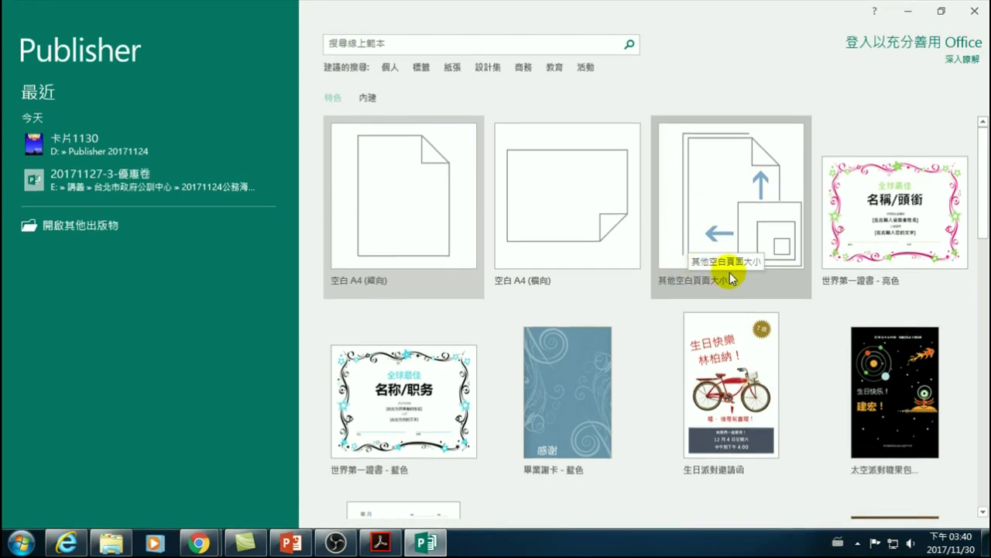
- Define a custom page size of 90 × 115 cm with one page per sheet
left_click(703, 197)
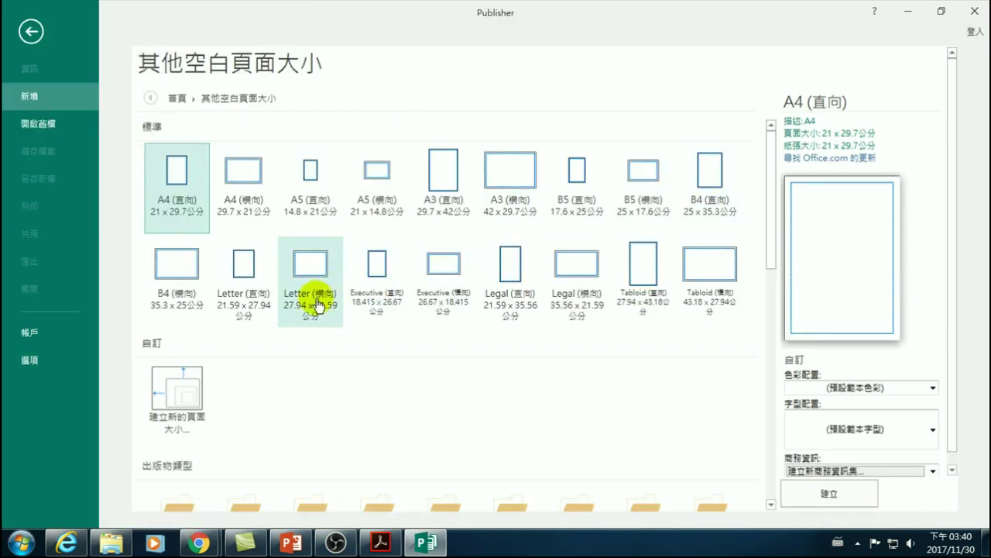
left_click(181, 407)
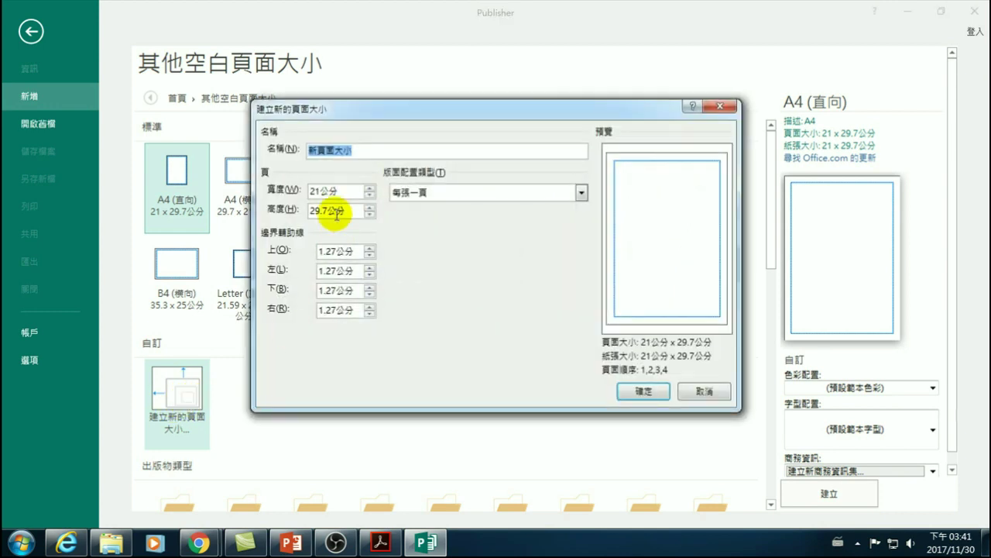
double_click(316, 190)
type("90")
left_click(326, 212)
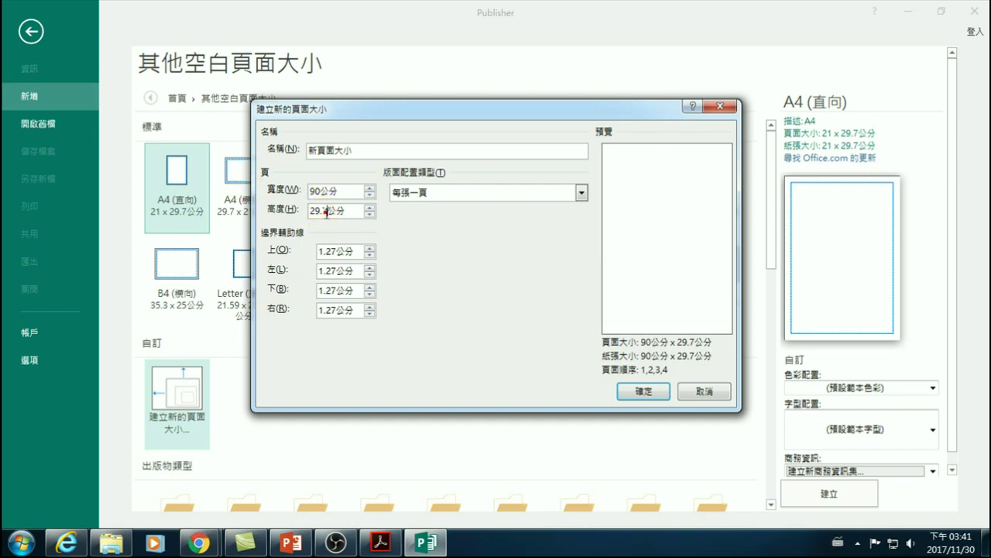
double_click(326, 213)
type("115")
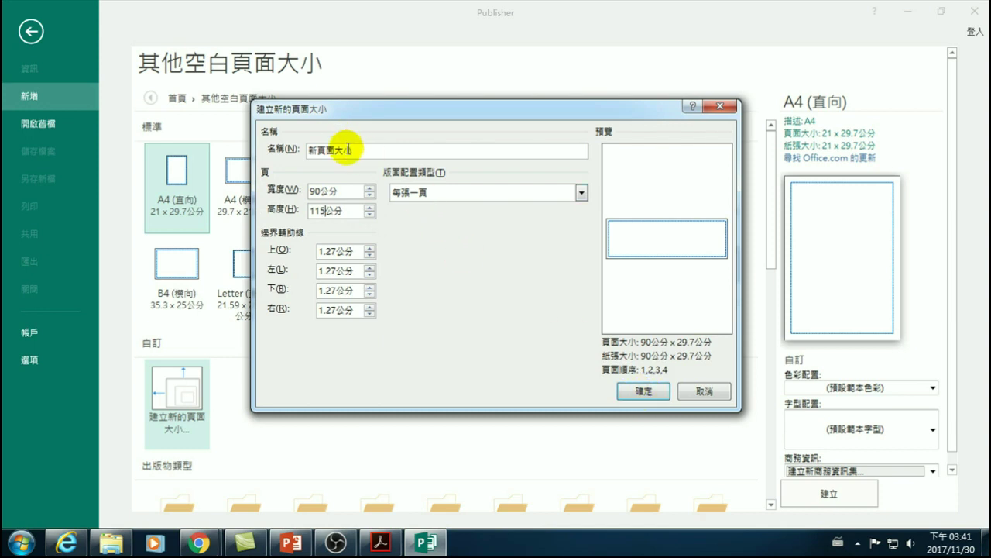
left_click(411, 192)
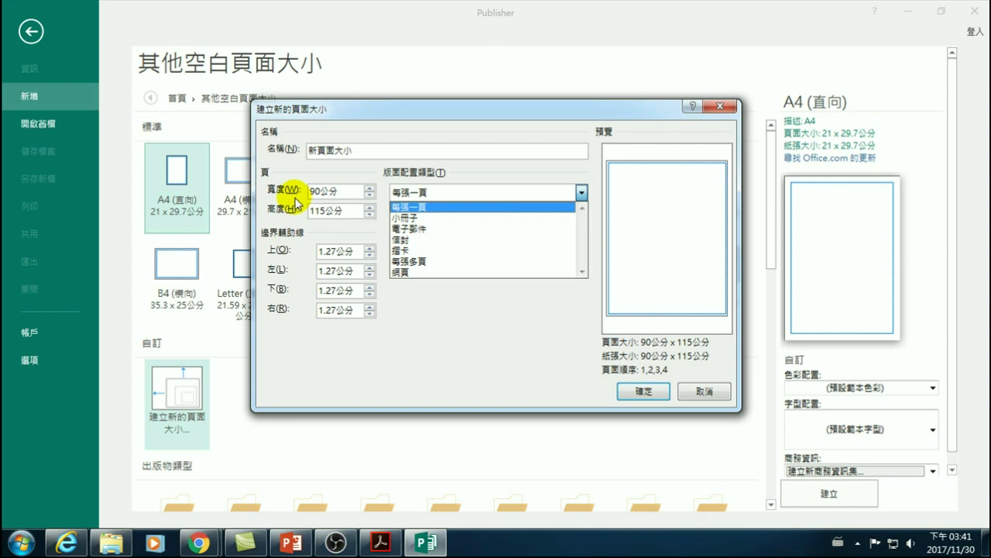
left_click(489, 336)
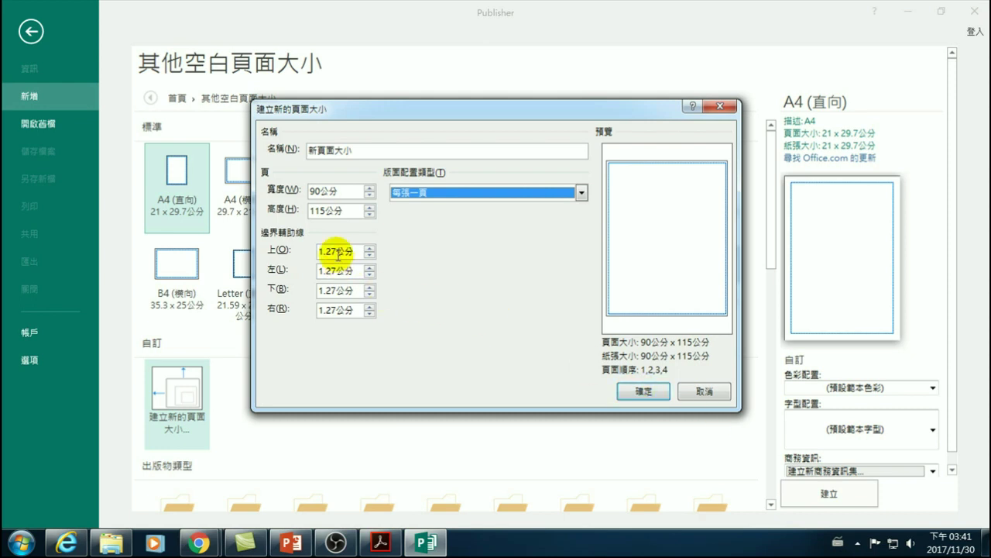
- Set top, left, bottom and right margins to 2 cm, save the size, and create the publication
left_click_drag(334, 249, 290, 246)
type("2")
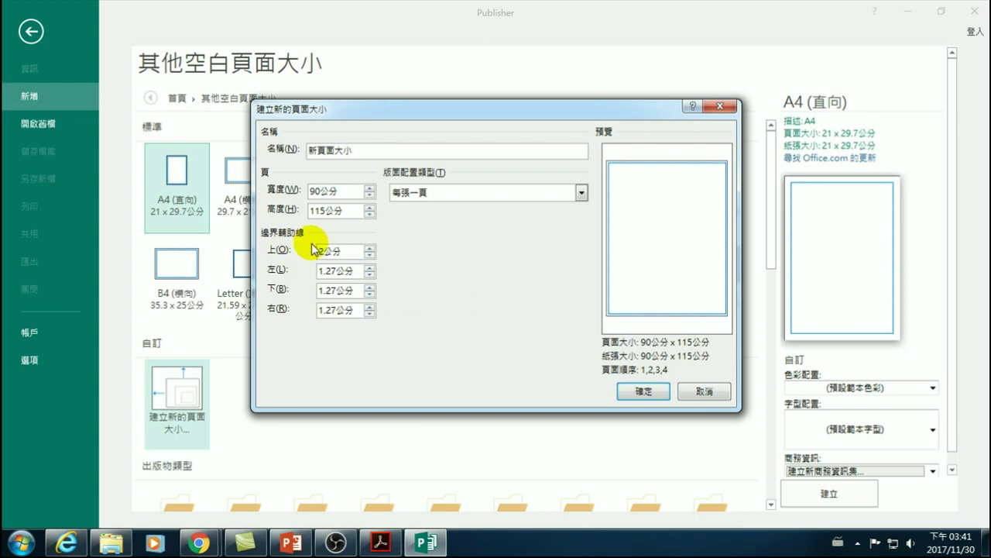
left_click(333, 271)
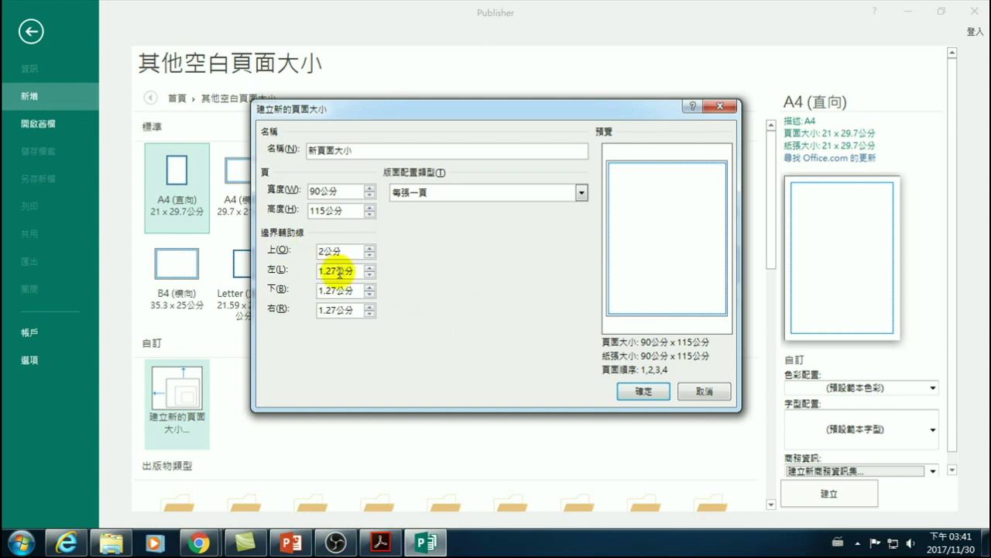
double_click(341, 271)
type("2")
key("Tab")
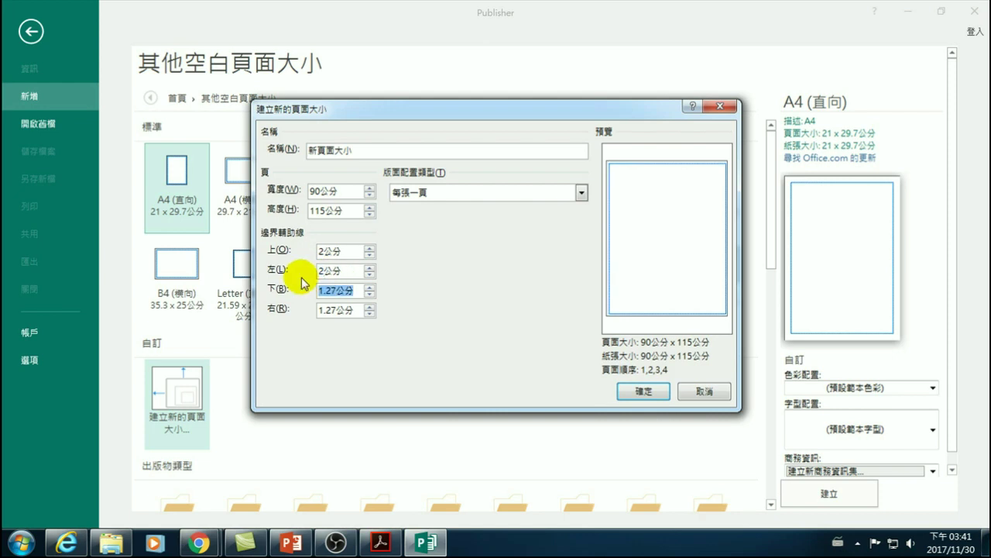
left_click_drag(335, 291, 277, 305)
type("2")
left_click(333, 308)
type("2")
left_click(641, 391)
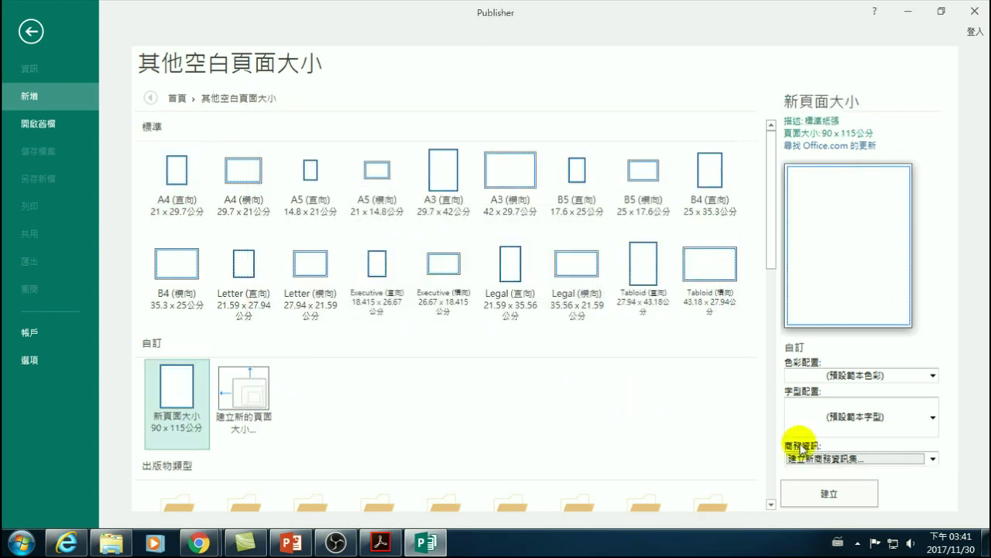
left_click(828, 490)
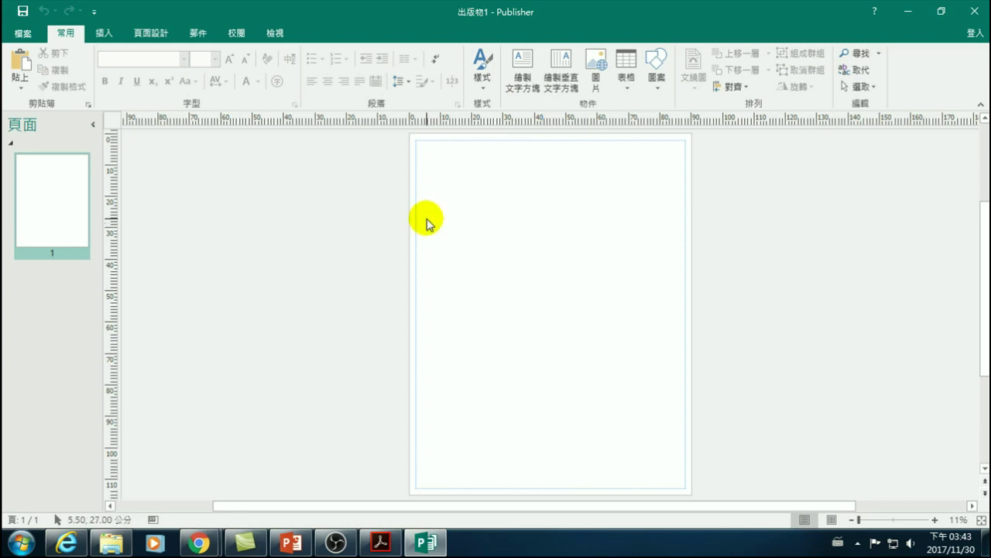
left_click(465, 204)
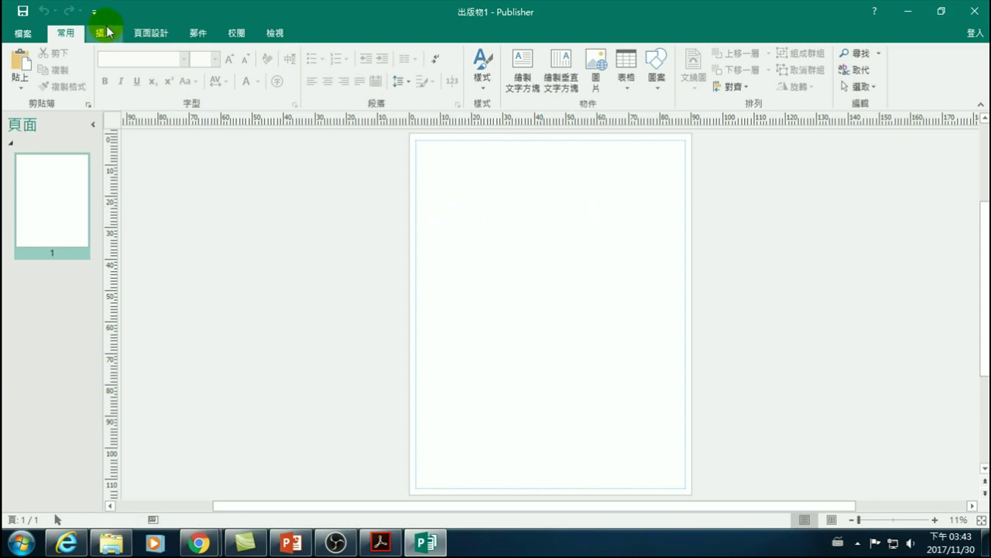
left_click(151, 33)
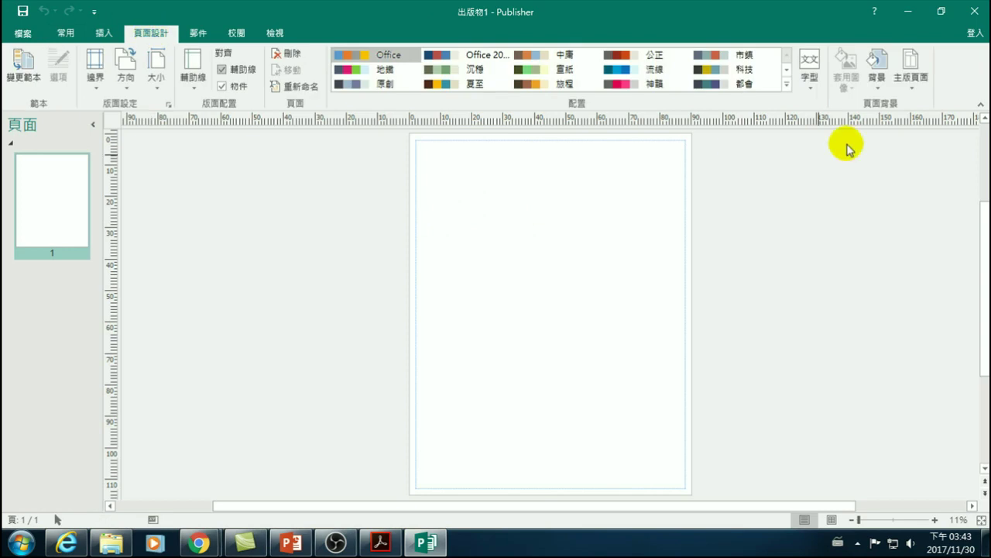
left_click(884, 67)
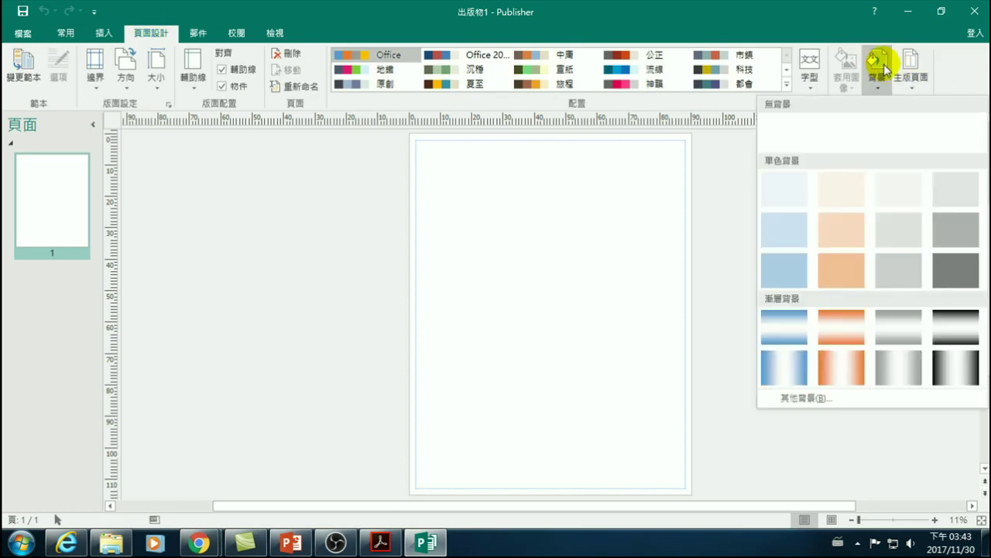
left_click(800, 398)
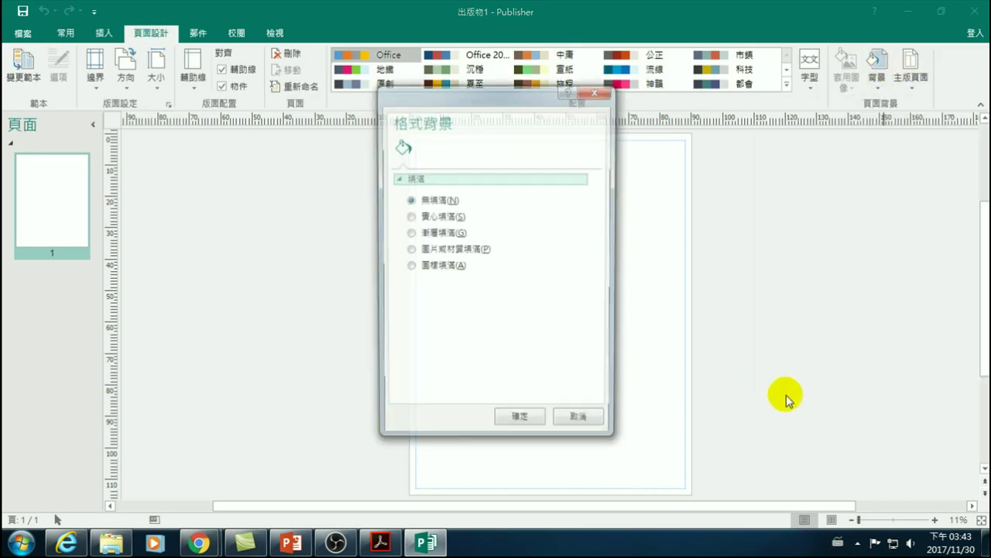
left_click(430, 218)
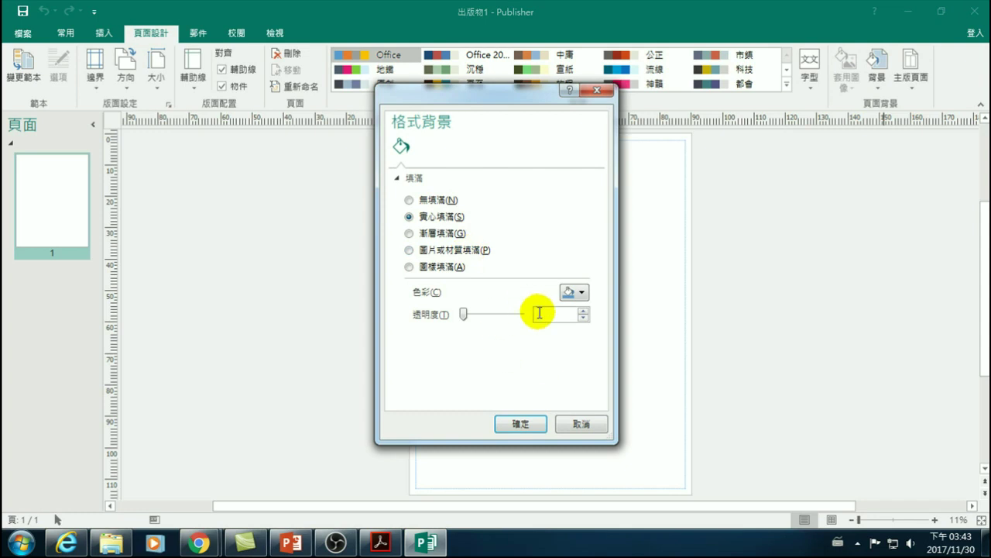
left_click(423, 233)
left_click(434, 250)
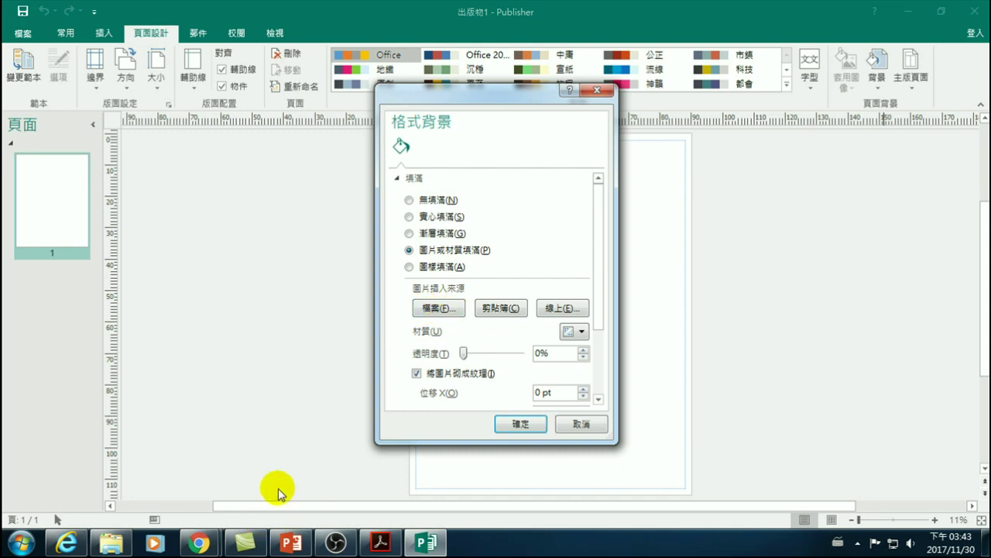
left_click(563, 308)
left_click(461, 223)
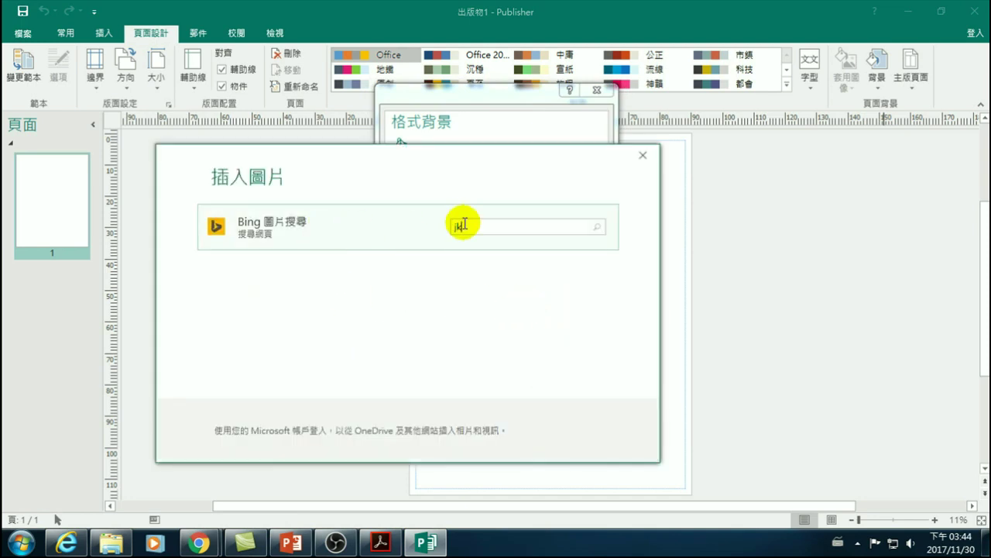
type("老人")
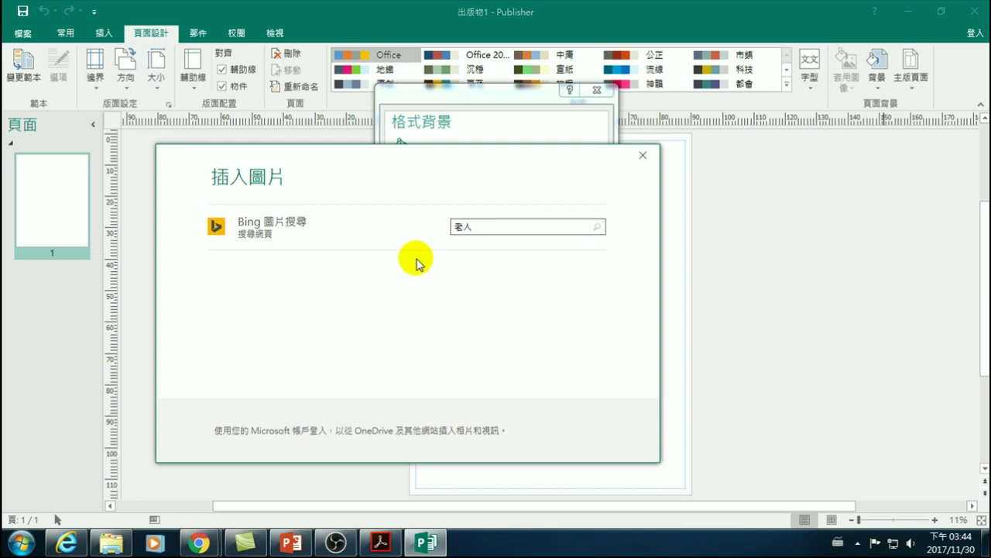
key("Return")
left_click(341, 216)
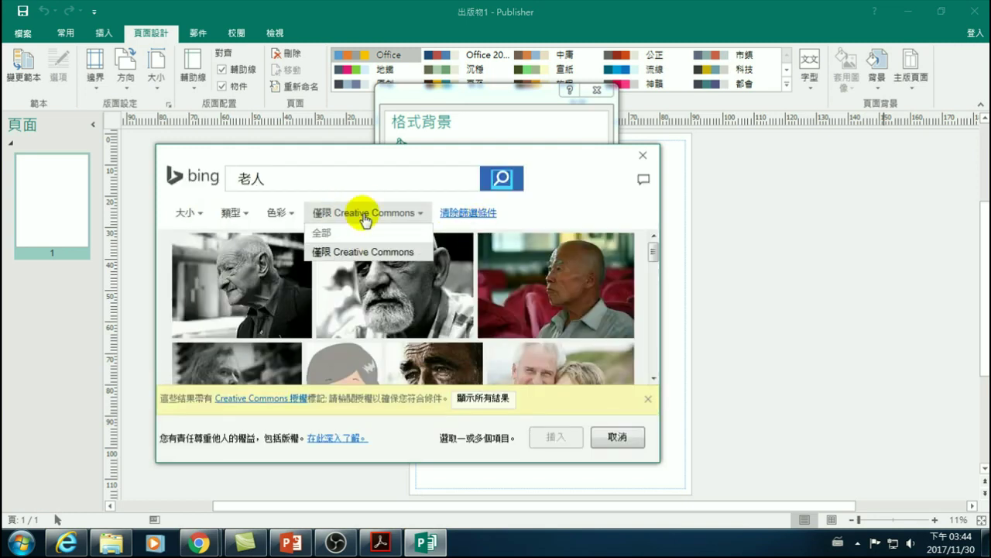
left_click(364, 249)
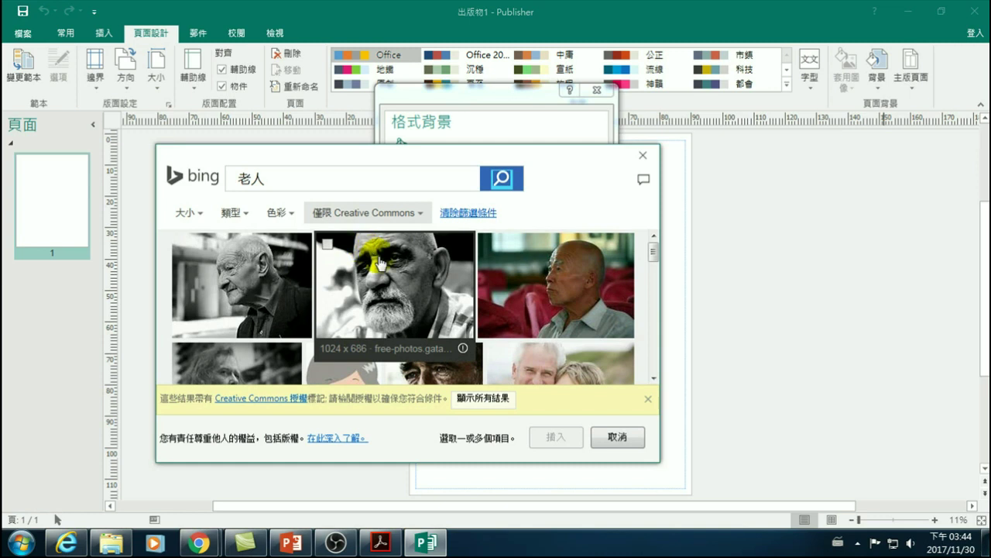
scroll(409, 293, "down", 2)
scroll(416, 302, "down", 5)
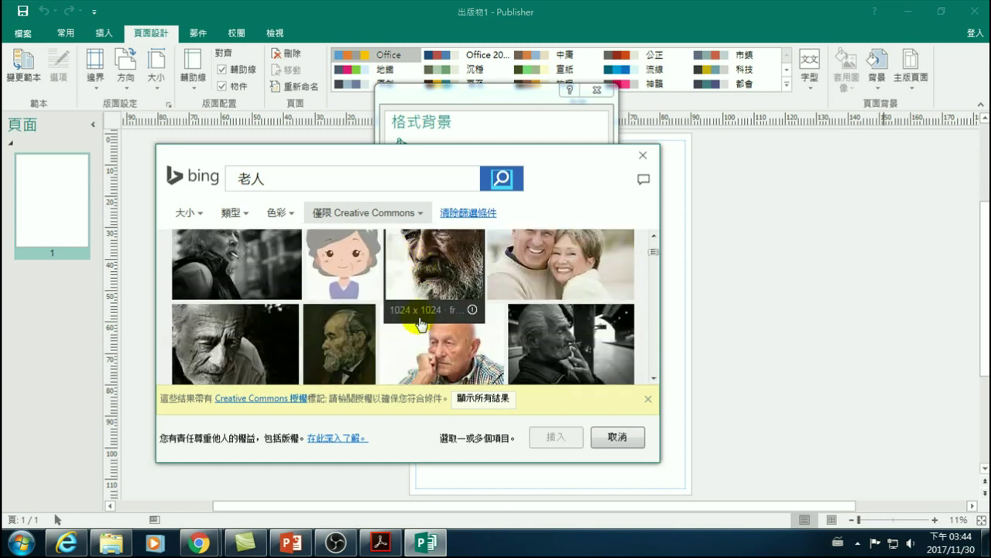
scroll(411, 355, "down", 8)
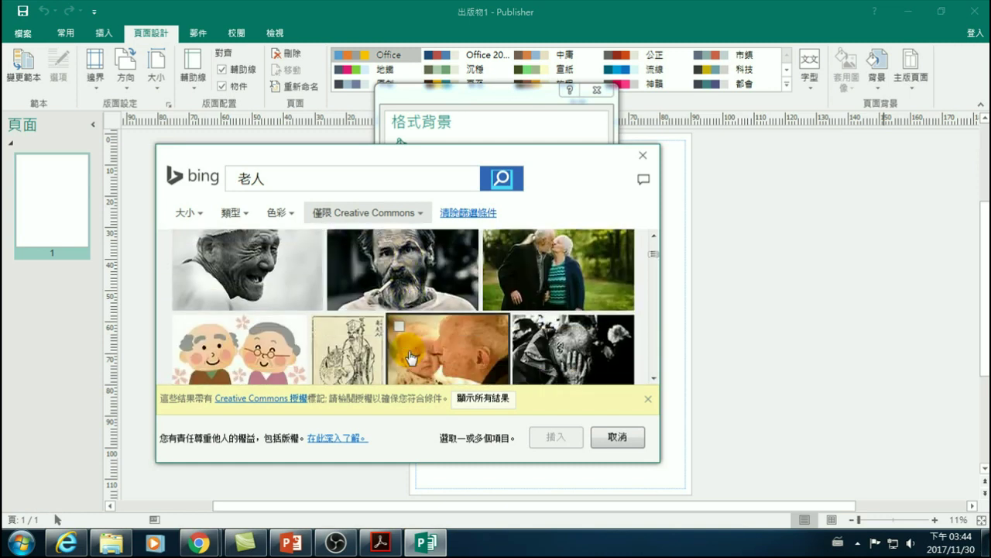
scroll(410, 358, "down", 1)
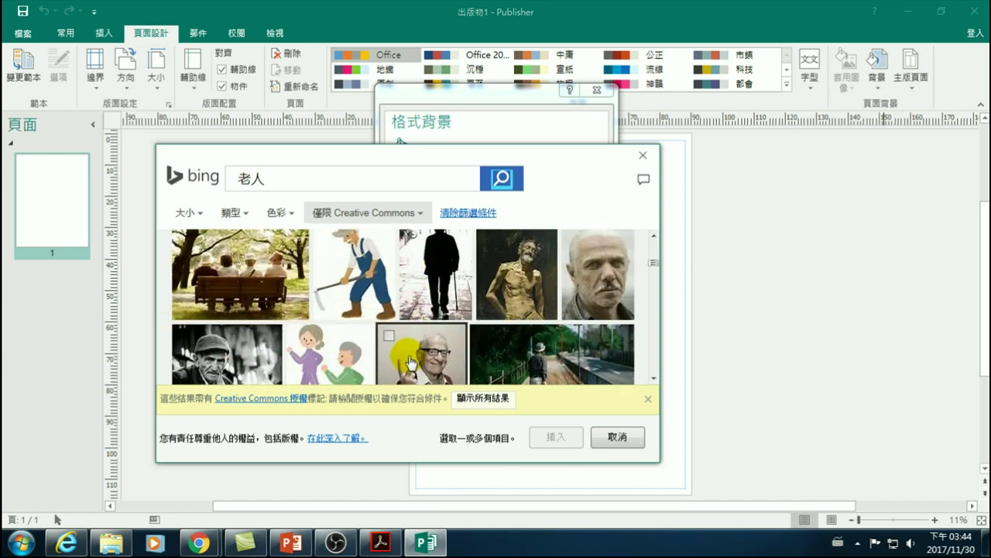
scroll(411, 364, "up", 1)
scroll(409, 363, "down", 1)
scroll(410, 363, "up", 1)
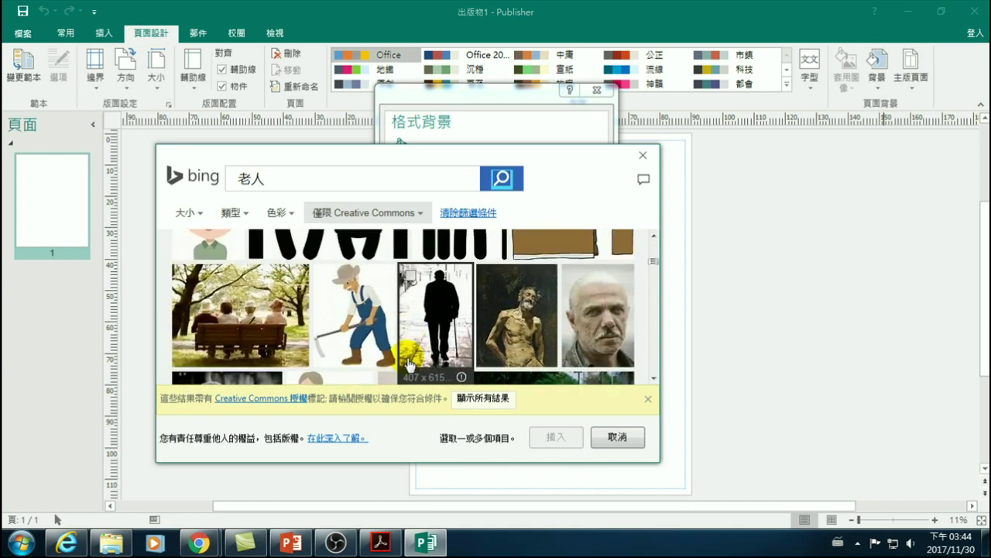
left_click(243, 314)
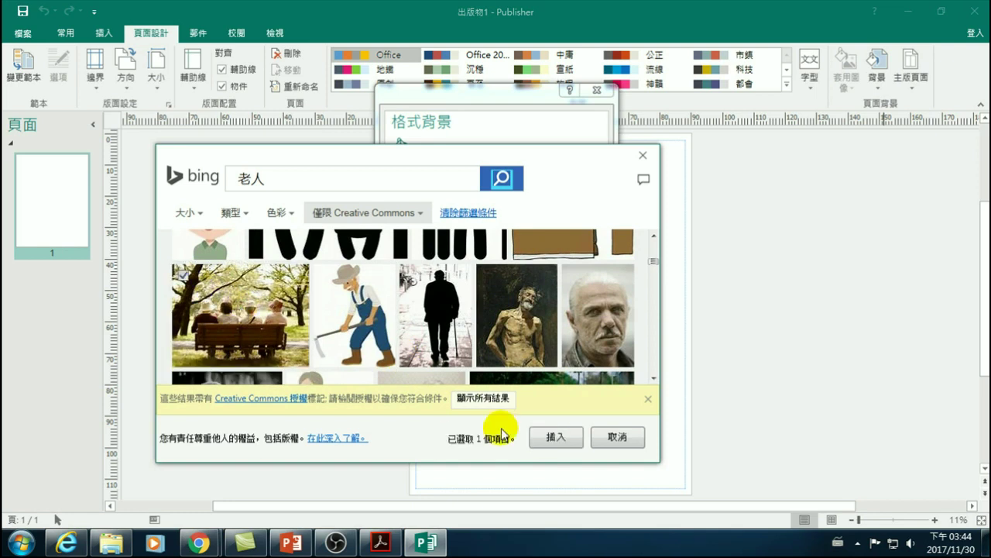
left_click(557, 438)
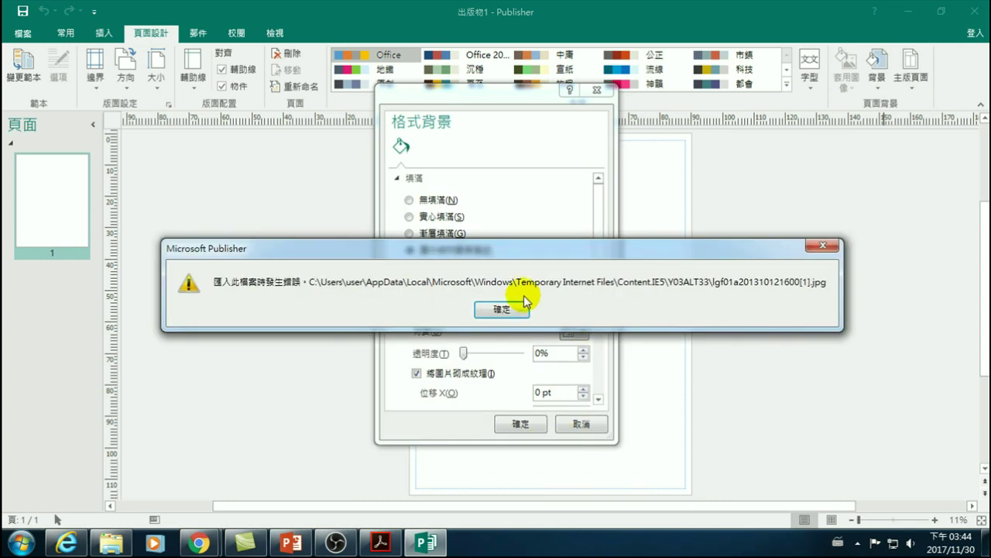
left_click(502, 310)
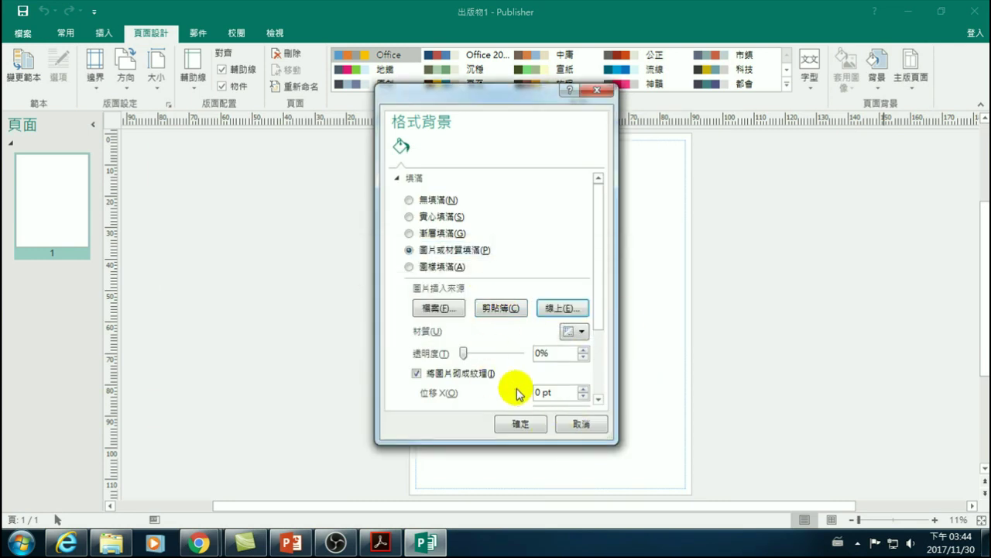
left_click(573, 425)
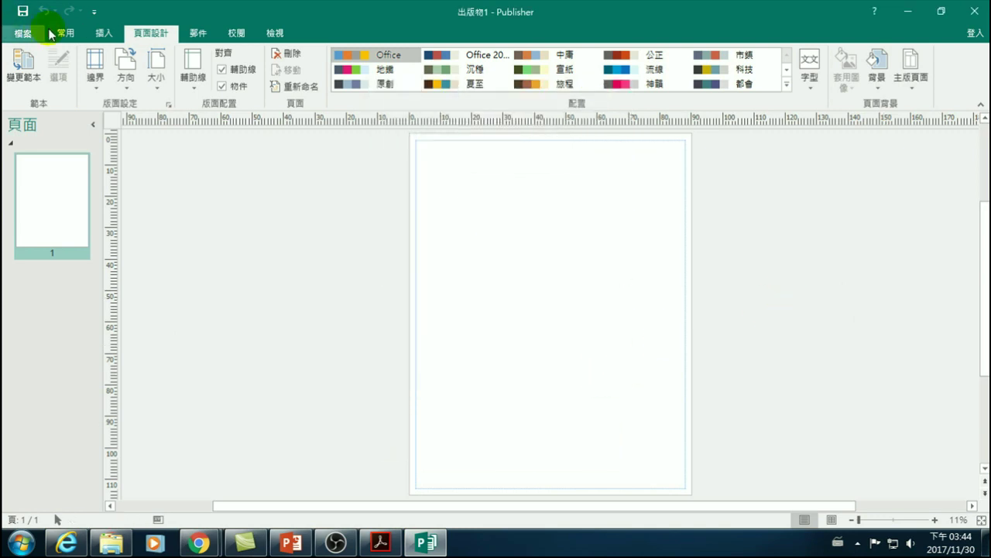
- Search Bing online pictures for 老人
left_click(103, 32)
left_click(167, 65)
left_click(479, 224)
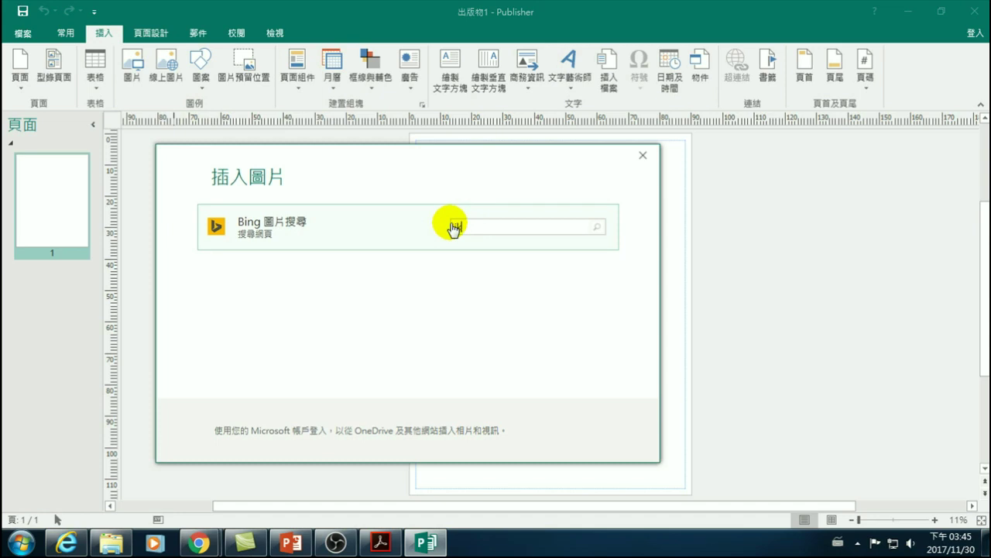
type("詩人")
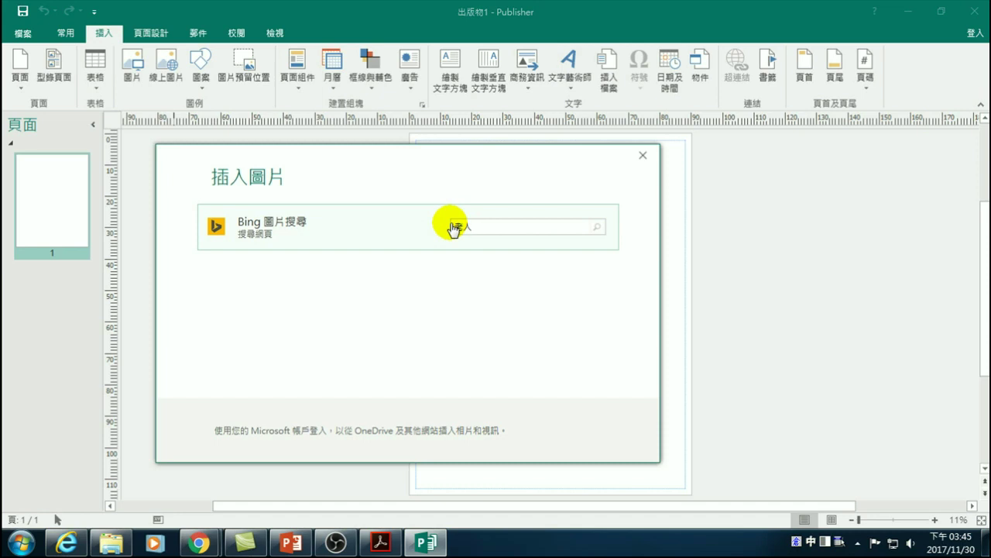
key("Return")
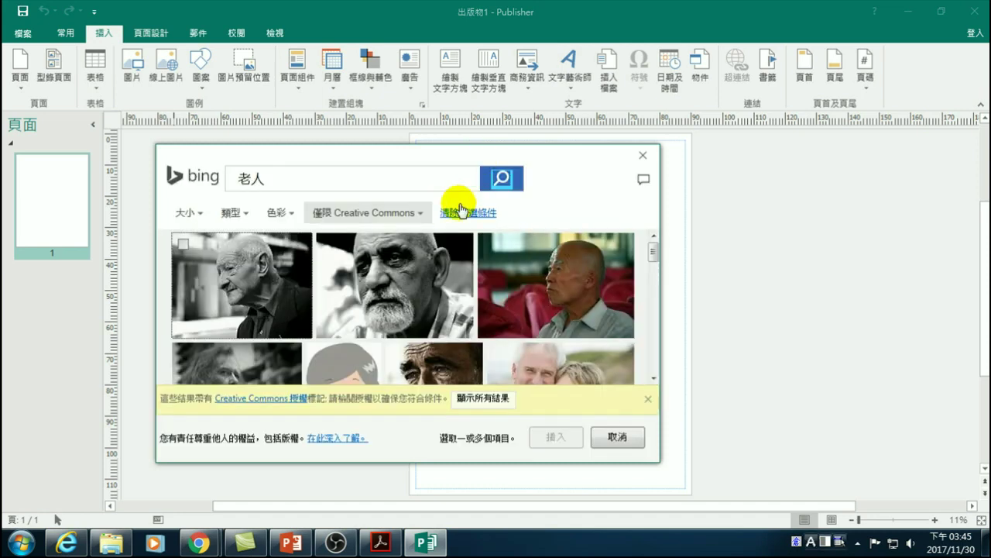
- Select the park-bench photo among the results and insert it onto the page
scroll(387, 318, "down", 10)
scroll(375, 350, "down", 10)
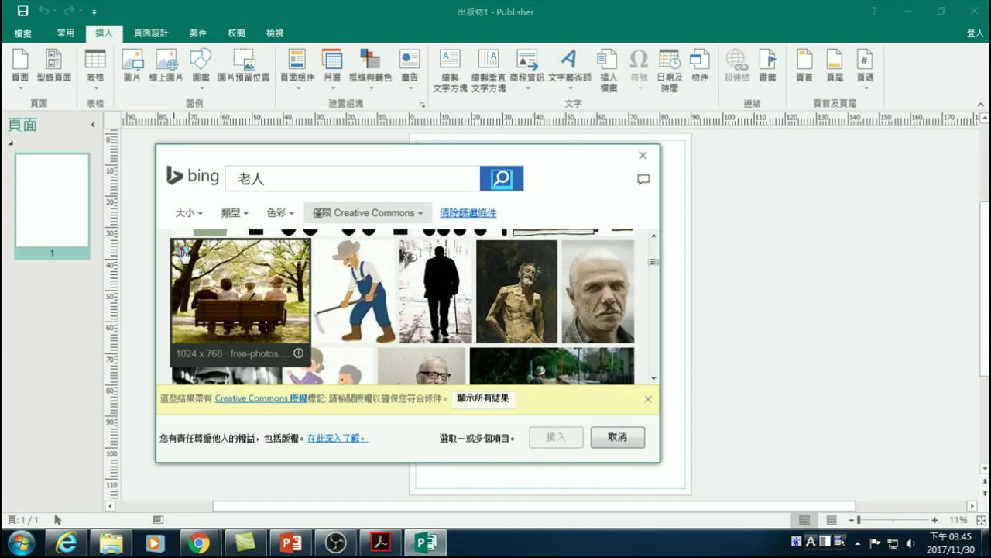
left_click(185, 251)
scroll(354, 345, "down", 1)
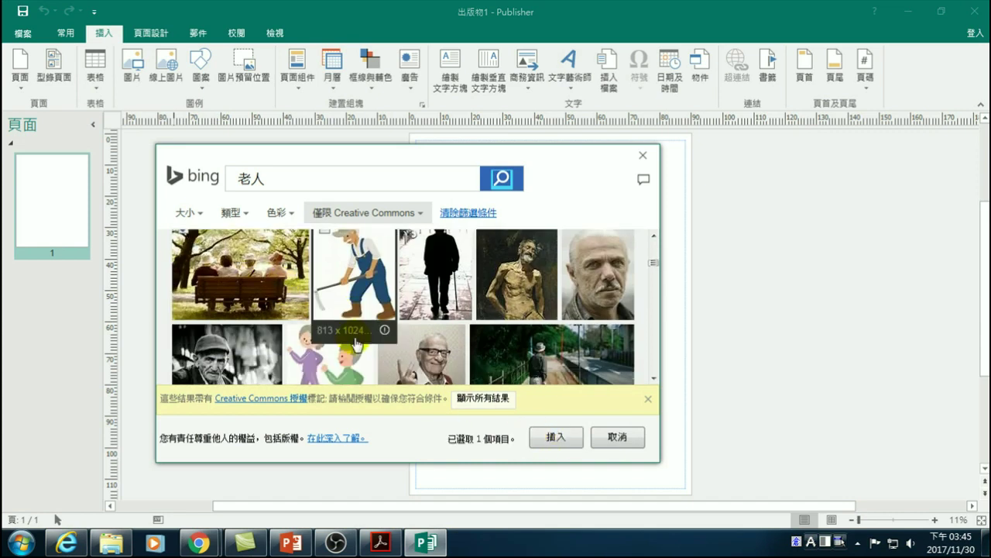
scroll(355, 344, "down", 3)
scroll(457, 354, "down", 5)
scroll(426, 353, "down", 4)
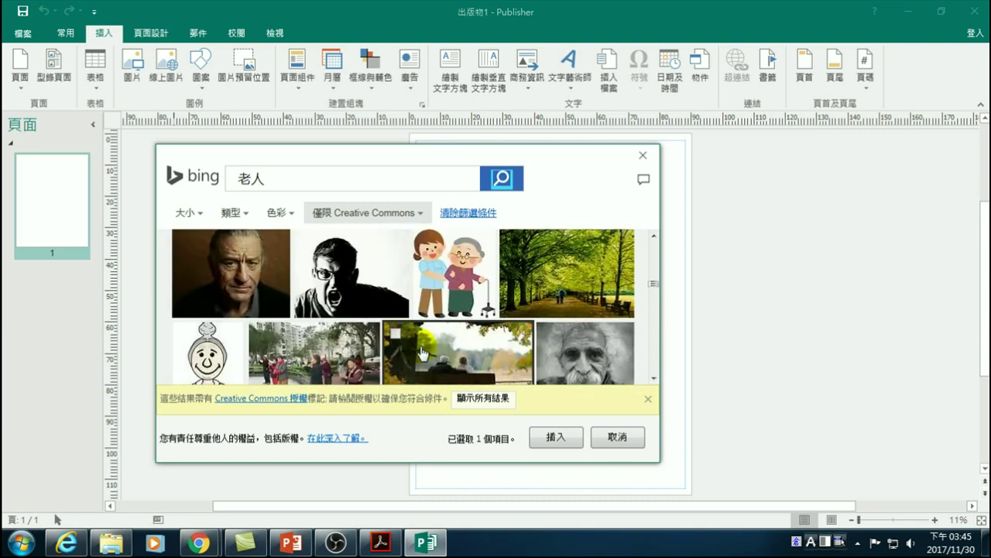
scroll(423, 354, "down", 1)
scroll(423, 354, "down", 3)
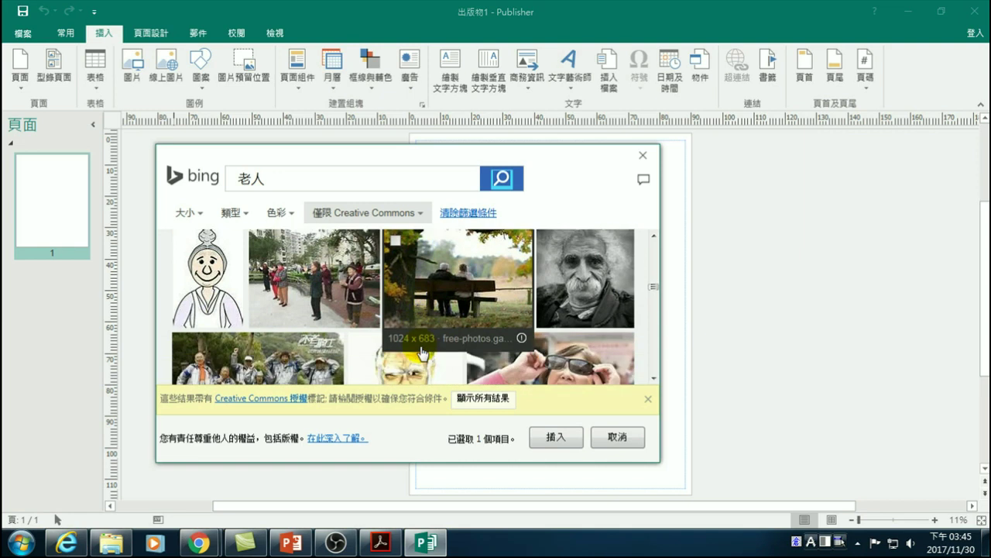
scroll(416, 353, "down", 2)
scroll(417, 353, "down", 3)
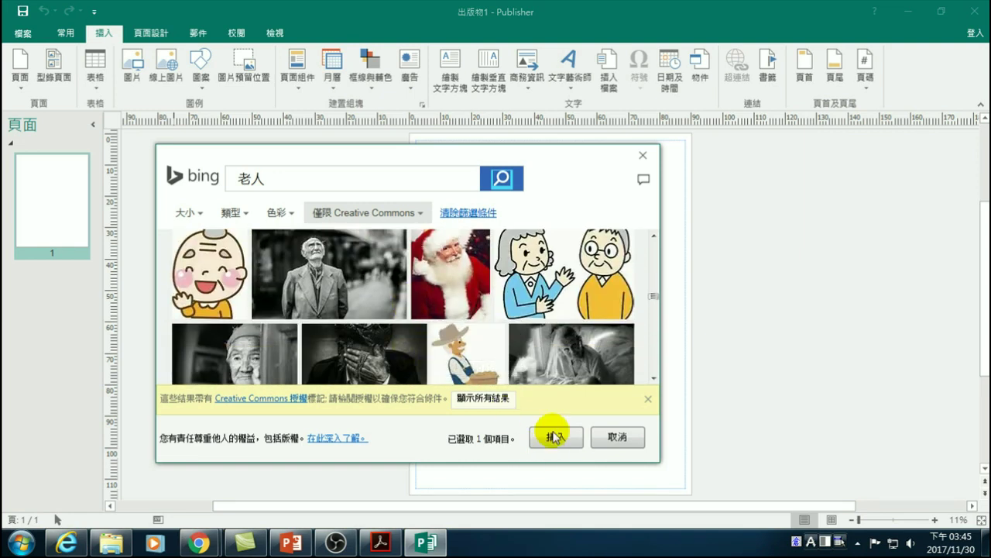
left_click(554, 437)
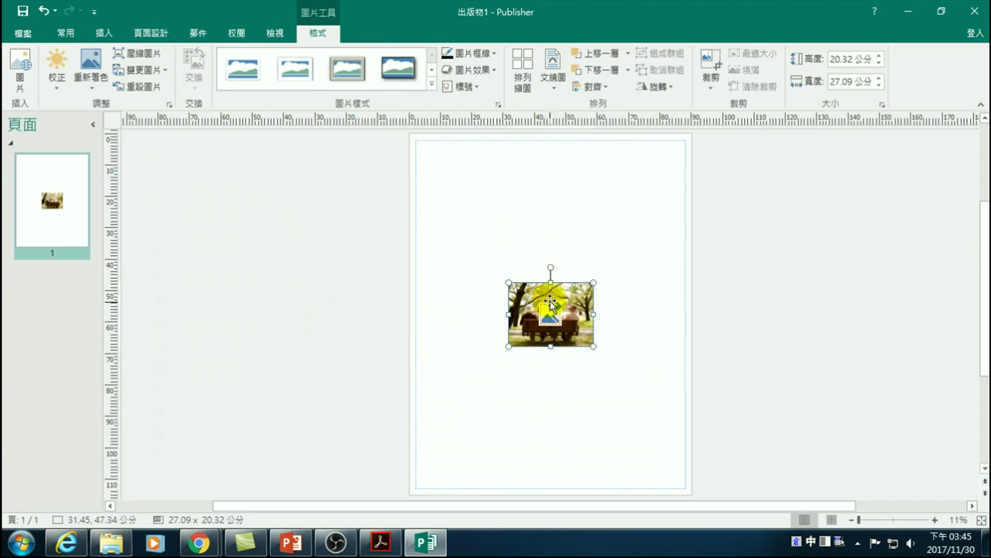
- Stretch the bench photo over the page to 89.9 × 114.44 cm, then move it just right of the page
left_click_drag(549, 302, 728, 143)
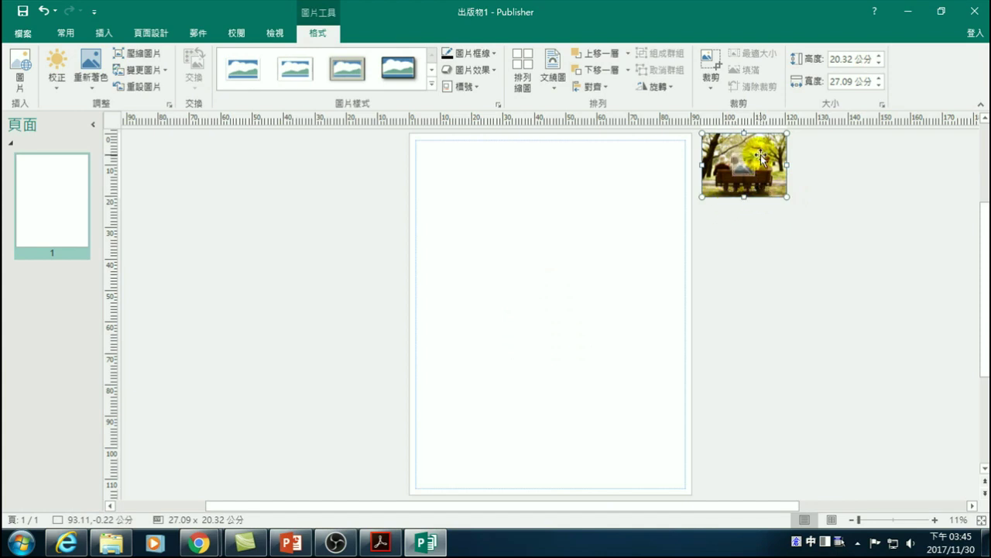
left_click_drag(764, 156, 472, 153)
left_click_drag(491, 196, 690, 310)
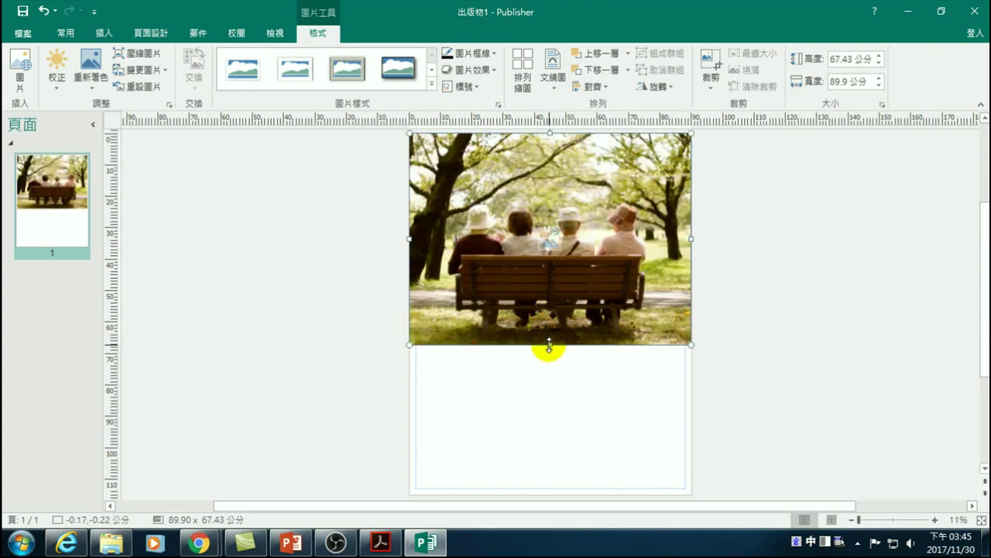
left_click_drag(549, 388, 533, 371)
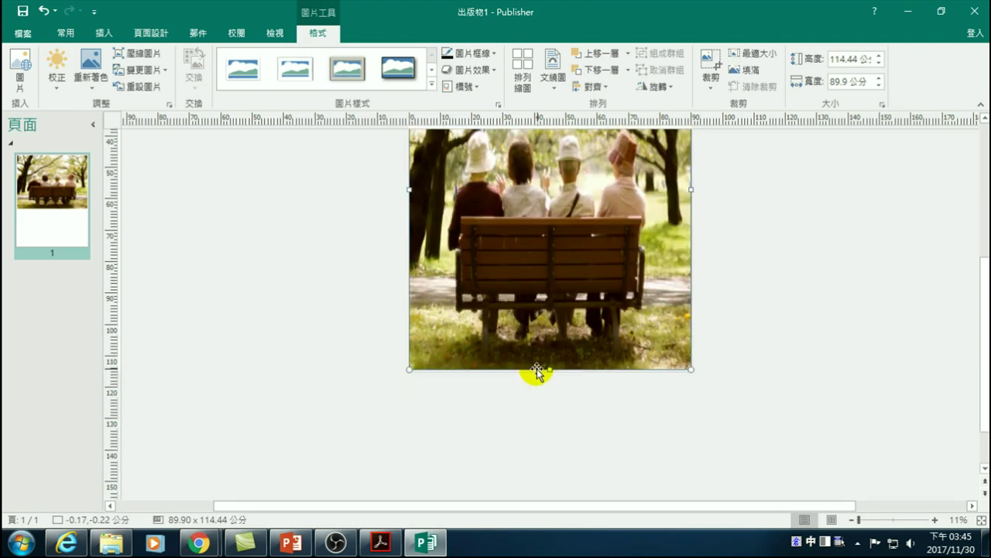
scroll(543, 325, "up", 1)
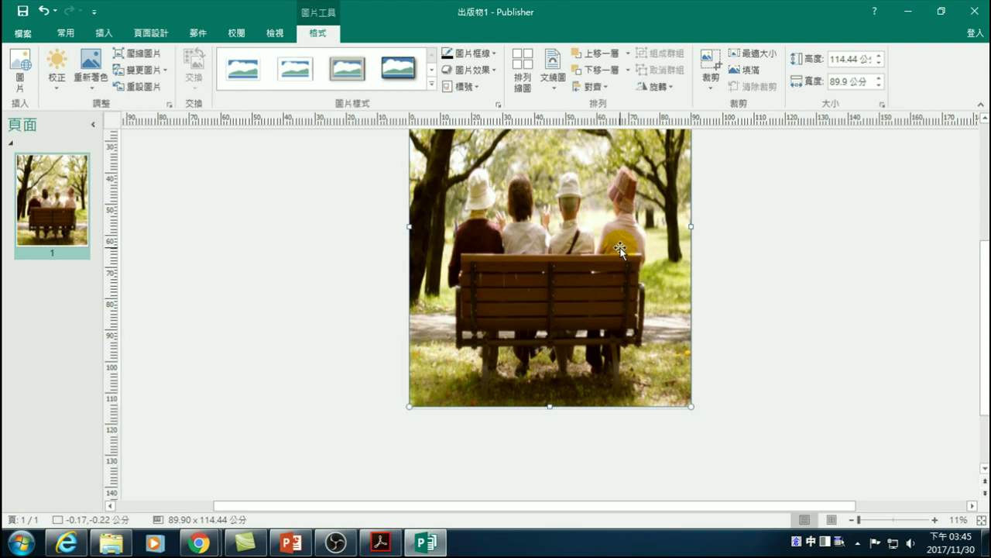
left_click_drag(482, 215, 790, 198)
scroll(743, 232, "up", 3)
scroll(744, 235, "up", 1)
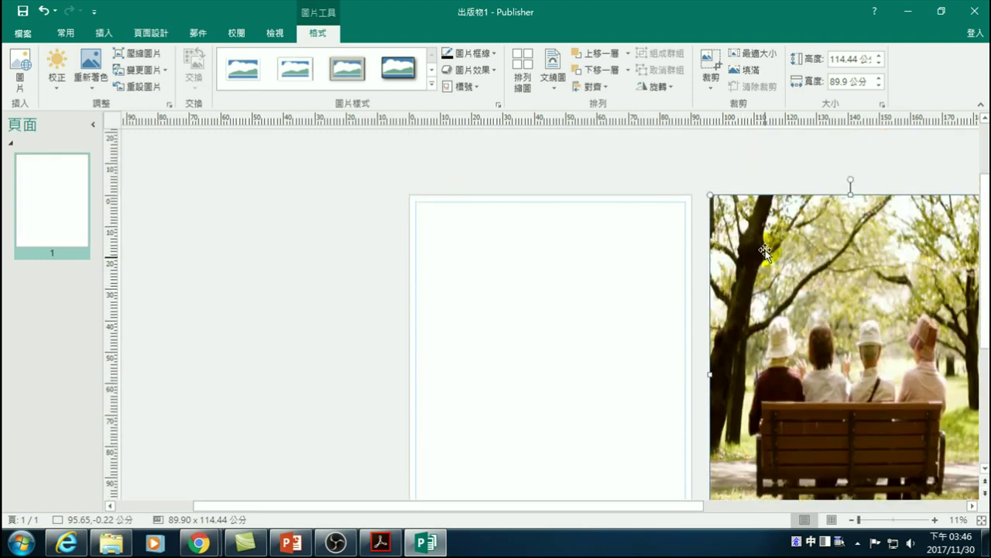
- Recolor the photo to washout grey and apply it as the page's background fill
left_click(93, 66)
left_click(172, 167)
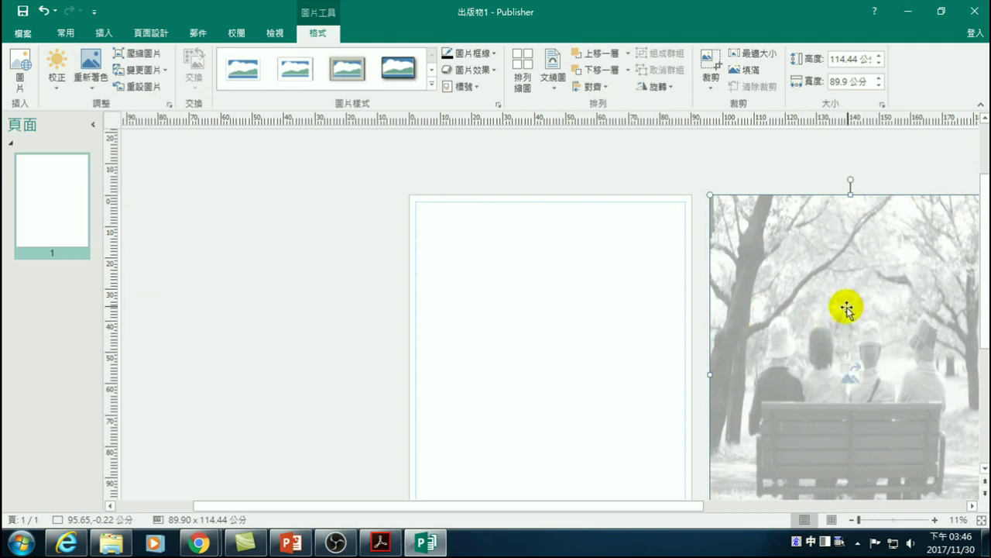
right_click(803, 280)
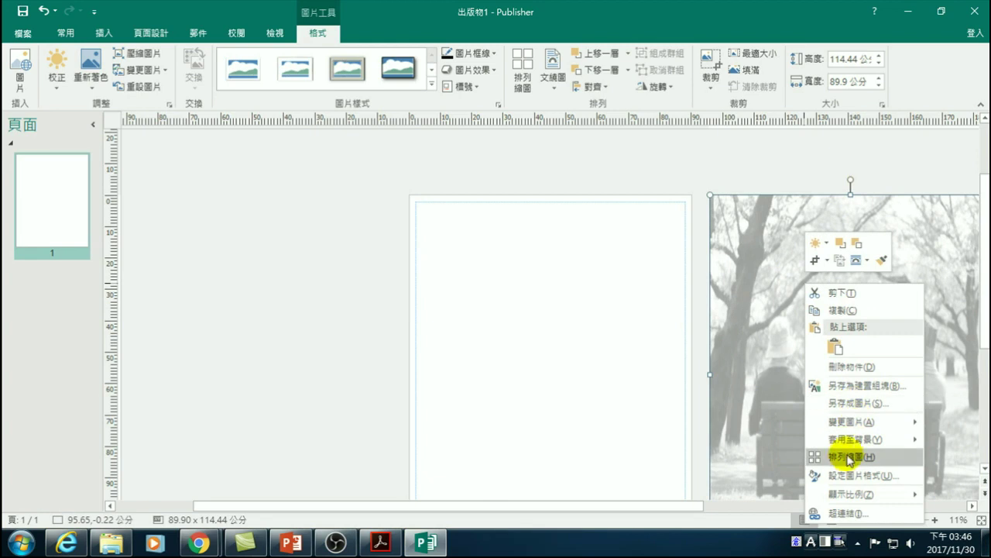
mouse_move(850, 443)
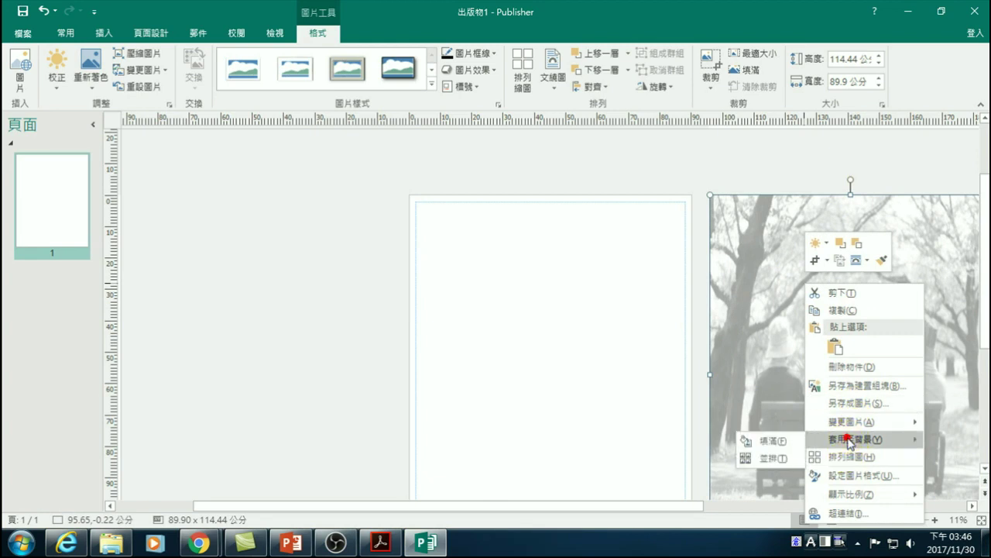
left_click(773, 441)
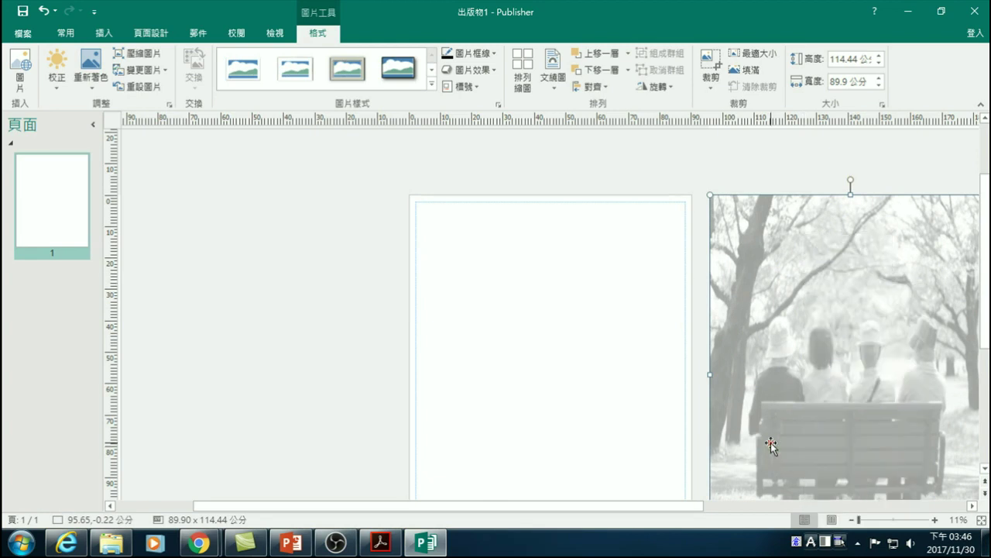
left_click(325, 383)
scroll(352, 370, "down", 1)
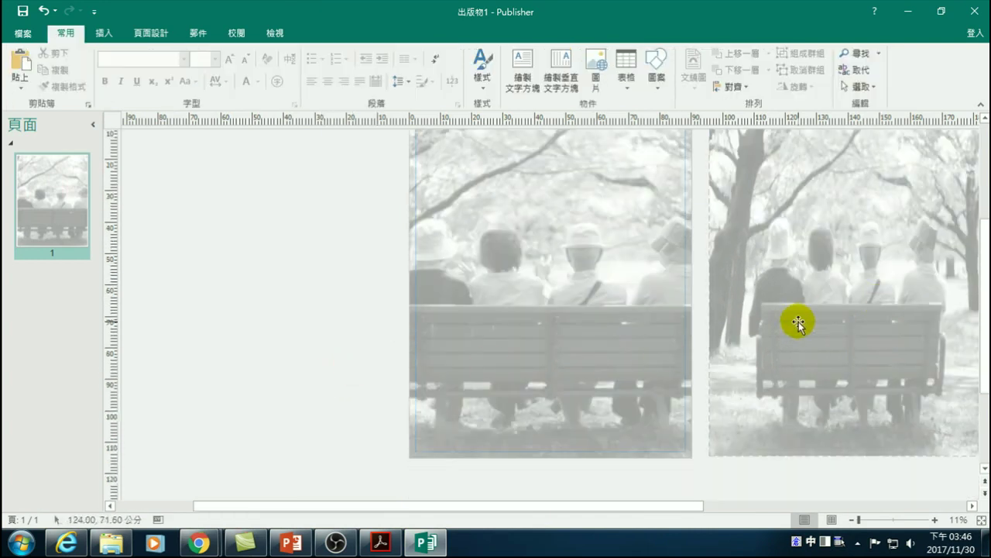
scroll(546, 314, "up", 2)
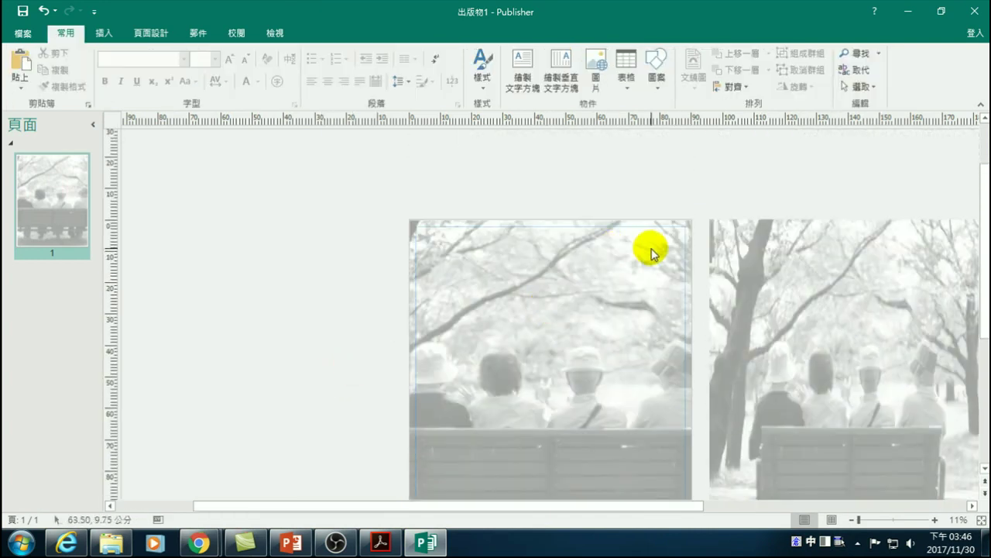
- Shrink the leftover photo beside the page to a small thumbnail
left_click(806, 261)
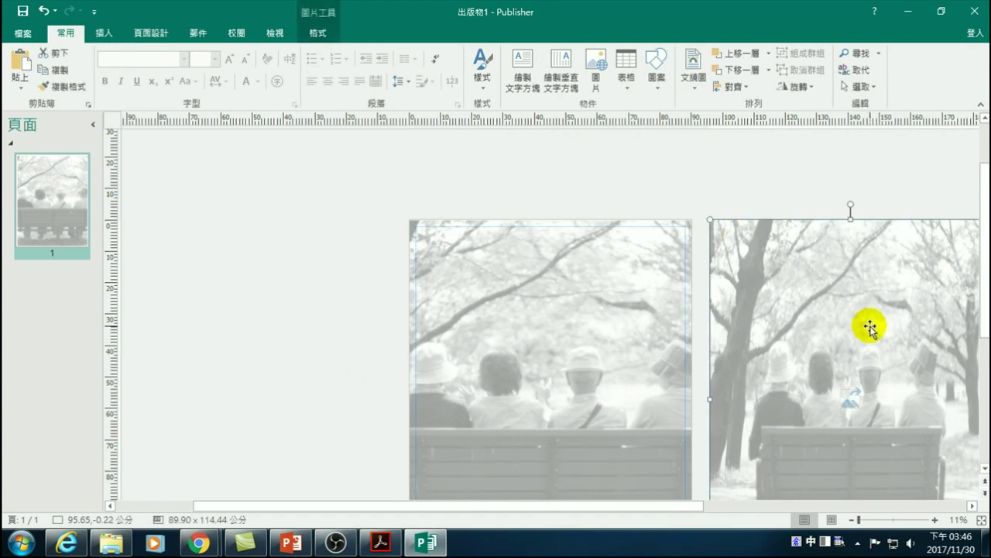
scroll(828, 335, "down", 1)
left_click_drag(672, 505, 770, 506)
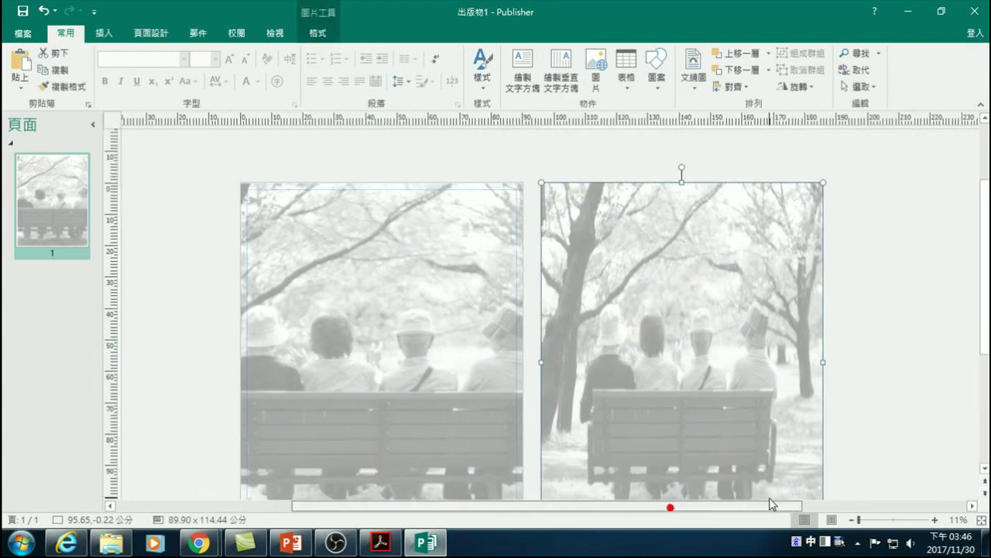
scroll(720, 339, "down", 3)
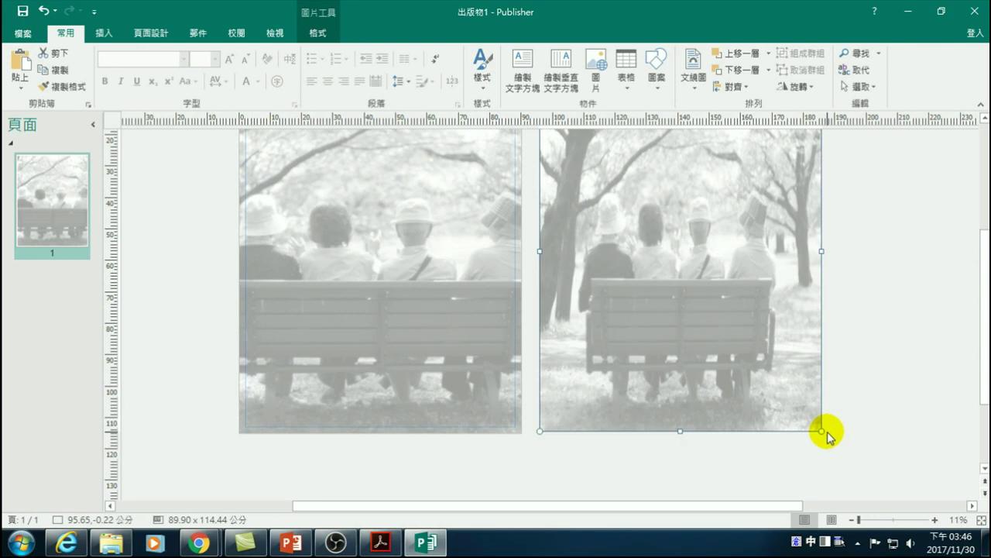
left_click_drag(819, 428, 593, 142)
scroll(577, 232, "up", 3)
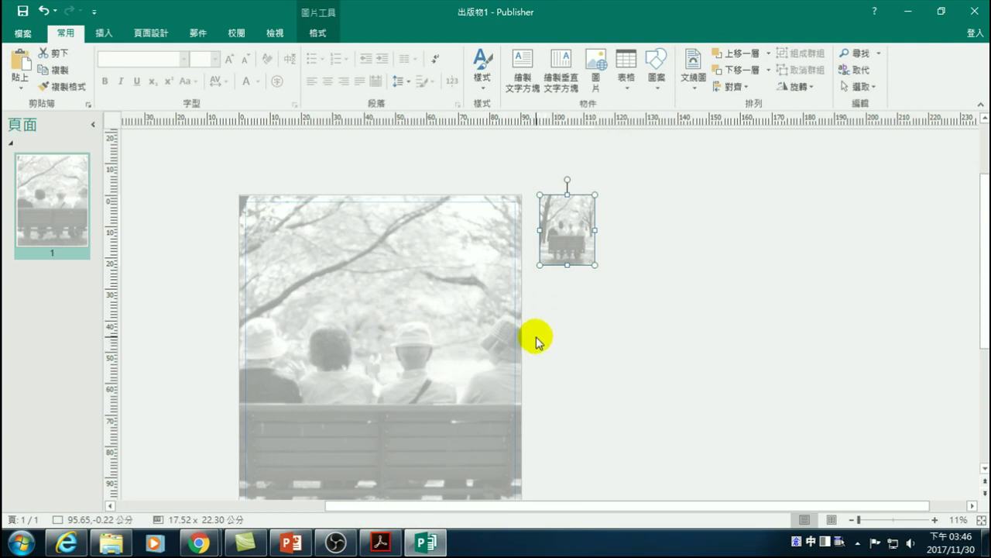
scroll(612, 338, "down", 1)
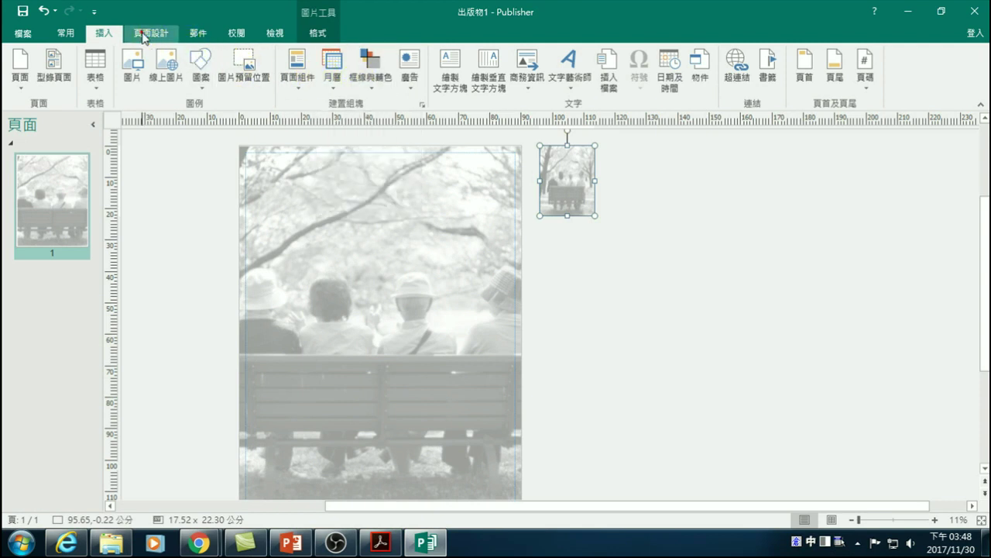
left_click(151, 34)
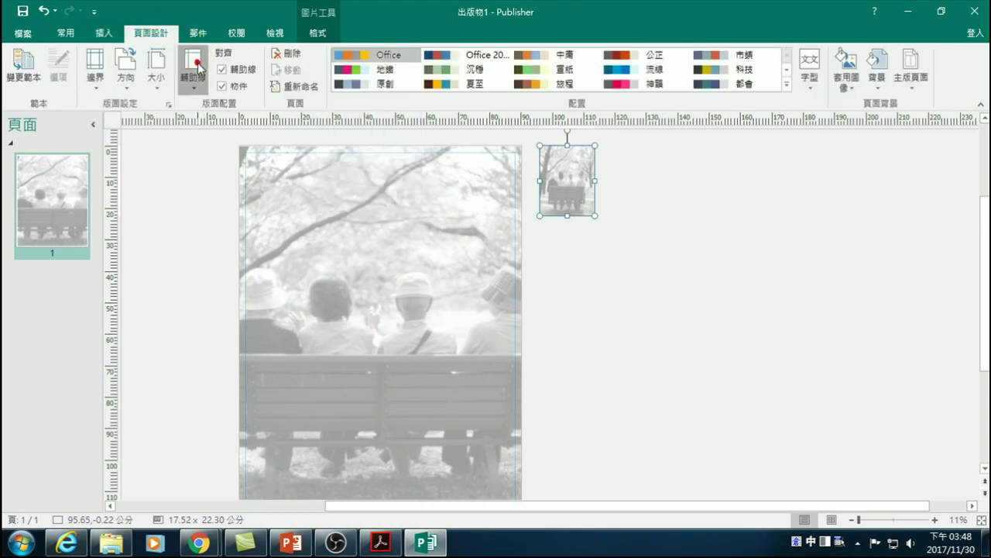
- Apply the first built-in ruler guide layout and drag a horizontal guide to about 17 cm from the top
left_click(193, 70)
left_click(217, 240)
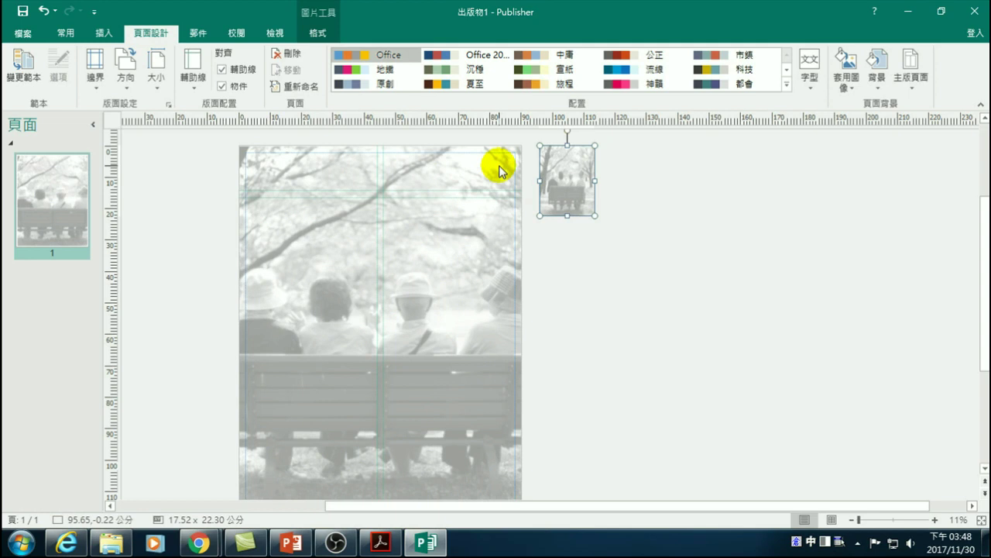
left_click(394, 190)
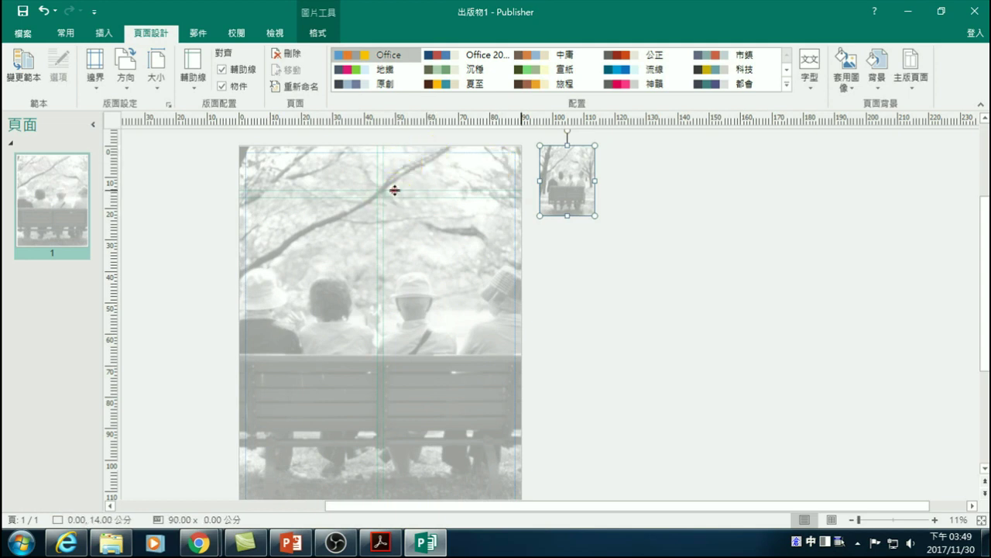
left_click(398, 200)
left_click_drag(395, 199, 387, 220)
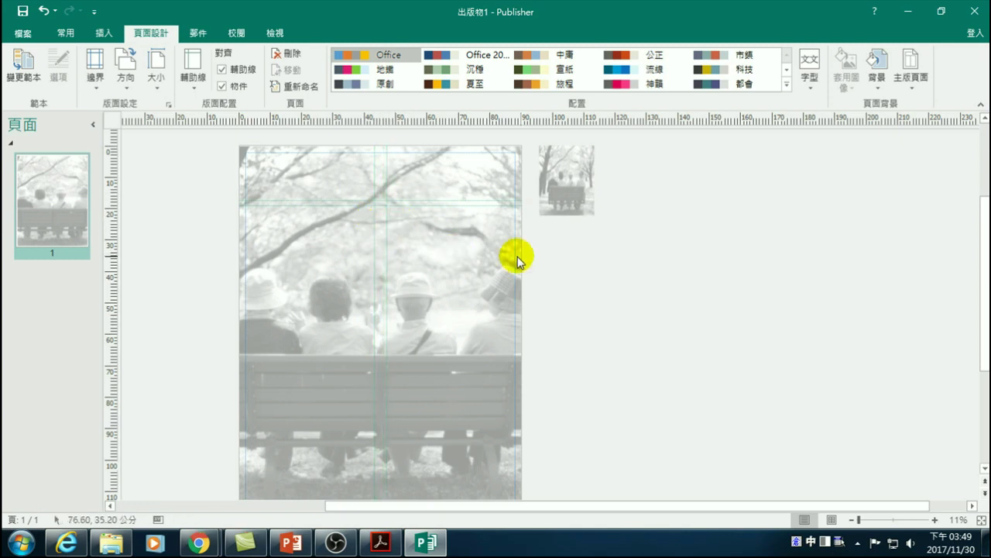
left_click(566, 185)
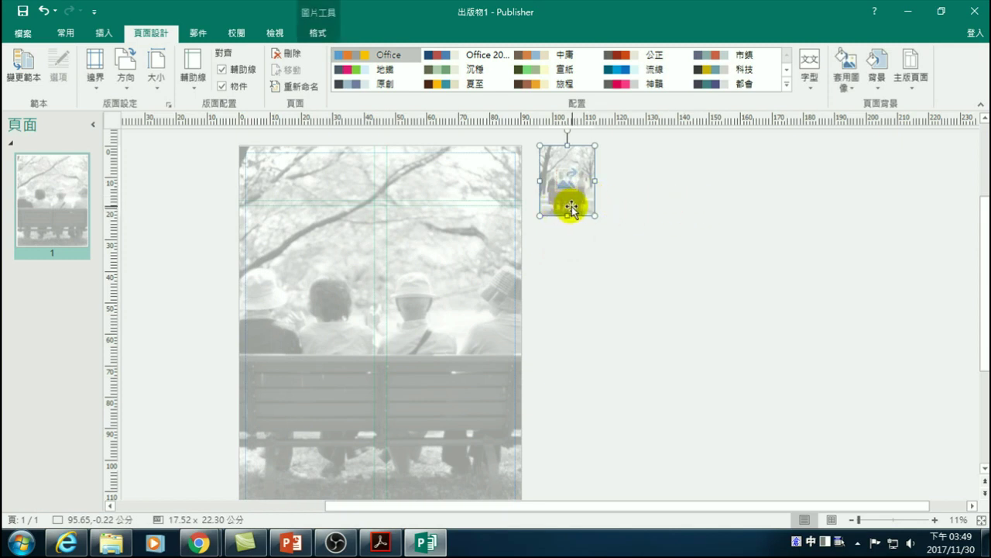
left_click(571, 206)
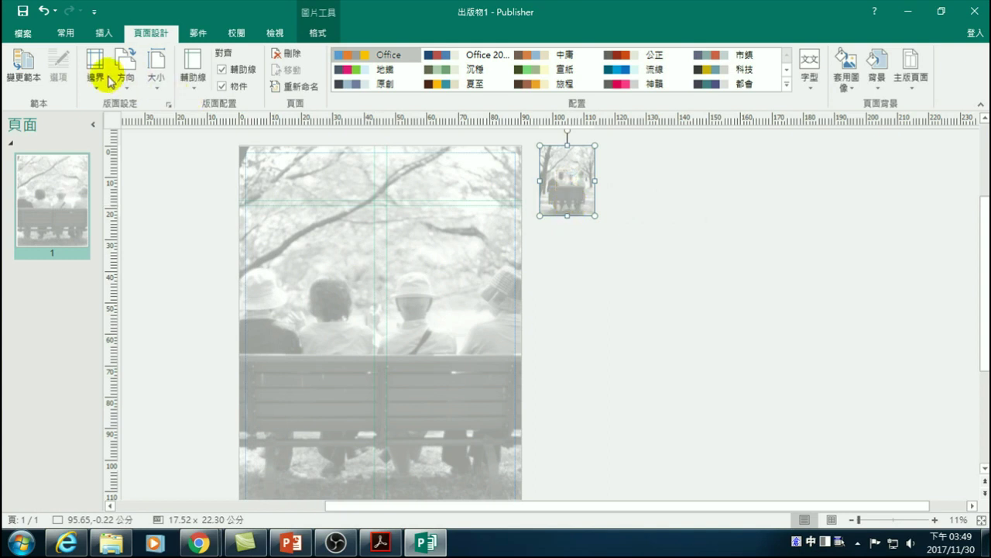
- Make the bench photo thumbnail faded, with a transparent colour and 50% transparency
left_click(317, 33)
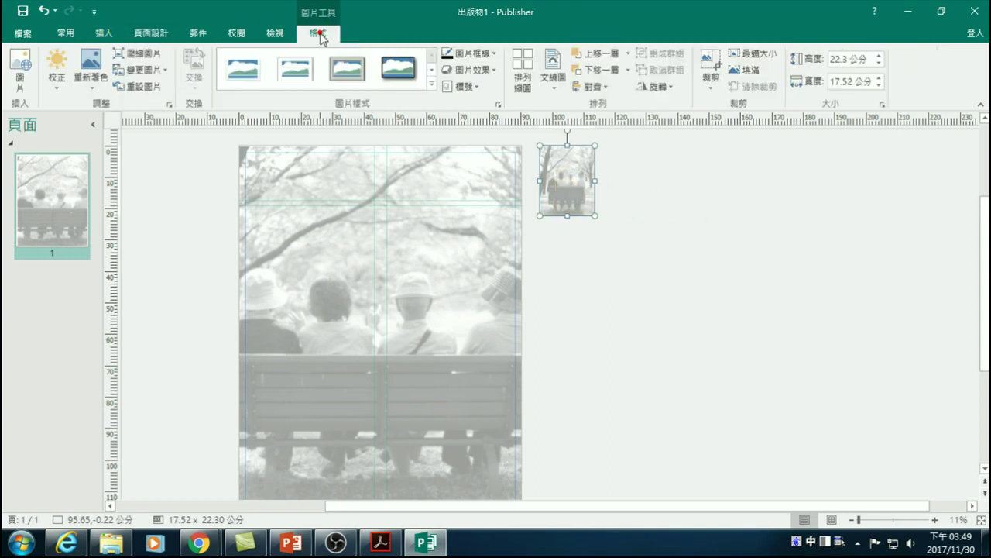
left_click(85, 84)
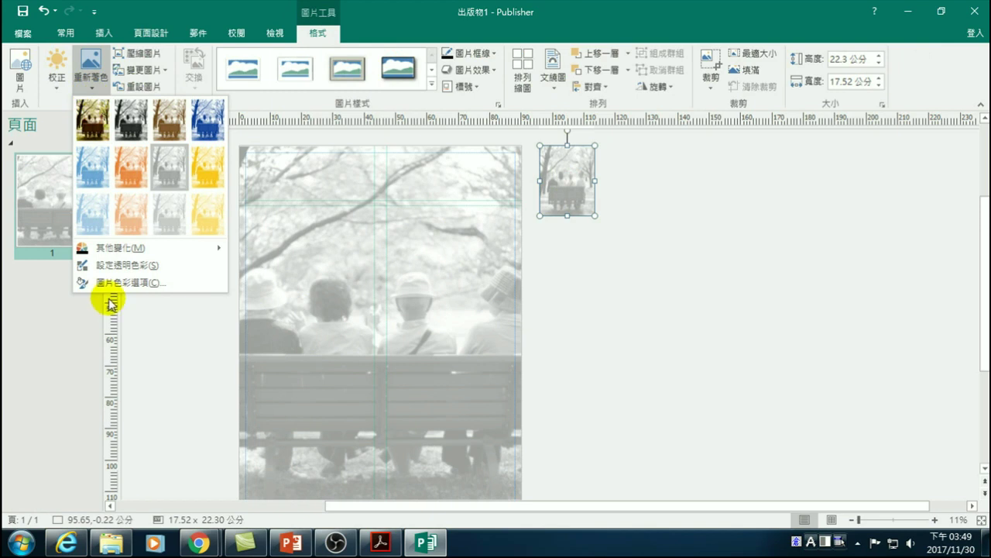
left_click(120, 265)
left_click(553, 208)
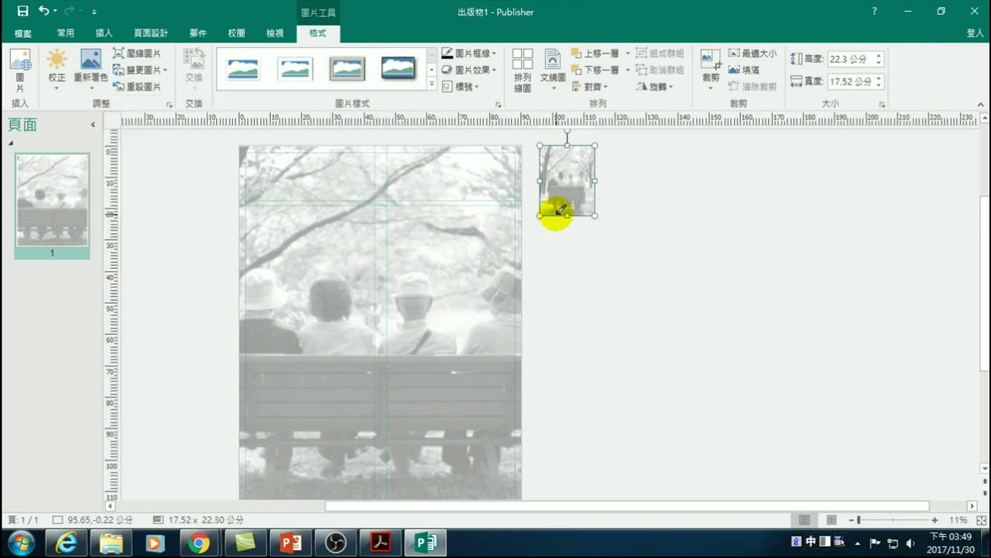
left_click(87, 83)
left_click(54, 78)
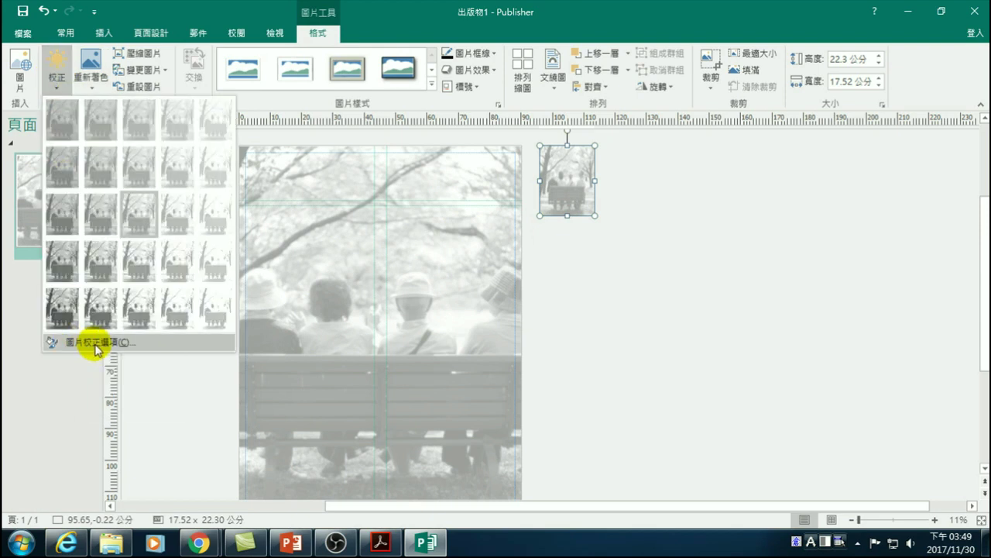
left_click(96, 347)
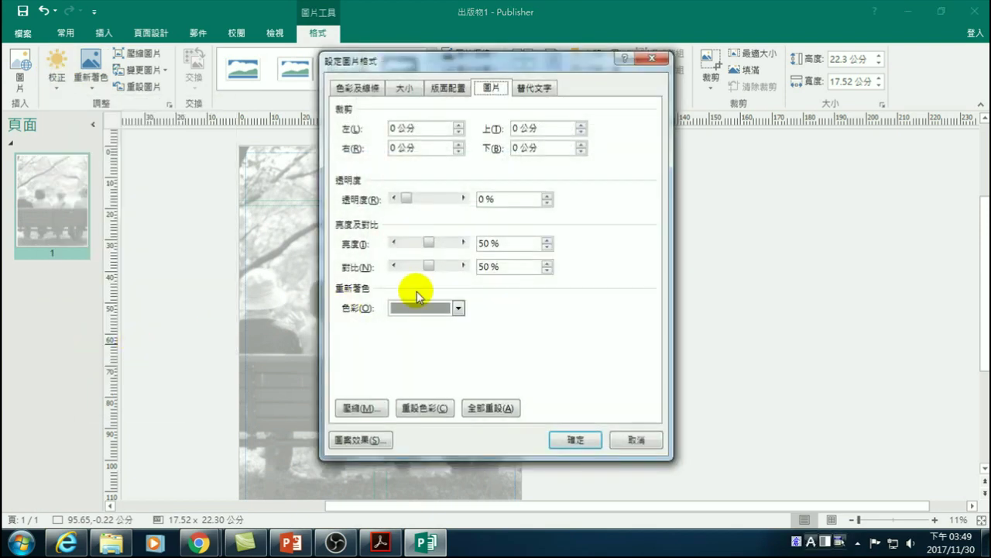
left_click_drag(488, 68, 788, 93)
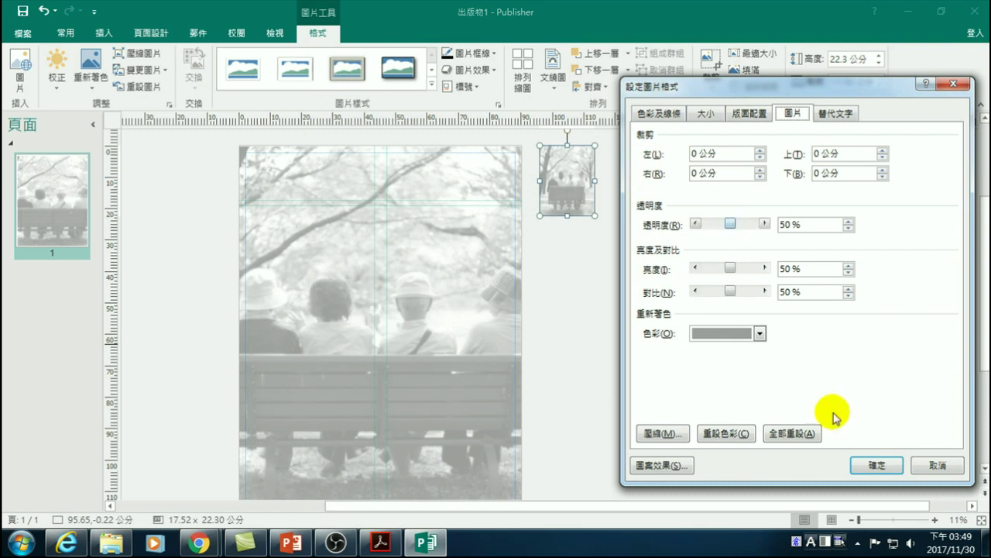
left_click(878, 465)
- Apply the bench photo thumbnail as the page background with 套用至背景 > 填滿
mouse_move(568, 178)
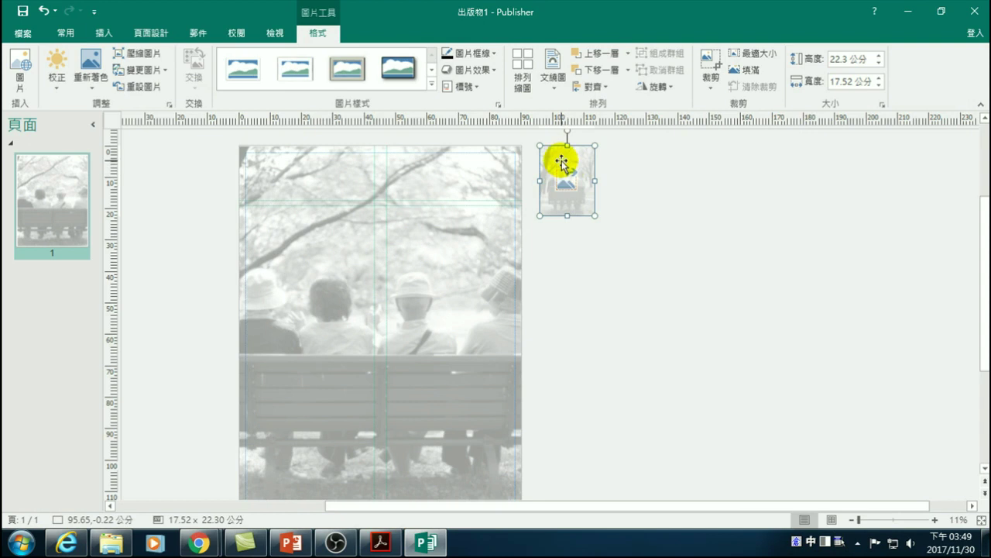
right_click(563, 161)
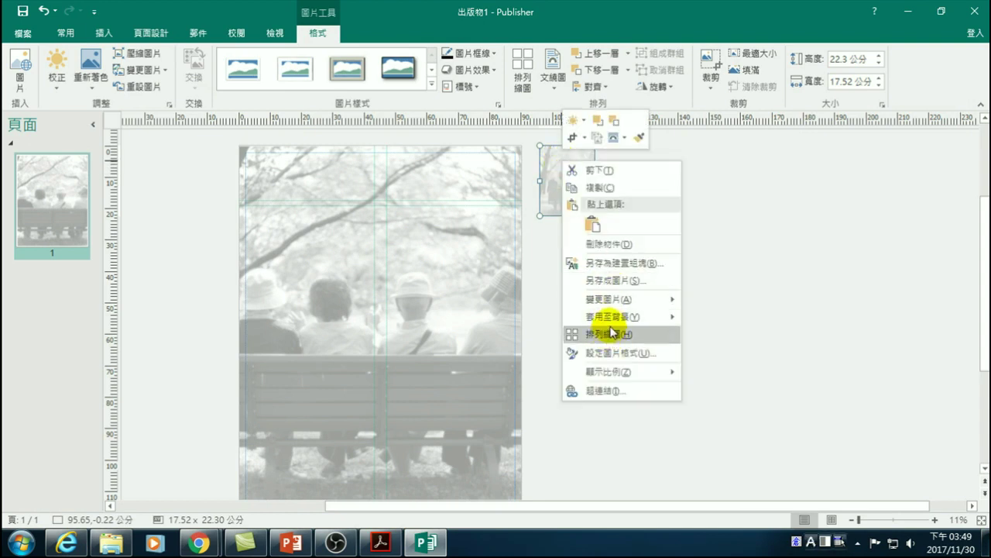
mouse_move(605, 320)
left_click(714, 318)
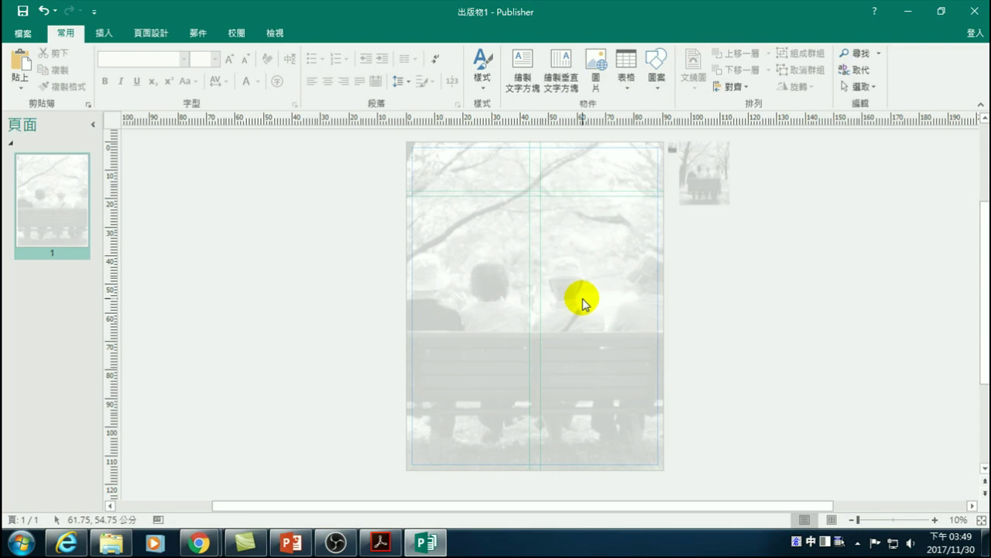
- Undo and redo the photo background, then nudge the centre vertical guide slightly left
left_click(782, 271)
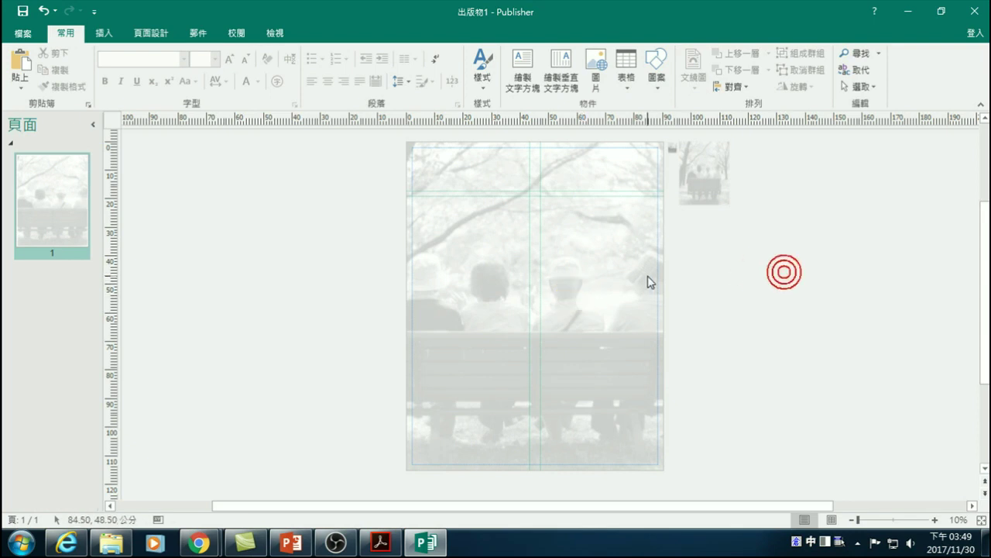
left_click(45, 14)
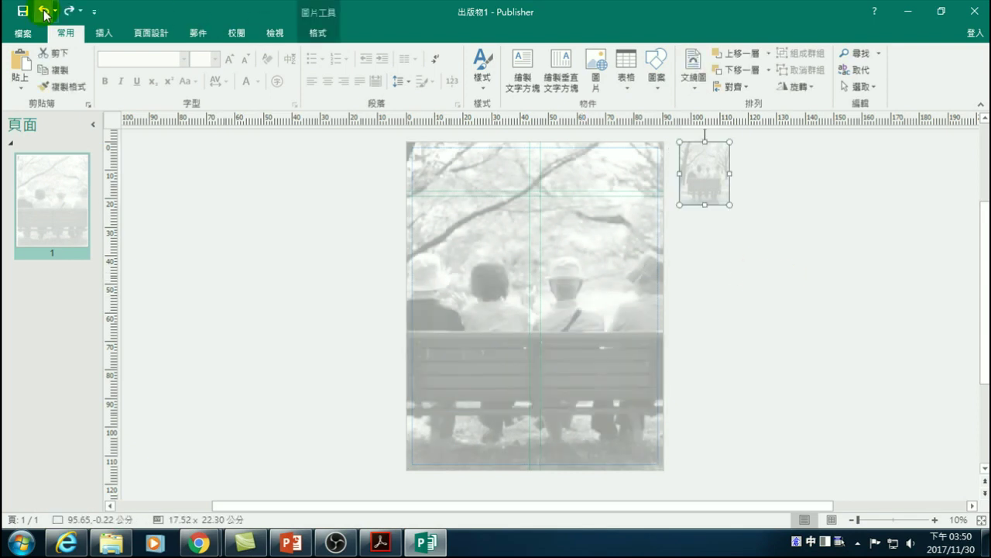
left_click(68, 13)
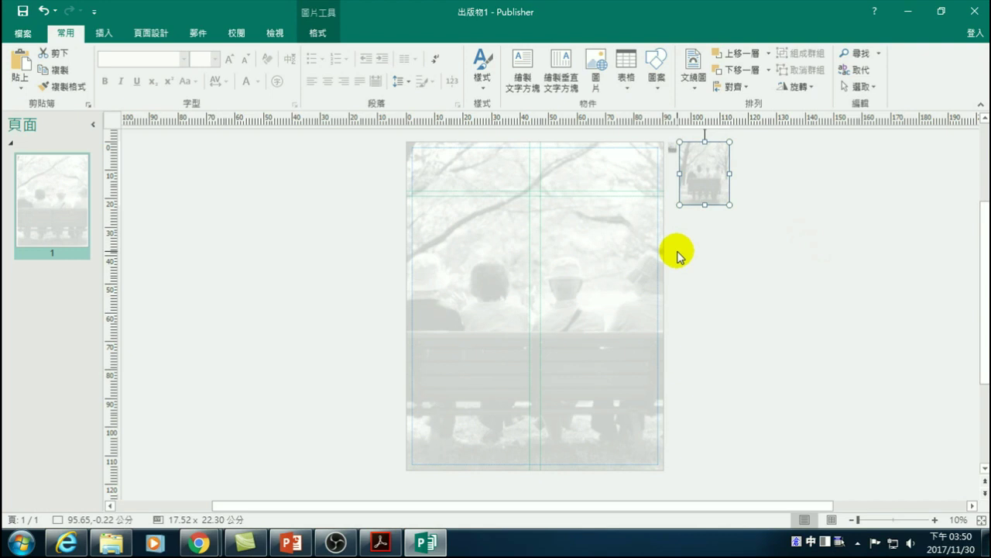
mouse_move(708, 193)
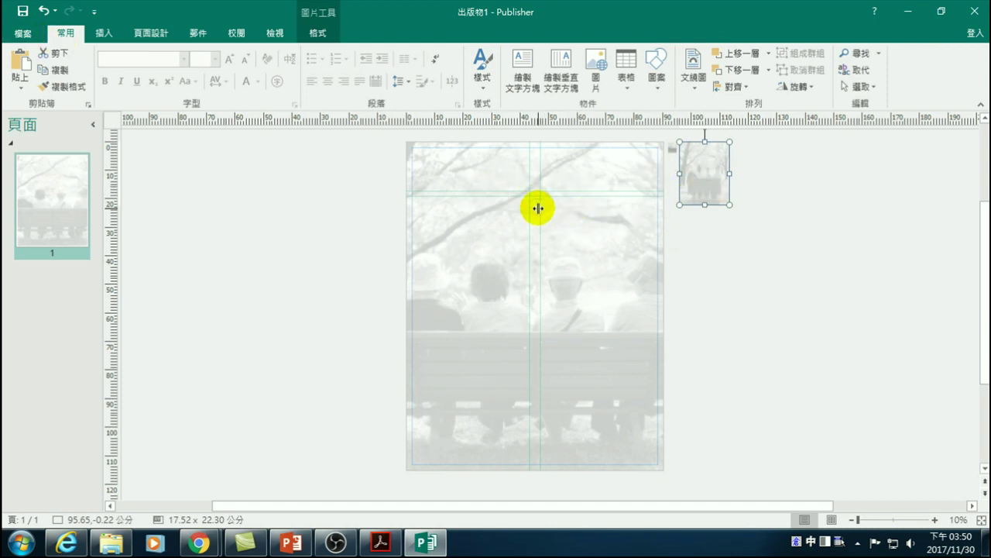
left_click_drag(539, 208, 533, 208)
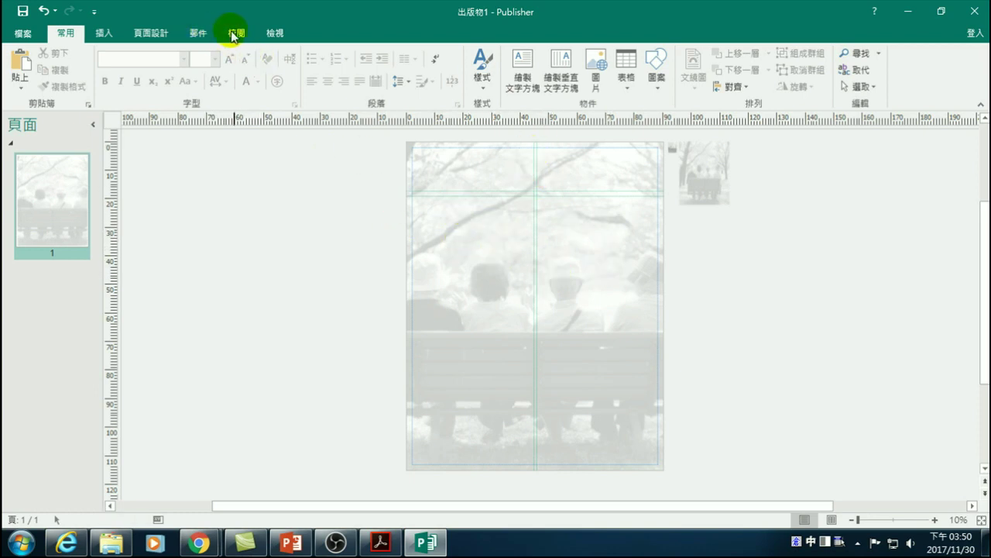
- Apply the two-column built-in guide layout, then undo back to the single centre guide
left_click(106, 32)
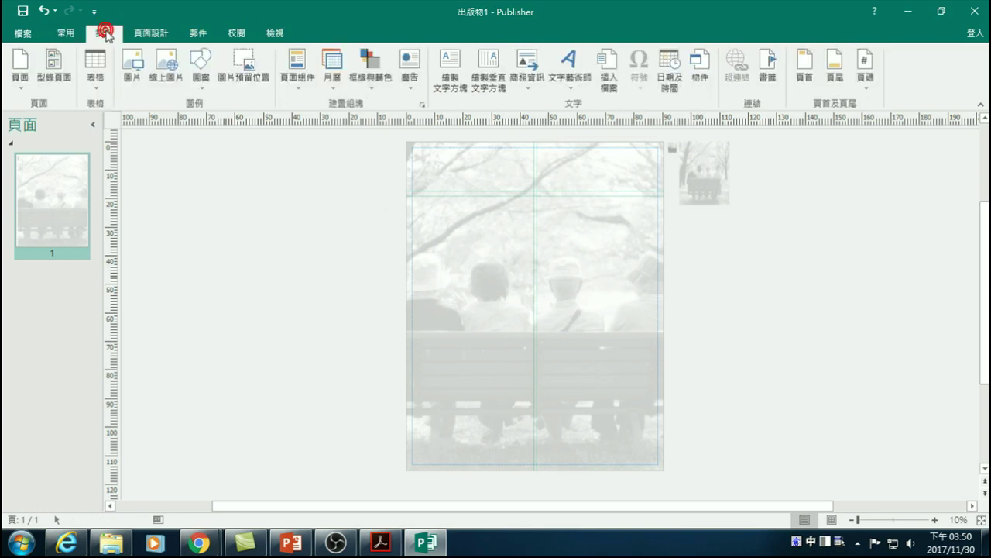
left_click(150, 34)
left_click(194, 78)
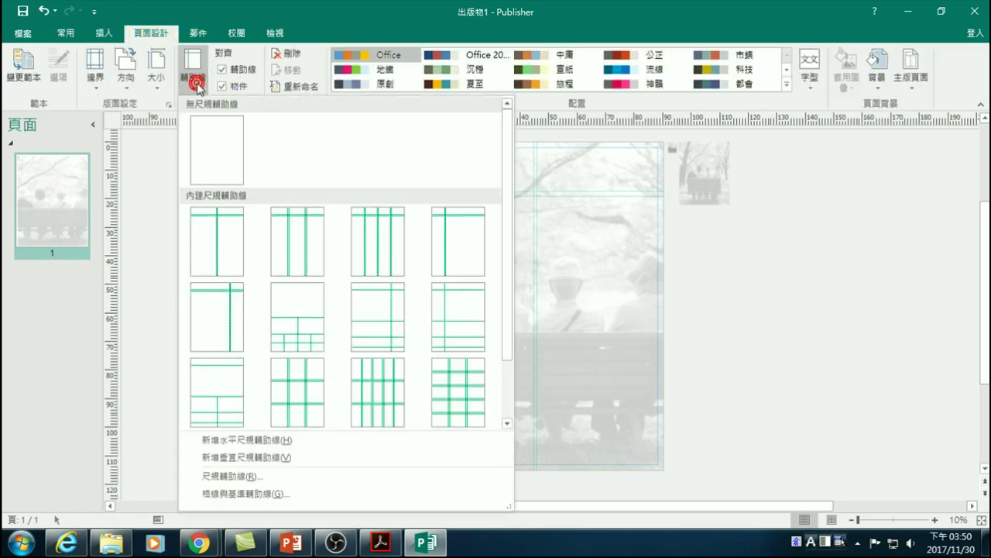
left_click(300, 260)
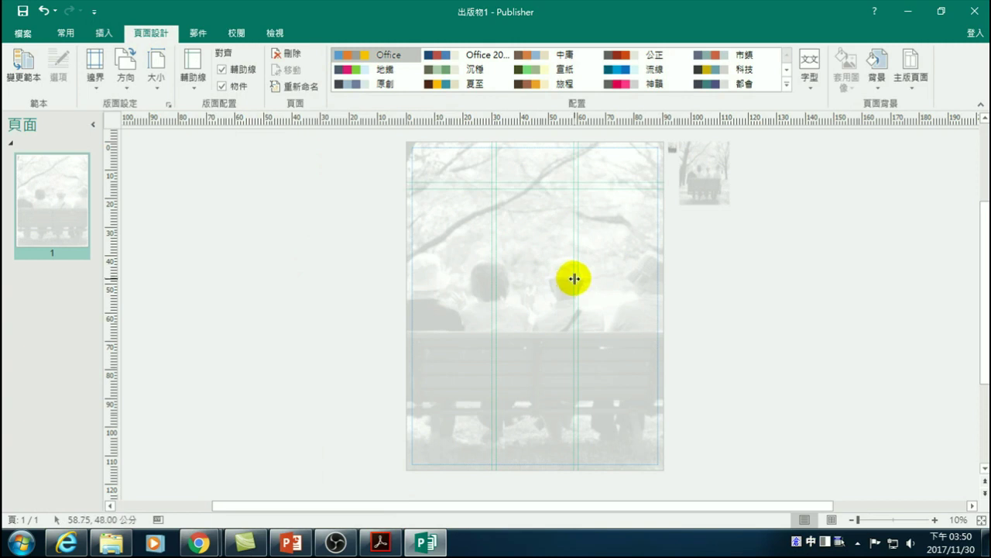
left_click(43, 11)
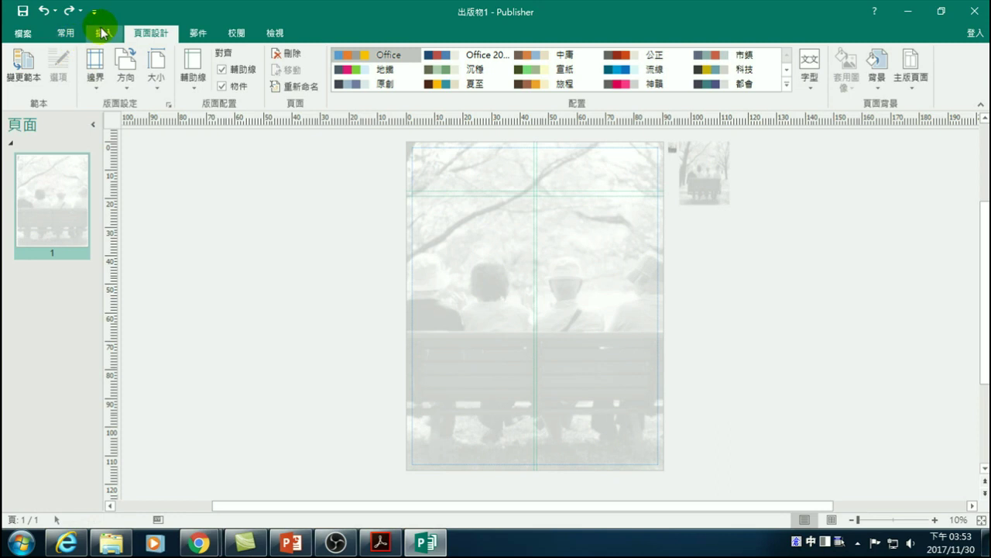
left_click(103, 35)
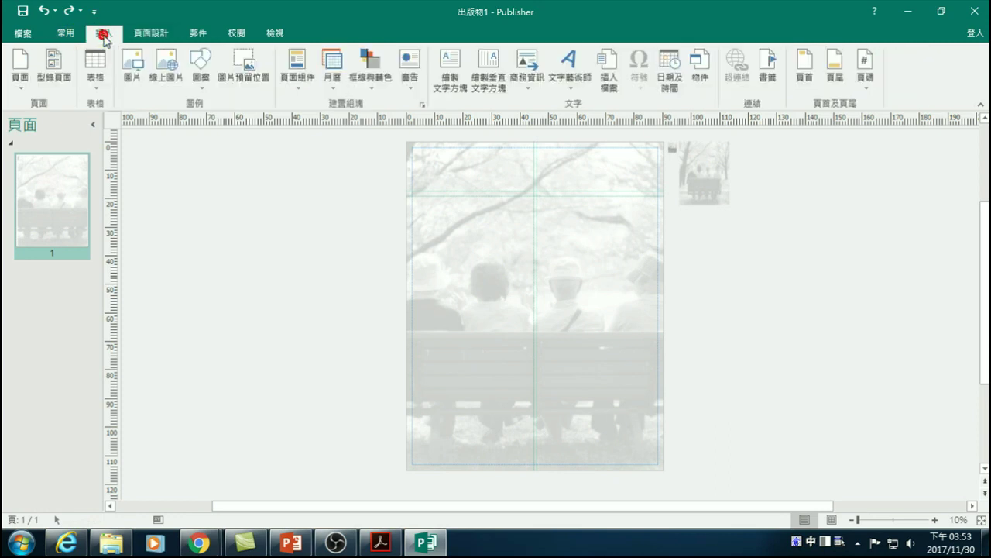
- Insert CGIT_logo.svg from the D:\Publisher 20171124 folder
left_click(130, 62)
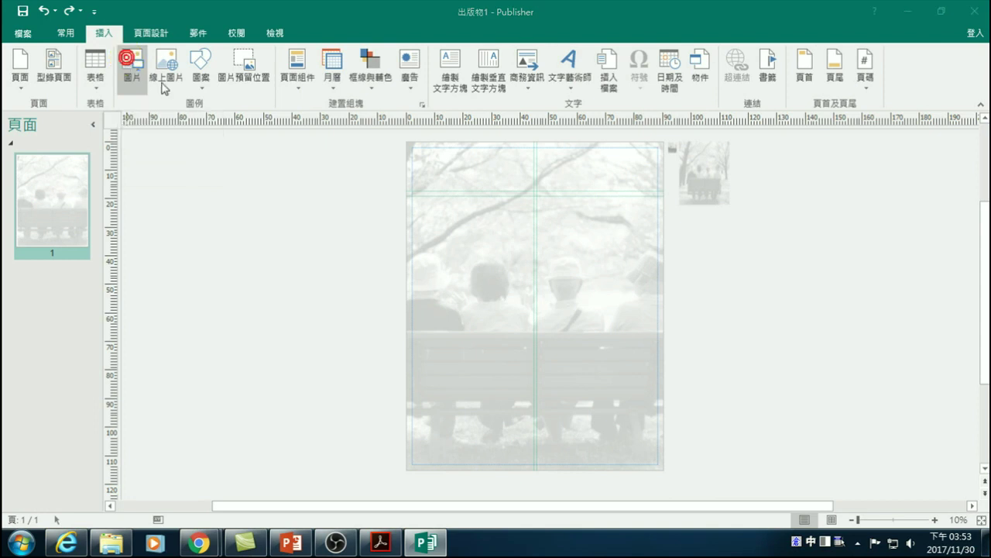
scroll(78, 155, "down", 1)
scroll(62, 140, "up", 1)
left_click(55, 132)
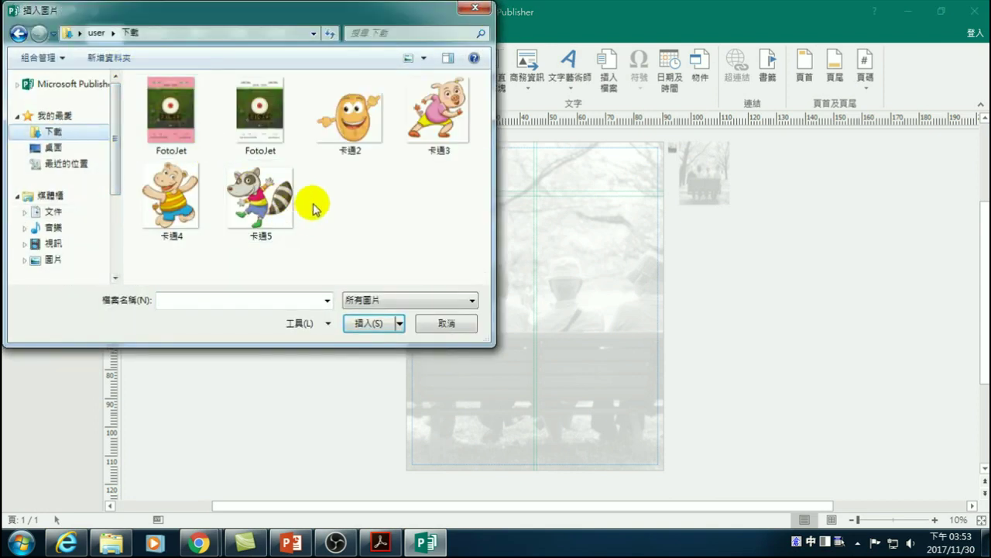
left_click_drag(112, 171, 108, 218)
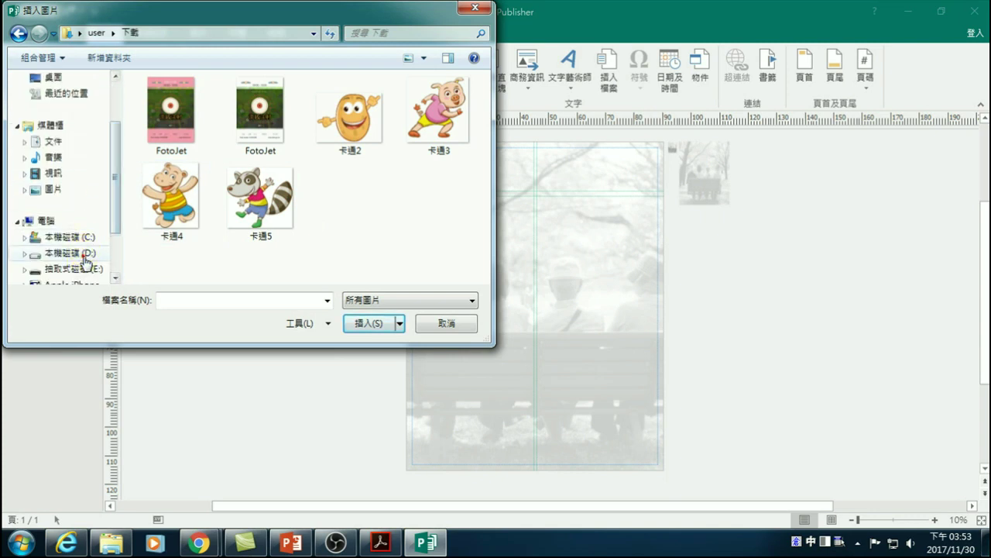
left_click(70, 253)
double_click(159, 131)
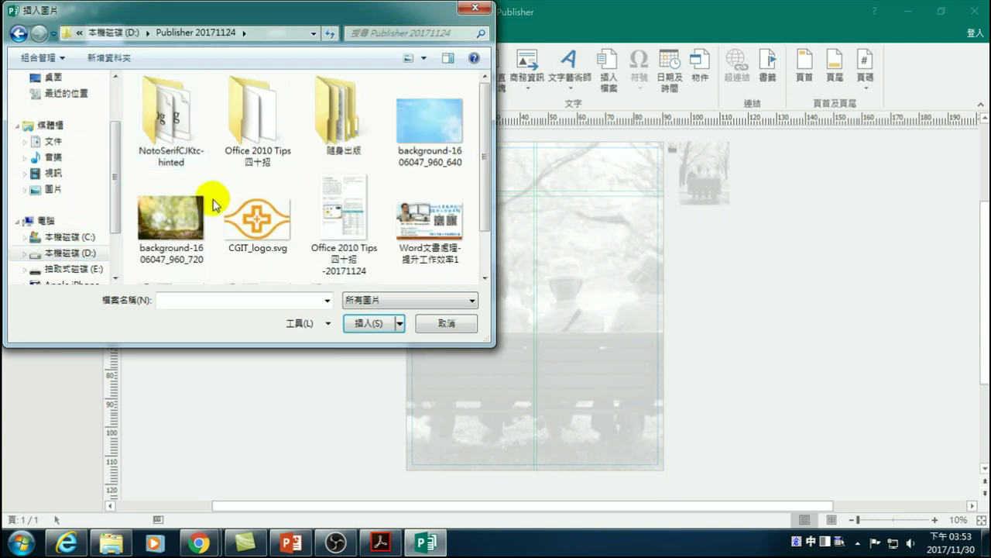
left_click(258, 221)
left_click(370, 320)
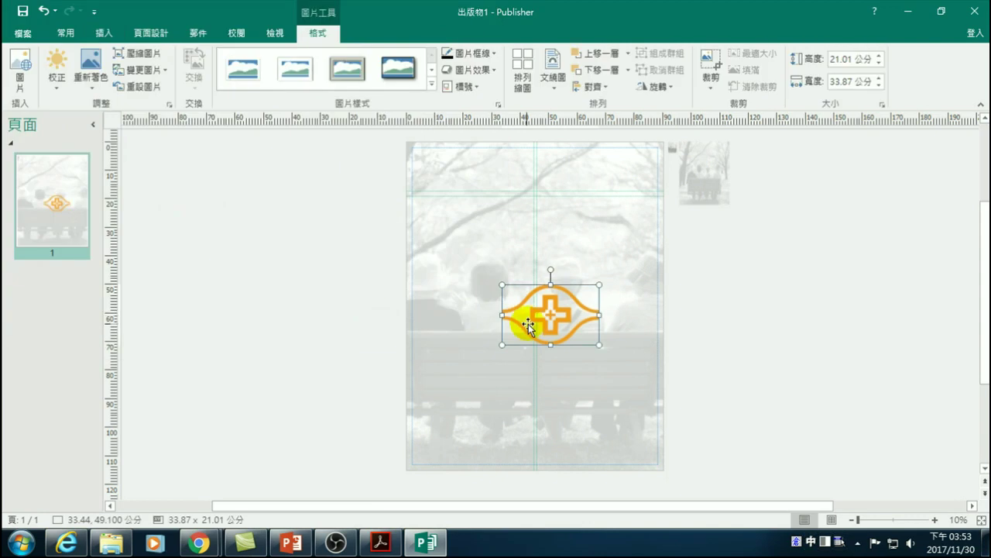
- Shrink the logo to 14.62 × 9.07 cm and place it in the top-left corner
left_click_drag(598, 344, 422, 154)
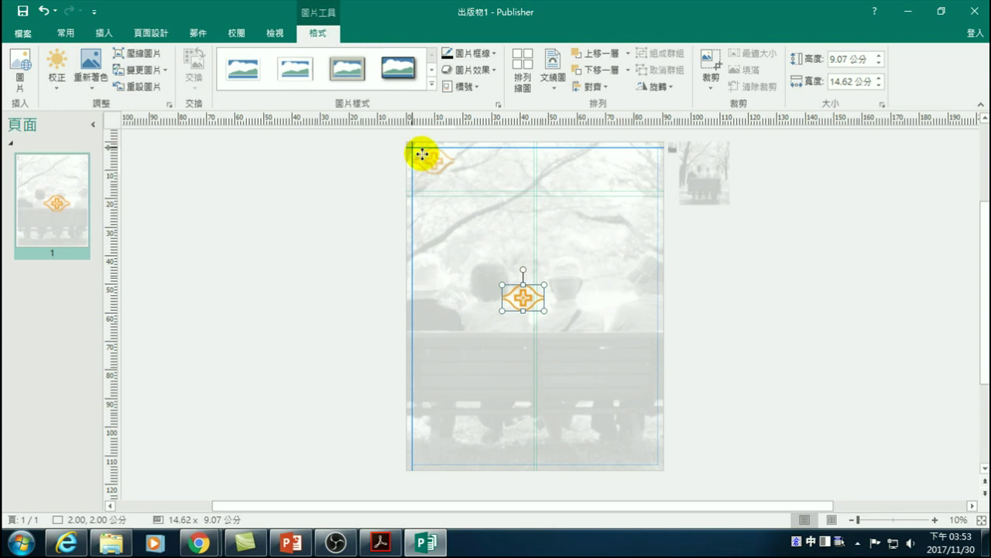
left_click_drag(422, 154, 424, 155)
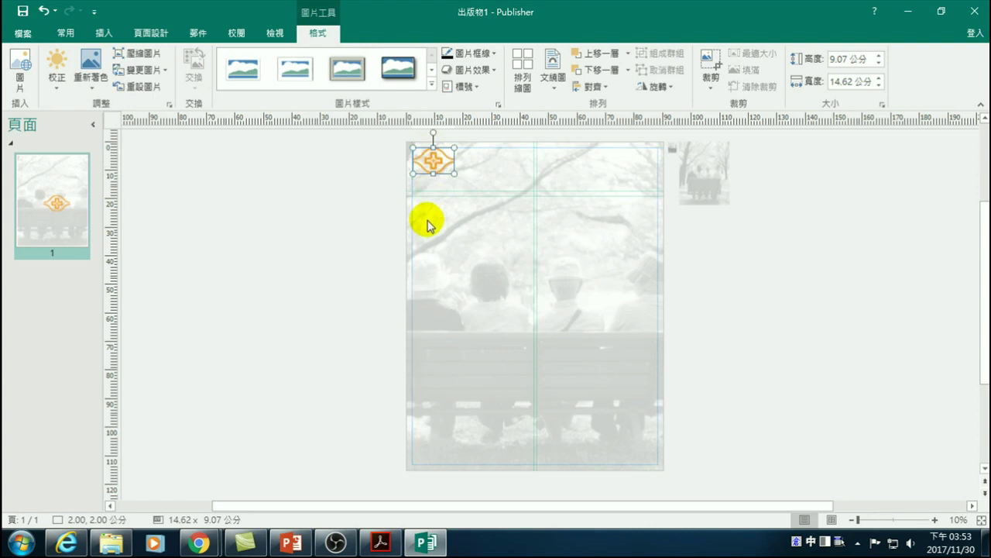
left_click(291, 245)
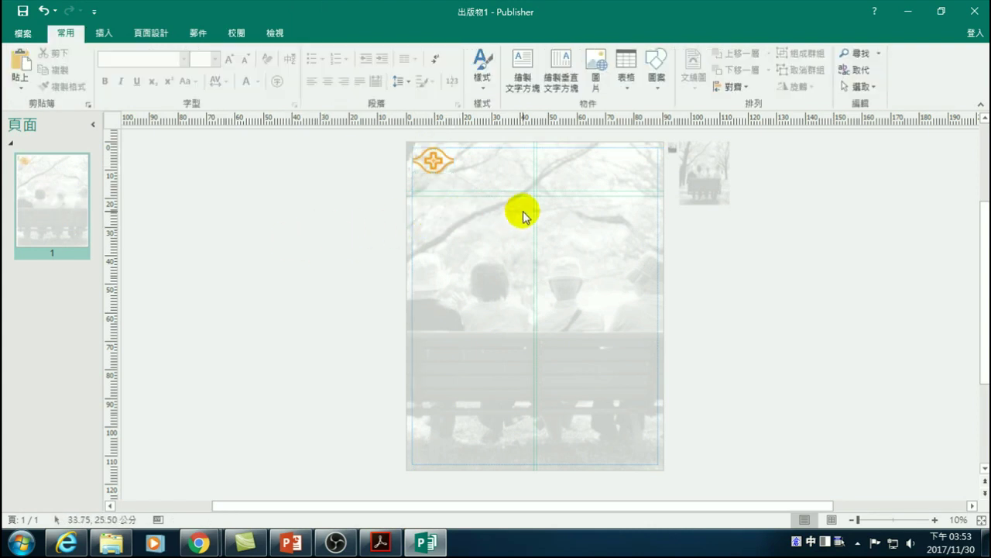
- Add a new vertical ruler guide and drag it to about 17 cm from the left edge
left_click_drag(534, 174, 454, 177)
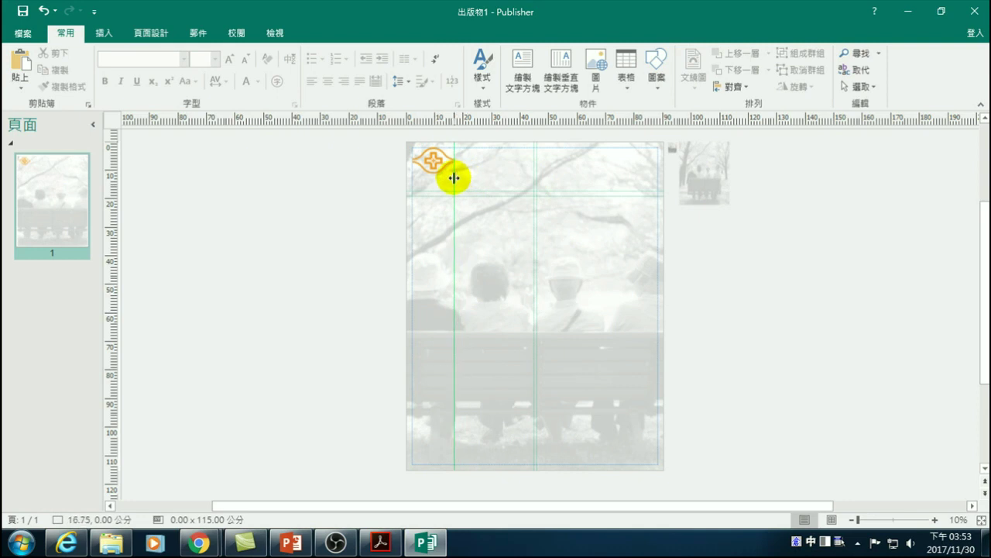
left_click_drag(454, 178, 533, 188)
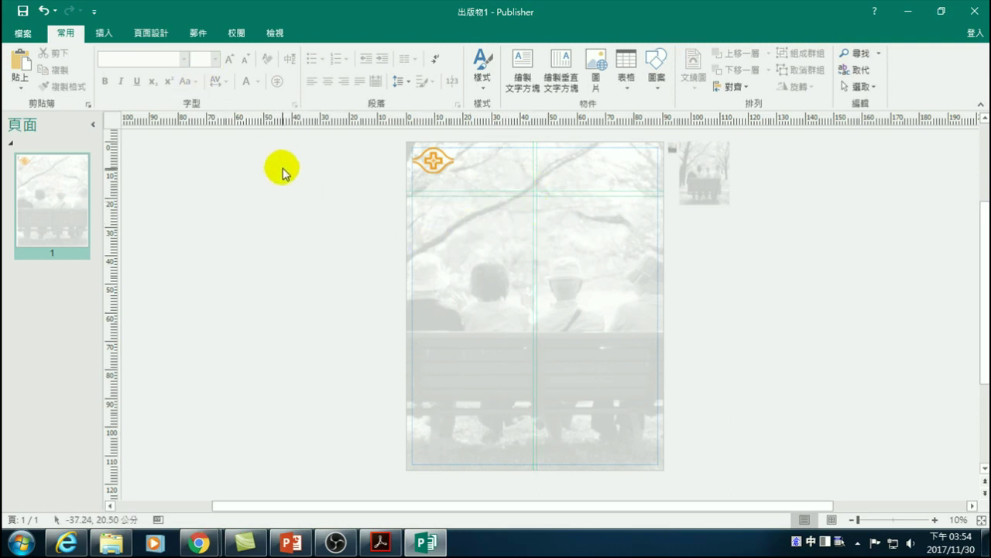
left_click(149, 33)
left_click(194, 84)
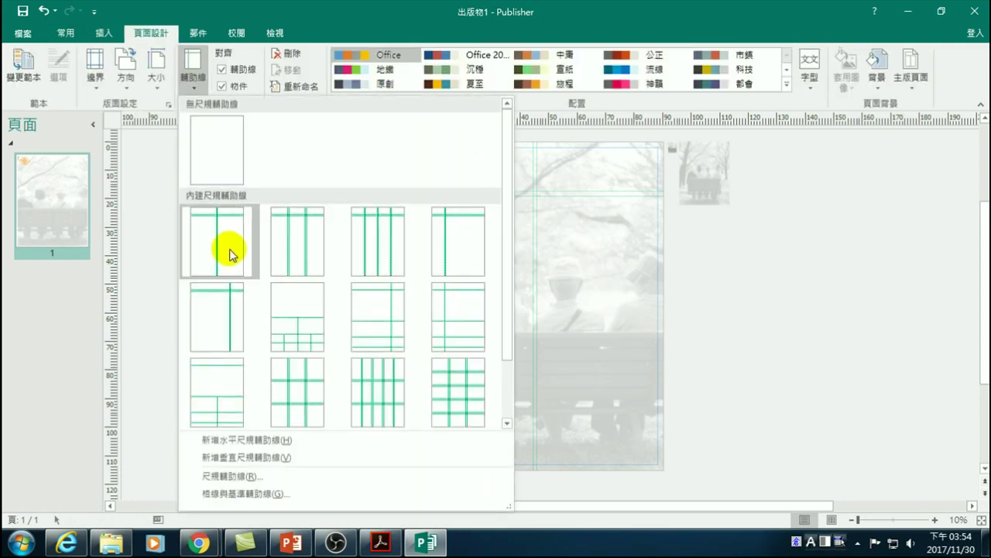
left_click(237, 457)
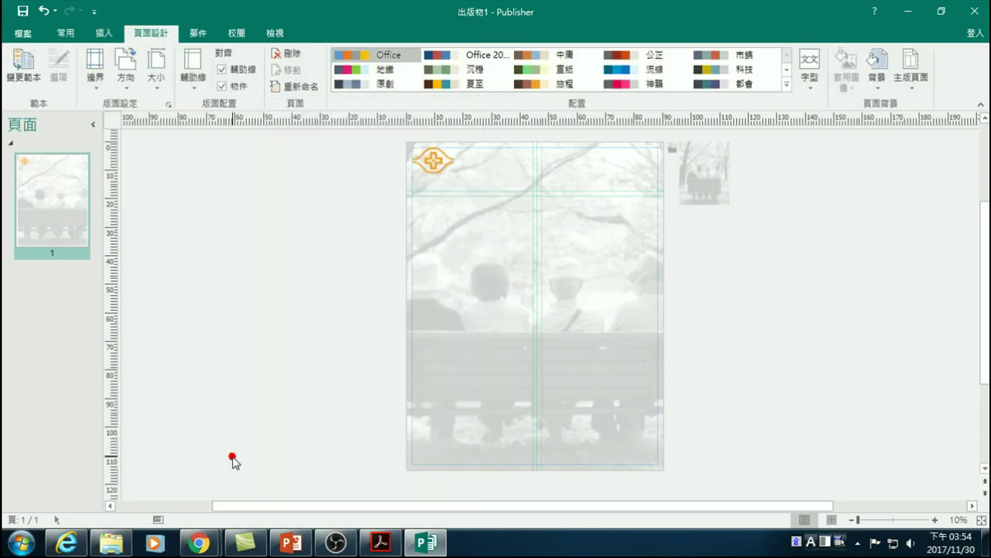
left_click_drag(532, 225, 454, 226)
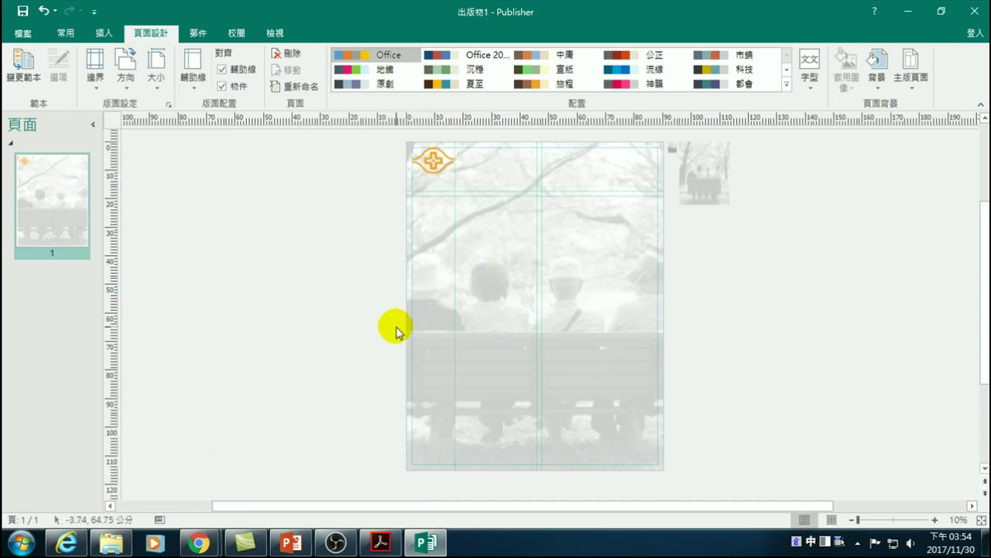
- Bring up the new vertical guide's shortcut options and close them without changes
right_click(454, 277)
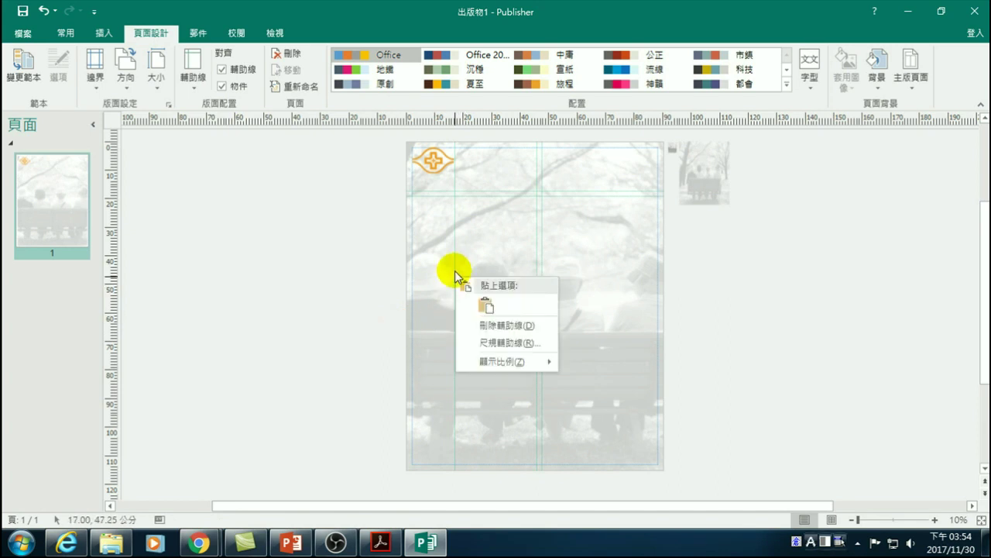
left_click(455, 263)
right_click(453, 262)
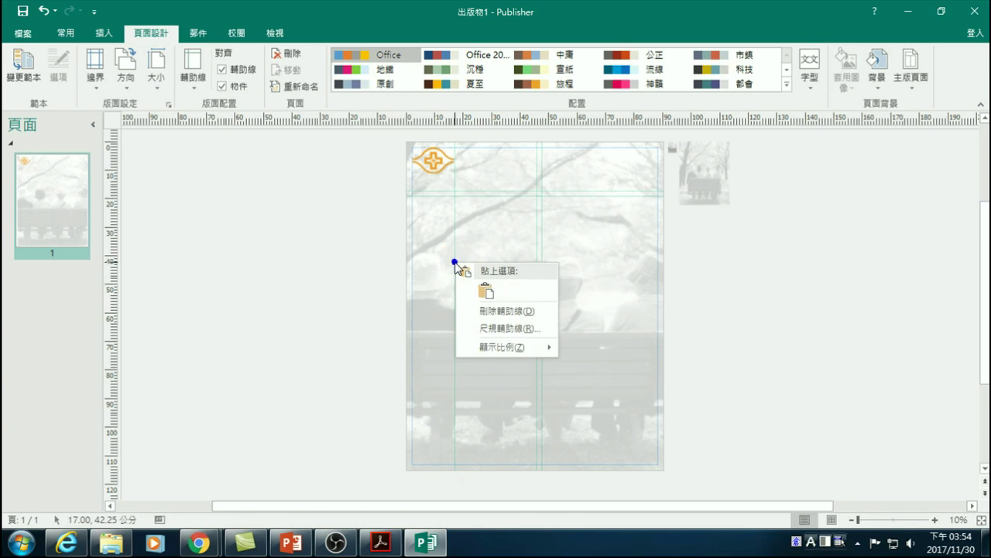
left_click(298, 277)
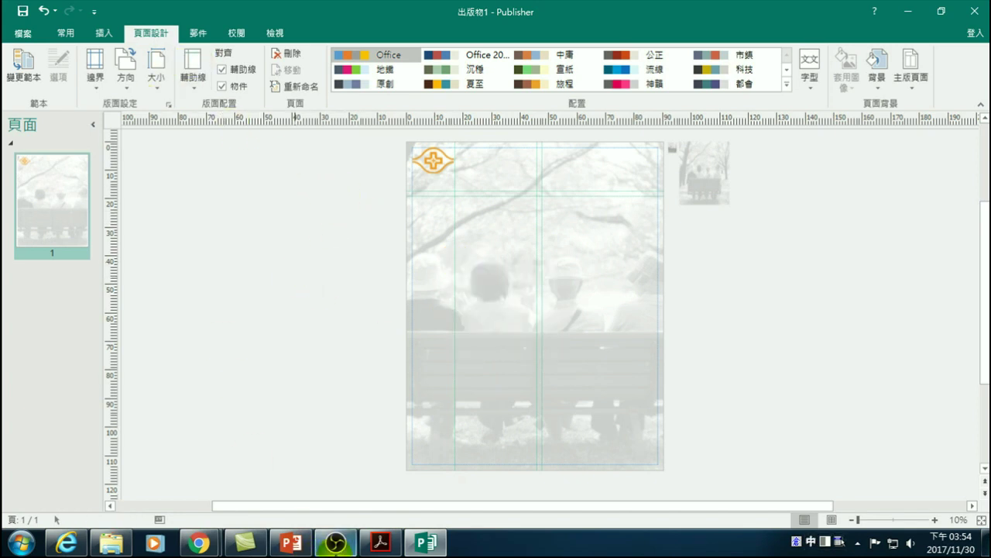
- Select the PDF's two-line title, author and affiliation in Acrobat Reader, then return to Publisher
left_click(380, 542)
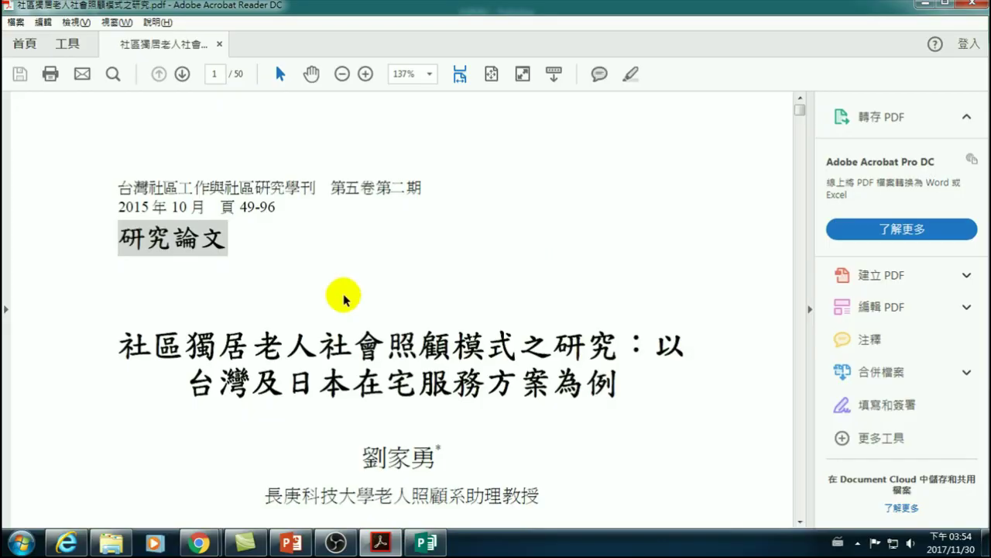
left_click_drag(122, 344, 540, 495)
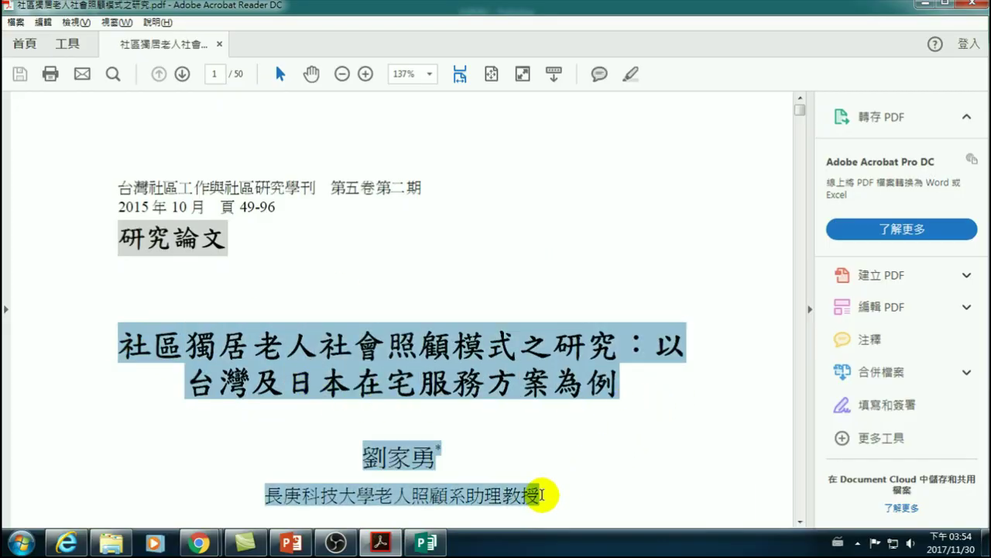
left_click(425, 542)
- Paste the title as a 71.00 × 17.78 cm text box across the poster top beside the logo
left_click(460, 158)
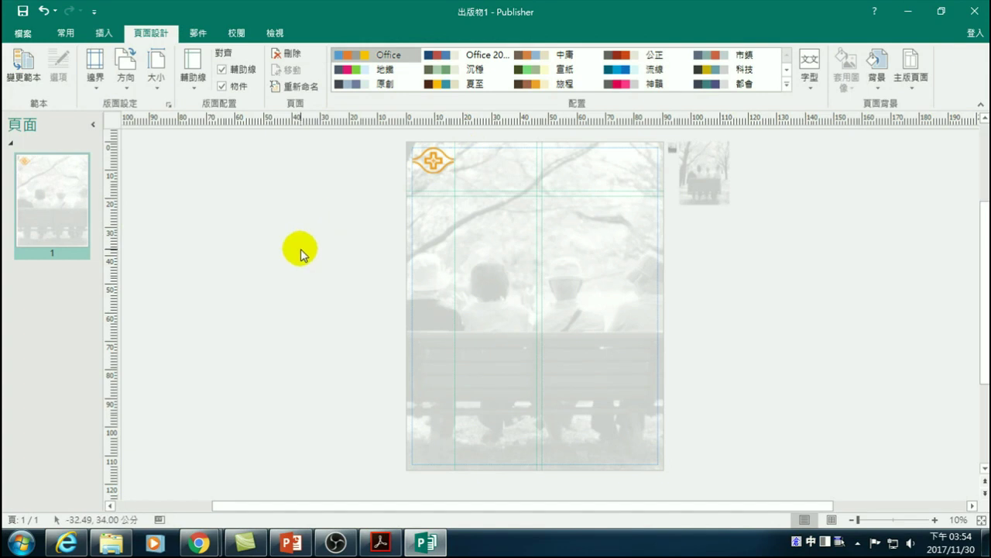
key("ctrl+v")
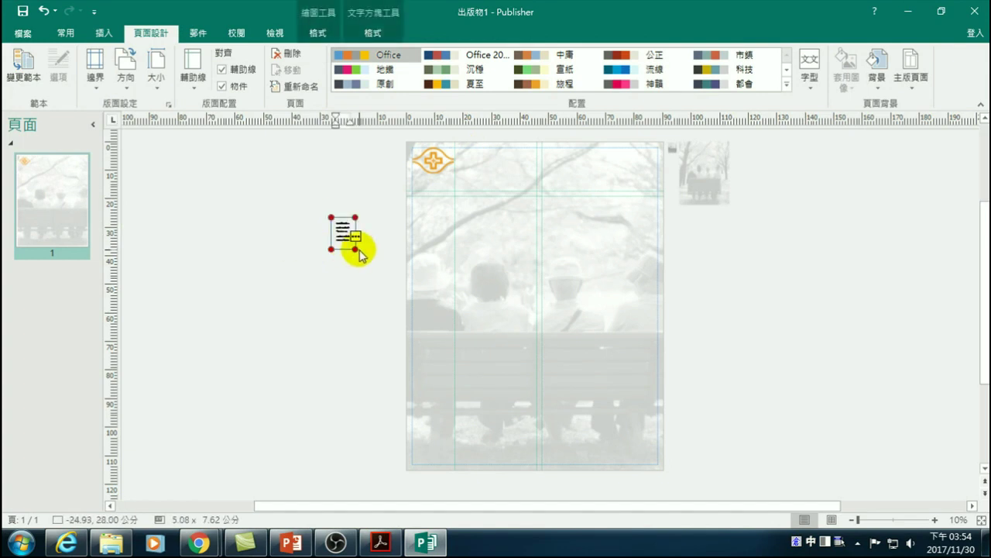
left_click_drag(353, 246, 569, 276)
left_click_drag(365, 215, 485, 144)
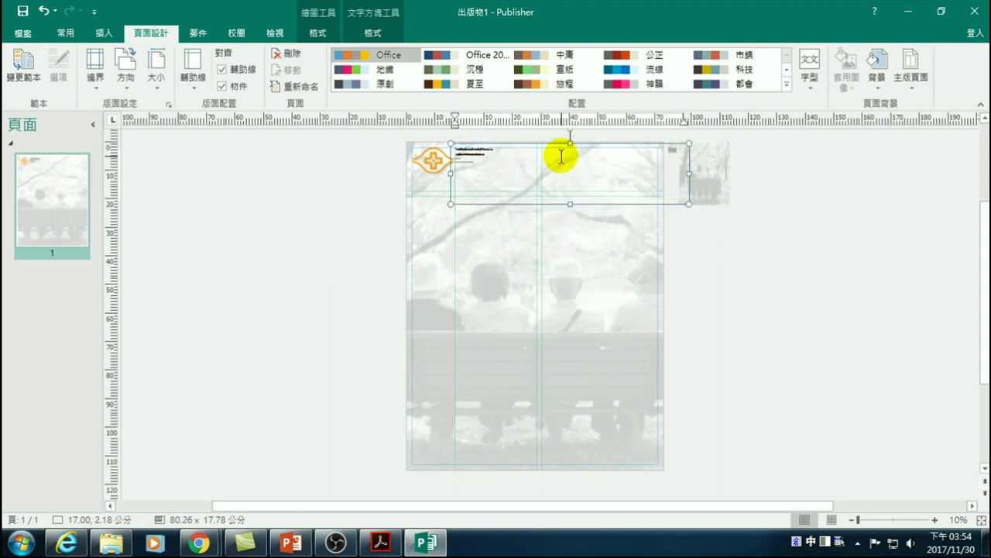
left_click_drag(689, 174, 662, 173)
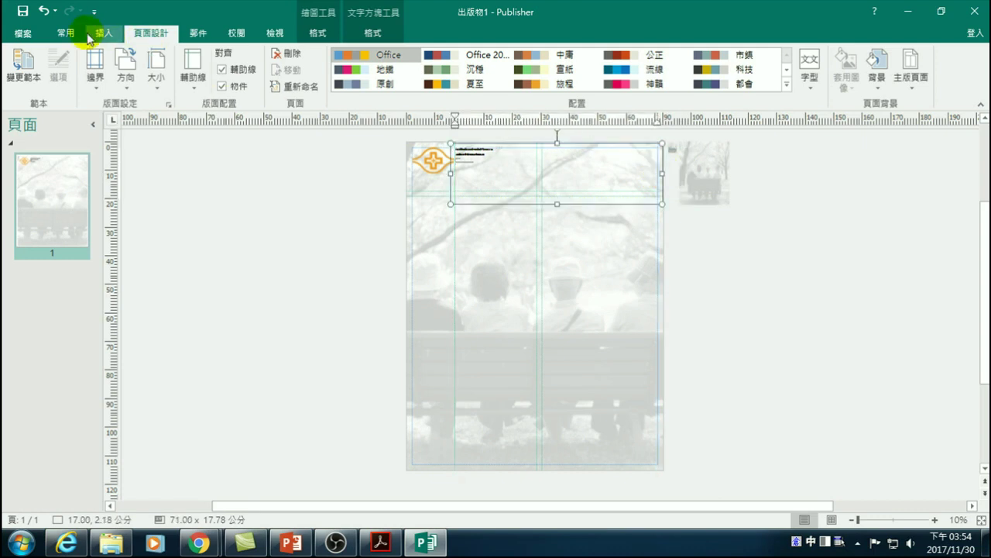
- Grow the title text several sizes and remove the line break after 以
left_click(67, 33)
left_click(230, 60)
left_click_drag(485, 159, 444, 145)
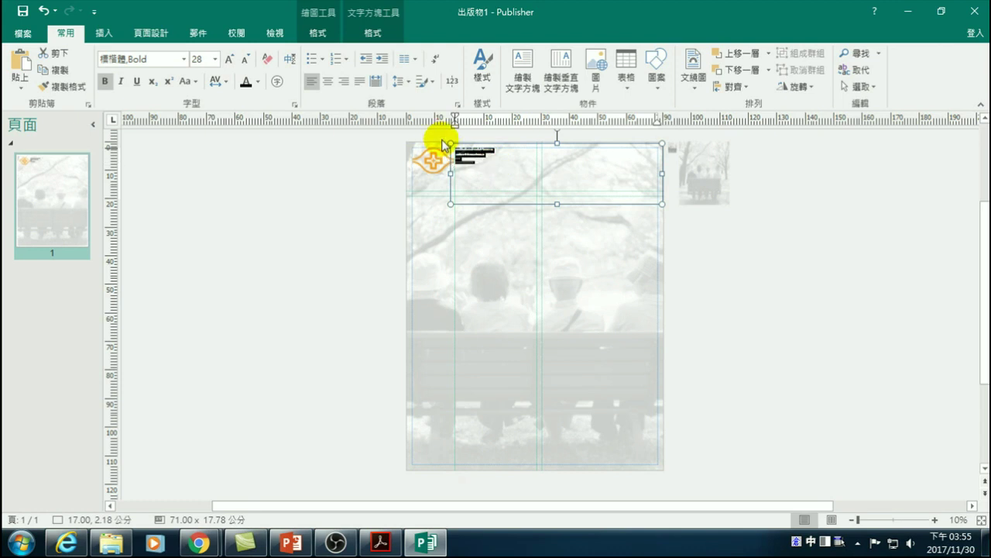
left_click(230, 60)
left_click(230, 61)
left_click(230, 61)
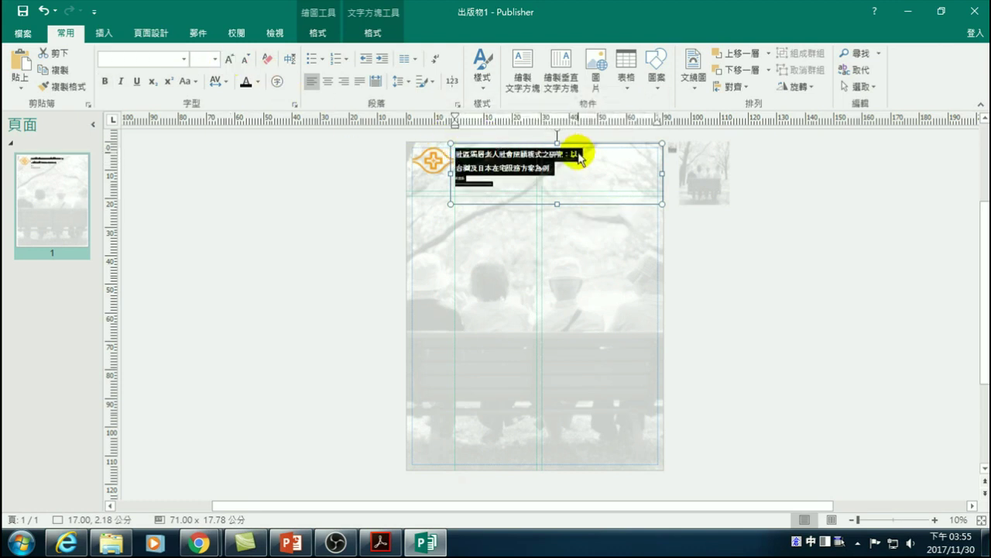
left_click(580, 158)
key("Delete")
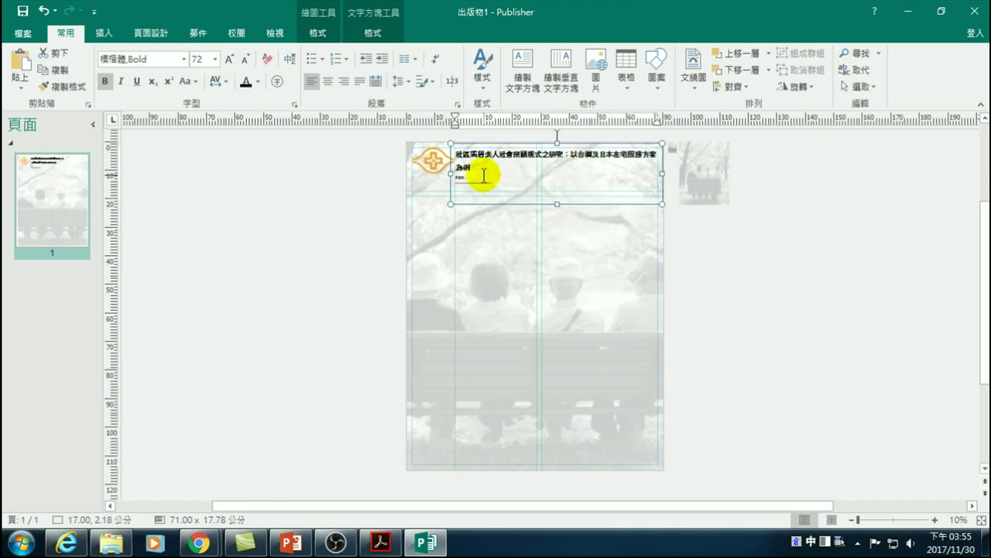
- Enlarge the whole title to 80 pt bold 標楷體 so it wraps onto two lines
left_click_drag(506, 183, 443, 146)
left_click(230, 62)
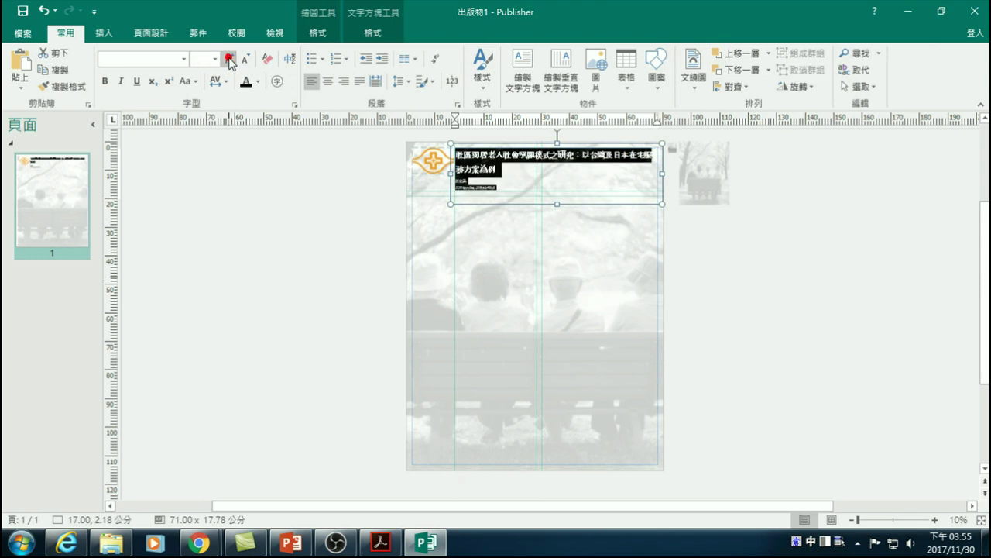
left_click(477, 173)
left_click(502, 189)
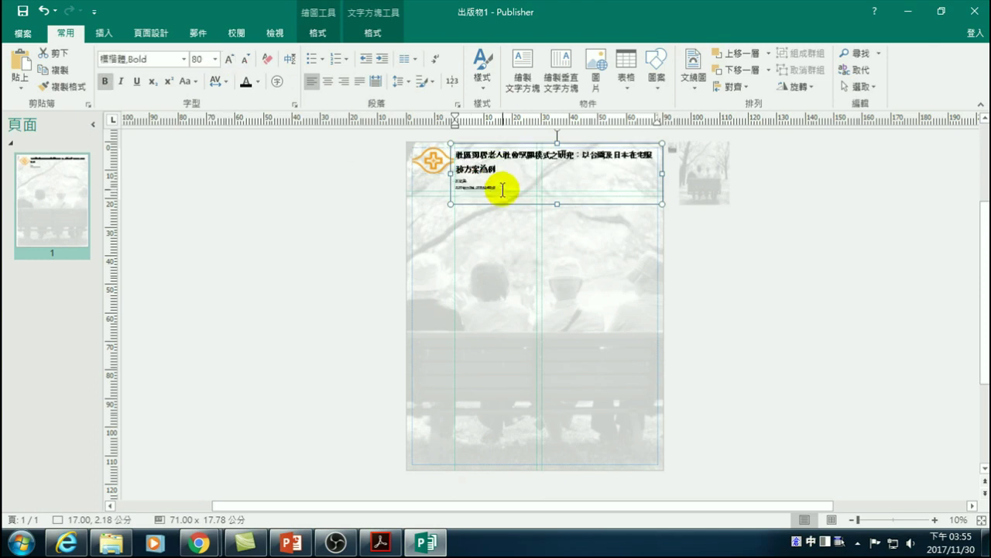
left_click(707, 234)
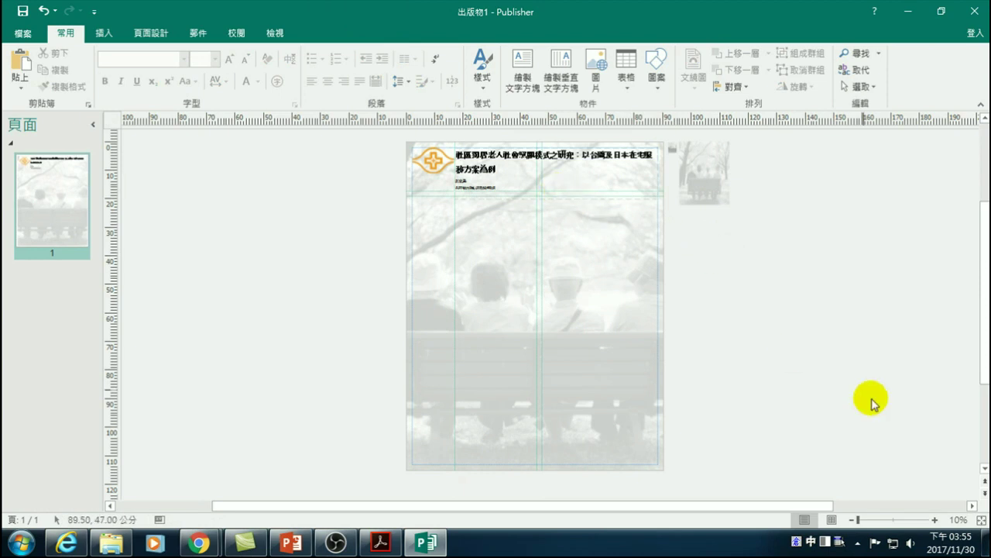
- Zoom the poster to 20% and check the title and author text in the title box
left_click(936, 520)
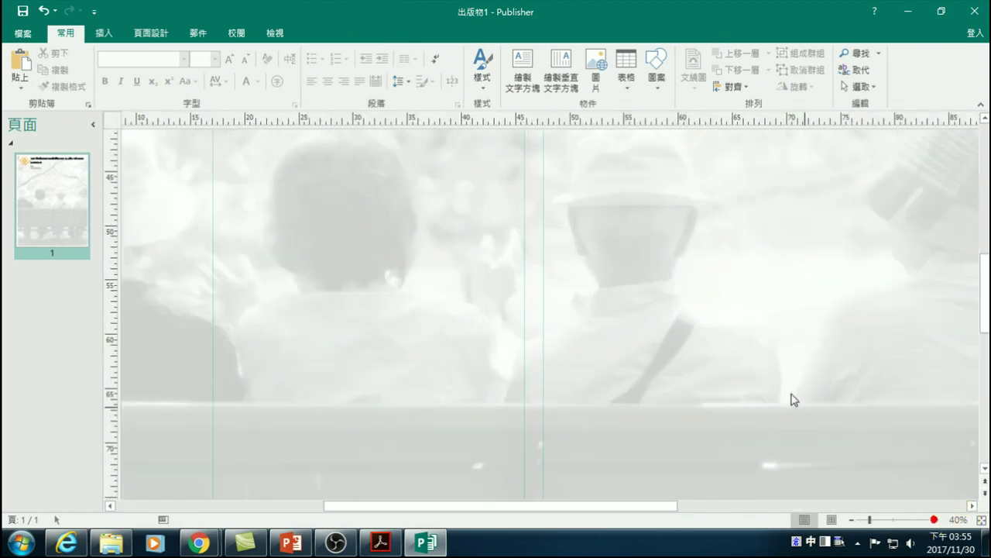
scroll(720, 287, "up", 1)
left_click_drag(977, 250, 988, 146)
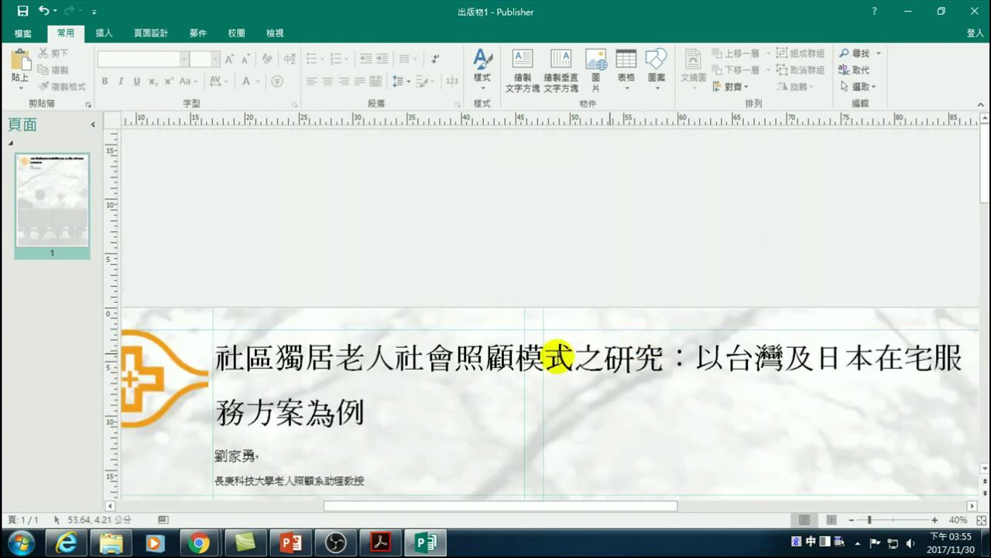
scroll(255, 388, "down", 1)
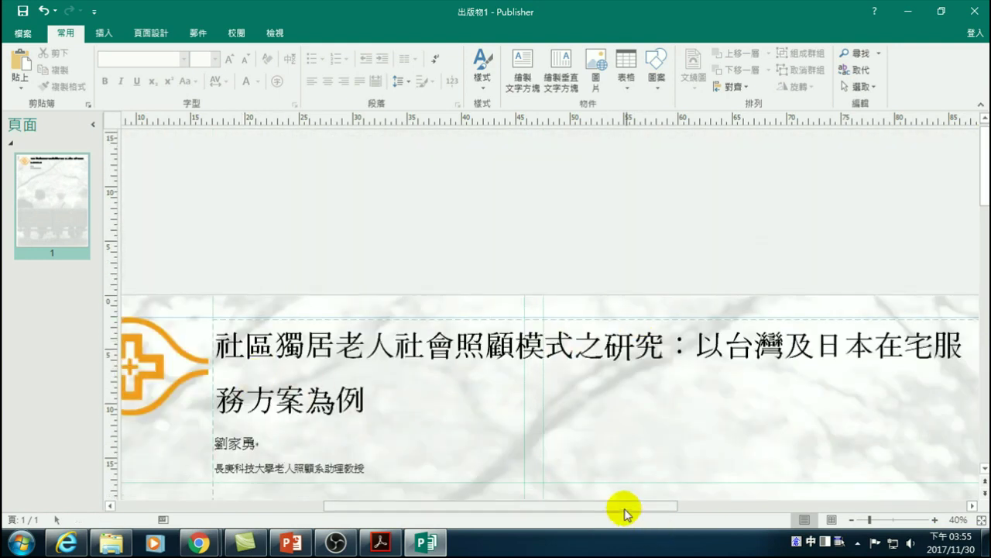
left_click(851, 521)
left_click(851, 521)
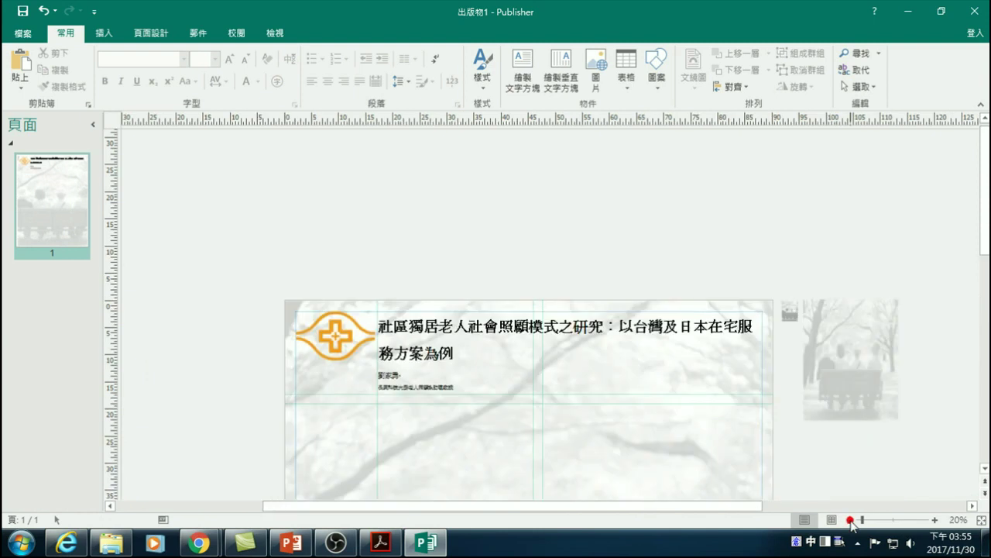
left_click(408, 372)
left_click_drag(463, 352, 472, 390)
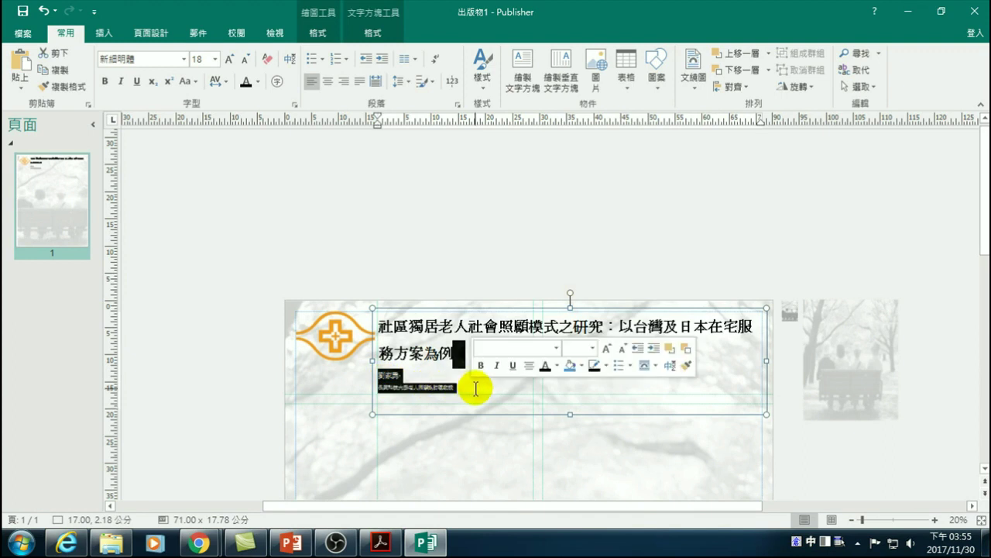
left_click(474, 387)
left_click(850, 441)
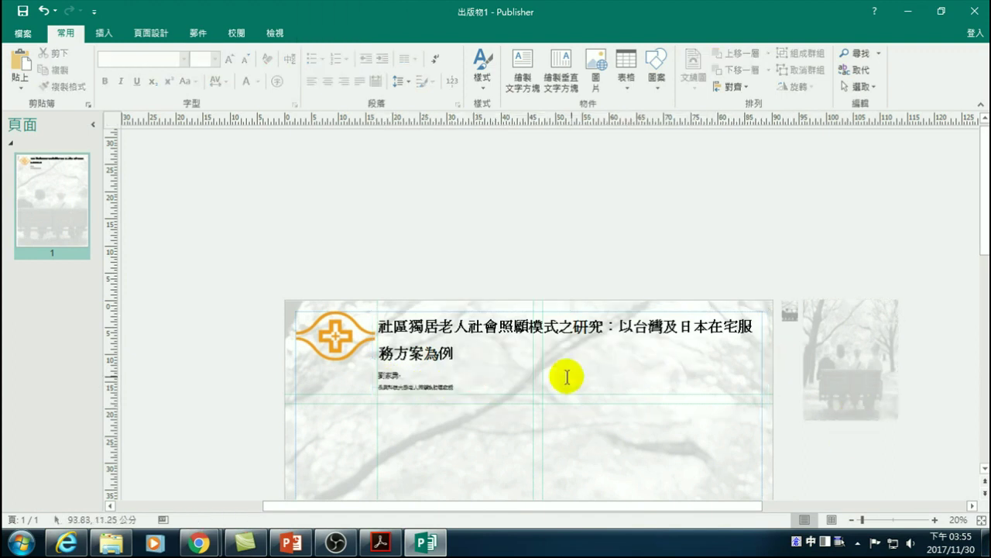
- Lower the horizontal guide under the author lines to about 18.5 cm from the top
scroll(542, 391, "down", 3)
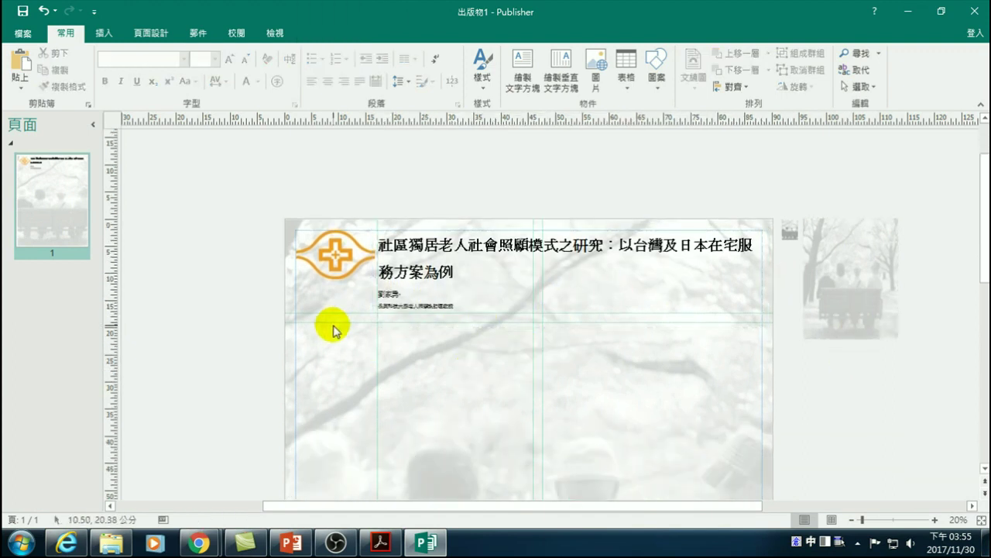
left_click_drag(339, 322, 339, 318)
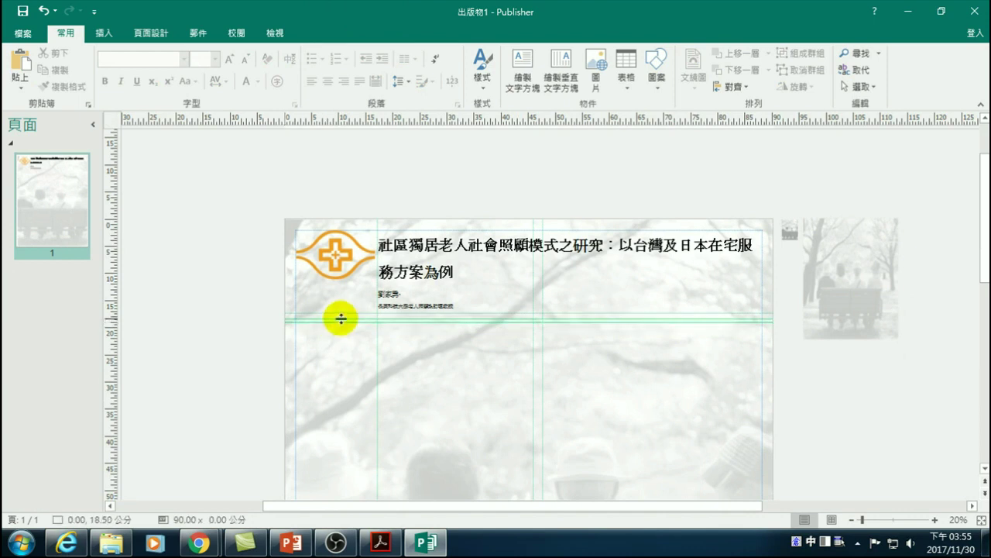
left_click(818, 390)
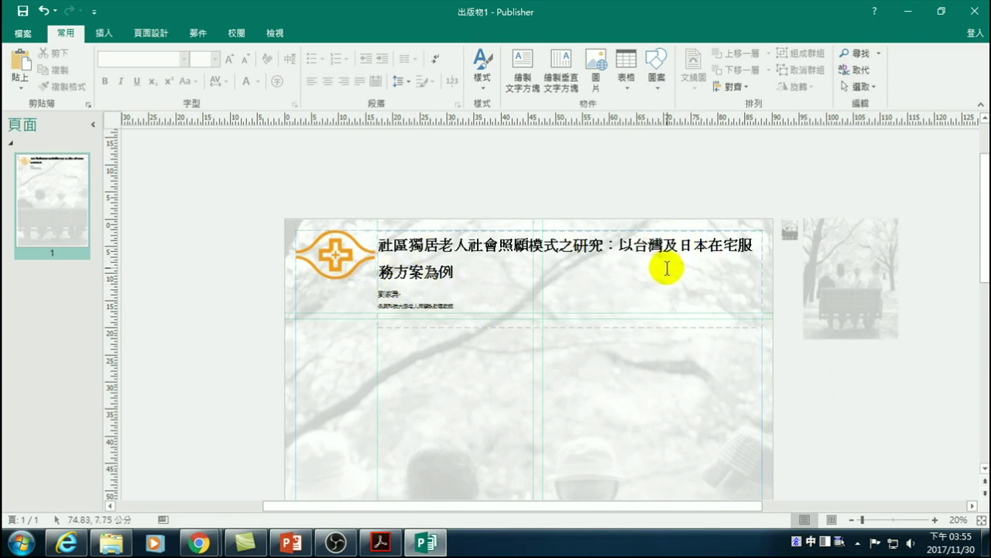
- Set the whole title block in Noto Serif CJK TC Black
left_click_drag(458, 305, 378, 241)
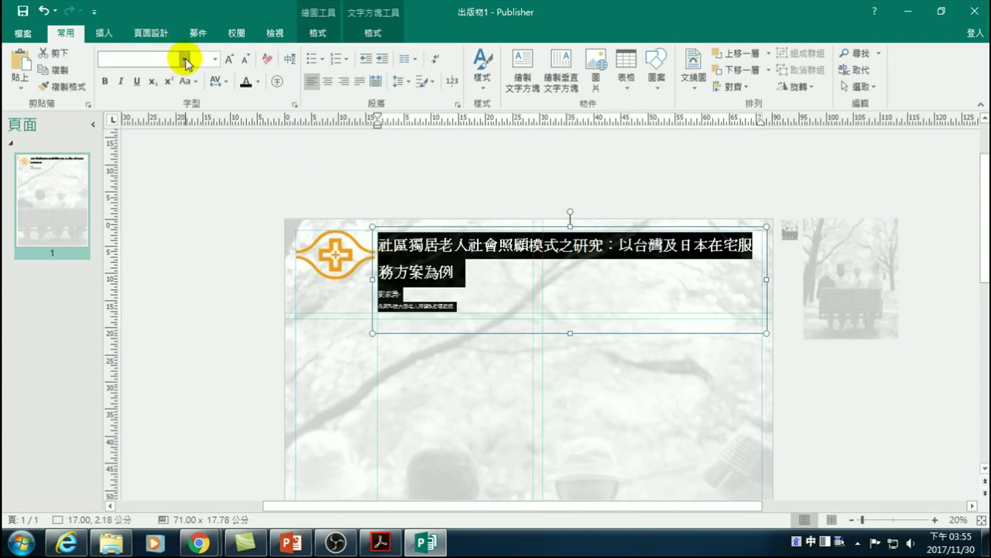
left_click(184, 59)
scroll(175, 248, "down", 8)
scroll(155, 225, "up", 3)
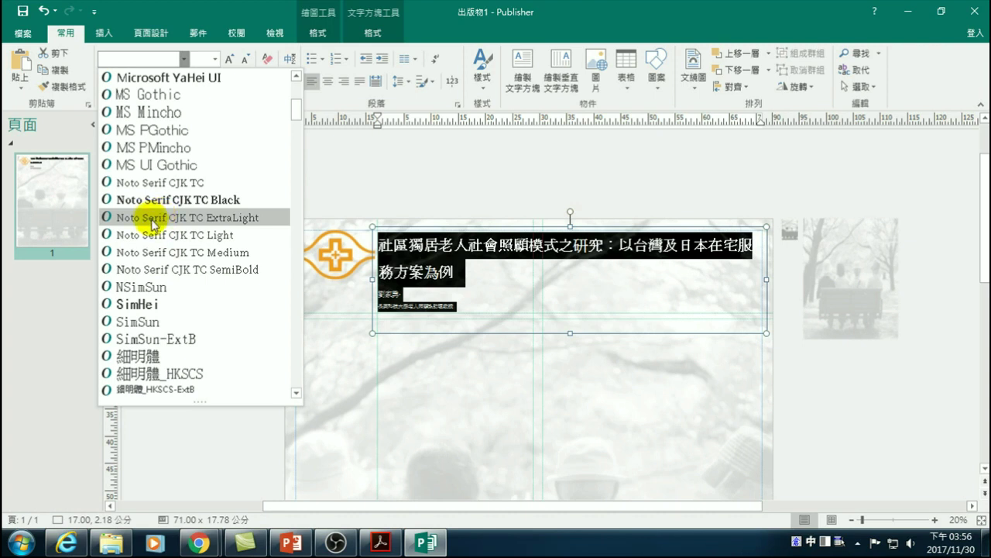
left_click(151, 200)
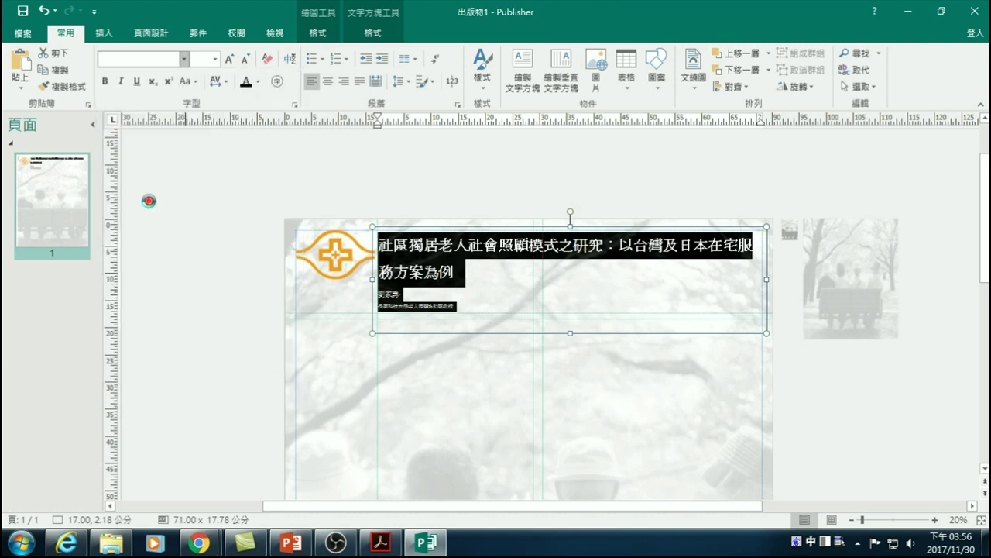
left_click(215, 277)
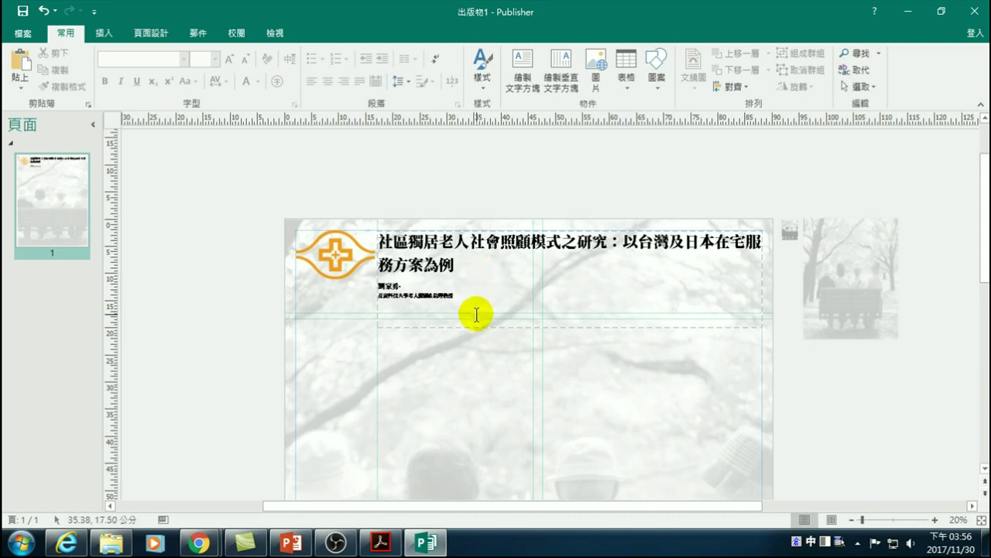
- Enlarge both author lines and raise the guide to just under them
triple_click(455, 296)
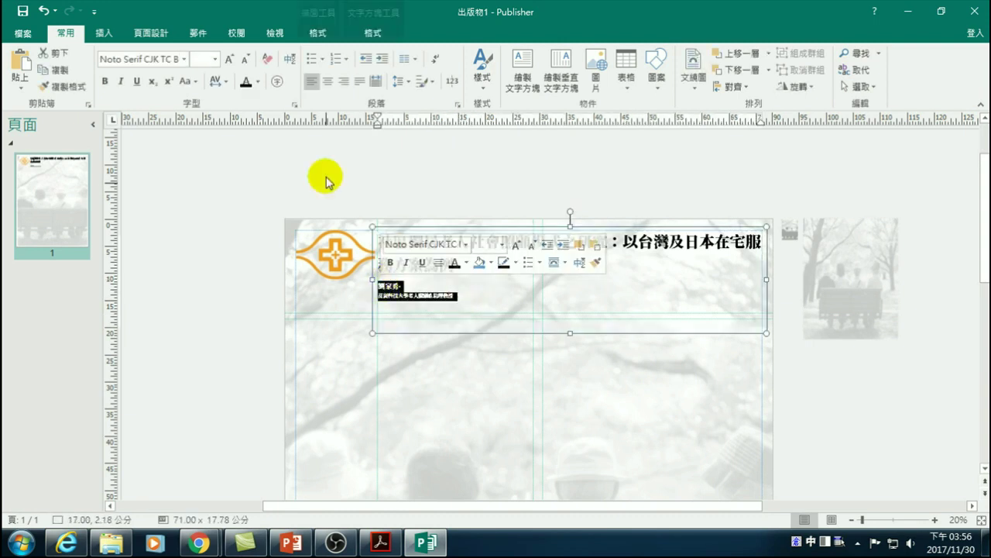
left_click(229, 60)
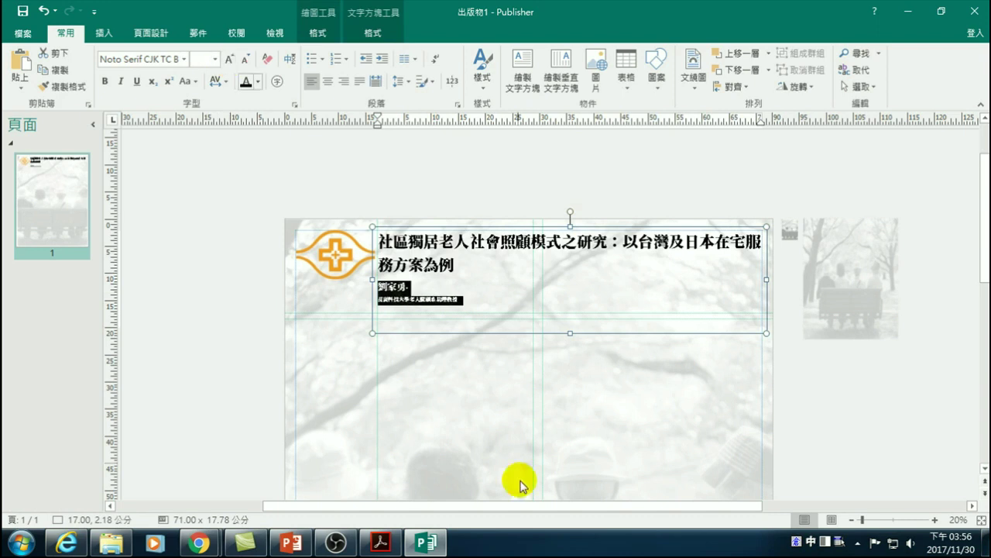
left_click_drag(358, 313, 355, 300)
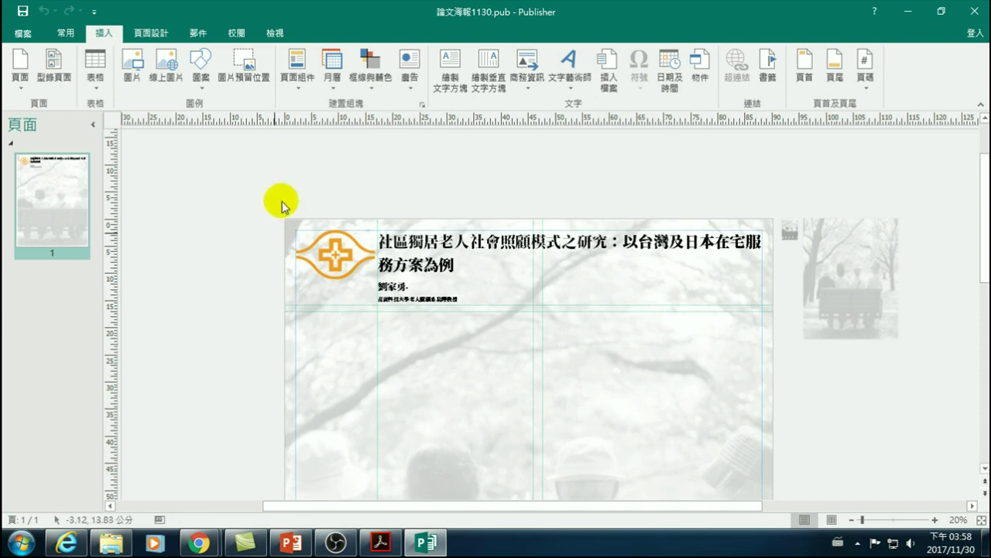
- Insert a blue Heading page part and drag it to the left, just below the author lines
left_click(303, 68)
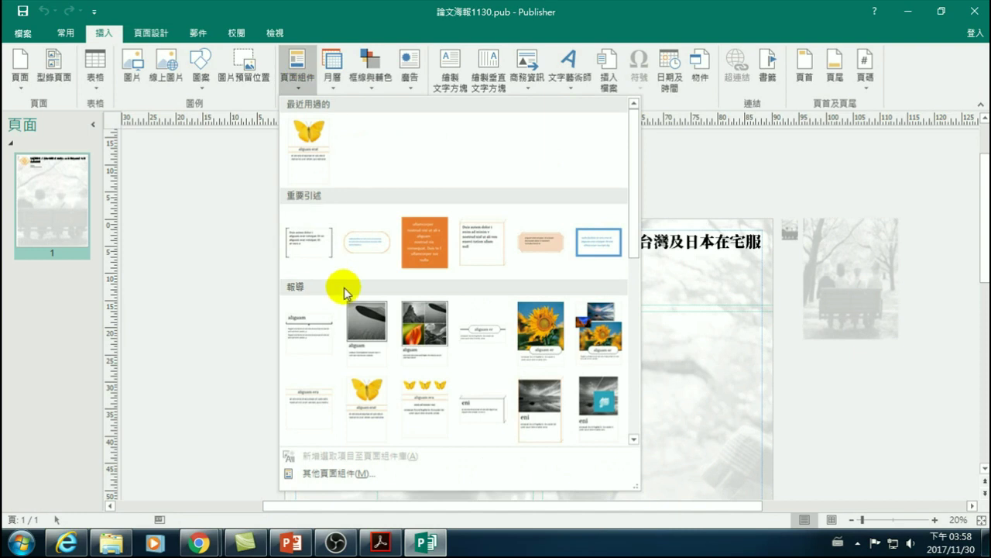
scroll(343, 325, "down", 5)
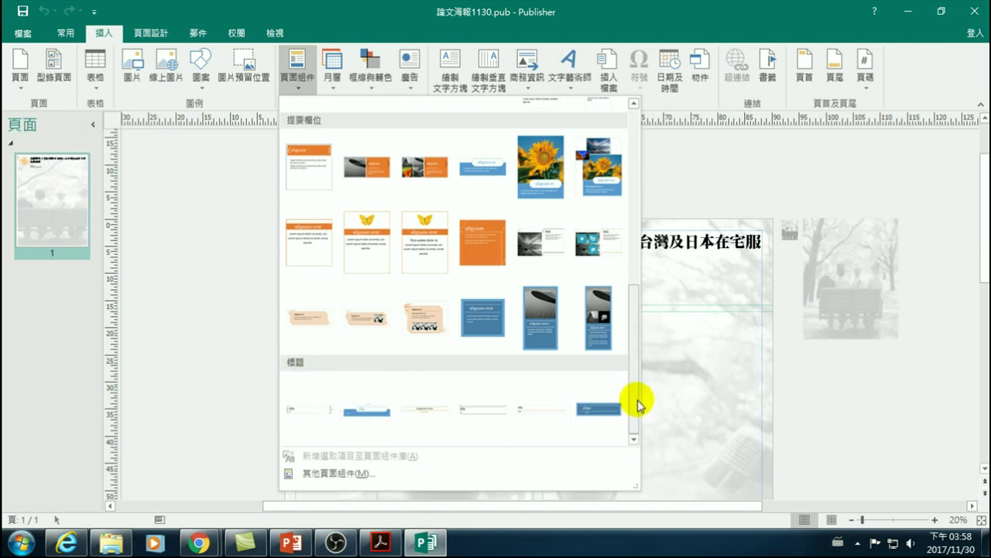
left_click(377, 418)
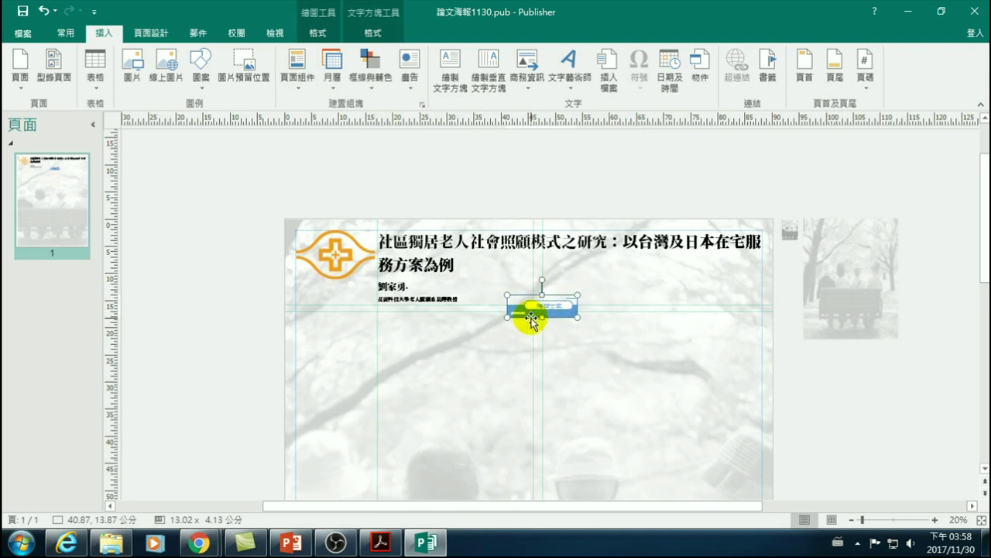
left_click_drag(530, 316, 532, 377)
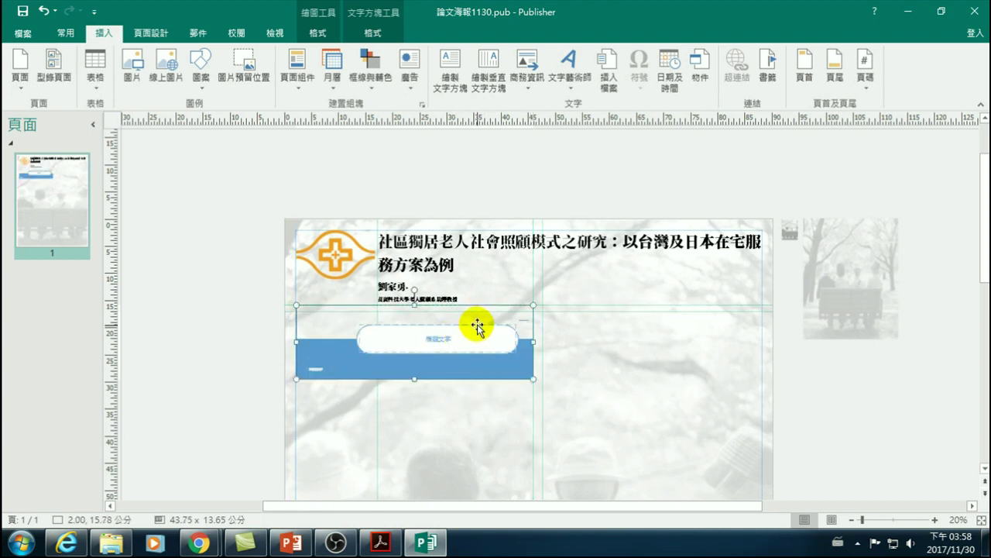
- Nudge the heading part down and replace the pill's placeholder text with 摘要
left_click_drag(341, 304, 341, 312)
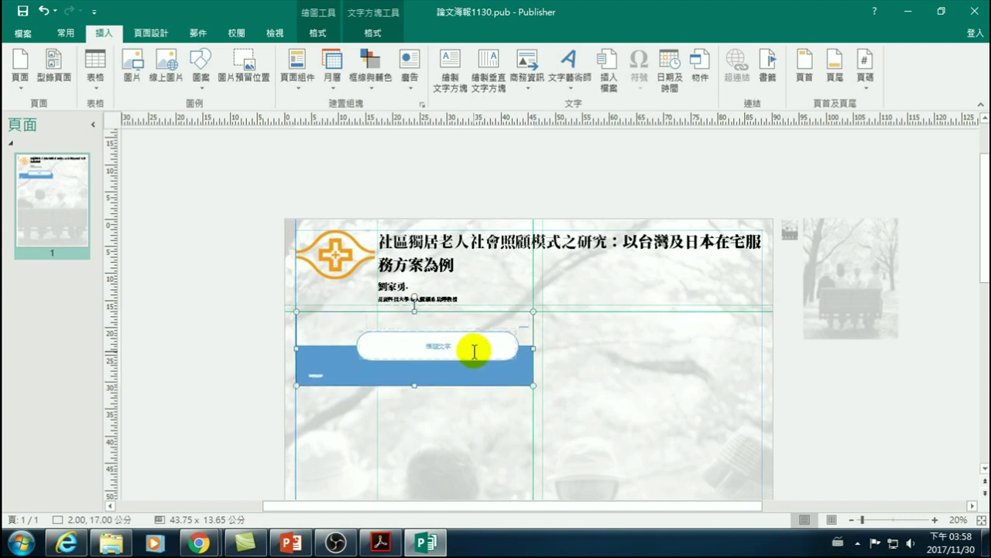
left_click(447, 344)
left_click_drag(424, 346, 461, 345)
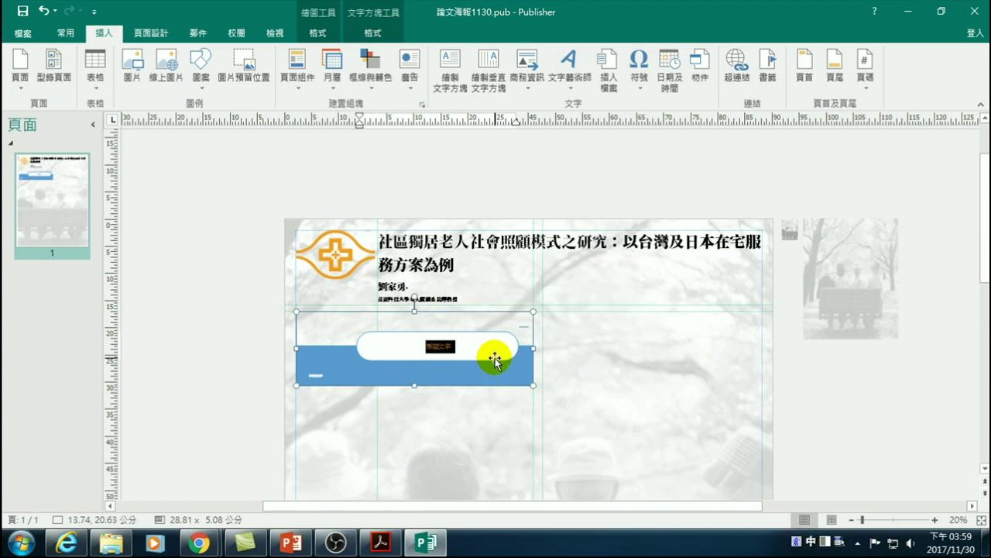
key("space")
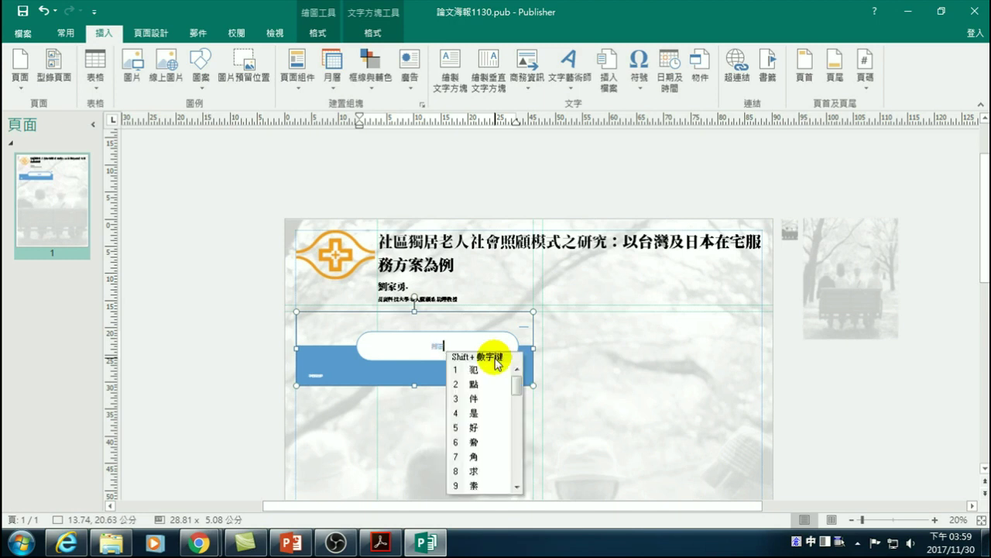
key("Return")
left_click_drag(415, 344, 454, 347)
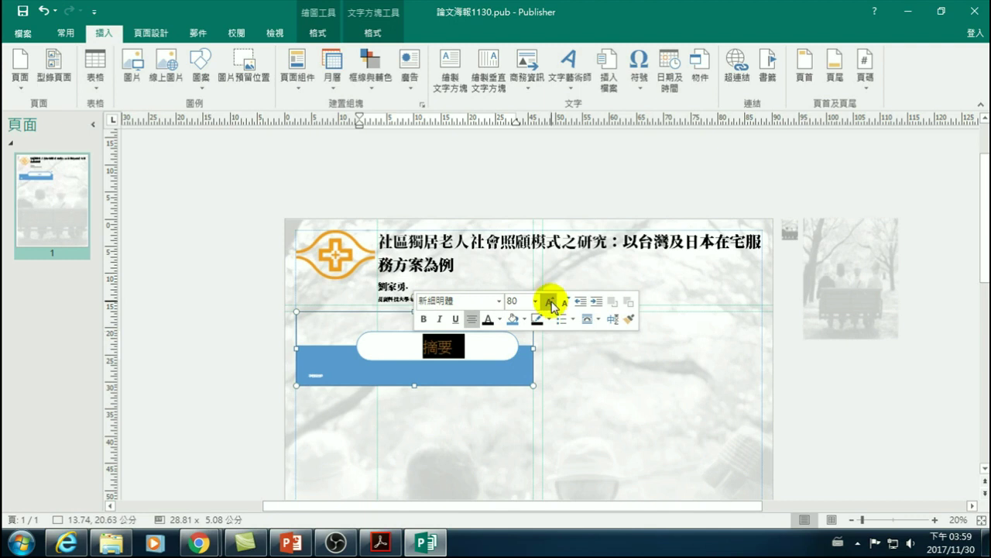
- Set 摘要 in the Noto Serif CJK TC Black font and select the blue bar's text box
left_click(209, 390)
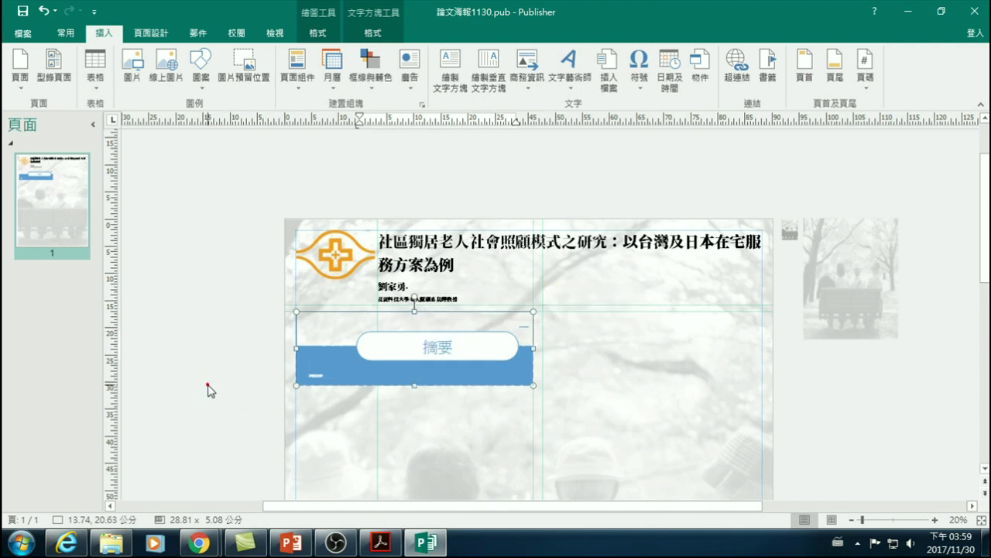
left_click(368, 386)
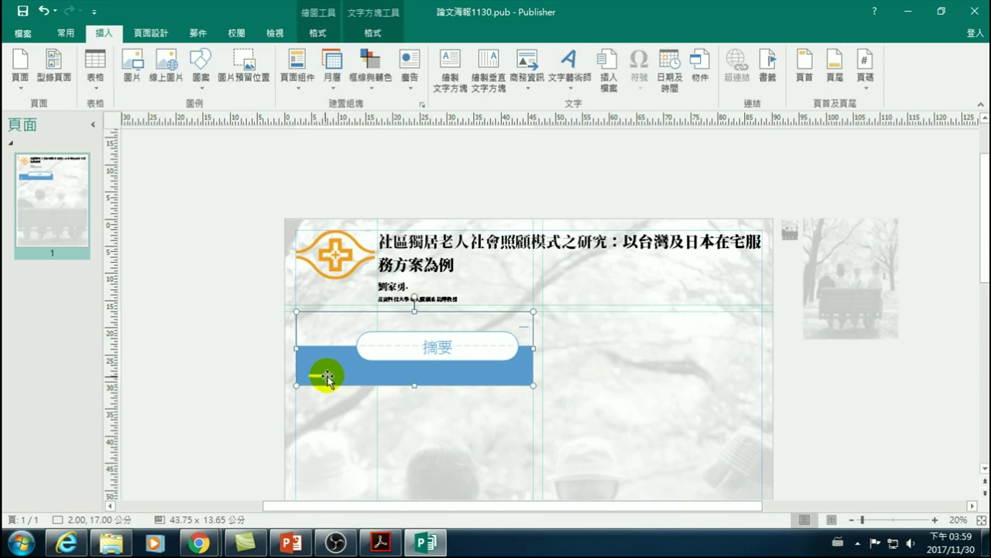
double_click(436, 348)
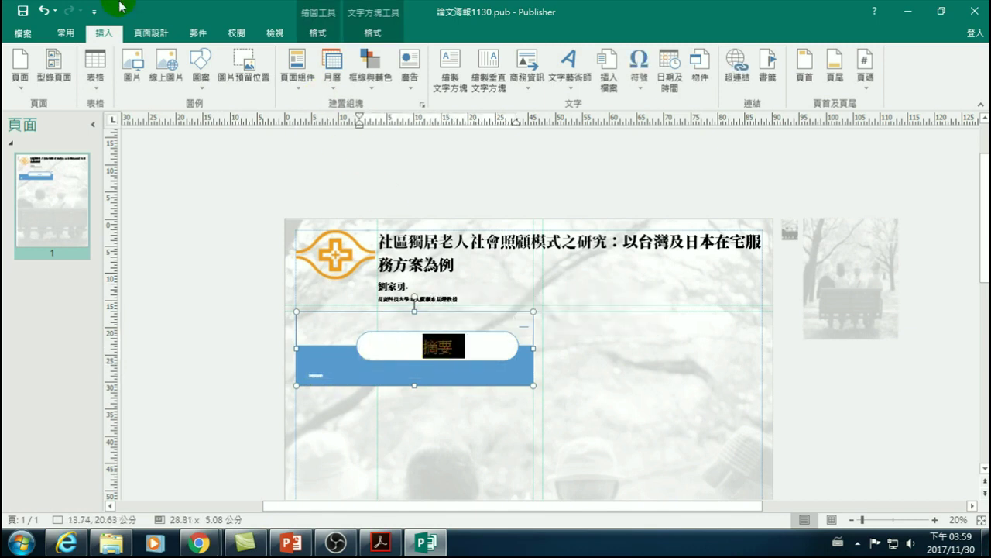
left_click(67, 33)
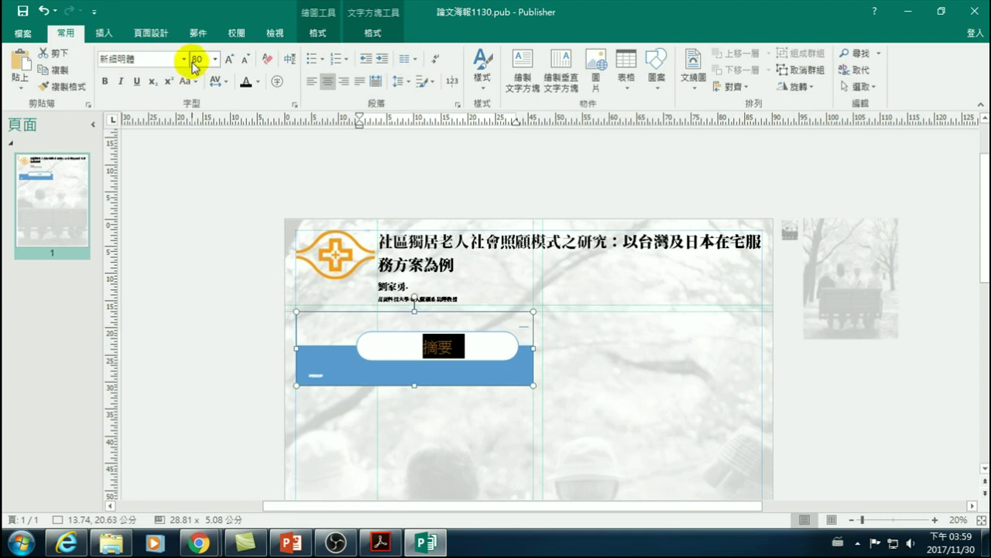
left_click(183, 59)
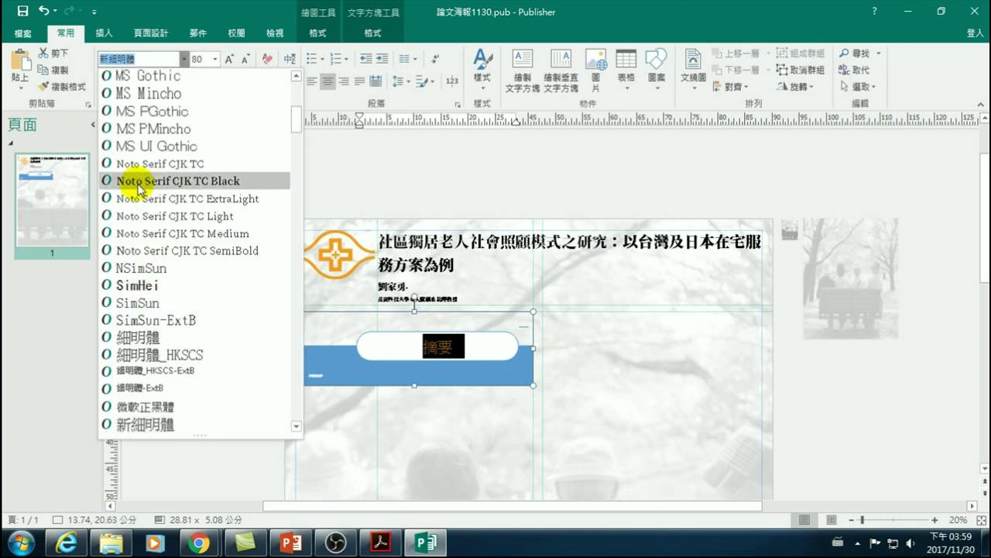
left_click(138, 184)
left_click(172, 312)
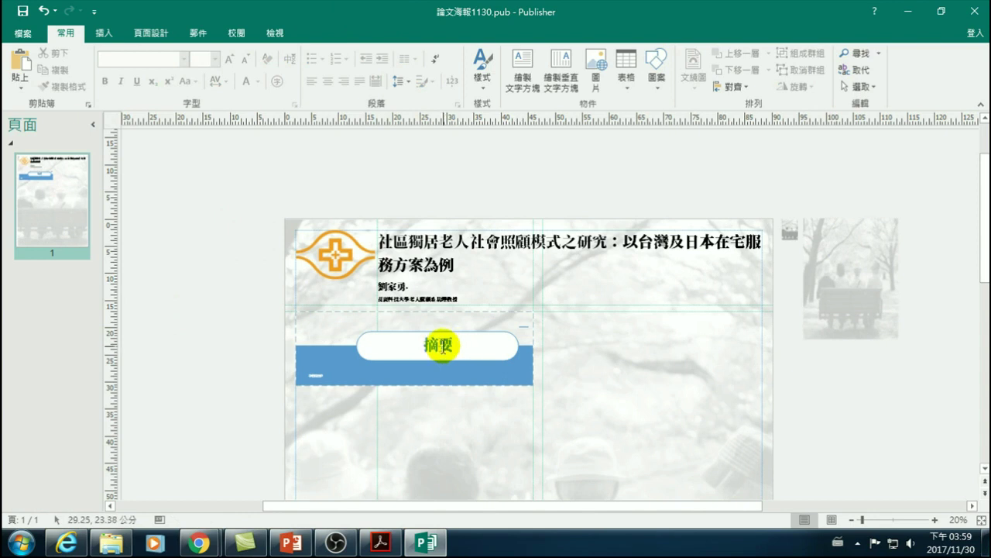
left_click(316, 376)
left_click(324, 377)
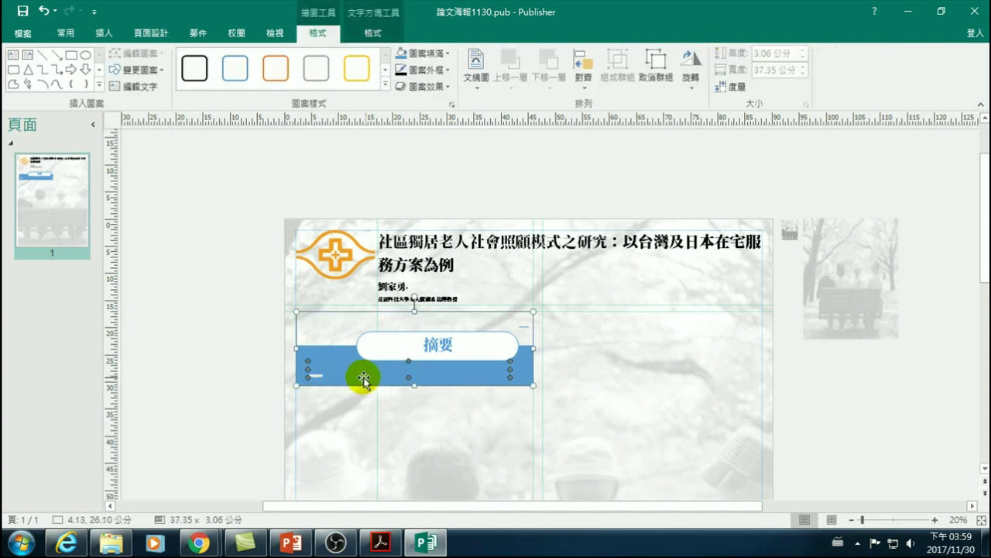
left_click(327, 374)
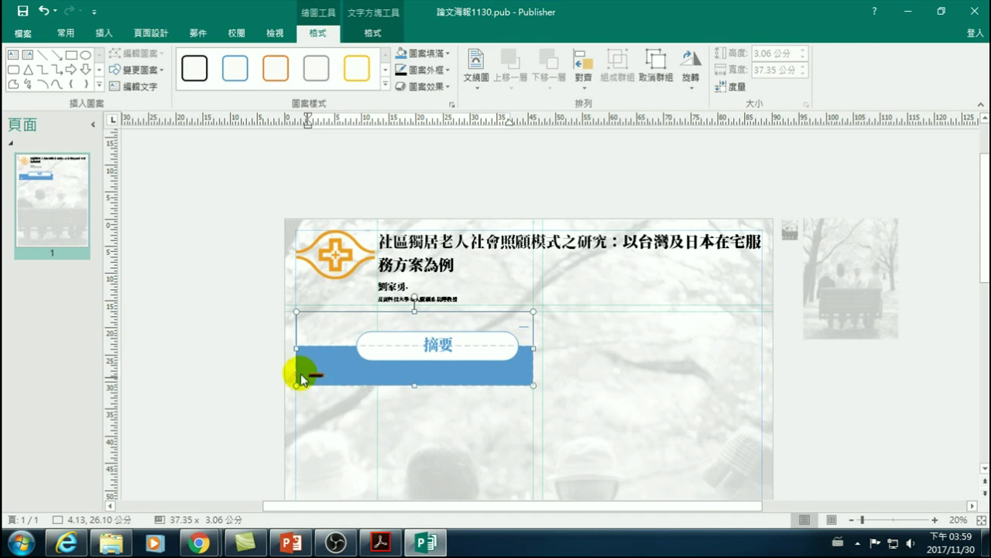
- Copy the abstract paragraph from the paper's PDF in Acrobat and paste it into the blue 摘要 block
left_click(380, 542)
scroll(288, 365, "down", 10)
scroll(262, 373, "down", 5)
left_click_drag(152, 138, 443, 370)
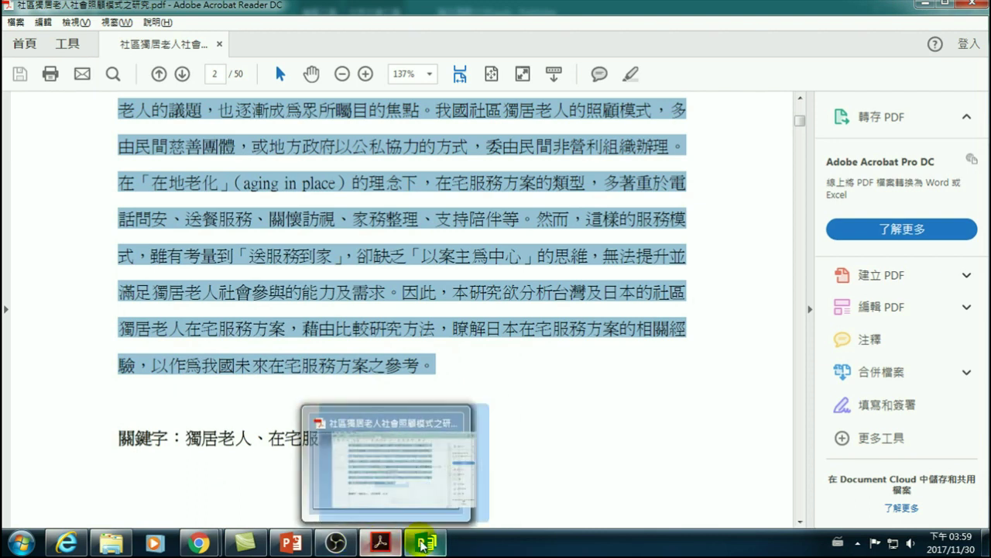
left_click(341, 407)
key("ctrl+v")
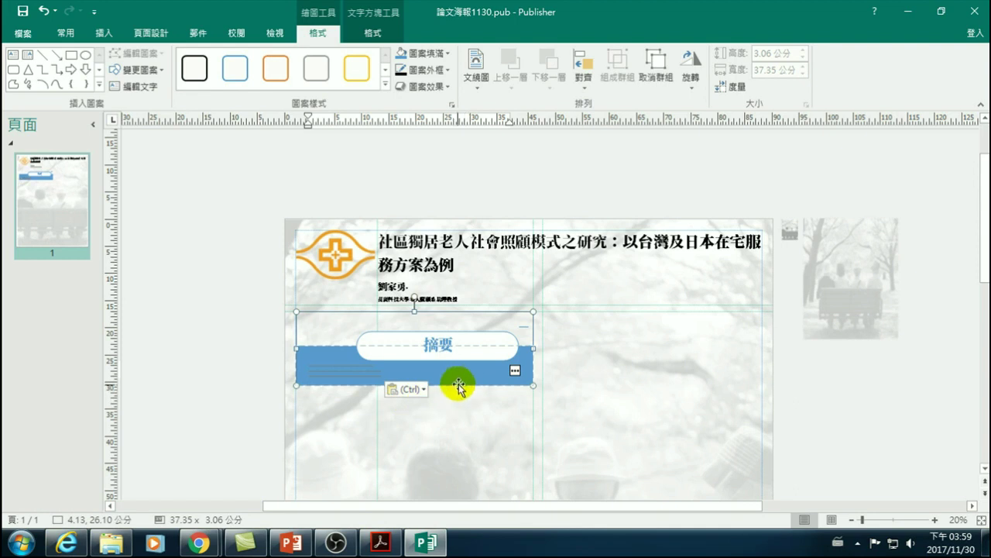
- Apply Keep Text Only to the pasted abstract
left_click(447, 378)
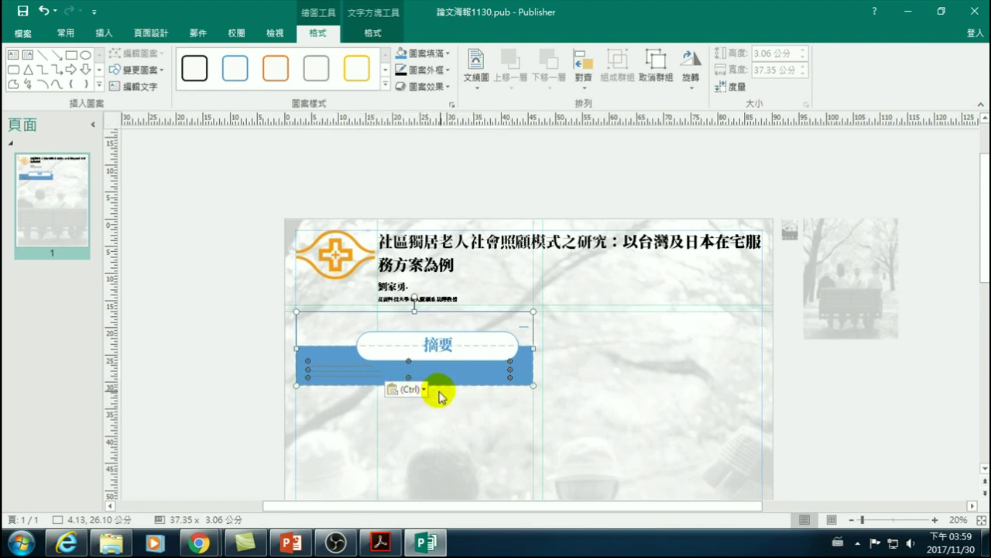
left_click(422, 390)
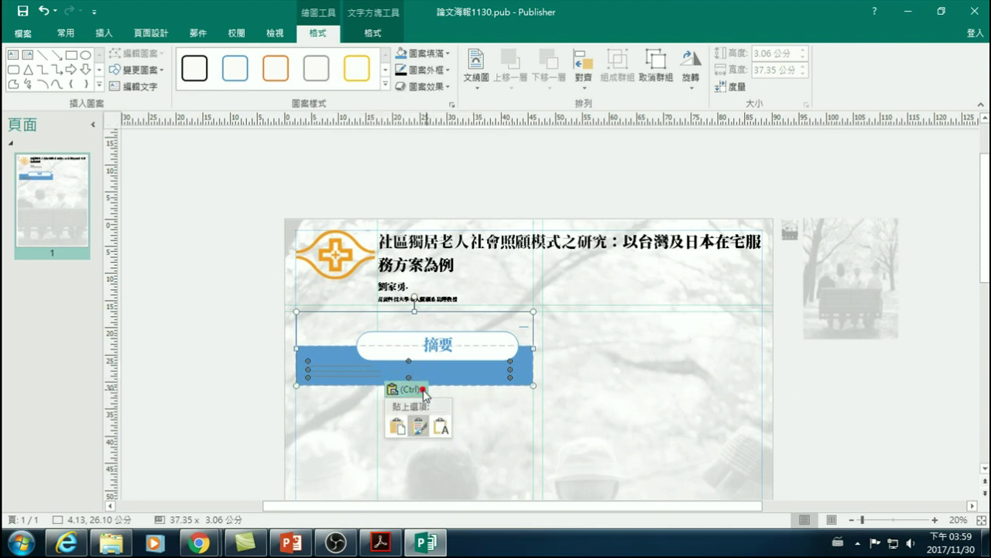
left_click(444, 425)
- Undo the accidentally inserted blank page 2, leaving a single-page poster
key("ctrl+shift+n")
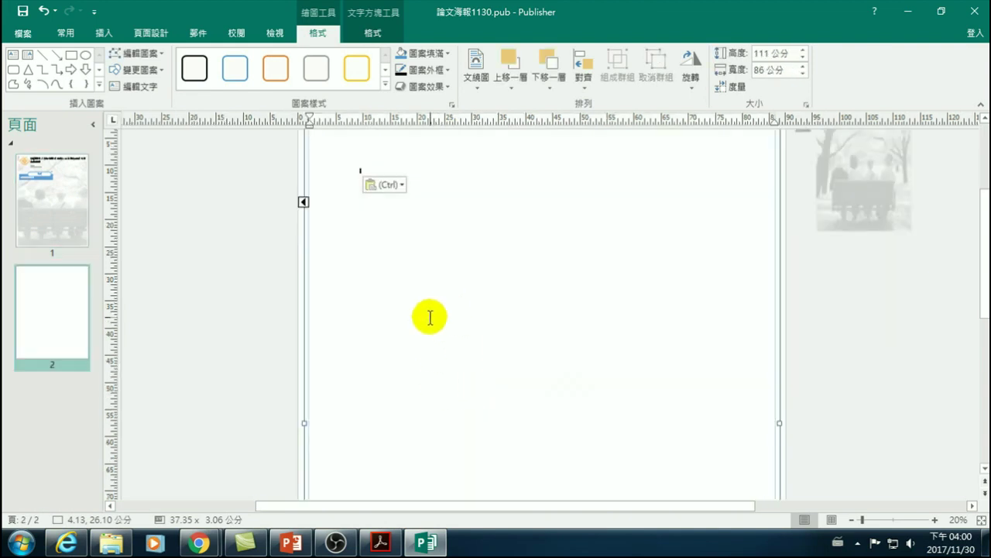
left_click(38, 204)
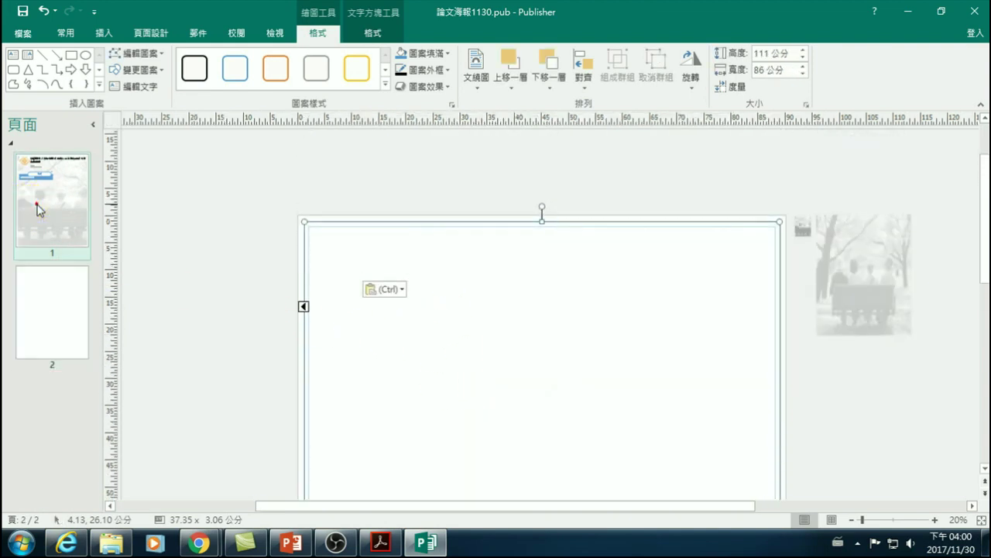
left_click(76, 306)
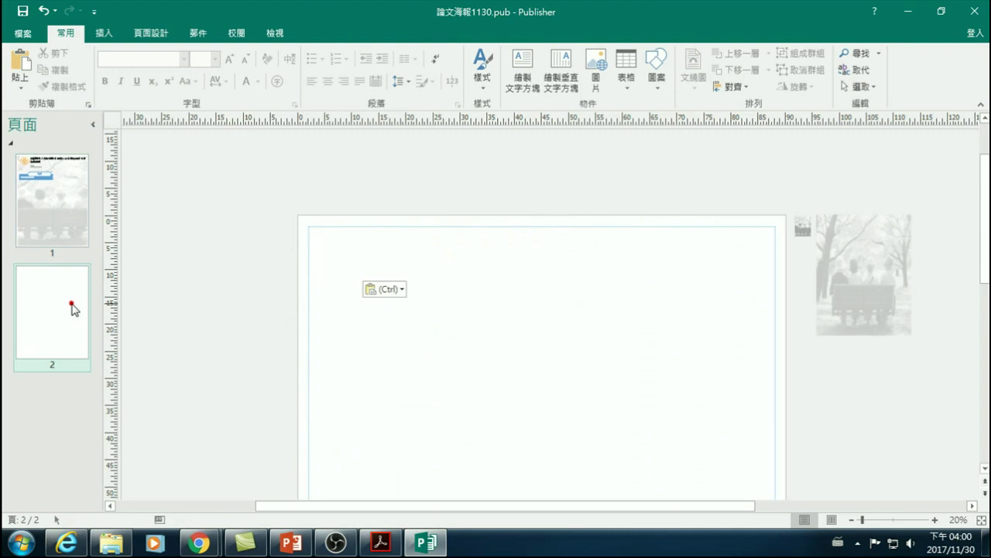
key("ctrl+z")
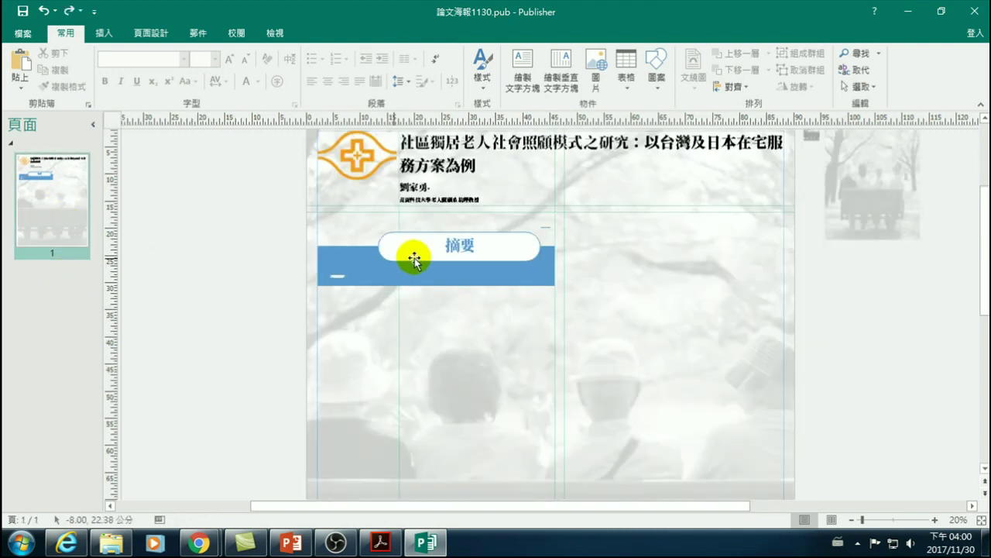
- Paste the abstract into the blue box and pick out the 摘要 text box within the group
left_click(341, 275)
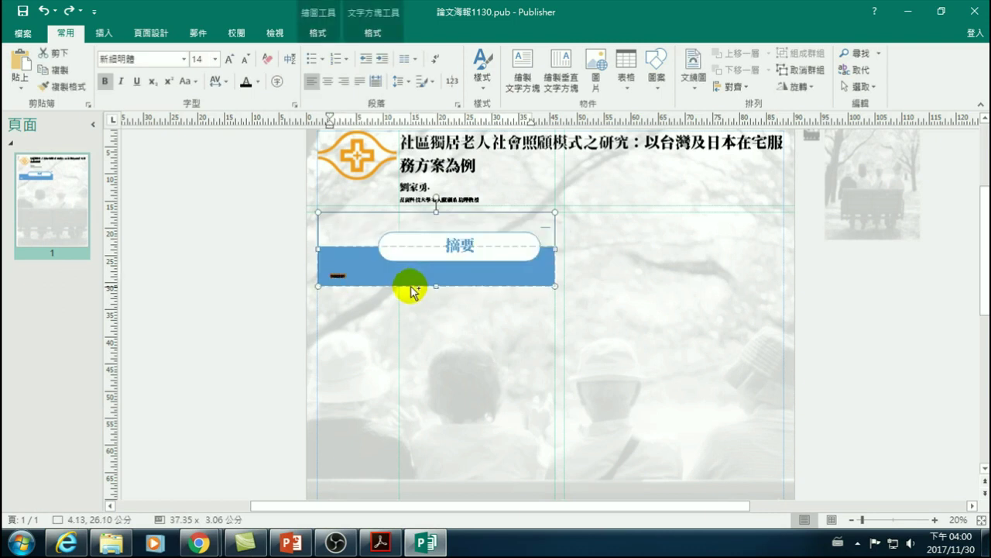
key("ctrl+v")
left_click(469, 276)
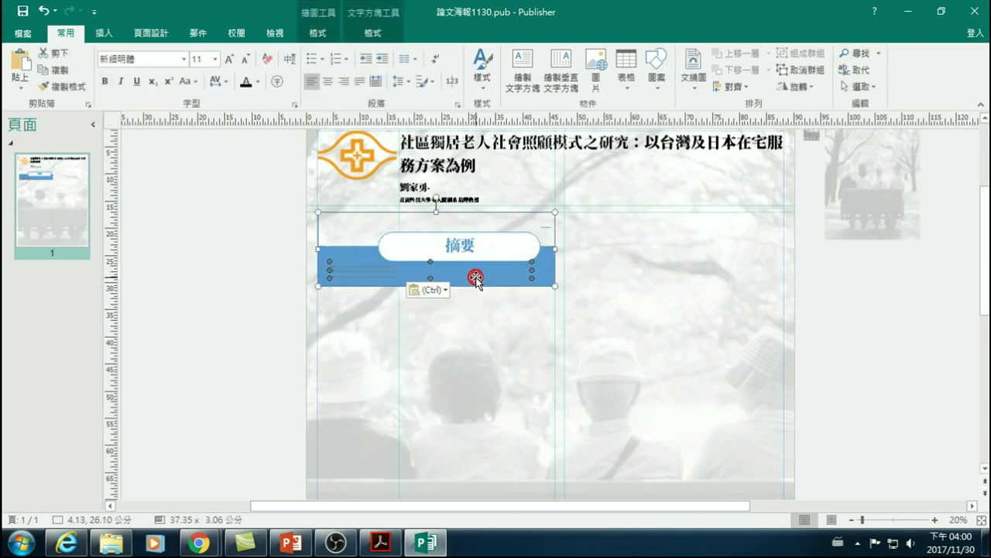
left_click(431, 278)
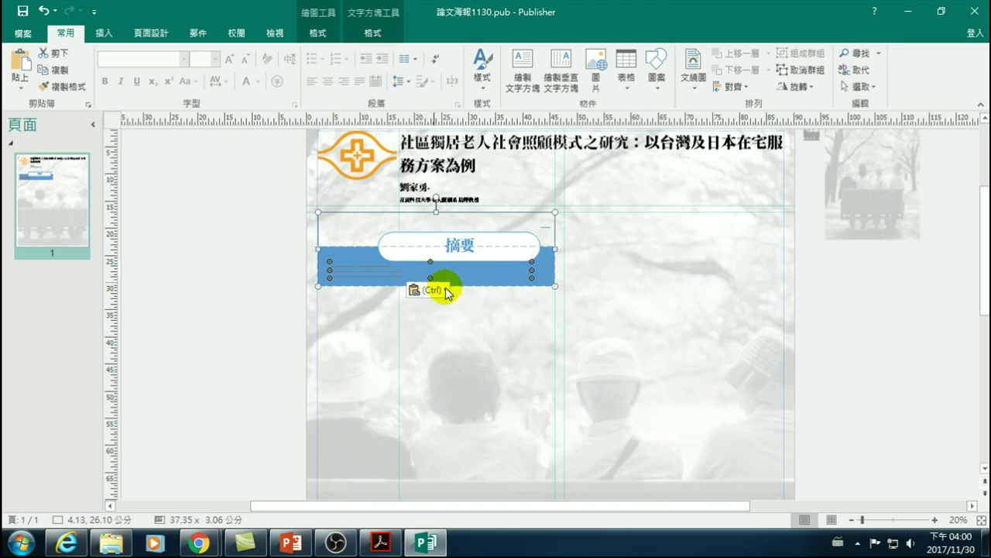
left_click(465, 283)
left_click(534, 222)
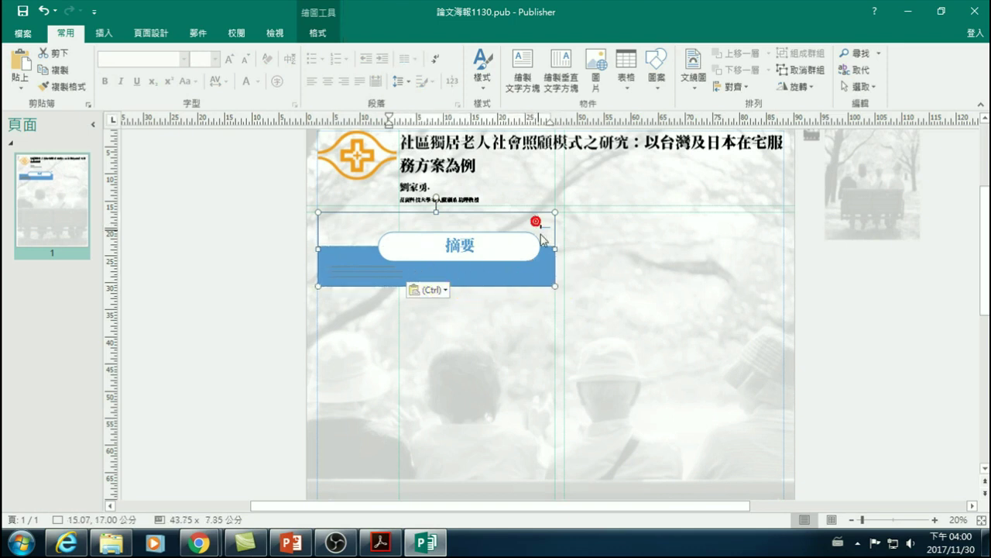
left_click(461, 286)
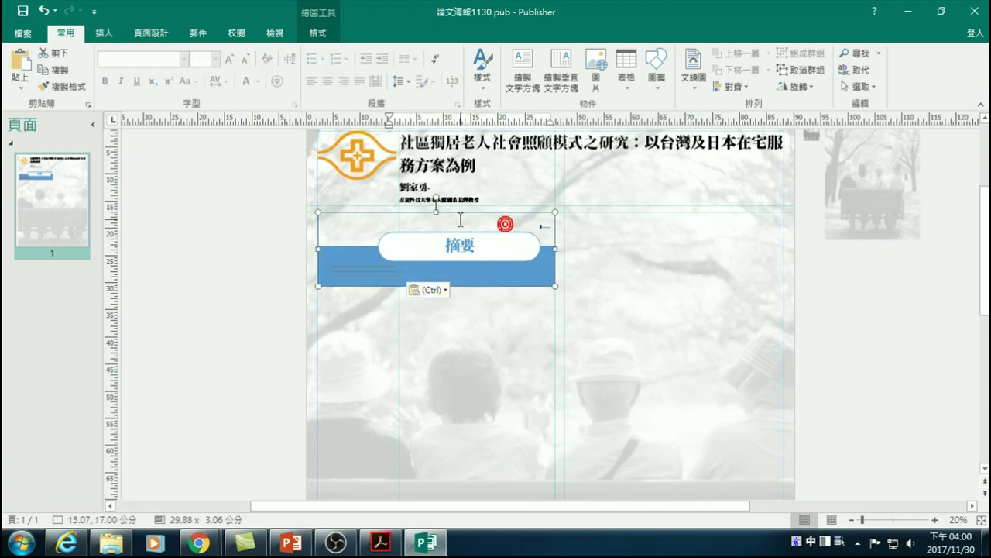
left_click(453, 232)
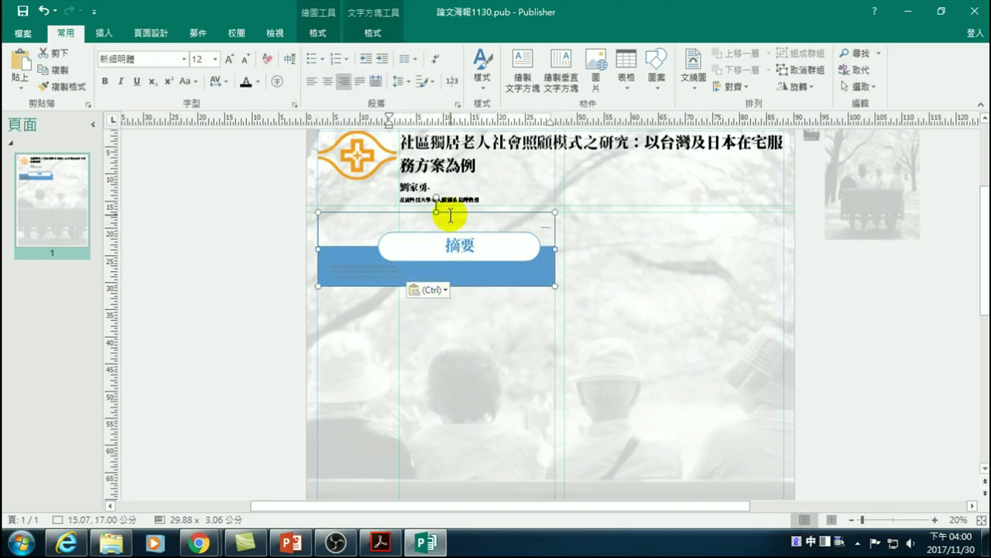
- Make the 摘要 text box taller and move the blue box and 摘要 group higher on the page
left_click_drag(552, 284, 552, 434)
left_click(493, 304)
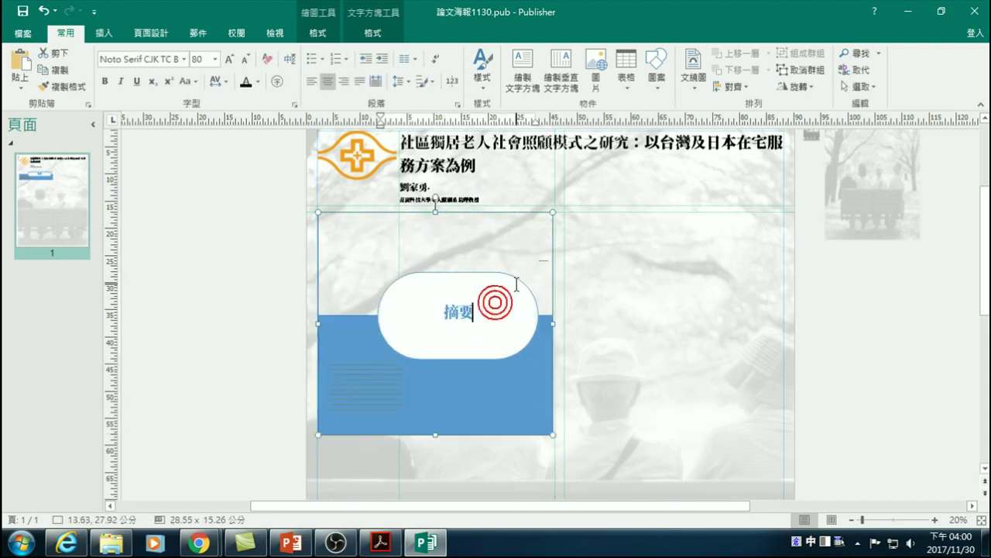
left_click(497, 271)
left_click(463, 354)
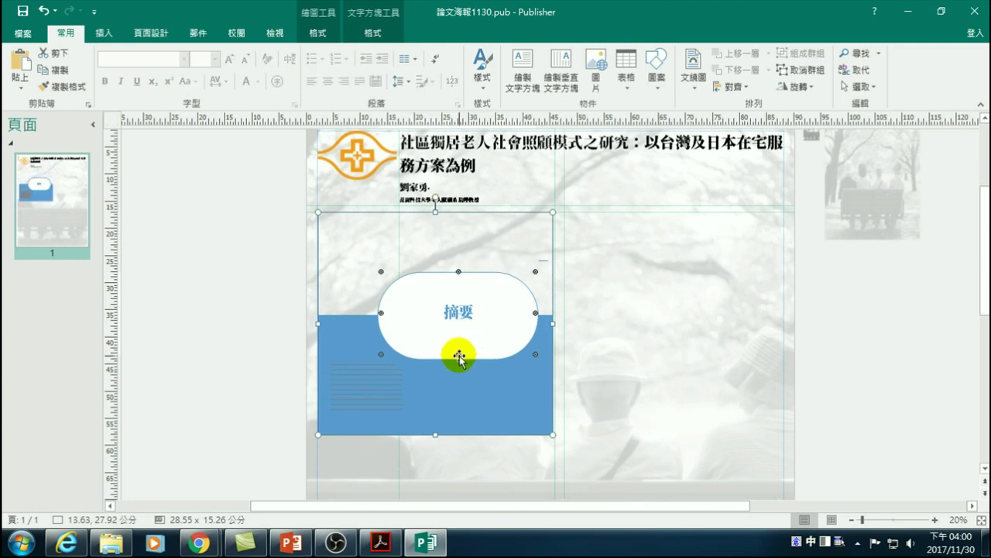
left_click_drag(459, 352, 459, 302)
left_click_drag(459, 309, 459, 311)
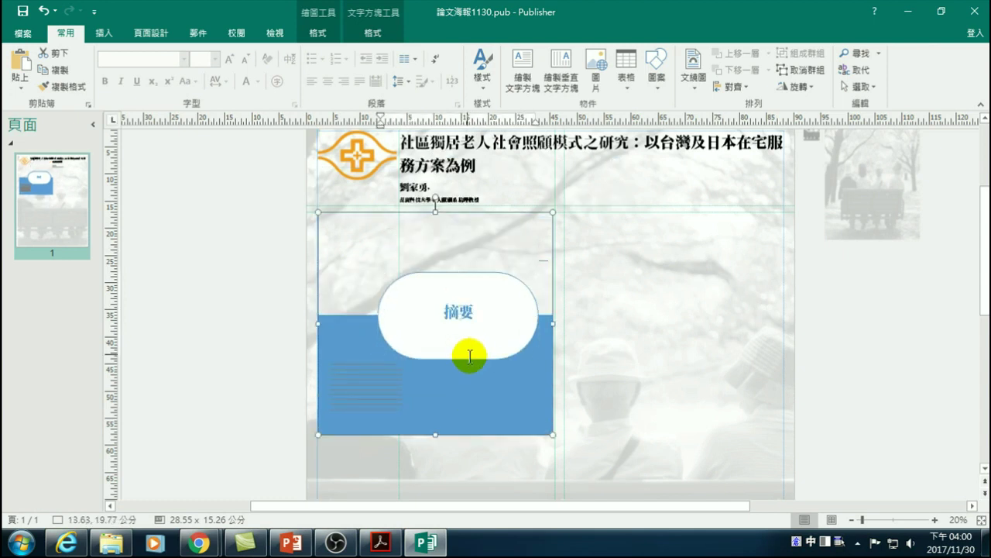
left_click(367, 275)
left_click(367, 274)
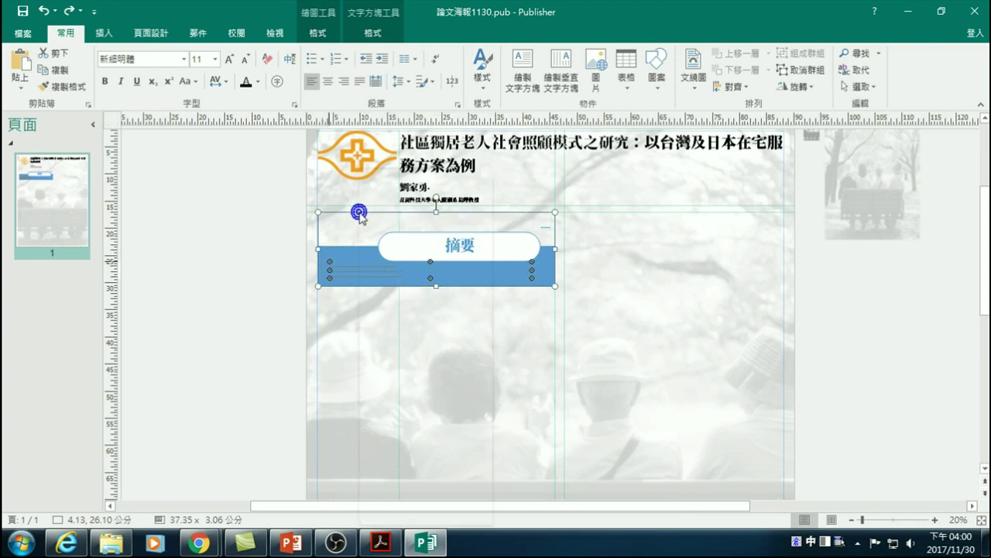
- Ungroup (取消群組) the grouped blue bar and 摘要 heading
right_click(358, 216)
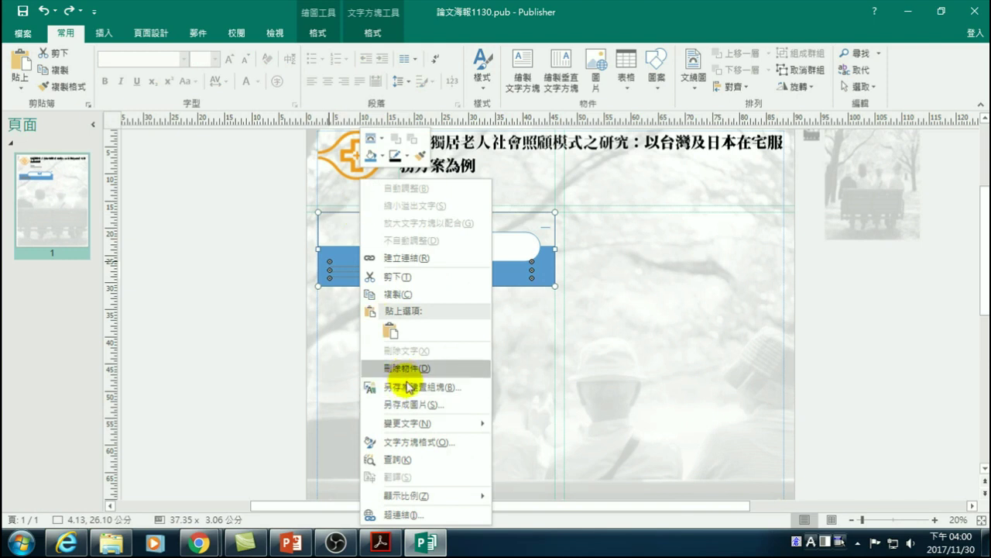
left_click(240, 307)
left_click(345, 286)
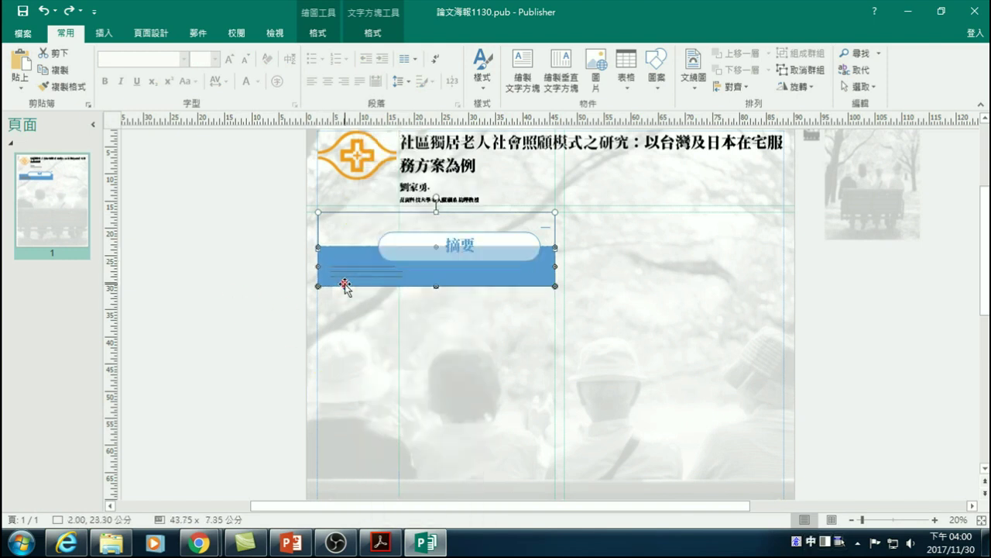
right_click(344, 283)
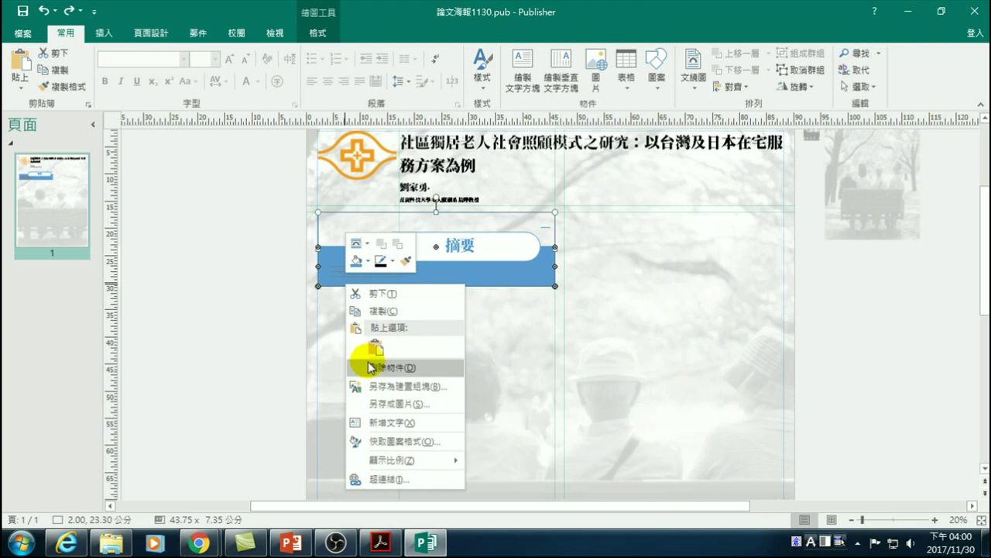
right_click(317, 227)
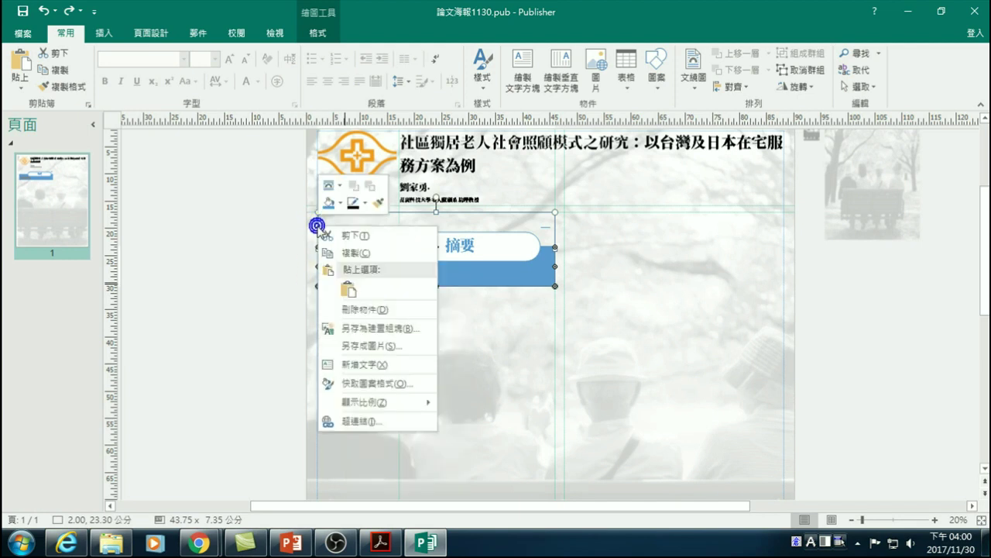
left_click(318, 224)
left_click(318, 222)
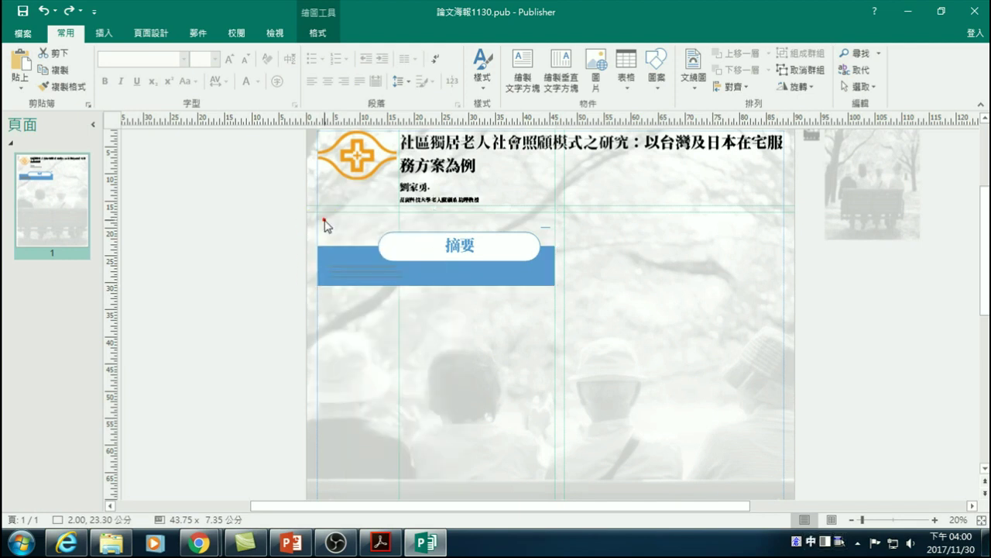
left_click(348, 283)
right_click(333, 286)
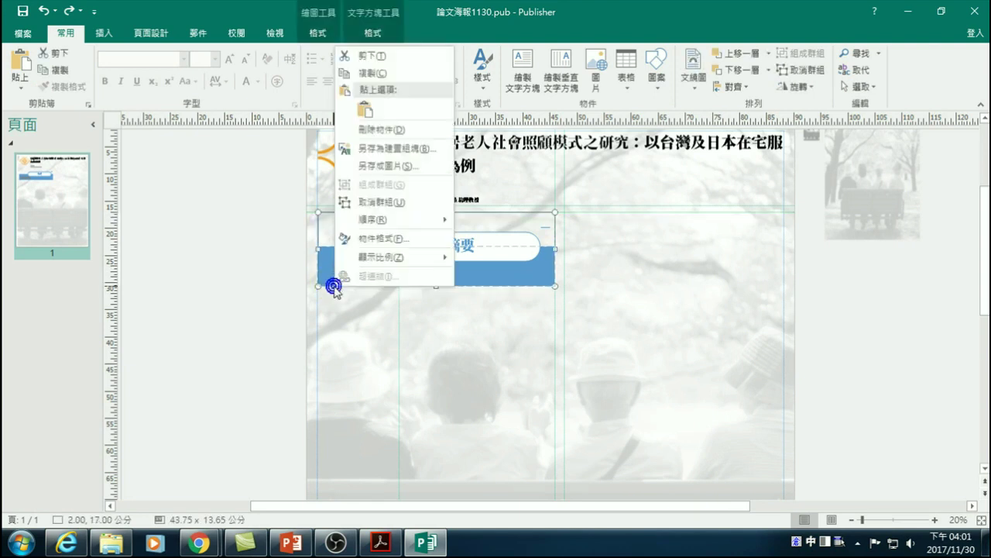
left_click(399, 203)
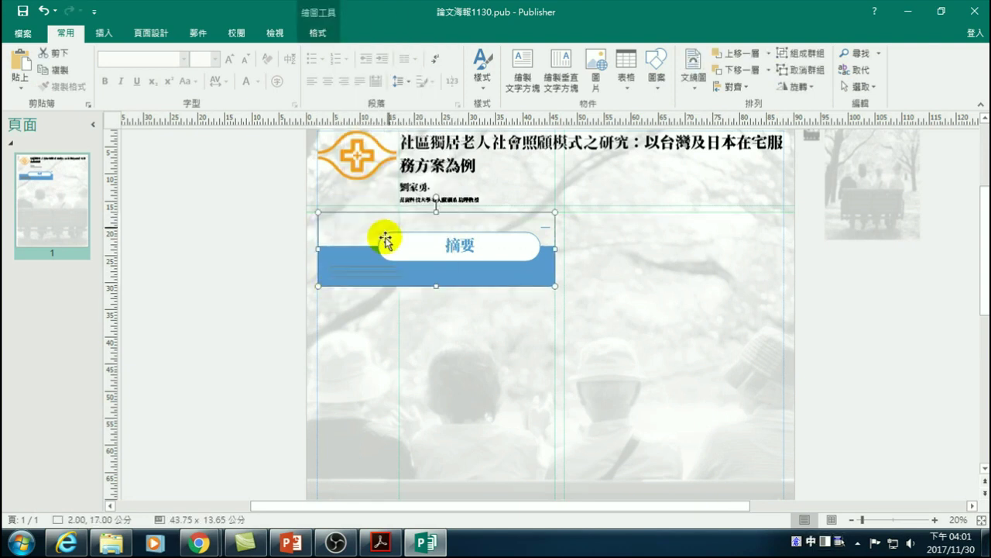
- Select the inner text box and check the shortcut menus of it and the remaining heading group
left_click(375, 273)
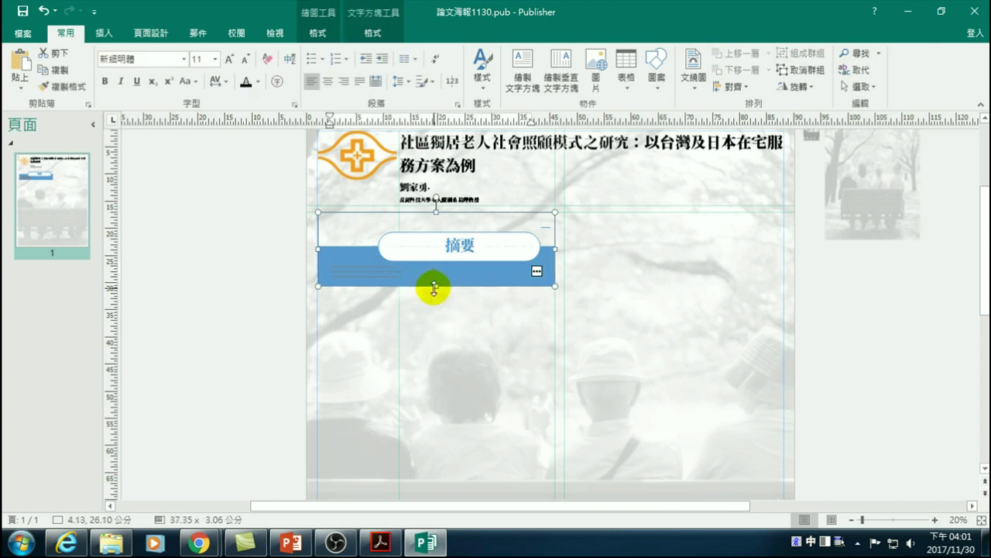
left_click(344, 265)
left_click(290, 256)
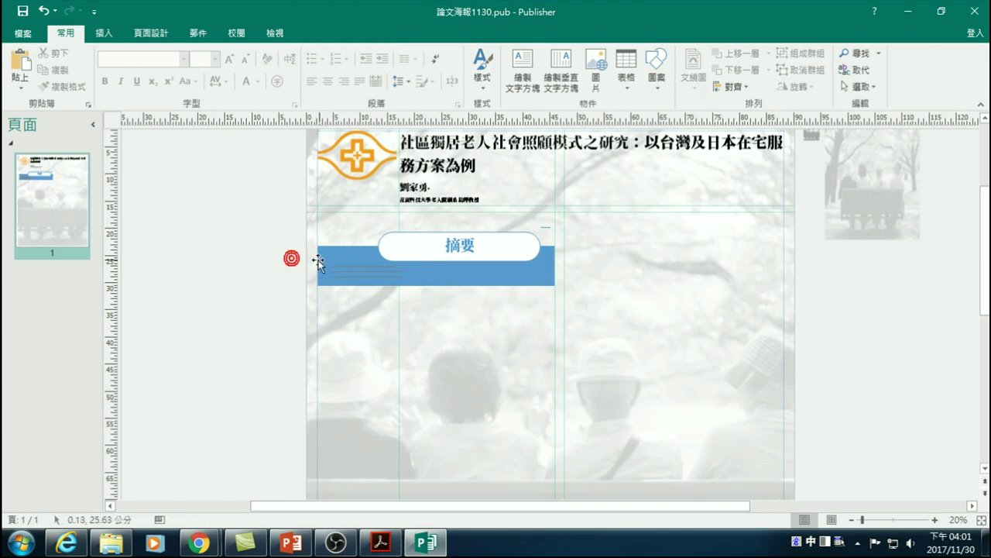
left_click(333, 267)
right_click(334, 268)
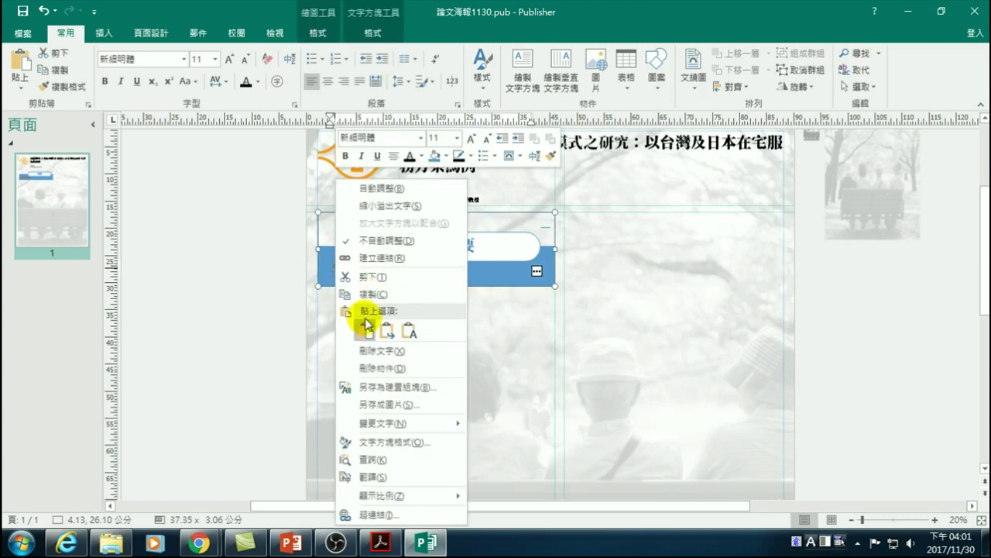
left_click(260, 287)
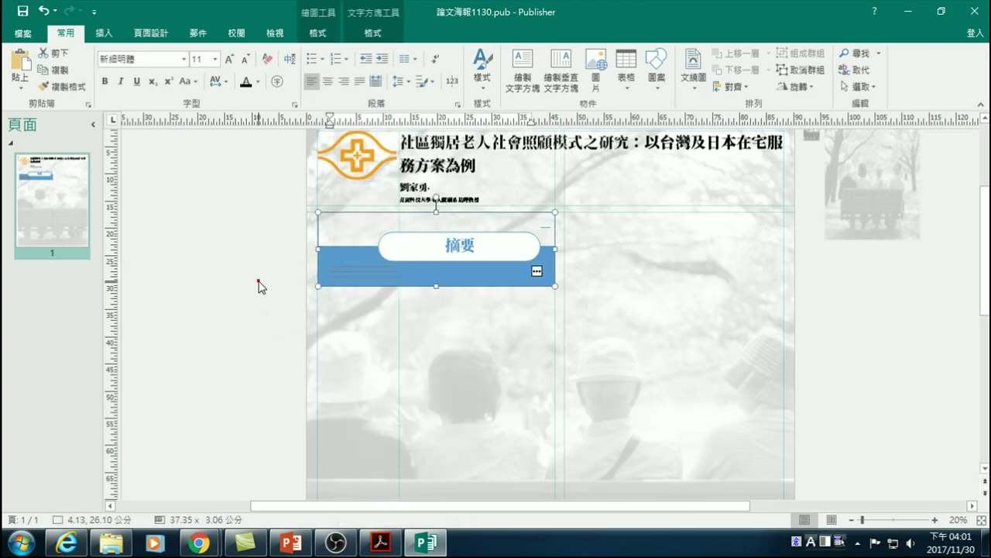
right_click(319, 269)
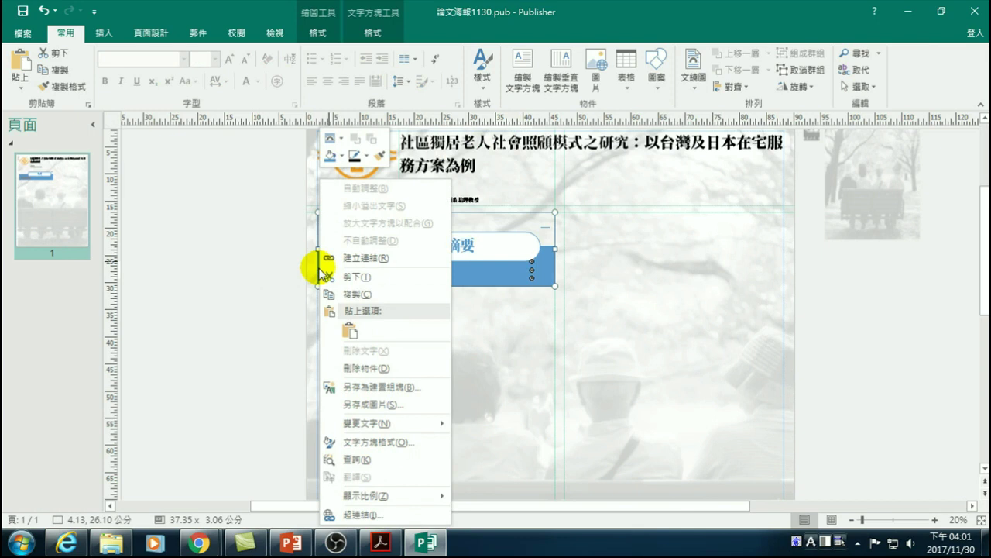
left_click(243, 347)
left_click(460, 283)
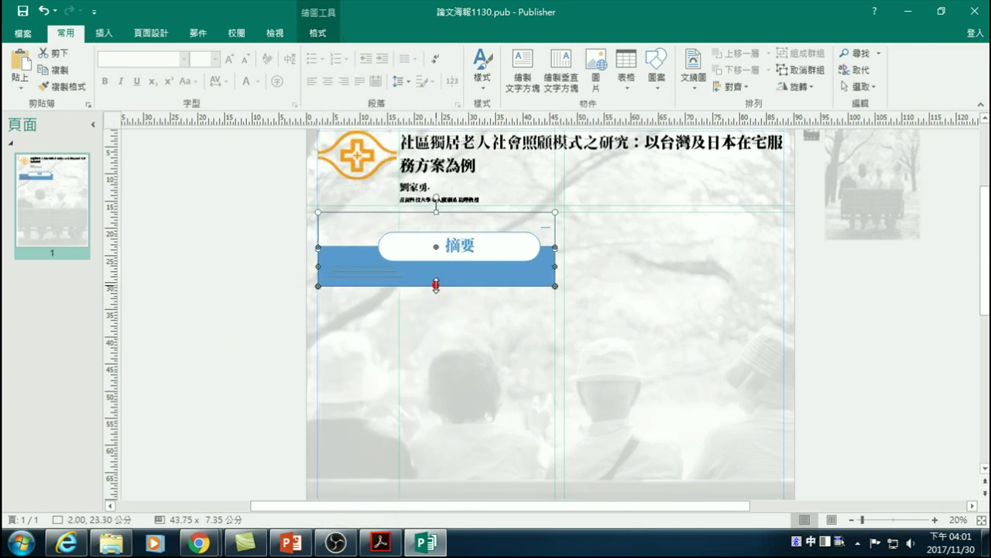
right_click(436, 285)
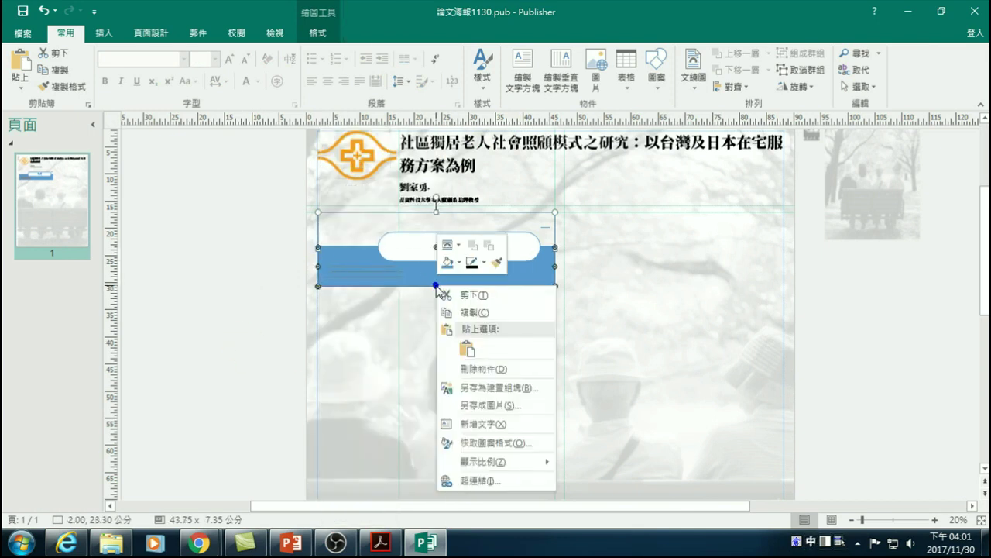
left_click(408, 367)
- Nudge the 摘要 label up and back down, then ungroup the remaining heading group
left_click(438, 277)
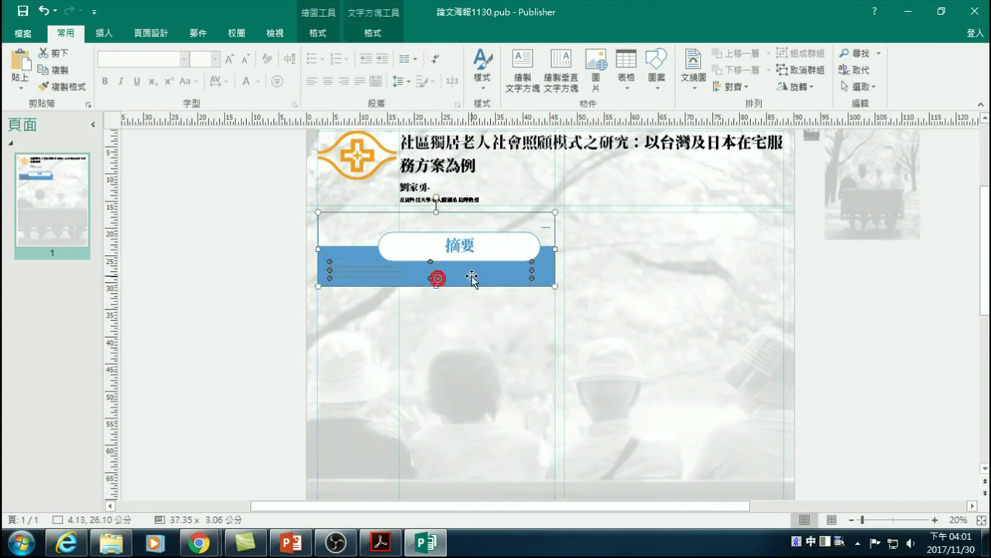
left_click(491, 233)
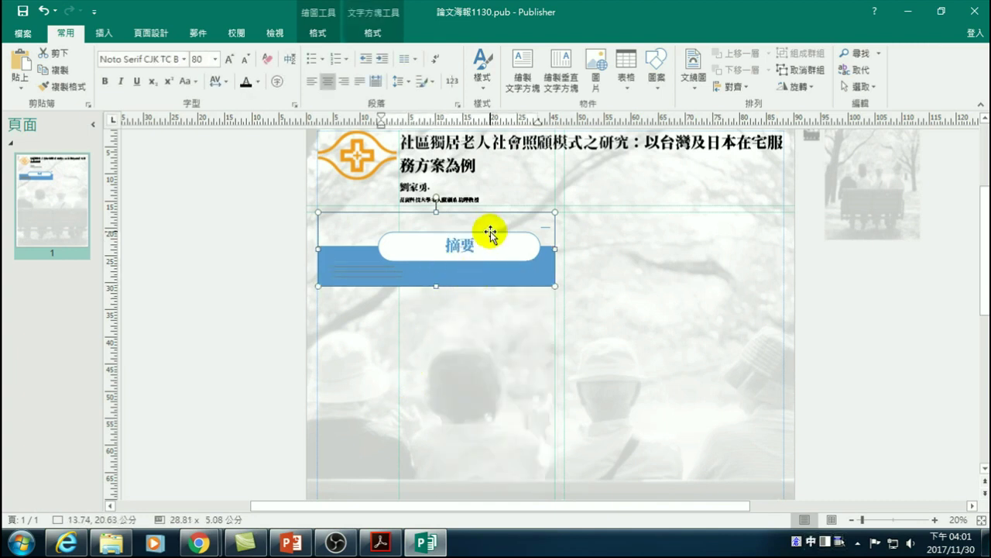
left_click(491, 232)
key("Up")
key("Up")
key("Up")
key("Up")
key("Up")
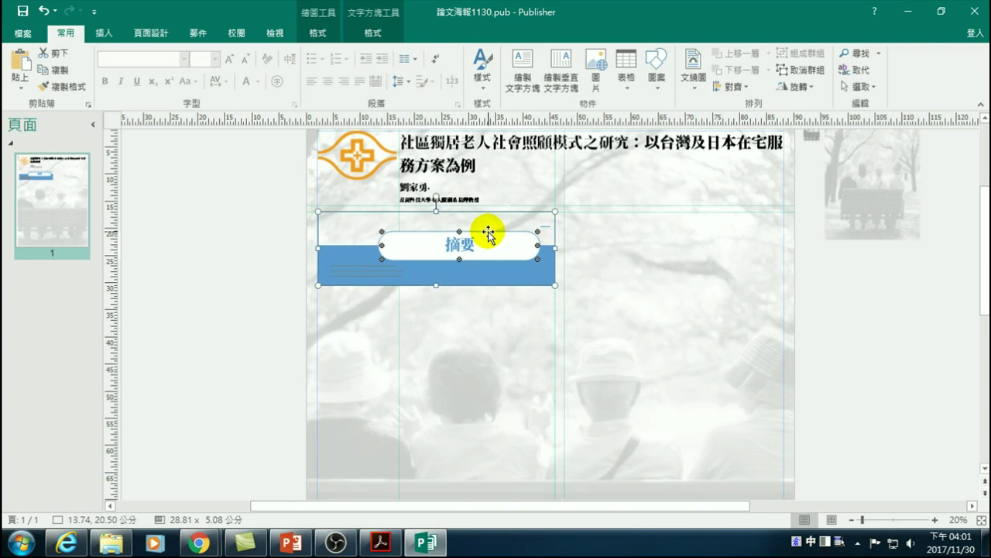
key("Down")
key("Down")
key("Down")
key("Down")
key("Down")
key("Down")
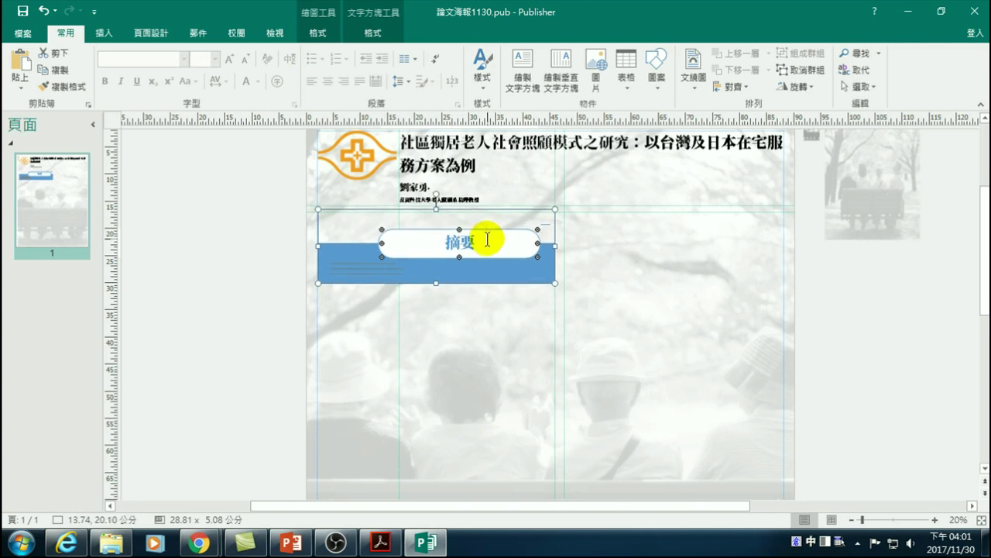
right_click(317, 234)
left_click(470, 312)
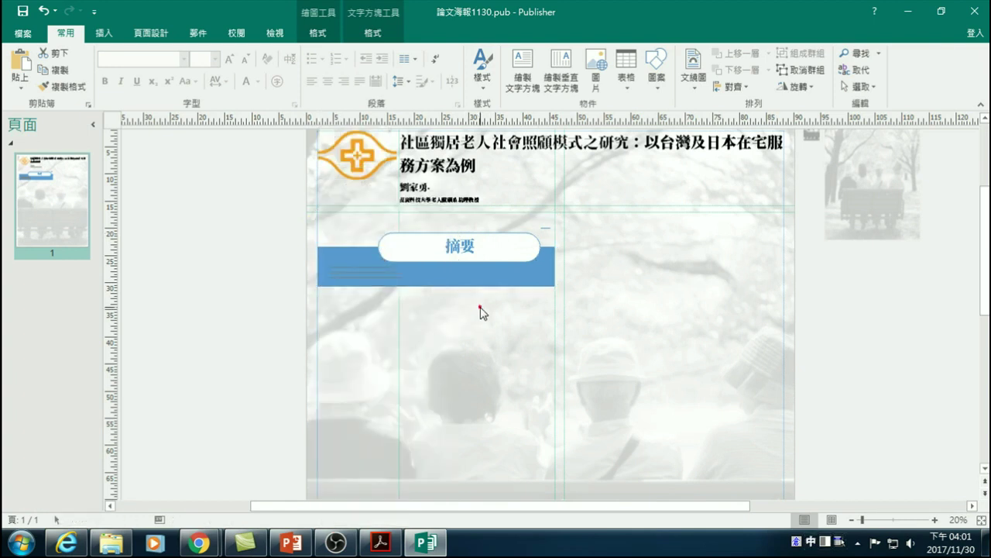
left_click(475, 284)
right_click(476, 285)
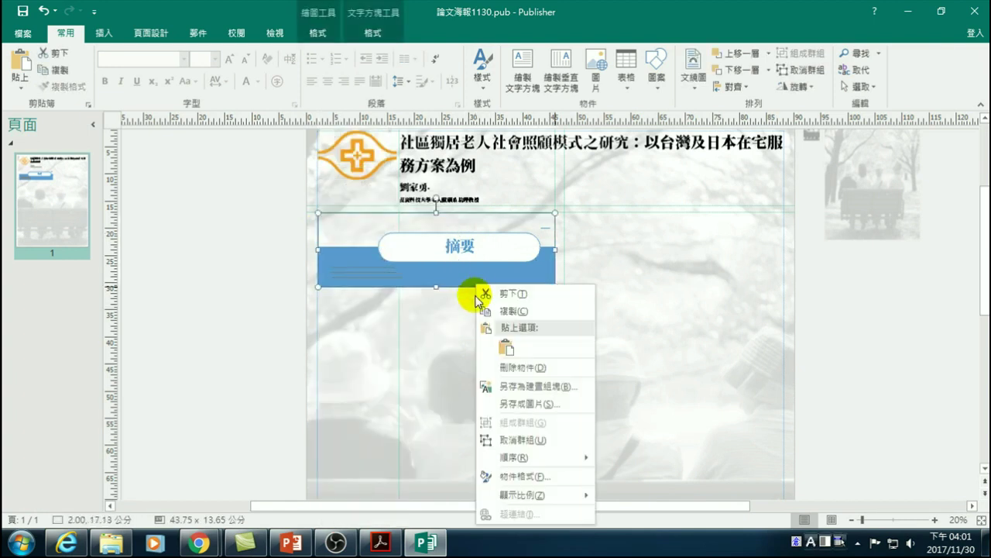
left_click(512, 440)
left_click(465, 366)
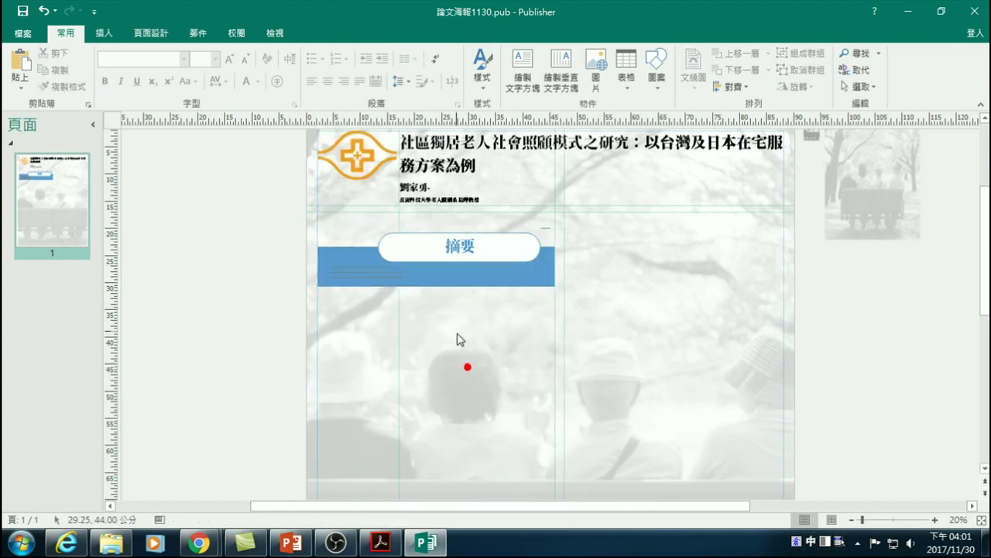
- Stretch the abstract text box under the 摘要 pill to 37.35 × 14.16 cm
left_click(445, 283)
left_click_drag(431, 288, 436, 338)
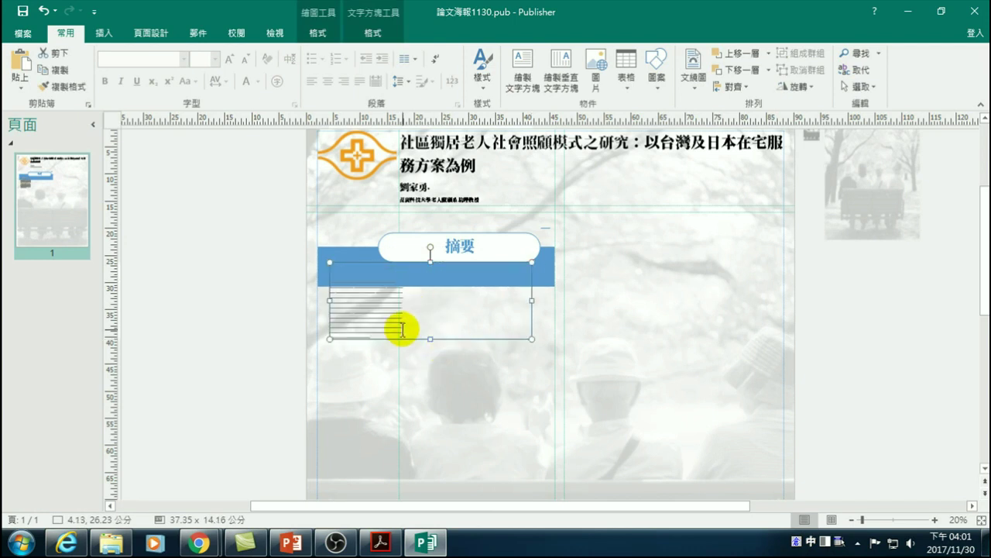
left_click(378, 335)
left_click_drag(332, 280, 392, 347)
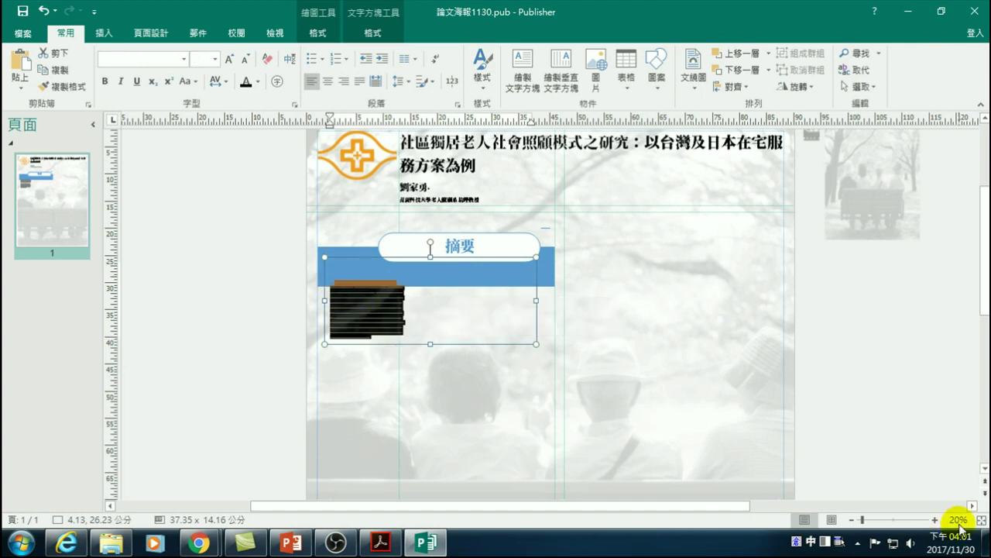
left_click(391, 343)
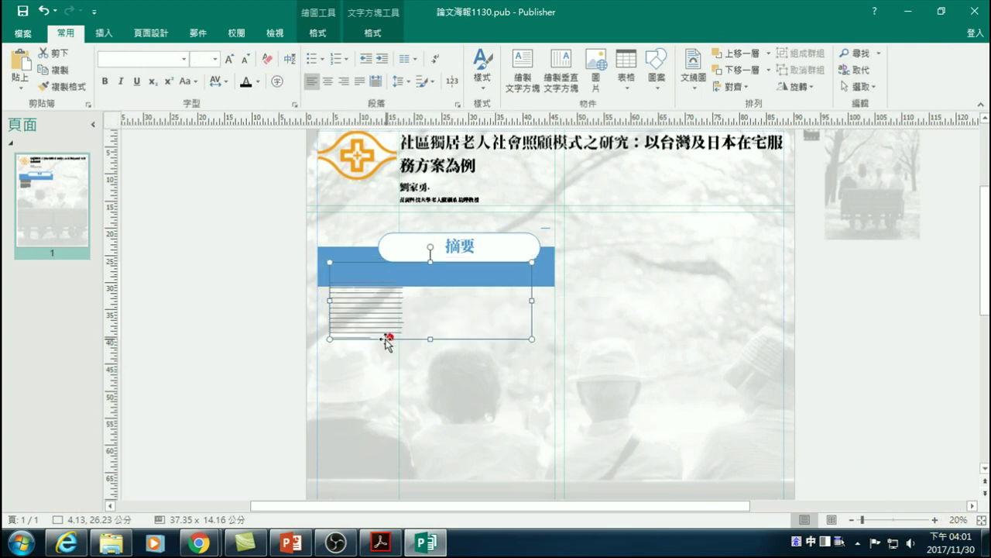
- Zoom to 70% and select the abstract paragraph to check the 11 pt 新細明體 text
left_click(935, 523)
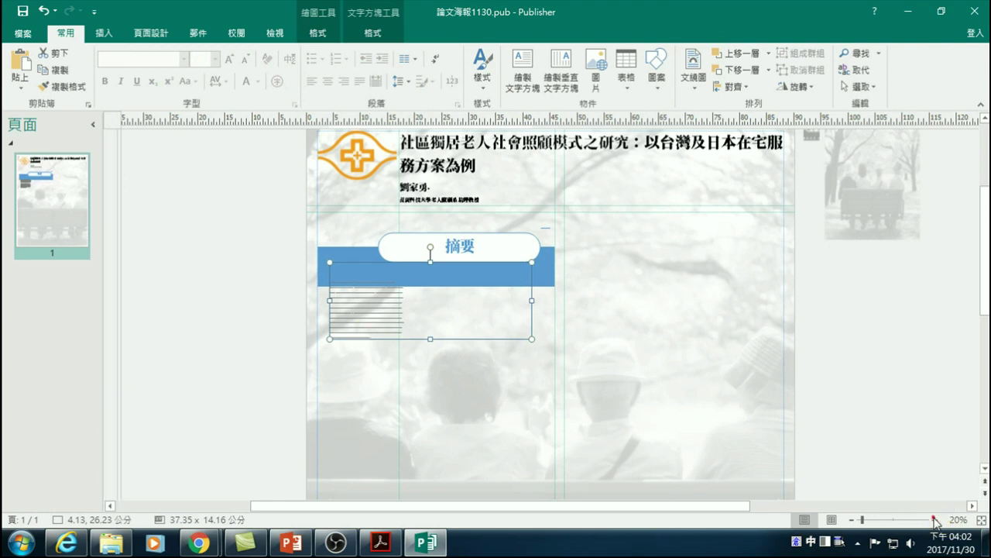
left_click(935, 524)
left_click(933, 522)
left_click(931, 519)
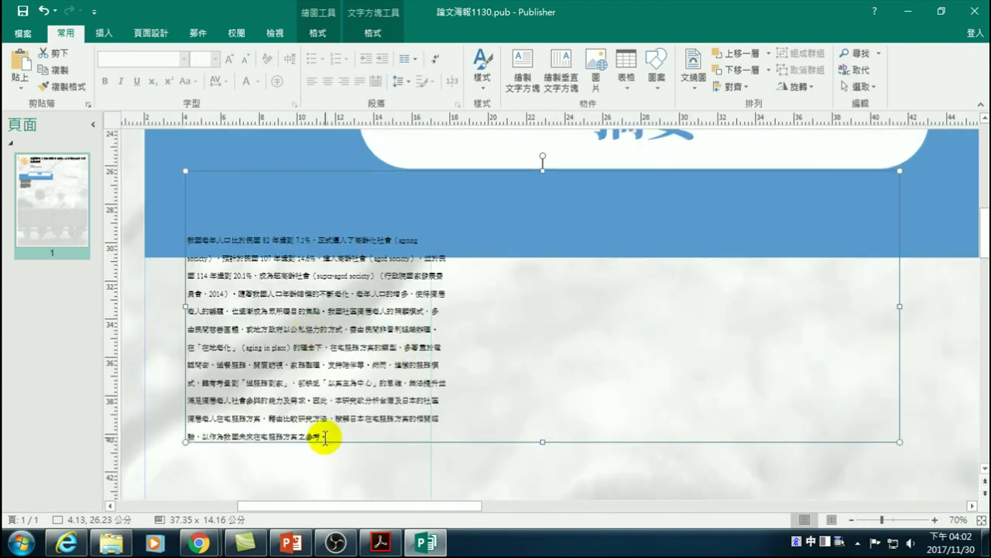
mouse_move(325, 436)
left_mouse_down()
mouse_move(265, 416)
mouse_move(189, 234)
left_mouse_up()
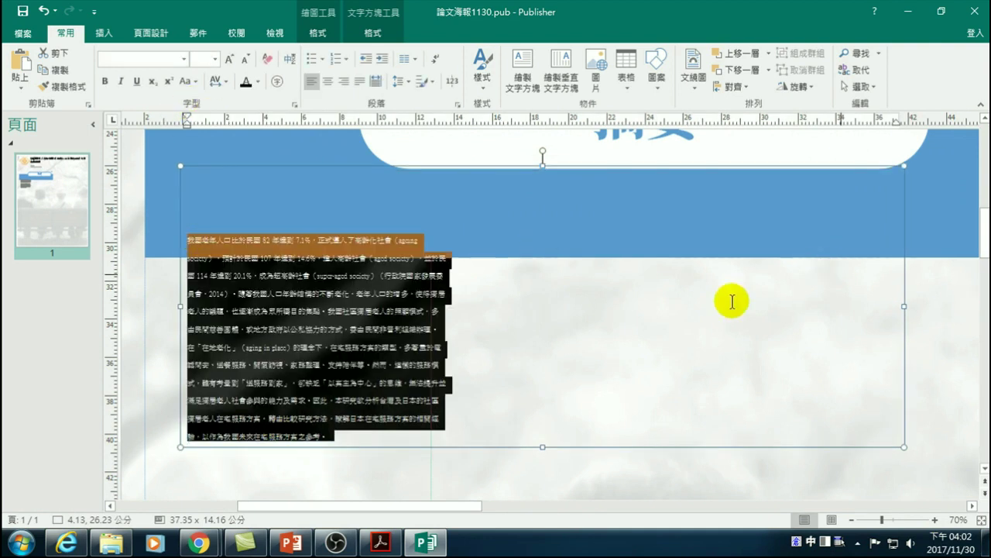
left_click(419, 239)
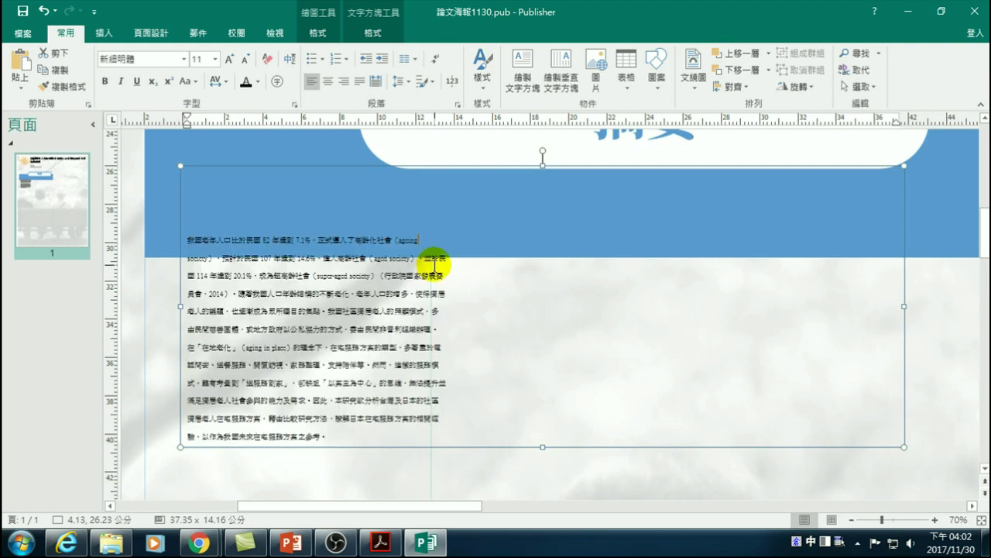
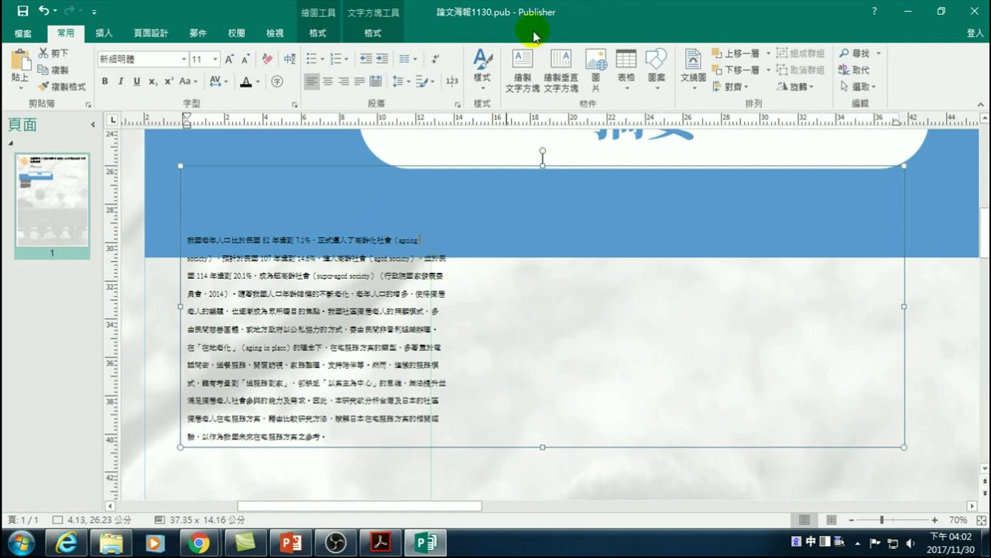
- Show paragraph marks and delete the manual line breaks ending the abstract's opening lines, including after 使得獨居
left_click(443, 65)
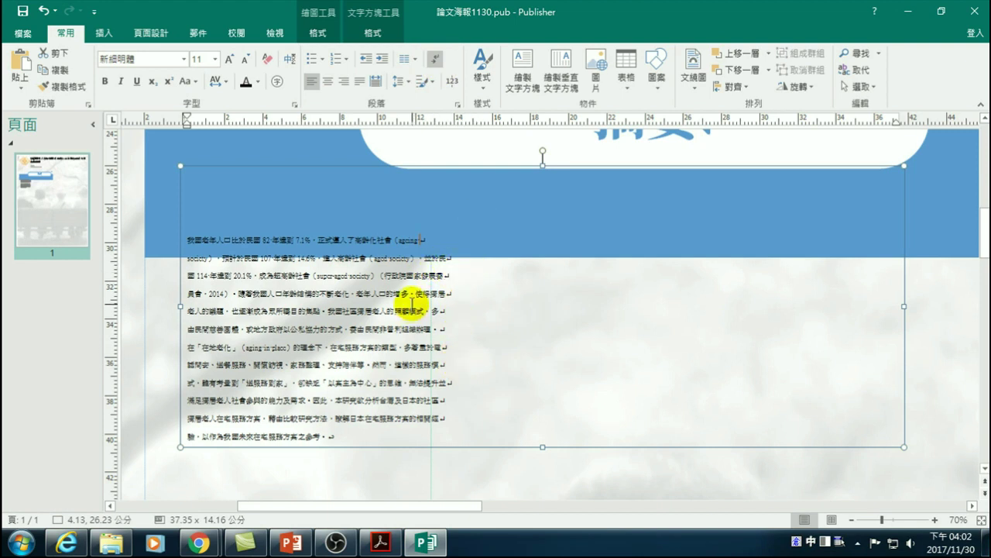
left_click(425, 244)
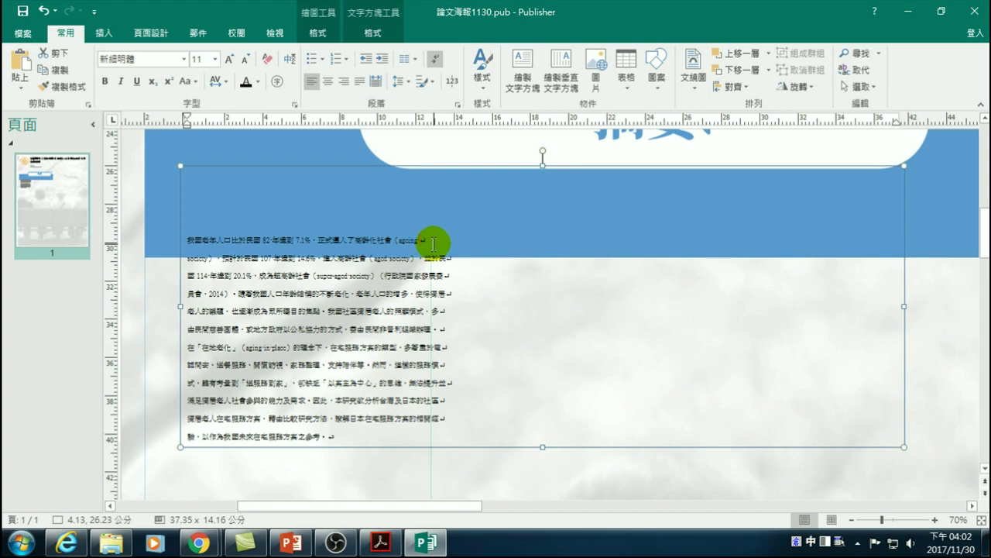
key("Delete")
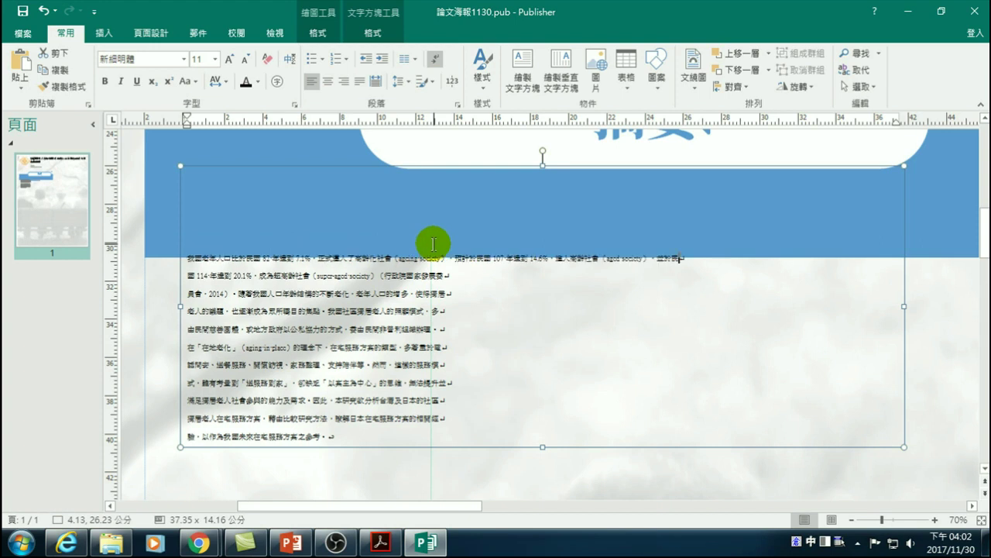
key("Delete")
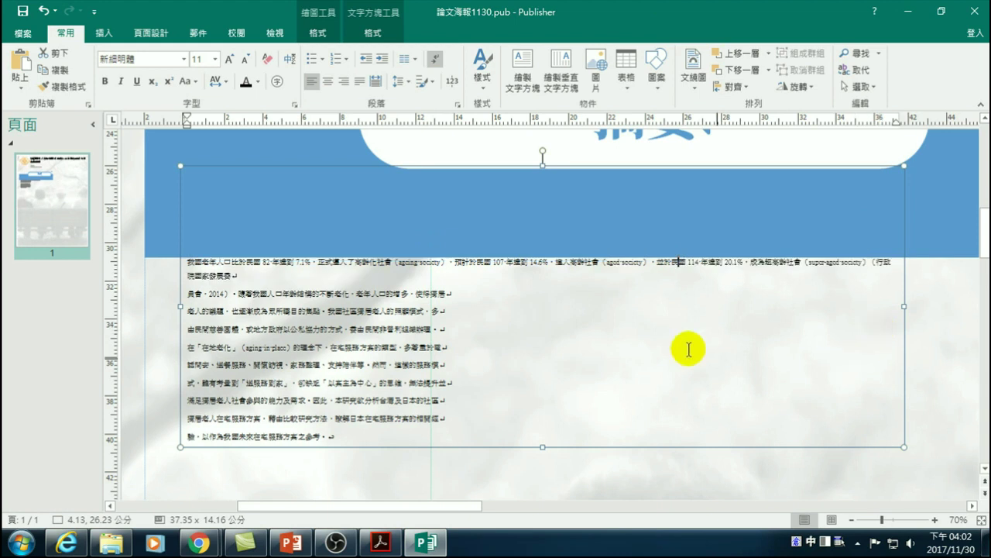
left_click(451, 293)
key("Delete")
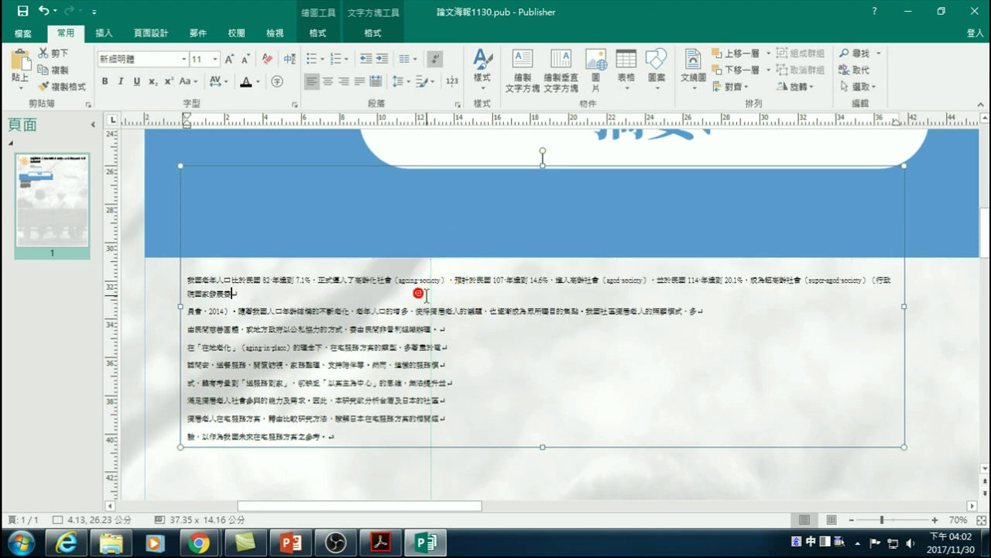
key("Delete")
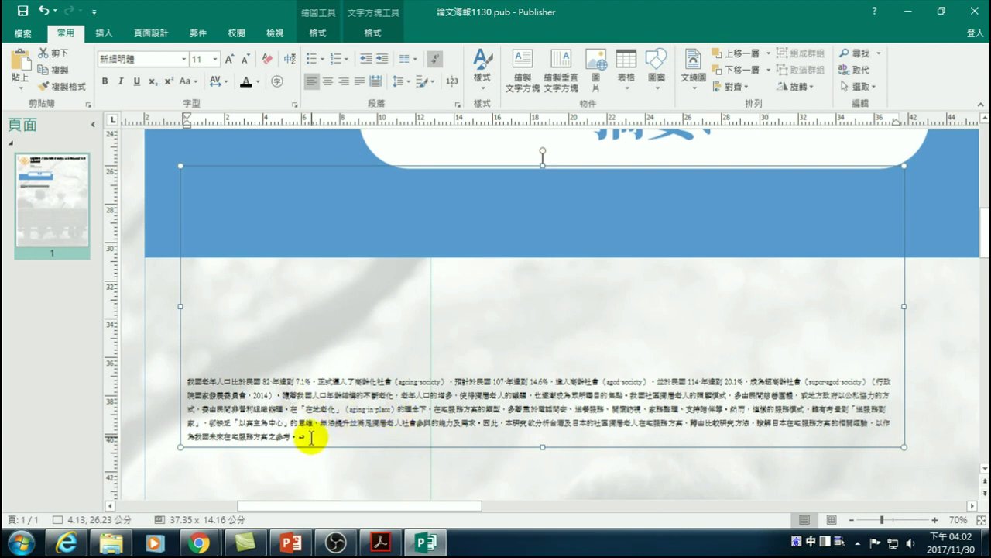
- Select the whole abstract paragraph and grow its font size six steps
left_click_drag(299, 436, 177, 381)
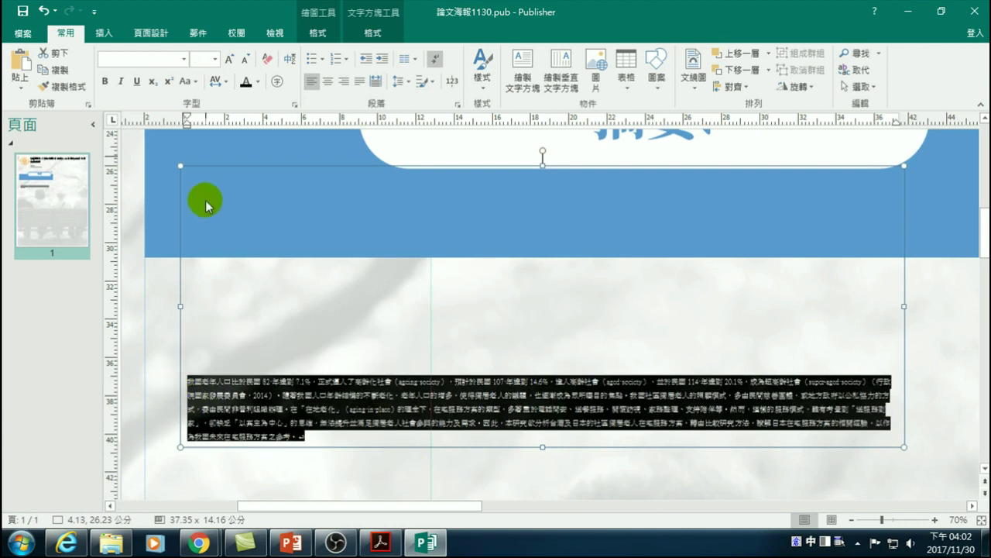
left_click(229, 61)
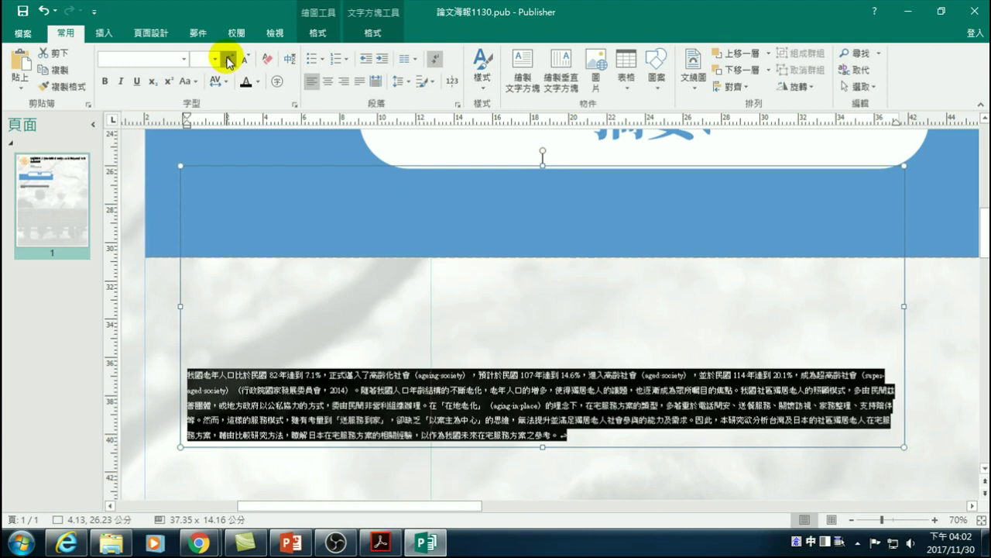
left_click(228, 60)
left_click(228, 60)
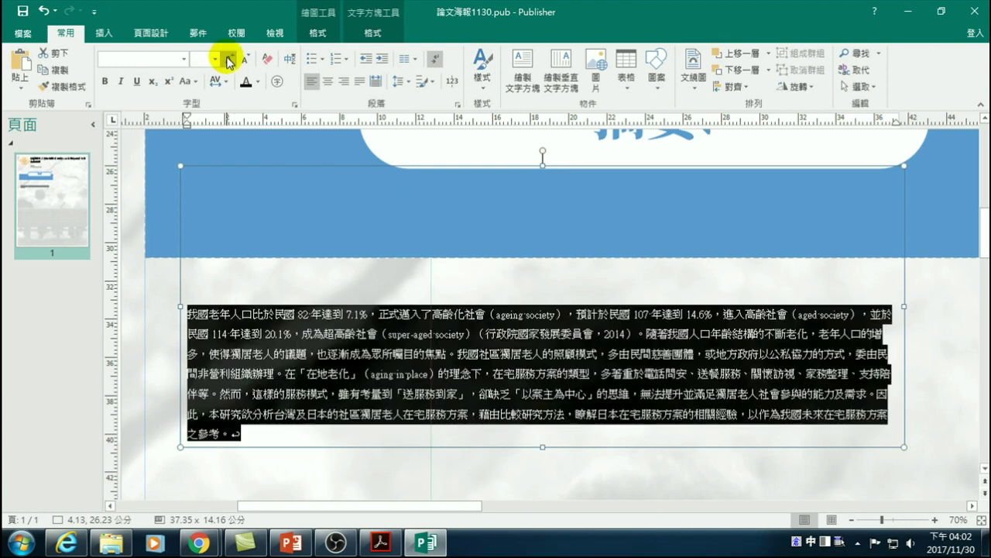
left_click(228, 61)
left_click(228, 60)
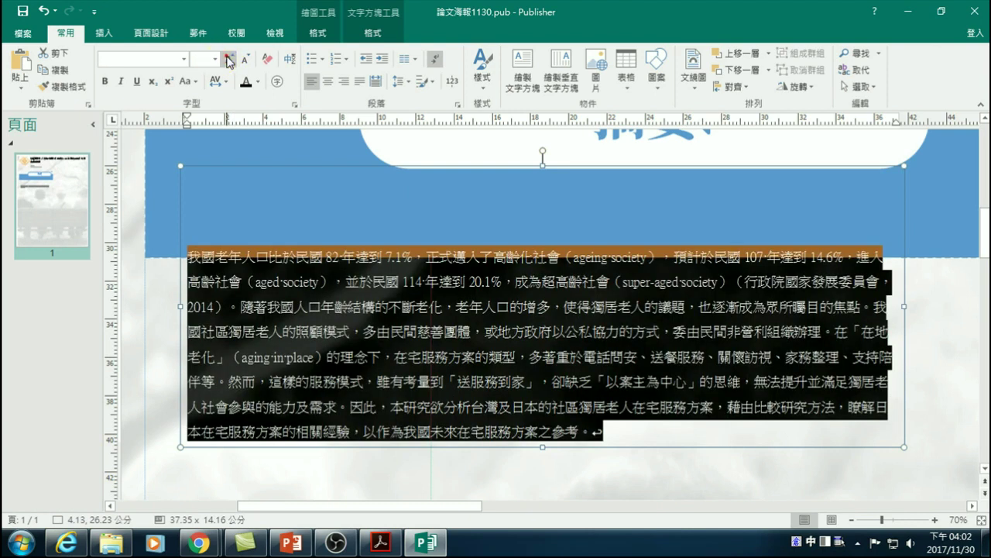
left_click(228, 60)
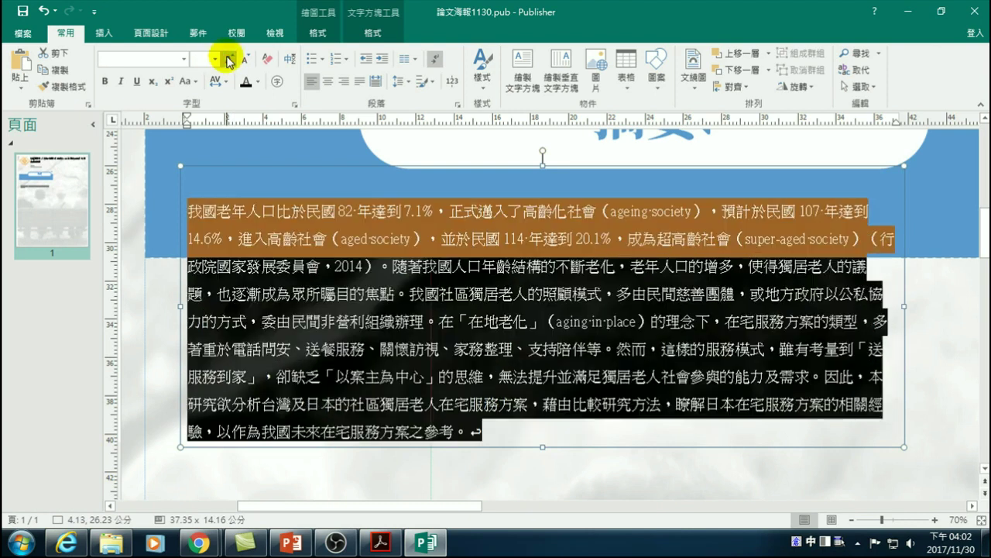
- Deselect the text and zoom out four levels to see more of the page
left_click(307, 210)
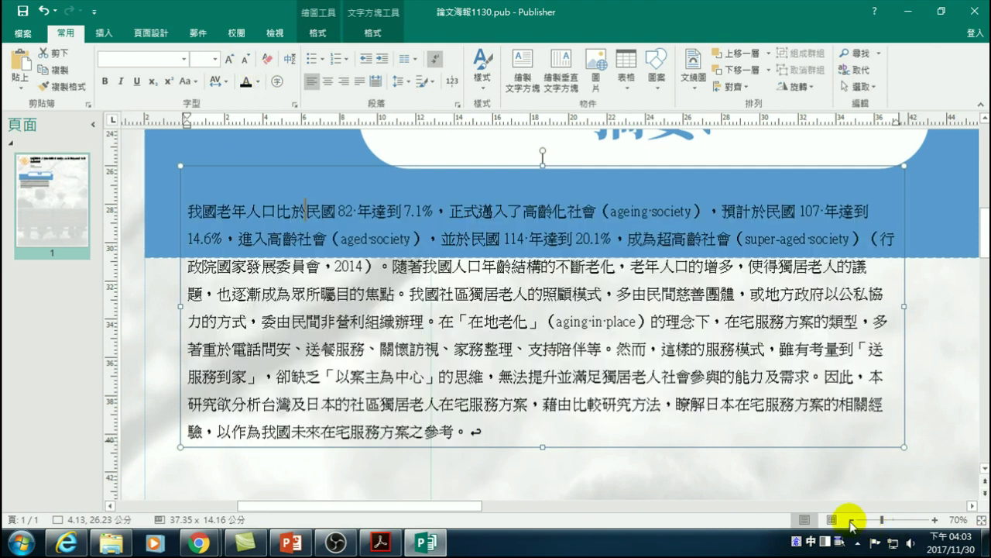
left_click(852, 522)
left_click(853, 522)
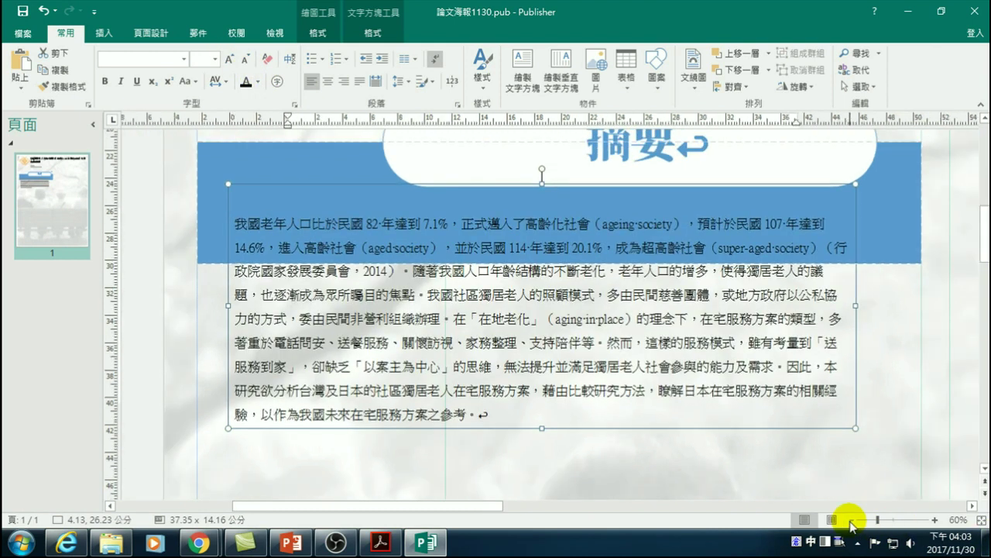
left_click(852, 522)
left_click(851, 520)
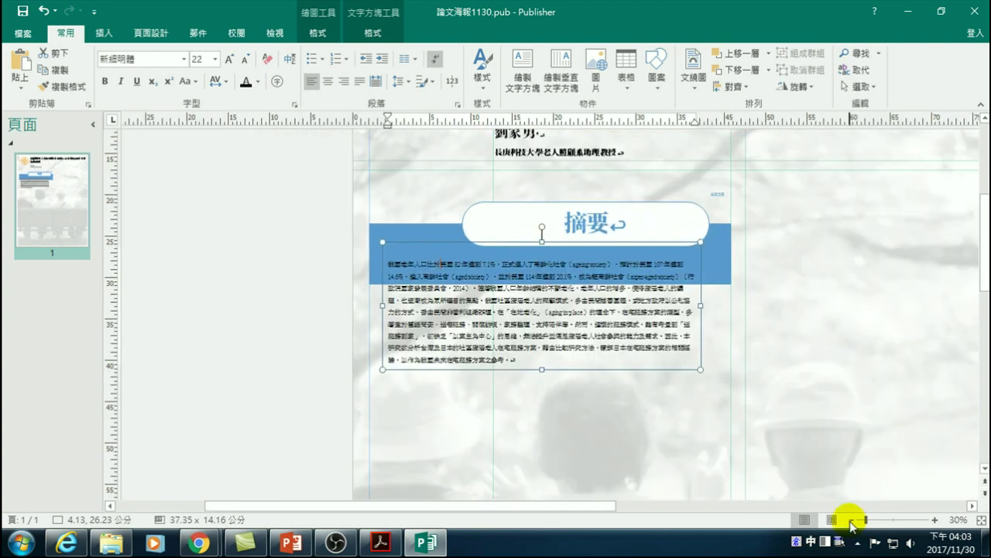
- Zoom out, marquee-select the 摘要 heading, blue banner and abstract box, and nudge them up two steps
left_click(852, 522)
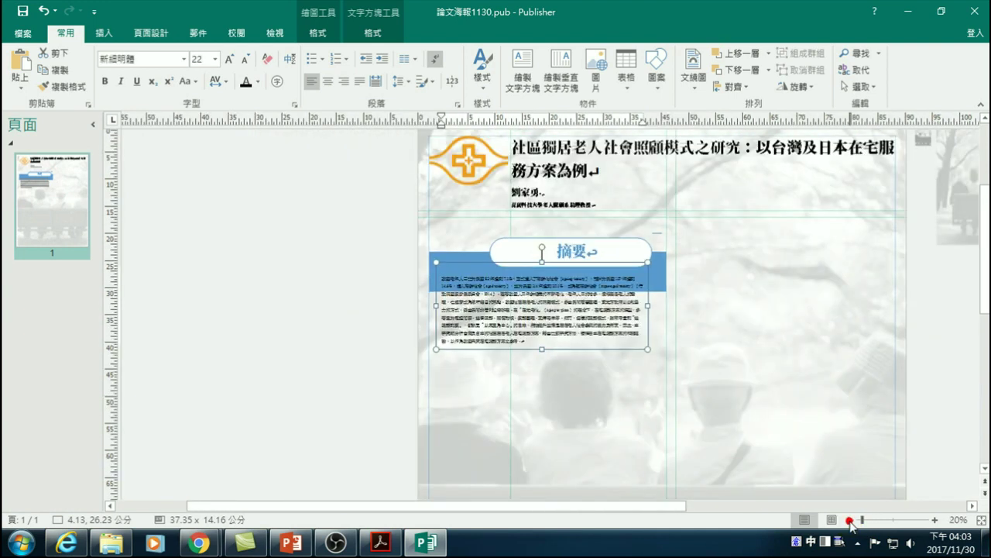
left_click(500, 247)
left_click(456, 259)
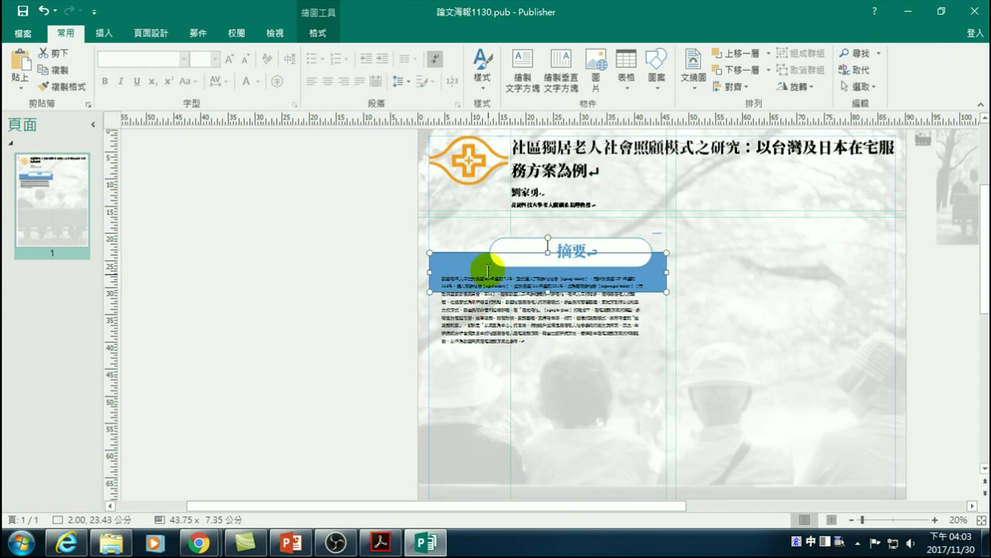
left_click(493, 243)
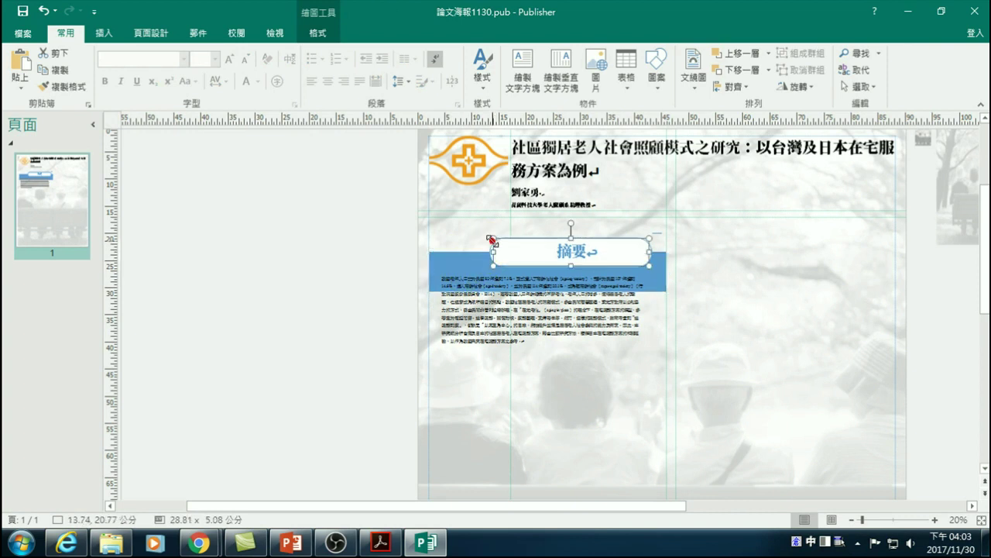
left_click_drag(380, 216, 686, 369)
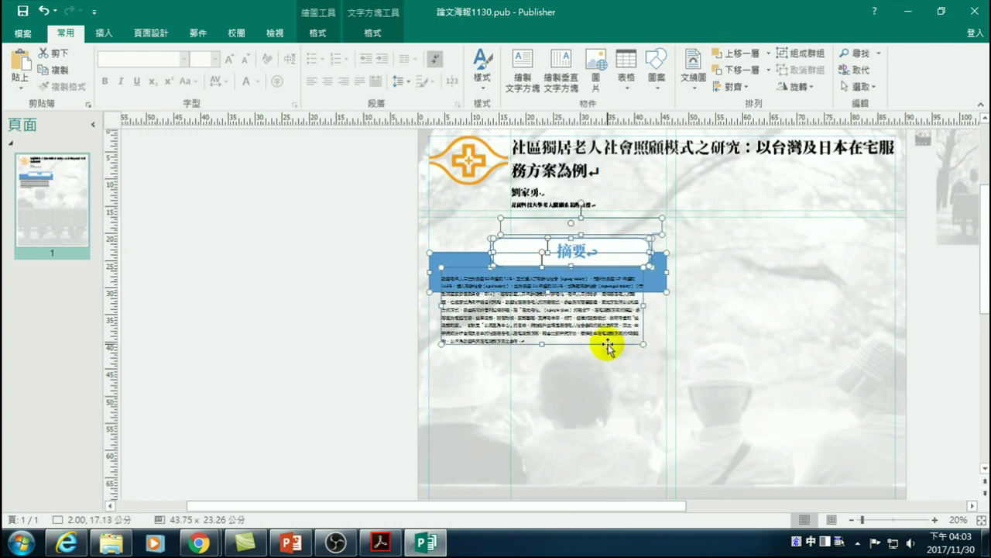
key("Up")
key("Up")
key("Up")
key("Up")
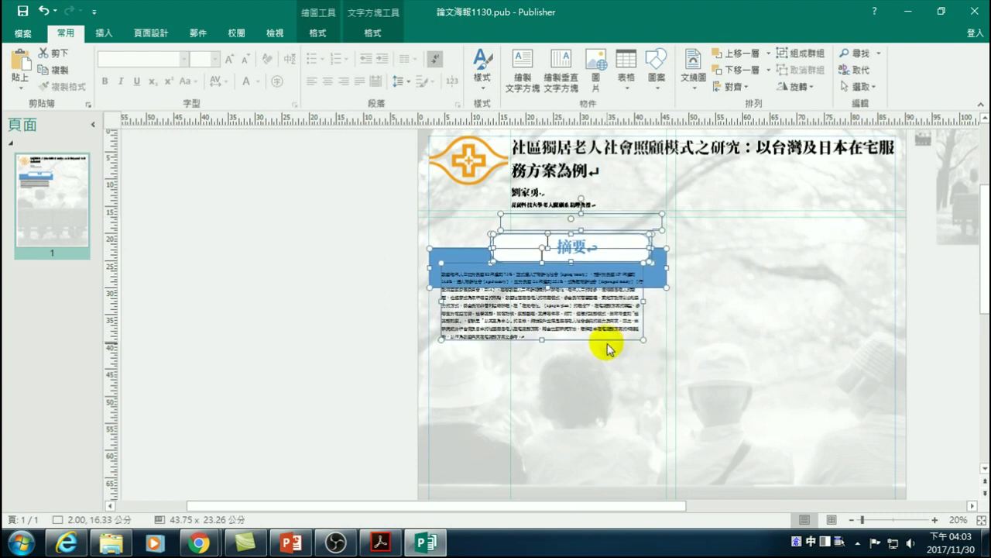
key("Up")
key("Up")
key("Up")
- Reselect the heading, blue bar and abstract box, nudge them up two more steps, then reselect them
left_click(353, 293)
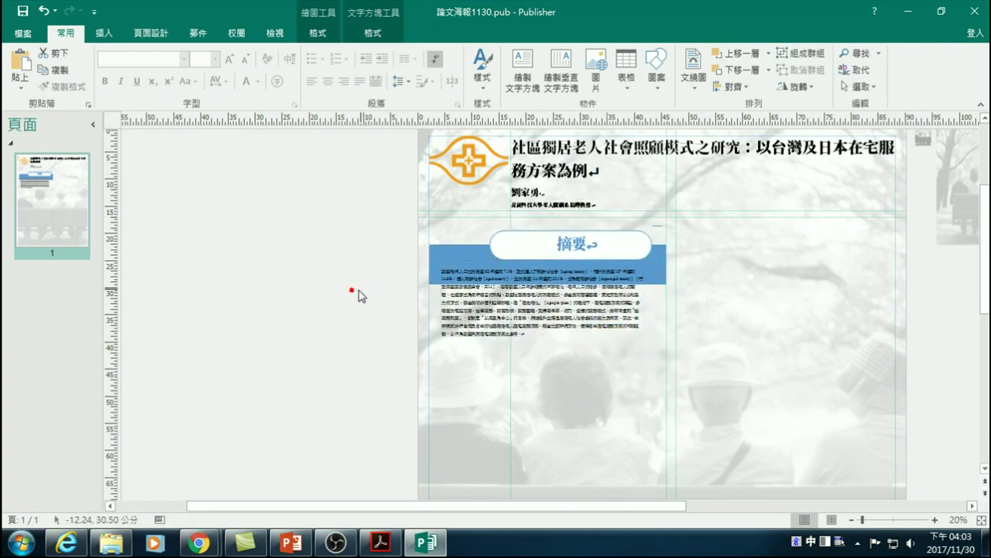
left_click(659, 222)
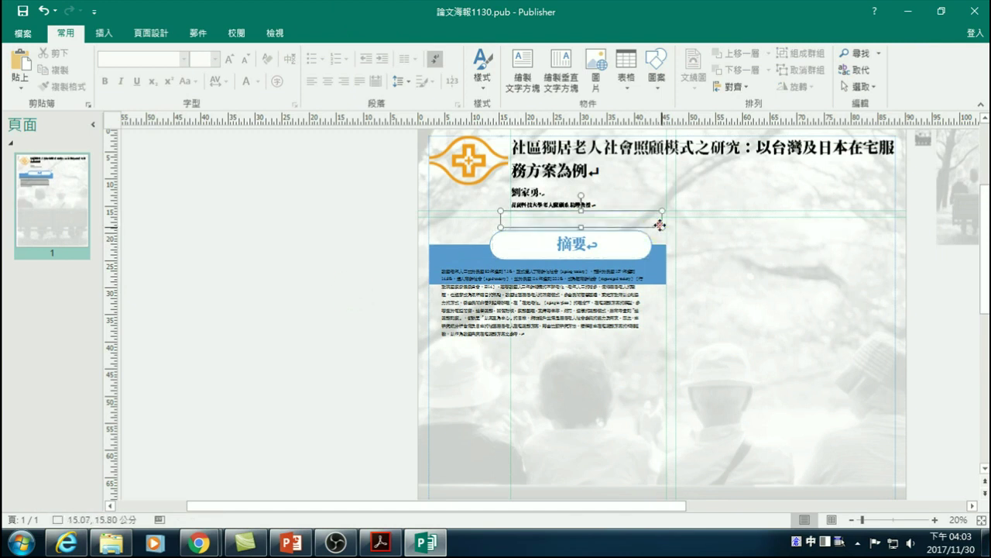
left_click(690, 267)
left_click_drag(368, 218, 676, 352)
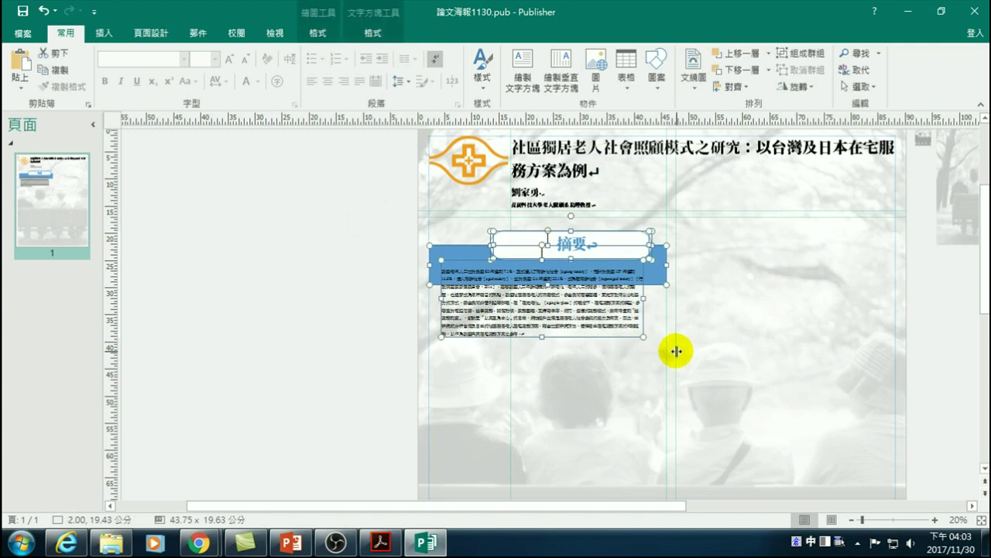
key("Up")
key("Up")
key("Up")
key("Up")
key("Up")
key("Up")
key("Up")
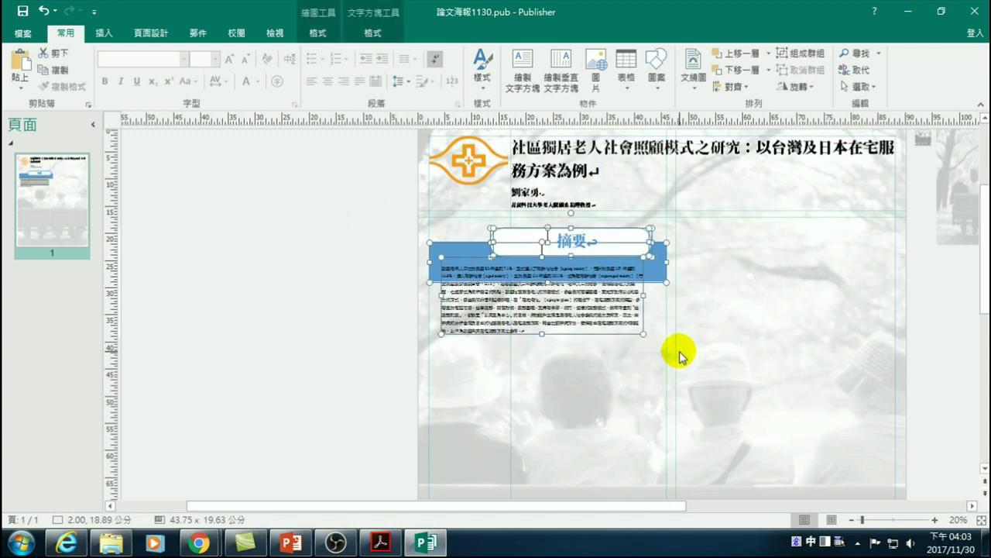
key("Up")
key("Up")
key("Up")
key("Up")
key("Up")
key("Up")
key("Up")
key("Up")
key("Up")
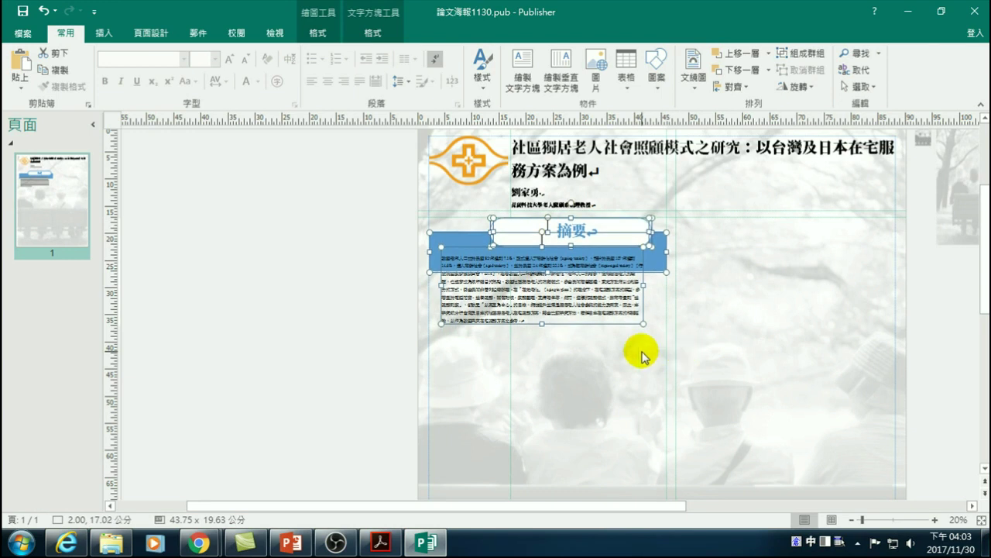
left_click(359, 328)
left_click(464, 310)
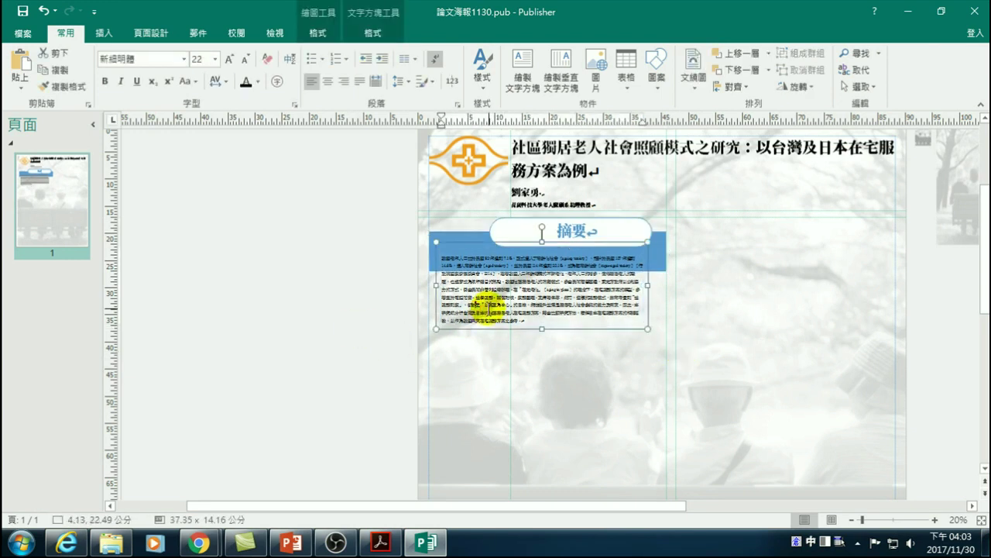
left_click_drag(380, 205, 696, 349)
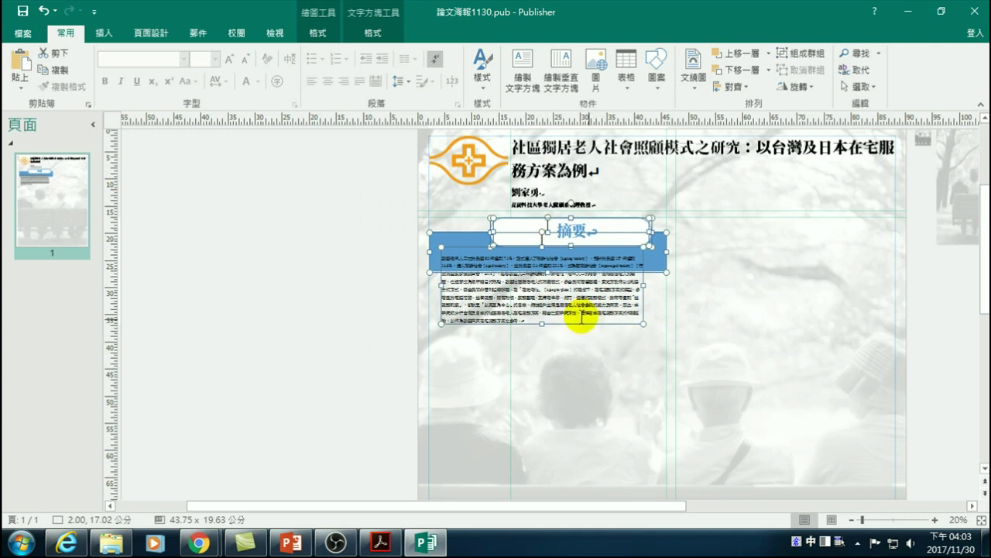
- Browse the 頁面組件 gallery, then group the 摘要 heading, blue bar and abstract text with 組成群組
left_click(106, 34)
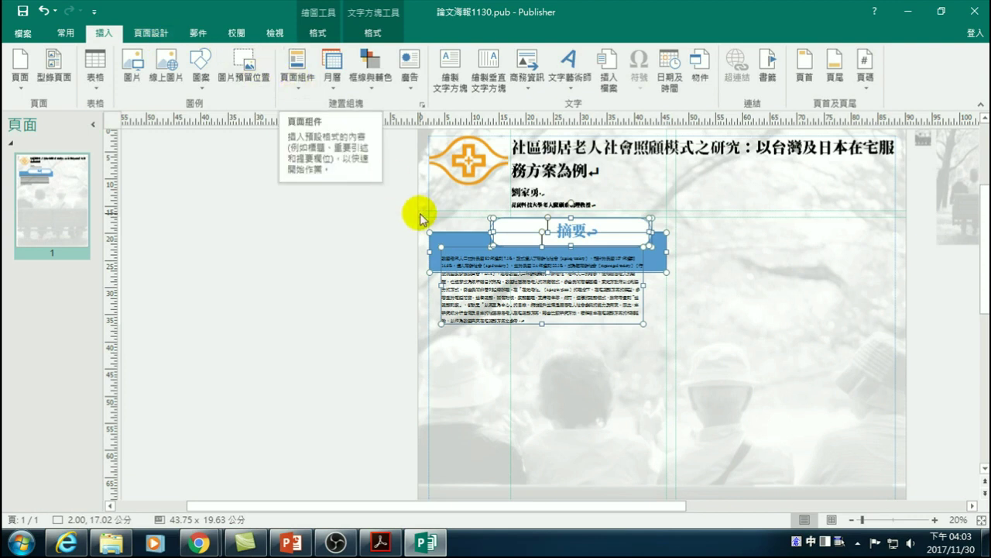
left_click(299, 80)
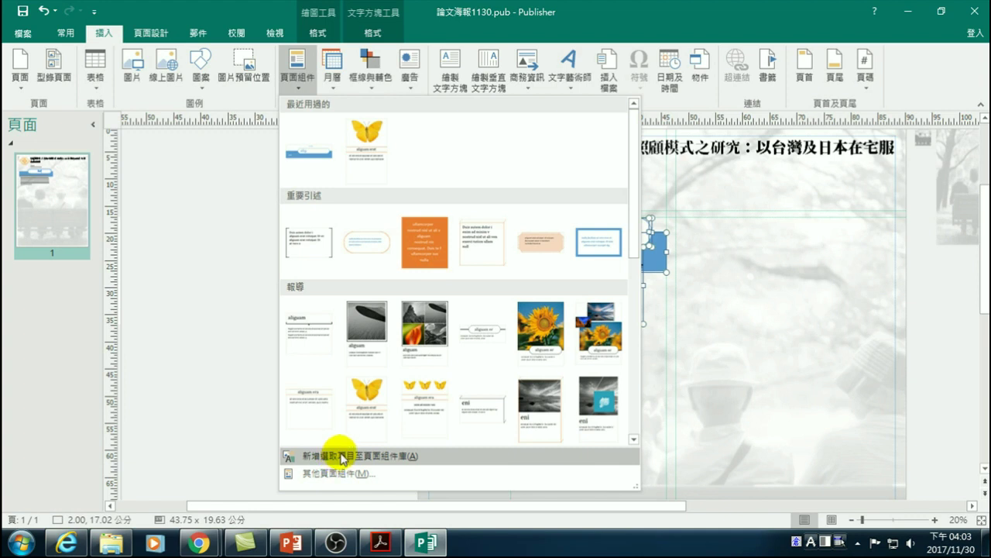
left_click(195, 344)
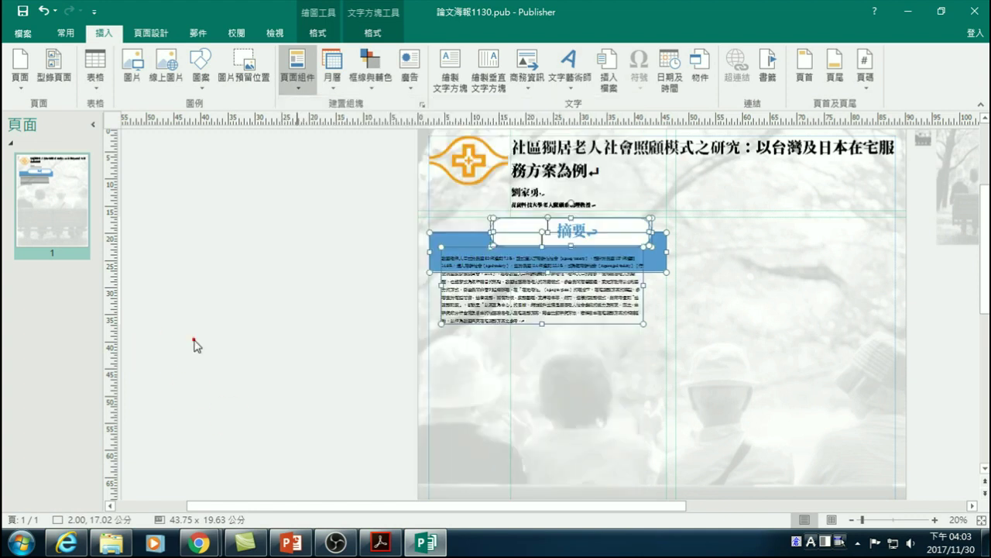
right_click(476, 233)
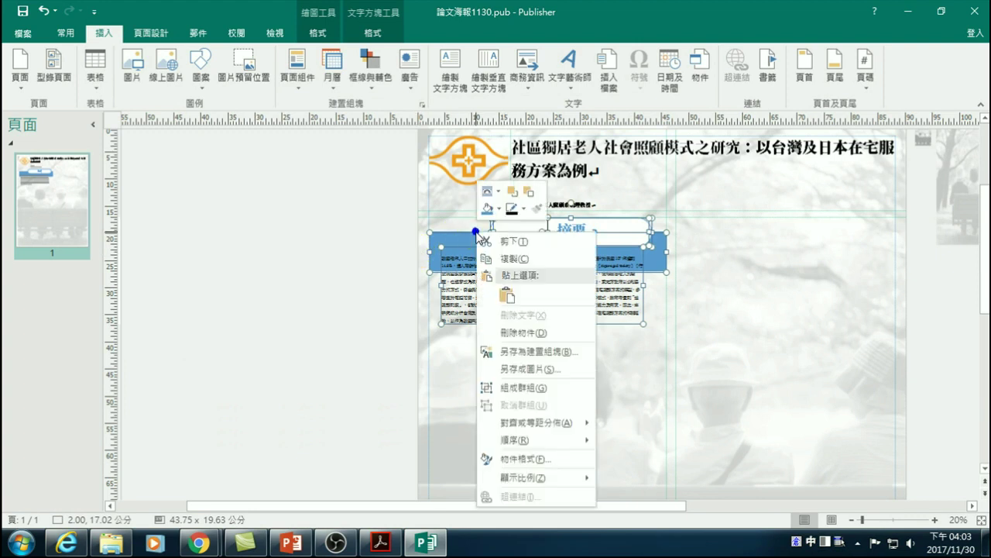
left_click(512, 388)
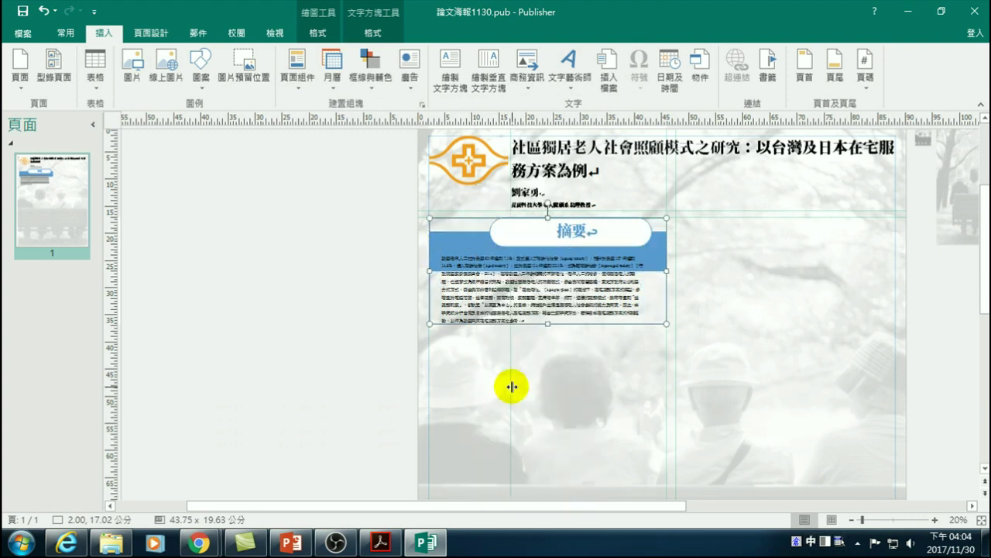
- Add the new group to the page parts gallery via 新增選取項目至頁面組件庫
right_click(428, 224)
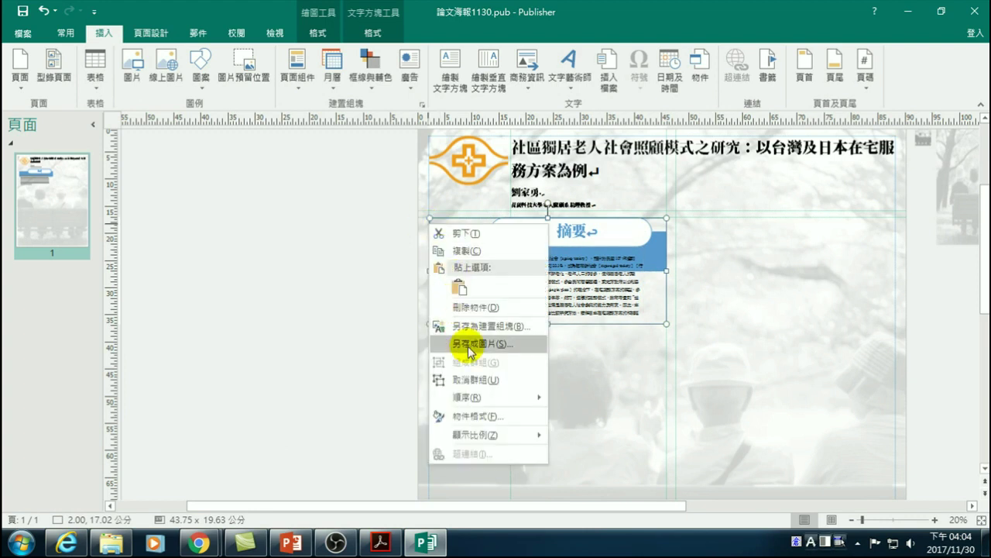
left_click(293, 81)
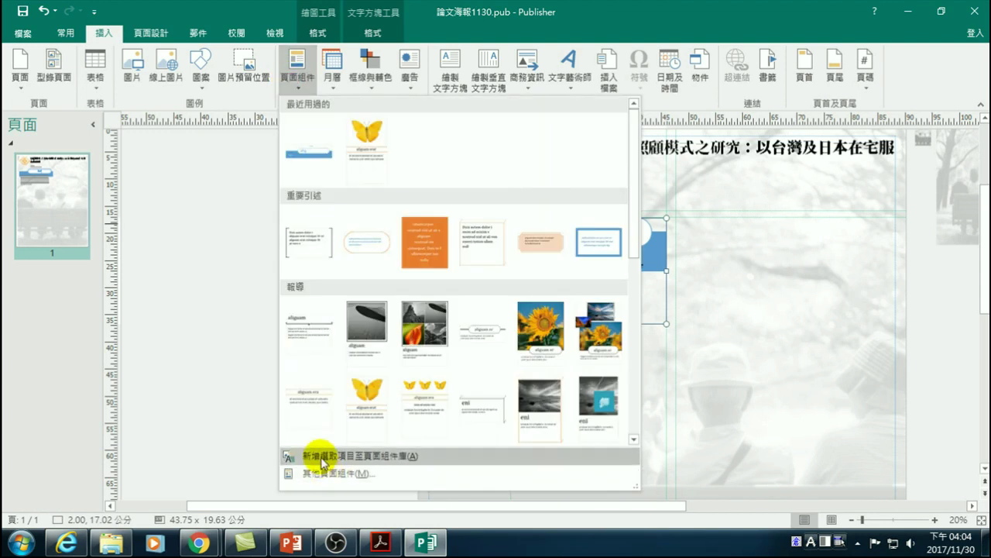
left_click(321, 457)
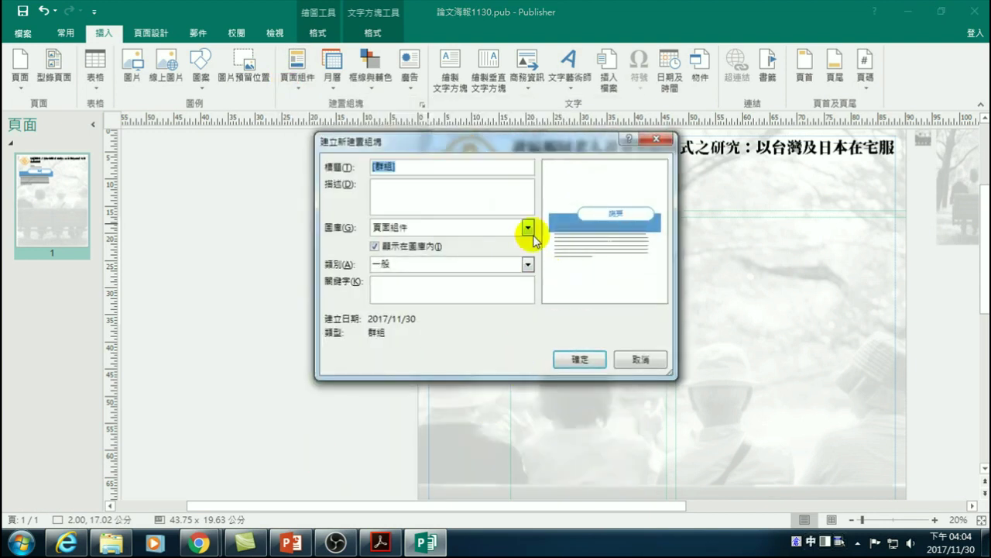
- Replace the default [群組] title with 論文海報標題 and confirm the new page part
left_click(404, 165)
left_click_drag(403, 165, 360, 162)
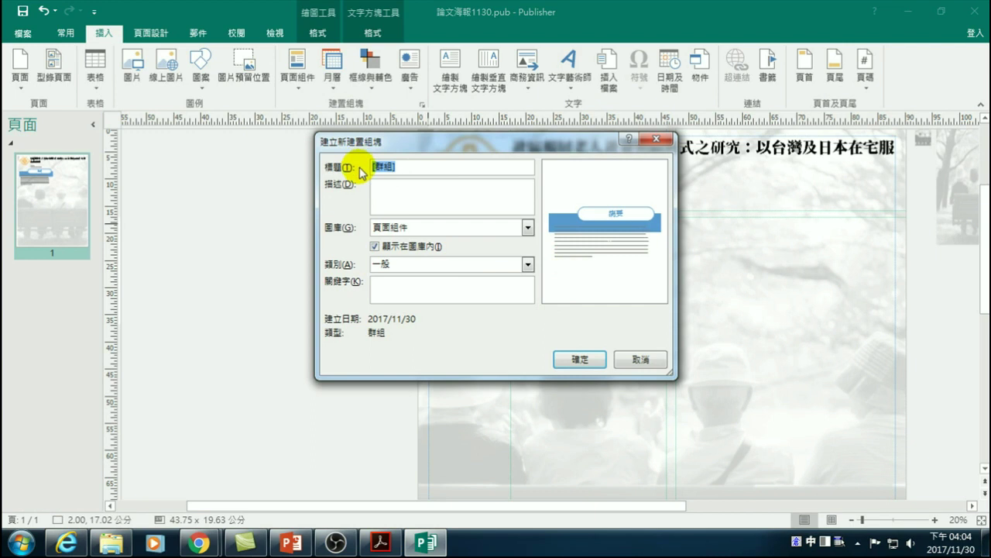
type("論")
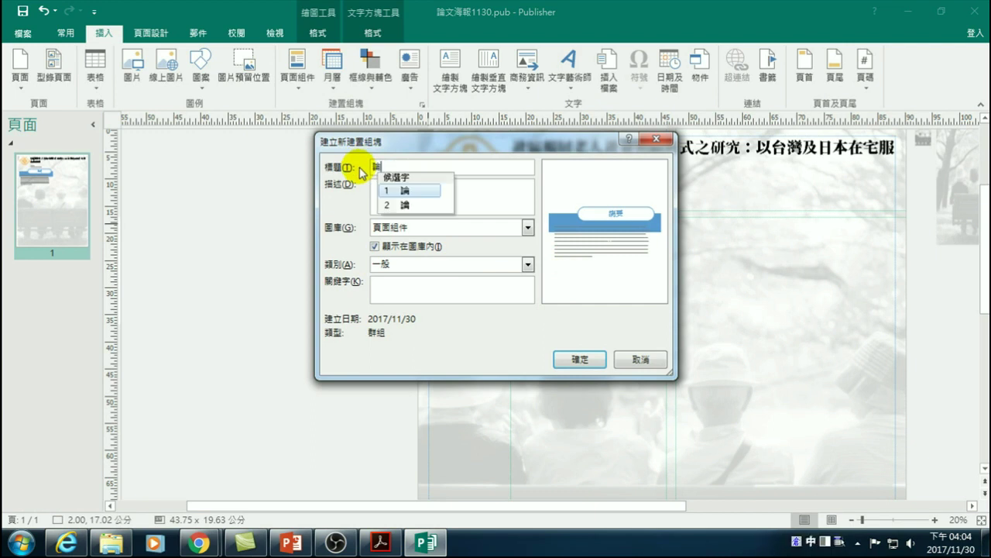
type("文灣報")
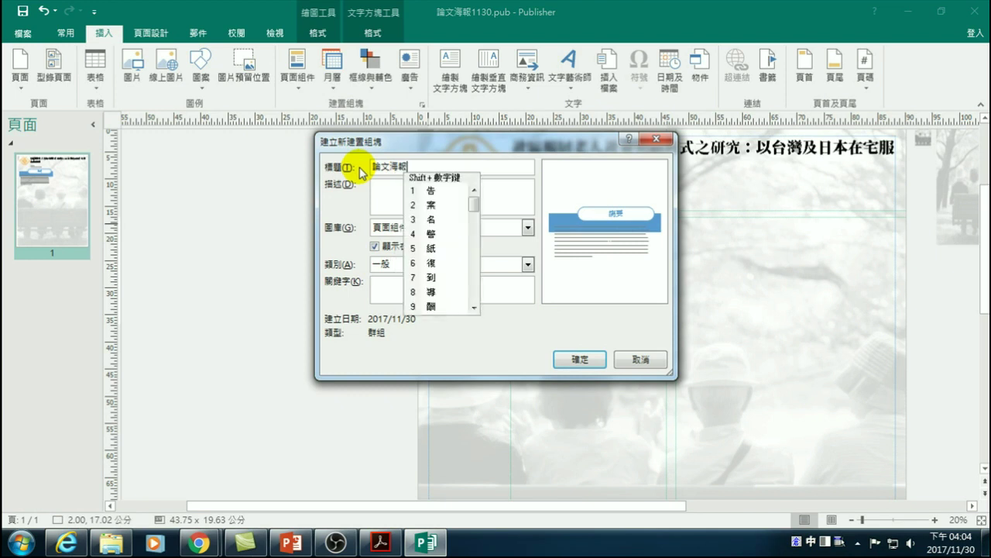
key("space")
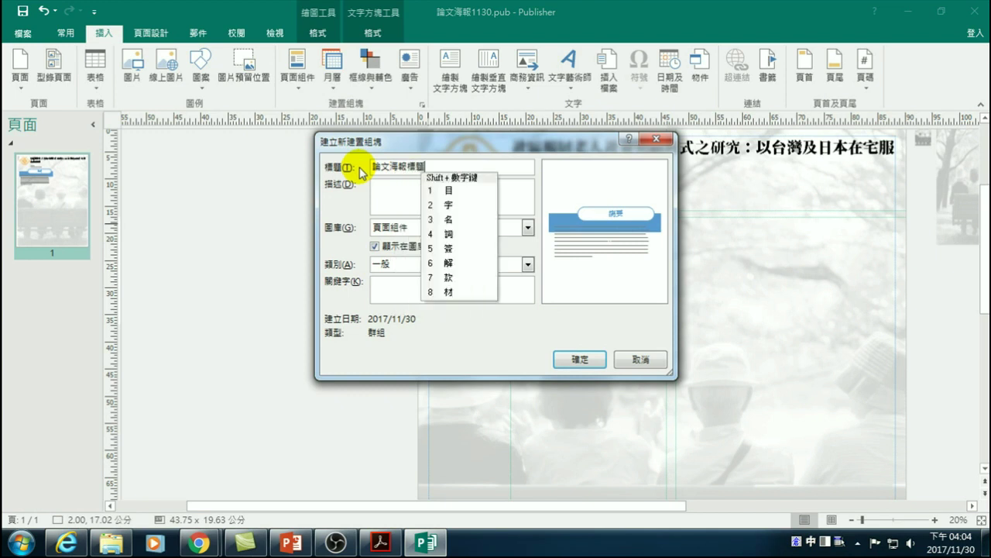
key("1")
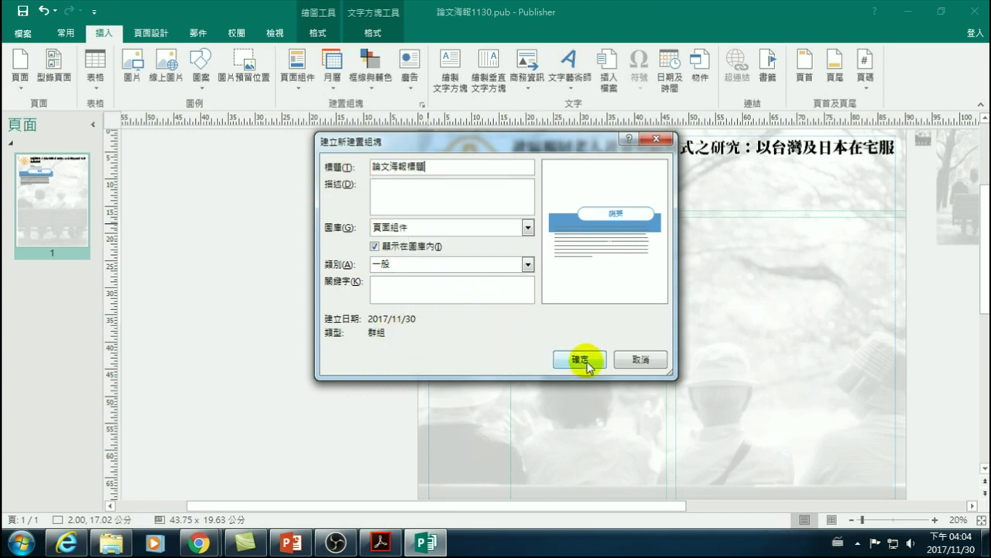
left_click(579, 360)
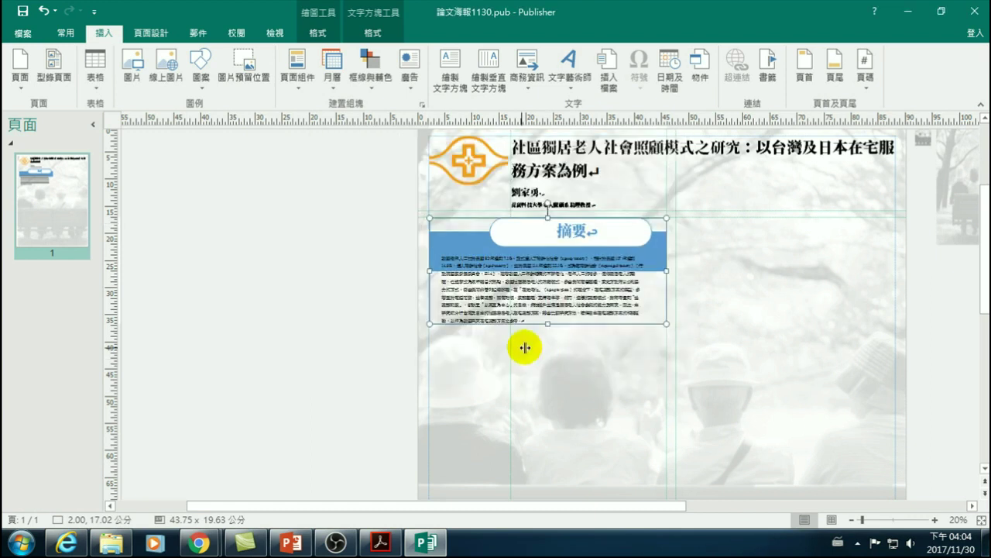
- Insert the saved 論文海報標題 page part and drag it below the original abstract block
left_click(362, 352)
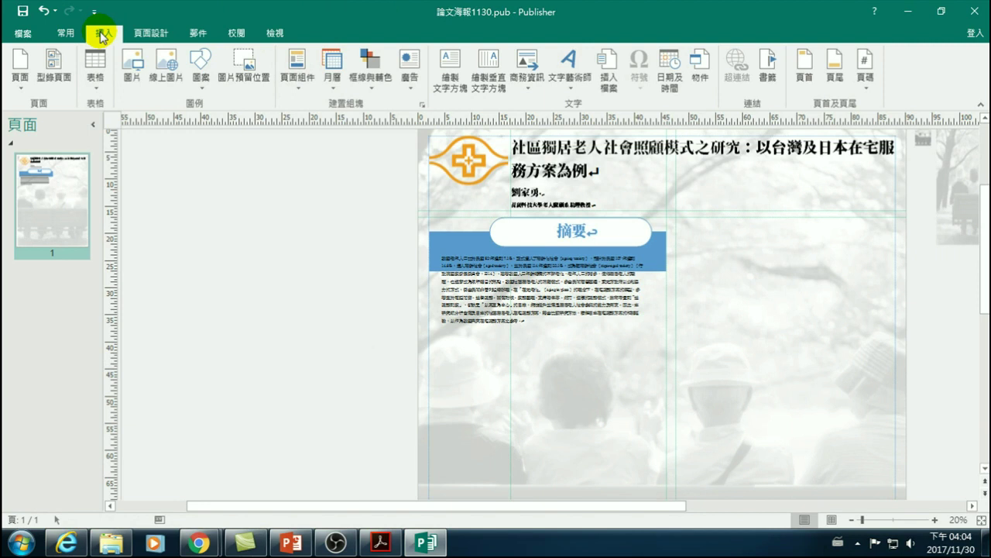
left_click(297, 78)
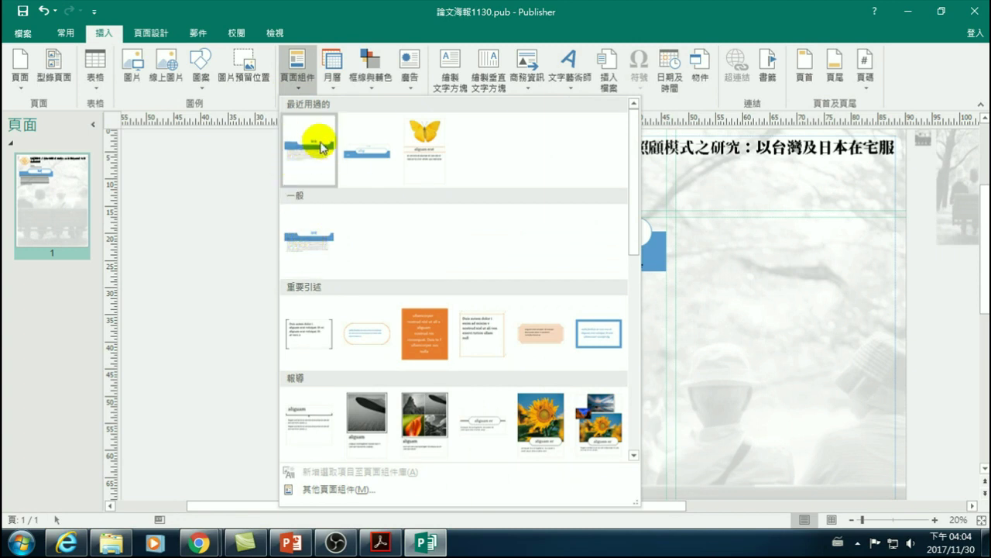
left_click(310, 233)
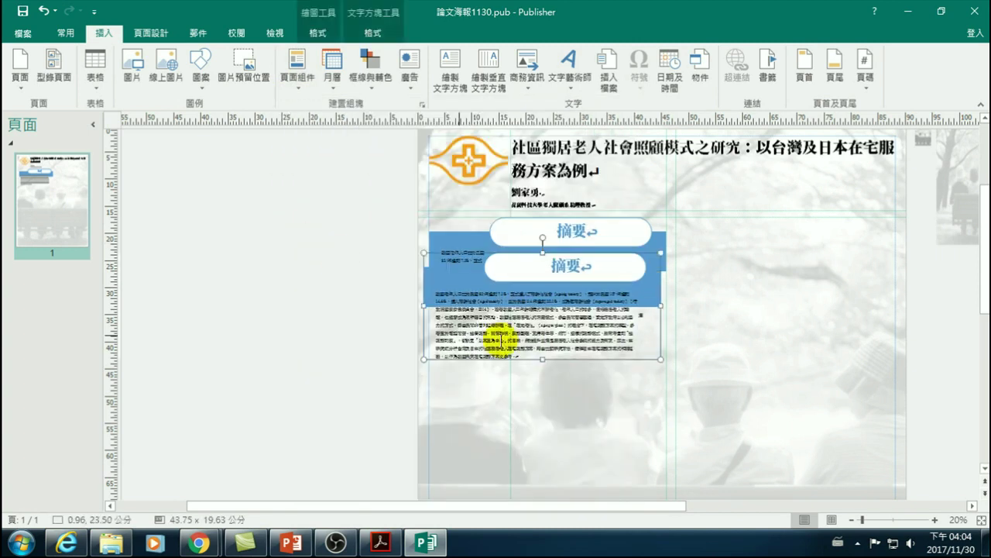
left_click_drag(472, 250, 477, 361)
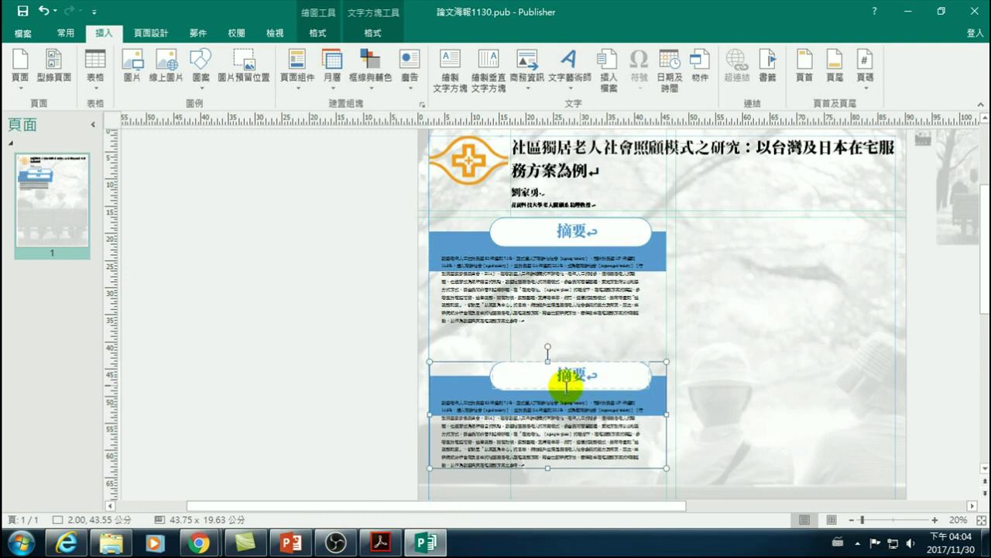
- Hide paragraph marks and retype the copy's 摘要 heading as 簡介
left_click(559, 376)
left_click_drag(558, 376, 576, 378)
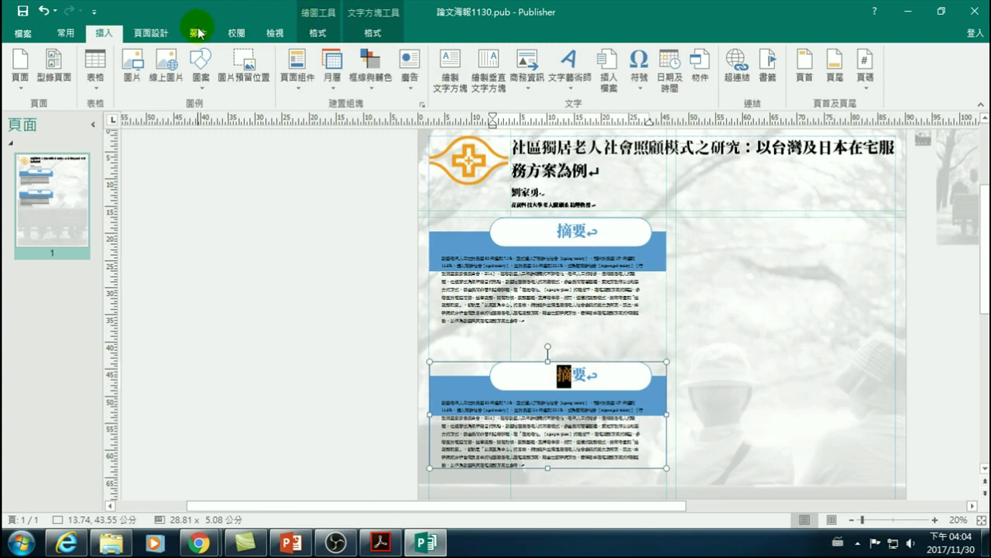
left_click(66, 31)
left_click(438, 59)
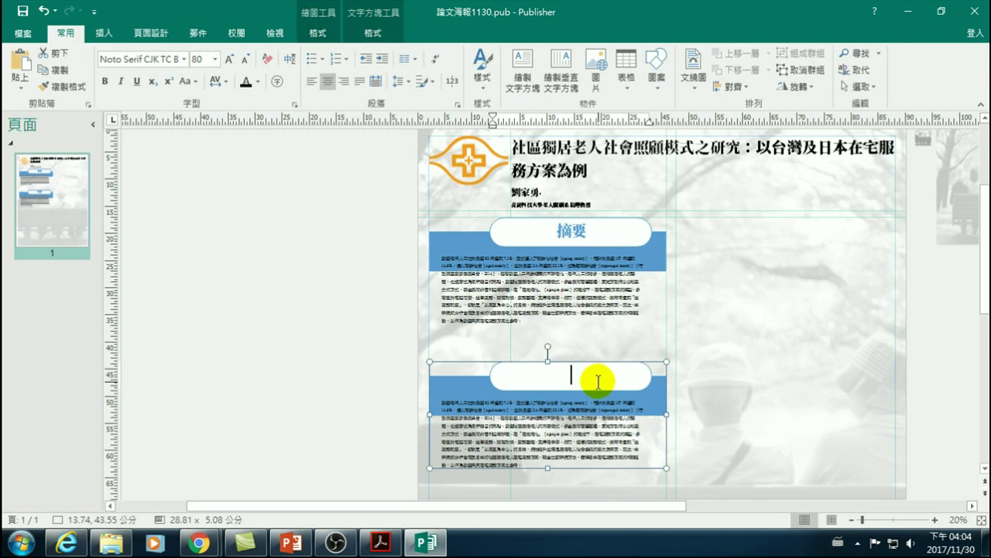
type("綱")
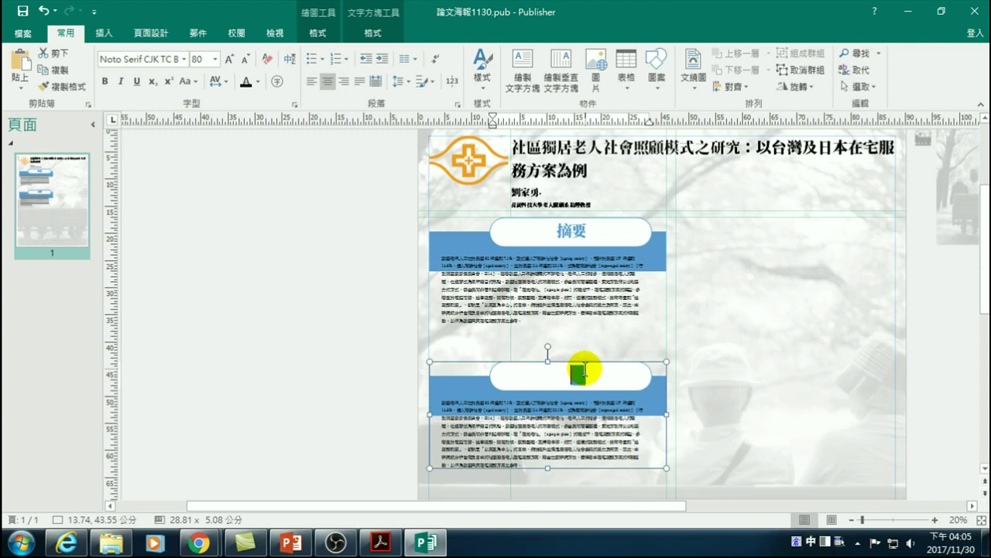
type("介")
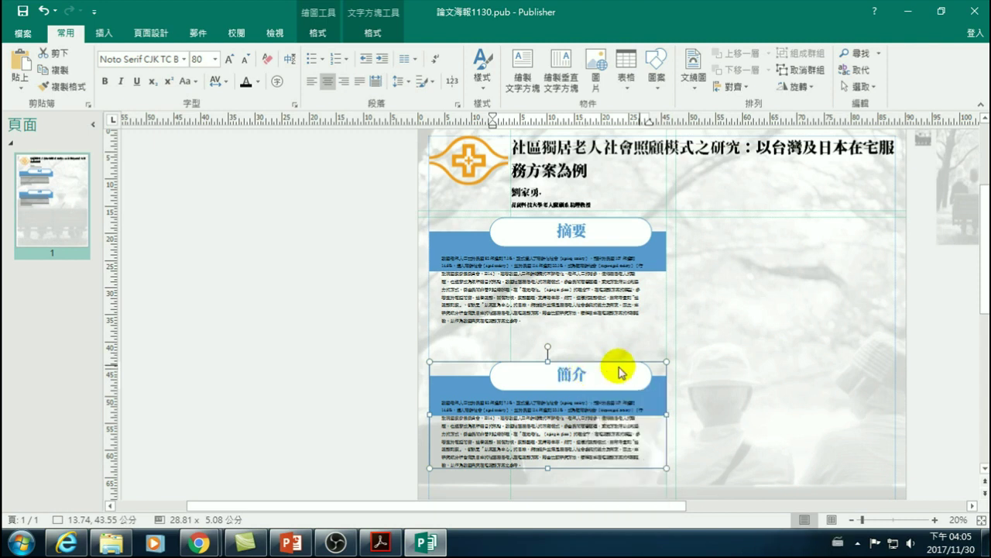
left_click(341, 341)
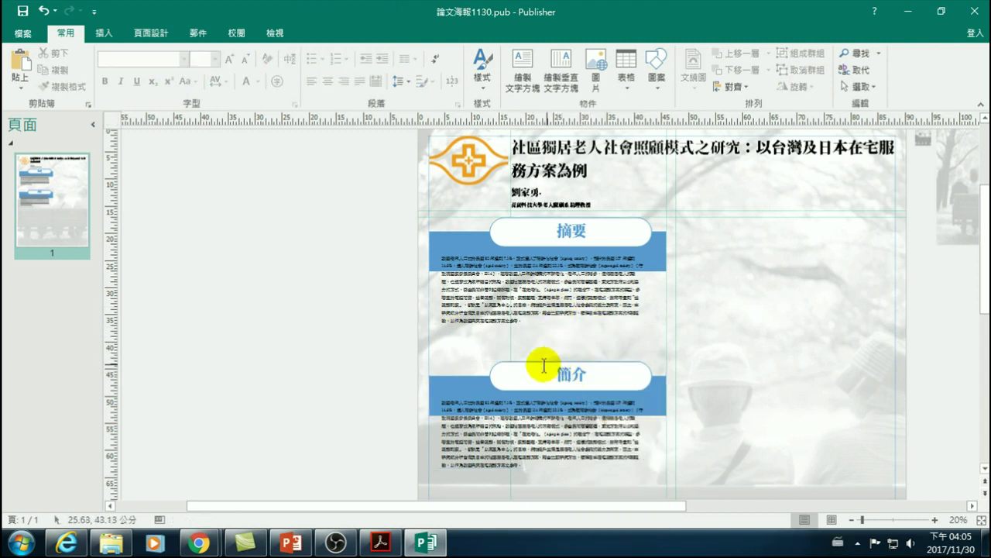
- Drag the 簡介 block up beneath the 摘要 block, then browse and close the 頁面組件 gallery
left_click(480, 376)
left_click_drag(481, 359, 476, 332)
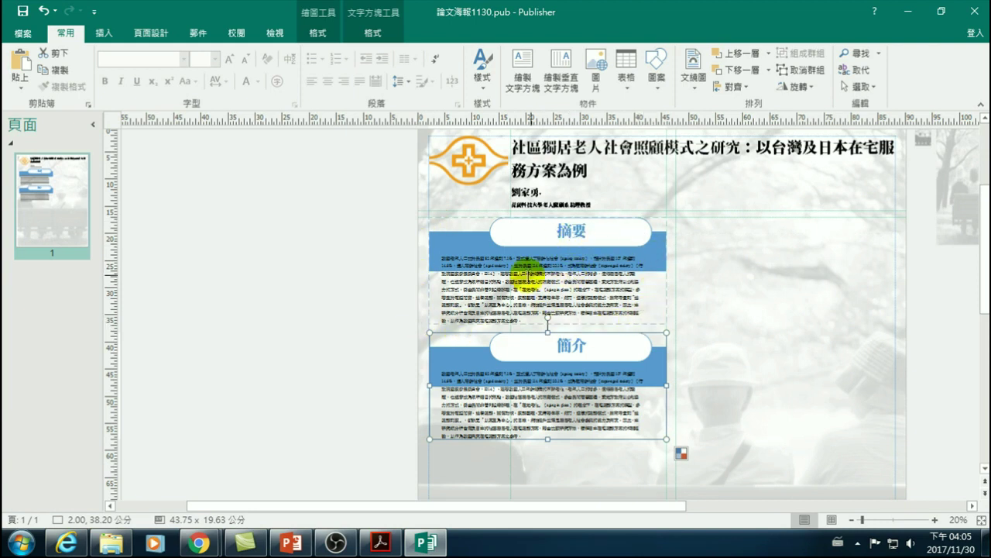
left_click(528, 275)
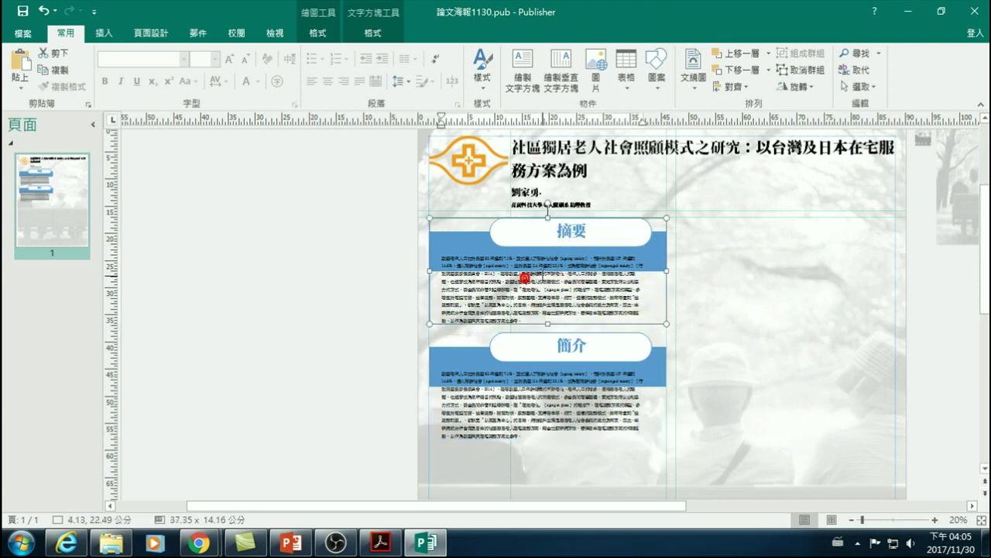
left_click(103, 36)
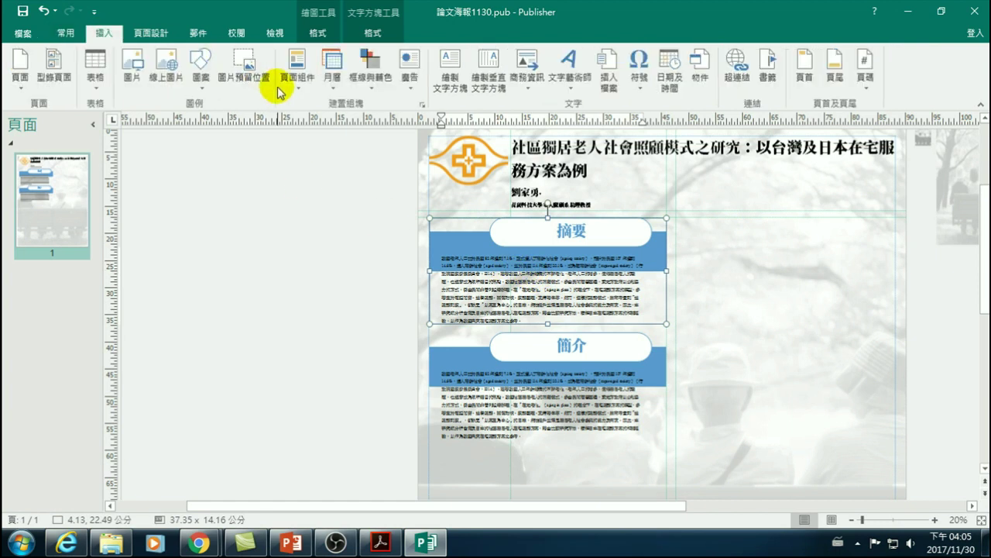
left_click(296, 71)
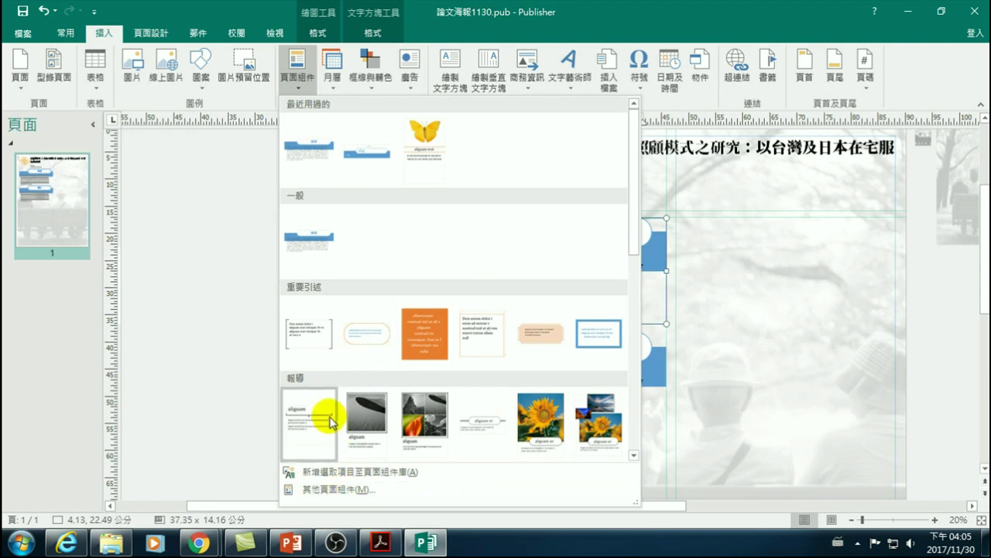
scroll(326, 412, "down", 6)
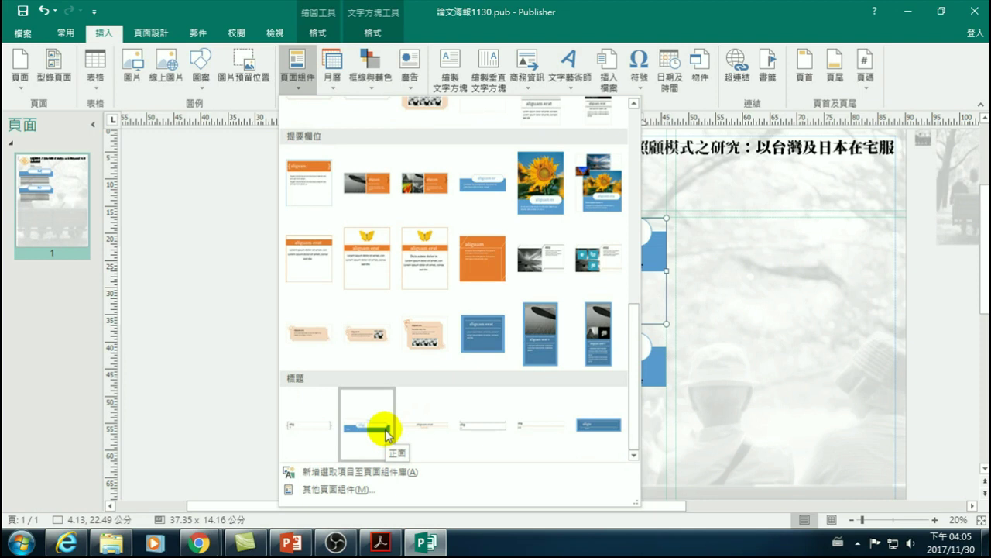
left_click(204, 353)
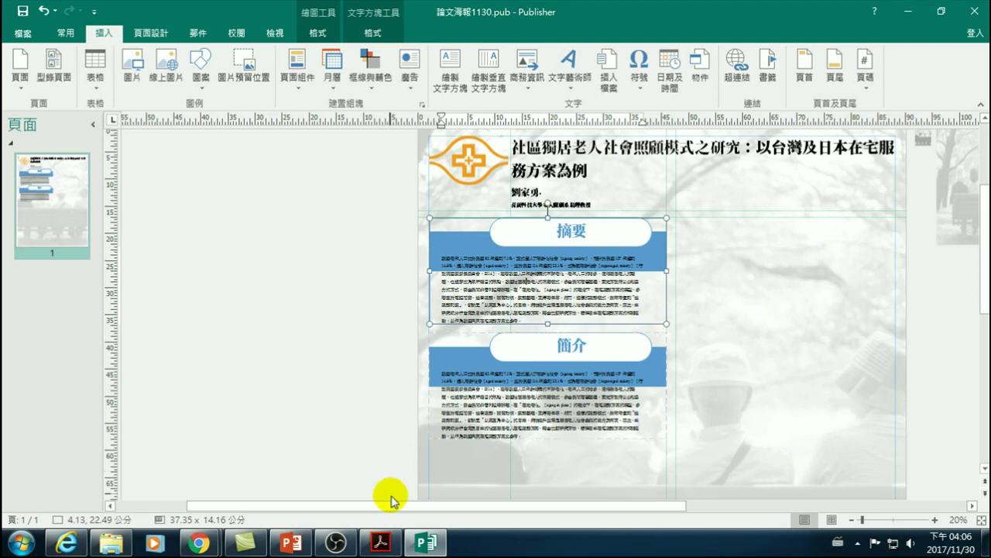
- Select and delete all the placeholder body text under the 簡介 heading
left_click(481, 403)
left_click_drag(524, 436, 442, 381)
key("Delete")
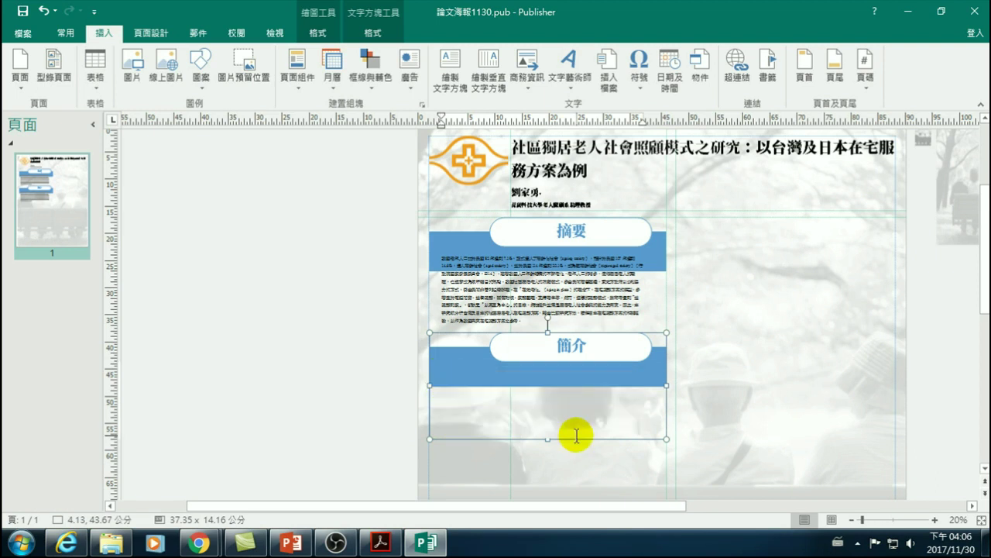
left_click(333, 406)
- Scroll through the research paper PDF, then return to the Publisher poster
scroll(329, 399, "down", 2)
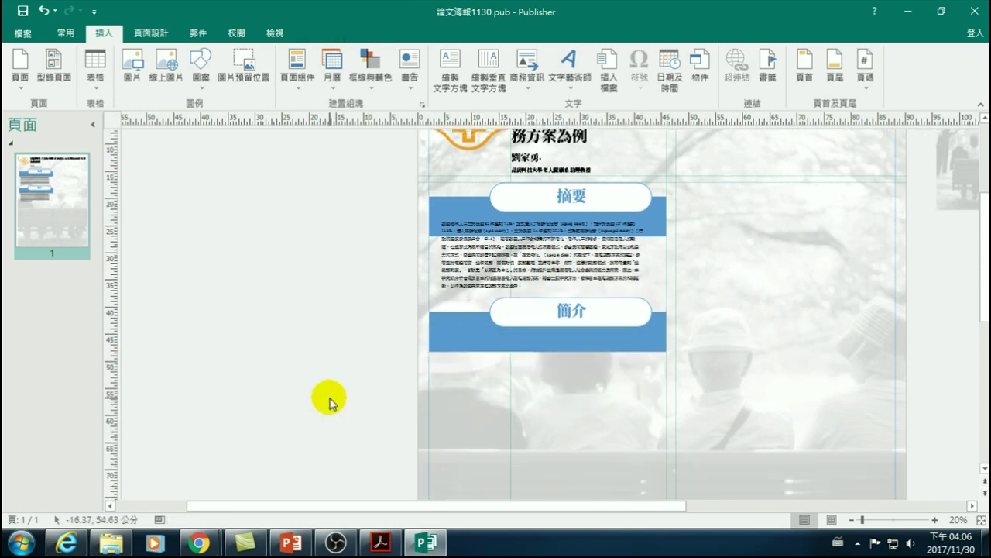
scroll(331, 400, "down", 3)
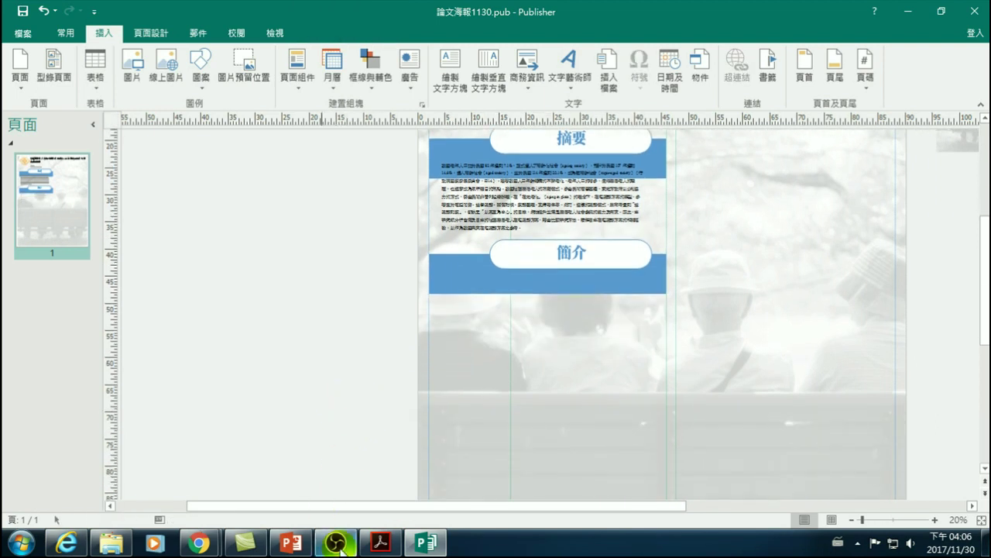
left_click(380, 542)
scroll(419, 357, "down", 6)
scroll(395, 364, "down", 20)
scroll(408, 377, "down", 10)
scroll(381, 354, "up", 2)
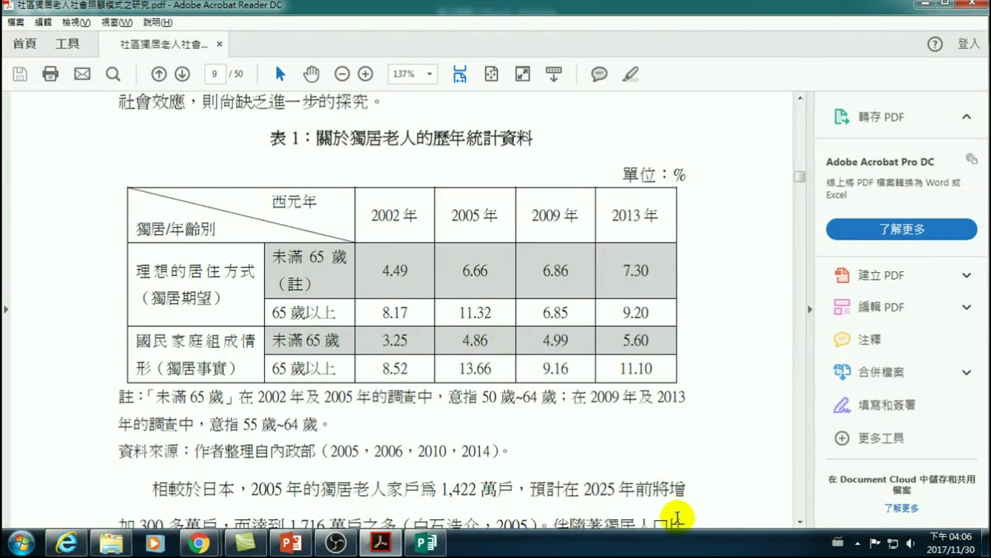
key("alt+Tab")
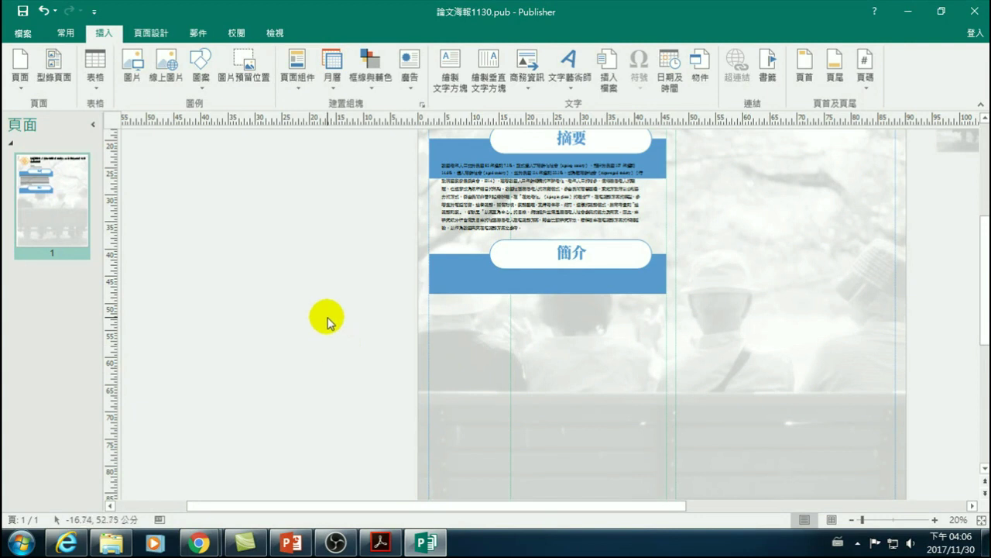
- Paste the screenshot onto the pasteboard and crop it down to Table 1
right_click(327, 320)
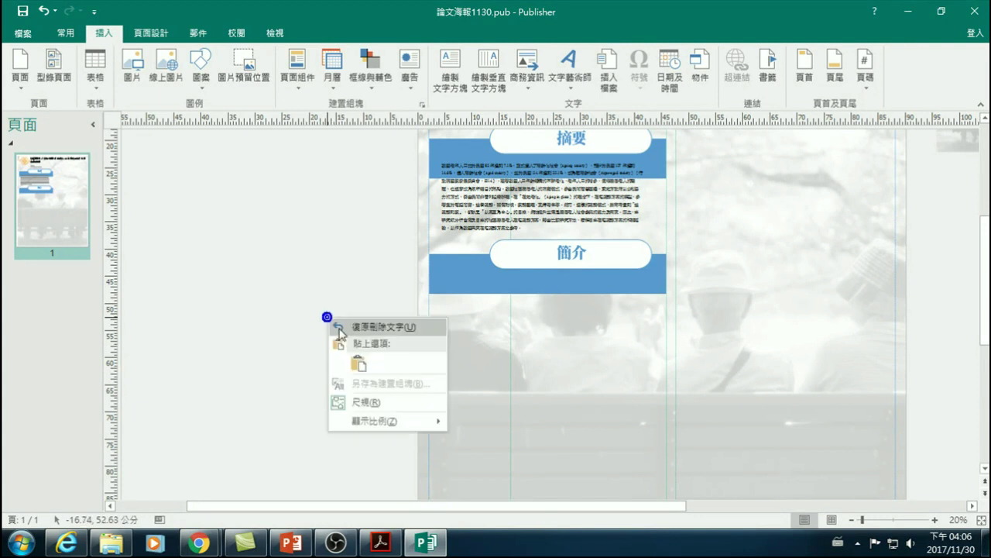
left_click(359, 366)
left_click(335, 332)
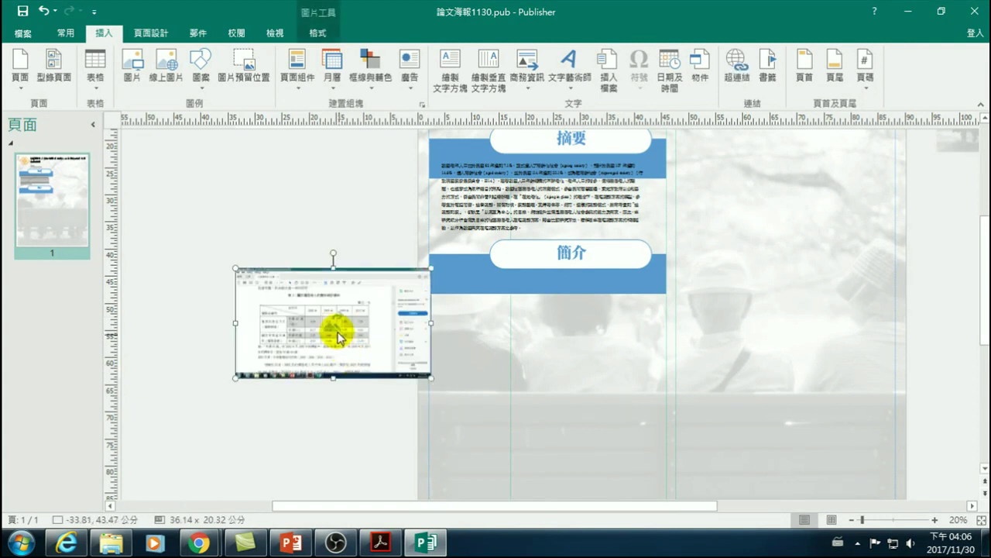
double_click(372, 341)
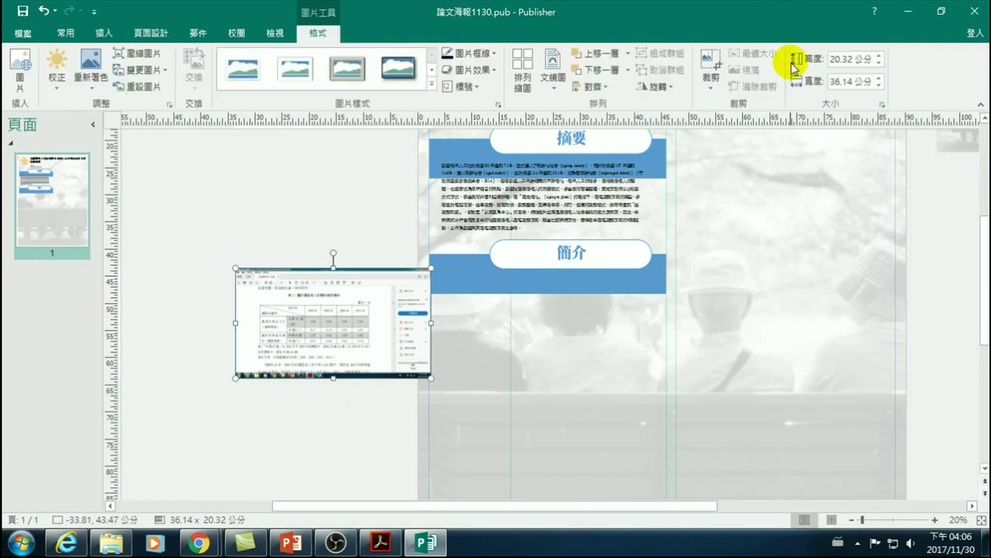
left_click(710, 66)
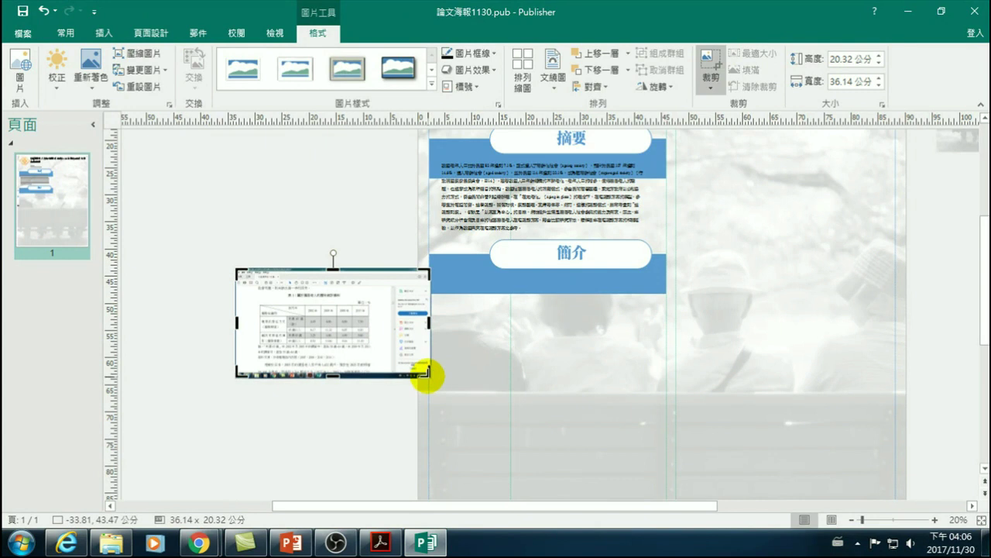
left_click_drag(427, 376, 365, 354)
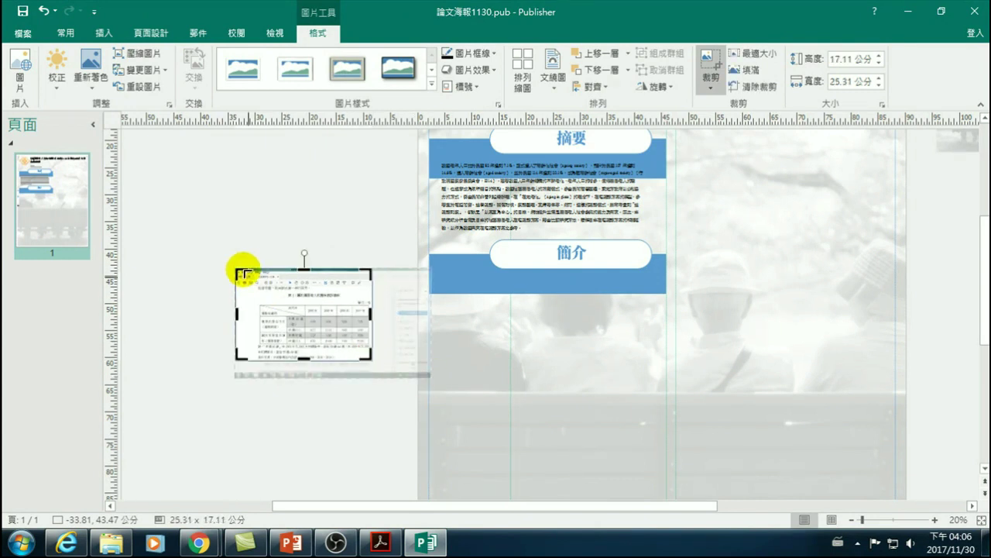
left_click_drag(237, 272, 258, 295)
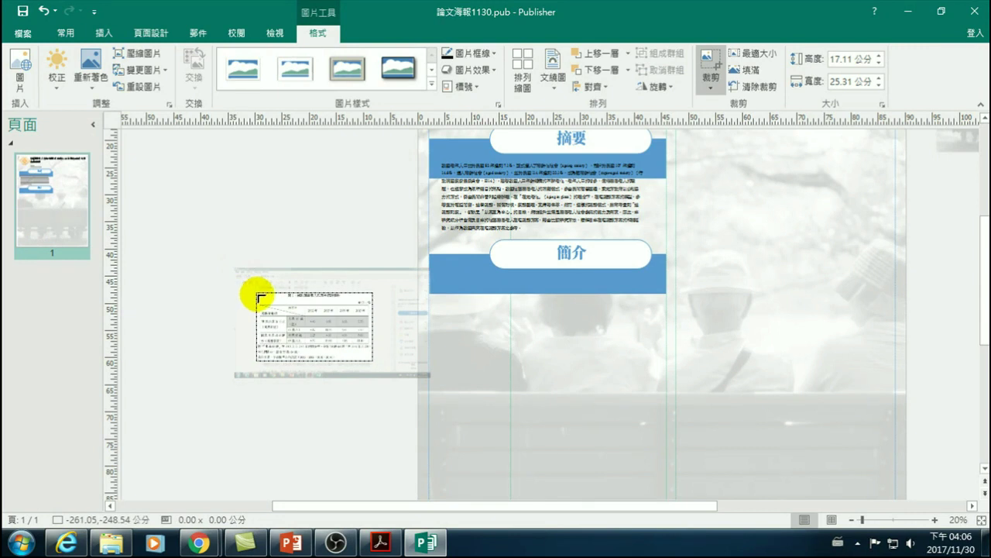
left_click_drag(261, 297, 258, 295)
left_click(203, 318)
- Move the cropped 表1 picture onto the 簡介 section and enlarge it to span the column
left_click(316, 335)
left_click_drag(336, 321, 505, 298)
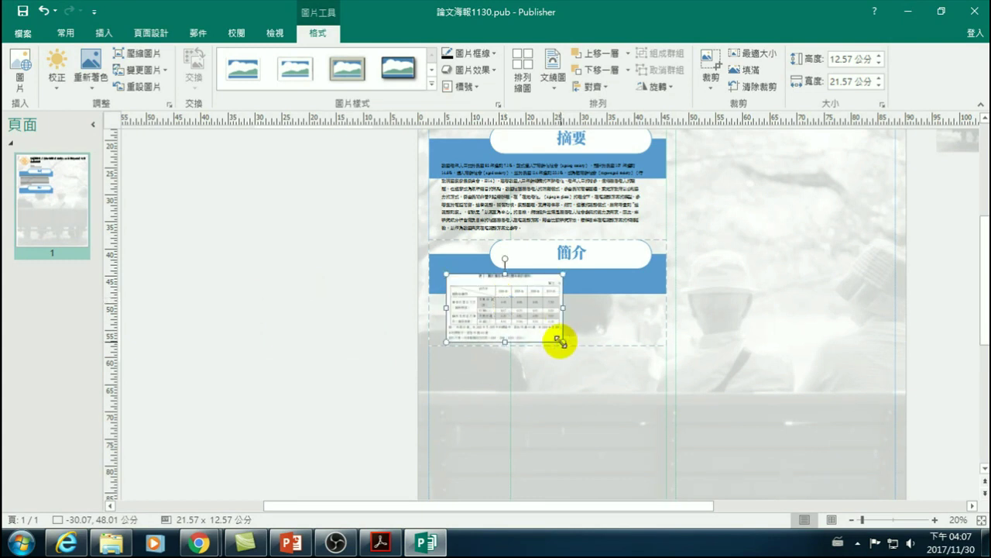
left_click_drag(563, 342, 651, 387)
left_click(592, 195)
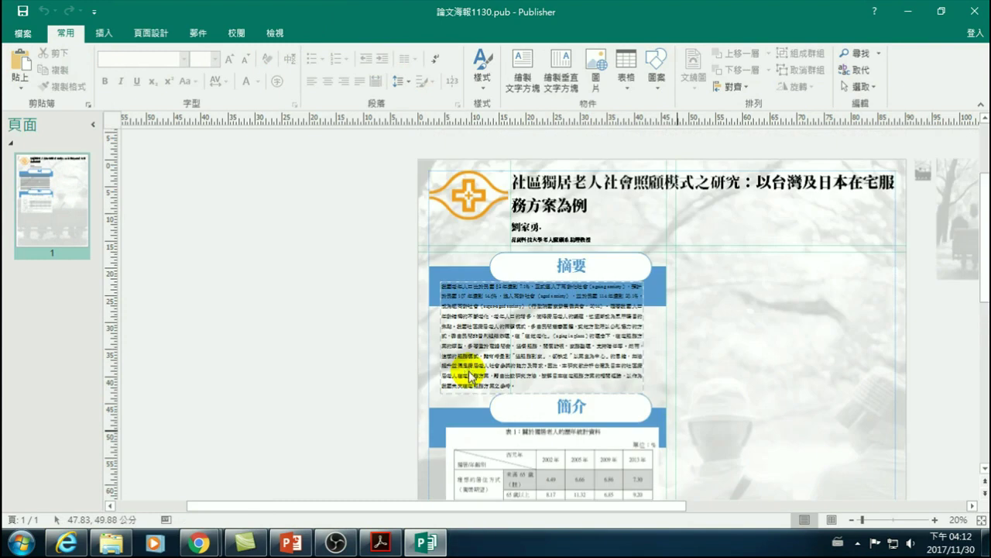
scroll(550, 350, "down", 4)
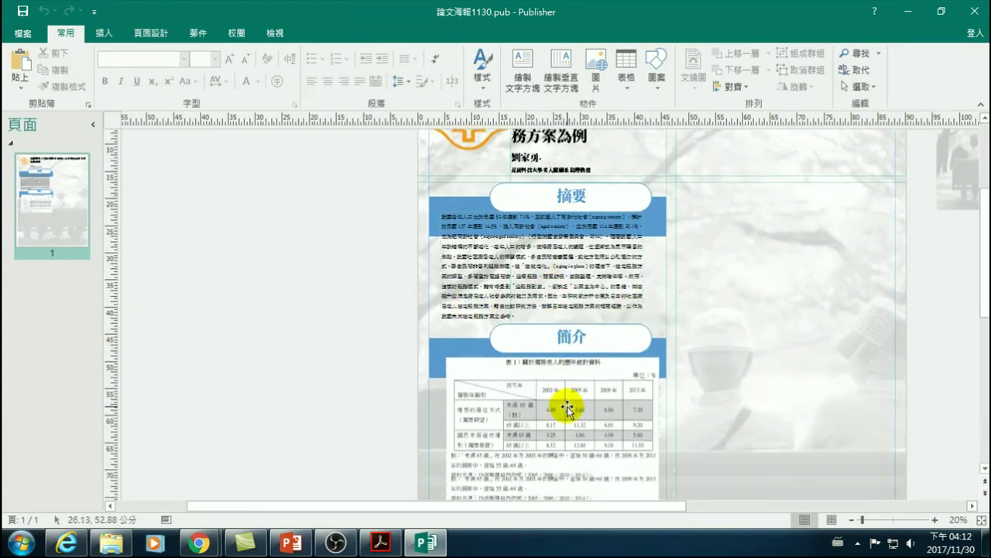
scroll(489, 381, "down", 2)
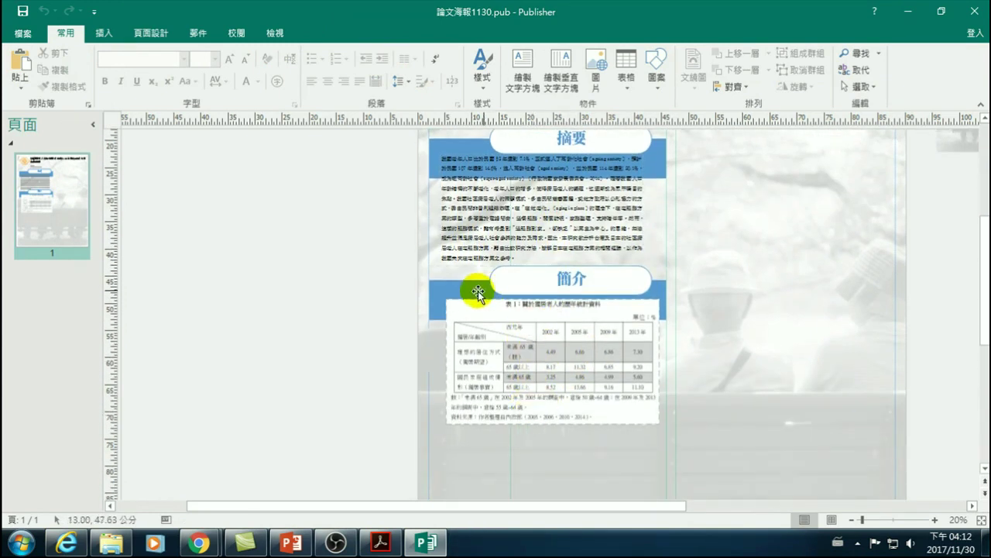
left_click(478, 290)
left_click(391, 248)
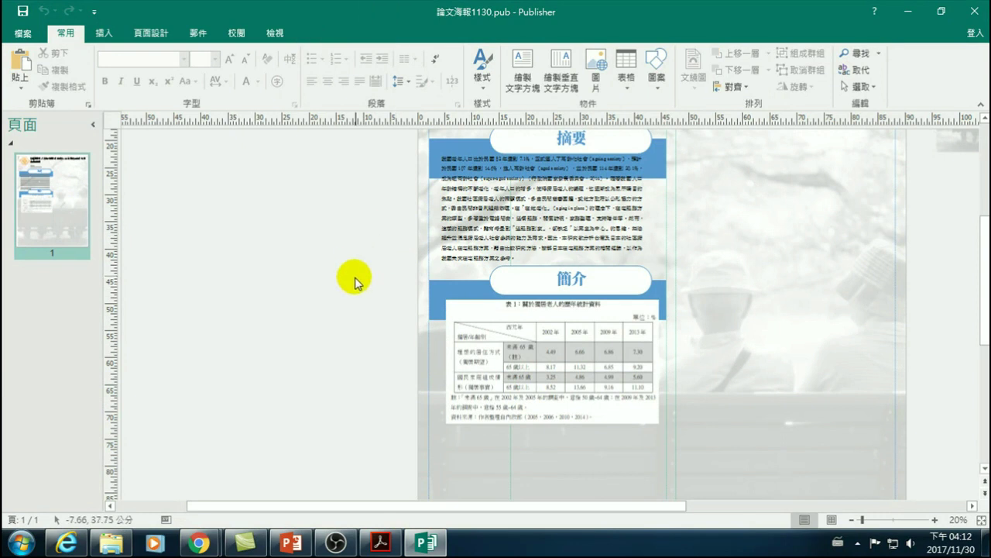
- Insert the heading-with-text page part and drag it beneath the Table 1 picture
left_click(101, 34)
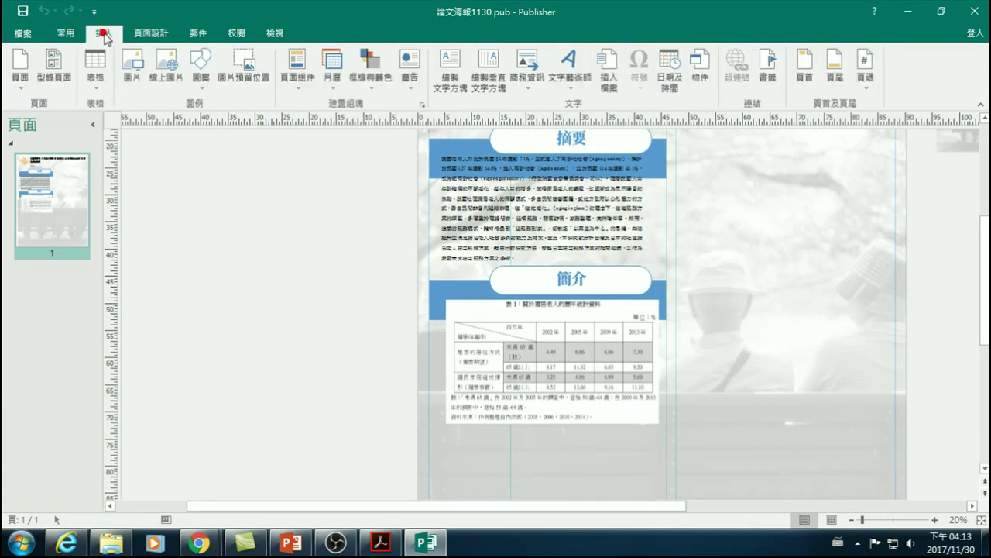
left_click(296, 70)
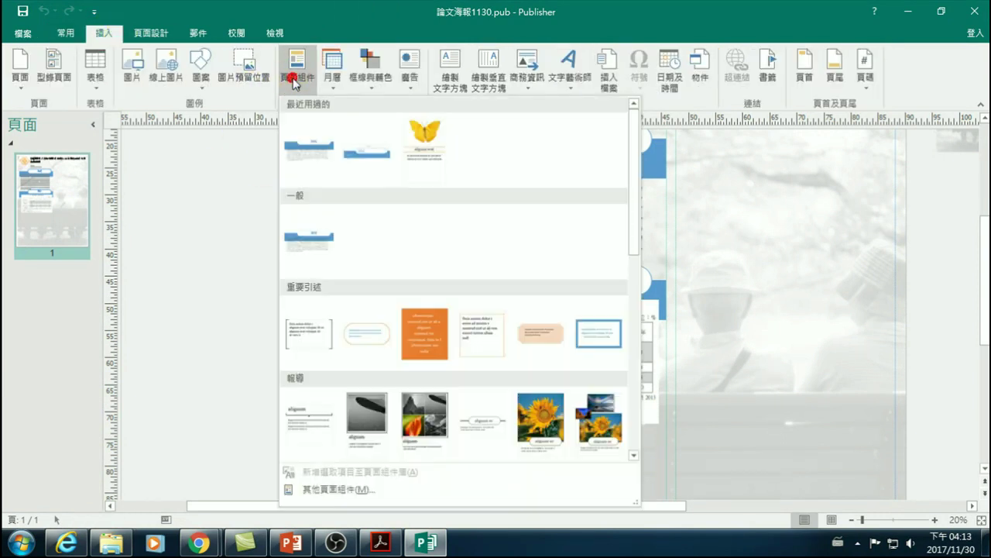
left_click(314, 247)
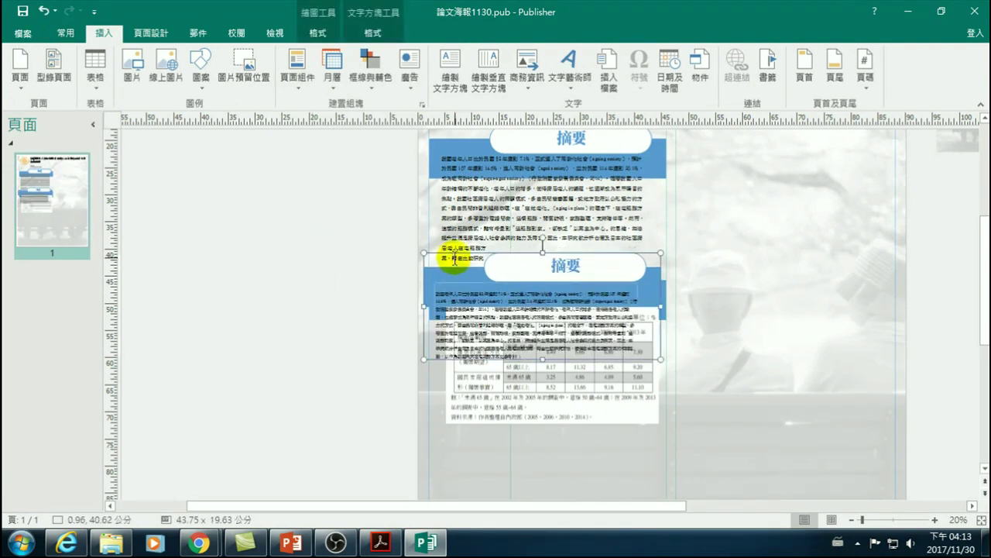
left_click_drag(432, 254, 440, 430)
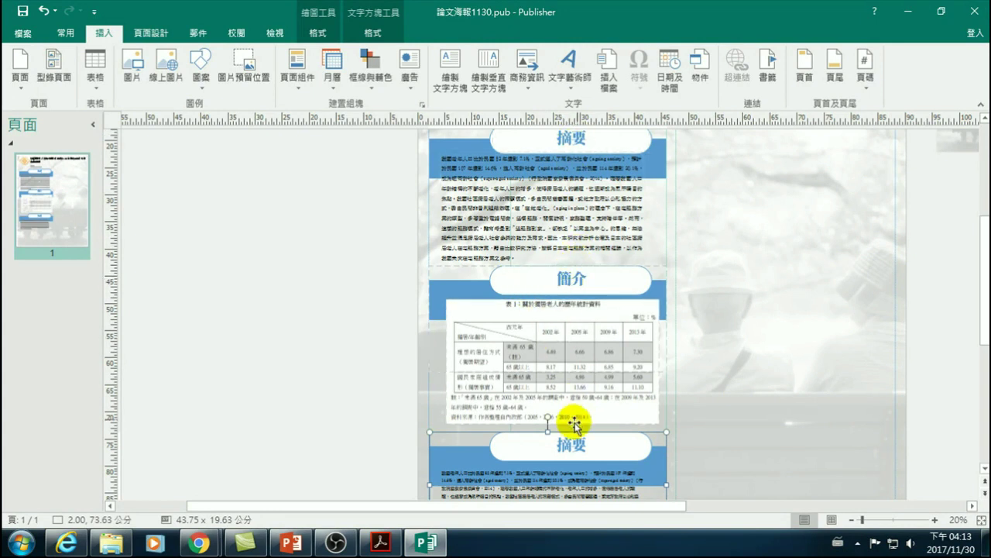
- Replace the lower 摘要 heading text with 研究方法
left_click_drag(556, 445, 616, 445)
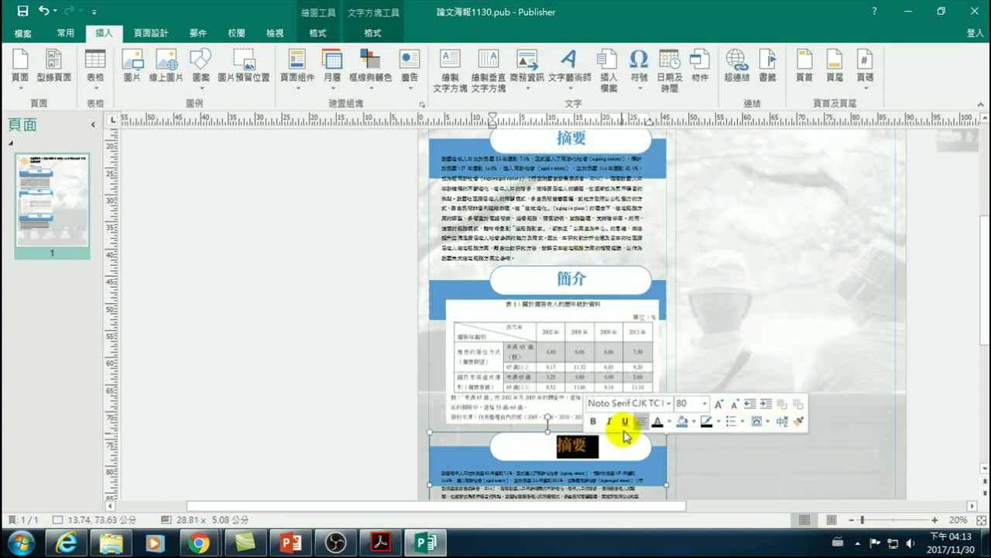
type("MRM")
key("BackSpace")
key("BackSpace")
key("BackSpace")
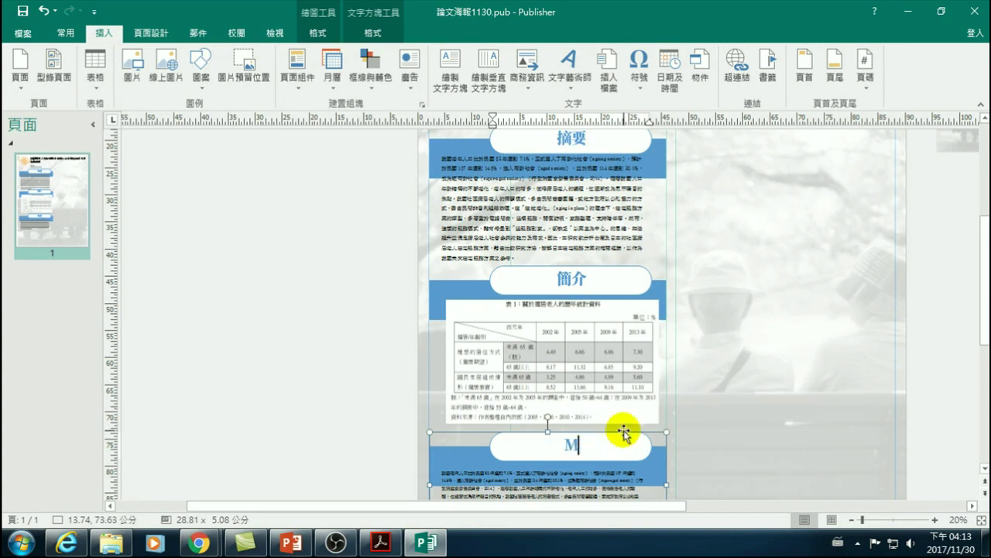
key("ctrl+space")
type("研究")
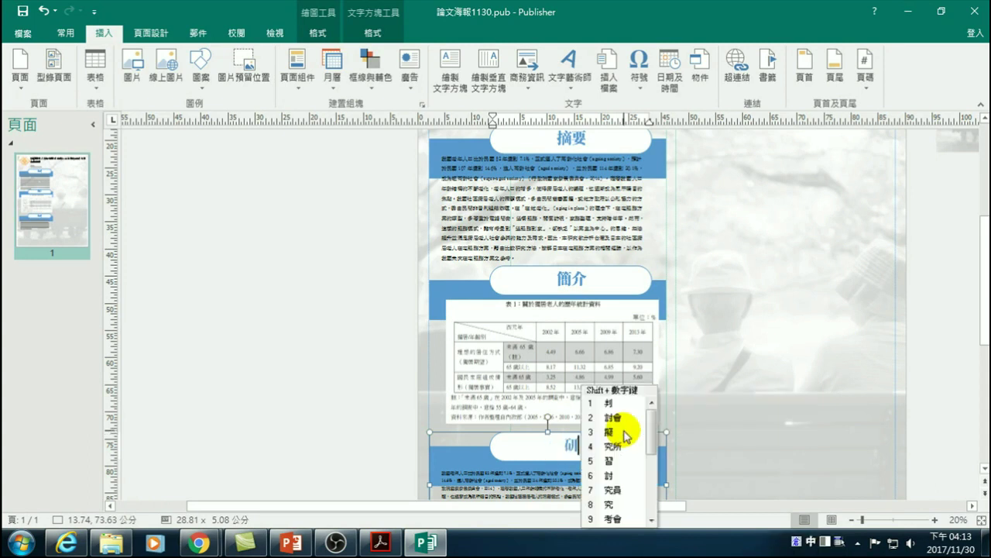
type("yhs")
type("法")
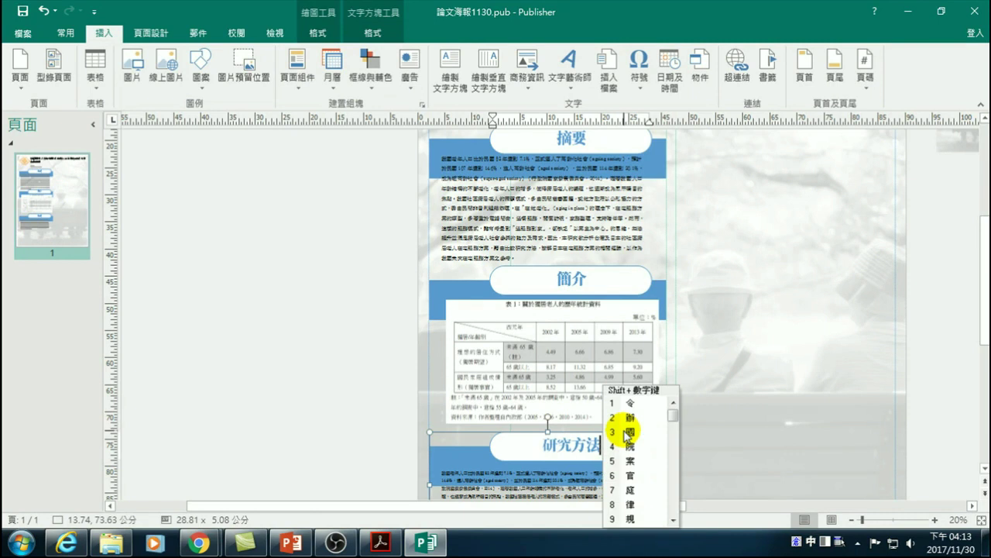
- Delete all the placeholder body text under the 研究方法 heading
scroll(570, 436, "down", 2)
left_click(552, 428)
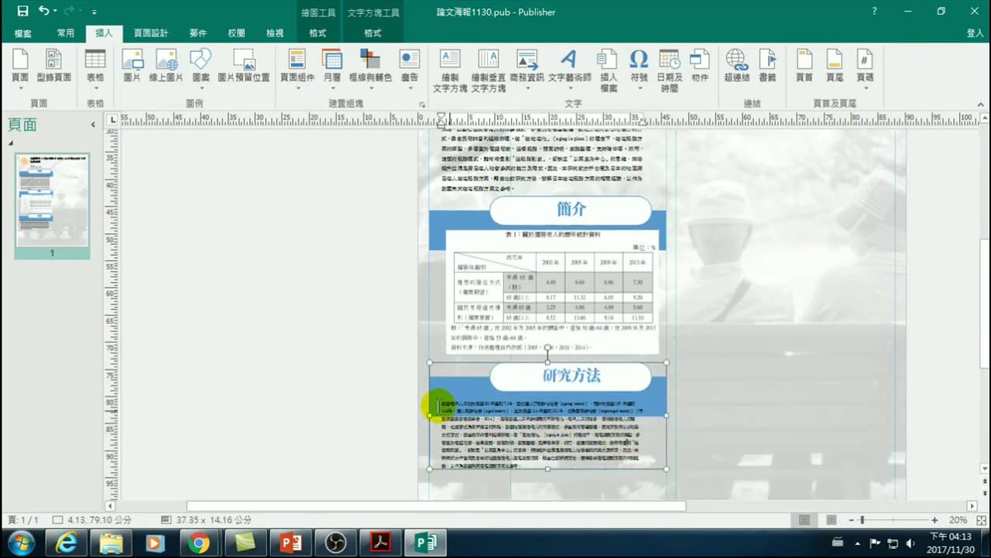
left_click_drag(441, 406, 626, 461)
key("Delete")
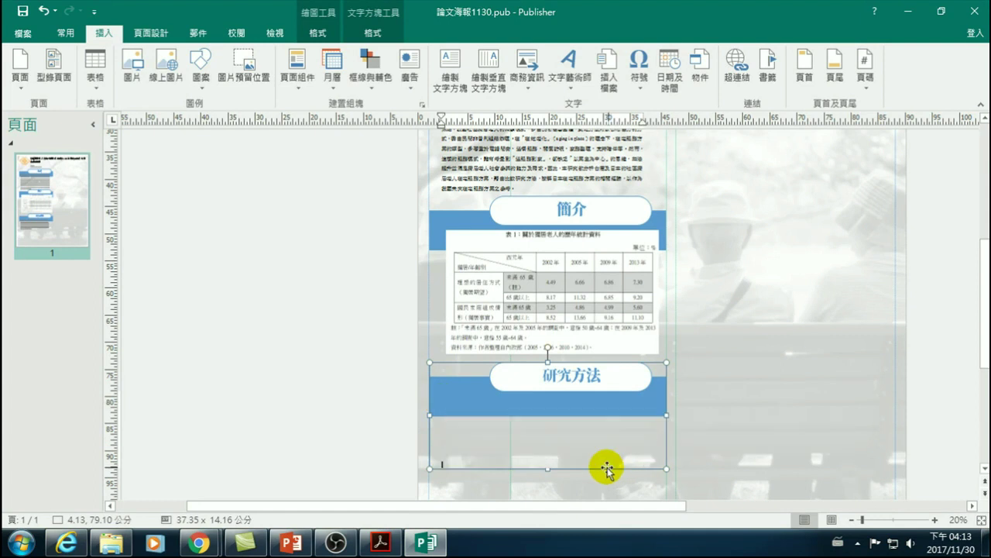
scroll(294, 460, "down", 1)
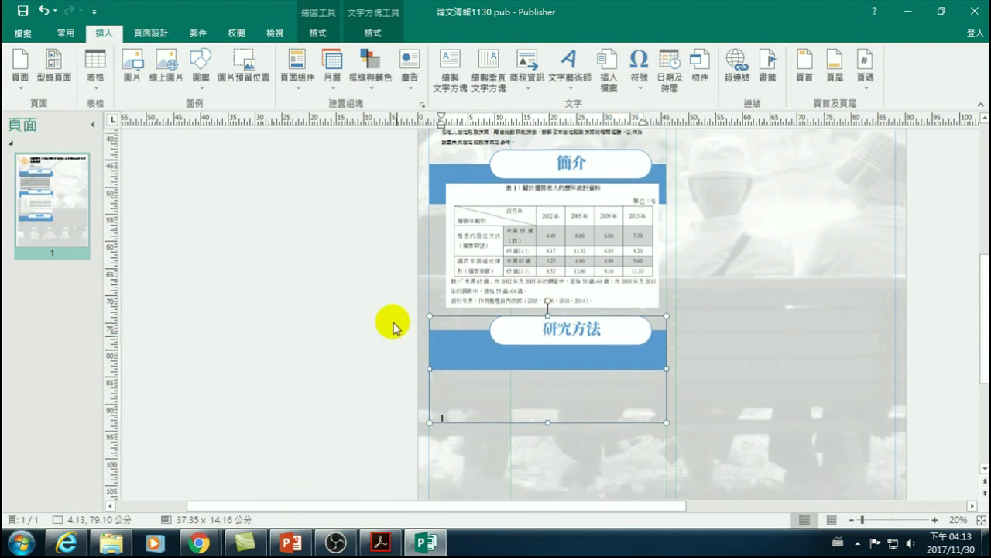
left_click(378, 342)
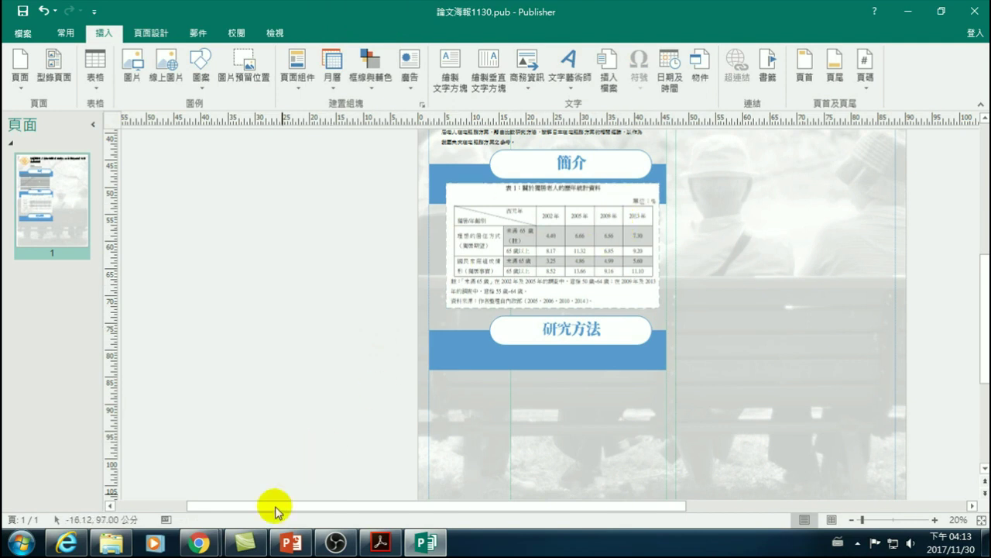
- Scroll the PDF in Acrobat Reader to Figure 1 研究架構與範圍 on page 20
left_click(399, 545)
scroll(331, 411, "down", 10)
scroll(329, 379, "down", 8)
scroll(327, 372, "up", 7)
scroll(332, 376, "down", 15)
scroll(382, 372, "down", 17)
scroll(384, 392, "down", 20)
scroll(385, 394, "down", 15)
scroll(271, 290, "down", 3)
scroll(316, 271, "down", 20)
scroll(370, 315, "down", 20)
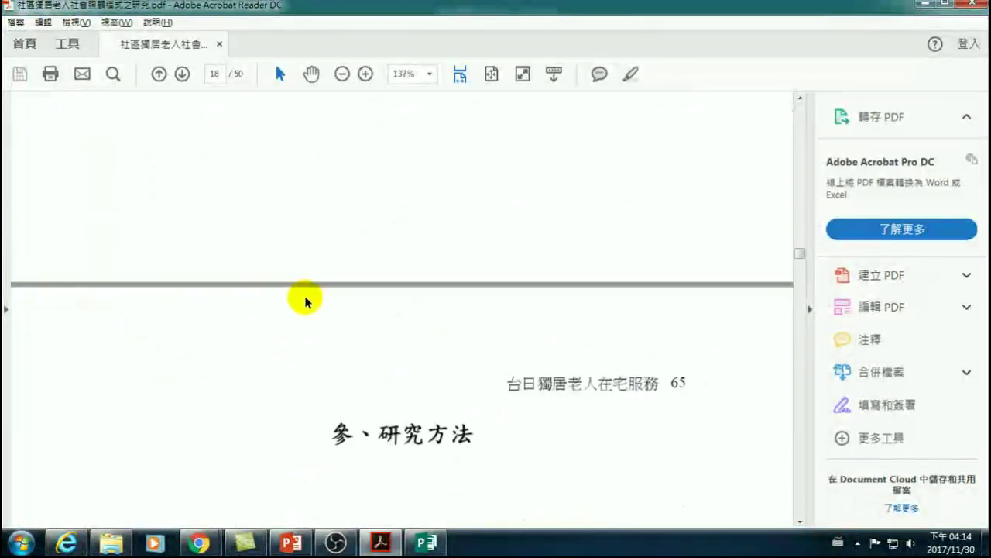
scroll(306, 300, "down", 5)
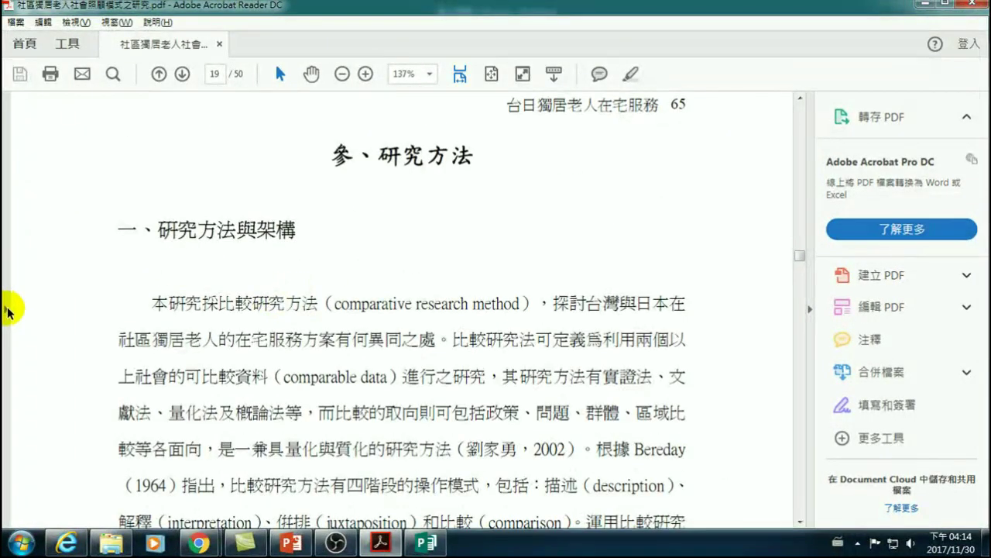
left_click(7, 310)
scroll(392, 194, "down", 5)
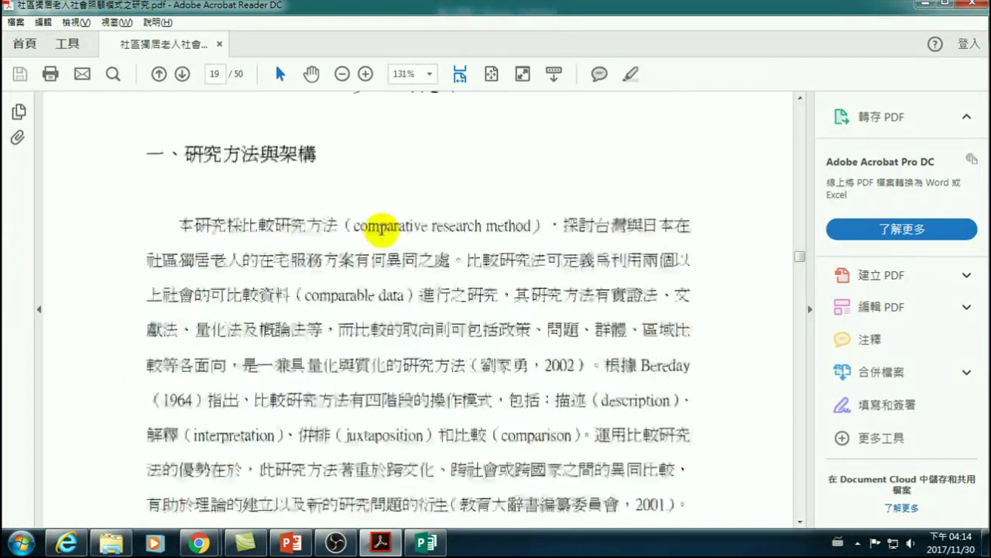
scroll(385, 321, "down", 15)
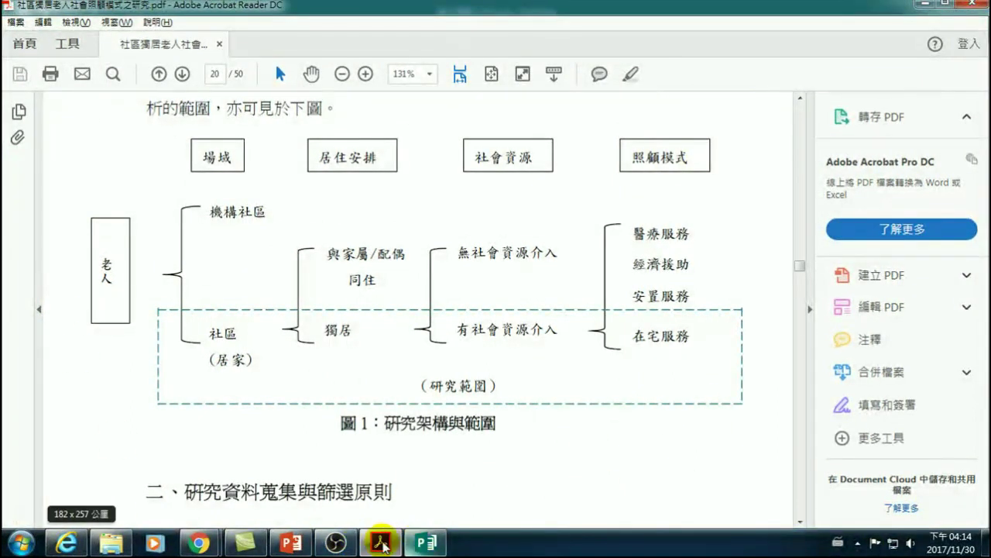
mouse_move(314, 546)
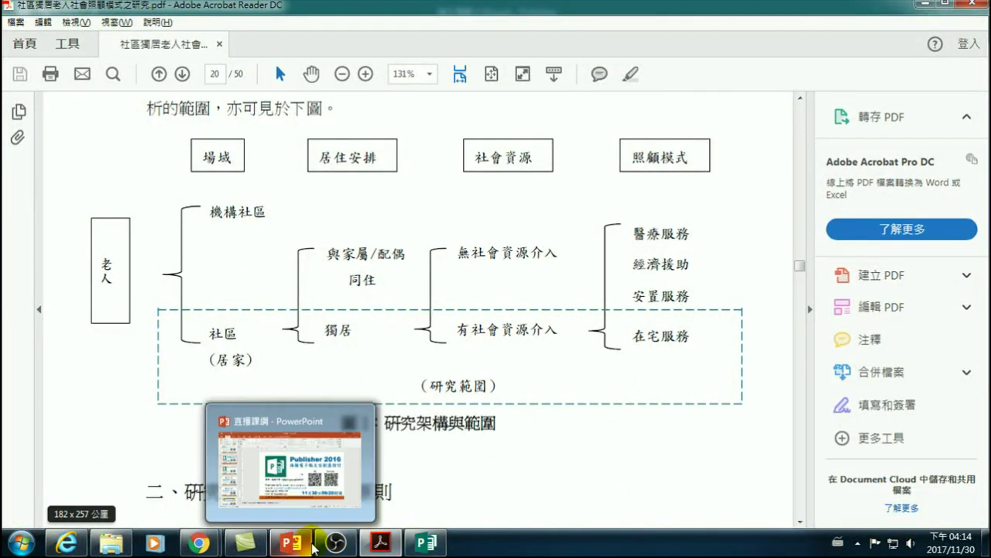
- Paste the copied diagram screenshot below the 研究方法 heading in Publisher, then return to the PDF
left_click(426, 542)
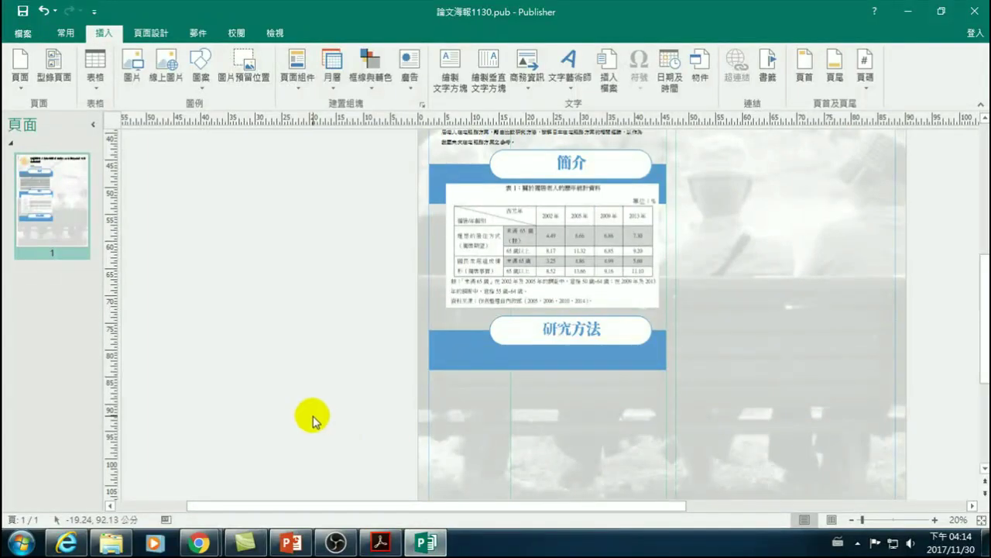
key("ctrl+v")
left_click_drag(490, 409, 503, 423)
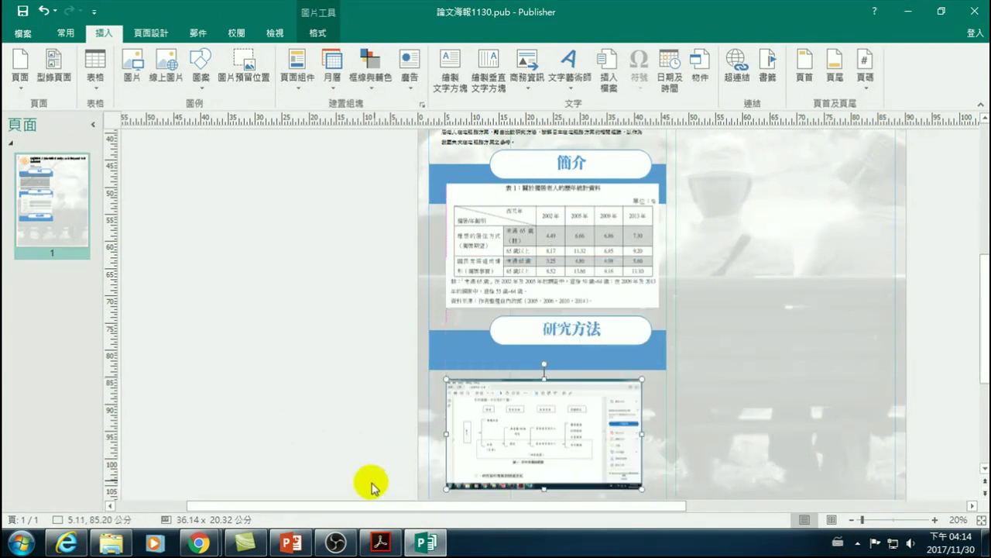
left_click(381, 542)
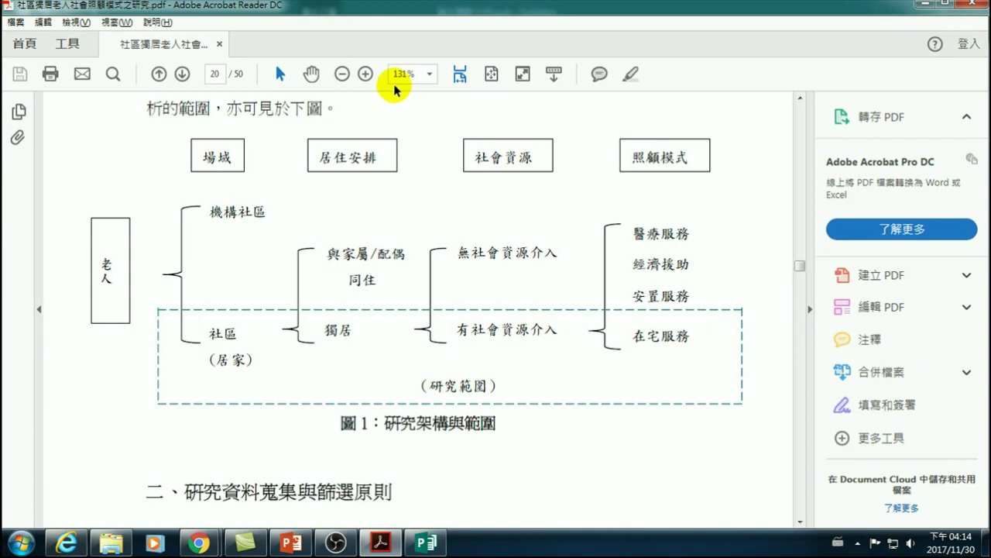
- Browse Acrobat's 檢視 menu submenus without choosing anything, then return to Publisher
left_click(144, 23)
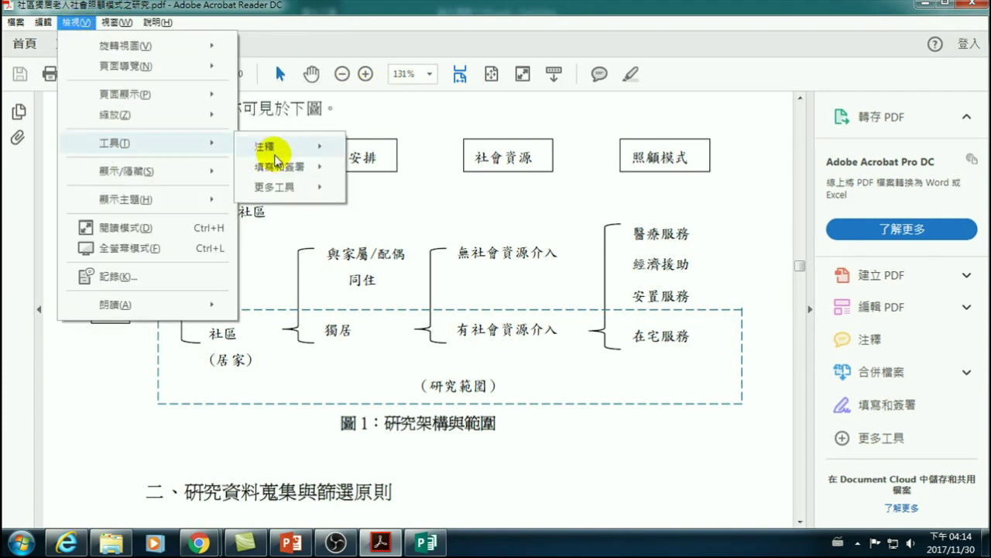
mouse_move(201, 172)
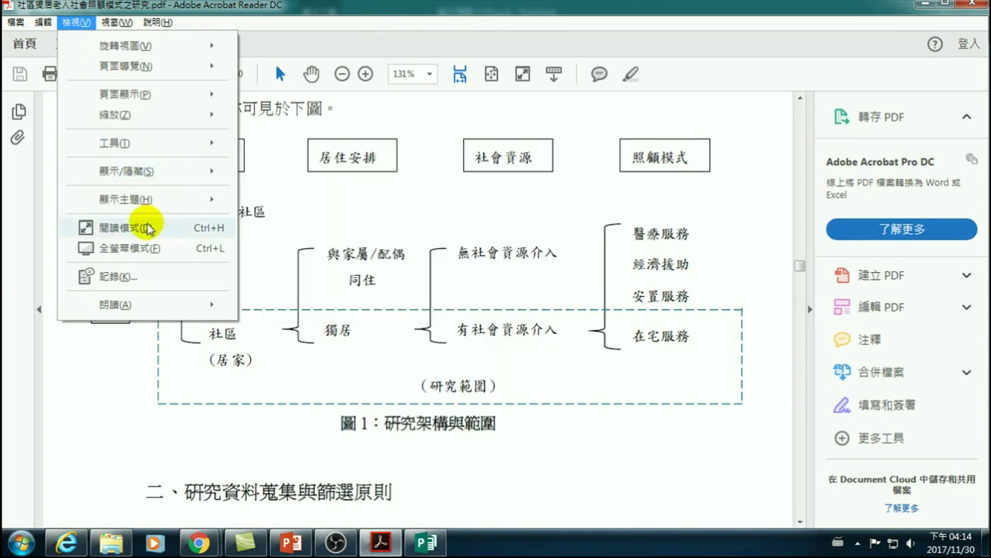
mouse_move(132, 124)
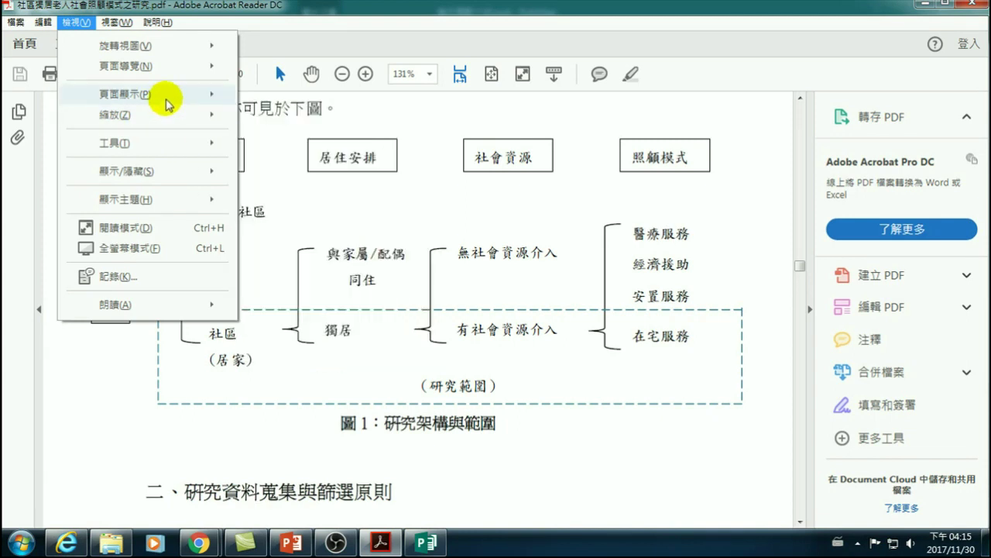
mouse_move(168, 100)
left_click(112, 390)
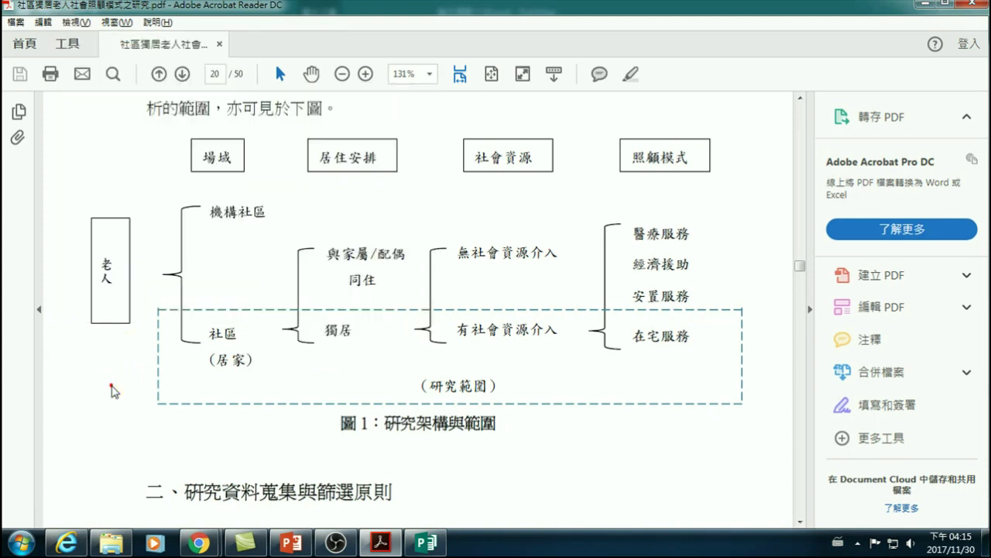
left_click(393, 547)
- Crop the pasted screenshot to just the 圖1 研究架構與範圍 diagram, 38.60 x 18.02 cm
left_click(515, 411)
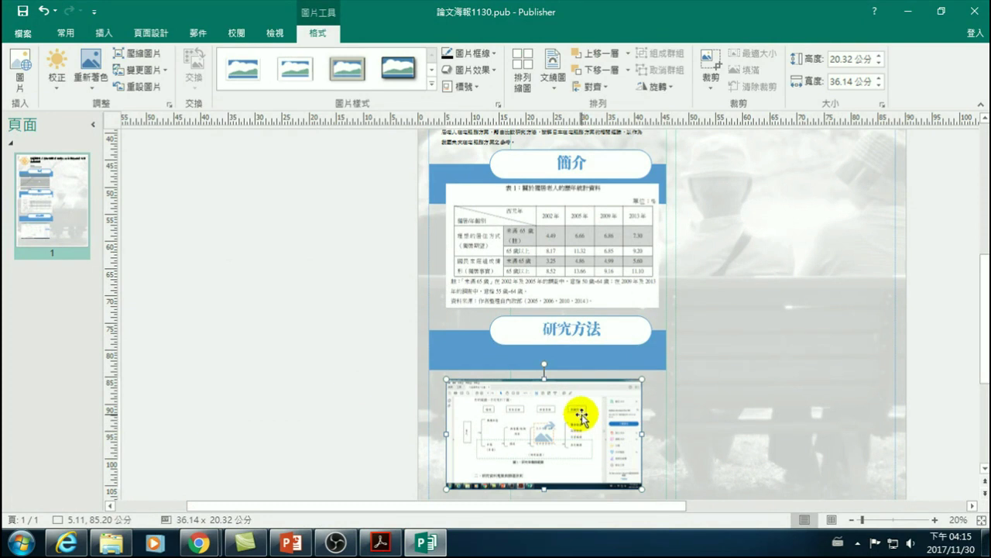
left_click(711, 68)
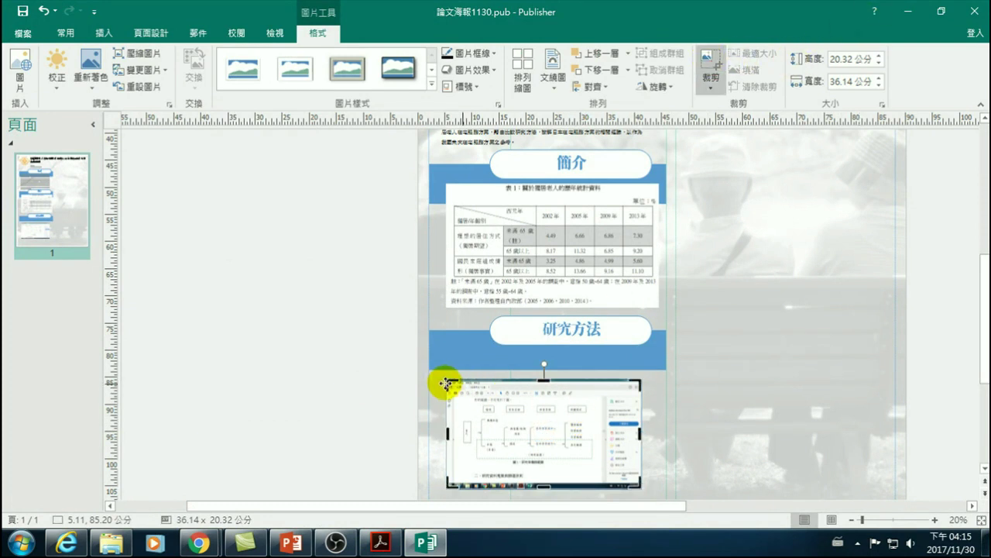
left_click_drag(452, 383, 527, 385)
left_click(354, 394)
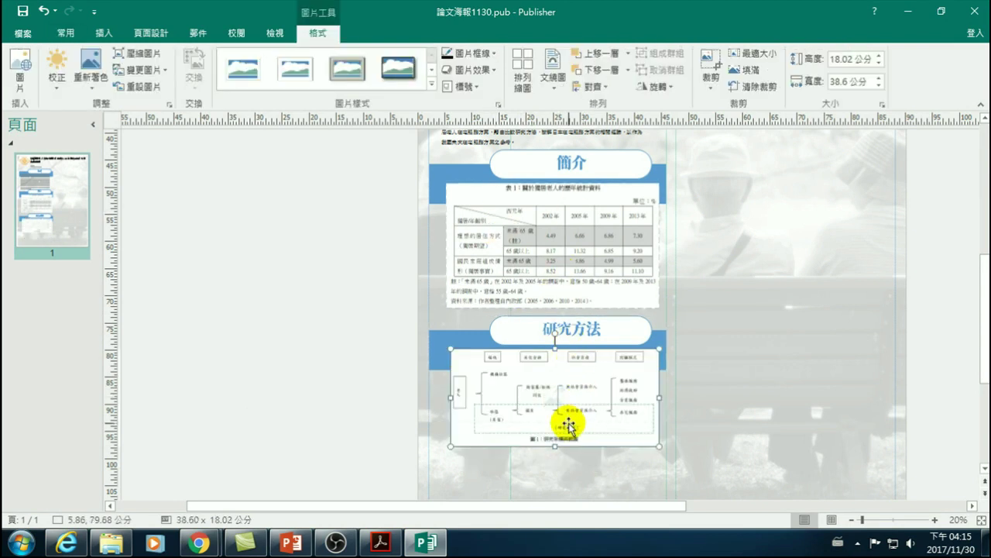
scroll(553, 418, "down", 3)
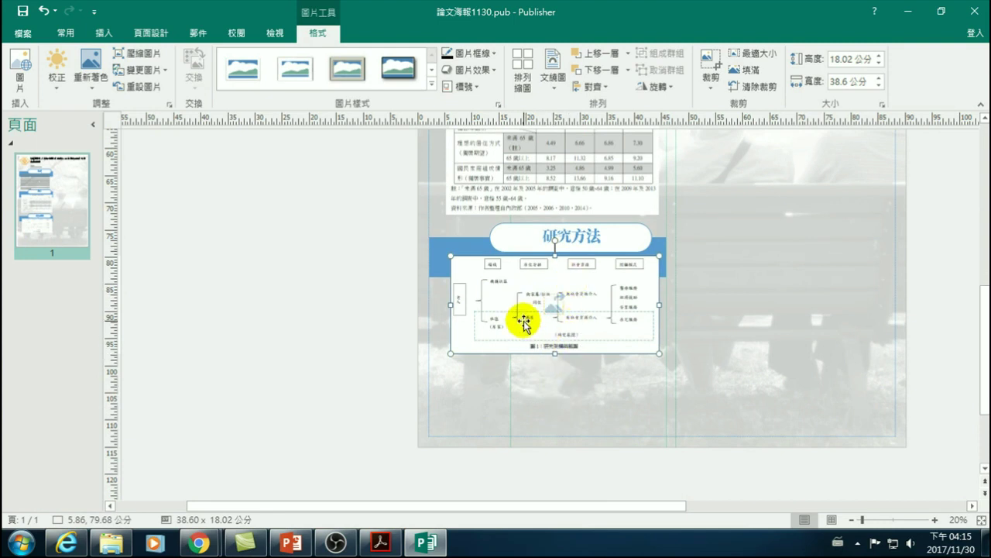
scroll(527, 330, "up", 2)
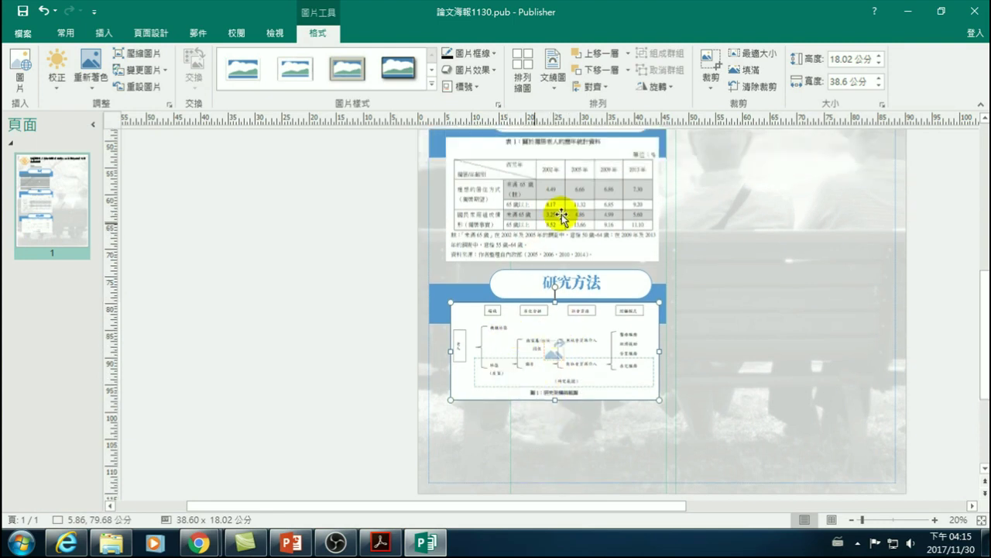
scroll(534, 225, "up", 1)
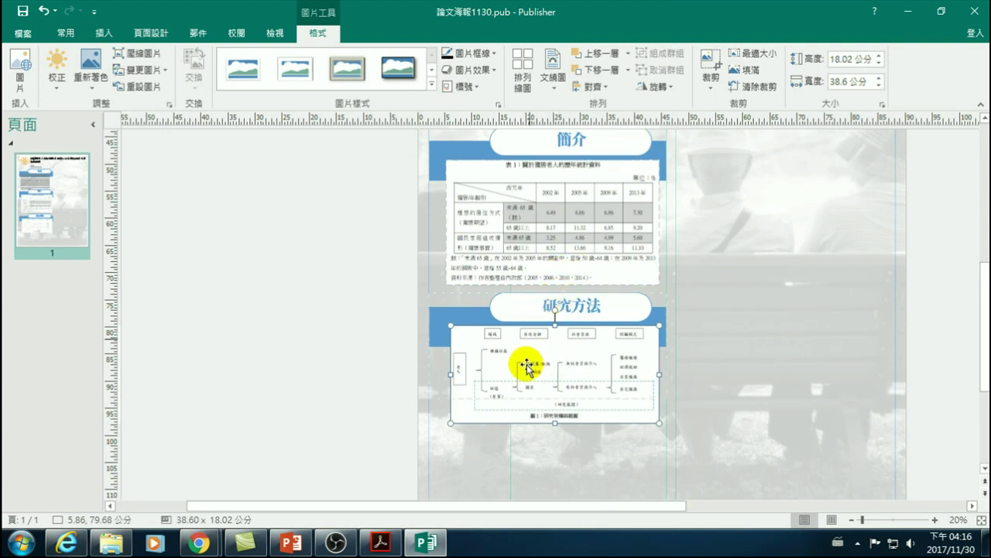
scroll(512, 434, "down", 1)
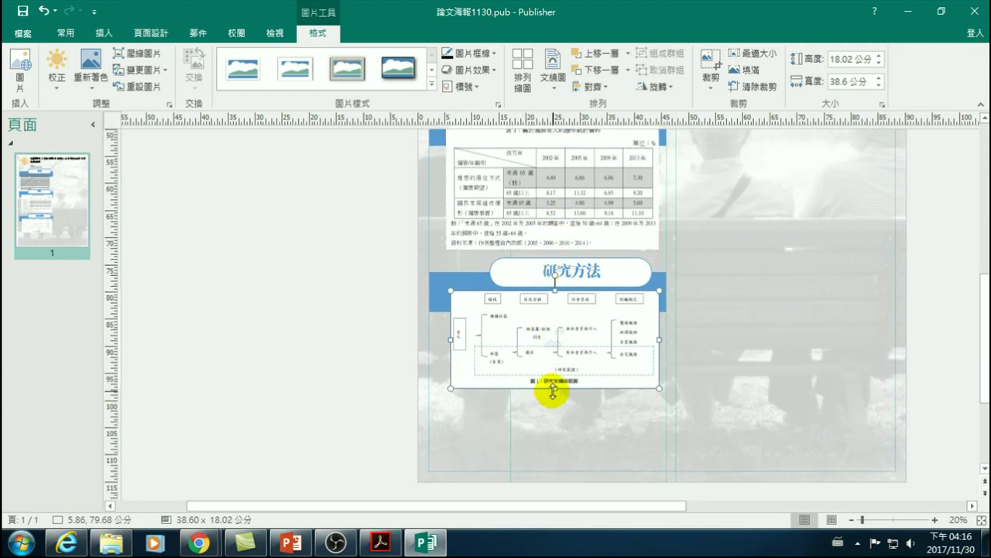
scroll(454, 341, "up", 3)
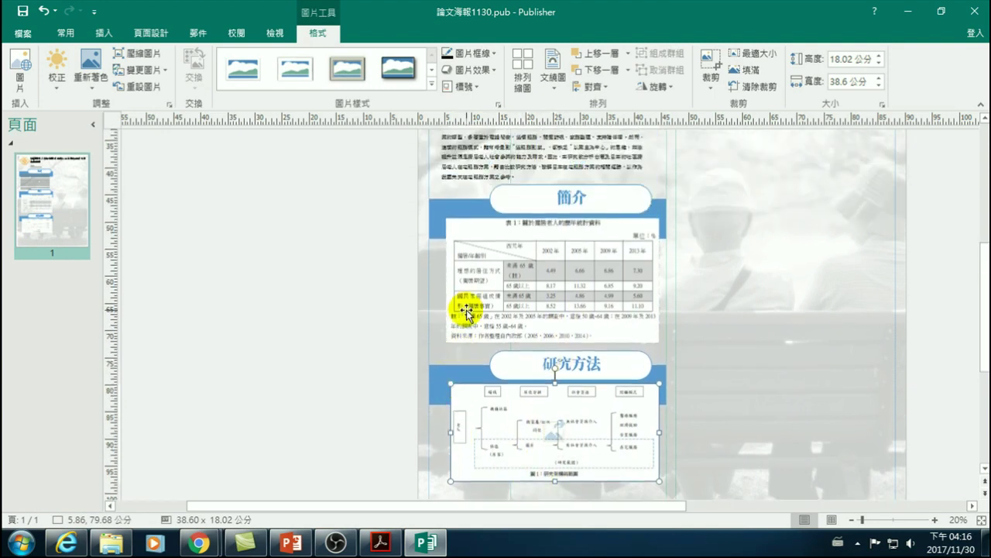
scroll(469, 309, "up", 3)
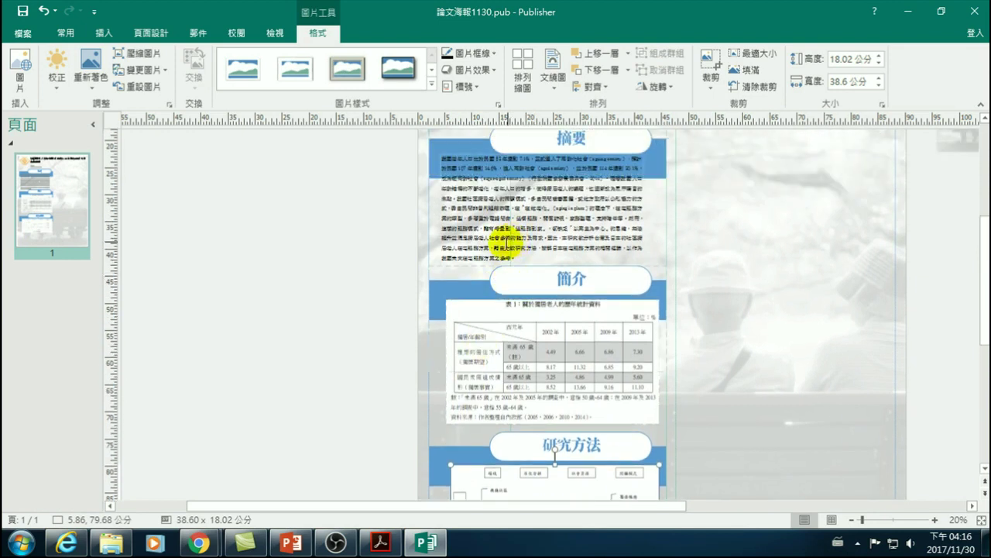
- Nudge the 研究方法 section and then the 簡介 section down the page
left_click(852, 520)
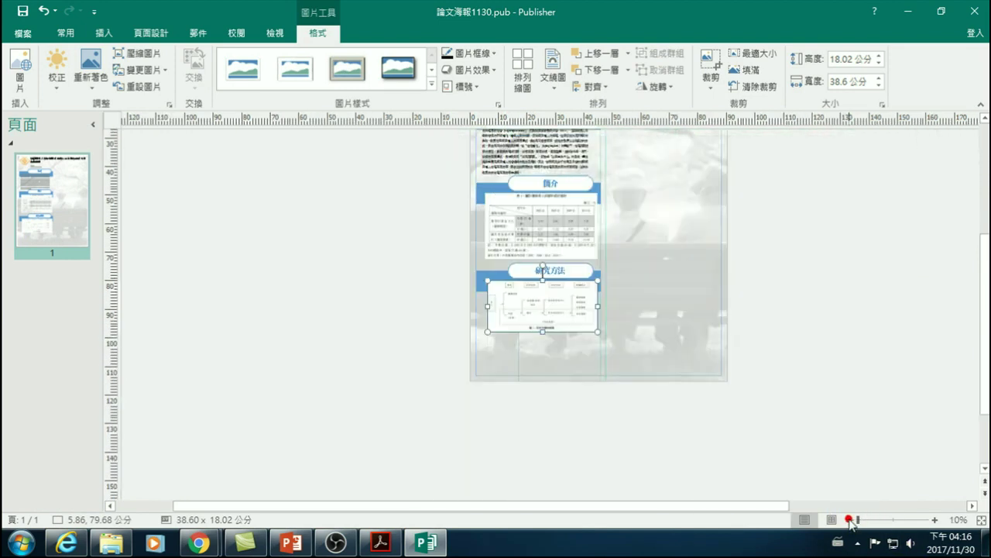
left_click_drag(452, 253, 608, 348)
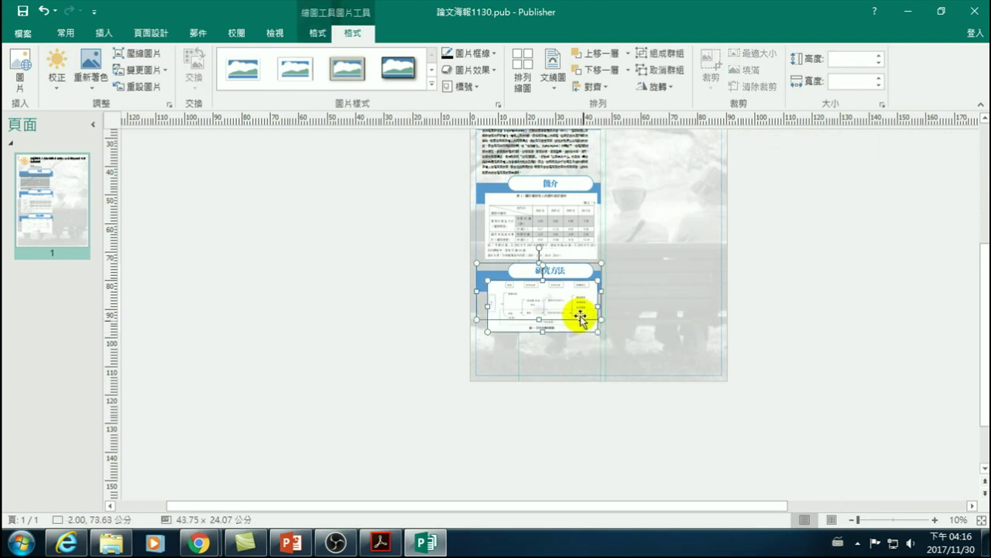
left_click_drag(571, 292, 556, 300)
key("Down")
key("Down")
key("Down")
key("Down")
key("Down")
key("Down")
key("Down")
key("Down")
key("Down")
key("Down")
key("Down")
key("Down")
key("Down")
key("Down")
key("Down")
key("Down")
key("Down")
key("Down")
key("Down")
key("Down")
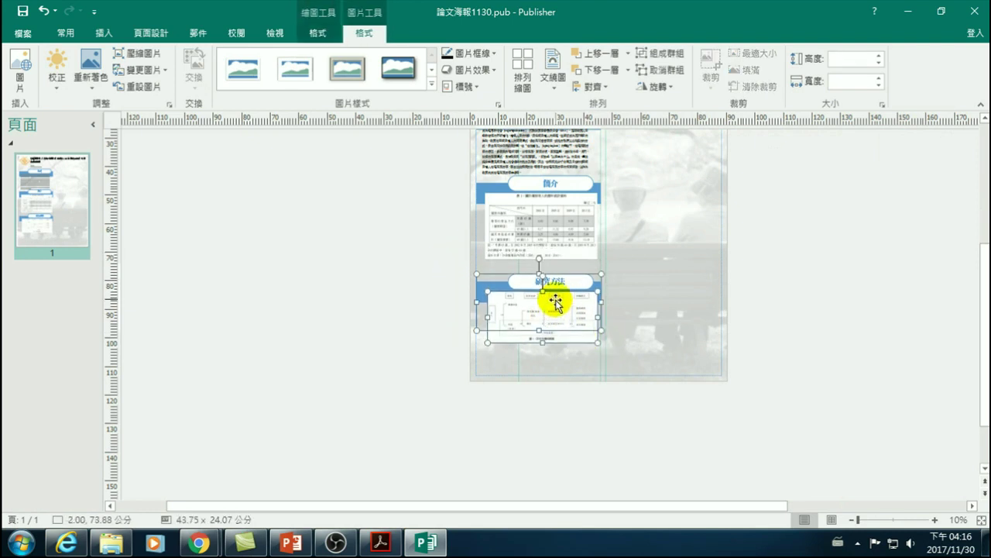
scroll(418, 250, "up", 3)
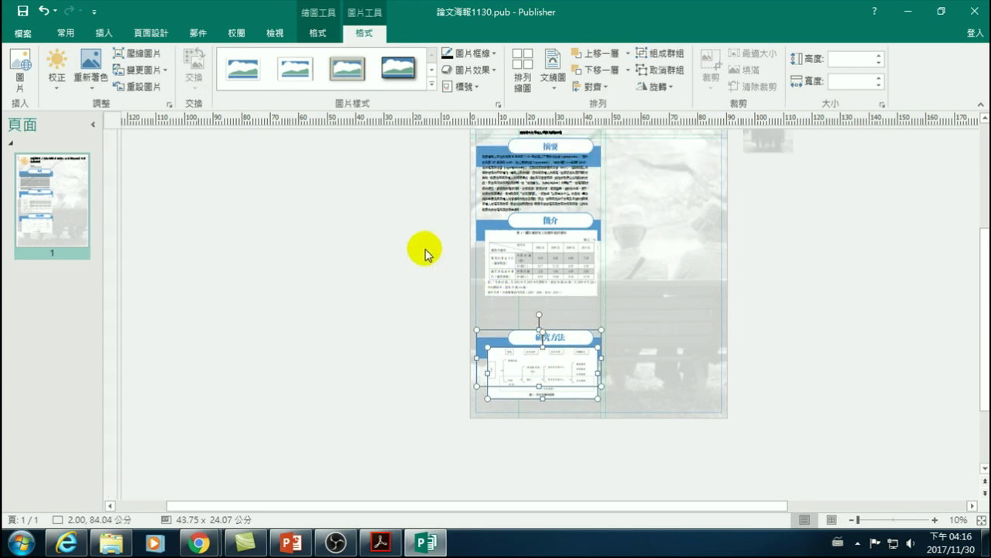
left_click_drag(456, 254, 602, 359)
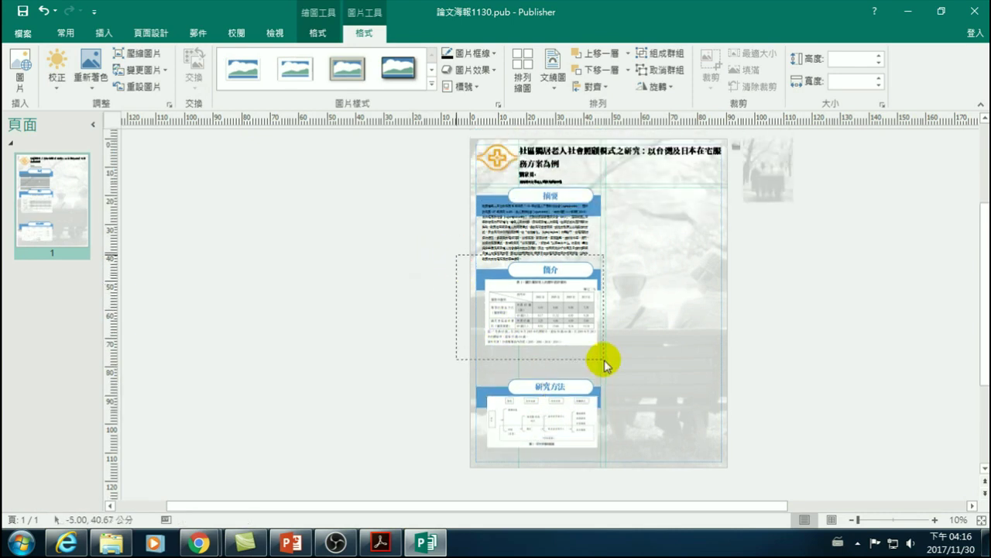
key("Down")
key("Down")
key("Down")
key("Down")
key("Down")
key("Down")
key("Down")
key("Down")
key("Down")
key("Down")
key("Down")
key("Down")
key("Down")
key("Down")
key("Down")
key("Down")
key("Down")
key("Down")
key("Down")
key("Down")
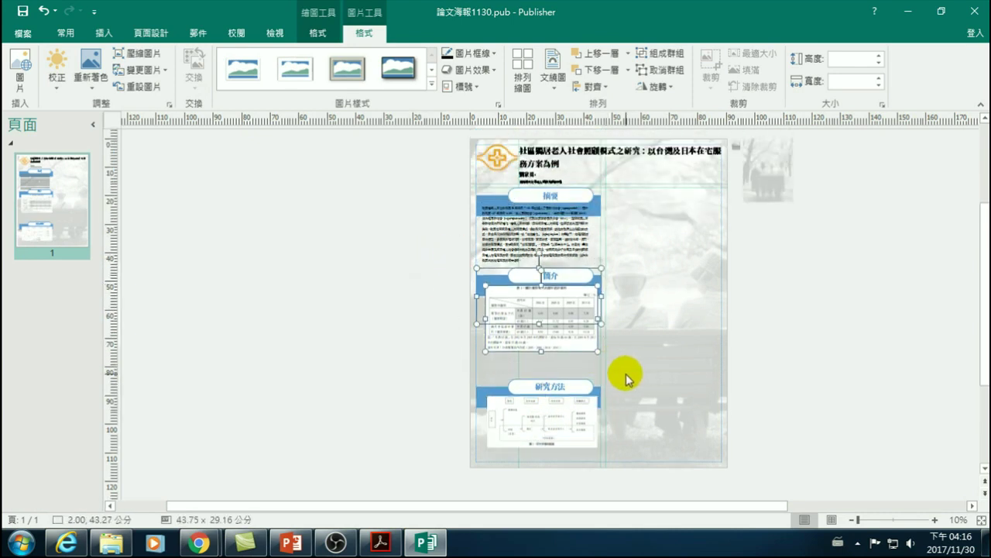
key("Down")
key("Down")
key("Down")
key("Down")
key("Down")
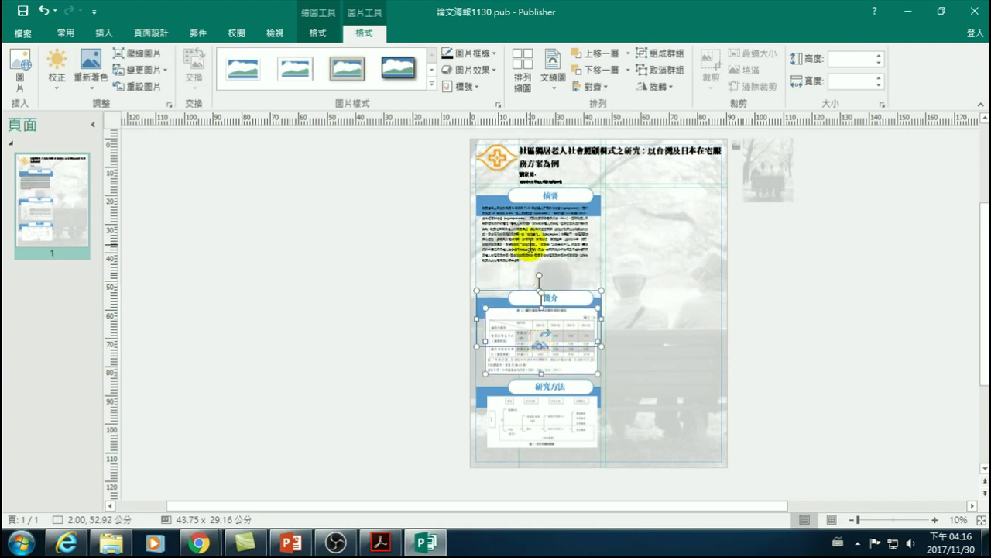
- Stretch the 摘要 abstract text box lower and enlarge its text
left_click(523, 263)
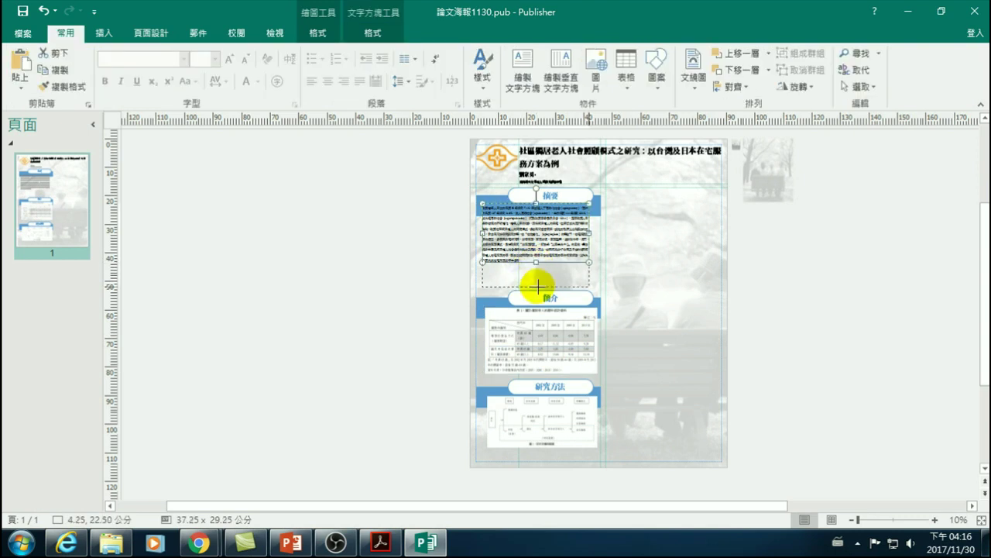
left_click_drag(538, 286, 538, 287)
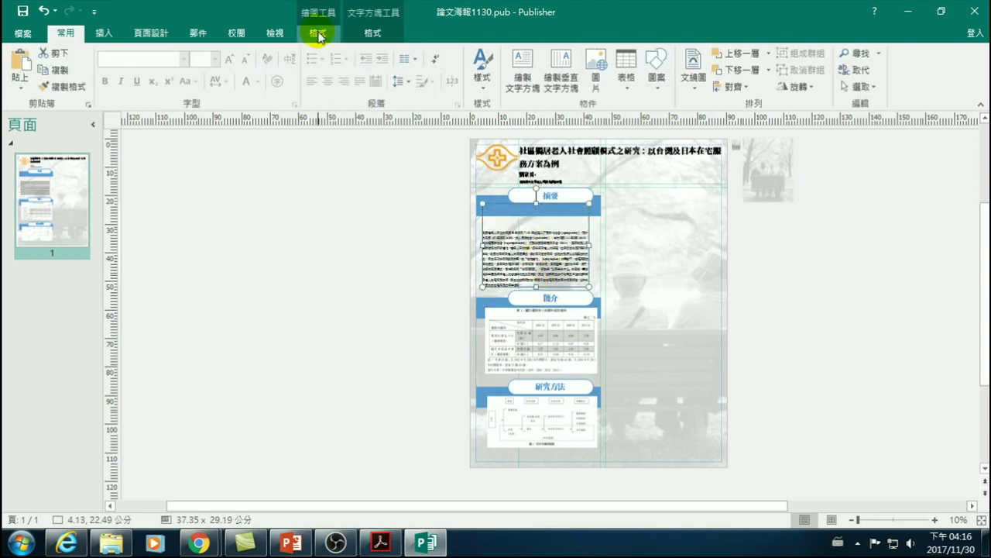
double_click(516, 253)
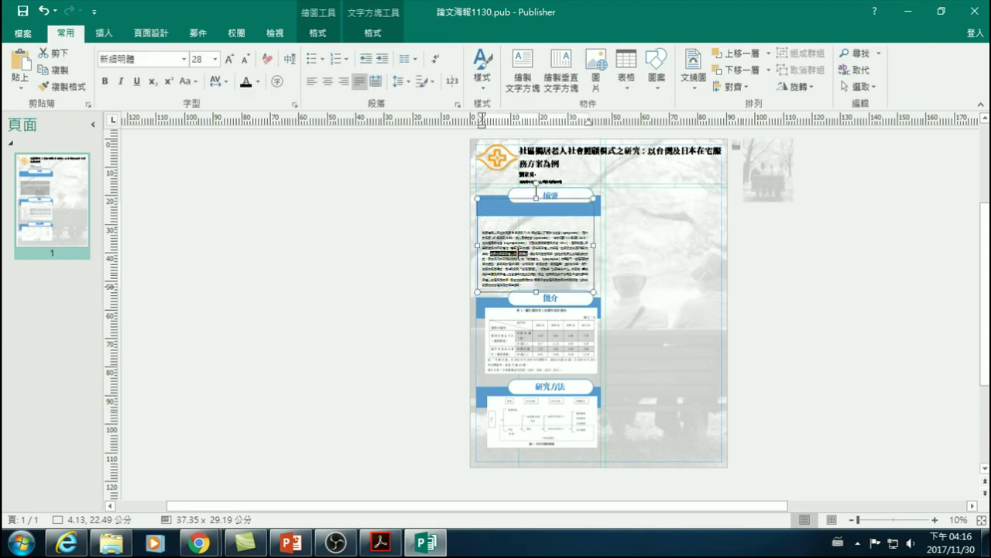
triple_click(518, 251)
left_click(230, 59)
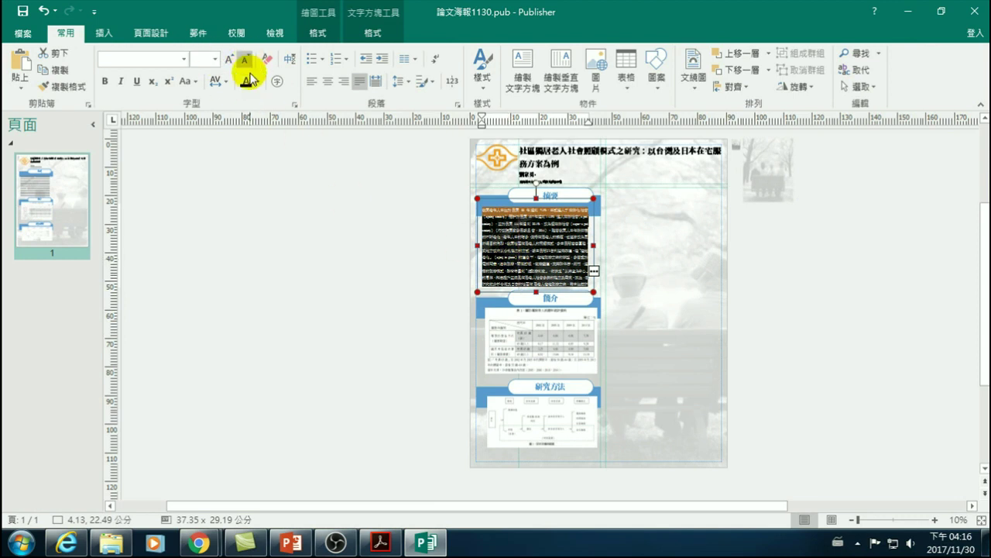
left_click(536, 292)
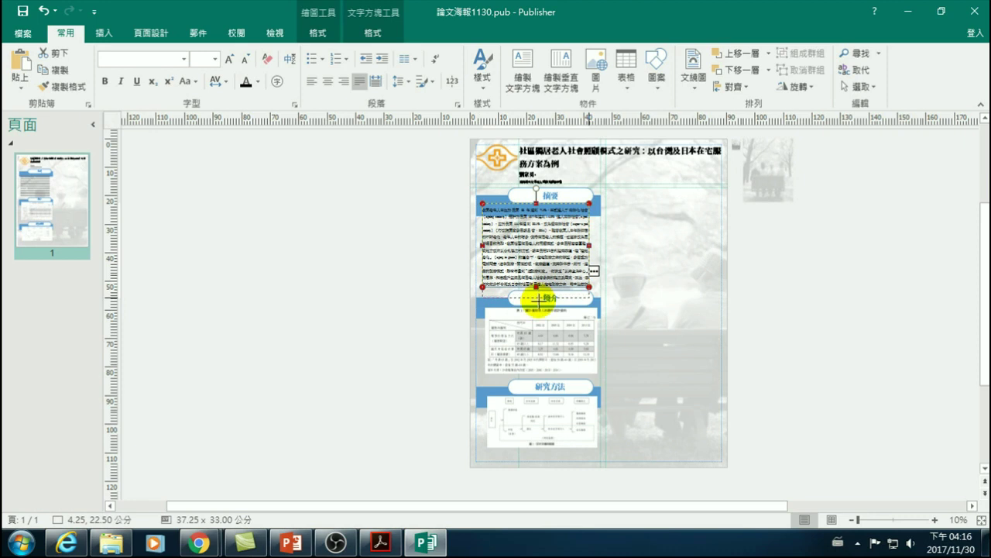
key("ctrl+a")
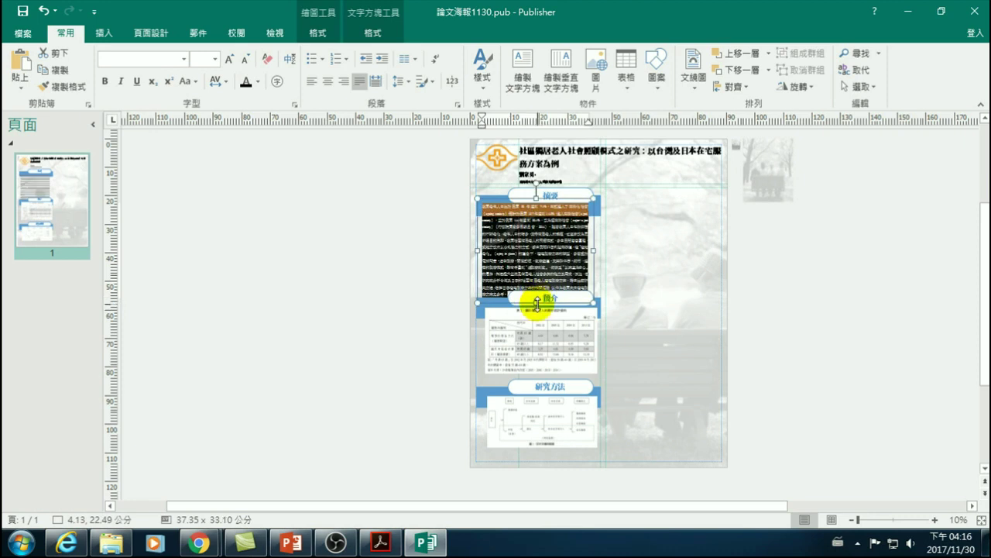
left_click(399, 273)
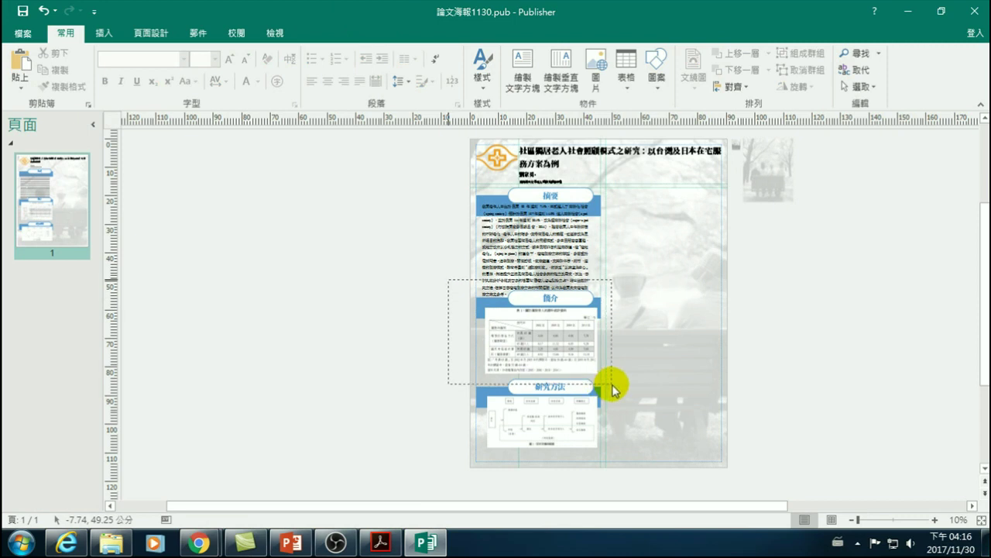
- Nudge the 簡介 and 研究方法 sections together slightly lower, then deselect
left_click_drag(612, 389, 636, 393)
key("Down")
key("Down")
key("Down")
key("Down")
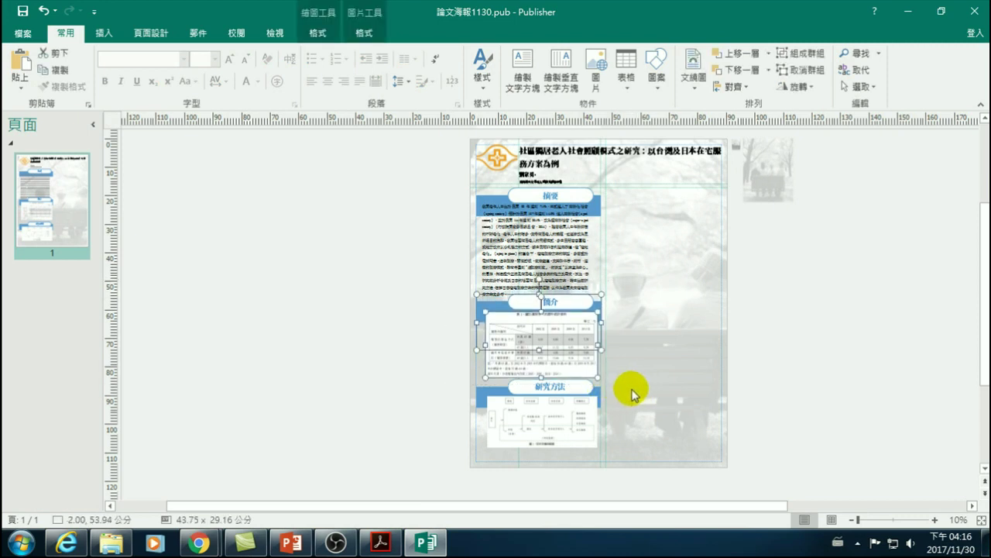
left_click(354, 305)
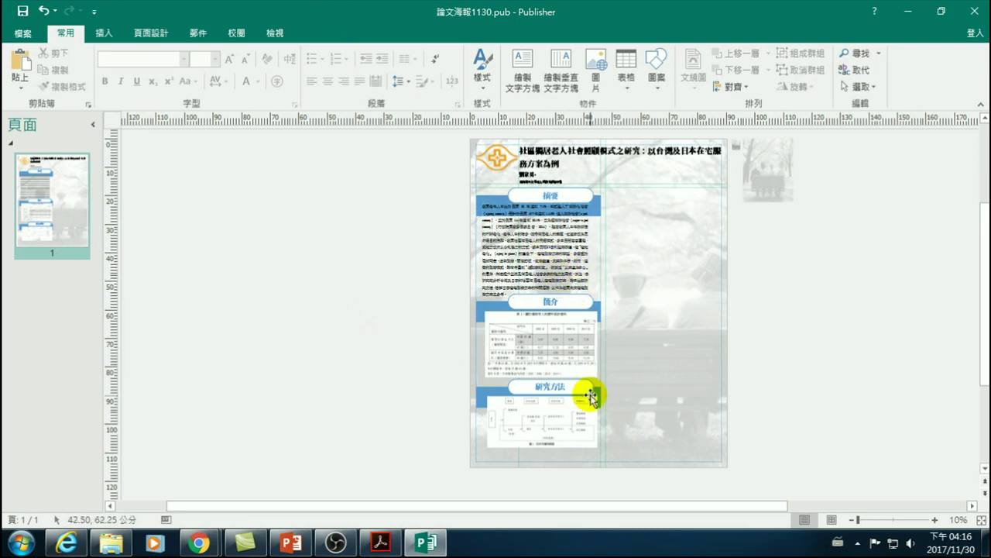
left_click_drag(449, 279, 614, 467)
key("Down")
key("Down")
key("Down")
key("Down")
key("Down")
key("Down")
key("Down")
key("Down")
key("Down")
key("Down")
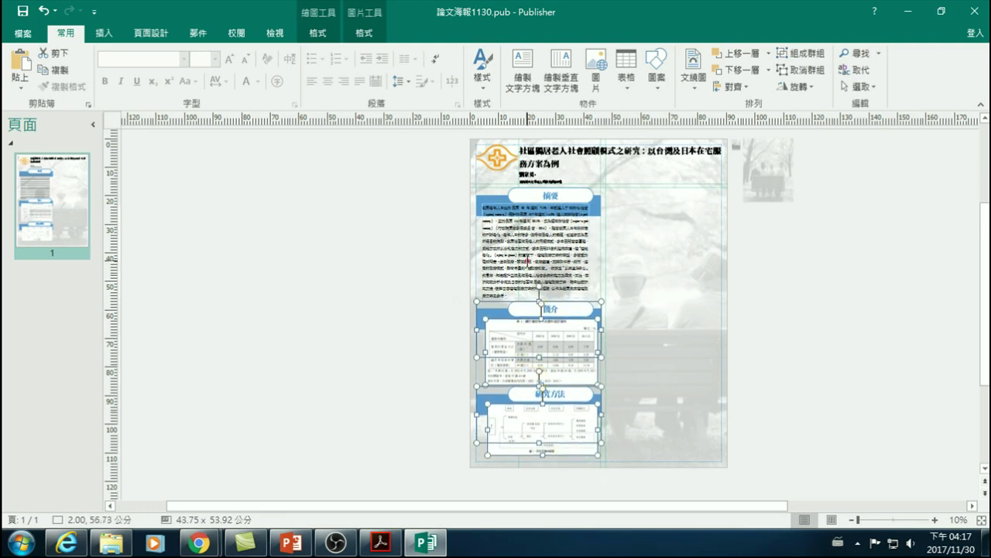
left_click(542, 302)
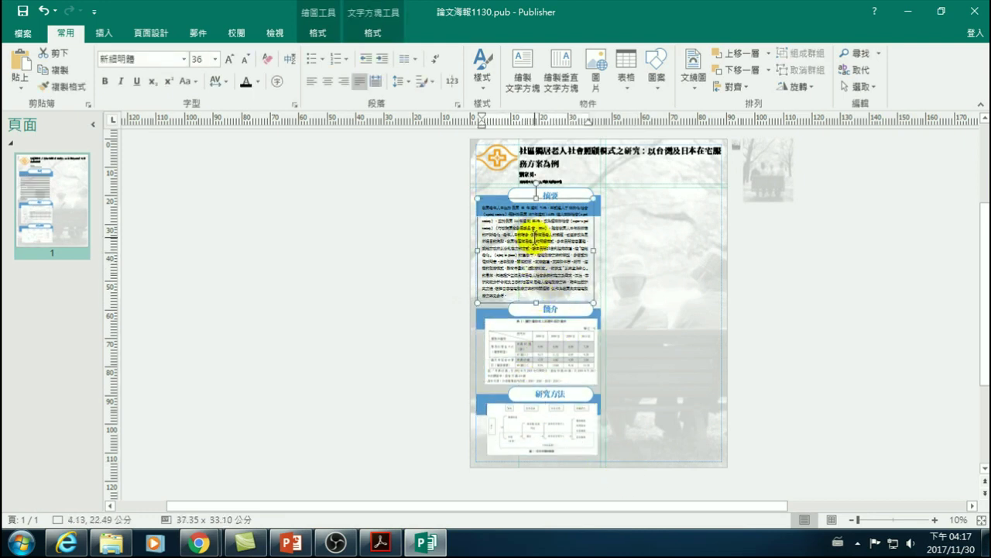
left_click(779, 335)
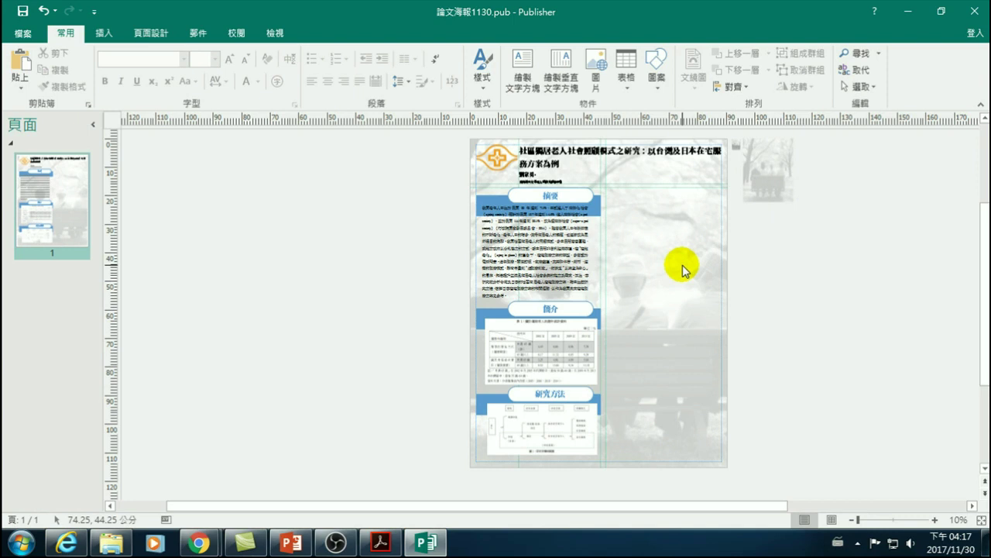
- Check the File info view, return to the poster, and show the Insert (插入) commands
left_click(23, 34)
left_click(32, 32)
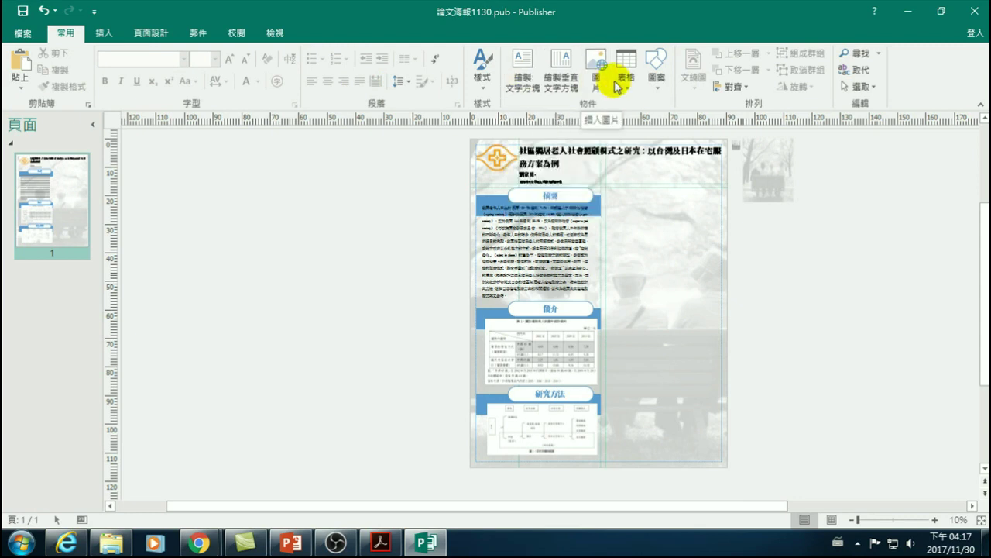
left_click(102, 33)
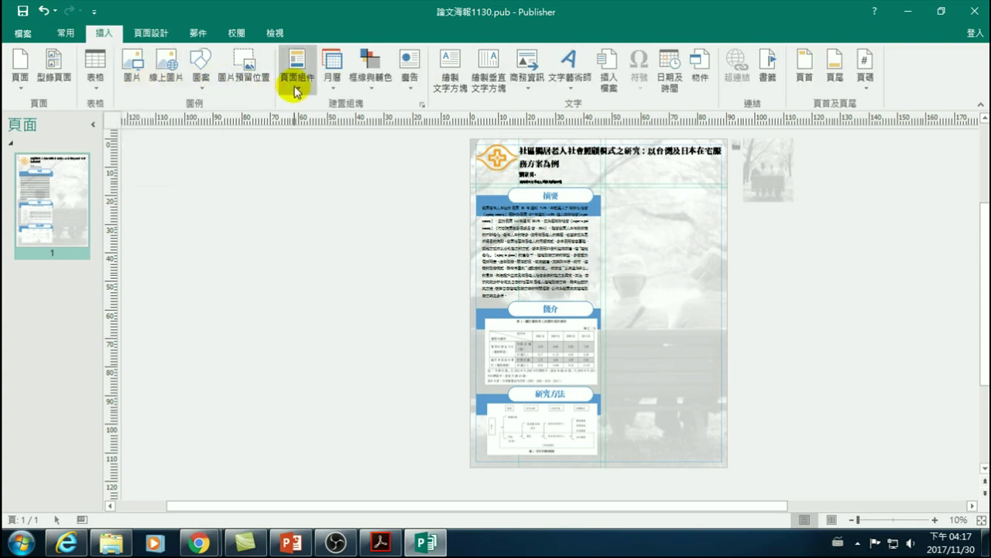
- Preview the Borders & Accents gallery, then open More Advertisements (其他廣告) from Advertisements
left_click(369, 83)
scroll(403, 299, "down", 3)
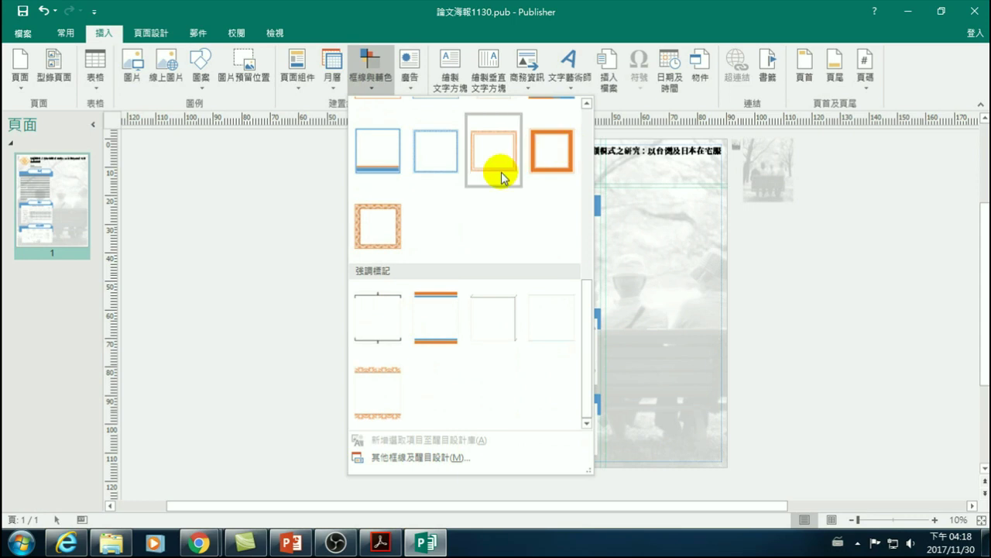
scroll(410, 194, "up", 3)
left_click(271, 226)
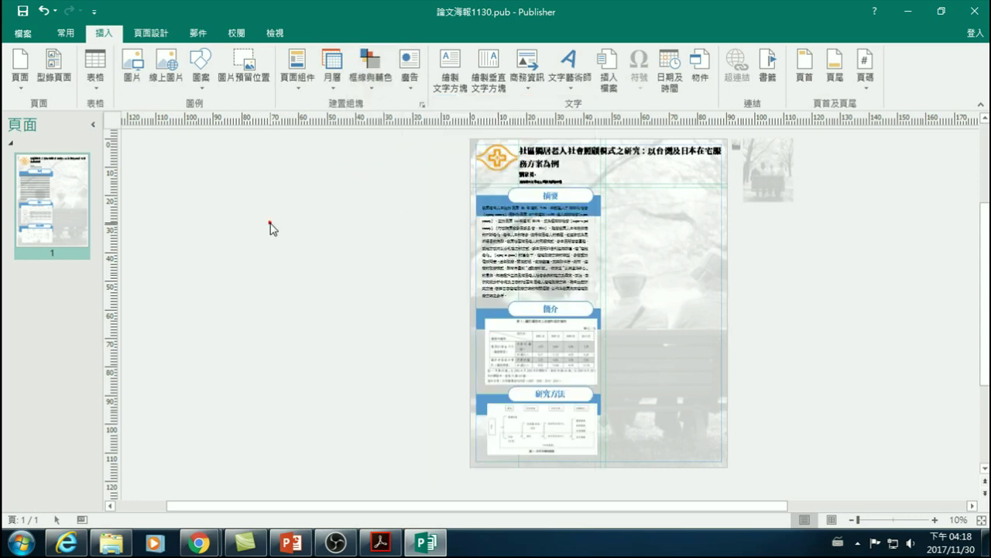
left_click(405, 81)
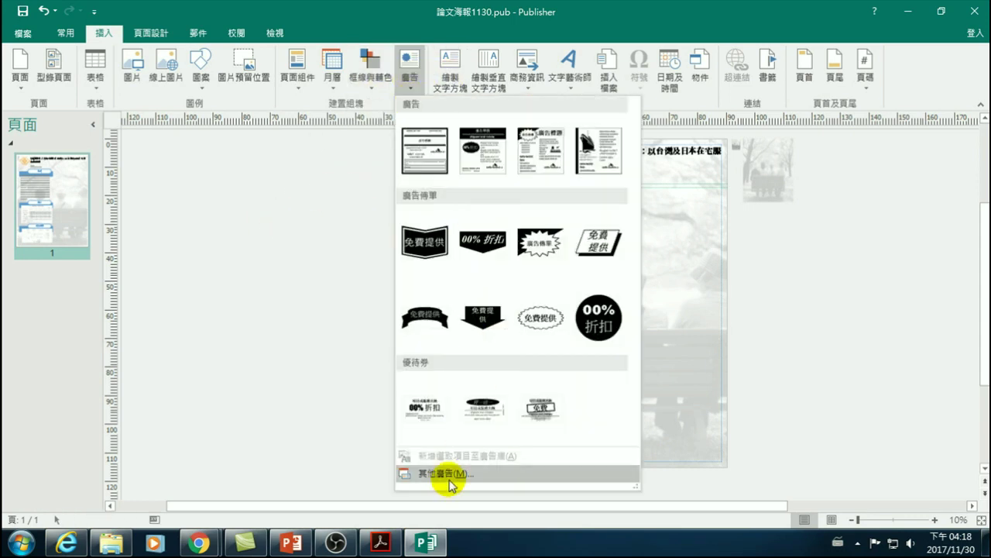
left_click(450, 480)
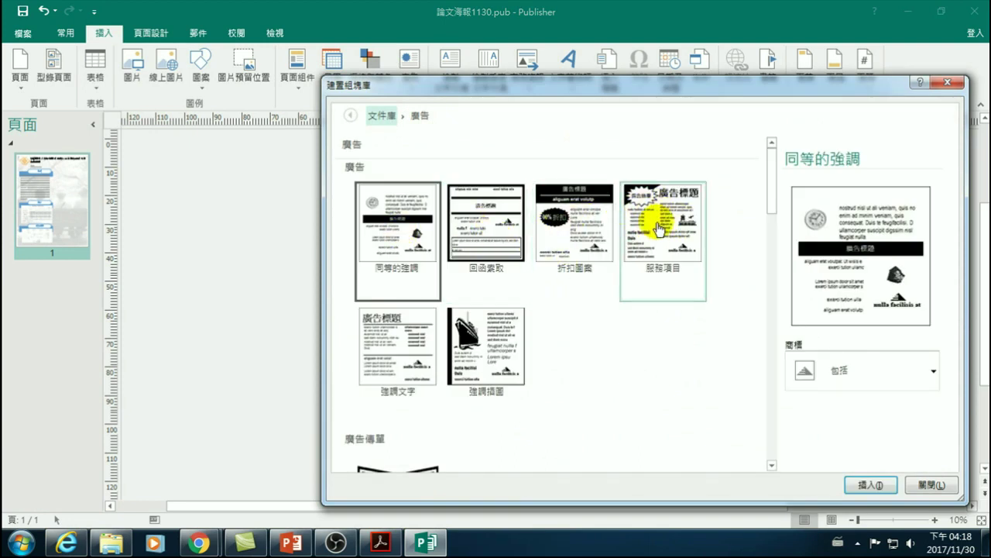
- Scroll through the advertisement building block thumbnails and close the library without inserting any
scroll(476, 281, "down", 6)
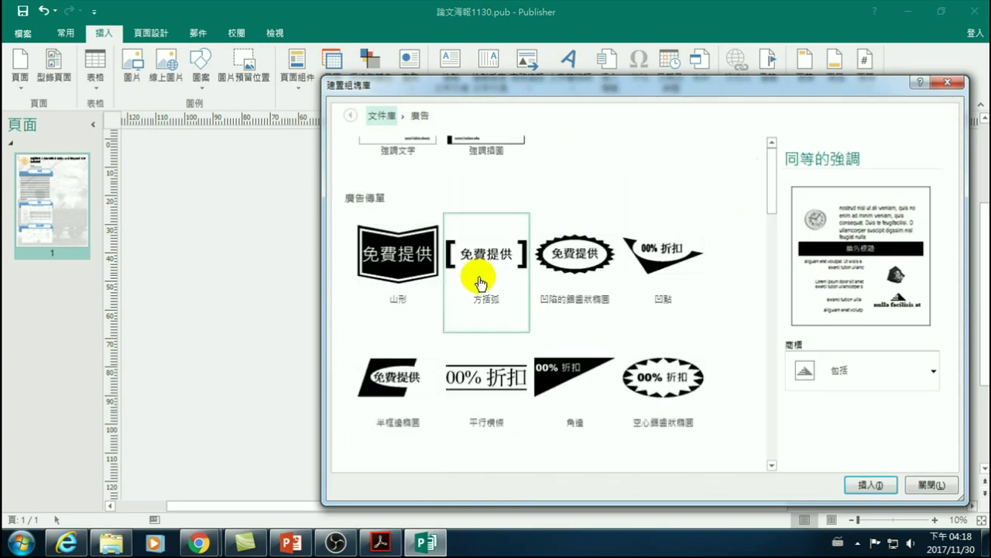
scroll(448, 278, "up", 4)
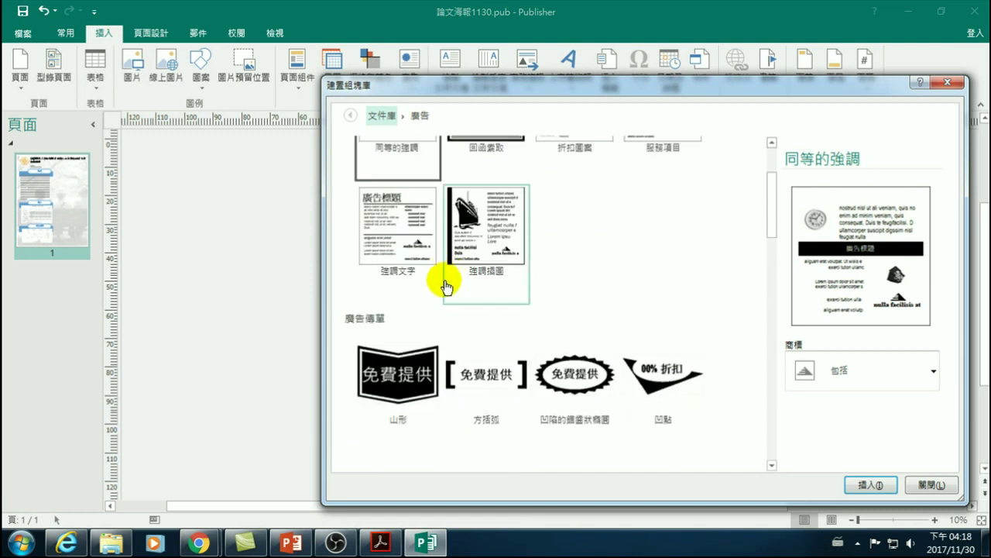
scroll(457, 287, "down", 5)
scroll(480, 321, "down", 3)
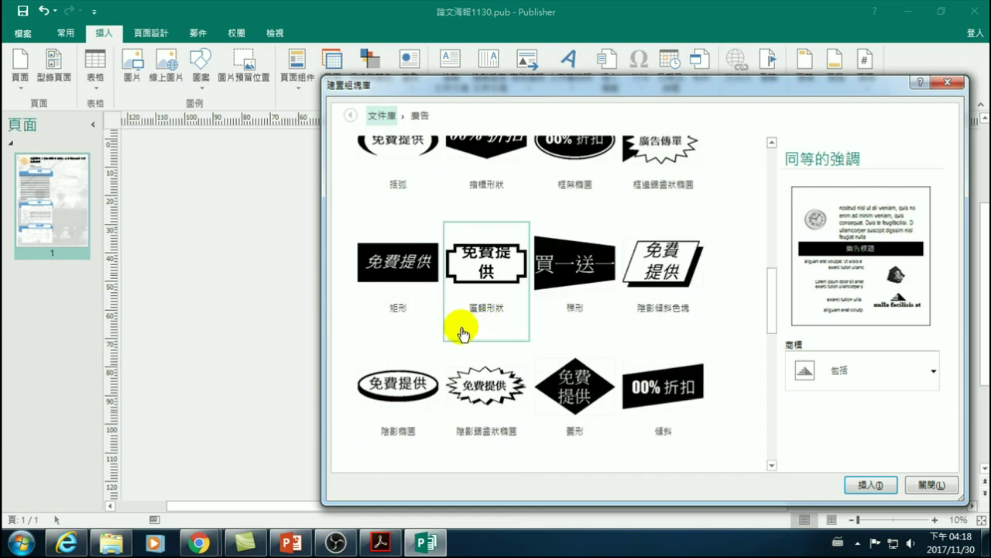
scroll(422, 278, "up", 5)
scroll(434, 285, "down", 3)
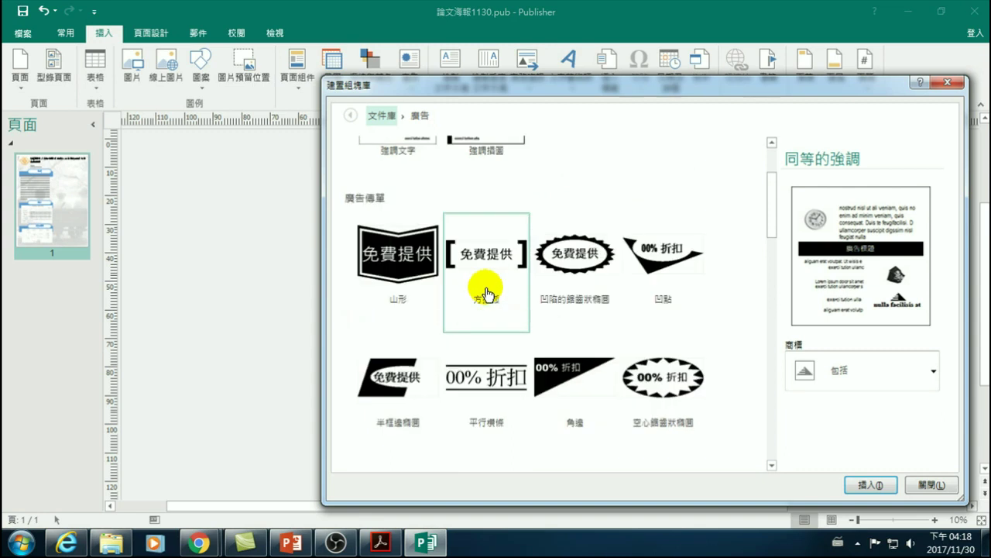
scroll(472, 303, "down", 5)
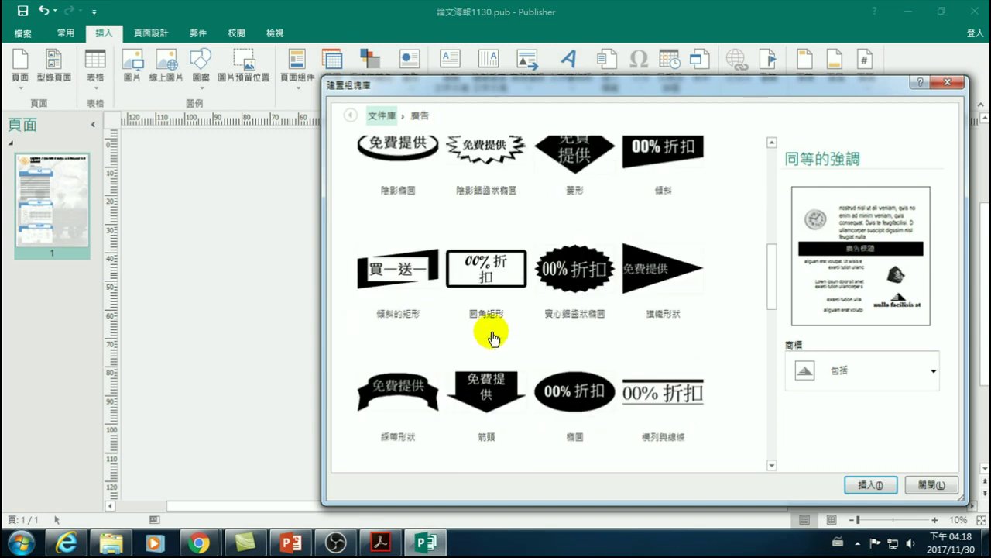
scroll(431, 314, "down", 2)
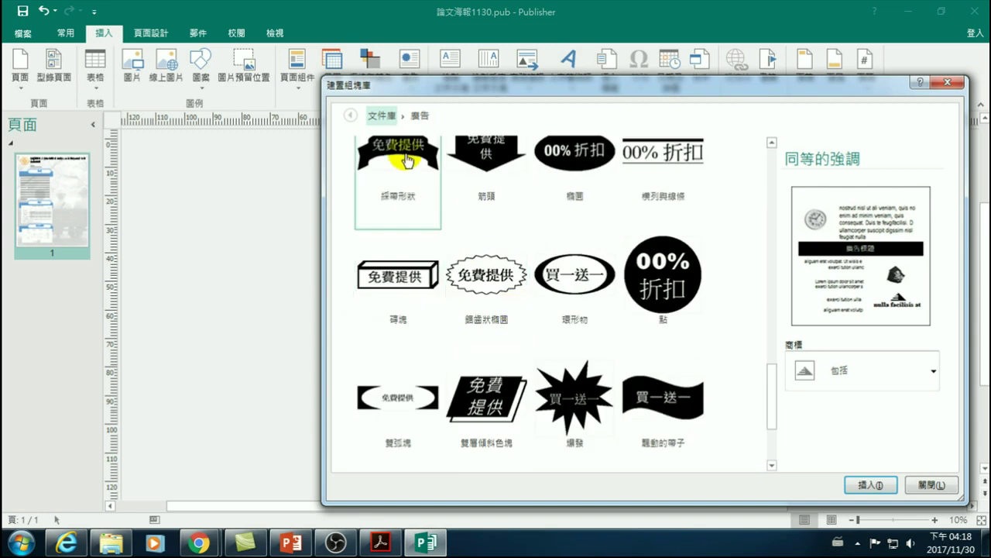
left_click(270, 240)
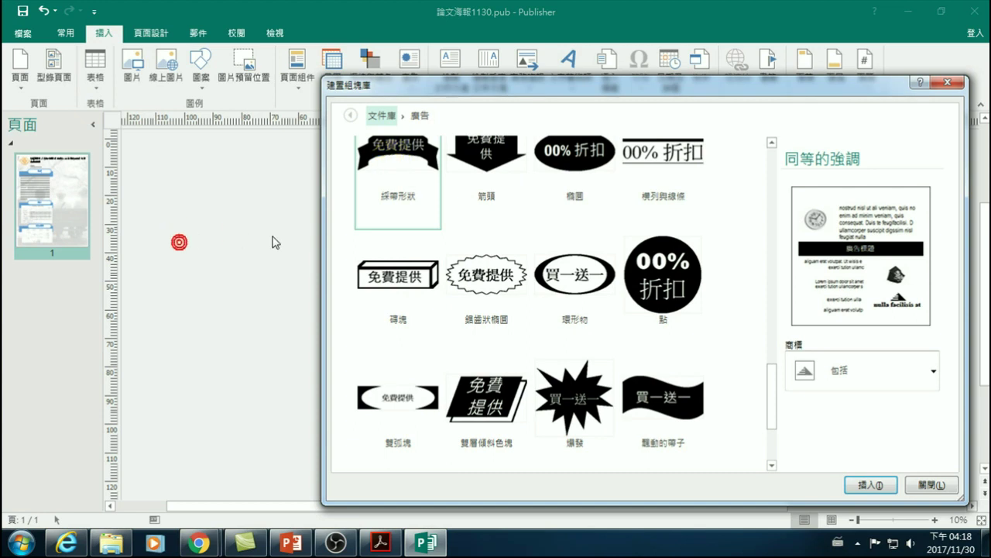
left_click(946, 82)
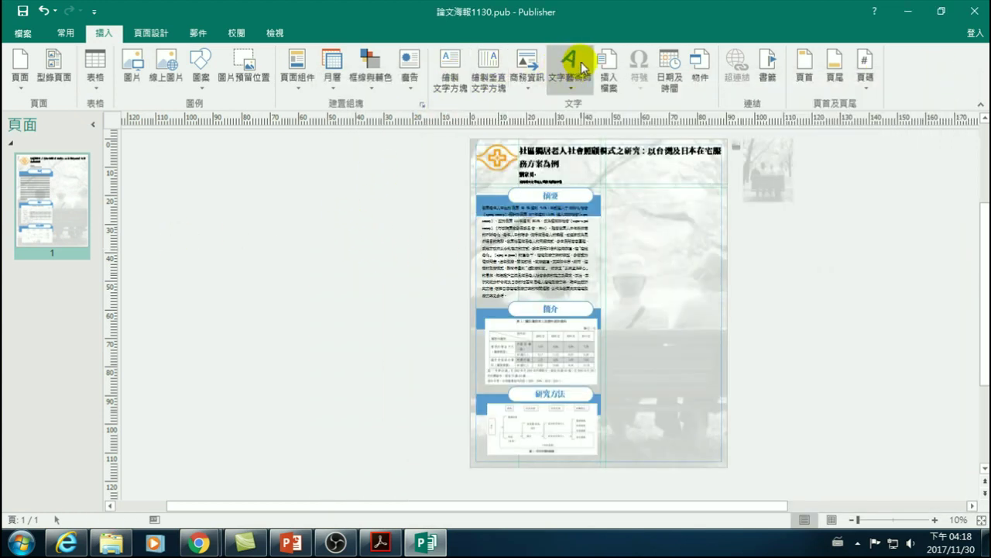
- Preview the Business Information (商務資訊) list and dismiss it with Esc
left_click(532, 84)
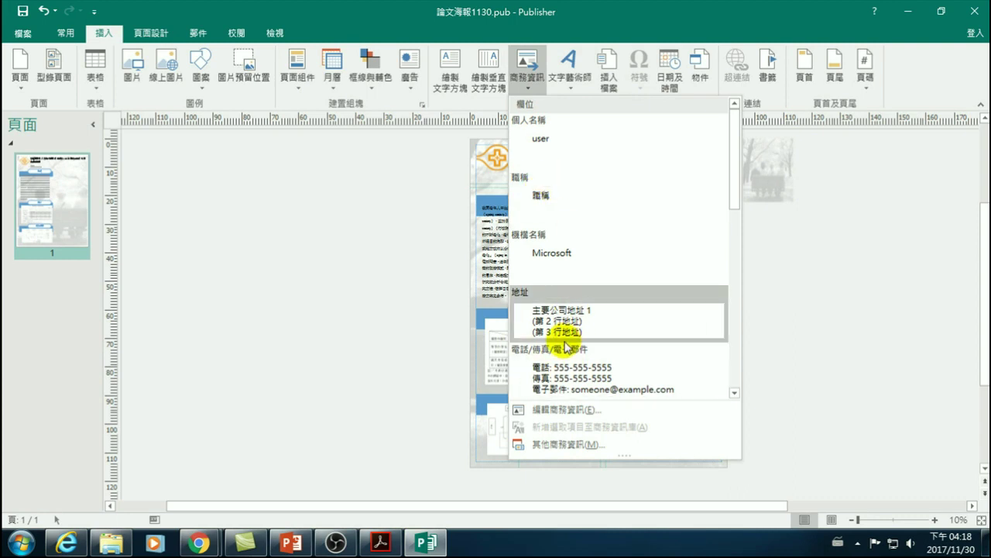
key("Escape")
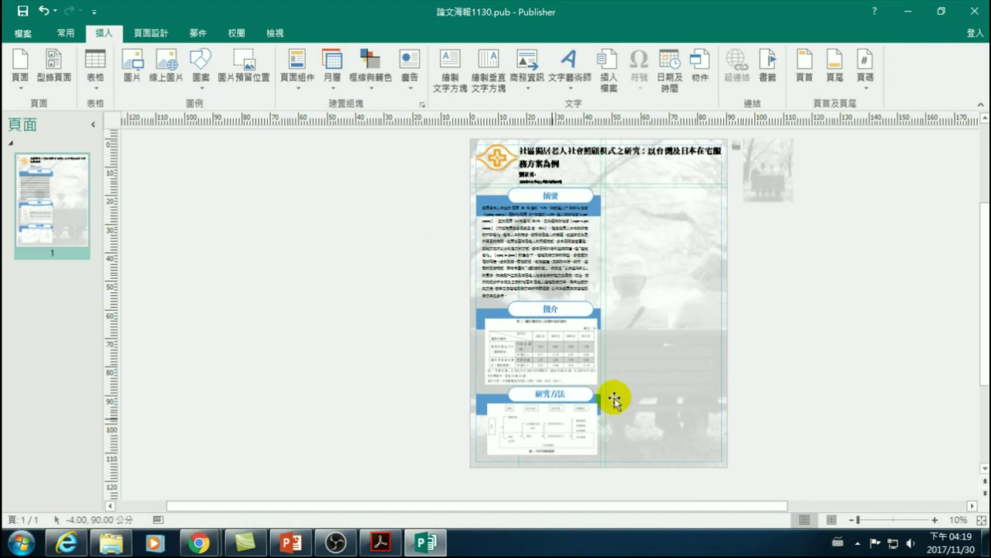
- Look through the image files in the open folder window
left_click(111, 542)
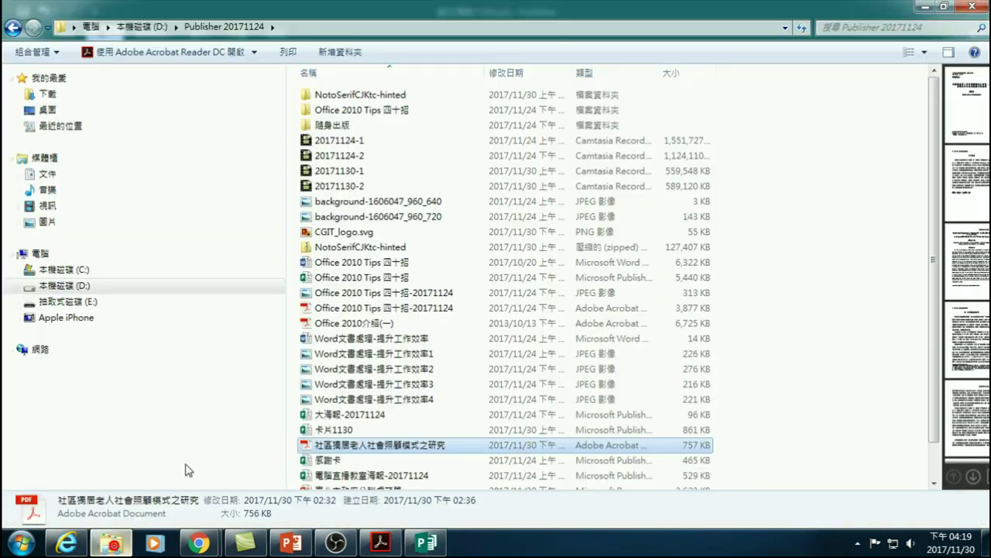
left_click(349, 200)
scroll(333, 279, "down", 1)
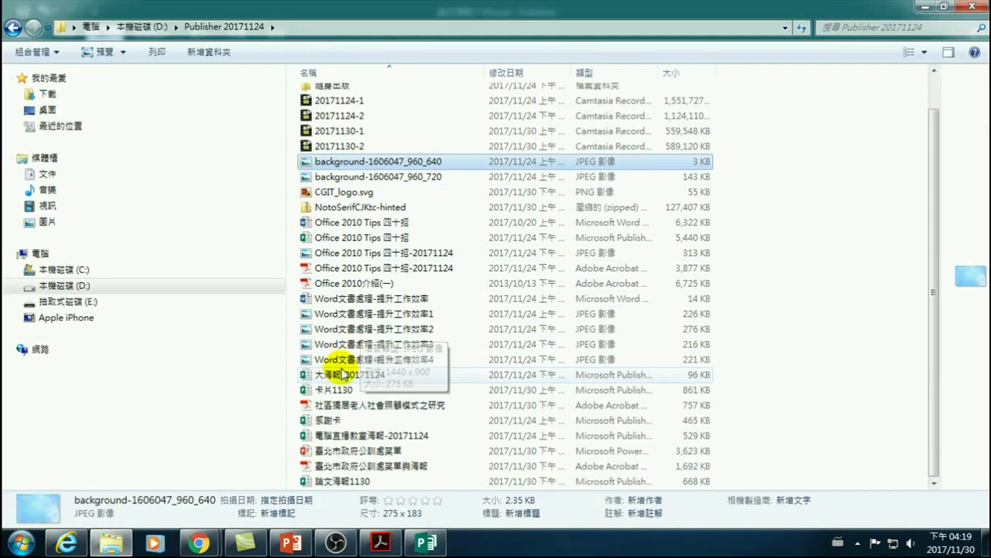
left_click(342, 361)
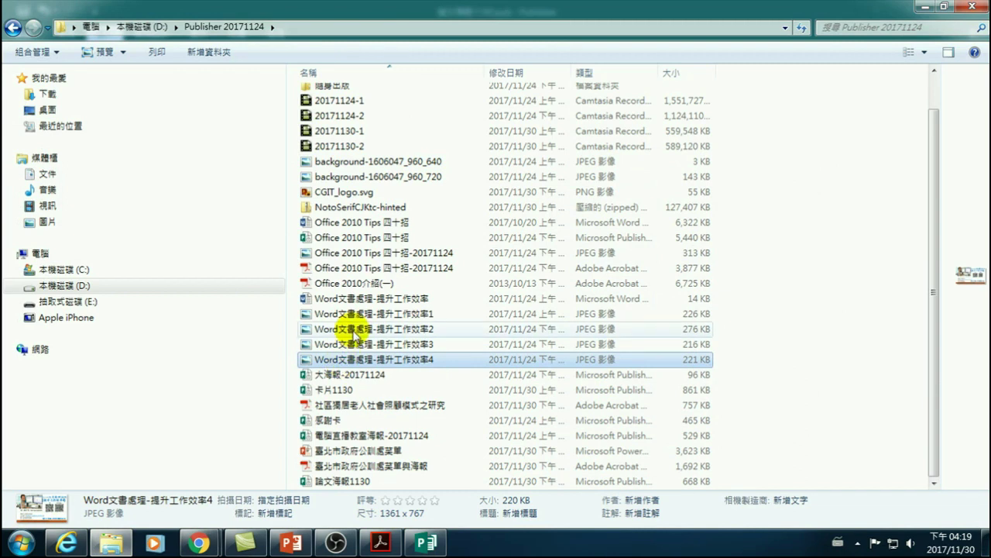
- Open the Publisher 20171124 folder on drive D: and review its Publisher files, then show the Chrome windows
left_click(77, 286)
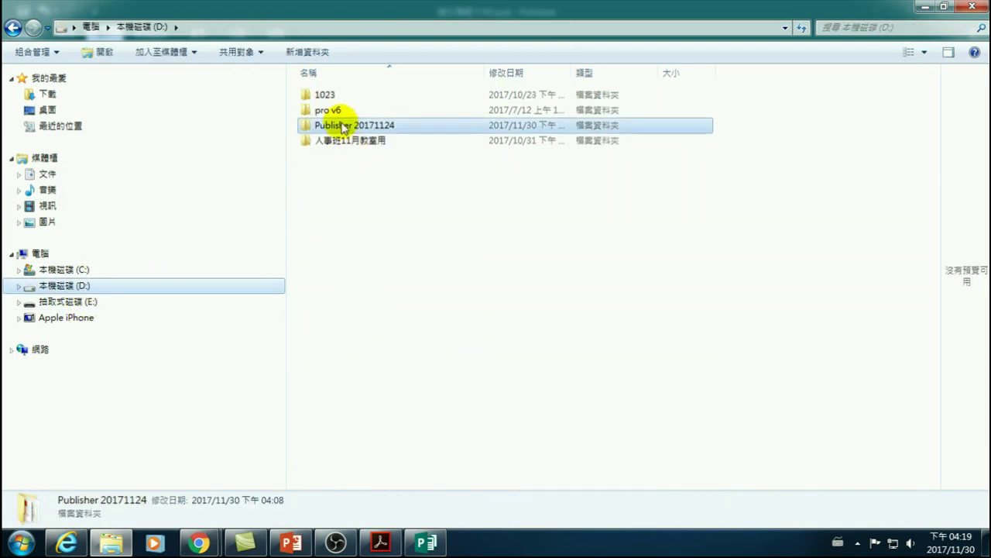
double_click(337, 124)
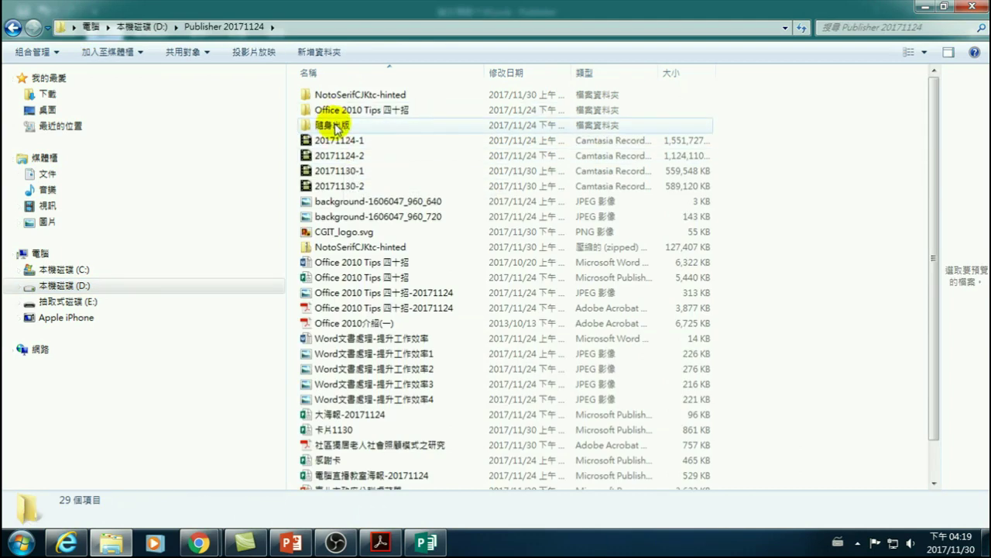
left_click(359, 282)
left_click(360, 284)
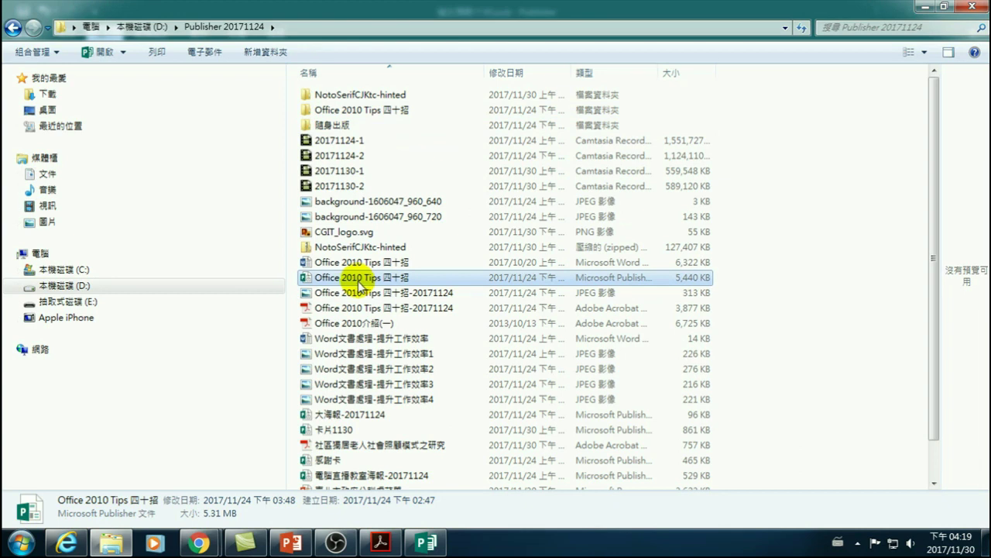
scroll(354, 310, "down", 1)
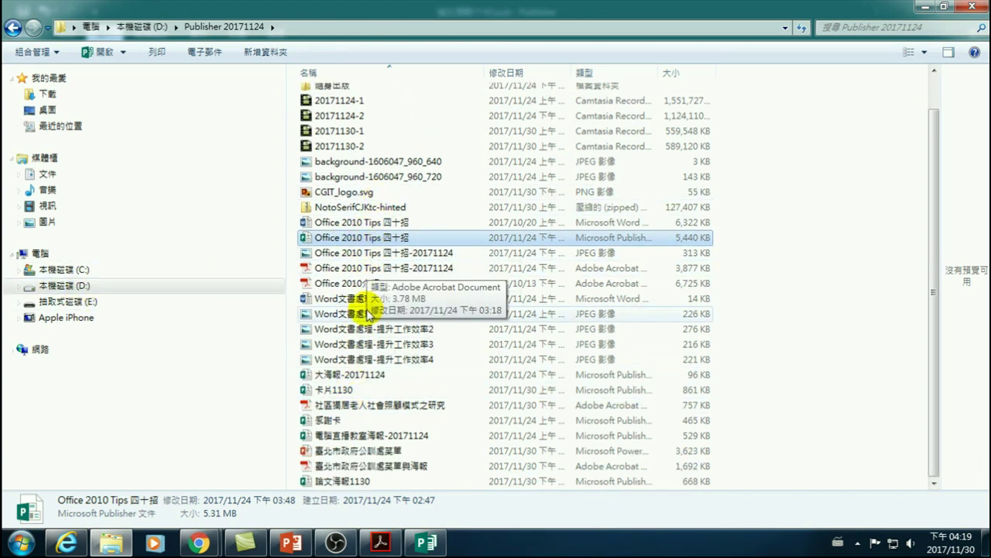
left_click(351, 437)
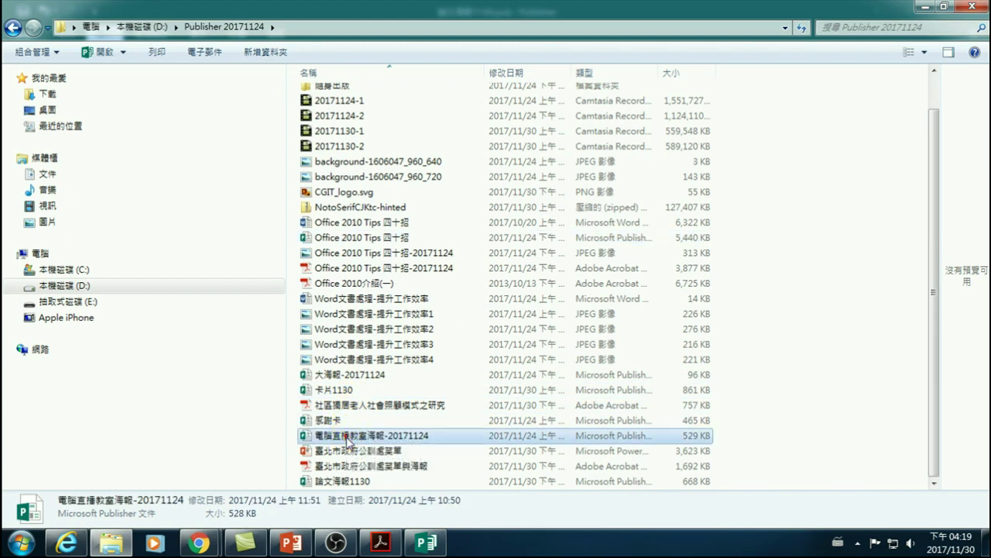
left_click(330, 479)
left_click(356, 237)
scroll(377, 124, "up", 1)
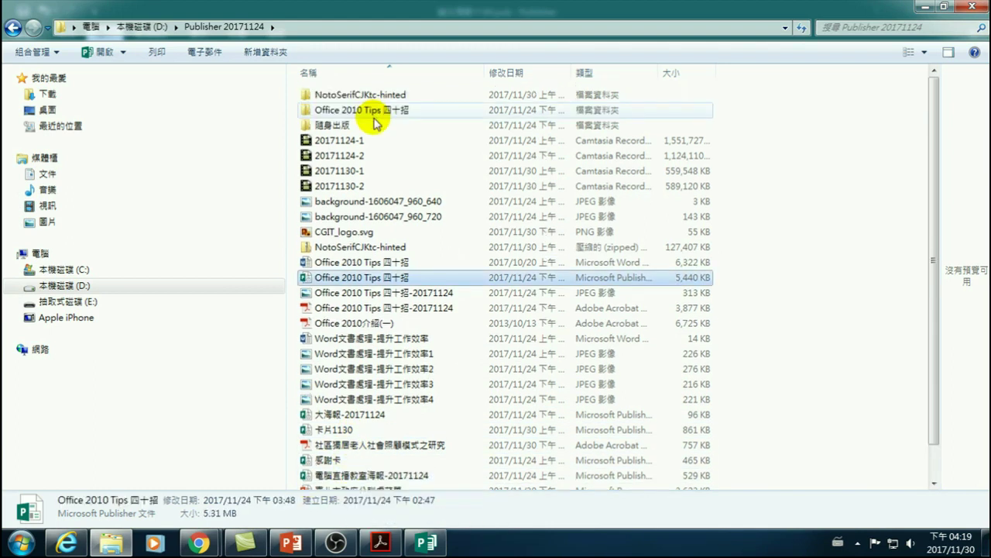
left_click(199, 542)
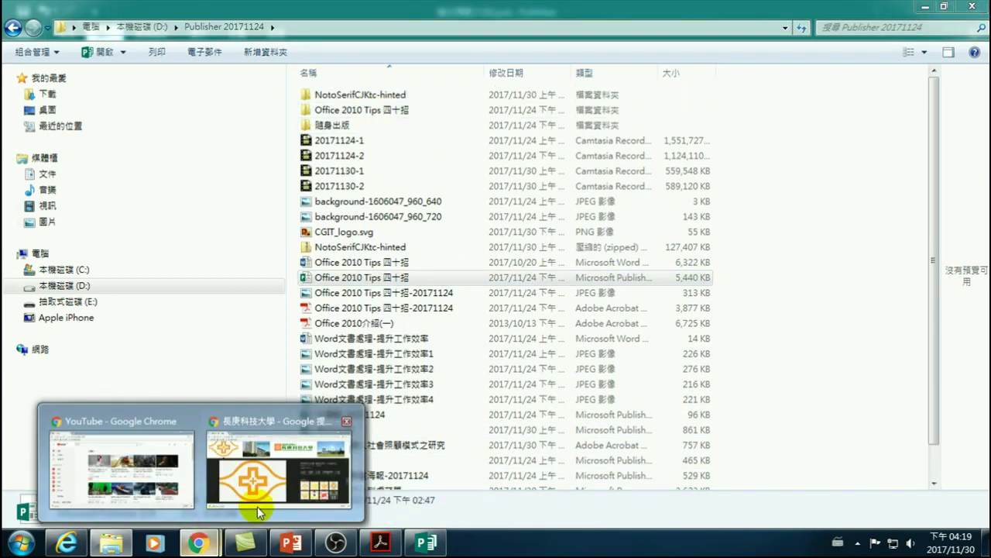
left_click(267, 478)
left_click(252, 34)
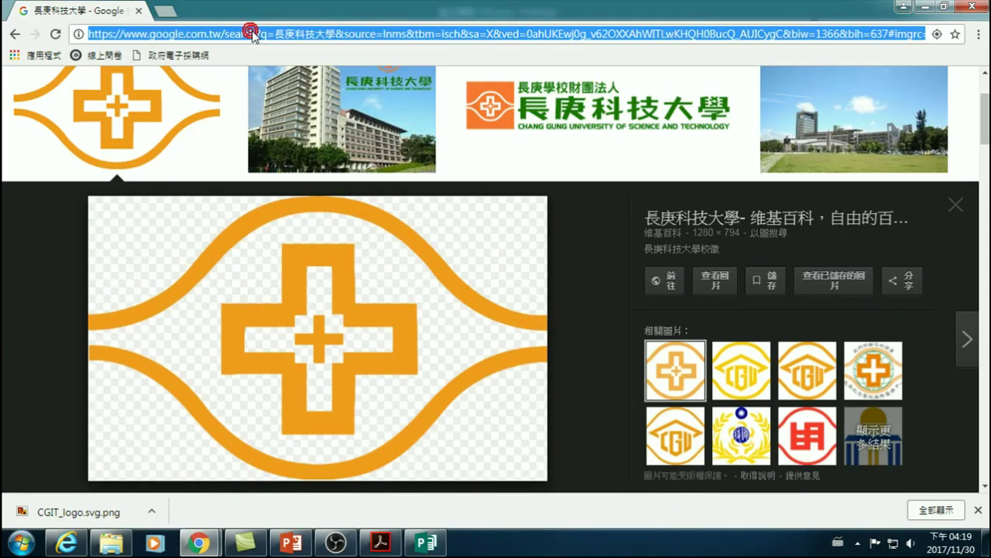
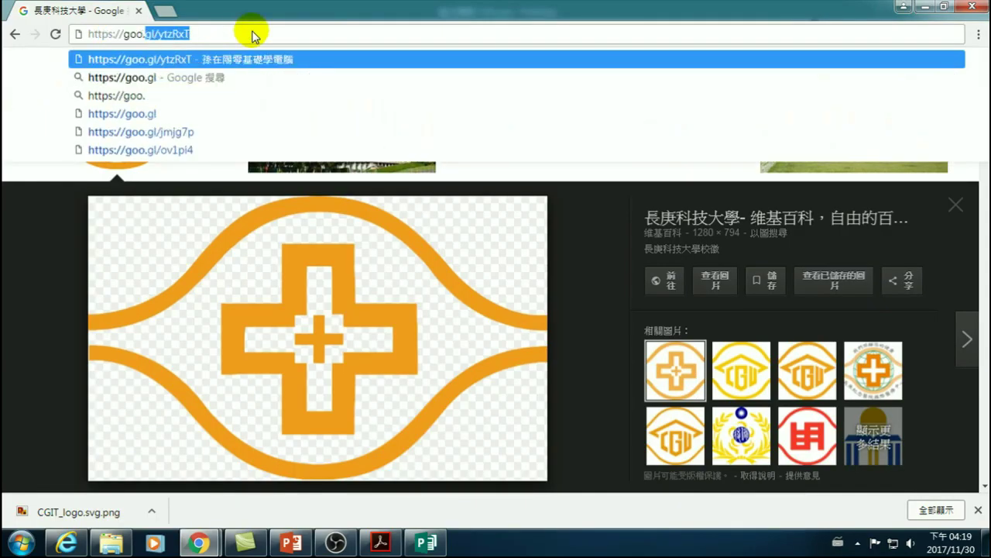
key("Return")
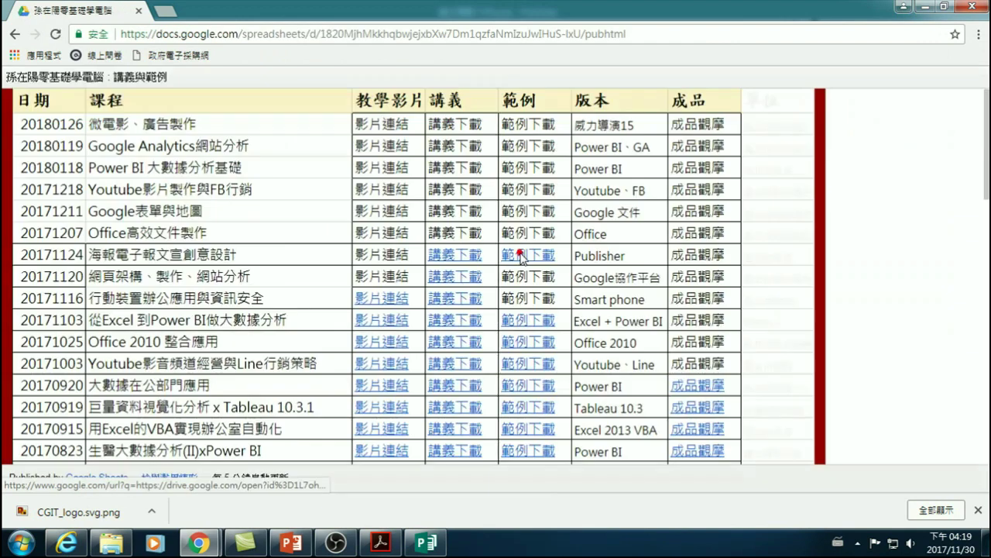
- Download the 郵寄-合併列印 Excel file from the Publisher example files, then return to Publisher
left_click(513, 253)
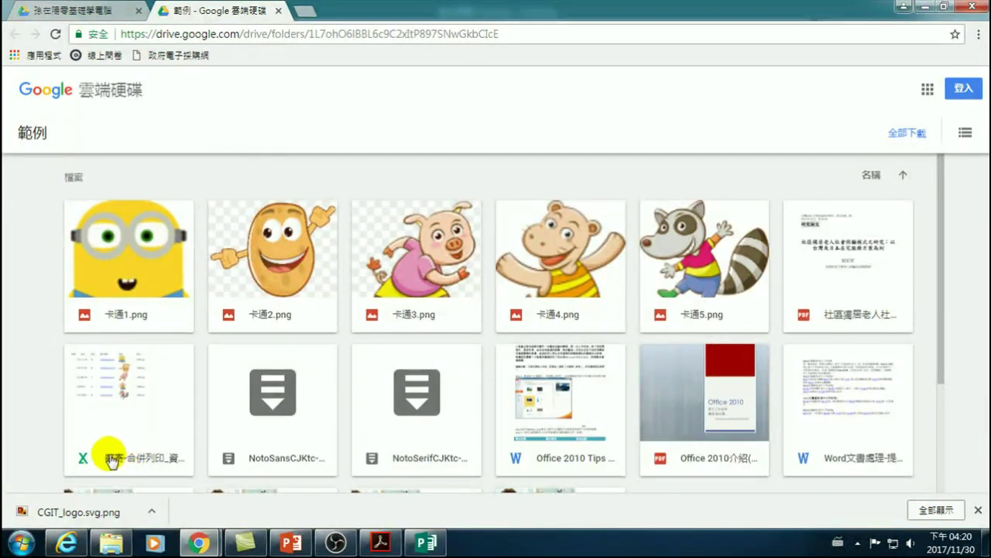
mouse_move(79, 385)
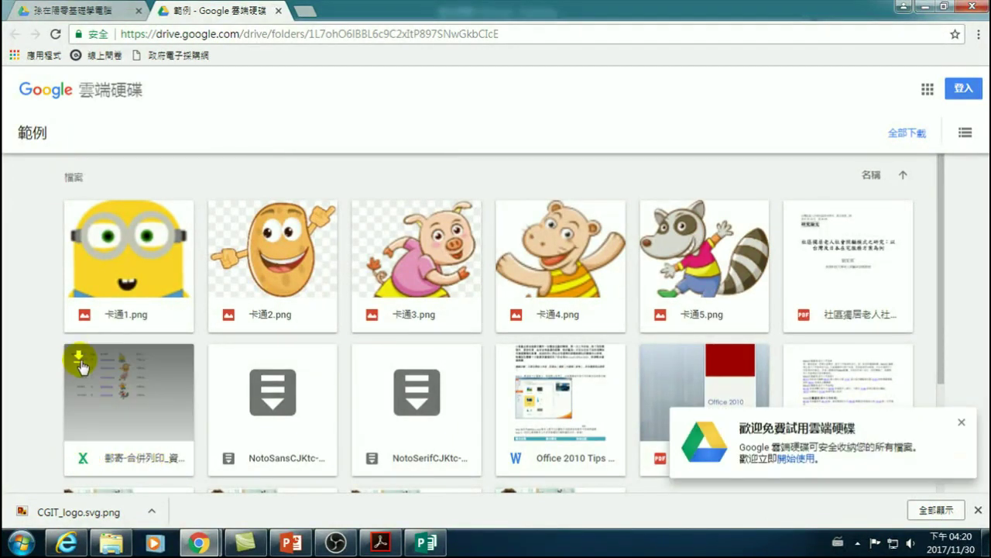
left_click(79, 357)
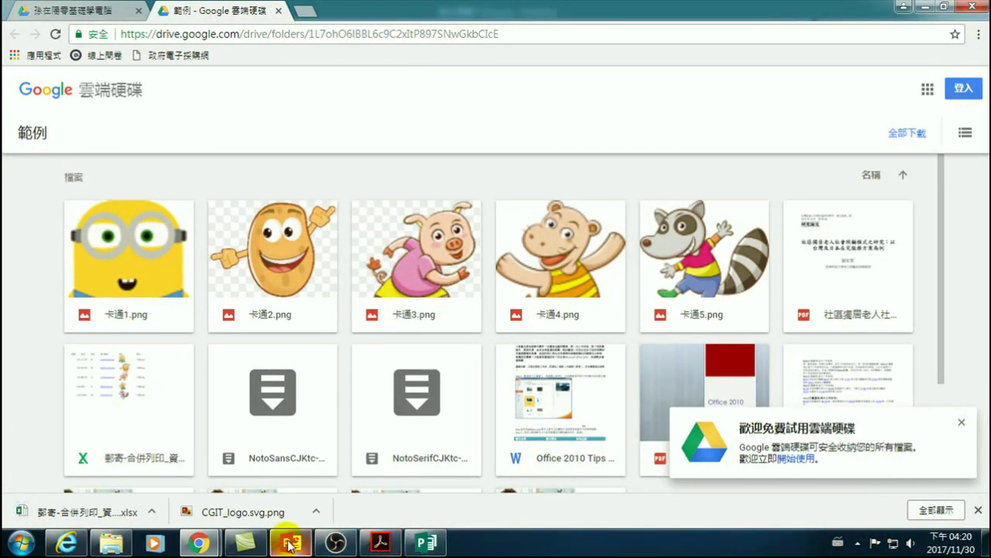
left_click(426, 542)
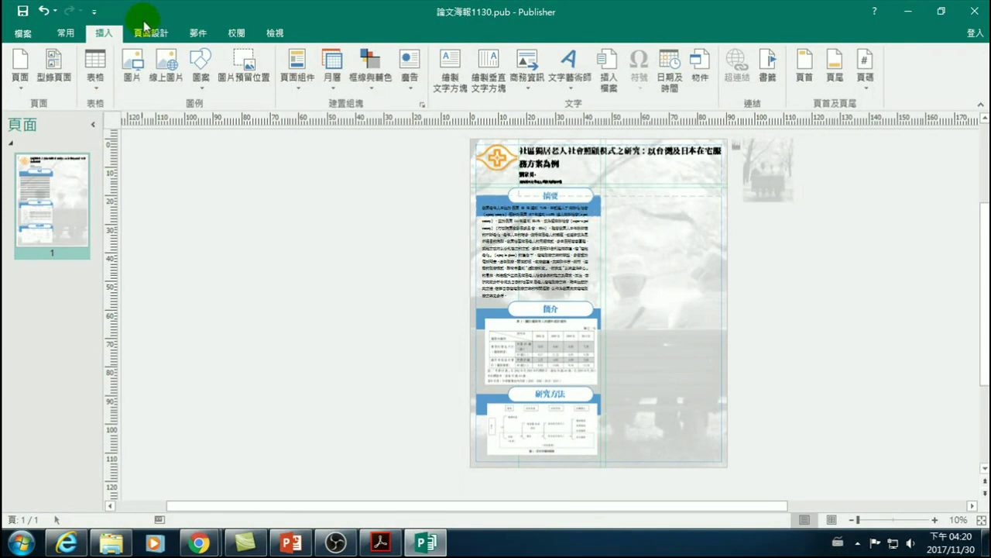
- Start a mail merge using the existing list 郵寄-合併列印_資料文件 from the Downloads folder
left_click(199, 35)
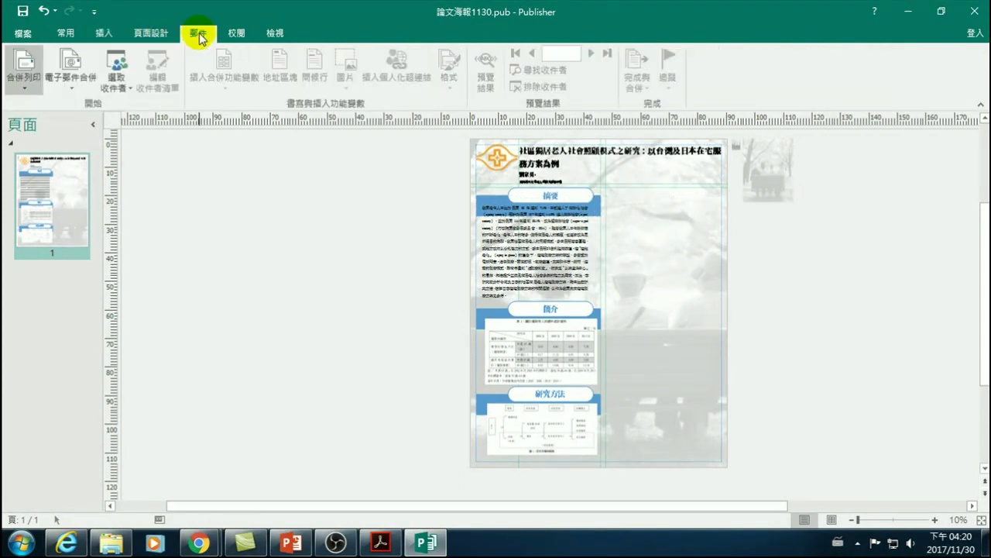
left_click(13, 78)
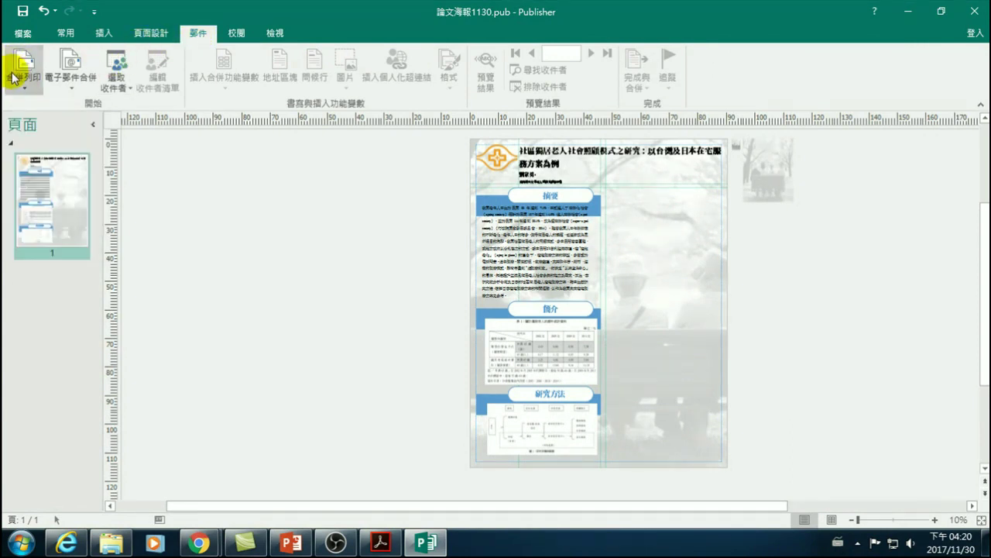
left_click(118, 82)
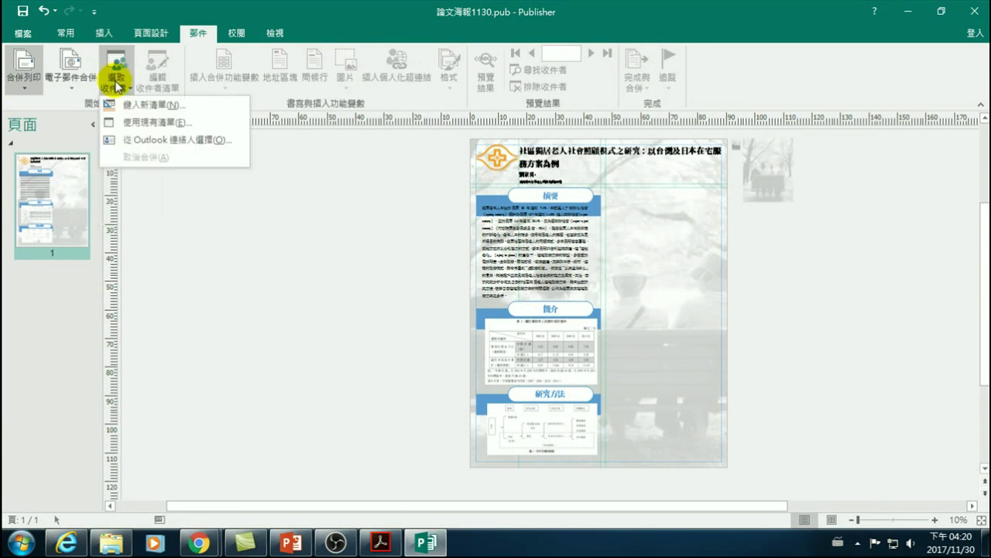
left_click(127, 124)
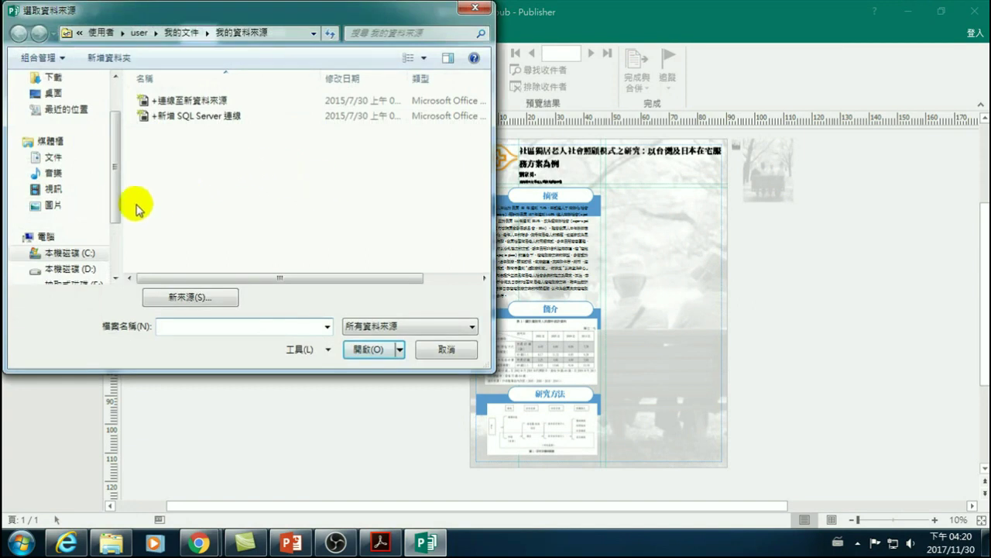
scroll(111, 199, "down", 2)
scroll(115, 179, "up", 3)
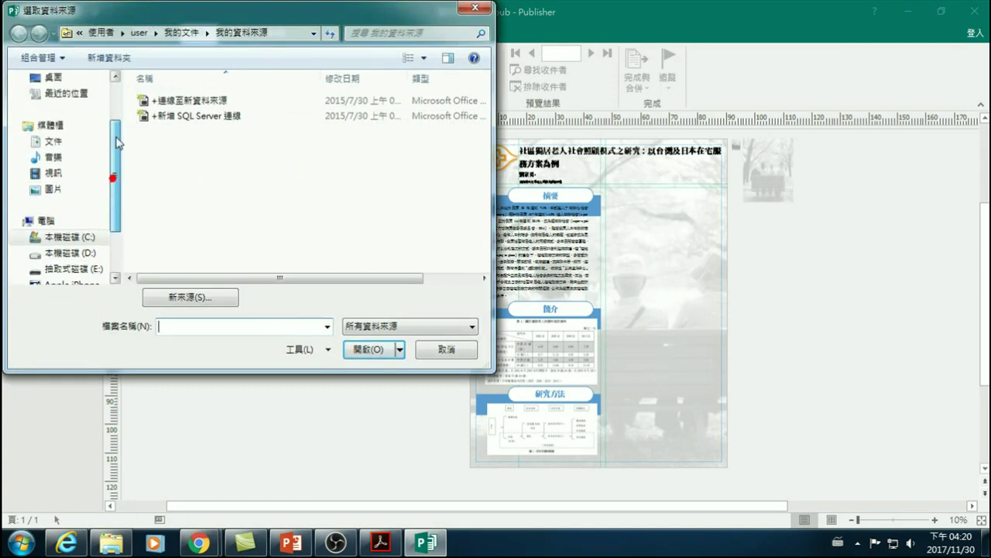
left_click(52, 132)
double_click(165, 100)
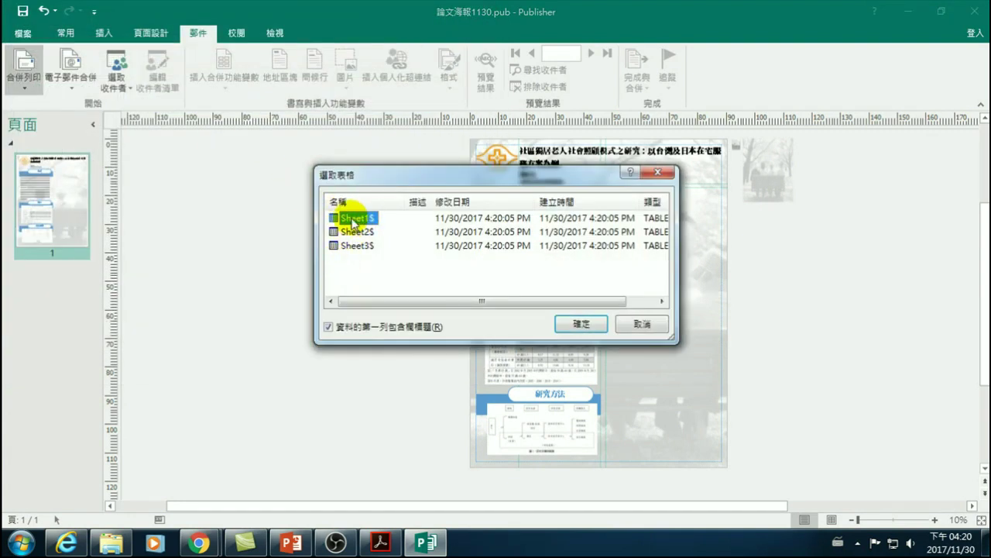
- Accept Sheet1$ as the recipient table and exclude the second and fourth recipients
left_click(580, 324)
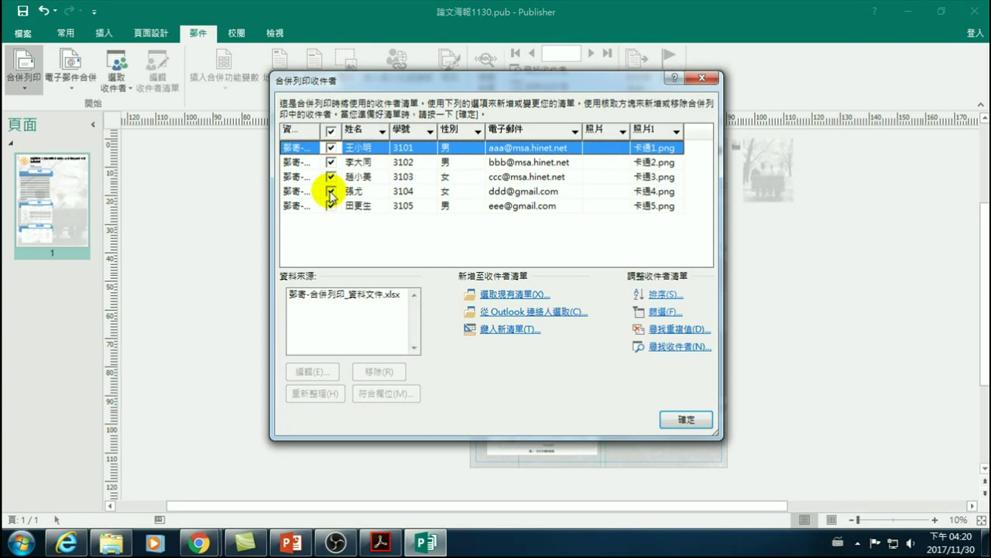
left_click(330, 192)
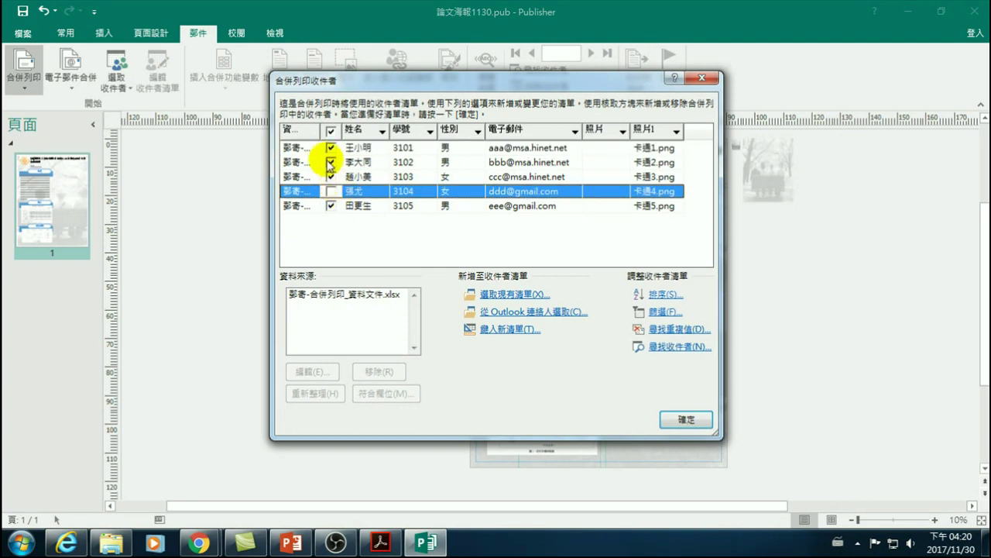
left_click(331, 163)
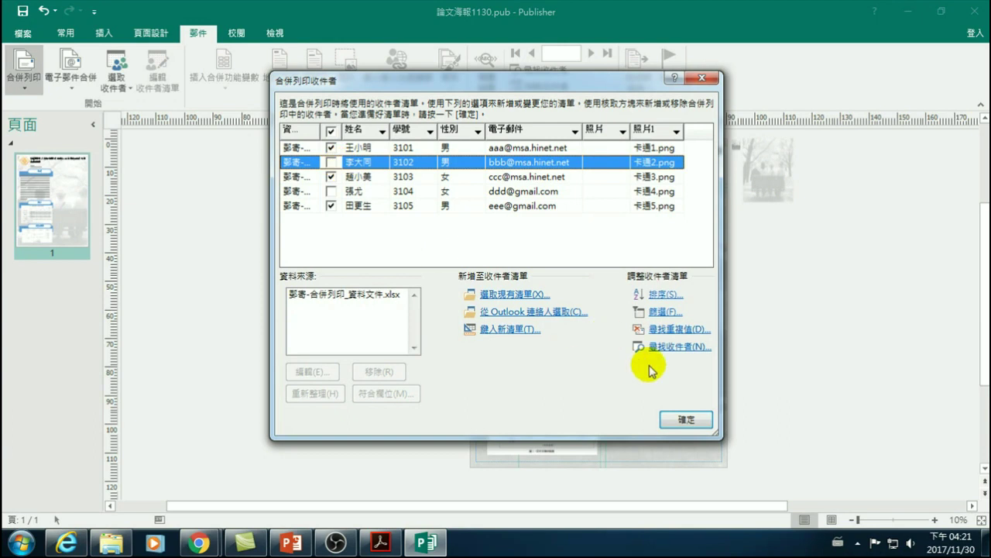
left_click(677, 418)
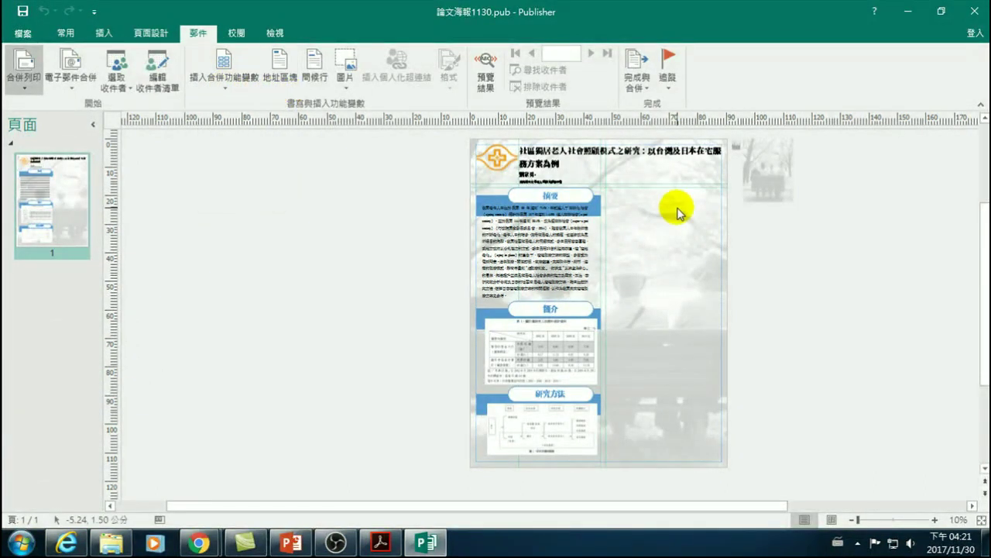
- Insert the «姓名» merge field and move it up beside the title
left_click(627, 178)
left_click(356, 199)
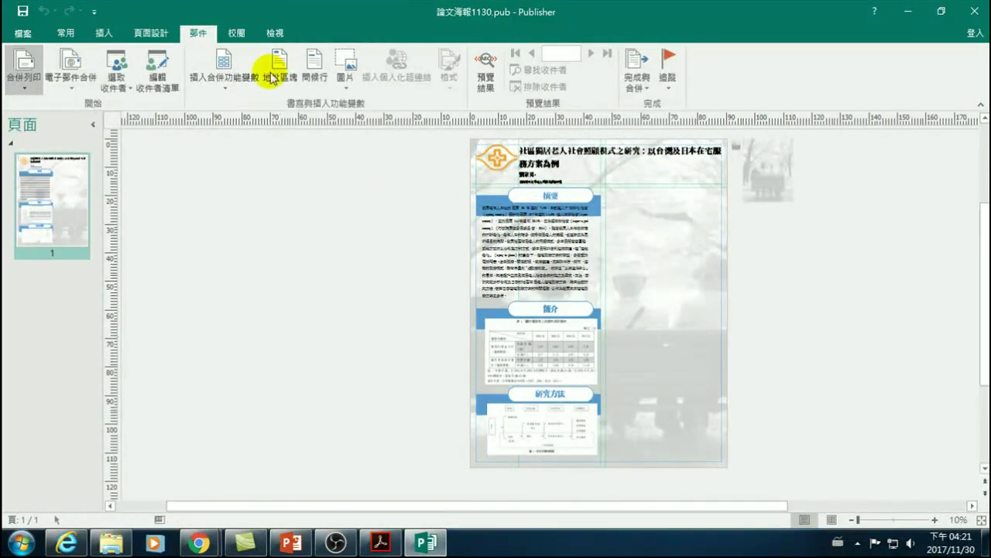
left_click(225, 81)
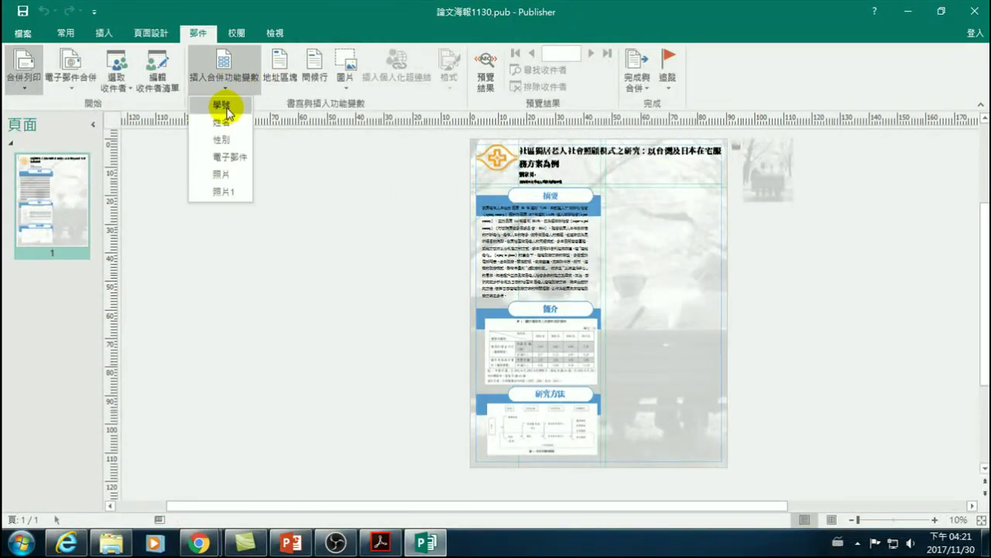
left_click(221, 123)
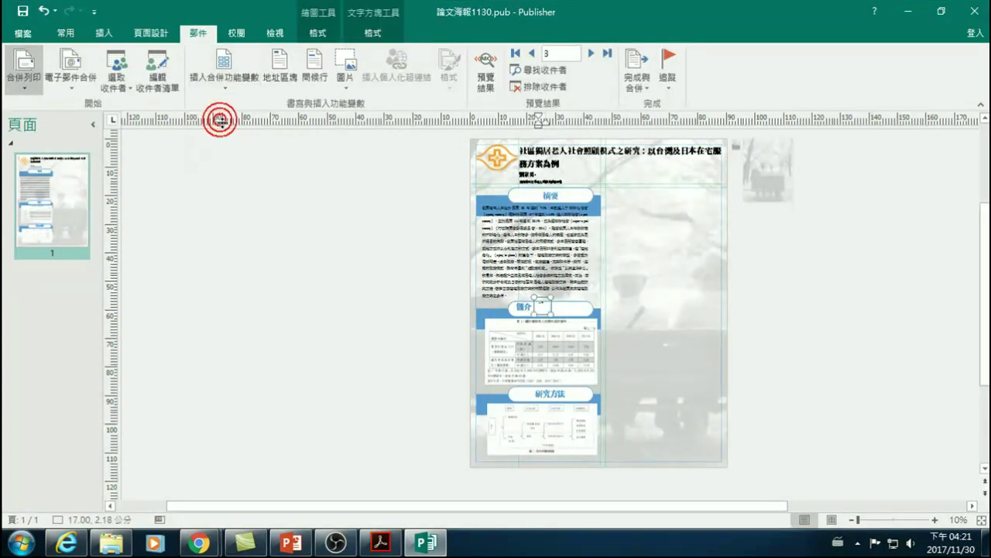
left_click_drag(564, 326, 547, 308)
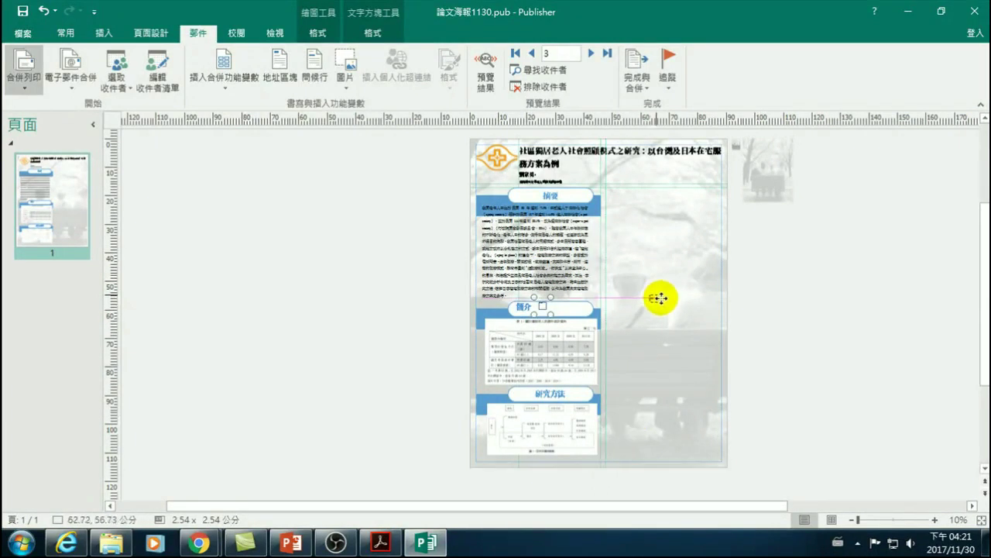
left_click_drag(642, 194, 671, 192)
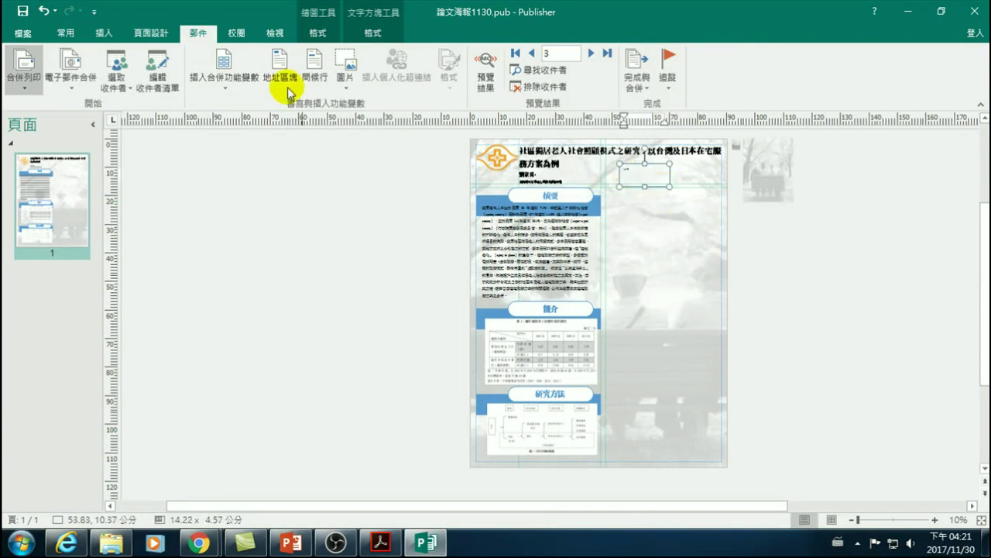
left_click(626, 172)
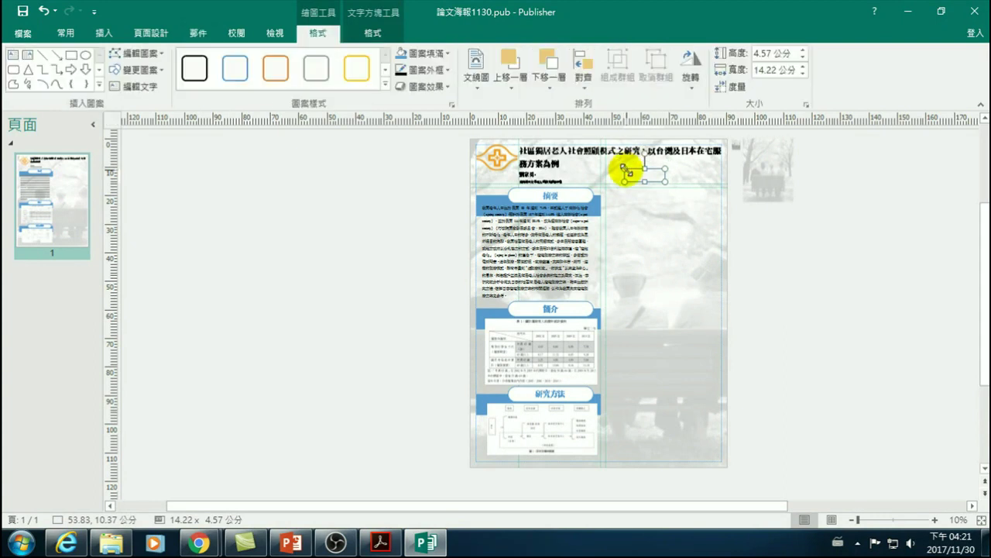
key("ctrl+z")
- Zoom in on the «姓名» field and position the caret around it
left_click(935, 520)
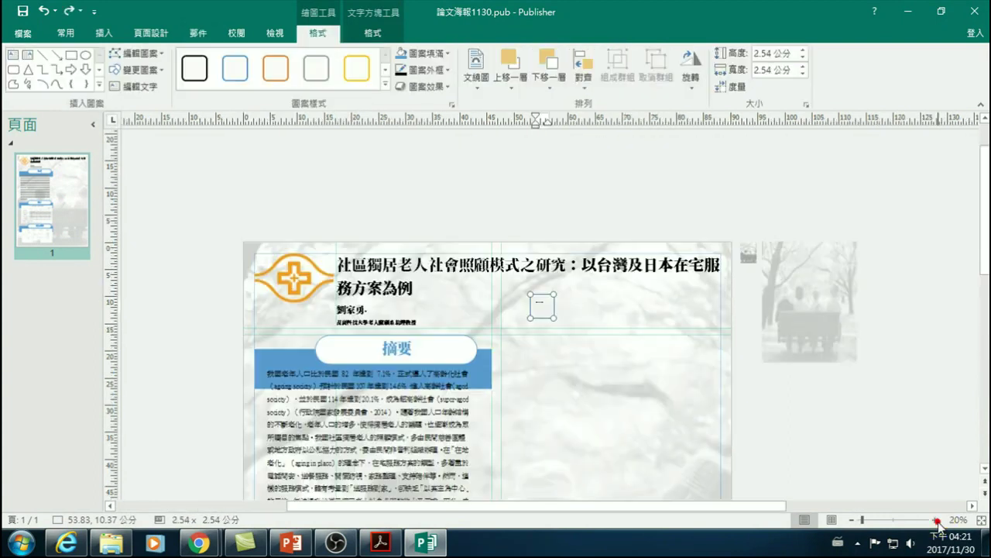
left_click(935, 520)
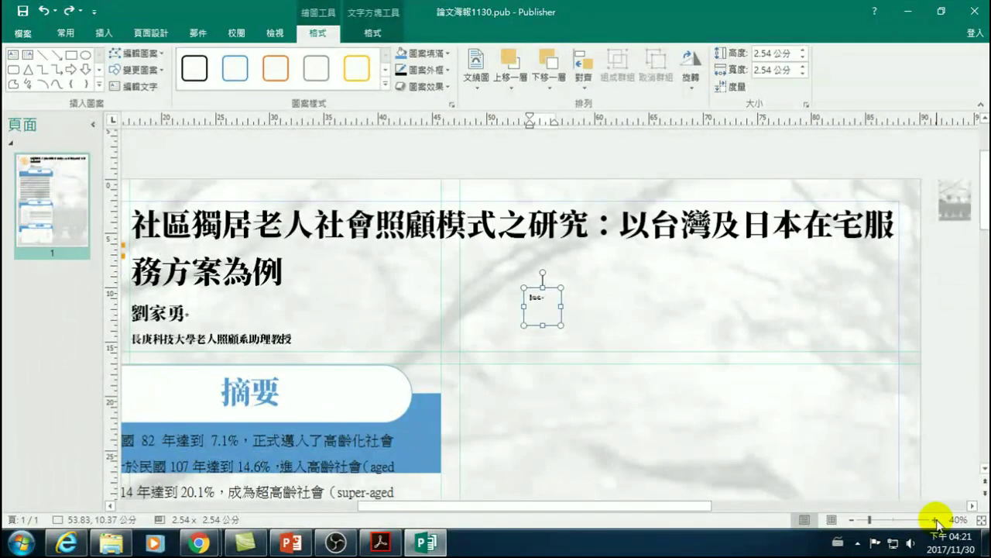
scroll(537, 298, "up", 1)
left_click(537, 299)
left_click(540, 293)
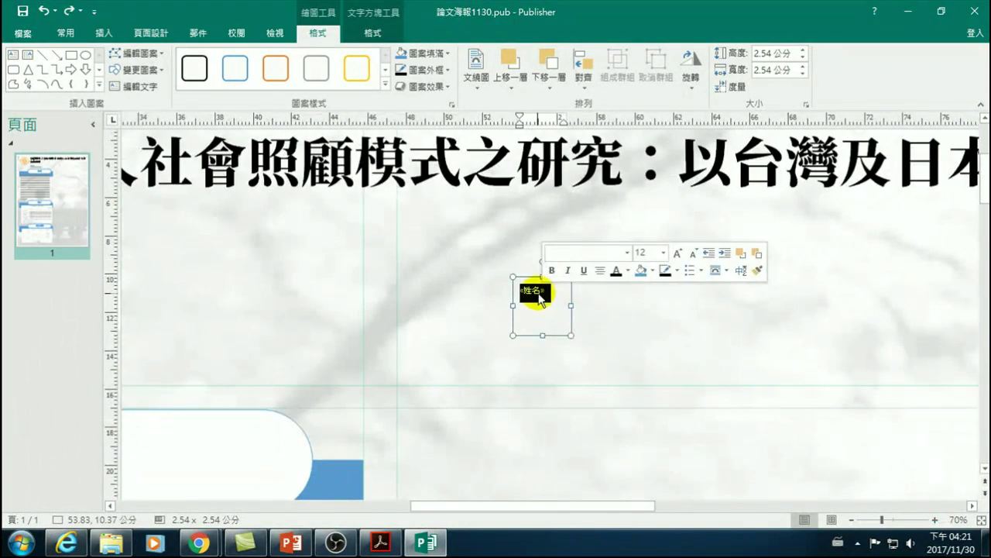
left_click(525, 297)
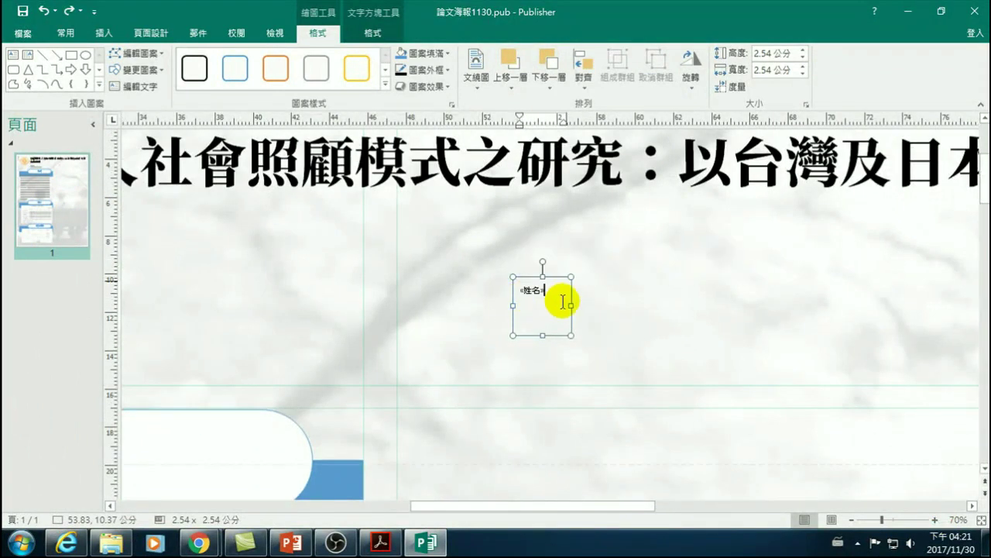
left_click(513, 288)
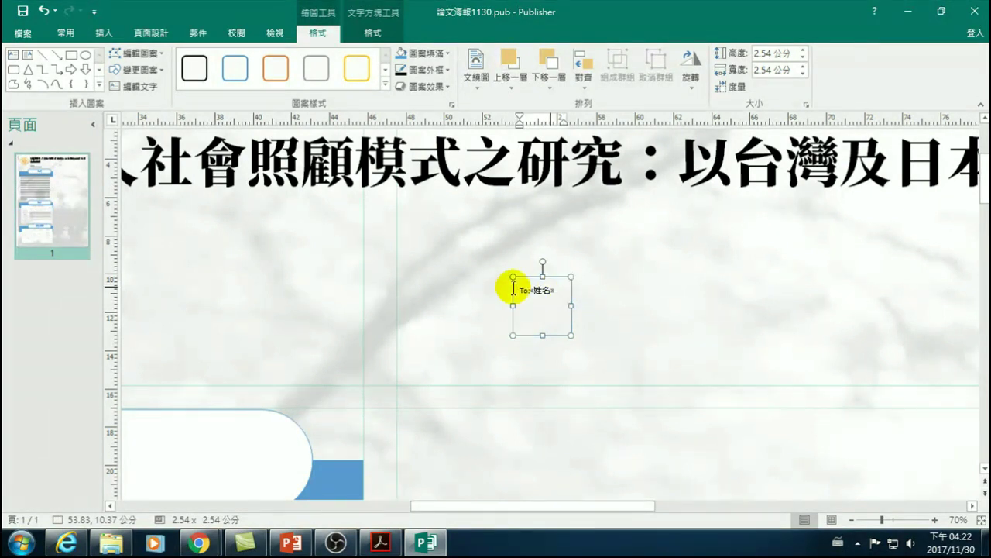
left_click(519, 288)
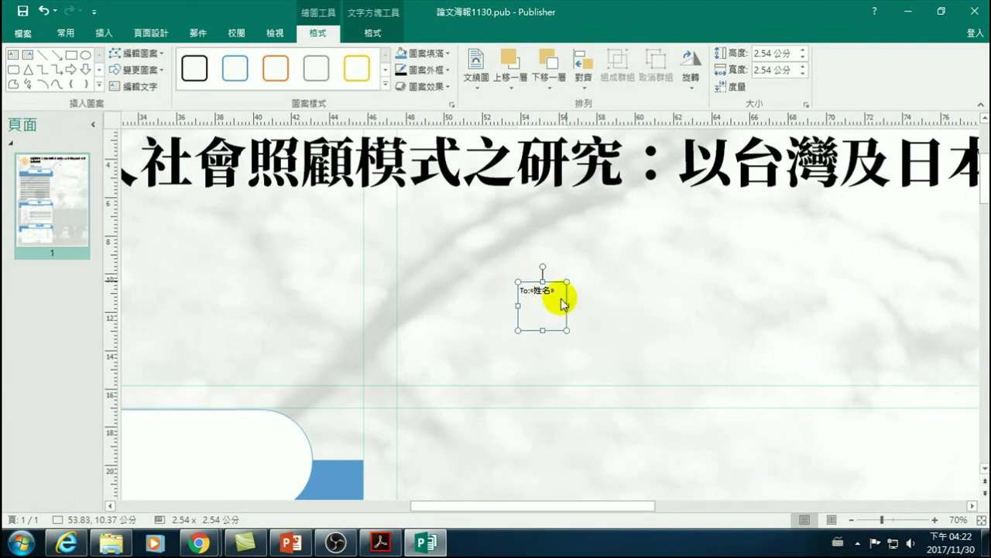
- Set the To:«姓名» greeting text to font size 26
left_click_drag(557, 294, 565, 310)
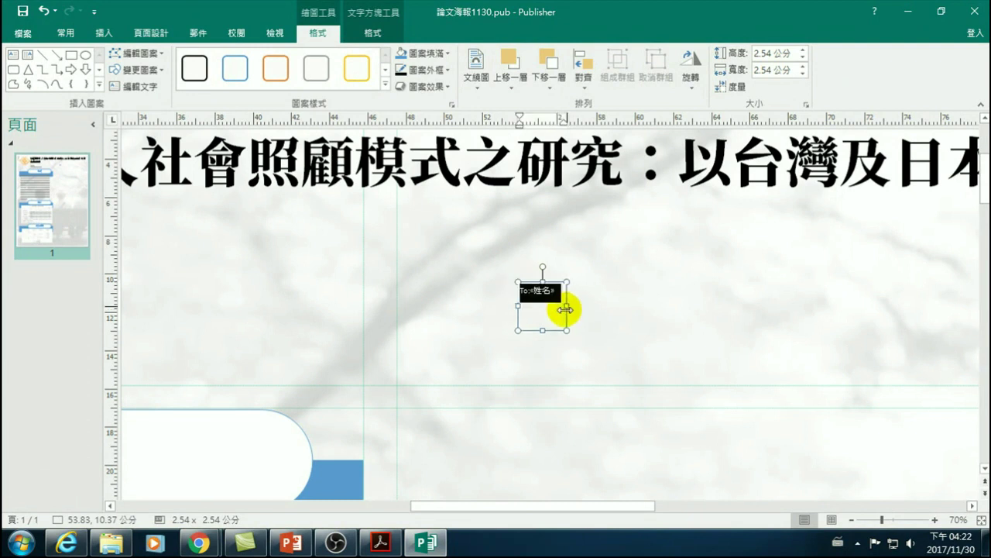
left_click(68, 33)
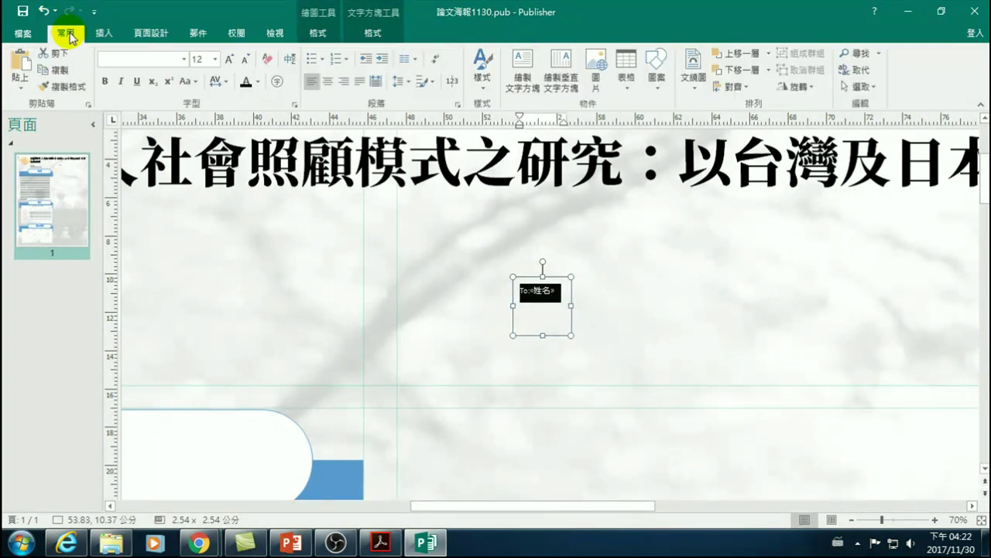
left_click(204, 62)
left_click(215, 59)
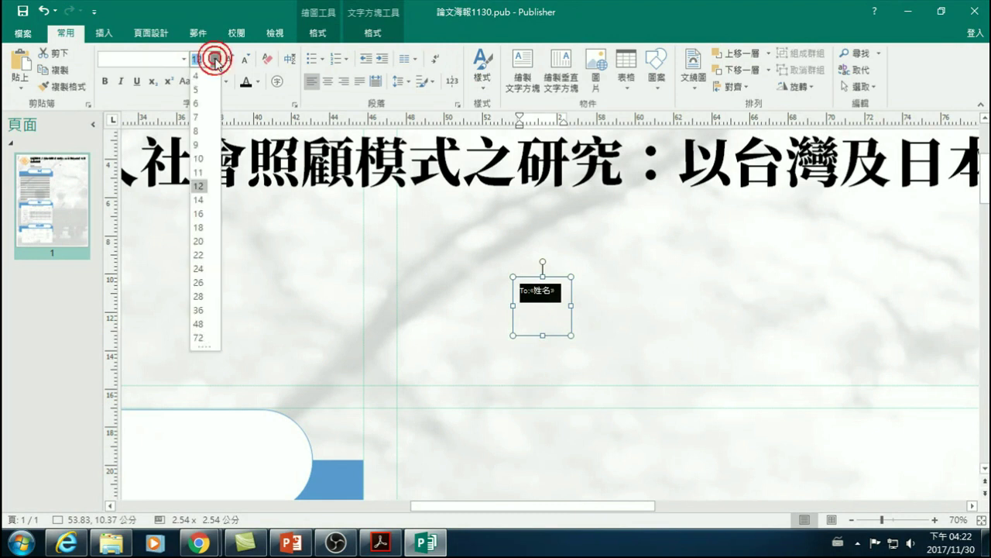
left_click(200, 284)
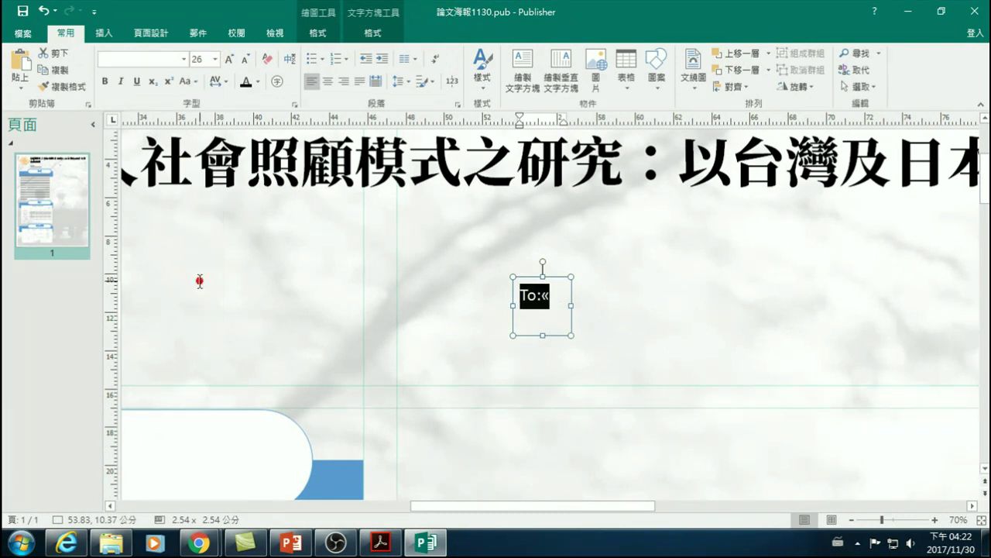
left_click(595, 300)
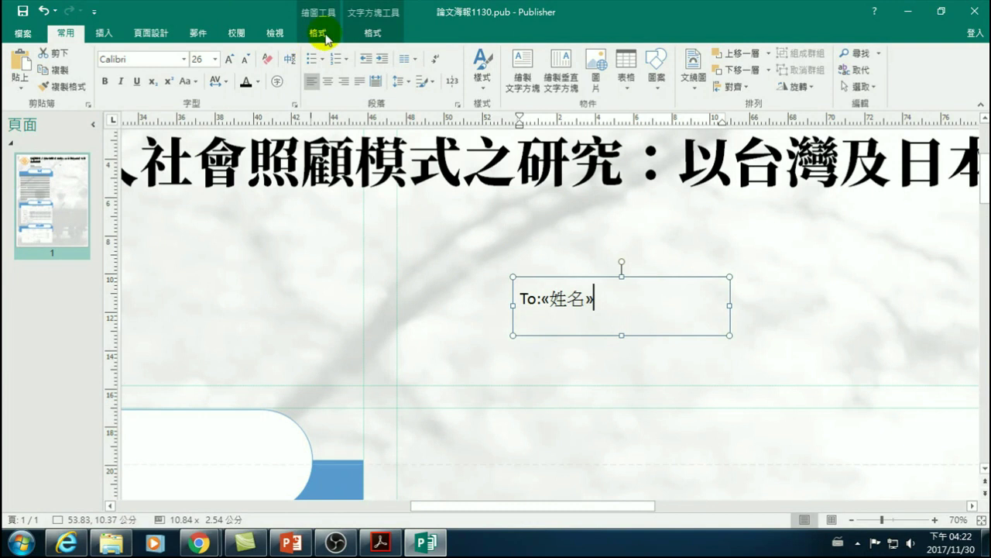
- Type 先生/小姐: right after the «姓名» field
left_click(198, 35)
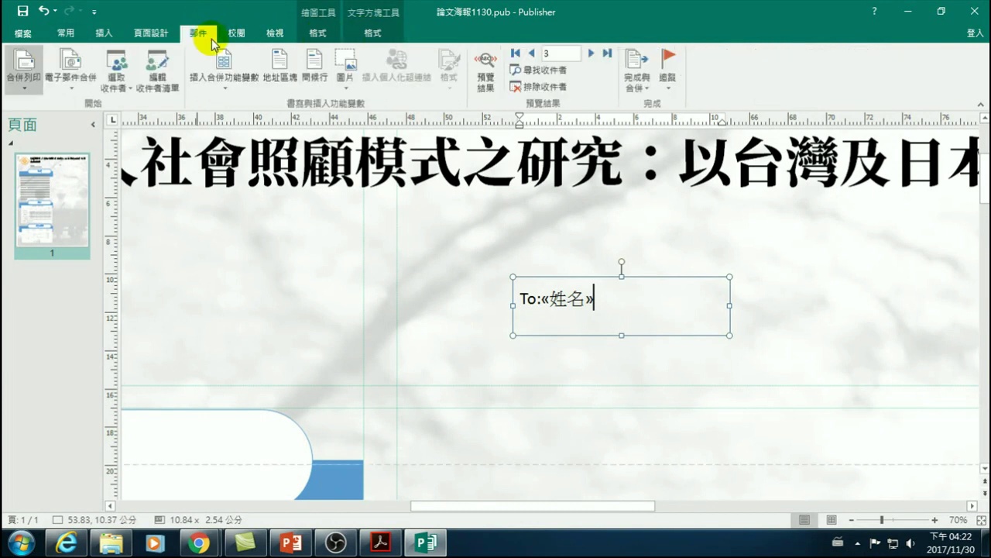
left_click(225, 80)
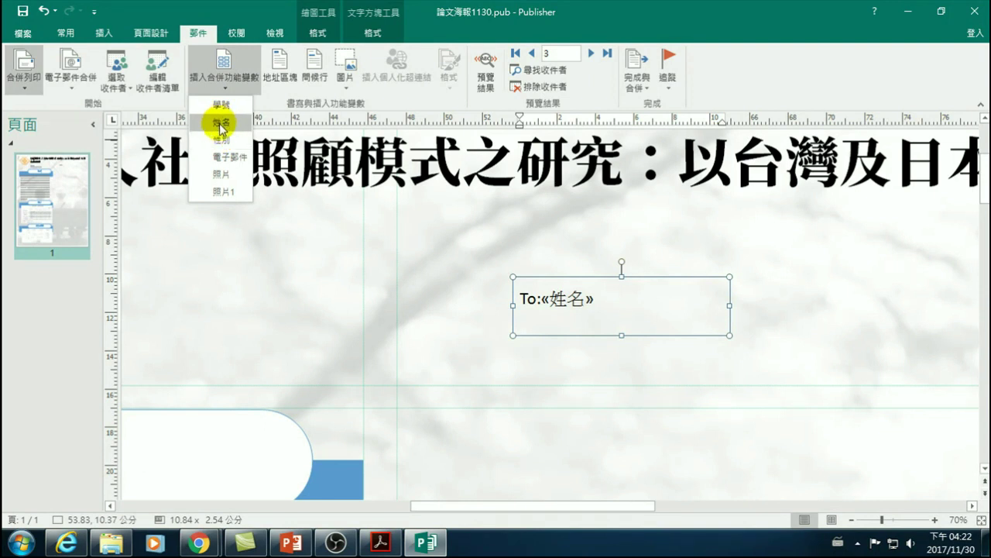
left_click(610, 311)
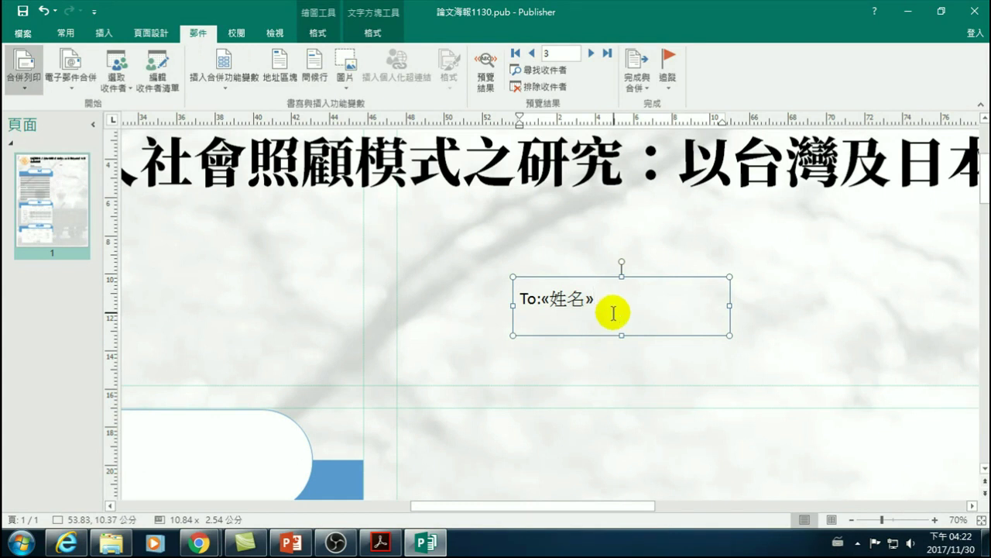
type("先生")
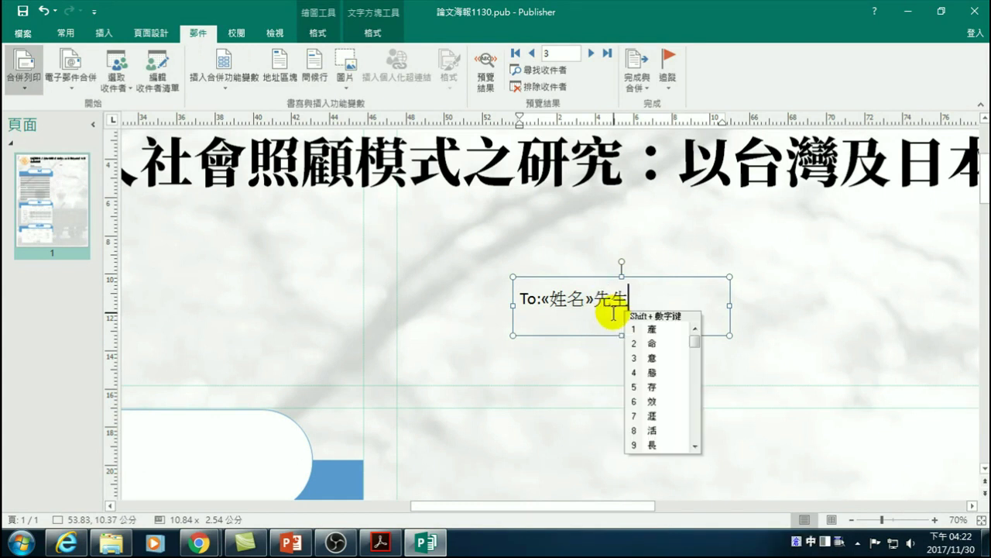
type("/小姐")
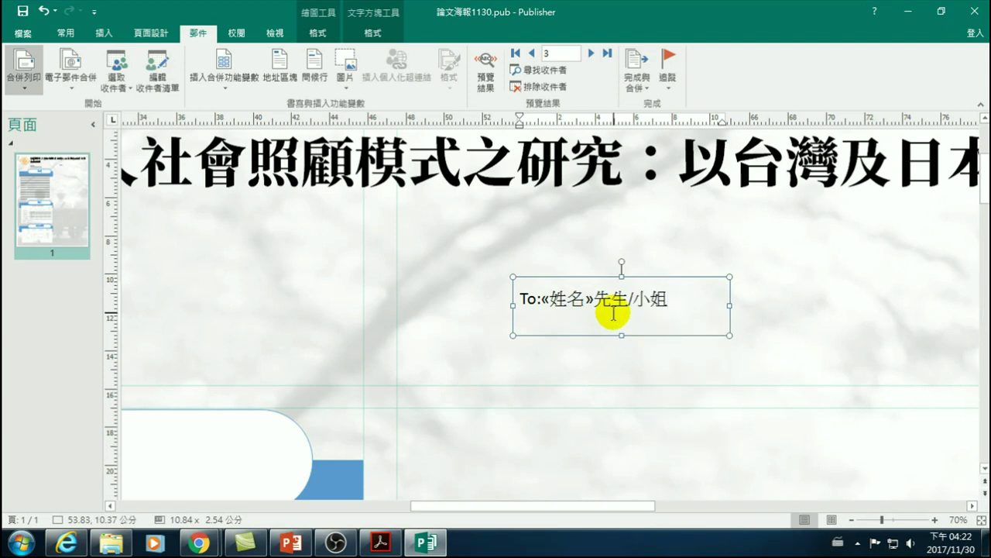
type(":")
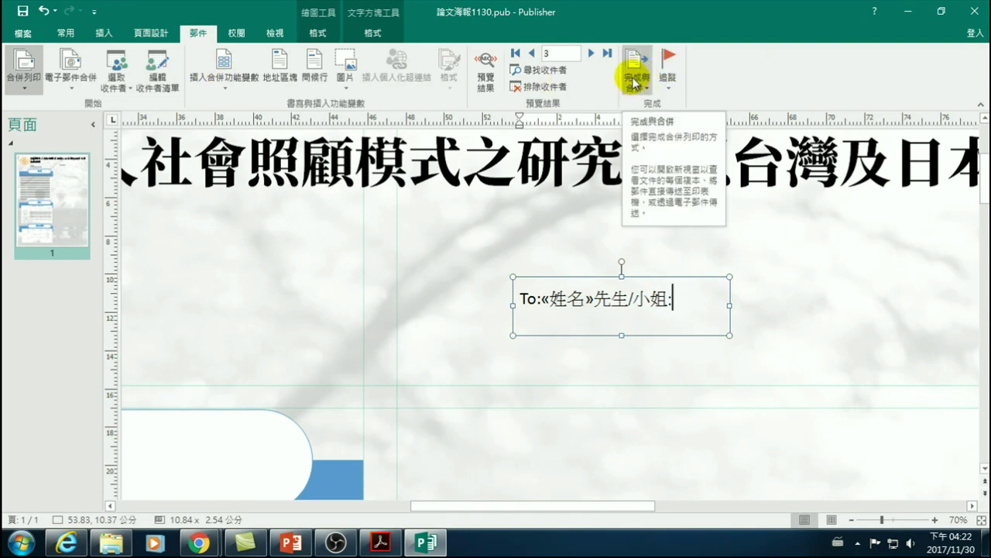
- Merge all recipients into a new publication and zoom in on page 1
left_click(635, 80)
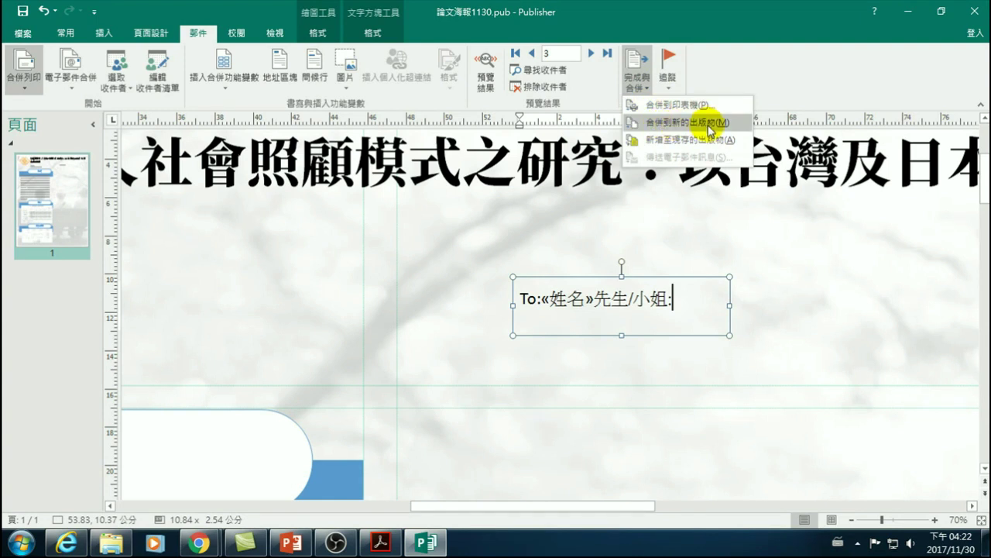
left_click(711, 124)
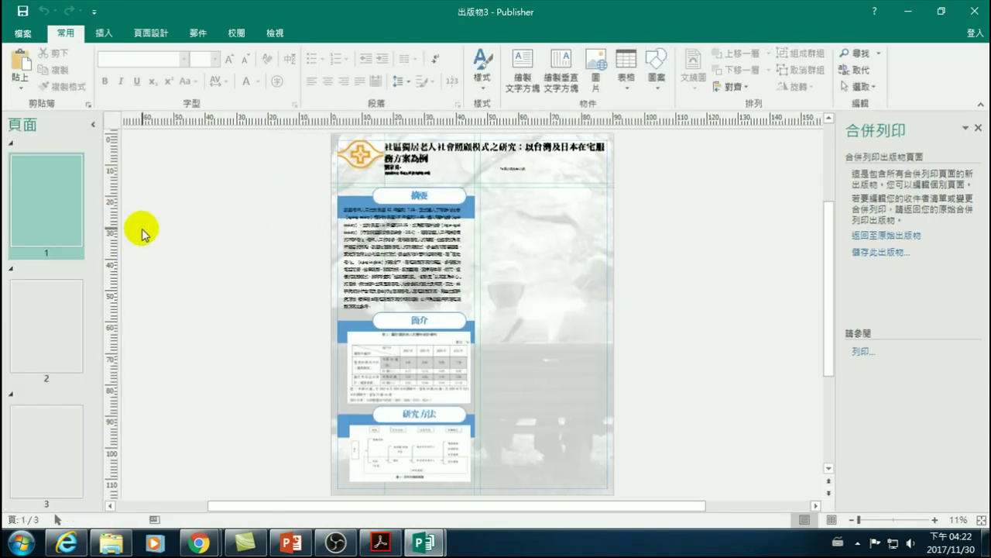
left_click(66, 194)
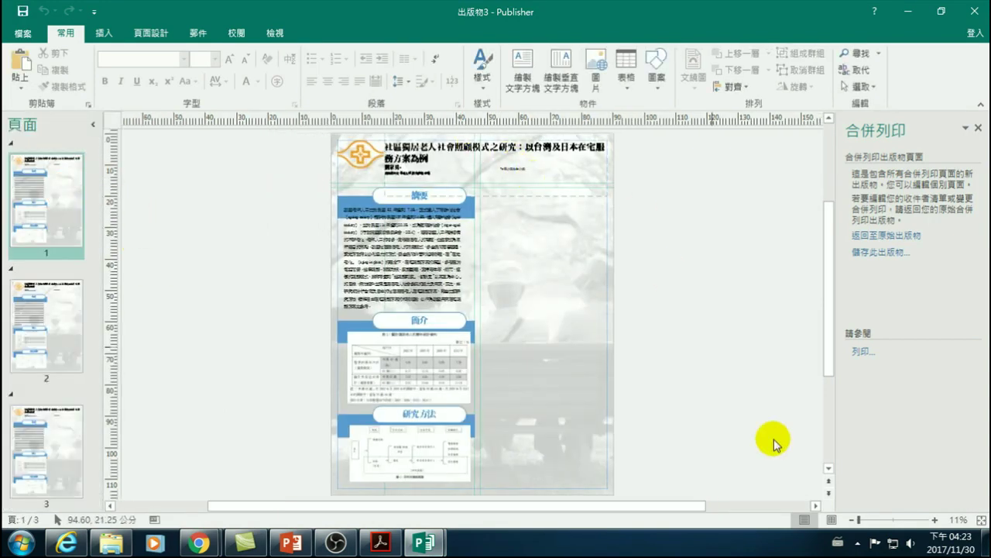
left_click(933, 521)
left_click(933, 521)
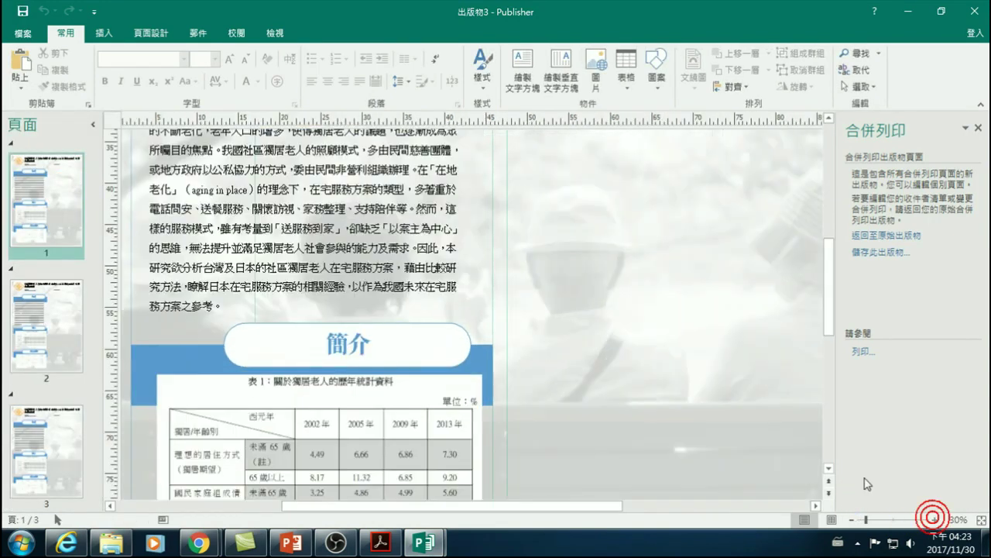
- Check merged pages 2 and 3, then bring back the Explorer folder window
scroll(620, 256, "up", 5)
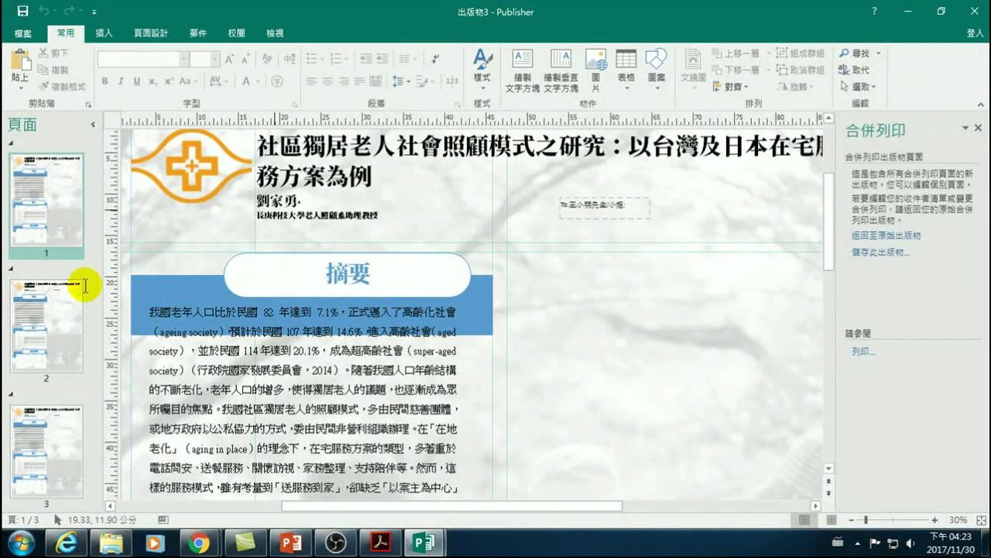
left_click(44, 322)
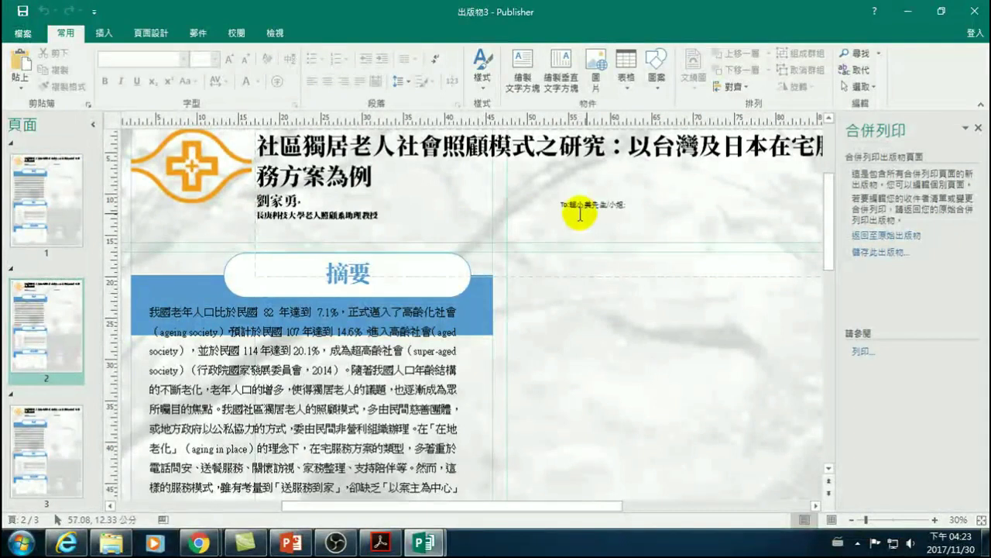
left_click(35, 459)
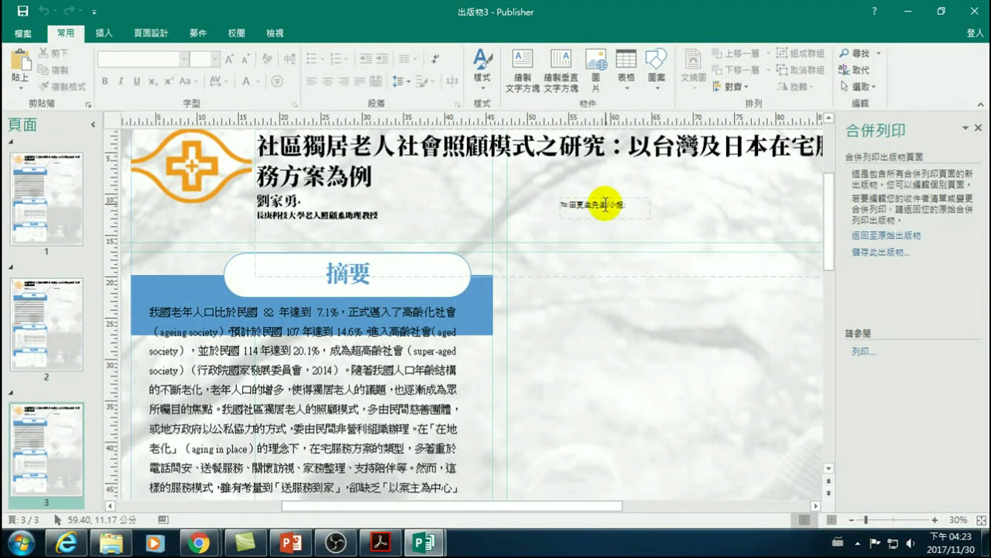
left_click(112, 542)
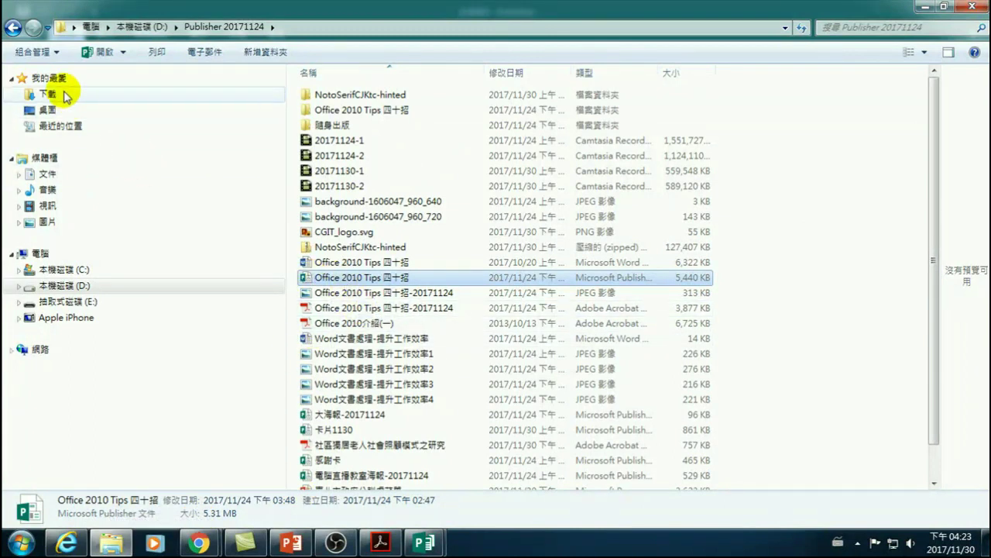
- Open the 郵寄-合併列印_資料文件 workbook from Downloads read-only and enable editing
left_click(66, 96)
double_click(352, 220)
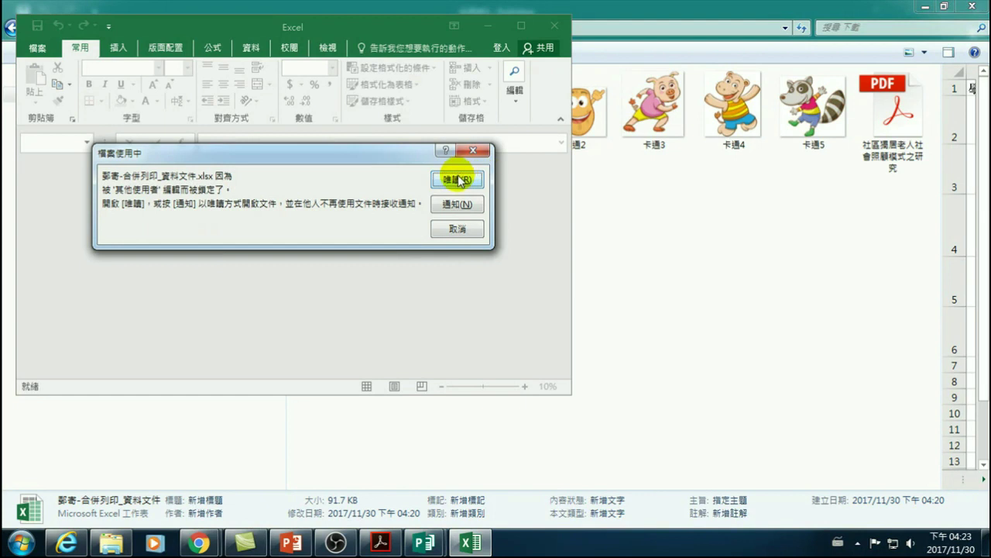
left_click(457, 180)
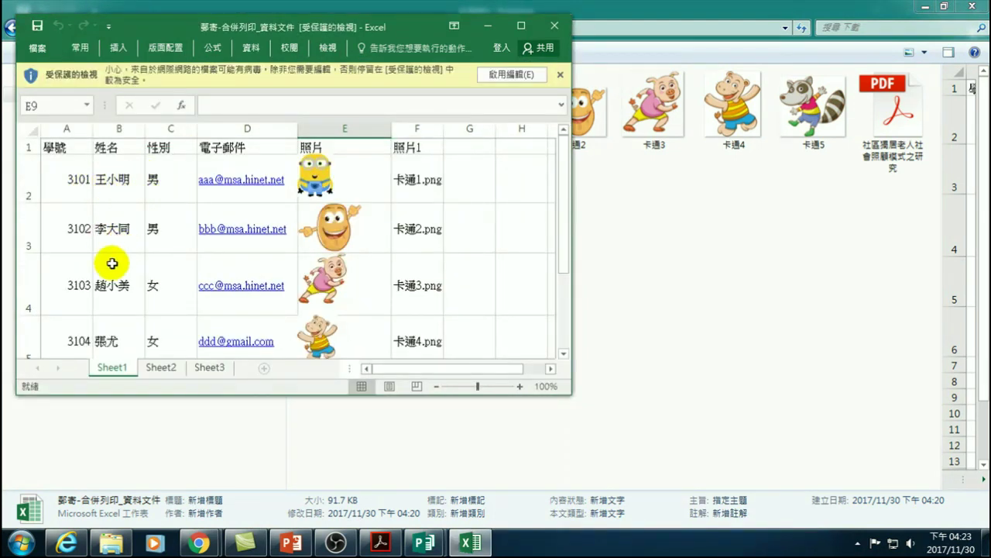
scroll(132, 336, "down", 2)
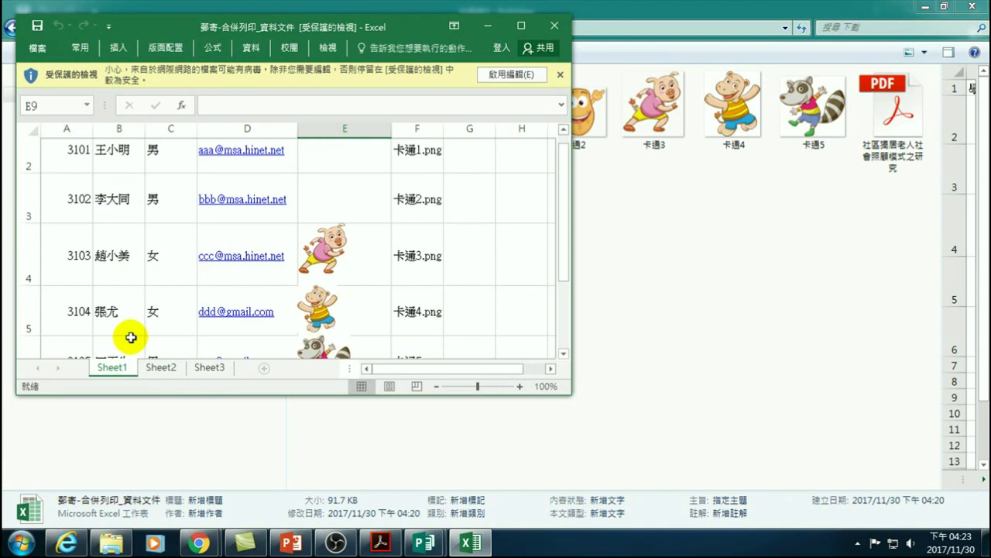
left_click(509, 75)
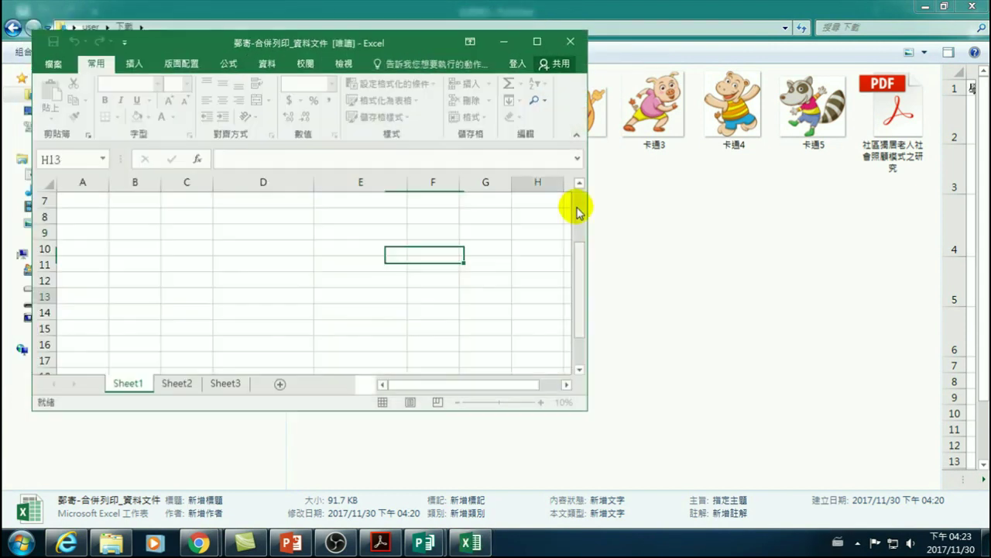
scroll(580, 254, "up", 2)
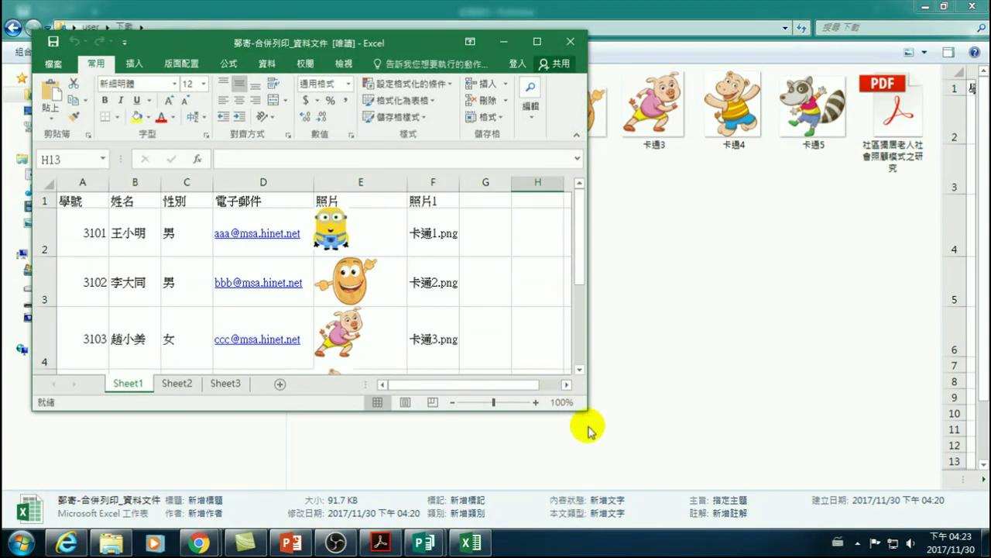
- Enlarge the Excel window and check the names in cells B2, B4 and B6
left_click_drag(586, 416, 672, 461)
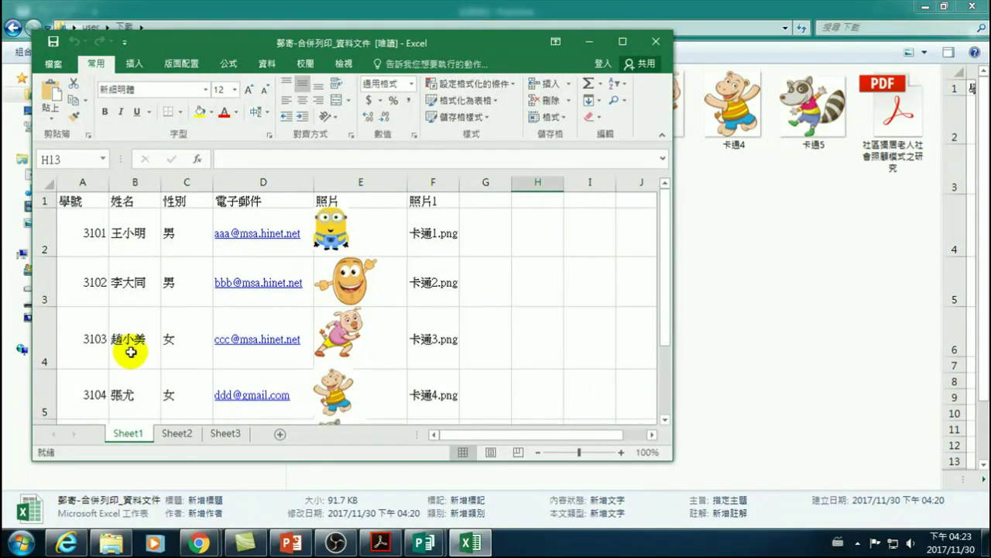
scroll(124, 333, "down", 1)
scroll(121, 308, "up", 1)
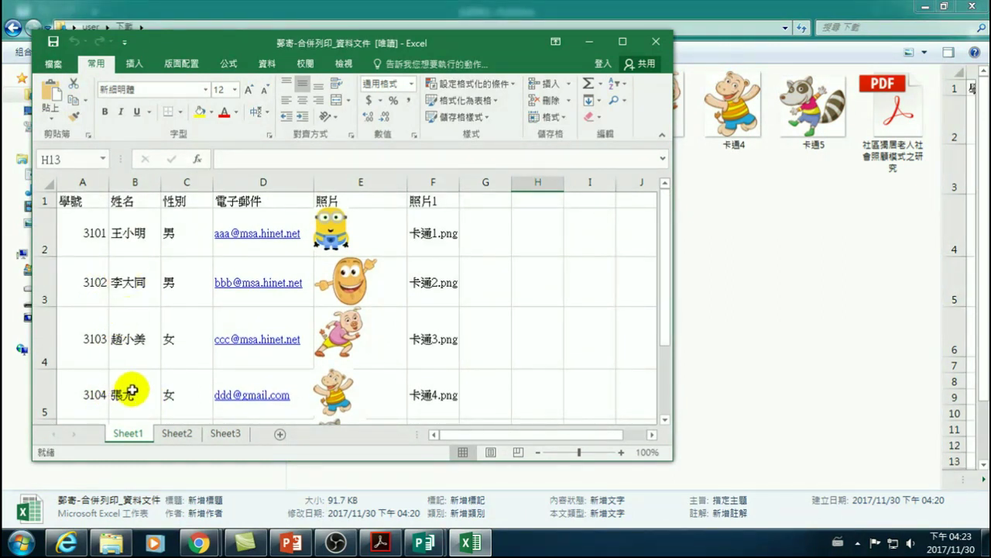
left_click(124, 225)
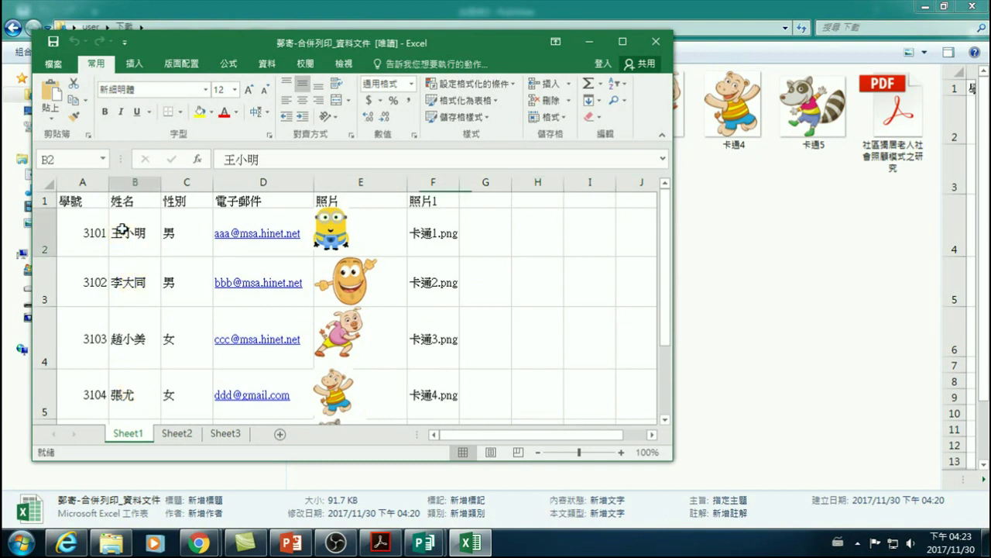
left_click(128, 333)
left_click(110, 226)
left_click(129, 333)
scroll(135, 351, "down", 2)
scroll(132, 333, "up", 2)
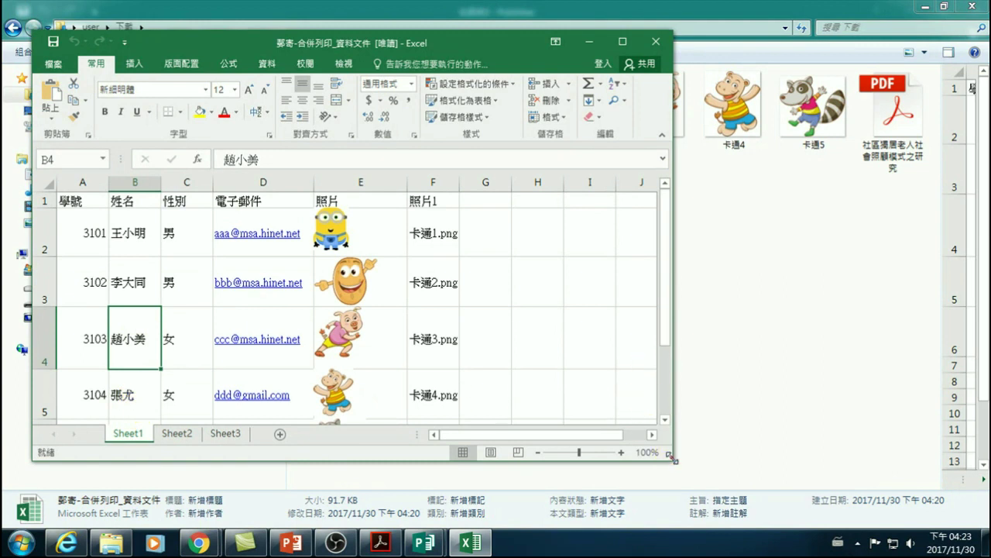
left_click_drag(672, 458, 731, 481)
left_click(136, 436)
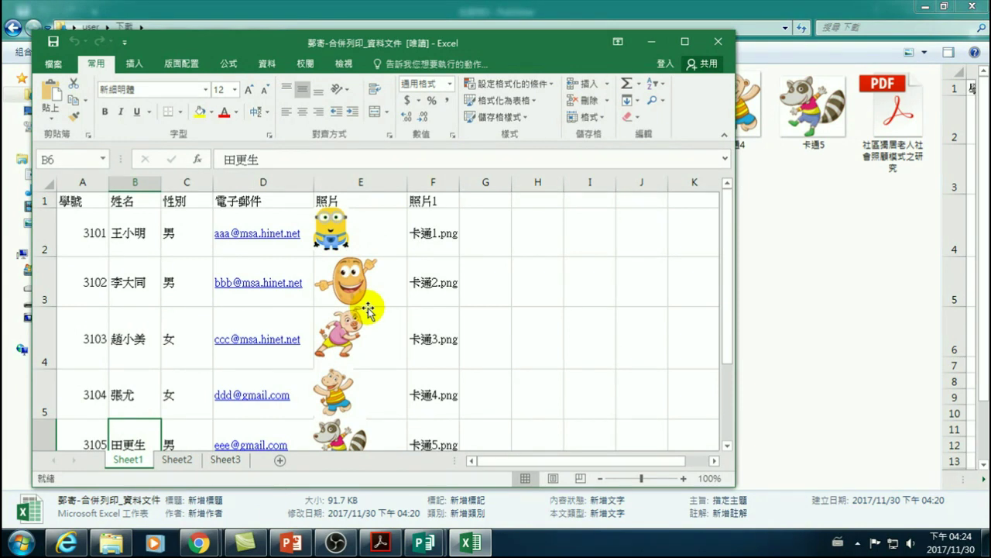
key("super+Up")
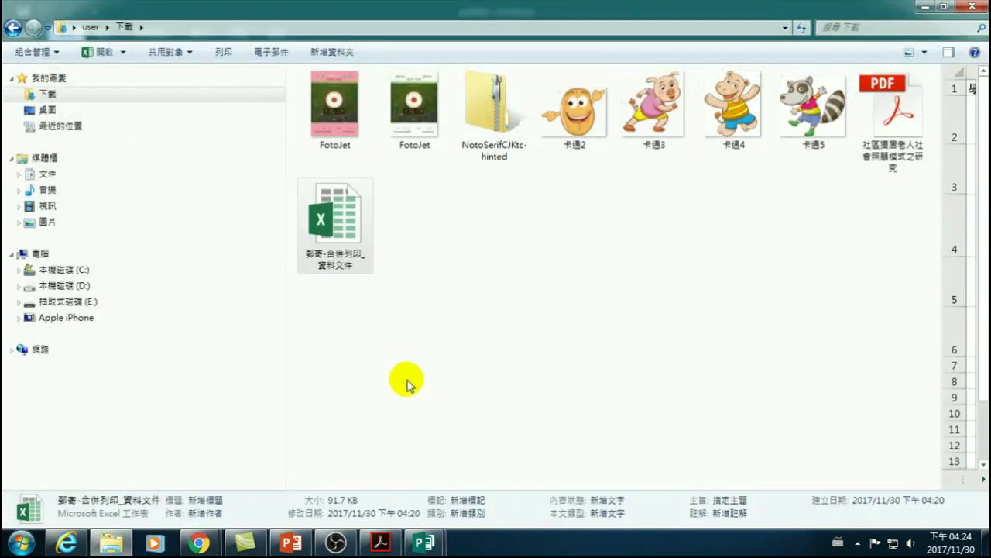
- Bring the merged 出版物3 publication forward and select its To: text box
mouse_move(424, 542)
left_click(453, 491)
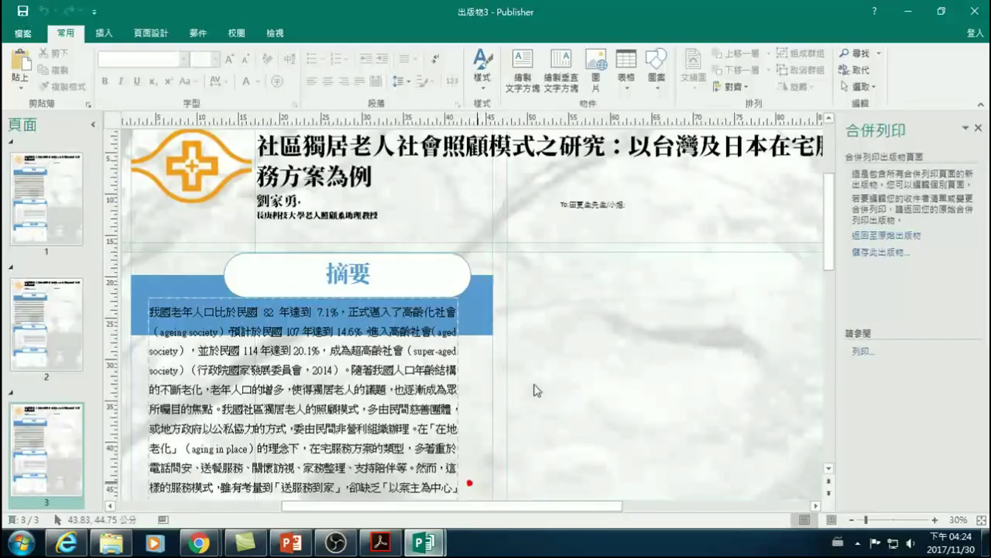
left_click(579, 206)
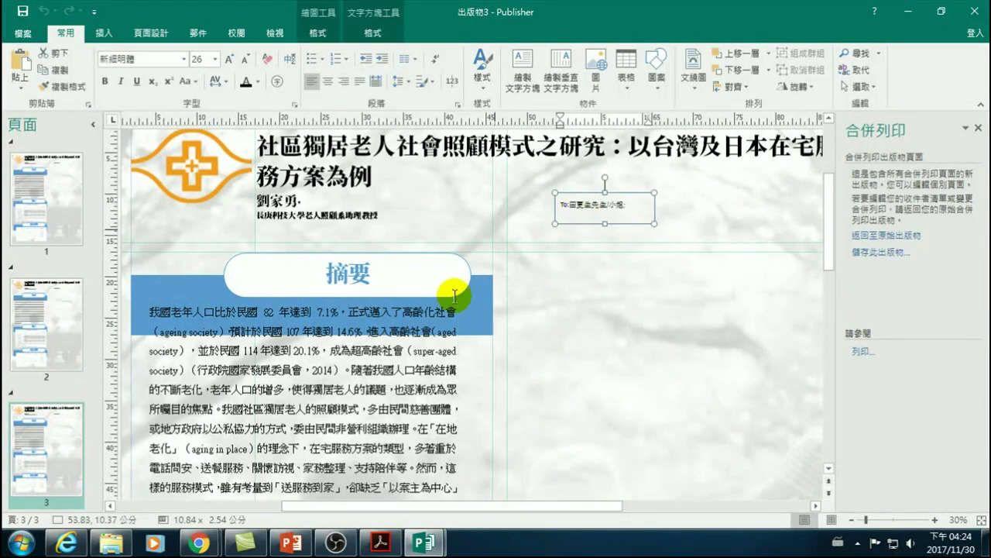
mouse_move(434, 544)
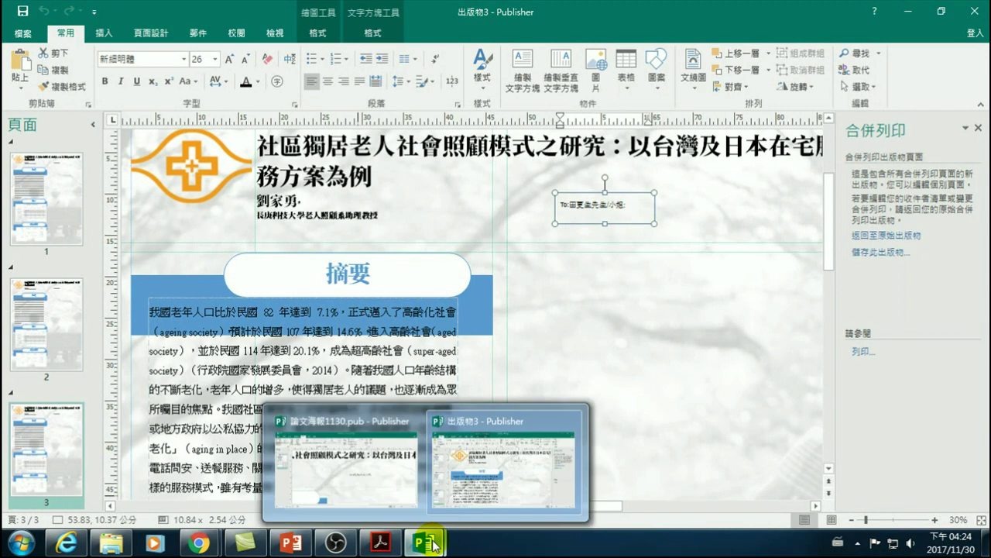
left_click(530, 467)
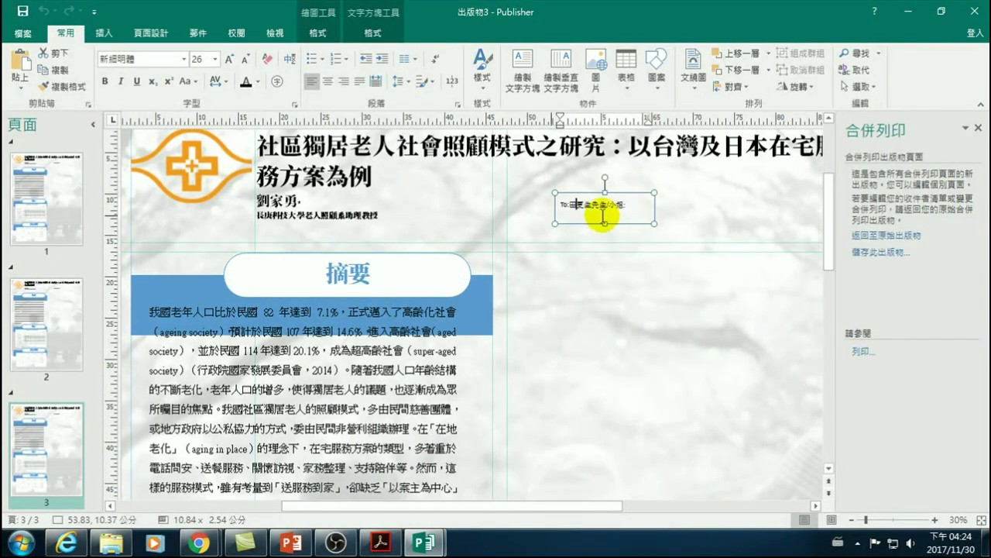
- Back out of Save As and close 出版物3, choosing 不要儲存
left_click(22, 11)
left_click(21, 28)
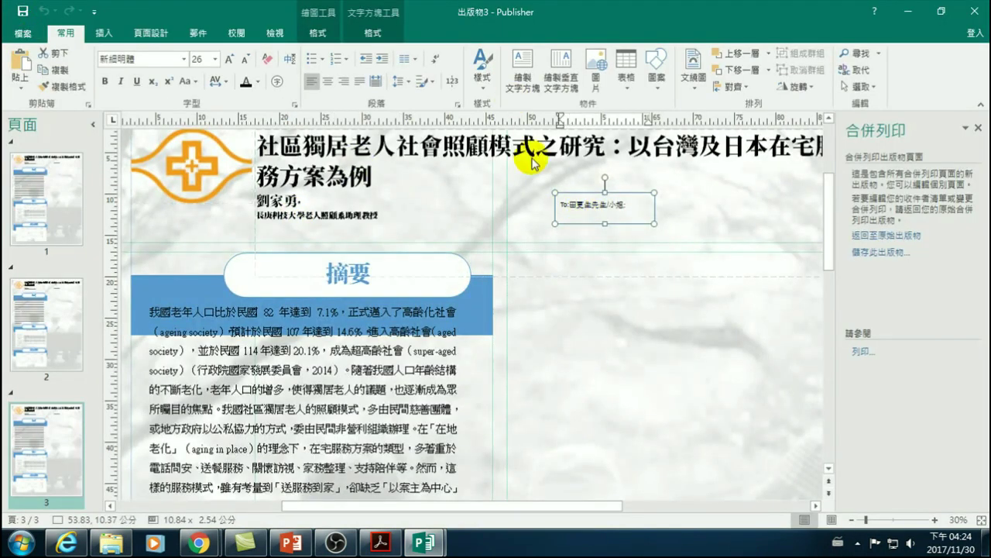
left_click(975, 9)
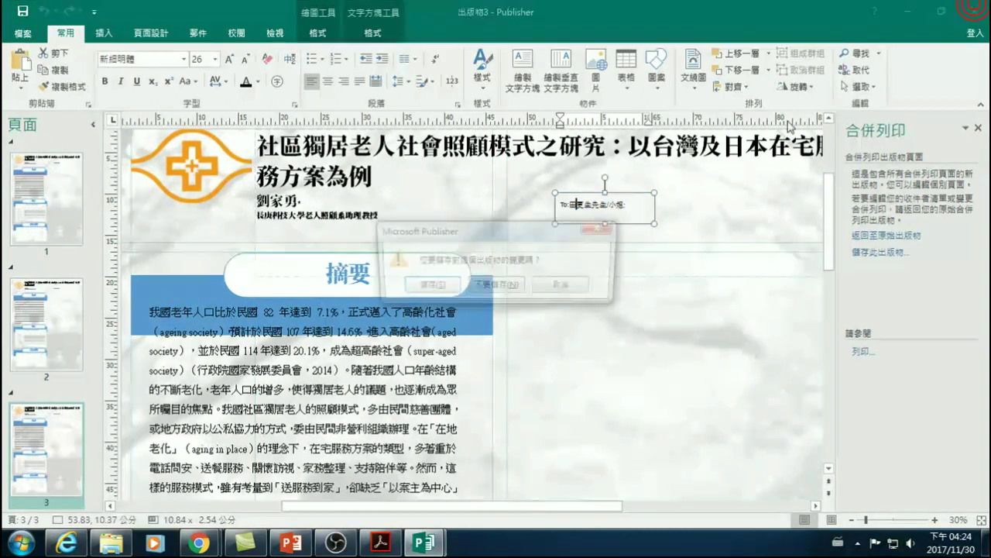
left_click(533, 227)
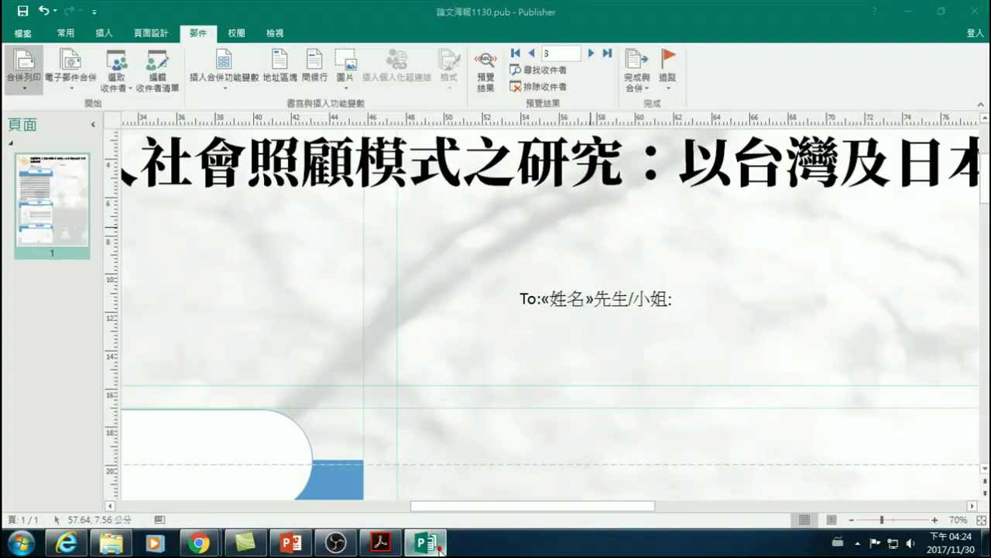
- Return to the 論文海報1130 poster and preview the 世界第一證書 - 亮色 template under 新增
left_click(426, 542)
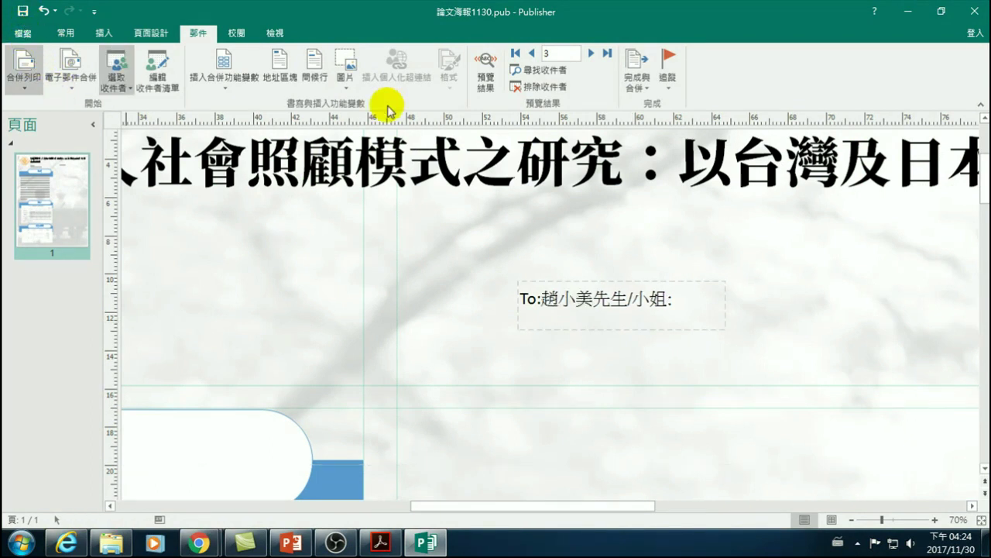
left_click(26, 68)
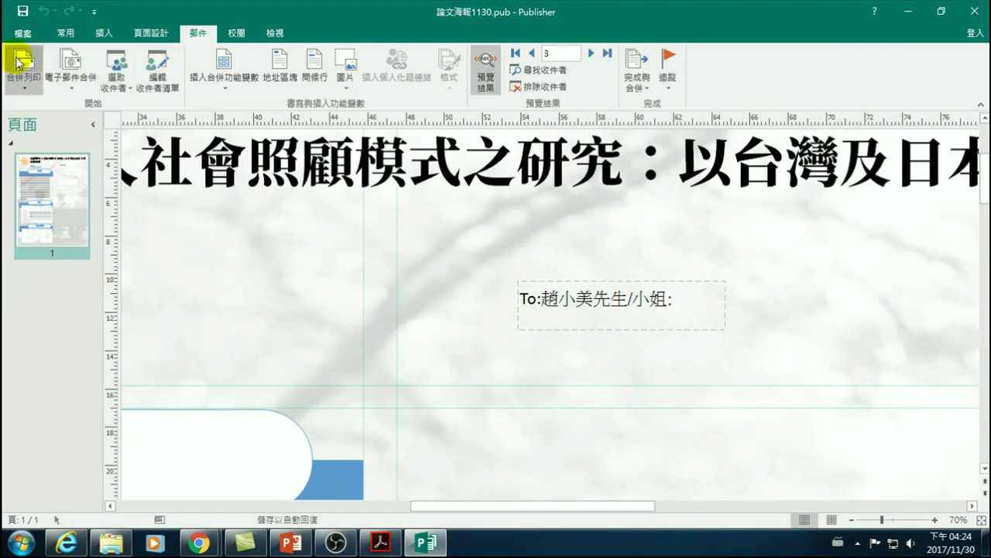
left_click(23, 34)
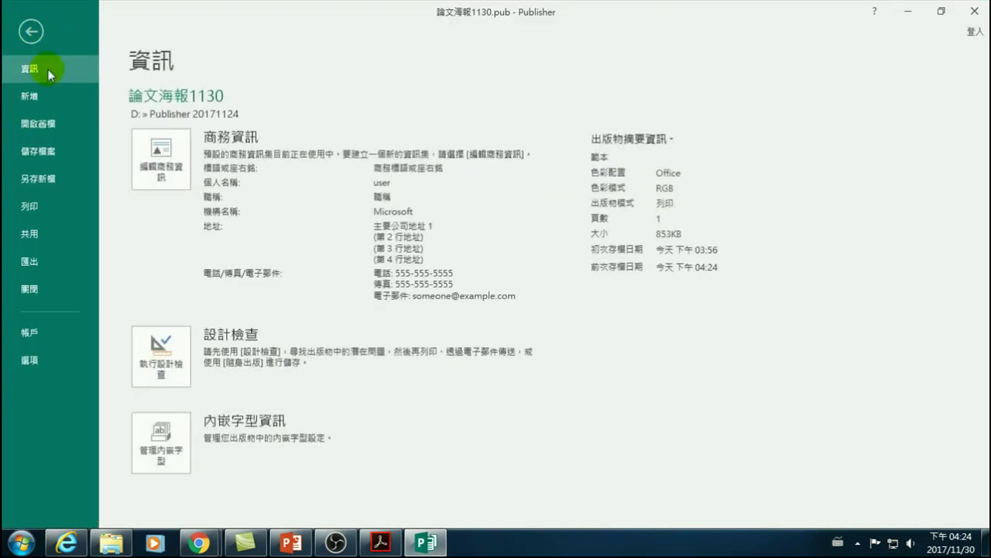
left_click(29, 96)
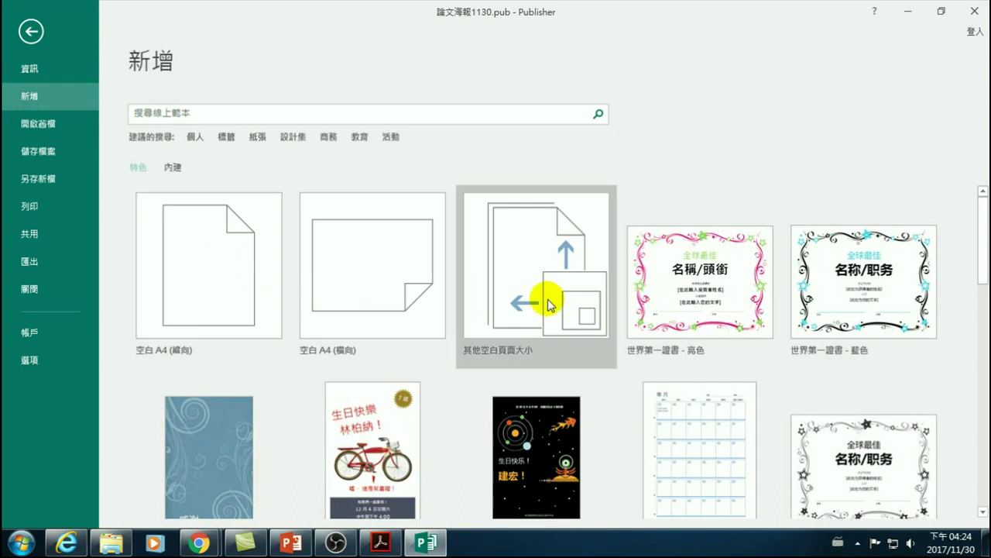
left_click(709, 276)
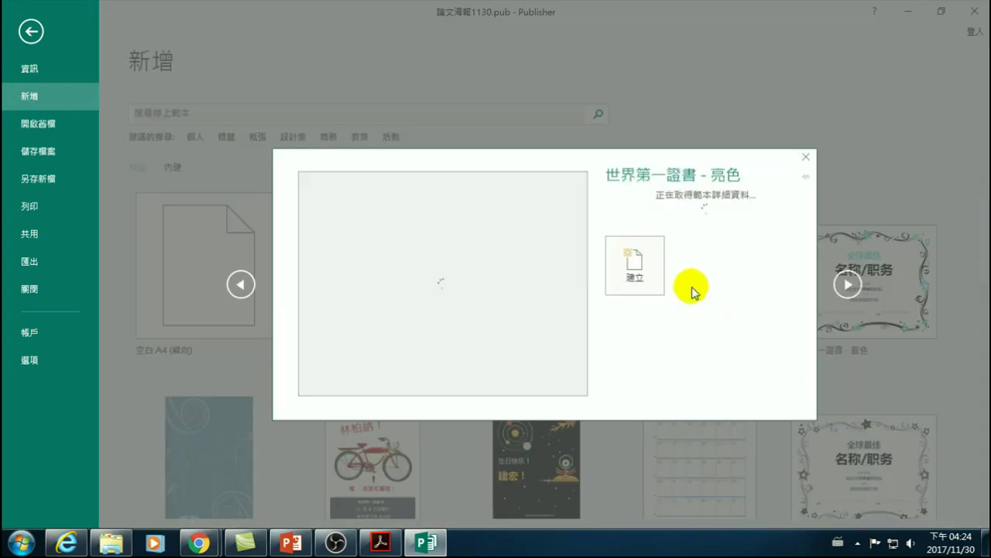
- Create 出版物5 from the certificate template, close the 論文海報1130 poster, and select the 名稱/頭銜 title
left_click(634, 288)
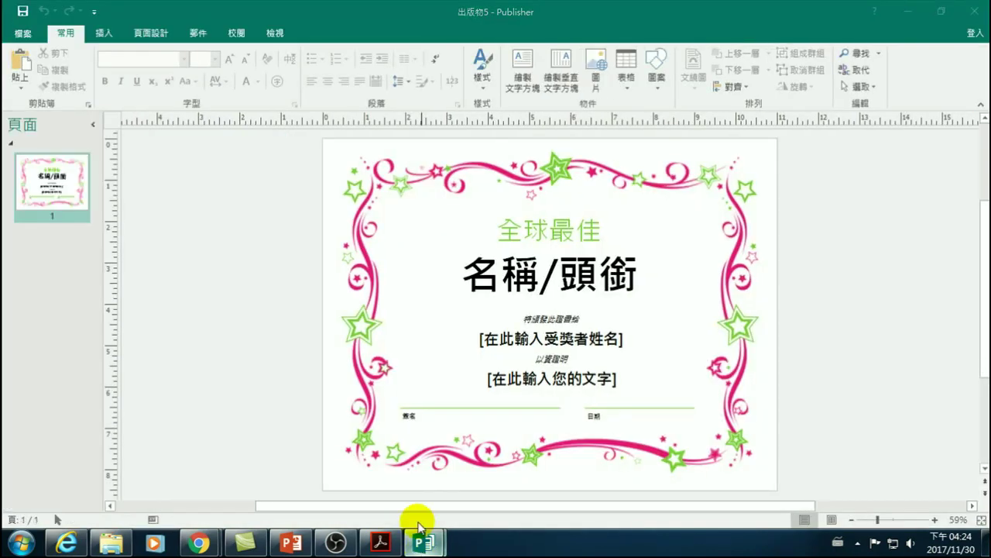
mouse_move(422, 546)
left_click(413, 422)
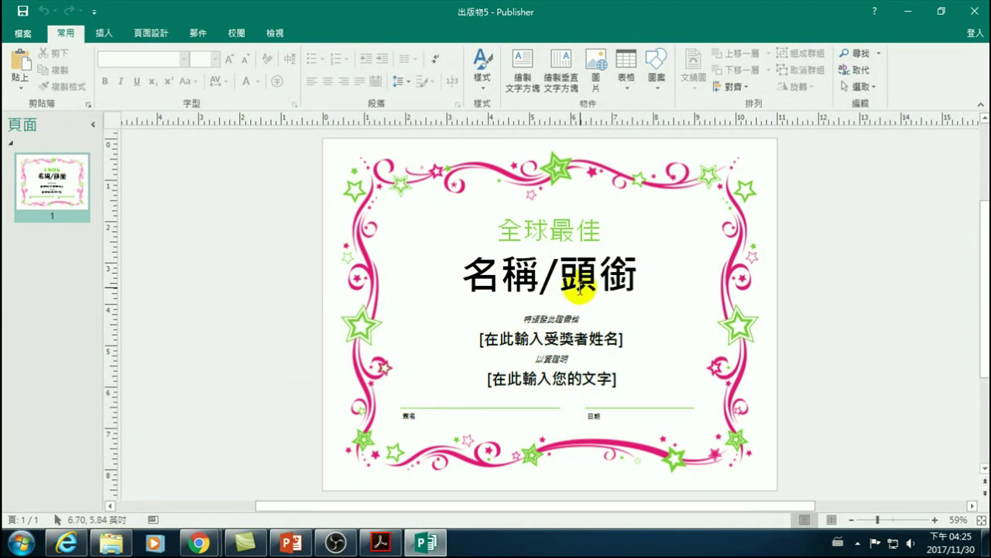
left_click_drag(472, 279, 614, 288)
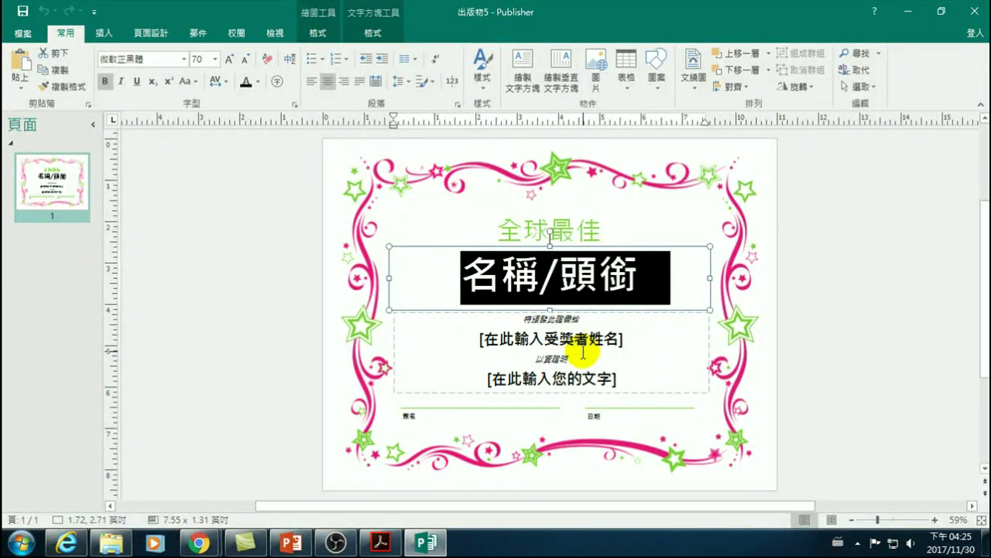
left_click(453, 283)
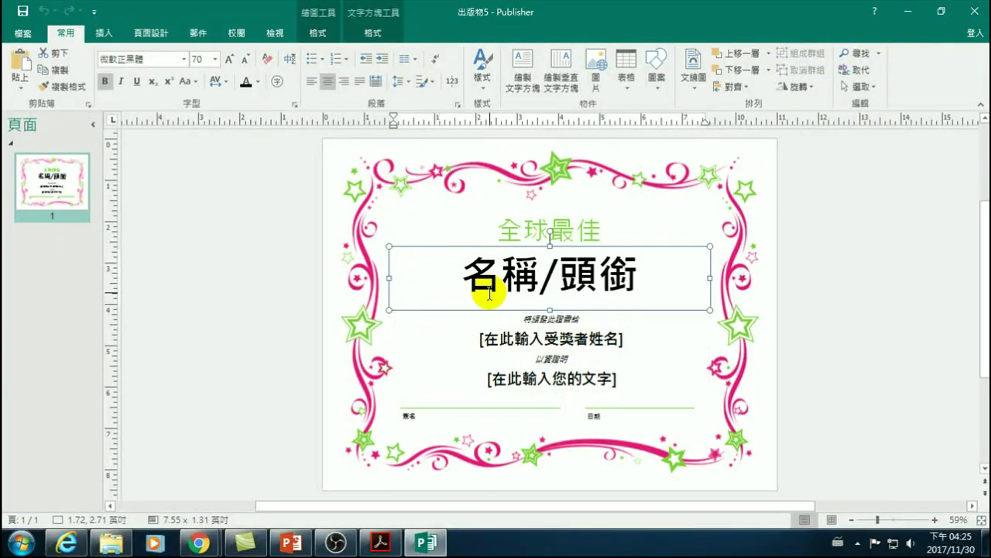
- Open the mail-merge data workbook from Downloads in Excel and review the student name list
left_click(111, 542)
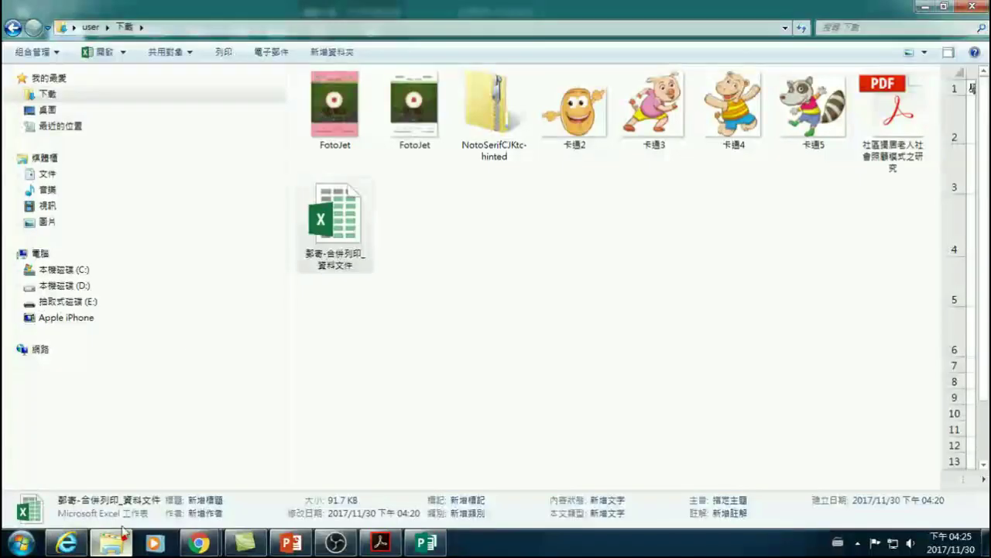
double_click(332, 221)
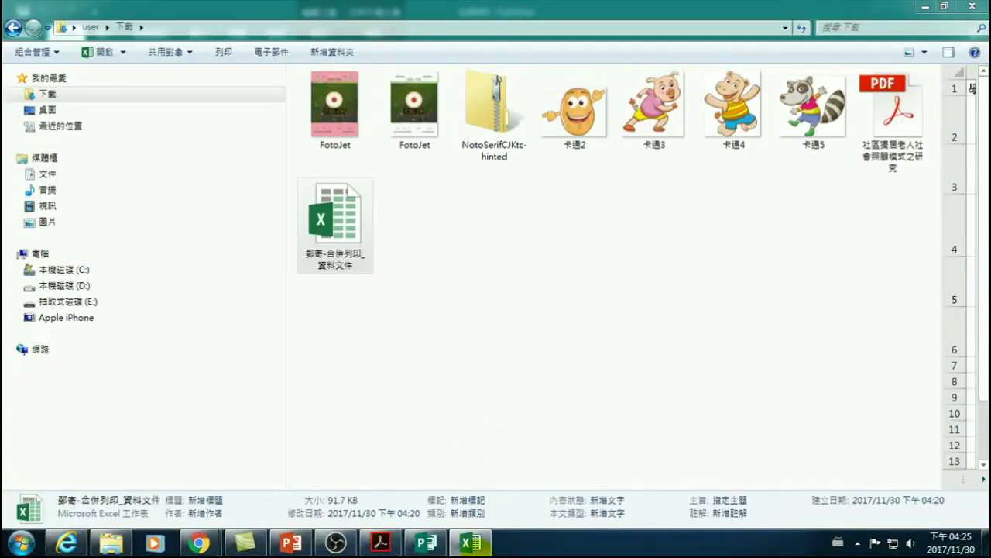
left_click(473, 544)
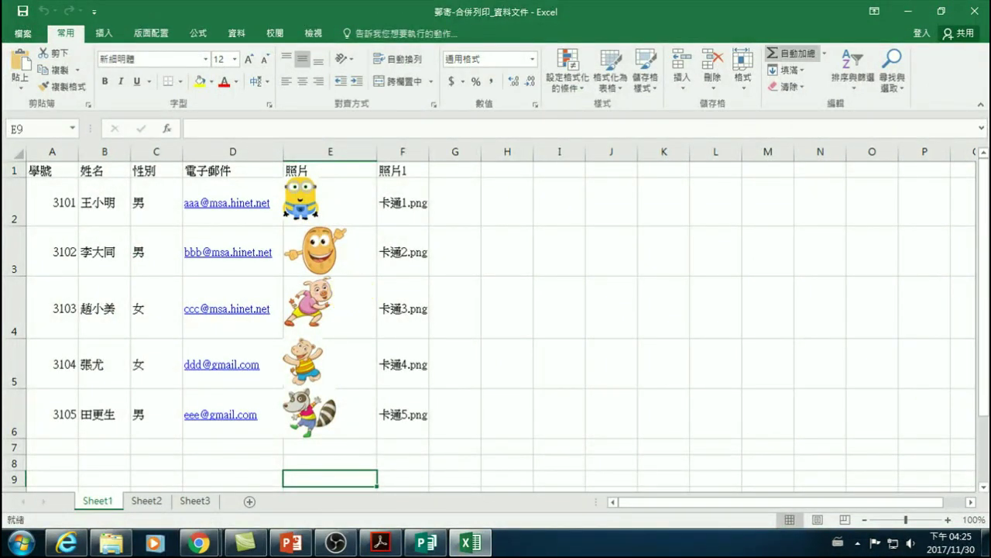
- Close Excel and return to the 出版物5 certificate in Publisher
left_click(974, 10)
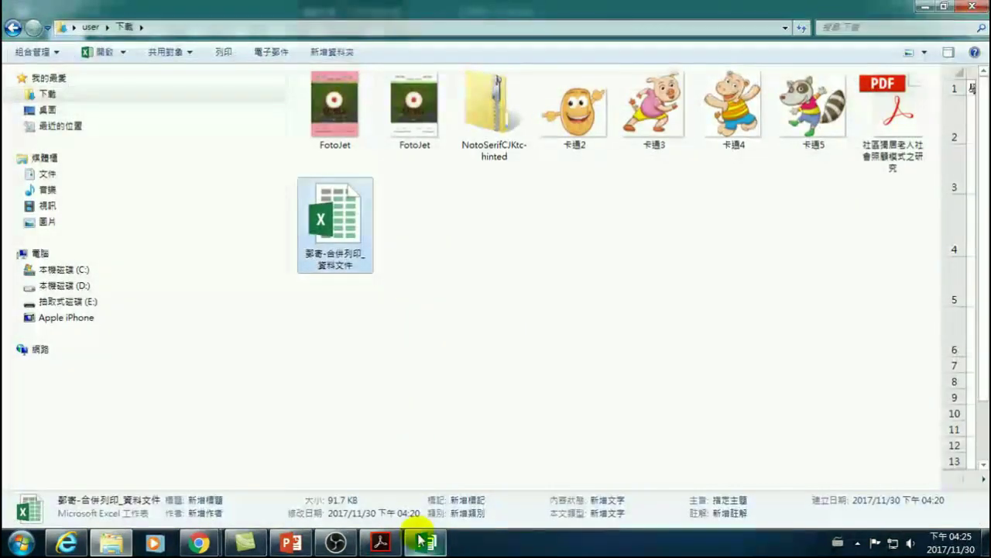
left_click(425, 542)
left_click(874, 285)
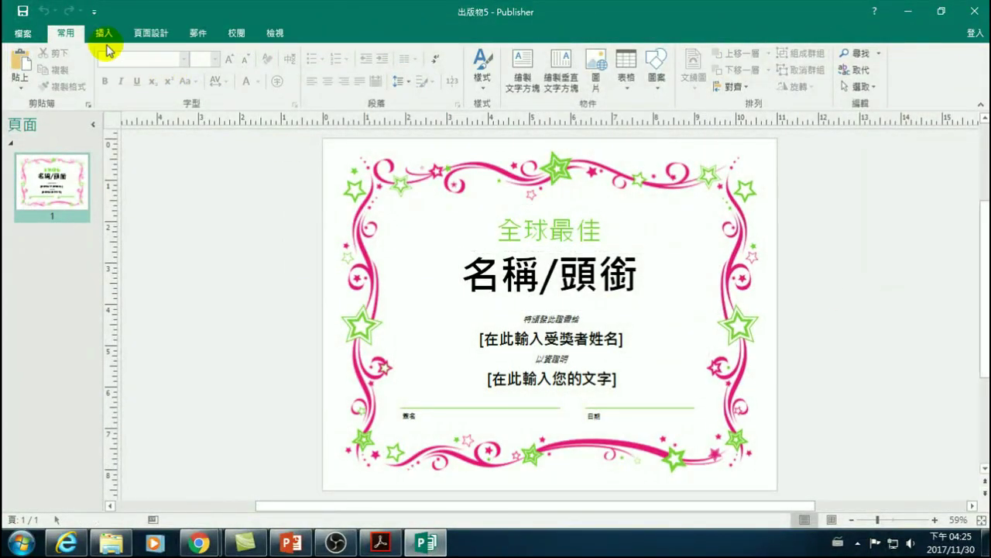
- Start a plain mail merge from the Mailings commands
left_click(198, 33)
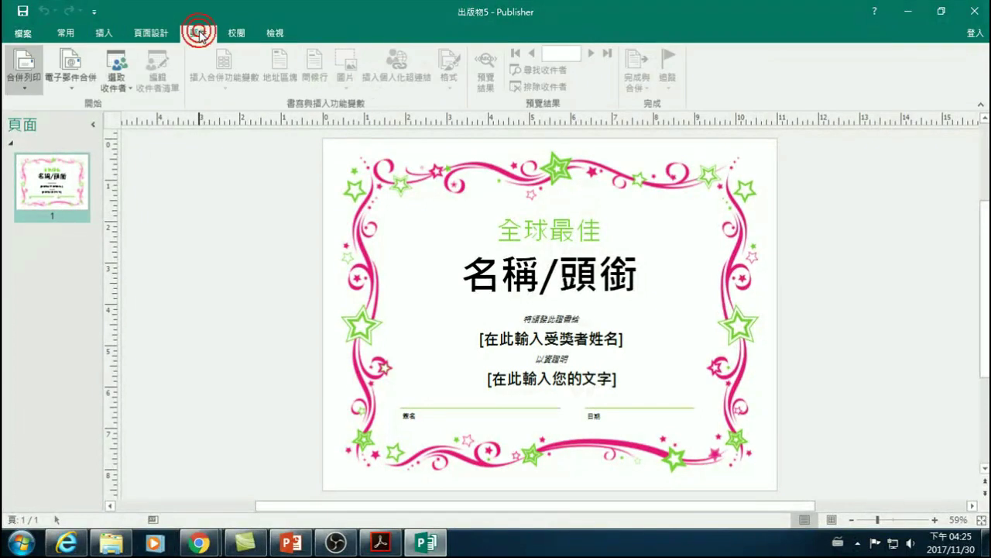
left_click(9, 62)
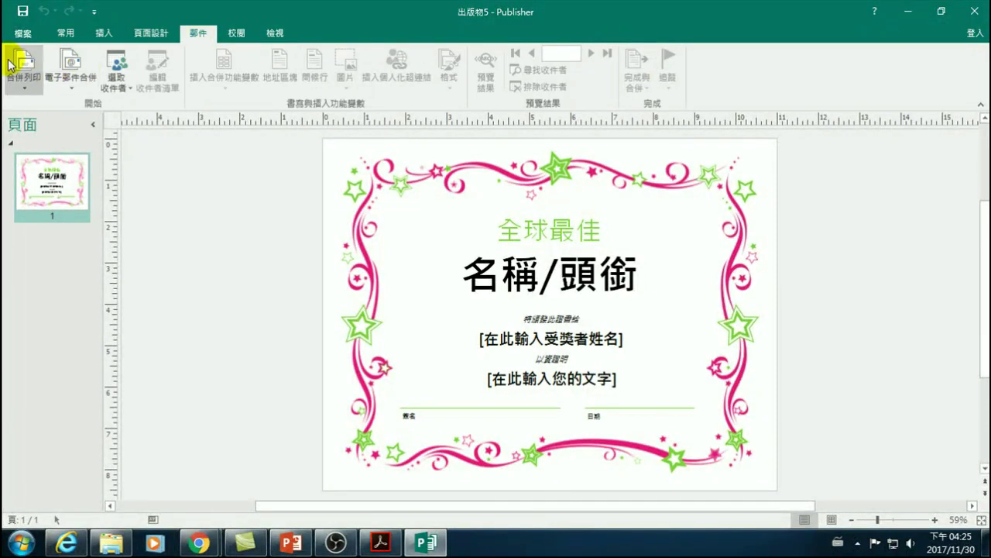
left_click(23, 79)
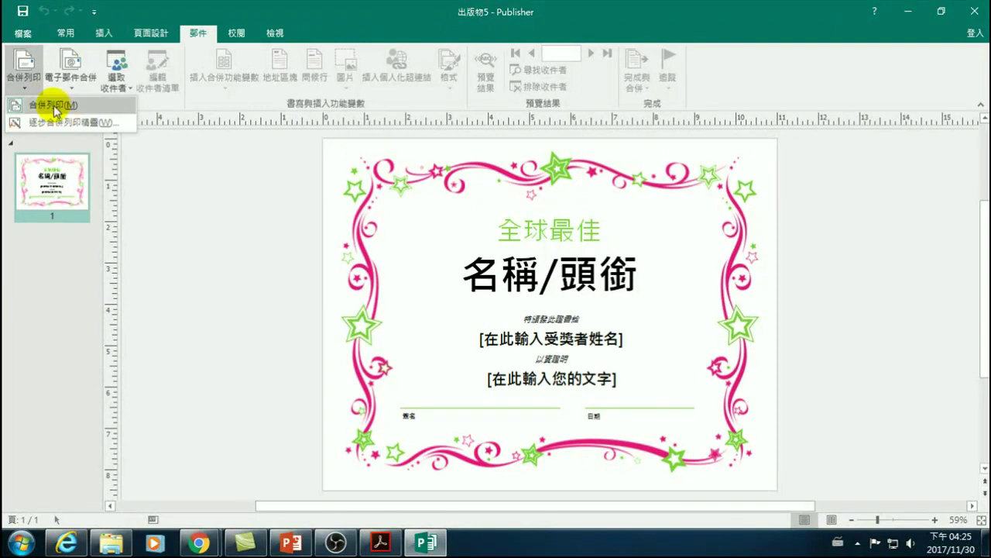
left_click(55, 106)
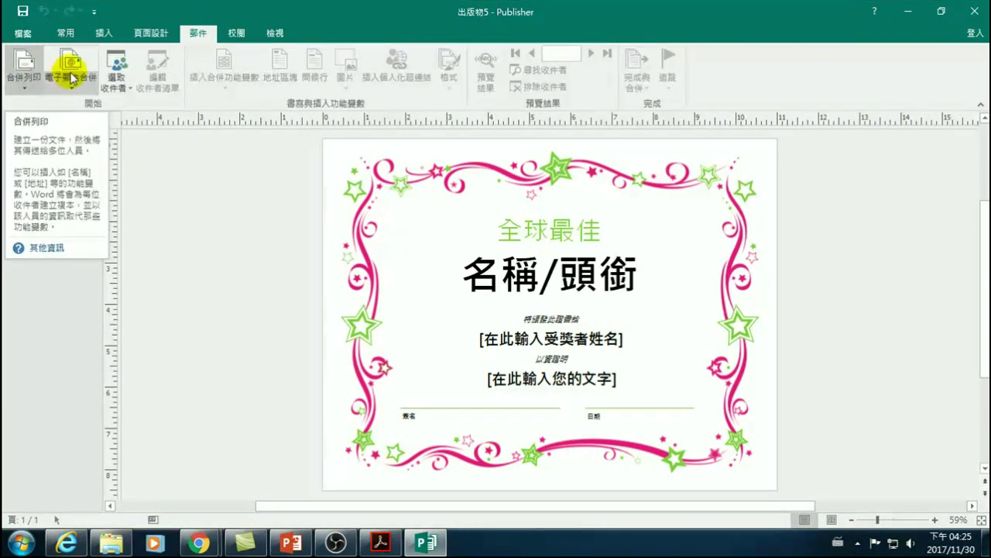
- Use the Downloads Excel name-list workbook as an existing recipient list, taking table Sheet1$
left_click(119, 71)
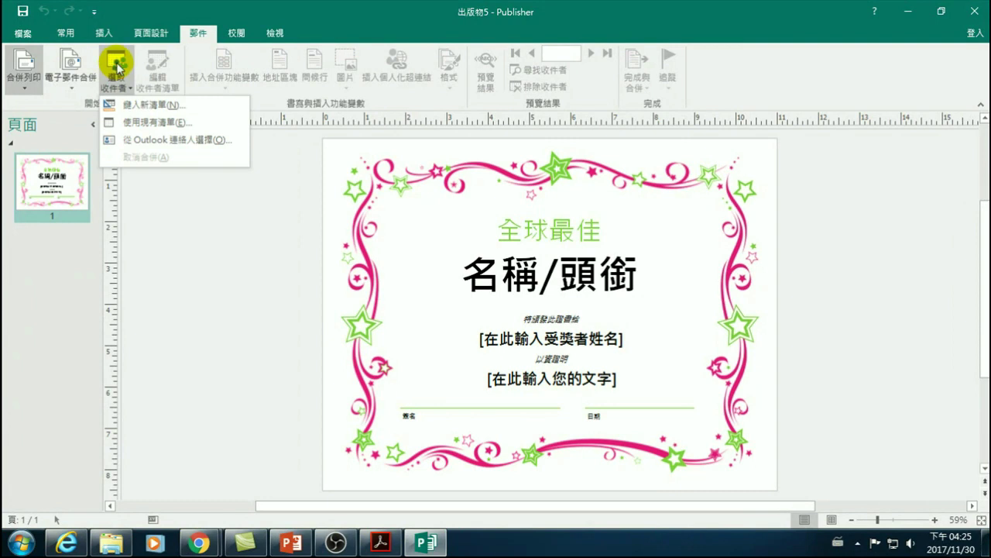
left_click(133, 123)
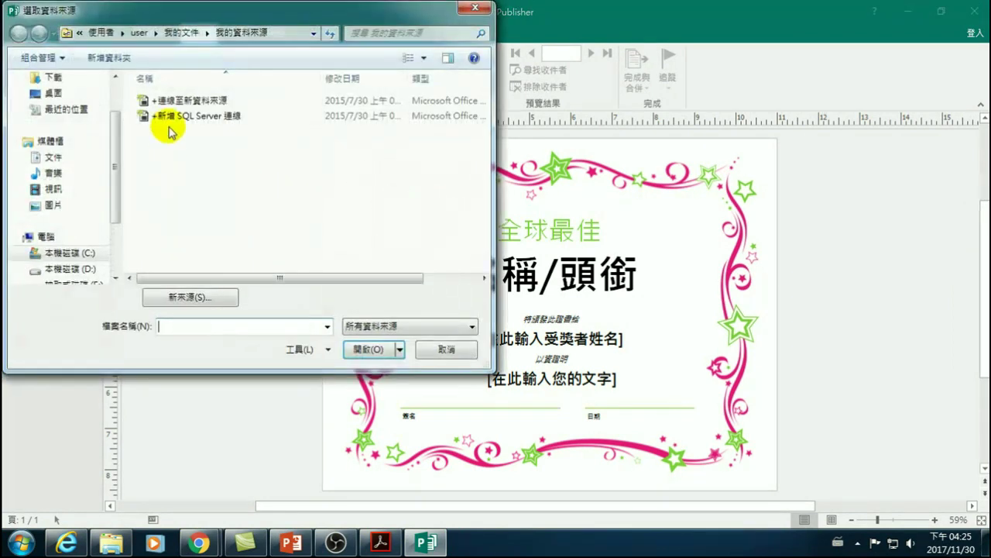
left_click_drag(113, 199, 116, 246)
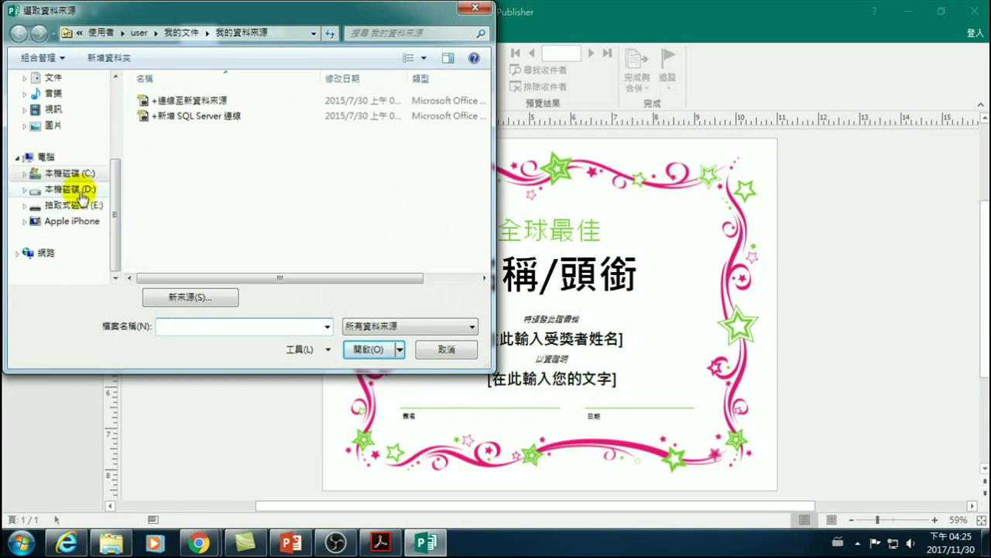
scroll(101, 181, "up", 3)
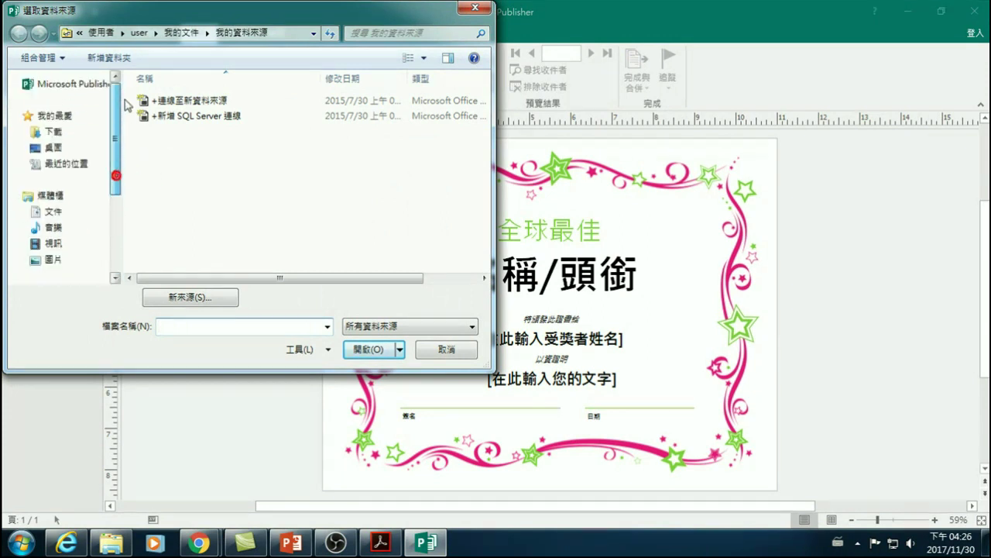
left_click(54, 132)
left_click(172, 103)
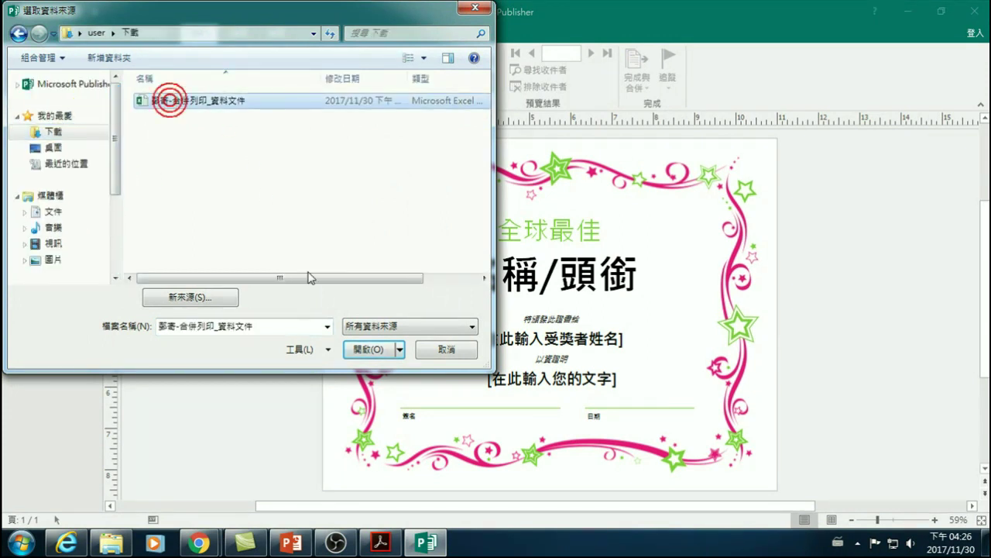
left_click(367, 349)
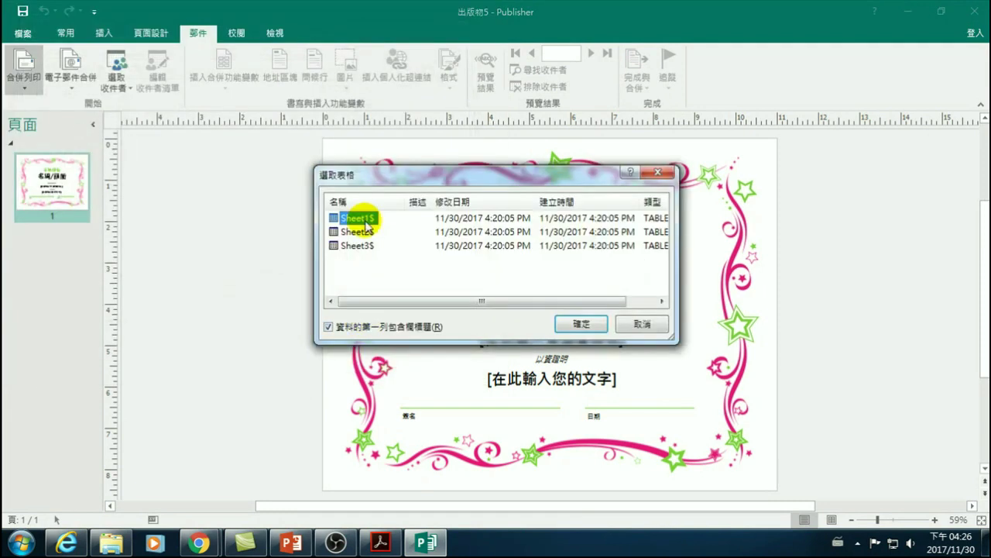
left_click(357, 218)
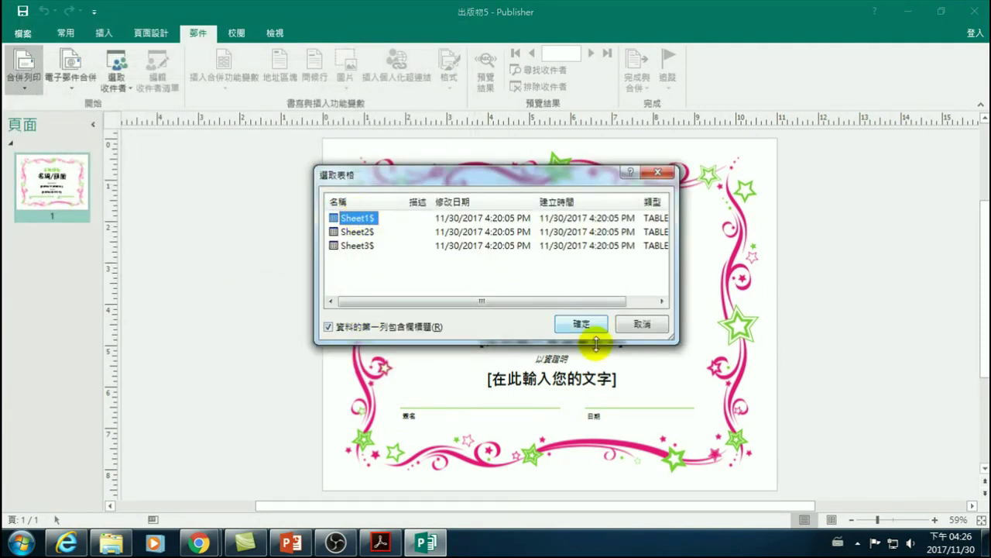
left_click(585, 324)
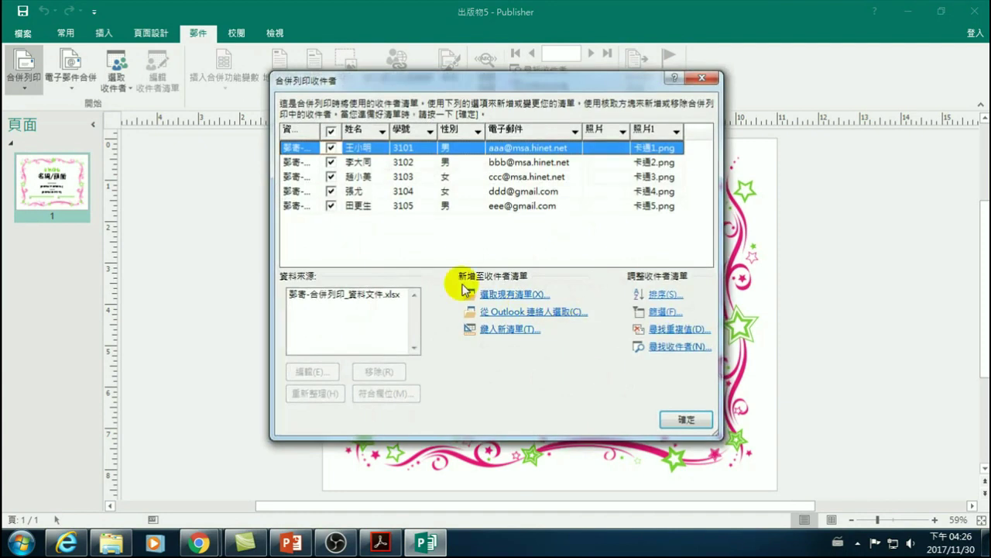
- Try excluding and re-including recipients, ending with all five included
left_click(331, 162)
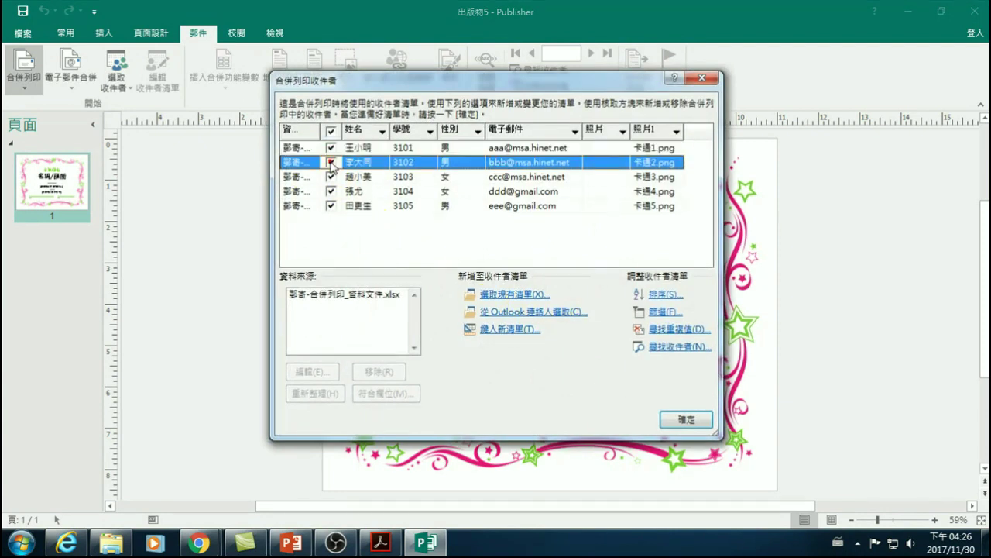
left_click(332, 192)
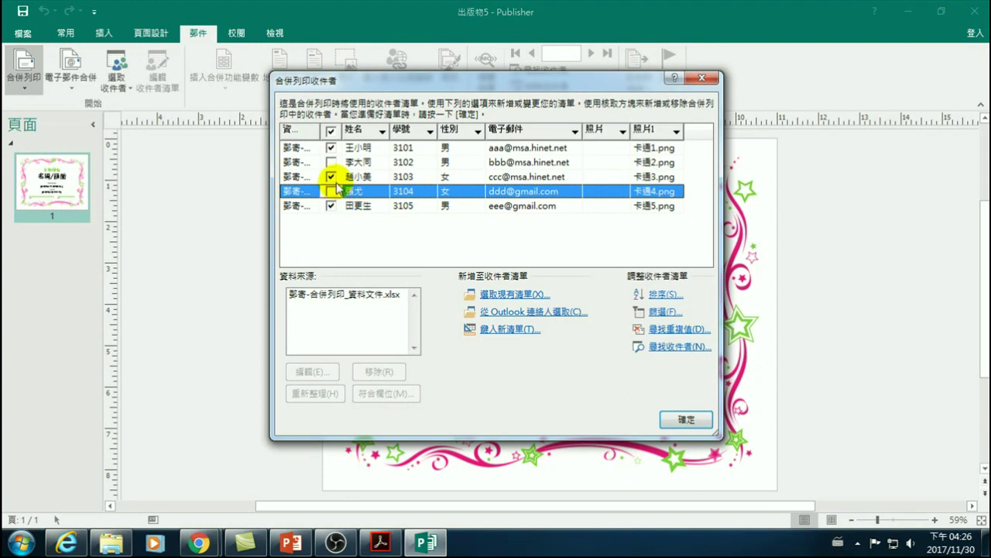
left_click(331, 191)
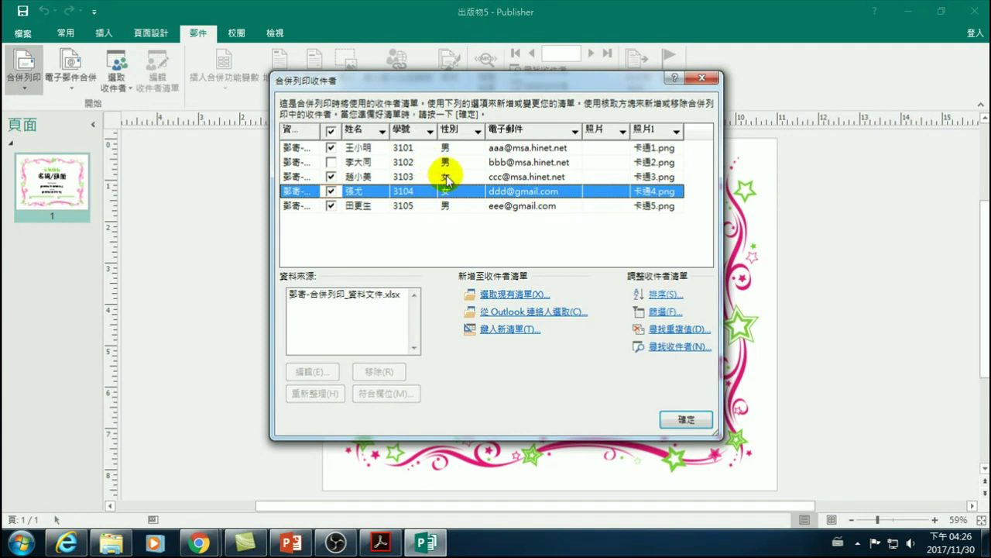
left_click(331, 131)
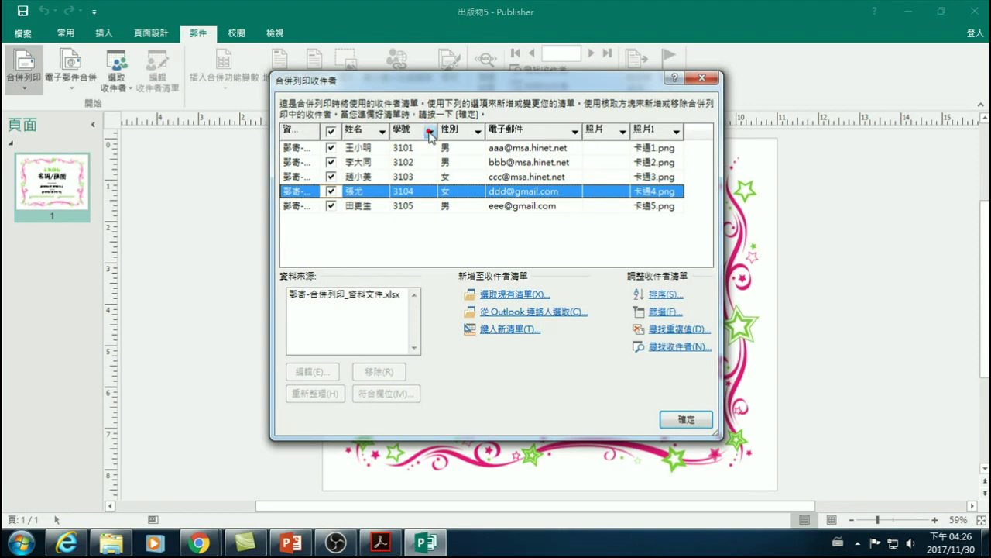
- Sort recipients ascending by 學號, exclude the second student, and confirm the list
left_click(405, 129)
left_click(405, 130)
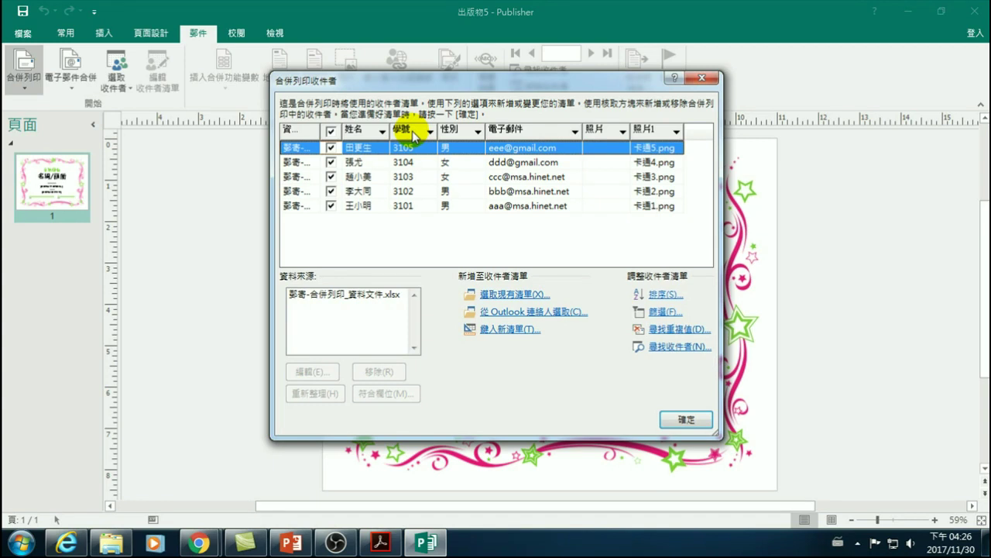
left_click(413, 132)
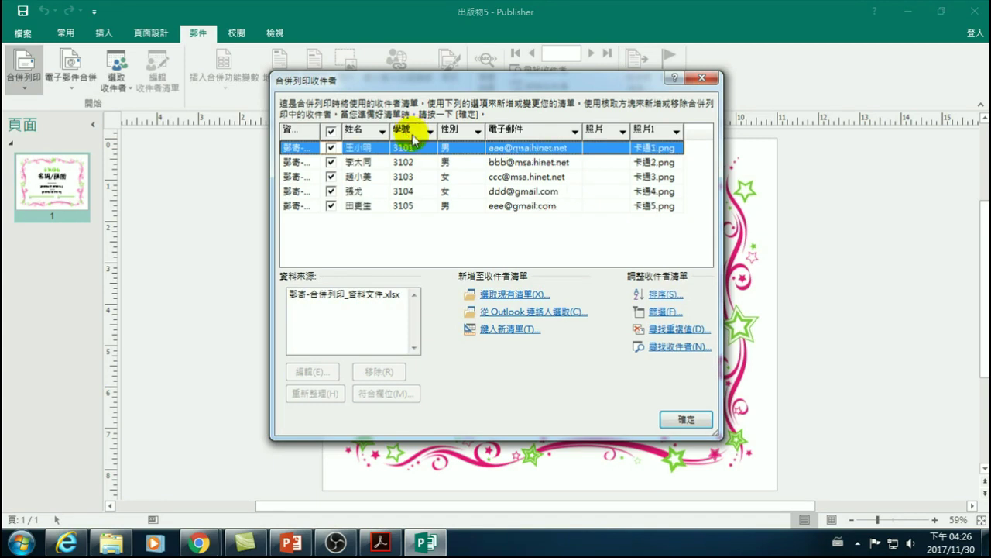
left_click(333, 162)
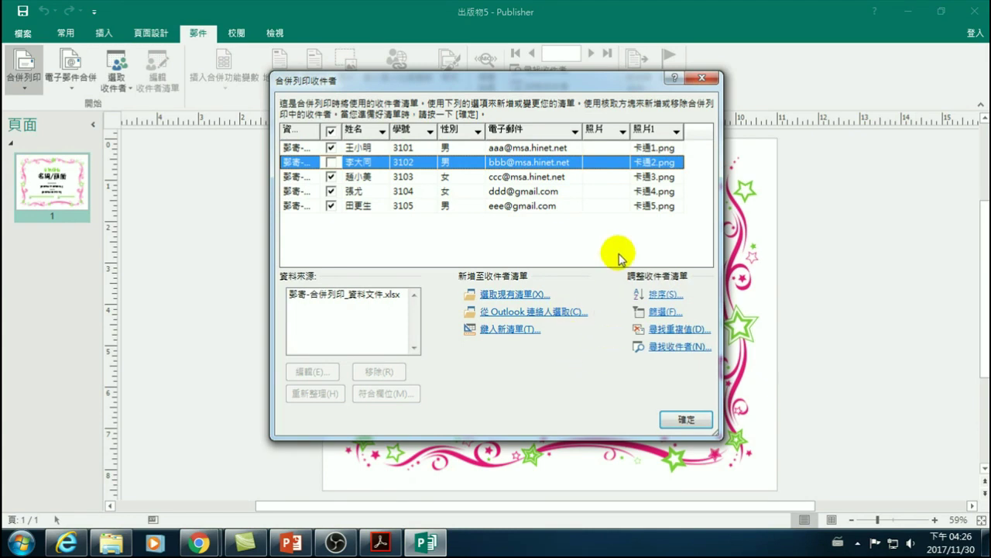
left_click(682, 419)
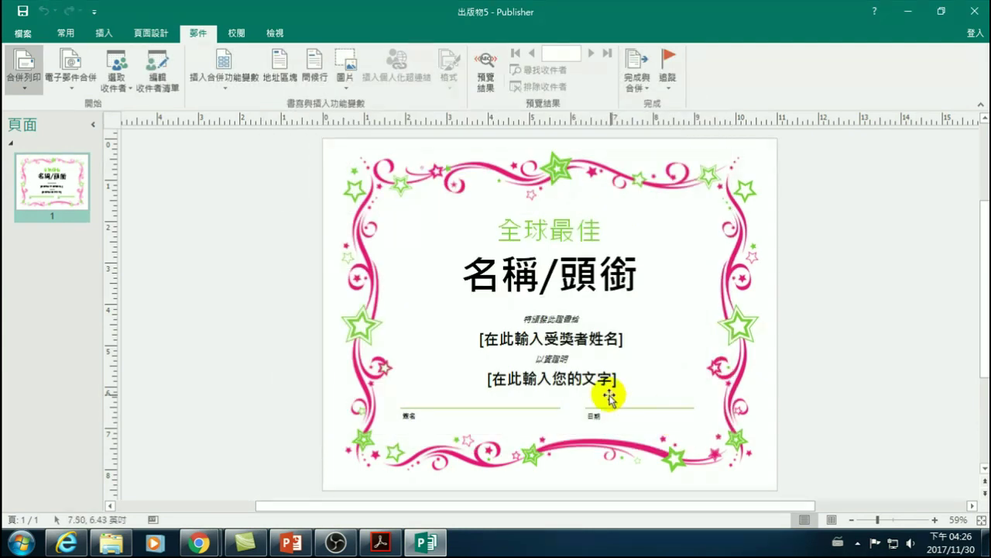
left_click_drag(469, 275, 634, 280)
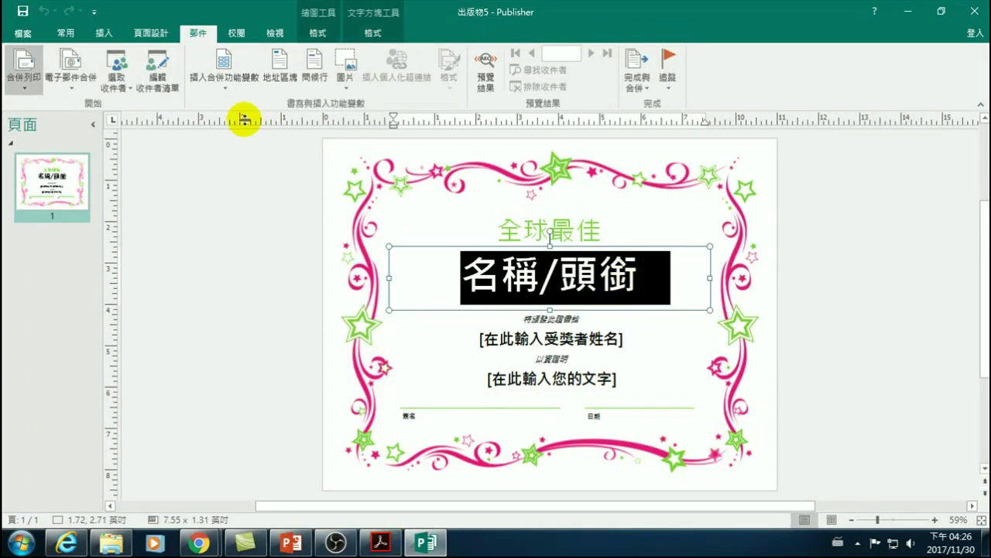
left_click(224, 84)
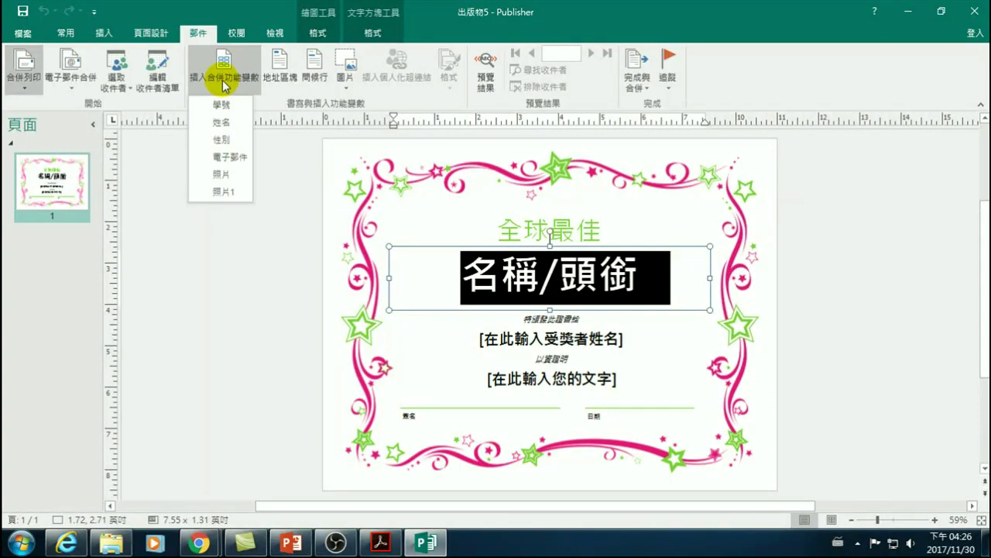
left_click(225, 124)
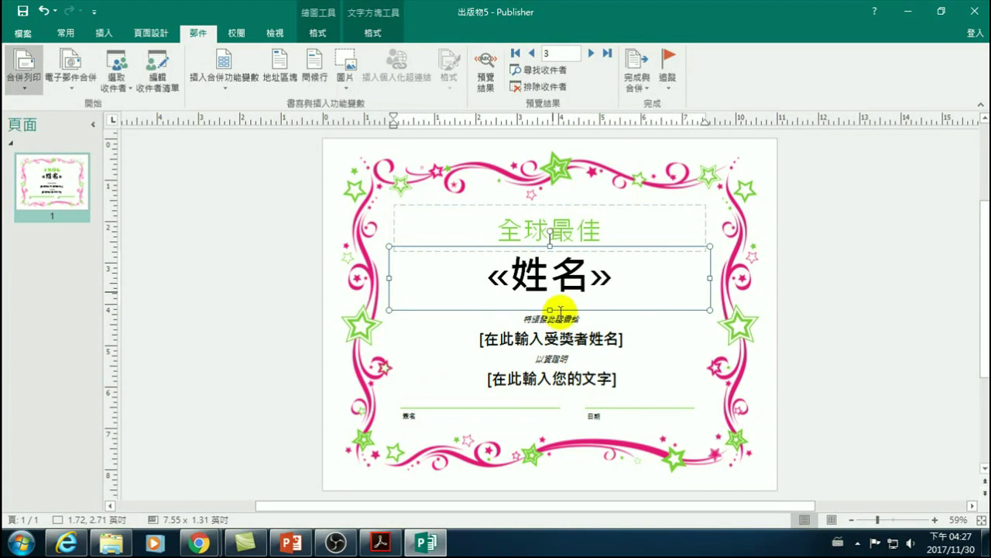
left_click(533, 338)
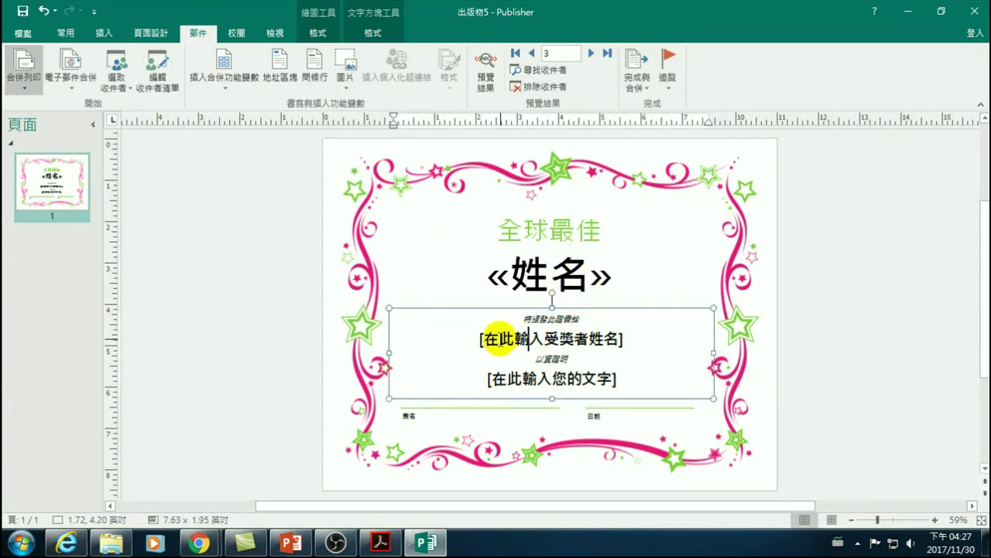
key("ctrl+z")
left_click(533, 277)
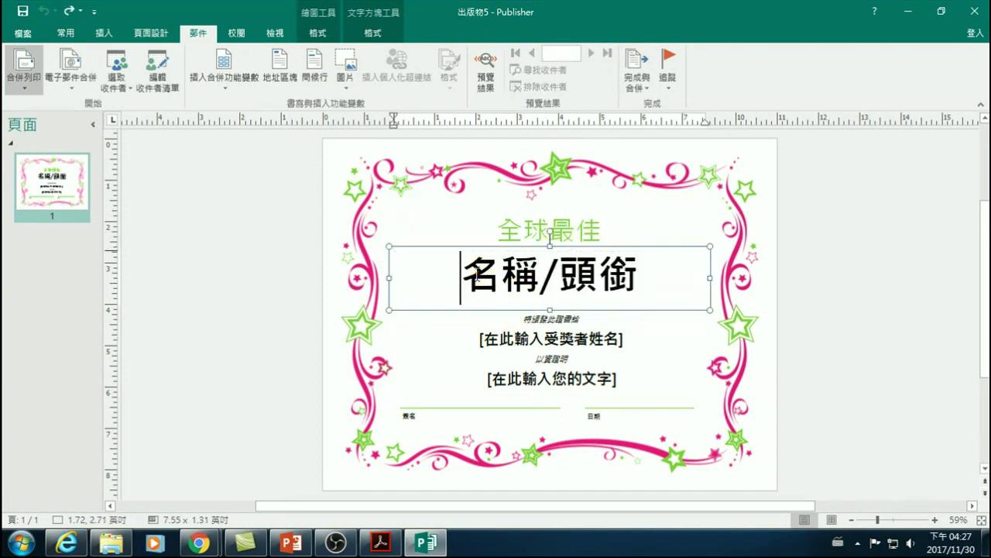
- Replace the certificate title text with 銷售王
left_click_drag(459, 276, 577, 276)
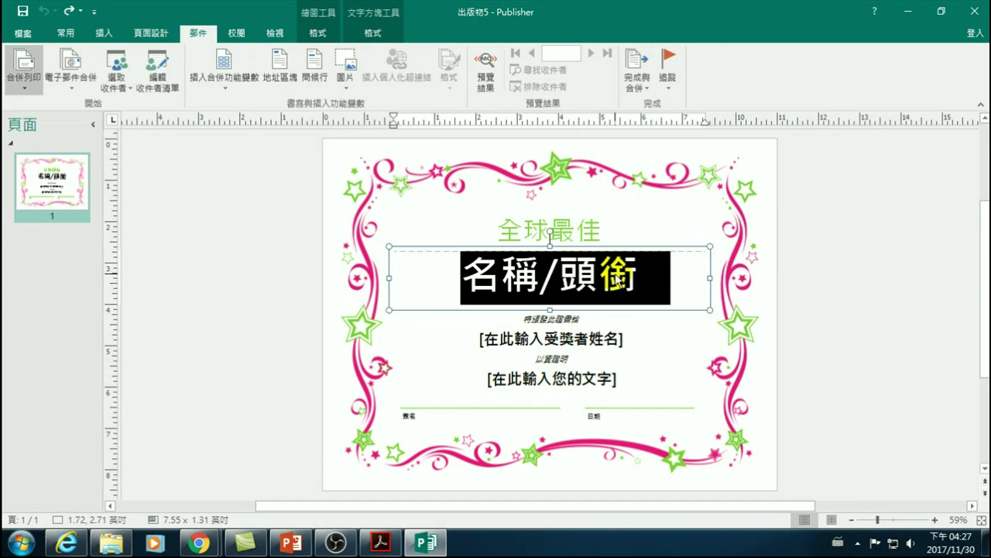
key("shift+Left")
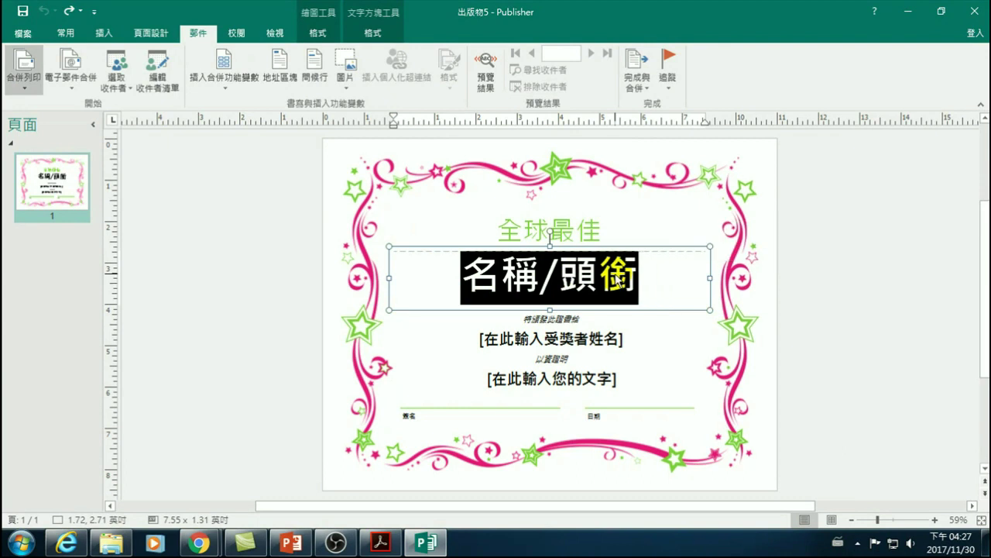
key("Delete")
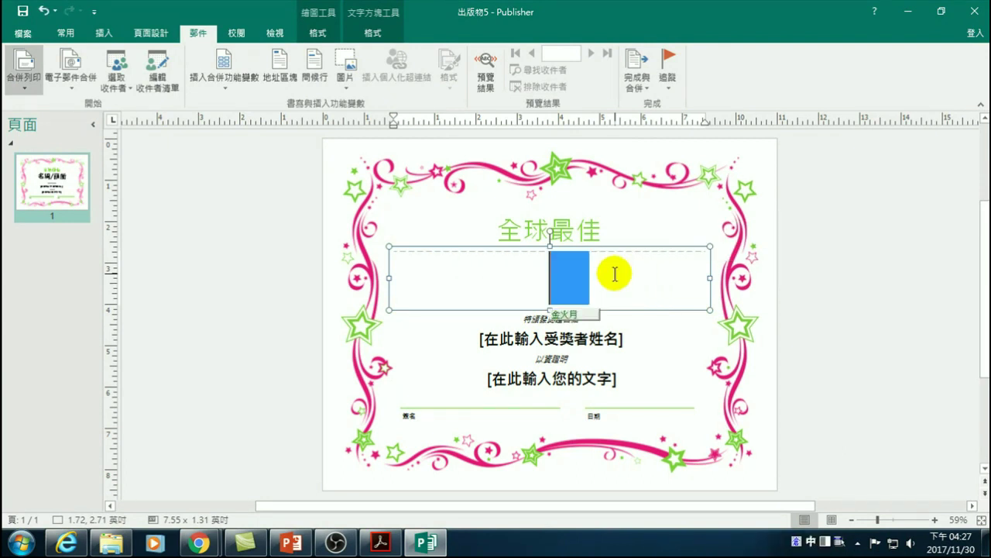
type("銷售王")
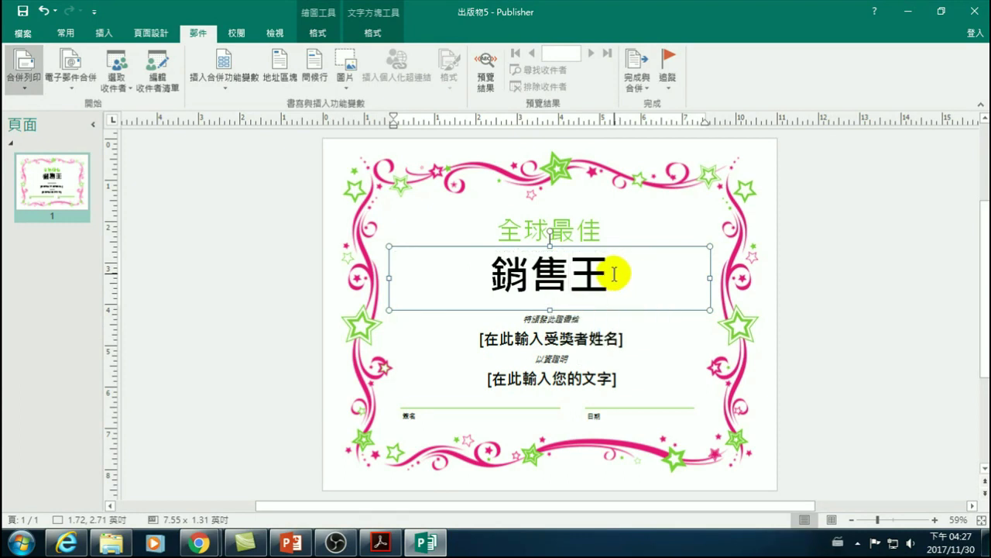
- Replace the recipient-name placeholder with the «姓名» merge field
left_click(481, 338)
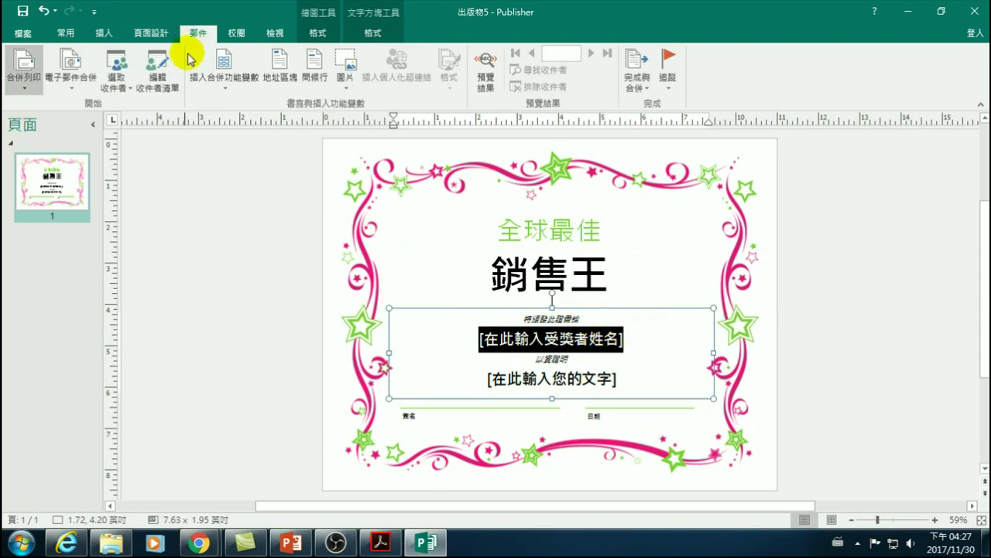
left_click(212, 80)
left_click(222, 102)
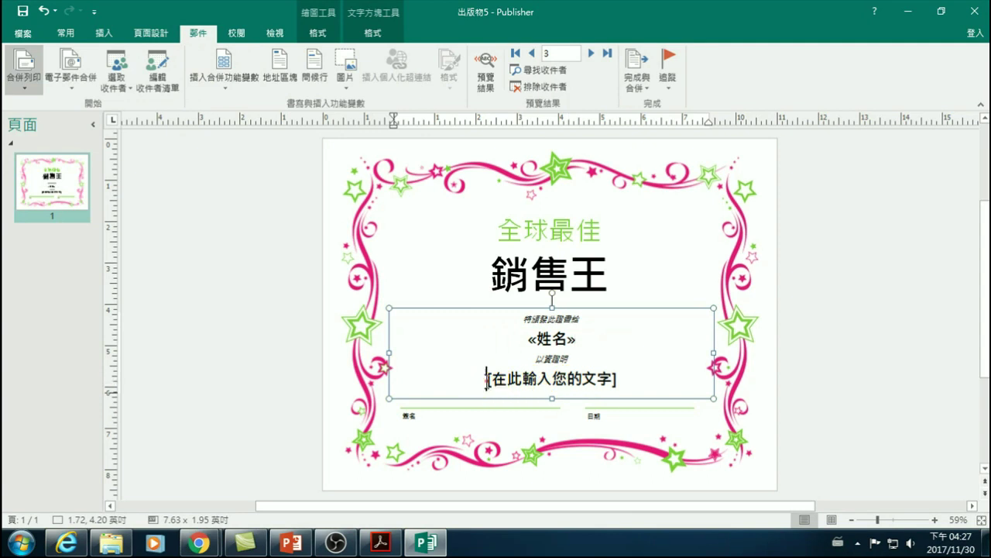
- Delete the 在此輸入您的文字 placeholder text below the recipient name
left_click(533, 384)
left_click_drag(534, 384, 631, 395)
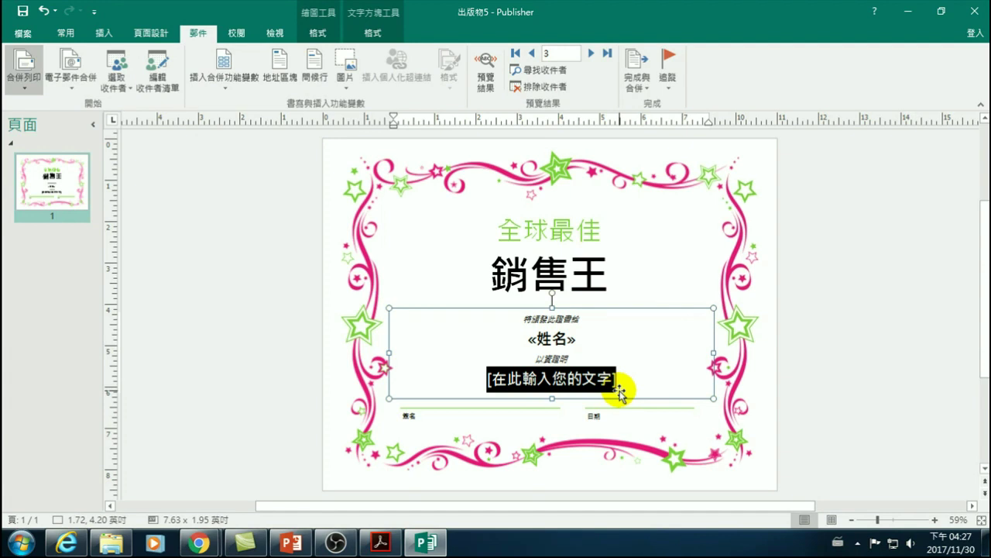
key("Delete")
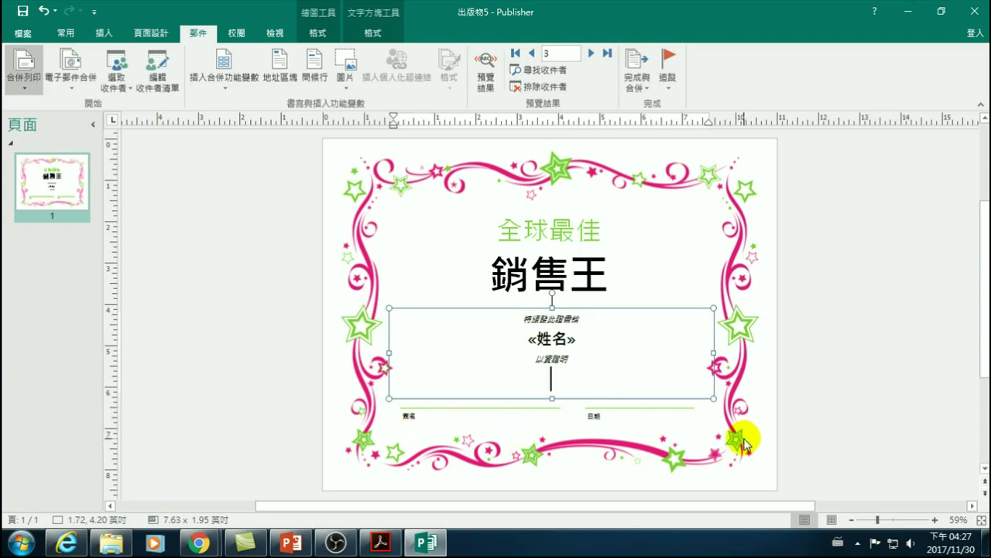
left_click(602, 416)
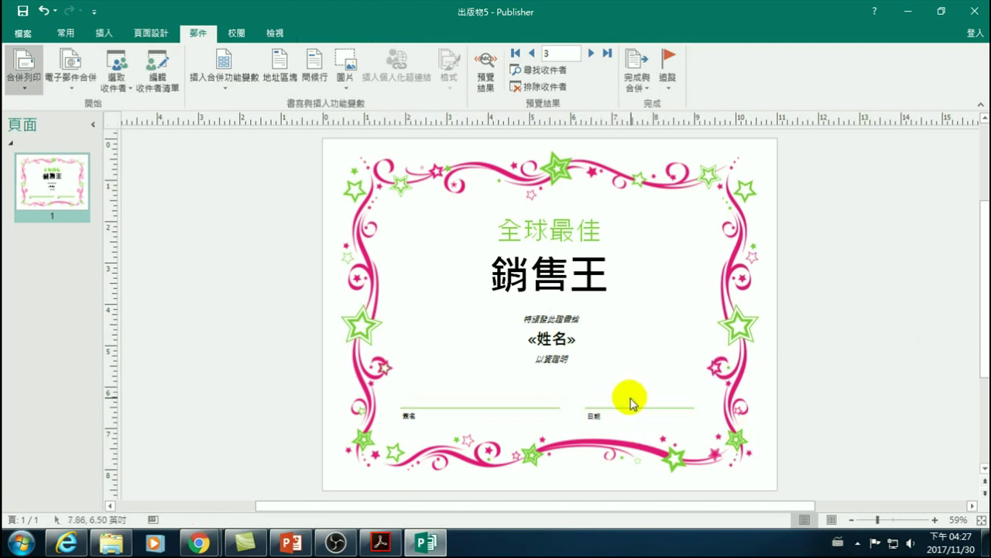
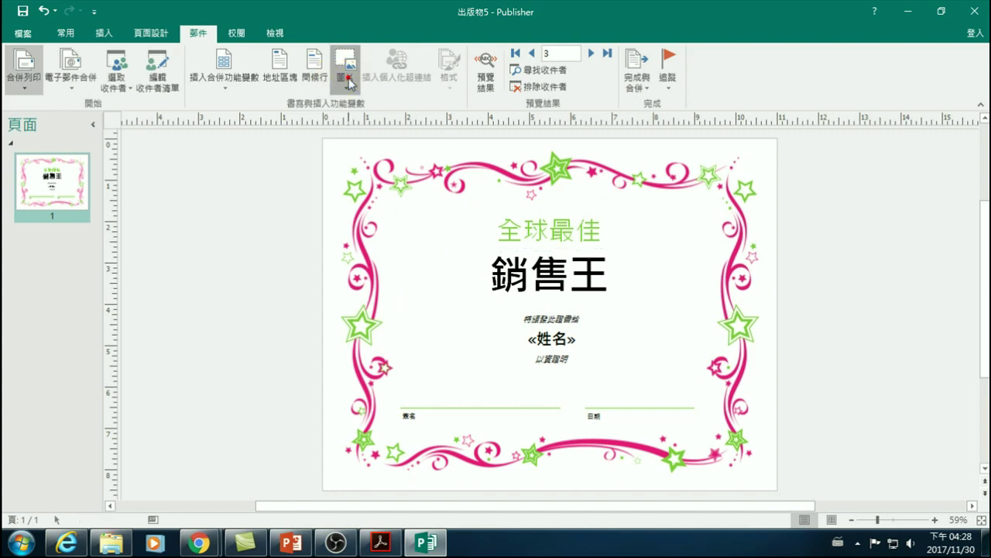
- Insert a 照片1 picture-field placeholder on the certificate
left_click(348, 82)
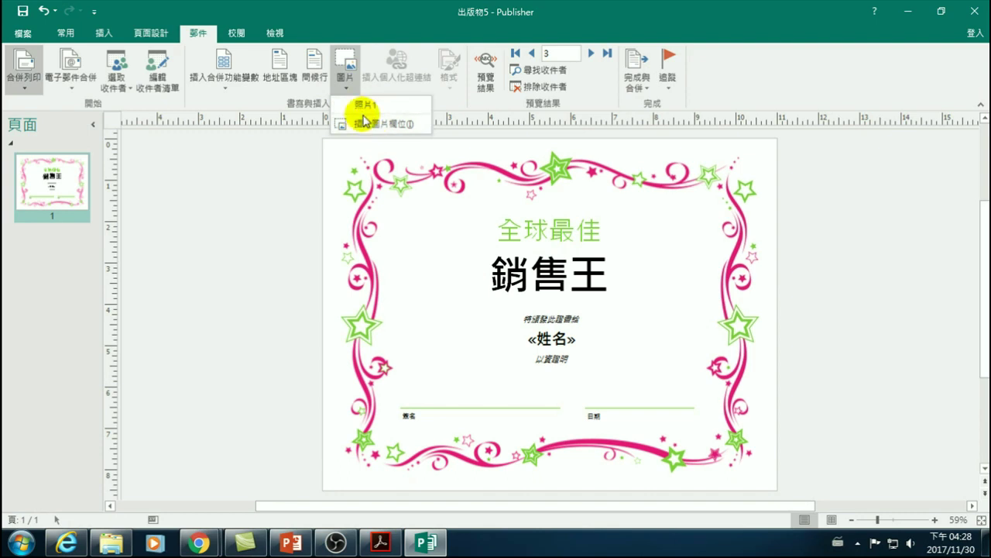
left_click(365, 126)
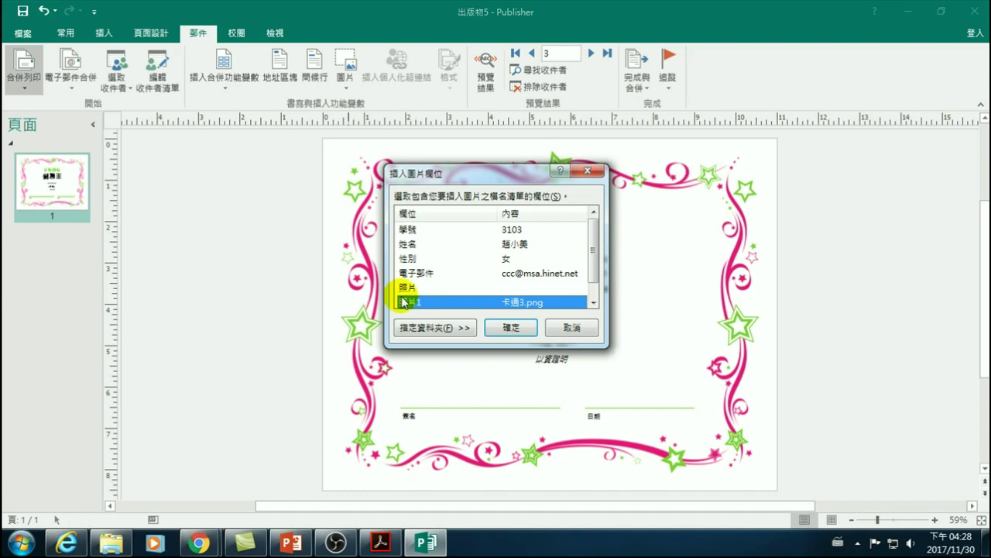
left_click(411, 305)
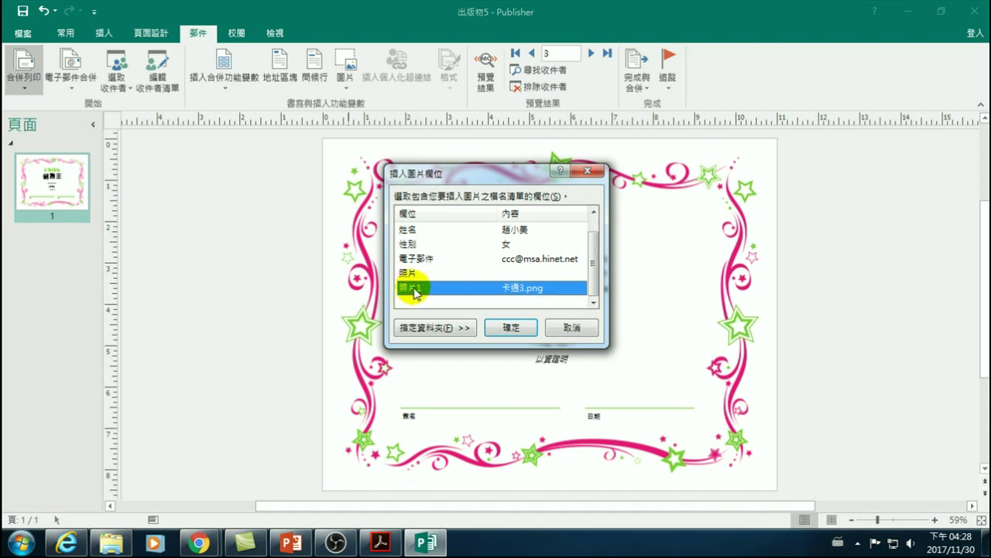
left_click(436, 330)
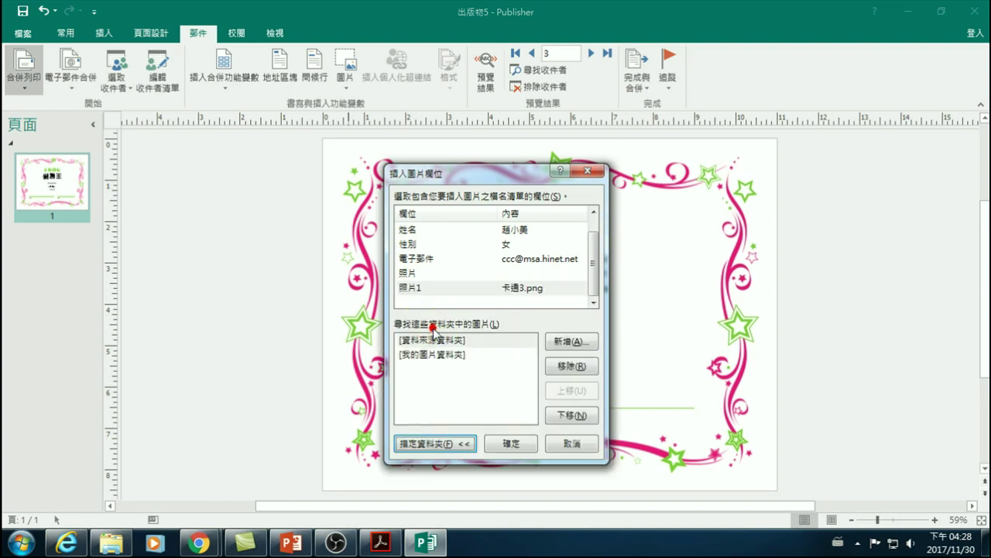
left_click(415, 288)
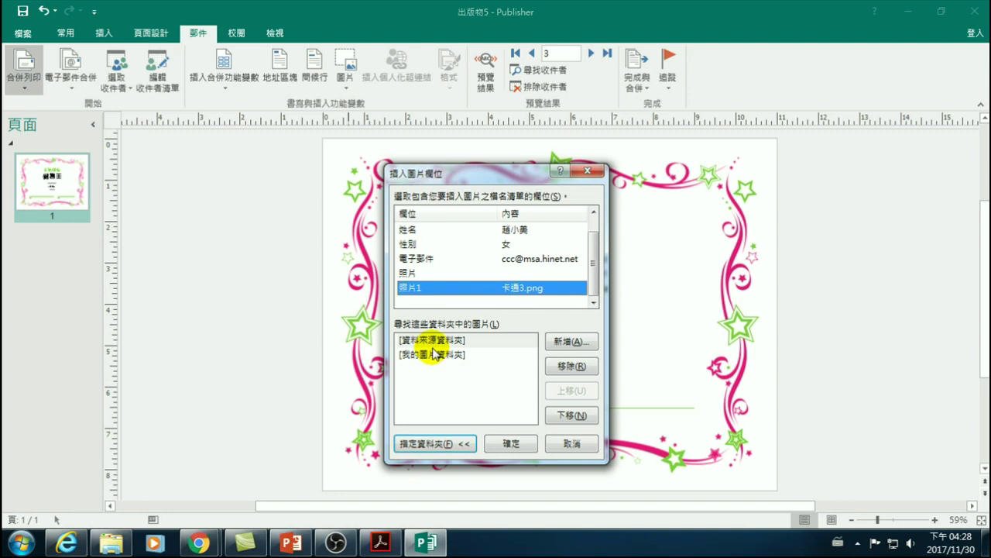
left_click(511, 444)
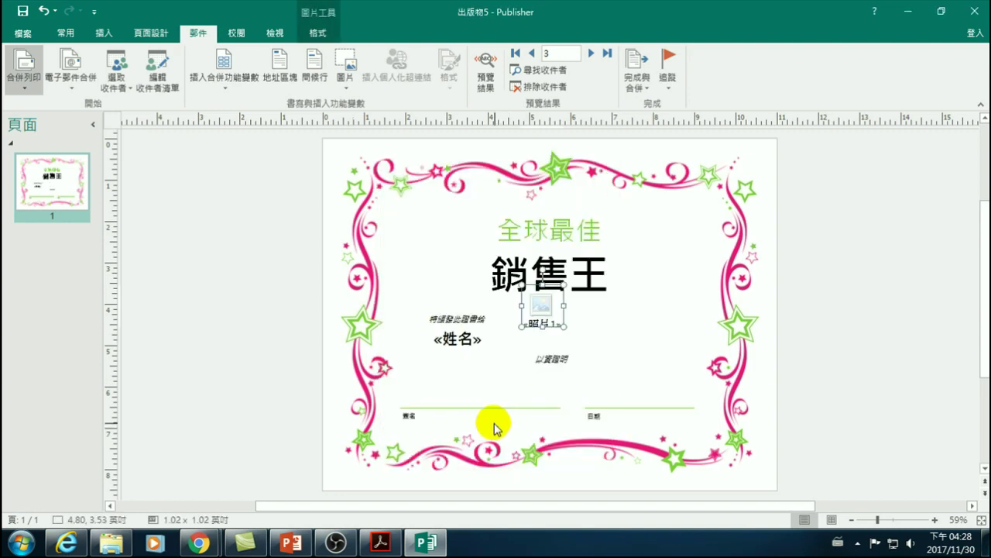
- Delete the picture placeholder and bring up the Downloads folder with the cartoon pictures
left_click(548, 297)
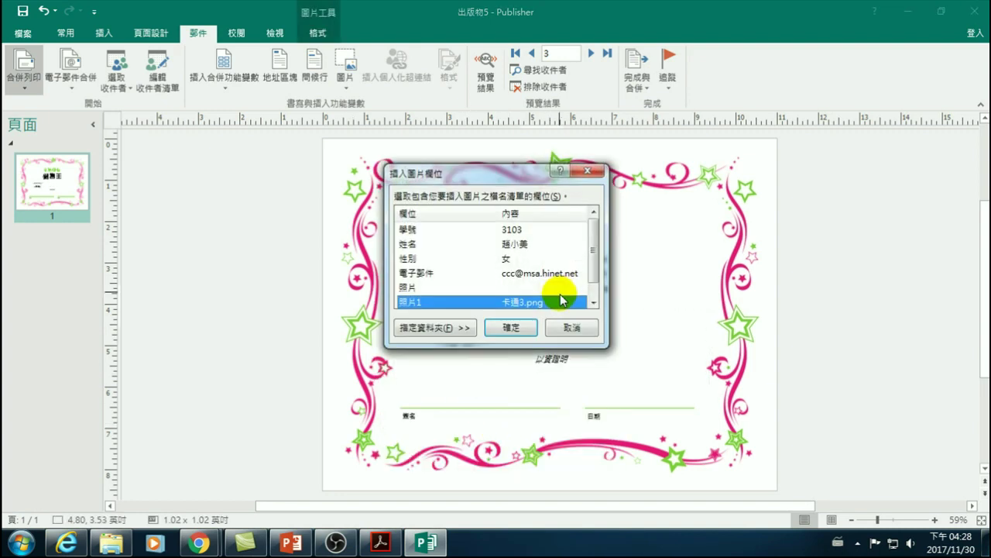
left_click(581, 328)
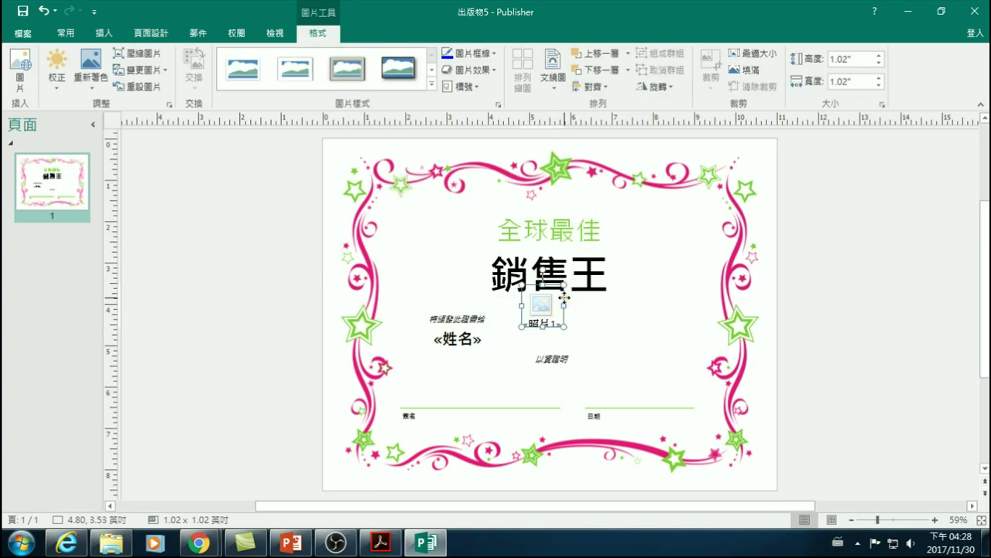
key("Delete")
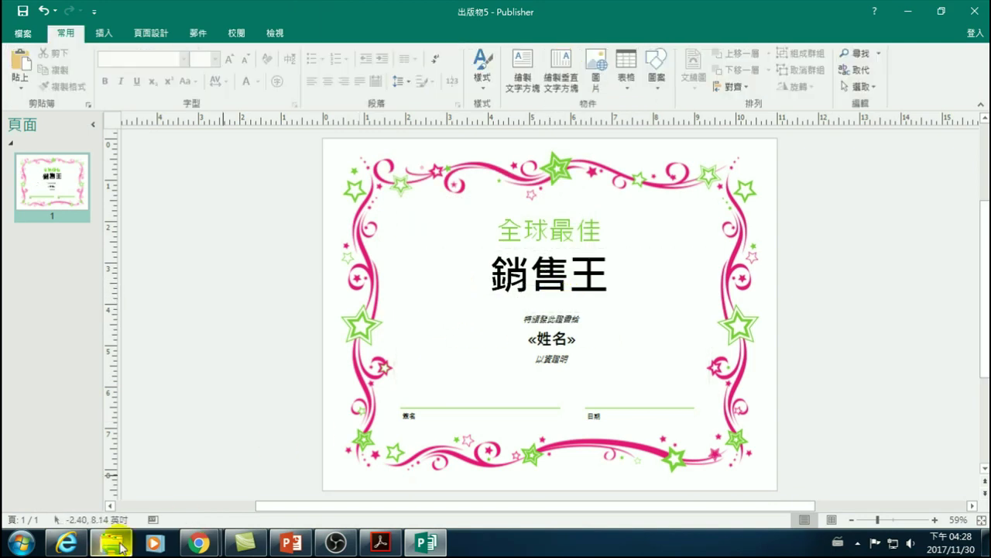
left_click(111, 543)
left_click(536, 282)
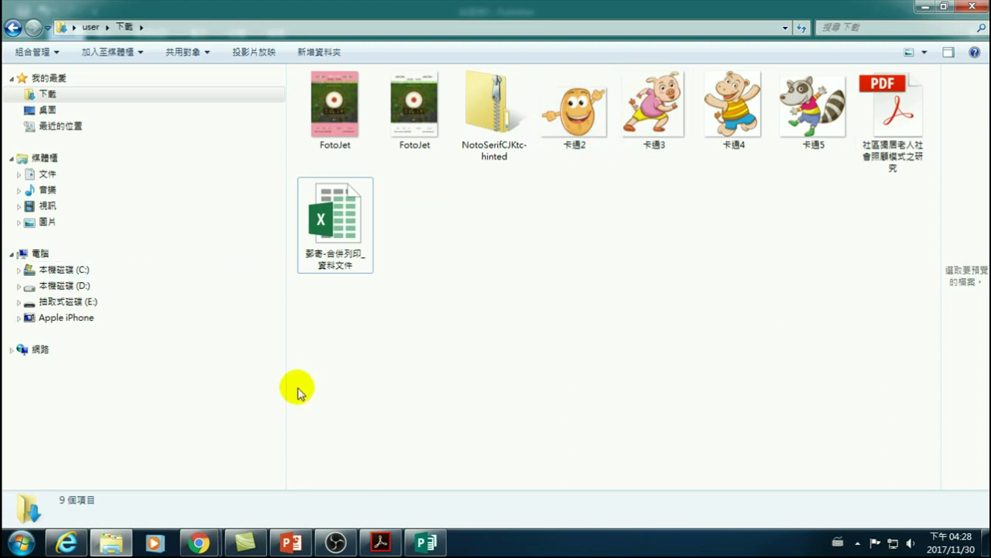
- Download 卡通1.png from the Google Drive 範例 folder and return to Downloads
mouse_move(199, 542)
left_click(276, 465)
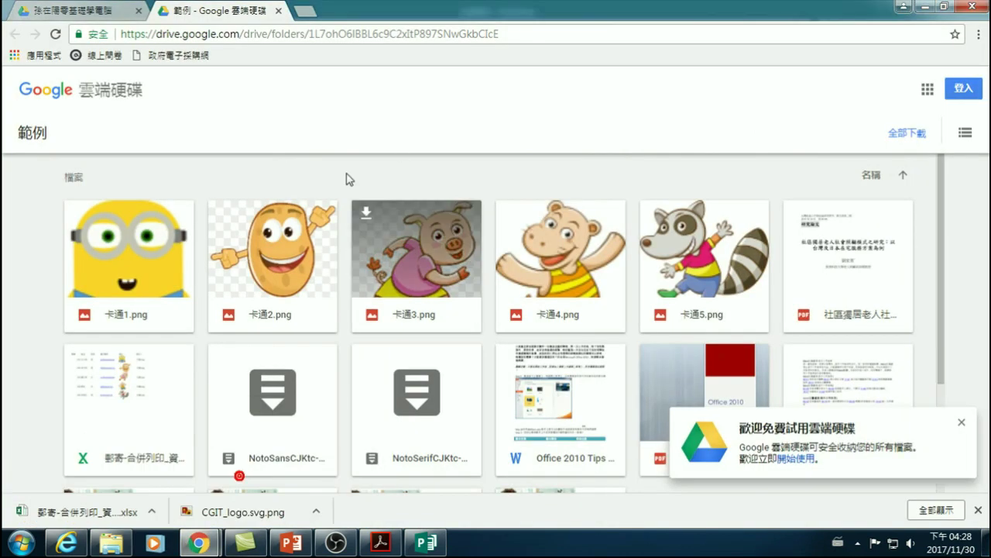
left_click(78, 212)
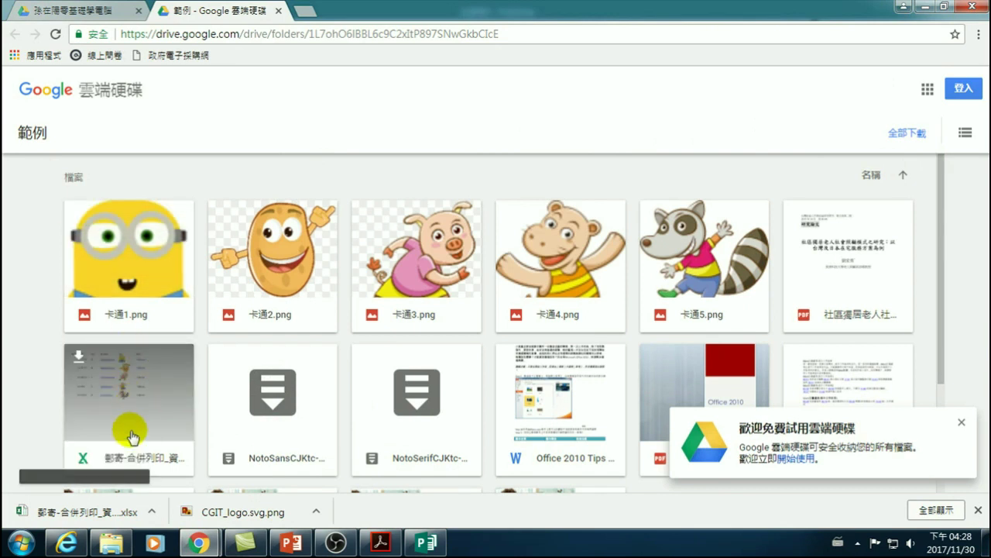
left_click(111, 542)
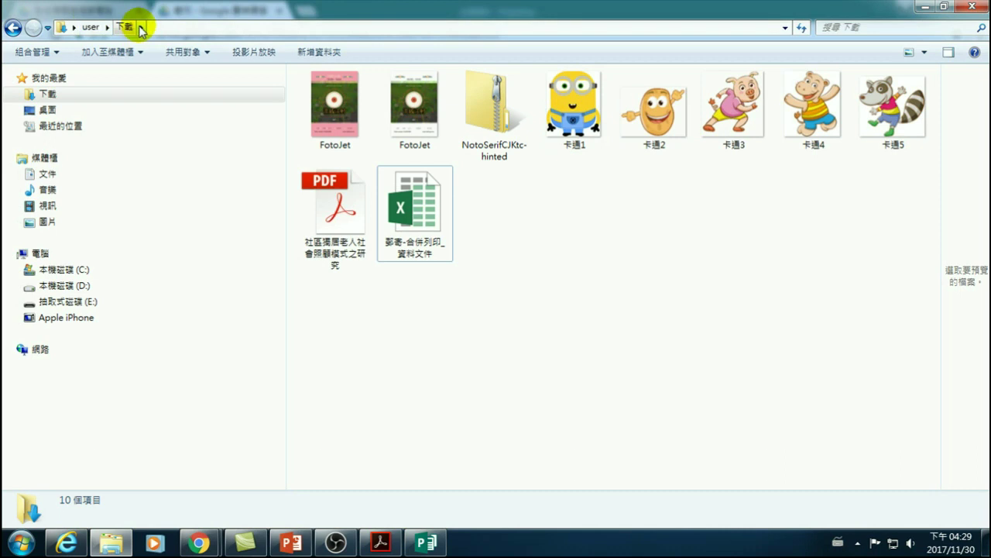
- Copy the five cartoon pictures 卡通1–卡通5 from Downloads
left_click(579, 115)
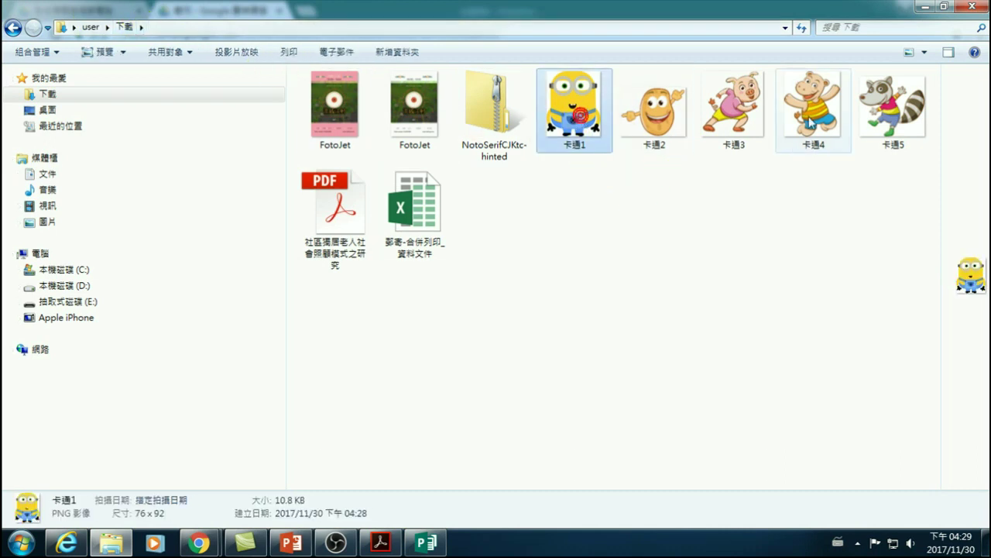
left_click(893, 118, "shift")
key("ctrl+x")
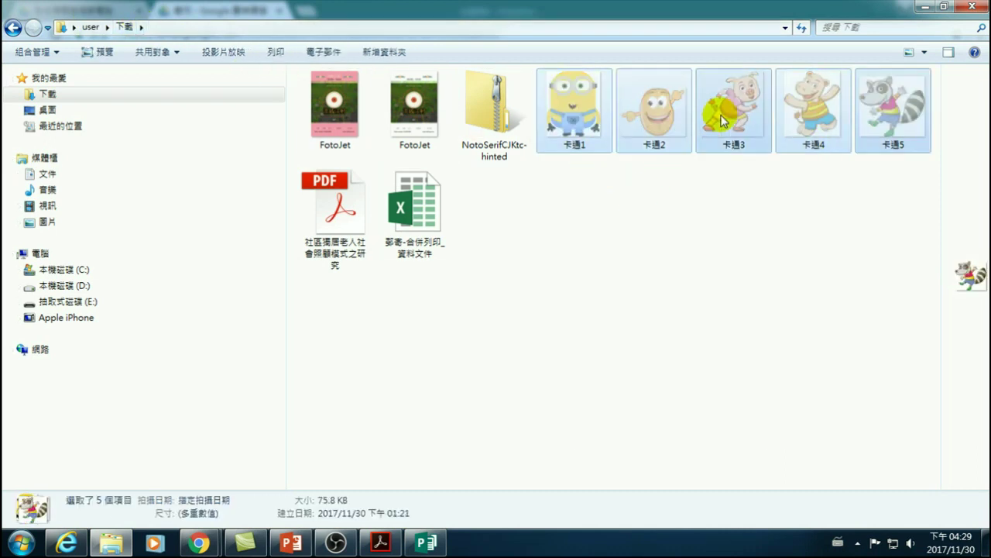
key("ctrl+c")
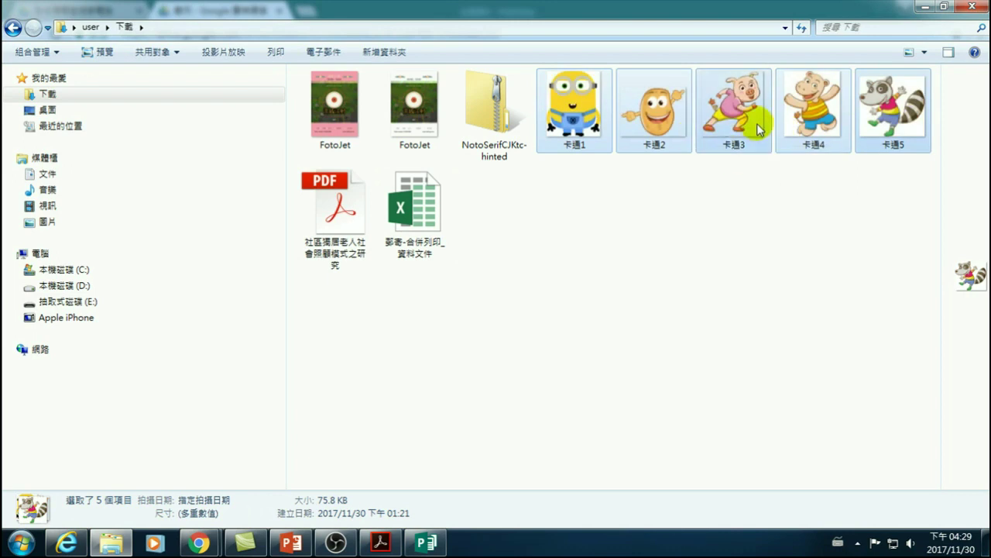
- Create a new 卡通 folder inside D:\Publisher 20171124 and open it
left_click(98, 288)
double_click(324, 128)
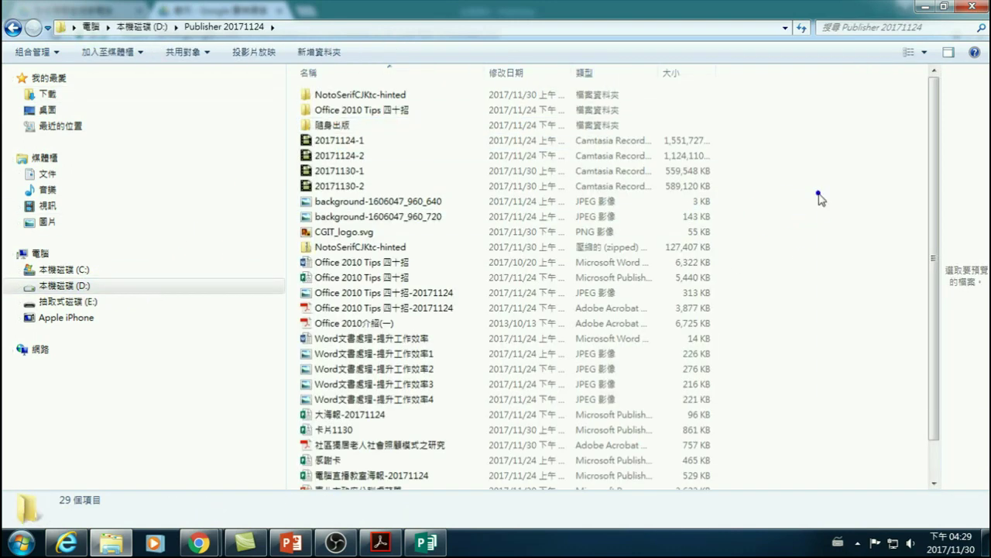
right_click(820, 196)
right_click(768, 133)
left_click(806, 307)
left_click(696, 308)
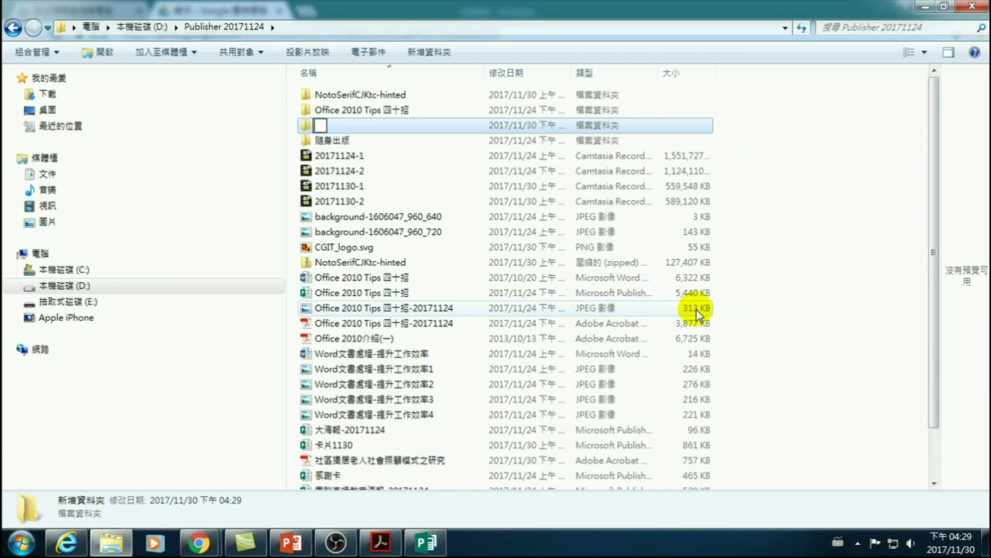
type("卡週")
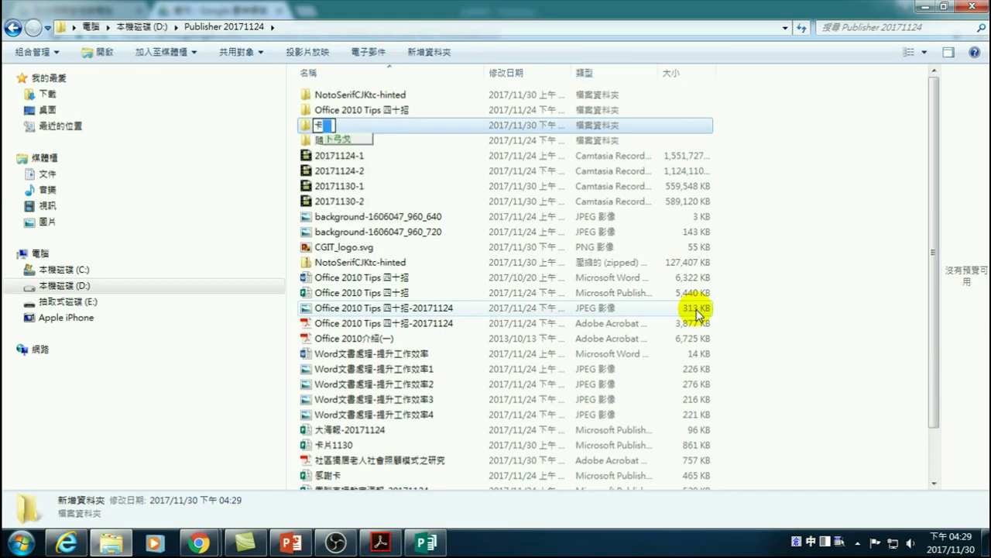
key("Return")
key("Return")
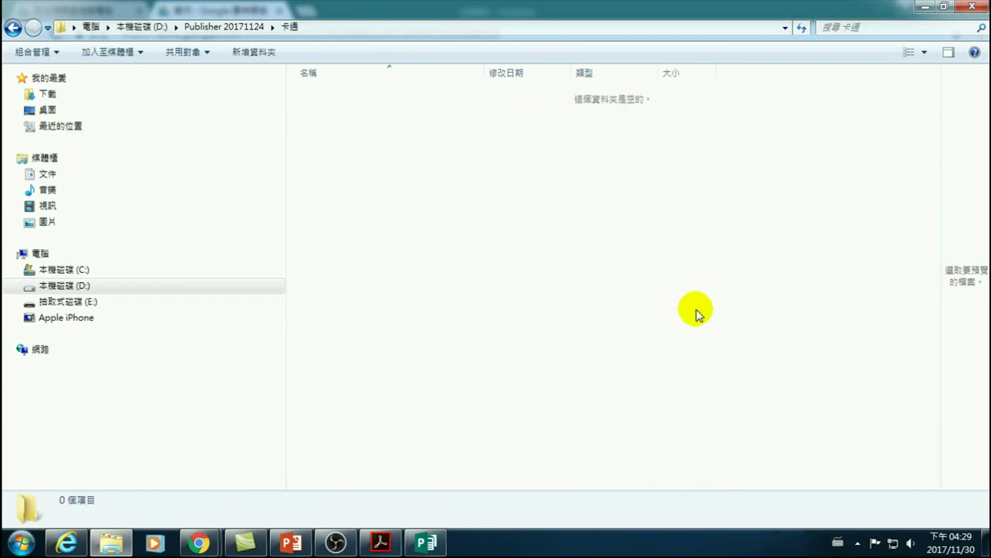
- Paste the five cartoon pictures into the 卡通 folder and return to Publisher
right_click(385, 231)
left_click(433, 332)
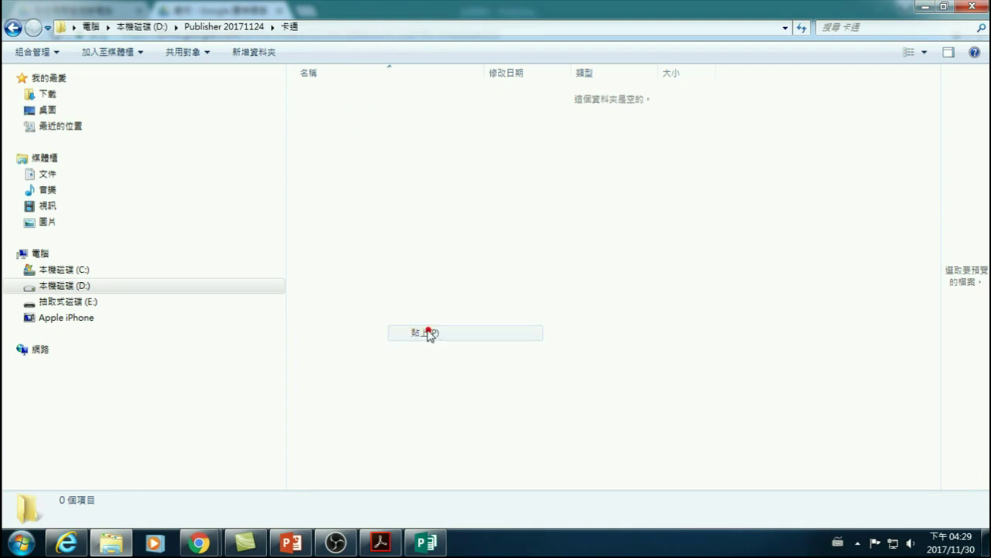
left_click(423, 542)
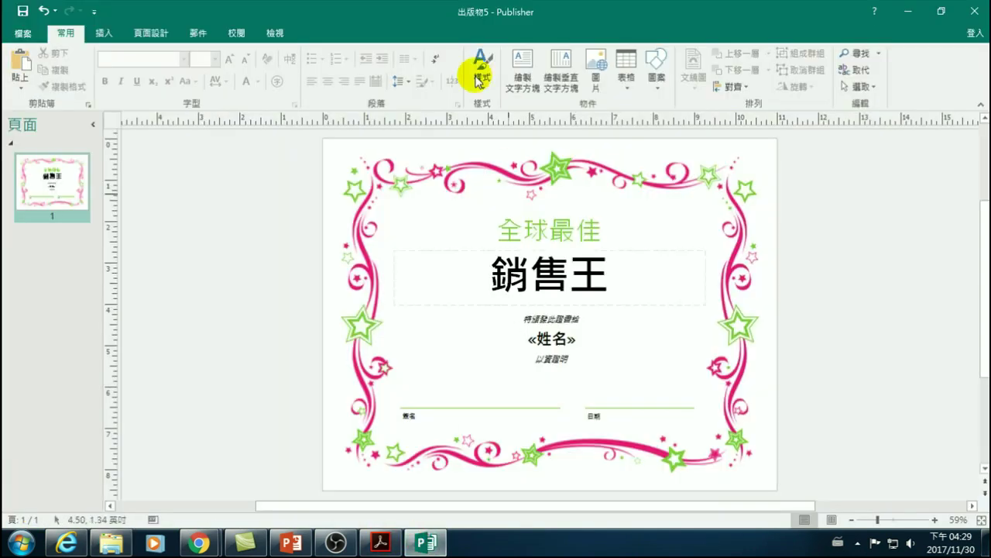
- Start inserting a picture field, choose 照片1, and show its search folders
left_click(199, 33)
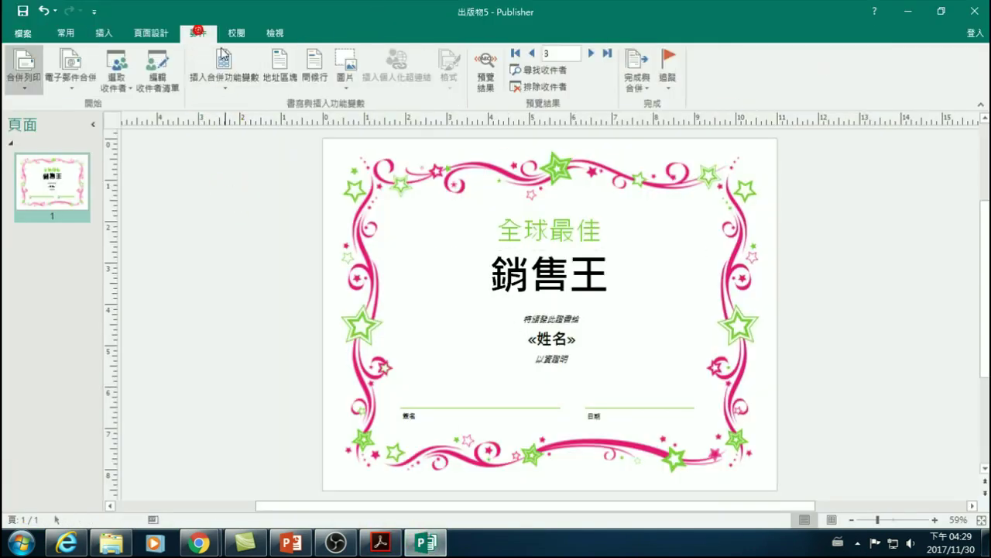
left_click(339, 77)
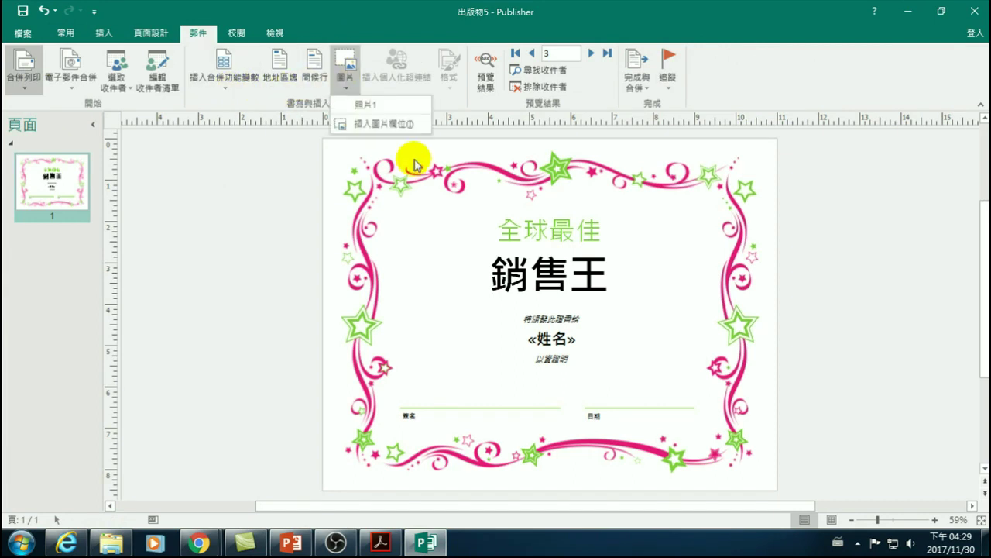
left_click(372, 130)
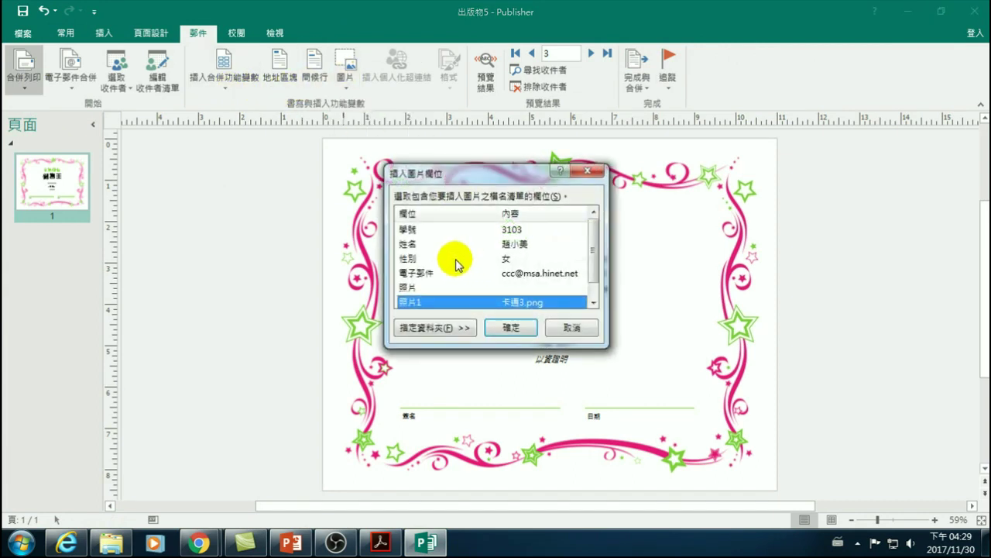
left_click(409, 288)
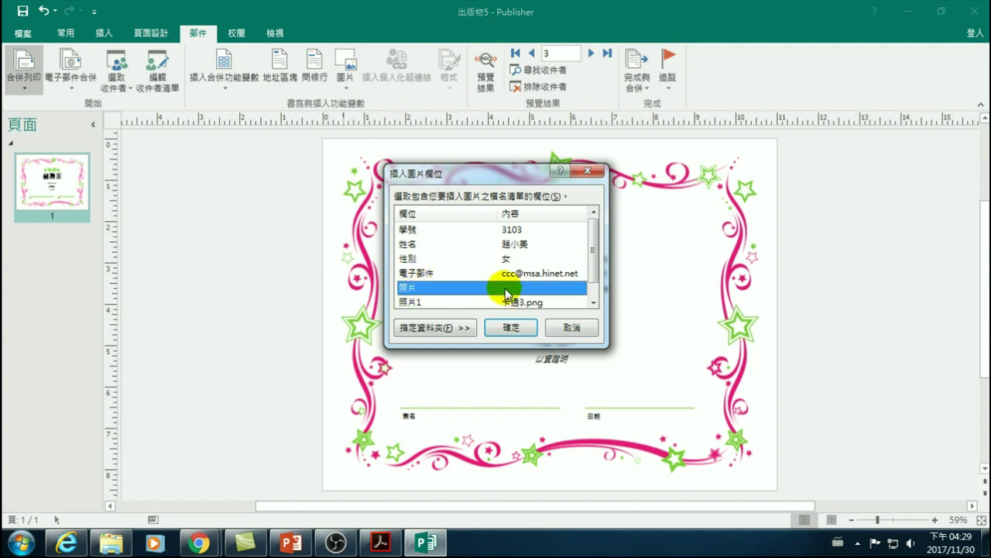
left_click(409, 304)
left_click(407, 302)
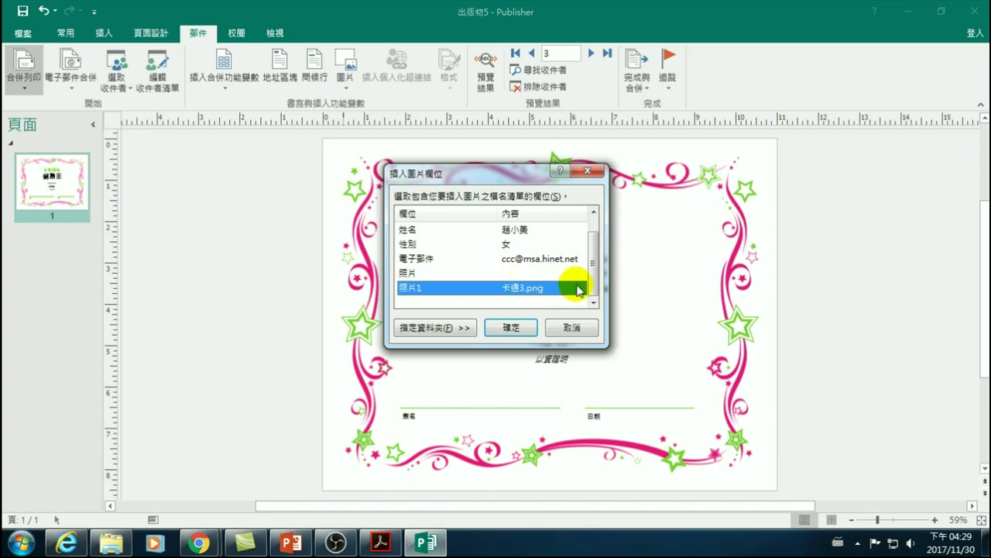
left_click(433, 328)
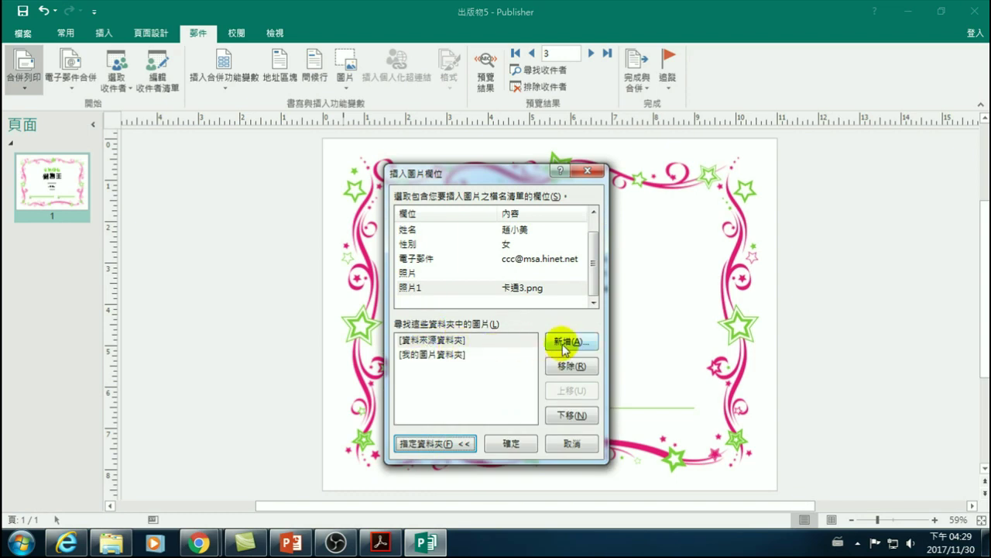
- Add D:\Publisher 20171124\卡通 as a picture search folder
left_click(565, 347)
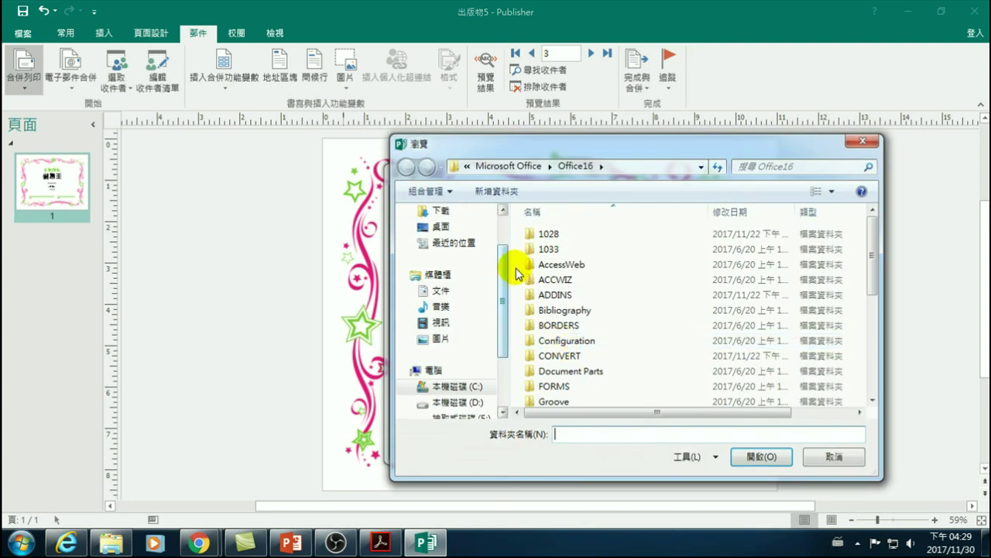
scroll(461, 302, "down", 2)
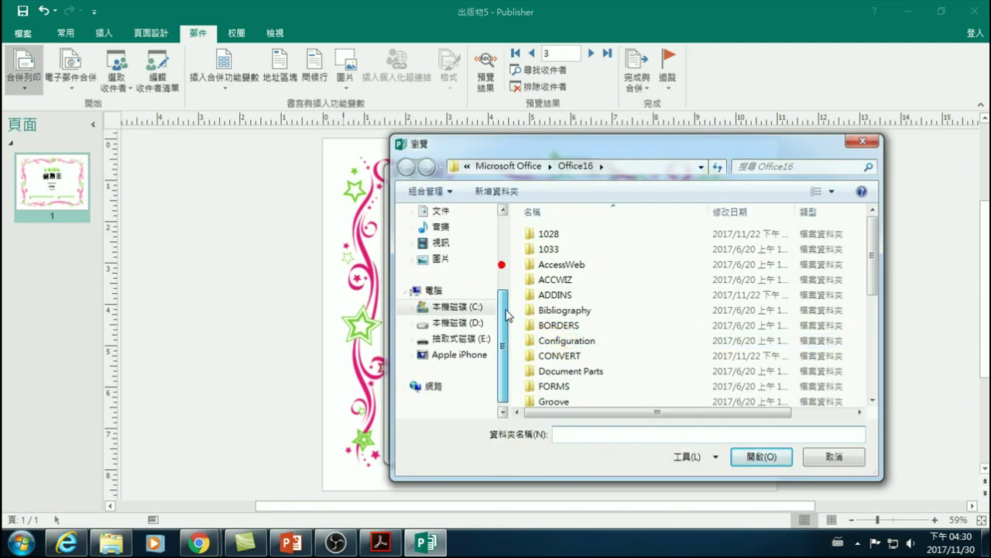
left_click(467, 324)
double_click(561, 264)
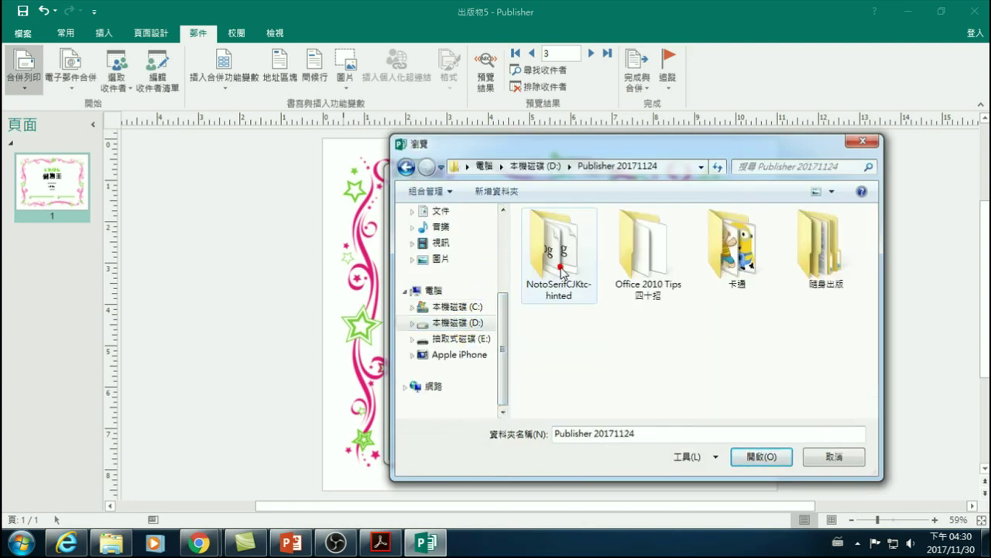
left_click(730, 236)
left_click(759, 457)
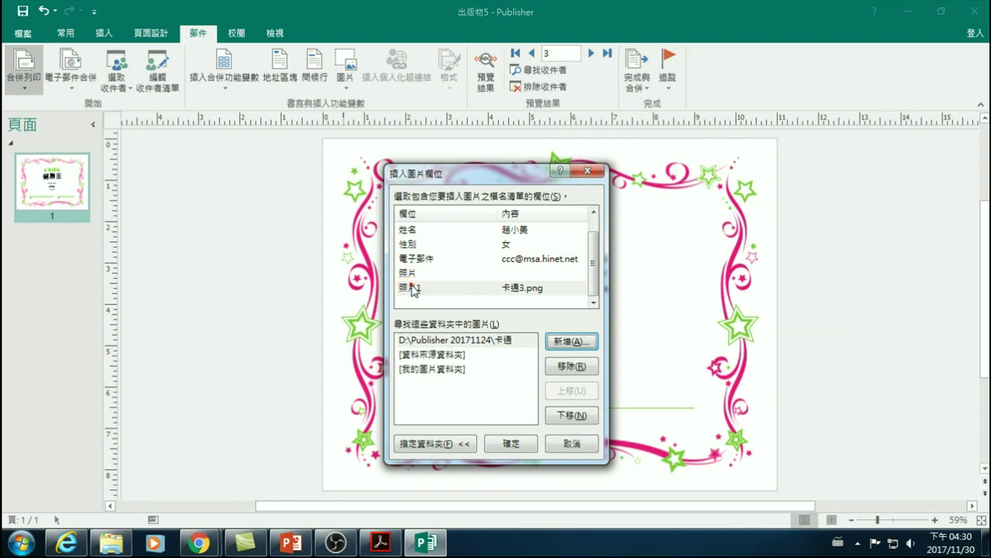
- Confirm 照片1 with the 卡通 folder, then select the 全球最佳 title text box
left_click(412, 289)
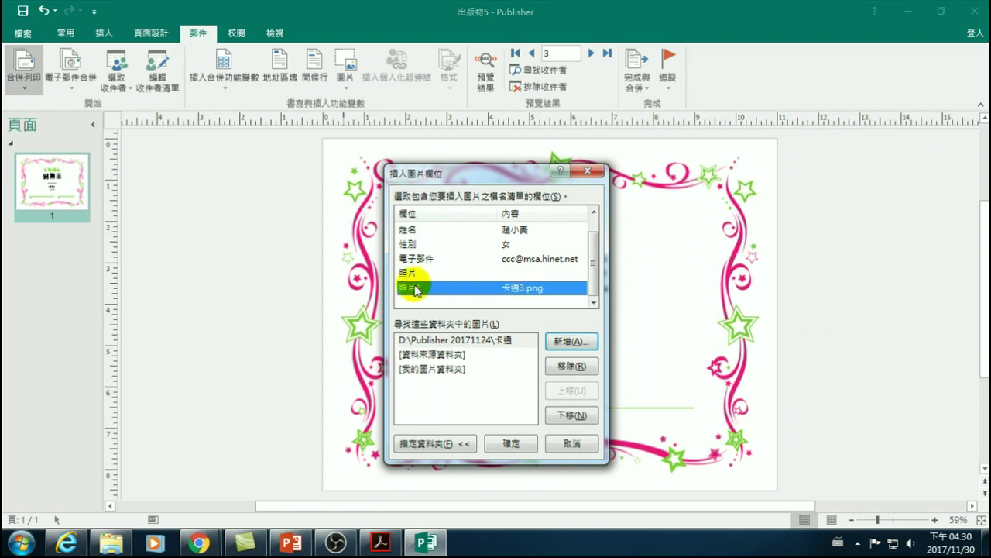
left_click(424, 341)
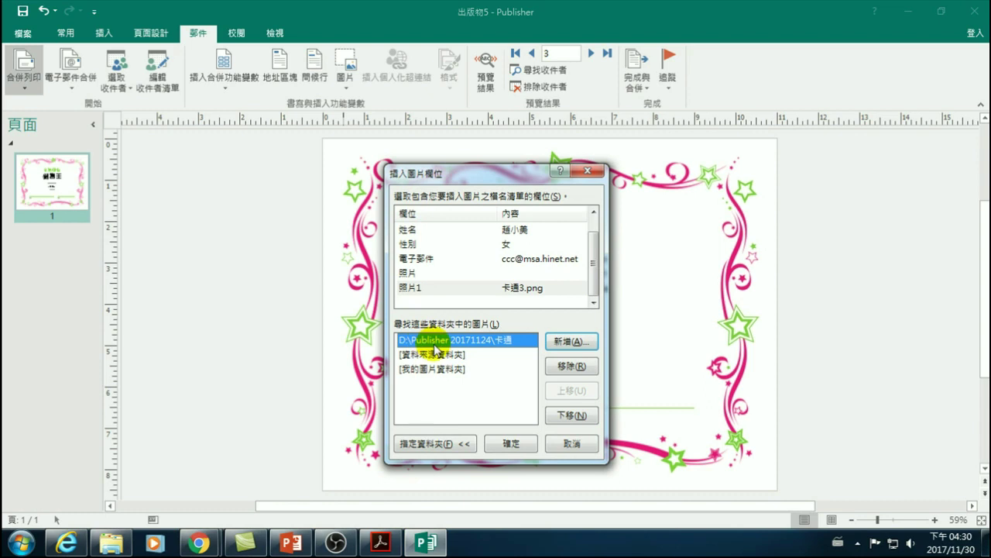
left_click(511, 444)
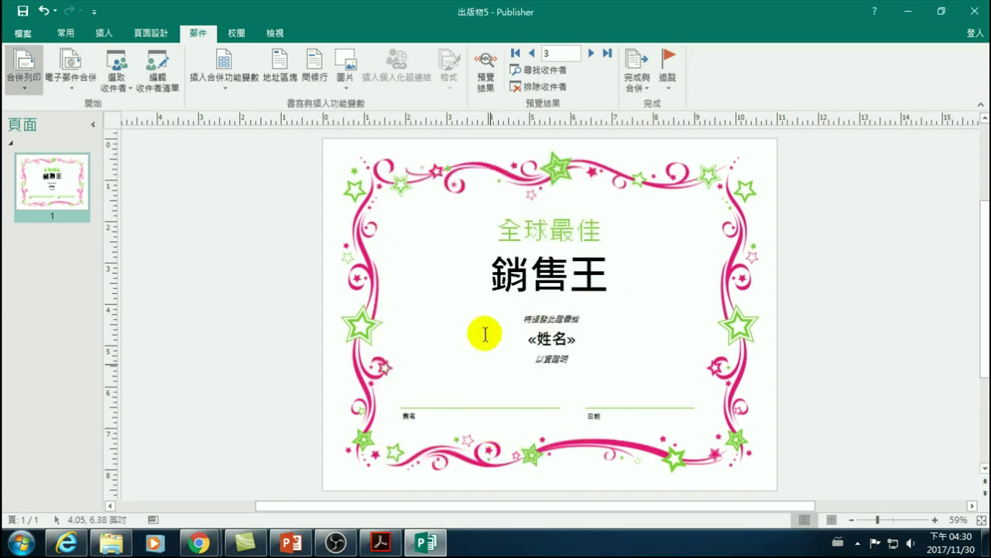
scroll(507, 344, "down", 1)
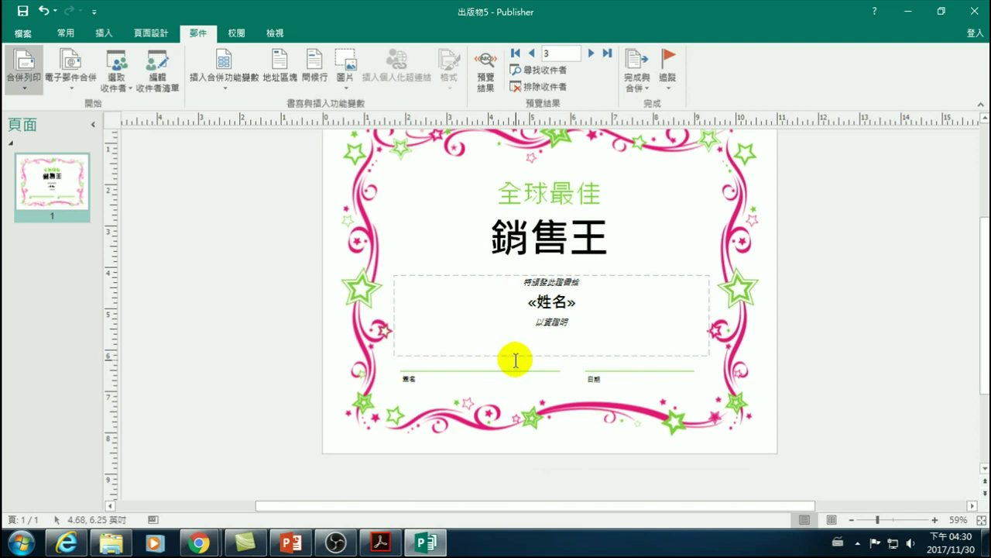
scroll(515, 361, "up", 1)
left_click(439, 240)
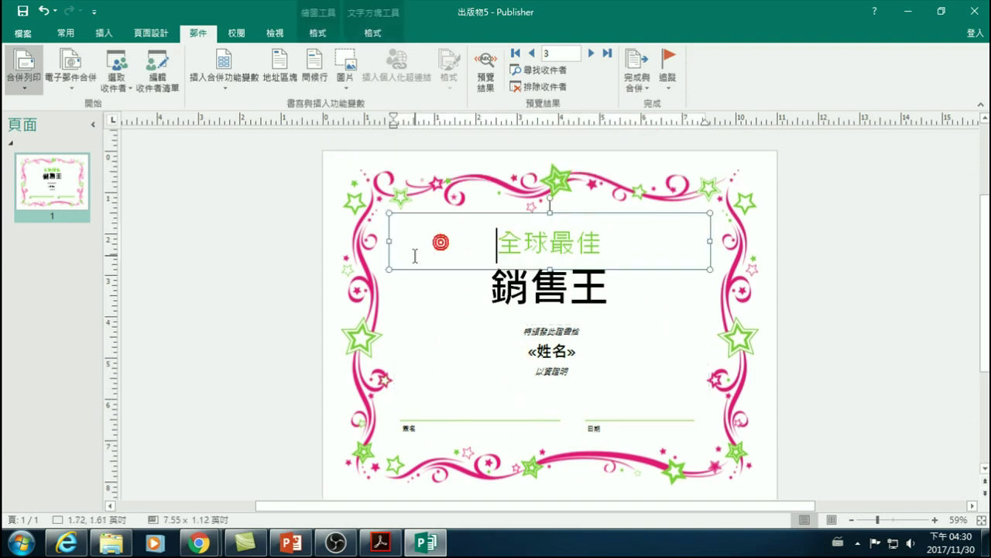
- Insert an empty picture placeholder and move it to the page's upper left
left_click(288, 277)
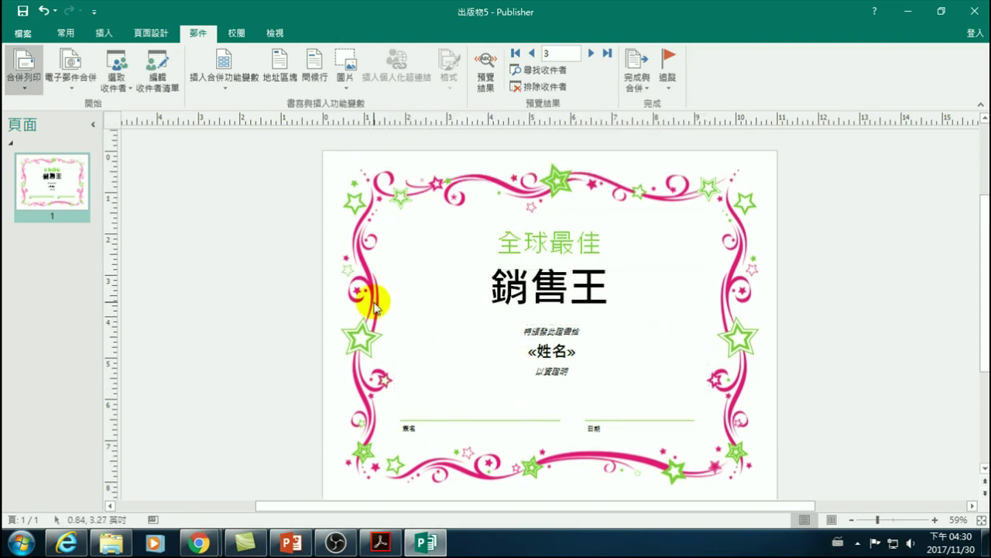
left_click(343, 68)
left_click(364, 124)
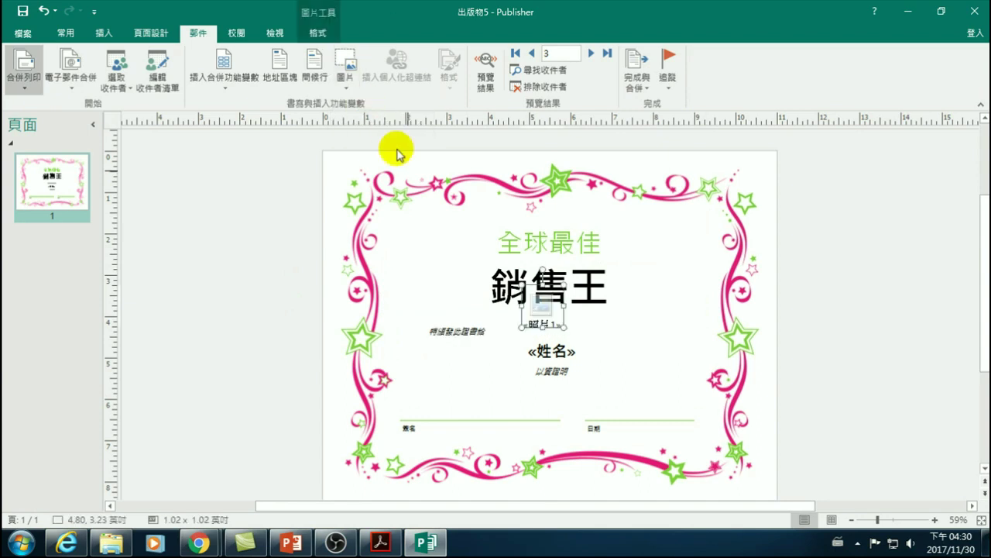
left_click_drag(478, 298, 417, 253)
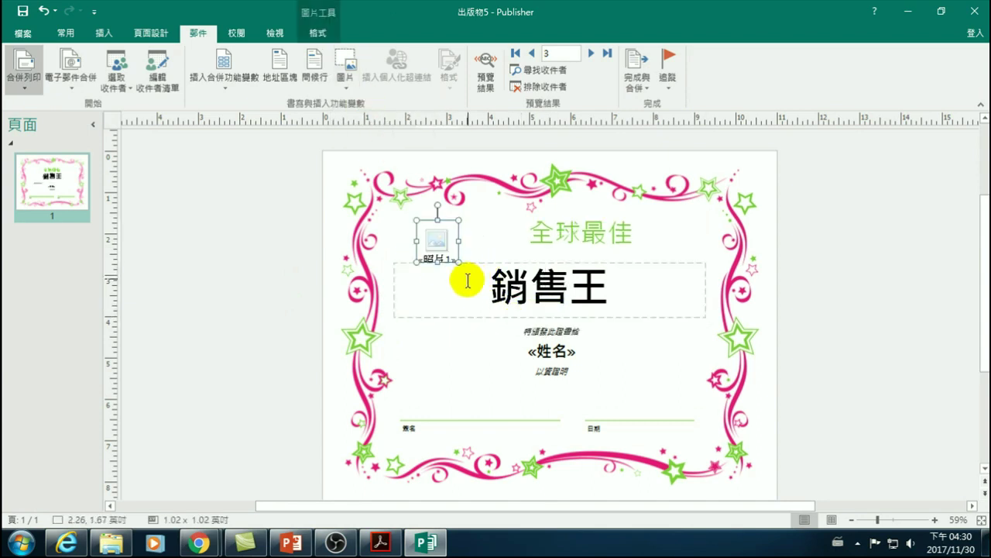
- Insert a 照片1 picture field just below 銷售王
left_click(346, 87)
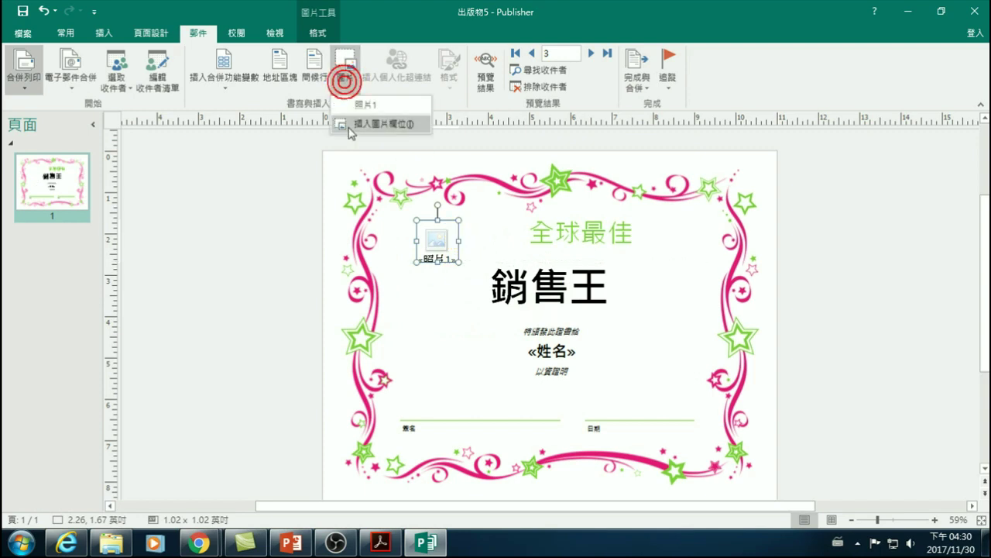
left_click(353, 122)
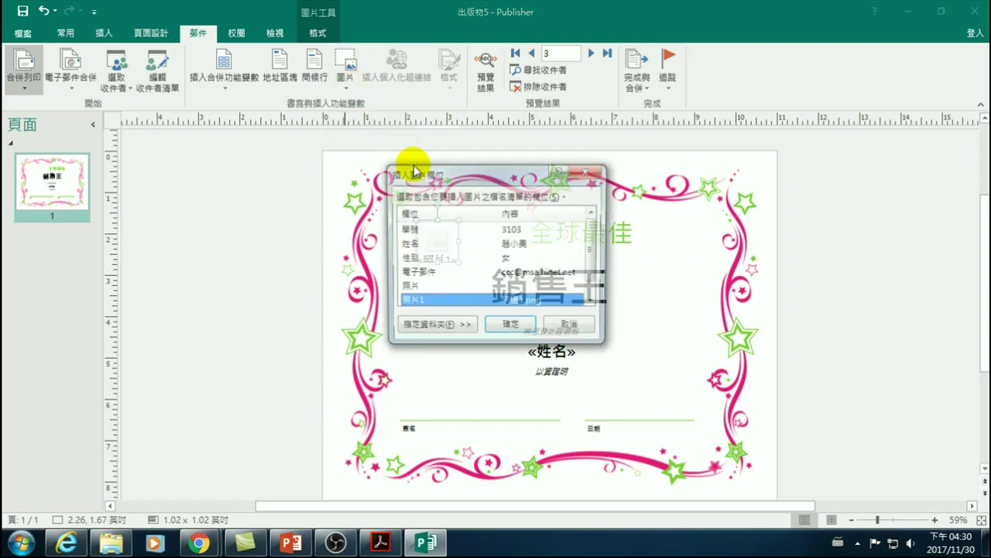
left_click(431, 325)
left_click(511, 443)
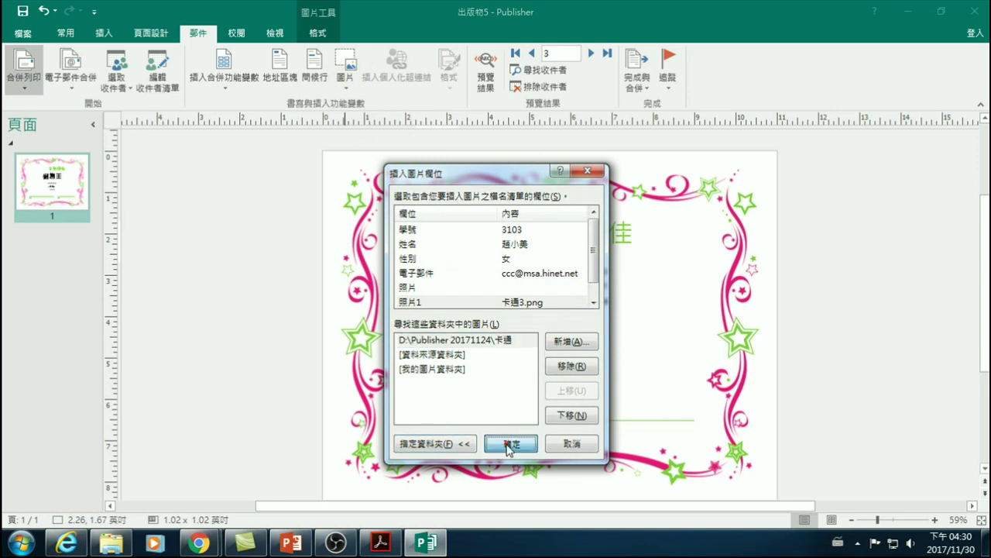
- Merge to a new publication, review merged pages 1–4, and close it
left_click(637, 84)
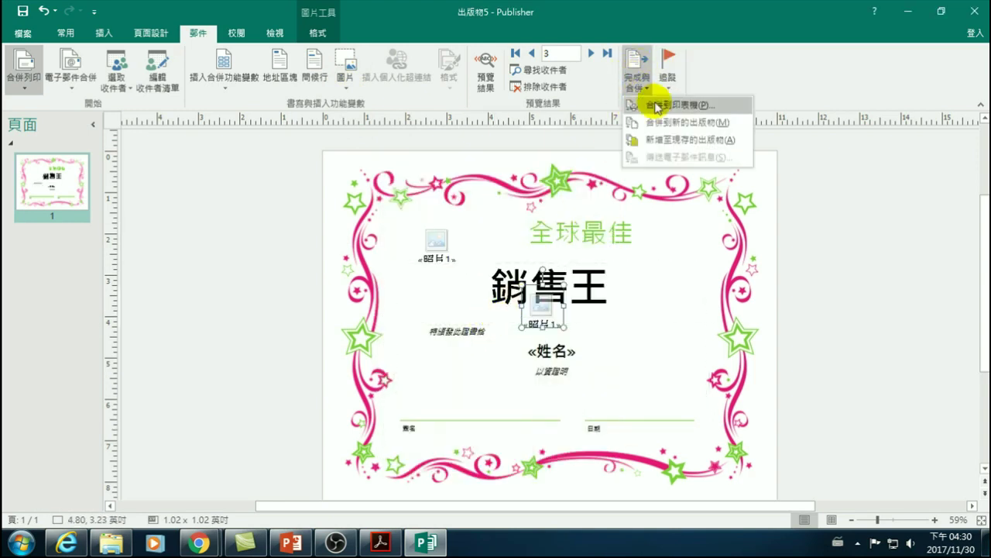
left_click(688, 122)
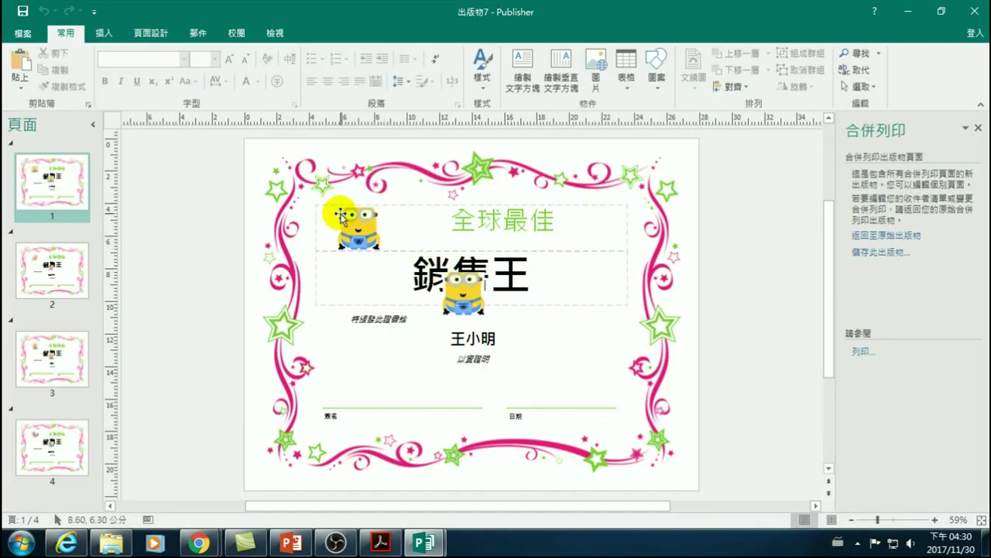
left_click(53, 267)
left_click(56, 348)
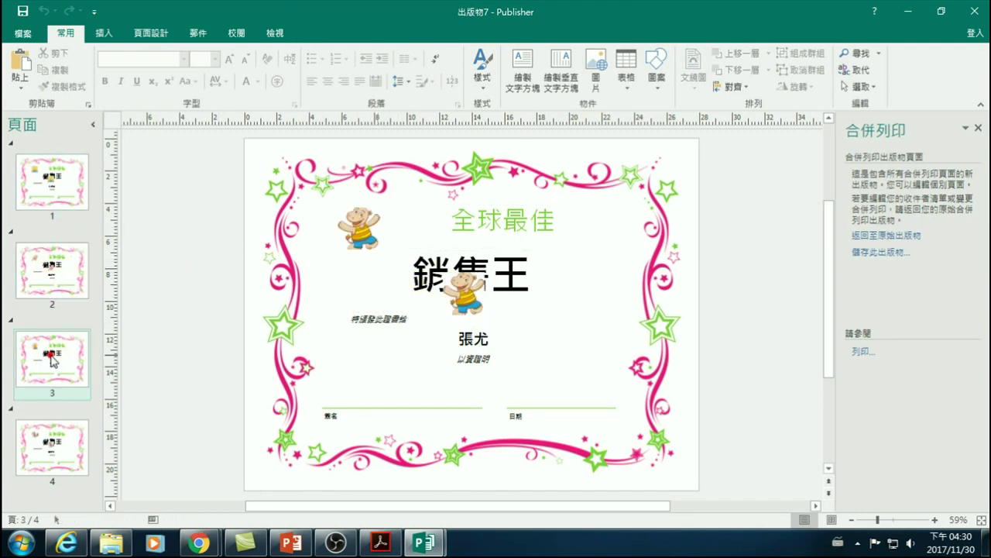
left_click(51, 443)
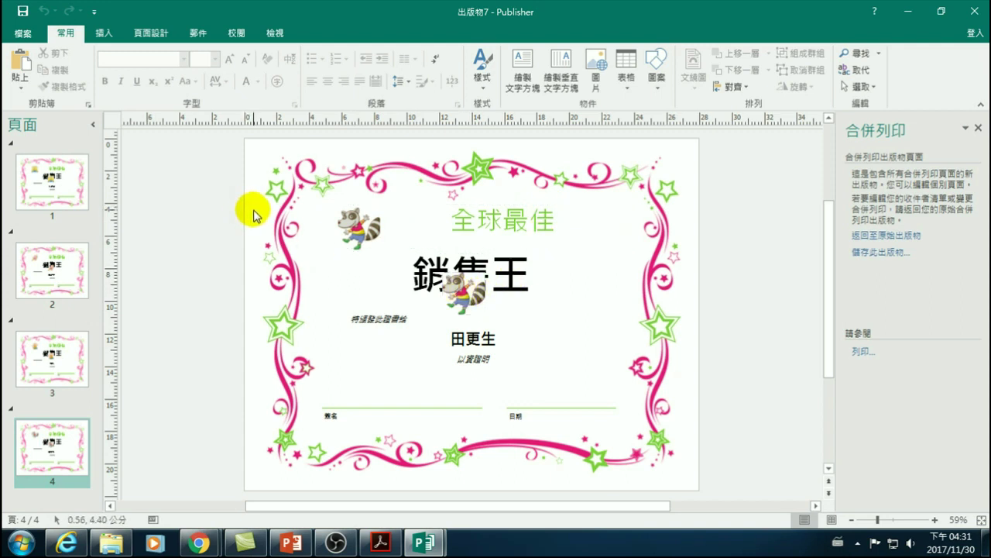
left_click(43, 192)
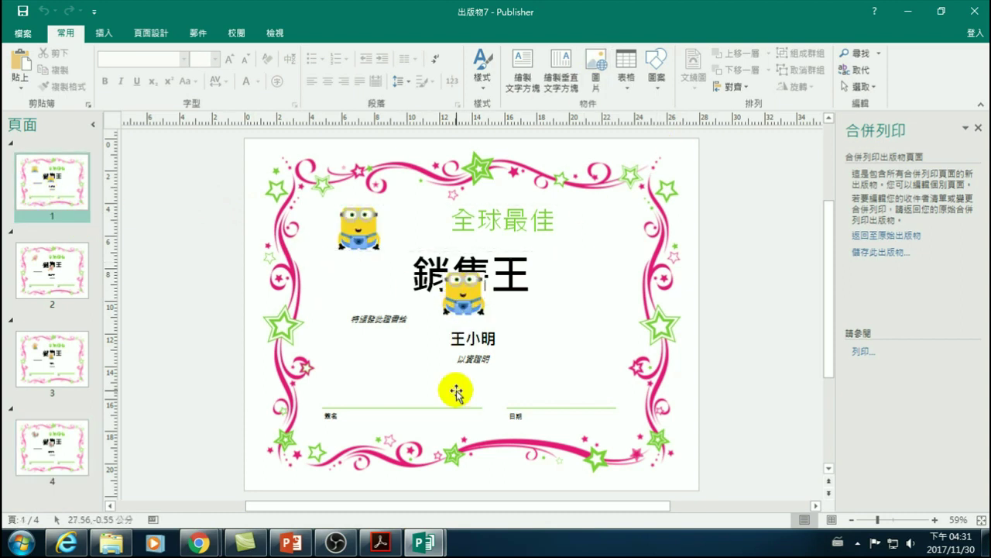
left_click(974, 14)
- Discard the merged publication and reposition the 照片1 picture field near 銷售王
left_click(492, 298)
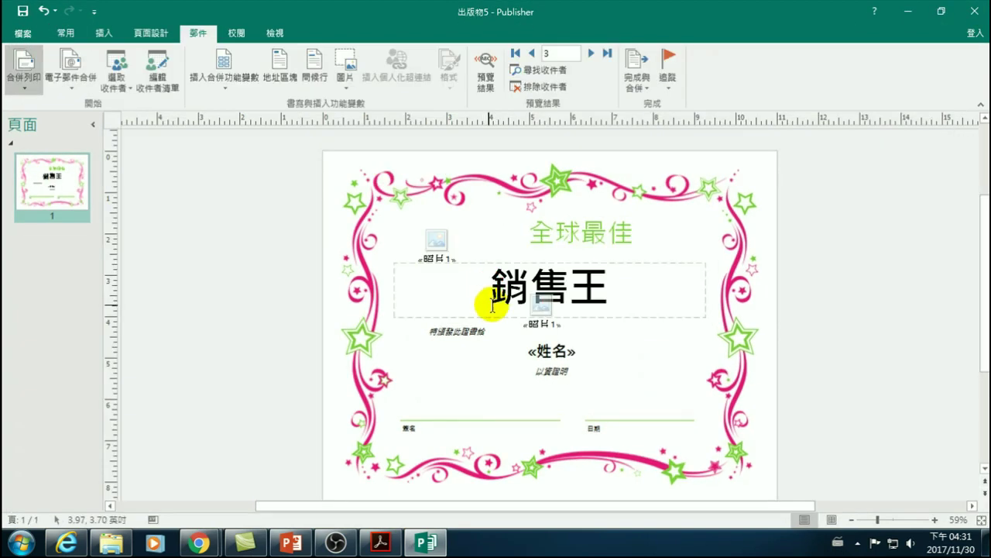
left_click(536, 320)
left_click_drag(533, 286, 447, 250)
left_click(447, 249)
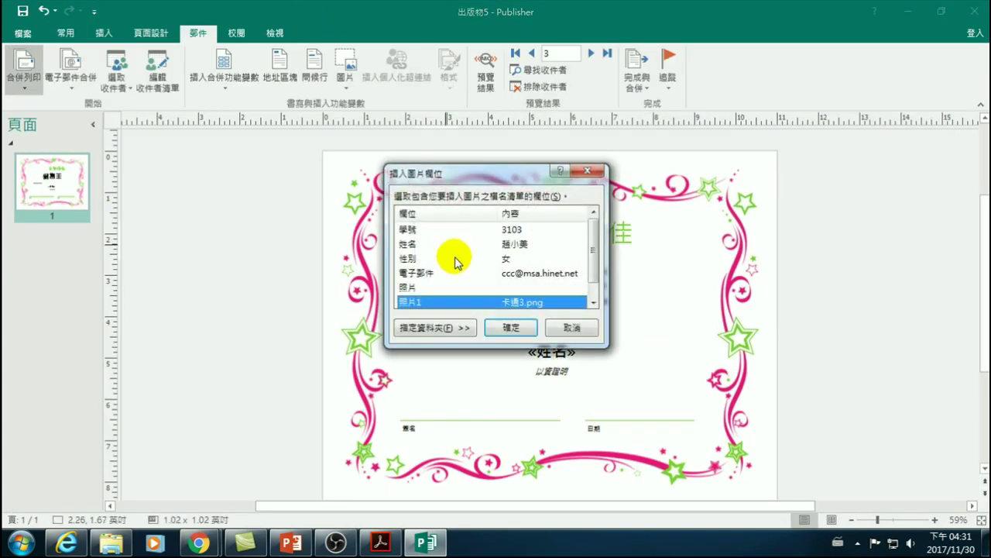
left_click(577, 325)
- Enlarge the picture placeholder to about 1.71 inches square and place it left of «姓名»
left_click_drag(457, 262, 484, 345)
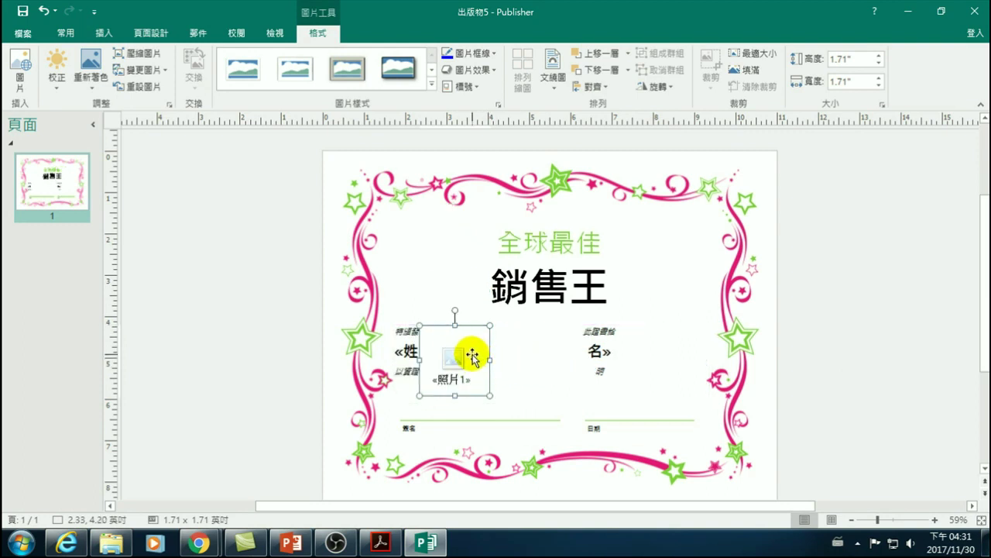
key("ctrl+z")
left_click_drag(491, 181, 451, 346)
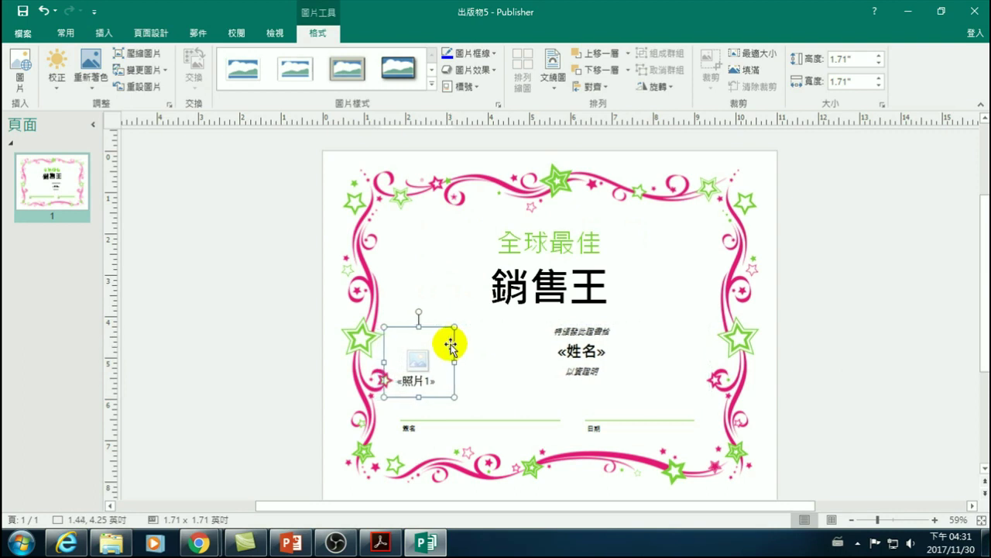
left_click(837, 265)
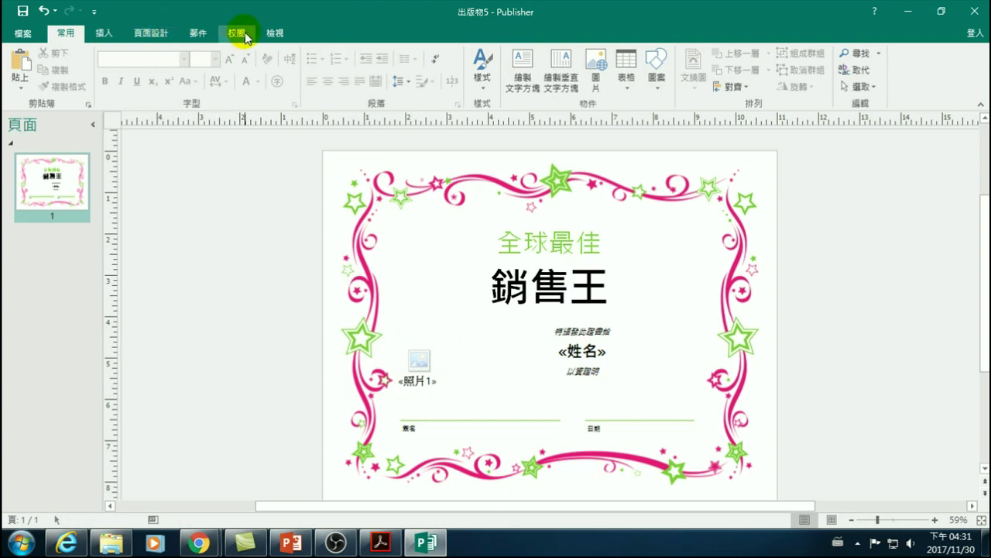
left_click(197, 33)
- Merge into new publication 出版物9, review pages 2–4, and close it without saving
left_click(631, 81)
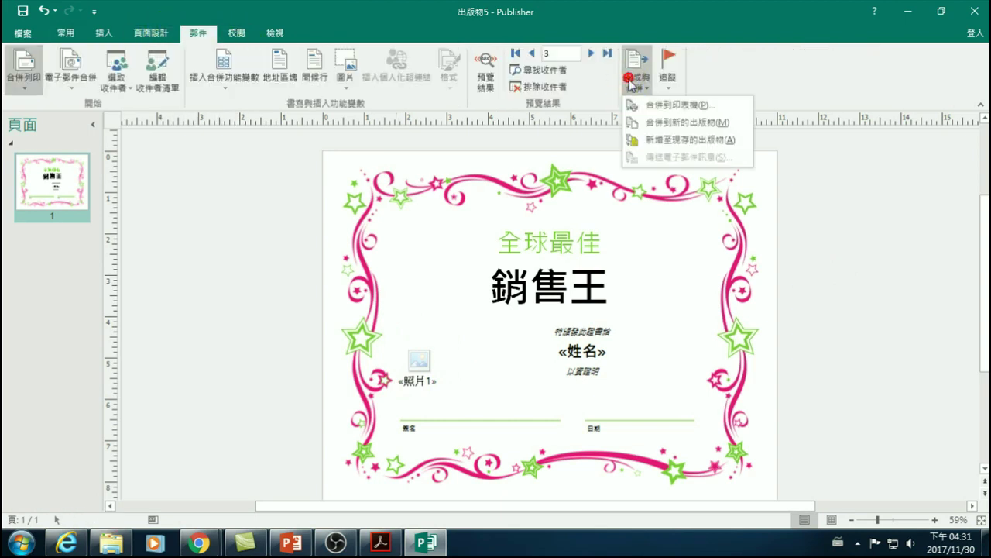
left_click(671, 124)
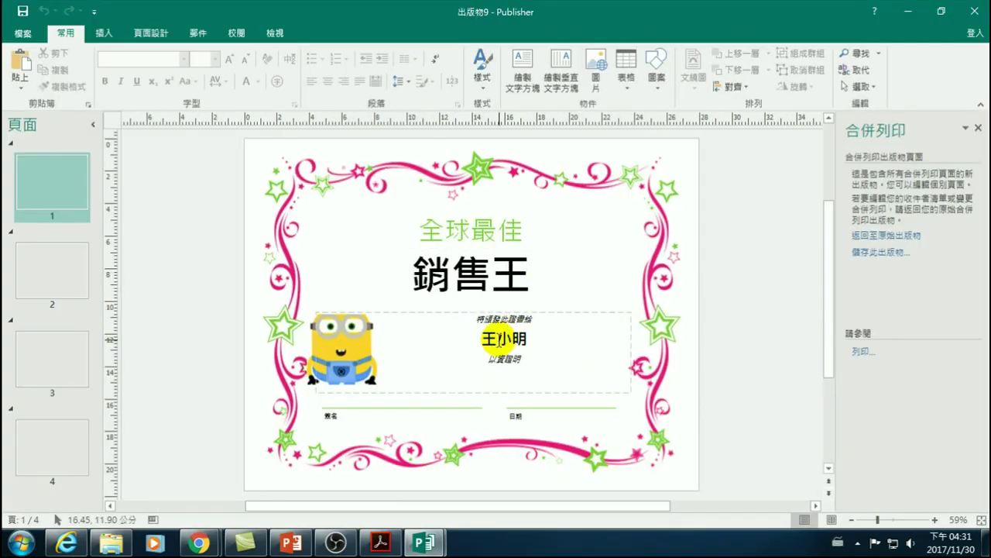
left_click(51, 267)
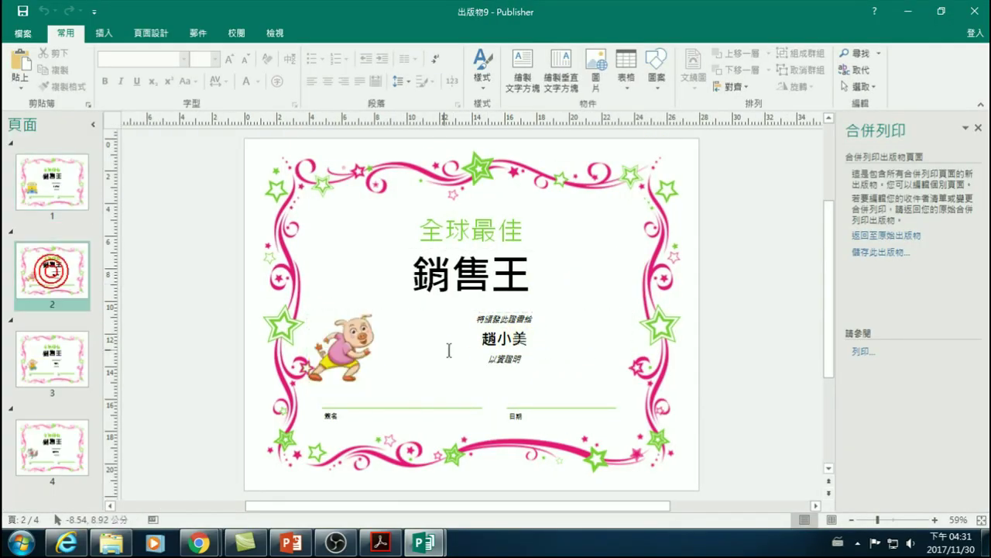
left_click(78, 352)
left_click(77, 419)
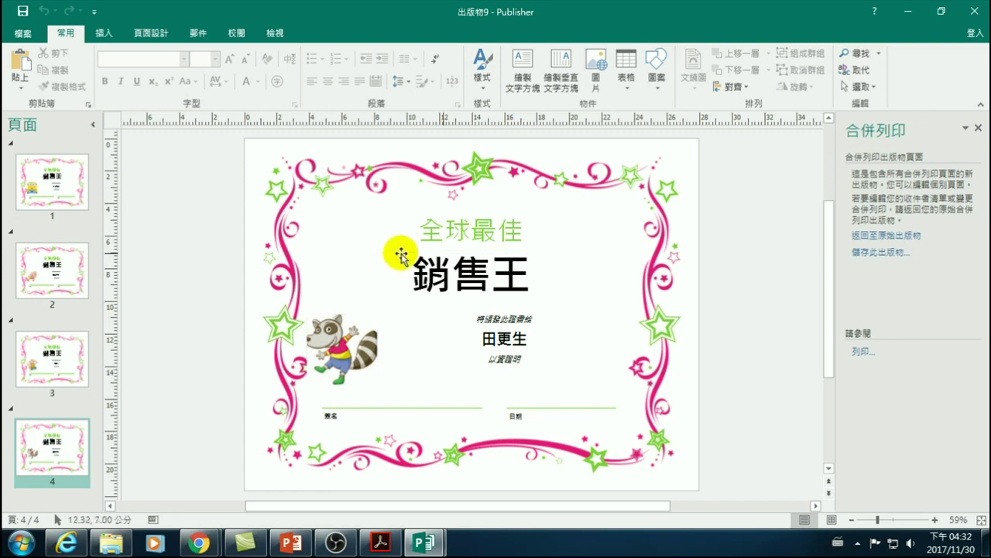
left_click(198, 34)
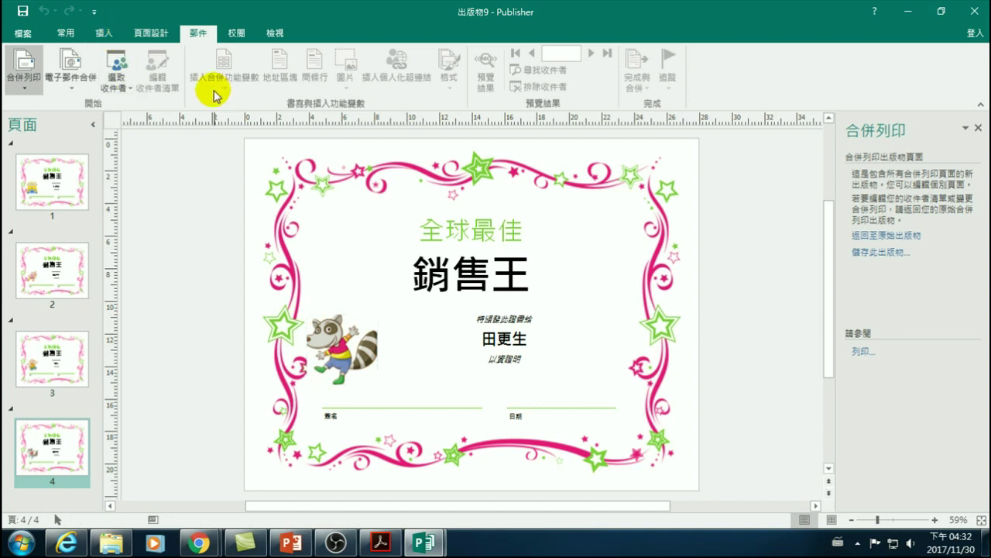
left_click(248, 242)
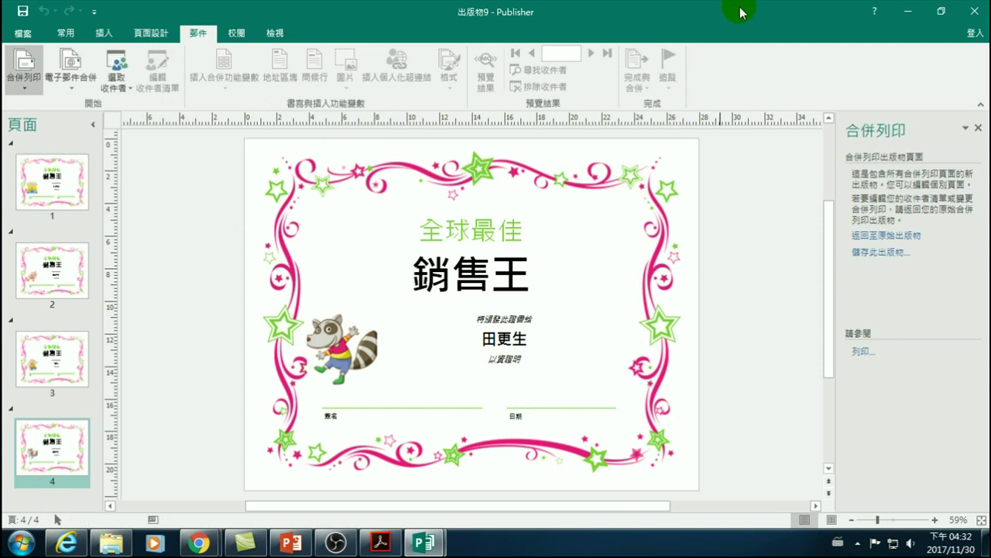
left_click(984, 11)
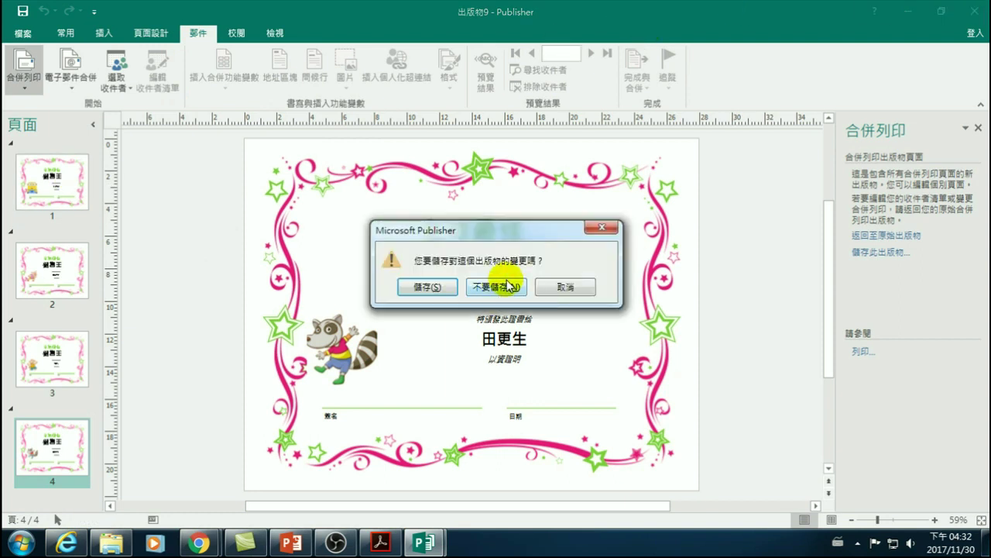
left_click(446, 283)
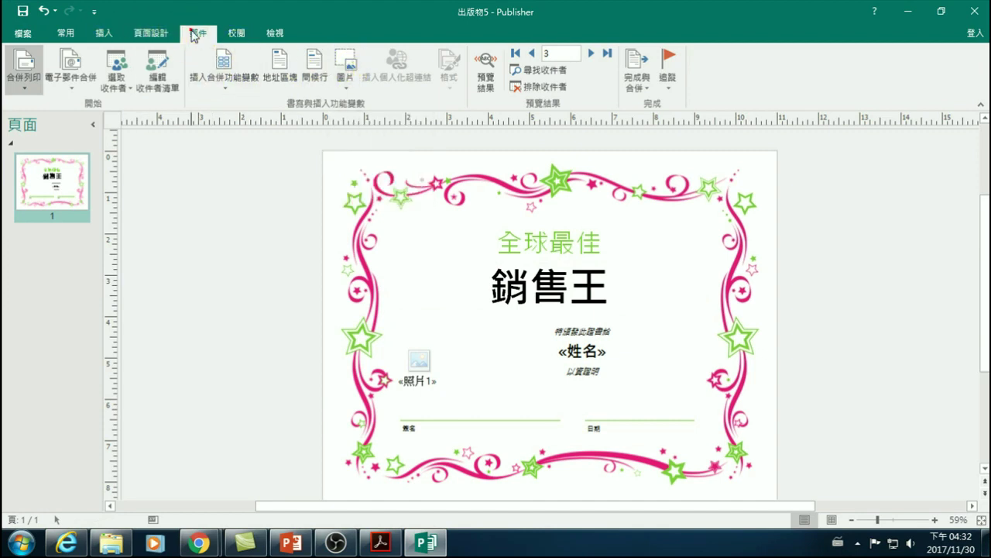
- Open Insert Picture Field for the placeholder and pick 照片1 with the 卡通 image folder
left_click(422, 331)
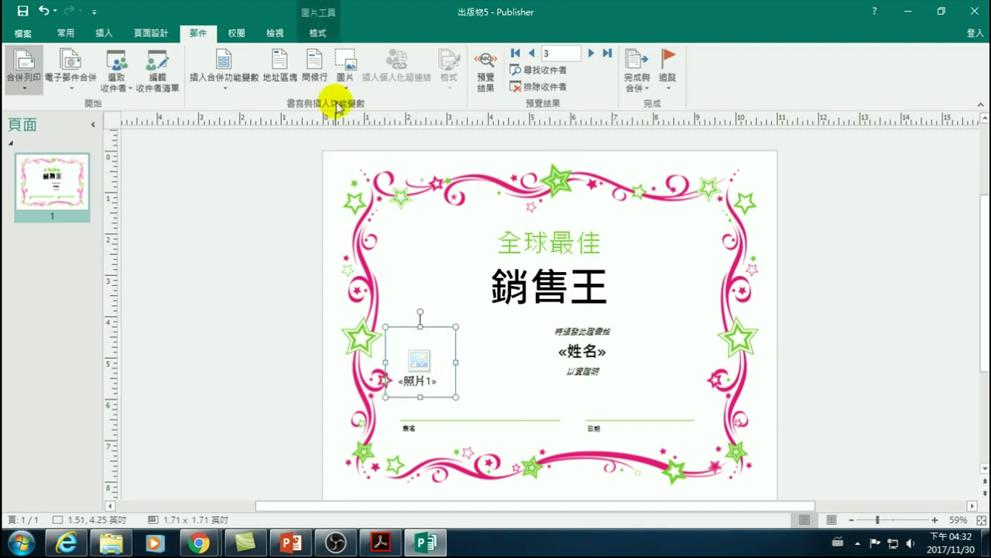
left_click(343, 80)
left_click(357, 127)
left_click(444, 304)
left_click(432, 328)
left_click(422, 302)
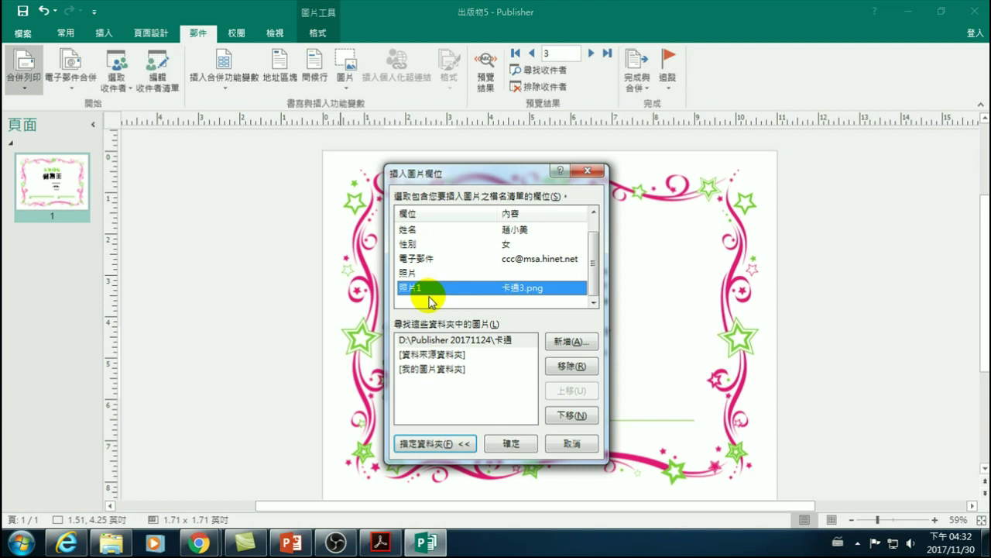
left_click(443, 341)
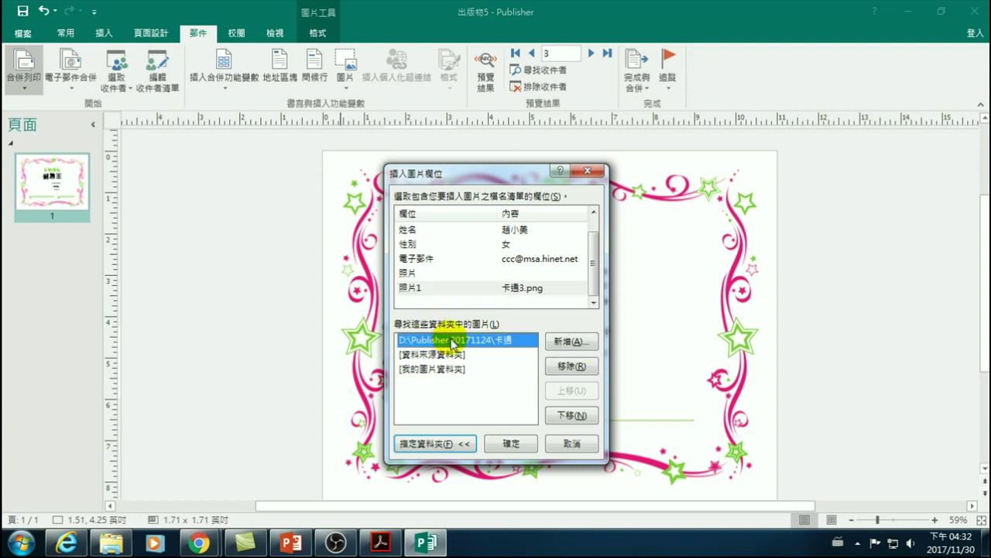
left_click(449, 288)
left_click(443, 340)
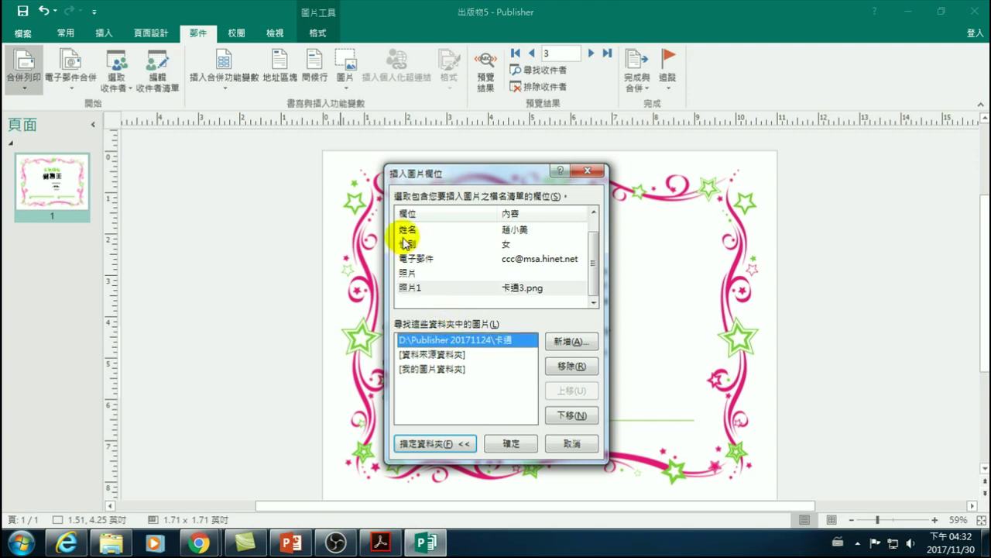
- Check the 性別 and 姓名 fields, then insert 照片1 using the 卡通 folder
left_click(409, 244)
left_click(416, 231)
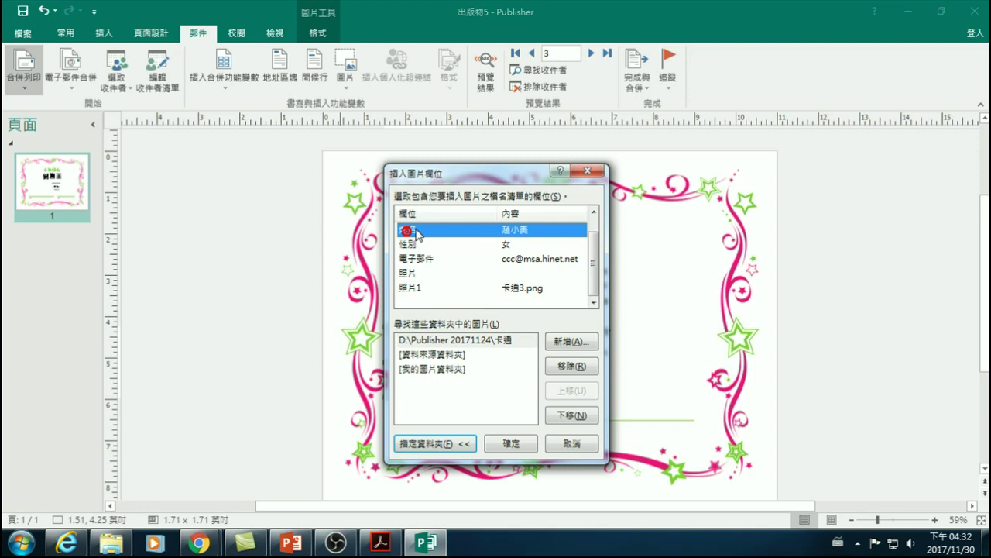
left_click(425, 341)
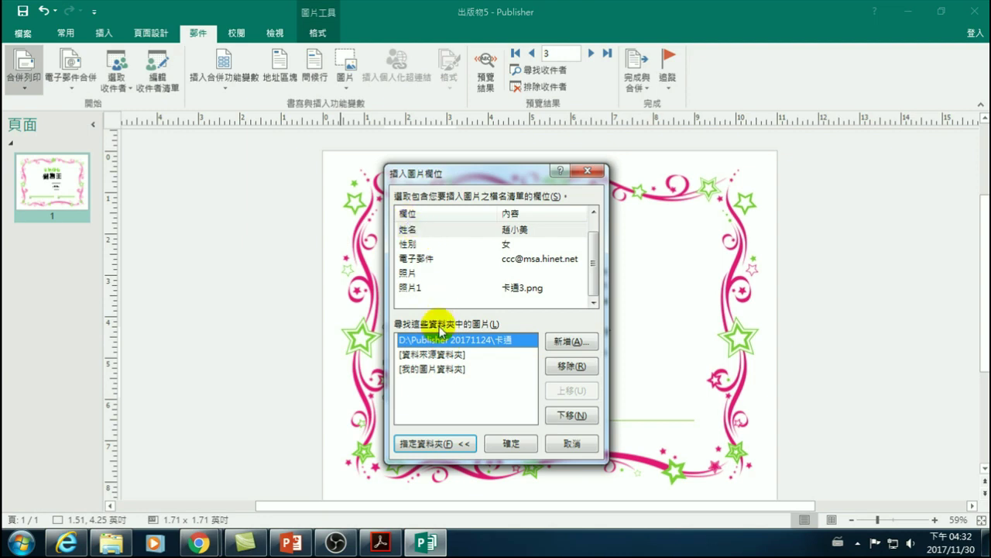
left_click(410, 288)
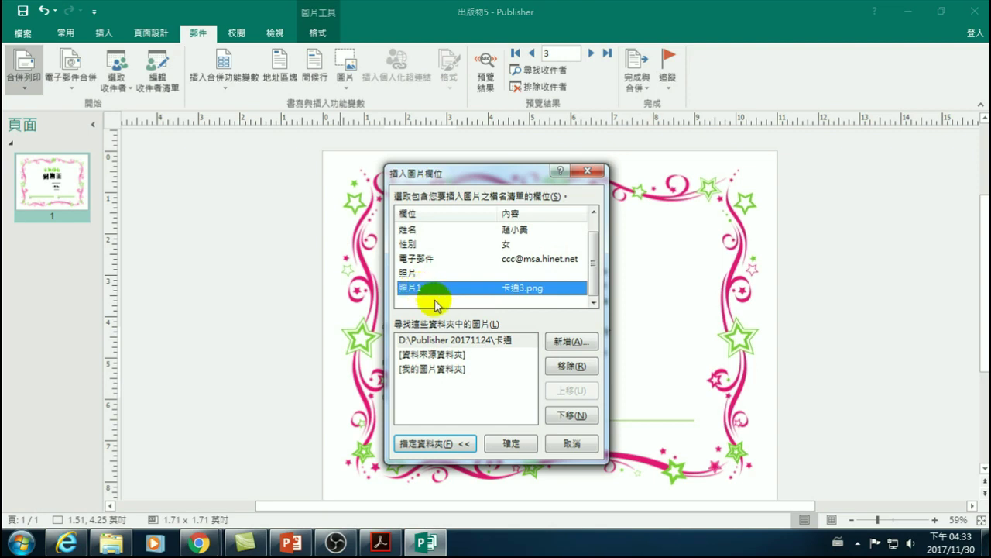
left_click(437, 340)
left_click(420, 288)
left_click(511, 443)
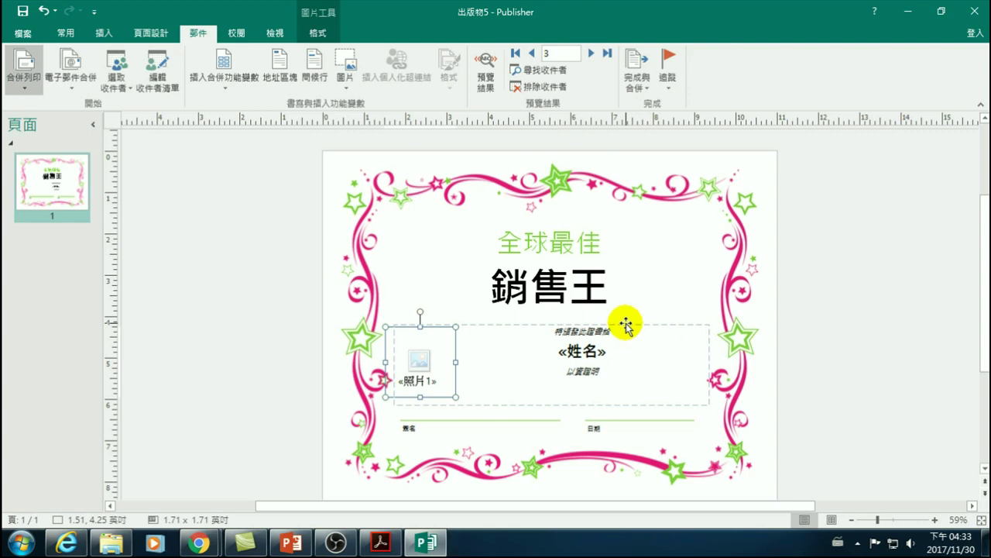
- Glance at the Google Drive 範例 folder, then present the PowerPoint course slide full-screen
left_click(198, 542)
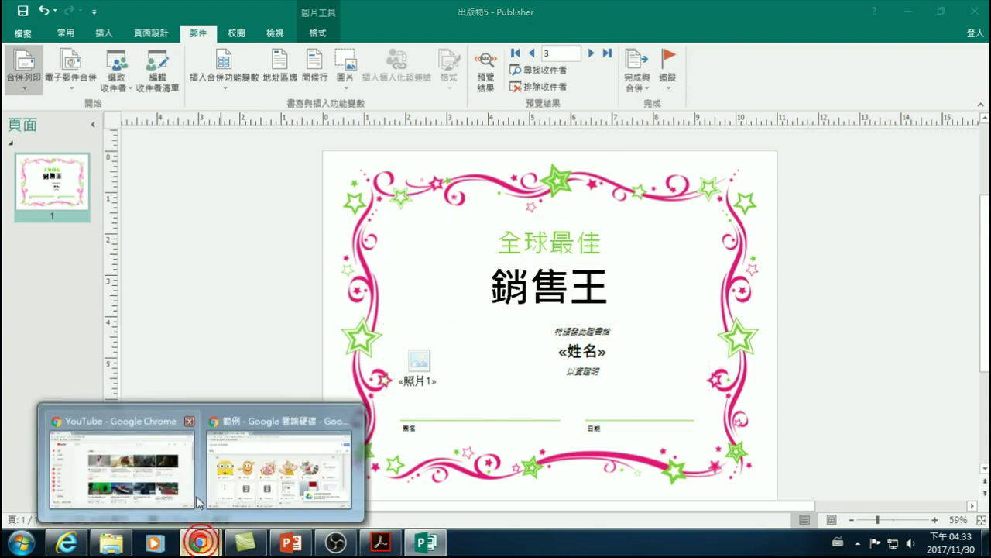
left_click(240, 484)
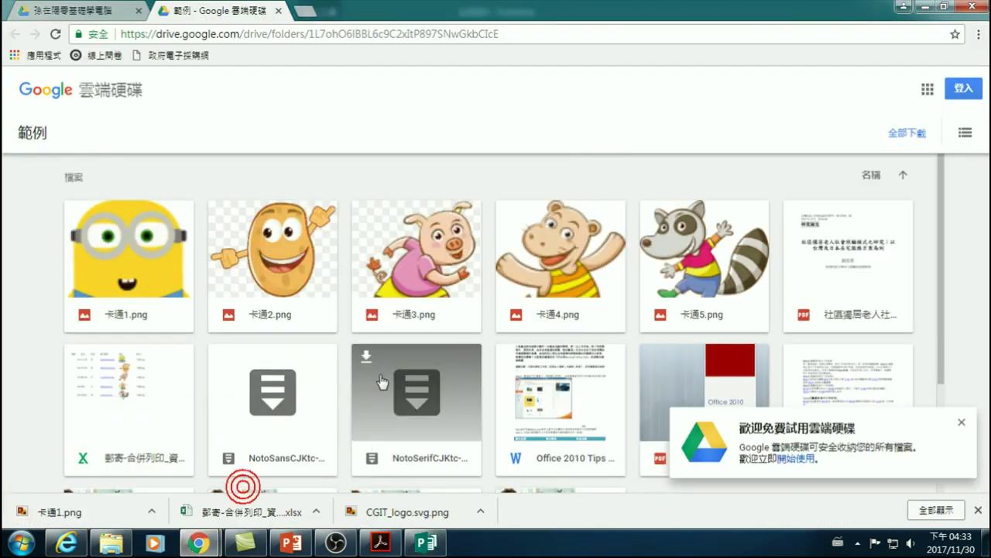
left_click(291, 543)
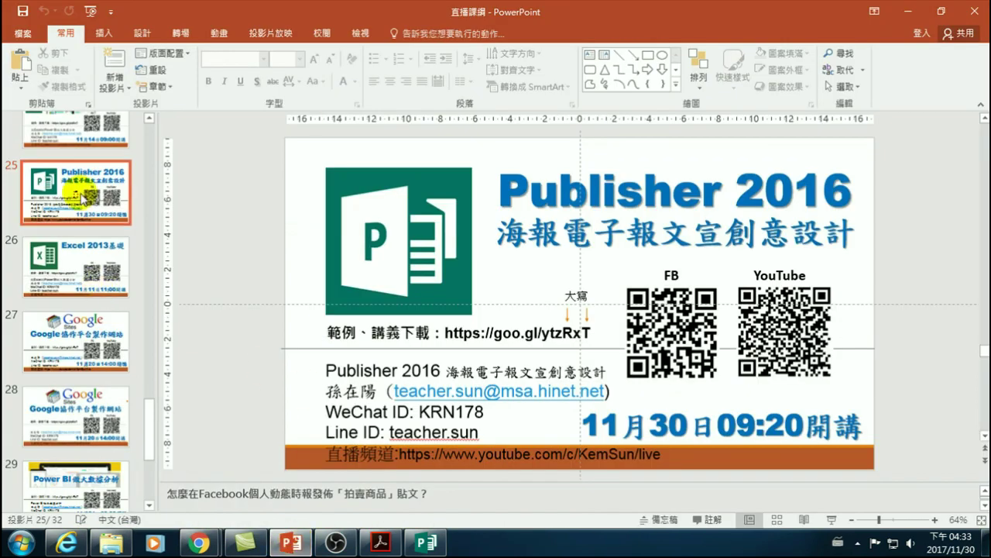
key("shift+F5")
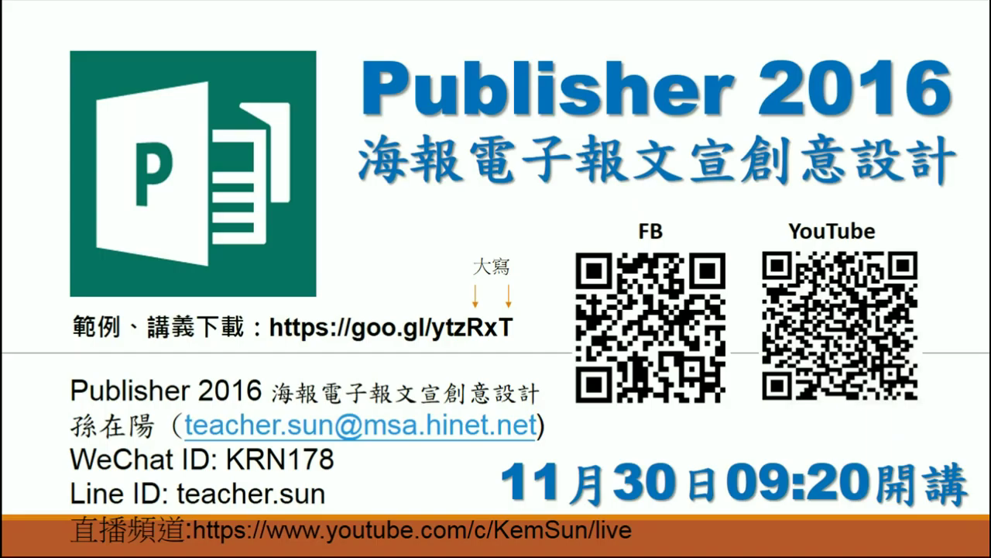